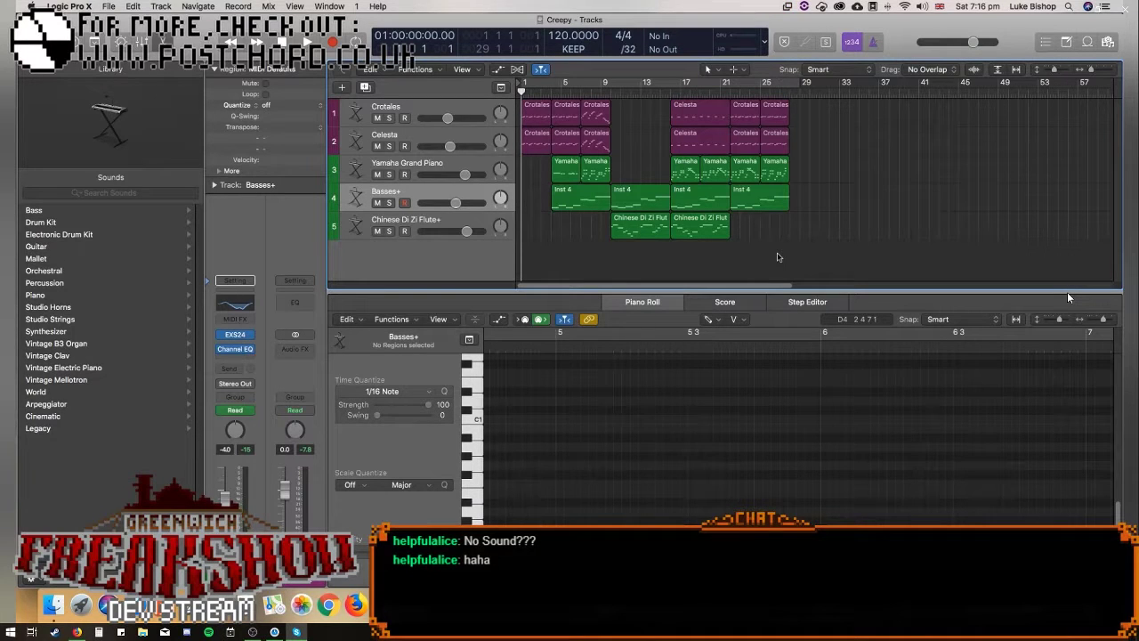
# Play the arrangement from the start, raise the Basses+ volume to 0.0 dB, and park the playhead at bar 28.
pyautogui.press('Return')
pyautogui.press('space')
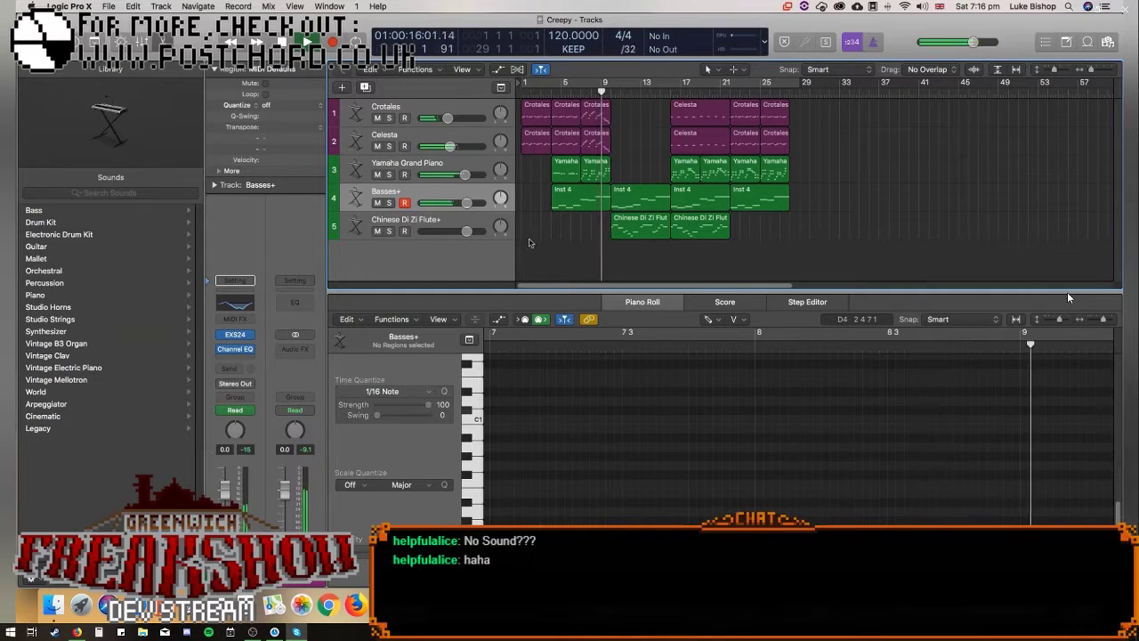
pyautogui.moveTo(467, 203); pyautogui.dragTo(466, 203)
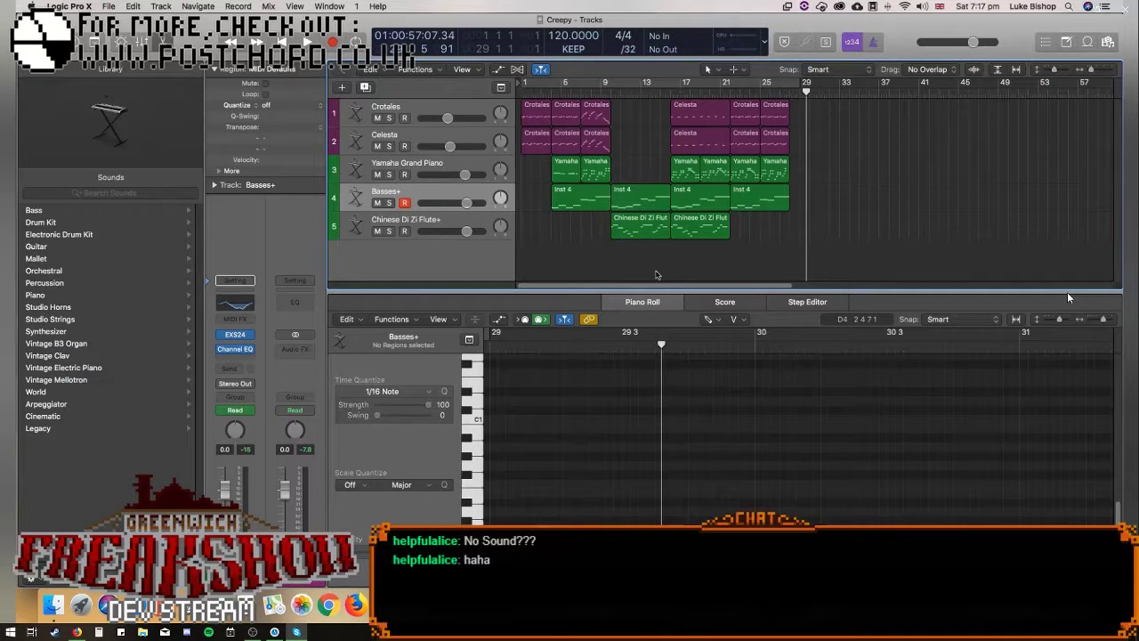
pyautogui.click(789, 92)
pyautogui.click(789, 91)
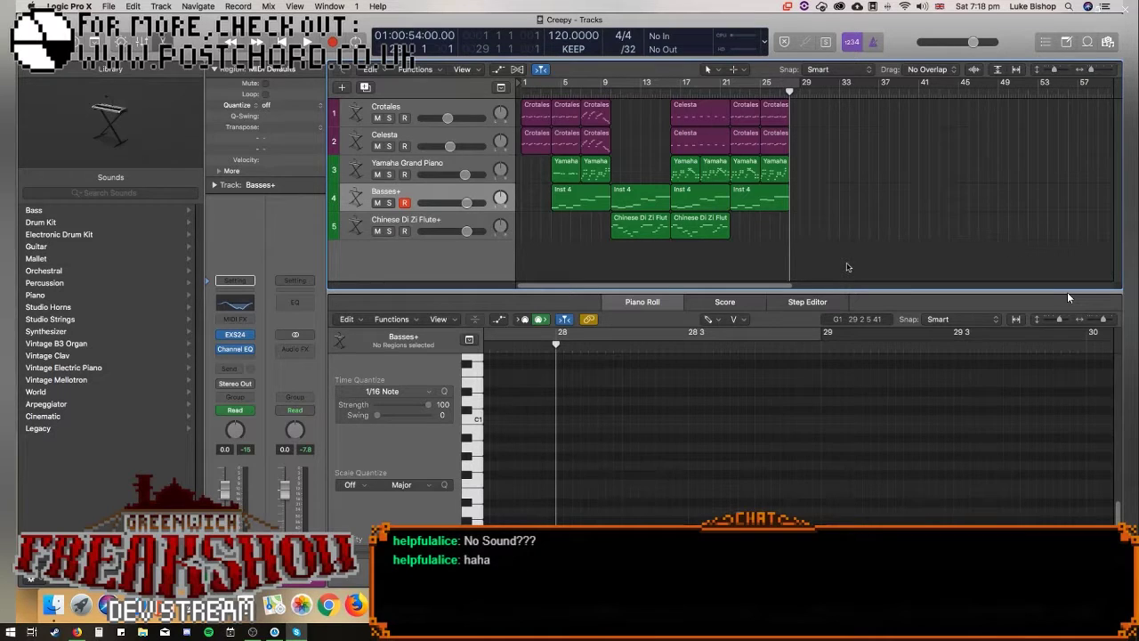
# Turn off record enable on Basses+ and, with the playhead back at the start, select the Chinese Di Zi Flute+ track.
pyautogui.click(404, 202)
pyautogui.press('Return')
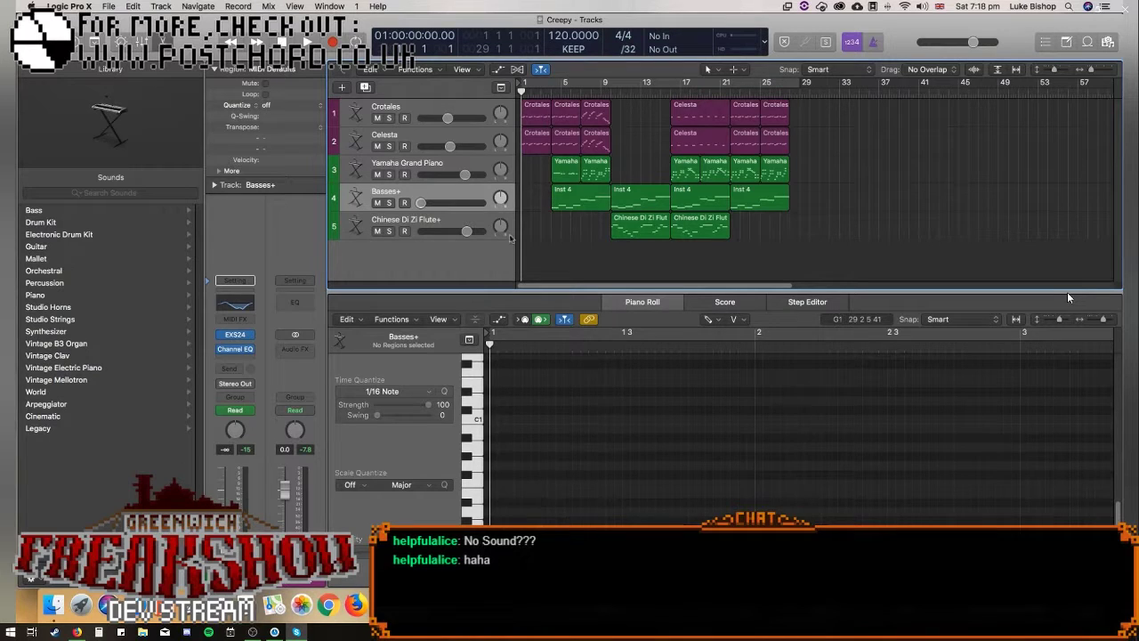
pyautogui.click(454, 226)
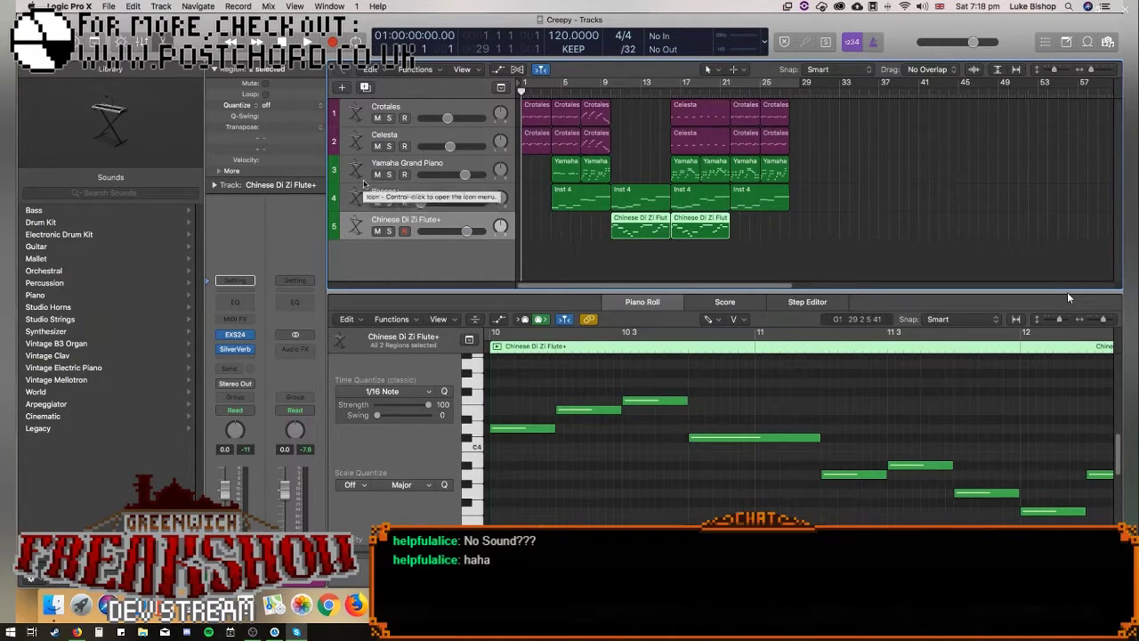
pyautogui.click(421, 202)
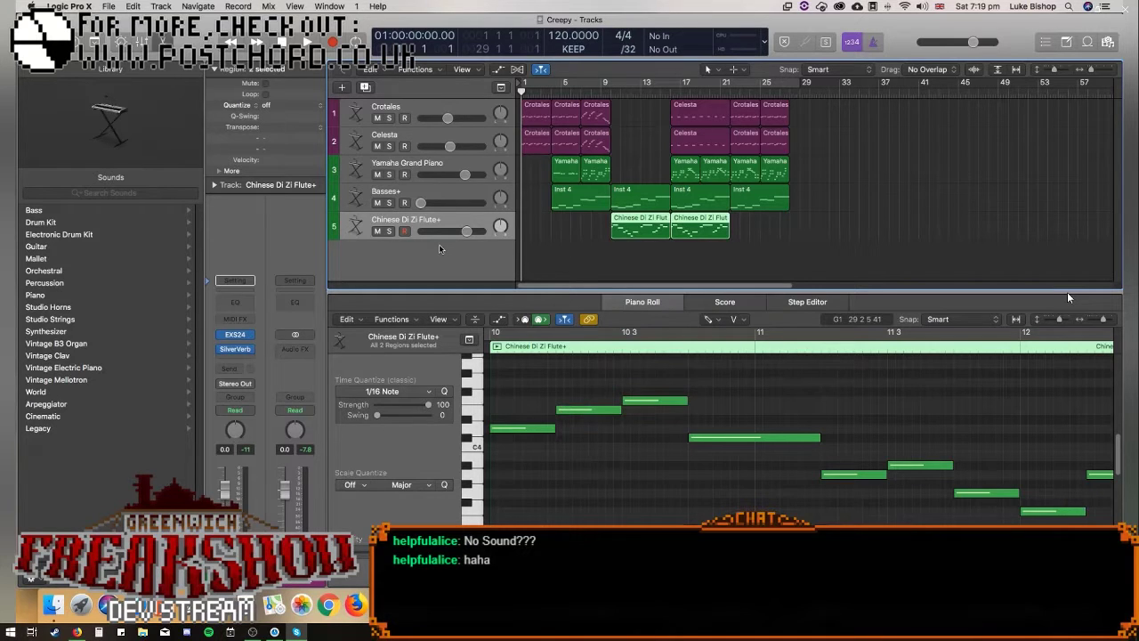
# Examine the EXS24 sampler of the Crotales track and its available instrument categories, and close the plug-in without changing the instrument.
pyautogui.click(444, 106)
pyautogui.click(232, 326)
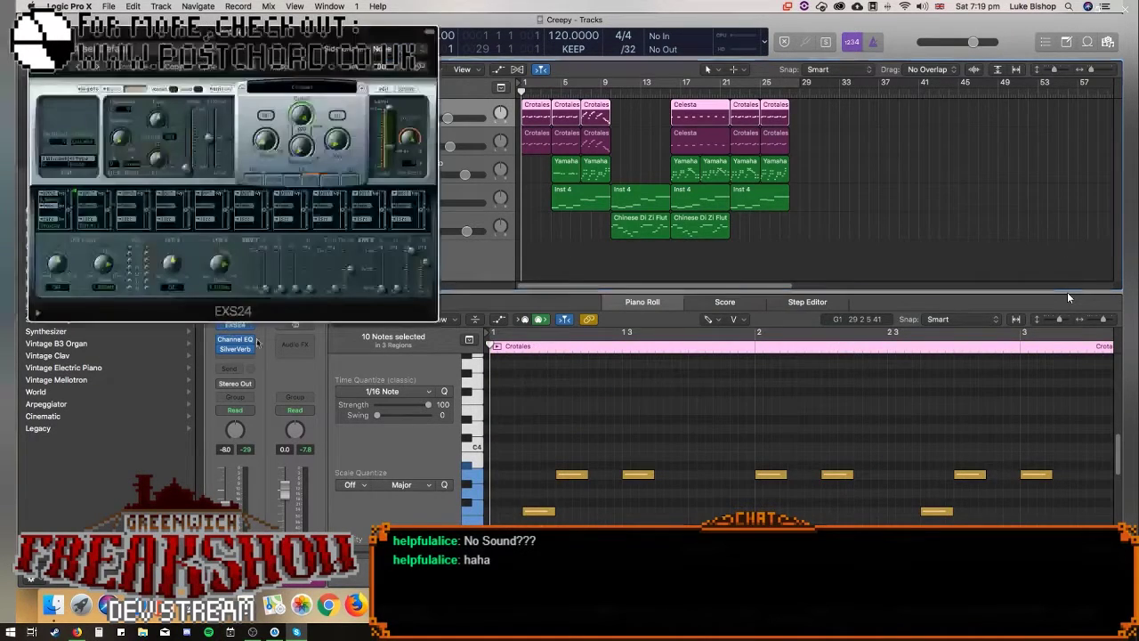
pyautogui.click(308, 92)
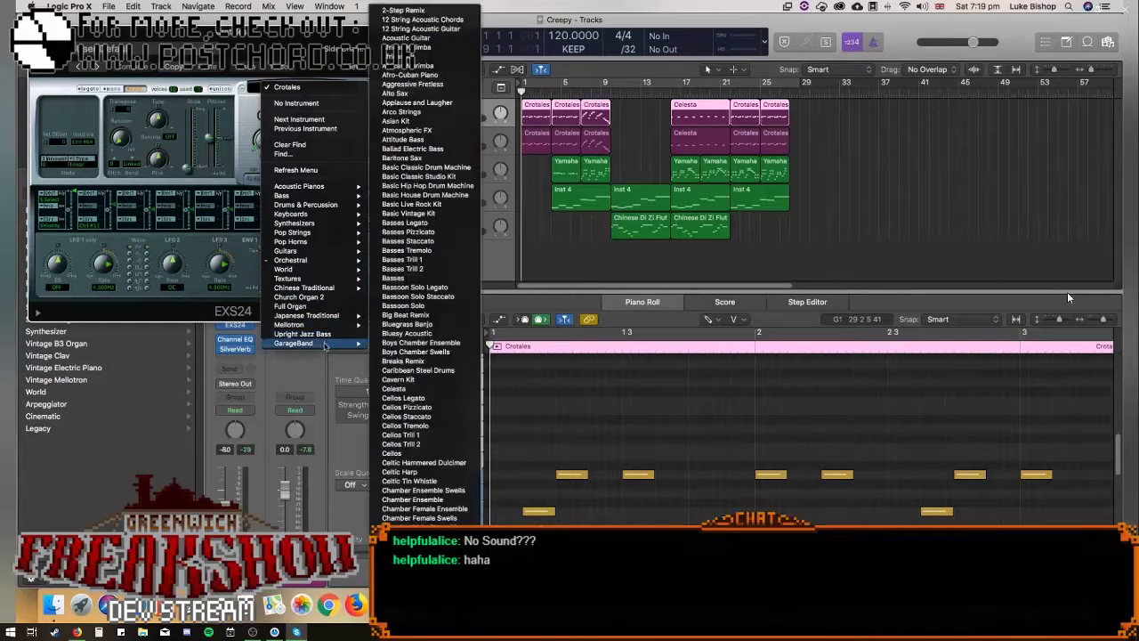
pyautogui.moveTo(325, 316)
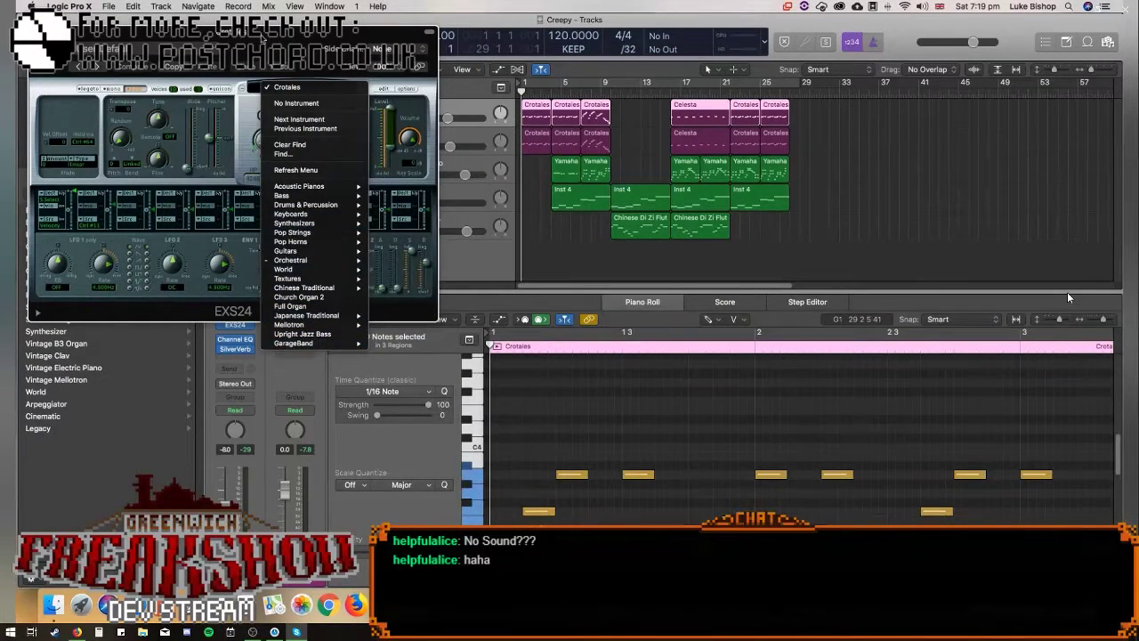
pyautogui.press('Escape')
pyautogui.press('super+w')
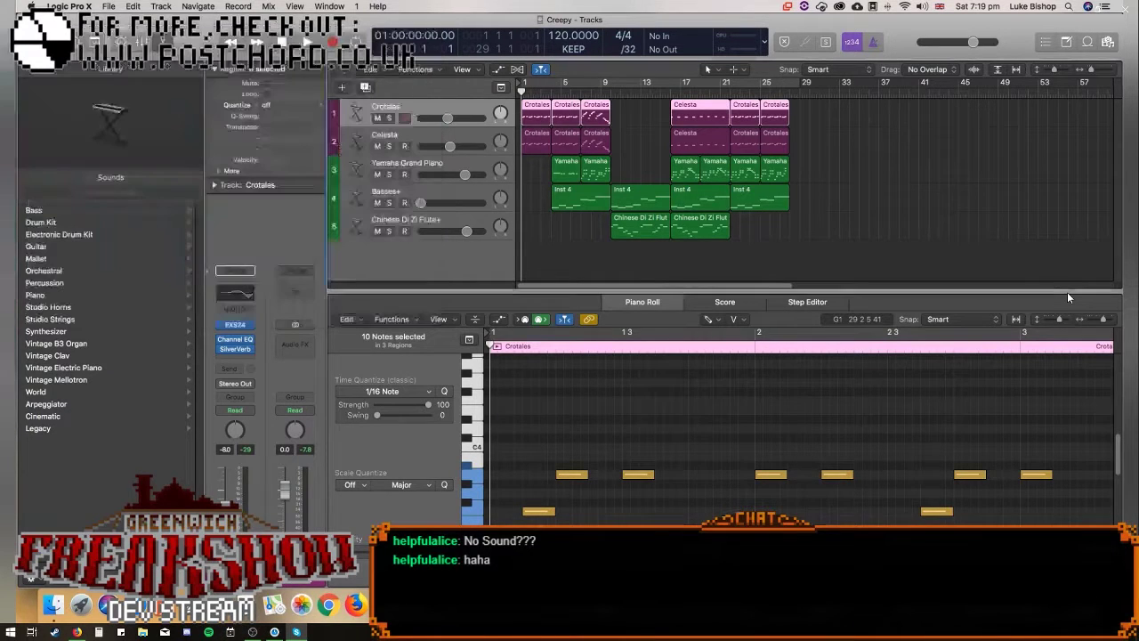
# Solo the Basses+ track, audition it from bar 7, and clear the solo.
pyautogui.click(580, 274)
pyautogui.click(388, 203)
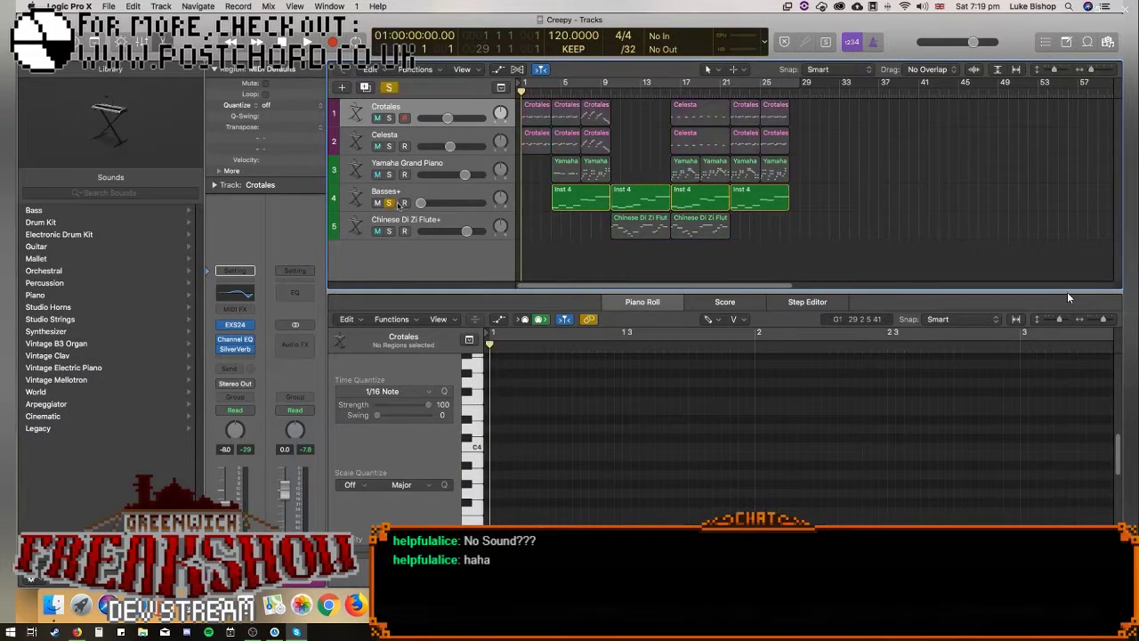
pyautogui.click(582, 89)
pyautogui.press('space')
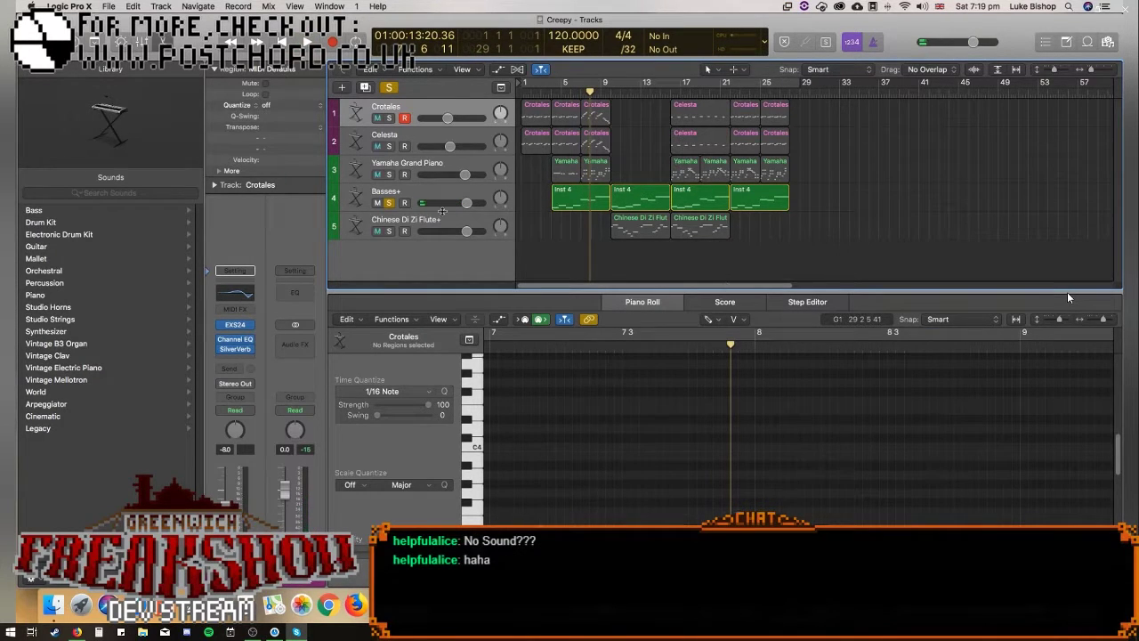
pyautogui.click(388, 203)
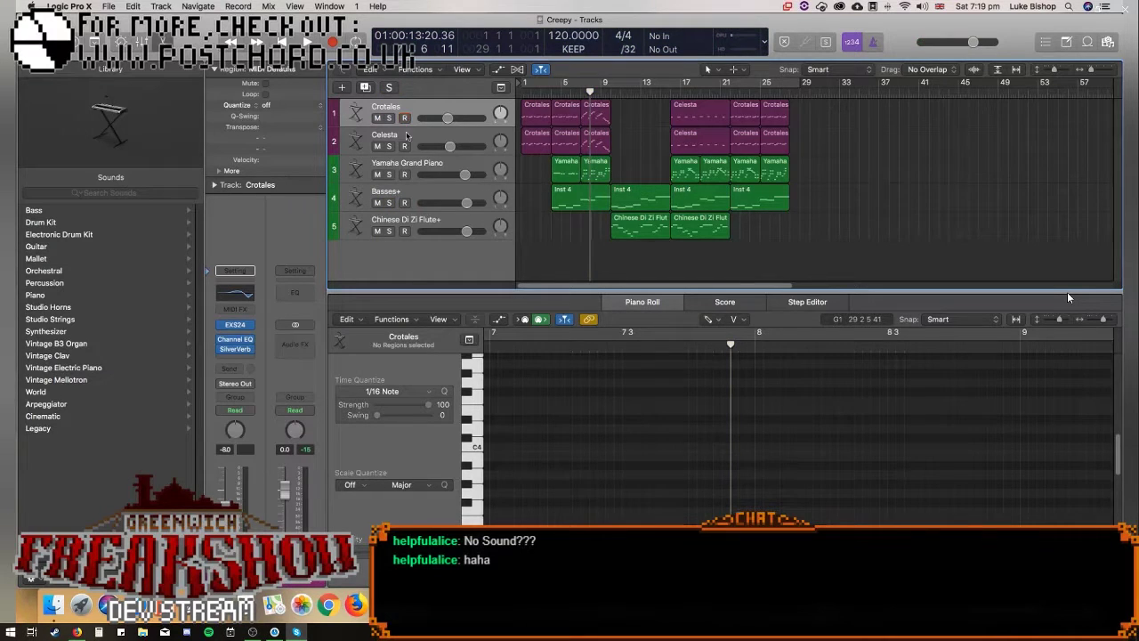
# Solo the Crotales track, audition it from the current playhead position, and clear the solo.
pyautogui.click(389, 117)
pyautogui.press('space')
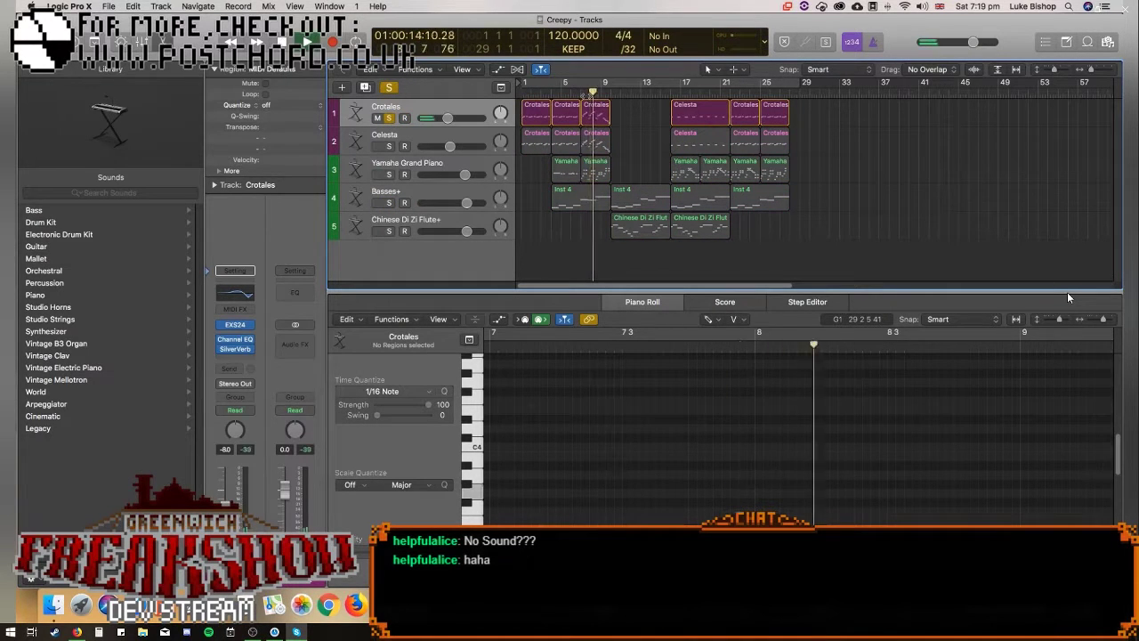
pyautogui.click(389, 119)
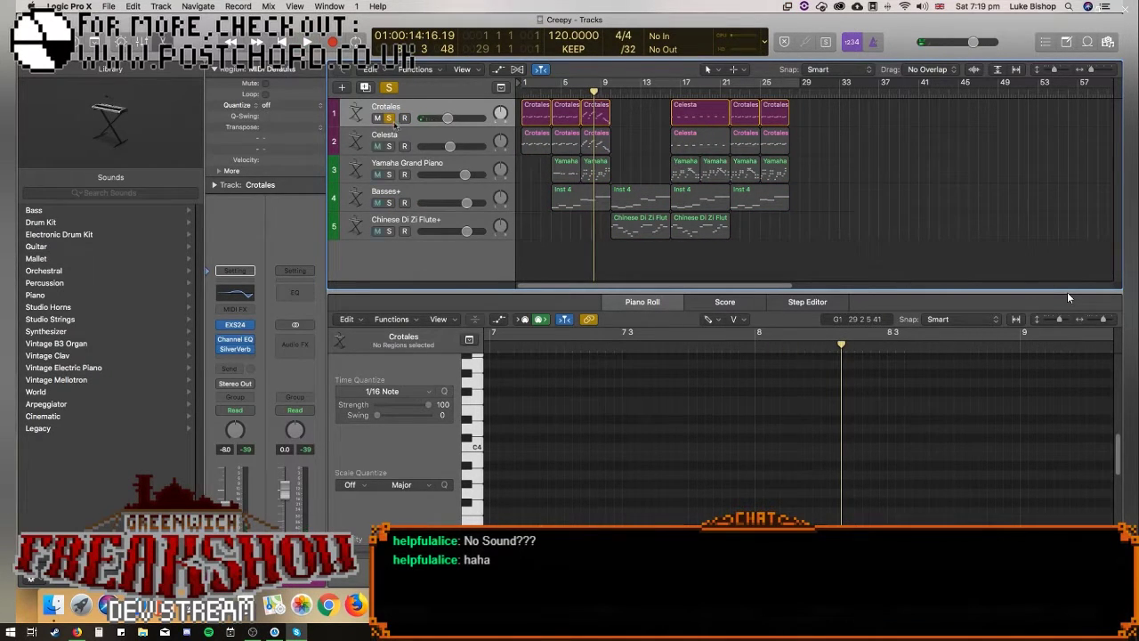
pyautogui.click(389, 118)
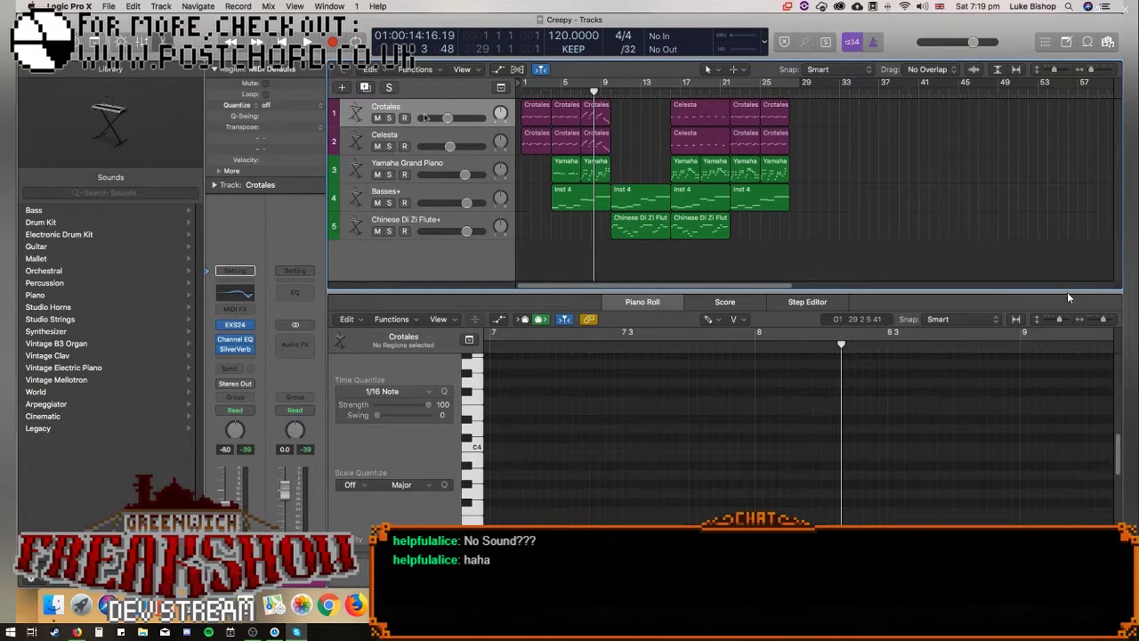
# Show the SilverVerb settings of the Crotales track and play from about bar 5 with Crotales soloed.
pyautogui.click(235, 348)
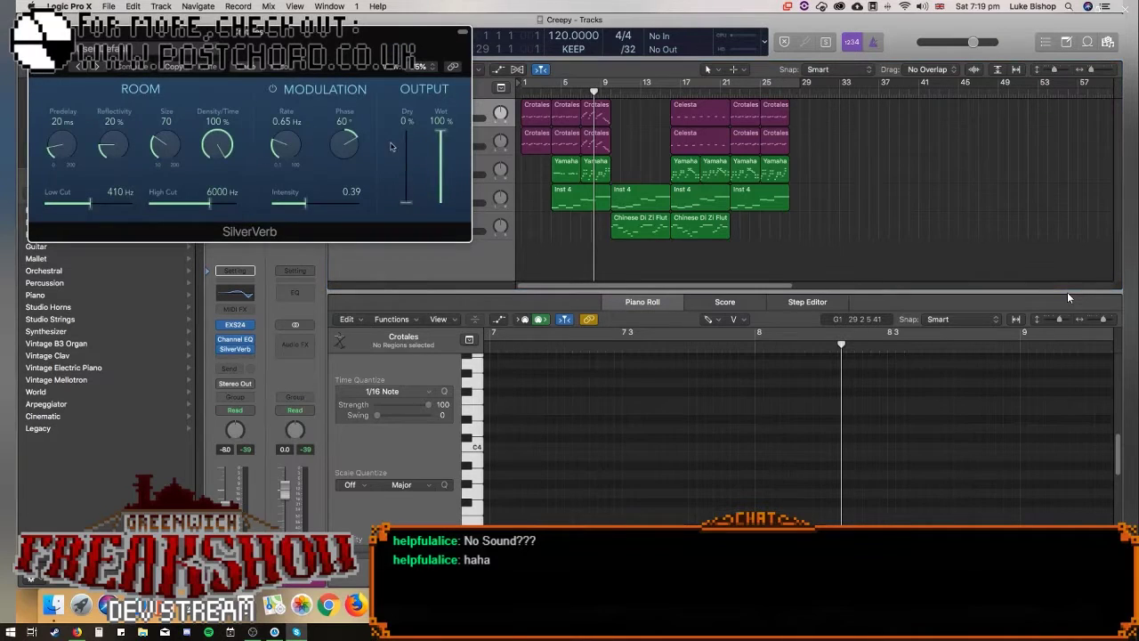
pyautogui.click(569, 89)
pyautogui.press('space')
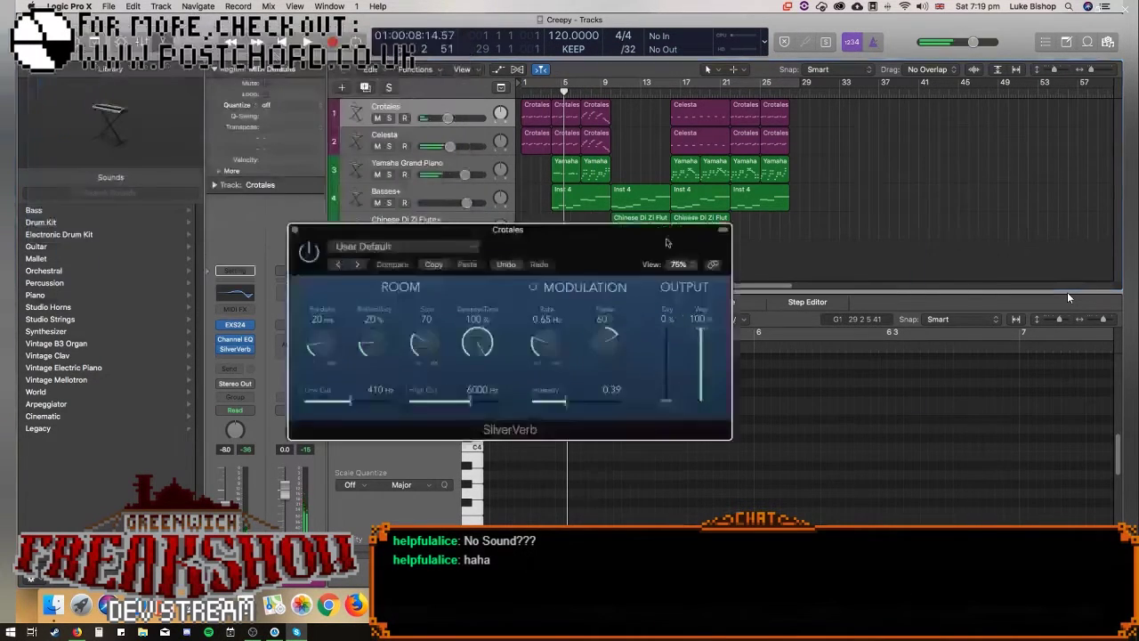
pyautogui.click(388, 117)
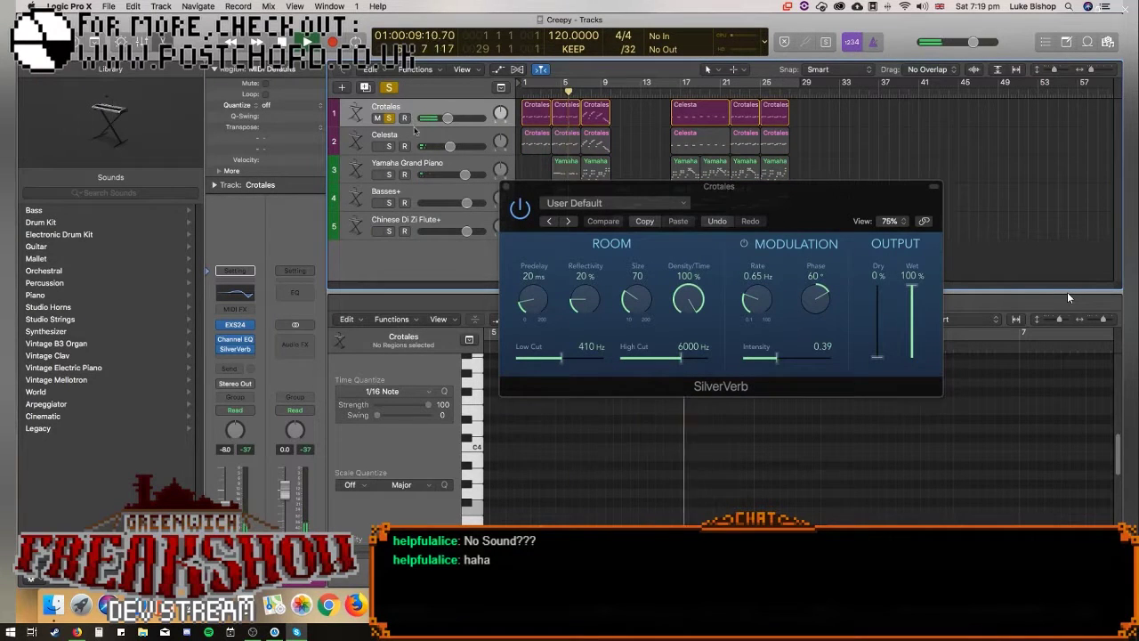
# Compare Celesta alone with Celesta and Crotales together during playback, clearing both solos and closing the SilverVerb window at the end.
pyautogui.click(389, 146)
pyautogui.click(389, 117)
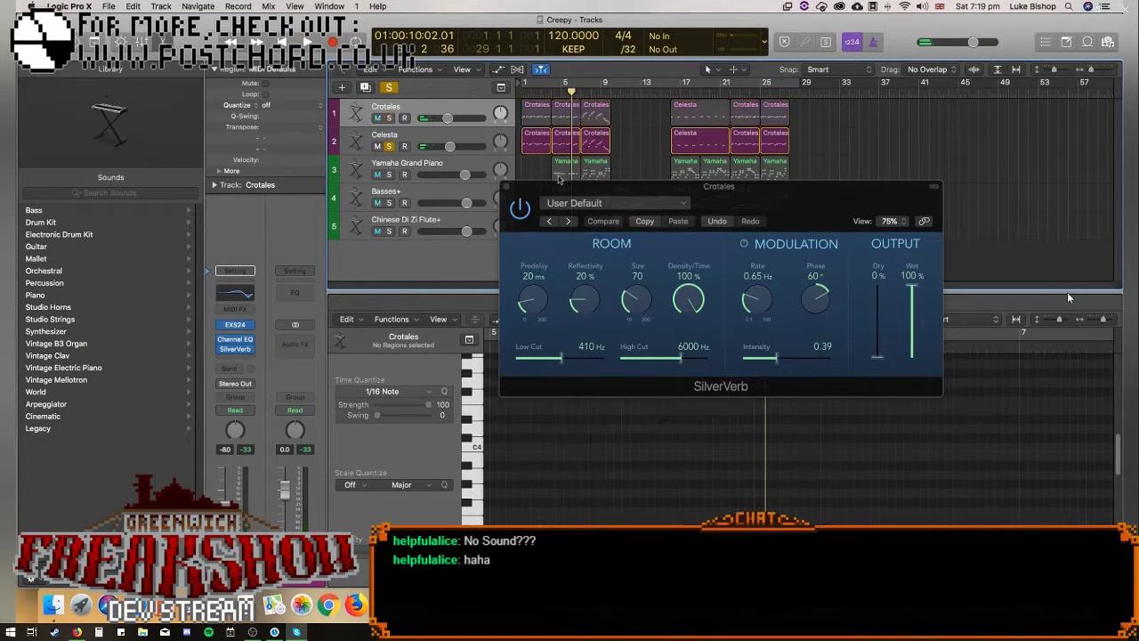
pyautogui.click(388, 117)
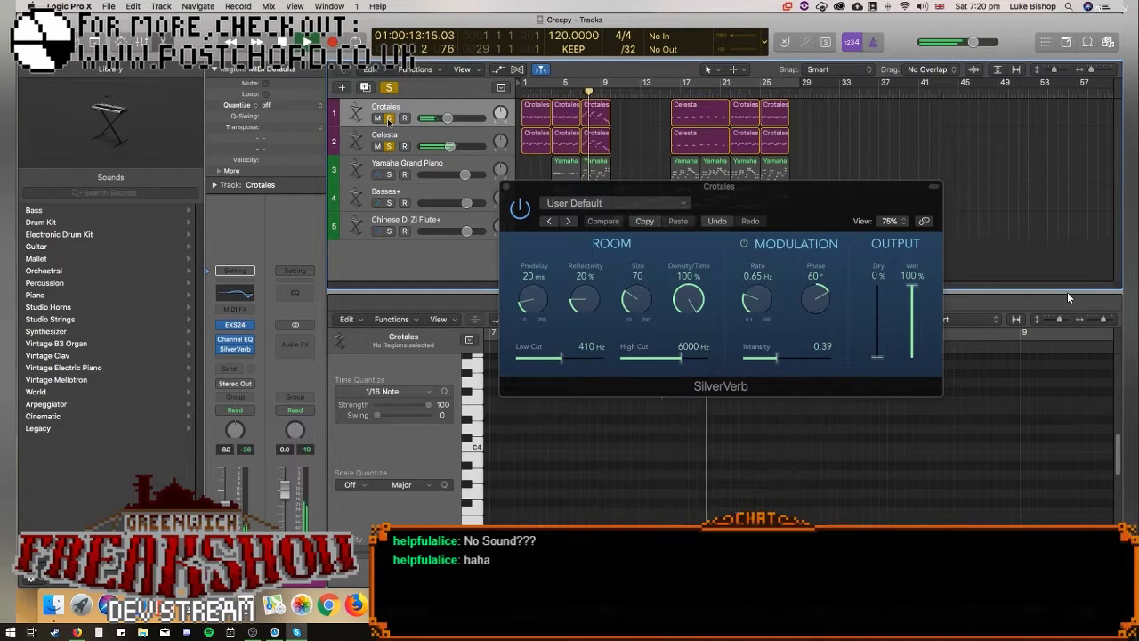
pyautogui.click(388, 118)
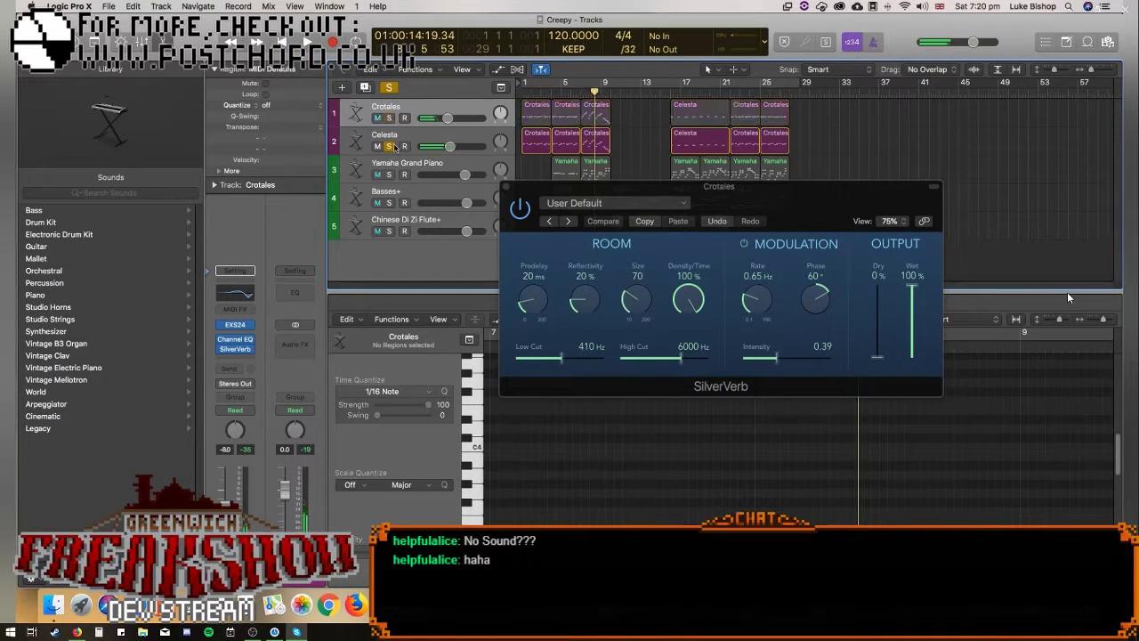
pyautogui.click(389, 146)
pyautogui.click(507, 188)
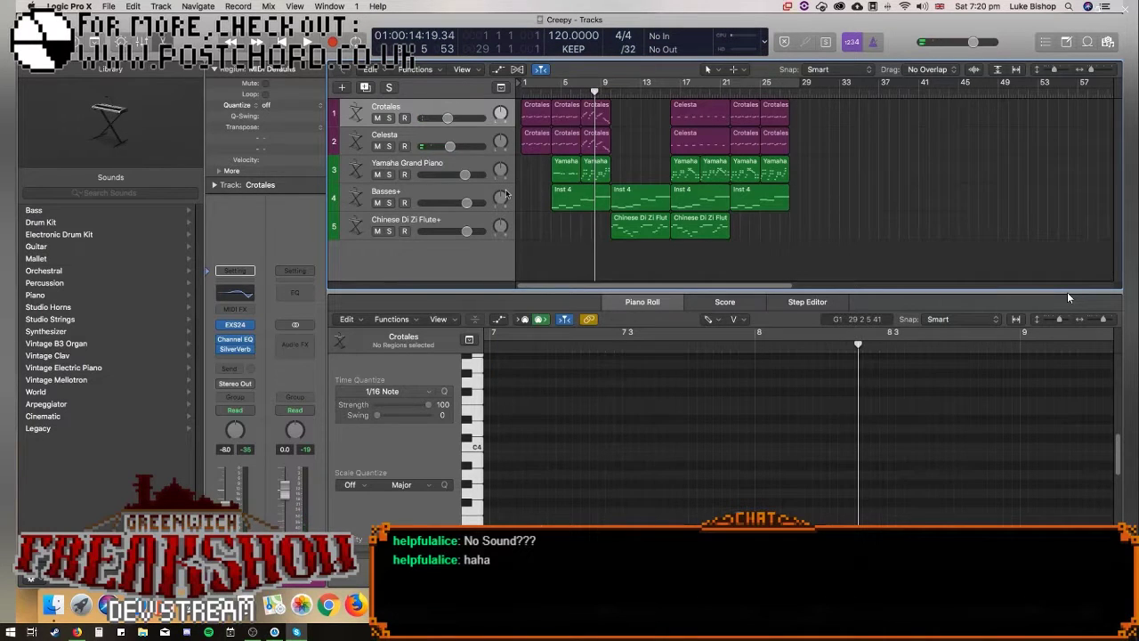
# Review the channel effects and notes of the Celesta, Yamaha Grand Piano and Chinese Di Zi Flute+ tracks in turn.
pyautogui.click(422, 138)
pyautogui.click(433, 165)
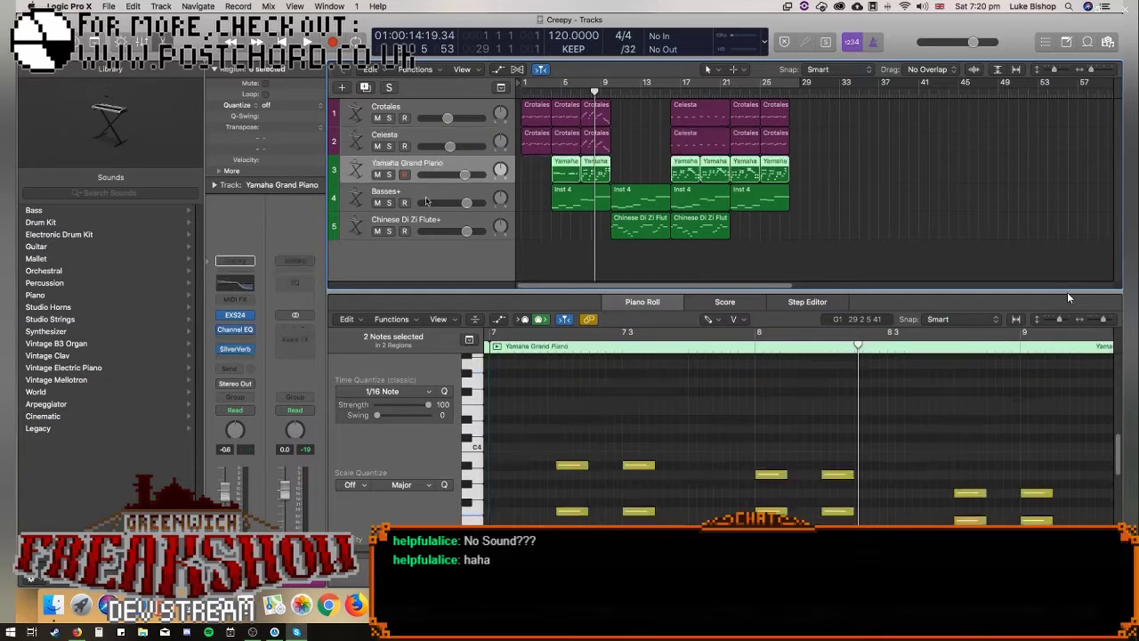
pyautogui.click(422, 225)
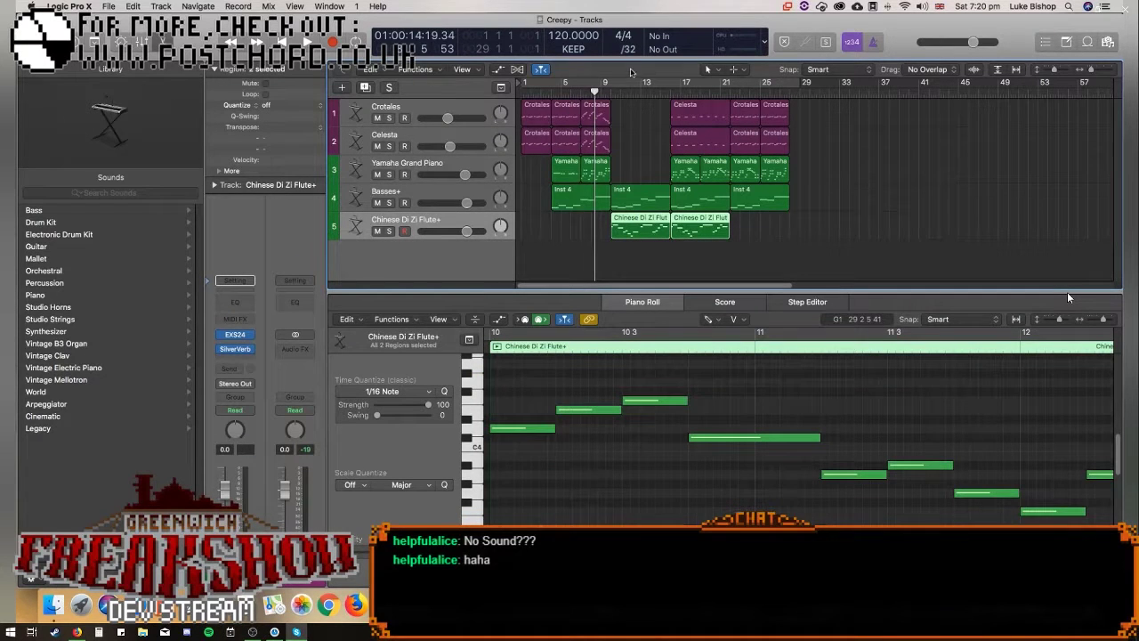
# Audition the Chinese Di Zi Flute+ track soloed, clear the solo, and deselect its regions.
pyautogui.click(388, 231)
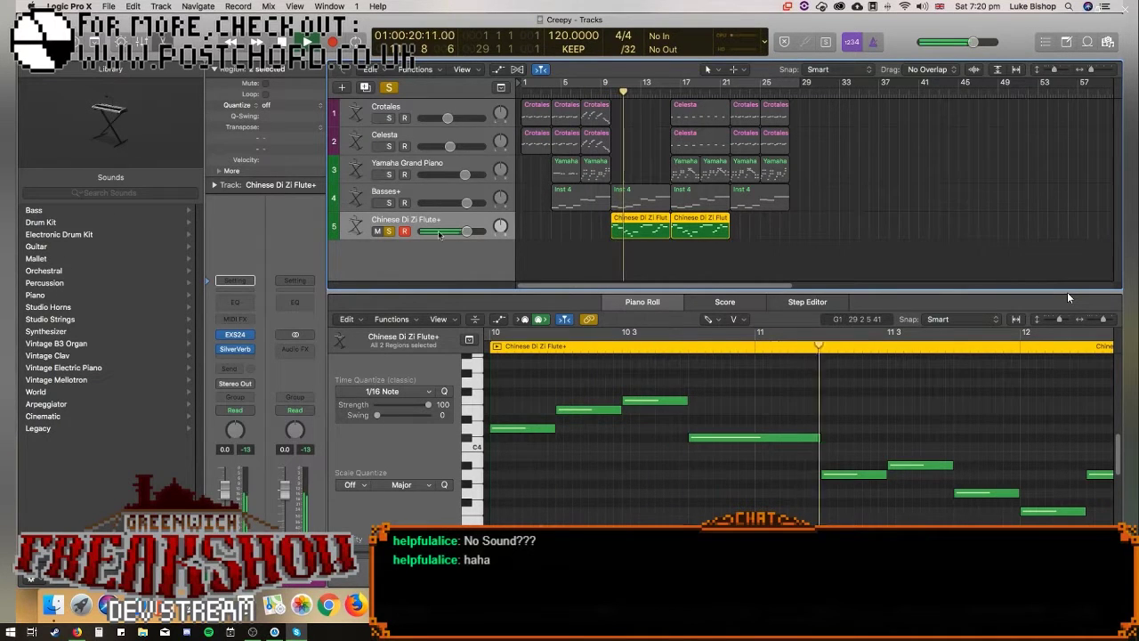
pyautogui.click(900, 345)
pyautogui.press('space')
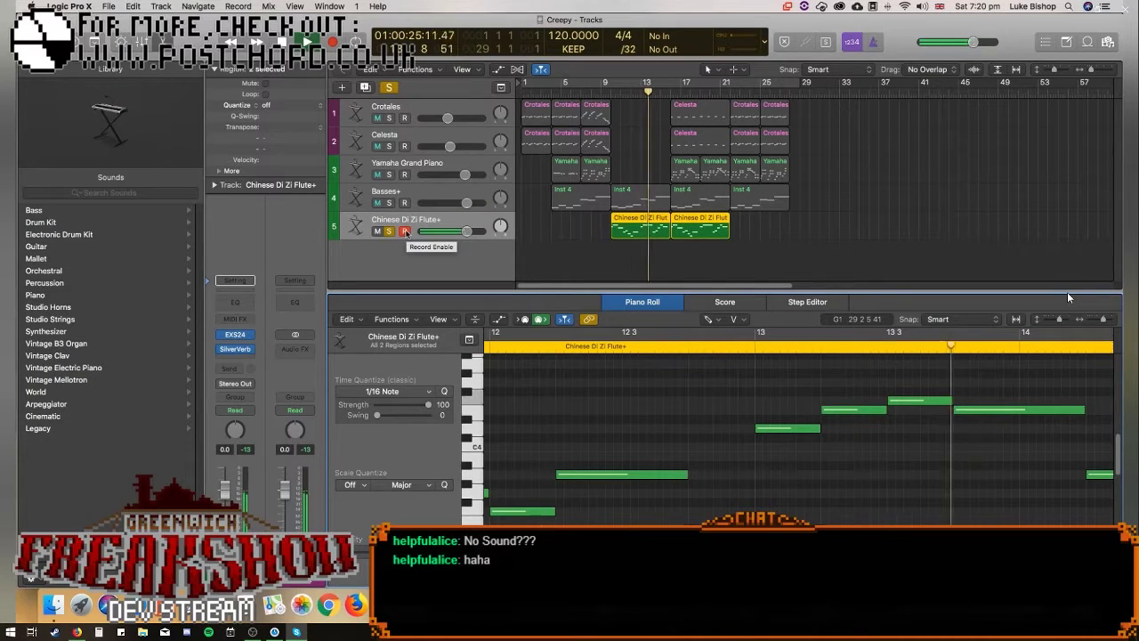
pyautogui.click(390, 233)
pyautogui.click(389, 231)
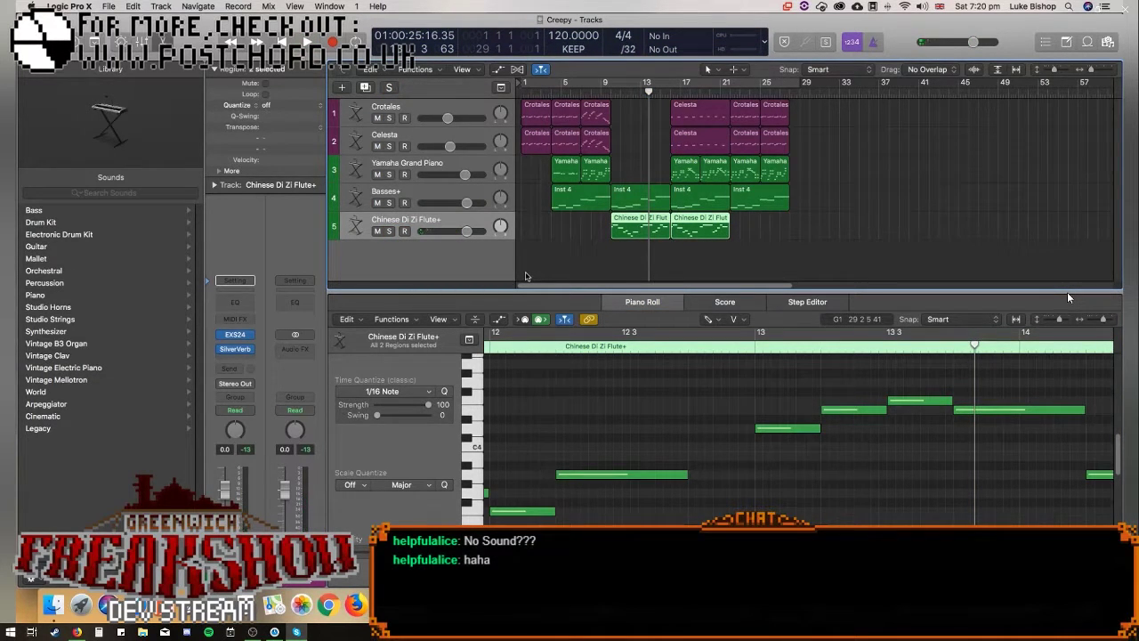
pyautogui.click(623, 270)
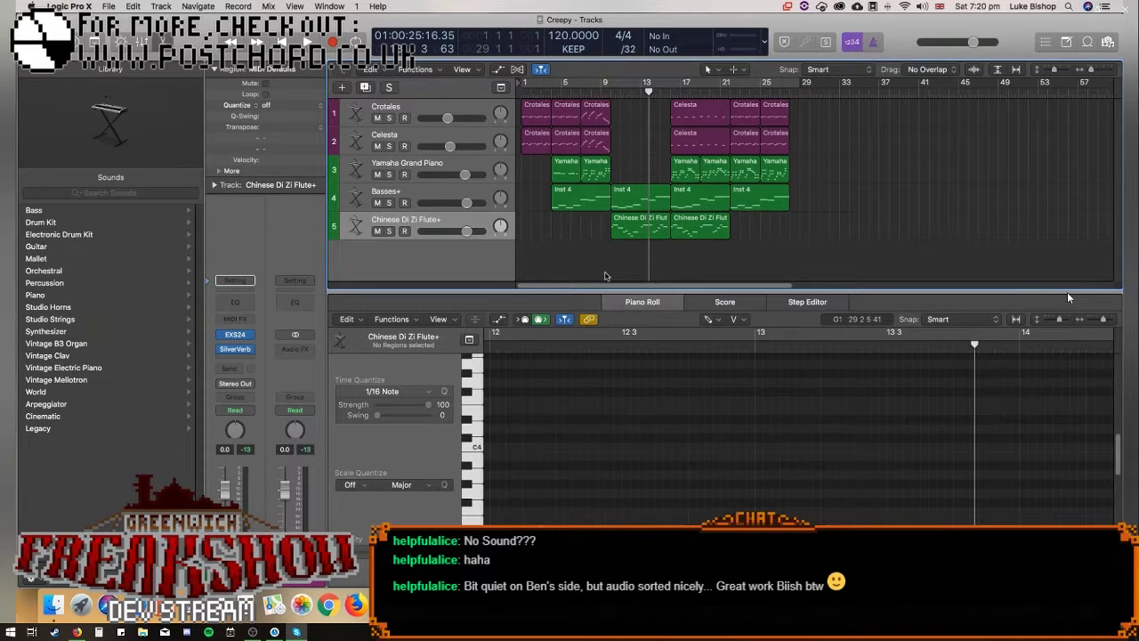
pyautogui.press('Escape')
# Create one new software instrument track using the EXS24 (Sampler) in stereo.
pyautogui.click(342, 87)
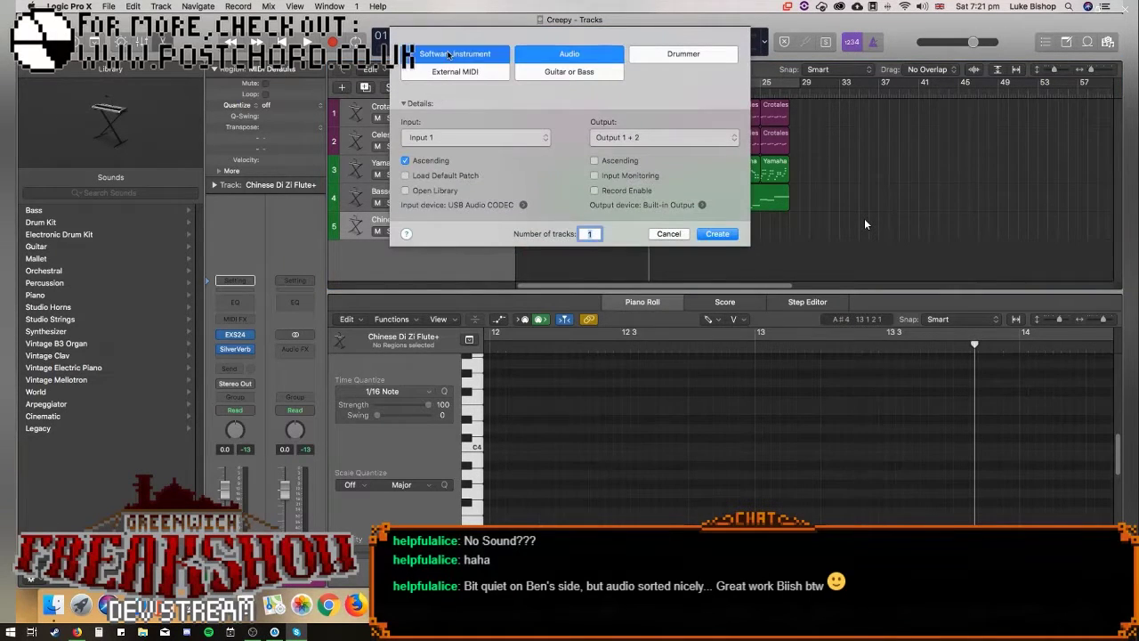
pyautogui.click(449, 56)
pyautogui.click(476, 138)
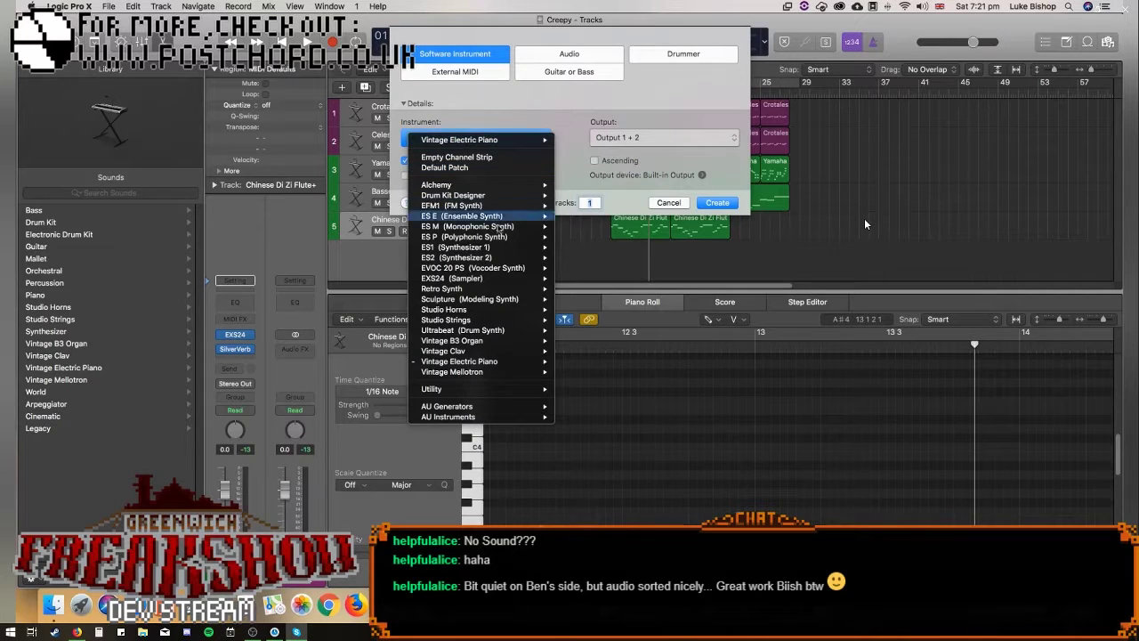
pyautogui.moveTo(499, 278)
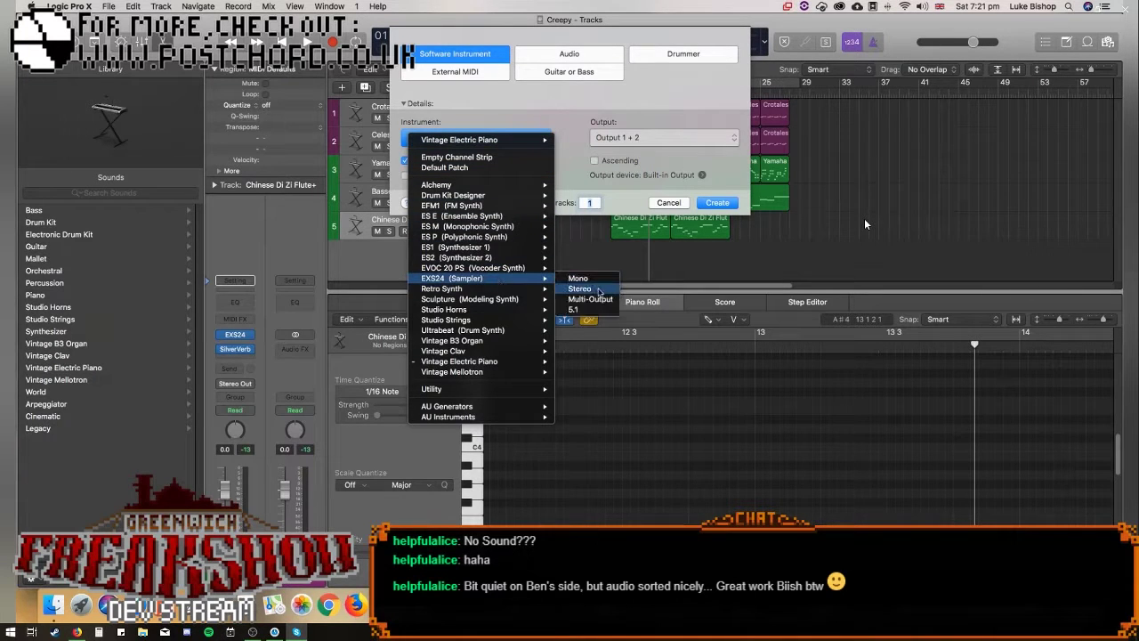
pyautogui.click(598, 290)
pyautogui.click(717, 203)
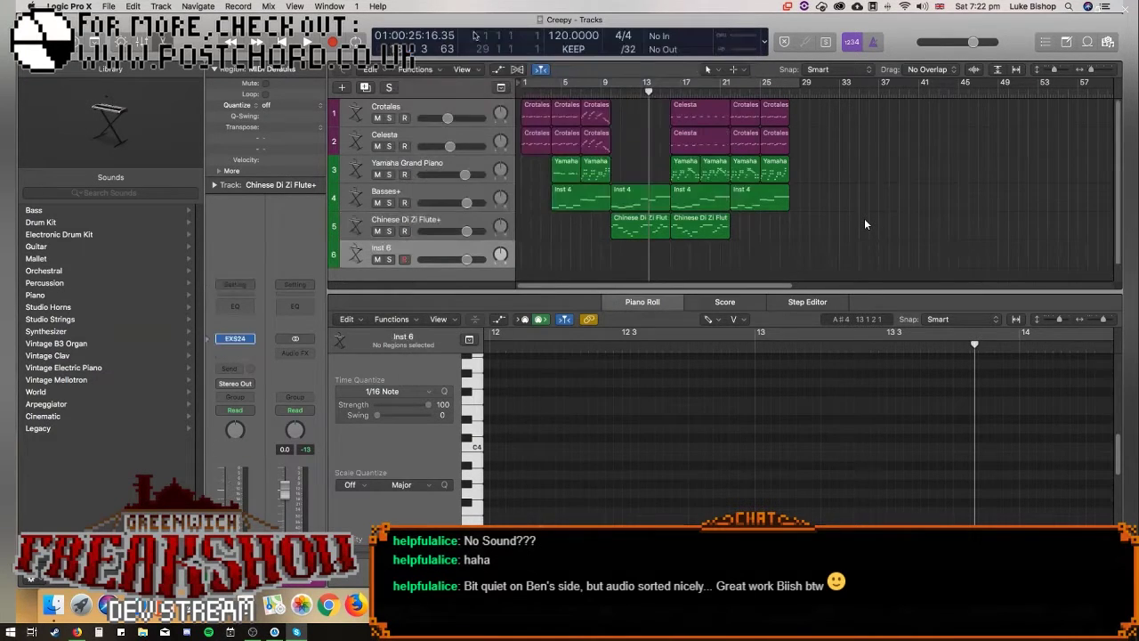
# Show the Musical Typing keyboard and play a couple of test notes on the new instrument track.
pyautogui.click(329, 6)
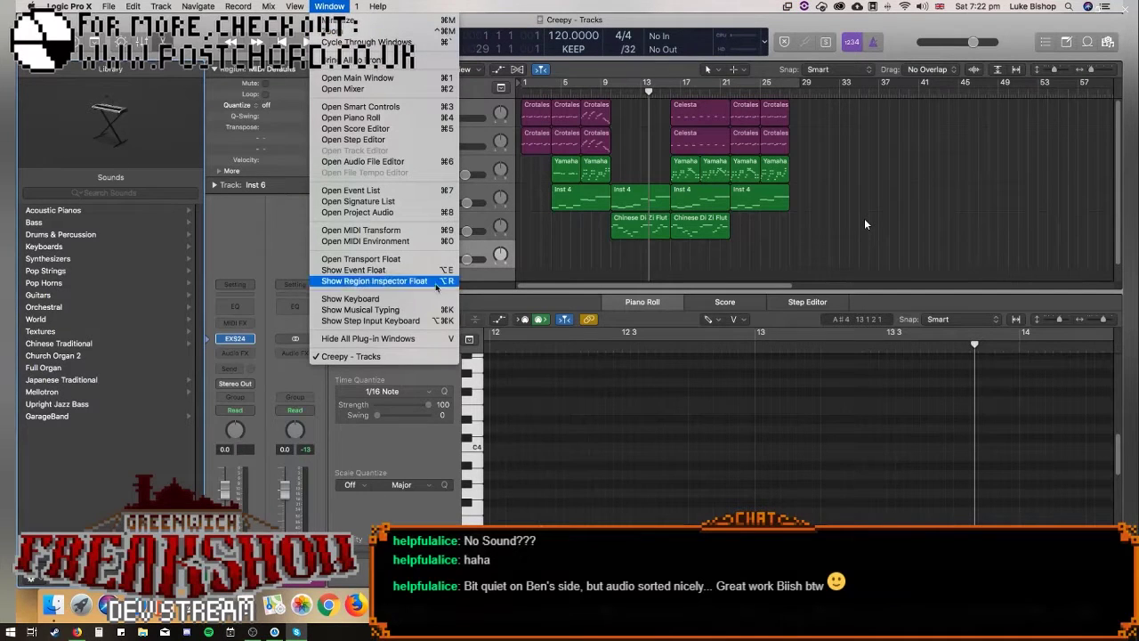
pyautogui.click(401, 309)
pyautogui.press('h')
pyautogui.press('d')
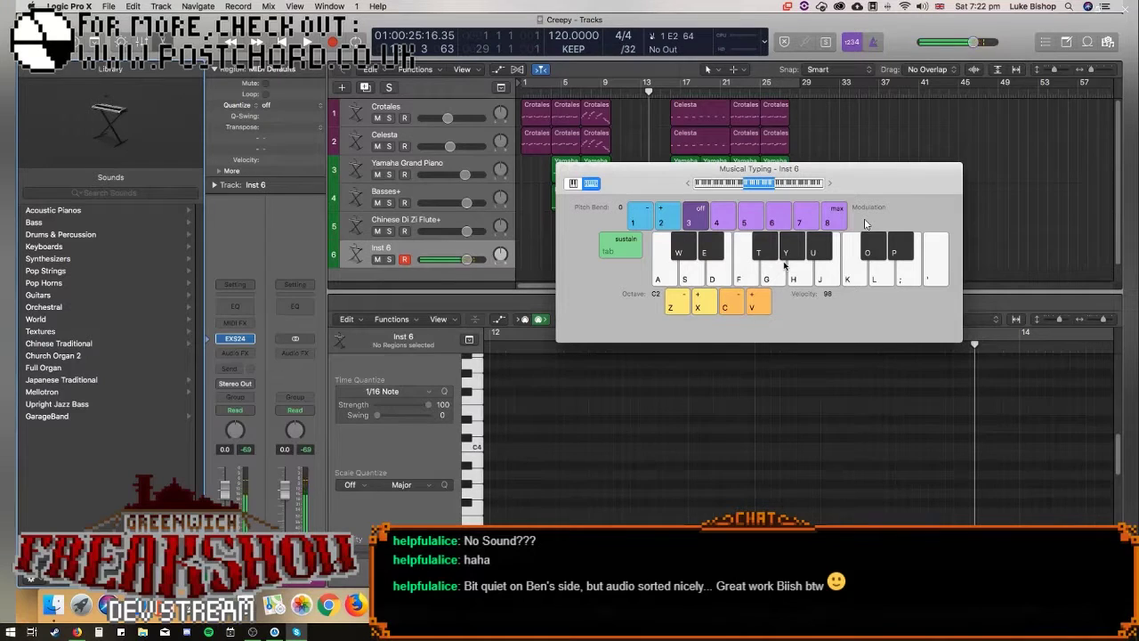
# Open the EXS24 sampler on the new track and play several test notes without loading a sample instrument.
pyautogui.click(235, 339)
pyautogui.click(287, 85)
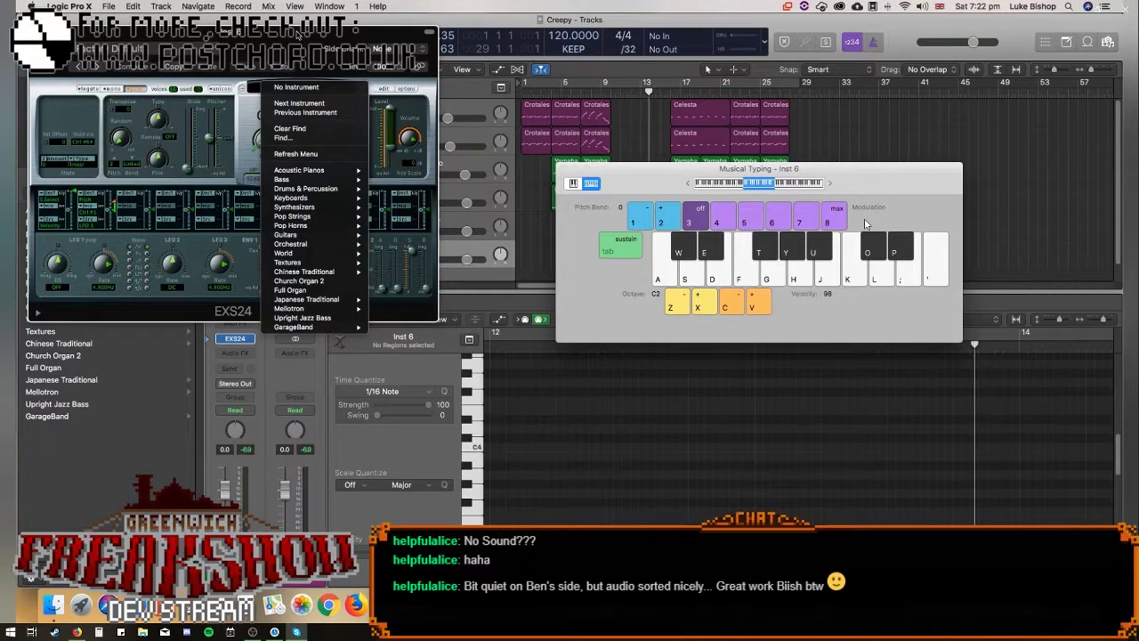
pyautogui.click(299, 35)
pyautogui.press('e')
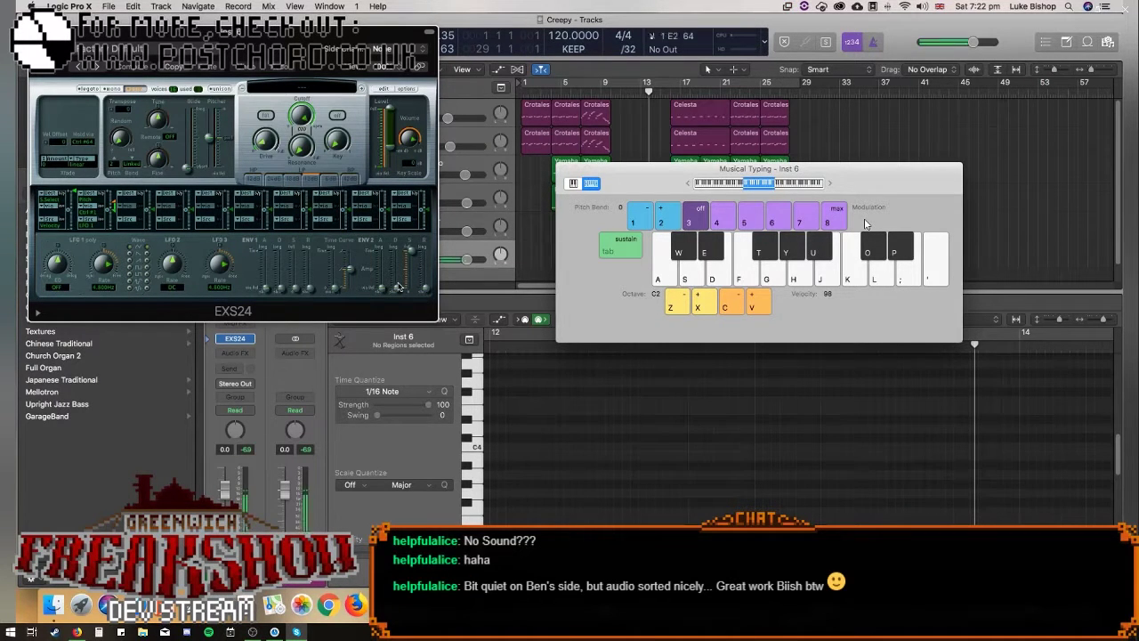
pyautogui.press('y')
pyautogui.press('6')
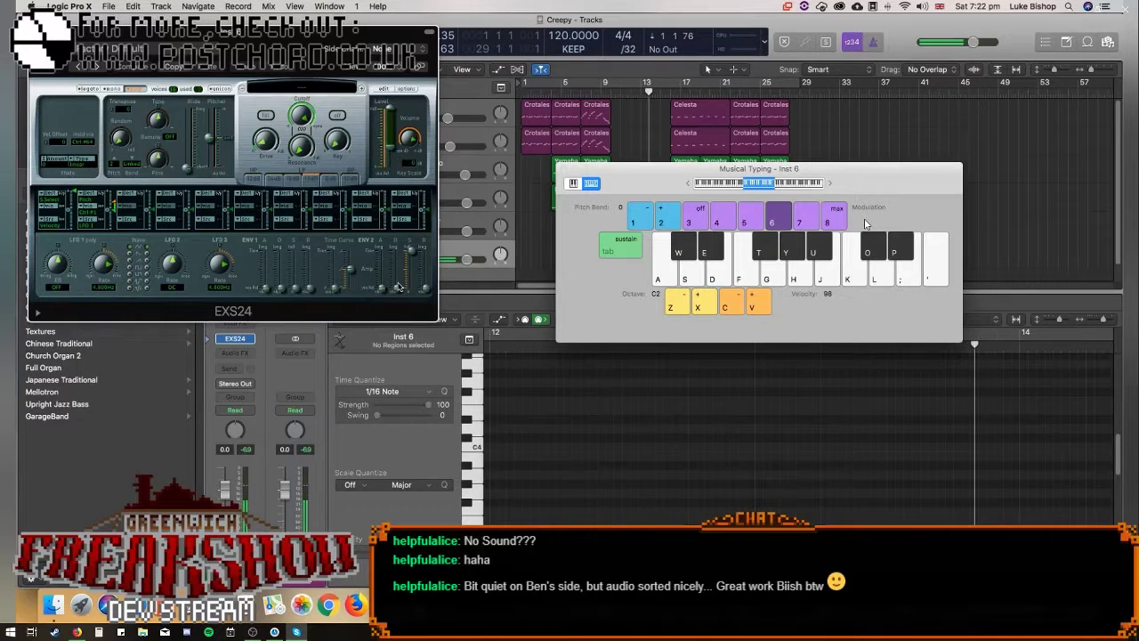
pyautogui.press('j')
pyautogui.press('h')
pyautogui.press('g')
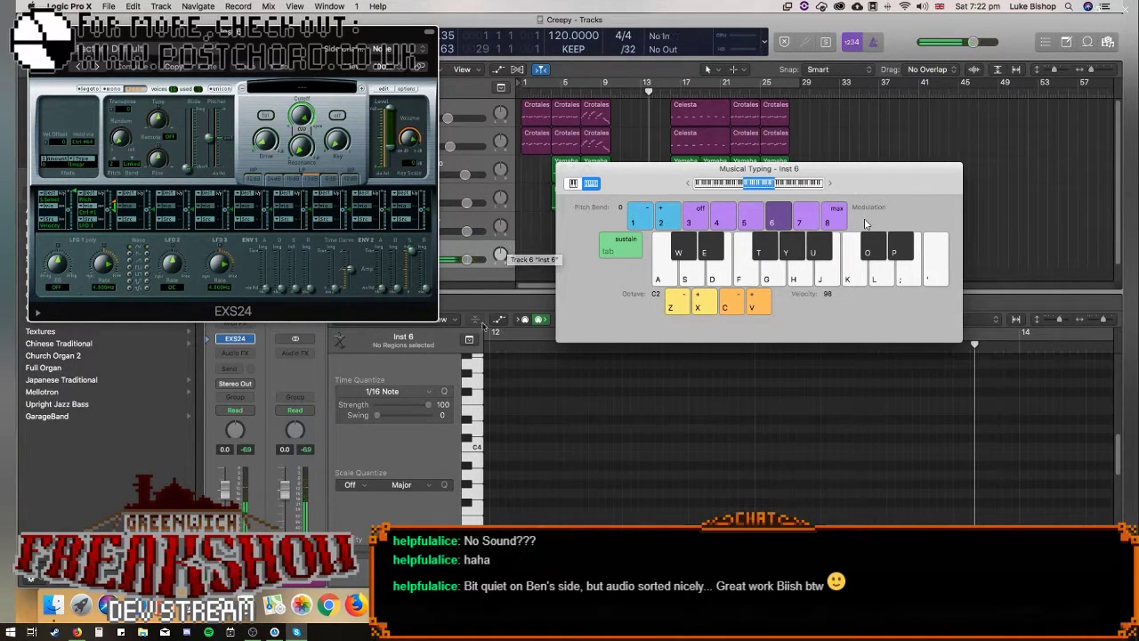
# Browse the EXS24 sample instrument categories and load Guzheng from Chinese Traditional.
pyautogui.click(303, 88)
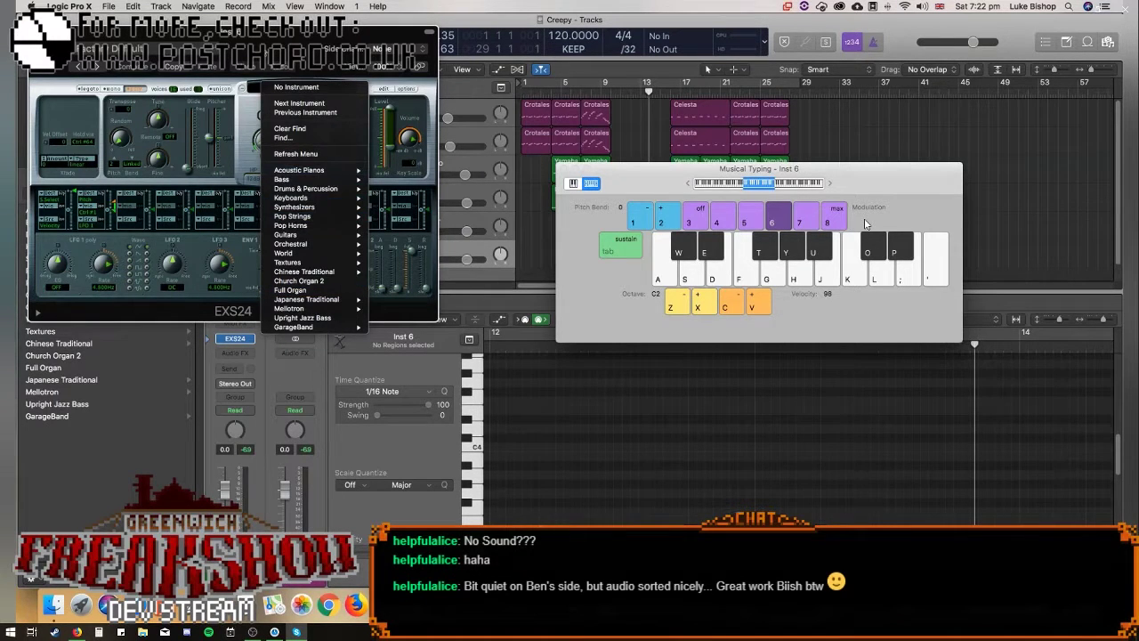
pyautogui.click(356, 112)
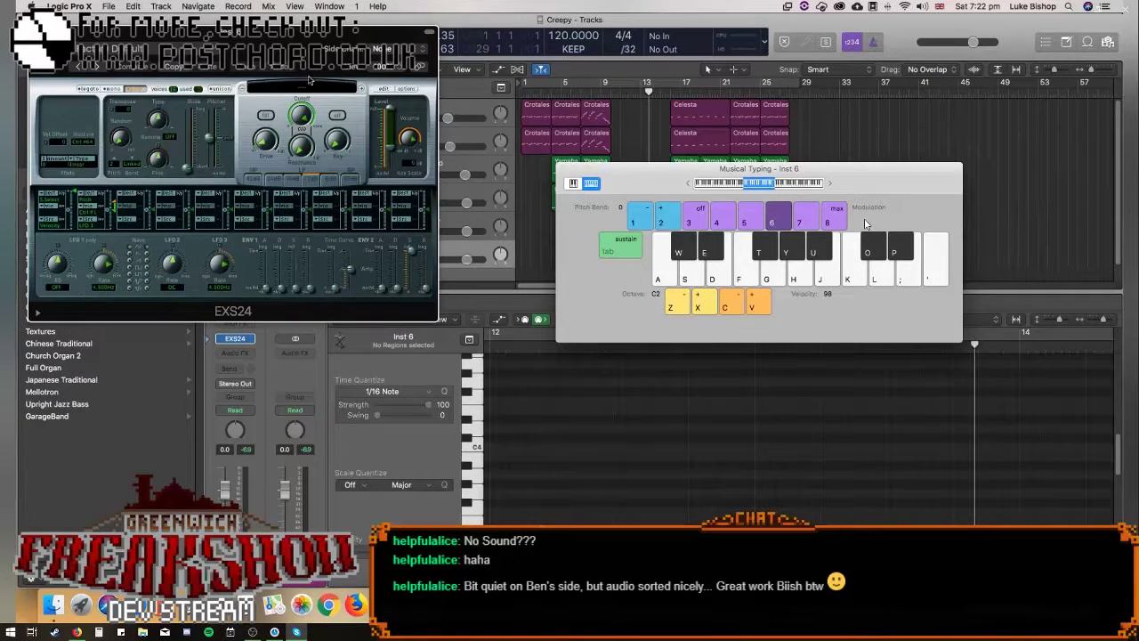
pyautogui.click(302, 91)
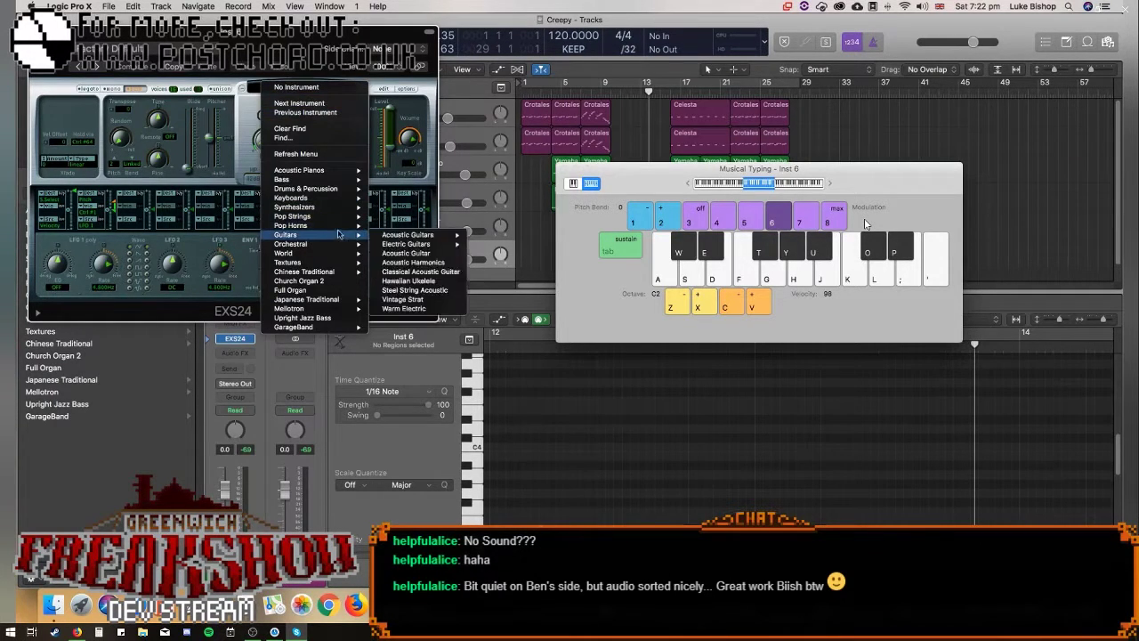
pyautogui.moveTo(335, 231)
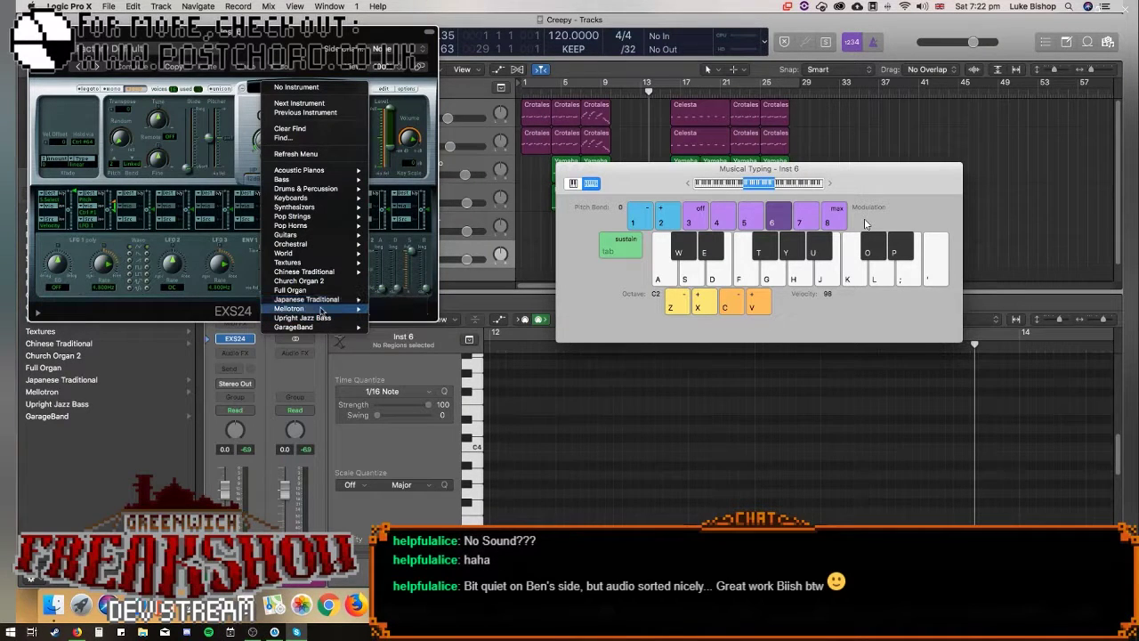
pyautogui.moveTo(326, 276)
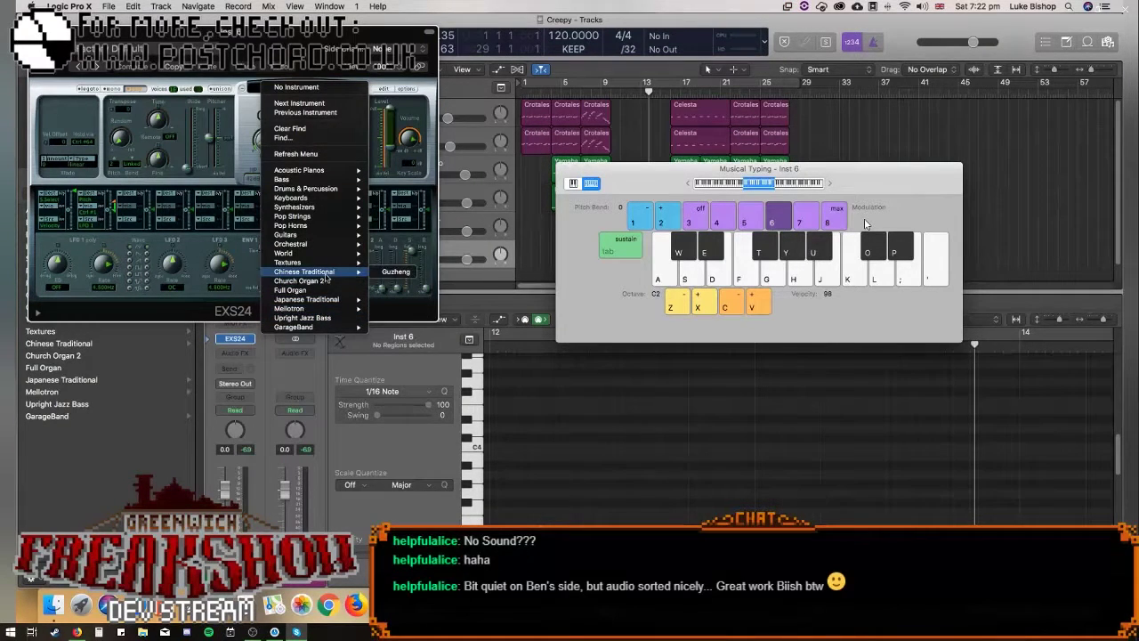
pyautogui.moveTo(320, 304)
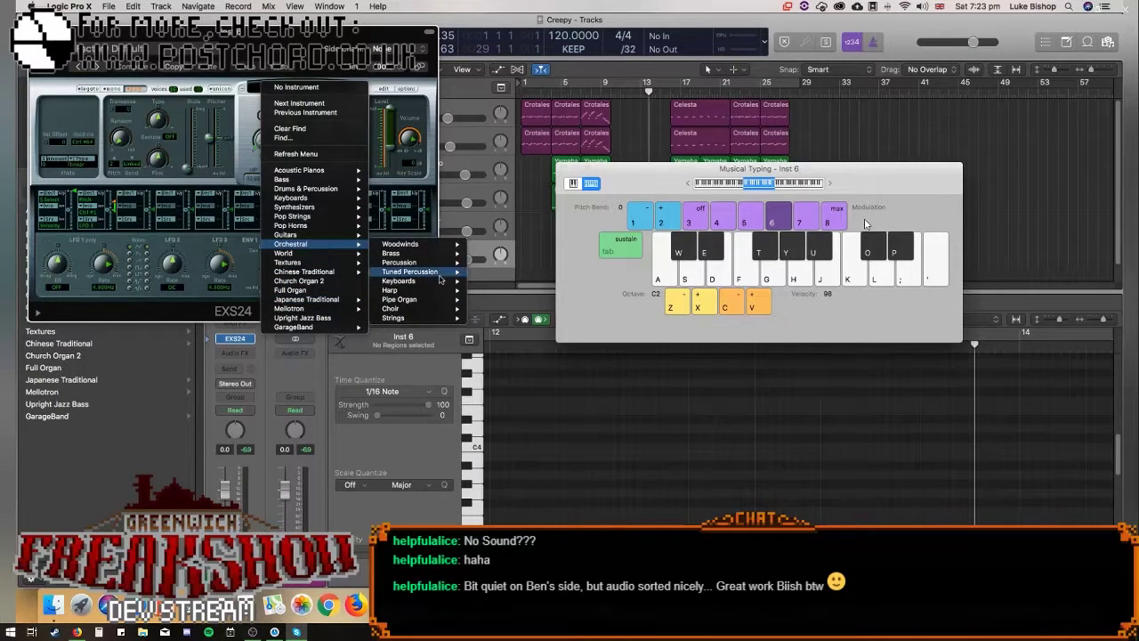
pyautogui.moveTo(436, 274)
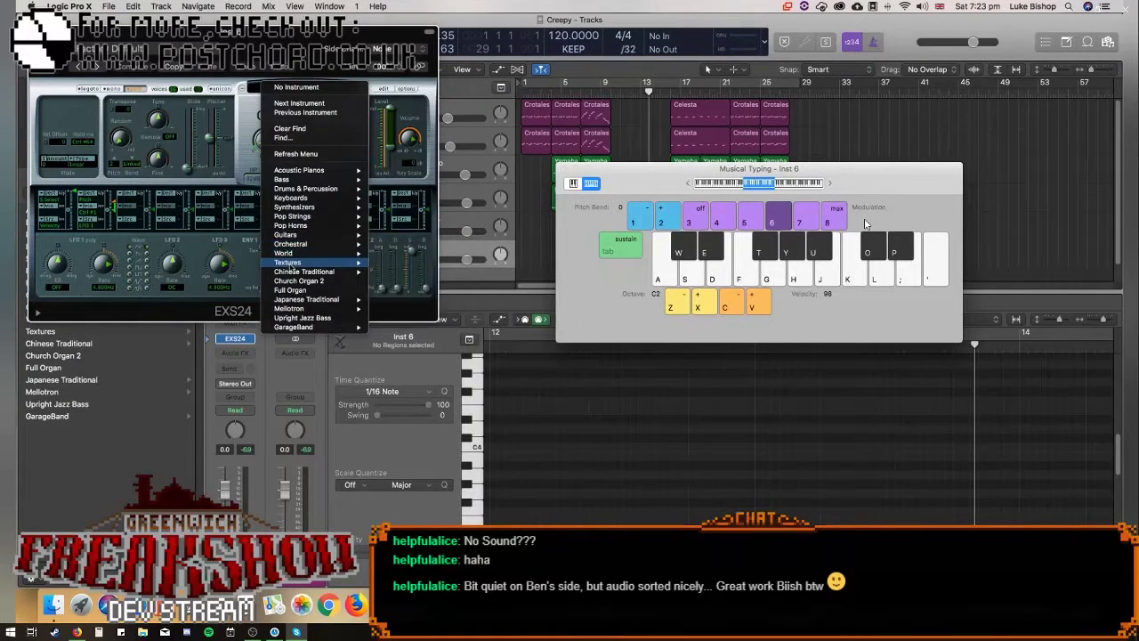
pyautogui.click(402, 273)
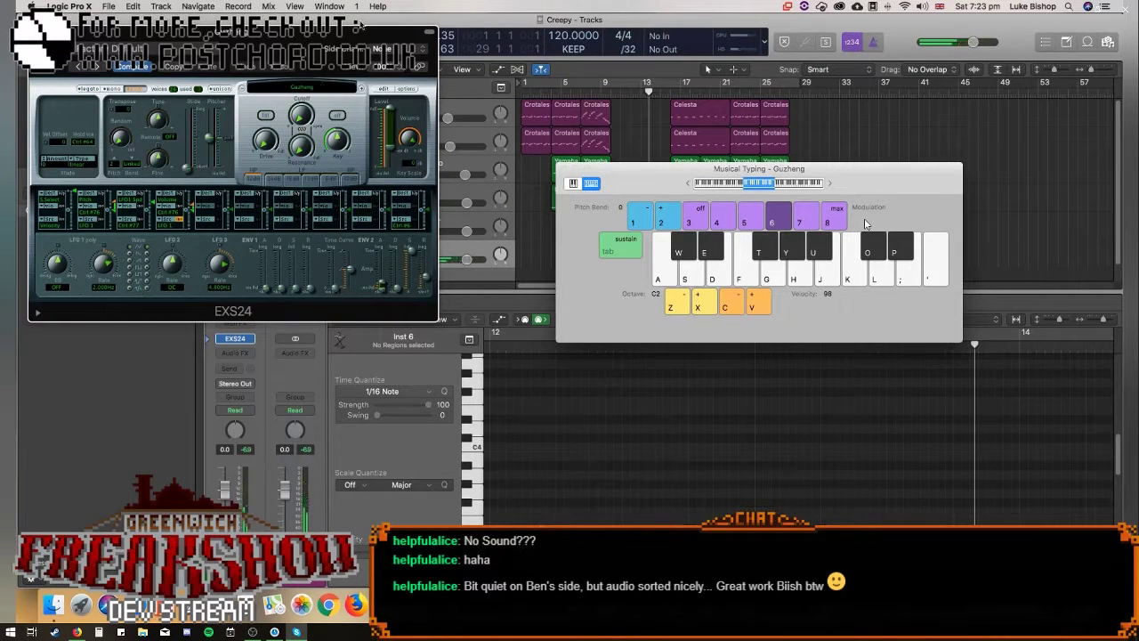
# Play a couple of test notes with the Guzheng instrument and close the EXS24 window.
pyautogui.click(311, 88)
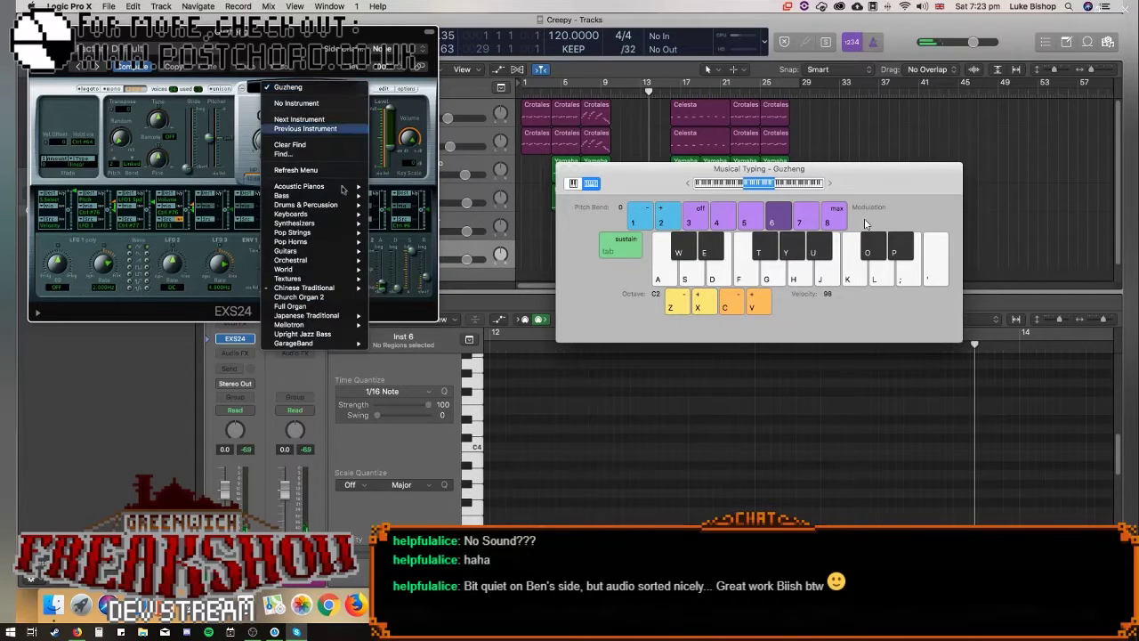
pyautogui.click(250, 43)
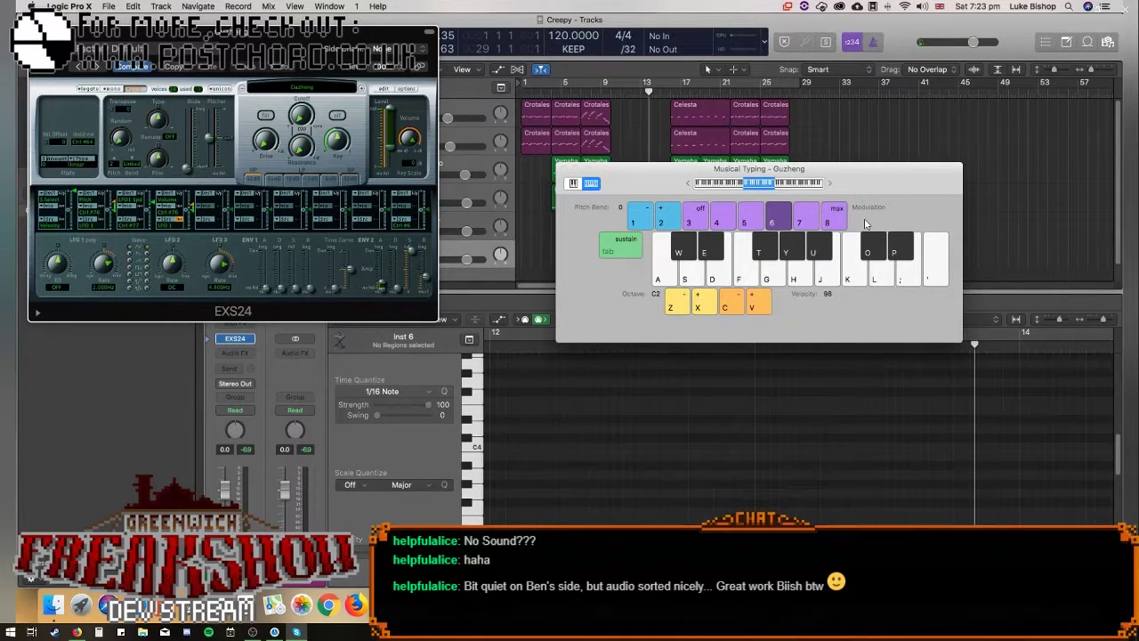
pyautogui.press('h')
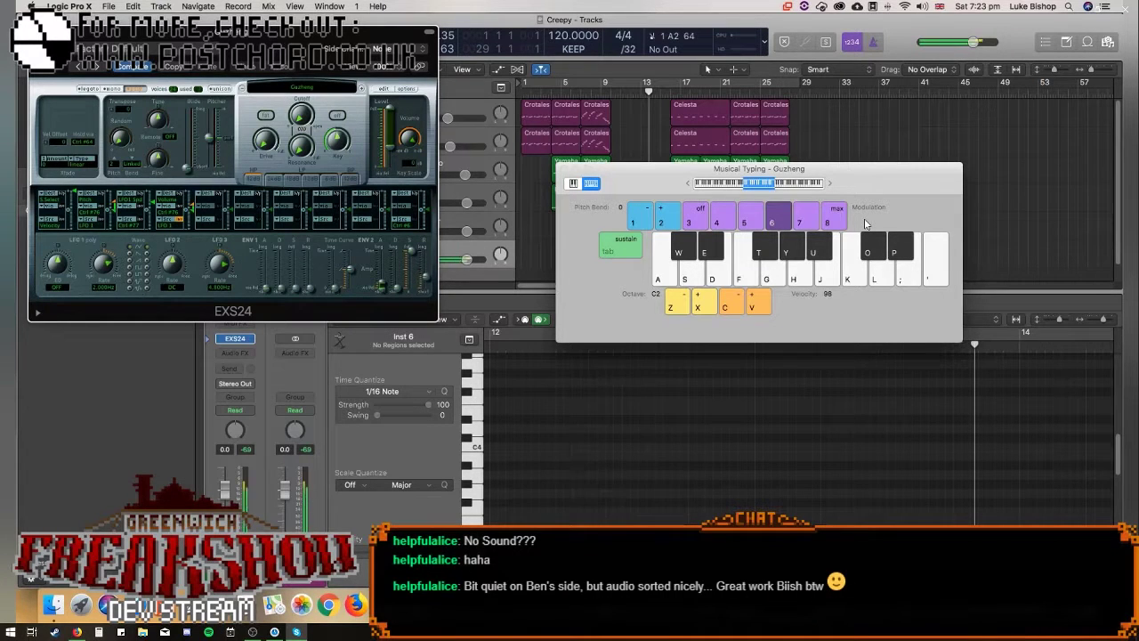
pyautogui.press('t')
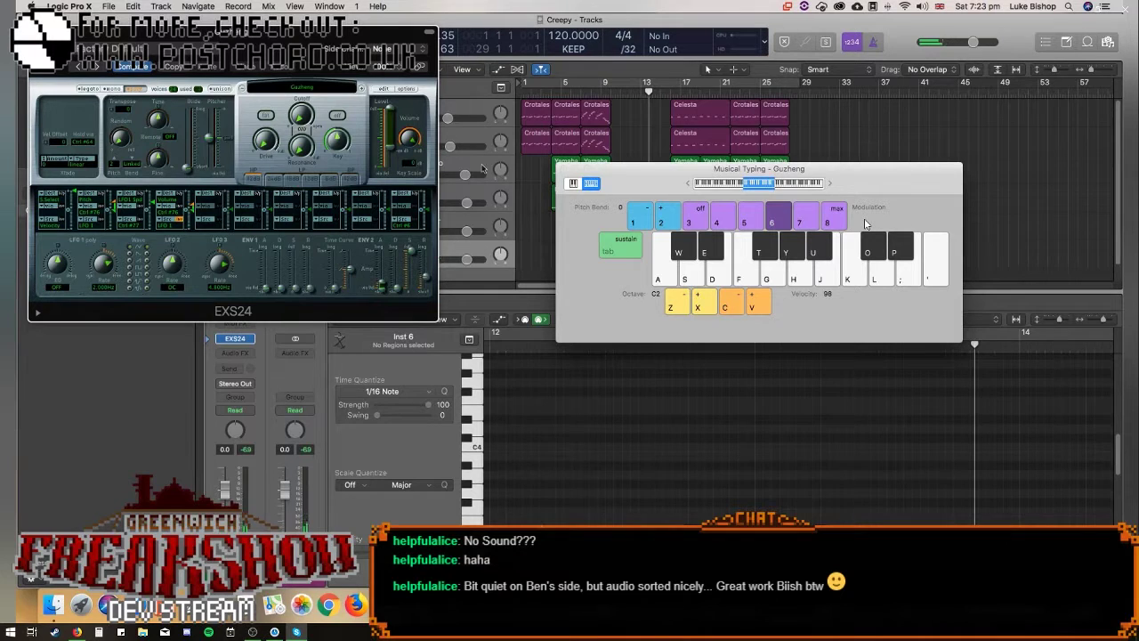
pyautogui.click(35, 33)
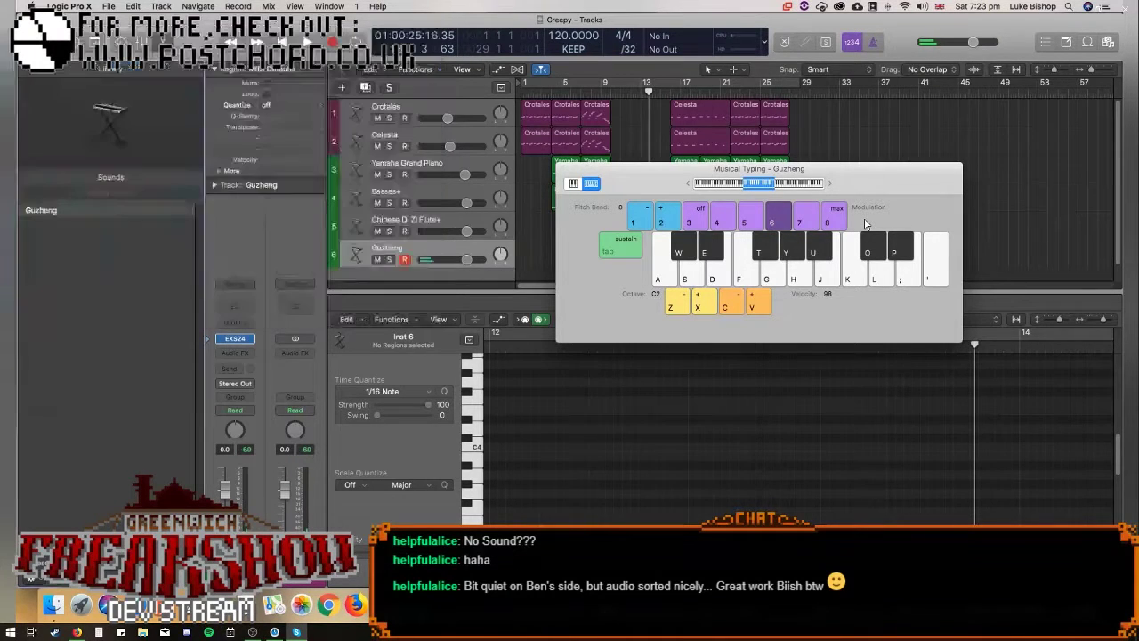
pyautogui.rightClick(411, 246)
pyautogui.click(355, 280)
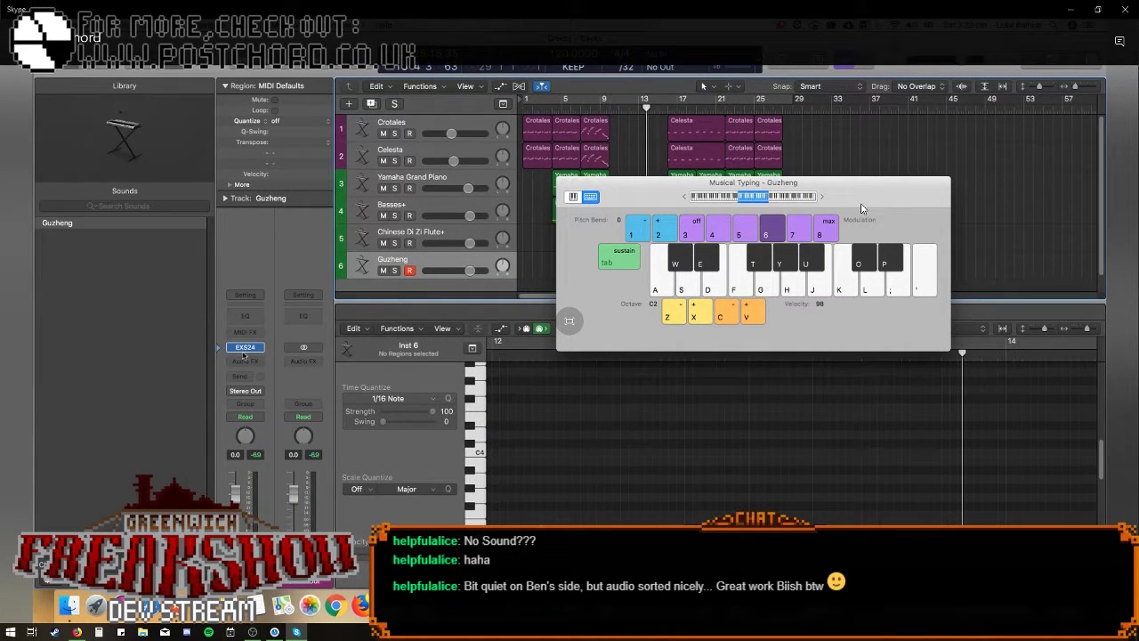
# Replace EXS24 on the new track with Alchemy in stereo and move the Musical Typing keyboard clear of its window.
pyautogui.click(259, 348)
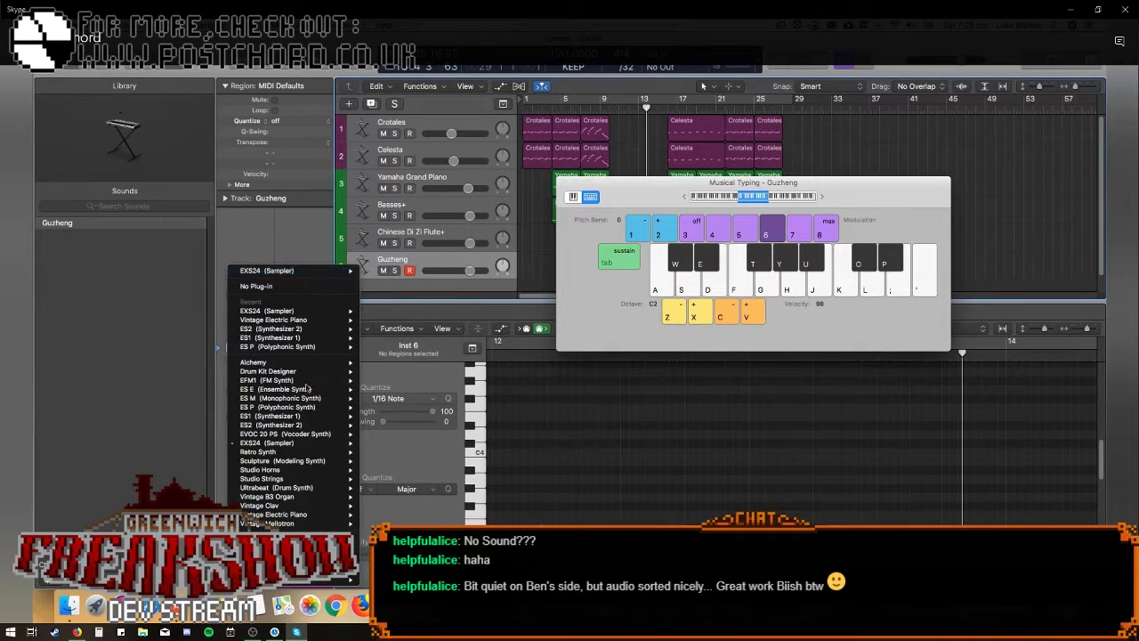
pyautogui.moveTo(293, 365)
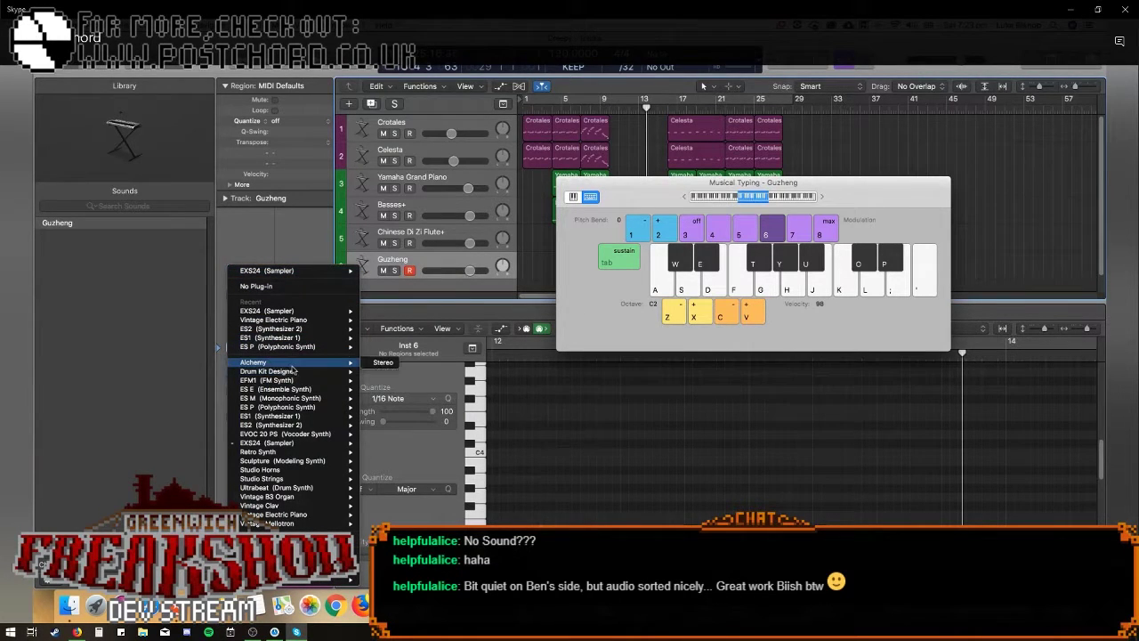
pyautogui.click(392, 368)
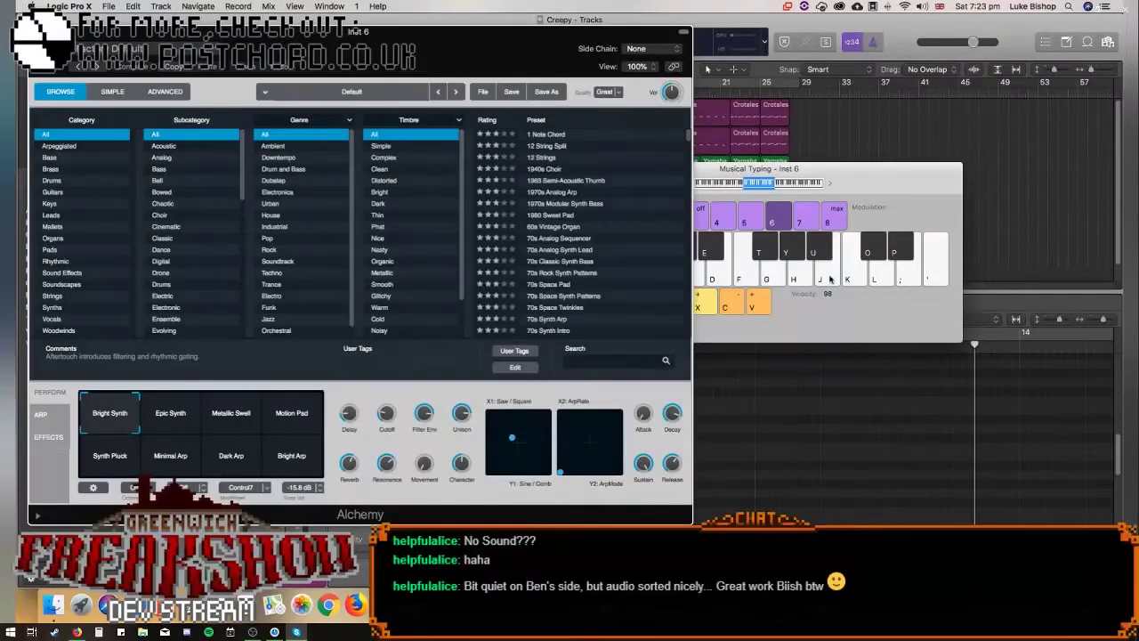
pyautogui.moveTo(834, 168); pyautogui.dragTo(967, 166)
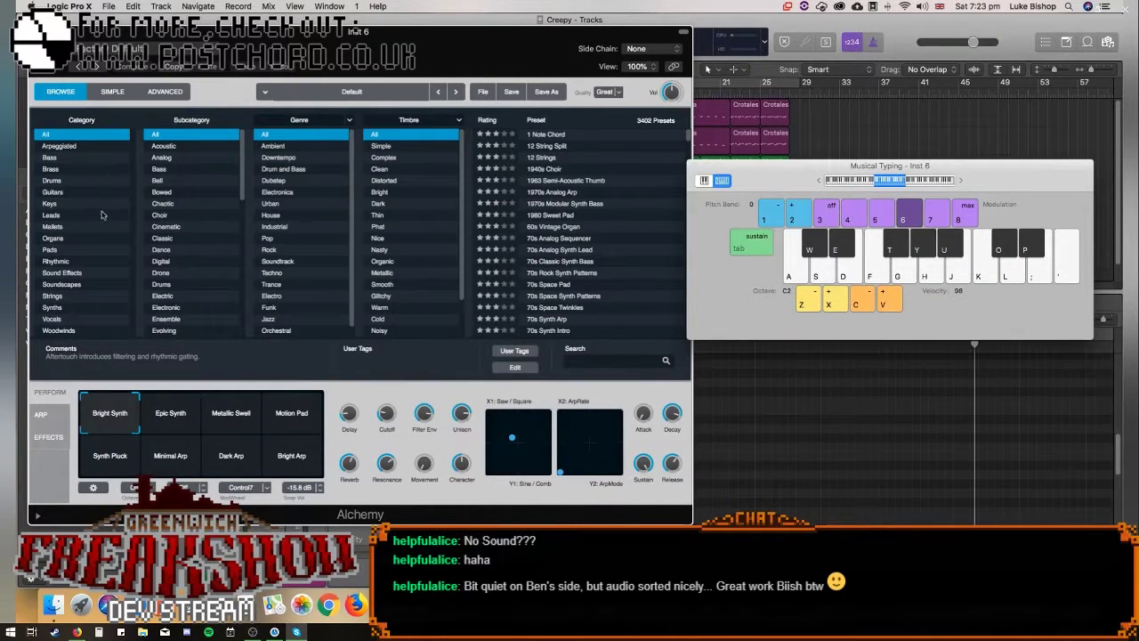
# Filter the Alchemy presets to the Leads category and try a test note on the Musical Typing keyboard.
pyautogui.click(72, 217)
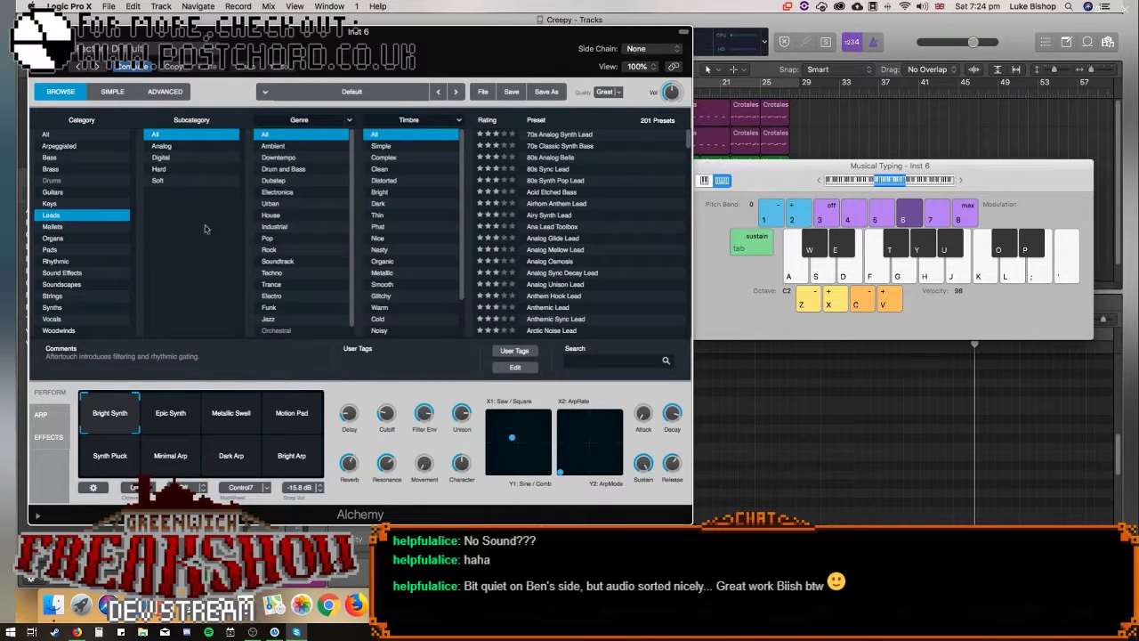
pyautogui.click(747, 174)
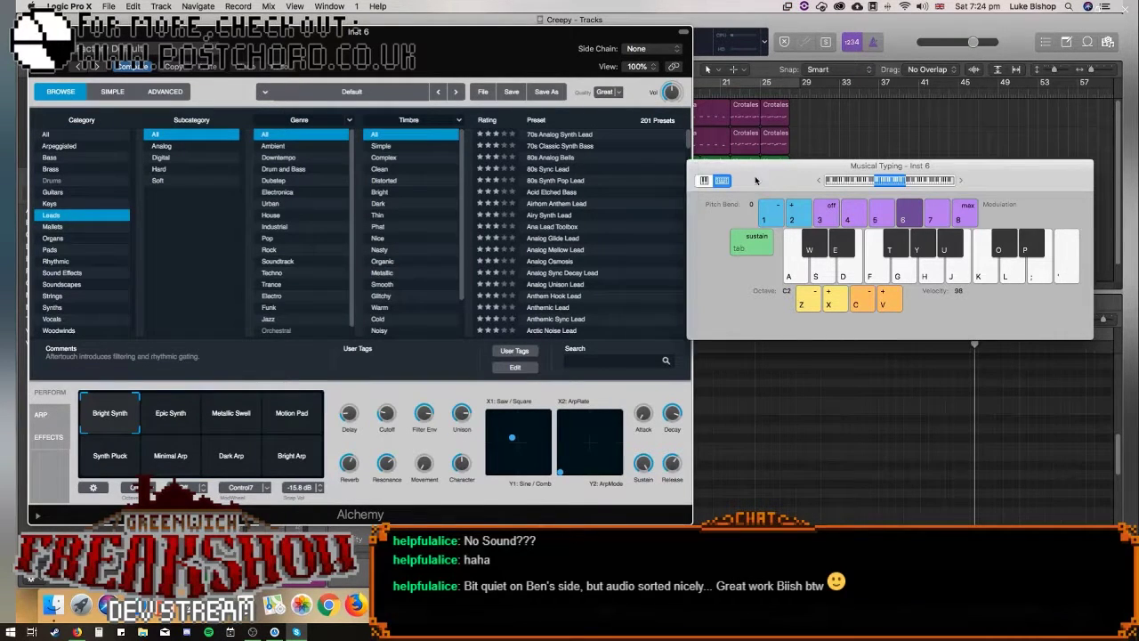
pyautogui.press('f')
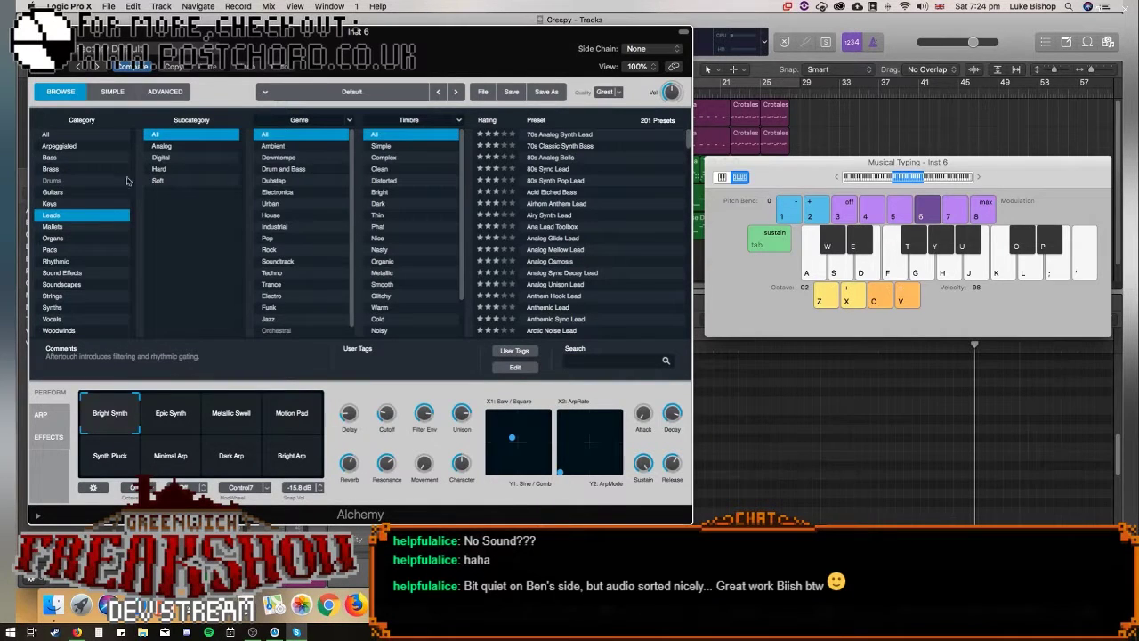
# Reset the Alchemy category to All and filter the presets by the Vocal subcategory.
pyautogui.click(55, 134)
pyautogui.scroll(-5, 242, 182)
pyautogui.moveTo(238, 230); pyautogui.dragTo(247, 319)
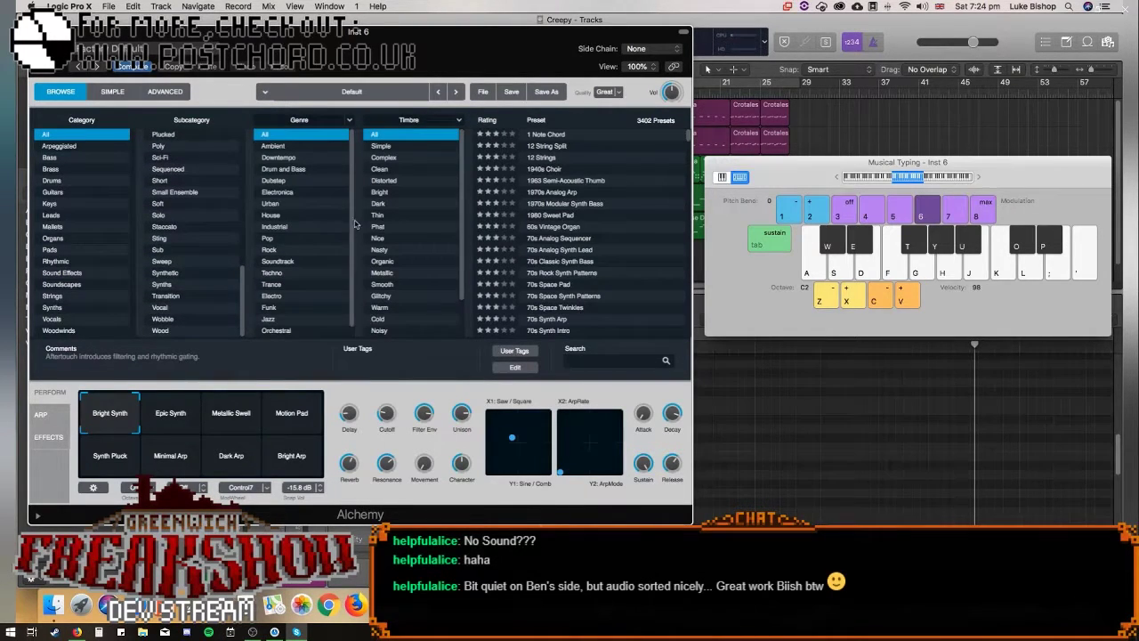
pyautogui.moveTo(354, 225); pyautogui.dragTo(354, 248)
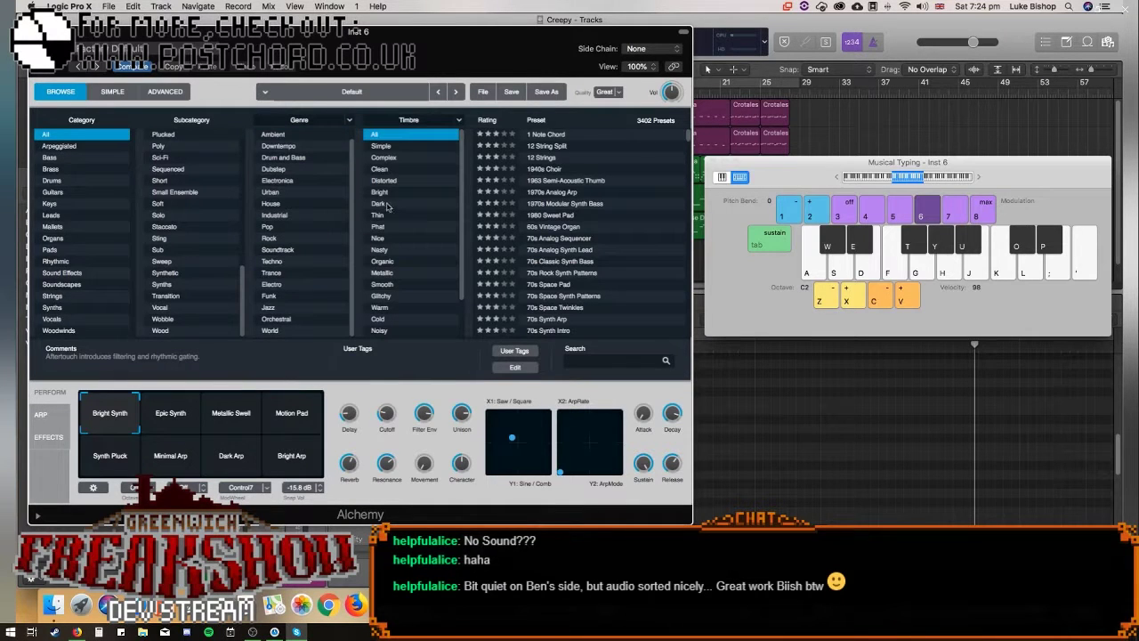
pyautogui.click(167, 308)
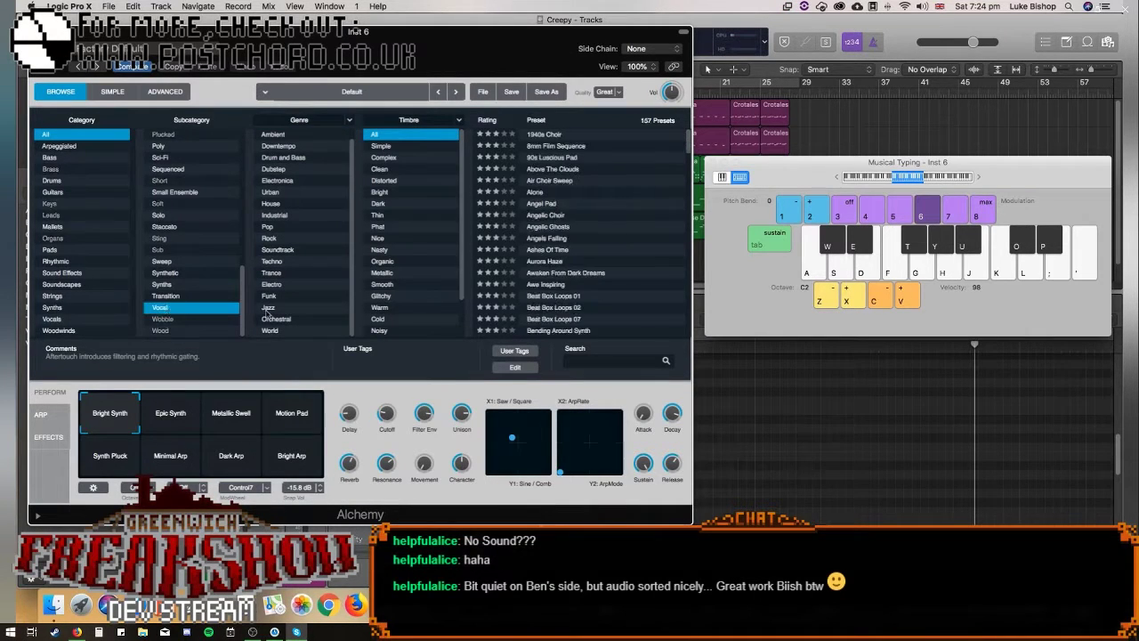
# Load the 1940s Choir preset and audition it while moving between its performance snapshots such as Bright, Old and Grainy.
pyautogui.click(568, 135)
pyautogui.press('a')
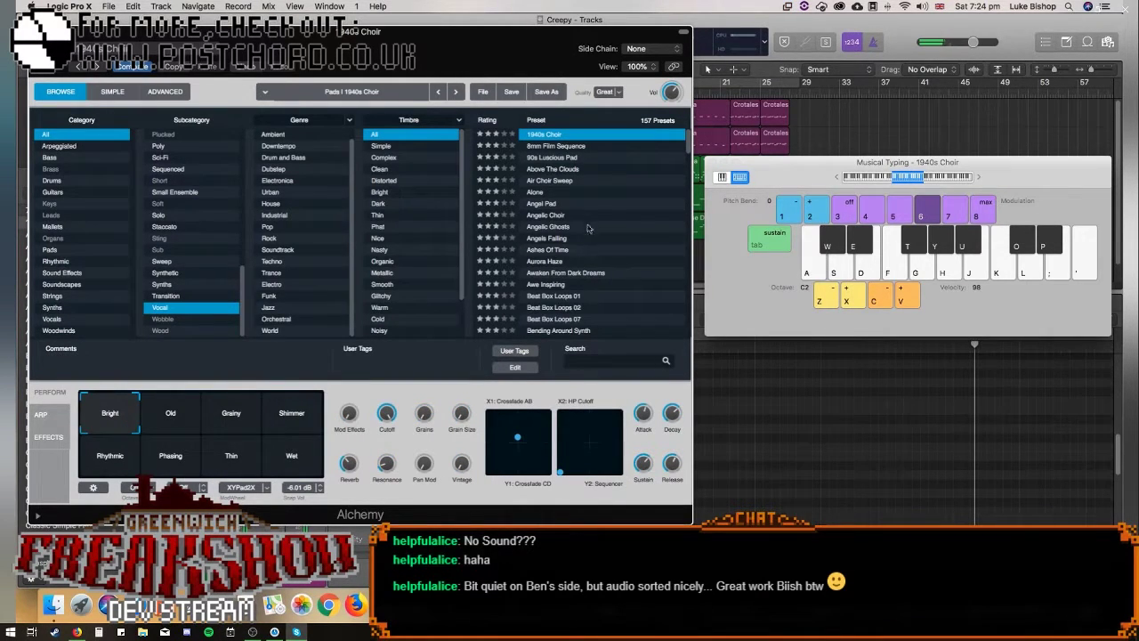
pyautogui.click(130, 420)
pyautogui.press('a')
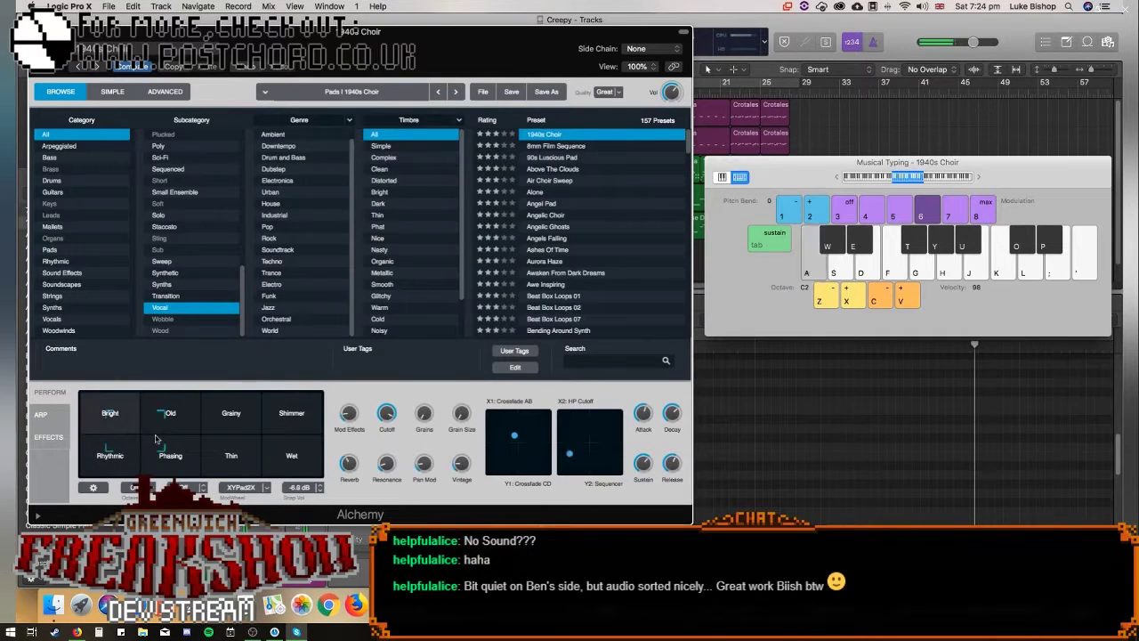
pyautogui.click(173, 419)
pyautogui.click(256, 418)
pyautogui.press('a')
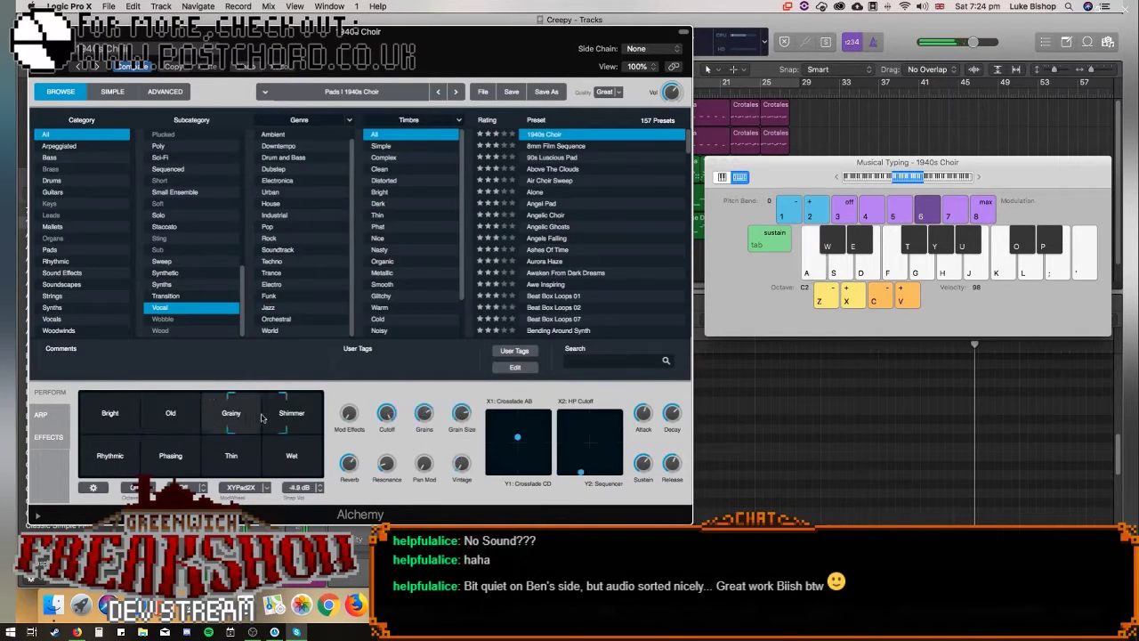
pyautogui.click(264, 457)
pyautogui.moveTo(263, 457); pyautogui.dragTo(265, 438)
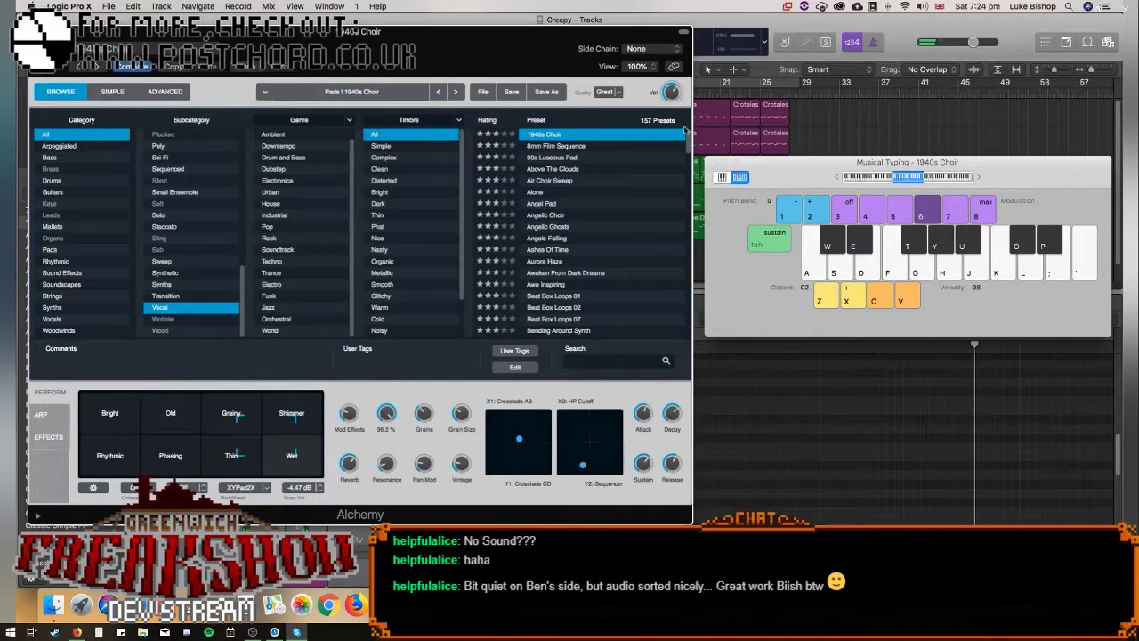
# Load the Angelic Ghosts preset and audition it while blending from Textured Pad towards its other performance snapshots.
pyautogui.click(583, 229)
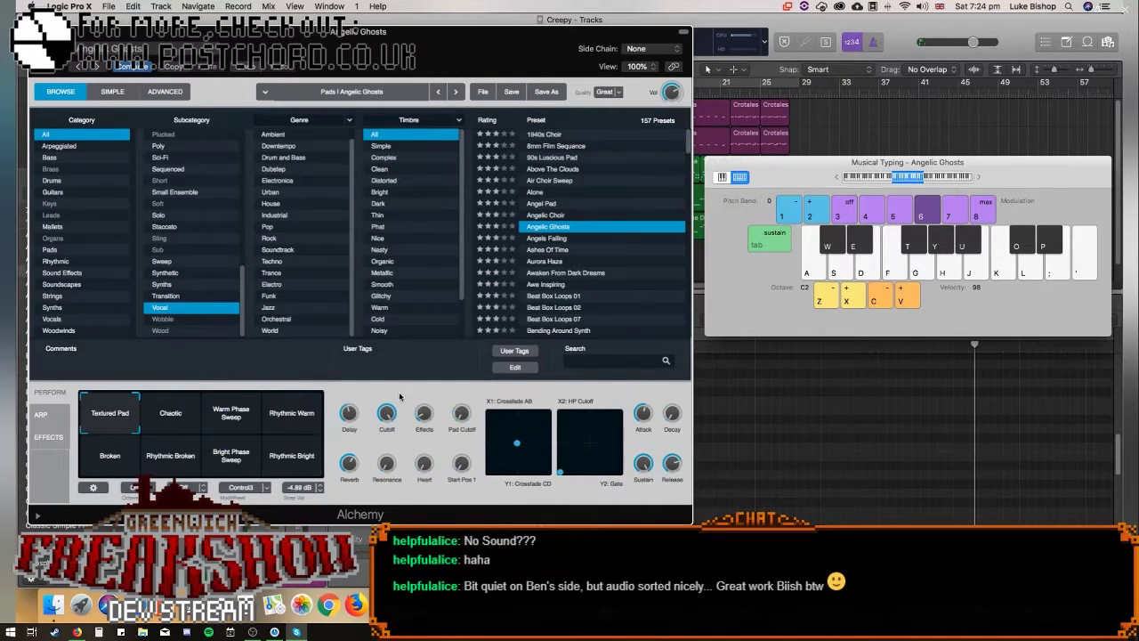
pyautogui.press('a')
pyautogui.click(122, 424)
pyautogui.moveTo(151, 423); pyautogui.dragTo(212, 443)
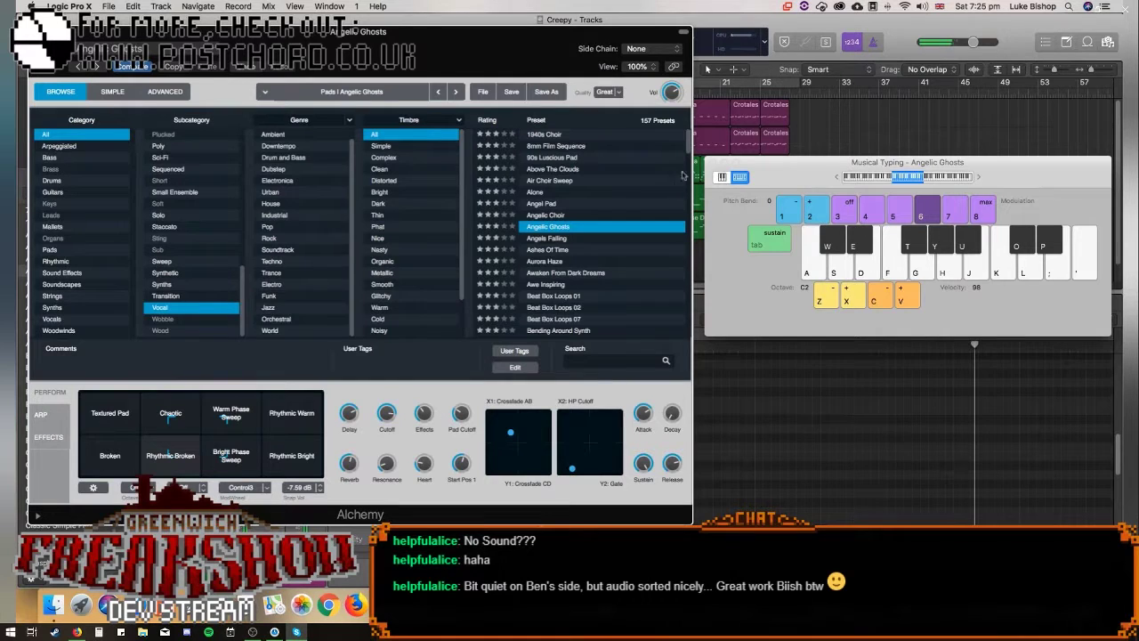
# Load the Chill Vocal Sequences preset from the vocal presets.
pyautogui.moveTo(691, 151); pyautogui.dragTo(693, 163)
pyautogui.click(591, 266)
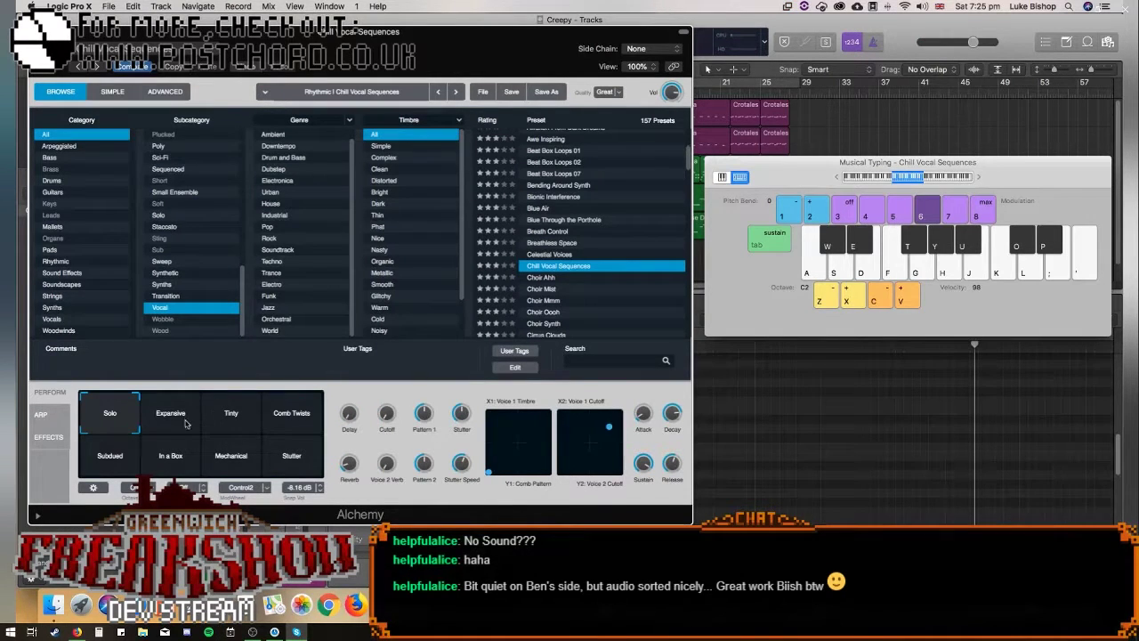
# Audition the Chill Vocal Sequences preset with its Solo, Expansive and In a Box performance snapshots.
pyautogui.press('a')
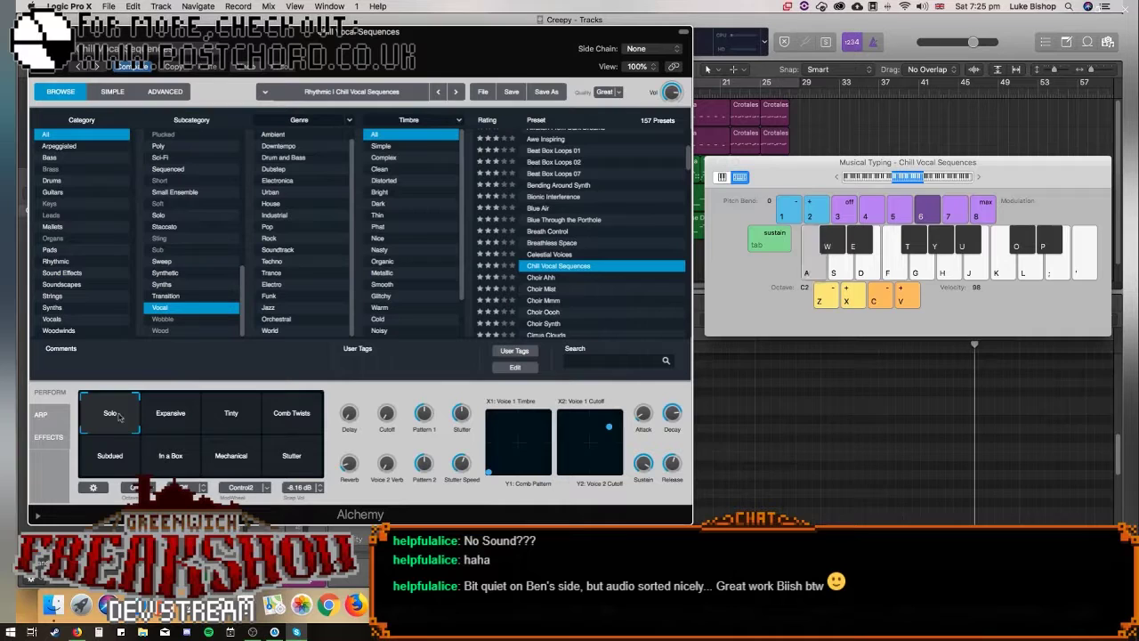
pyautogui.press('a')
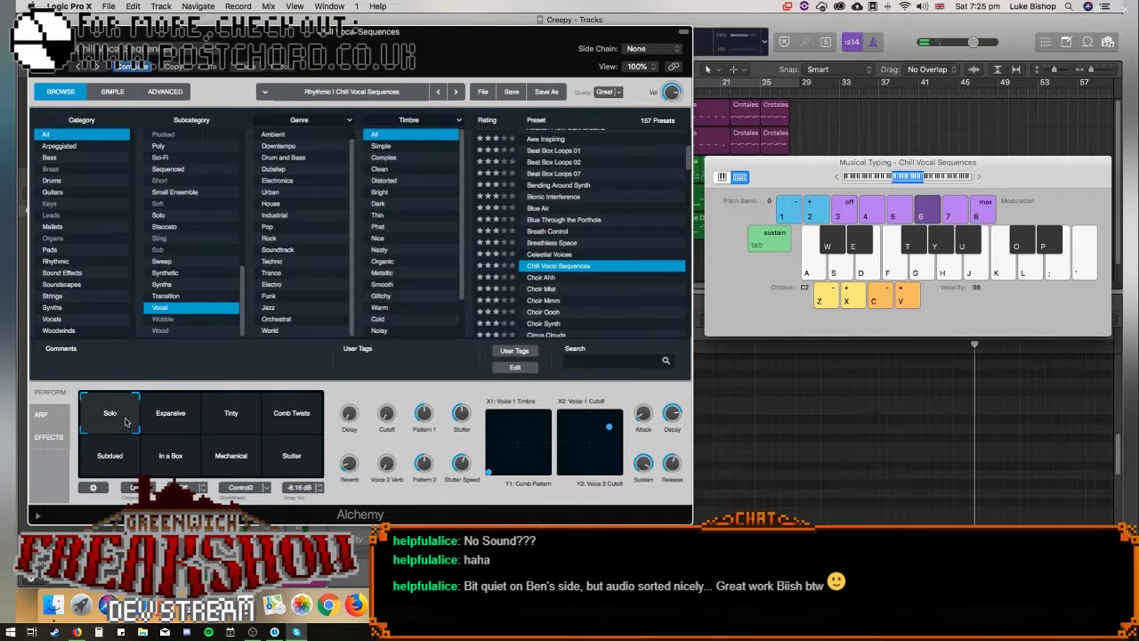
pyautogui.press('a')
pyautogui.click(170, 416)
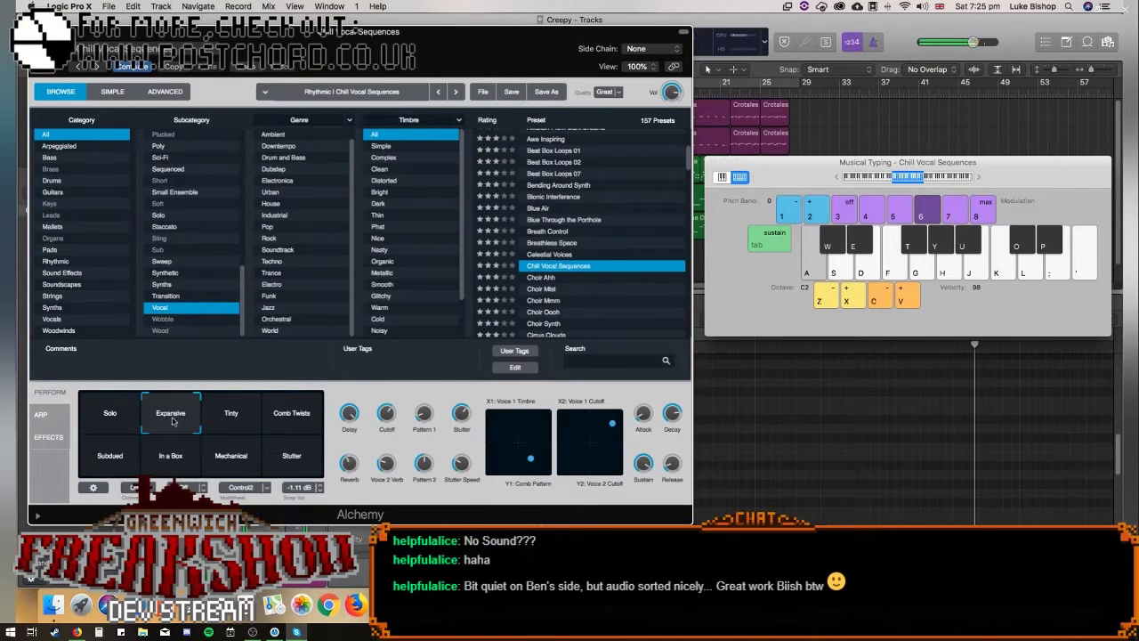
pyautogui.click(171, 455)
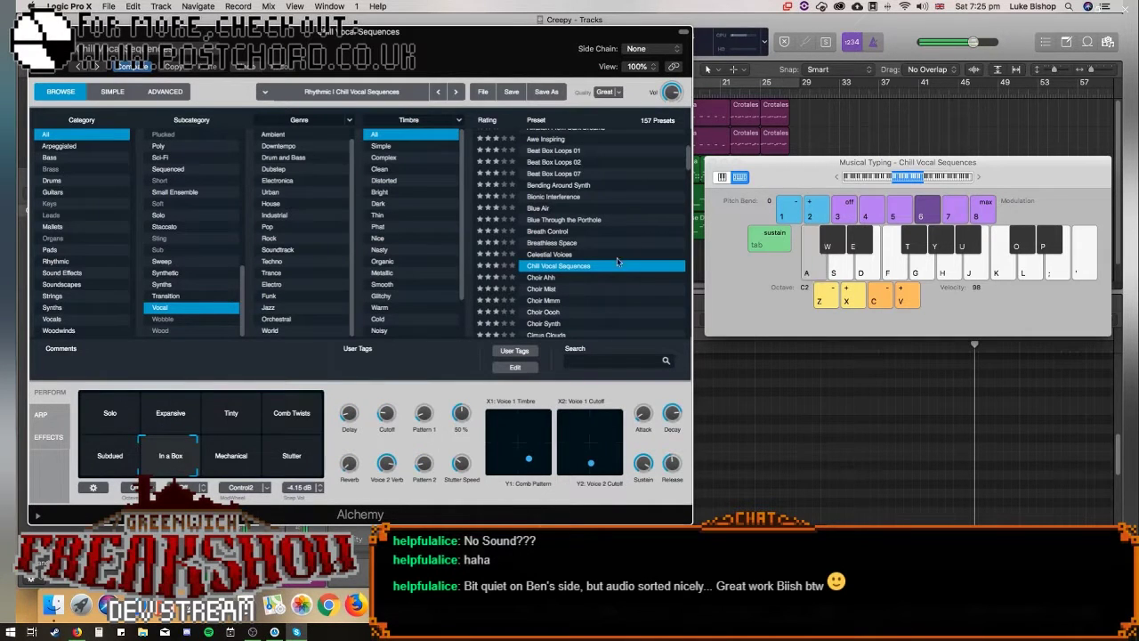
# Audition the Deep Voices Of The Veil and Dying Angel presets, blending Dying Angel from Soft Vocal Pad to Darker.
pyautogui.moveTo(690, 159); pyautogui.dragTo(689, 183)
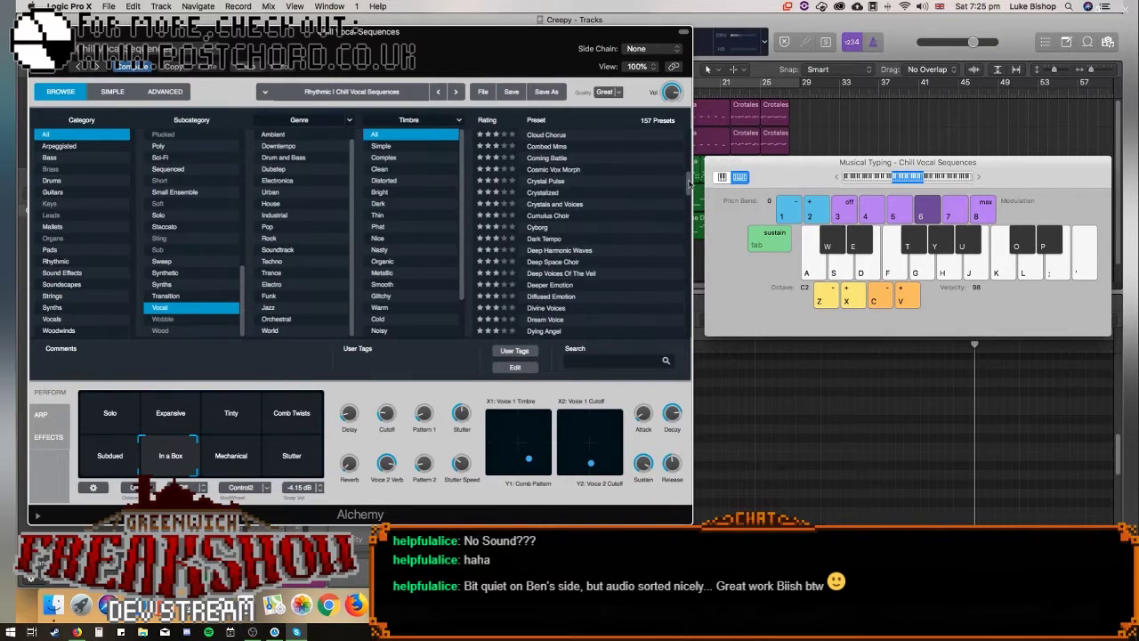
pyautogui.scroll(-3, 658, 222)
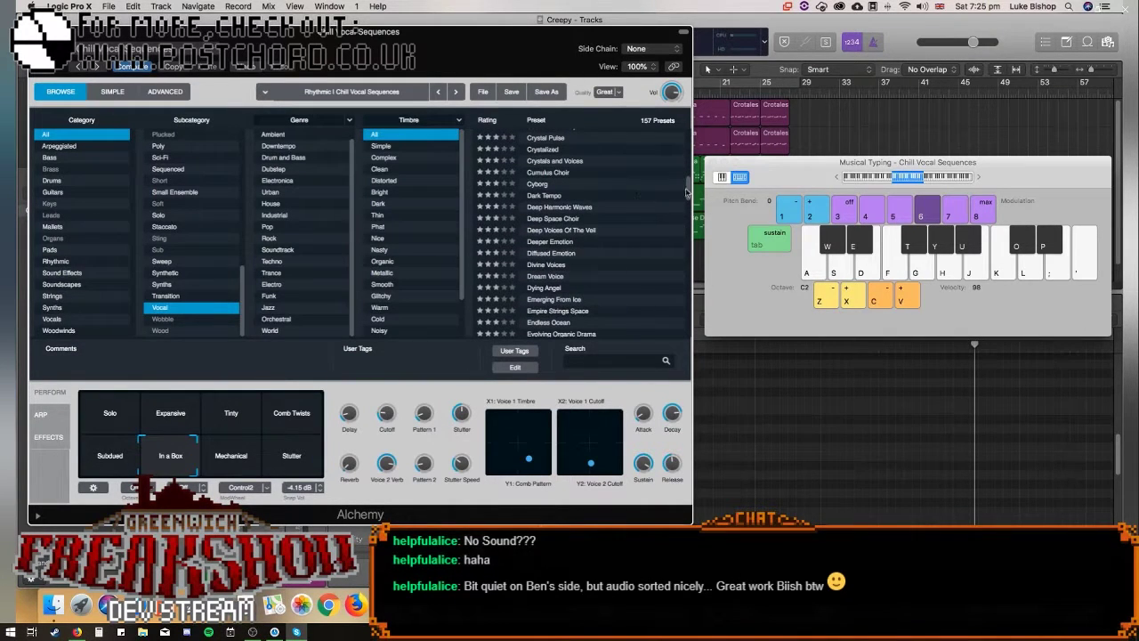
pyautogui.click(576, 233)
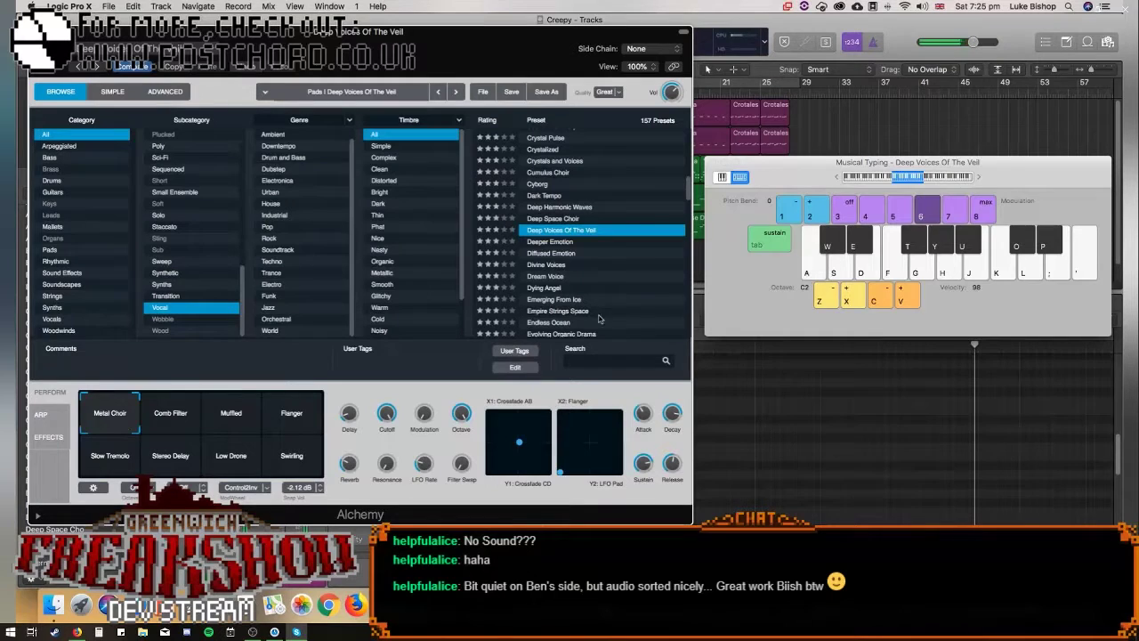
pyautogui.click(545, 290)
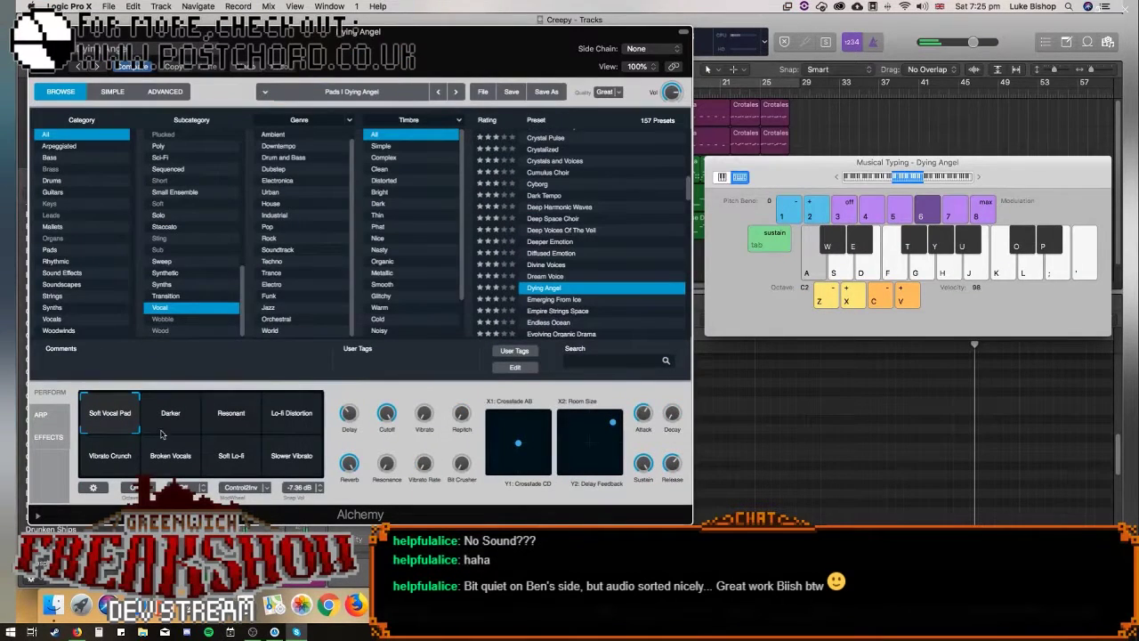
pyautogui.moveTo(123, 421); pyautogui.dragTo(171, 414)
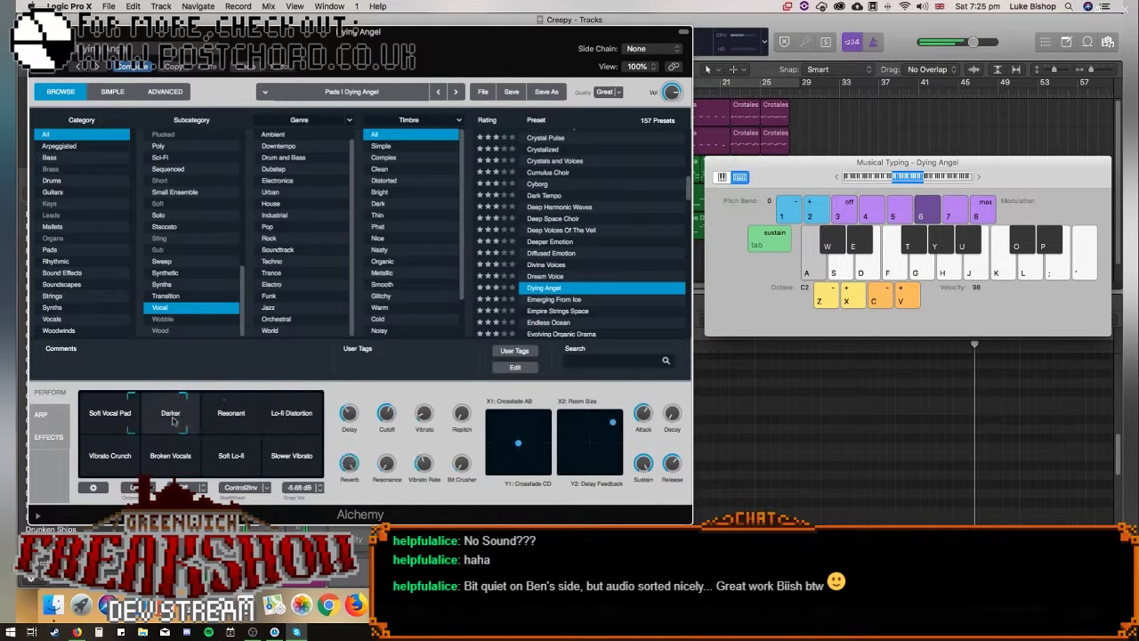
# Load the Fire Eater Patterns preset and audition its Repeater Hit snapshot with a few notes.
pyautogui.scroll(-3, 598, 233)
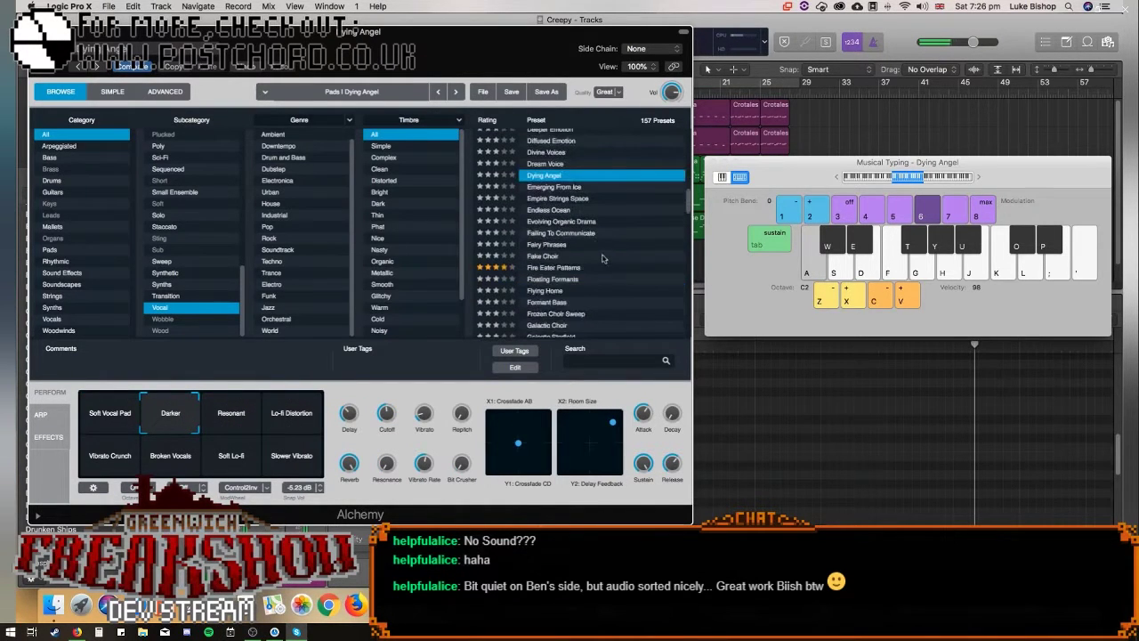
pyautogui.click(573, 270)
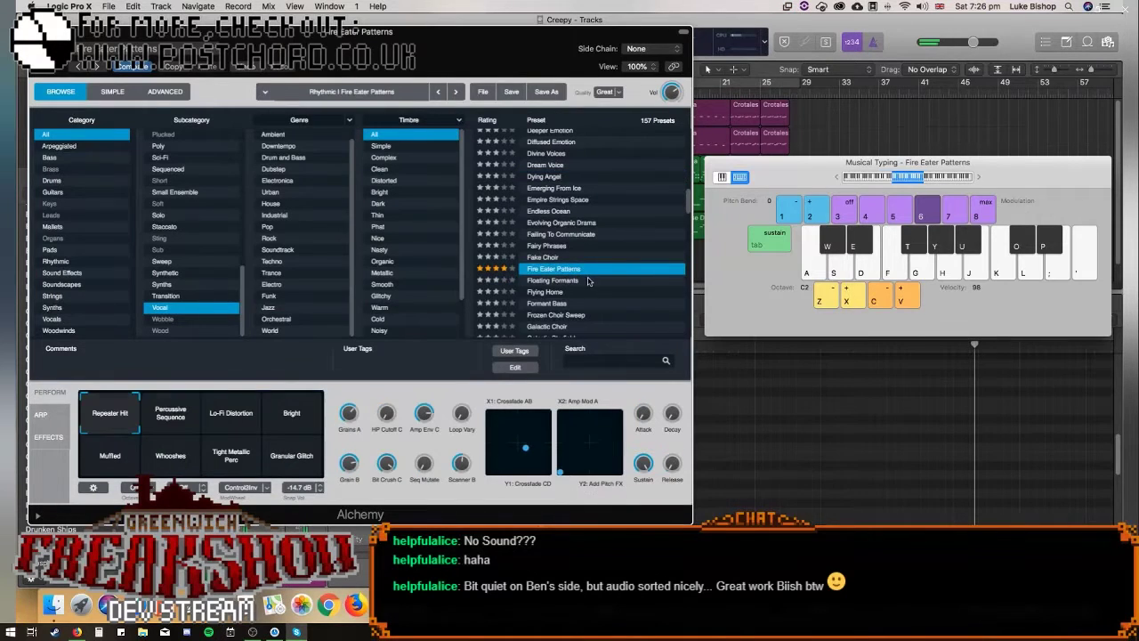
pyautogui.press('a')
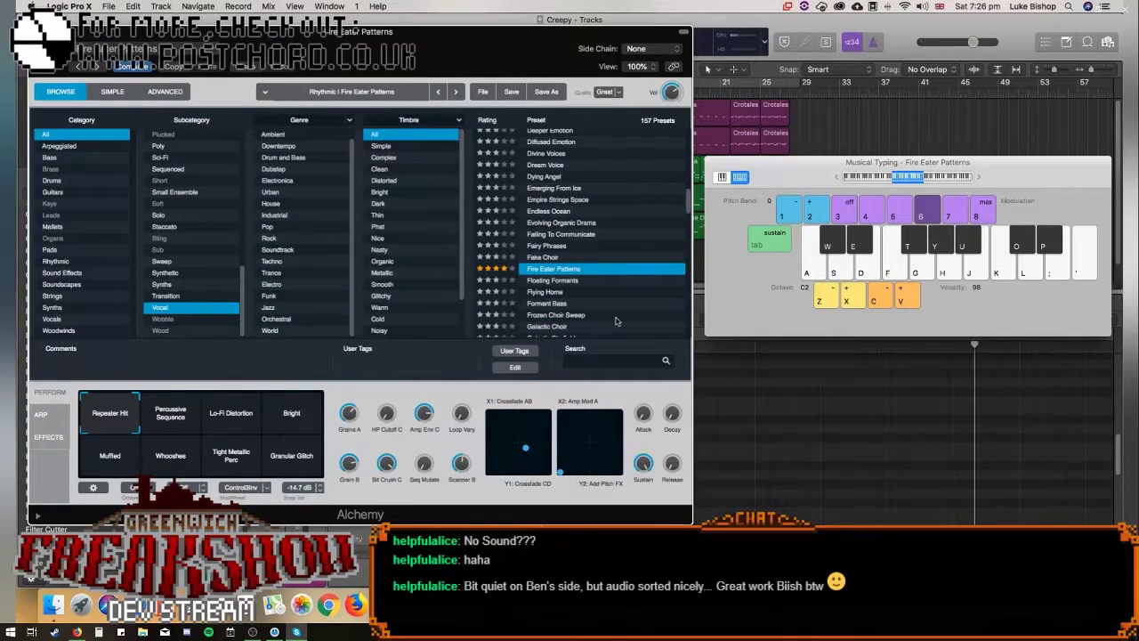
pyautogui.press('a')
# Load the Old Choir Tapes preset and audition it, moving from the Choir snapshot to Wet Decay.
pyautogui.moveTo(691, 205); pyautogui.dragTo(688, 262)
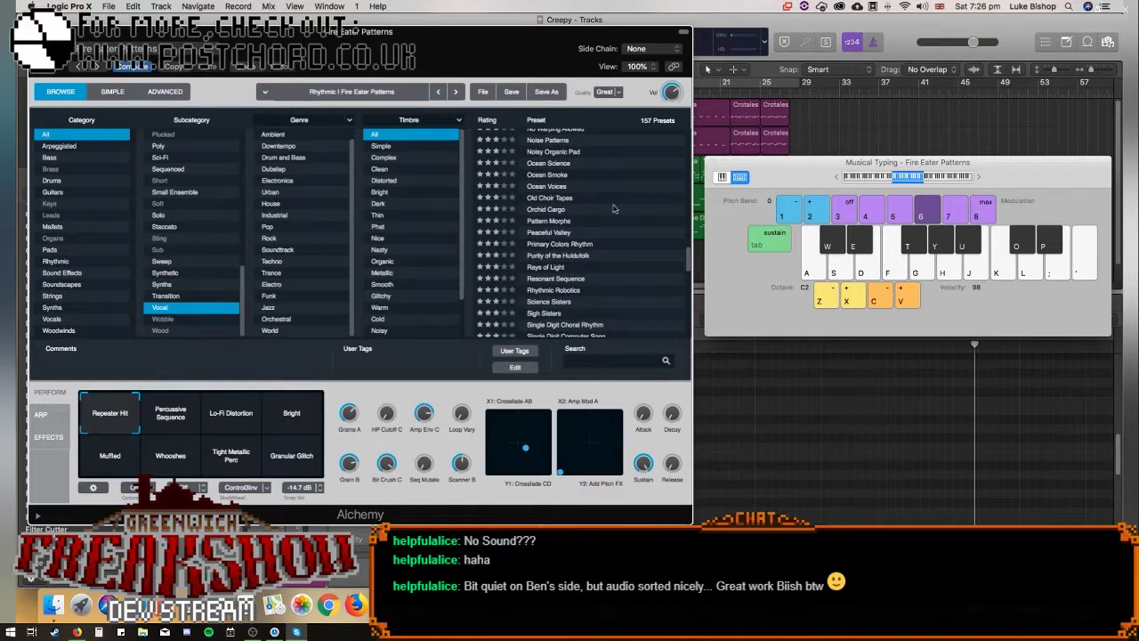
pyautogui.click(571, 200)
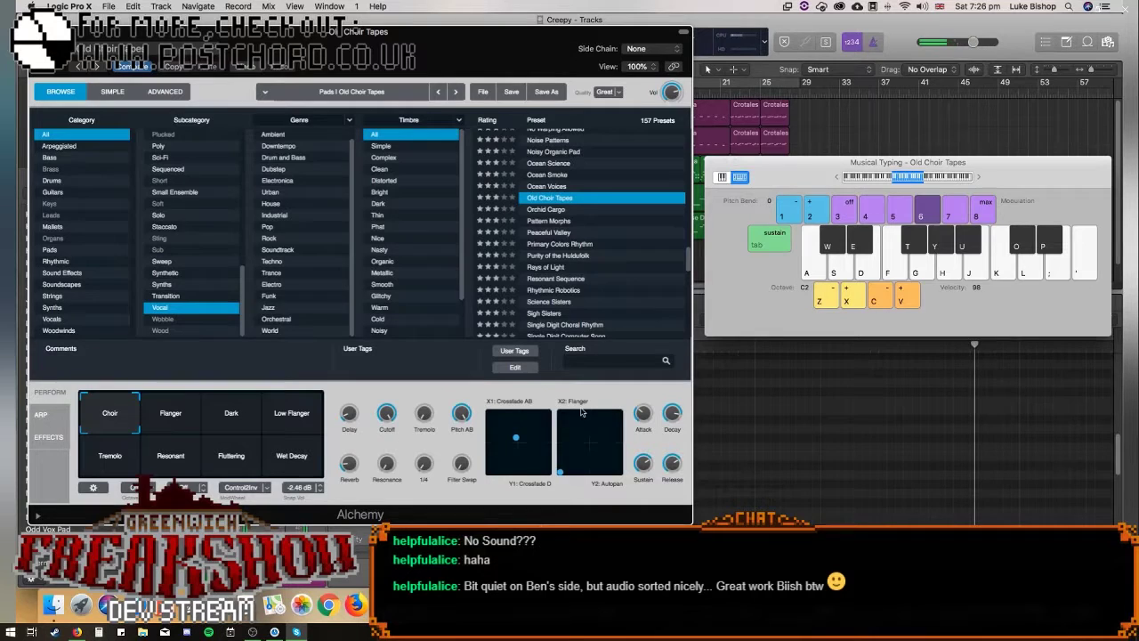
pyautogui.press('a')
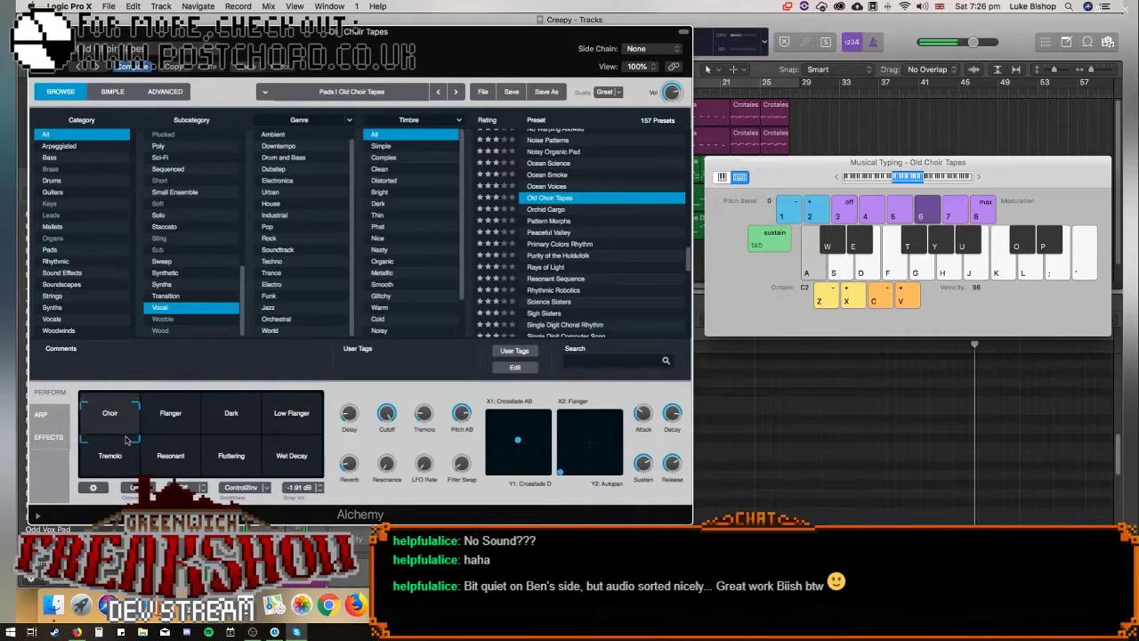
pyautogui.click(312, 472)
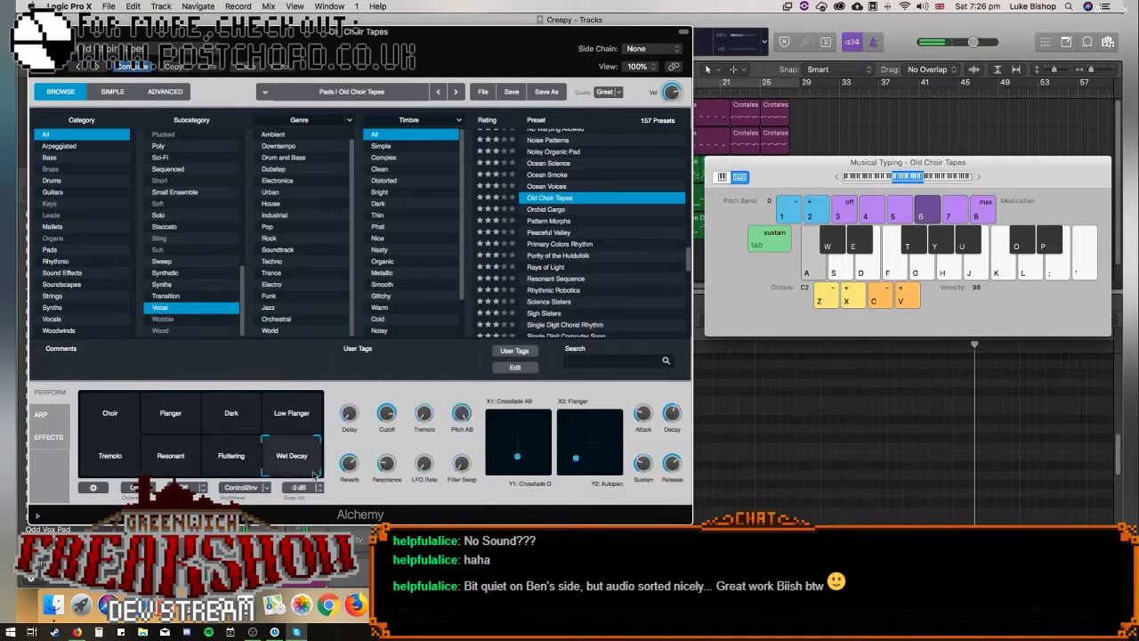
# Load the Sigh Sisters preset and audition it while blending from the Voice 1 snapshot to Voice 8.
pyautogui.scroll(-2, 627, 281)
pyautogui.click(559, 269)
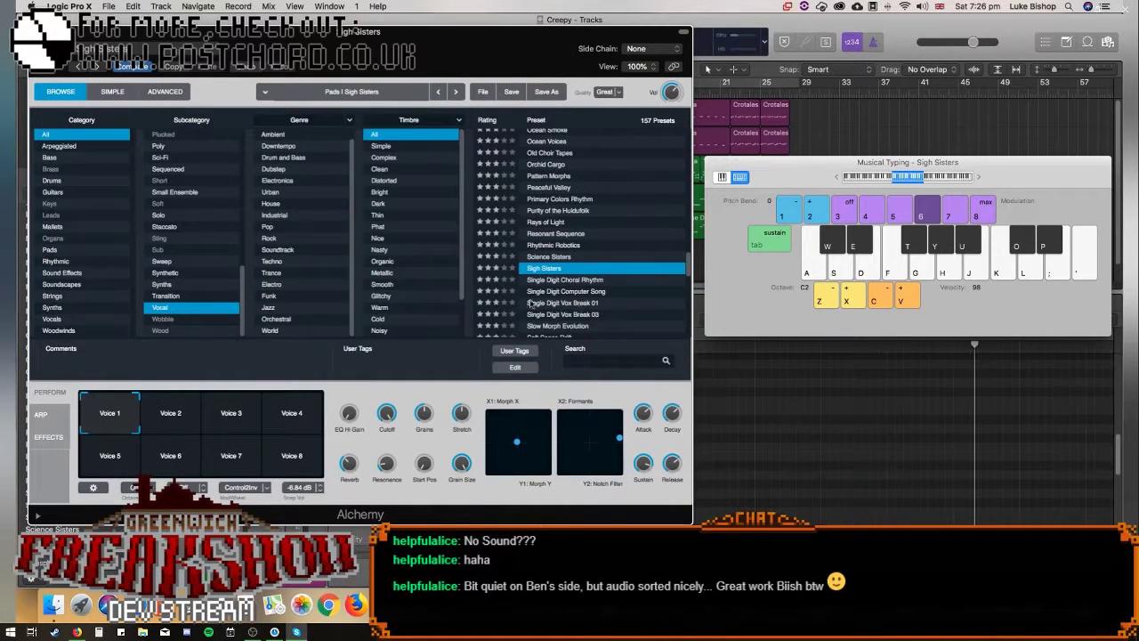
pyautogui.press('a')
pyautogui.press('a')
pyautogui.moveTo(138, 425); pyautogui.dragTo(294, 458)
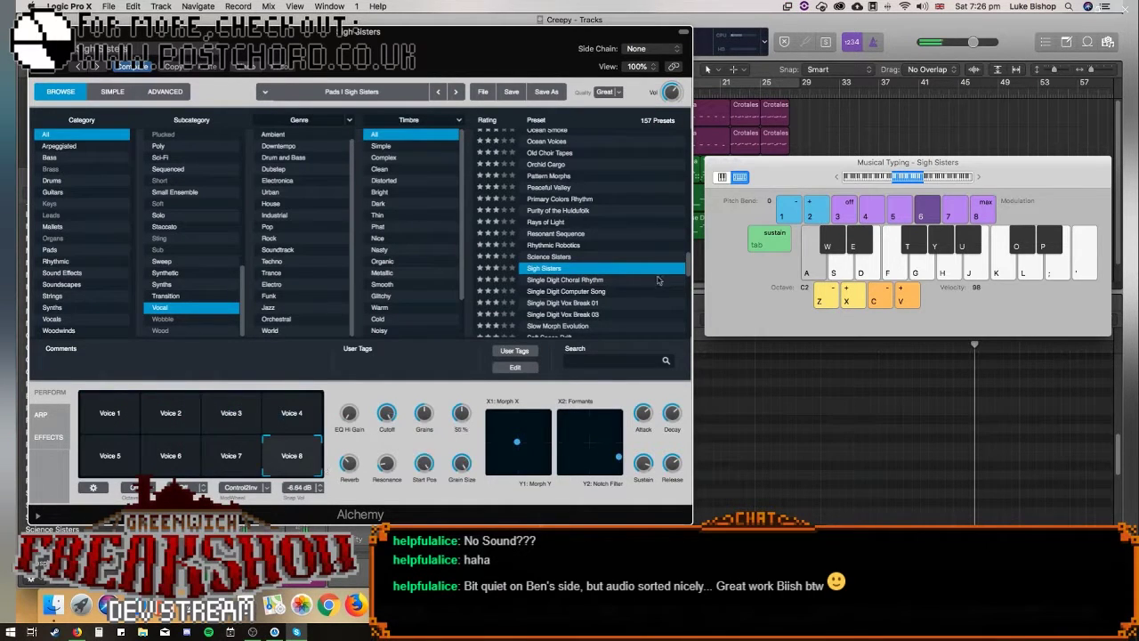
# Load The Extra Android preset and audition it, switching from the Android Beat snapshot to Crunchy Beat.
pyautogui.moveTo(686, 267); pyautogui.dragTo(683, 308)
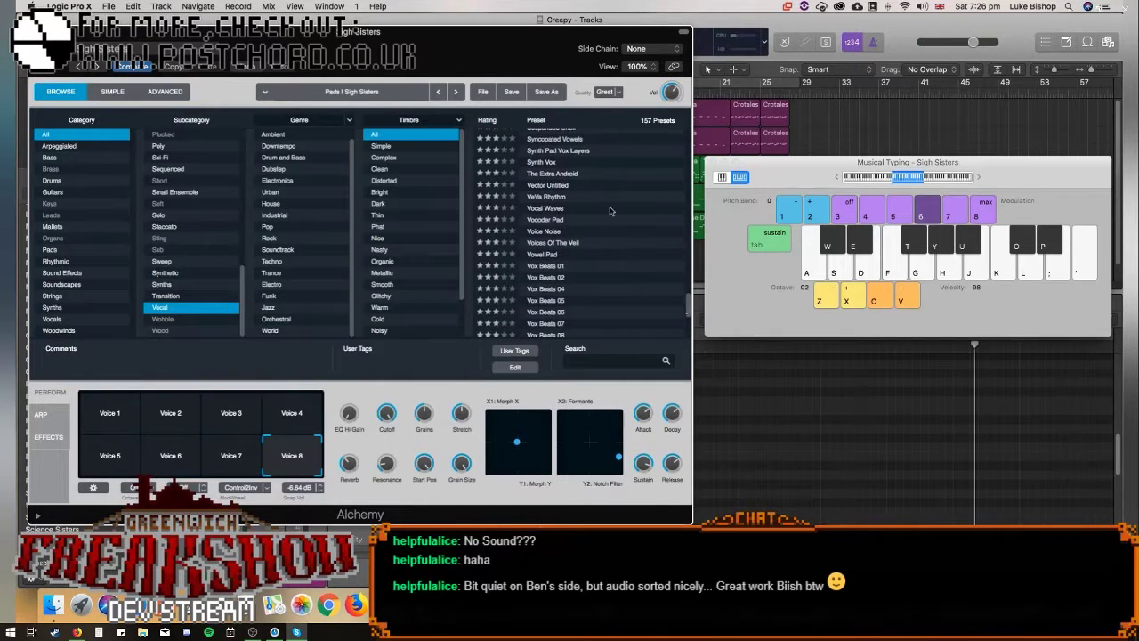
pyautogui.click(560, 175)
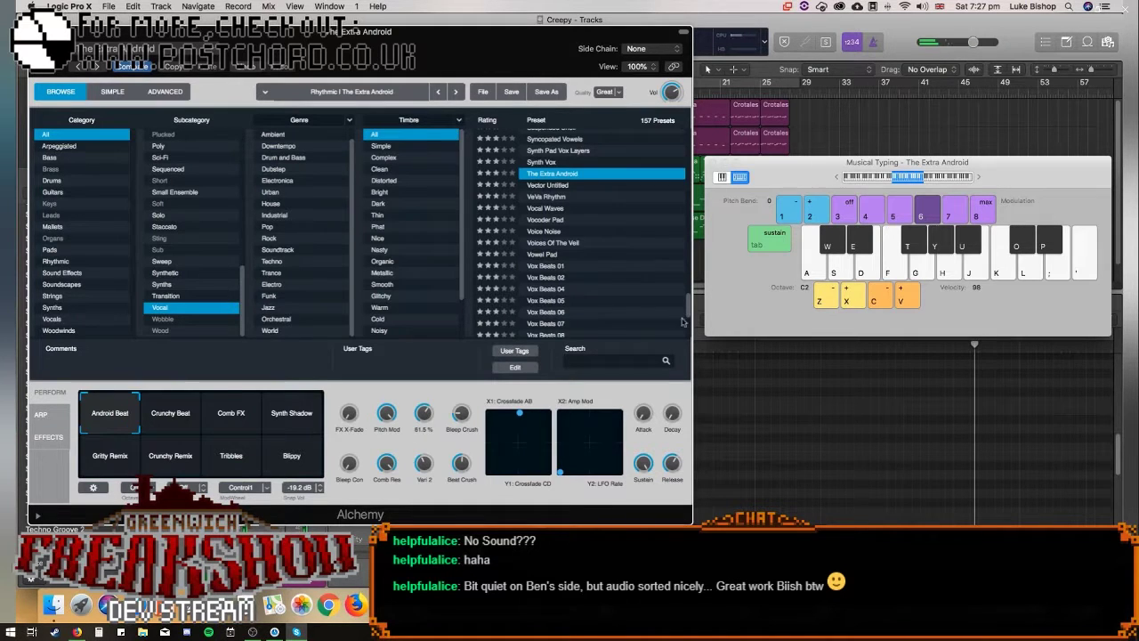
pyautogui.scroll(-5, 687, 319)
pyautogui.scroll(-5, 687, 318)
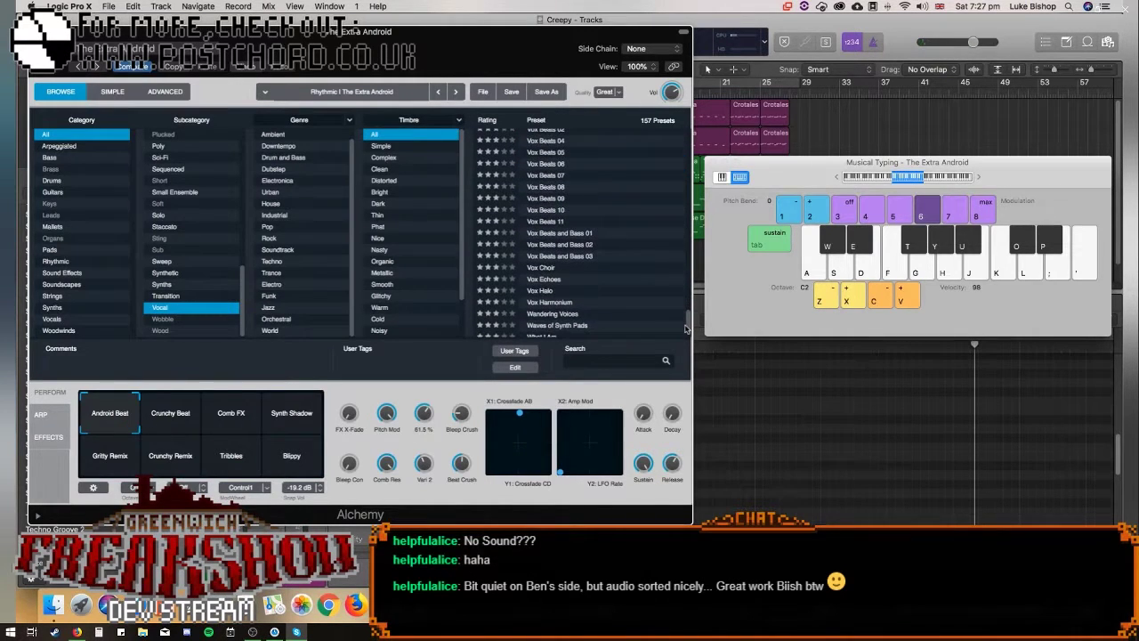
pyautogui.click(151, 414)
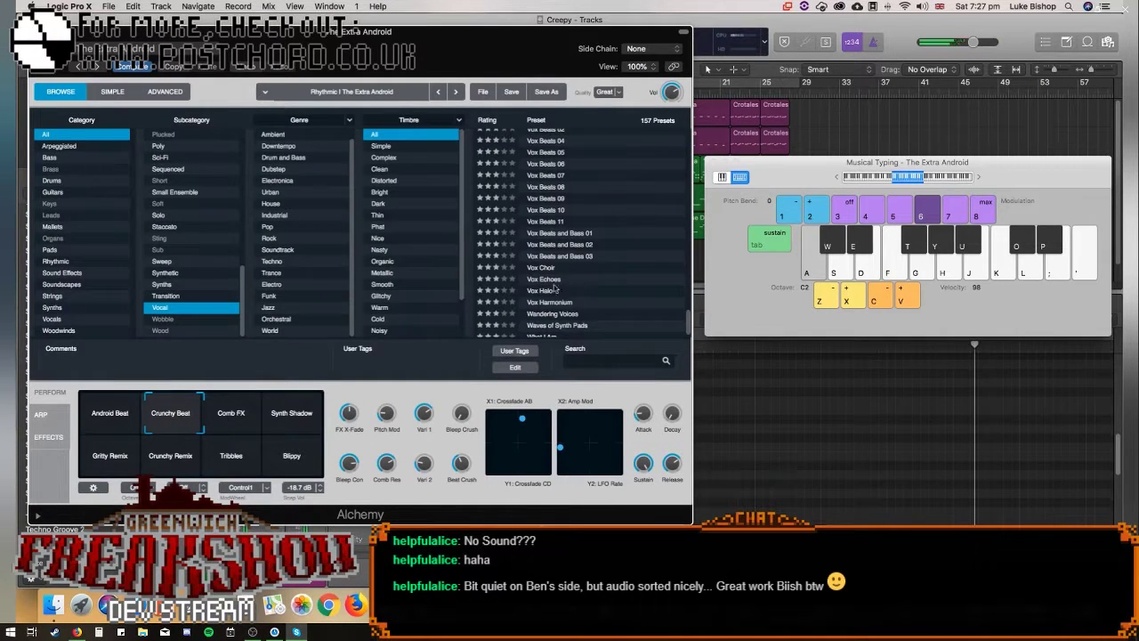
# Clear the Vocal subcategory by resetting the category to All, and filter the presets by the Dark timbre.
pyautogui.scroll(-2, 654, 290)
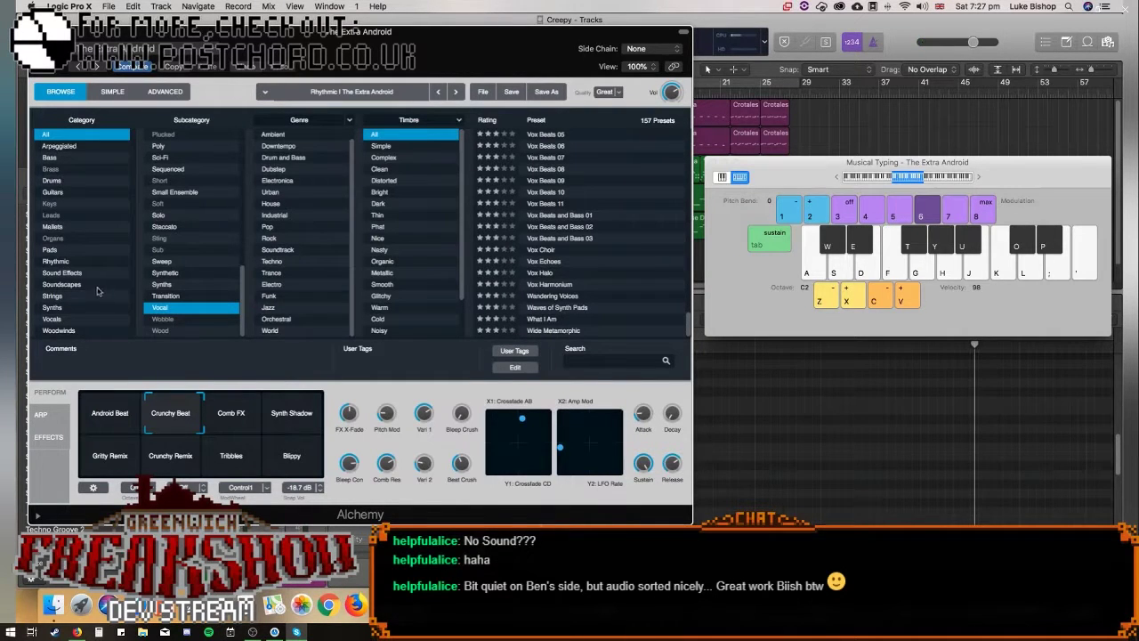
pyautogui.click(66, 136)
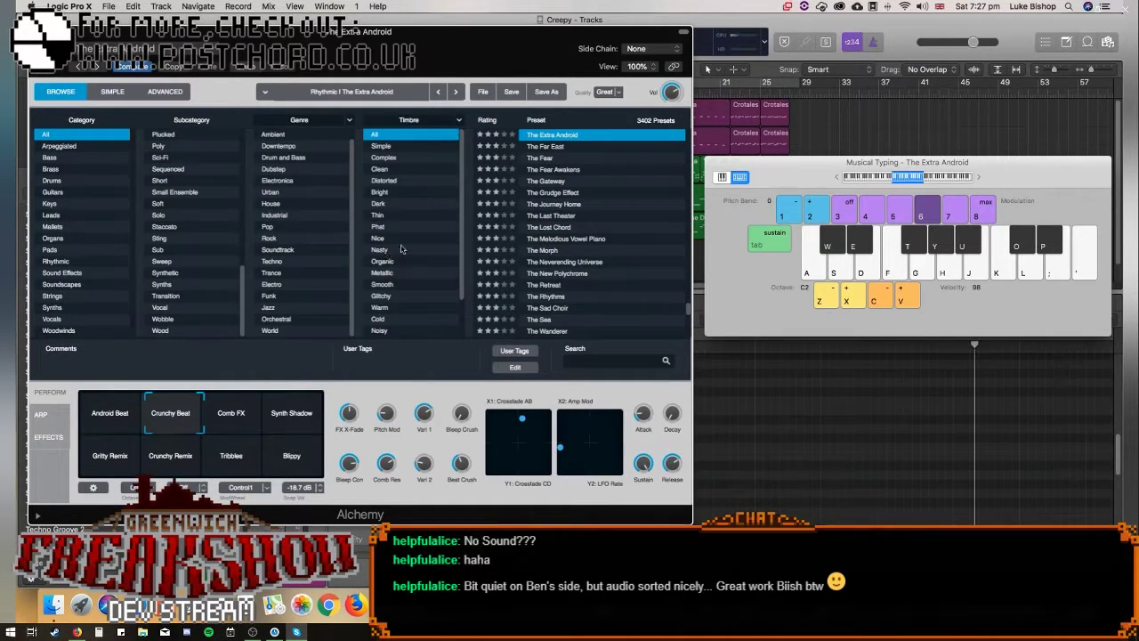
pyautogui.scroll(-2, 402, 249)
pyautogui.scroll(2, 407, 248)
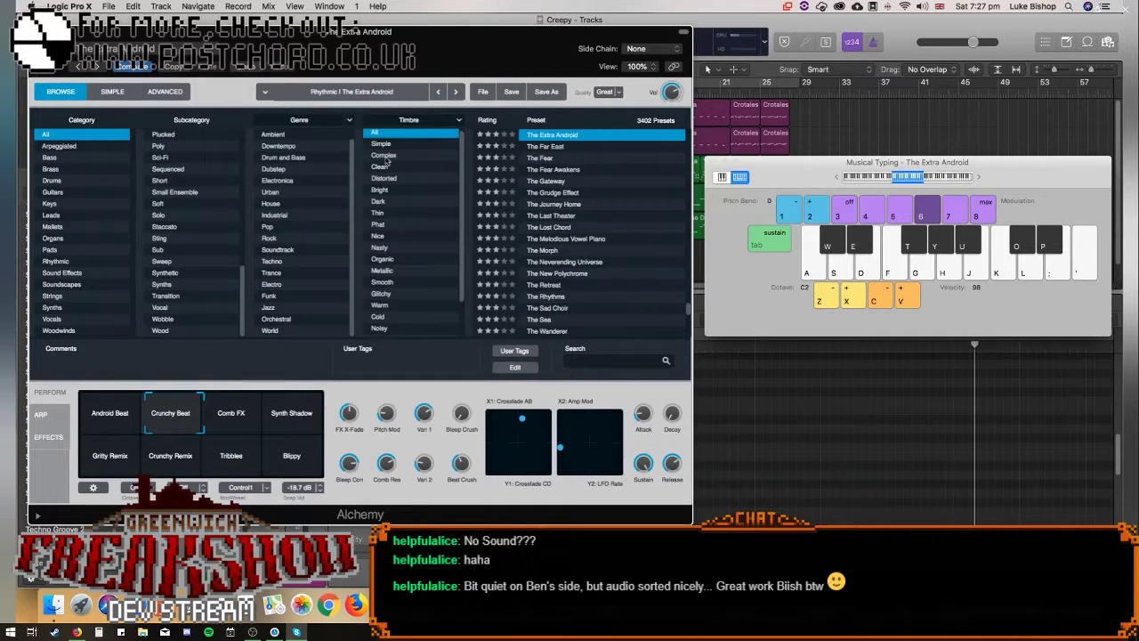
pyautogui.click(385, 201)
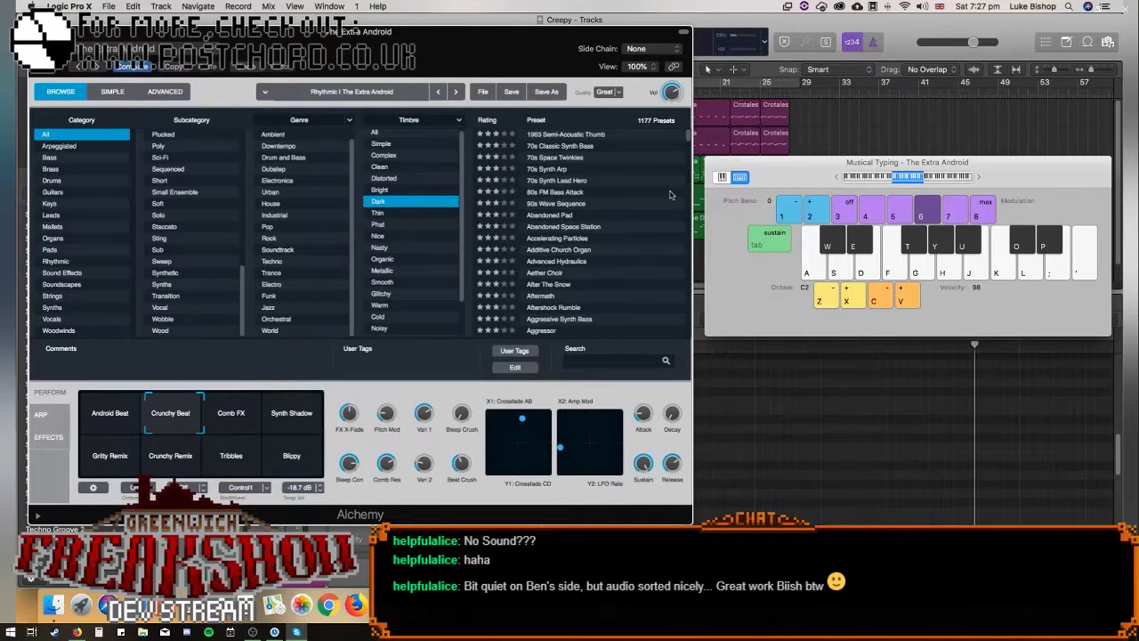
# Load the five-star Carnival Of Dreams preset from the Dark presets and audition its Dulcimer Bells Beats snapshot.
pyautogui.moveTo(688, 136); pyautogui.dragTo(688, 153)
pyautogui.scroll(-3, 688, 154)
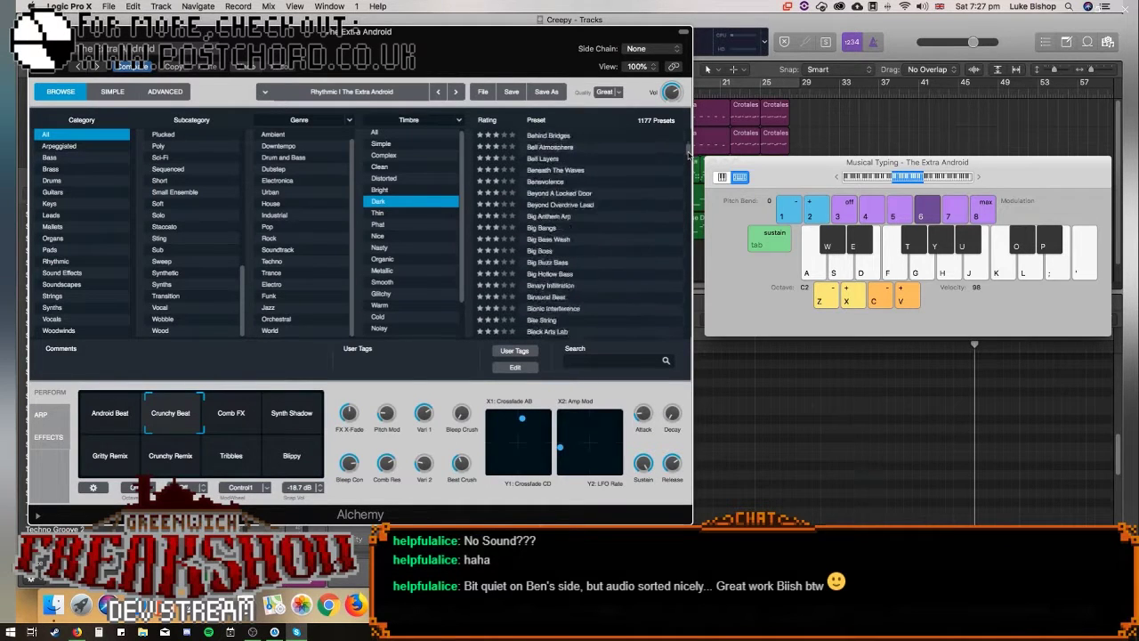
pyautogui.scroll(-5, 688, 156)
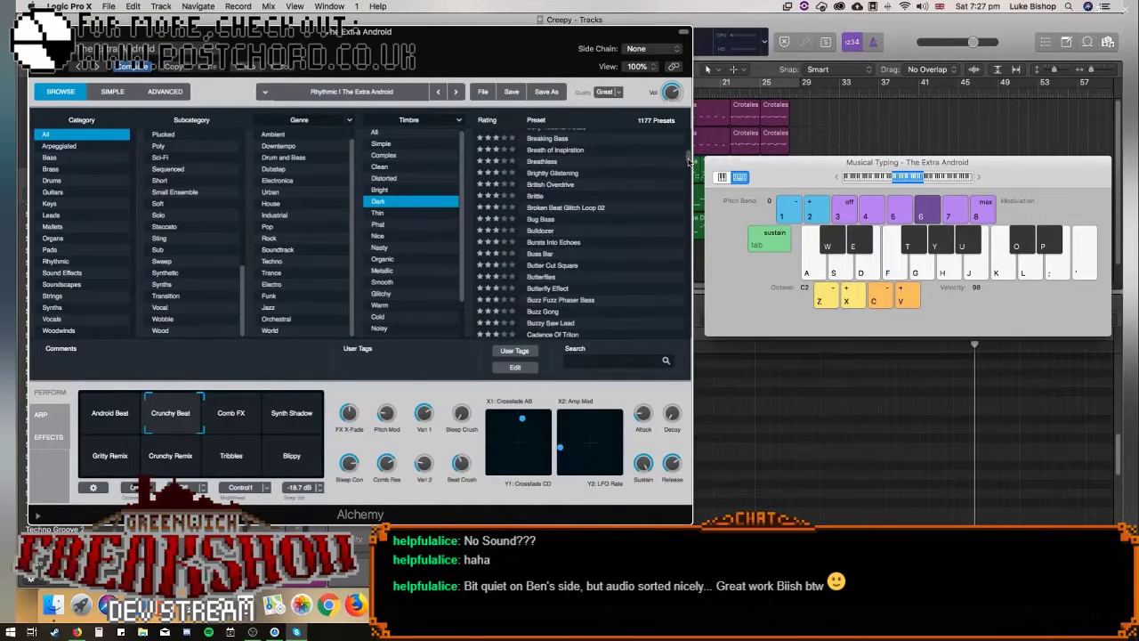
pyautogui.scroll(-4, 687, 160)
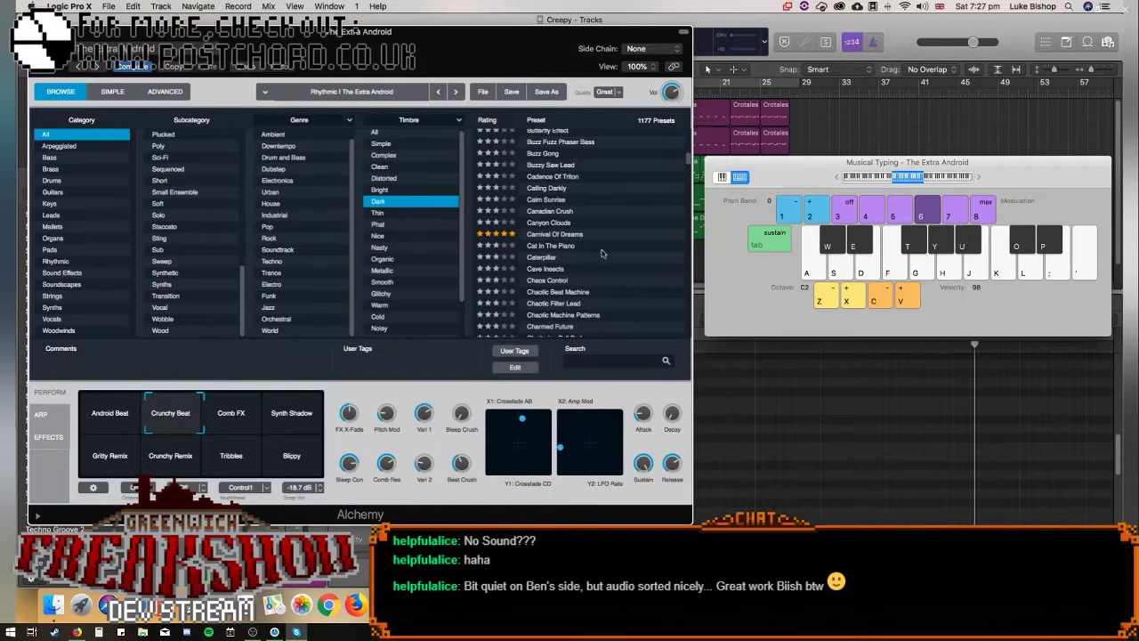
pyautogui.click(569, 236)
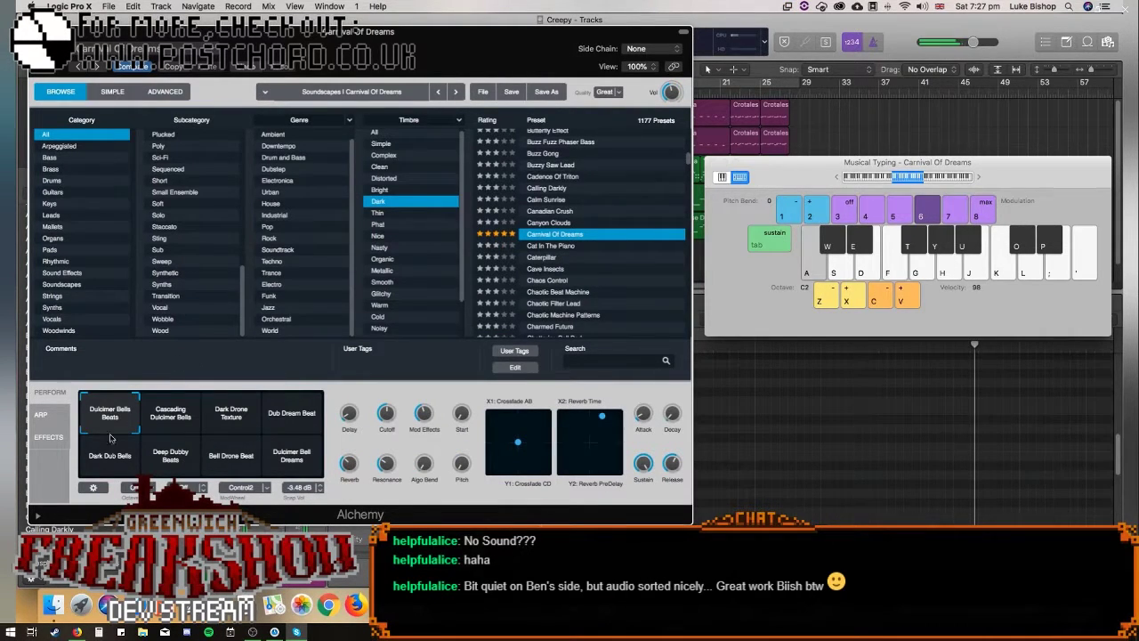
# Browse the Dark presets around the letter C and load the Circuit Bent Banjo preset.
pyautogui.scroll(-3, 600, 248)
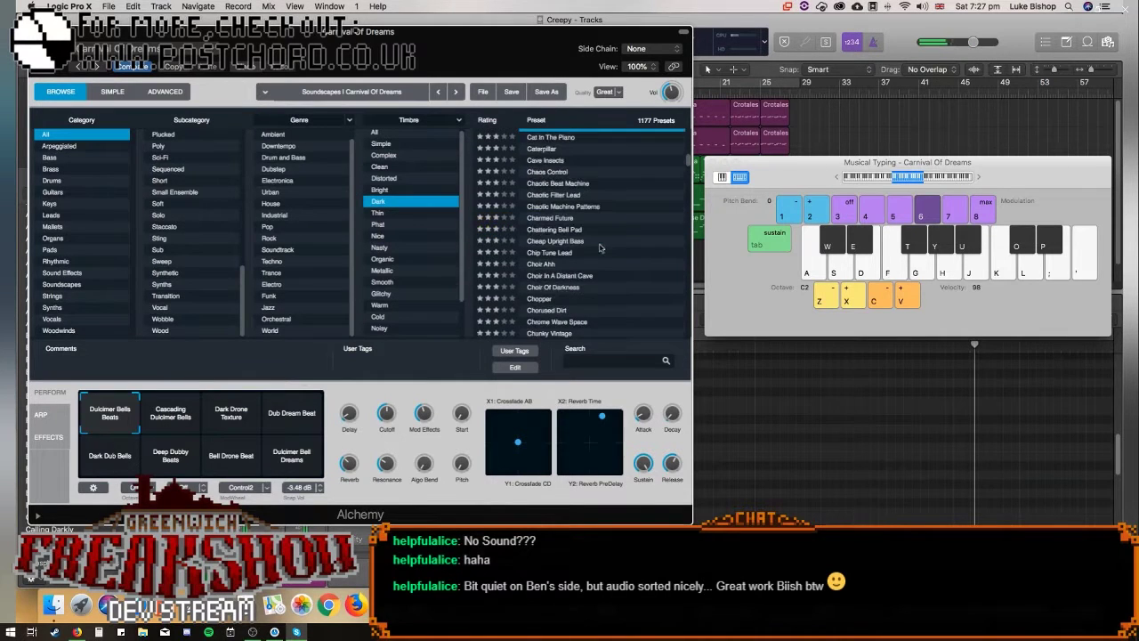
pyautogui.scroll(-5, 600, 248)
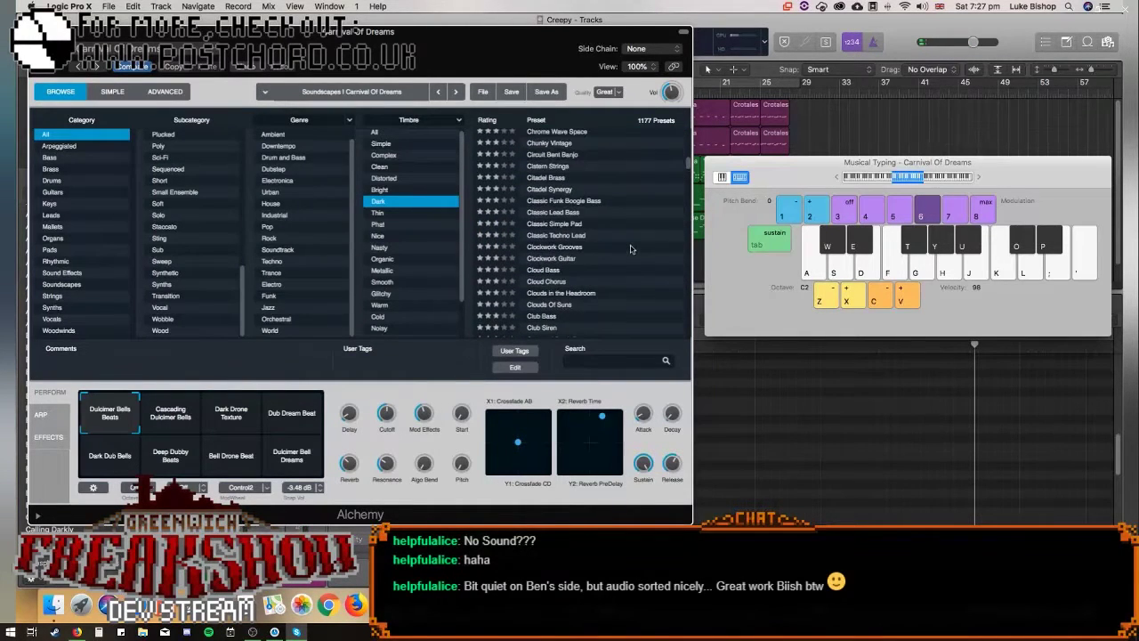
pyautogui.scroll(3, 621, 223)
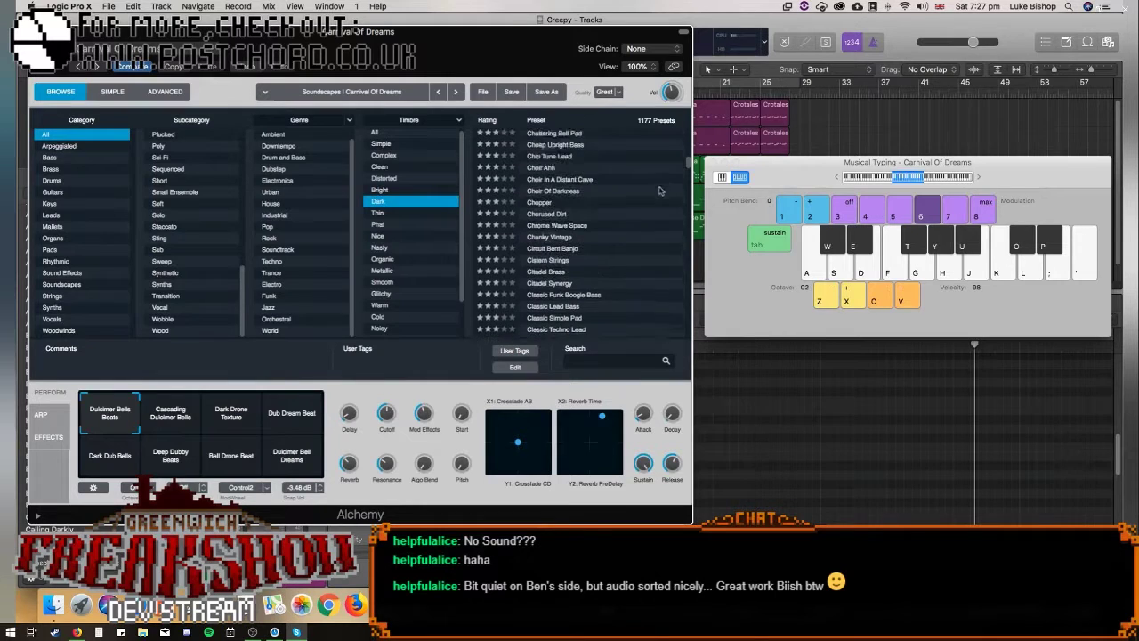
pyautogui.scroll(2, 687, 160)
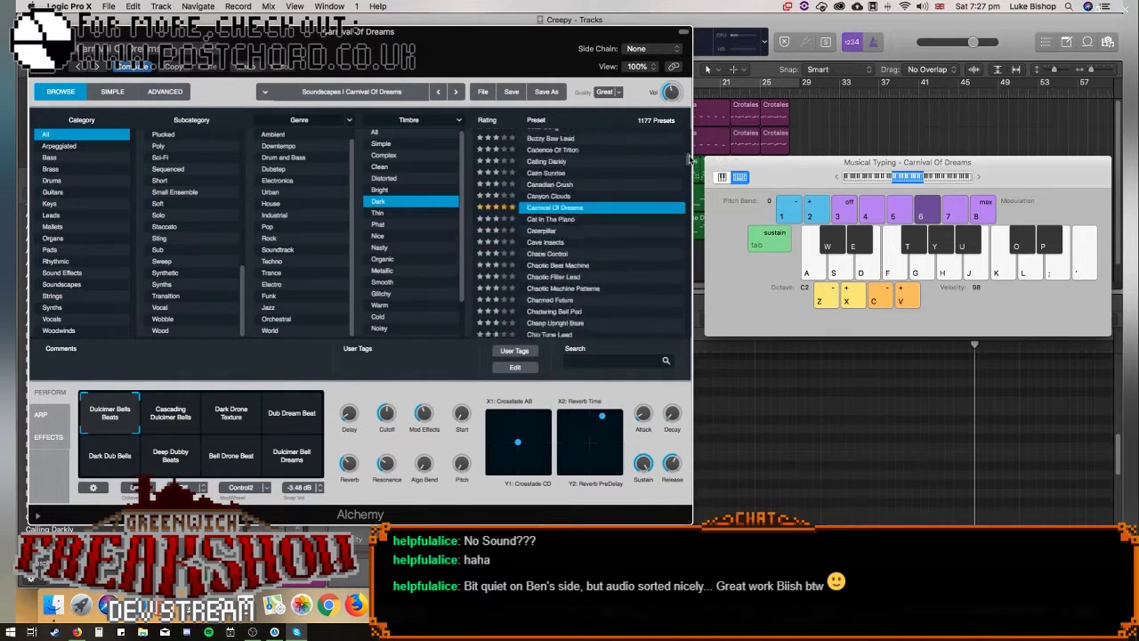
pyautogui.scroll(-3, 552, 309)
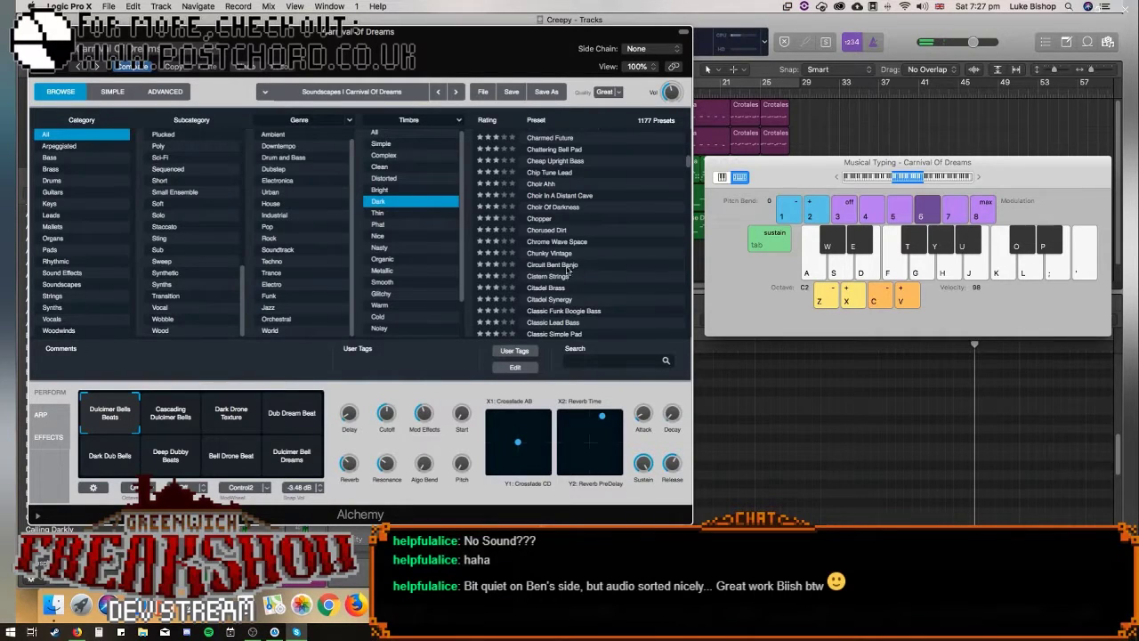
pyautogui.click(568, 267)
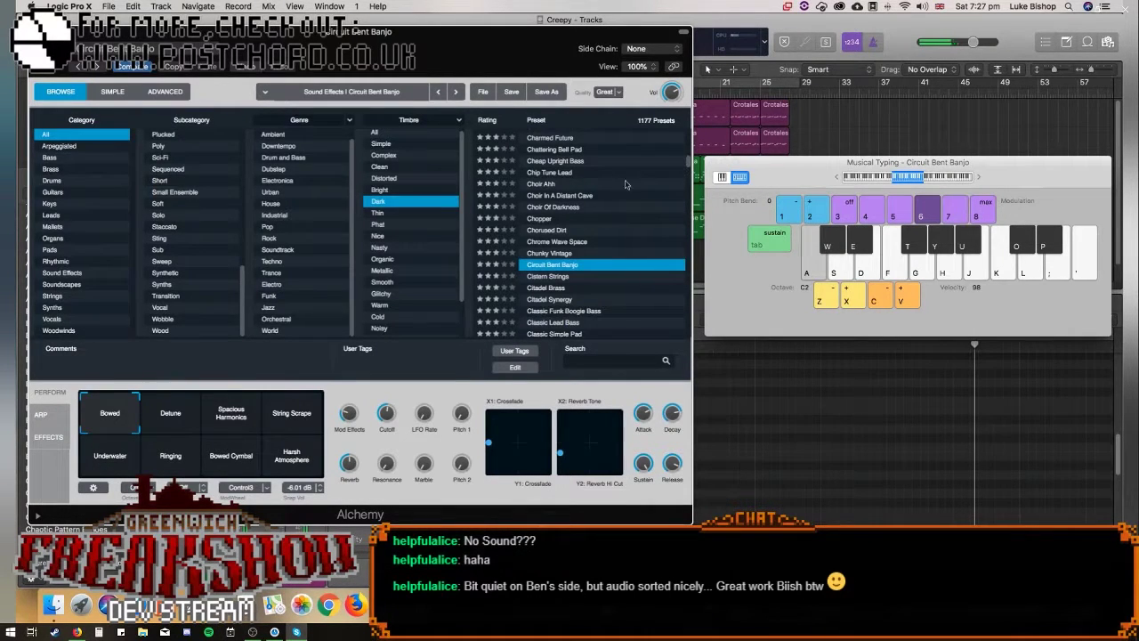
# Load the Clockwork Guitar preset from the Dark presets and audition its Rhythmic Loop snapshot.
pyautogui.scroll(-5, 626, 186)
pyautogui.scroll(-5, 627, 190)
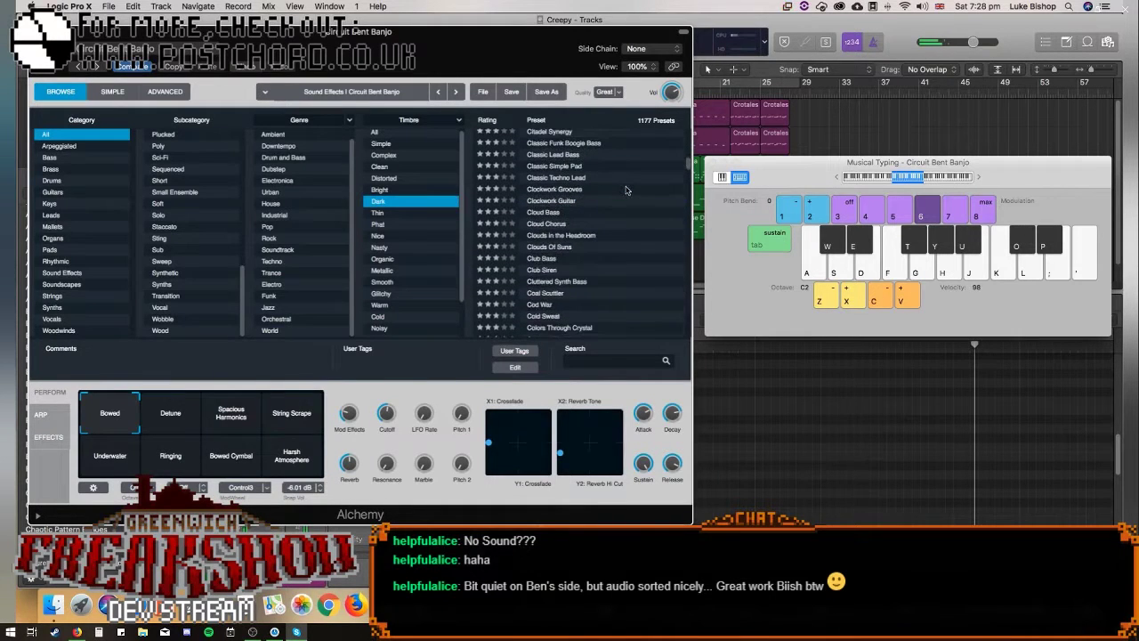
pyautogui.click(565, 202)
pyautogui.press('a')
pyautogui.press('s')
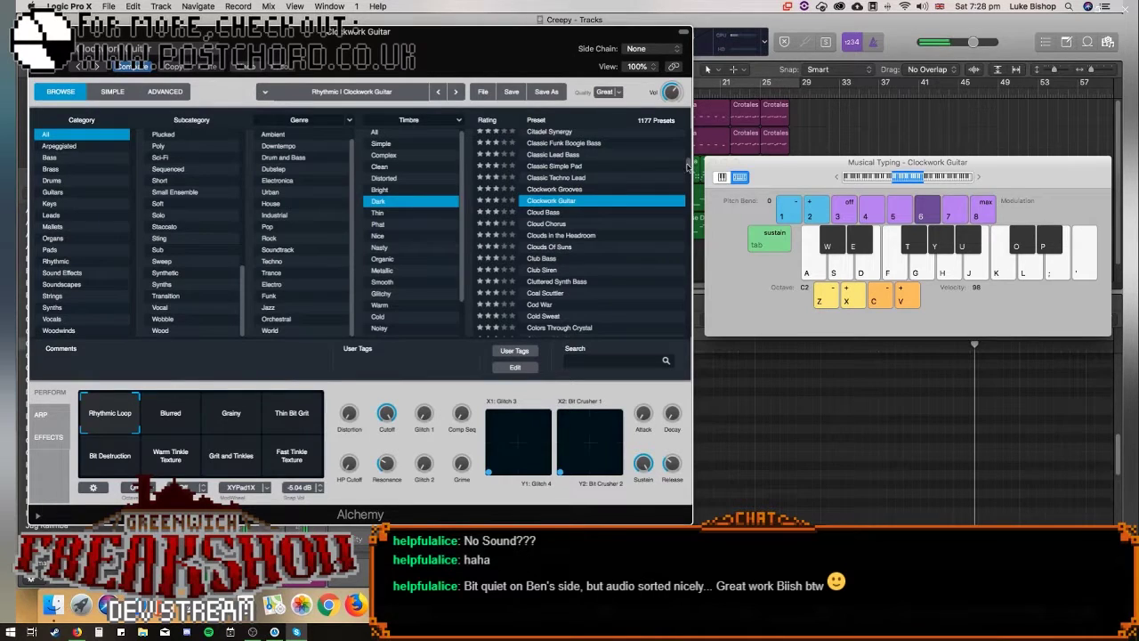
pyautogui.scroll(-1, 687, 166)
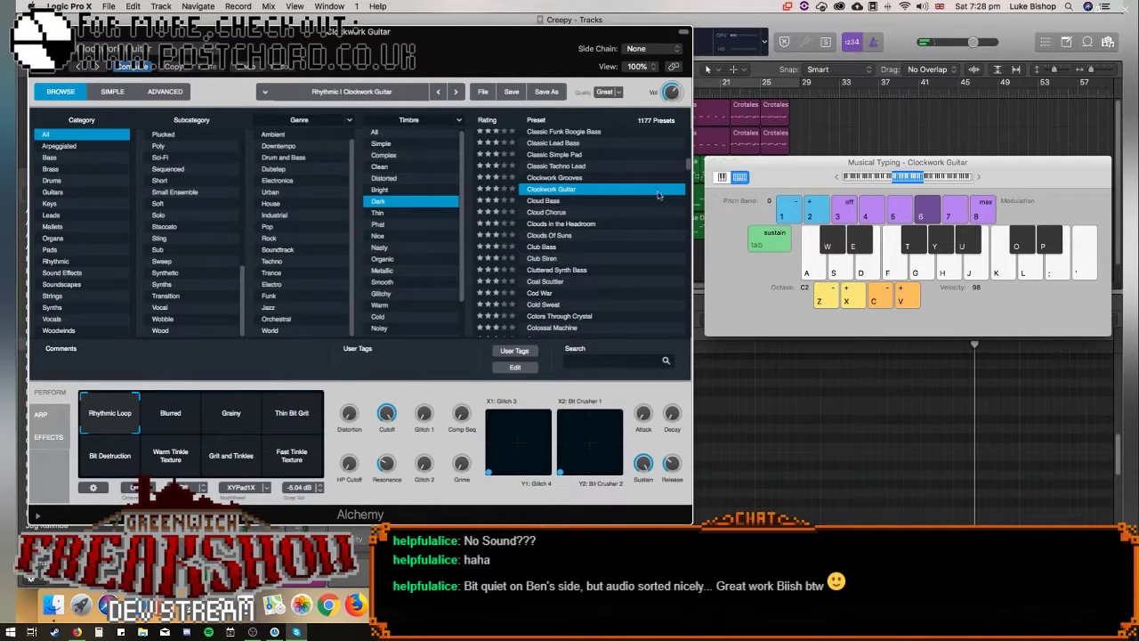
pyautogui.press('a')
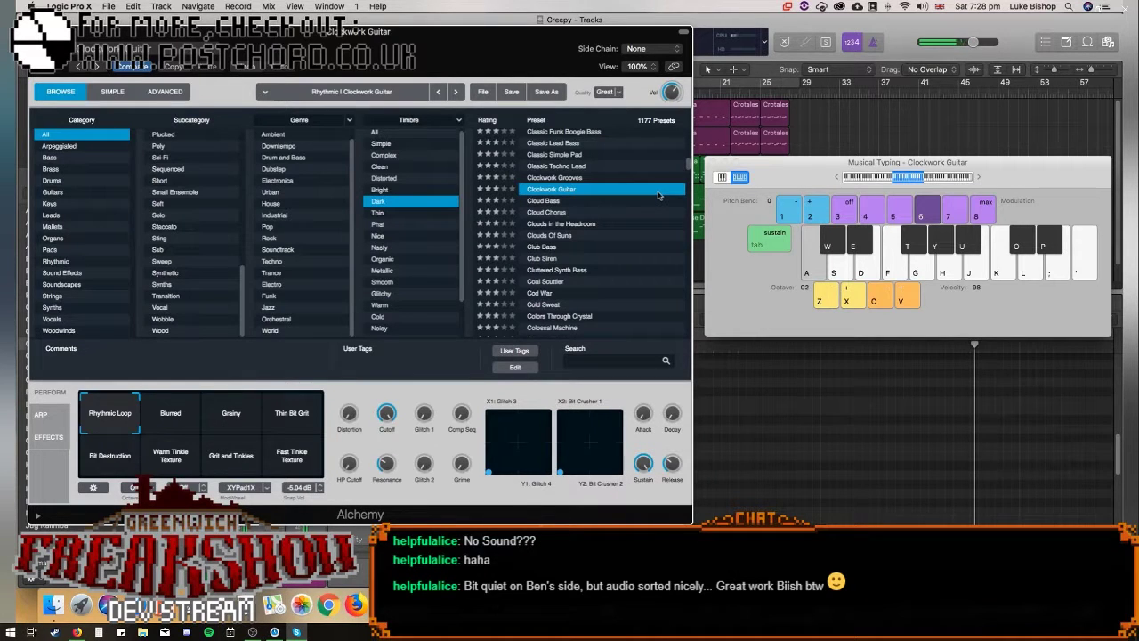
# Load and audition the Clockwork Grooves preset, and give both it and Clockwork Guitar a five-star rating.
pyautogui.click(573, 177)
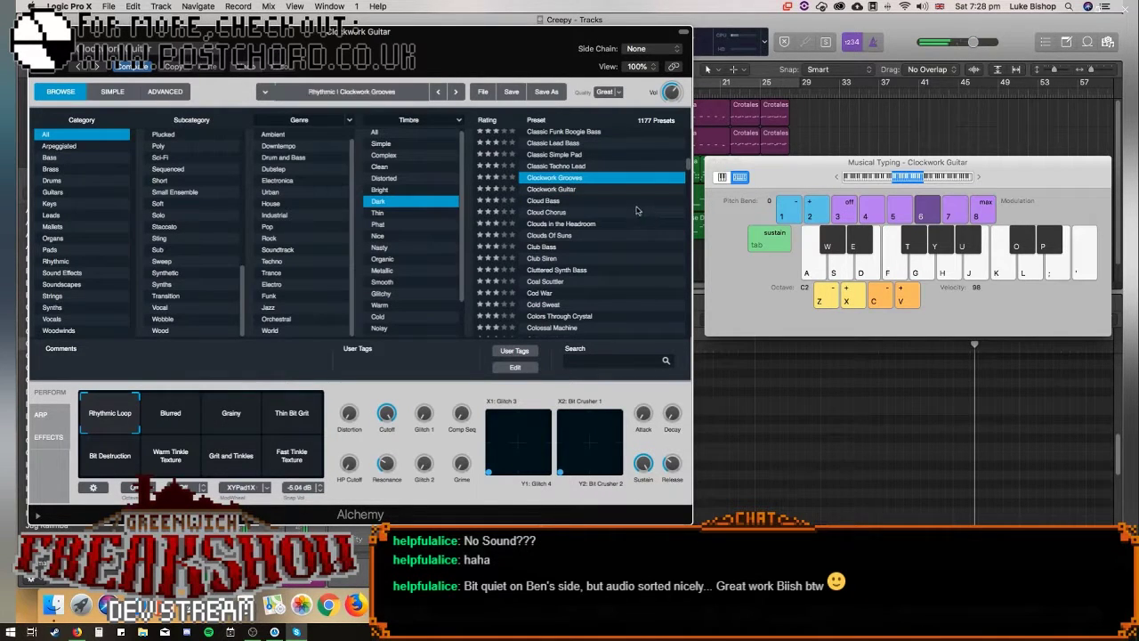
pyautogui.press('a')
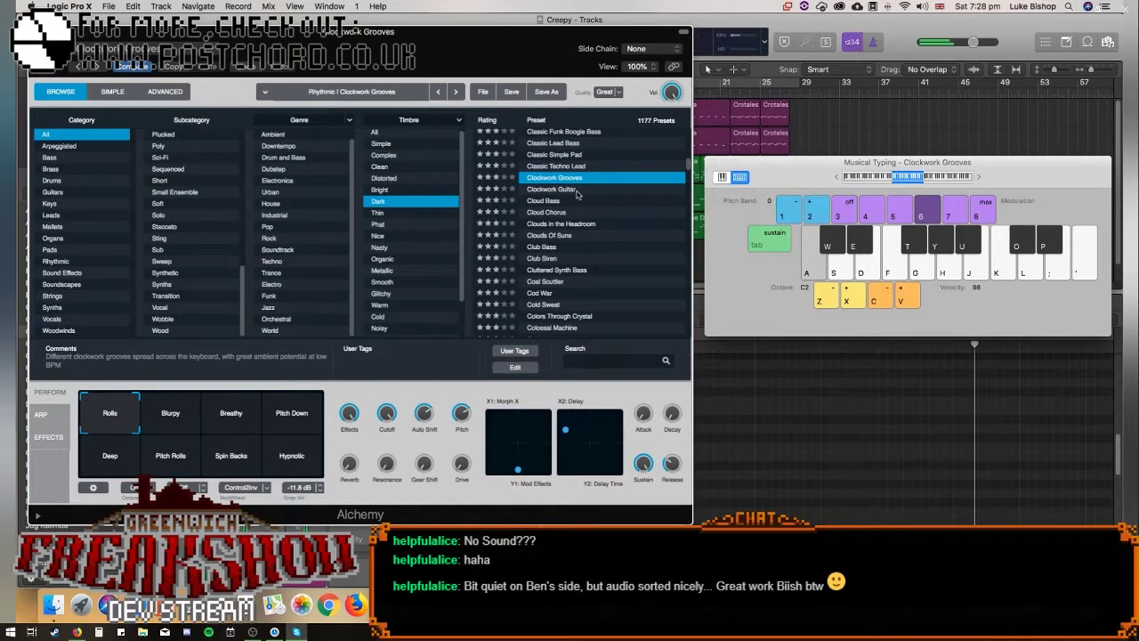
pyautogui.click(511, 178)
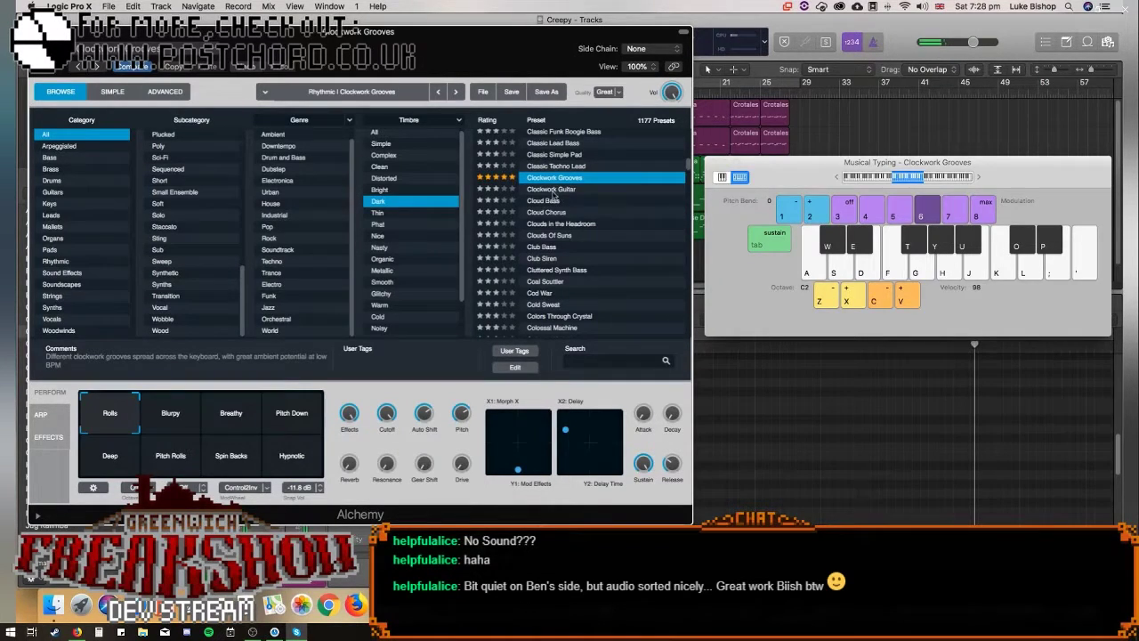
pyautogui.click(514, 190)
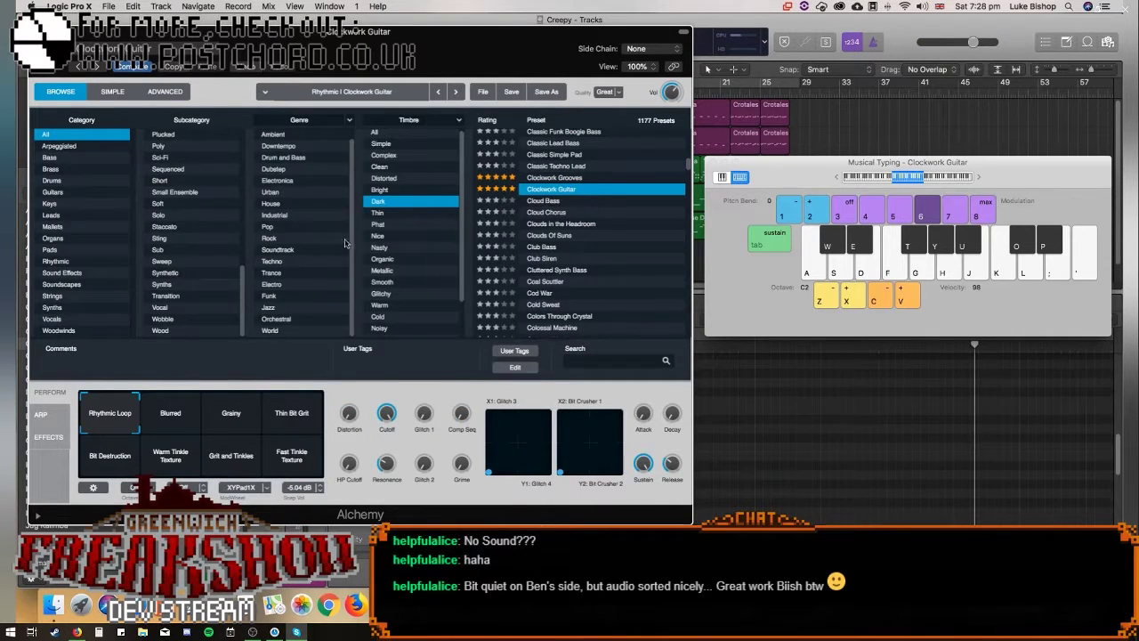
# Filter the Dark presets by the Leads category and load the Multiple Material Machine preset.
pyautogui.click(77, 216)
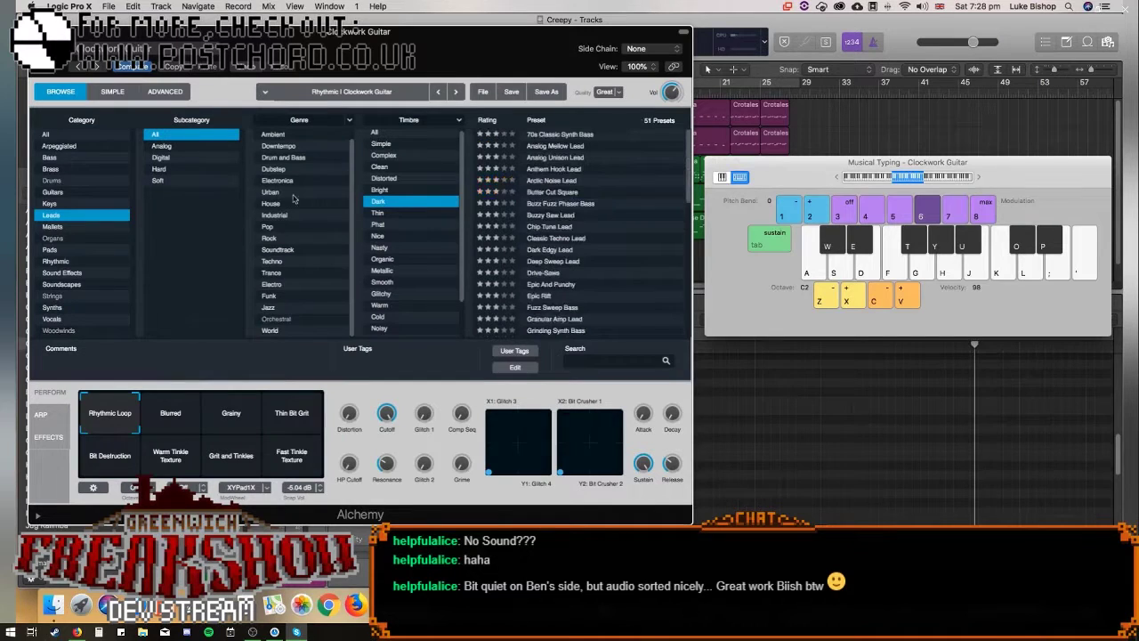
pyautogui.click(685, 157)
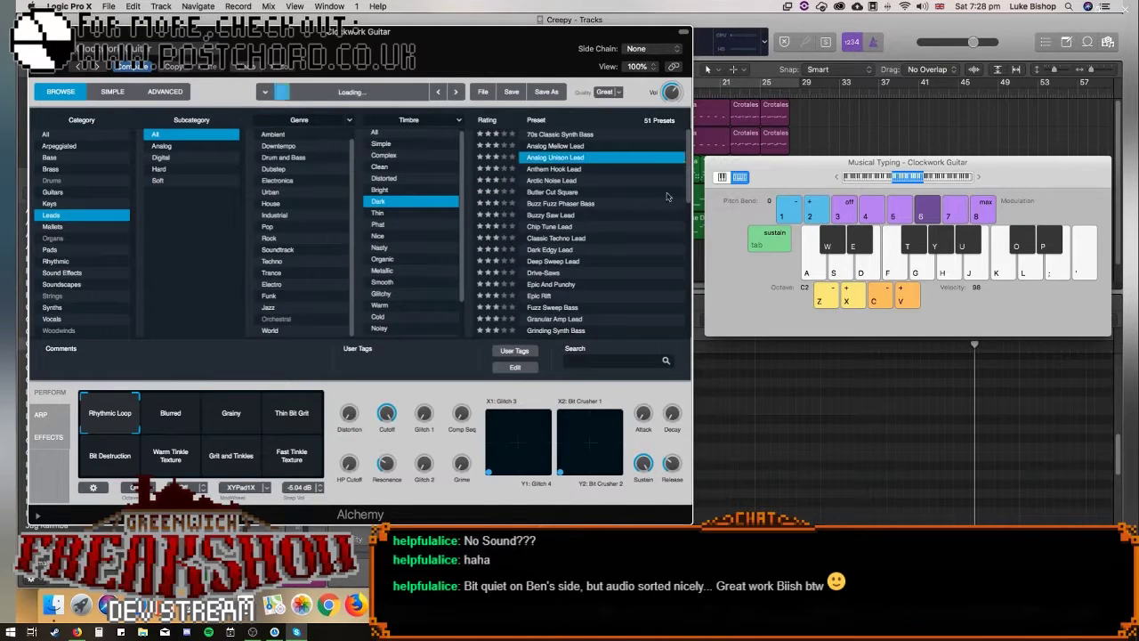
pyautogui.scroll(-5, 666, 199)
pyautogui.scroll(-2, 665, 202)
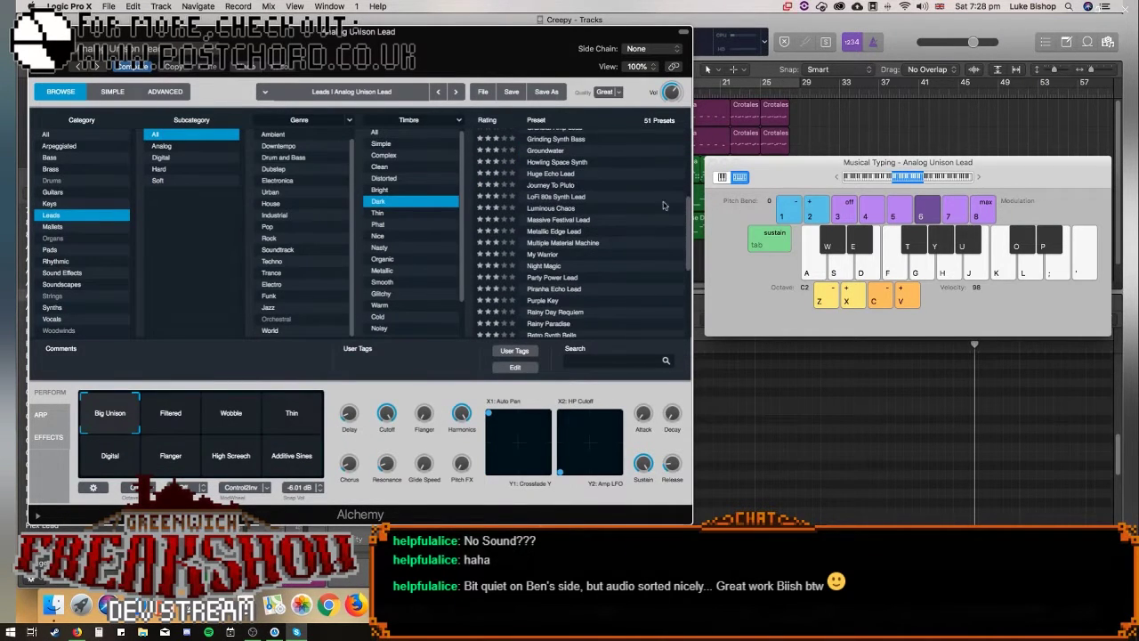
pyautogui.click(580, 244)
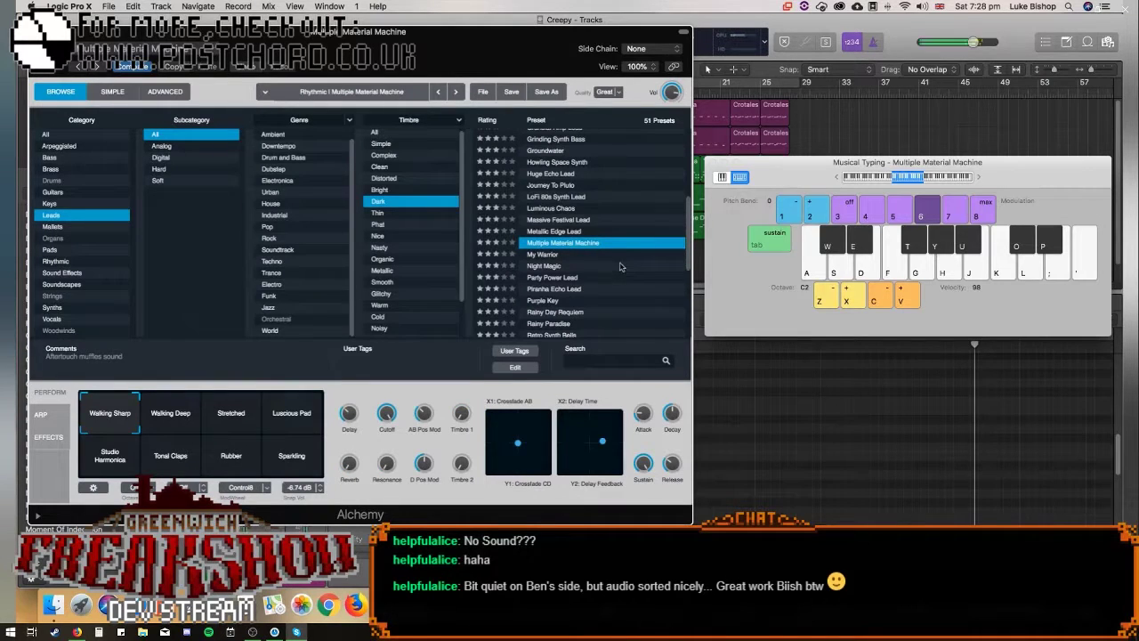
# Load the Supervillain Brass preset and audition it, including its Horn Evolving Atmosphere and Tremble Scream Synth snapshots.
pyautogui.moveTo(682, 217); pyautogui.dragTo(686, 290)
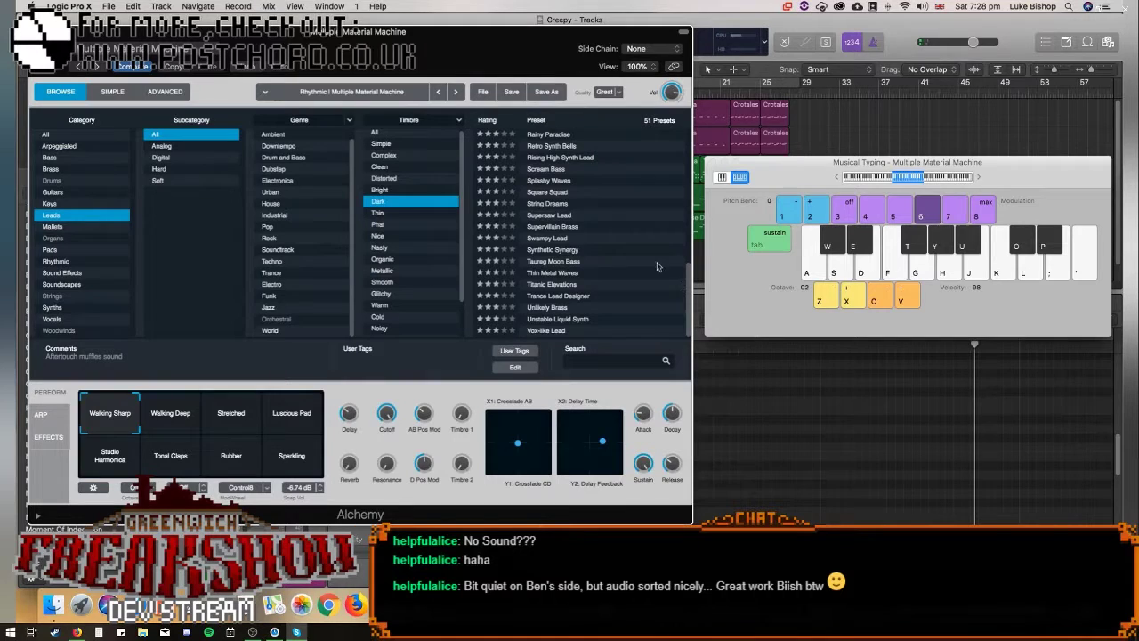
pyautogui.click(557, 228)
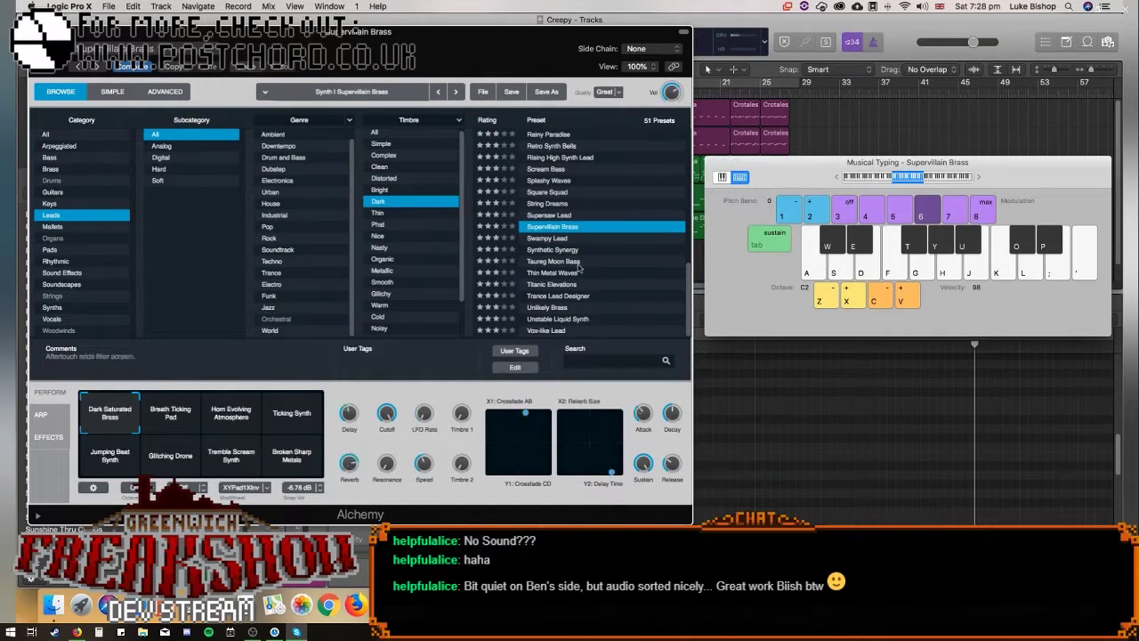
pyautogui.press('a')
pyautogui.click(237, 431)
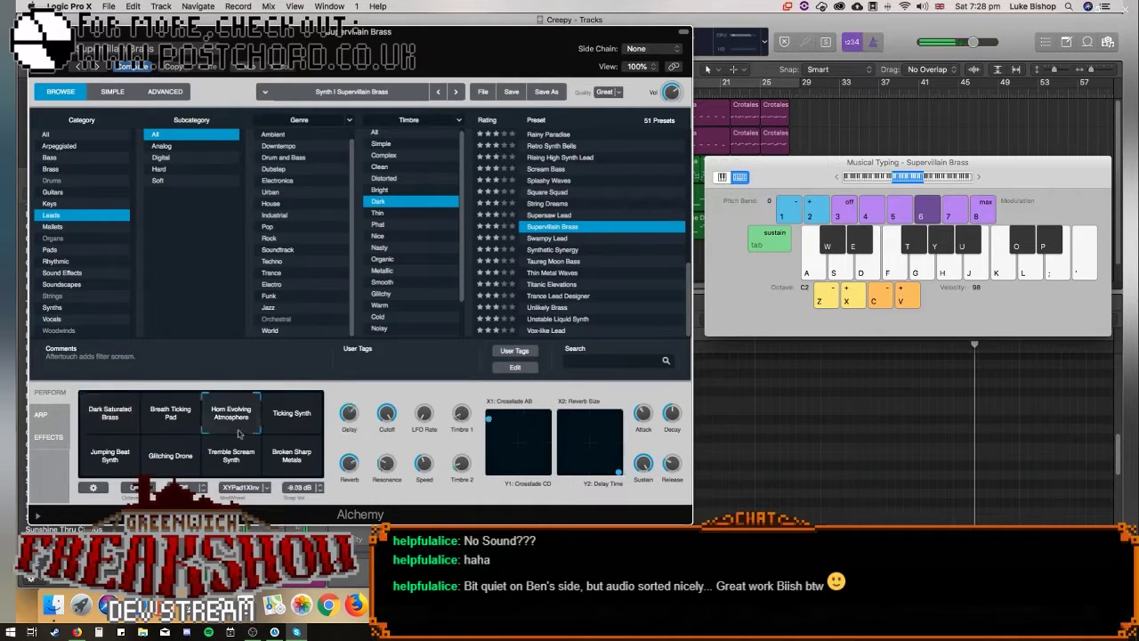
pyautogui.press('a')
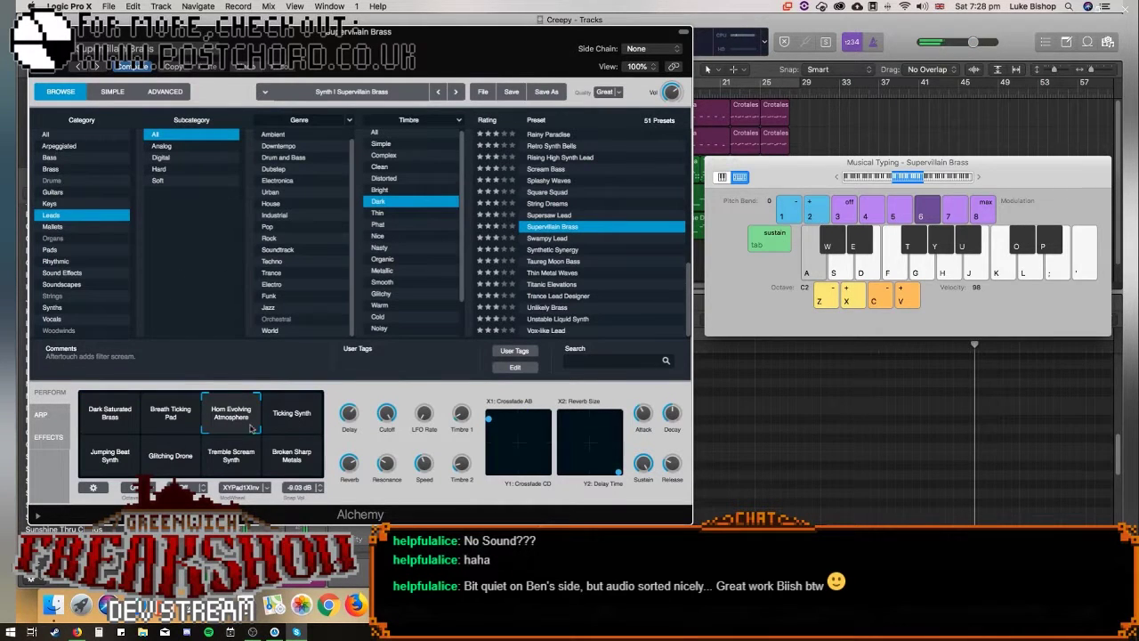
pyautogui.click(254, 456)
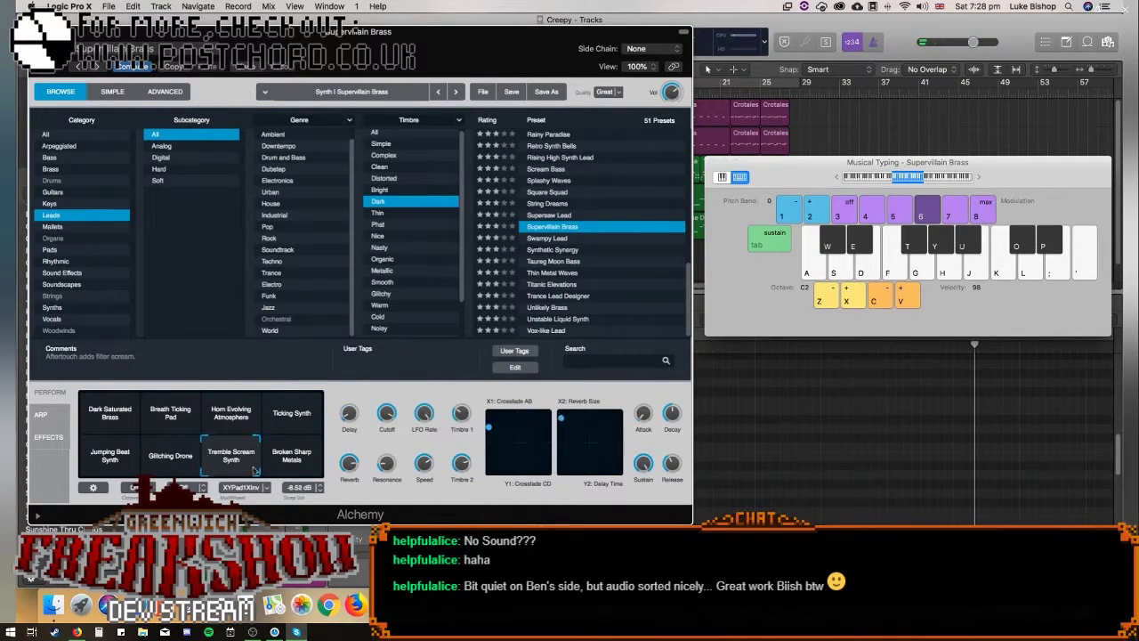
pyautogui.press('a')
# Close the Alchemy window and replace Alchemy on the Supervillain Brass track with a stereo EXS24 sampler.
pyautogui.press('super+w')
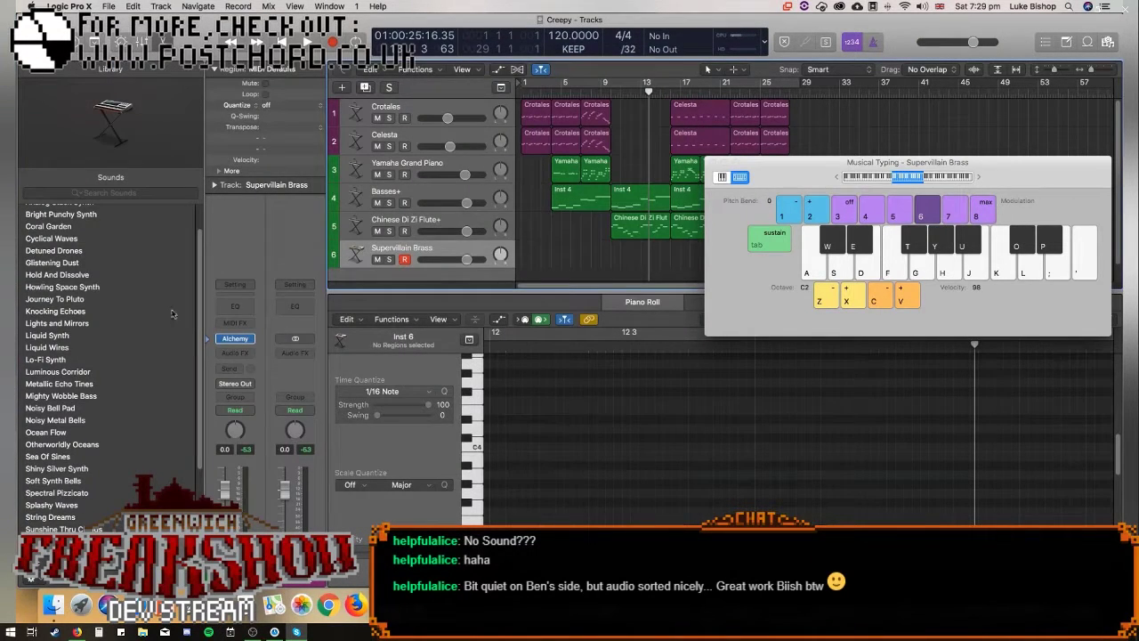
pyautogui.scroll(3, 184, 339)
pyautogui.click(242, 339)
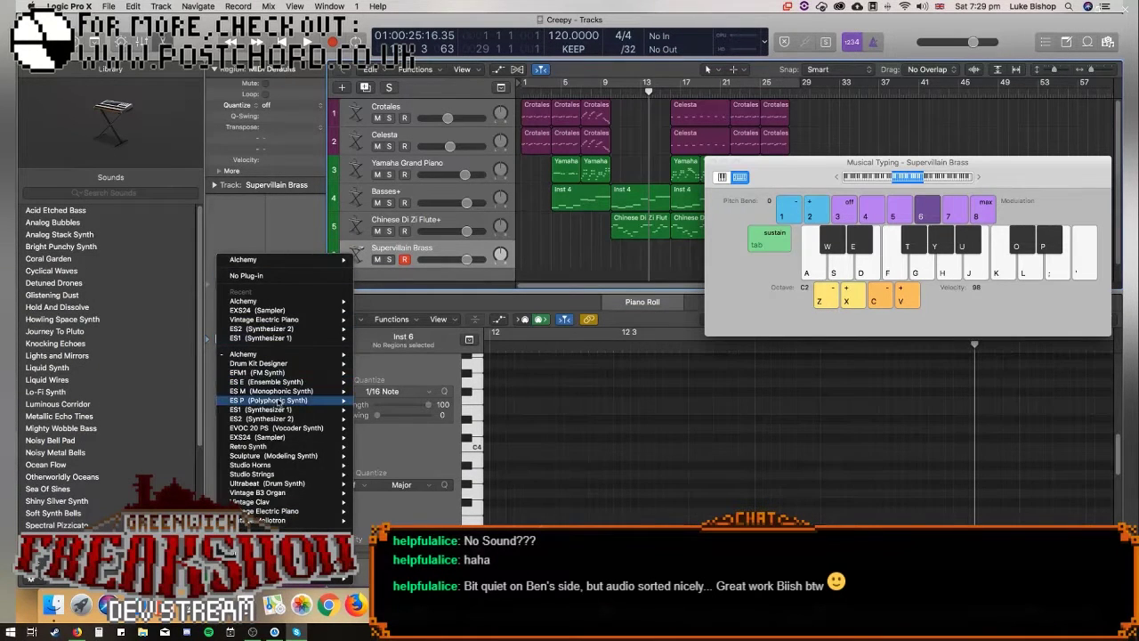
pyautogui.moveTo(286, 438)
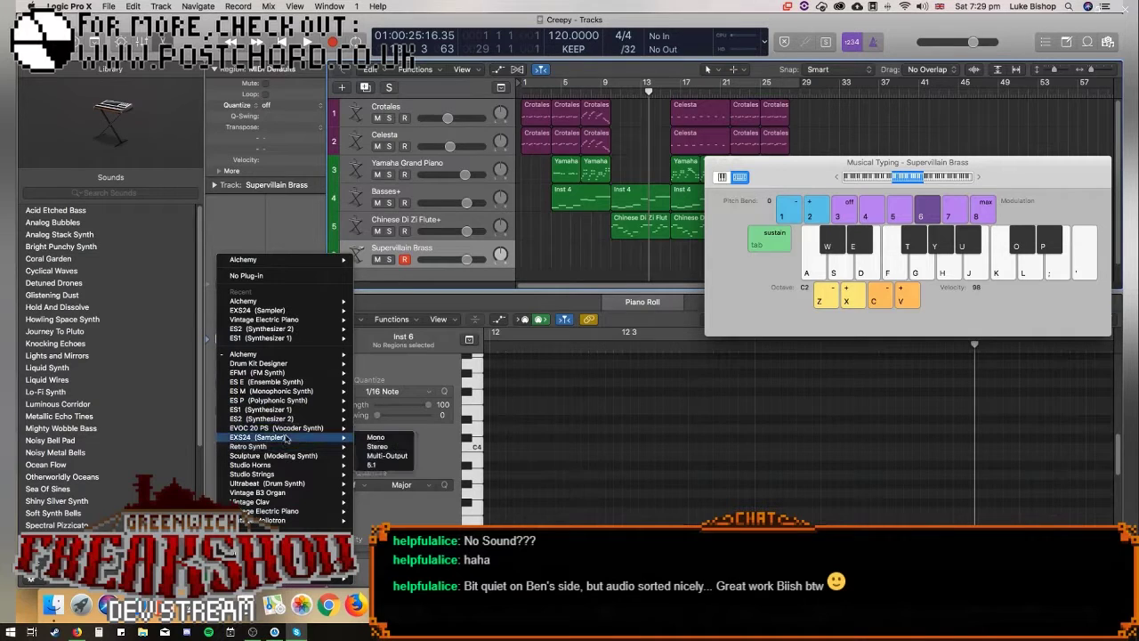
pyautogui.click(377, 446)
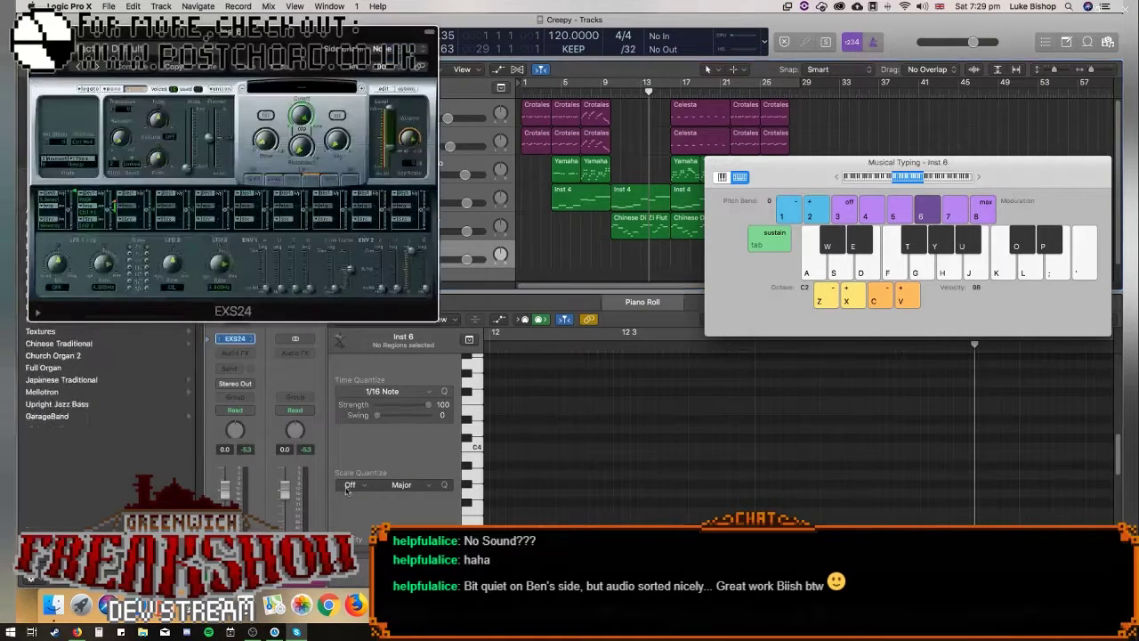
# Load the Rotary Vibraphone instrument from the Mallets keyboards into the EXS24 and audition it with several notes.
pyautogui.click(333, 87)
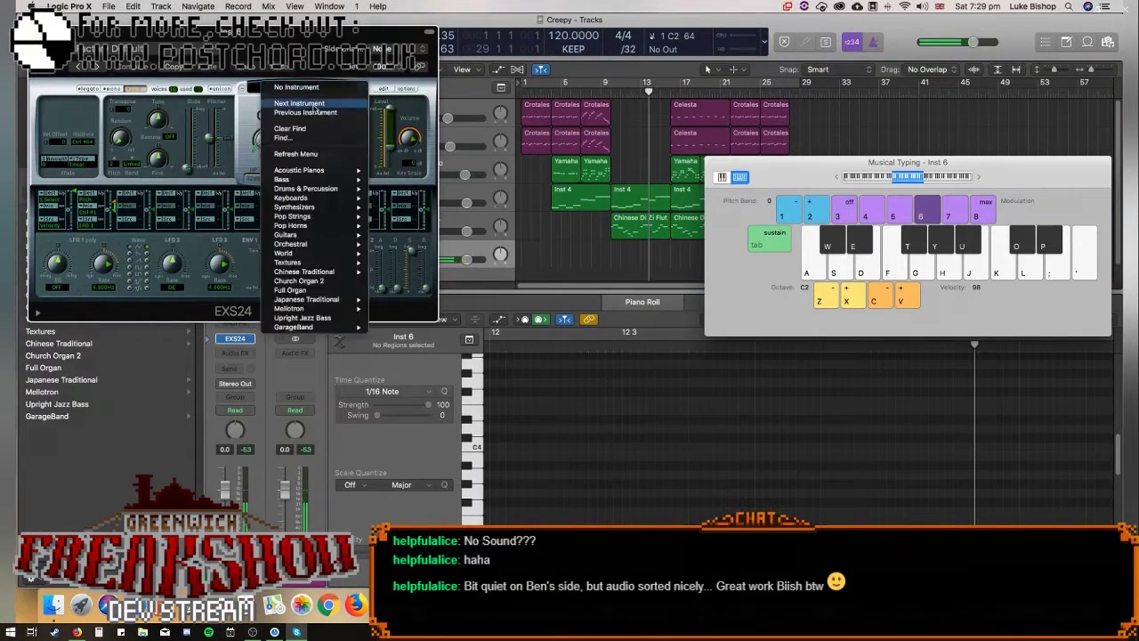
pyautogui.moveTo(302, 197)
pyautogui.moveTo(399, 208)
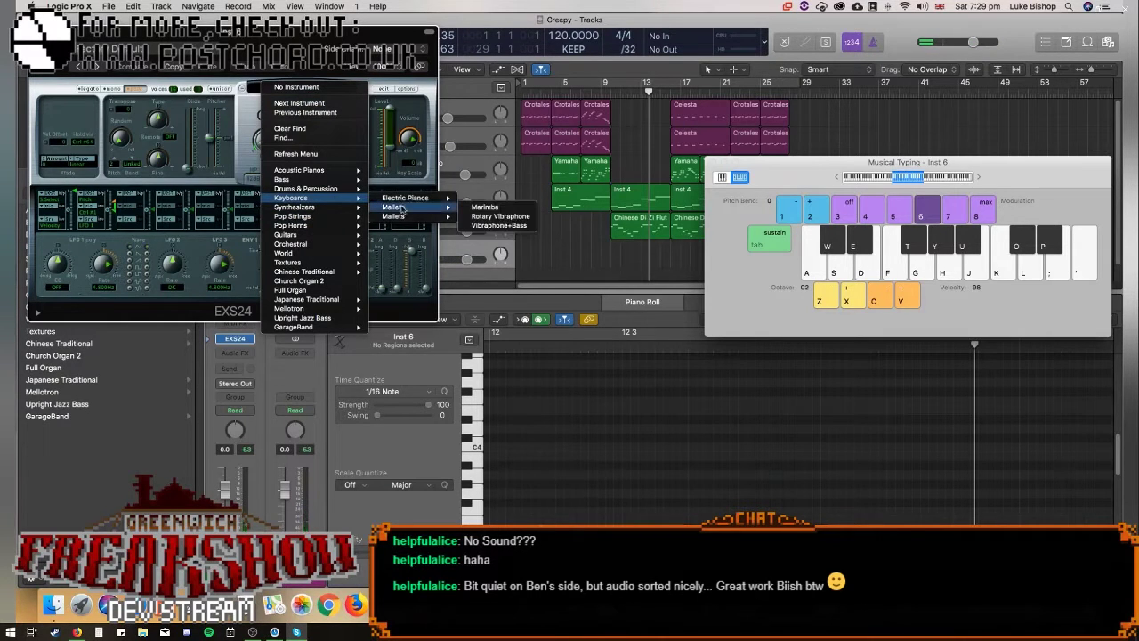
pyautogui.click(500, 216)
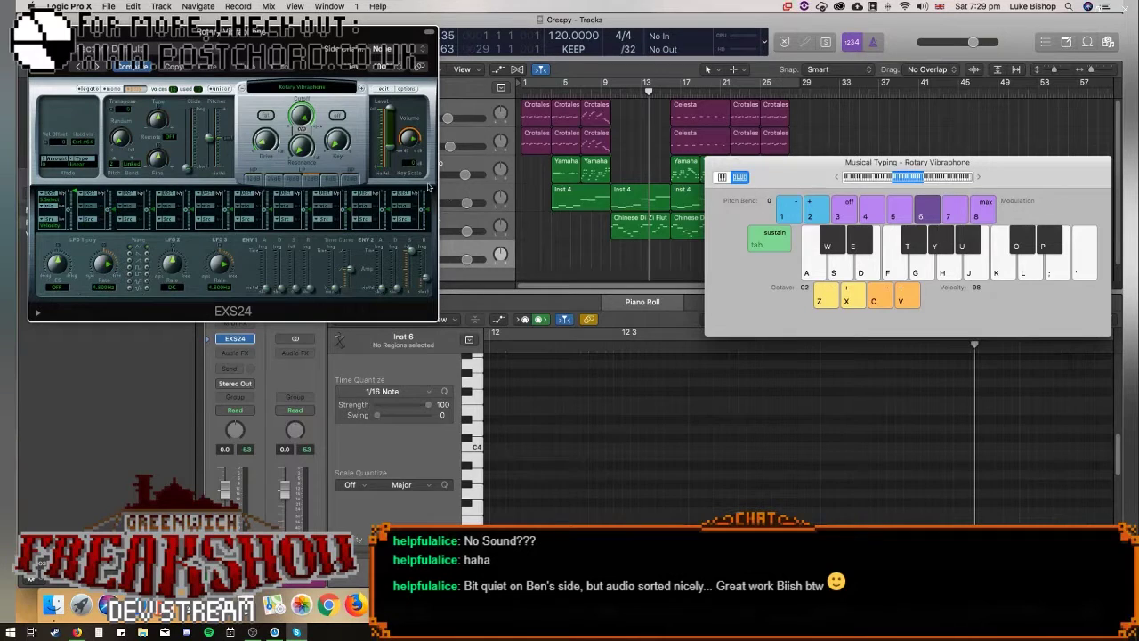
pyautogui.press('a')
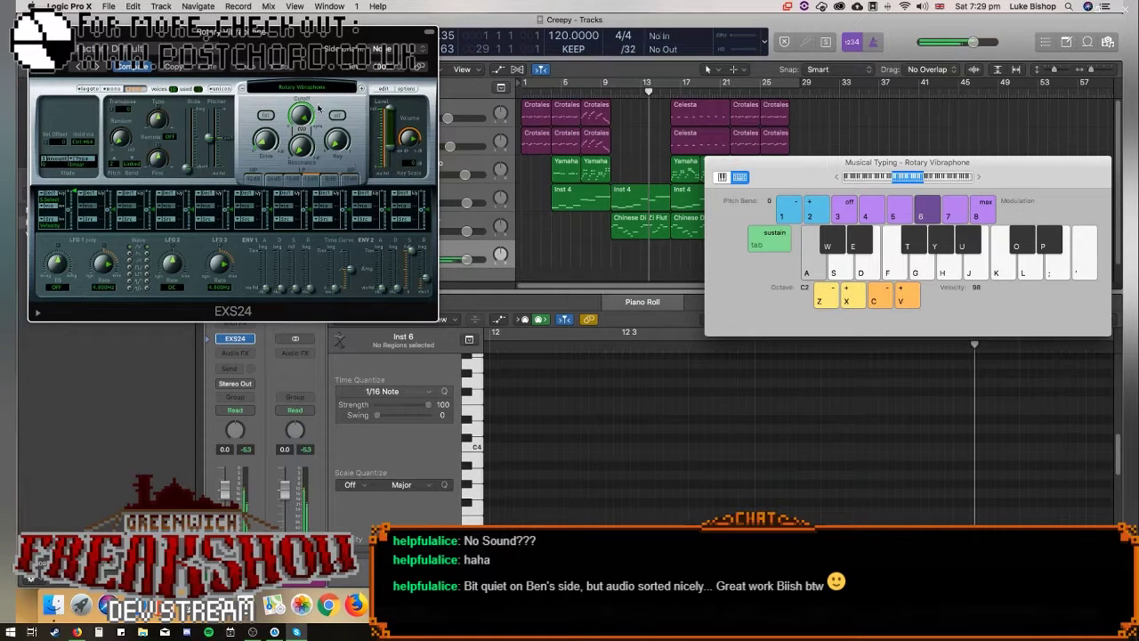
pyautogui.press('g')
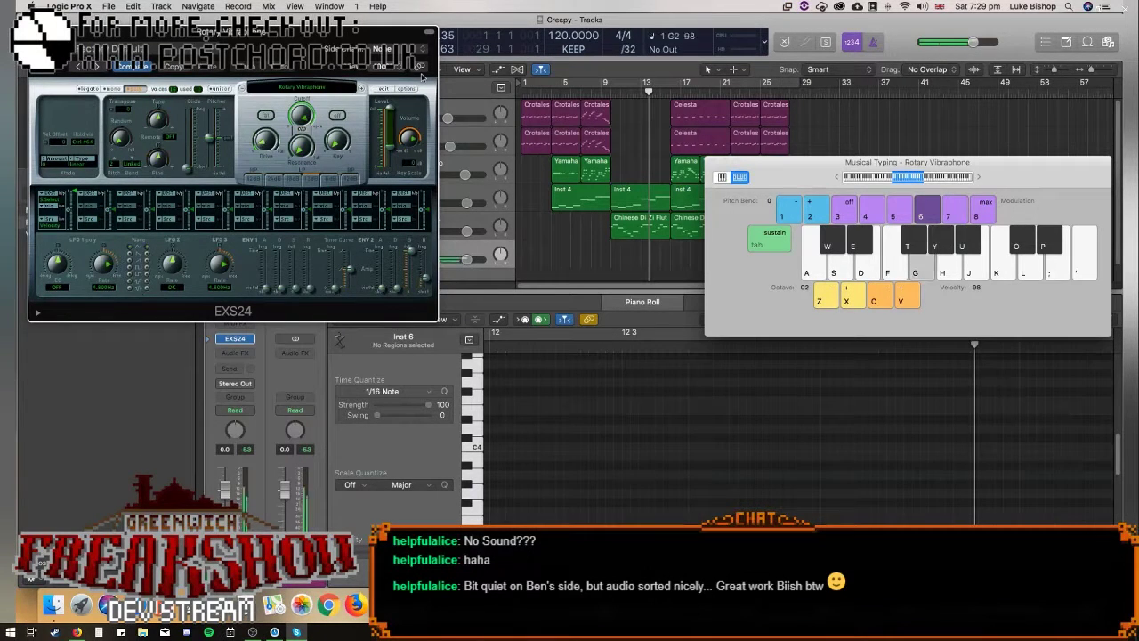
pyautogui.press('y')
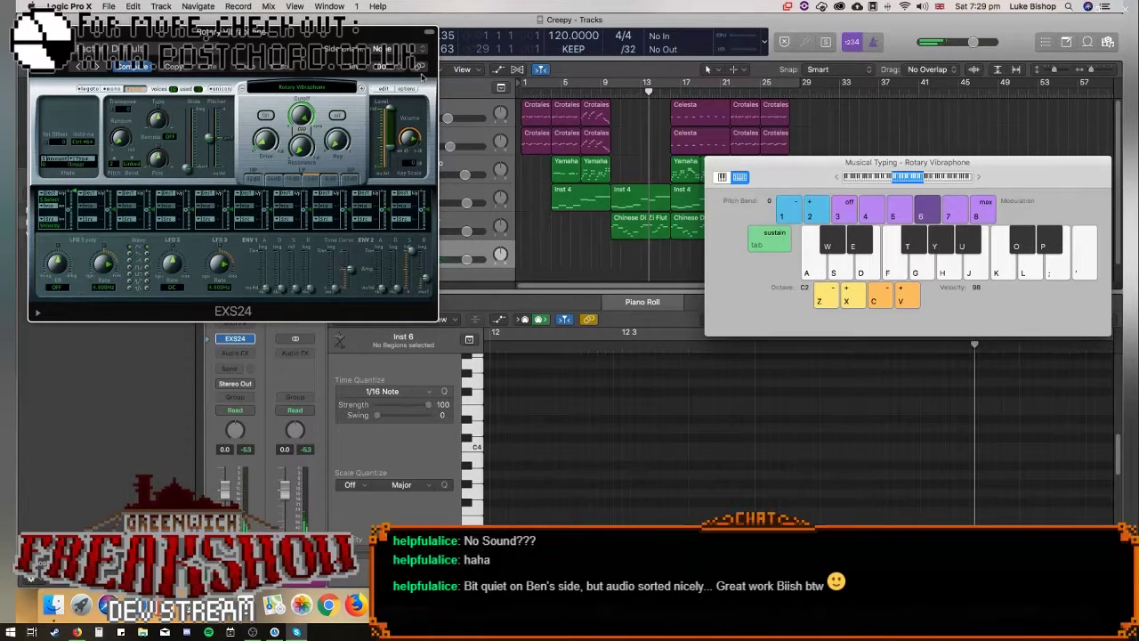
pyautogui.press('g')
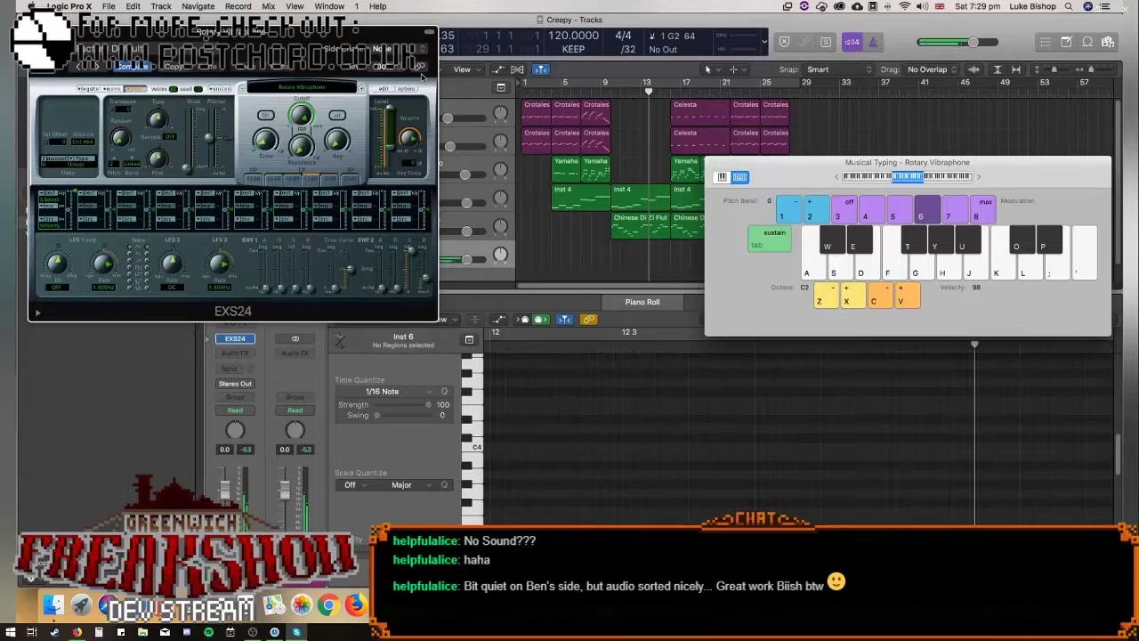
pyautogui.press('a')
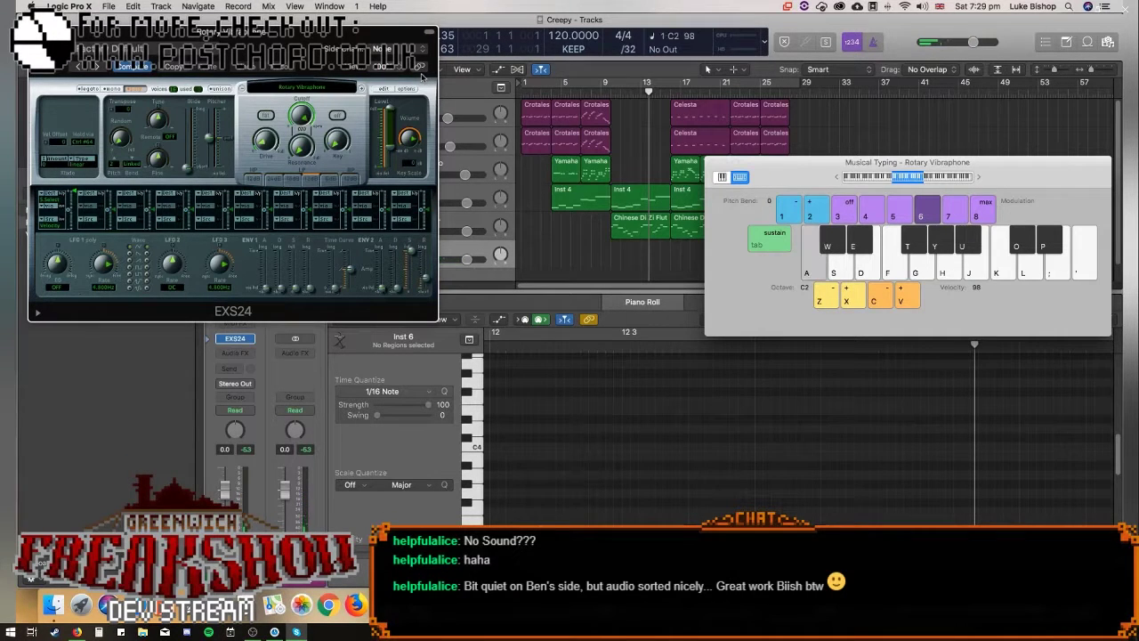
# Audition a few more notes of the Rotary Vibraphone around octave C2.
pyautogui.press('g')
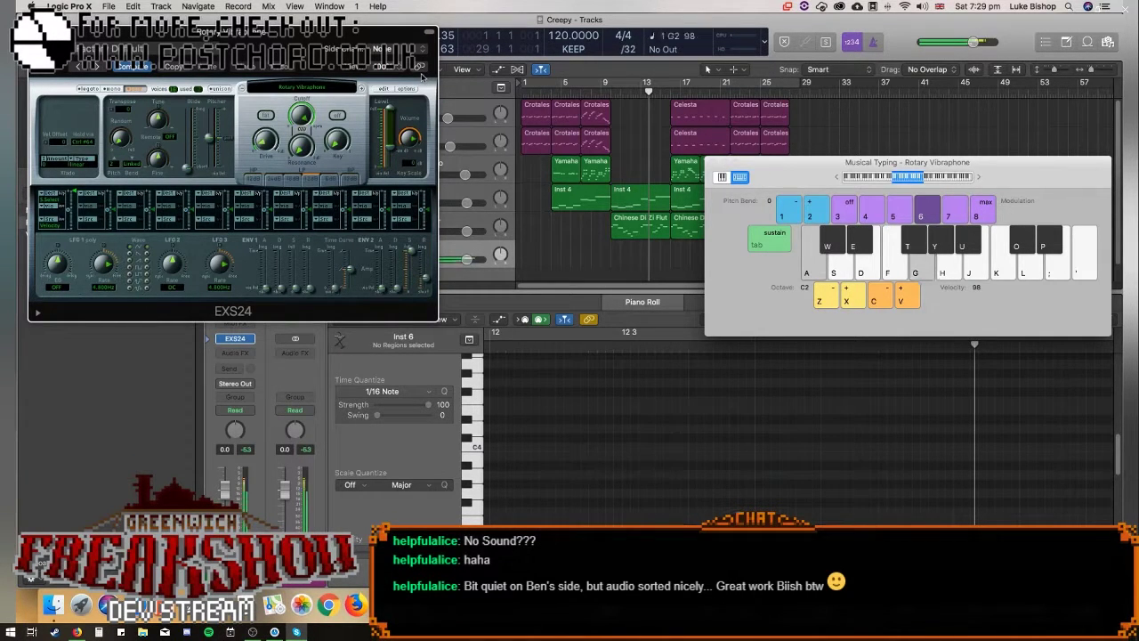
pyautogui.press('y')
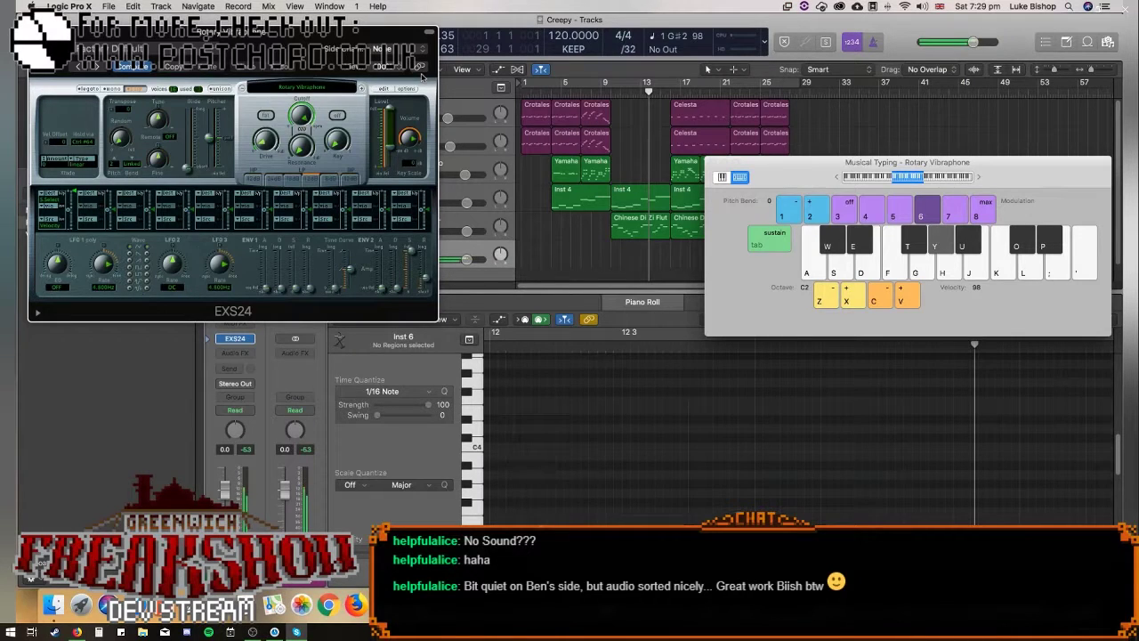
pyautogui.press('g')
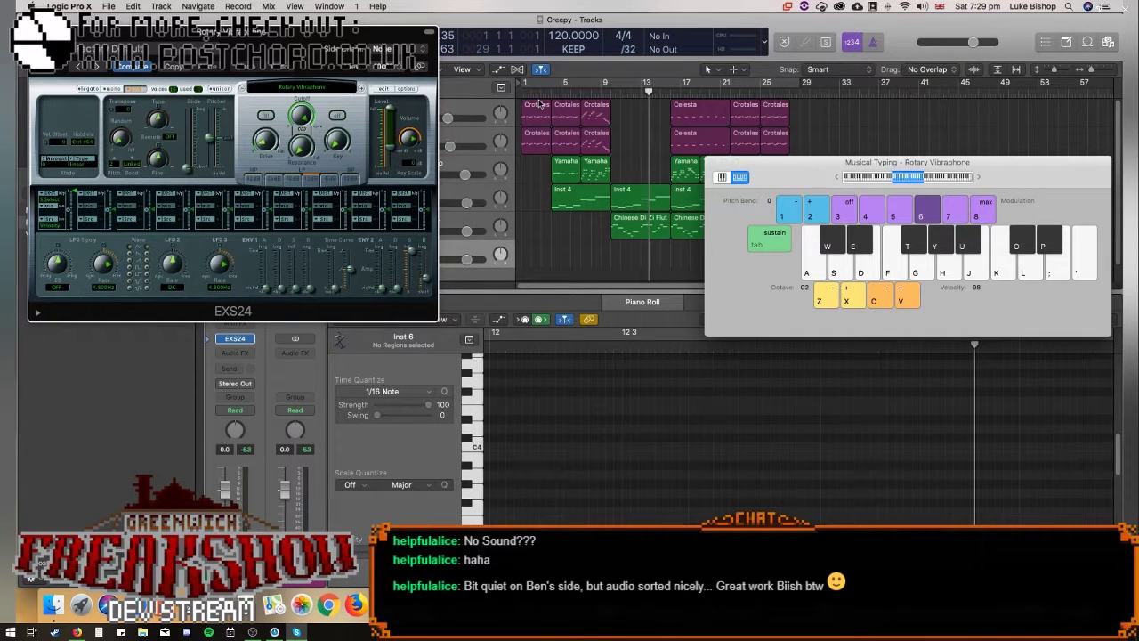
# Load the Tubular Bells instrument from the orchestral tuned percussion into the EXS24.
pyautogui.click(303, 88)
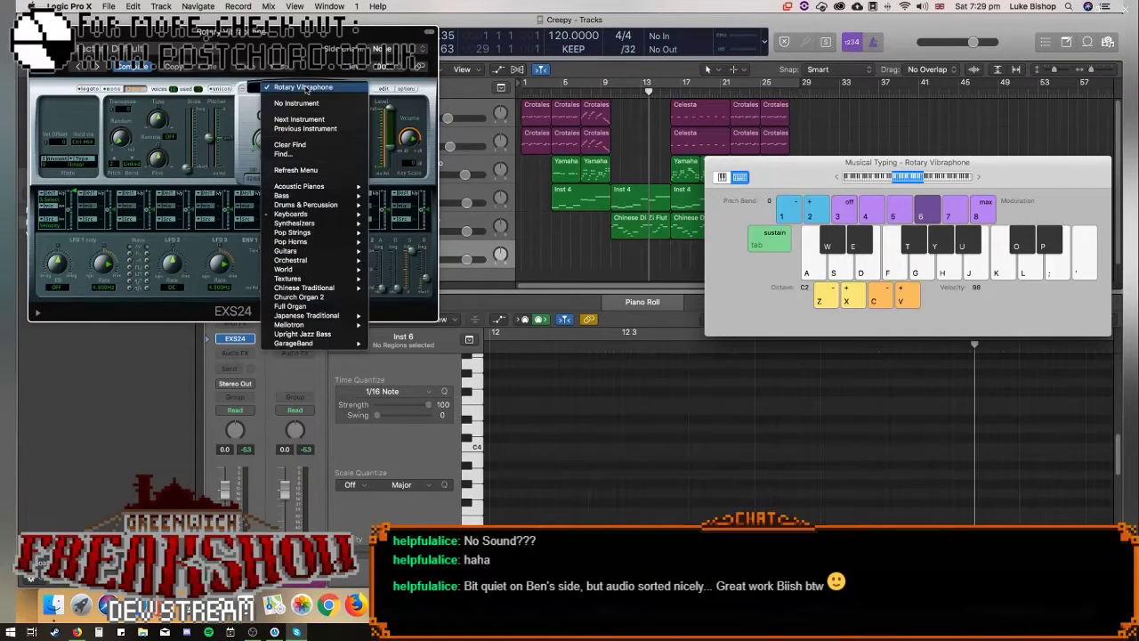
pyautogui.moveTo(329, 215)
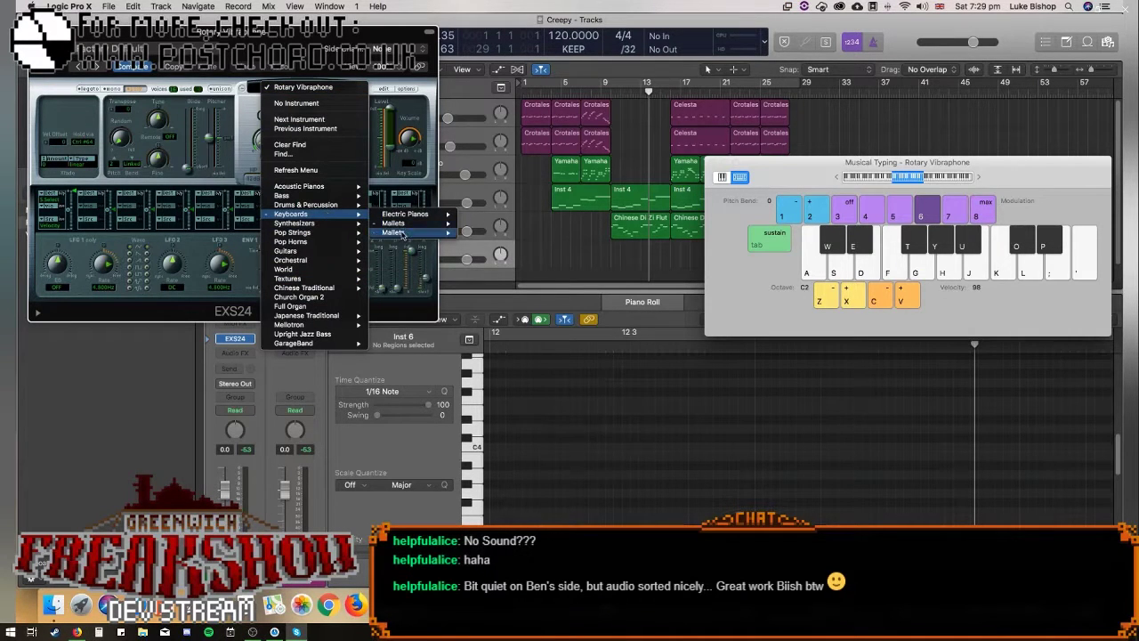
pyautogui.moveTo(401, 234)
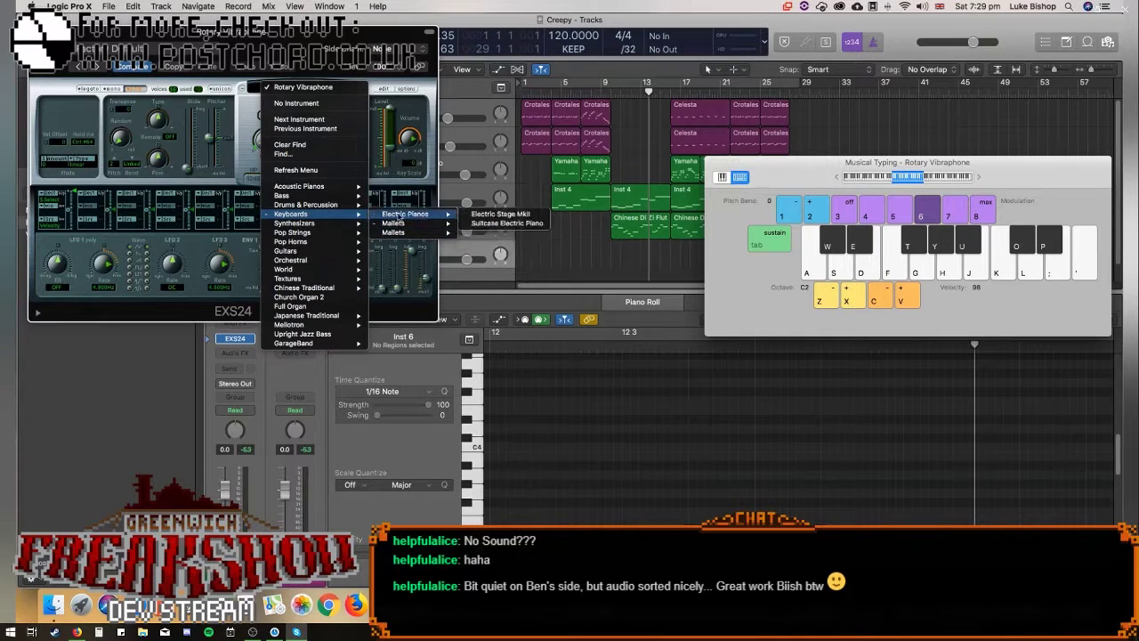
pyautogui.moveTo(338, 234)
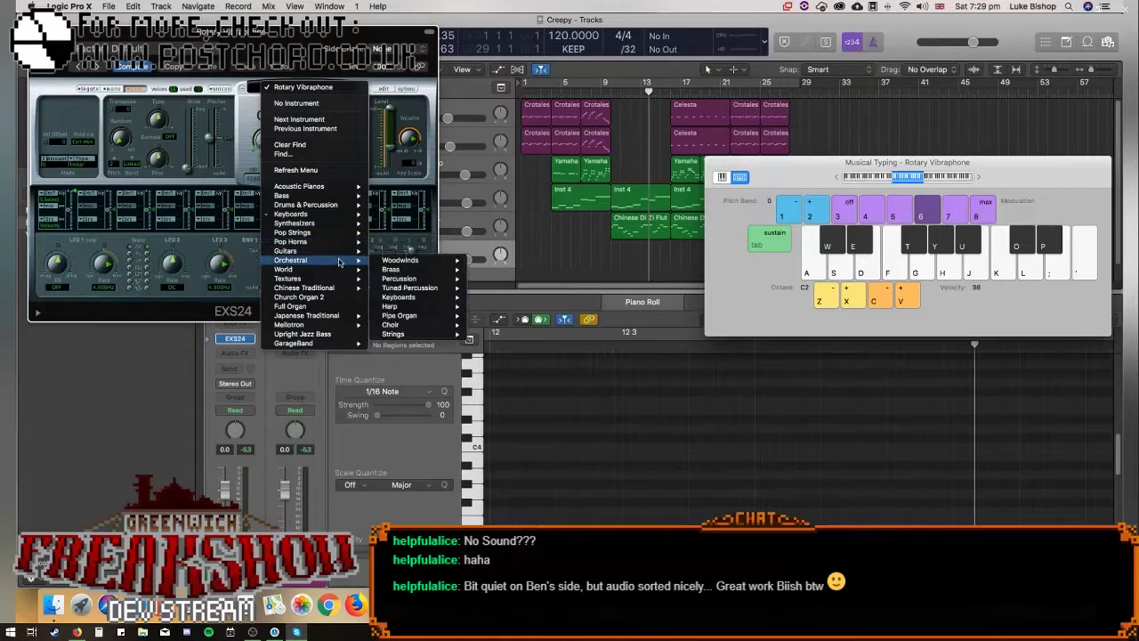
pyautogui.moveTo(411, 298)
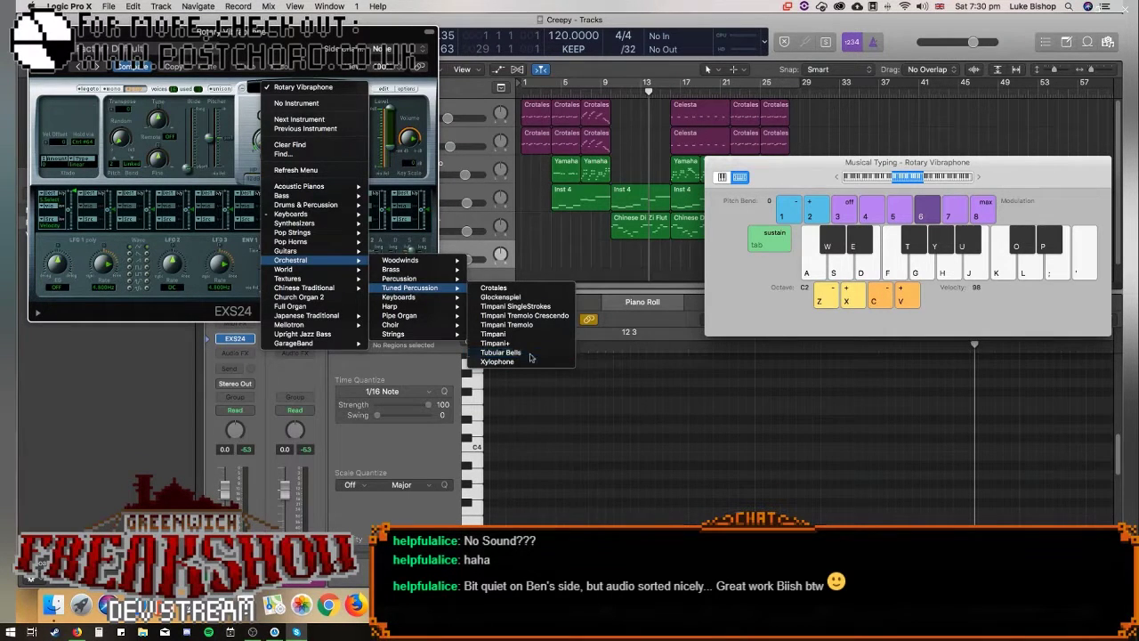
pyautogui.click(503, 352)
# Audition the Tubular Bells in octaves C2, C0 and C1, and close the Musical Typing keyboard.
pyautogui.press('a')
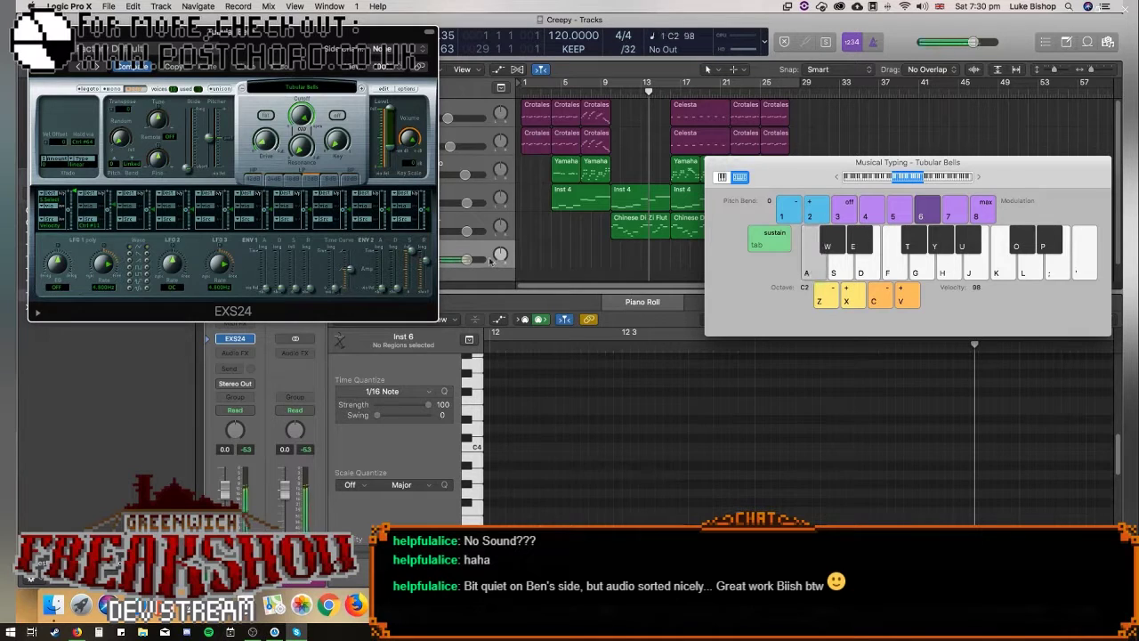
pyautogui.press('z')
pyautogui.press('z')
pyautogui.press('a')
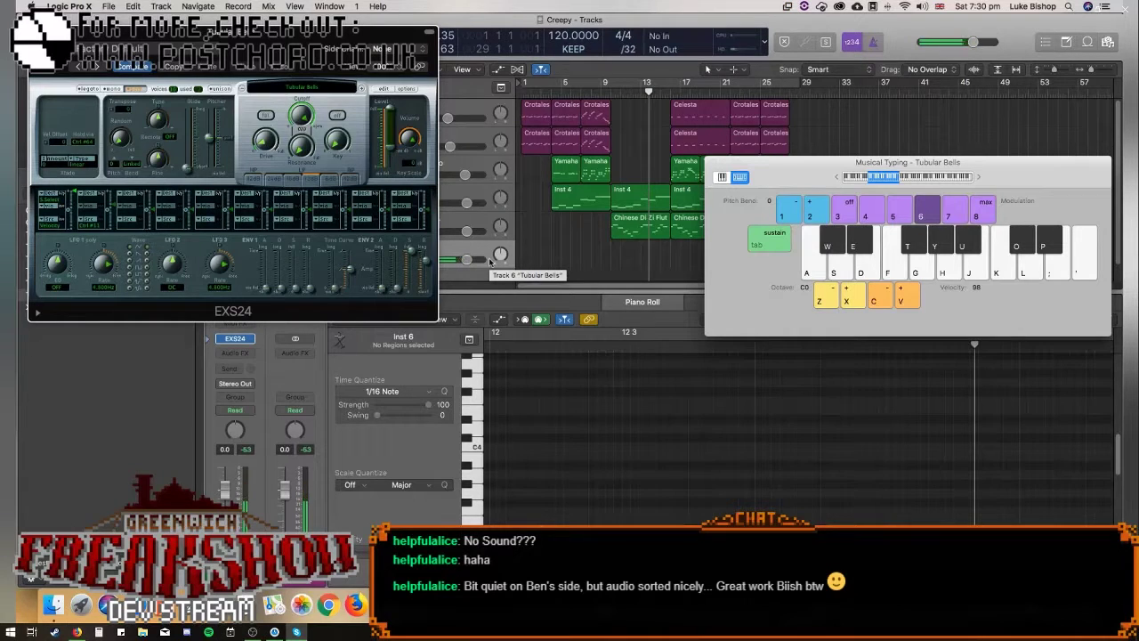
pyautogui.press('x')
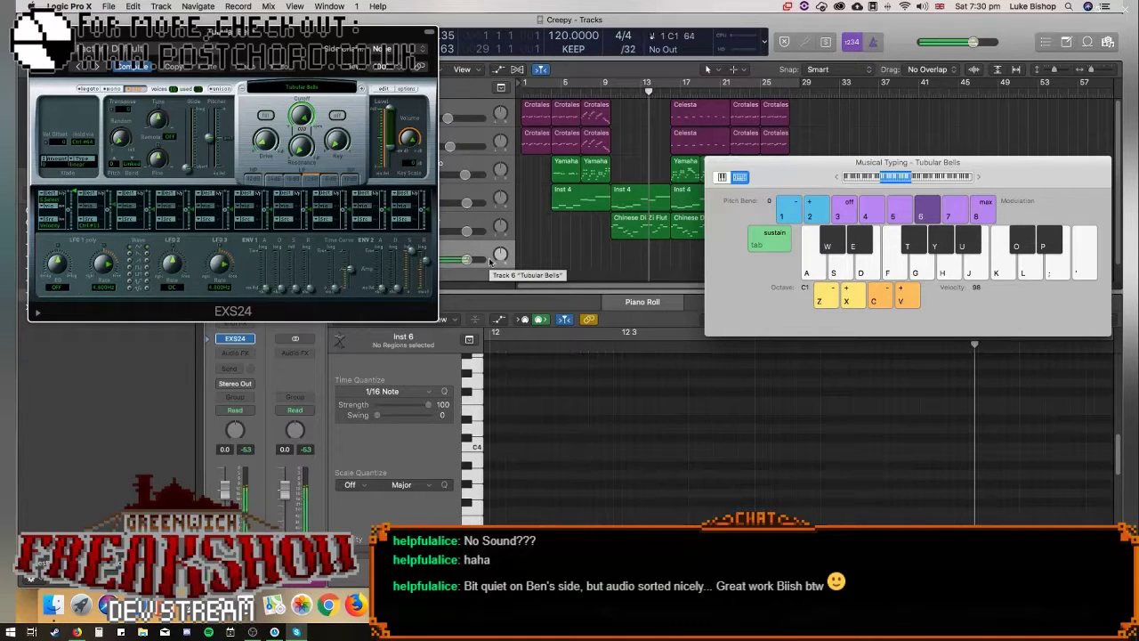
pyautogui.press('t')
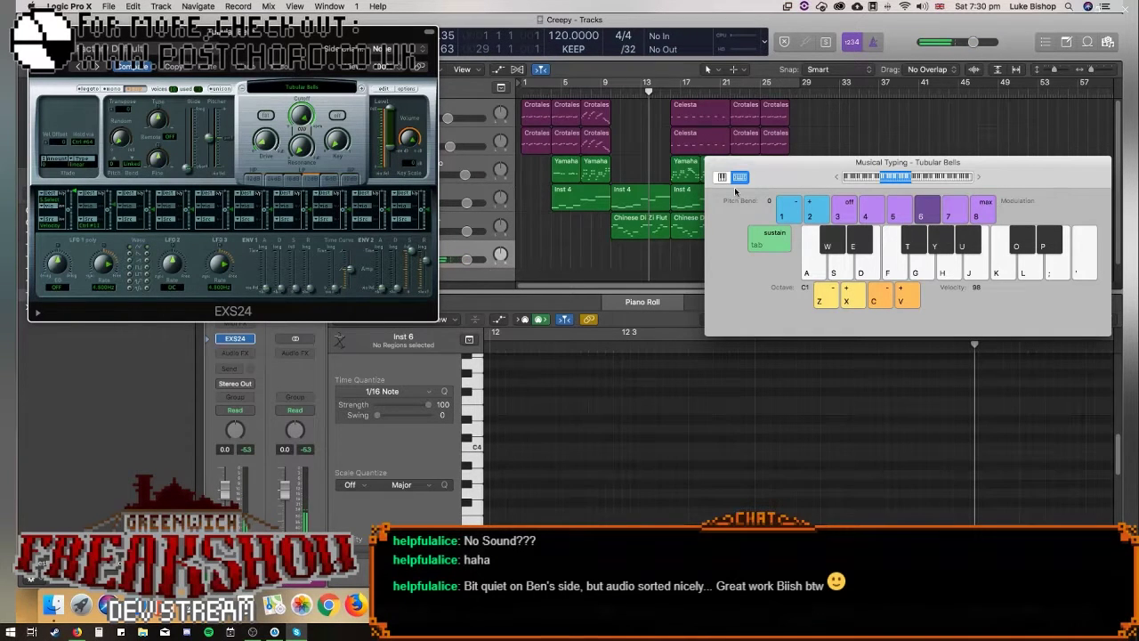
pyautogui.click(712, 164)
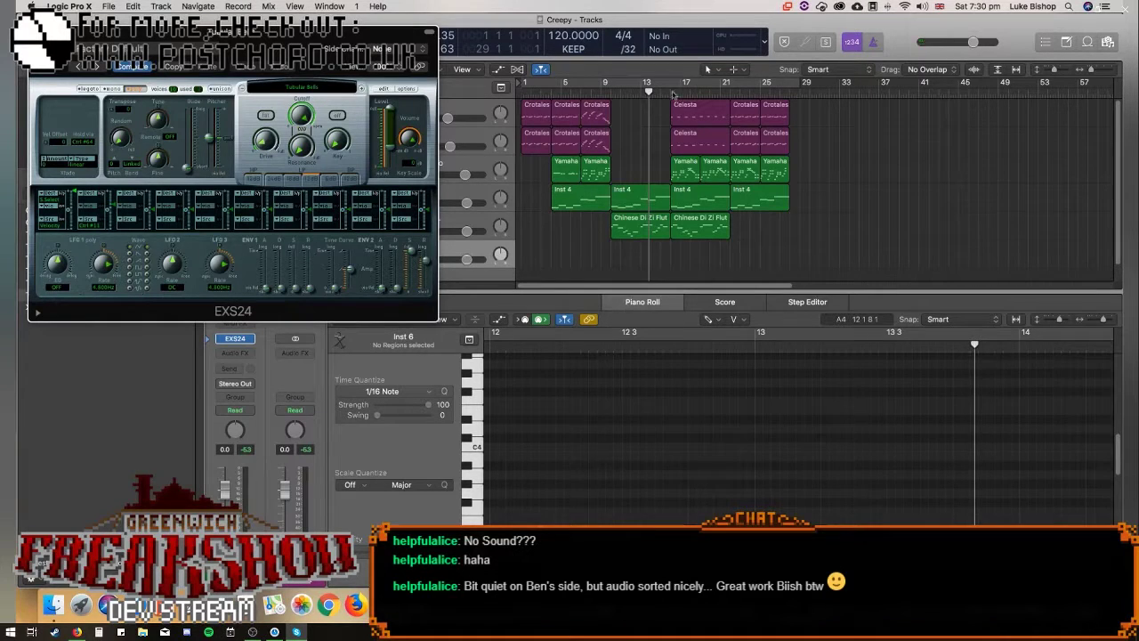
# Play back the arrangement from around bars 4, 16 and 22 to compare its sections.
pyautogui.click(673, 91)
pyautogui.click(730, 93)
pyautogui.click(549, 91)
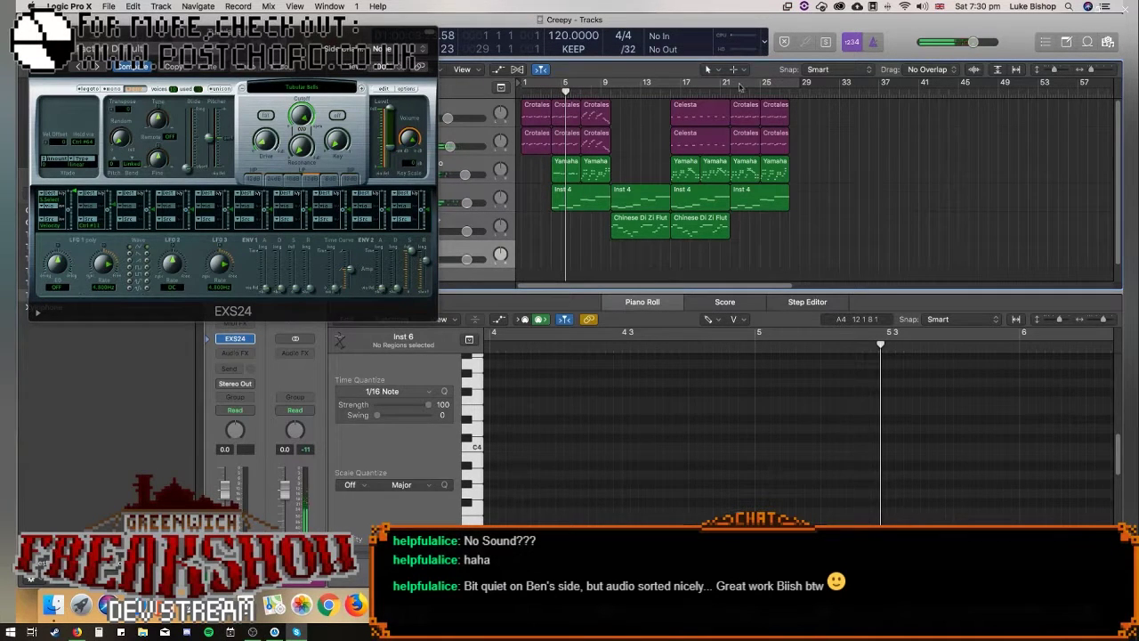
pyautogui.click(672, 92)
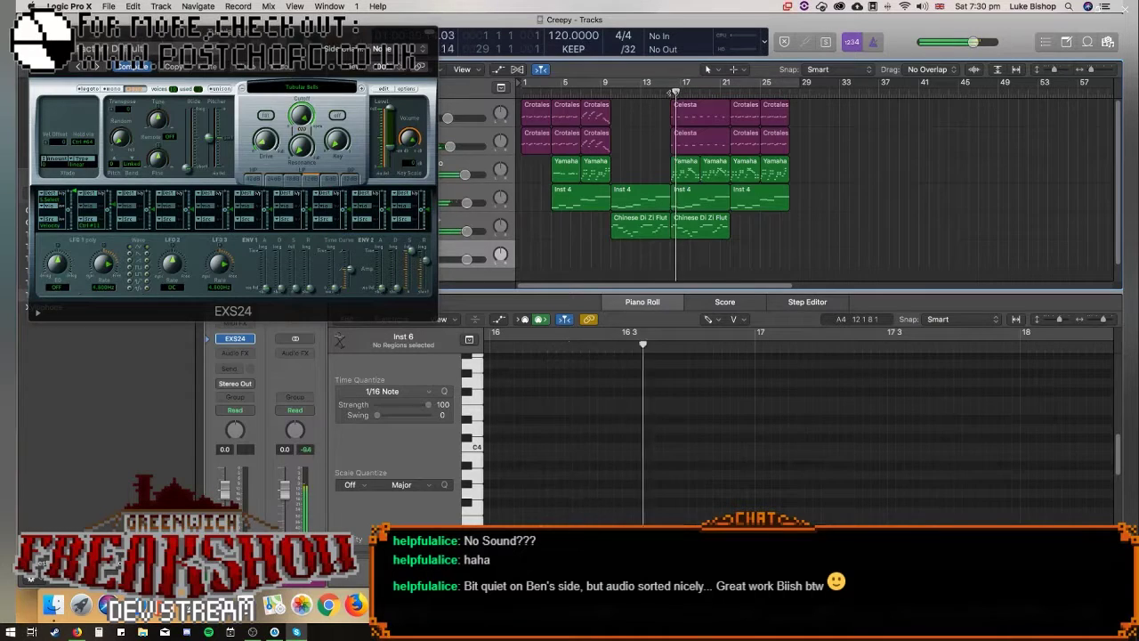
pyautogui.click(730, 92)
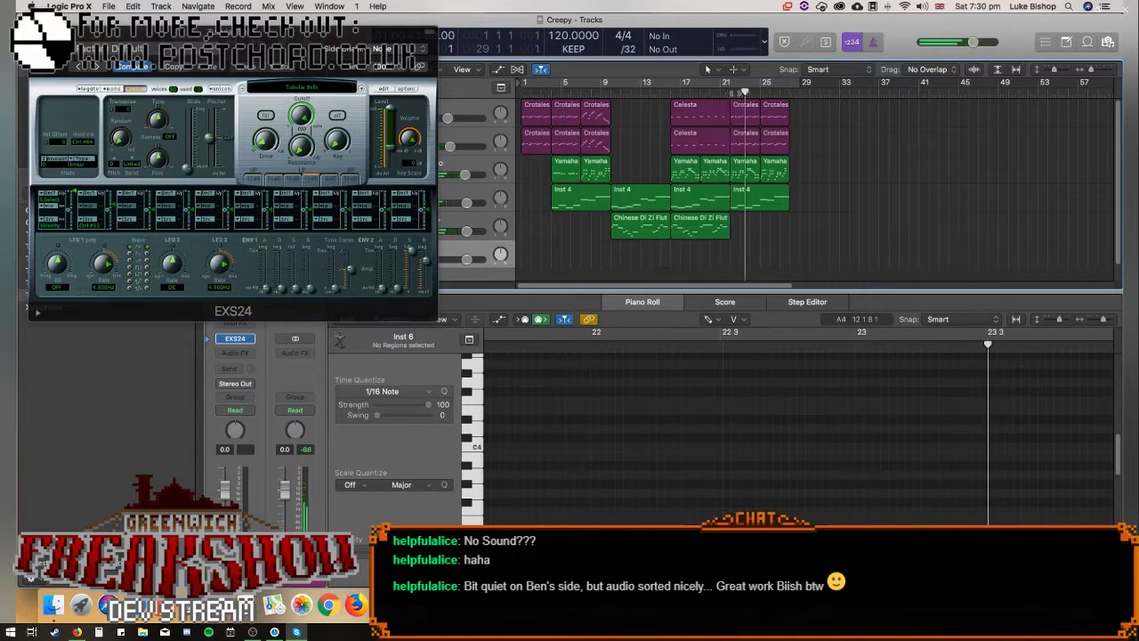
pyautogui.press('space')
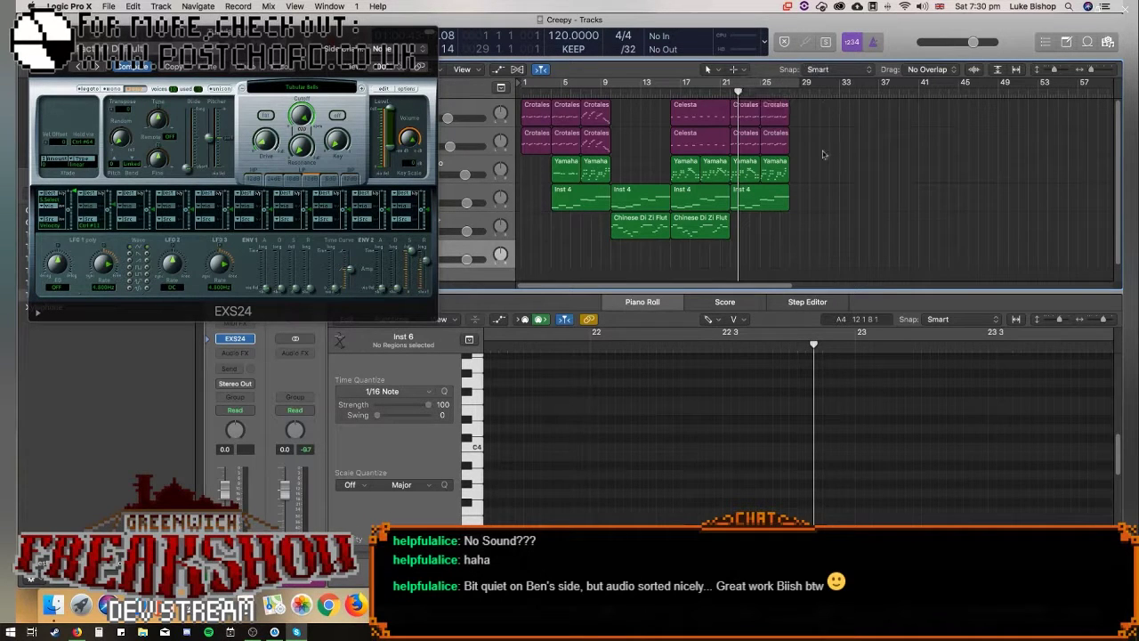
# Copy the two Celesta regions from bar 16 to bar 28 on the Crotales and Celesta tracks and play them back.
pyautogui.moveTo(650, 116); pyautogui.dragTo(686, 135)
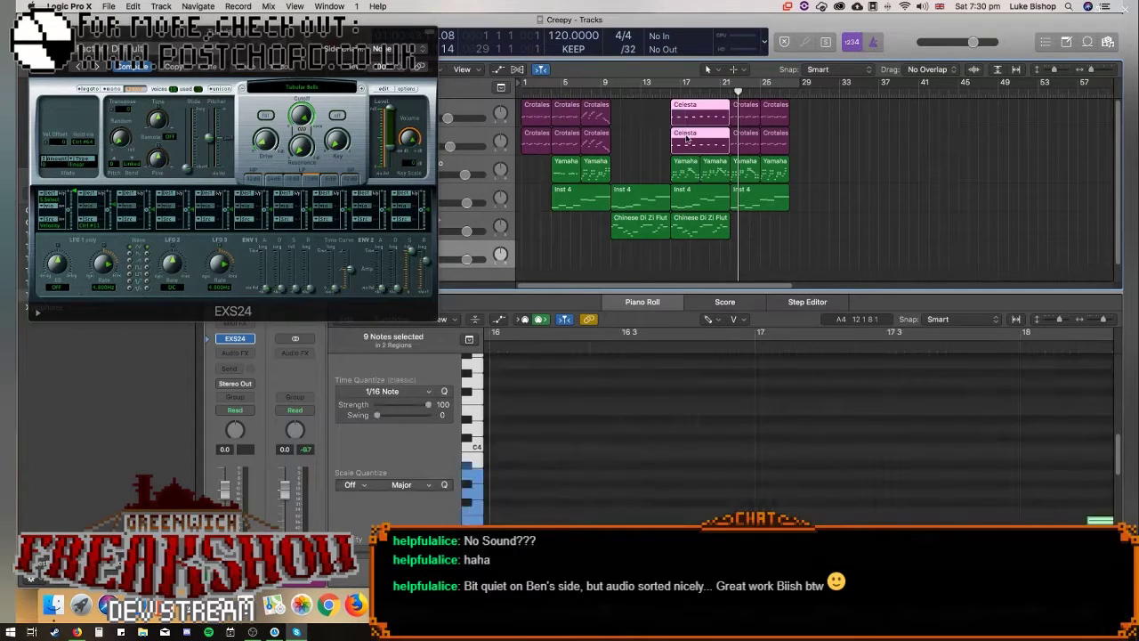
pyautogui.click(790, 114)
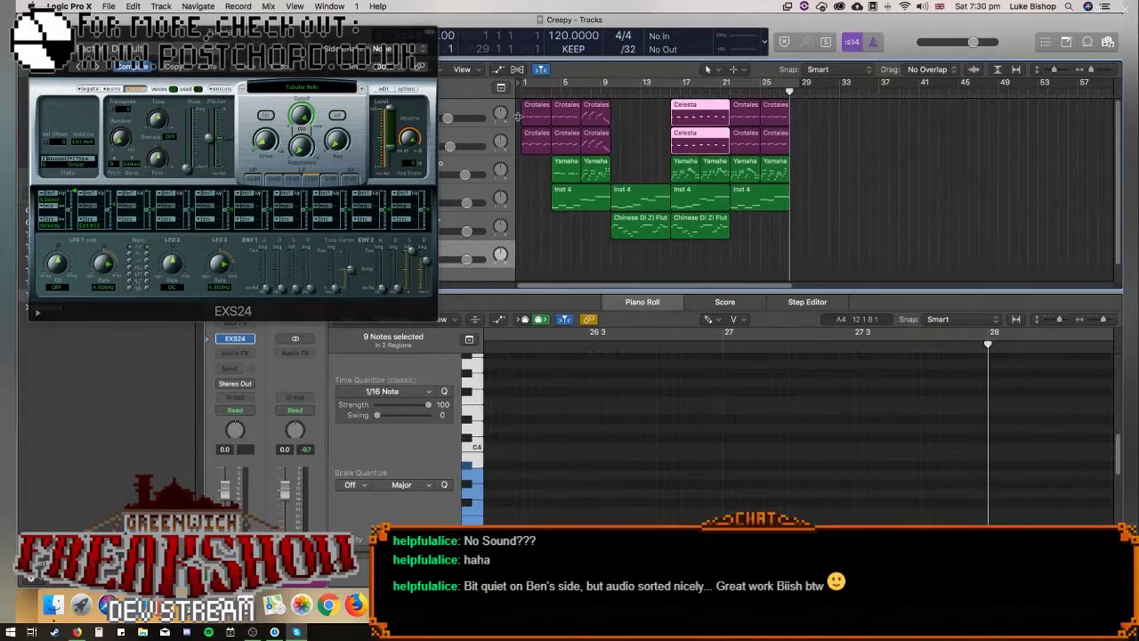
pyautogui.click(517, 116)
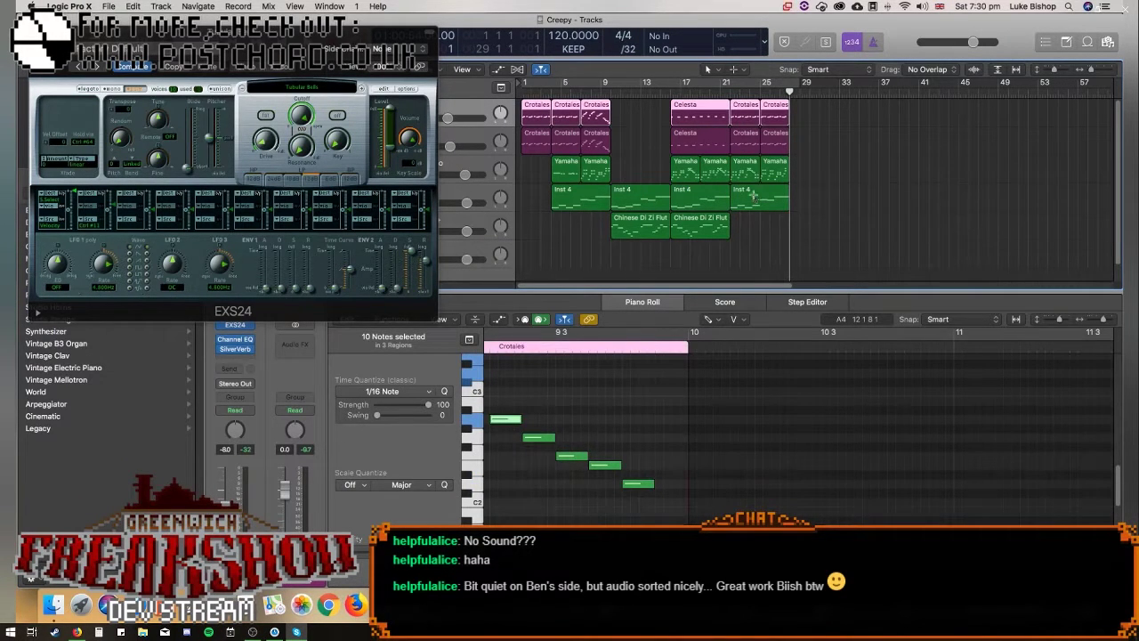
pyautogui.press('super+v')
pyautogui.click(789, 81)
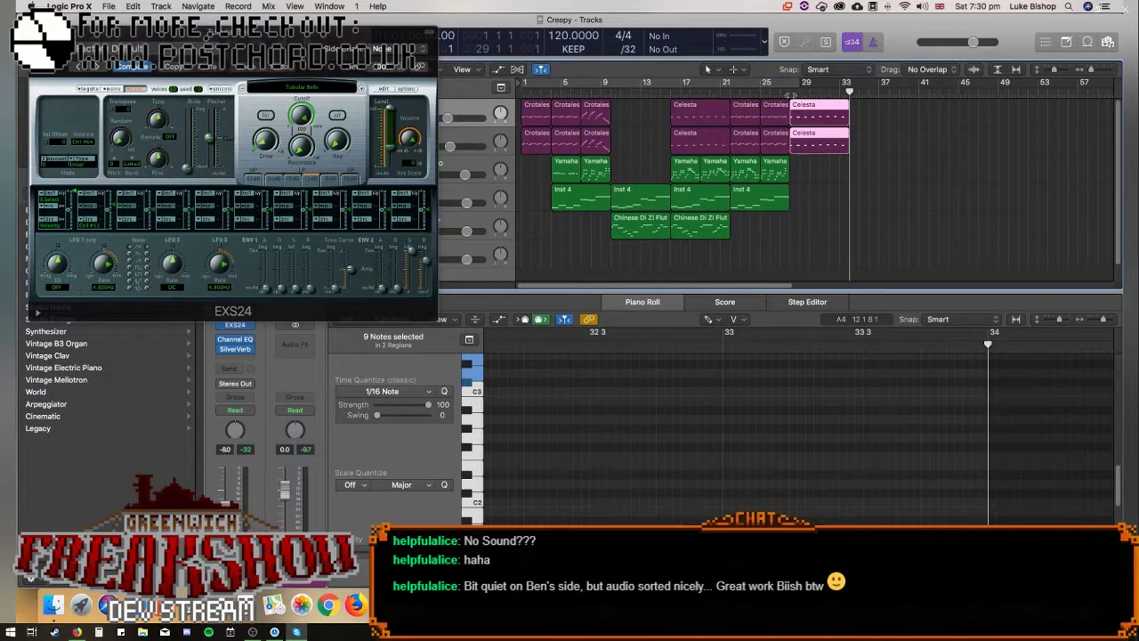
pyautogui.press('space')
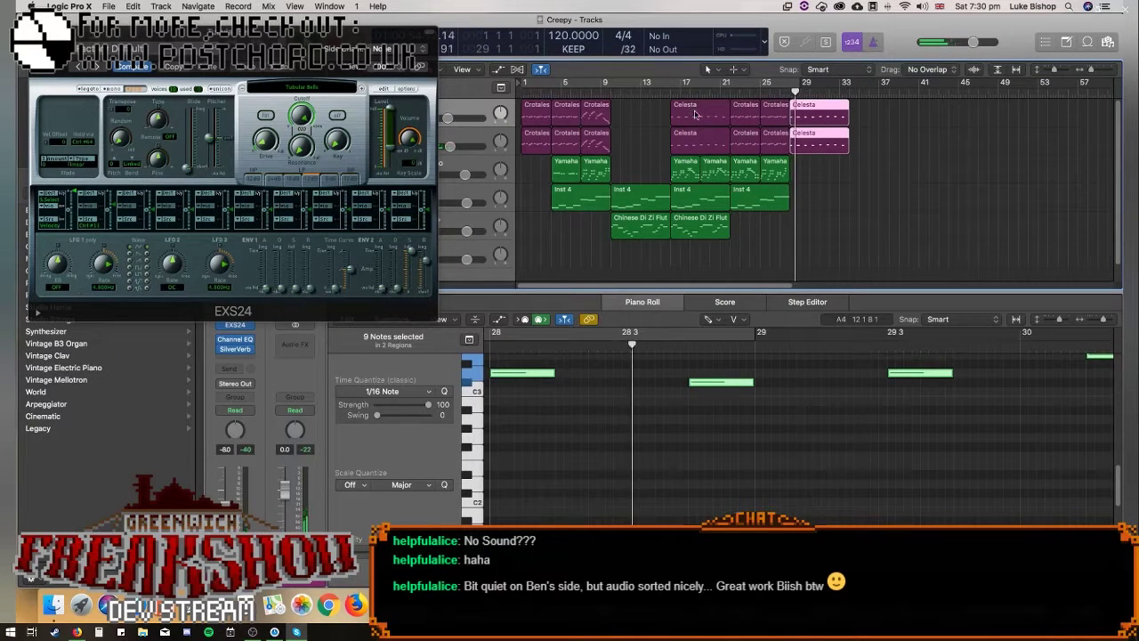
# Create an empty MIDI region at bar 28 on the Tubular Bells track and lengthen it to 6 bars.
pyautogui.click(864, 154)
pyautogui.moveTo(868, 117); pyautogui.dragTo(832, 153)
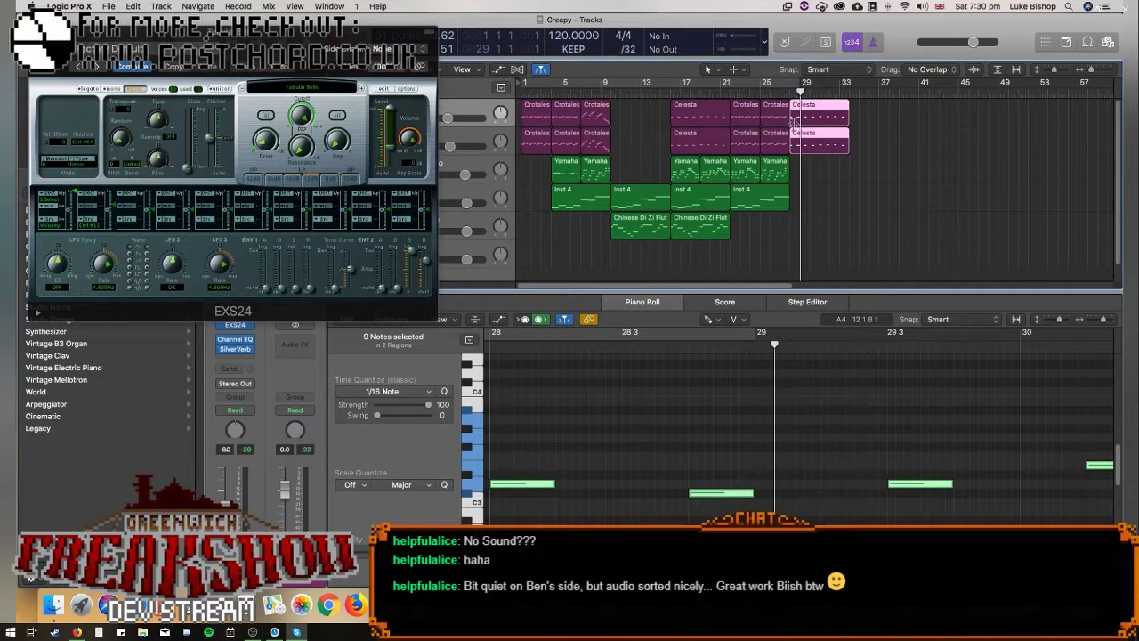
pyautogui.click(792, 235)
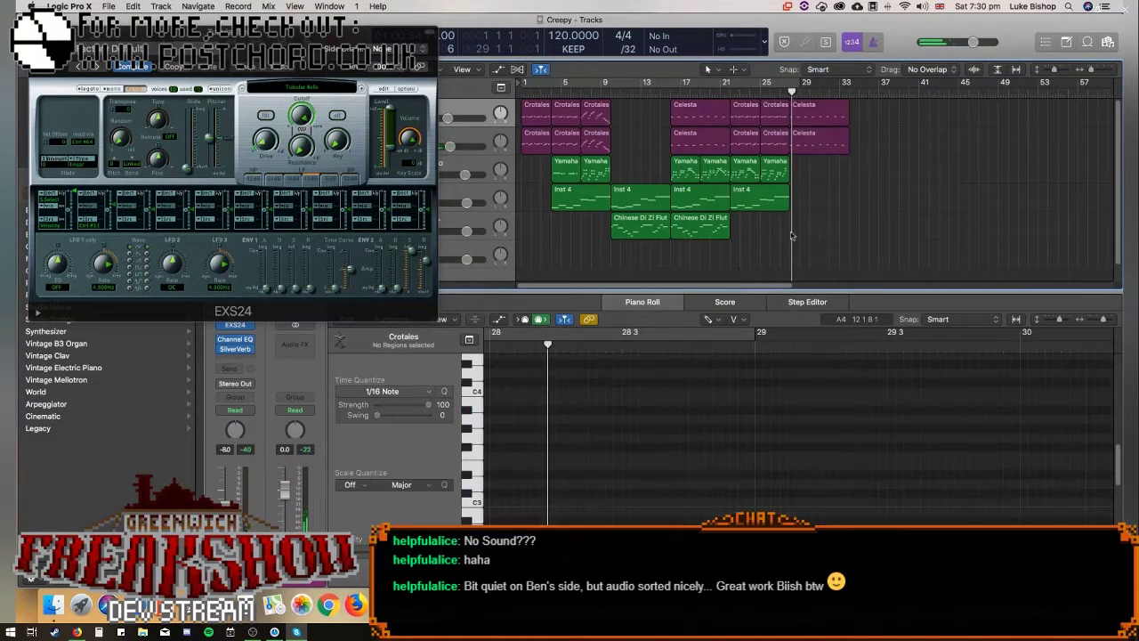
pyautogui.rightClick(799, 253)
pyautogui.click(804, 263)
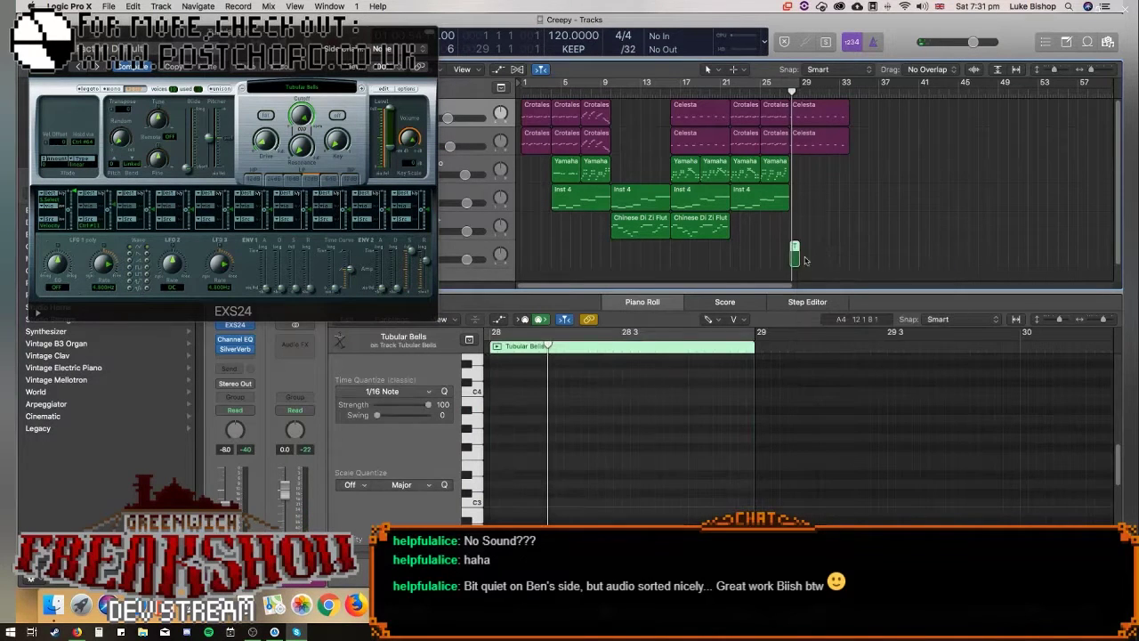
pyautogui.moveTo(803, 261); pyautogui.dragTo(848, 258)
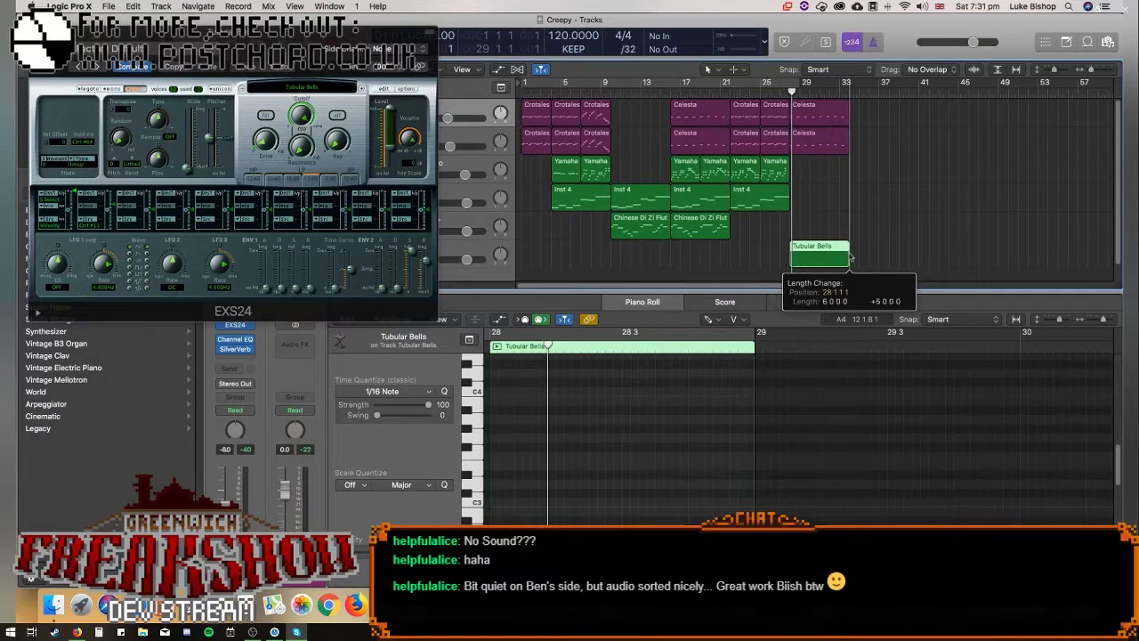
# Add a one-beat D4 note on beat 2 of bar 28 in the Tubular Bells region and play it back.
pyautogui.click(603, 420)
pyautogui.moveTo(603, 420); pyautogui.dragTo(621, 396)
pyautogui.click(789, 93)
pyautogui.press('space')
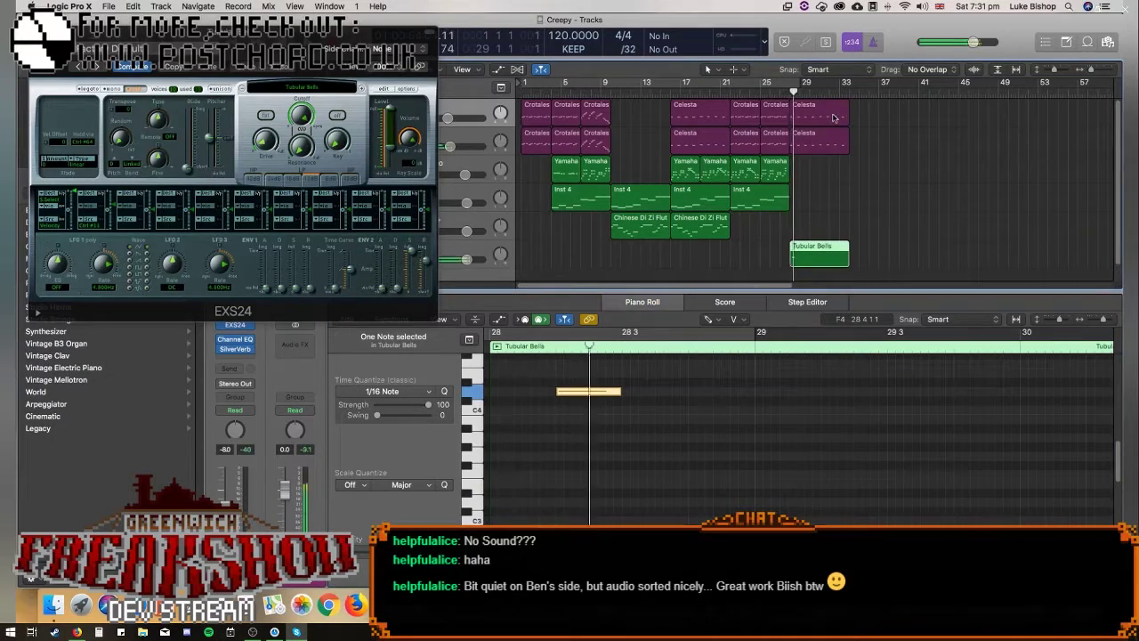
# Transpose the Tubular Bells note down one octave to D3 and listen to it from beat 2 of bar 28.
pyautogui.moveTo(249, 41); pyautogui.dragTo(342, 47)
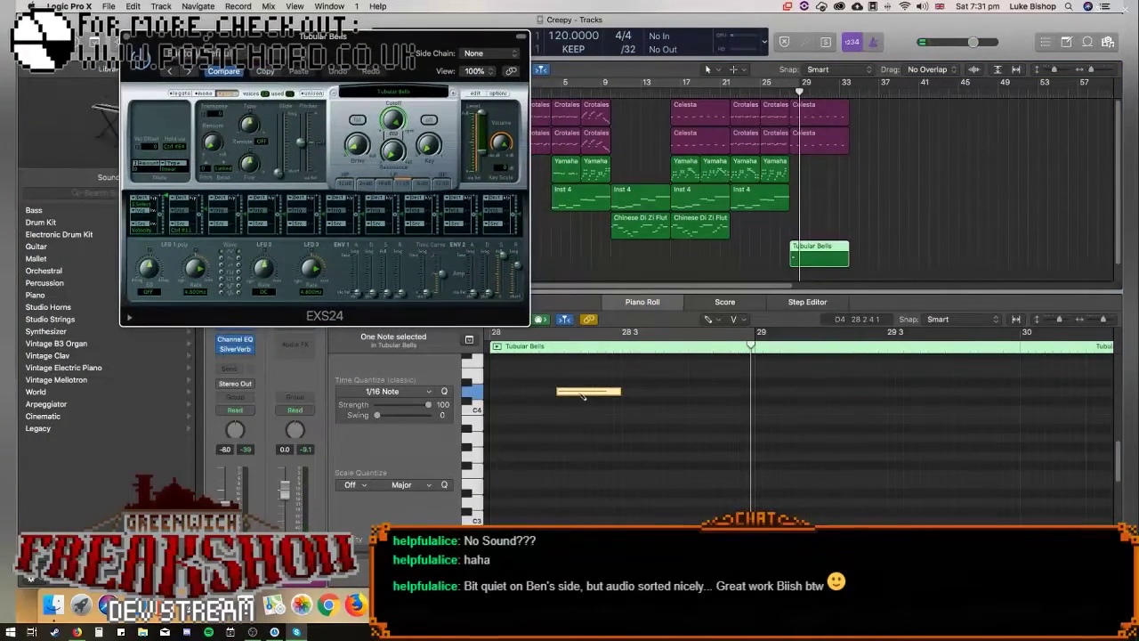
pyautogui.scroll(-2, 584, 405)
pyautogui.click(559, 486)
pyautogui.hotkey('shift', 'alt', 'Down')
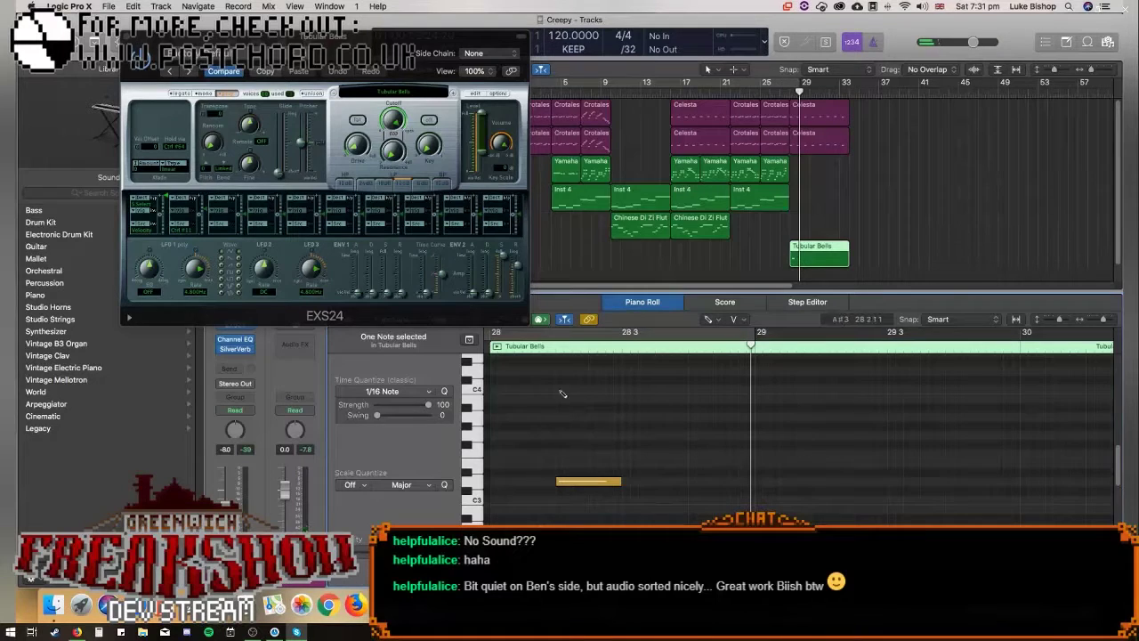
pyautogui.click(556, 347)
pyautogui.click(561, 482)
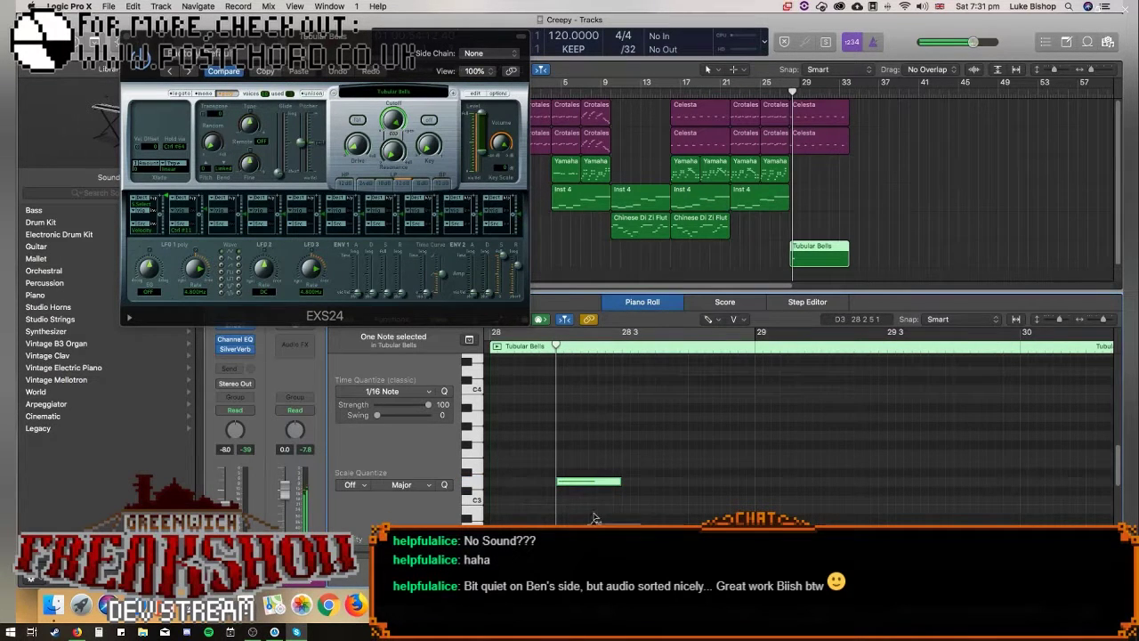
# Close the EXS24 window and insert a ChromaVerb reverb on the Tubular Bells track.
pyautogui.click(107, 6)
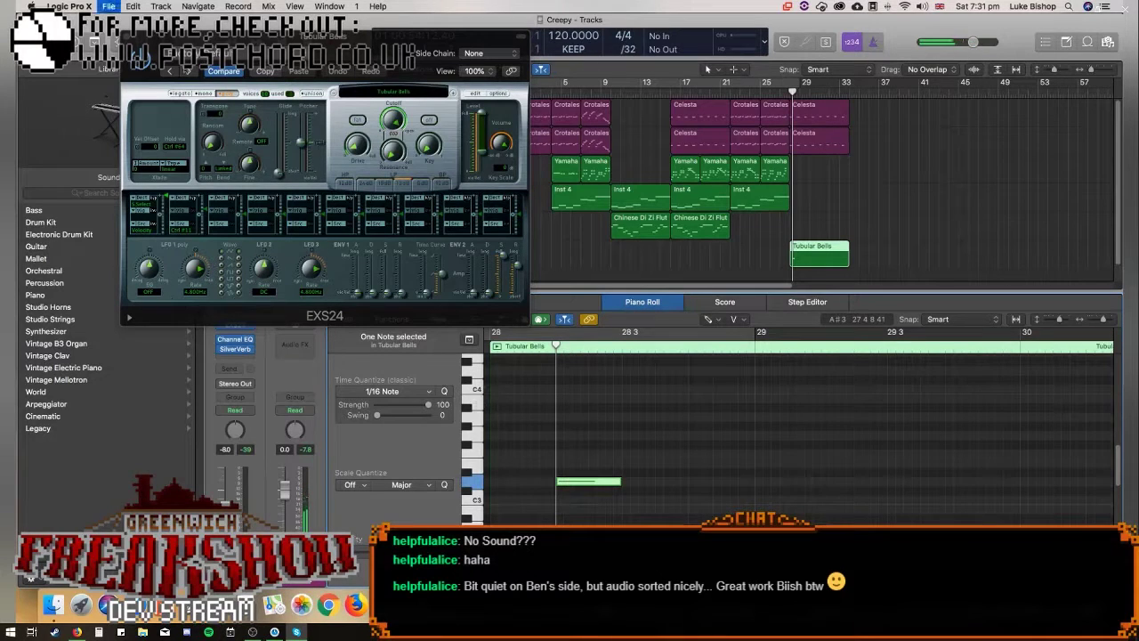
pyautogui.click(127, 38)
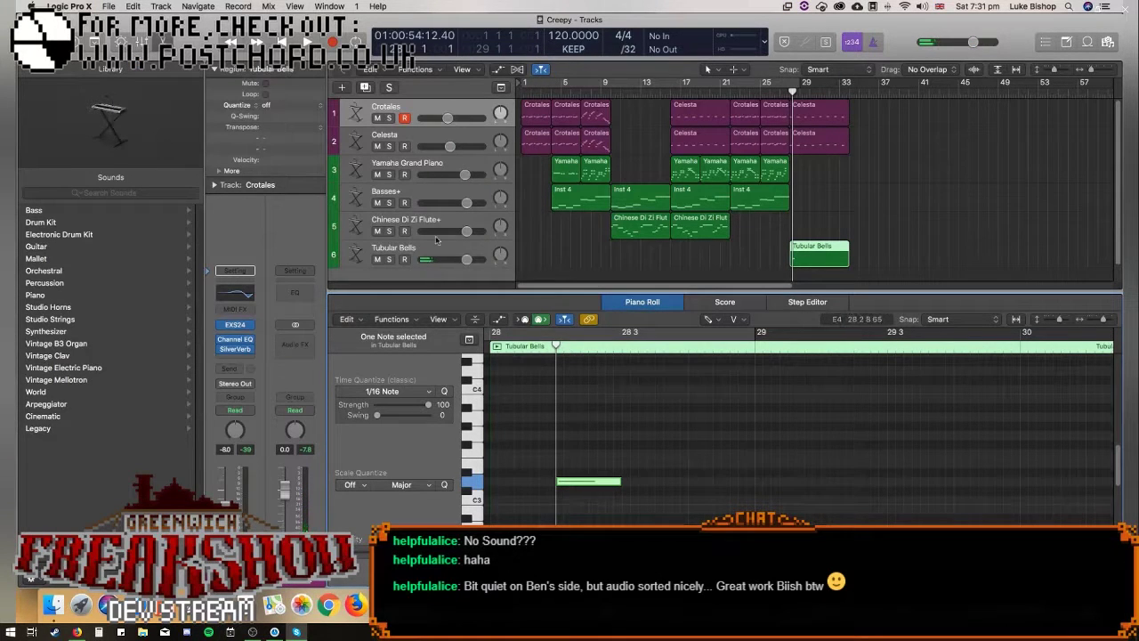
pyautogui.click(417, 249)
pyautogui.click(235, 352)
pyautogui.moveTo(263, 381)
pyautogui.click(343, 376)
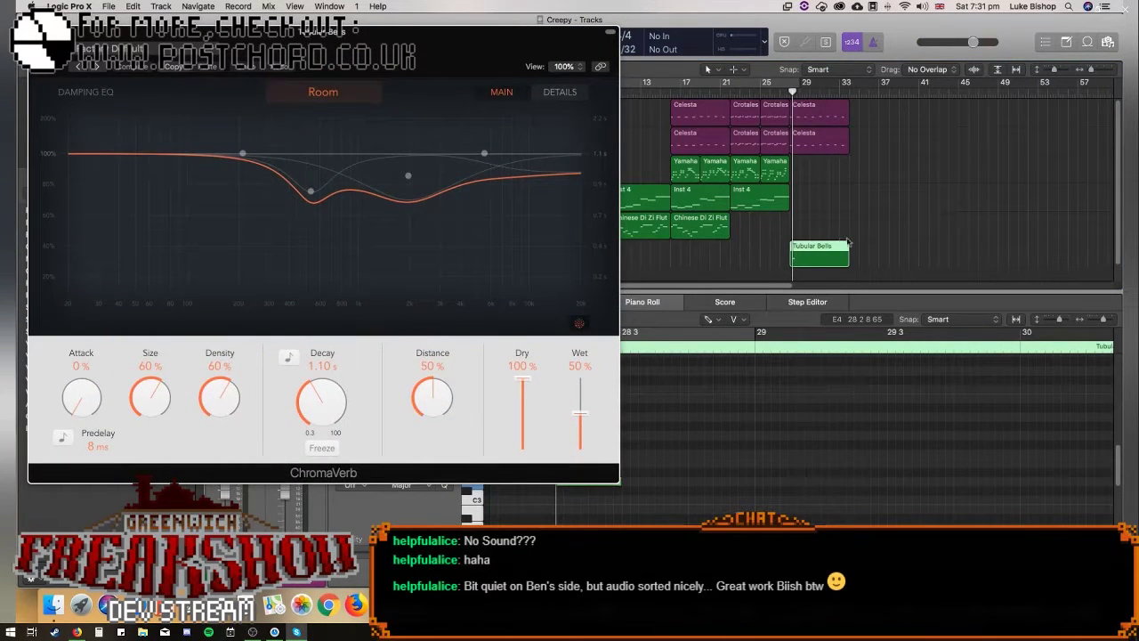
# Show the Musical Typing keyboard, raise the ChromaVerb decay to 18 s and audition the Tubular Bells with a low C.
pyautogui.click(329, 6)
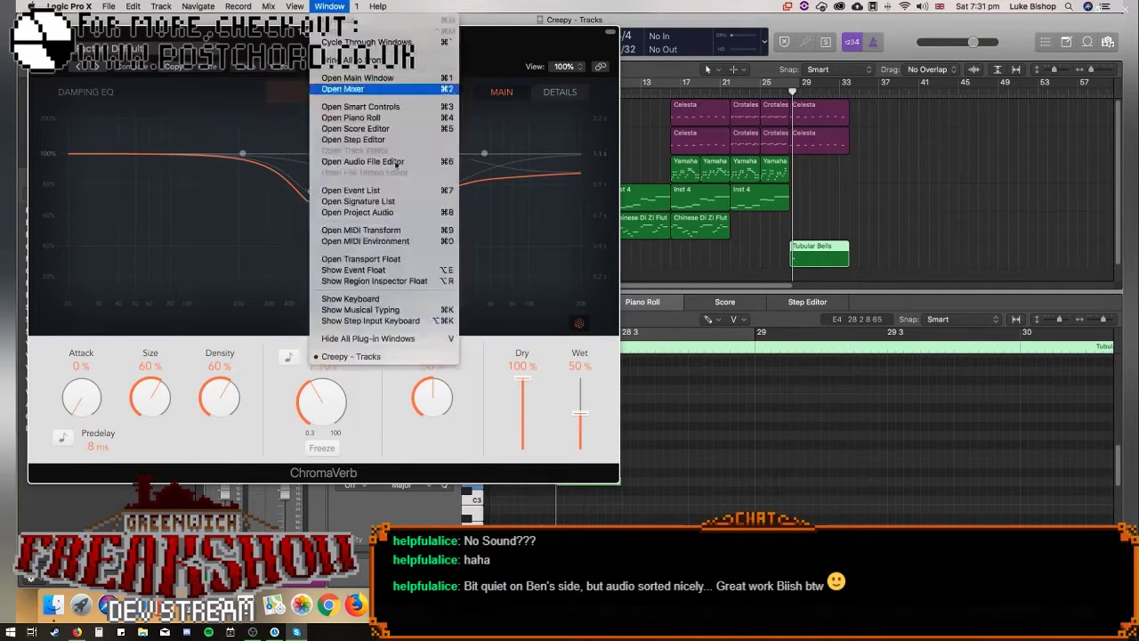
pyautogui.click(388, 310)
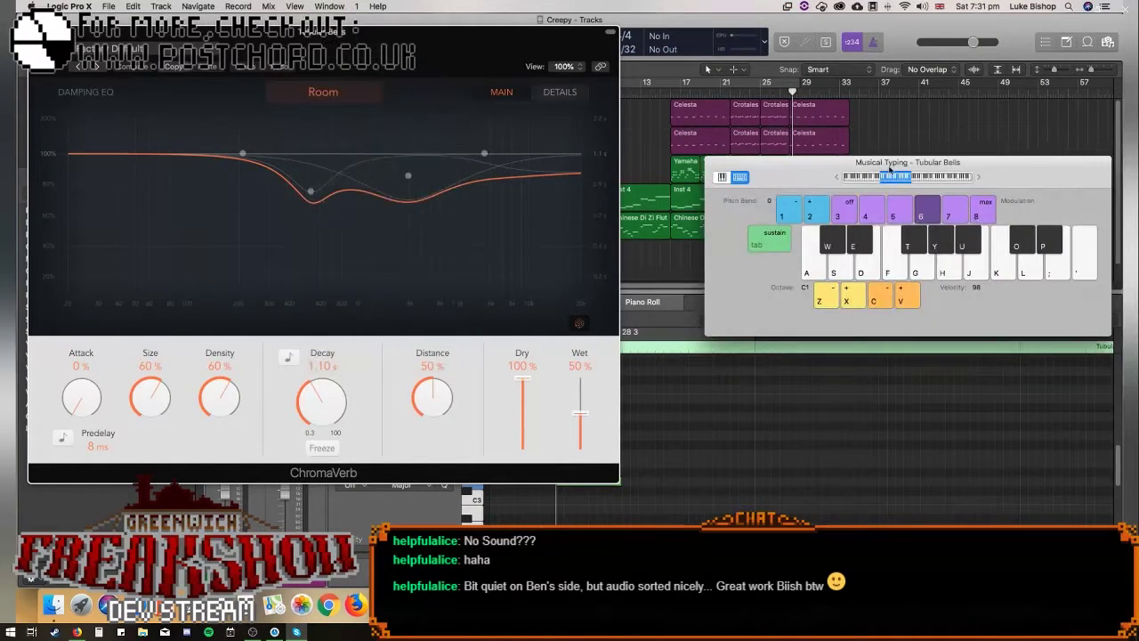
pyautogui.moveTo(309, 412); pyautogui.dragTo(303, 333)
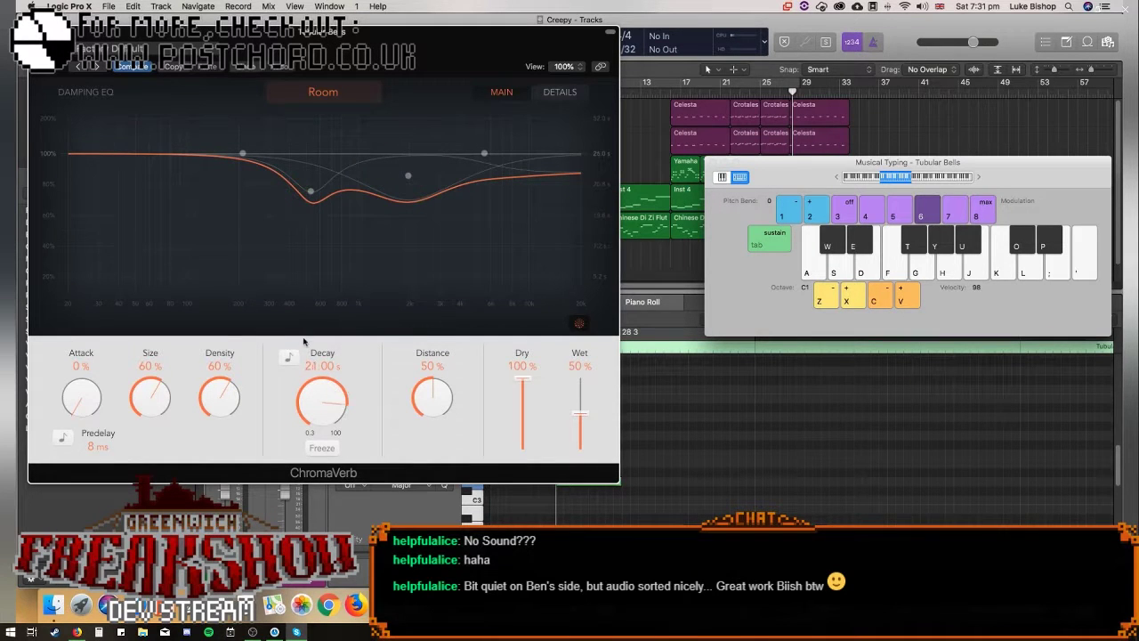
pyautogui.press('a')
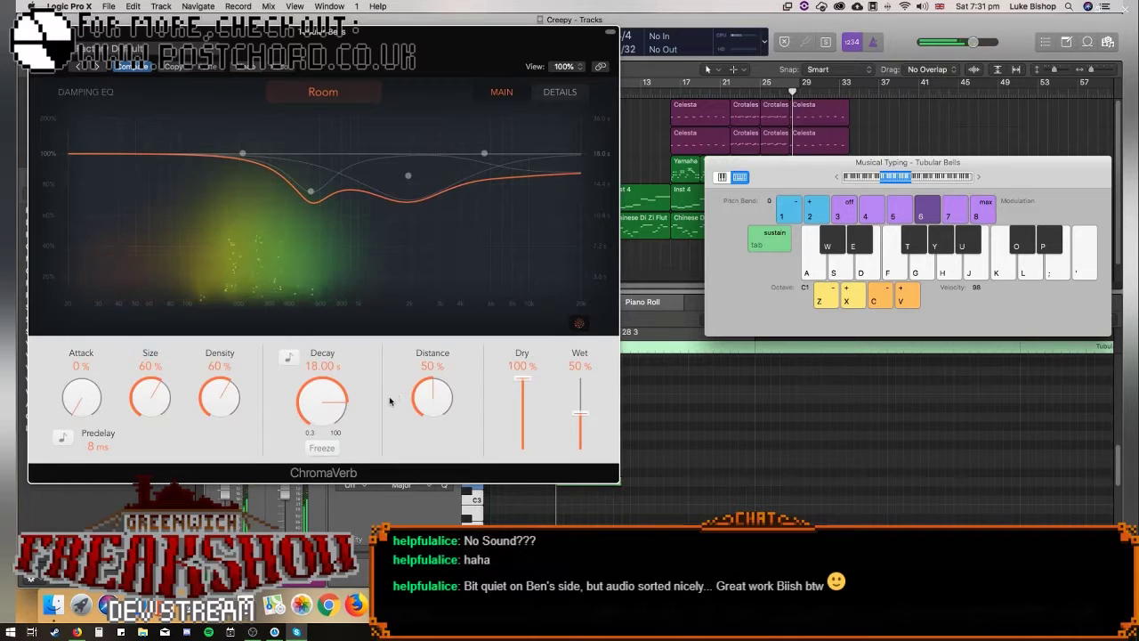
# Set ChromaVerb to 0% dry and 100% wet, and reshape its damping EQ with a 3850 Hz high cut and a 1.40x boost at 220 Hz.
pyautogui.moveTo(579, 413); pyautogui.dragTo(524, 449)
pyautogui.moveTo(484, 153); pyautogui.dragTo(459, 307)
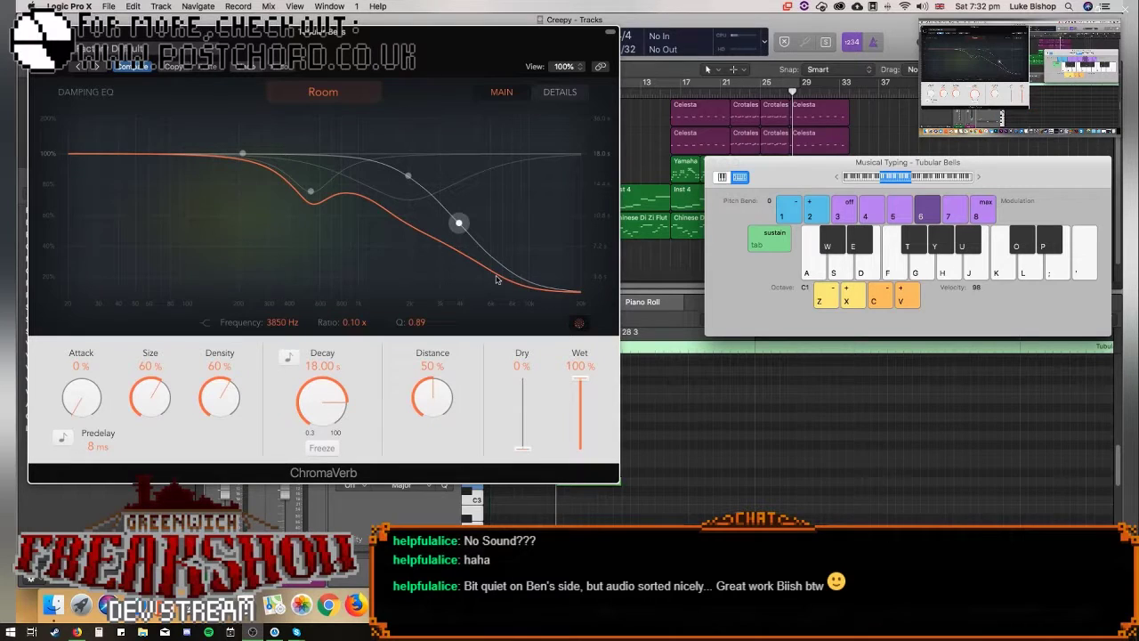
pyautogui.moveTo(310, 191); pyautogui.dragTo(199, 153)
pyautogui.moveTo(271, 151); pyautogui.dragTo(247, 142)
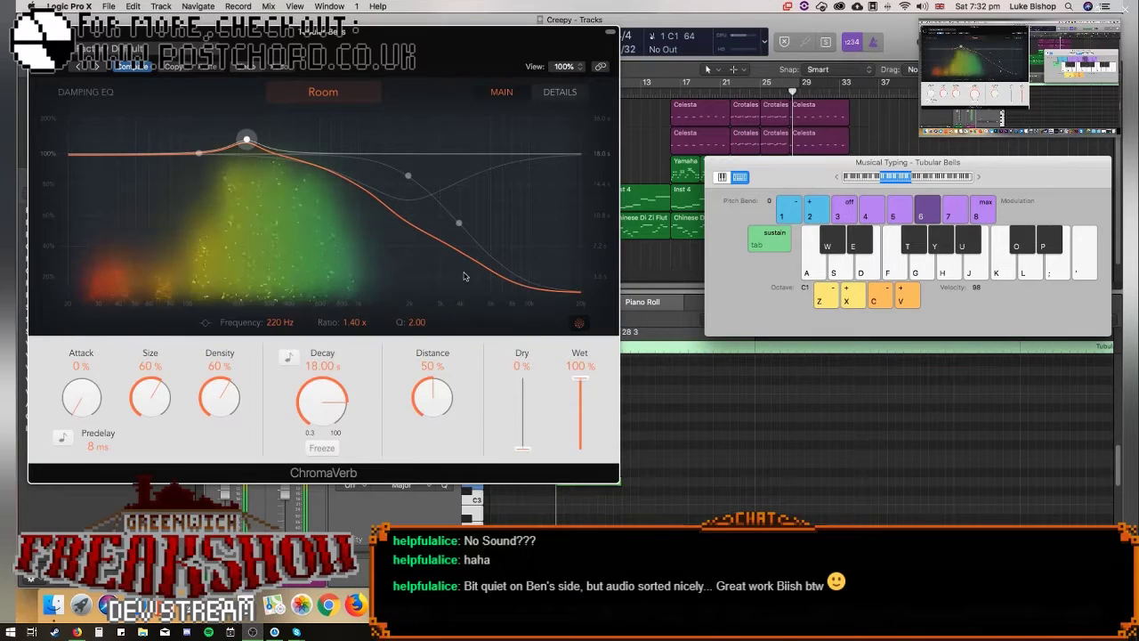
# Set ChromaVerb's predelay to 0 ms and decay to 8 s, test Freeze on and off, and close the plug-in window.
pyautogui.doubleClick(90, 448)
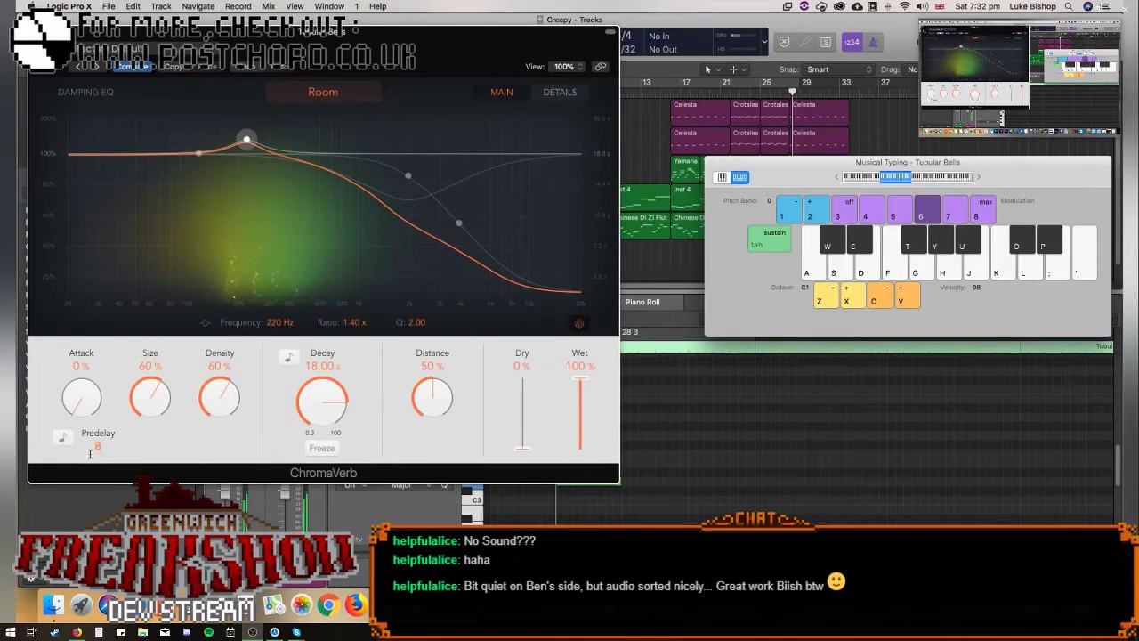
pyautogui.write('0 ms')
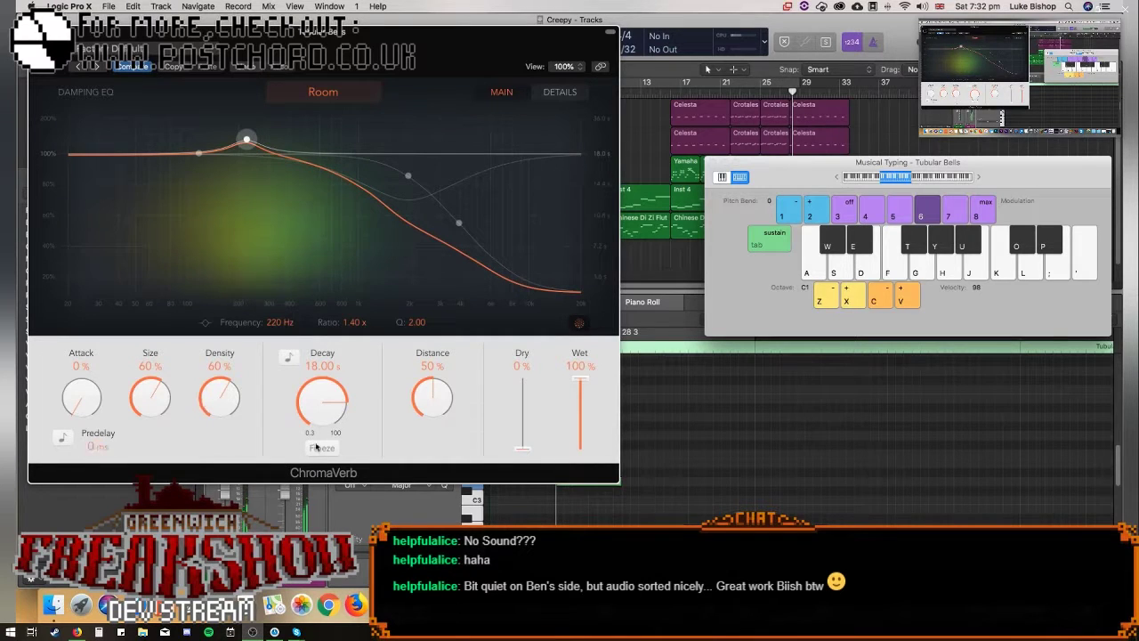
pyautogui.moveTo(309, 408); pyautogui.dragTo(311, 425)
pyautogui.click(328, 448)
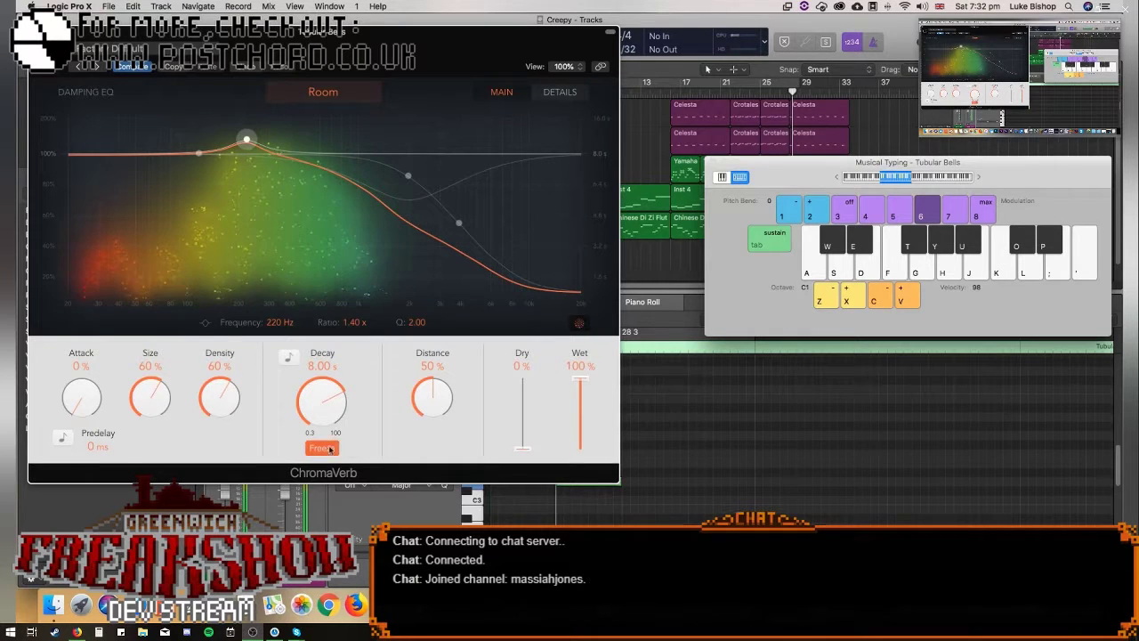
pyautogui.click(327, 449)
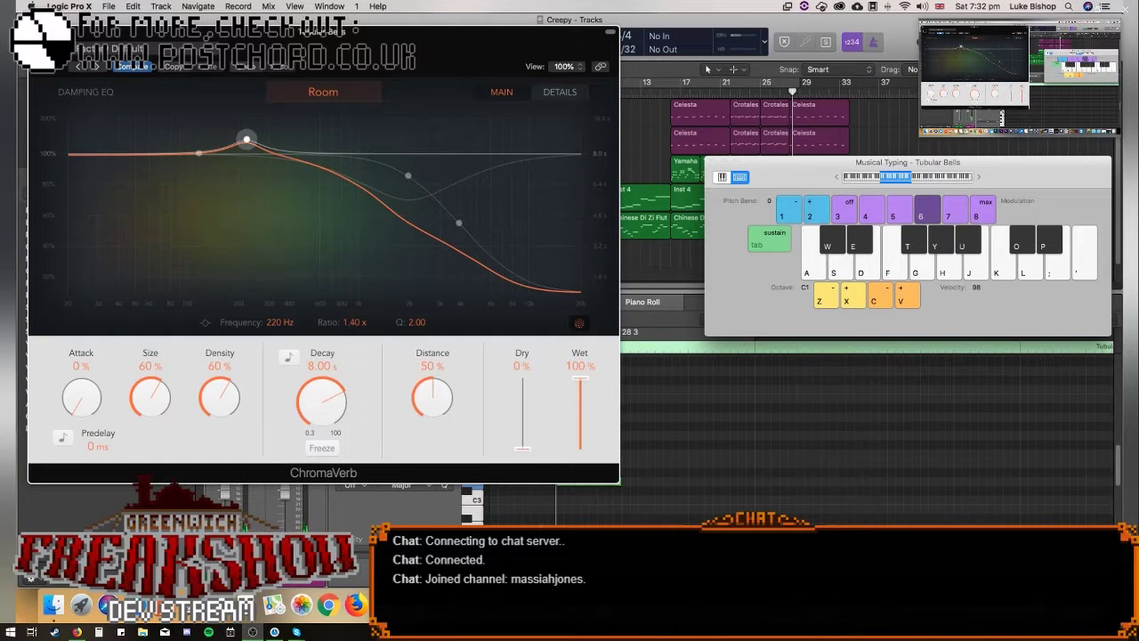
pyautogui.press('super+w')
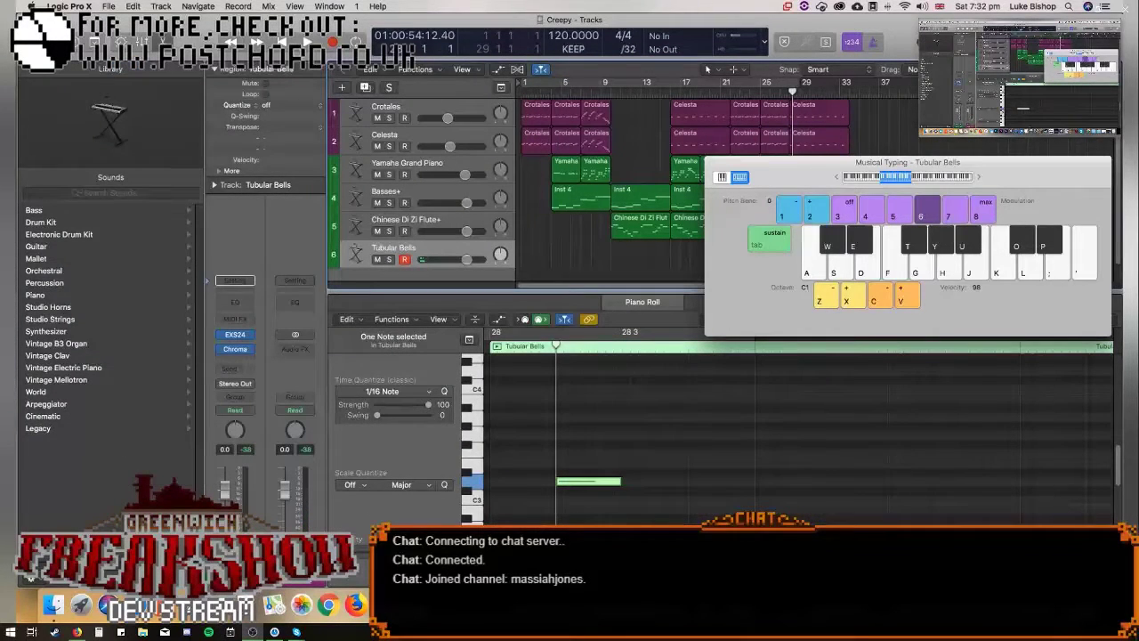
# Close the Musical Typing keyboard, play from bar 28 and add a one-beat E3 note on beat 4 of bar 28 in Tubular Bells.
pyautogui.press('space')
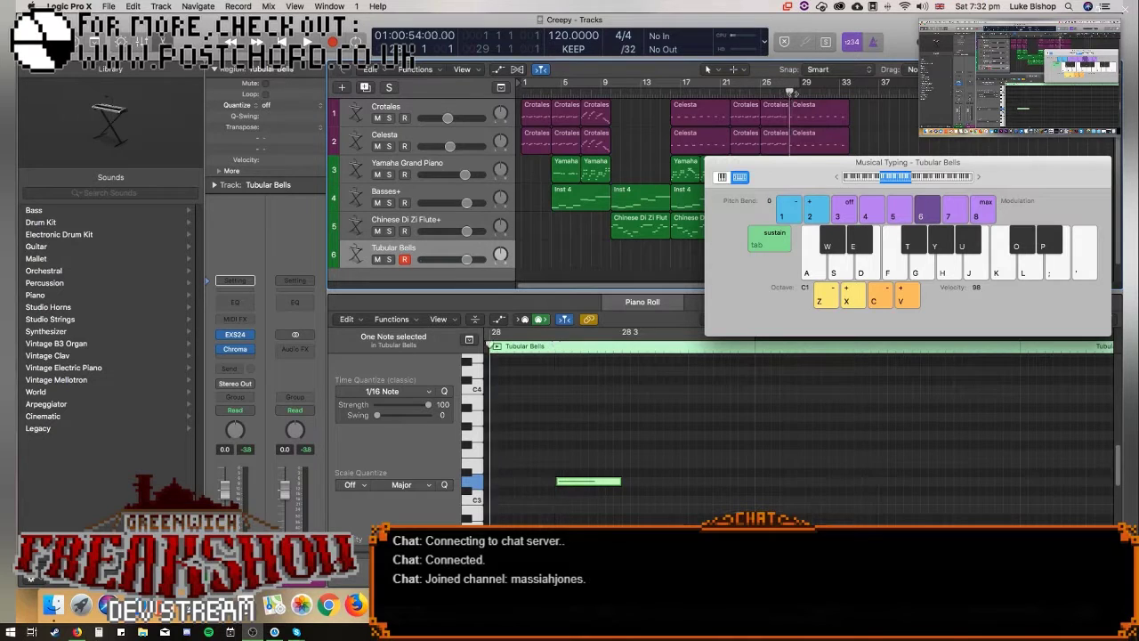
pyautogui.click(719, 162)
pyautogui.press('space')
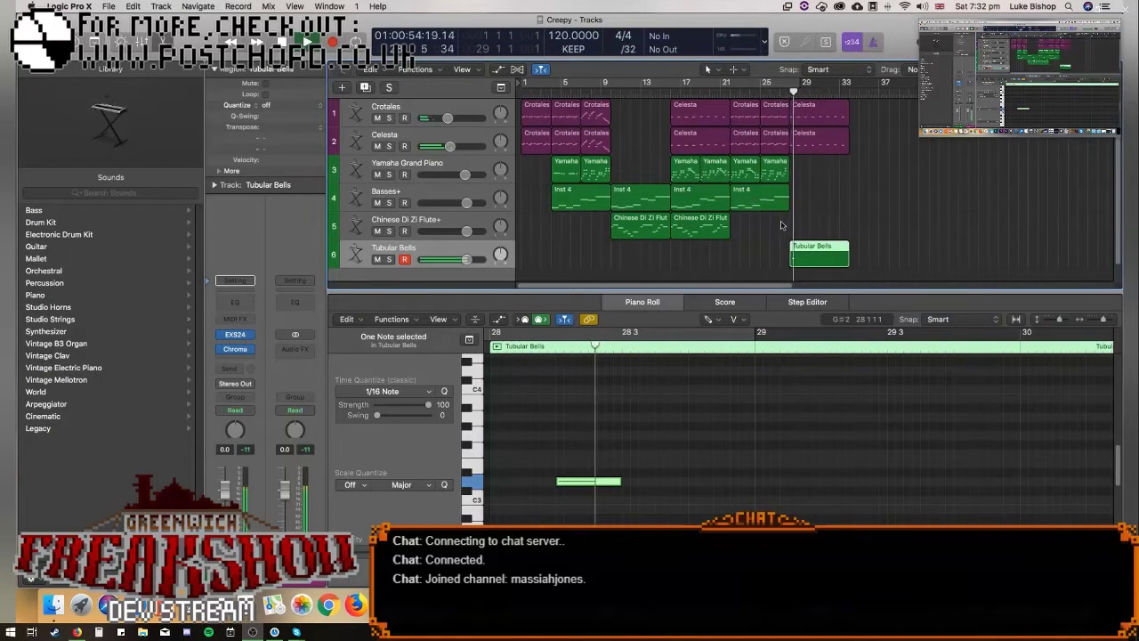
pyautogui.click(692, 456)
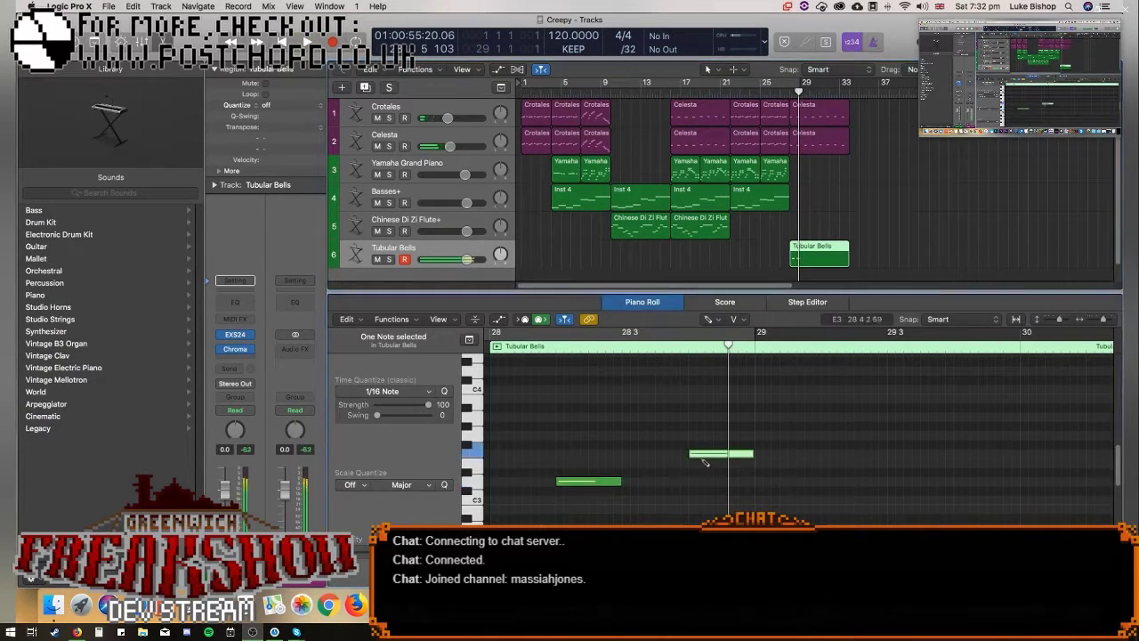
pyautogui.moveTo(700, 458); pyautogui.dragTo(703, 468)
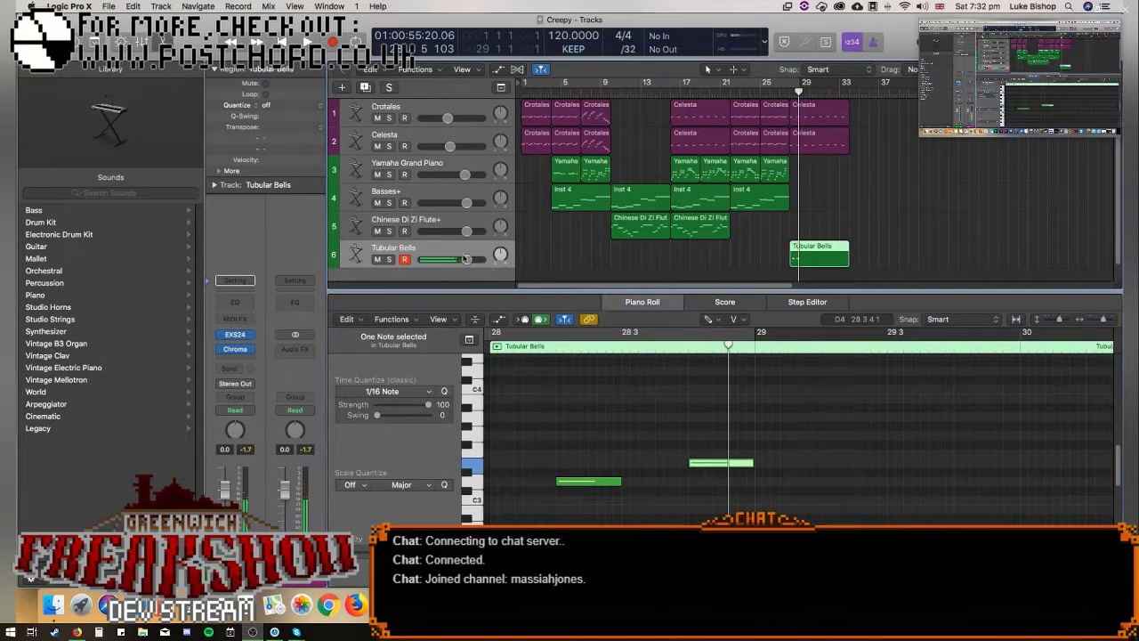
# Lower the Tubular Bells track volume to -8.8 dB and listen to the two bell notes from bar 28.
pyautogui.moveTo(461, 259); pyautogui.dragTo(451, 259)
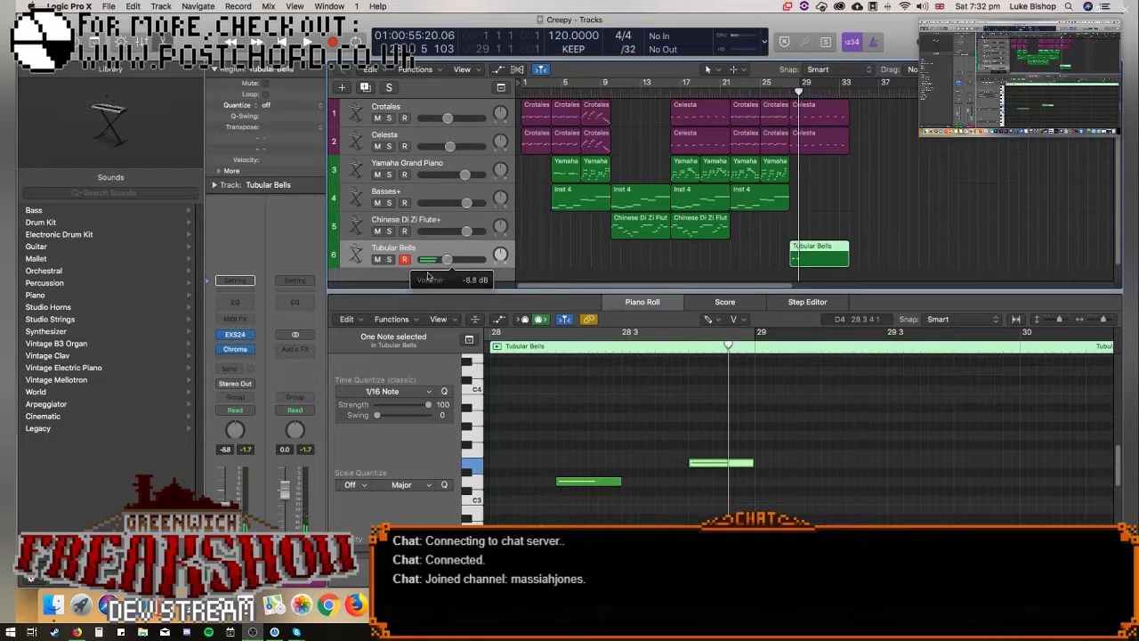
pyautogui.click(557, 353)
pyautogui.press('space')
pyautogui.press('space')
pyautogui.press('super+z')
pyautogui.scroll(1, 666, 347)
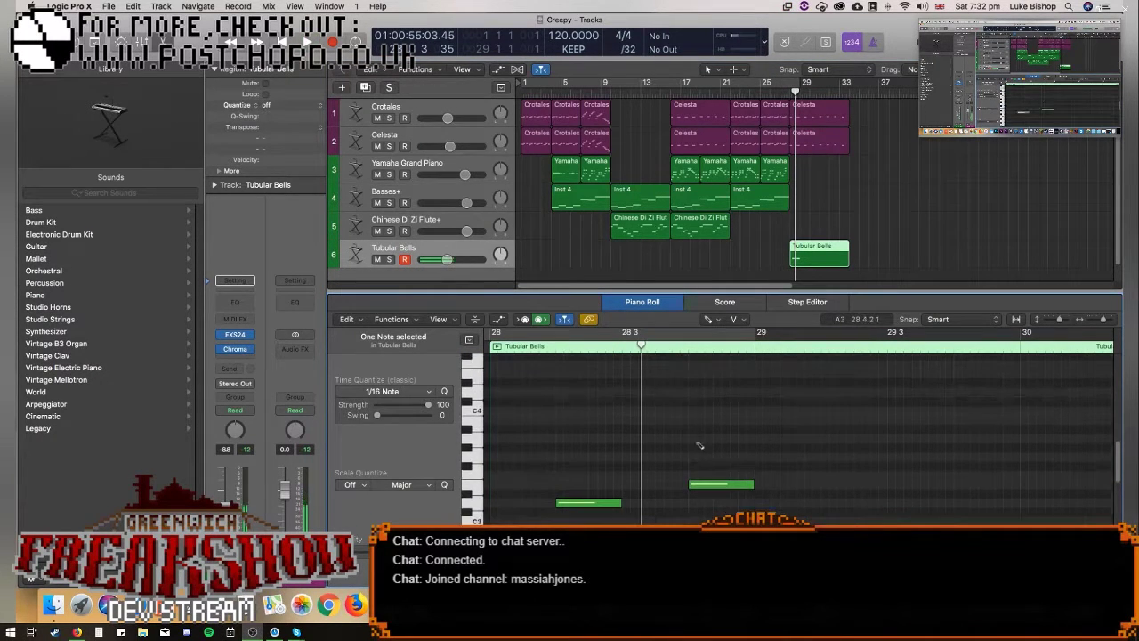
pyautogui.press('space')
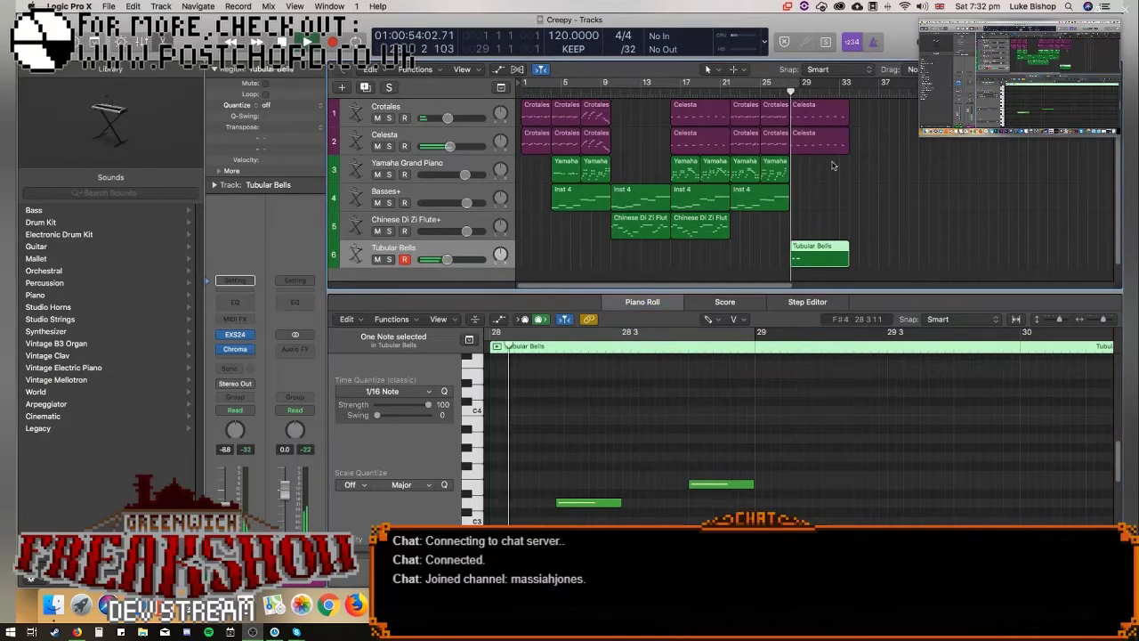
pyautogui.press('space')
# Try the E3 bell note on beats 1 and 2 of bar 29 with playback, and return it to beat 1.
pyautogui.moveTo(700, 487); pyautogui.dragTo(764, 487)
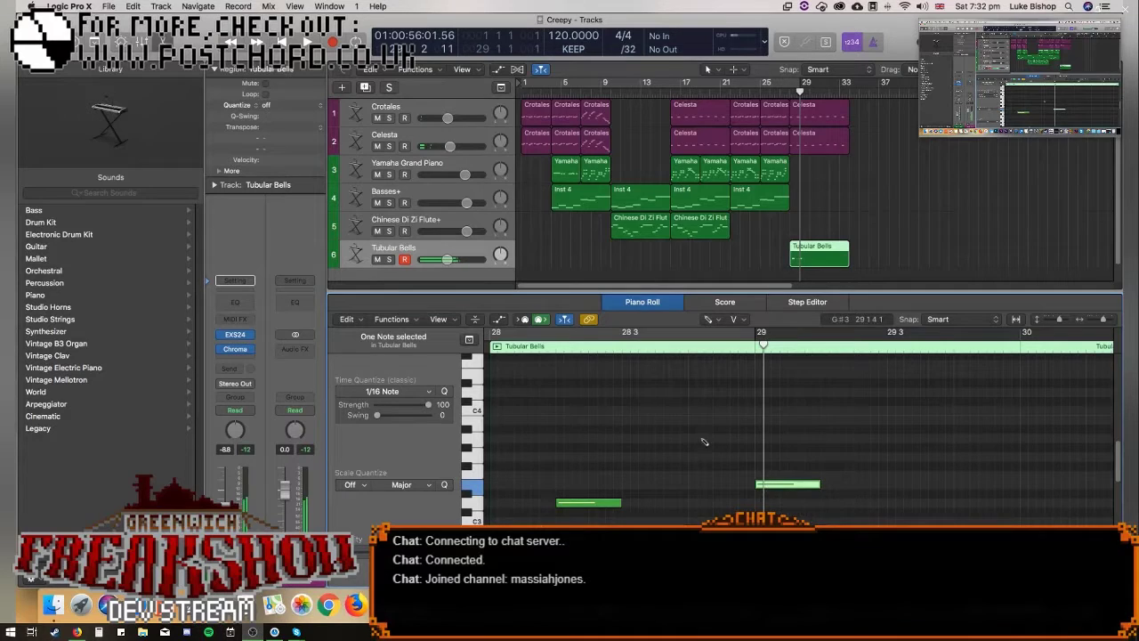
pyautogui.press('space')
pyautogui.click(492, 347)
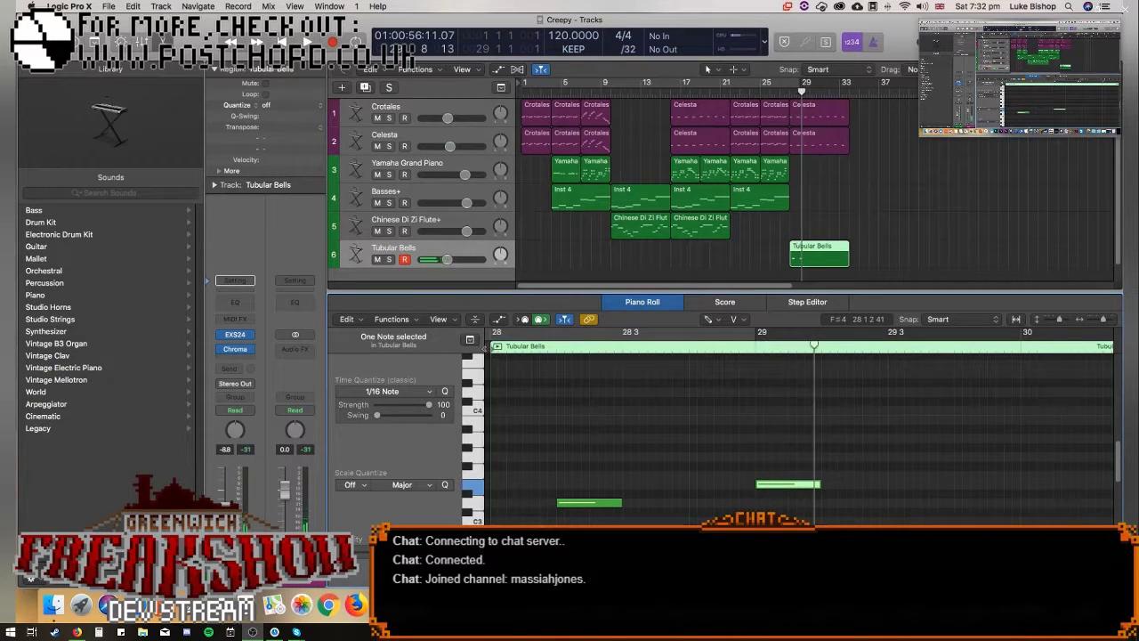
pyautogui.moveTo(773, 488); pyautogui.dragTo(840, 487)
pyautogui.click(488, 348)
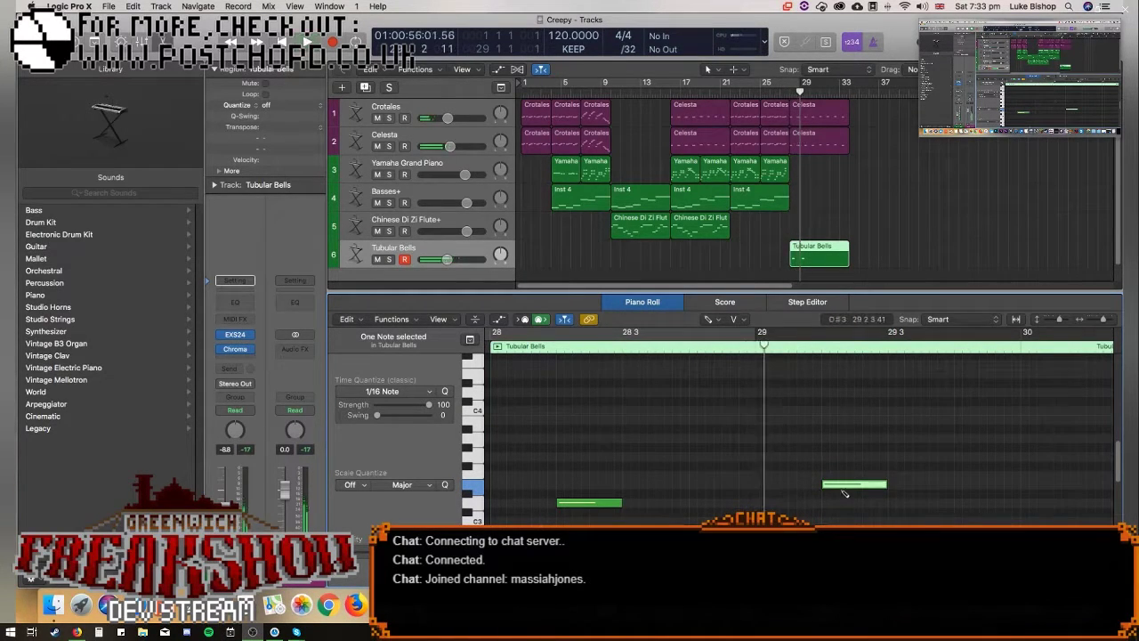
pyautogui.moveTo(841, 488); pyautogui.dragTo(772, 489)
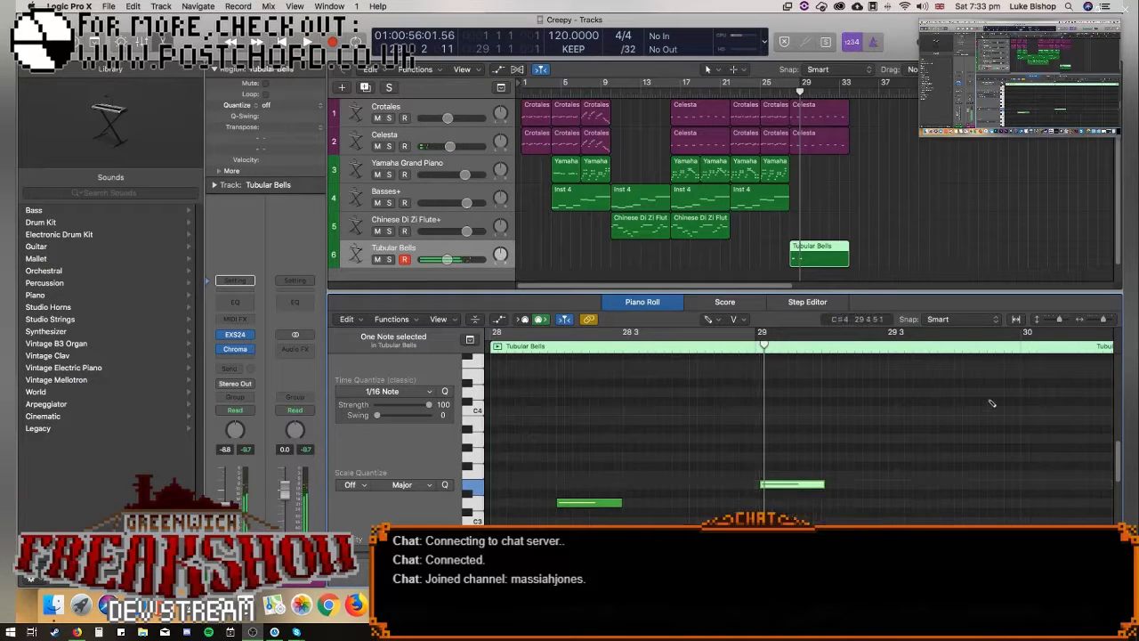
# Replace the E3 bell note with a new one-beat E3 note exactly on beat 1 of bar 29.
pyautogui.moveTo(1104, 318); pyautogui.dragTo(1102, 319)
pyautogui.press('Delete')
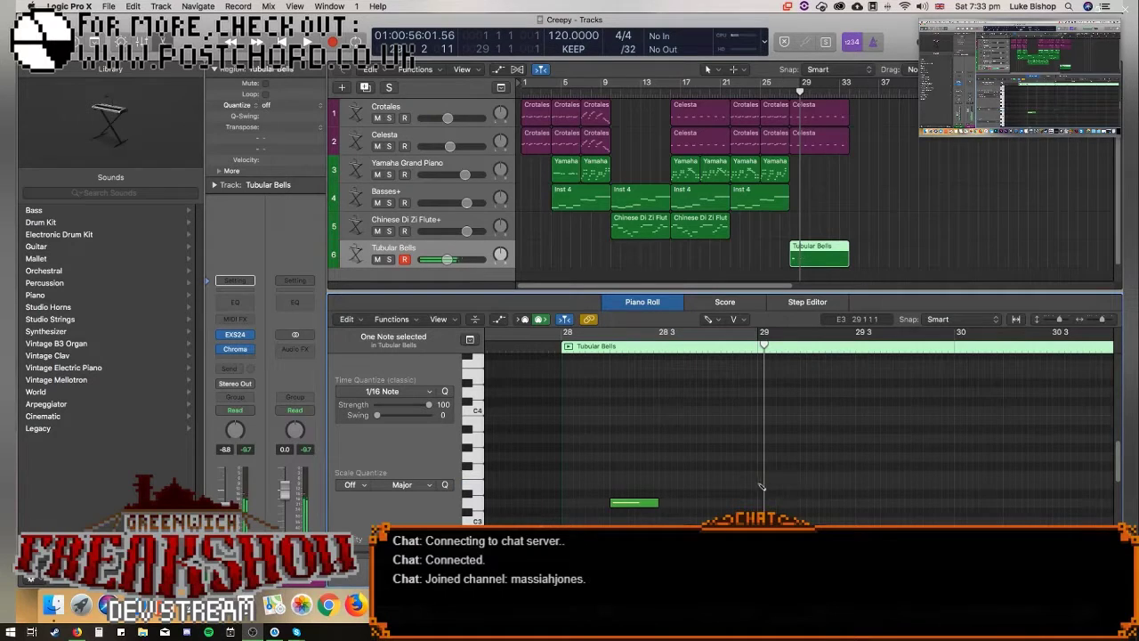
pyautogui.click(761, 485)
pyautogui.moveTo(794, 486); pyautogui.dragTo(824, 486)
pyautogui.click(761, 487)
pyautogui.click(821, 488)
pyautogui.press('Delete')
# Add one-beat bell notes F3 on beat 4 of bar 29 and E3 on beat 3 of bar 30, checking them by playback.
pyautogui.press('space')
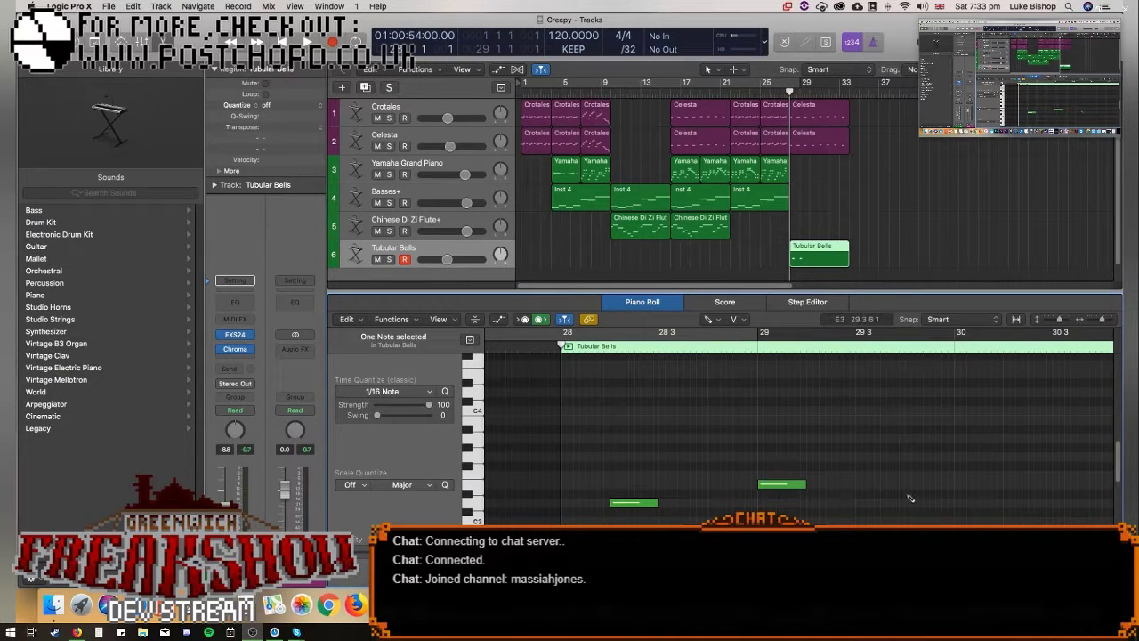
pyautogui.click(909, 473)
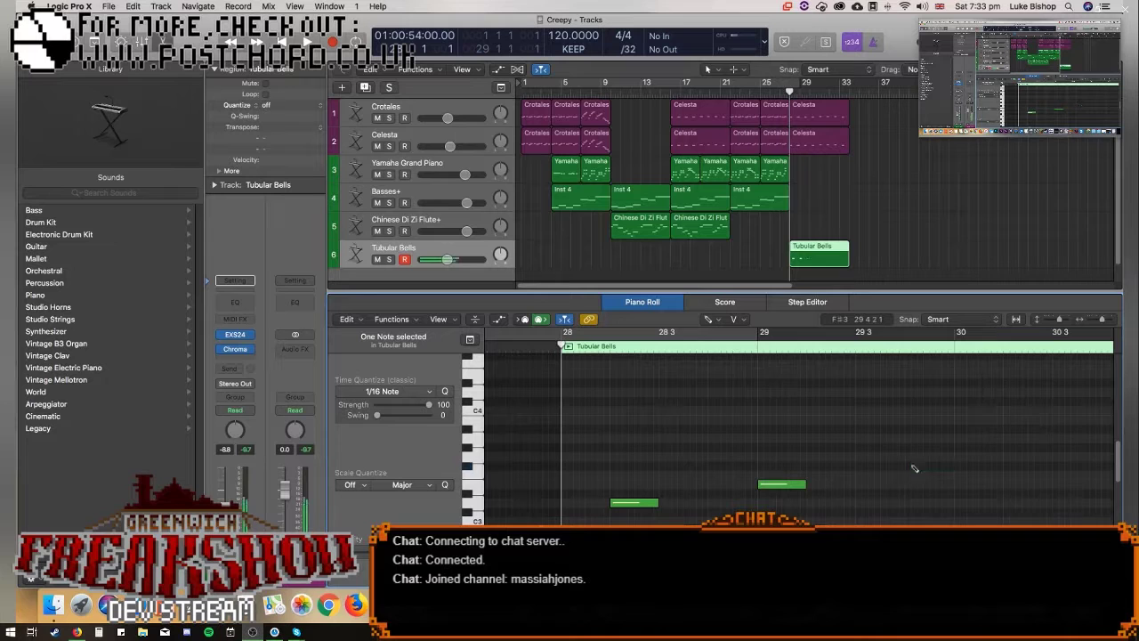
pyautogui.press('space')
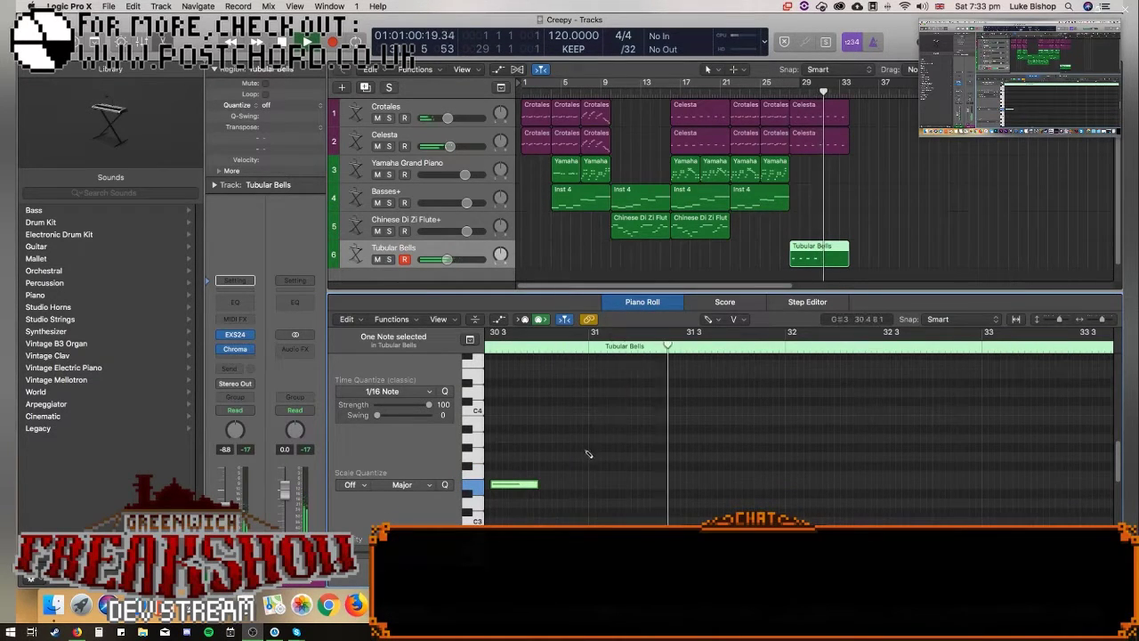
# Continue the bell line with one-beat notes D3 on beat 2 of bar 31, E3 on beat 1 and C♯3 on beat 4 of bar 32.
pyautogui.click(656, 504)
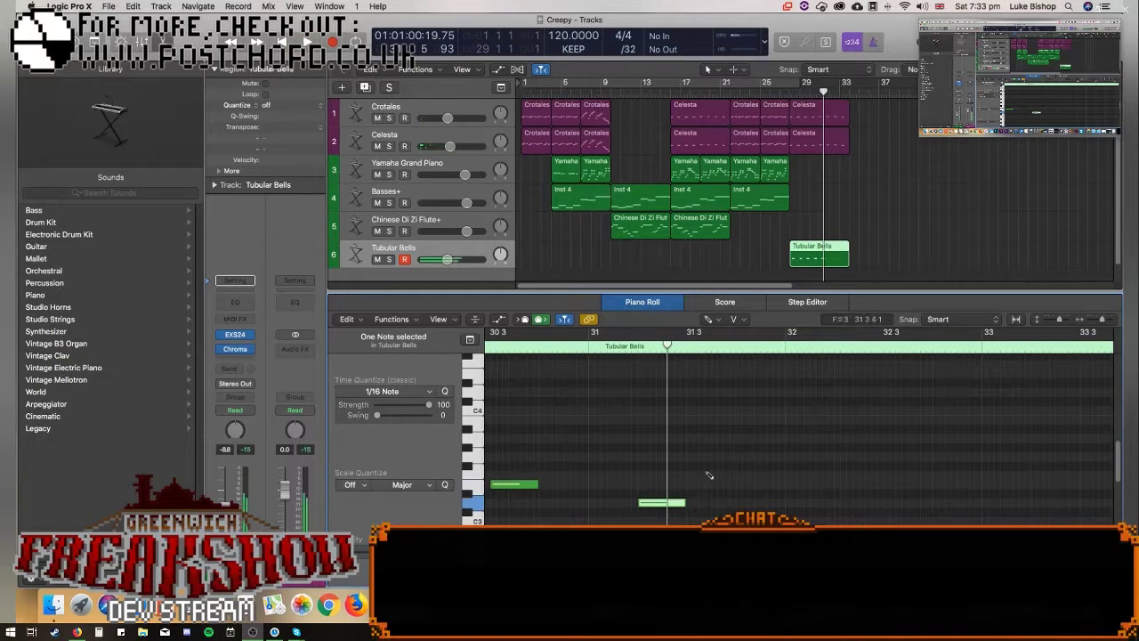
pyautogui.moveTo(793, 495); pyautogui.dragTo(797, 485)
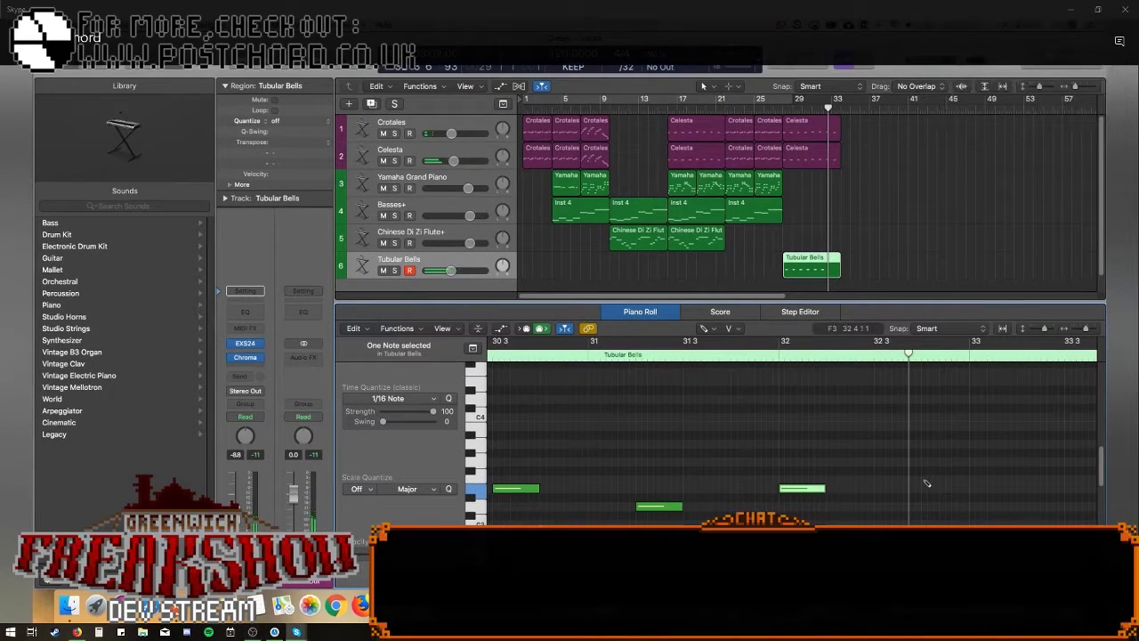
pyautogui.click(925, 513)
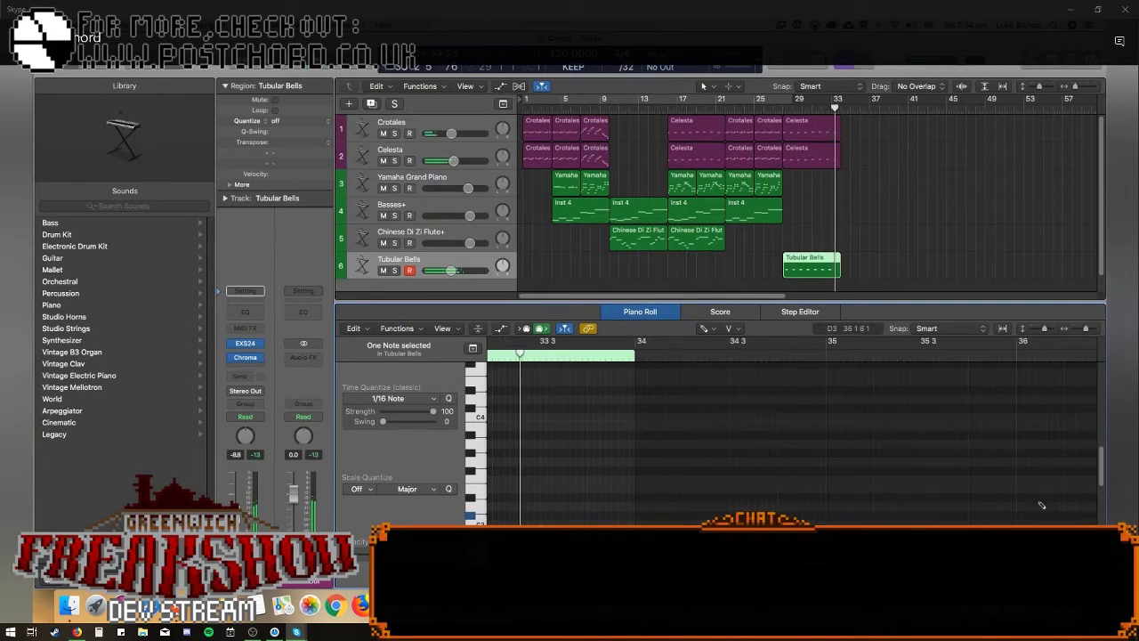
# Add a final one-beat D3 bell note on beat 2 of bar 33 and play the section from bar 28.
pyautogui.hscroll(-3, 616, 516)
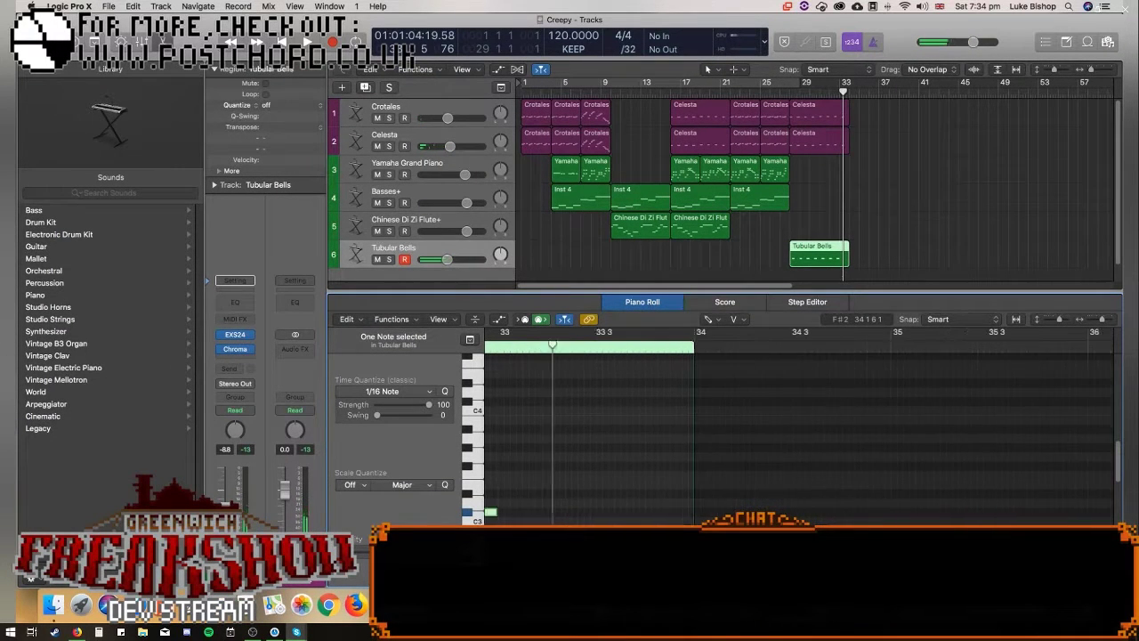
pyautogui.click(552, 504)
pyautogui.moveTo(562, 503); pyautogui.dragTo(630, 505)
pyautogui.moveTo(613, 503); pyautogui.dragTo(607, 504)
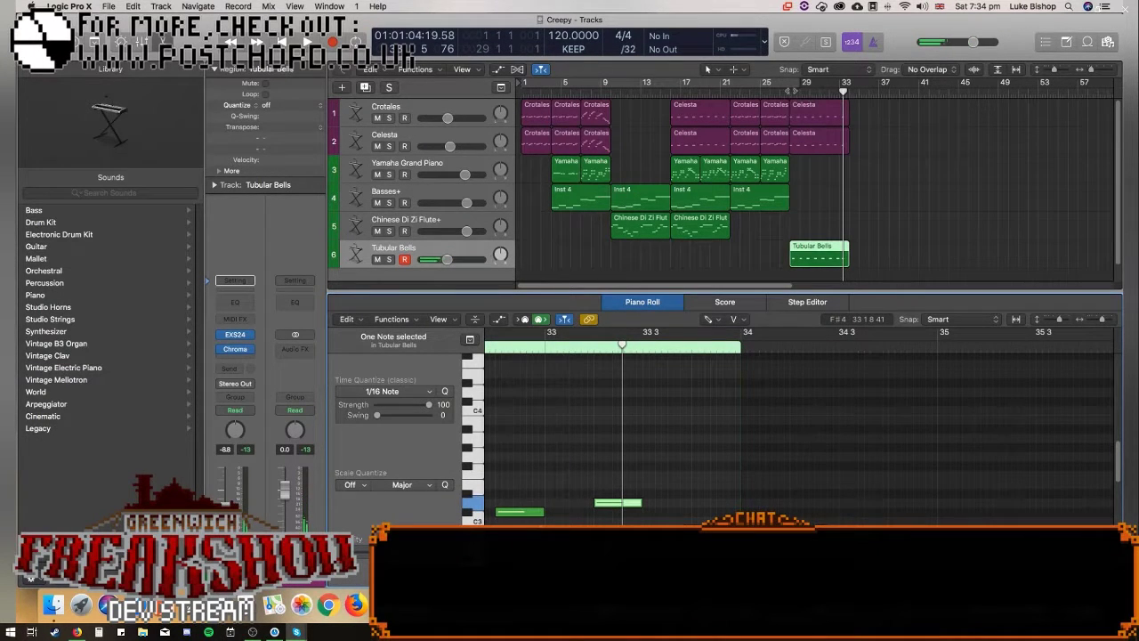
pyautogui.press('space')
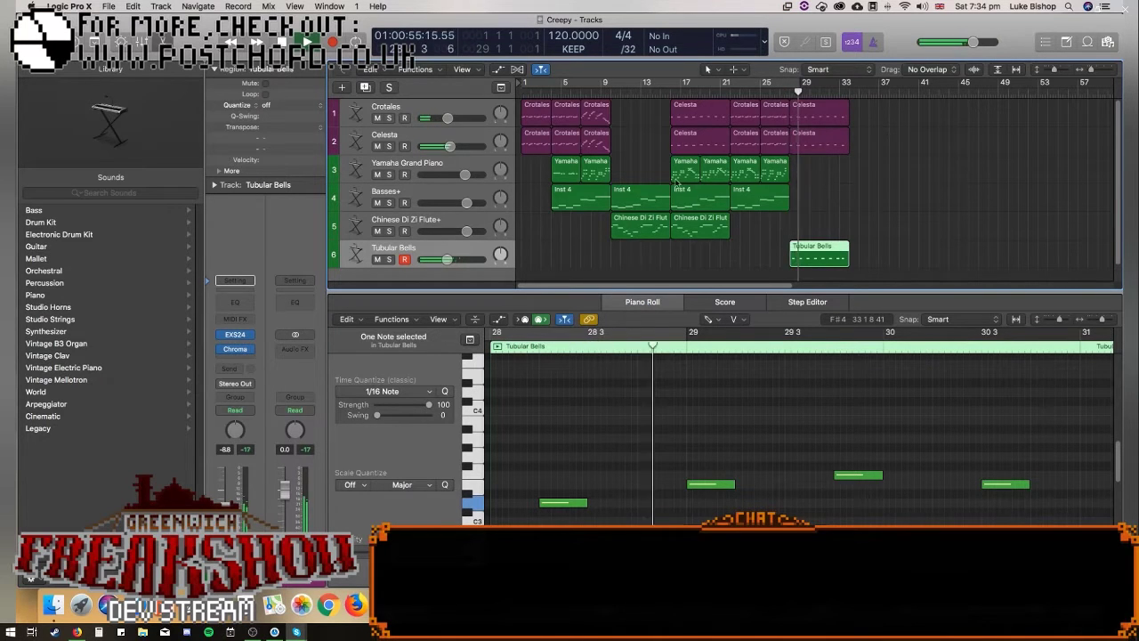
# Disarm the Tubular Bells track for recording, set its volume to -6.0 dB and review the notes in its region.
pyautogui.click(404, 259)
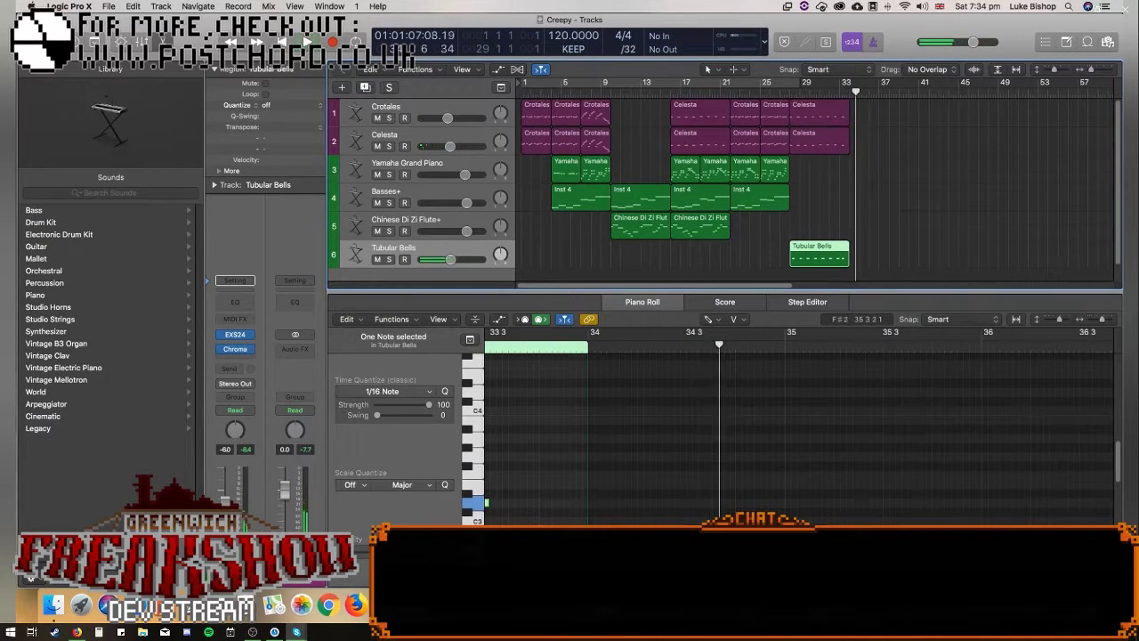
pyautogui.press('Tab')
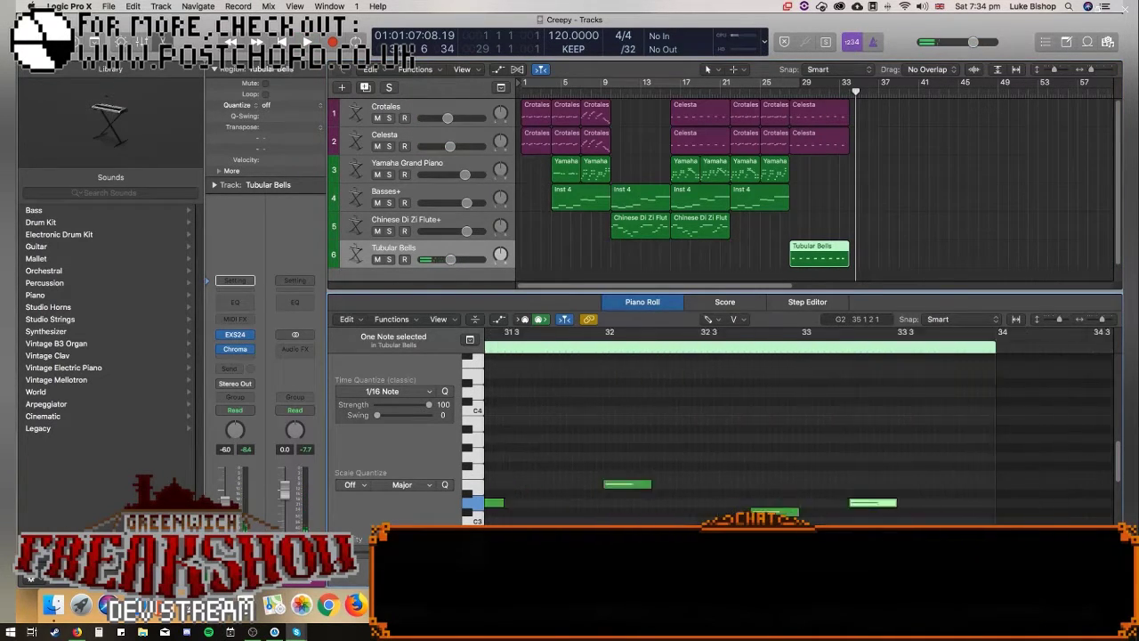
pyautogui.scroll(-2, 897, 265)
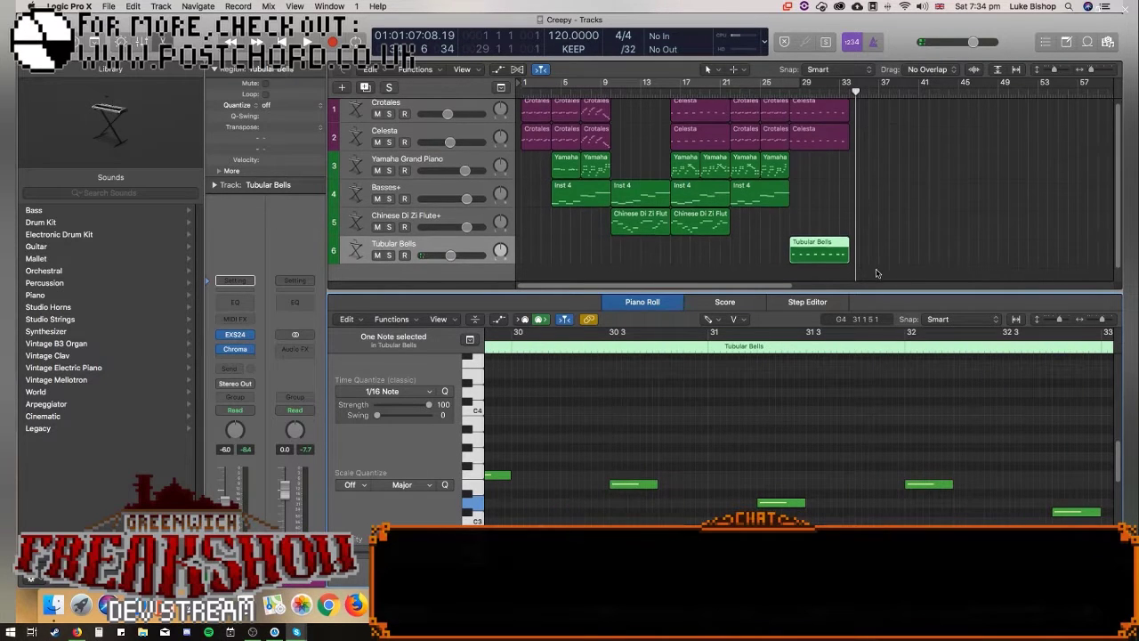
# Create one new software instrument track with the EXS24 sampler, open Musical Typing and try a note on it.
pyautogui.click(810, 265)
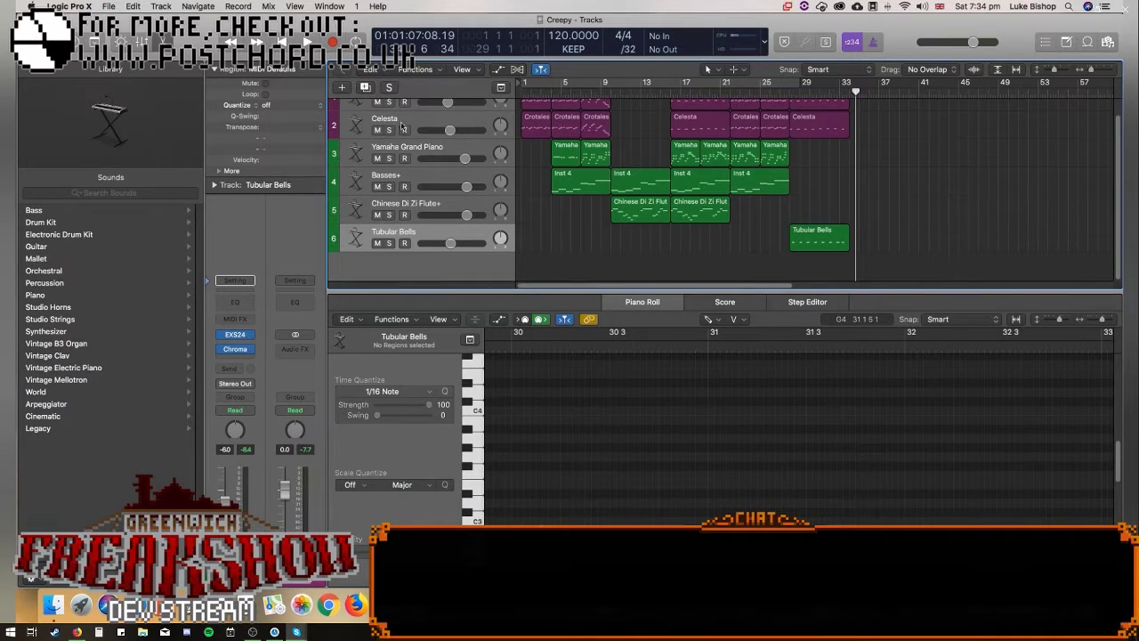
pyautogui.press('alt+super+n')
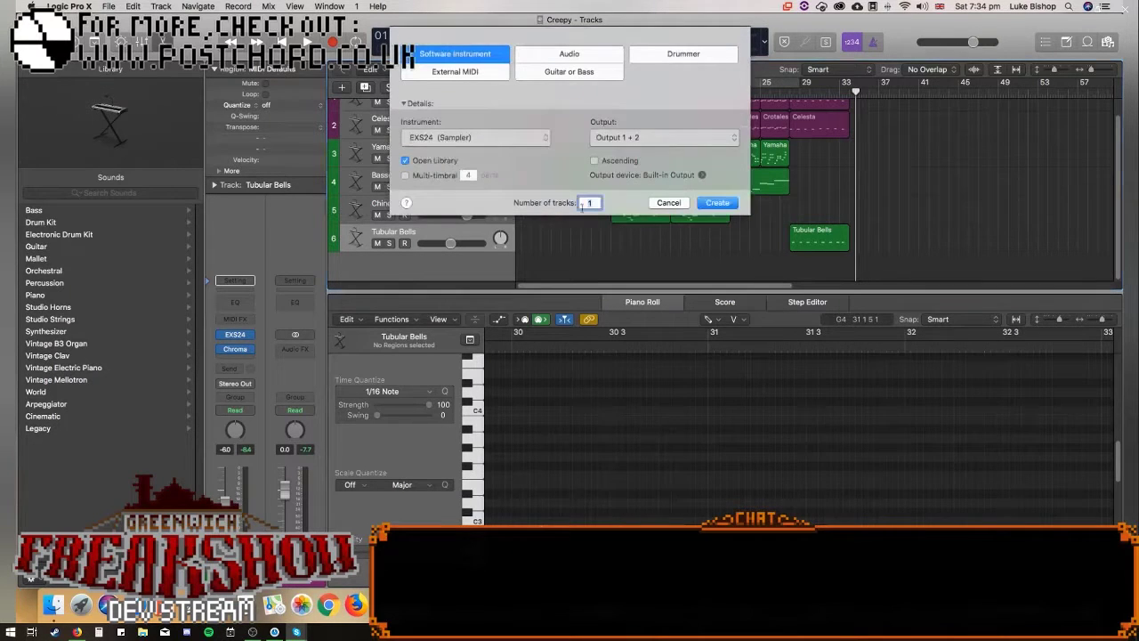
pyautogui.click(718, 203)
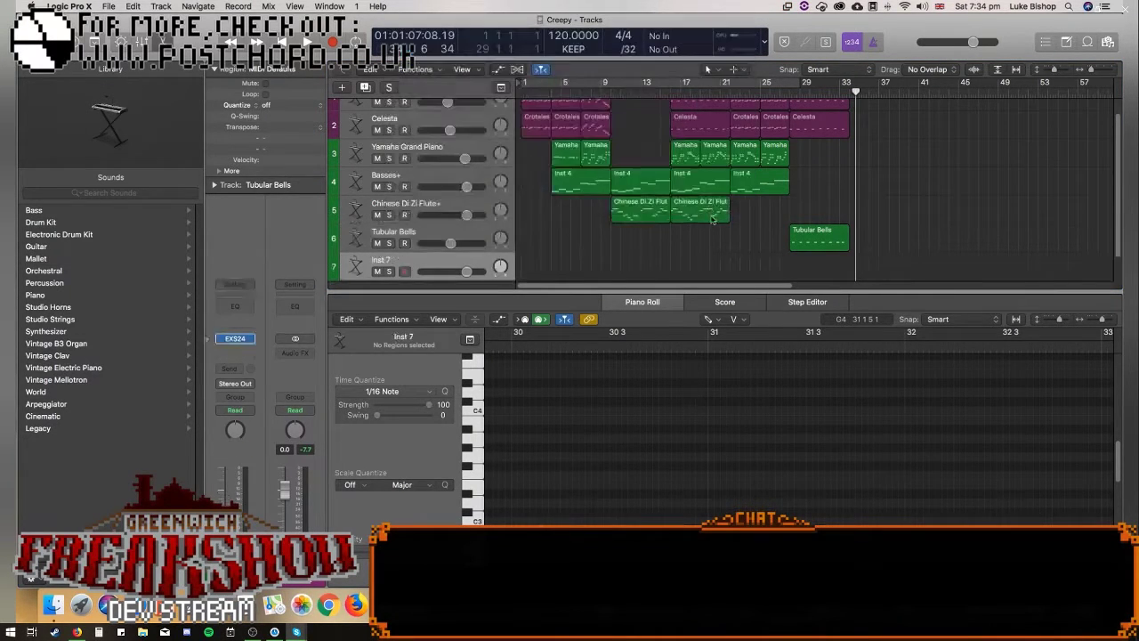
pyautogui.click(329, 6)
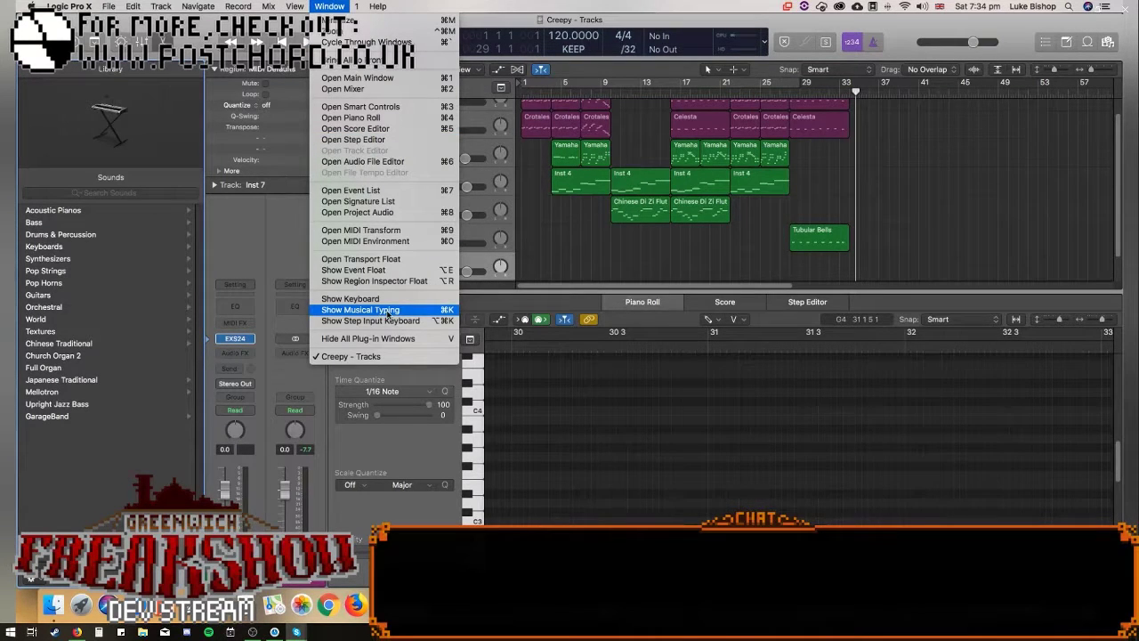
pyautogui.click(360, 309)
pyautogui.press('a')
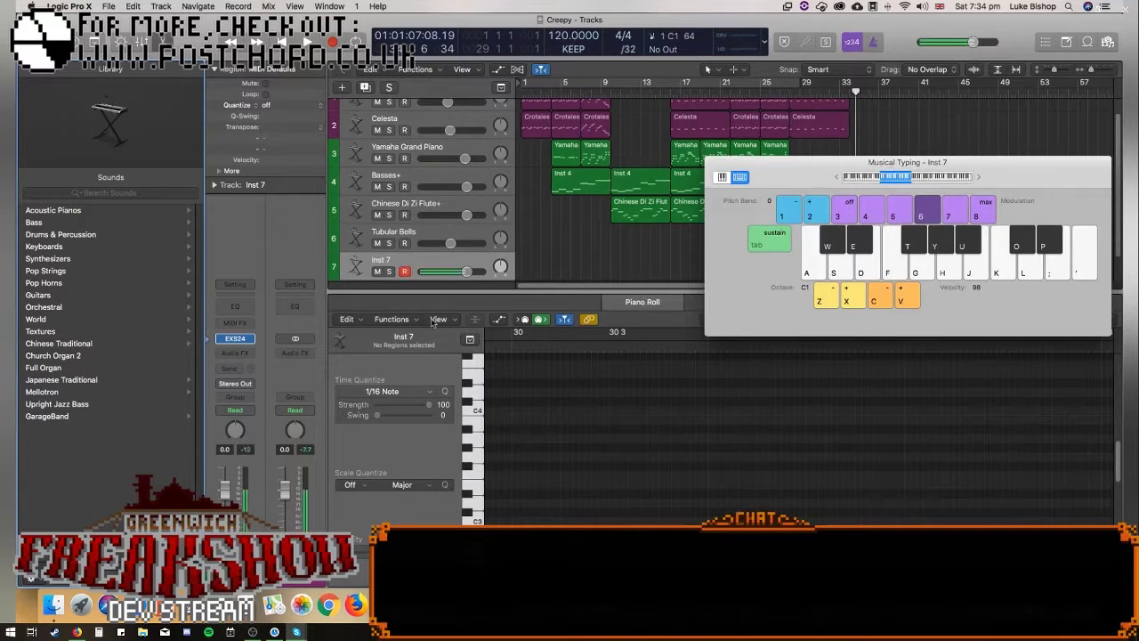
# Try lowering all the Tubular Bells notes by one octave and play the section from bar 28.
pyautogui.click(397, 235)
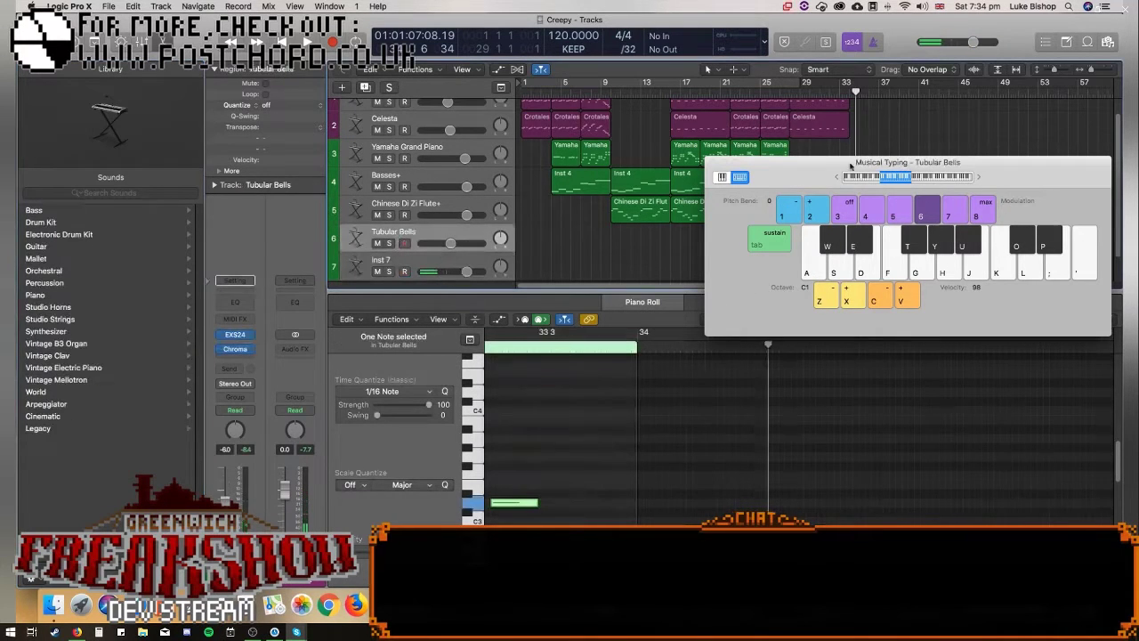
pyautogui.moveTo(722, 165); pyautogui.dragTo(111, 37)
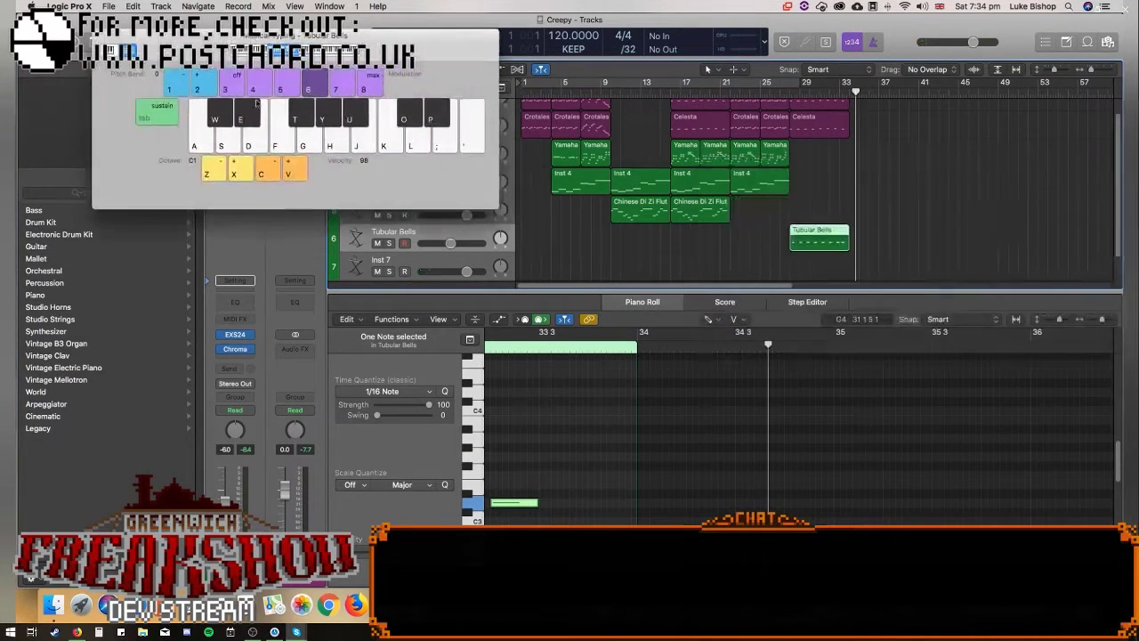
pyautogui.moveTo(490, 500); pyautogui.dragTo(890, 489)
pyautogui.hscroll(-10, 800, 427)
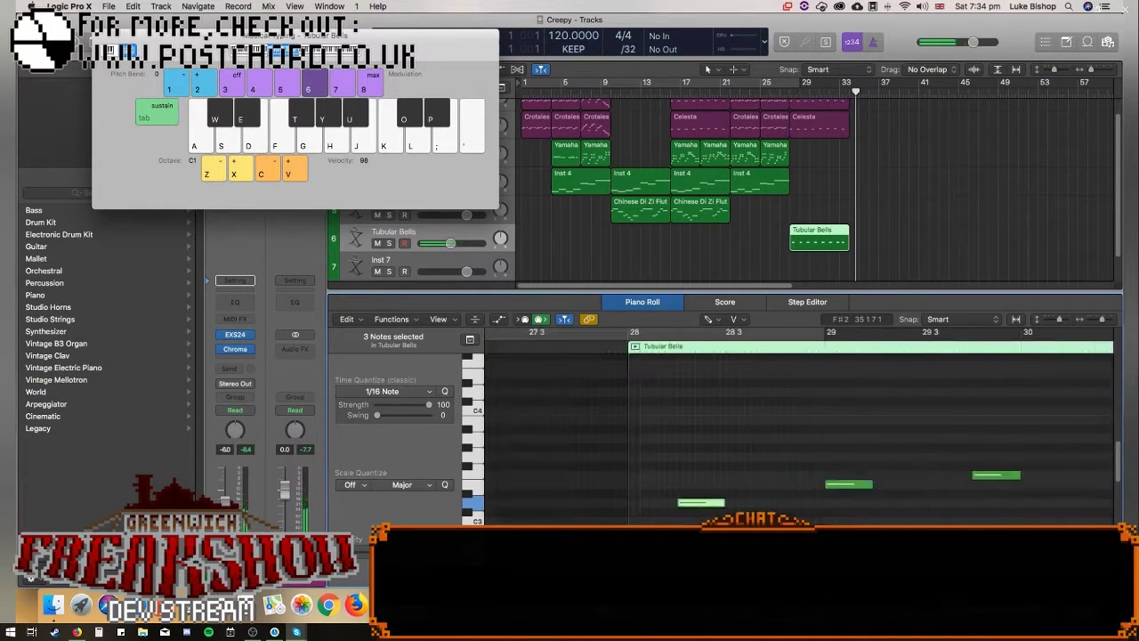
pyautogui.press('super+a')
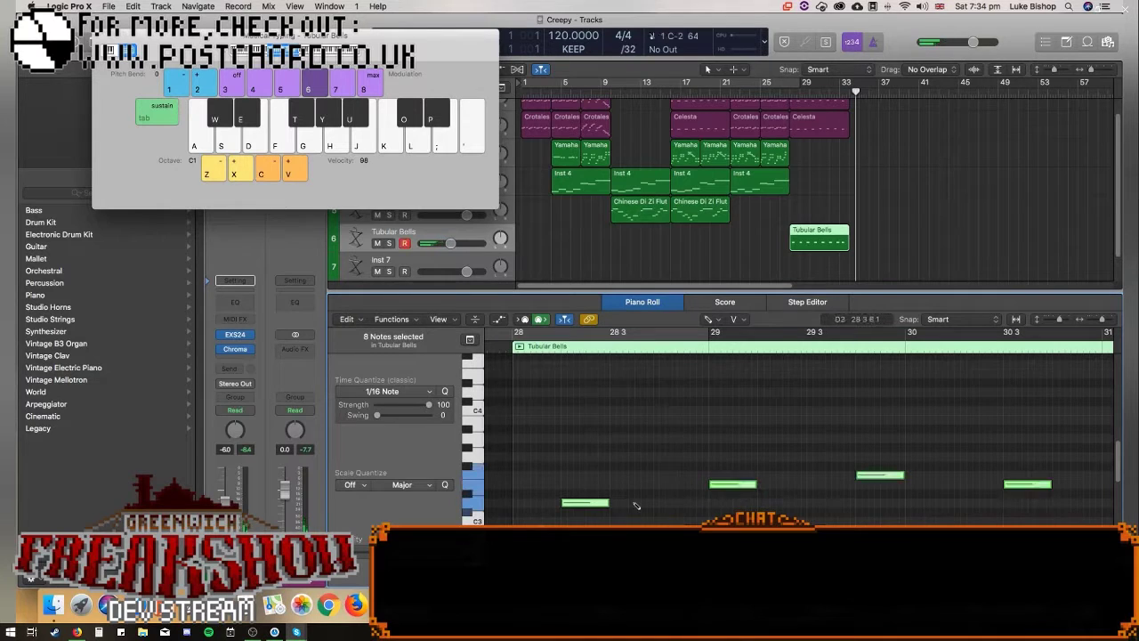
pyautogui.scroll(-5, 577, 505)
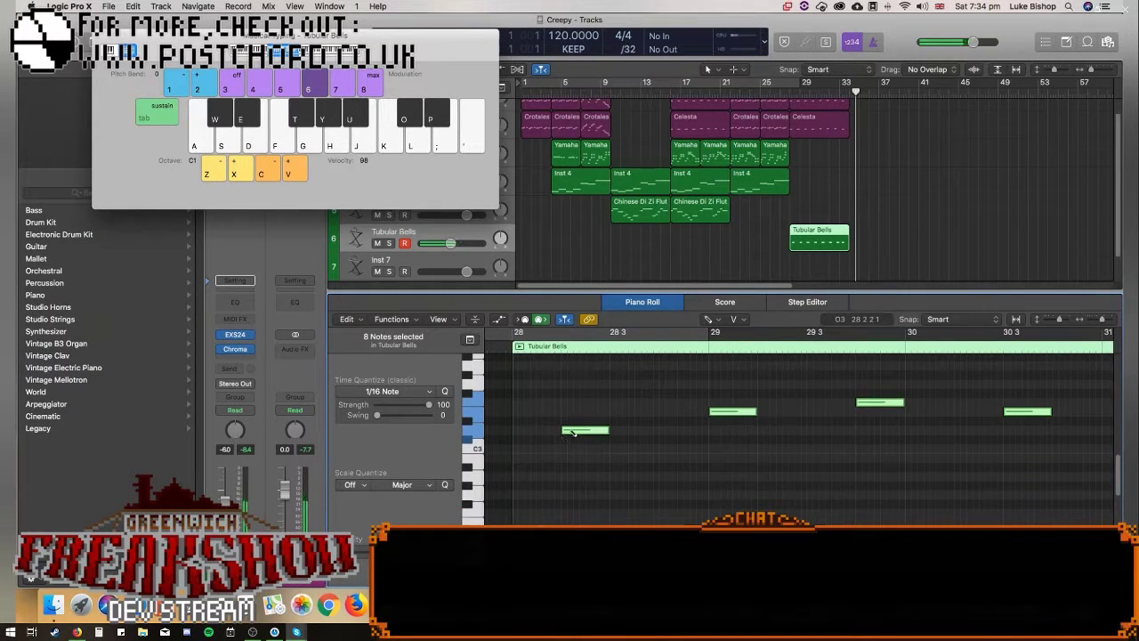
pyautogui.click(574, 432)
pyautogui.moveTo(570, 433); pyautogui.dragTo(569, 542)
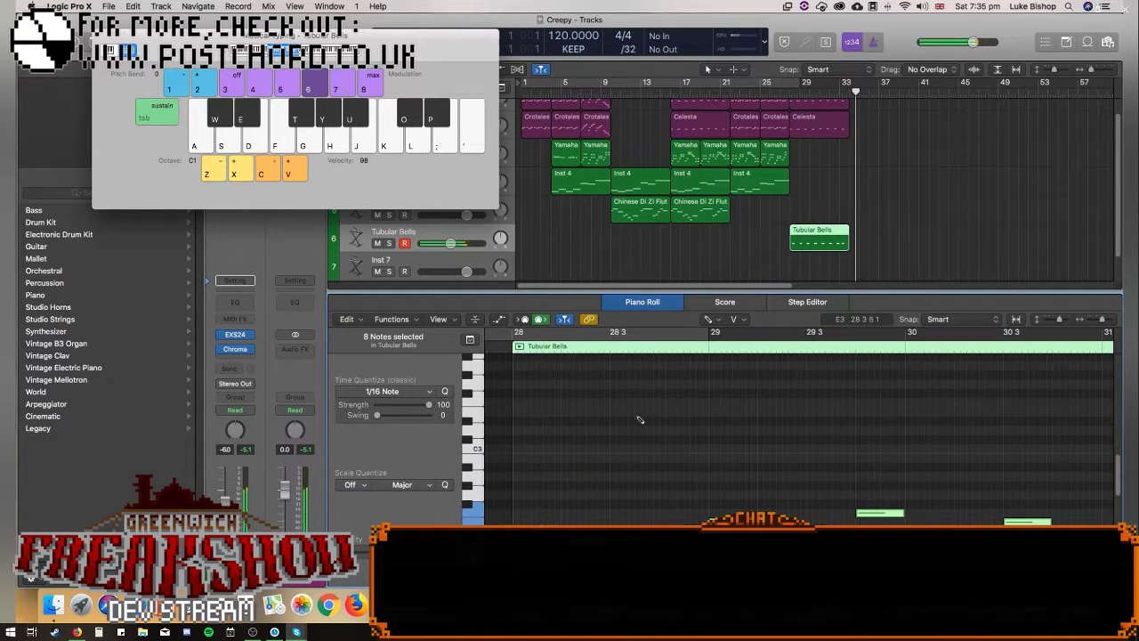
pyautogui.click(791, 96)
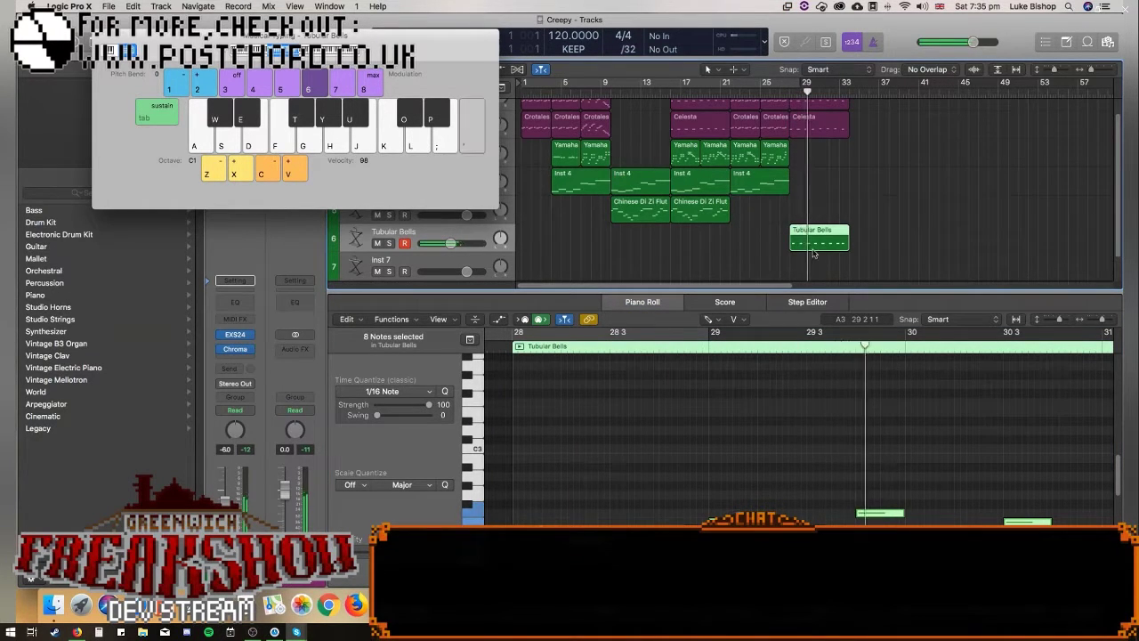
# Transpose all the Tubular Bells notes back up one octave.
pyautogui.moveTo(1103, 319); pyautogui.dragTo(1097, 322)
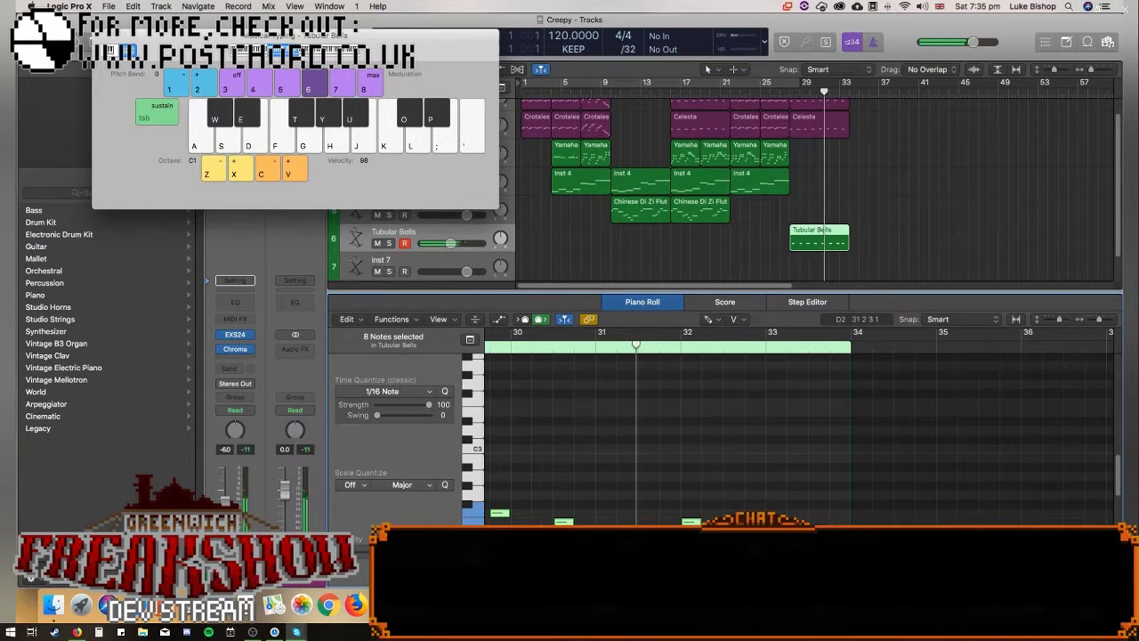
pyautogui.hotkey('shift', 'alt', 'Up')
pyautogui.hotkey('shift', 'alt', 'Up')
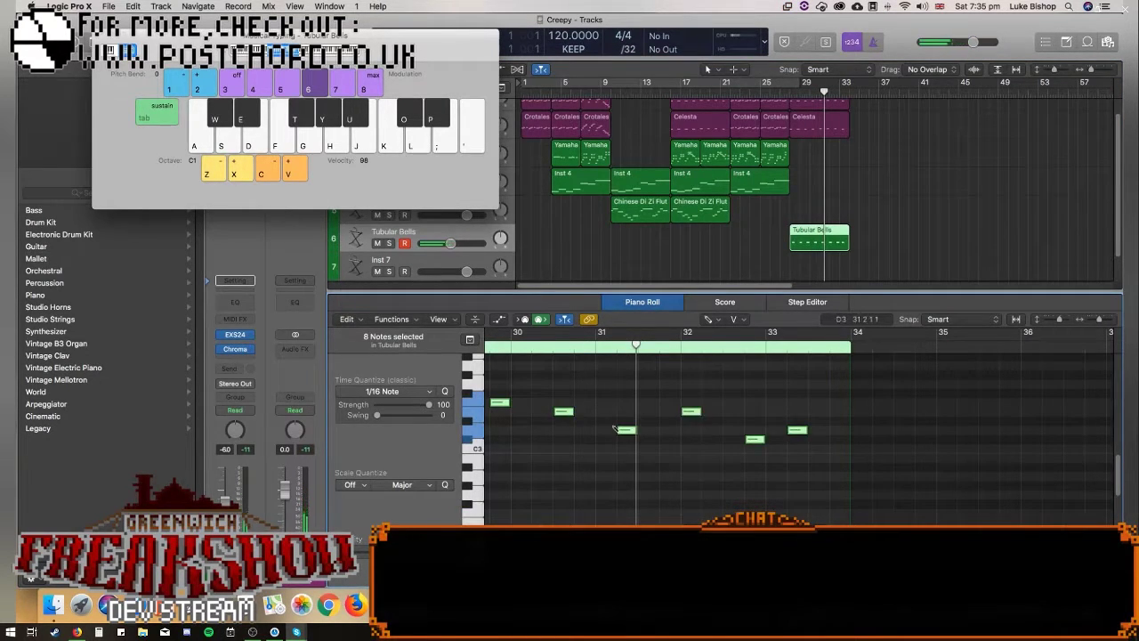
# Lower the bell note on beat 2 of bar 31 to A♯2 and play the section from bar 28.
pyautogui.moveTo(626, 431); pyautogui.dragTo(630, 485)
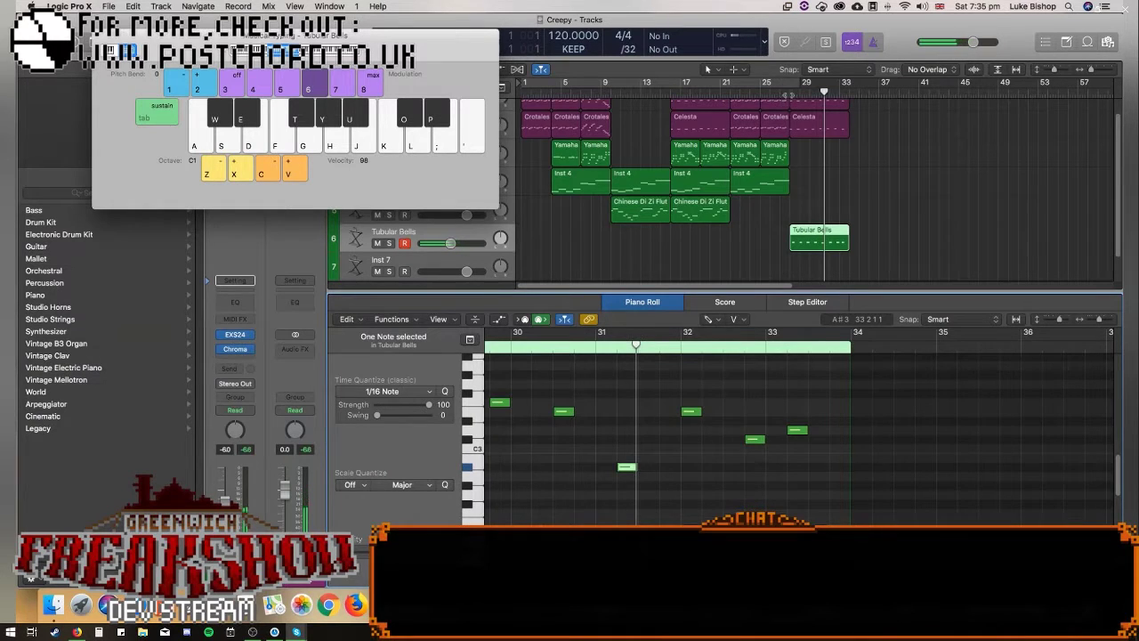
pyautogui.click(788, 87)
pyautogui.press('space')
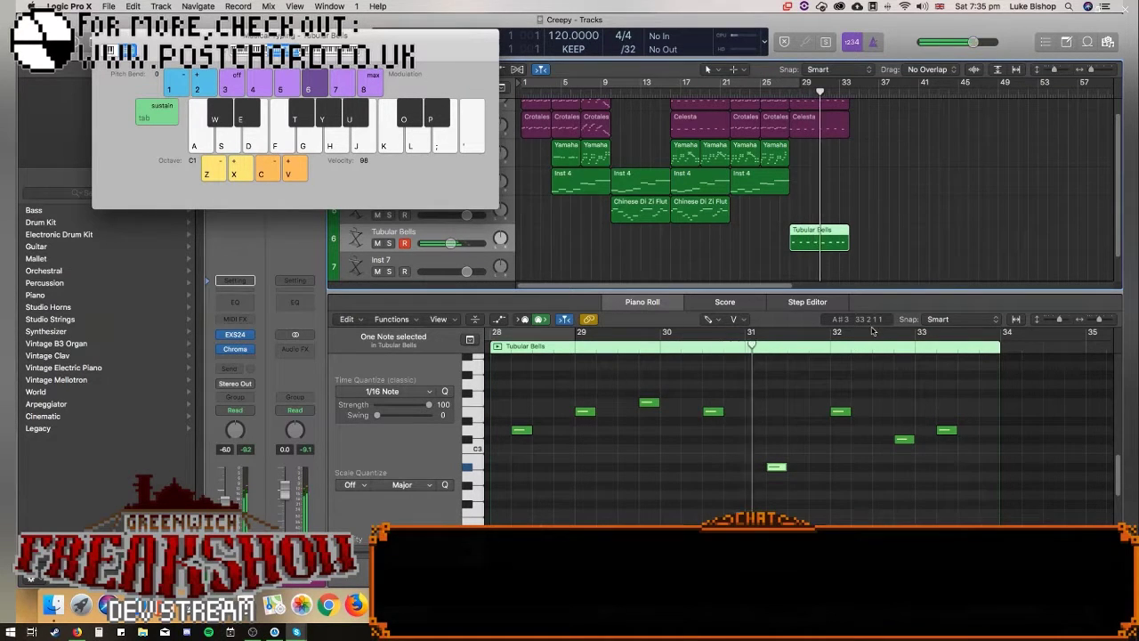
# Add a Channel EQ to the Tubular Bells track and lower the bell note on beat 1 of bar 32 to B2.
pyautogui.click(235, 302)
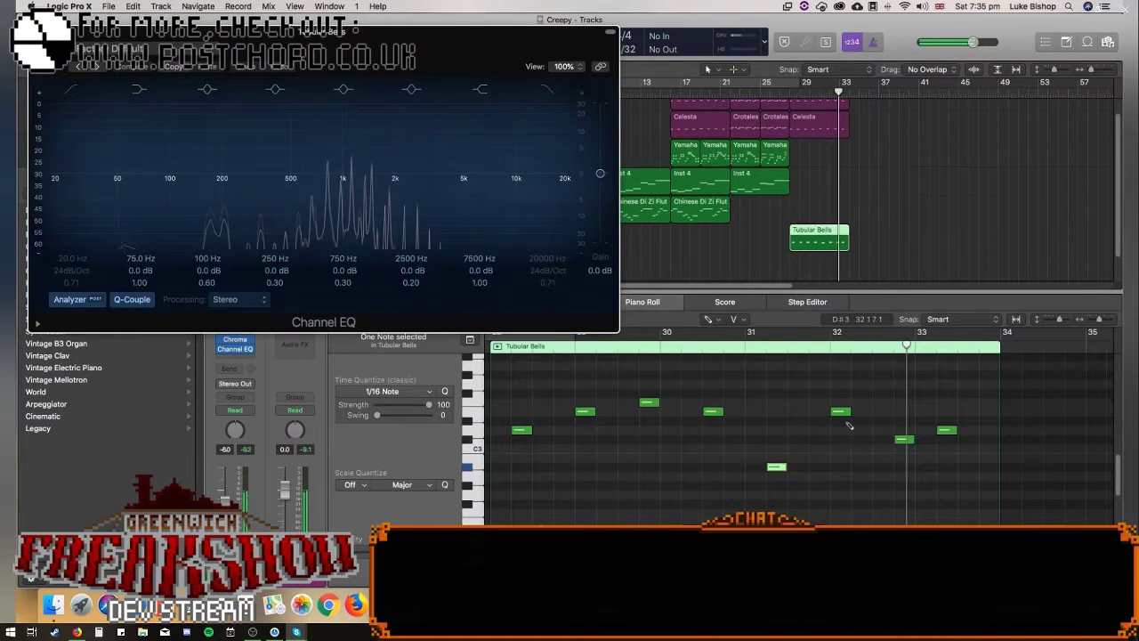
pyautogui.click(838, 412)
pyautogui.press('Delete')
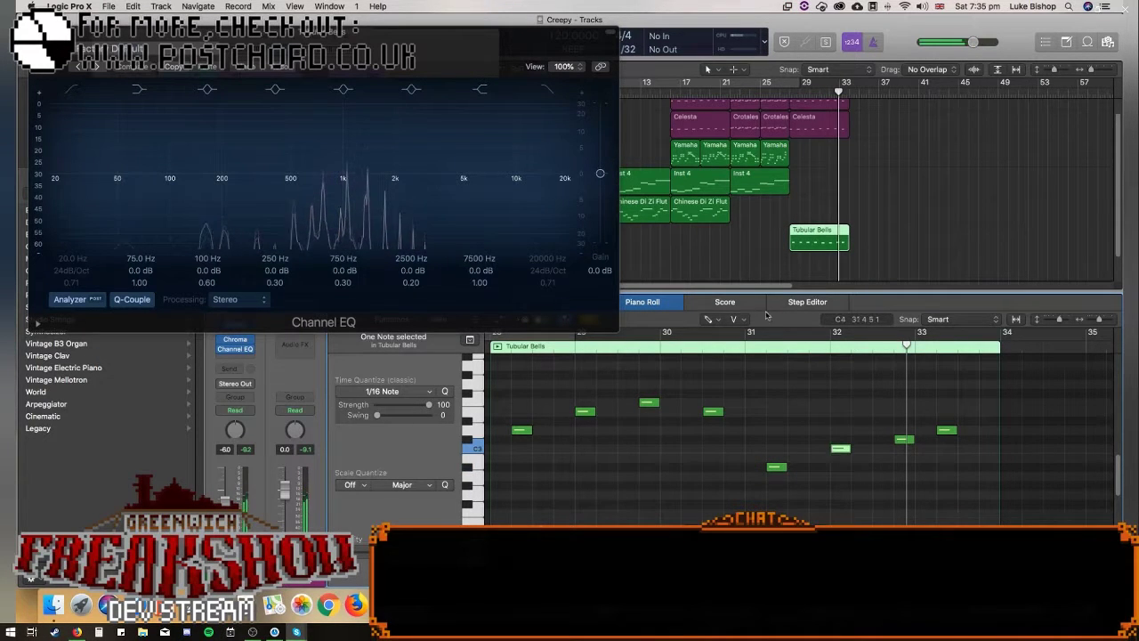
pyautogui.click(845, 449)
pyautogui.moveTo(845, 449); pyautogui.dragTo(846, 459)
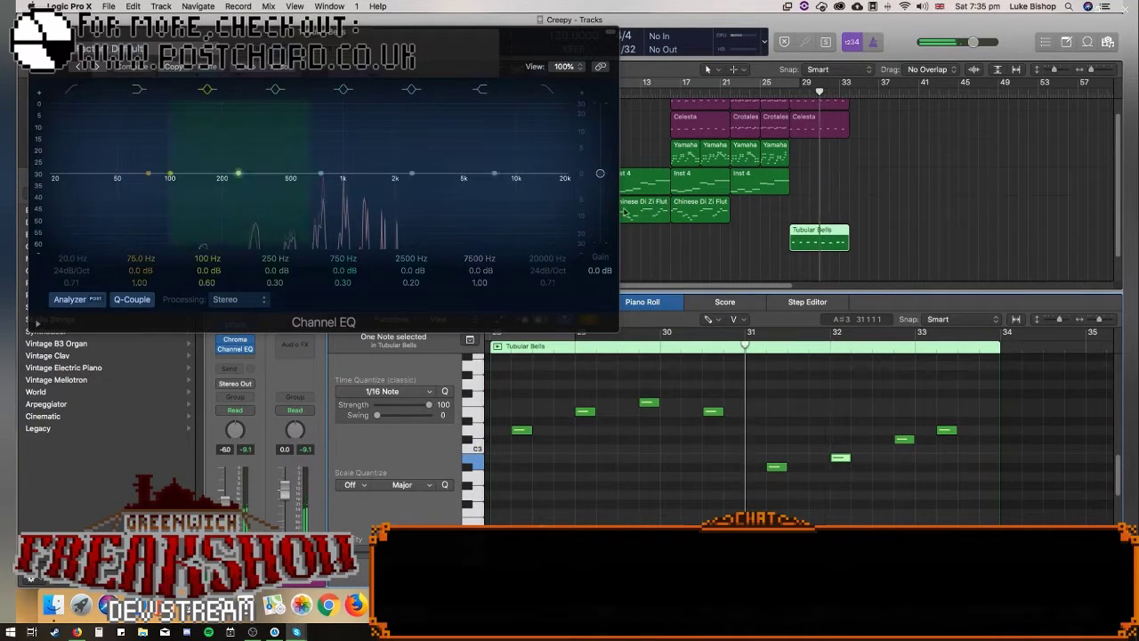
# Shape the Tubular Bells EQ with +0.5 dB at 310 Hz, +1.5 dB at 1040 Hz, -23.5 dB at 2600 Hz and -24.0 dB at 6200 Hz.
pyautogui.moveTo(414, 177); pyautogui.dragTo(410, 216)
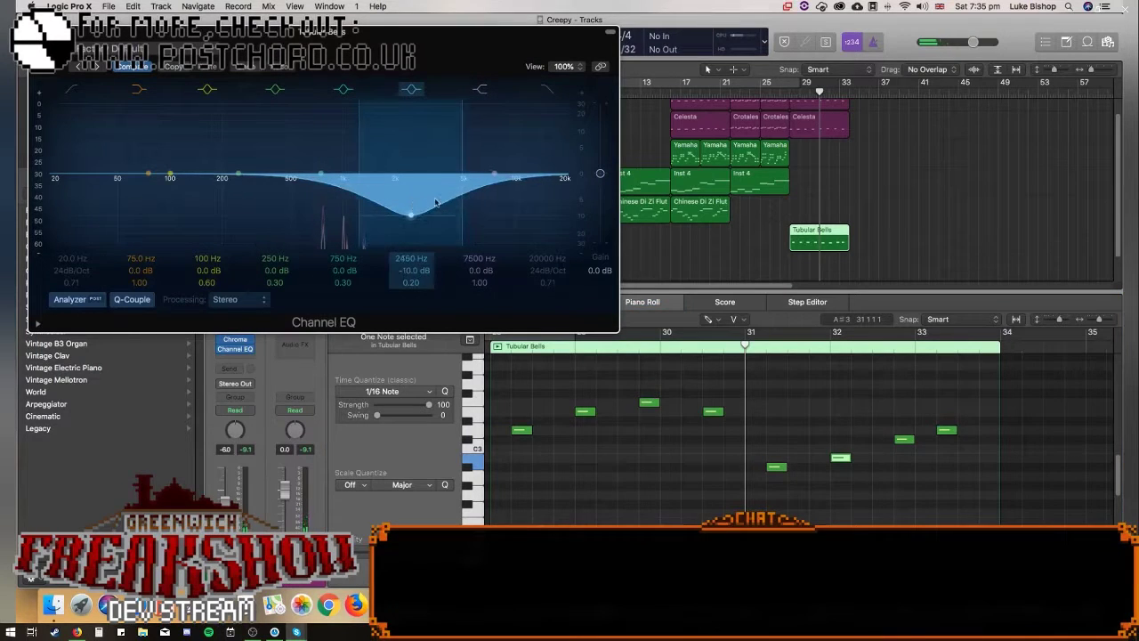
pyautogui.moveTo(494, 177); pyautogui.dragTo(487, 245)
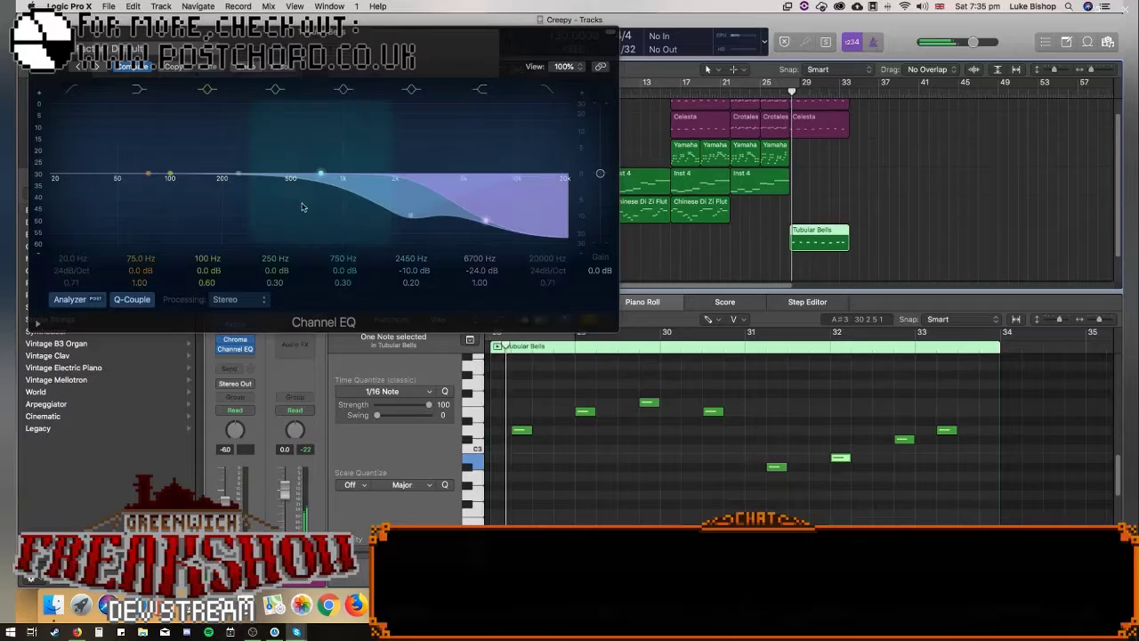
pyautogui.moveTo(237, 174); pyautogui.dragTo(237, 149)
pyautogui.moveTo(410, 216); pyautogui.dragTo(415, 262)
pyautogui.moveTo(485, 220); pyautogui.dragTo(480, 220)
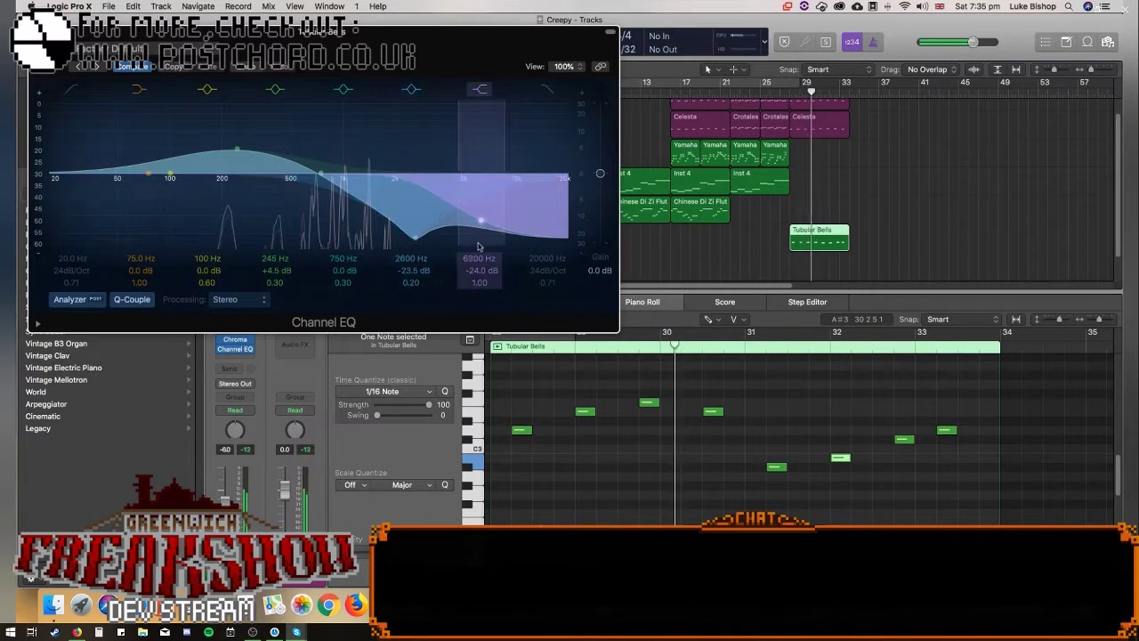
pyautogui.moveTo(322, 177); pyautogui.dragTo(345, 165)
pyautogui.moveTo(237, 148); pyautogui.dragTo(256, 166)
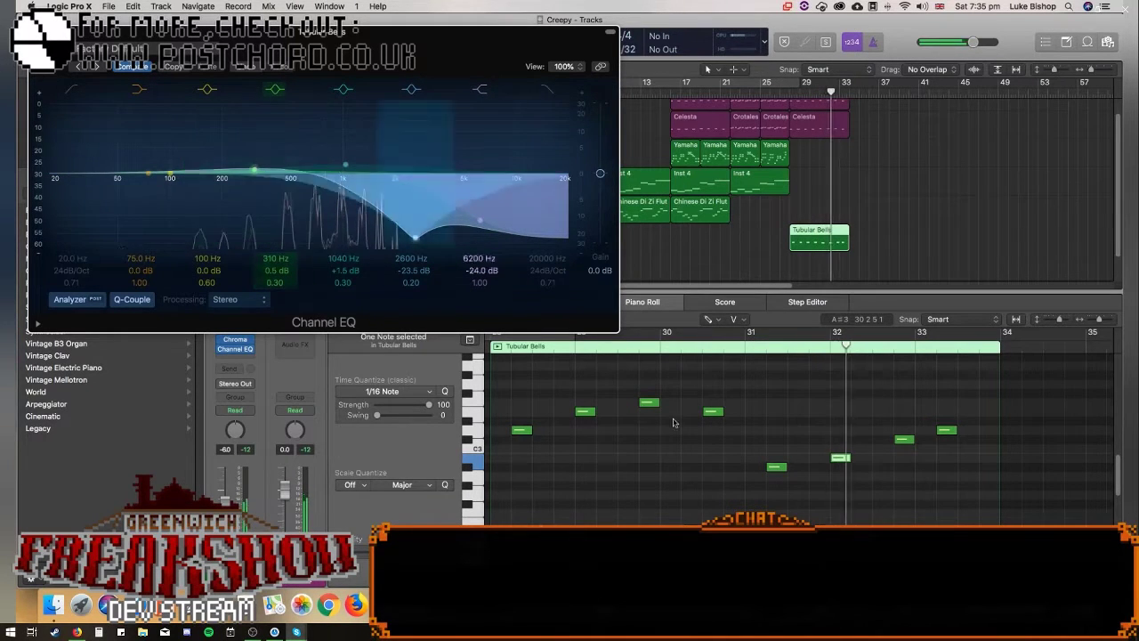
# Lower the bell note on beat 1 of bar 32 to A2 and play from bar 31.
pyautogui.moveTo(841, 459); pyautogui.dragTo(845, 479)
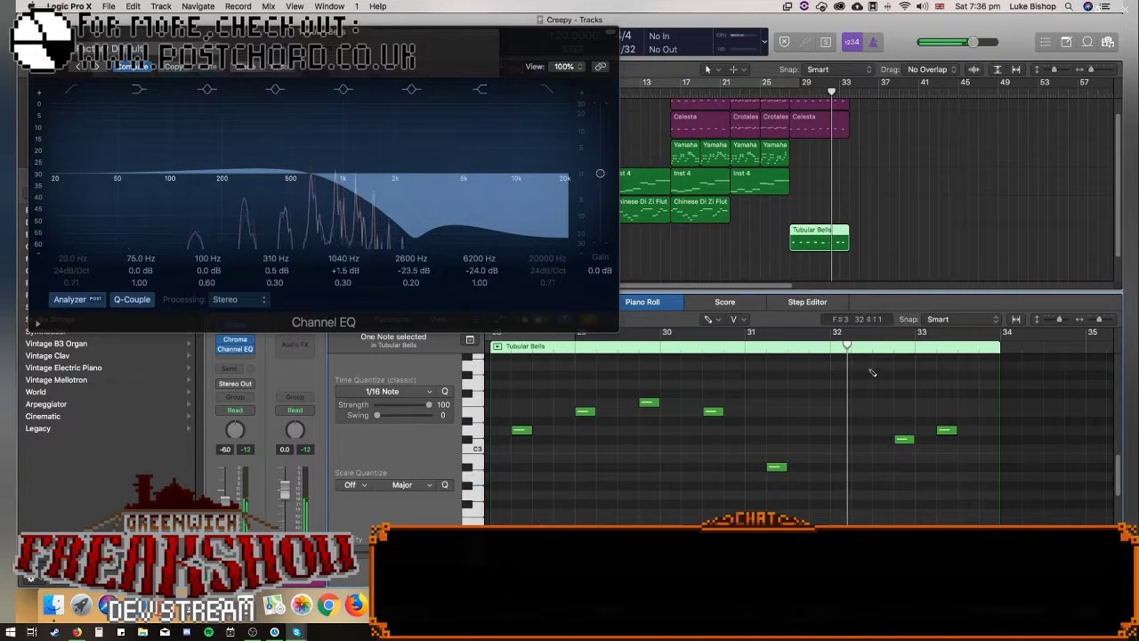
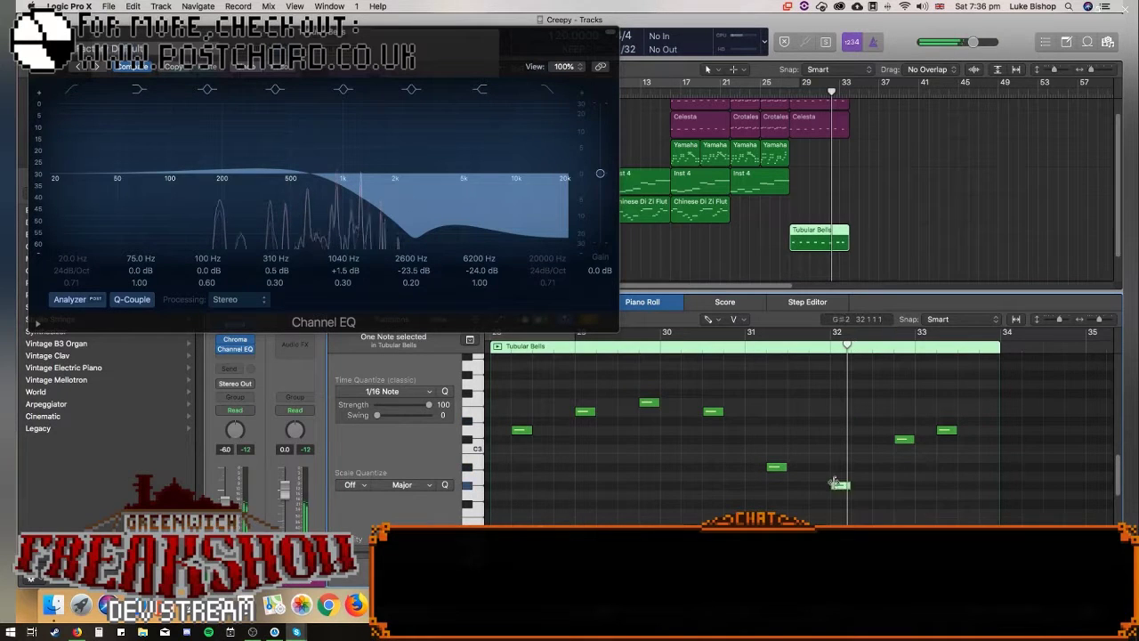
pyautogui.click(840, 481)
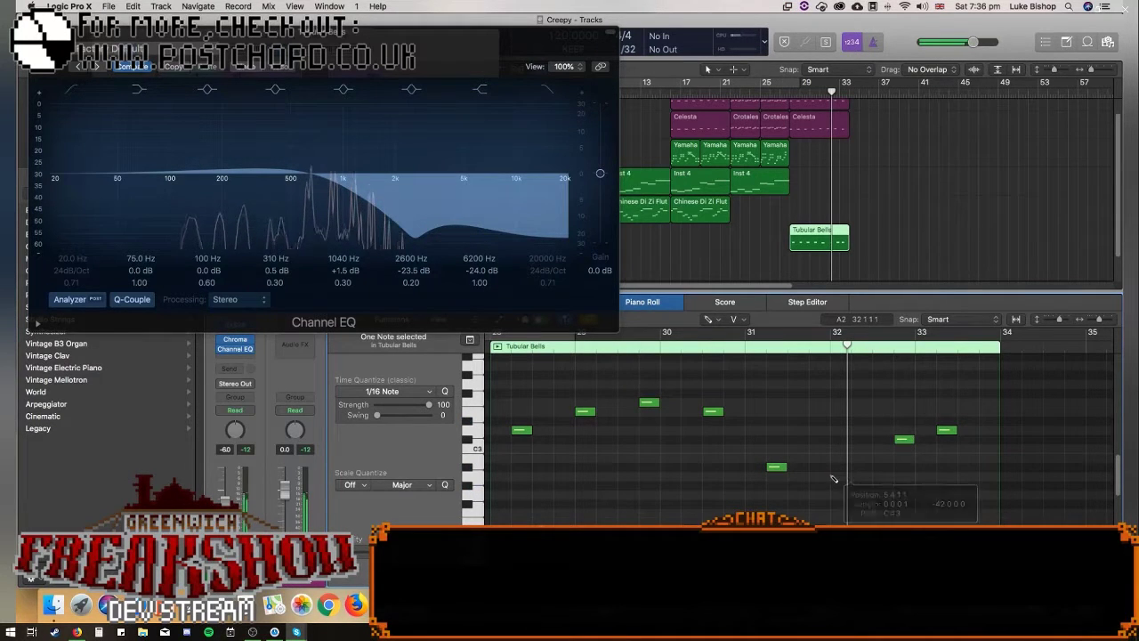
pyautogui.click(746, 348)
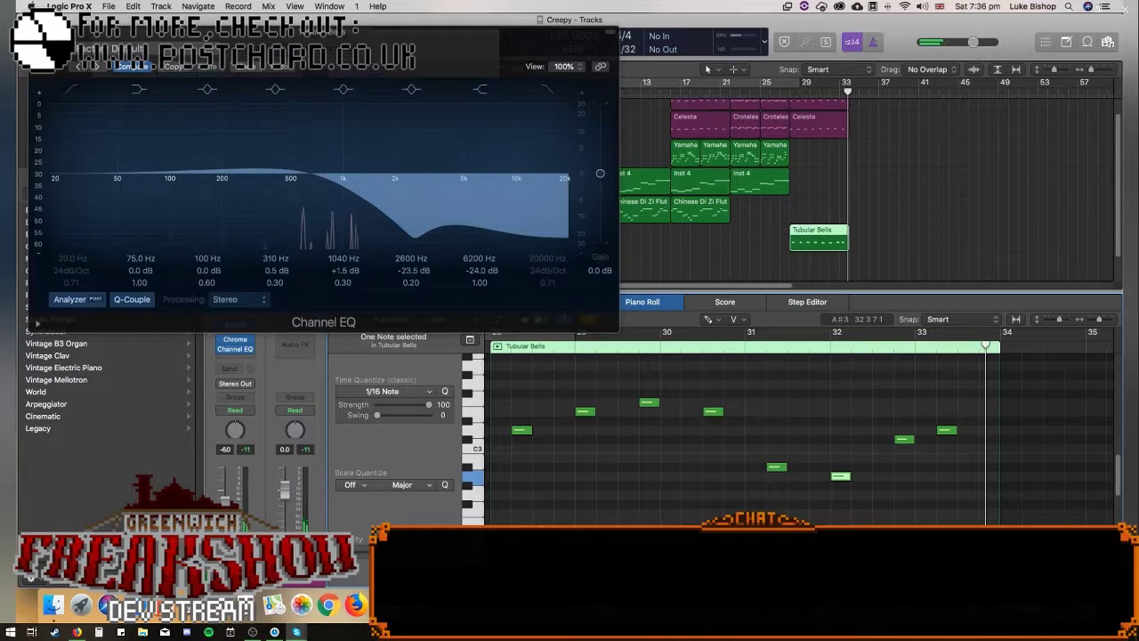
# Leave the Tubular Bells EQ, select the Inst 7 track and audition its default sound with Musical Typing.
pyautogui.press('super+k')
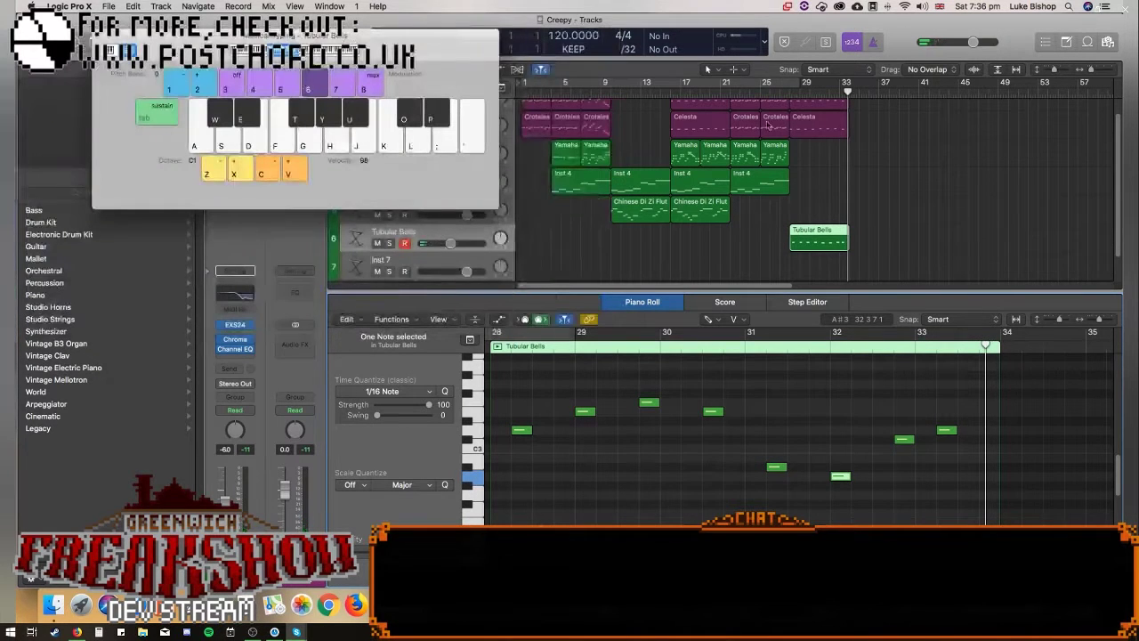
pyautogui.click(725, 268)
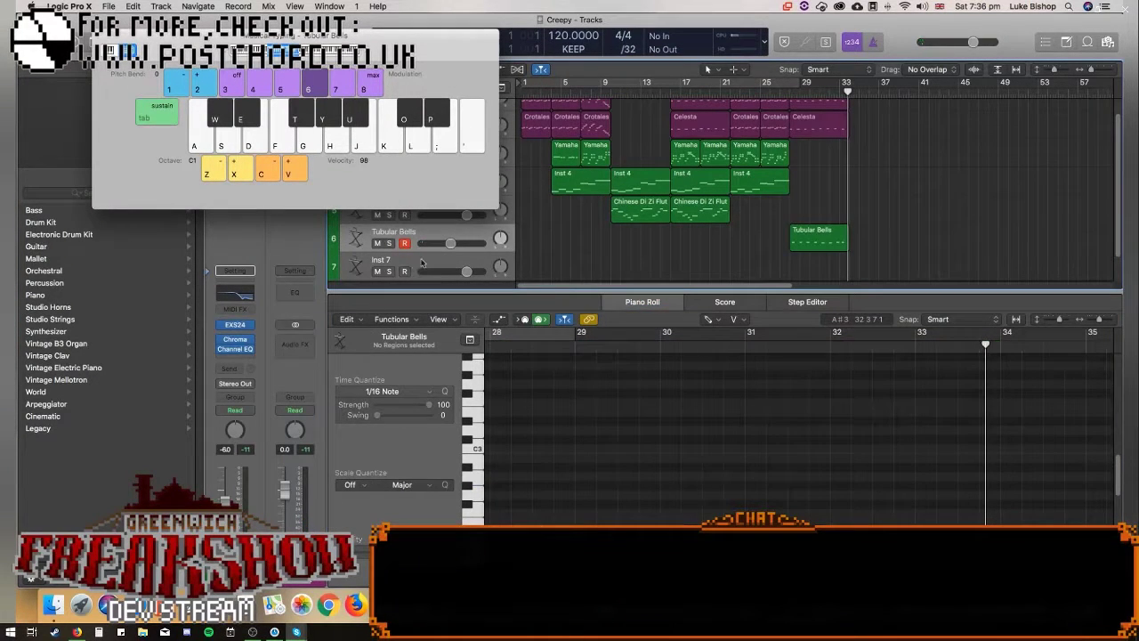
pyautogui.click(422, 261)
pyautogui.press('d')
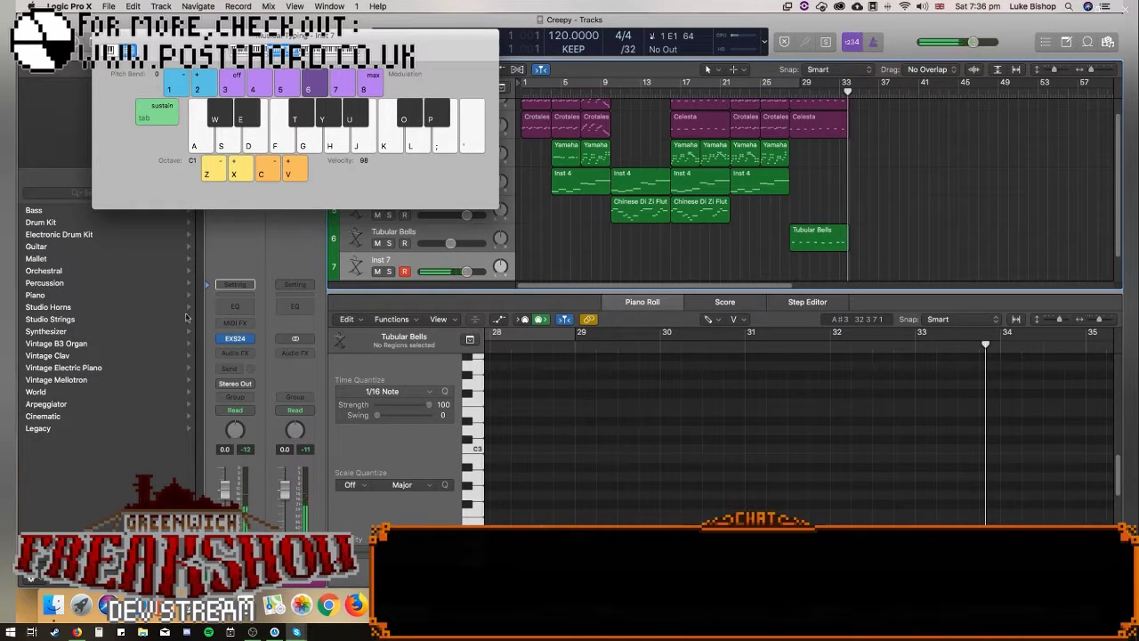
# Open the EXS24 sampler on the Inst 7 track and load the Marimba instrument from the keyboard mallets.
pyautogui.click(237, 339)
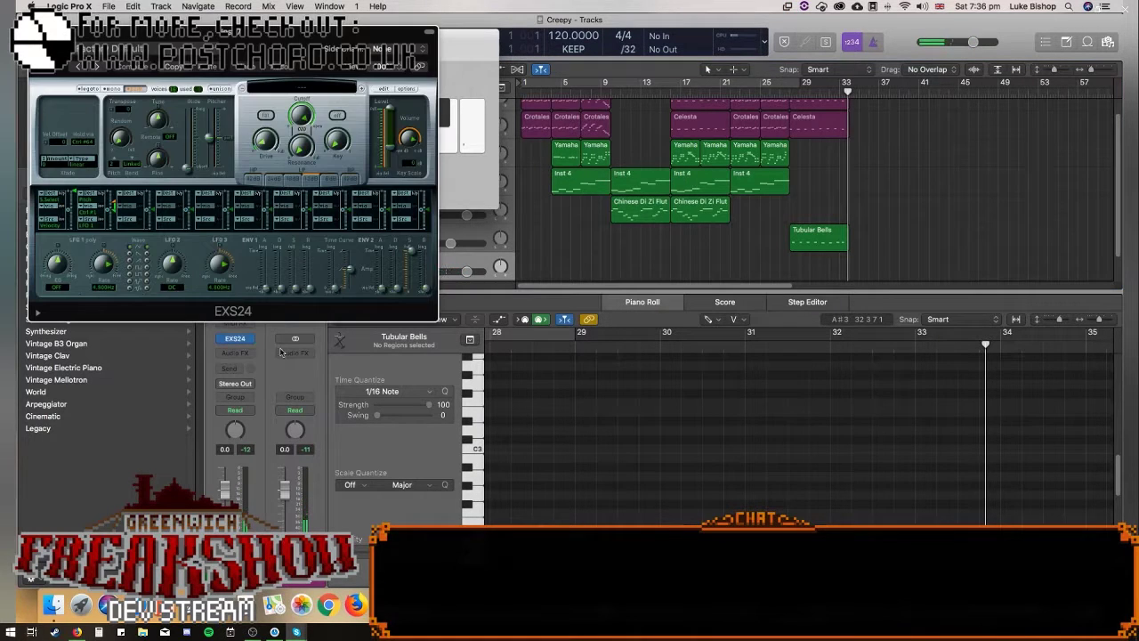
pyautogui.click(312, 89)
pyautogui.moveTo(301, 246)
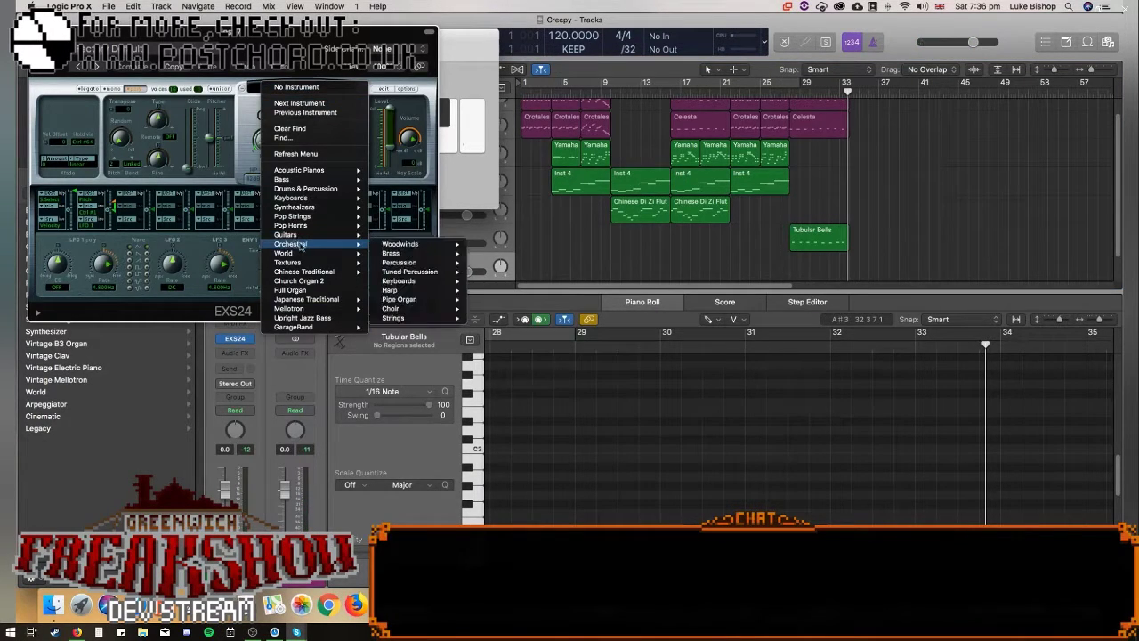
pyautogui.moveTo(439, 246)
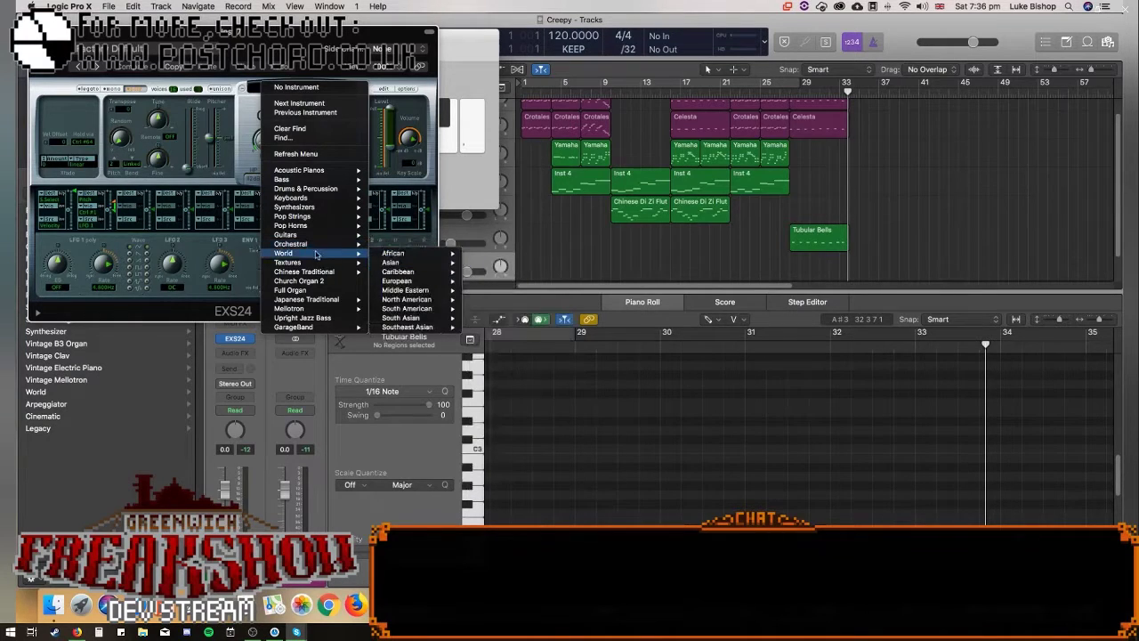
pyautogui.moveTo(316, 265)
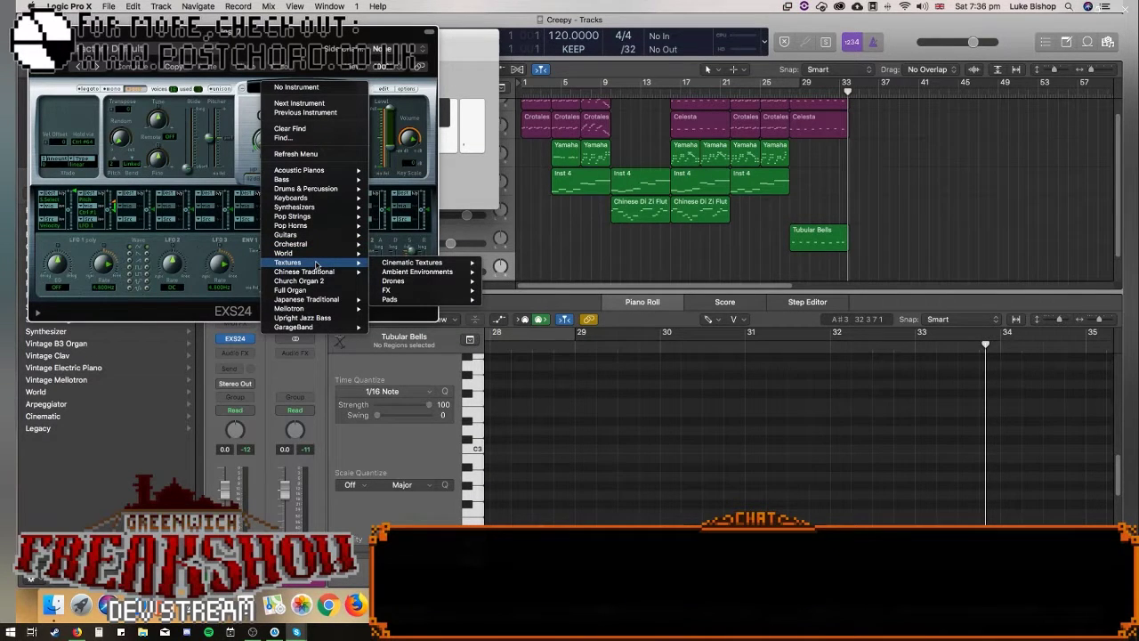
pyautogui.moveTo(320, 198)
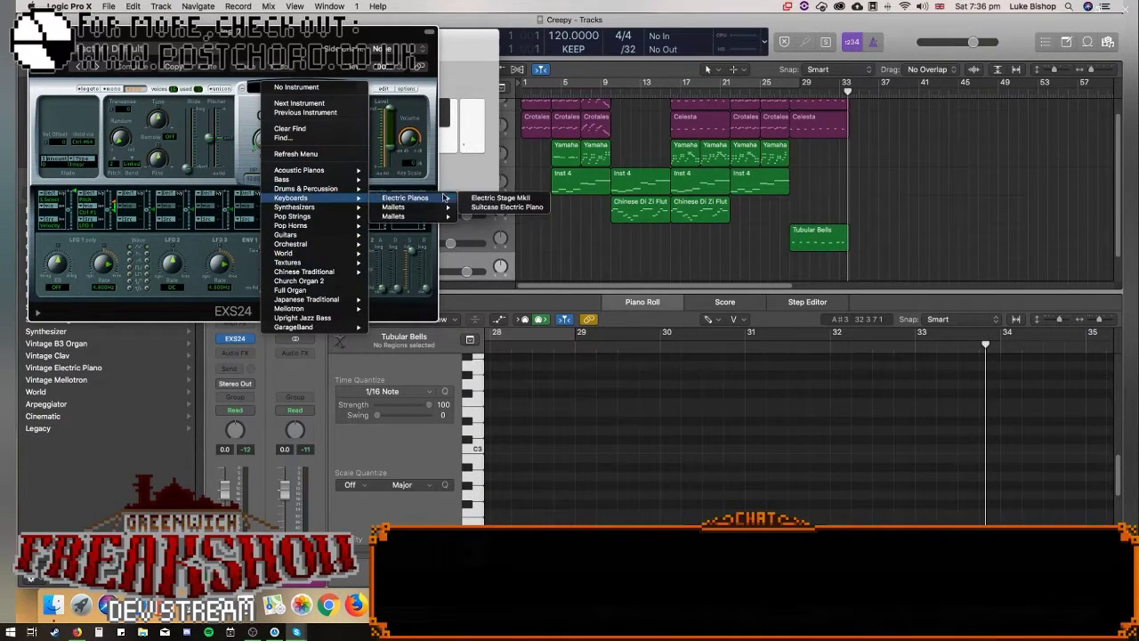
pyautogui.moveTo(431, 211)
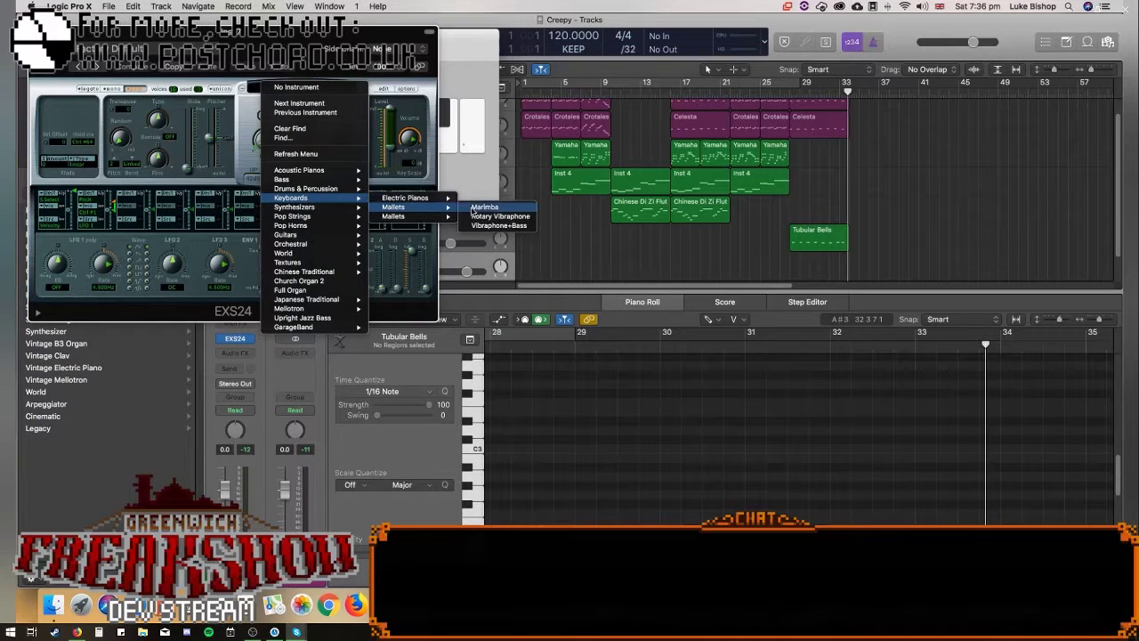
pyautogui.click(481, 207)
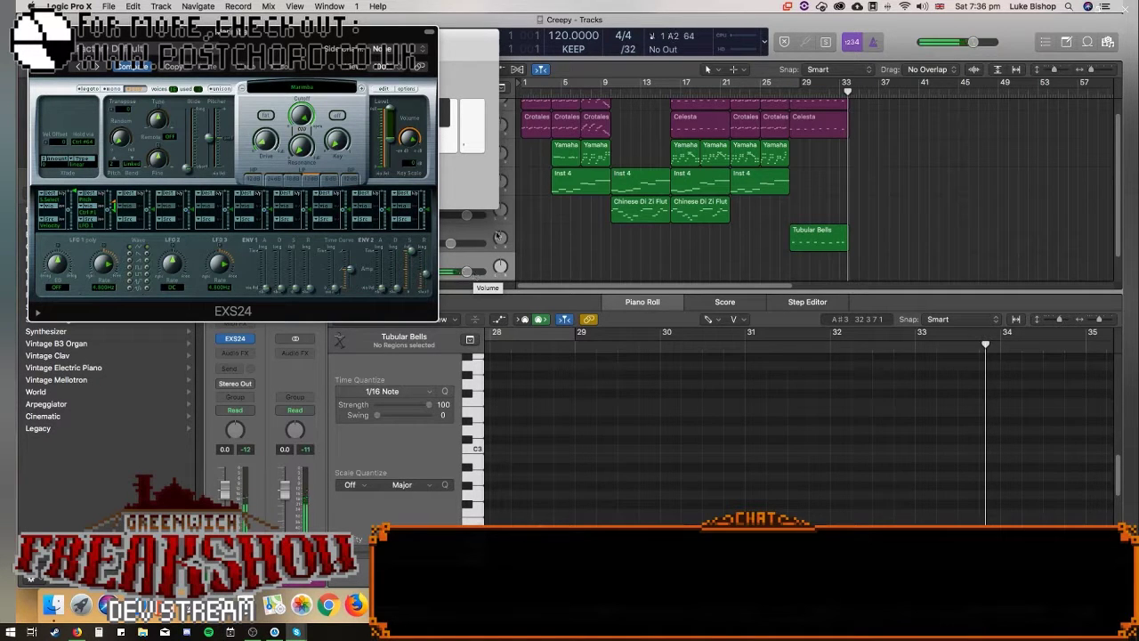
# Replace the sampler instrument with Glass Marimba Hard Mallet and play a note to audition it.
pyautogui.click(302, 86)
pyautogui.moveTo(317, 214)
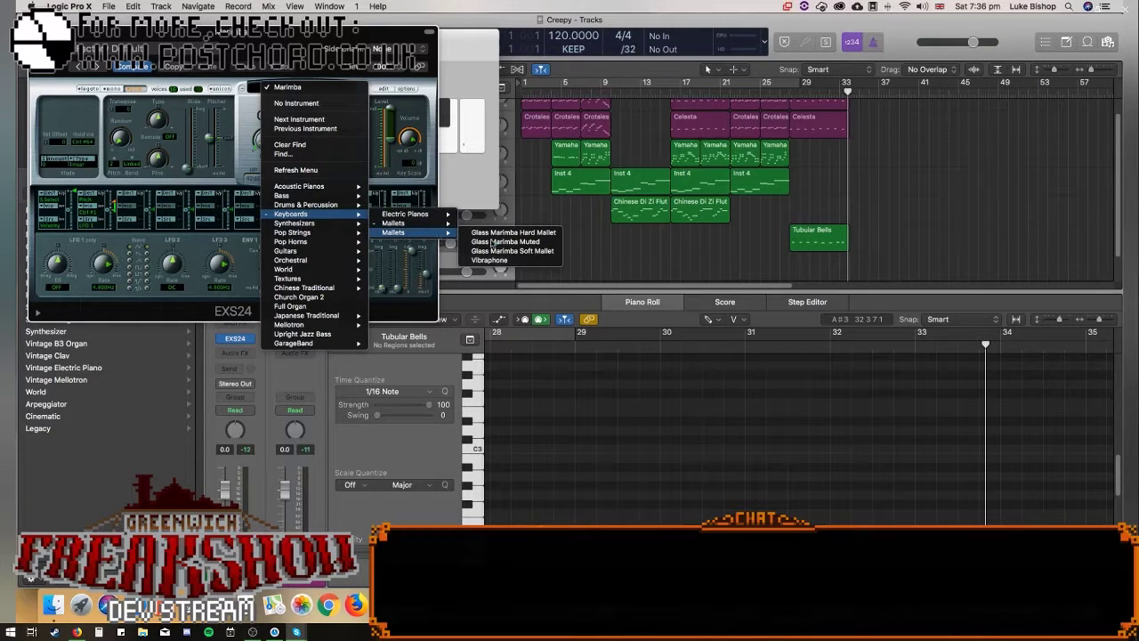
pyautogui.click(538, 234)
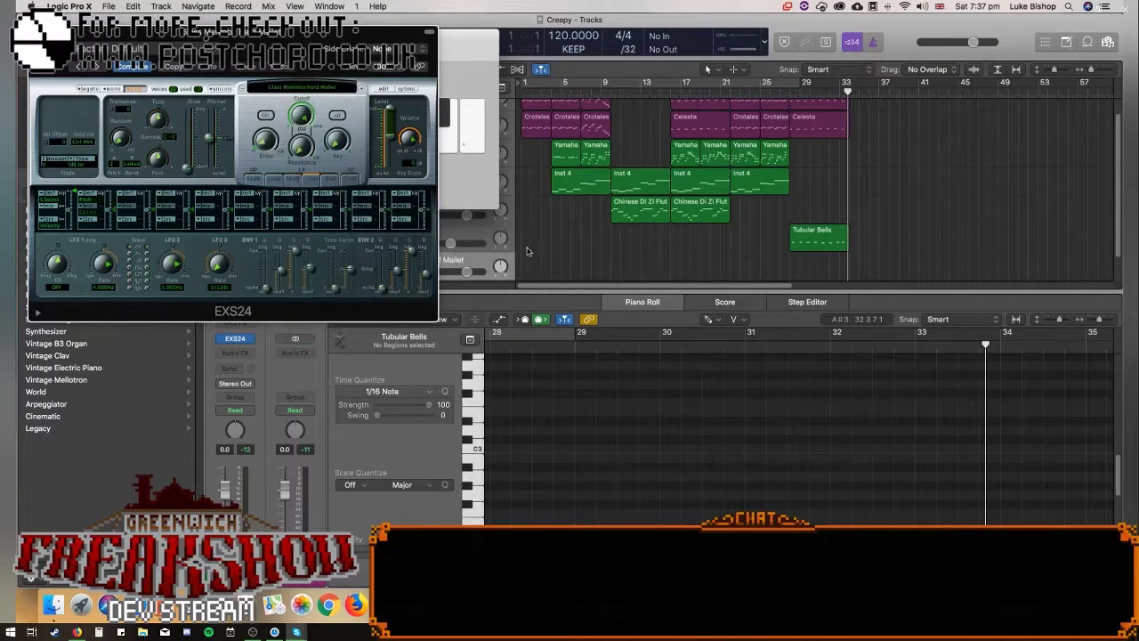
pyautogui.press('s')
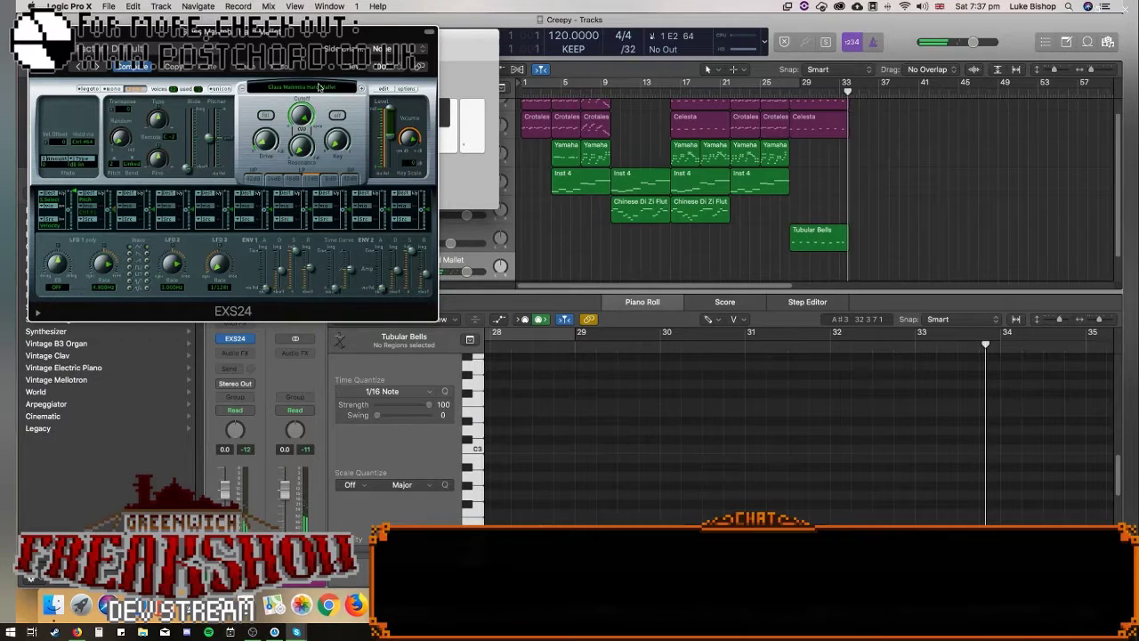
# Load the Crotales instrument from the orchestral tuned percussion into the EXS24.
pyautogui.click(318, 86)
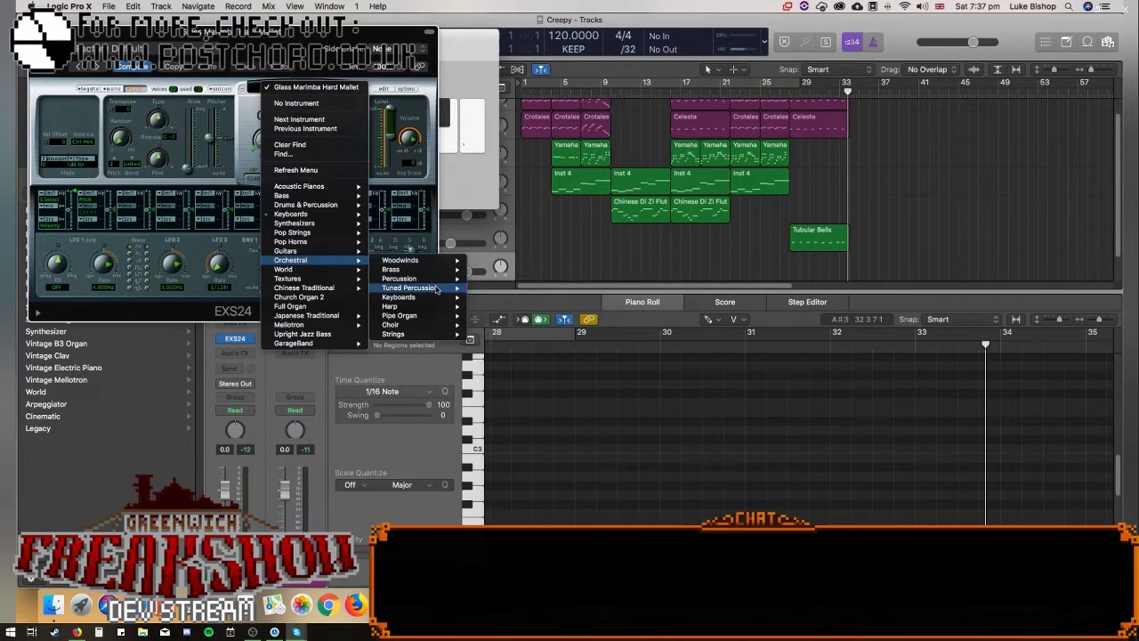
pyautogui.moveTo(432, 293)
pyautogui.click(503, 288)
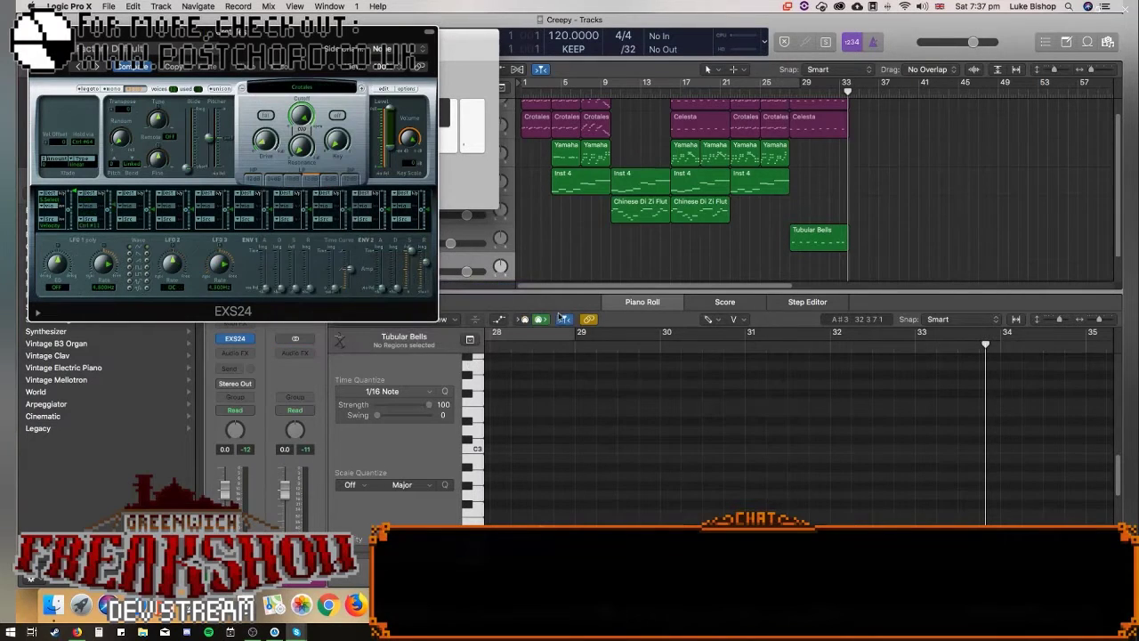
# Swap the sampler sound for the orchestral tuned percussion Xylophone.
pyautogui.click(302, 87)
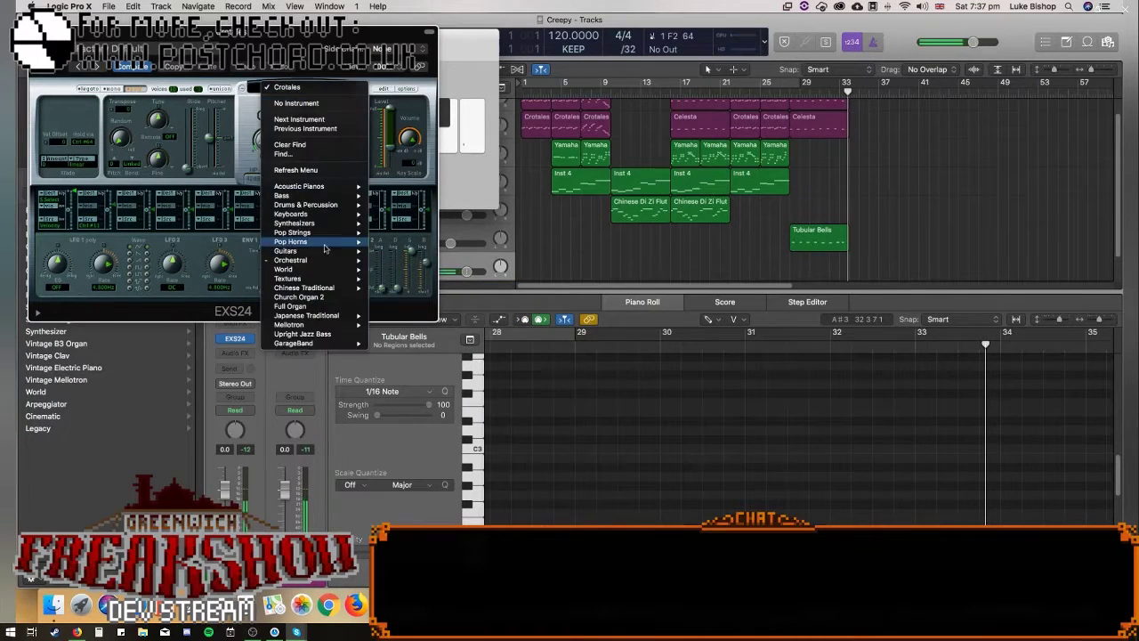
pyautogui.moveTo(418, 287)
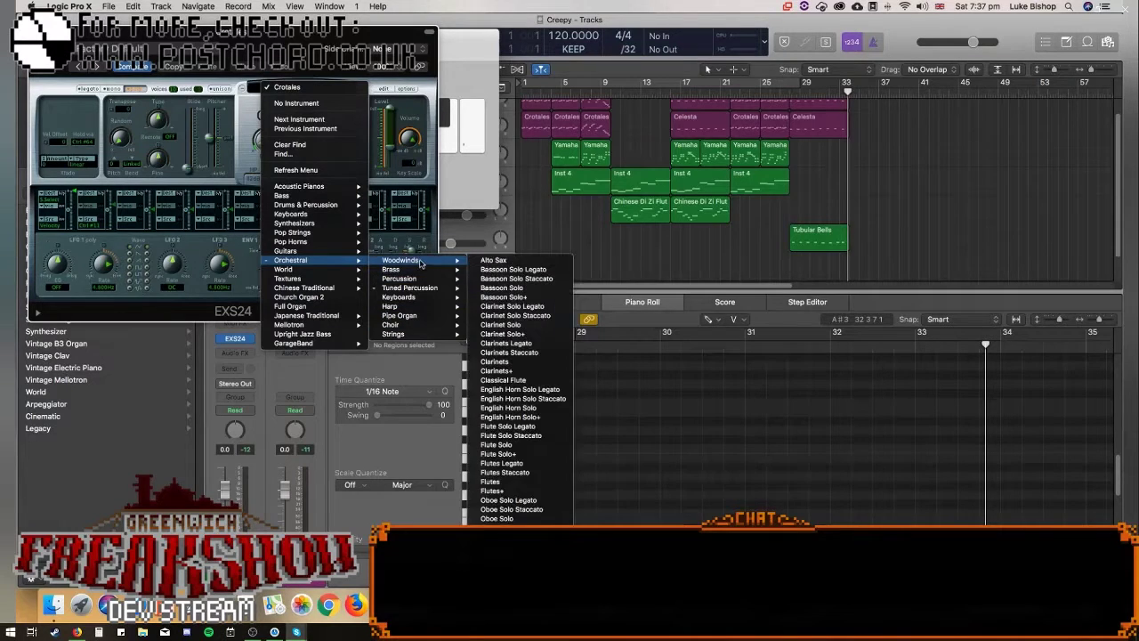
pyautogui.moveTo(415, 282)
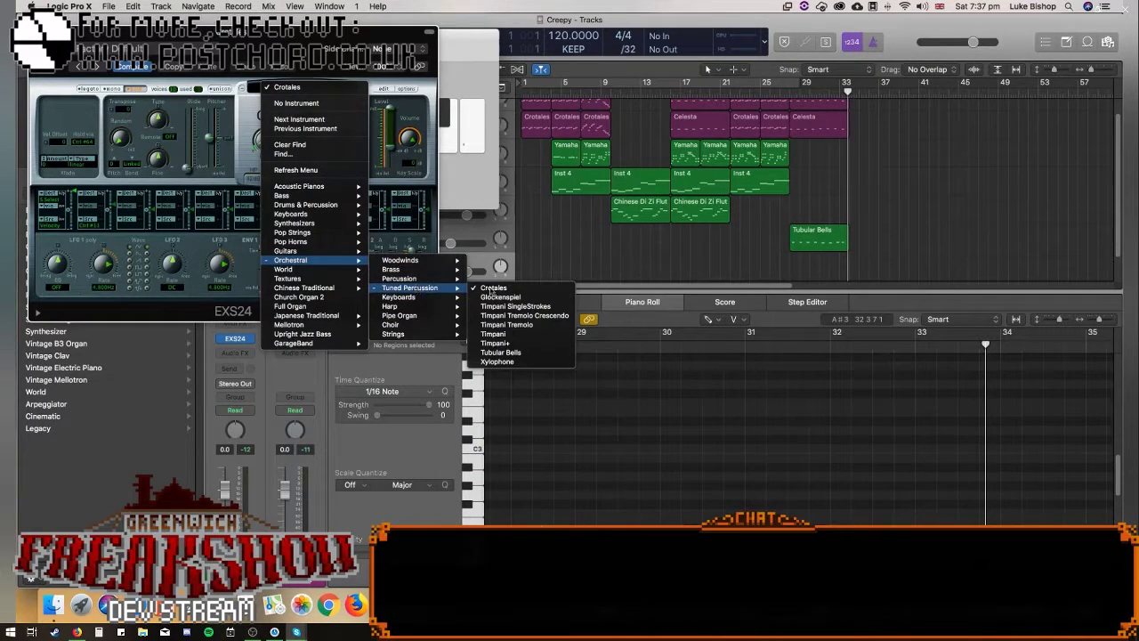
pyautogui.click(533, 360)
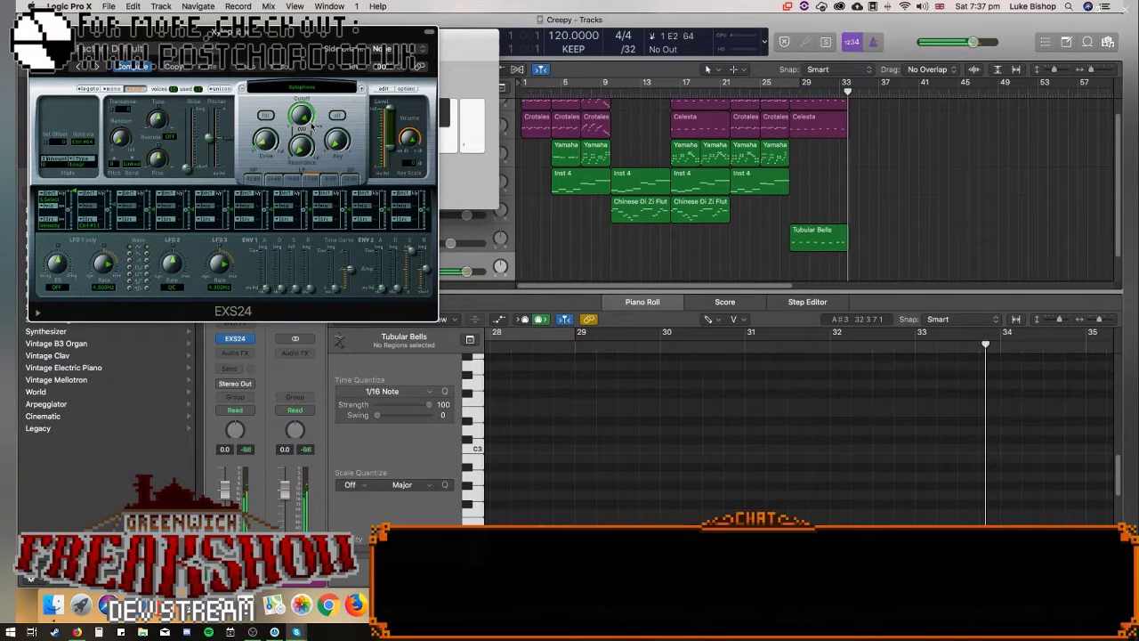
# Load the Human Beat Box instrument from the GarageBand collection into the EXS24.
pyautogui.click(311, 89)
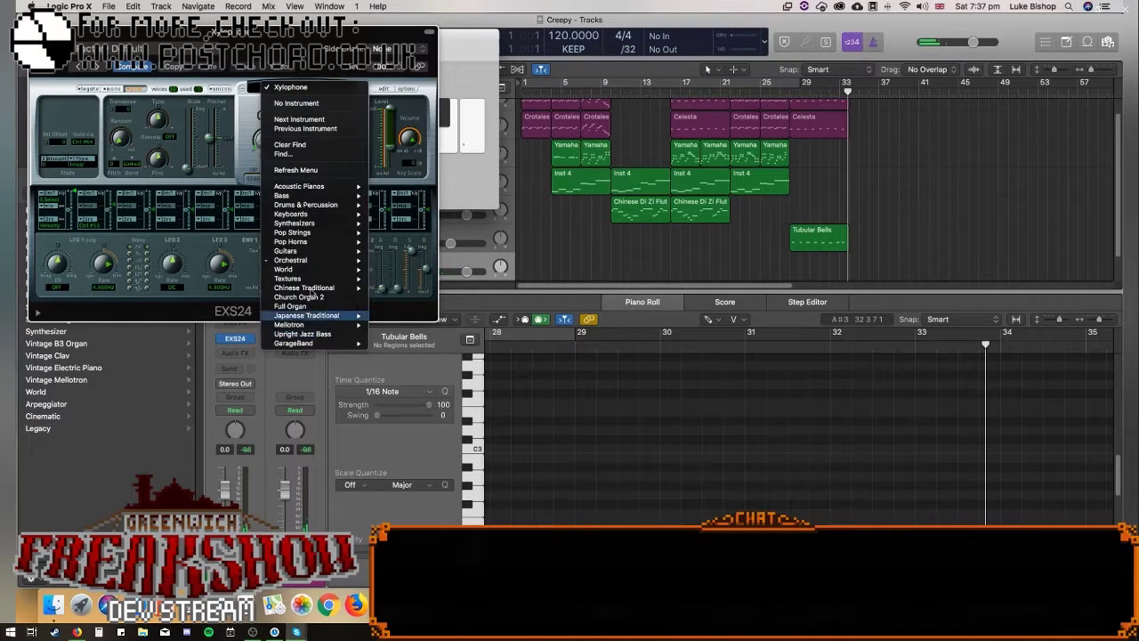
pyautogui.moveTo(322, 344)
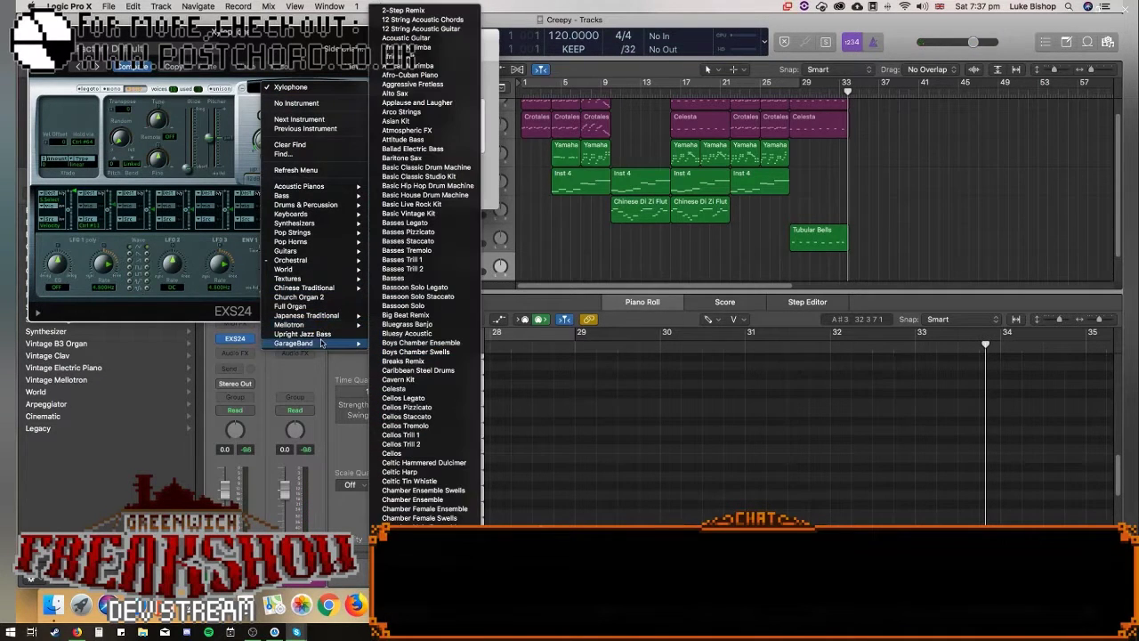
pyautogui.scroll(-15, 418, 304)
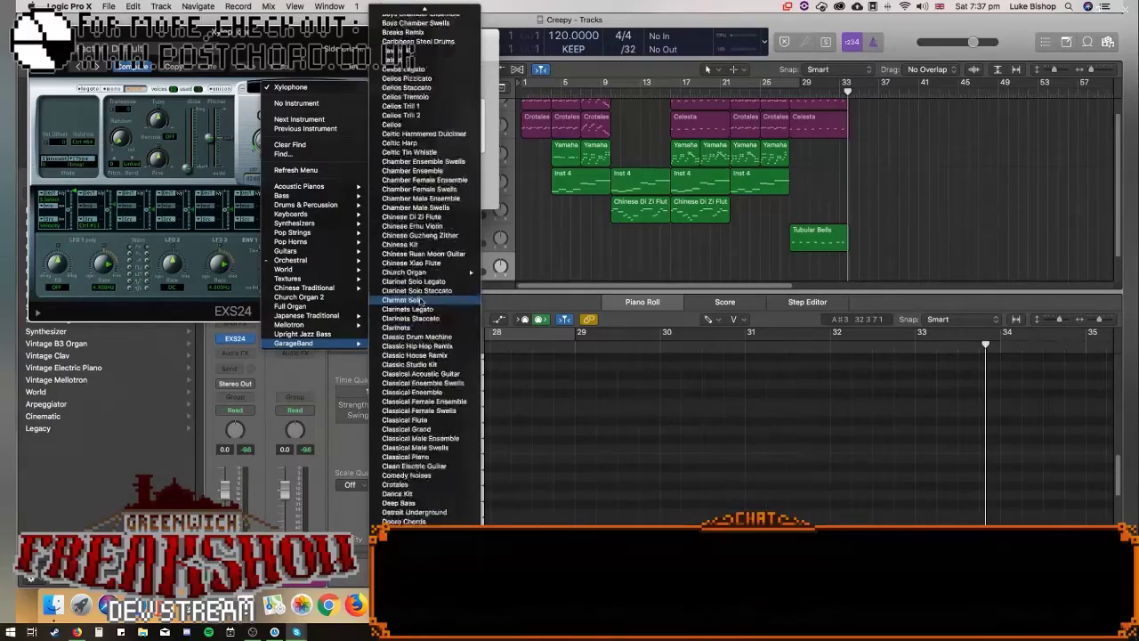
pyautogui.scroll(-20, 418, 305)
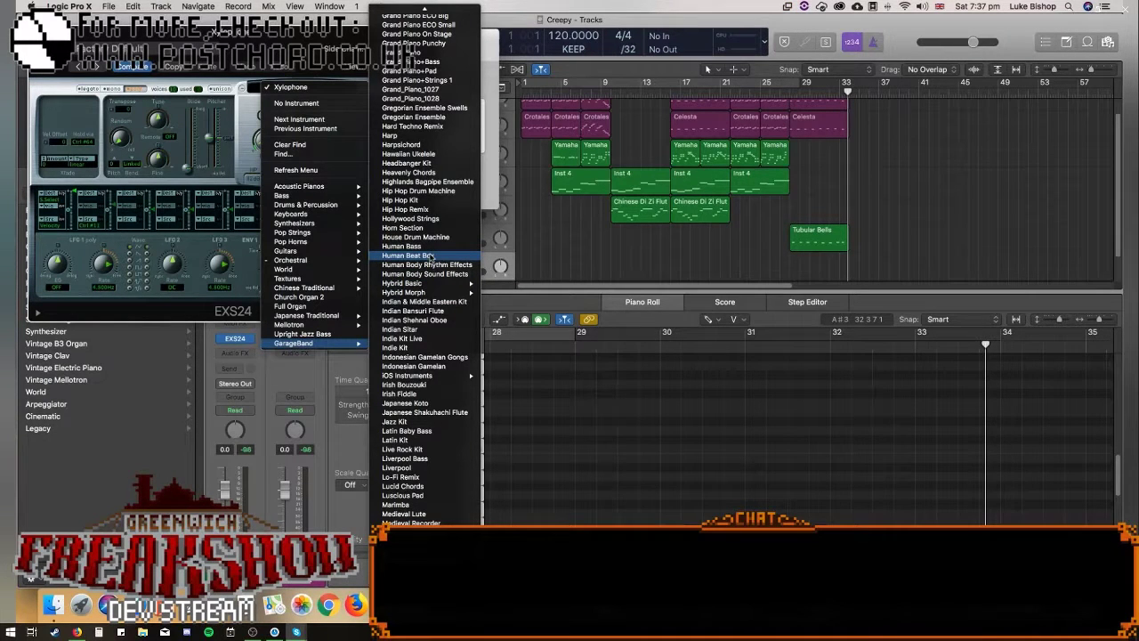
pyautogui.click(430, 256)
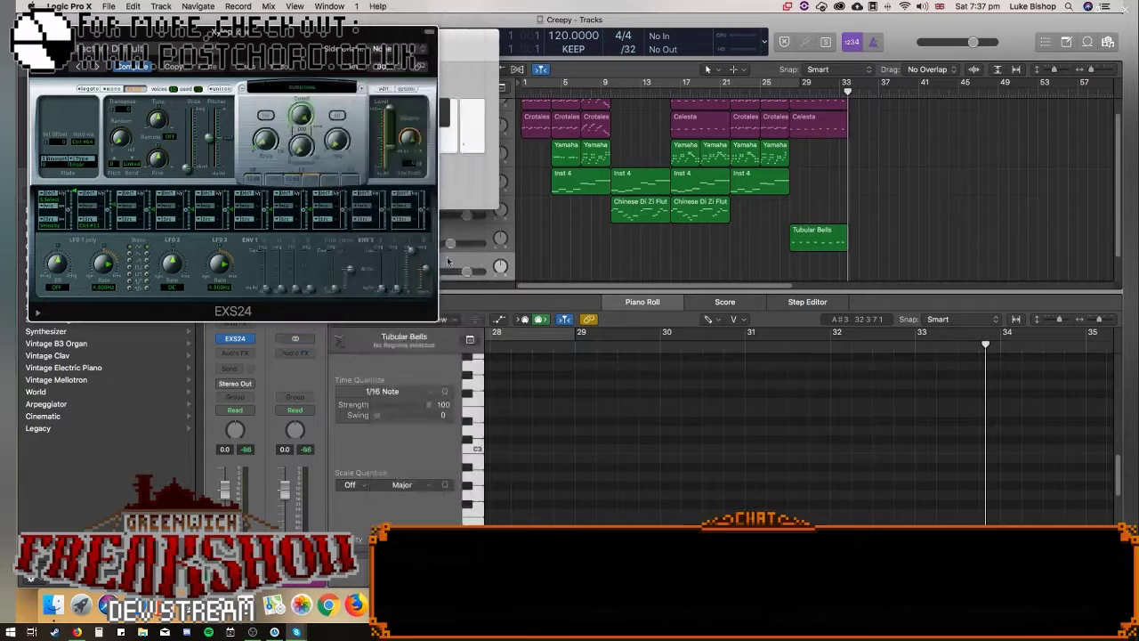
# Bring up Musical Typing and audition the Human Beat Box sounds with notes across the C2 octave.
pyautogui.press('super+k')
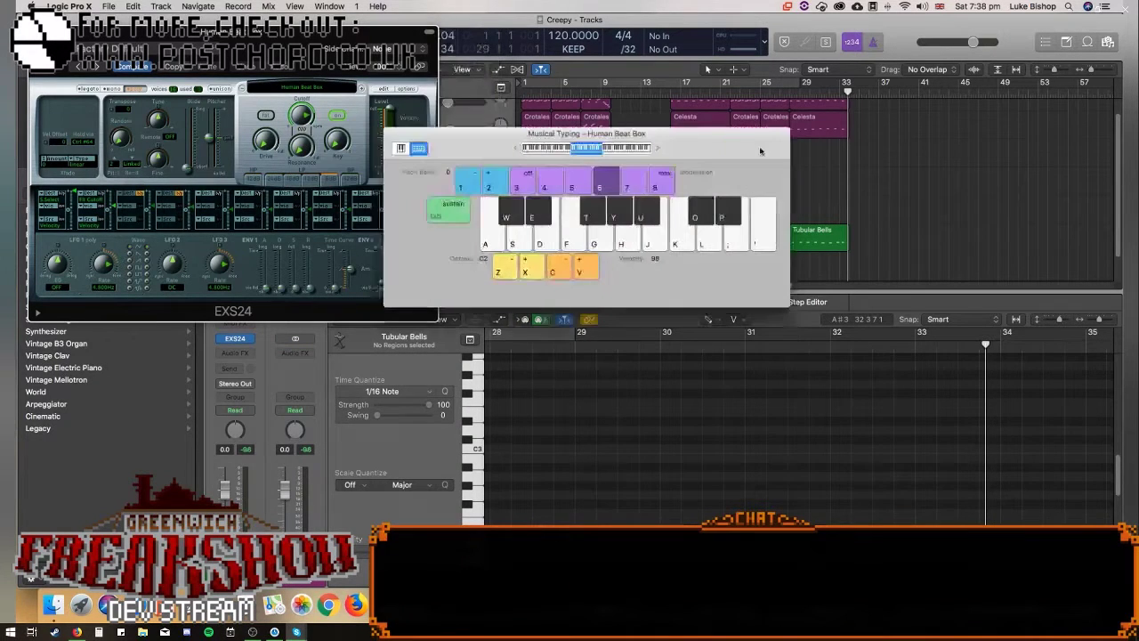
pyautogui.press('a')
pyautogui.press('d')
pyautogui.press('a')
pyautogui.press('d')
pyautogui.press('e')
pyautogui.press('d')
pyautogui.press('a')
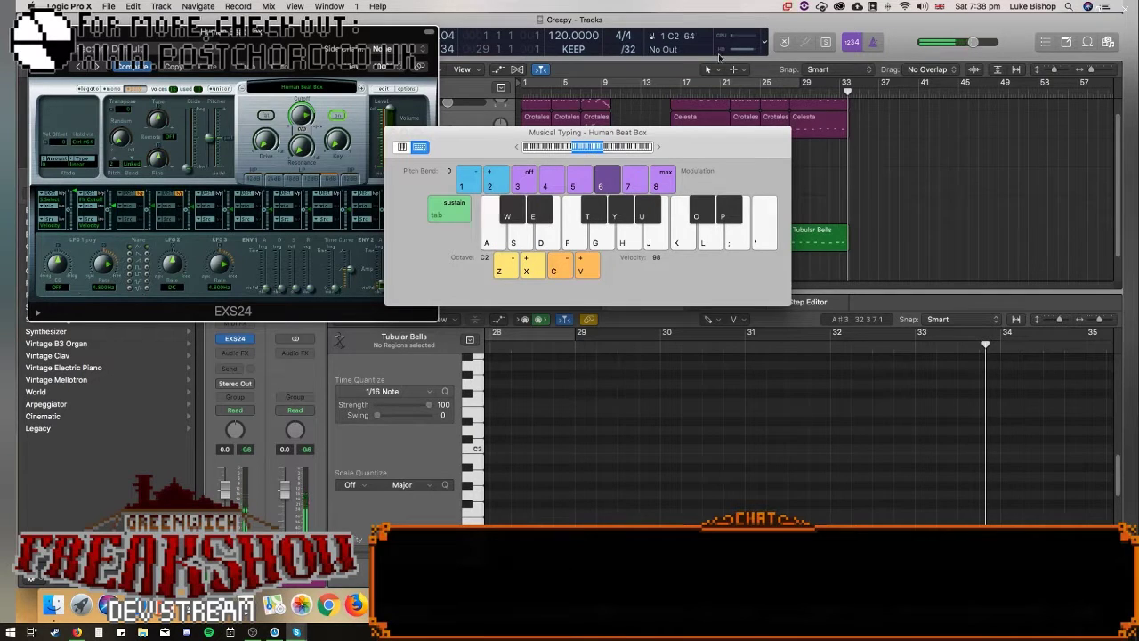
pyautogui.press('g')
pyautogui.press('g')
pyautogui.press('g')
pyautogui.press('d')
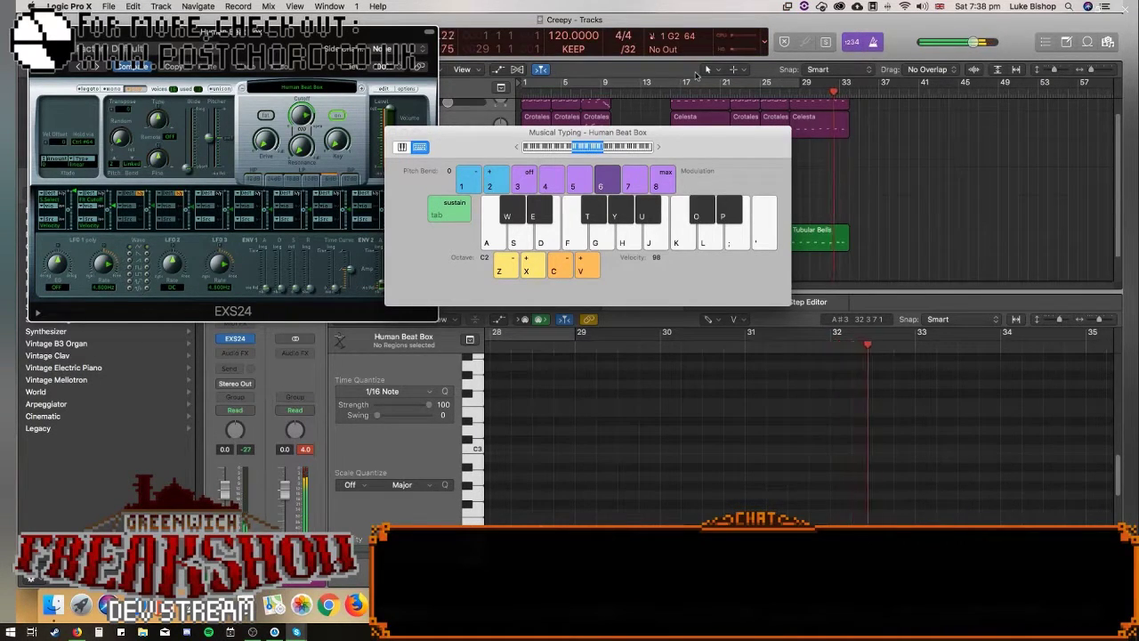
pyautogui.press('d')
pyautogui.press('h')
pyautogui.press('d')
pyautogui.press('h')
pyautogui.press('u')
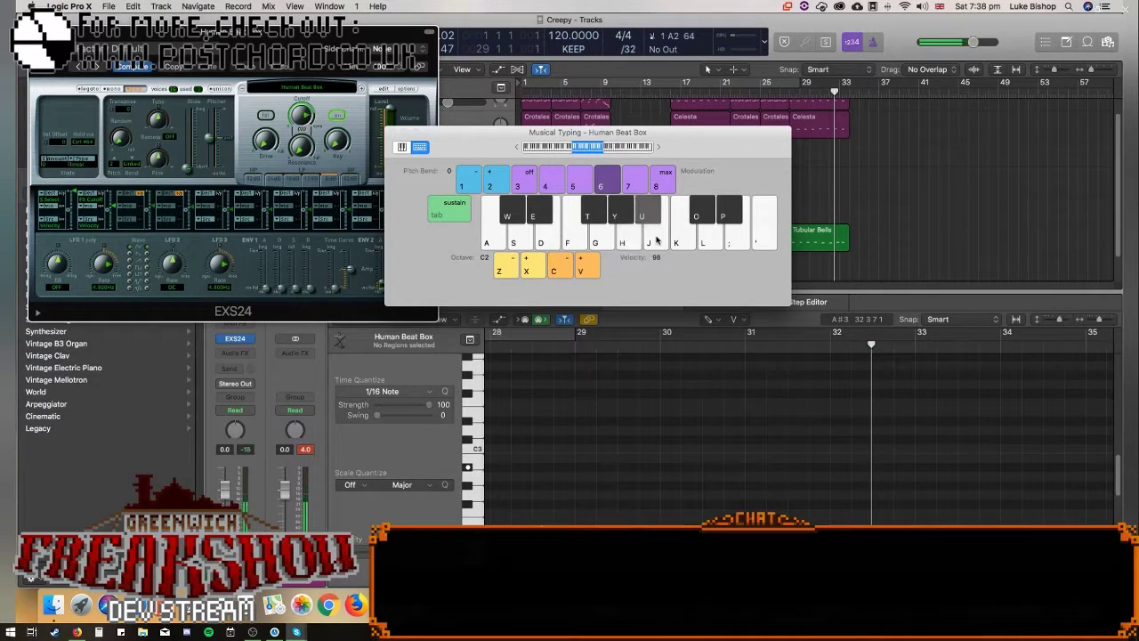
pyautogui.press('j')
pyautogui.press('g')
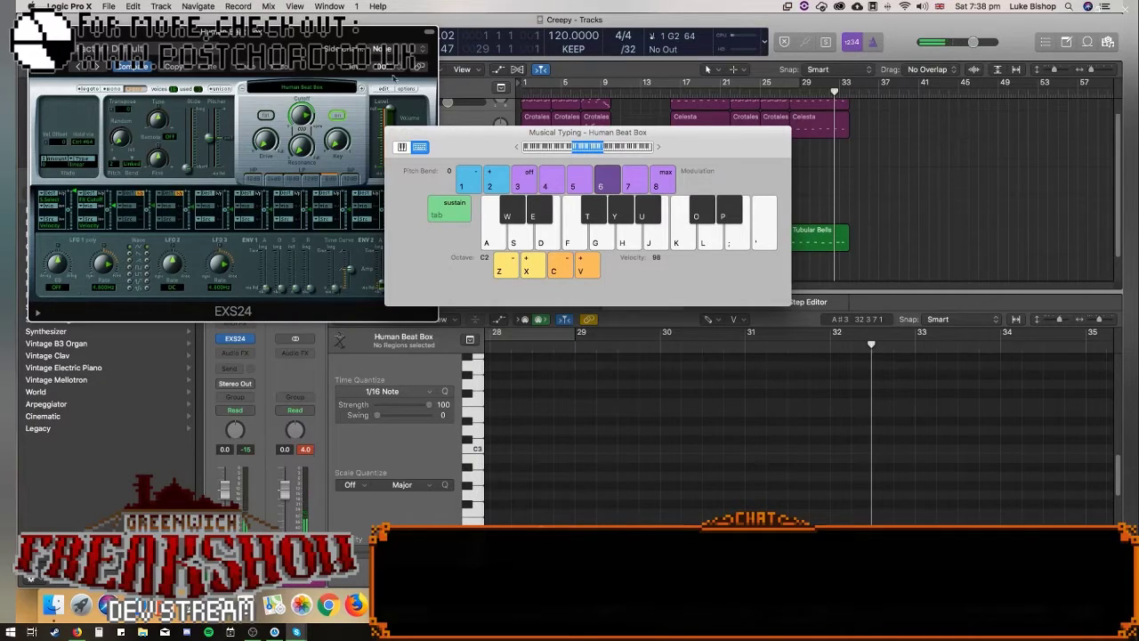
# Load Tibetan Singing Bowls from the GarageBand collection into the EXS24 and audition it with a C2 note.
pyautogui.click(302, 87)
pyautogui.scroll(-10, 430, 347)
pyautogui.scroll(-10, 429, 344)
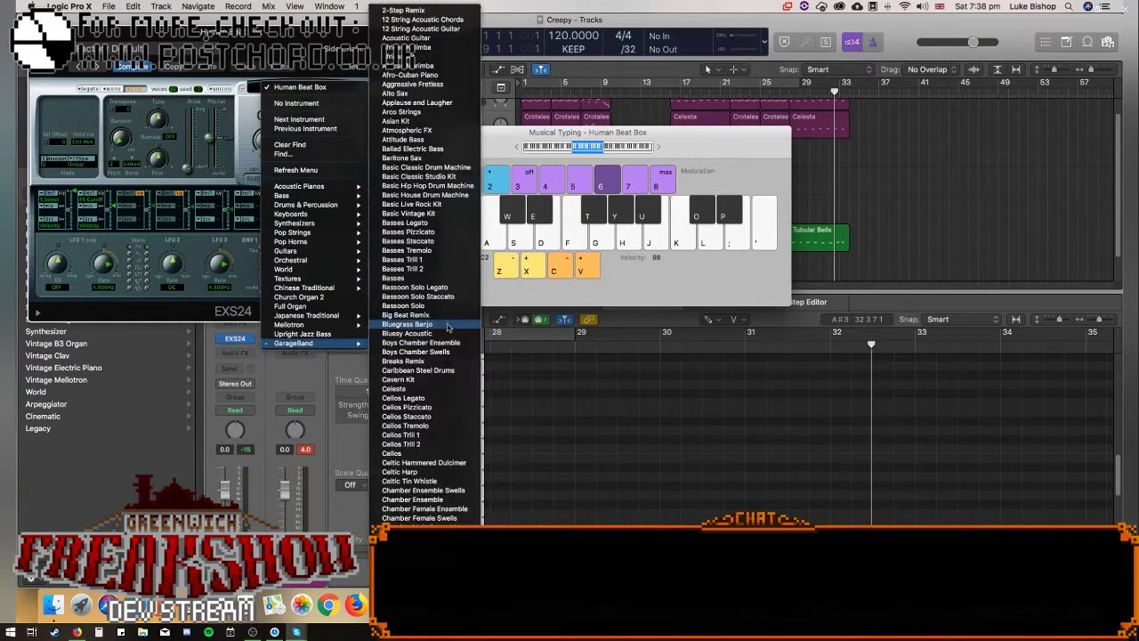
pyautogui.scroll(-10, 447, 331)
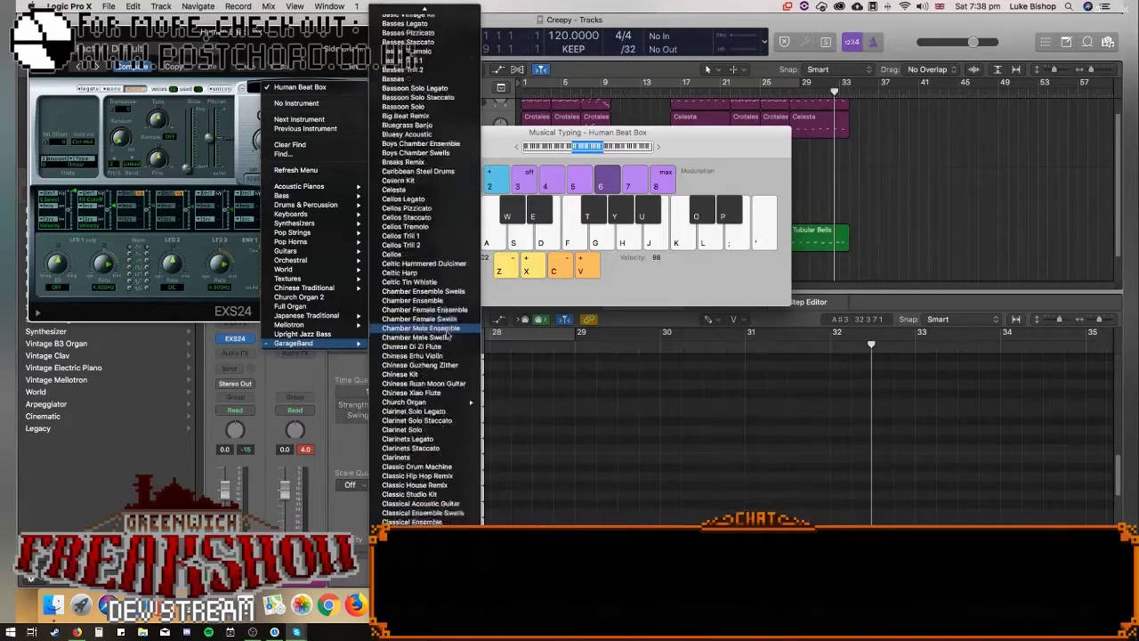
pyautogui.scroll(-5, 447, 336)
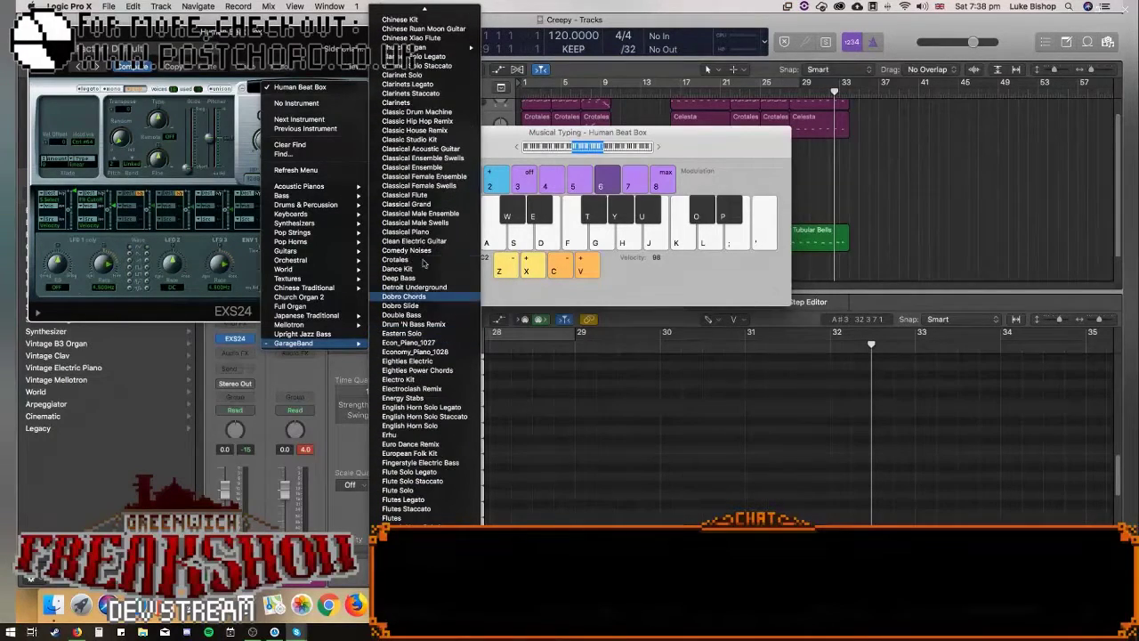
pyautogui.scroll(-5, 451, 418)
pyautogui.scroll(-20, 451, 423)
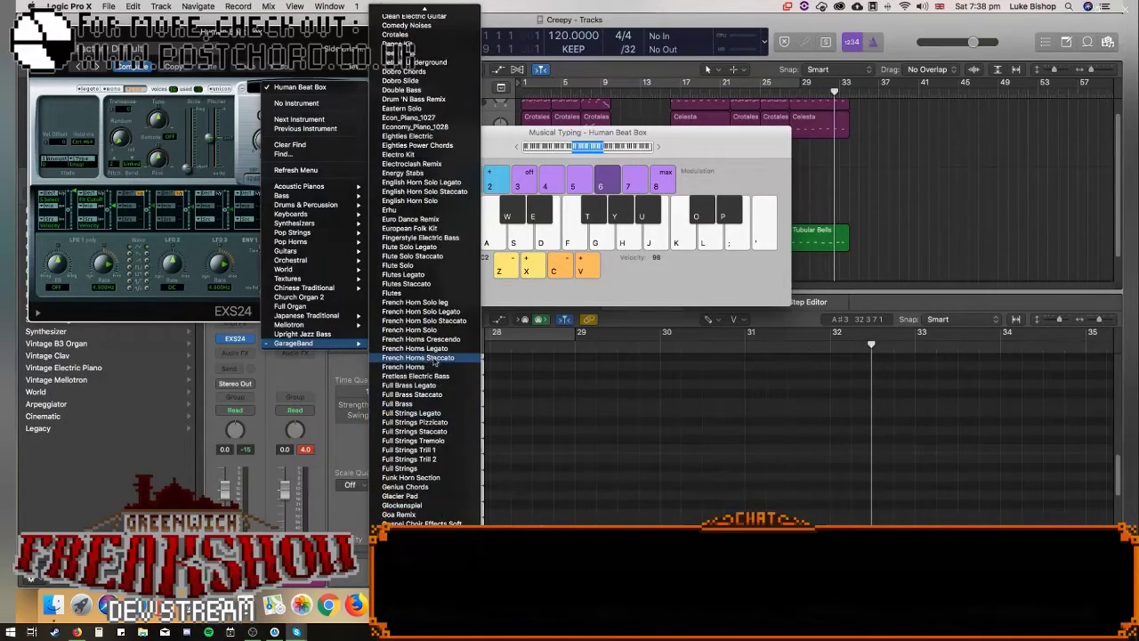
pyautogui.scroll(-20, 440, 360)
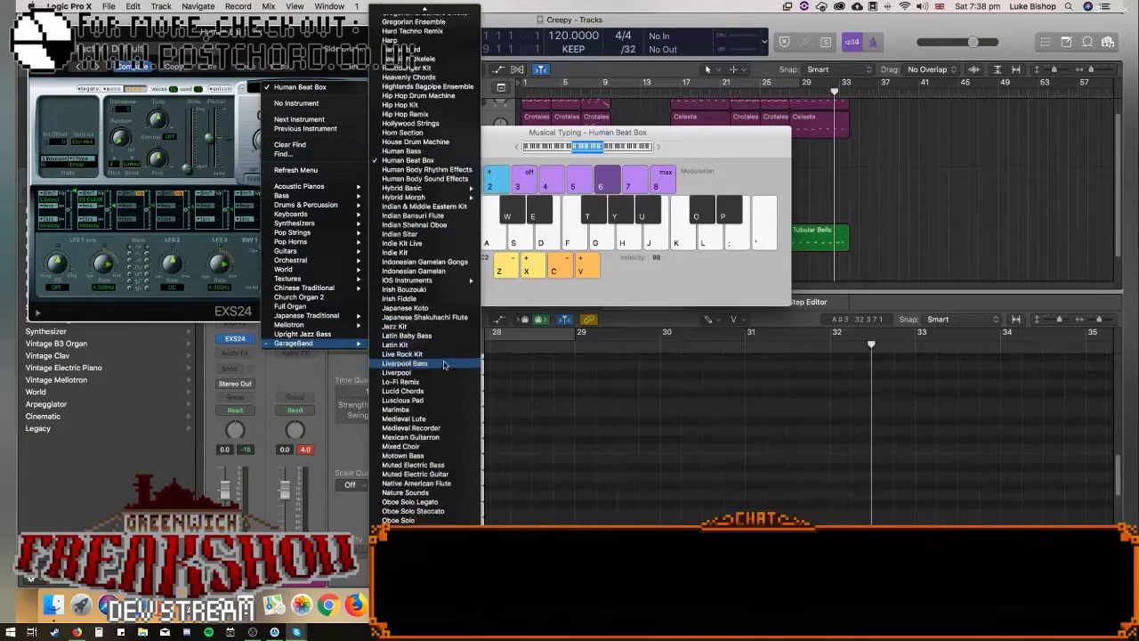
pyautogui.scroll(-1, 445, 358)
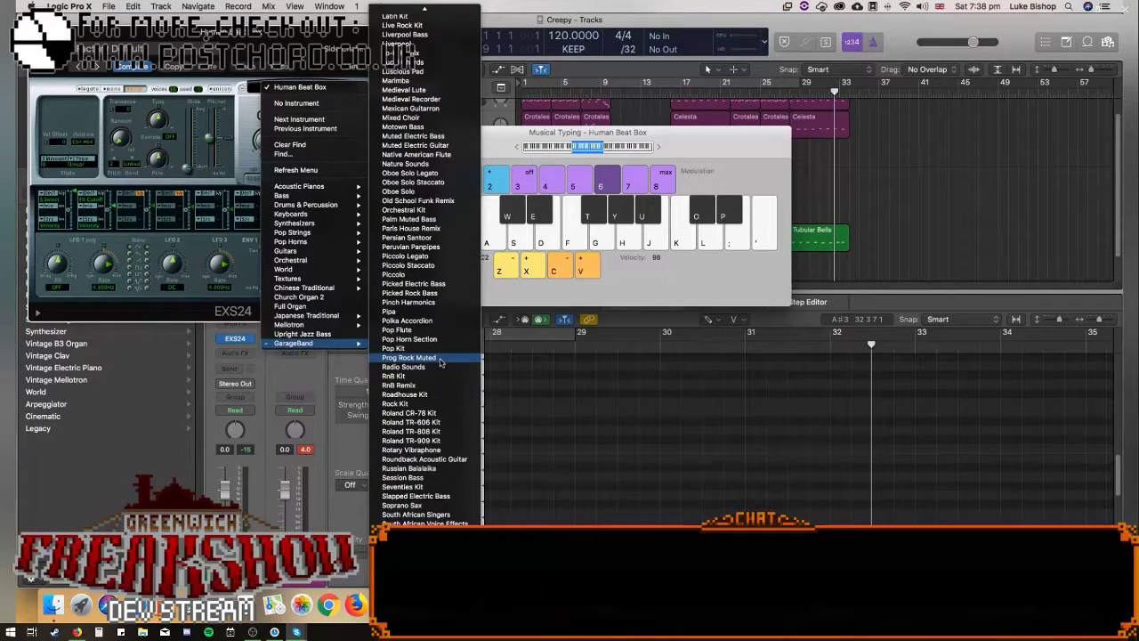
pyautogui.scroll(-12, 440, 360)
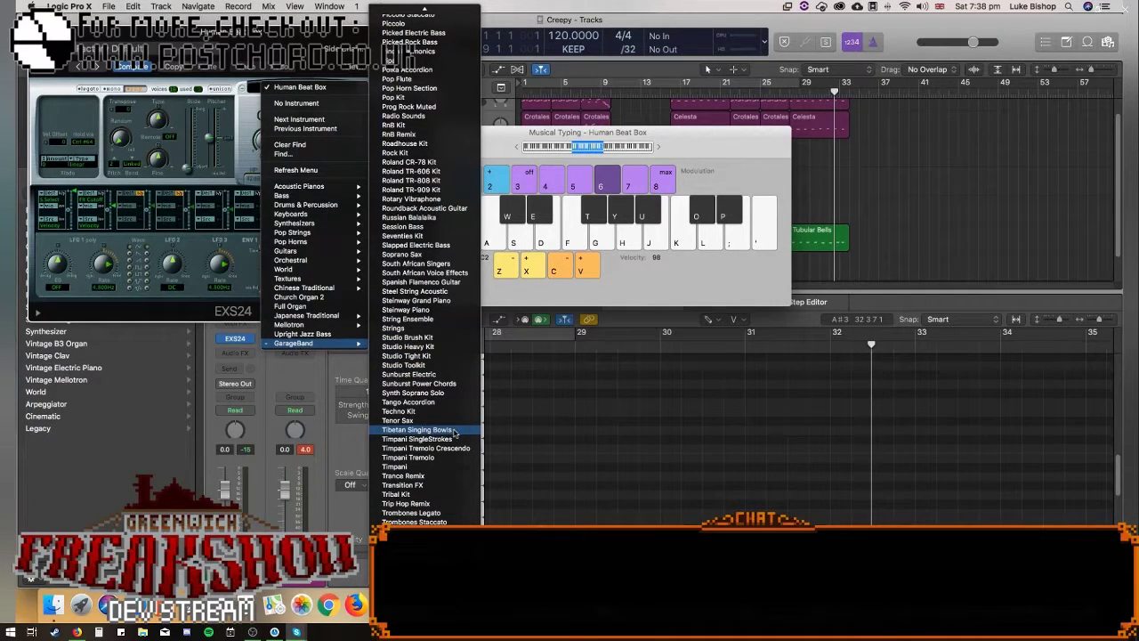
pyautogui.click(454, 430)
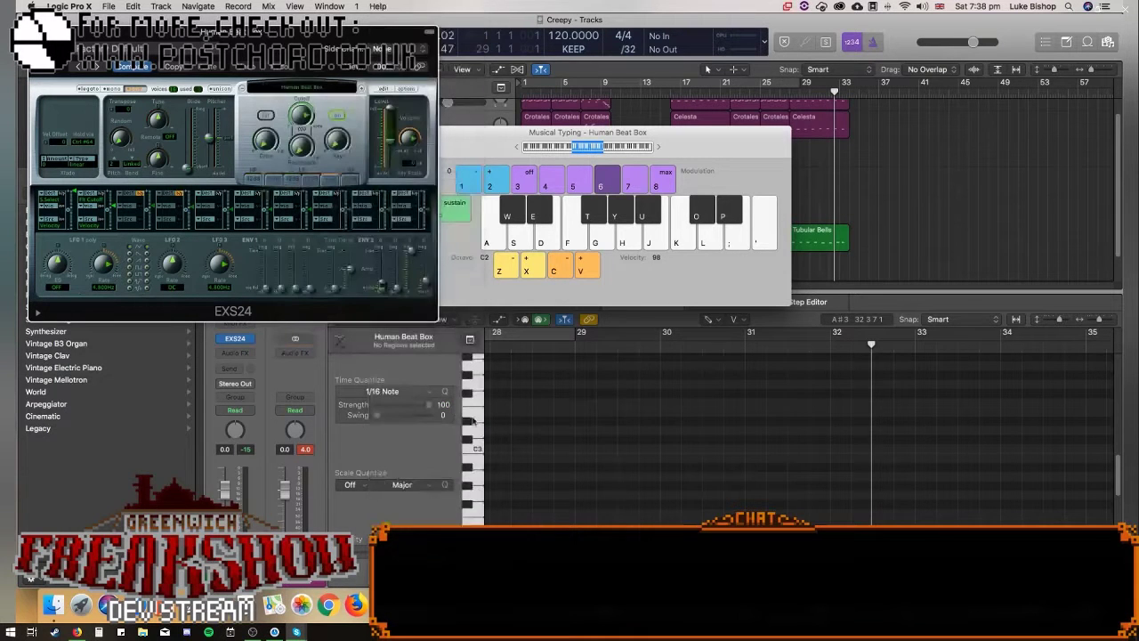
pyautogui.press('a')
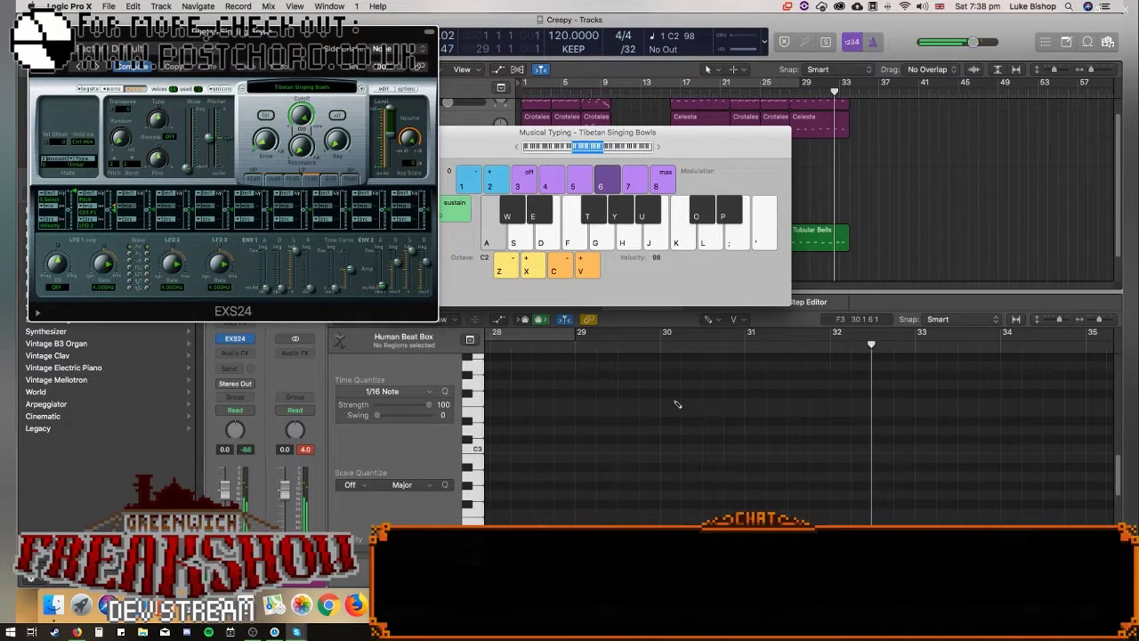
# Audition the Tibetan Singing Bowls with C, F and D-sharp notes in the C2 octave.
pyautogui.press('a')
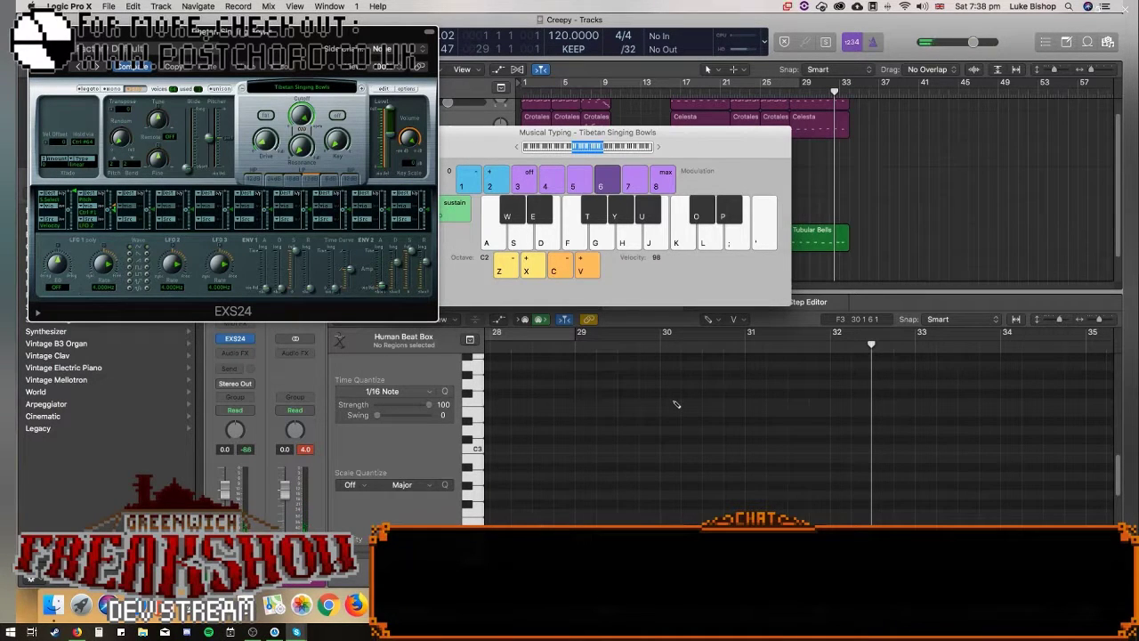
pyautogui.press('f')
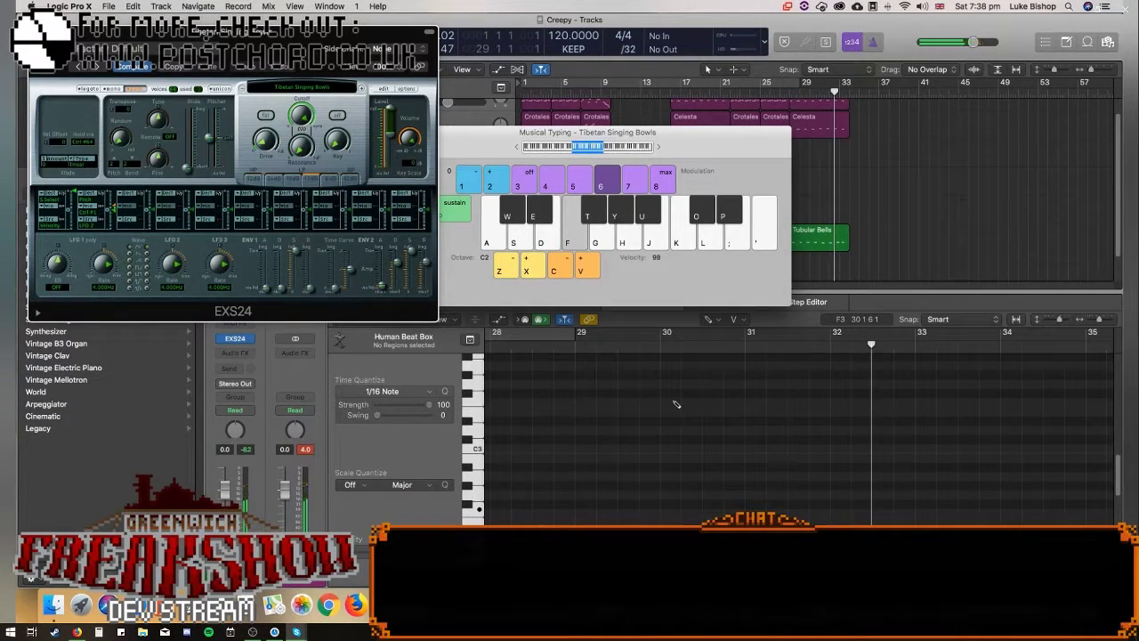
pyautogui.press('e')
pyautogui.press('e')
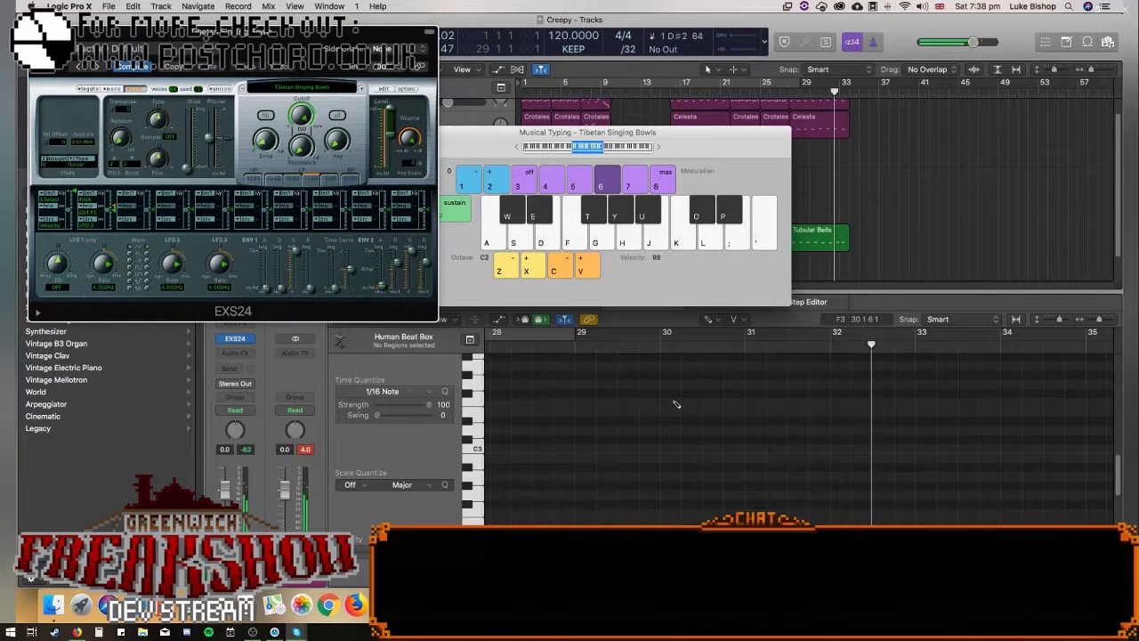
# Look through the World instruments for the EXS24 and load Tibetan Singing Bowls from the Asian group.
pyautogui.click(318, 89)
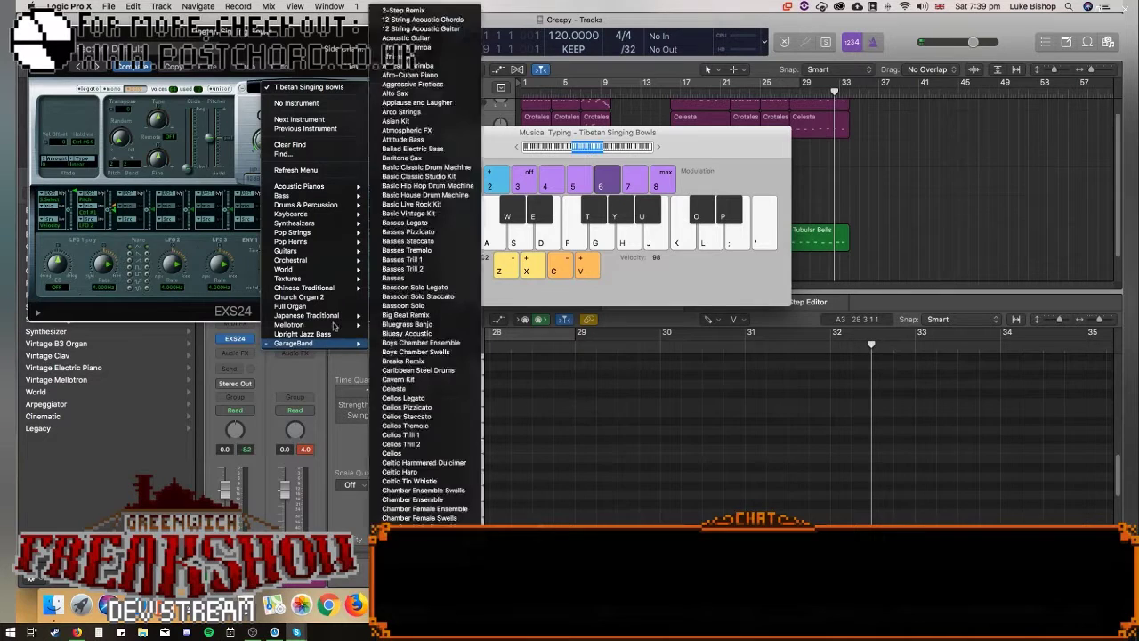
pyautogui.moveTo(326, 292)
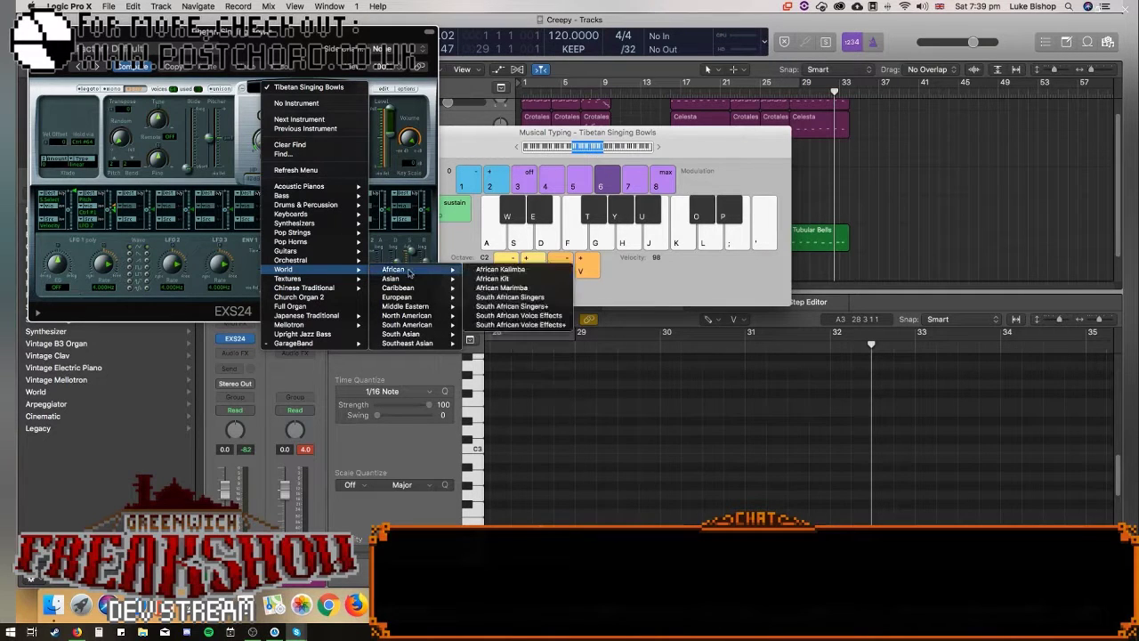
pyautogui.moveTo(406, 297)
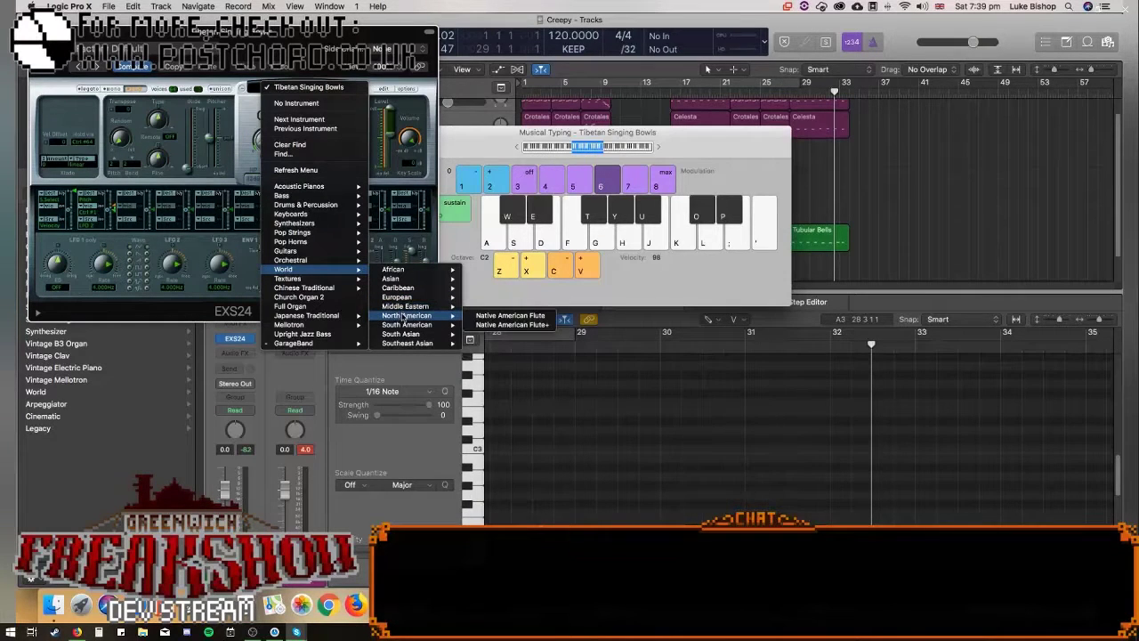
pyautogui.moveTo(405, 326)
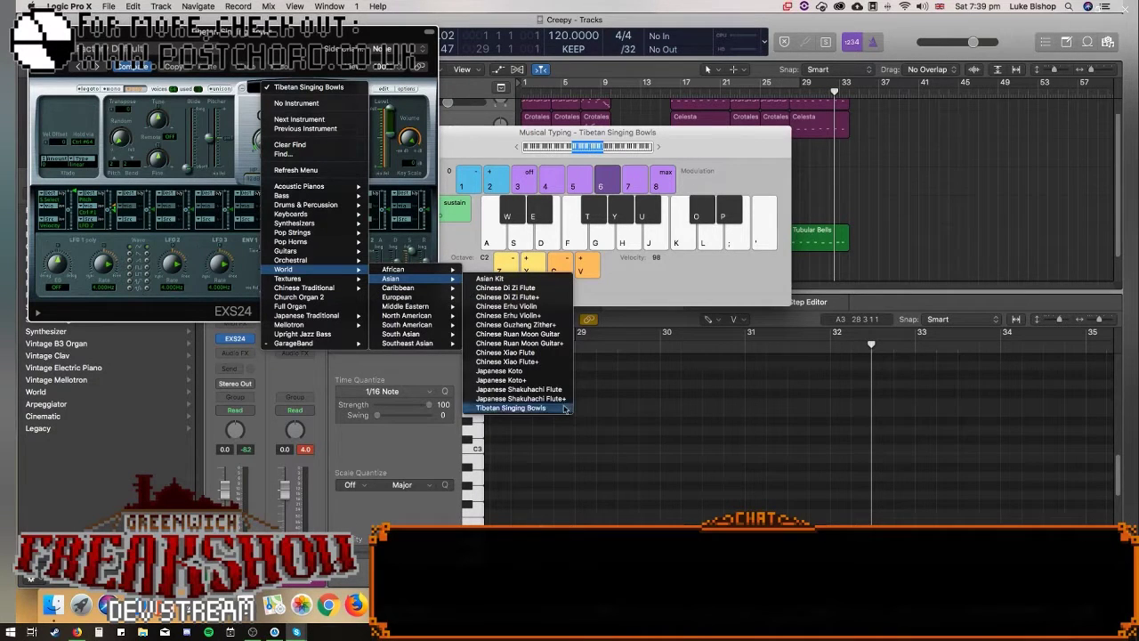
pyautogui.click(512, 408)
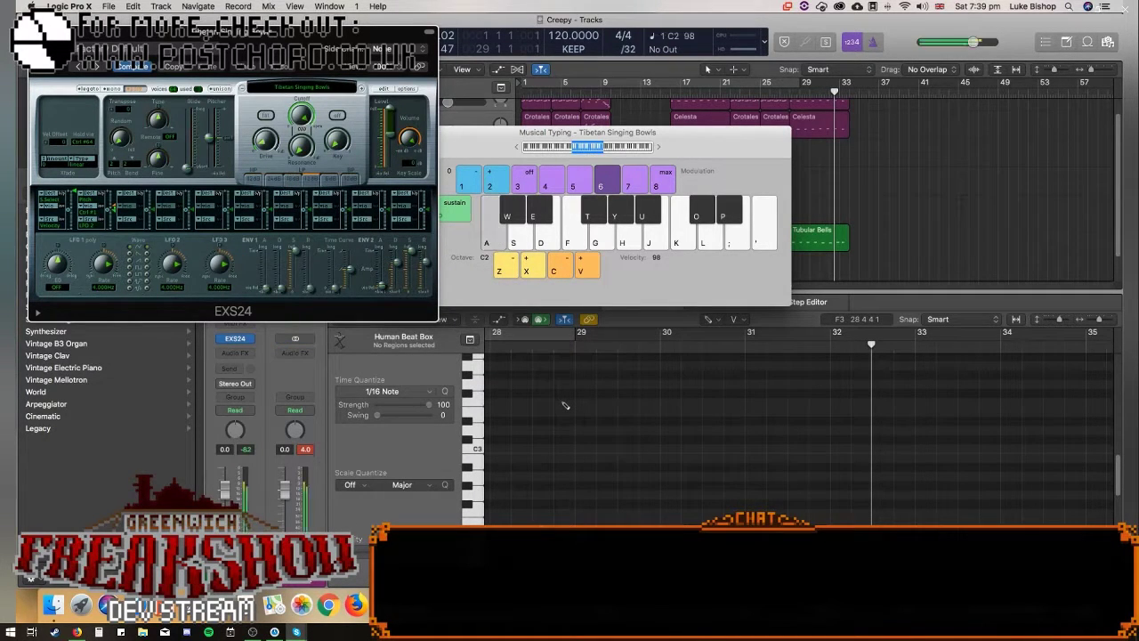
# Load the Chinese Di Zi Flute from the Asian World instruments and audition it with a C2 note.
pyautogui.click(307, 87)
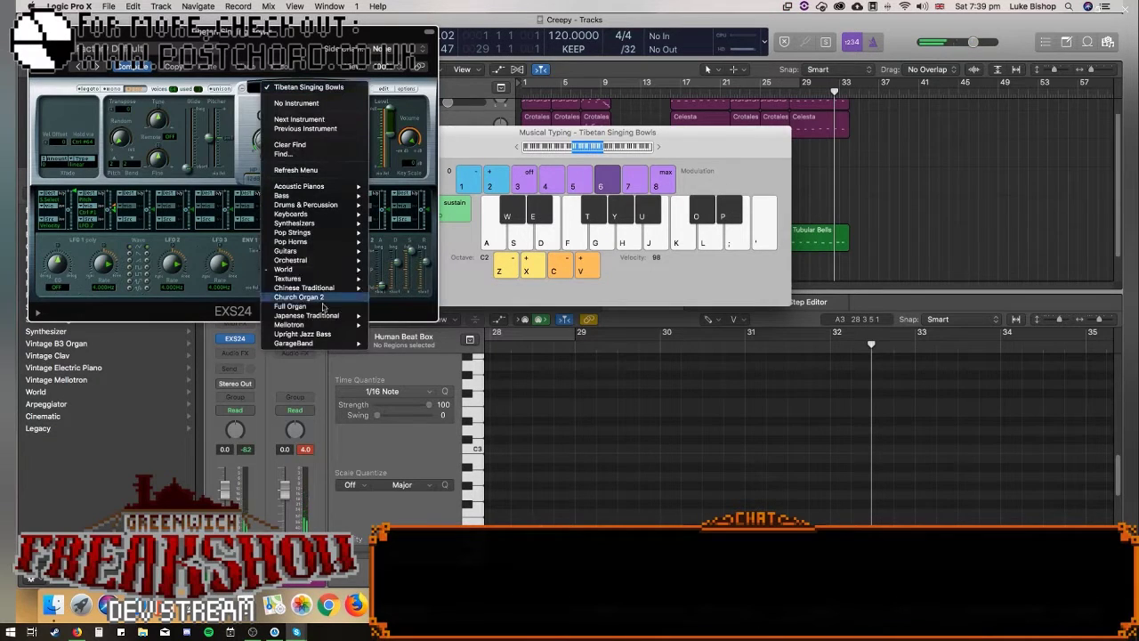
pyautogui.moveTo(303, 269)
pyautogui.moveTo(422, 279)
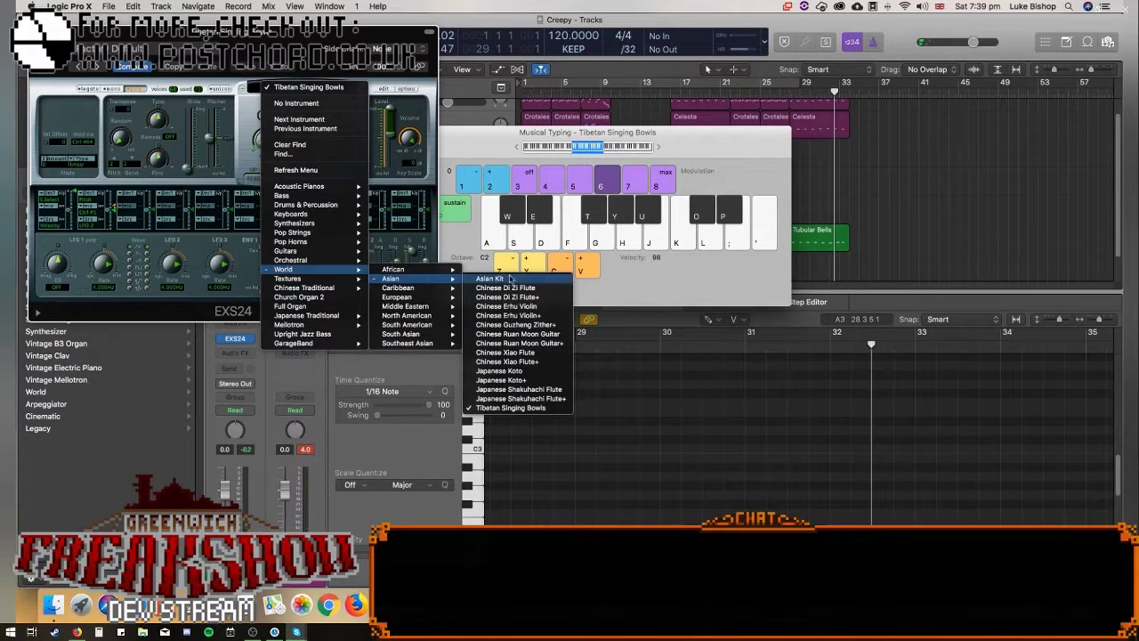
pyautogui.click(507, 287)
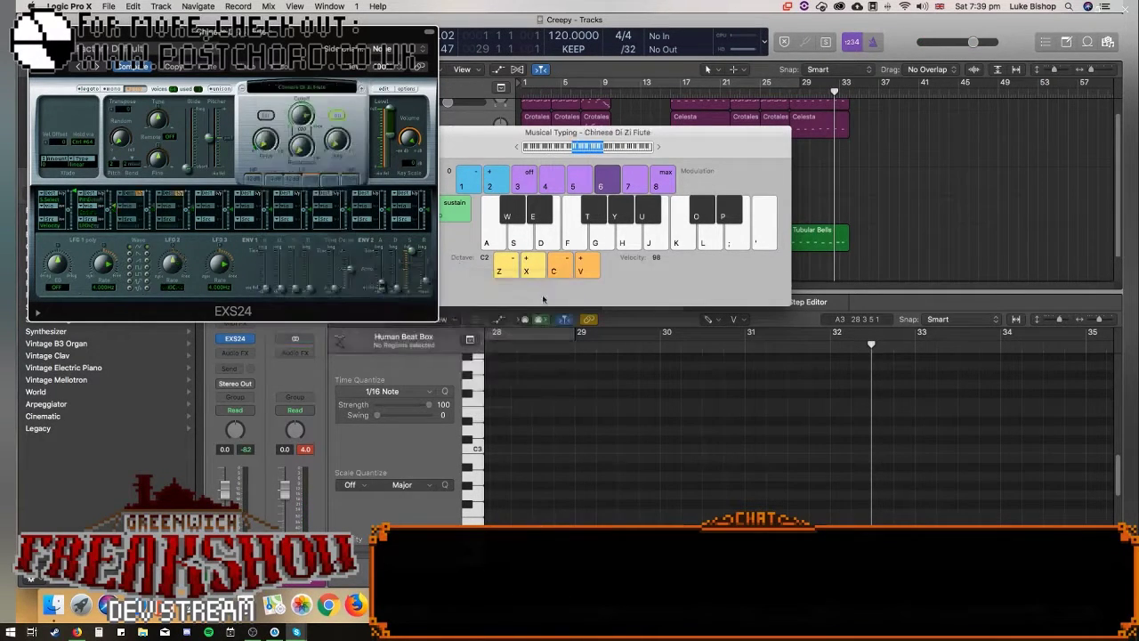
pyautogui.press('a')
pyautogui.press('a')
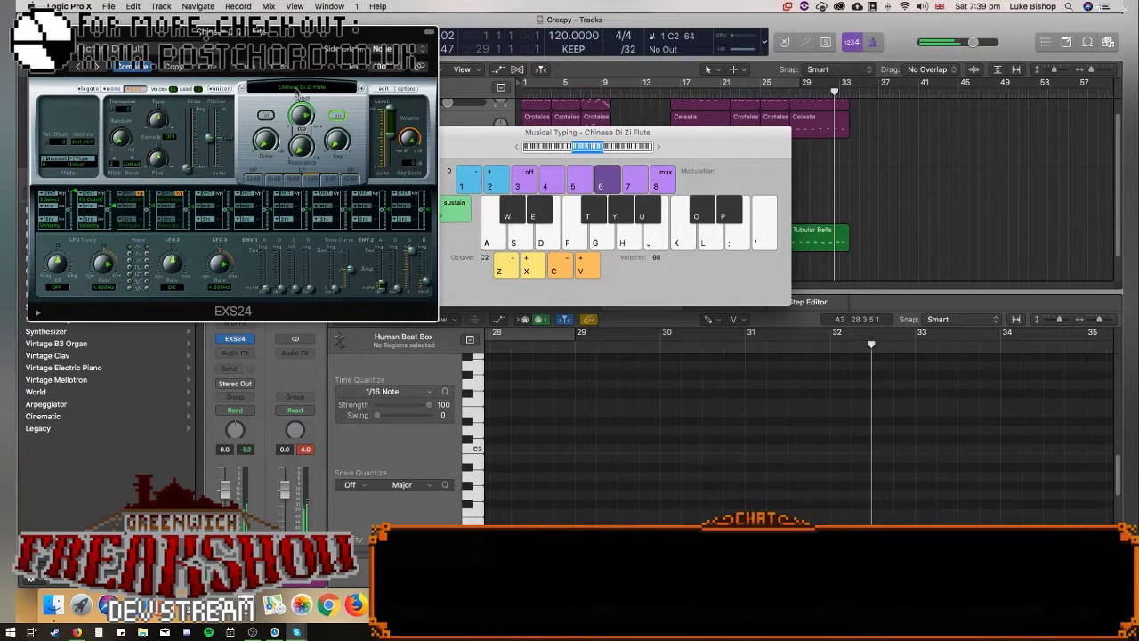
# Load the Polka Accordion from the European World instruments and audition it with C, D and E notes in the C2 octave.
pyautogui.click(296, 89)
pyautogui.moveTo(331, 268)
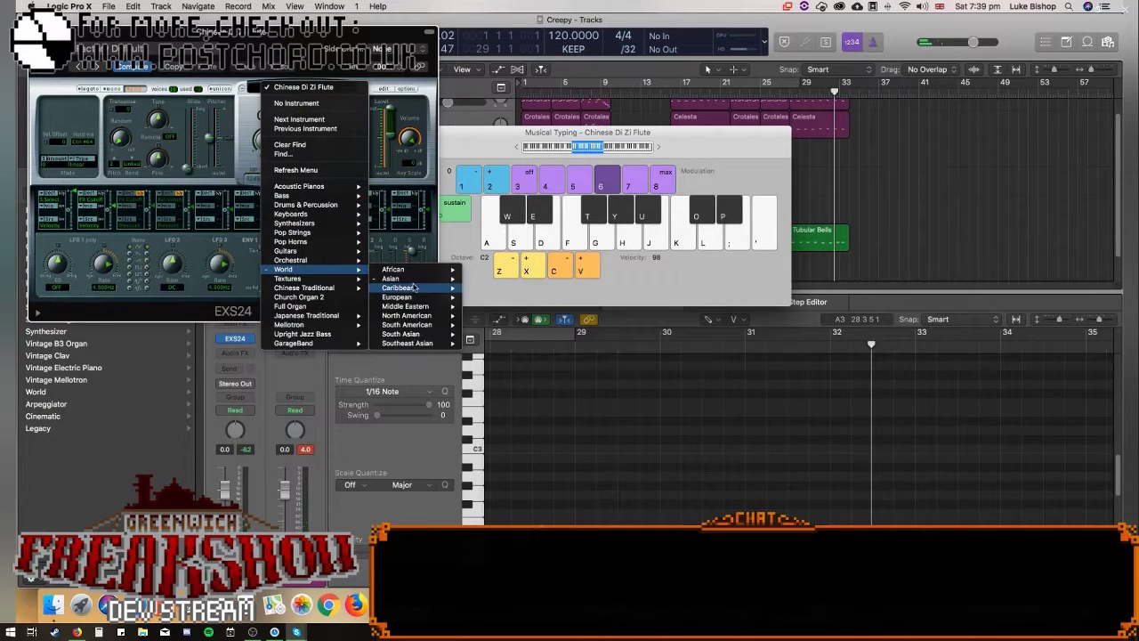
pyautogui.moveTo(414, 298)
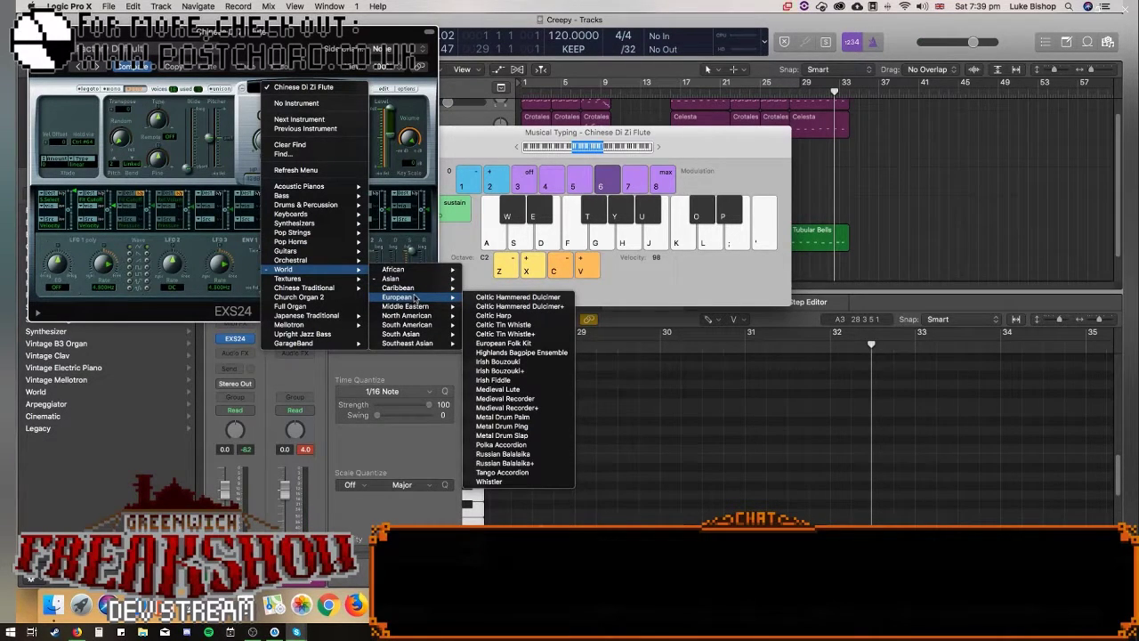
pyautogui.click(501, 444)
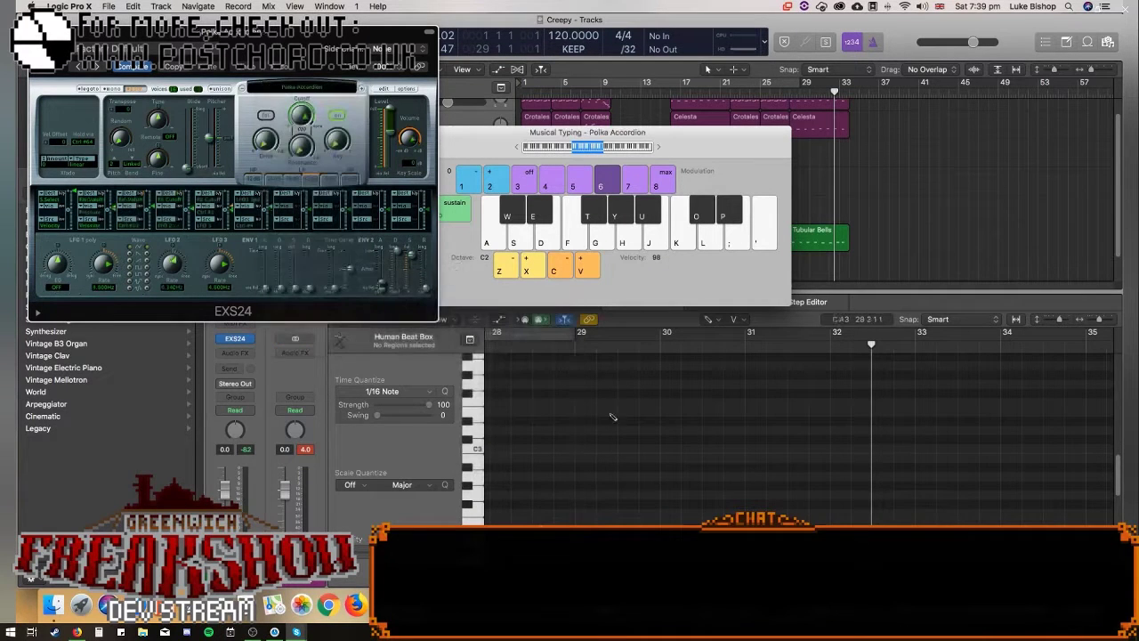
pyautogui.press('a')
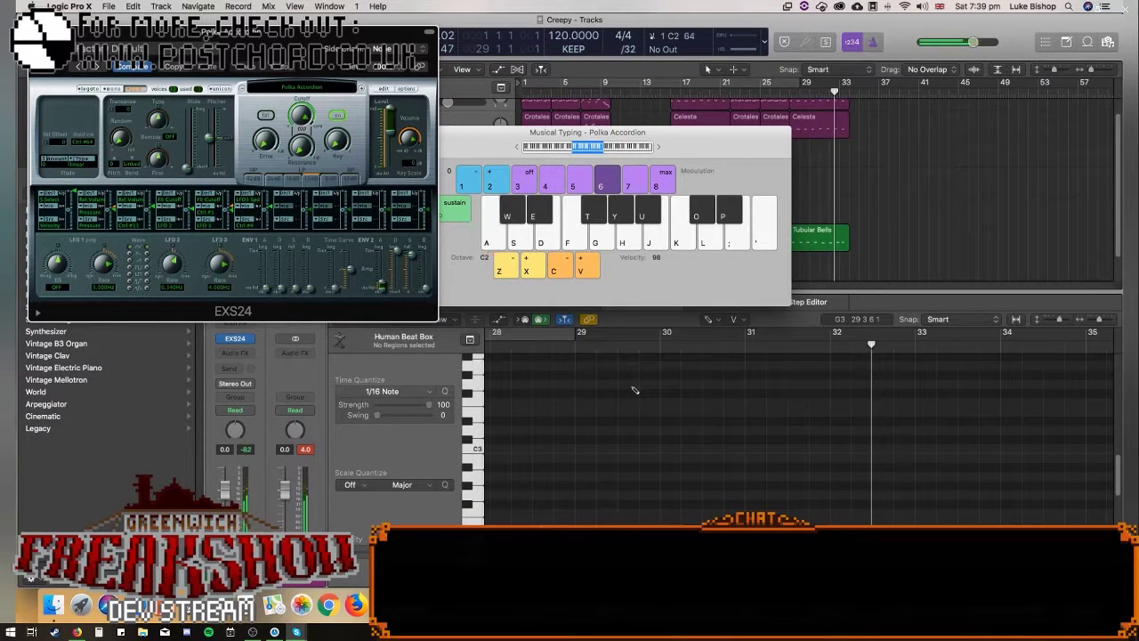
pyautogui.press('d')
pyautogui.press('d')
pyautogui.press('s')
pyautogui.press('s')
pyautogui.press('a')
pyautogui.press('a')
pyautogui.press('s')
# Audition the Polka Accordion at lower pitches, playing notes across the C1 and C0 octaves.
pyautogui.press('z')
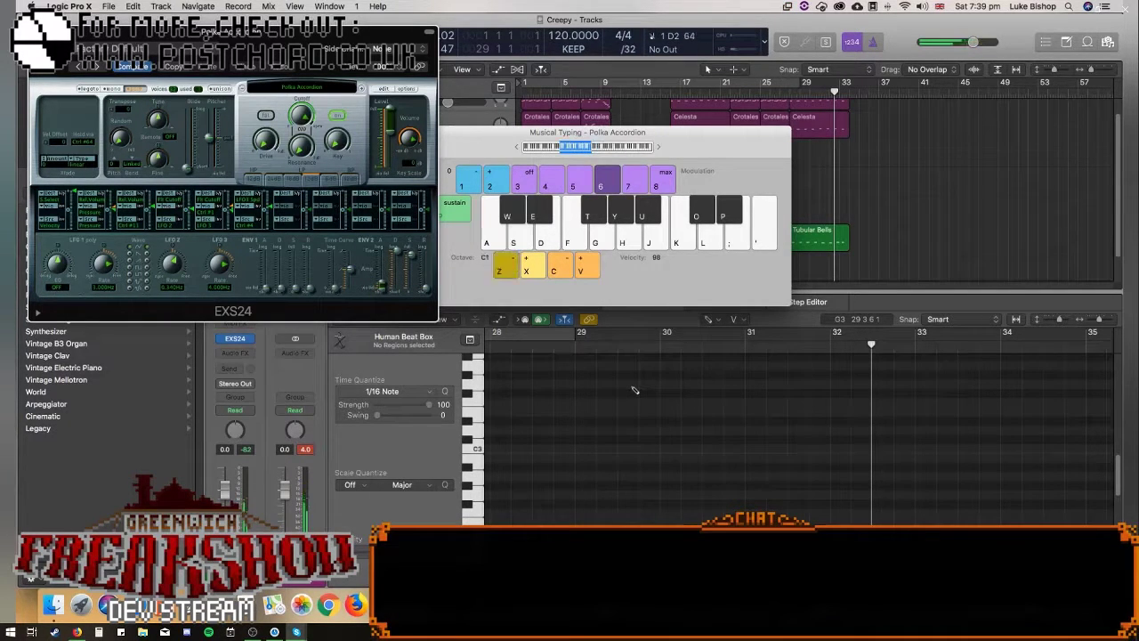
pyautogui.press('a')
pyautogui.press('d')
pyautogui.press('s')
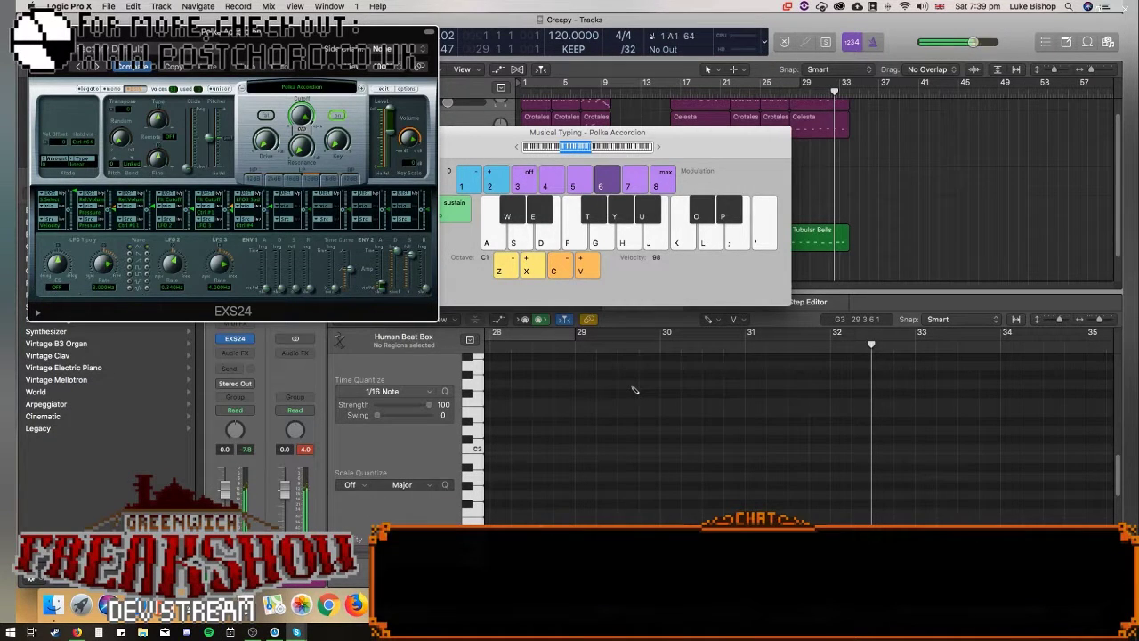
pyautogui.press('o')
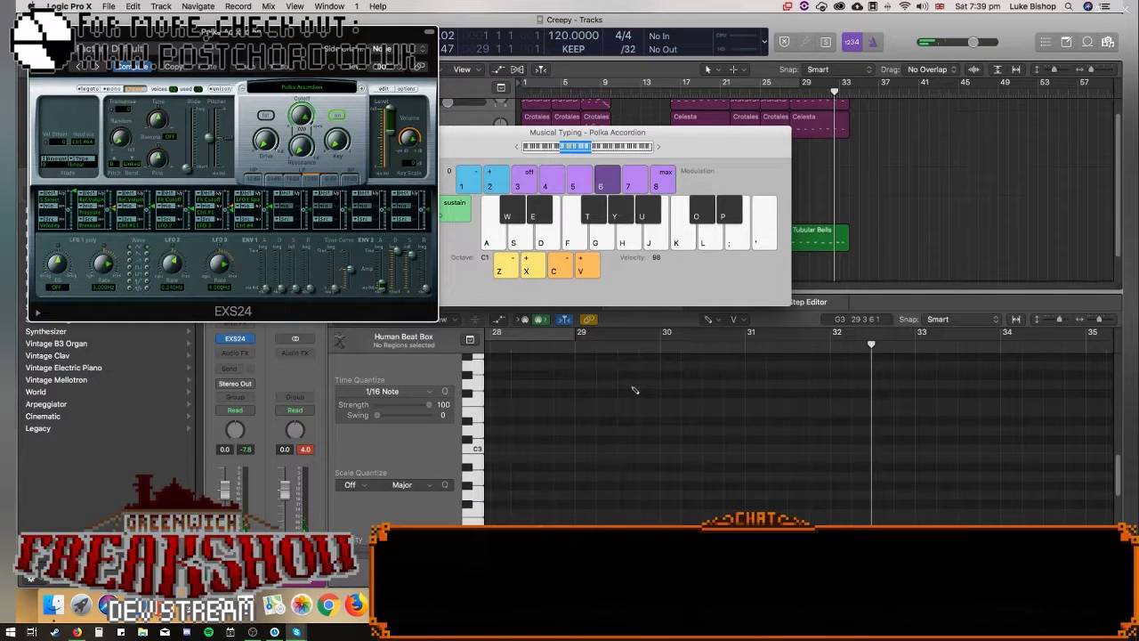
pyautogui.press('a')
pyautogui.press('s')
pyautogui.press('h')
pyautogui.press('l')
pyautogui.press('s')
pyautogui.press('z')
pyautogui.press('s')
pyautogui.press('h')
pyautogui.press('l')
pyautogui.press('w')
pyautogui.press('h')
pyautogui.press('l')
pyautogui.press('s')
pyautogui.press('l')
pyautogui.press('o')
pyautogui.press('w')
pyautogui.press('y')
pyautogui.press('o')
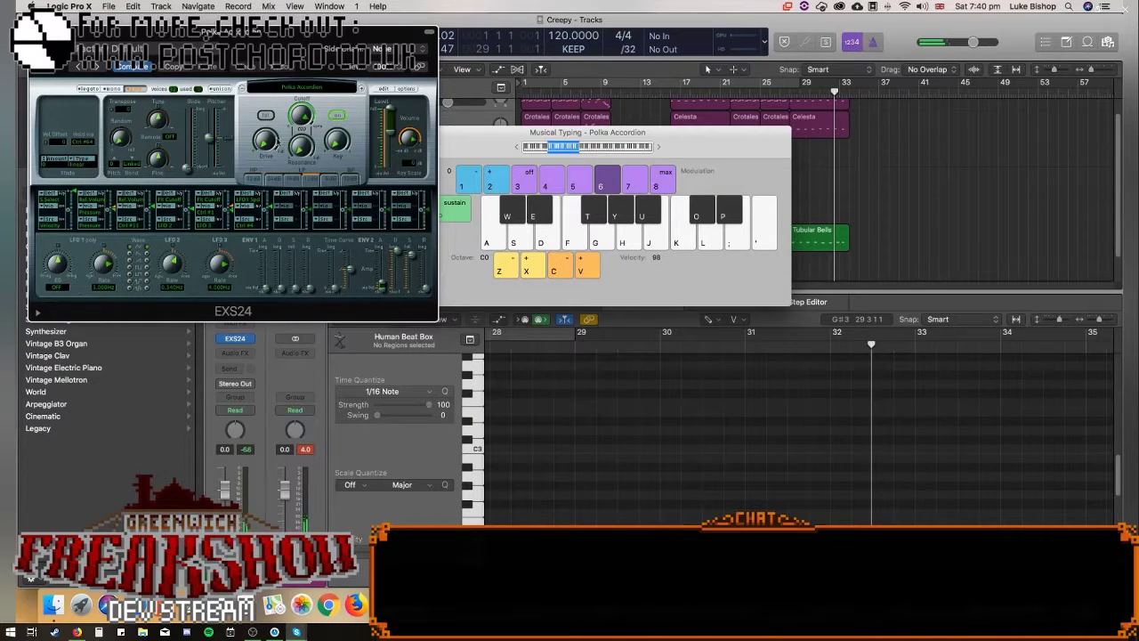
# Load the Russian Balalaika from the European World instruments and audition it in the C0 and C1 octaves.
pyautogui.click(320, 89)
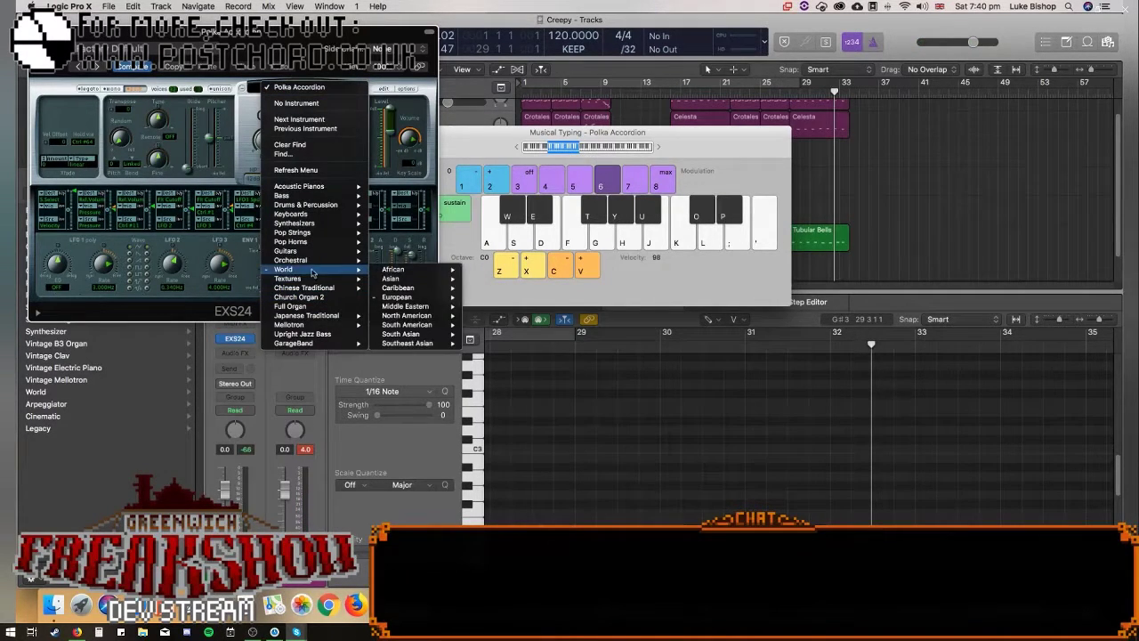
pyautogui.moveTo(414, 297)
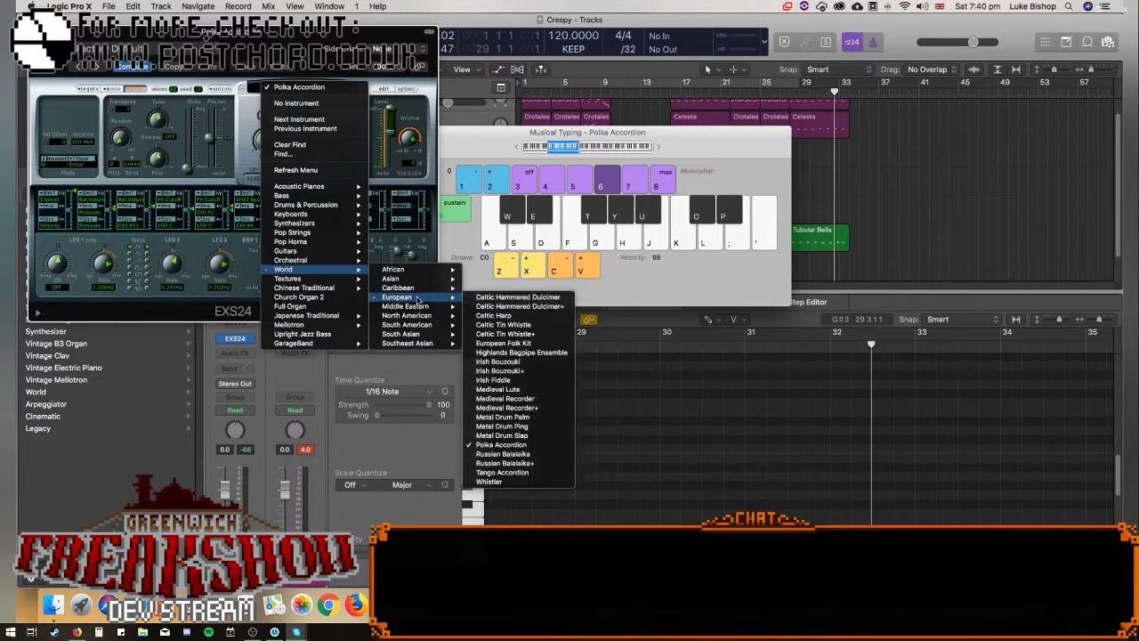
pyautogui.click(536, 456)
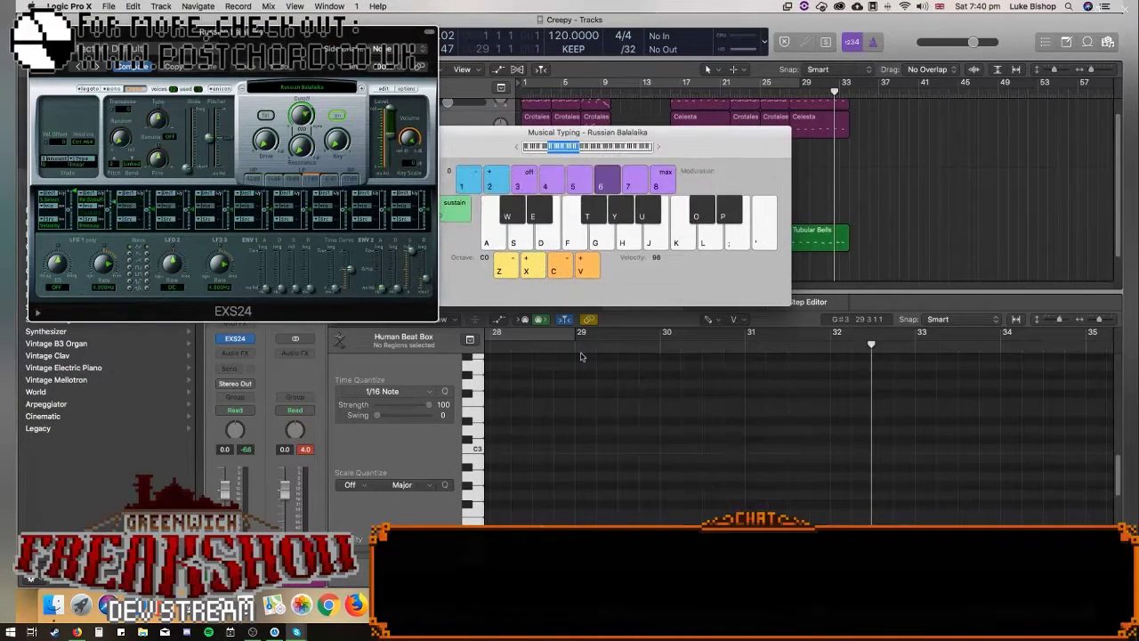
pyautogui.press('a')
pyautogui.press('x')
pyautogui.press('a')
pyautogui.press('s')
pyautogui.press('j')
pyautogui.press('k')
# Raise the Musical Typing octave to C3 and audition a run of notes on the Russian Balalaika.
pyautogui.press('x')
pyautogui.press('x')
pyautogui.press('k')
pyautogui.press('h')
pyautogui.press('g')
pyautogui.press('d')
pyautogui.press('t')
pyautogui.press('g')
pyautogui.press('h')
pyautogui.press('s')
pyautogui.press('j')
pyautogui.press('g')
pyautogui.press('d')
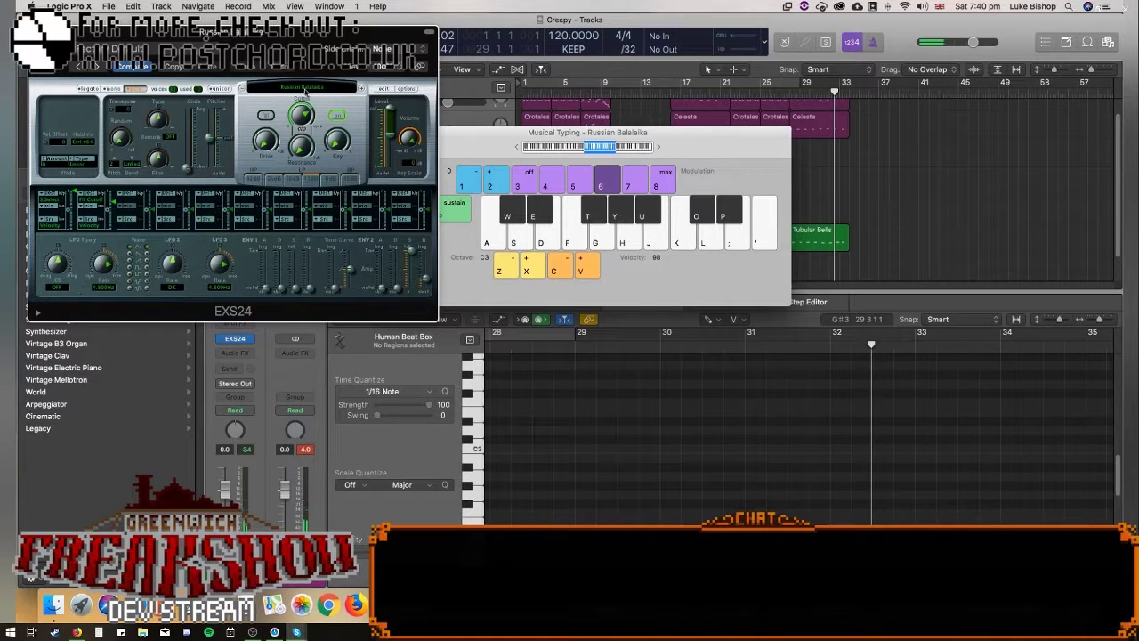
pyautogui.click(305, 89)
pyautogui.moveTo(333, 275)
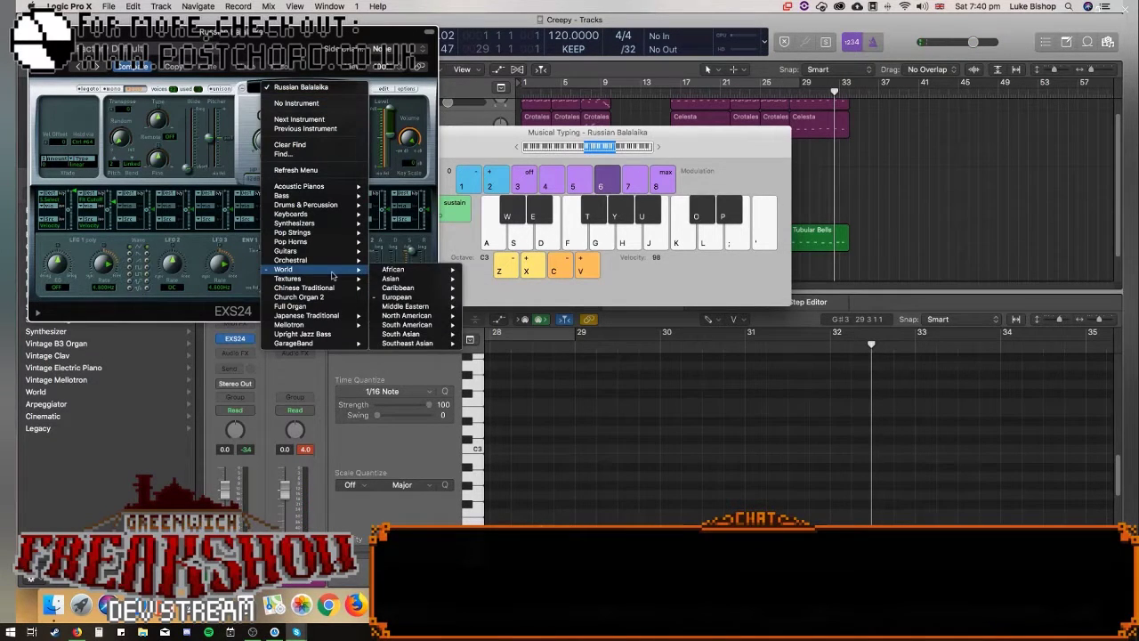
pyautogui.moveTo(425, 306)
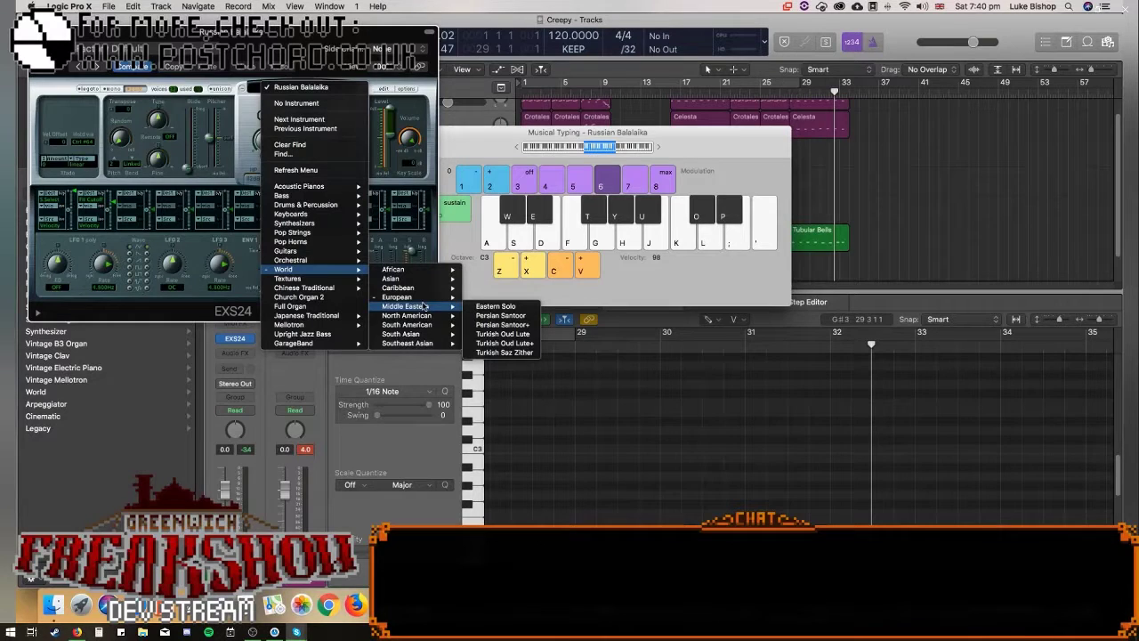
pyautogui.moveTo(397, 269)
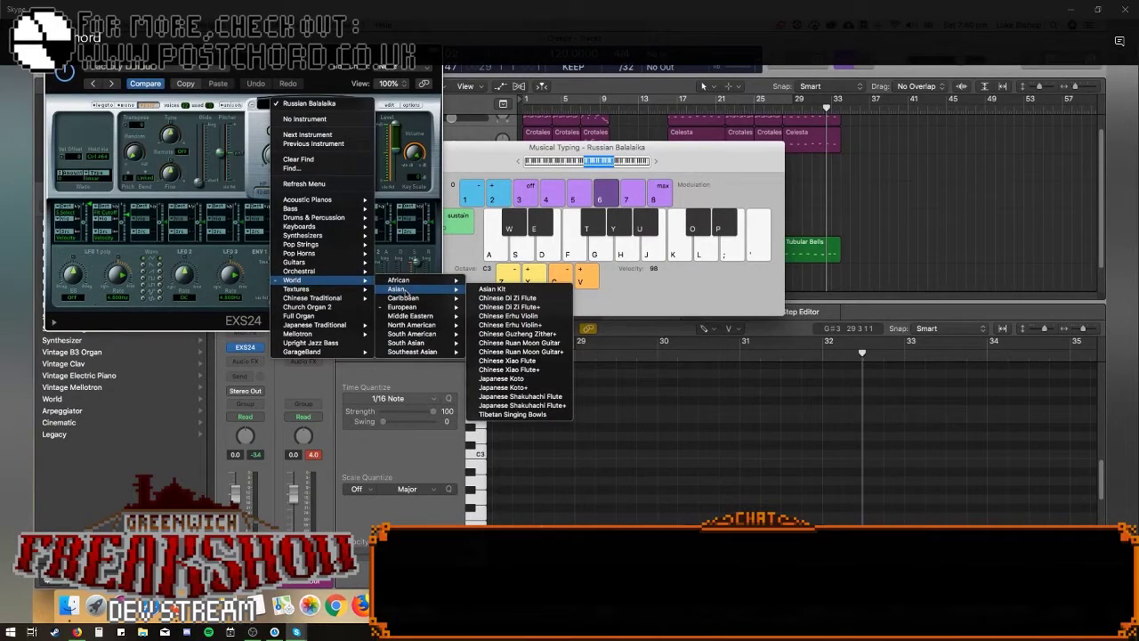
# Switch to Firefox, search Google for "balalaika" in a new tab and show the image results.
pyautogui.hotkey('alt', 'Tab')
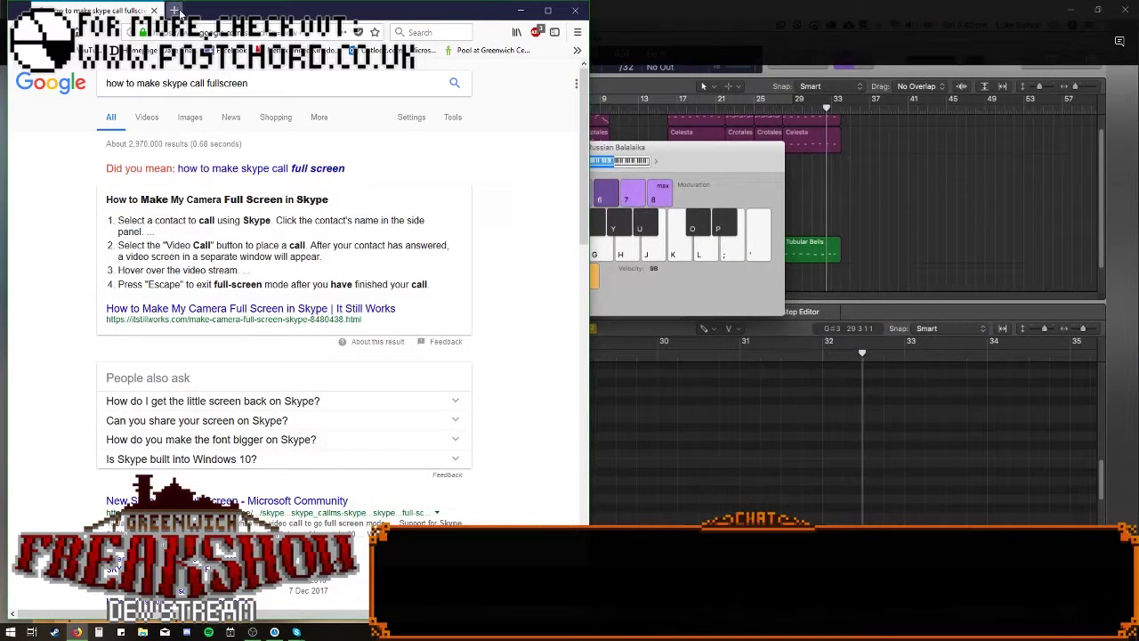
pyautogui.click(175, 11)
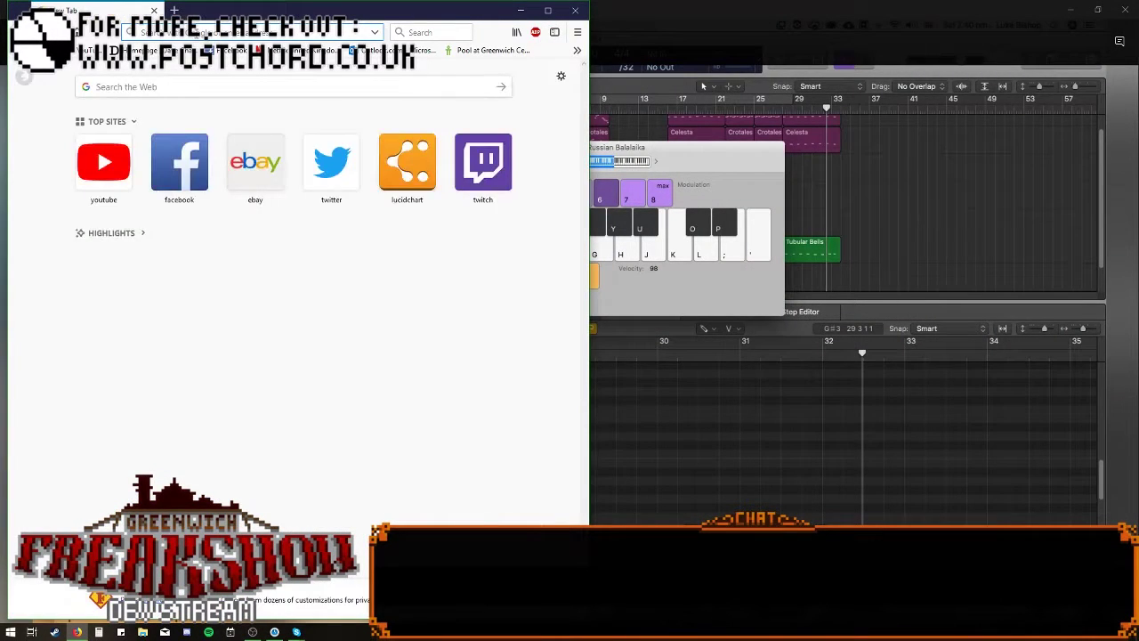
pyautogui.write('balalaika')
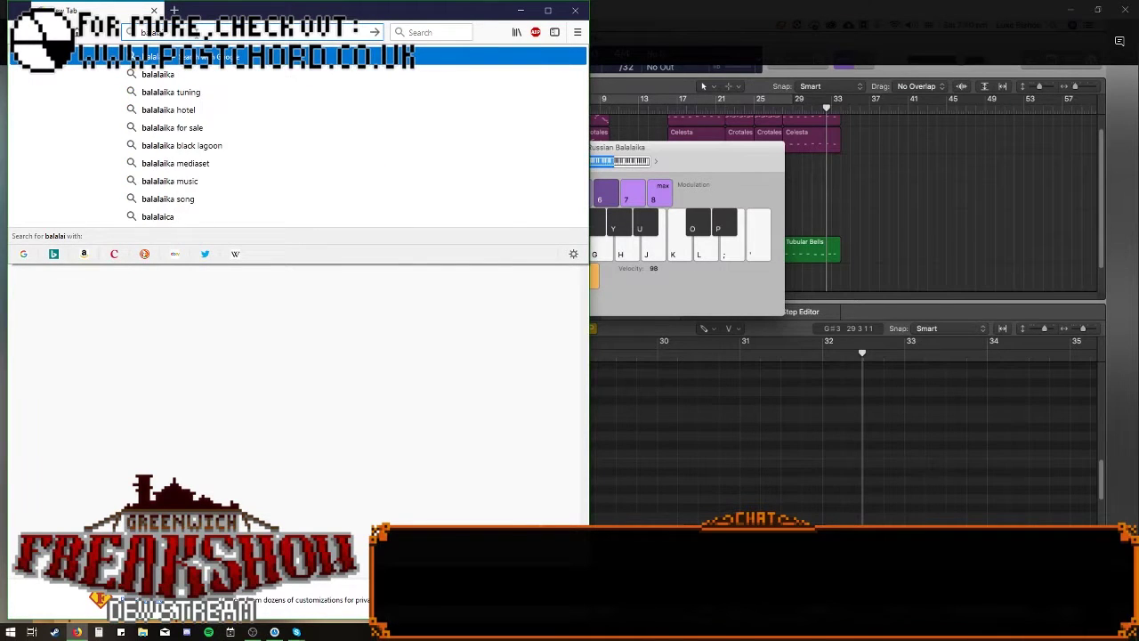
pyautogui.press('Return')
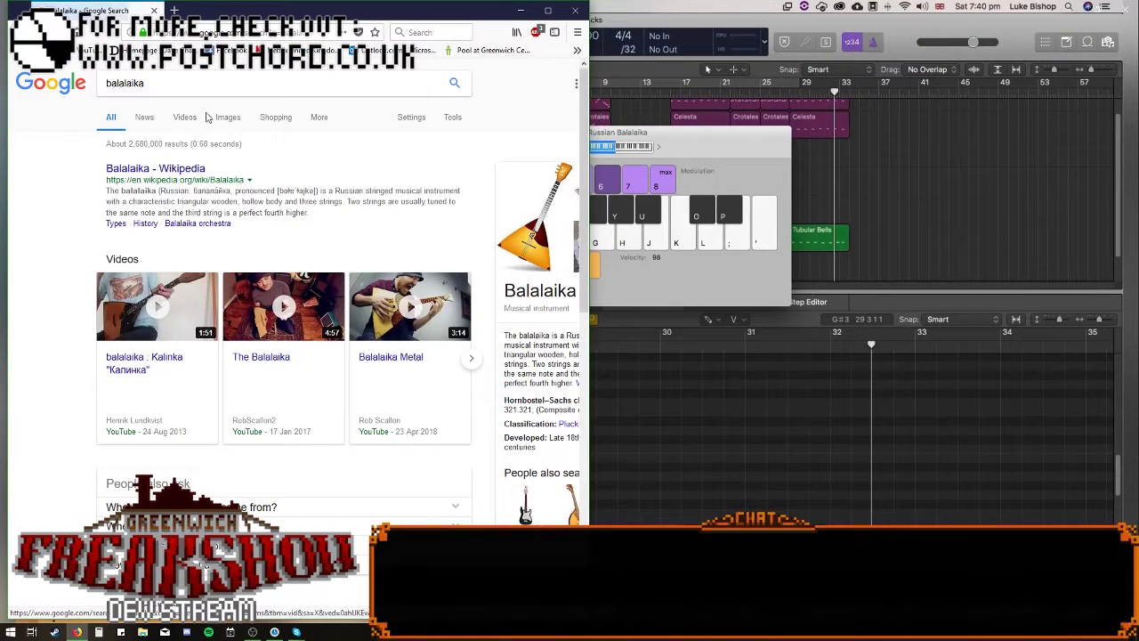
pyautogui.click(227, 117)
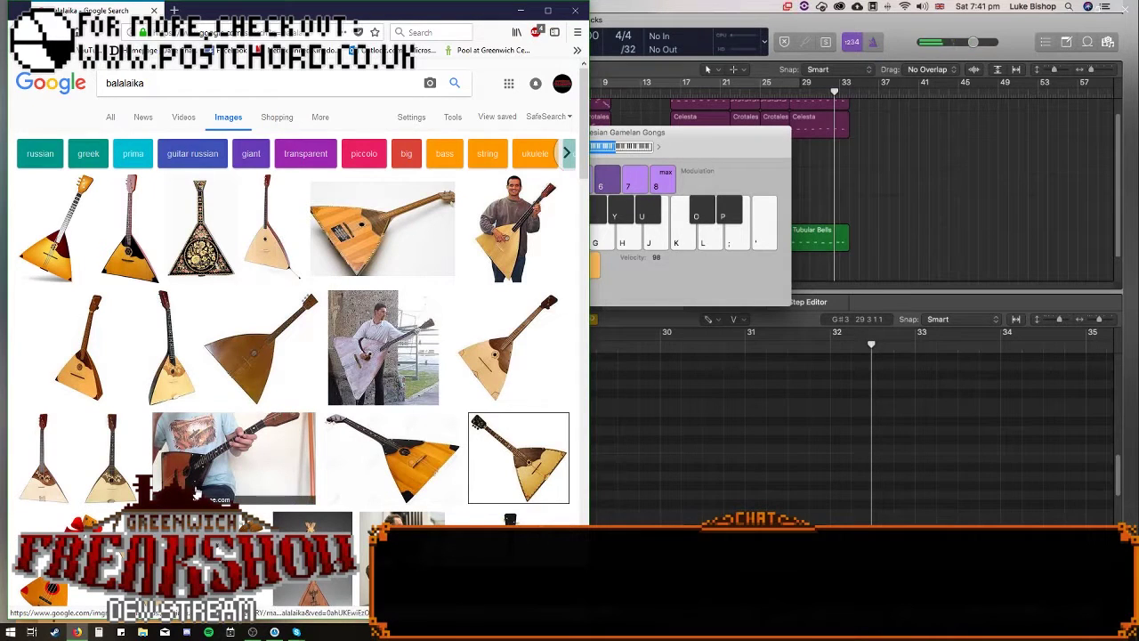
# Copy the web address of the balalaika image results and look through more of the pictures.
pyautogui.click(214, 35)
pyautogui.rightClick(214, 36)
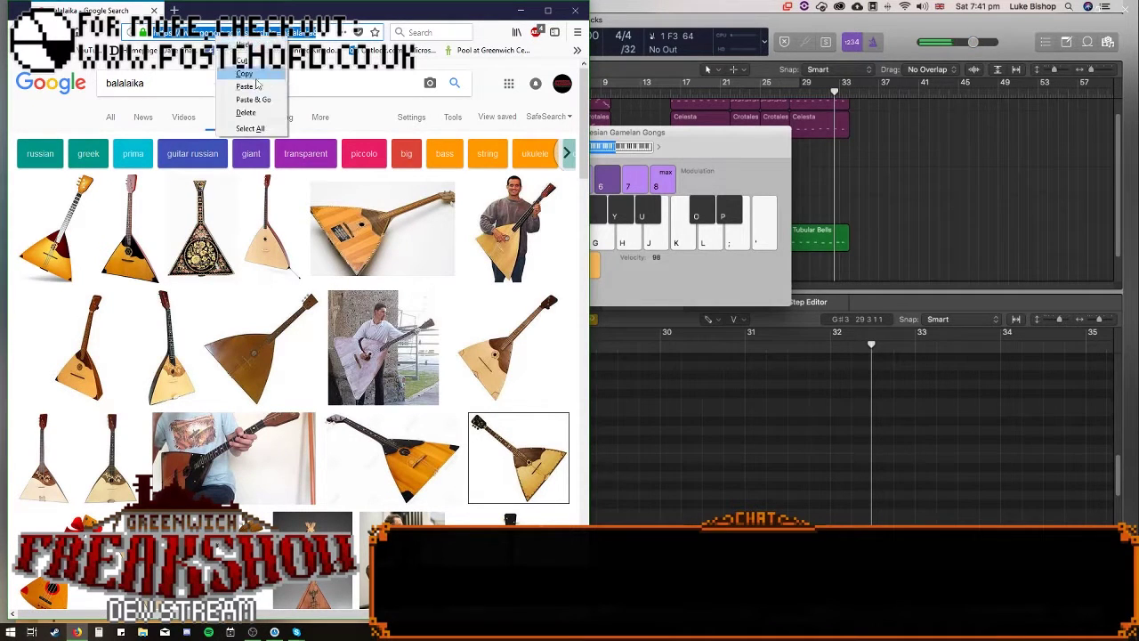
pyautogui.click(238, 63)
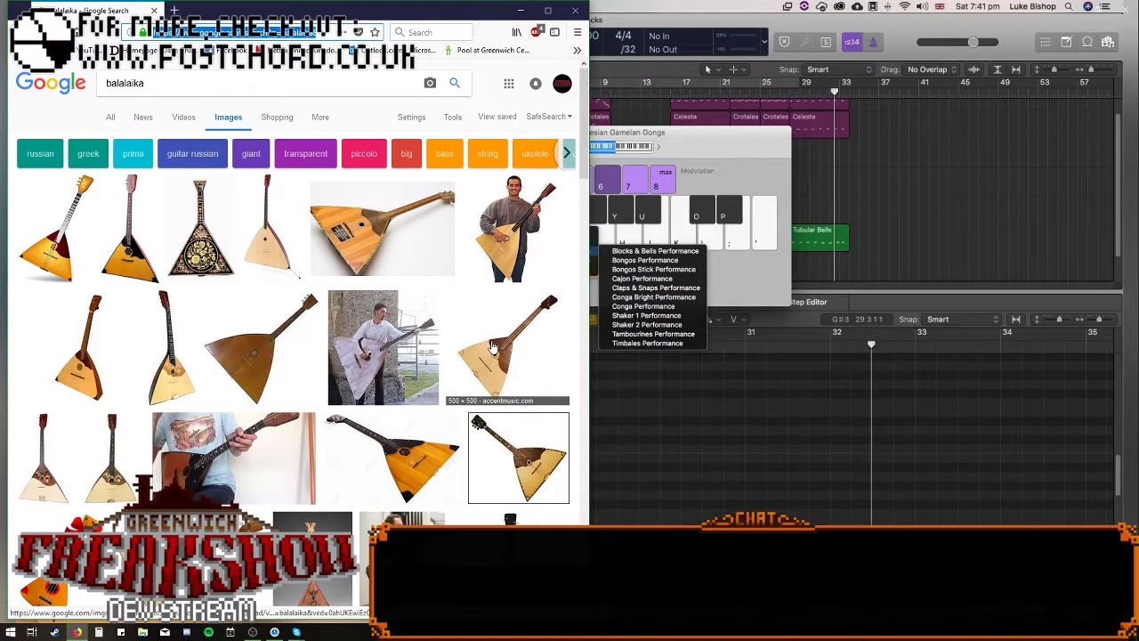
pyautogui.scroll(-10, 491, 347)
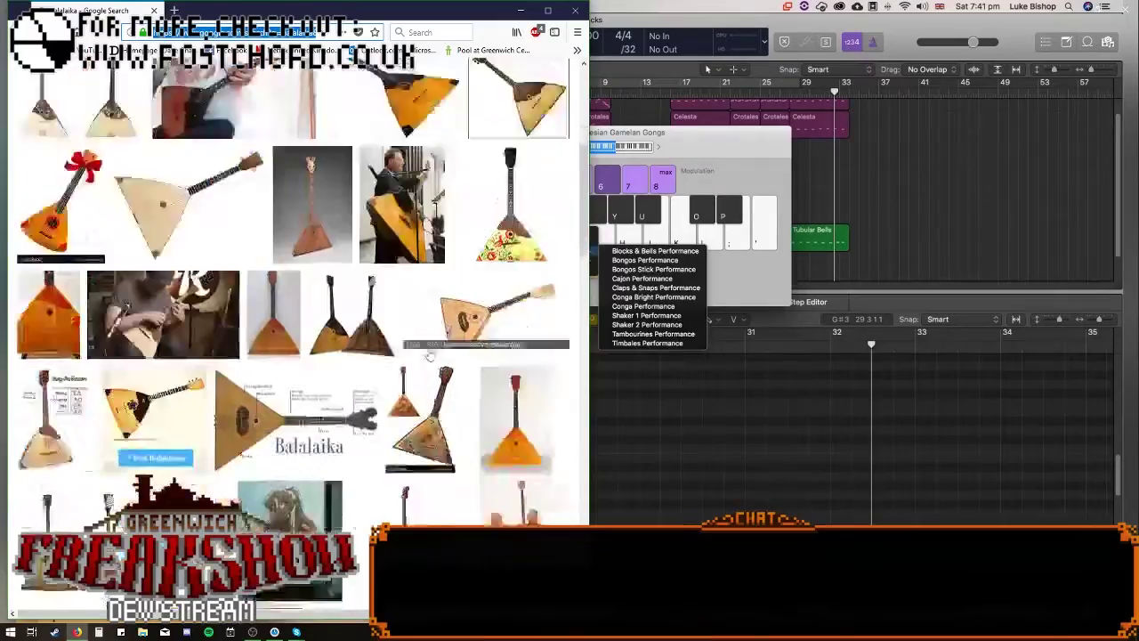
# Browse further down the balalaika image results.
pyautogui.scroll(-3, 440, 329)
pyautogui.scroll(-7, 491, 317)
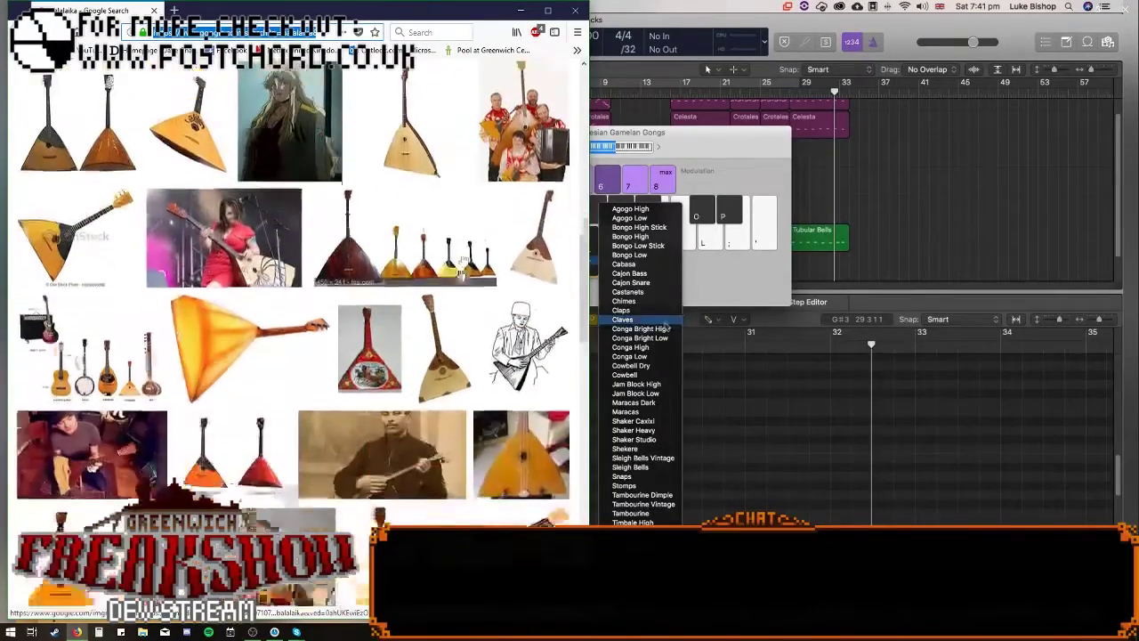
pyautogui.scroll(-2, 458, 266)
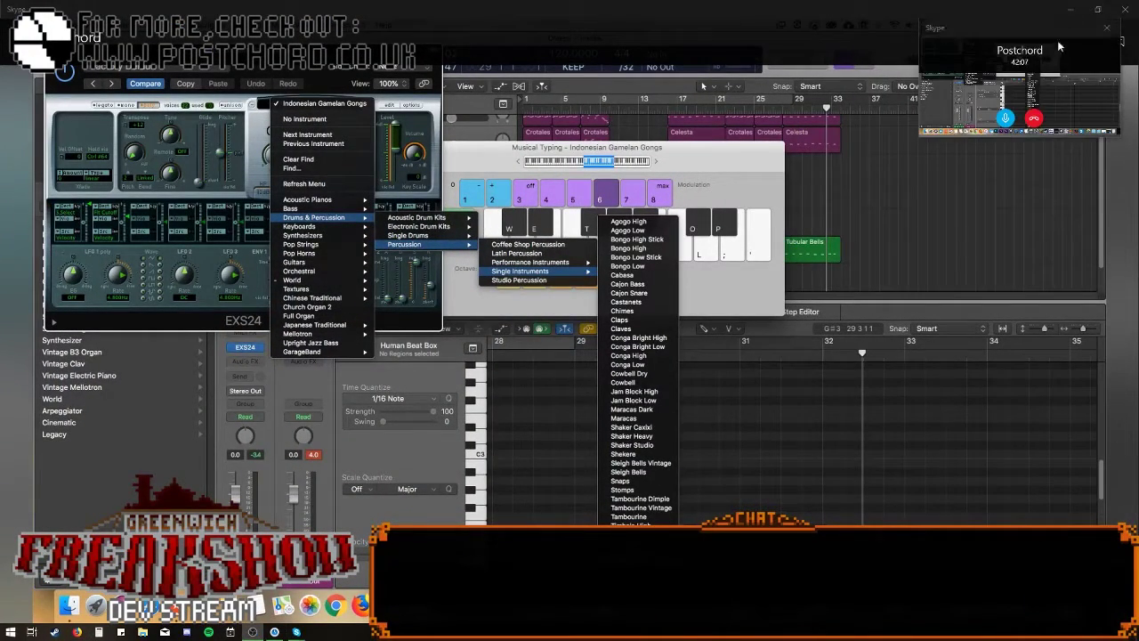
# Load the Triangle from the single percussion instruments into the EXS24 and audition a run of notes at octave C3.
pyautogui.click(639, 518)
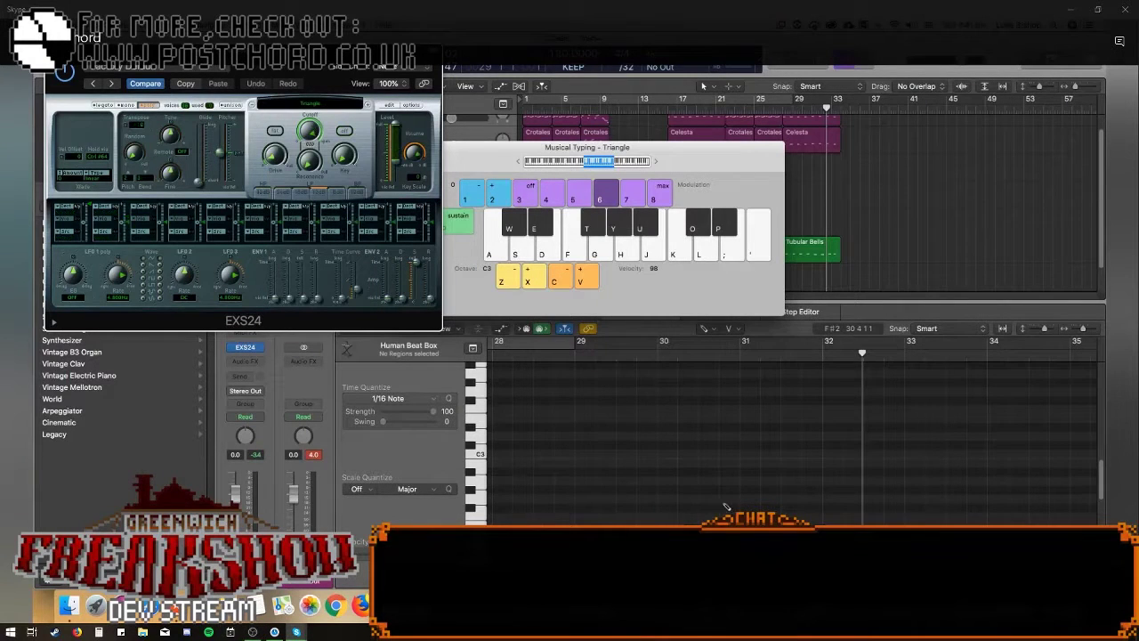
pyautogui.press('a')
pyautogui.press('g')
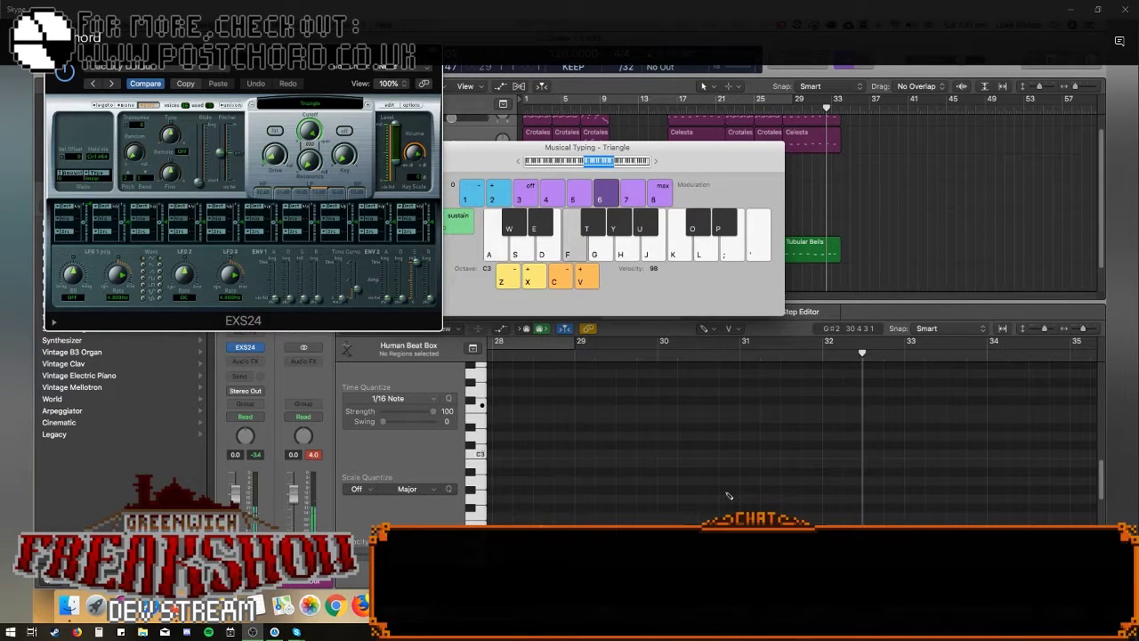
pyautogui.press('s')
pyautogui.press('j')
pyautogui.press('a')
pyautogui.press('h')
pyautogui.press('s')
pyautogui.press('g')
pyautogui.press('f')
pyautogui.press('k')
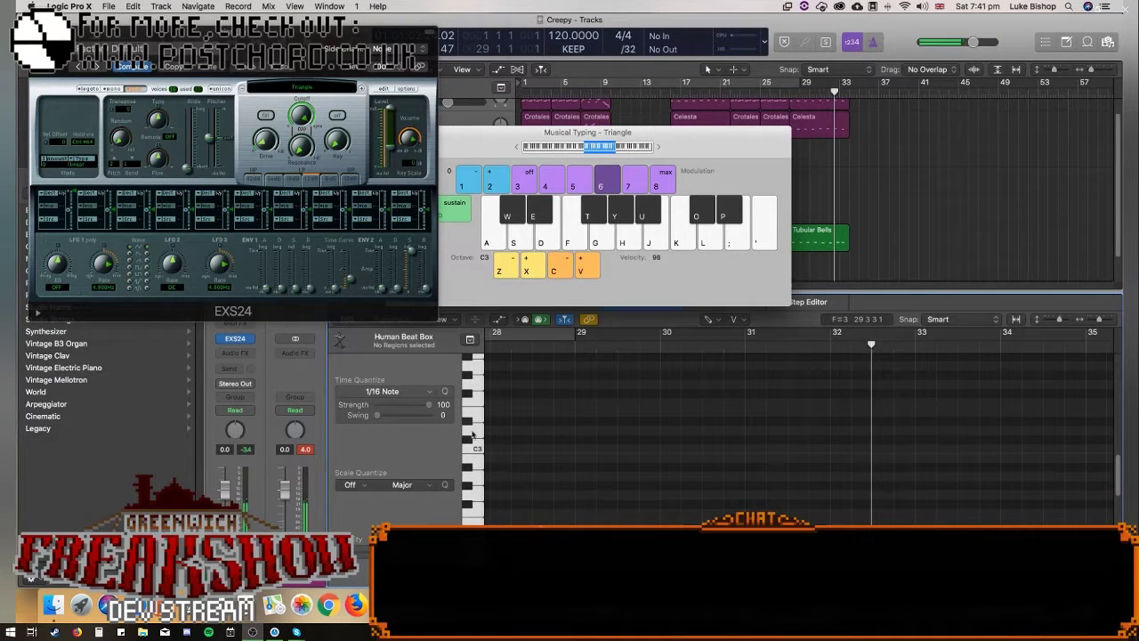
# Load the Timpani from the Orchestral Tuned Percussion instruments into the EXS24 and audition a note at C3.
pyautogui.click(304, 89)
pyautogui.moveTo(307, 210)
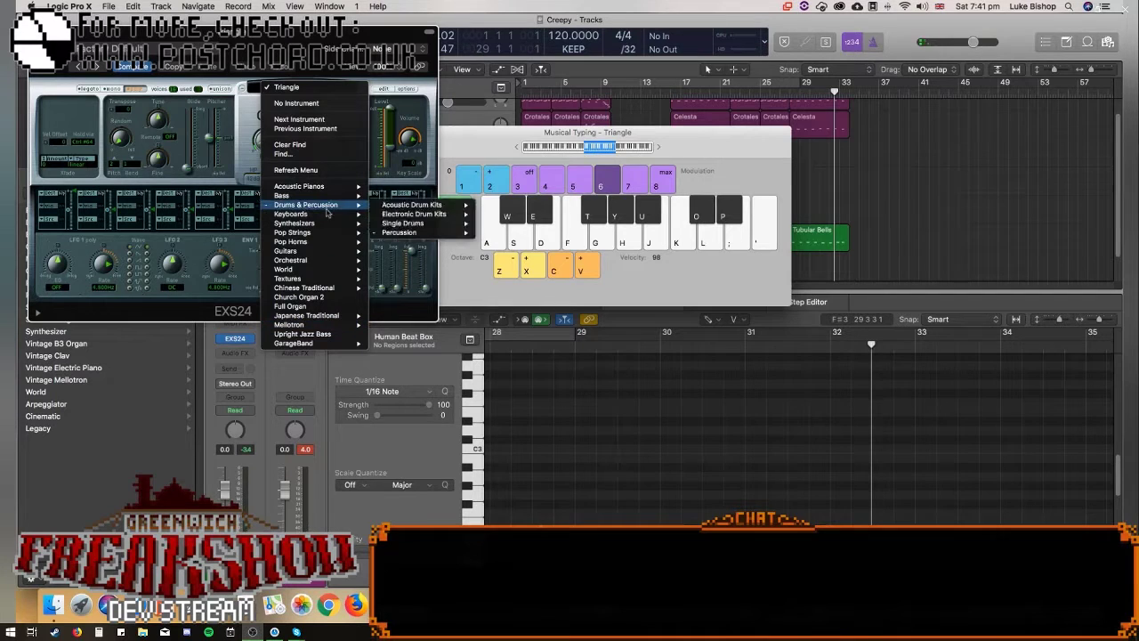
pyautogui.moveTo(329, 188)
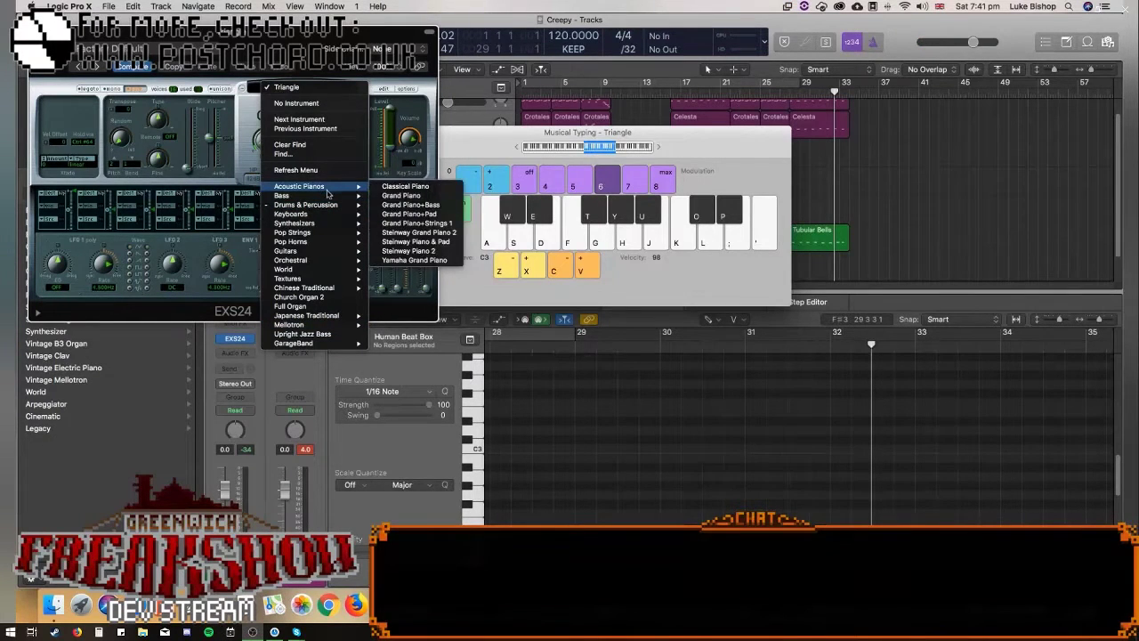
pyautogui.moveTo(311, 234)
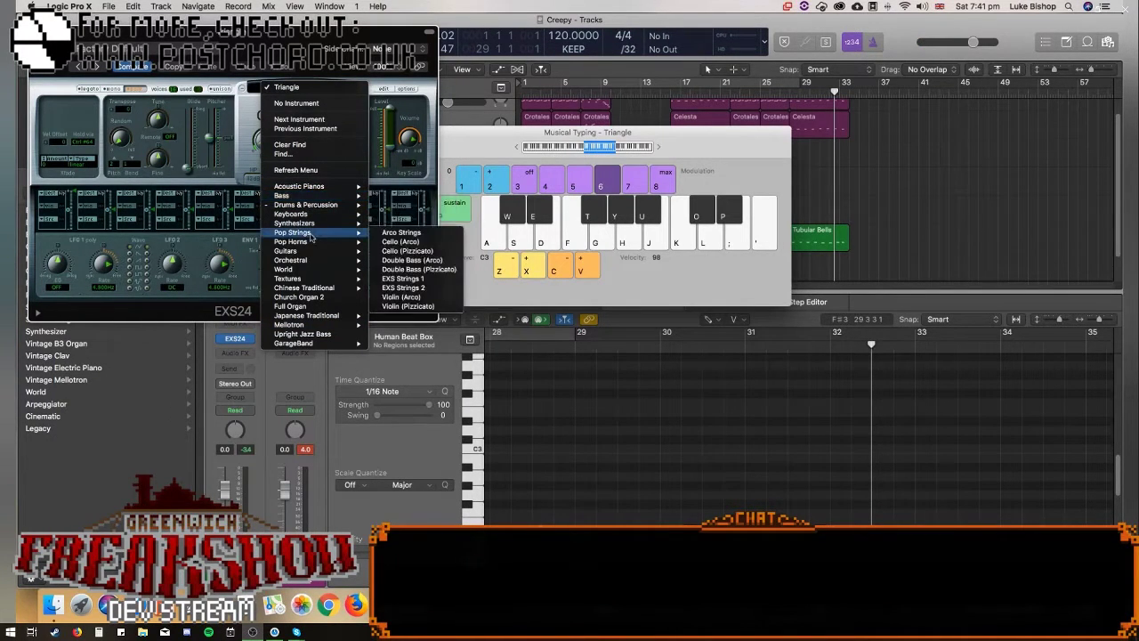
pyautogui.moveTo(298, 259)
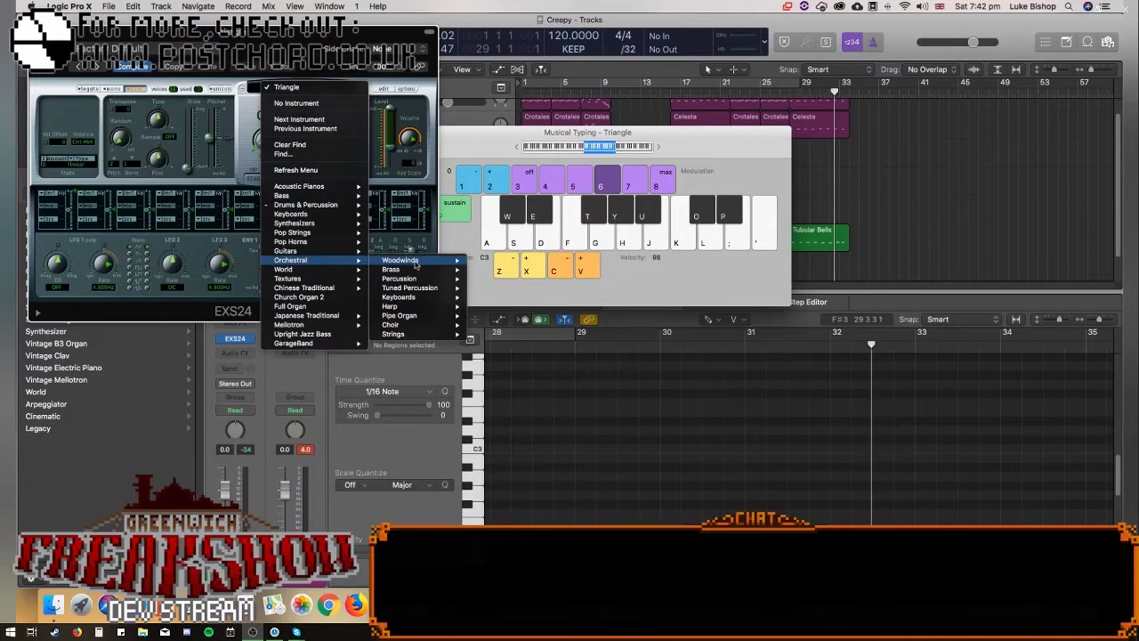
pyautogui.moveTo(422, 266)
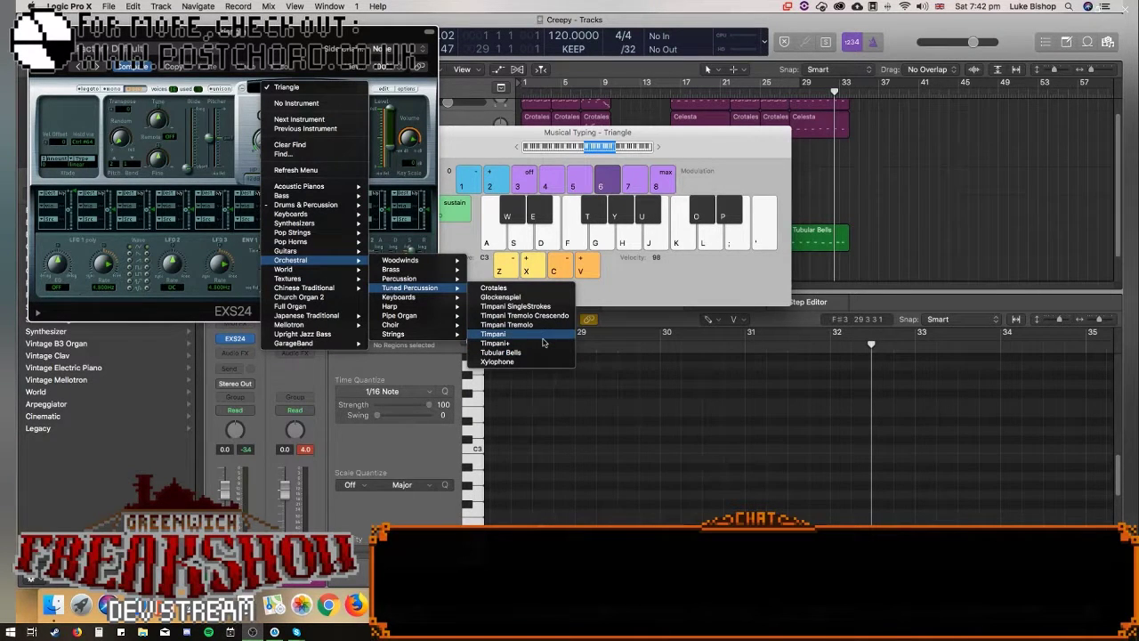
pyautogui.click(542, 338)
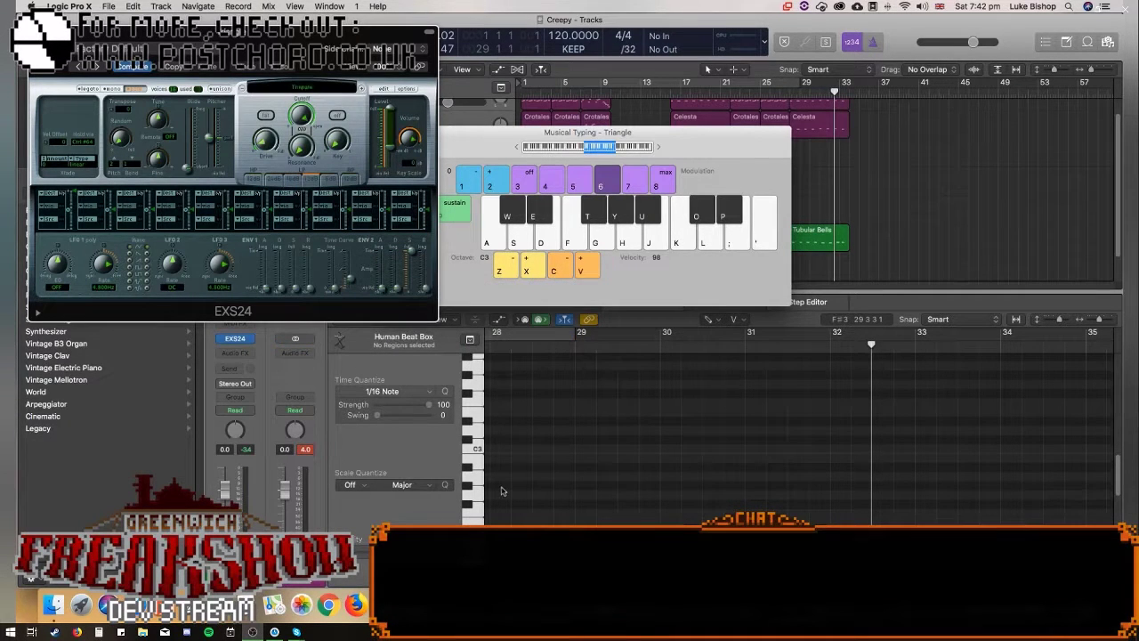
pyautogui.click(477, 442)
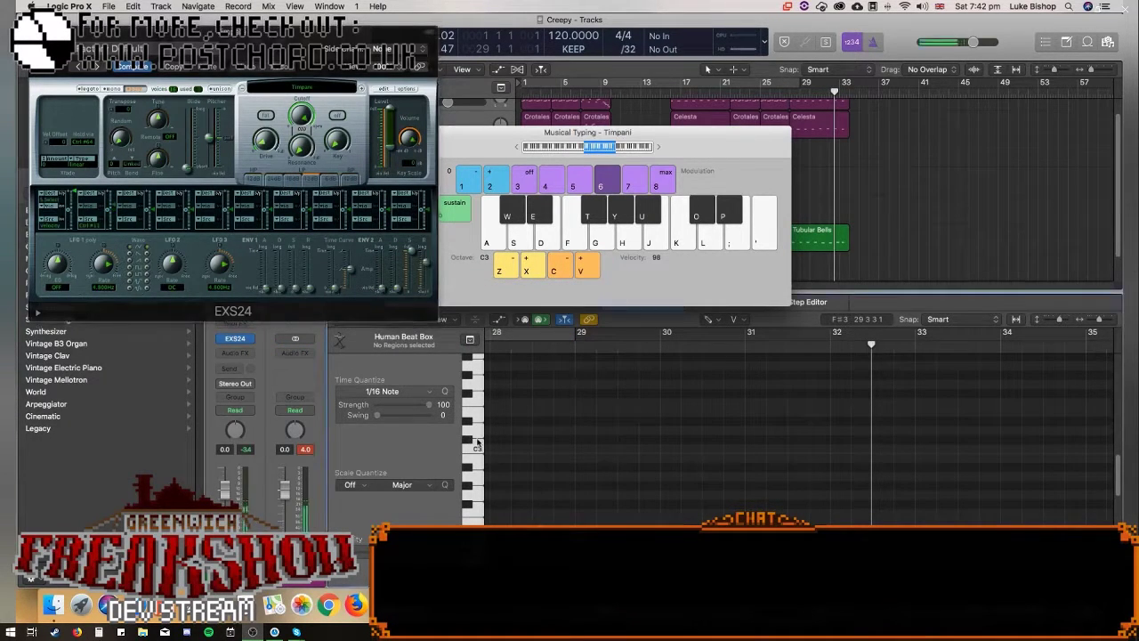
# Lower the Musical Typing octave to C1 and audition alternating G and C notes on the Timpani.
pyautogui.press('a')
pyautogui.press('z')
pyautogui.press('a')
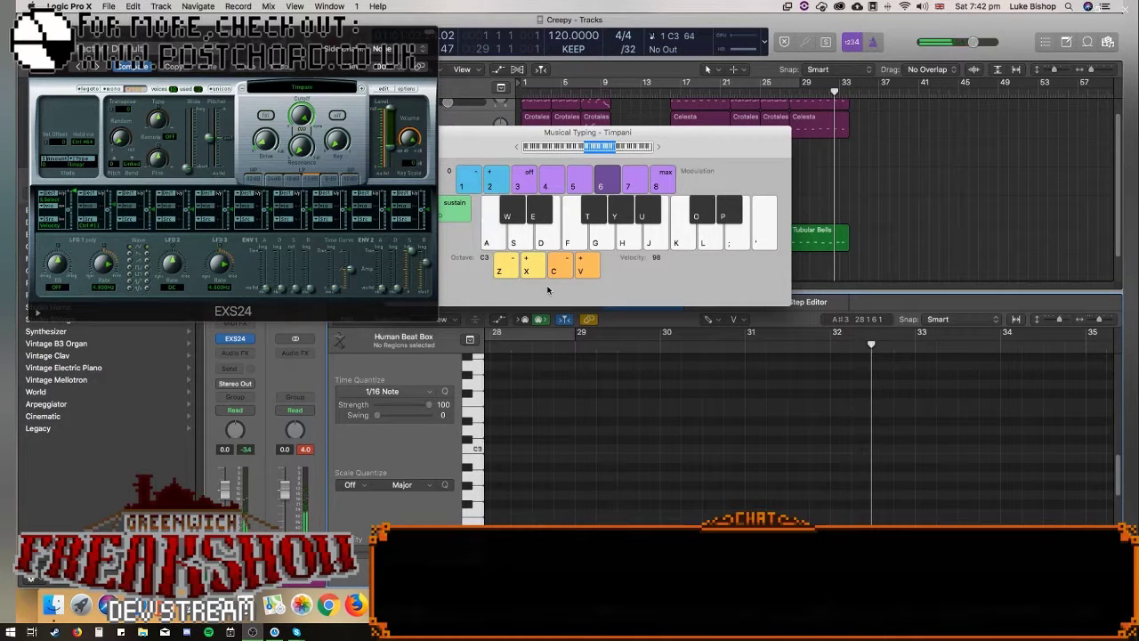
pyautogui.press('a')
pyautogui.press('g')
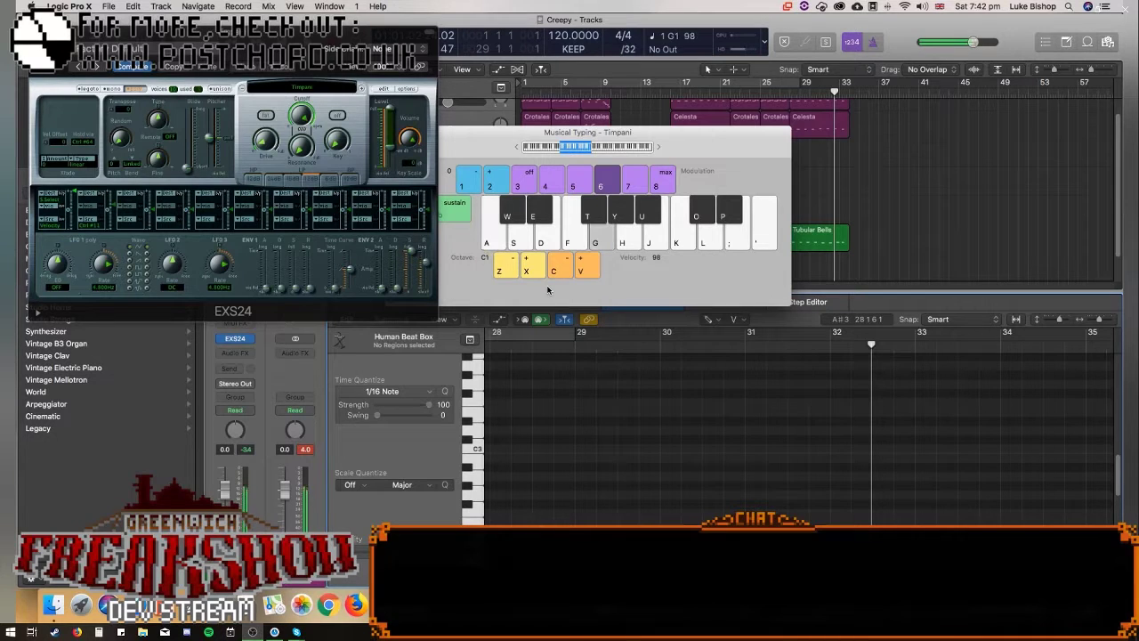
pyautogui.press('l')
pyautogui.press('k')
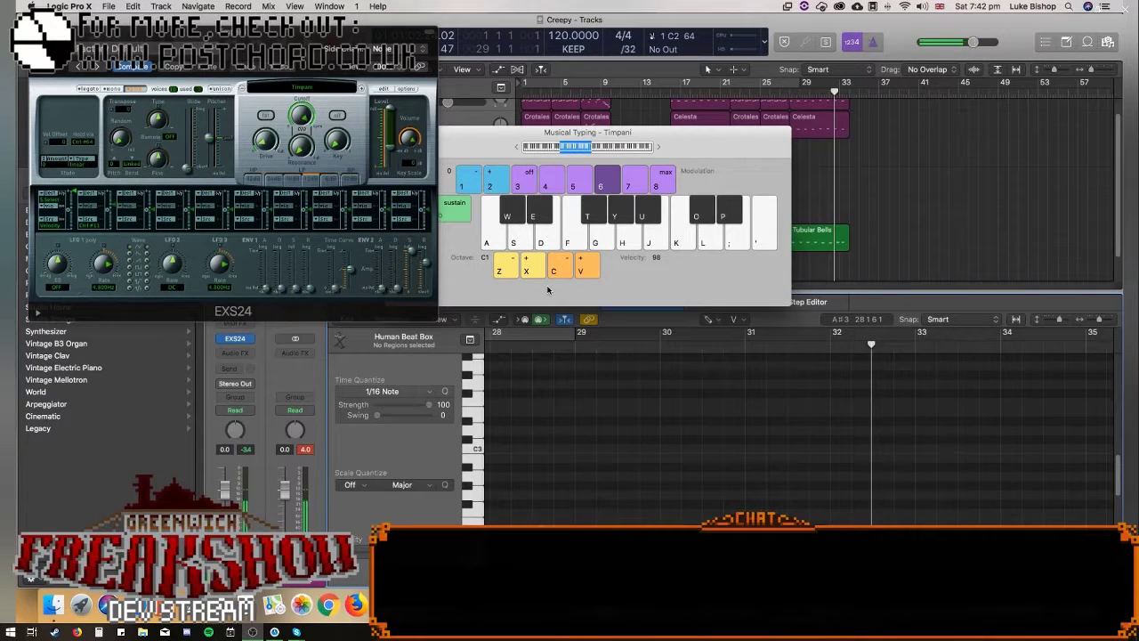
pyautogui.press('k')
pyautogui.press('g')
pyautogui.press('k')
pyautogui.press('g')
pyautogui.press('g')
pyautogui.press('k')
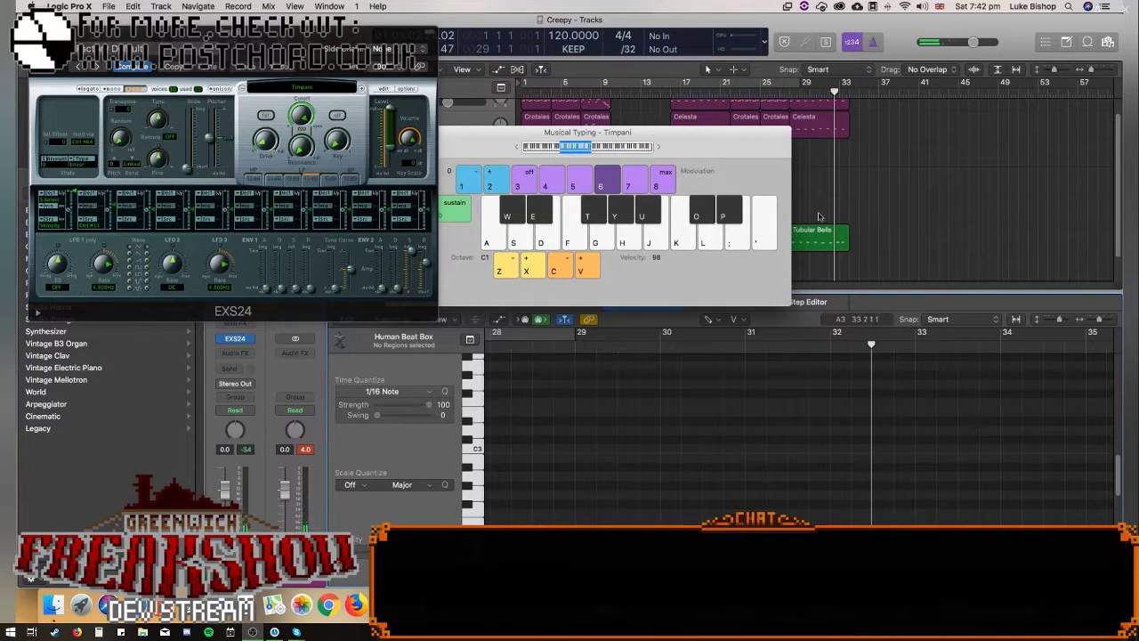
# Move the Musical Typing window clear of the arrangement and select the Tubular Bells region with the playhead at bar 28.
pyautogui.moveTo(654, 140); pyautogui.dragTo(499, 85)
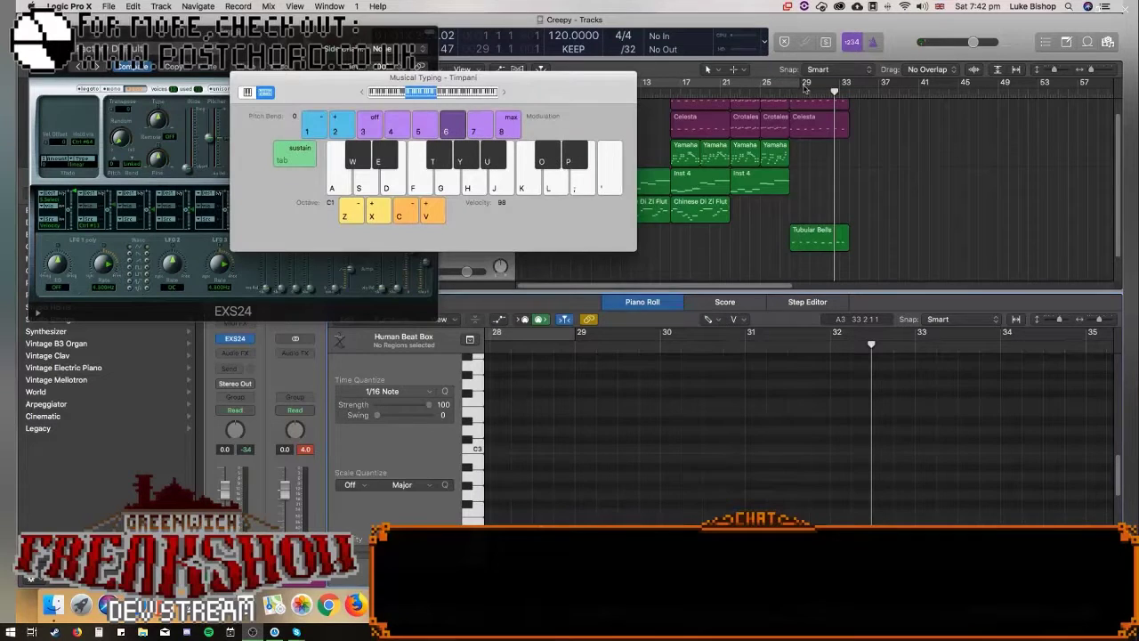
pyautogui.click(813, 254)
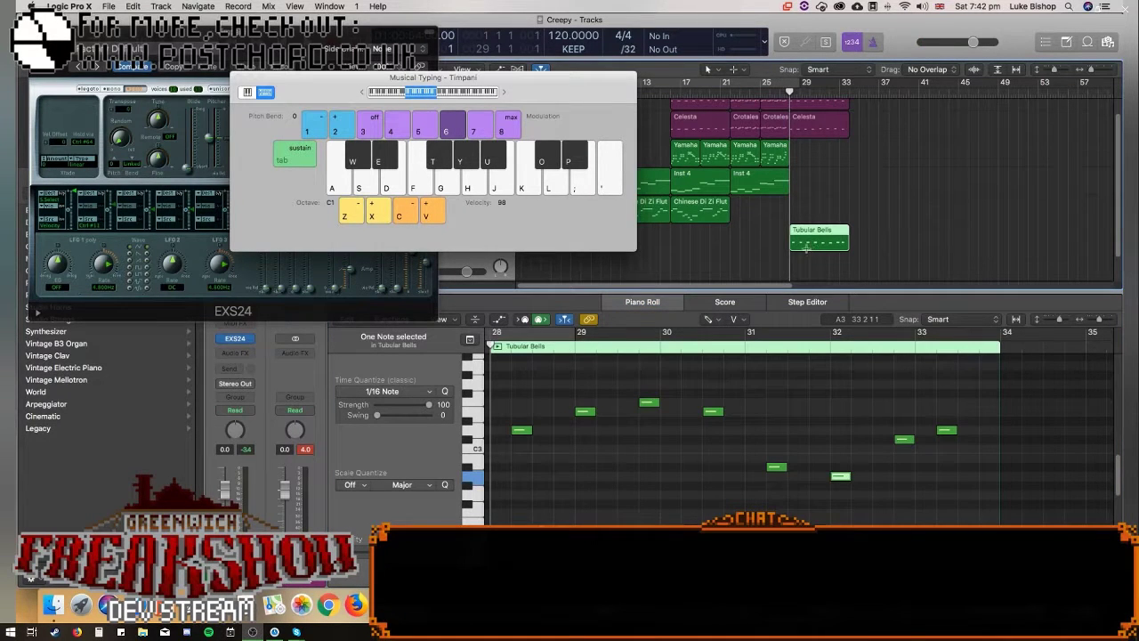
# Paste the Tubular Bells region onto the Timpani track at bar 28 and play the section back from there.
pyautogui.moveTo(448, 71); pyautogui.dragTo(299, 36)
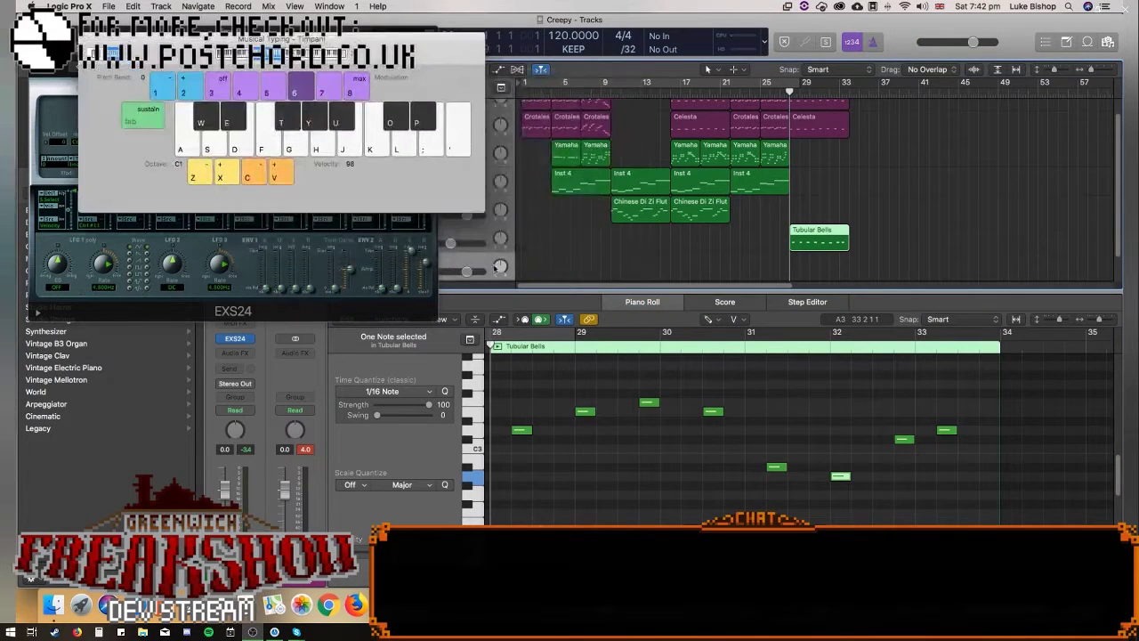
pyautogui.press('super+v')
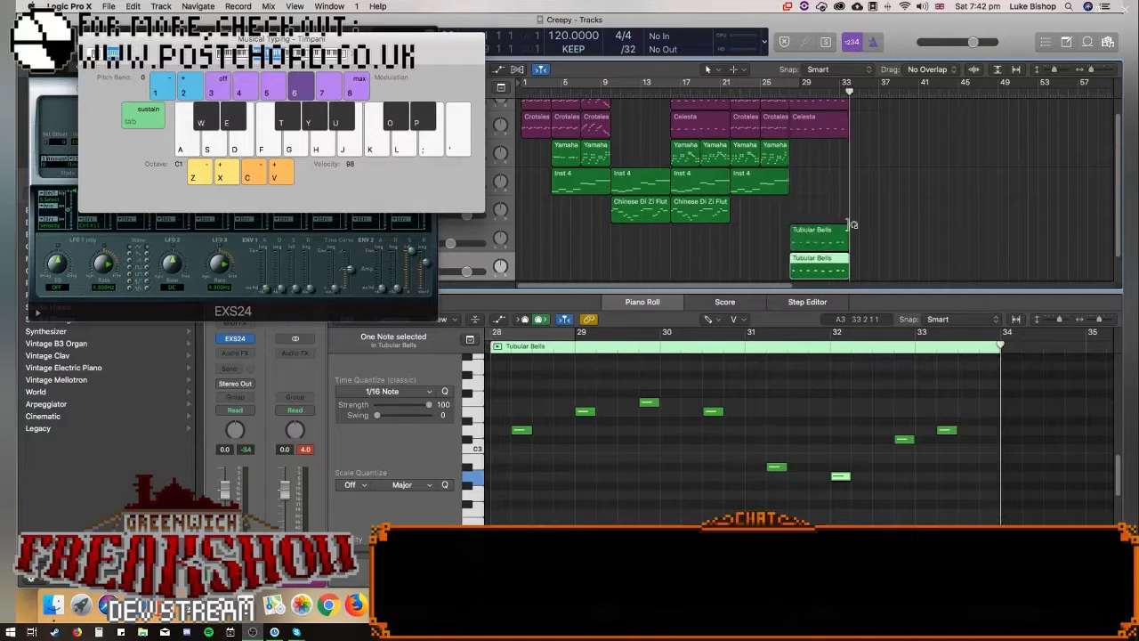
pyautogui.click(790, 94)
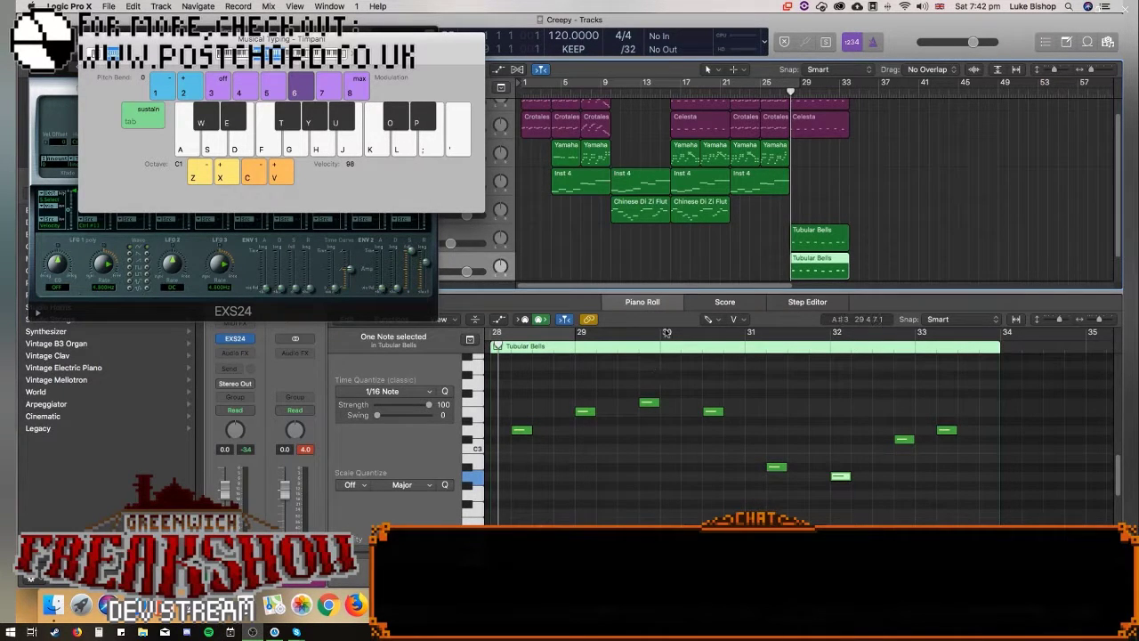
pyautogui.press('space')
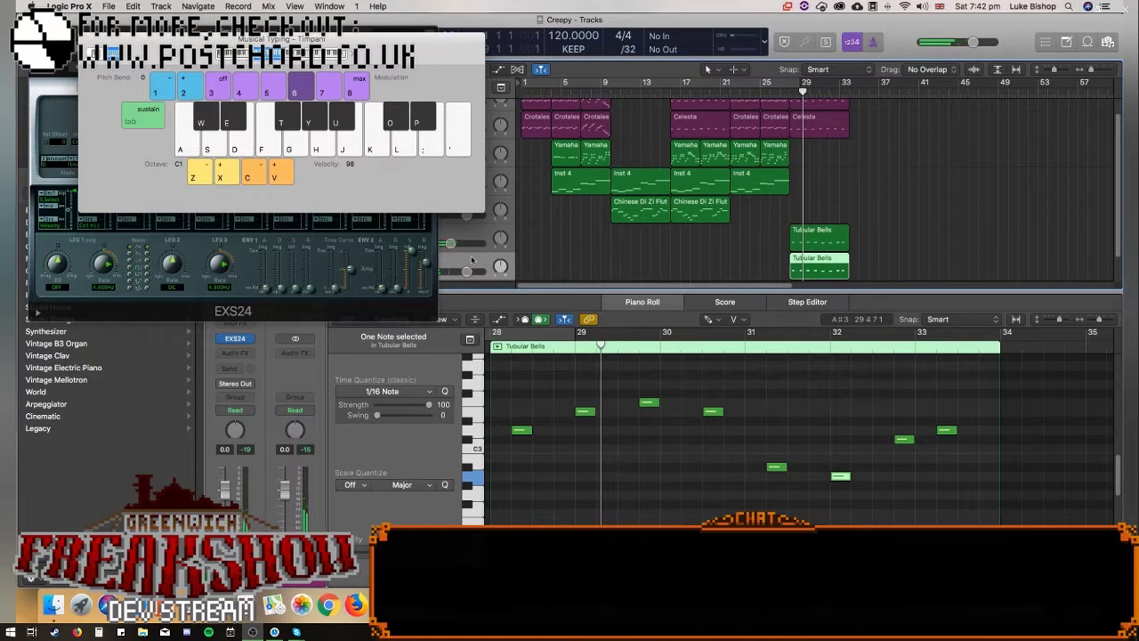
# Transpose all notes of the Timpani track's copied Tubular Bells region down two octaves and play it from bar 28.
pyautogui.click(472, 397)
pyautogui.press('super+a')
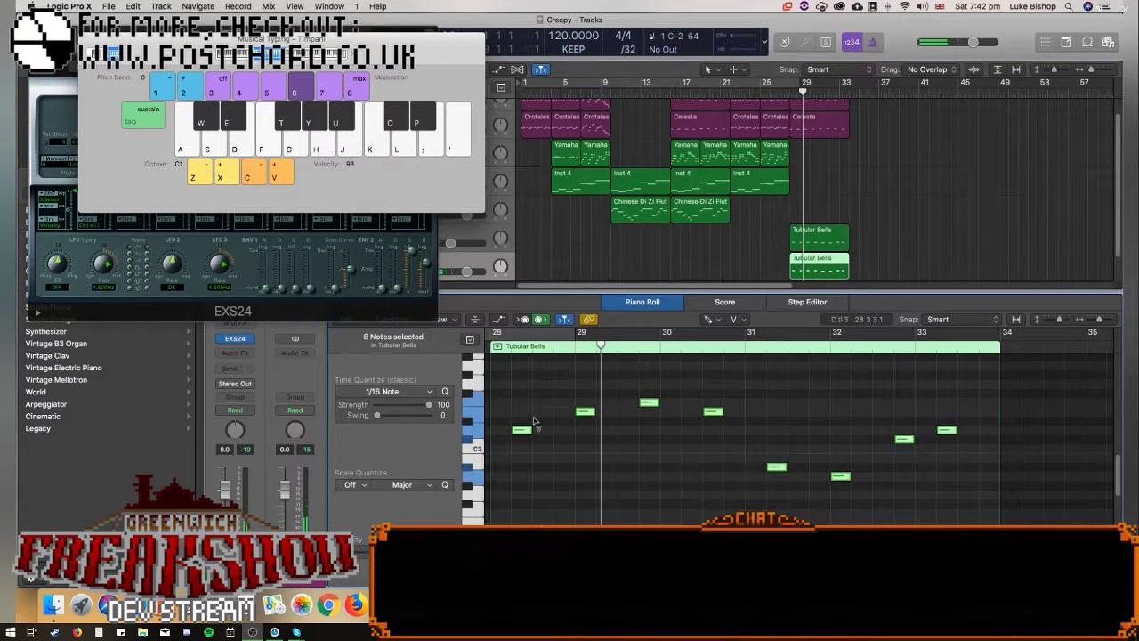
pyautogui.moveTo(526, 434); pyautogui.dragTo(505, 312)
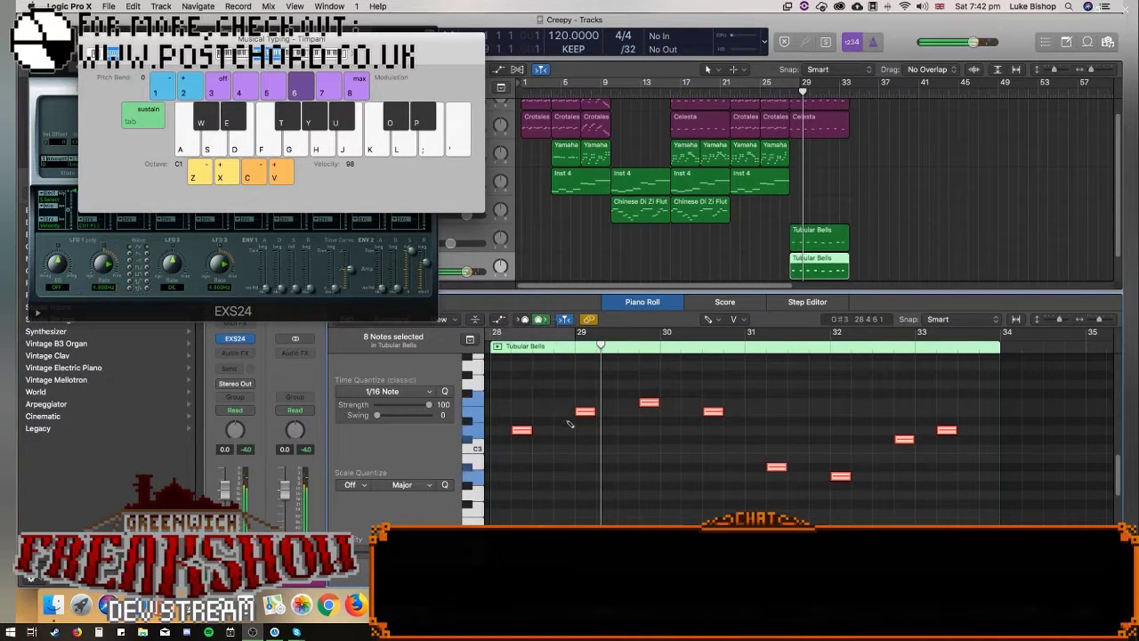
pyautogui.scroll(-1, 569, 425)
pyautogui.moveTo(522, 419); pyautogui.dragTo(523, 463)
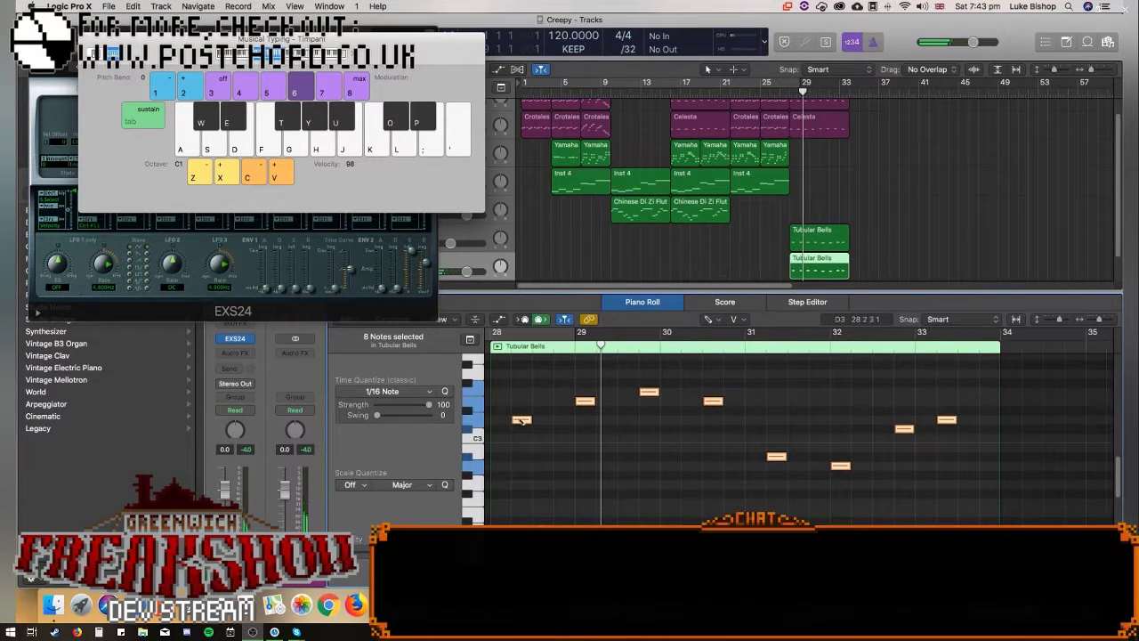
pyautogui.scroll(3, 530, 427)
pyautogui.scroll(-2, 538, 430)
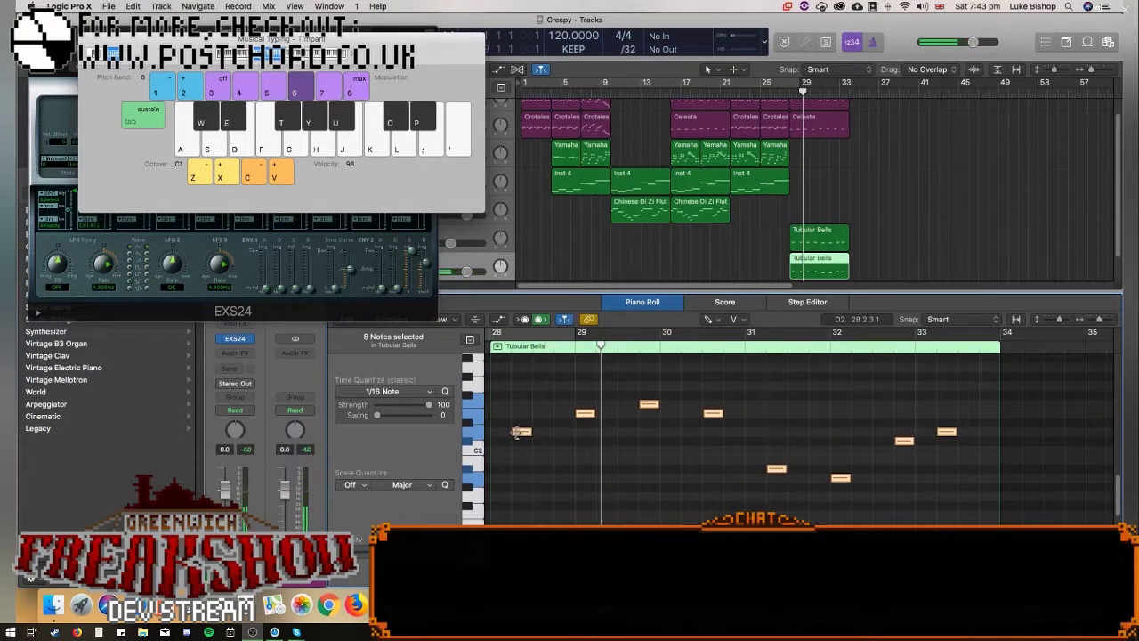
pyautogui.scroll(3, 521, 433)
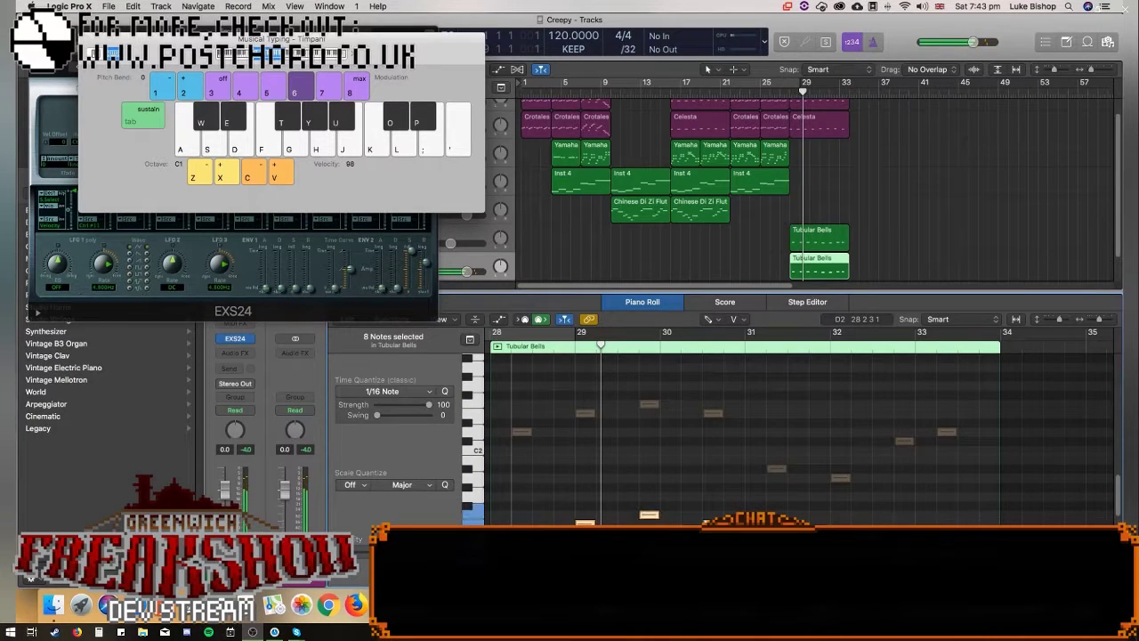
pyautogui.scroll(-3, 604, 502)
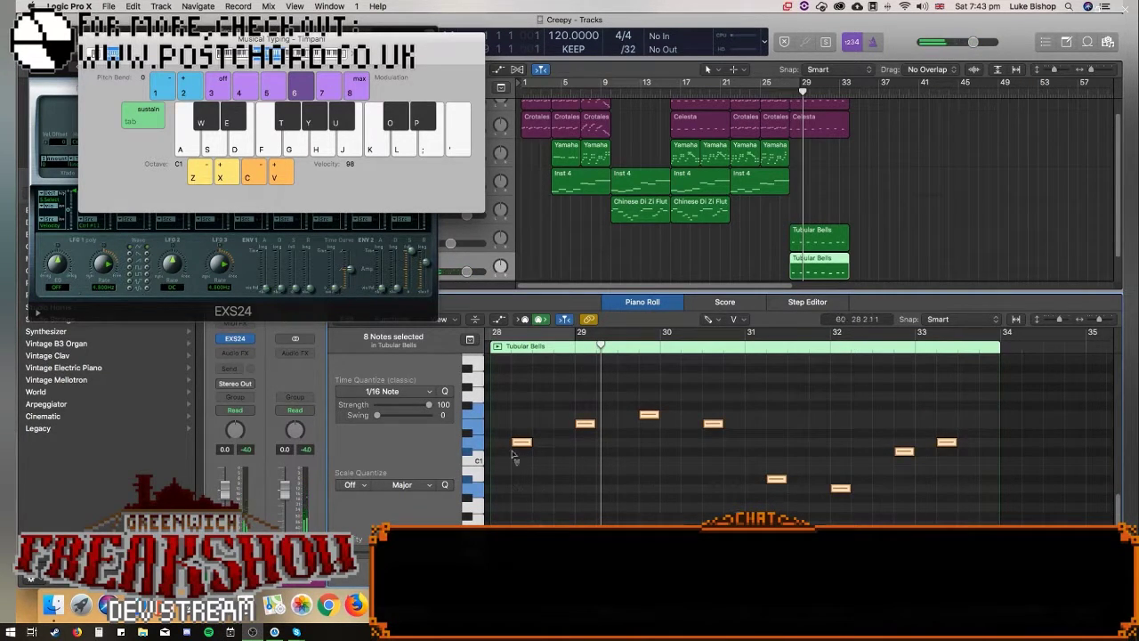
pyautogui.moveTo(521, 449); pyautogui.dragTo(520, 475)
pyautogui.doubleClick(789, 92)
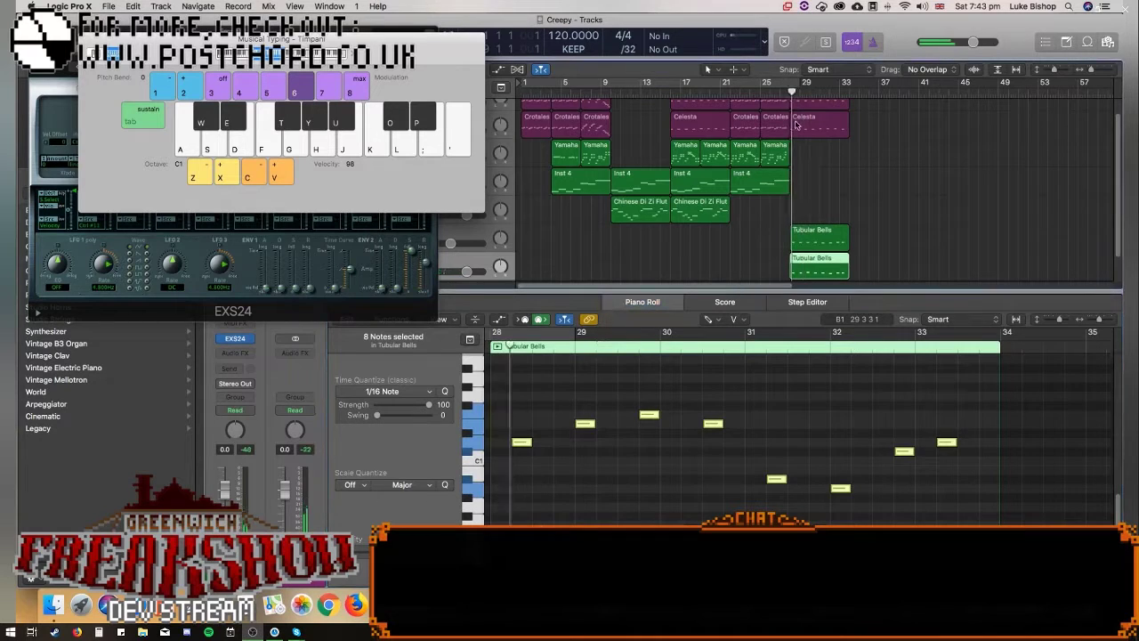
# Add a Channel EQ to the Timpani track, boosting about 8.5 dB at 104 Hz and cutting about 16.5 dB at 7400 Hz.
pyautogui.click(87, 41)
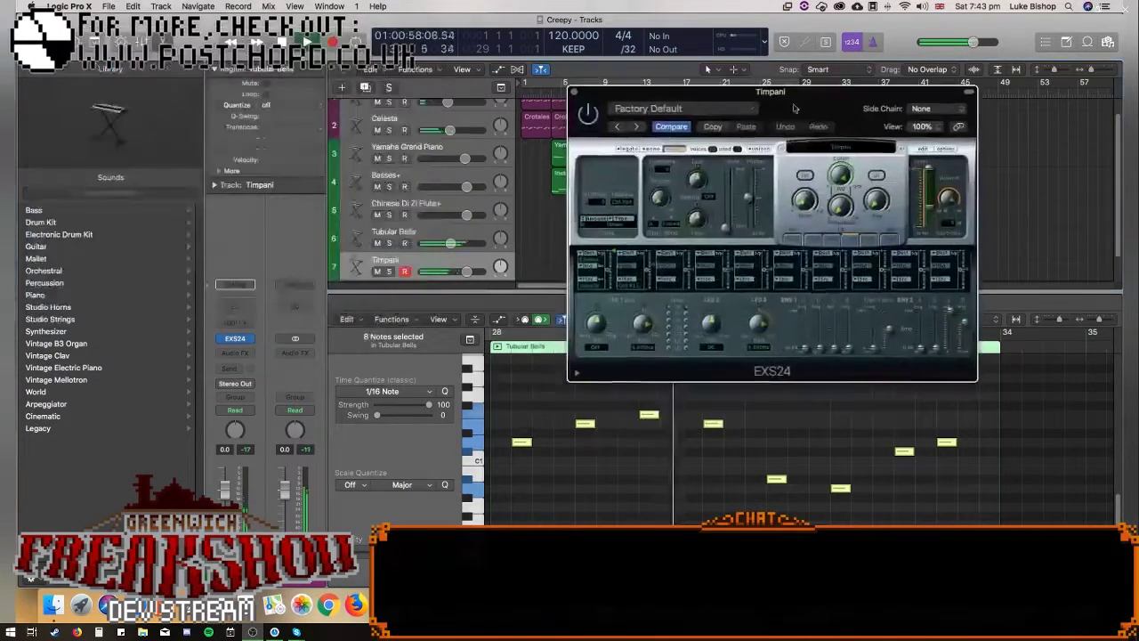
pyautogui.click(236, 305)
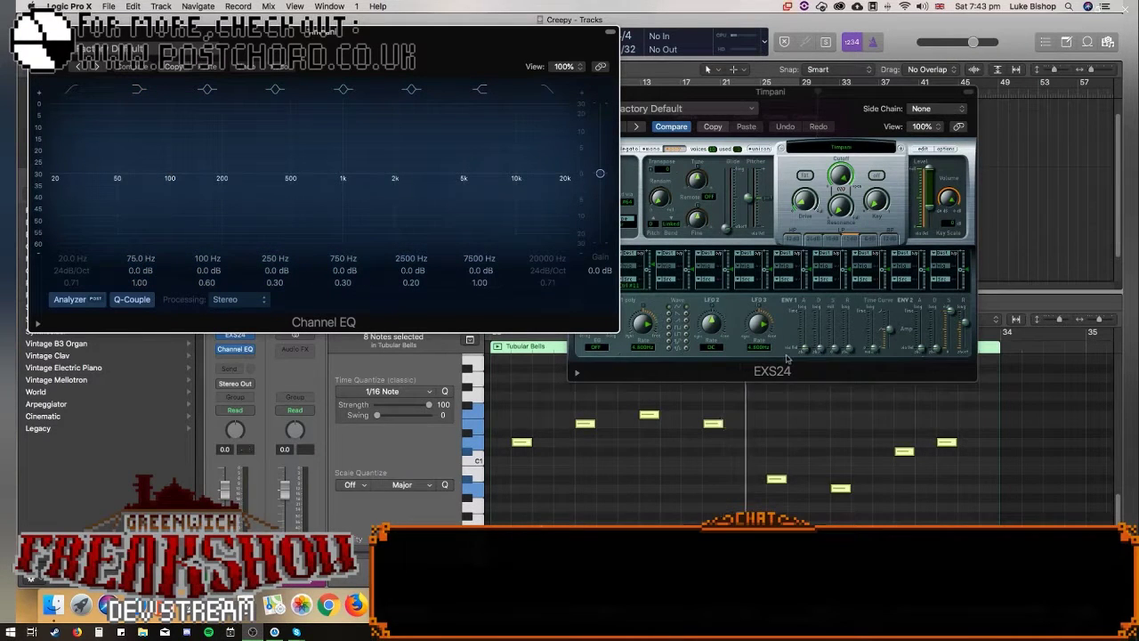
pyautogui.moveTo(169, 173); pyautogui.dragTo(94, 157)
pyautogui.moveTo(494, 175); pyautogui.dragTo(493, 238)
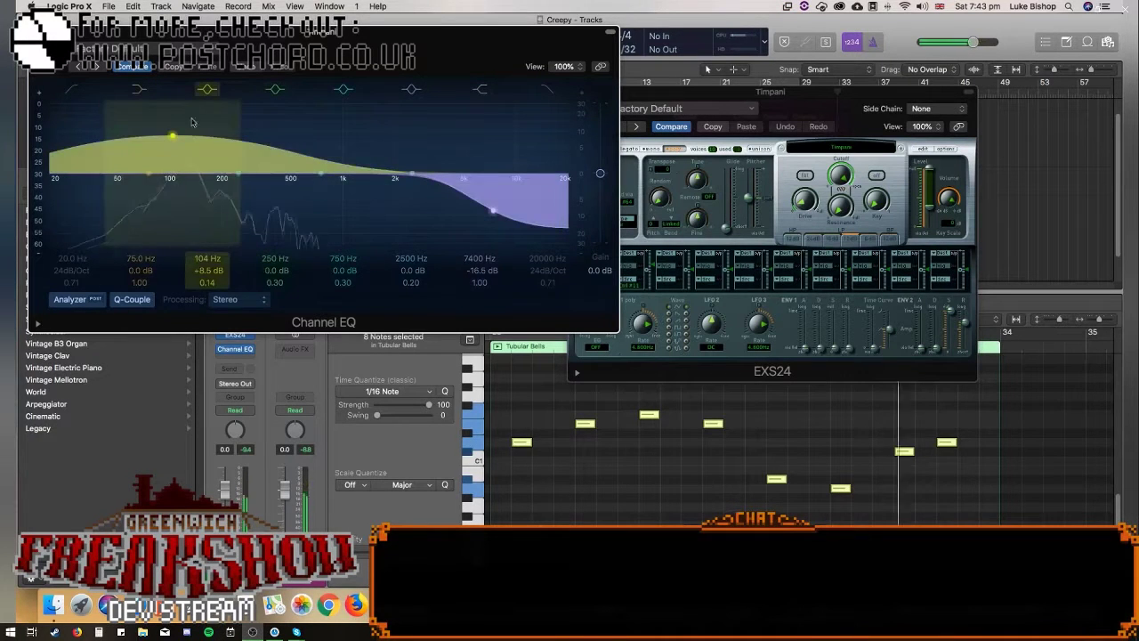
pyautogui.press('super+w')
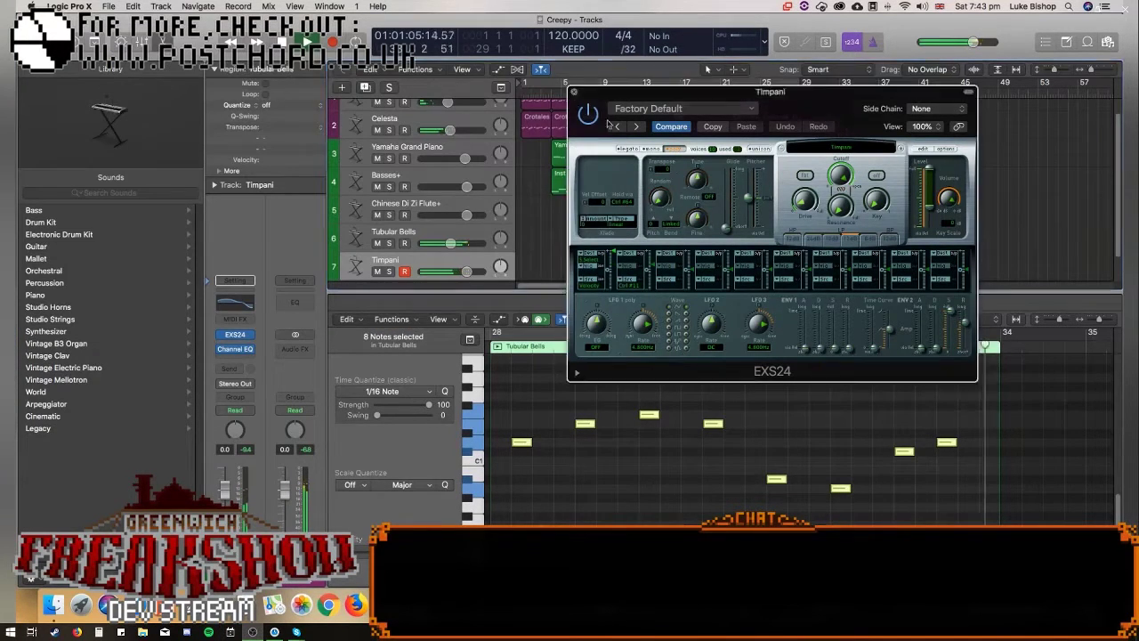
pyautogui.press('super+w')
pyautogui.press('space')
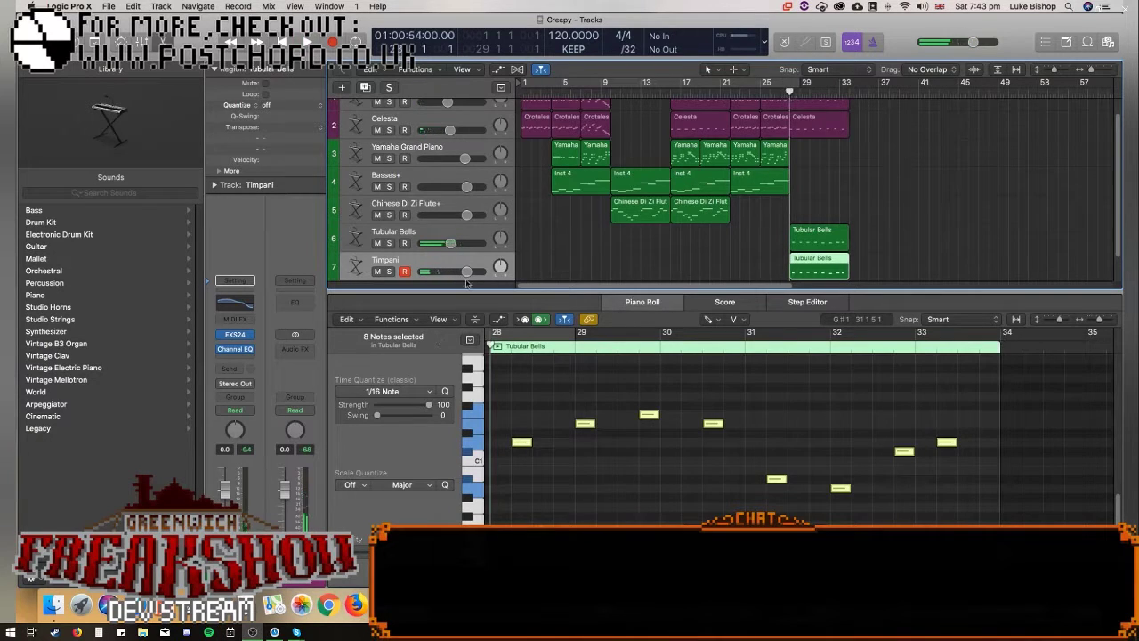
# Solo the Timpani track and loop its region from bar 28 to 34 during playback.
pyautogui.click(389, 271)
pyautogui.moveTo(789, 81); pyautogui.dragTo(855, 82)
pyautogui.press('space')
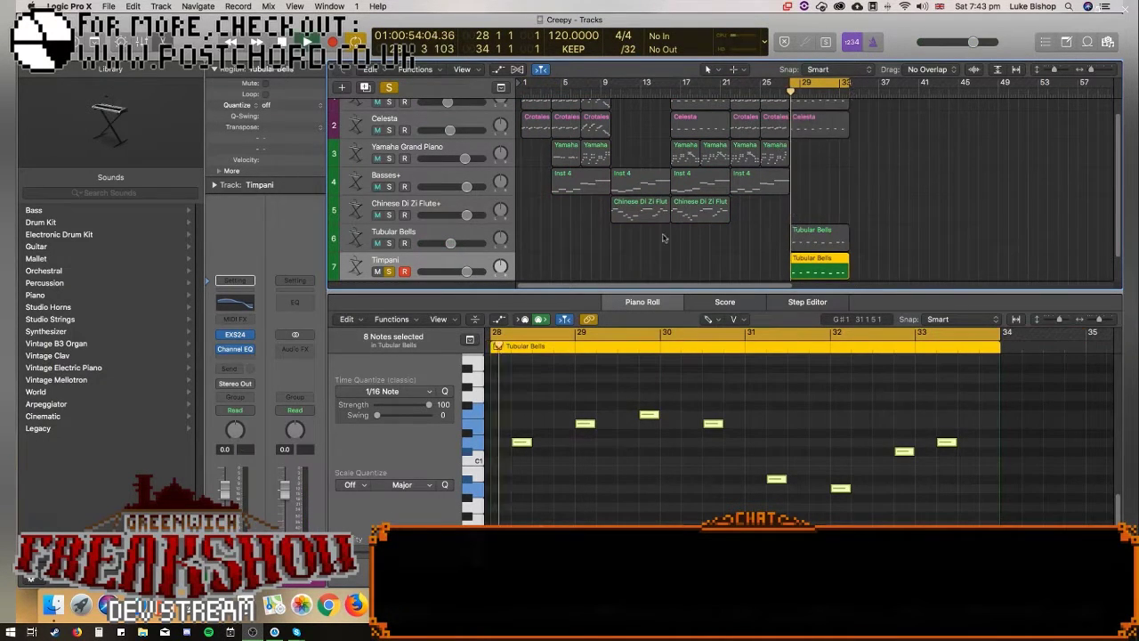
# Insert ChromaVerb on the Timpani track and reshape its damping curve, lowering the high band to a 0.24x ratio at about 6700 Hz.
pyautogui.click(235, 357)
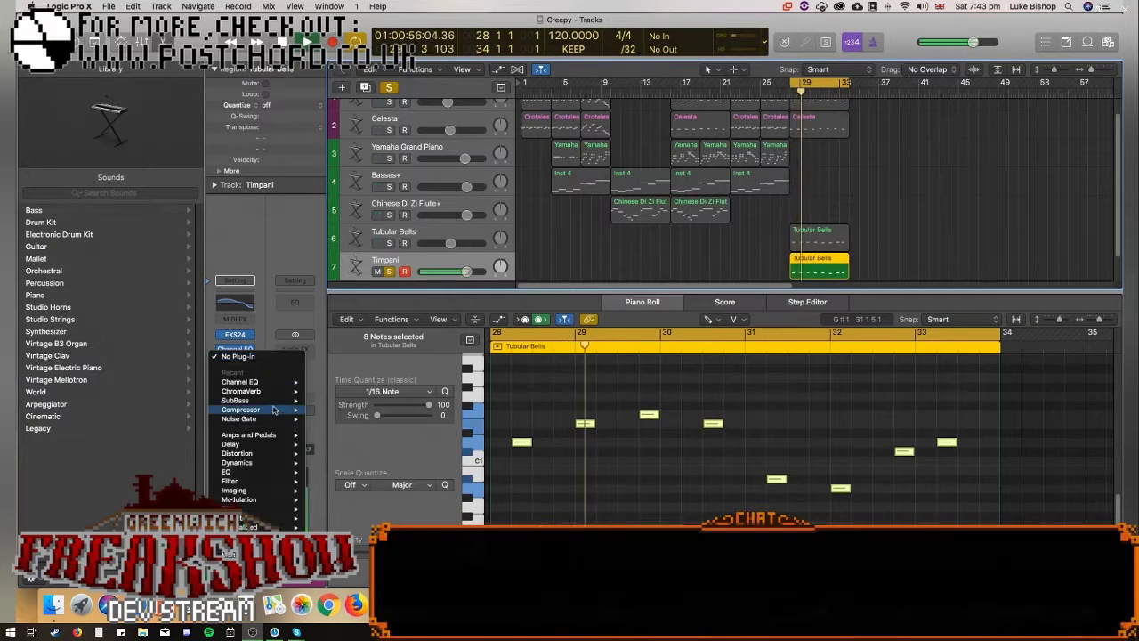
pyautogui.click(388, 413)
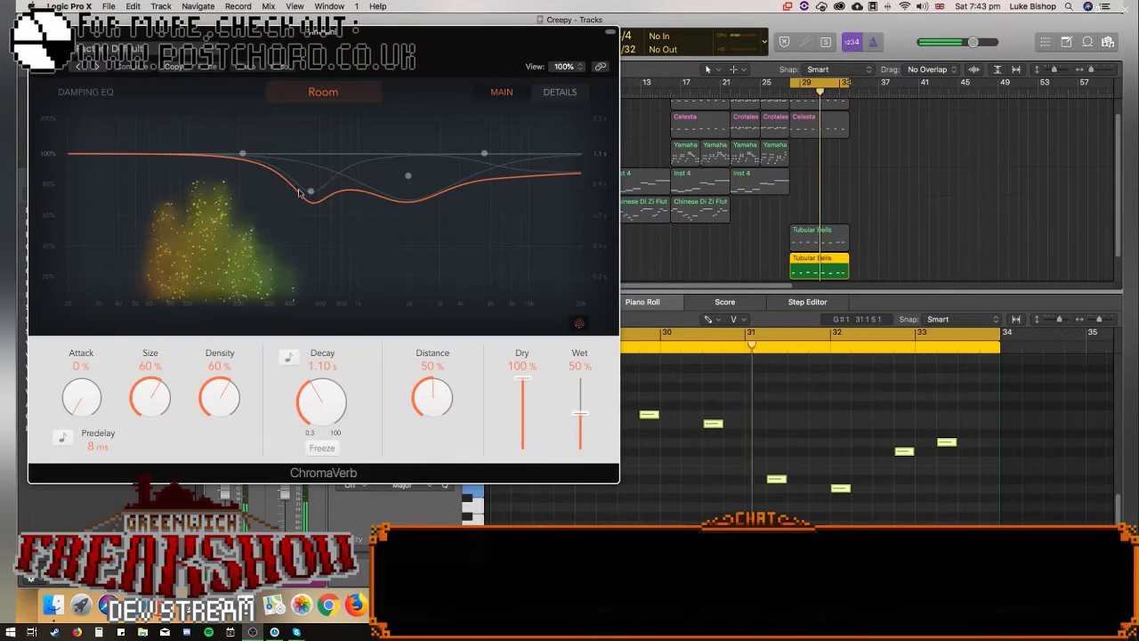
pyautogui.moveTo(308, 191); pyautogui.dragTo(249, 145)
pyautogui.moveTo(484, 153); pyautogui.dragTo(498, 180)
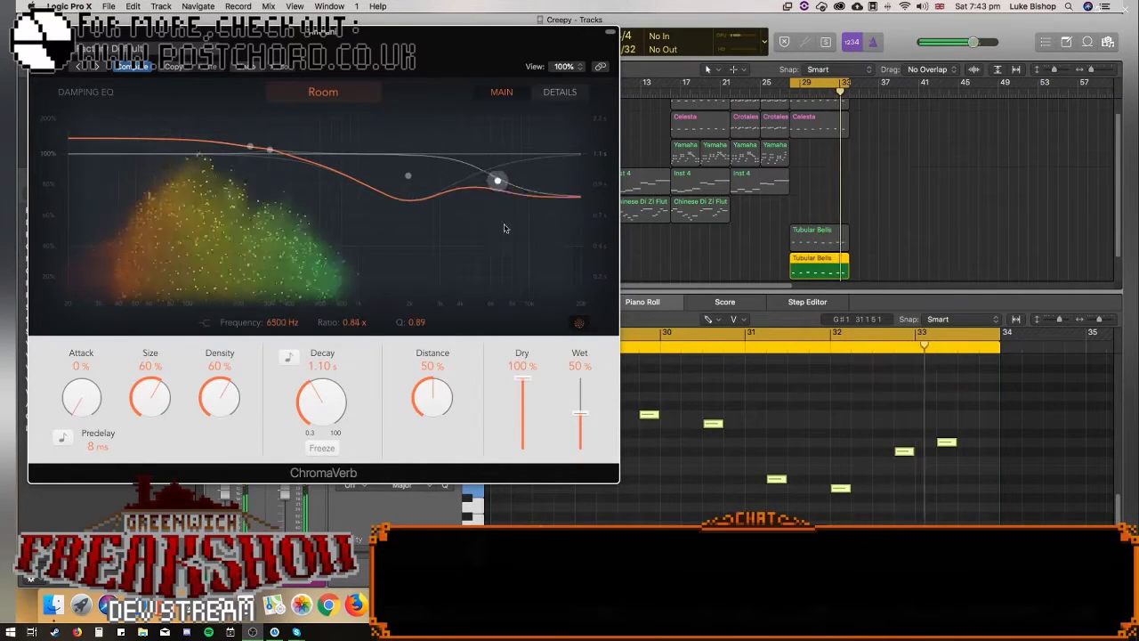
pyautogui.moveTo(505, 229); pyautogui.dragTo(506, 260)
# Set the Timpani ChromaVerb's wet level to 70% and its decay to 2.00 s.
pyautogui.moveTo(582, 415); pyautogui.dragTo(581, 399)
pyautogui.moveTo(323, 391); pyautogui.dragTo(326, 377)
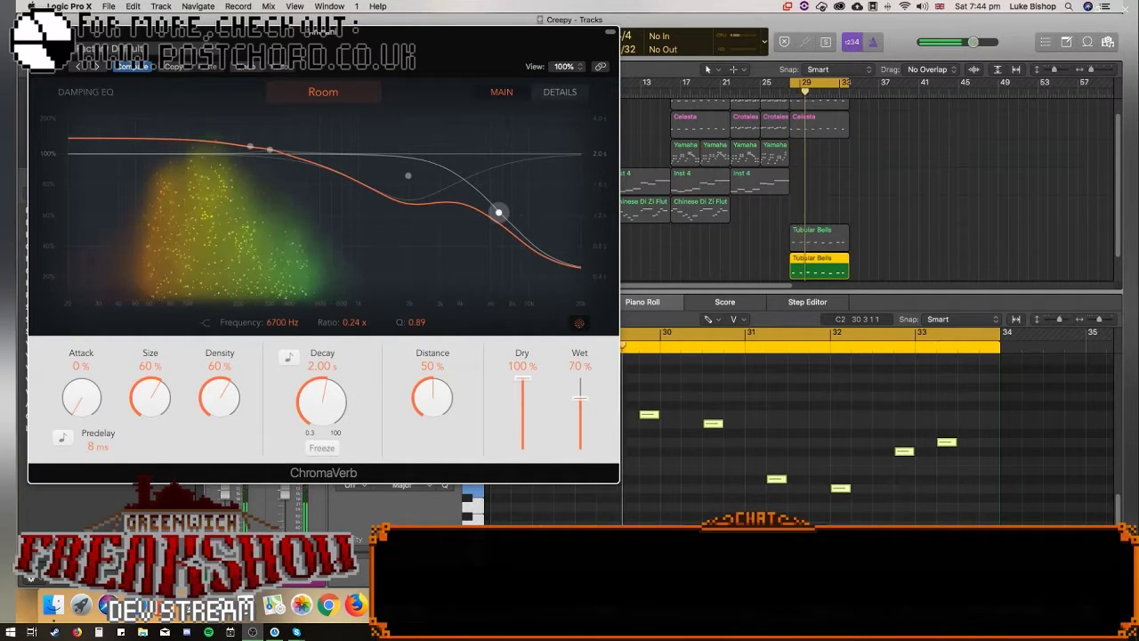
pyautogui.press('super+w')
# Disarm recording on the Timpani track and unsolo it to hear it play with the other tracks.
pyautogui.click(405, 272)
pyautogui.press('space')
pyautogui.press('space')
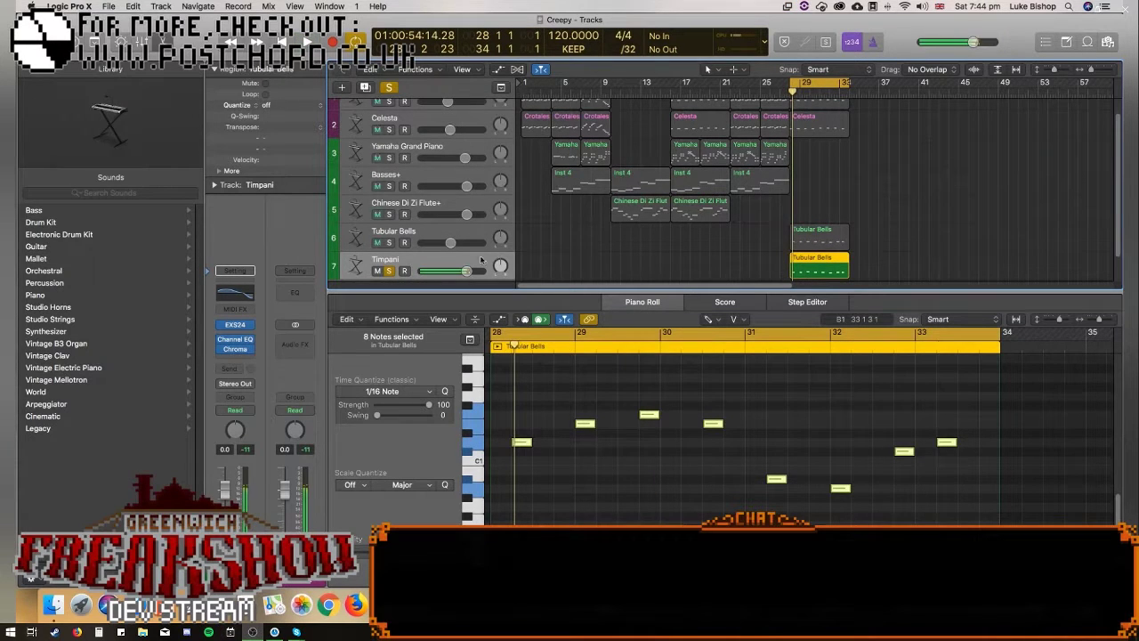
pyautogui.click(389, 271)
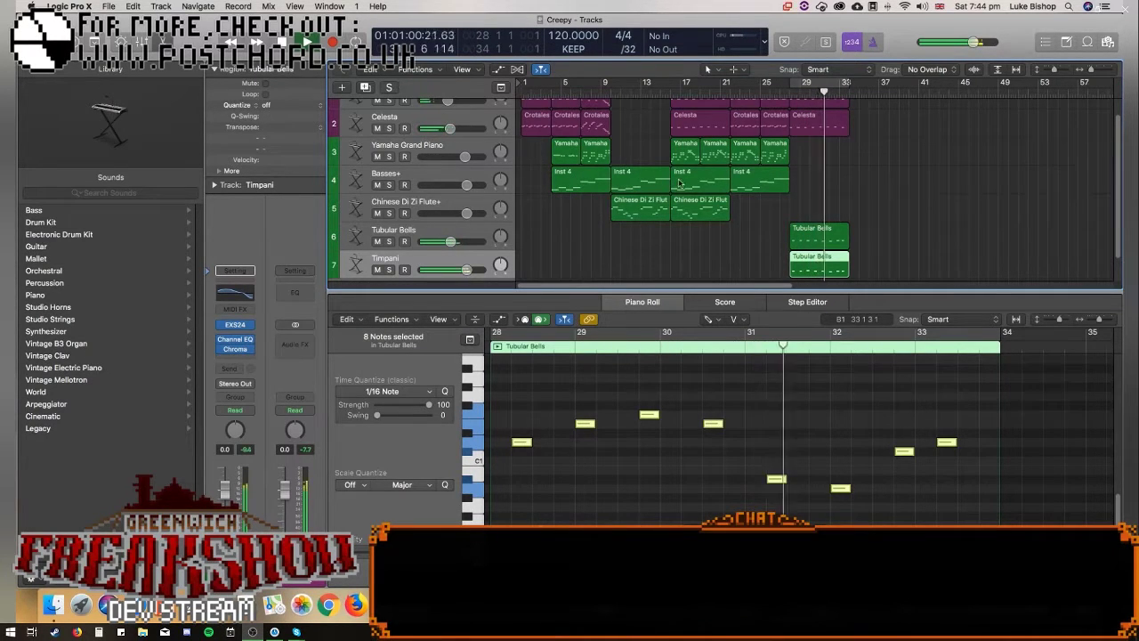
# Lower the Timpani track's volume to -5.4 dB and mute the track.
pyautogui.moveTo(466, 270); pyautogui.dragTo(452, 270)
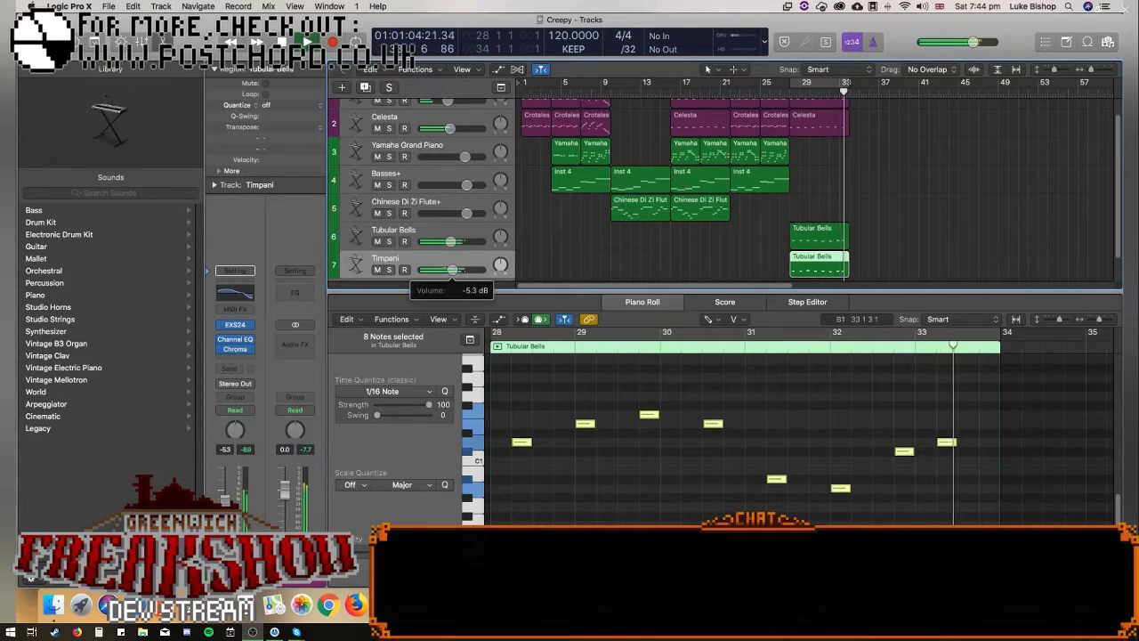
pyautogui.click(377, 270)
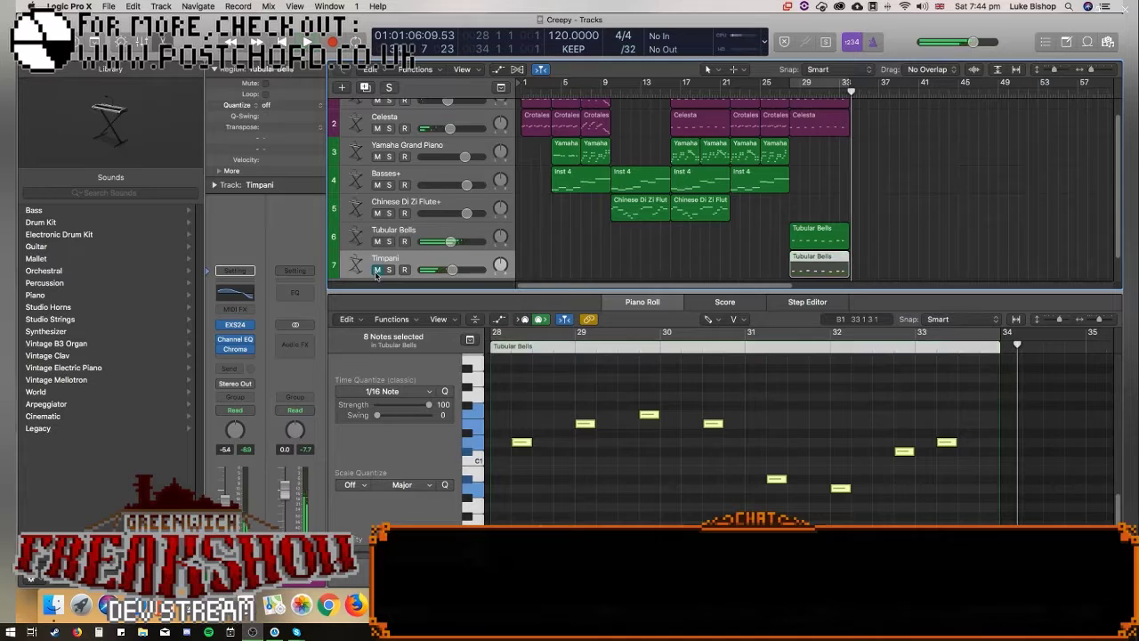
# Create one new software instrument track using the EXS24 sampler.
pyautogui.scroll(-2, 420, 262)
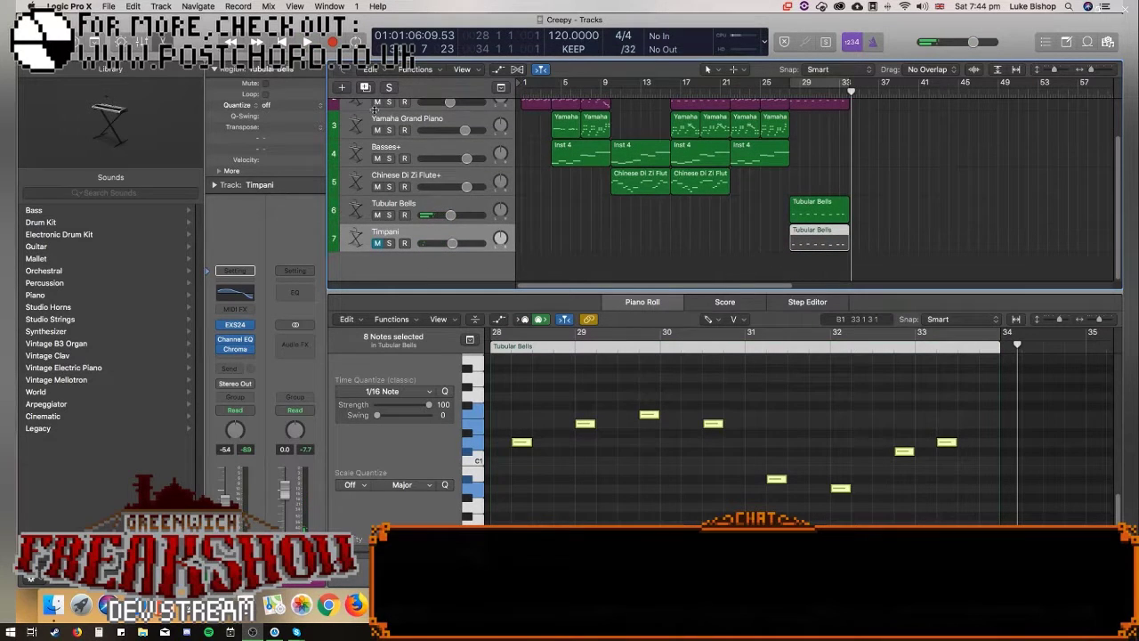
pyautogui.click(341, 89)
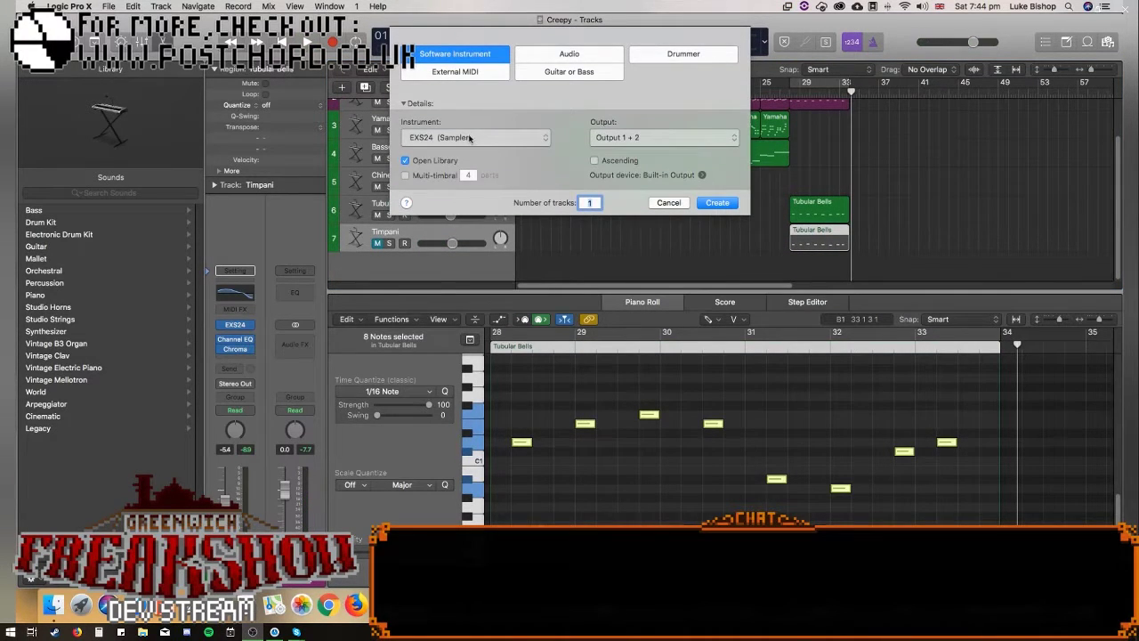
pyautogui.click(469, 138)
pyautogui.moveTo(479, 195)
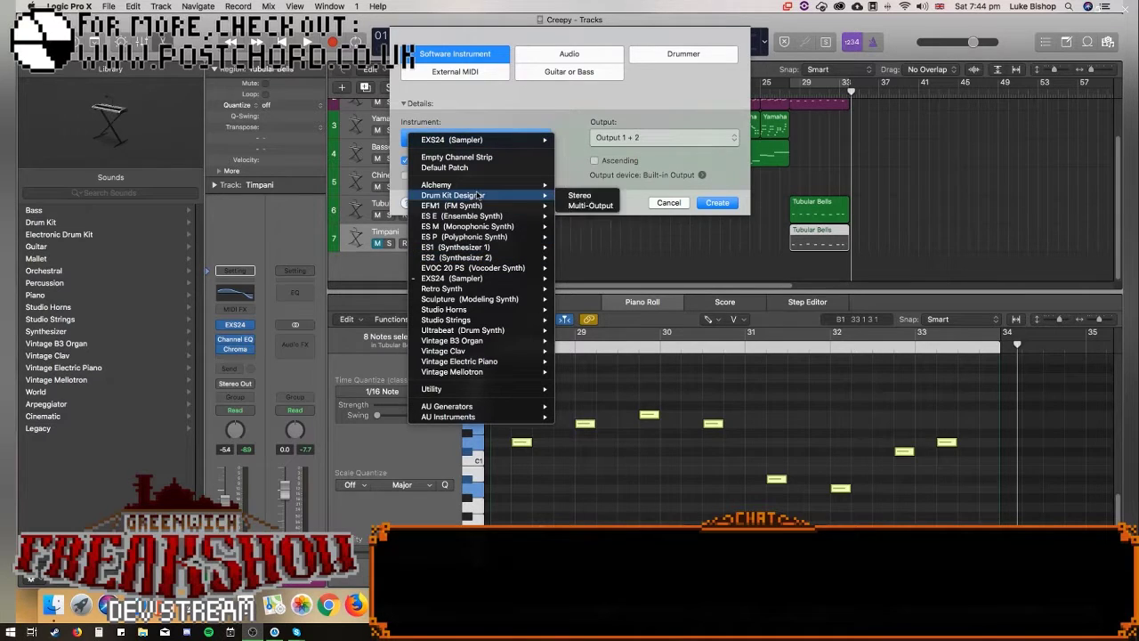
pyautogui.click(731, 210)
pyautogui.click(728, 206)
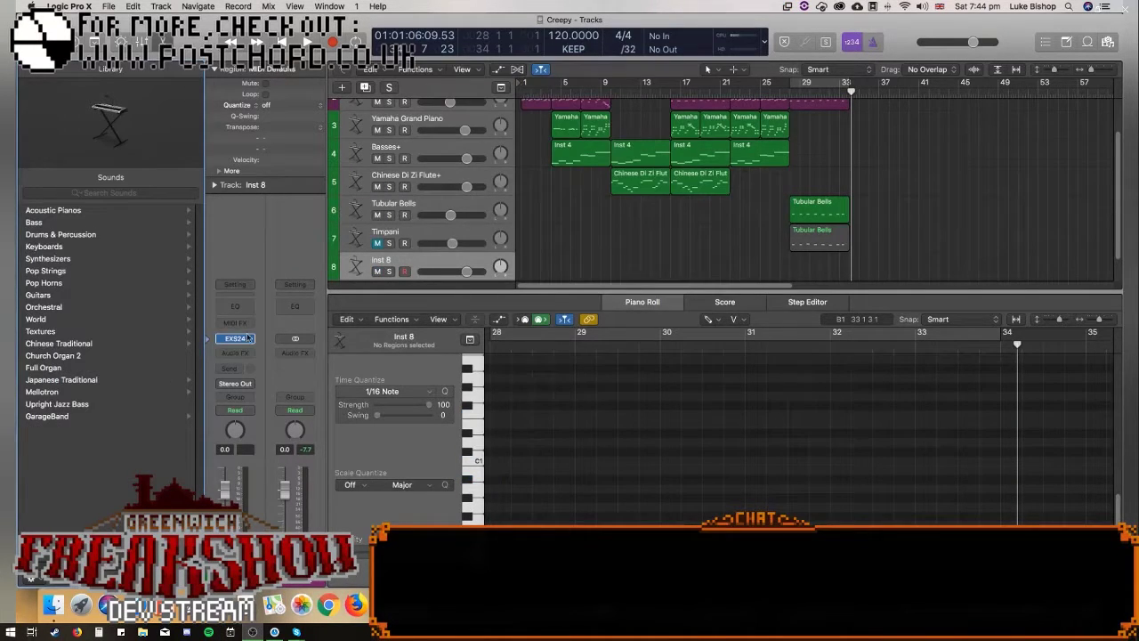
# Load the Harpsichord instrument into the EXS24 sampler on the new track.
pyautogui.click(238, 339)
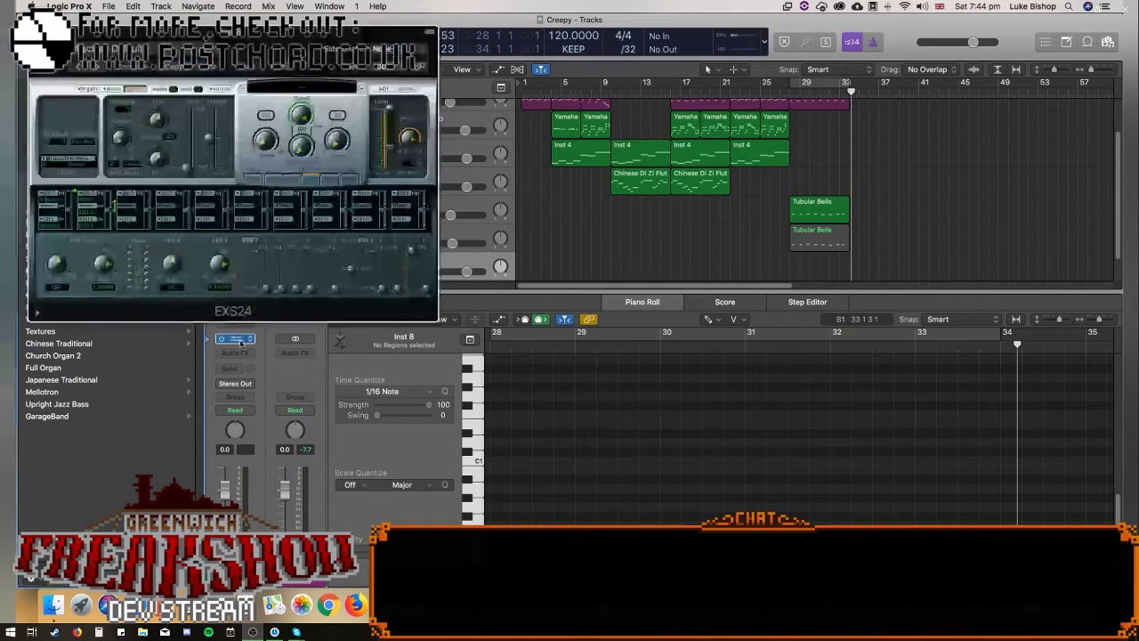
pyautogui.click(302, 76)
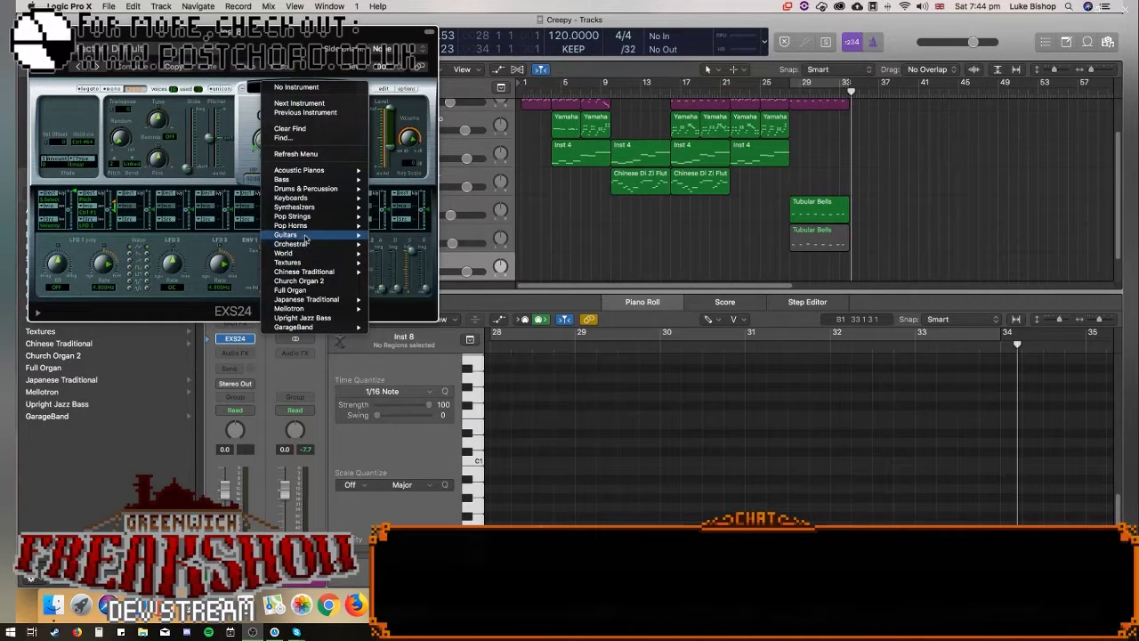
pyautogui.moveTo(308, 229)
pyautogui.moveTo(299, 200)
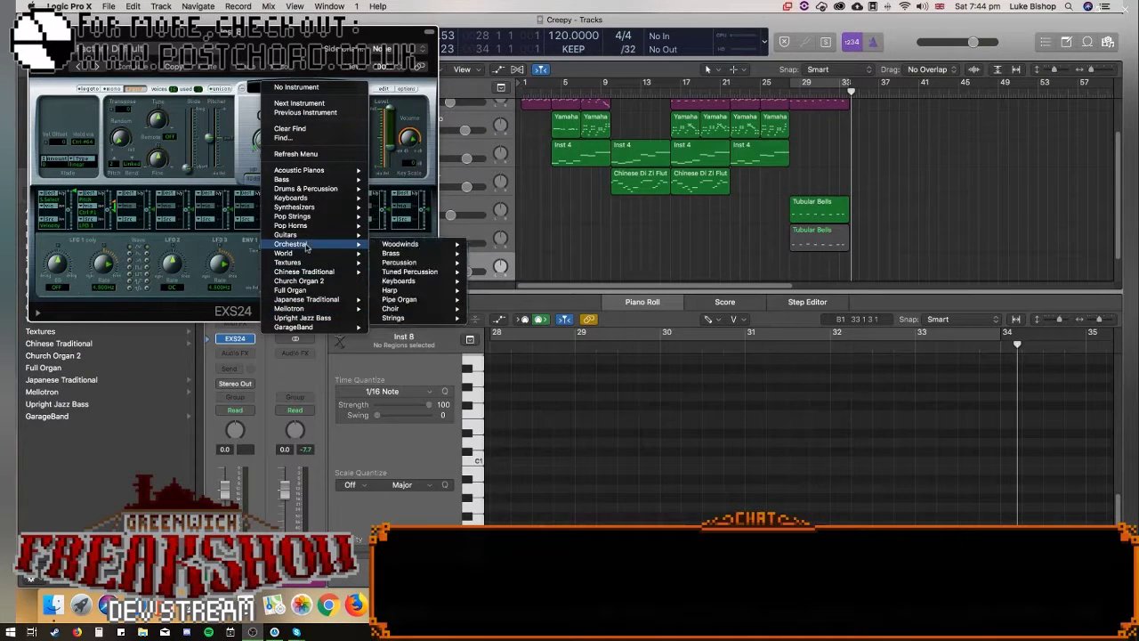
pyautogui.moveTo(429, 267)
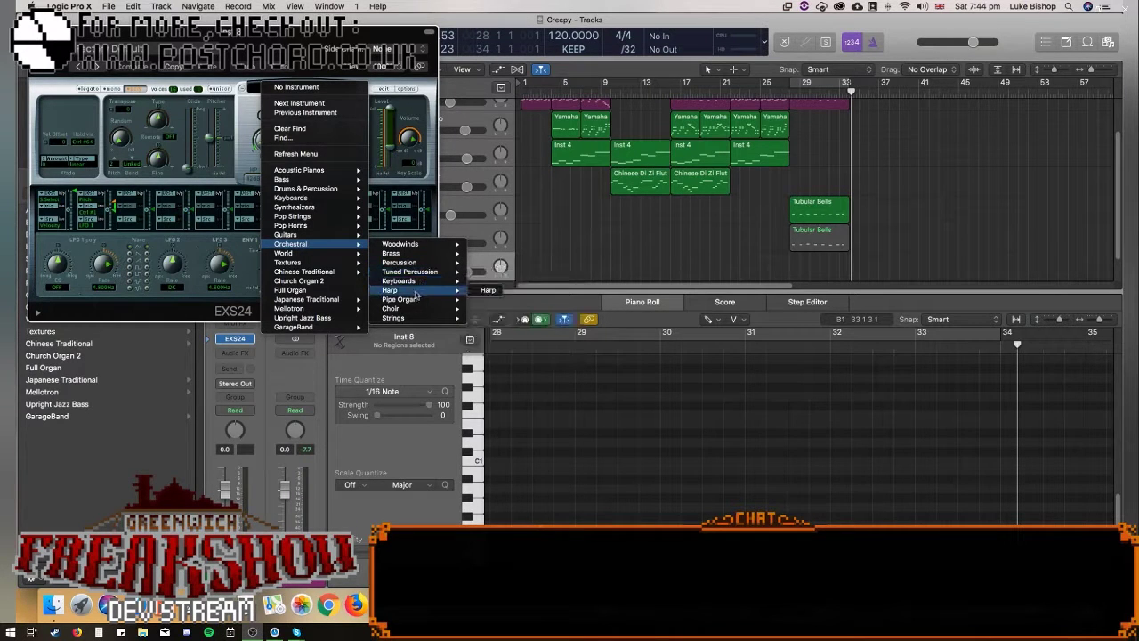
pyautogui.click(497, 290)
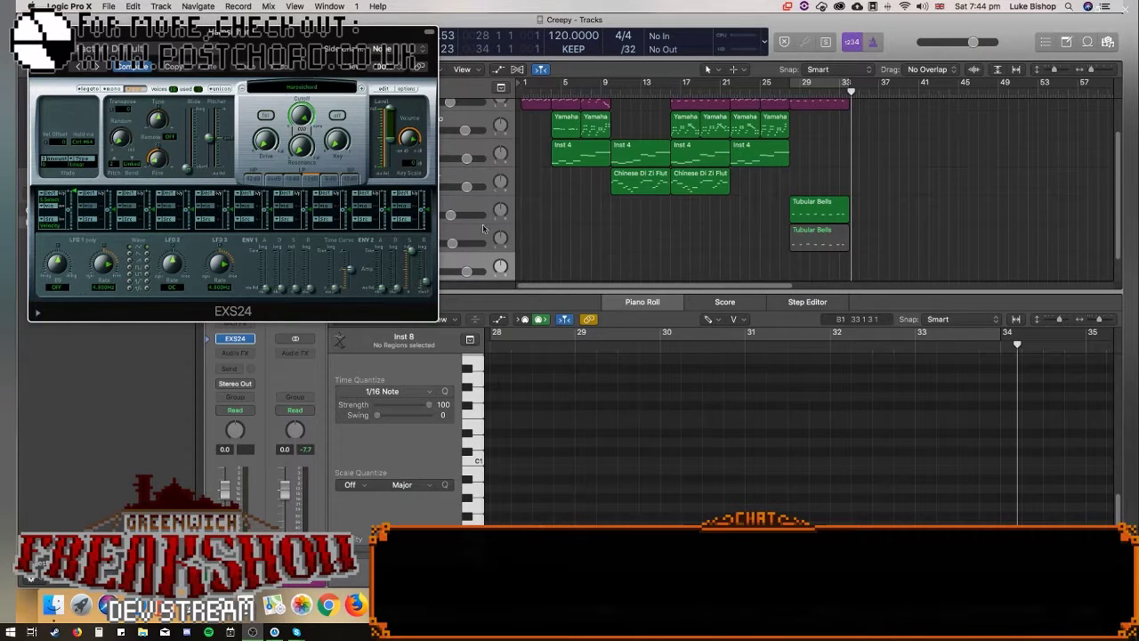
pyautogui.click(329, 6)
pyautogui.moveTo(377, 6)
pyautogui.moveTo(276, 7)
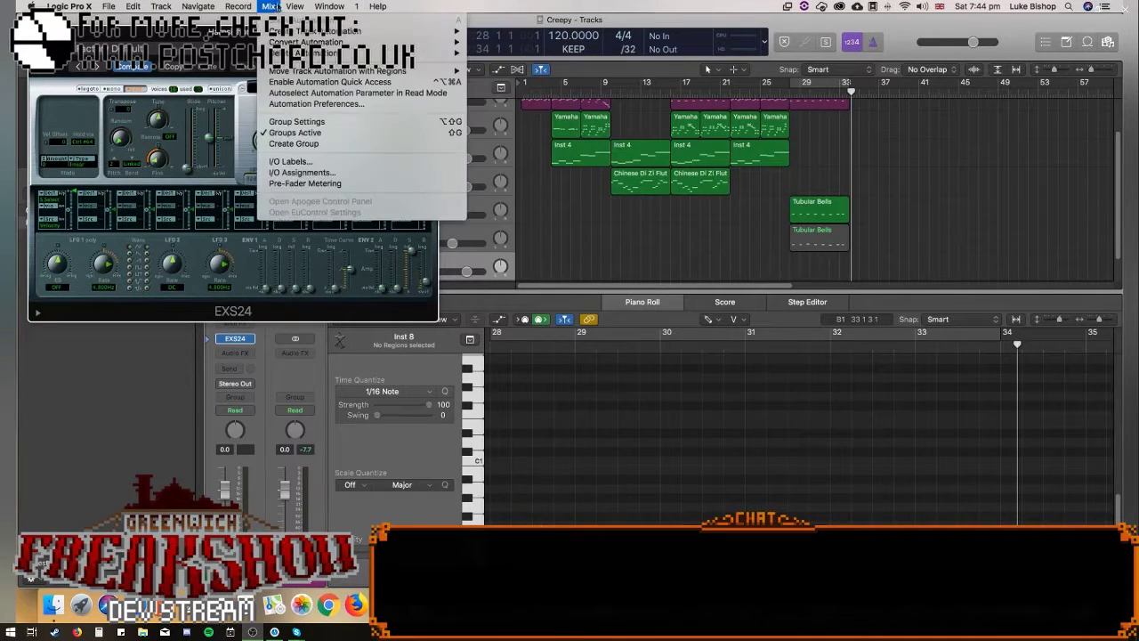
pyautogui.click(552, 51)
# Create an empty MIDI region at bar 28 on the Harpsichord track, open it for note editing and enter D2 at its start.
pyautogui.rightClick(799, 266)
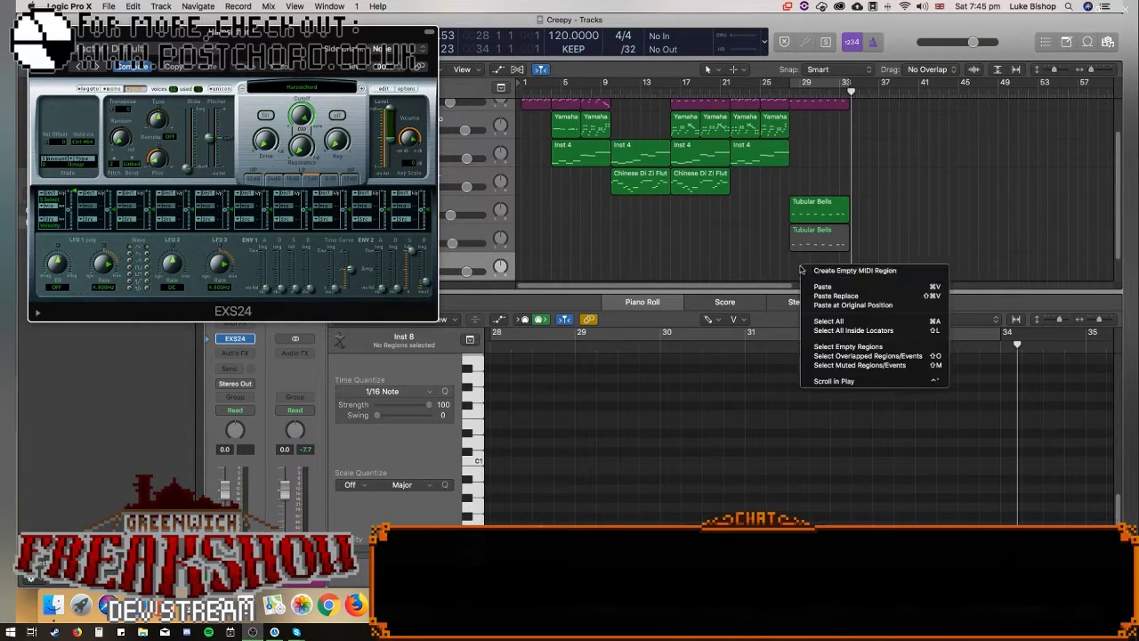
pyautogui.click(805, 272)
pyautogui.moveTo(802, 273); pyautogui.dragTo(790, 272)
pyautogui.press('p')
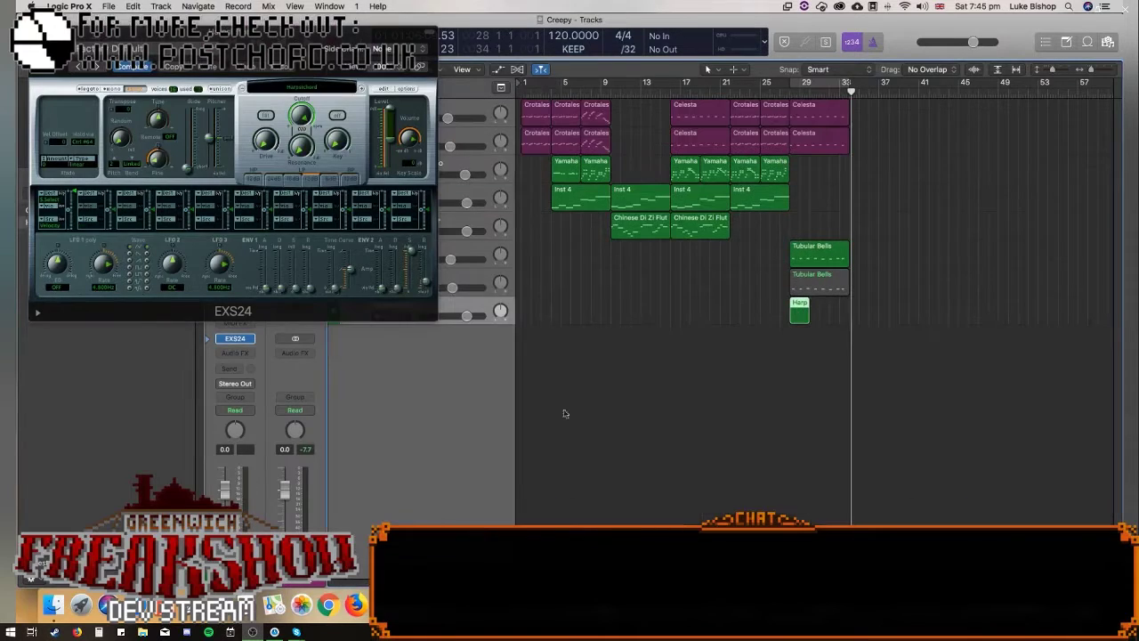
pyautogui.doubleClick(799, 317)
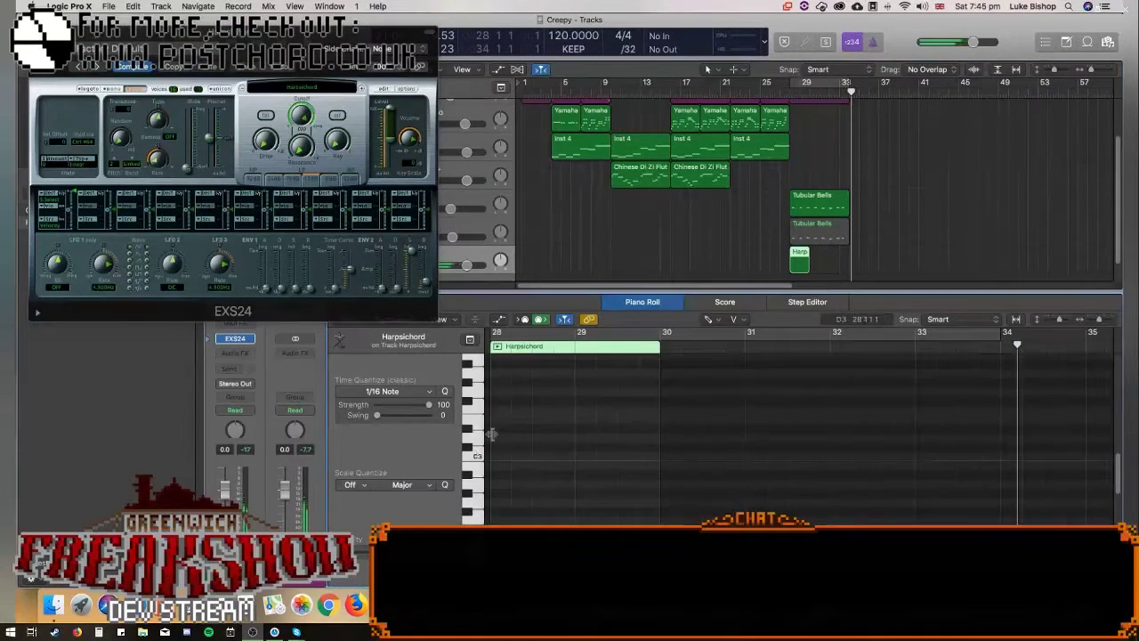
pyautogui.click(504, 427)
pyautogui.moveTo(507, 427); pyautogui.dragTo(503, 415)
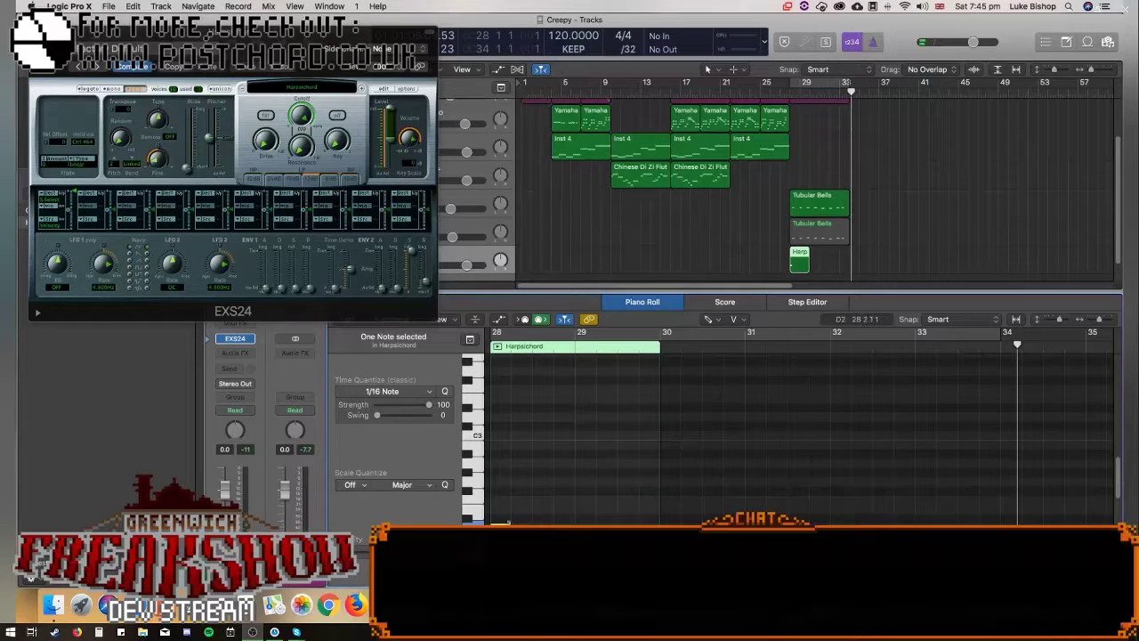
# Try lengthening the opening D2 to two beats and following it with two-beat A2 and D3 notes.
pyautogui.moveTo(508, 524); pyautogui.dragTo(540, 463)
pyautogui.click(558, 490)
pyautogui.click(597, 406)
pyautogui.moveTo(599, 406); pyautogui.dragTo(594, 417)
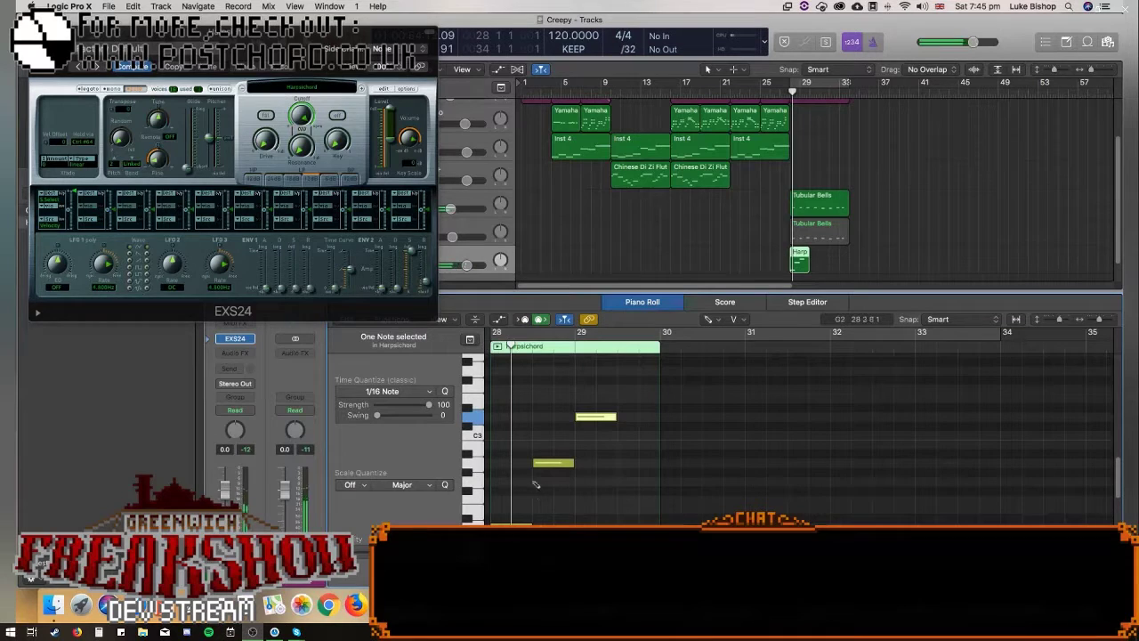
# Undo the two-beat A2 and D3 notes that follow the opening D2.
pyautogui.click(1100, 322)
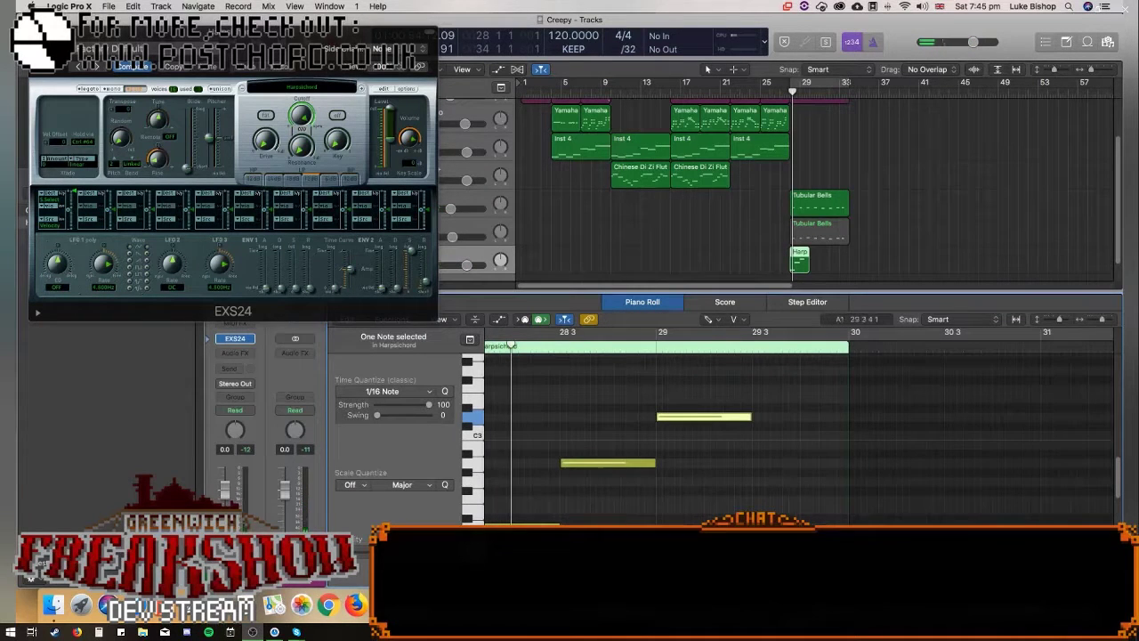
pyautogui.hscroll(-5, 801, 427)
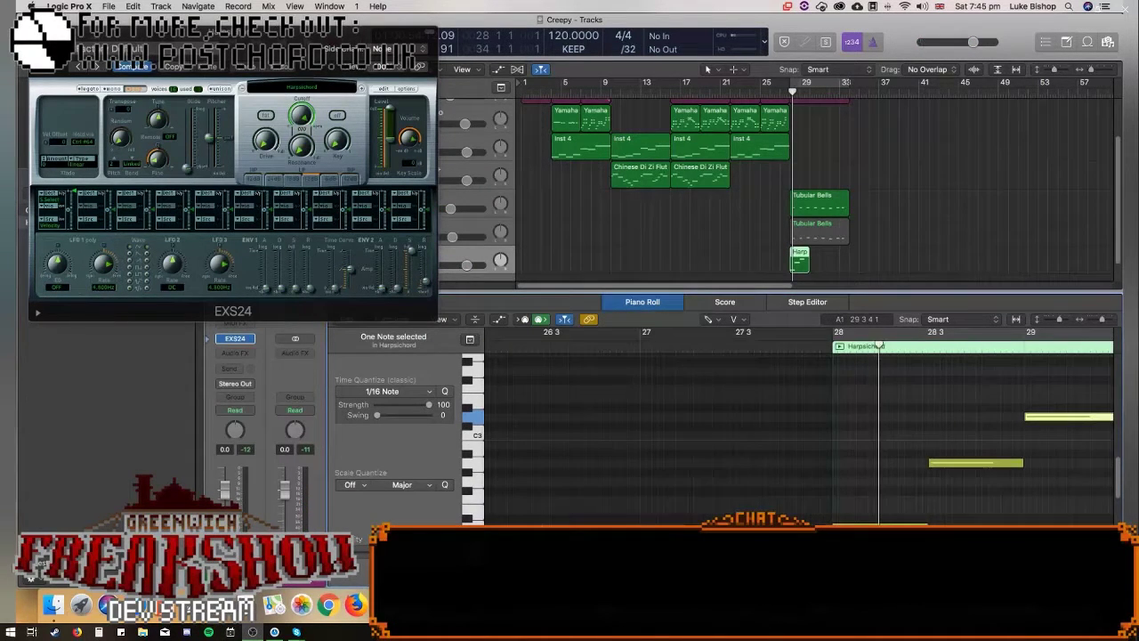
pyautogui.hscroll(4, 792, 427)
pyautogui.click(1105, 320)
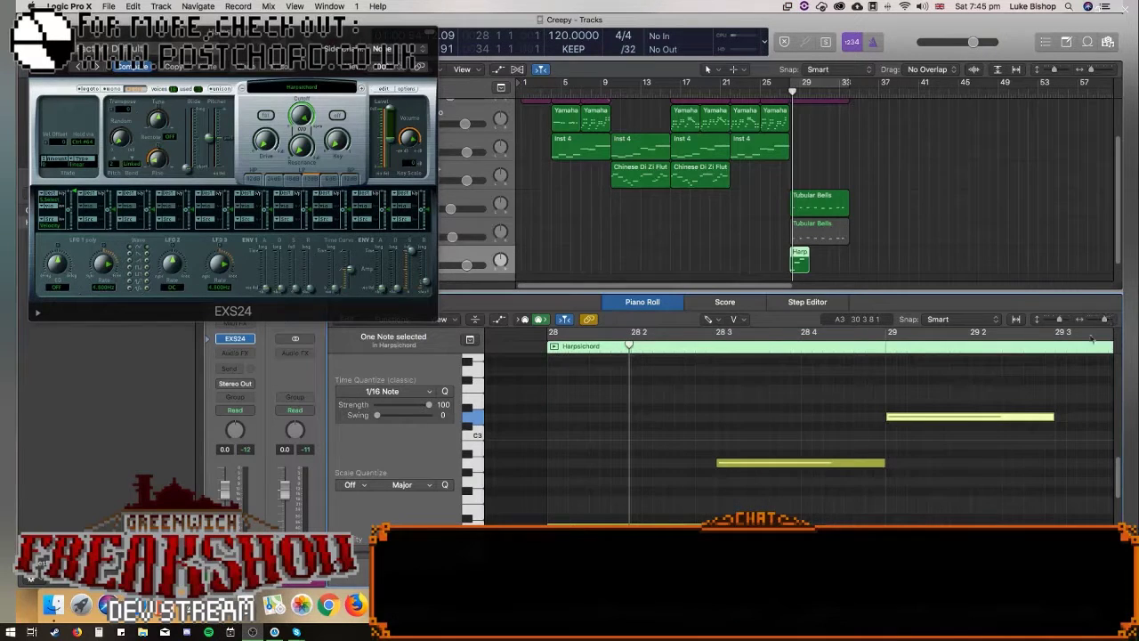
pyautogui.moveTo(601, 489); pyautogui.dragTo(605, 465)
pyautogui.moveTo(722, 464); pyautogui.dragTo(912, 422)
pyautogui.press('super+z')
pyautogui.press('super+z')
# Continue the riff after the opening D2 with half-beat notes A2, F3, E3, F3 and D3.
pyautogui.click(609, 464)
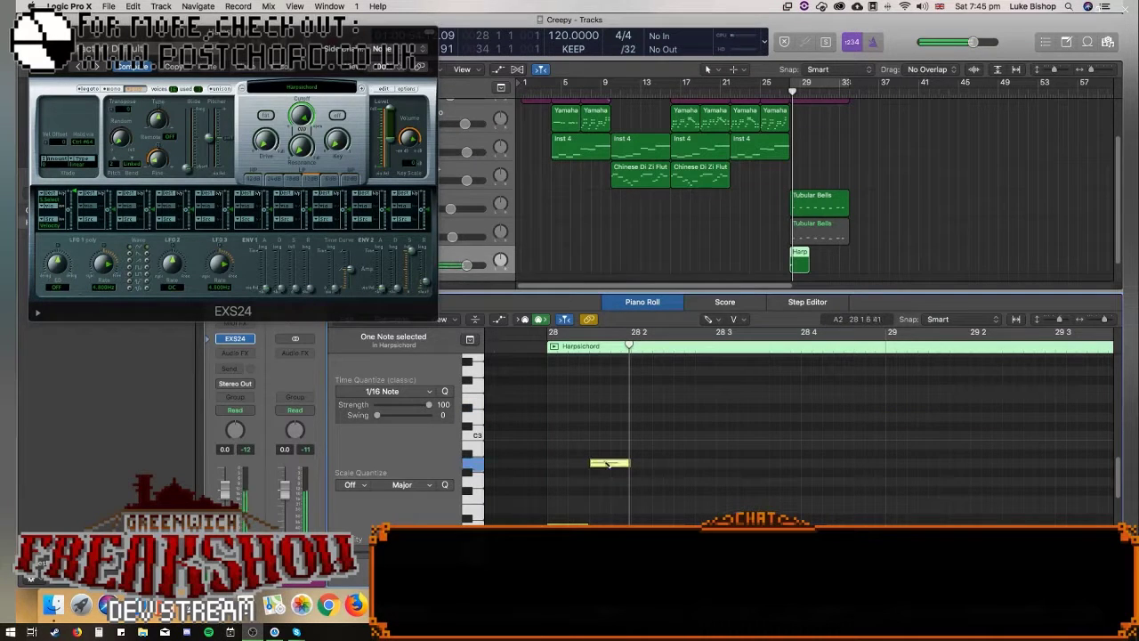
pyautogui.click(638, 429)
pyautogui.moveTo(645, 425); pyautogui.dragTo(645, 415)
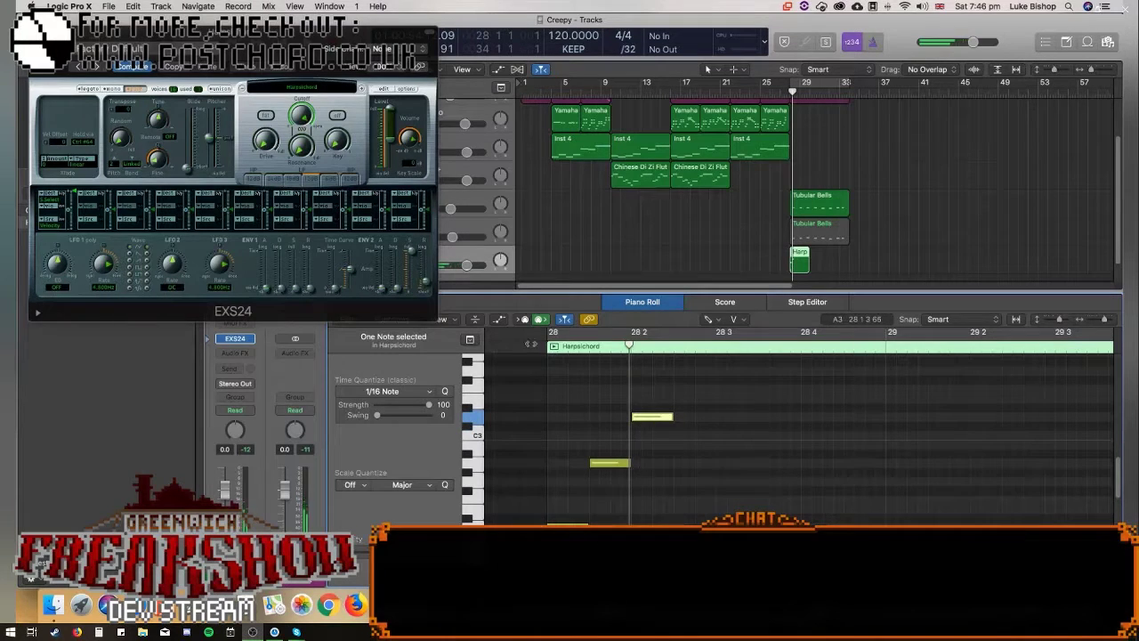
pyautogui.moveTo(642, 418); pyautogui.dragTo(642, 390)
pyautogui.click(683, 397)
pyautogui.click(724, 390)
pyautogui.moveTo(752, 416); pyautogui.dragTo(767, 417)
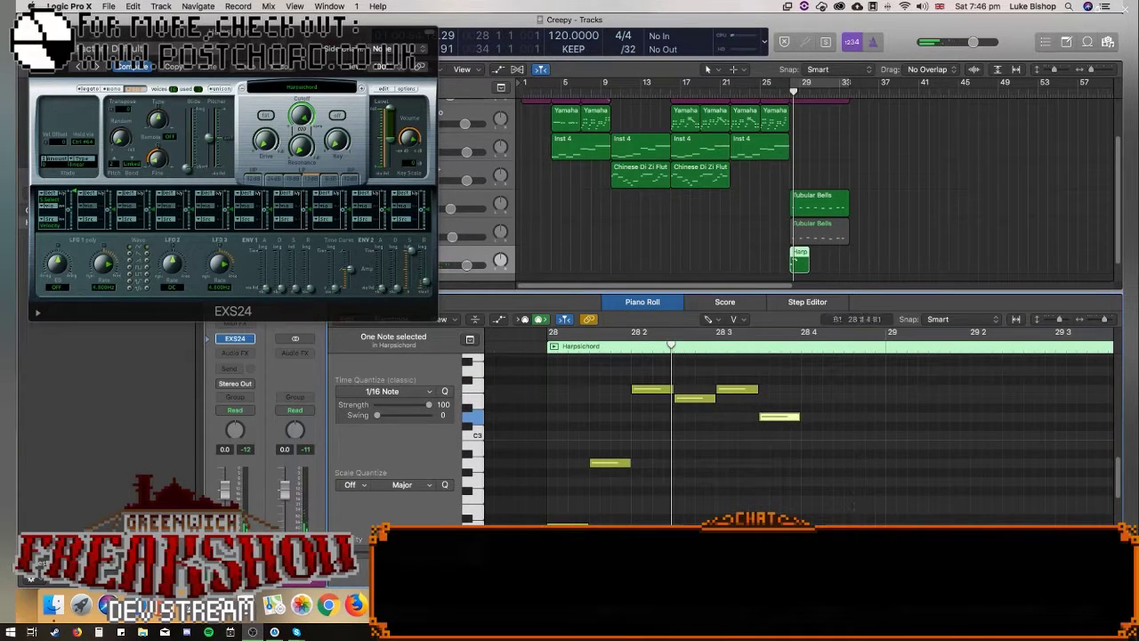
# Lengthen all the harpsichord notes together to one beat each so that they overlap.
pyautogui.hscroll(3, 792, 427)
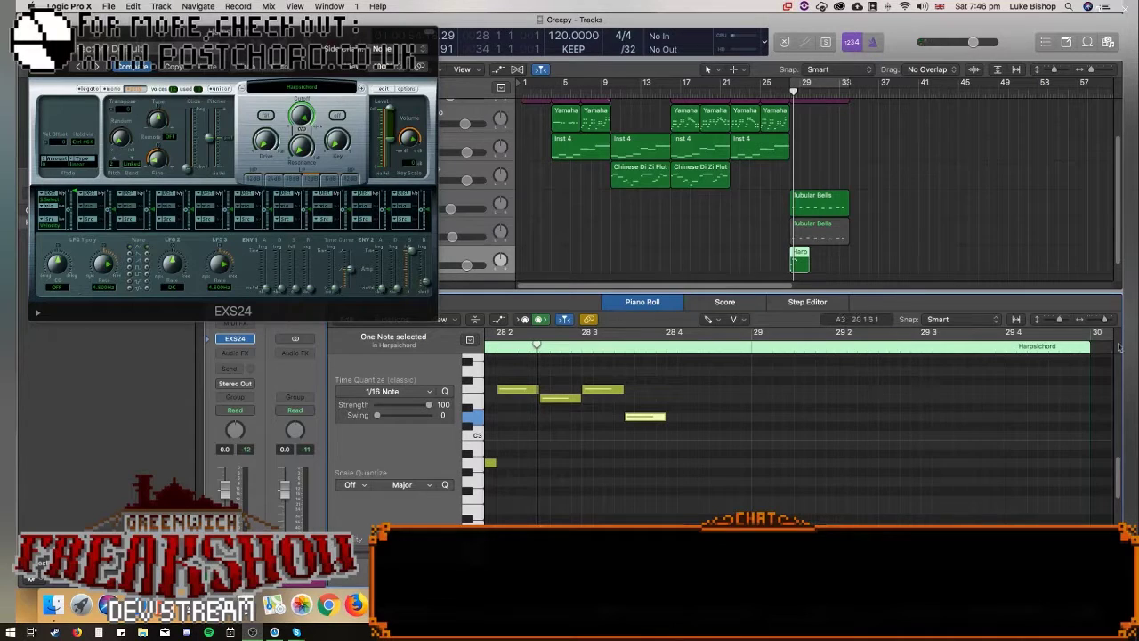
pyautogui.moveTo(1106, 322); pyautogui.dragTo(1100, 322)
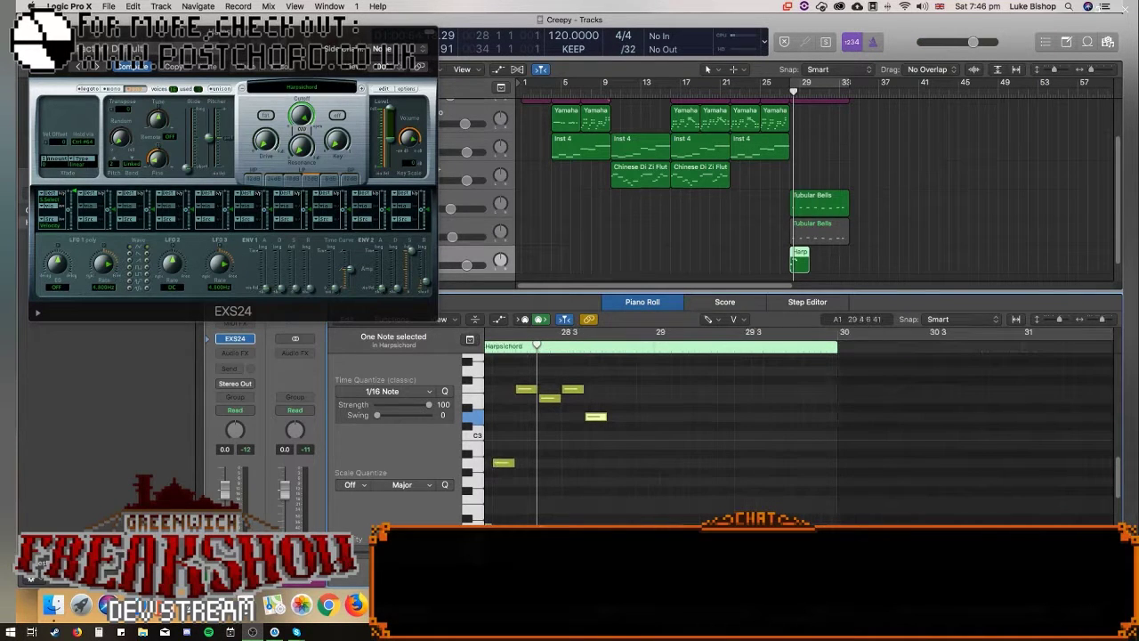
pyautogui.hscroll(-2, 792, 427)
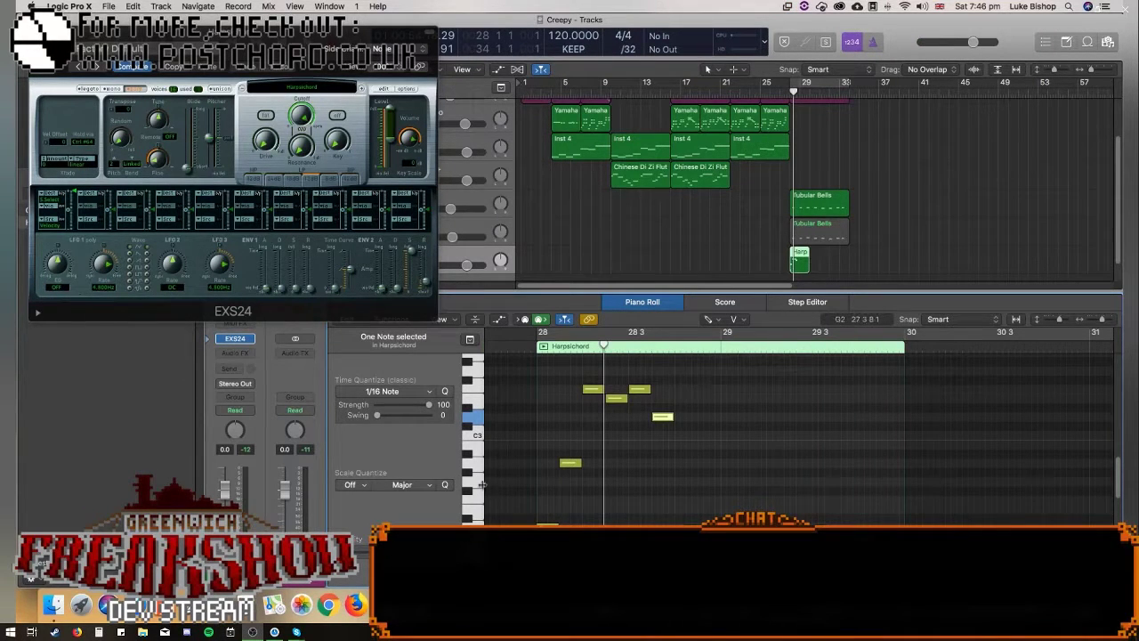
pyautogui.press('super+a')
pyautogui.moveTo(575, 462); pyautogui.dragTo(615, 462)
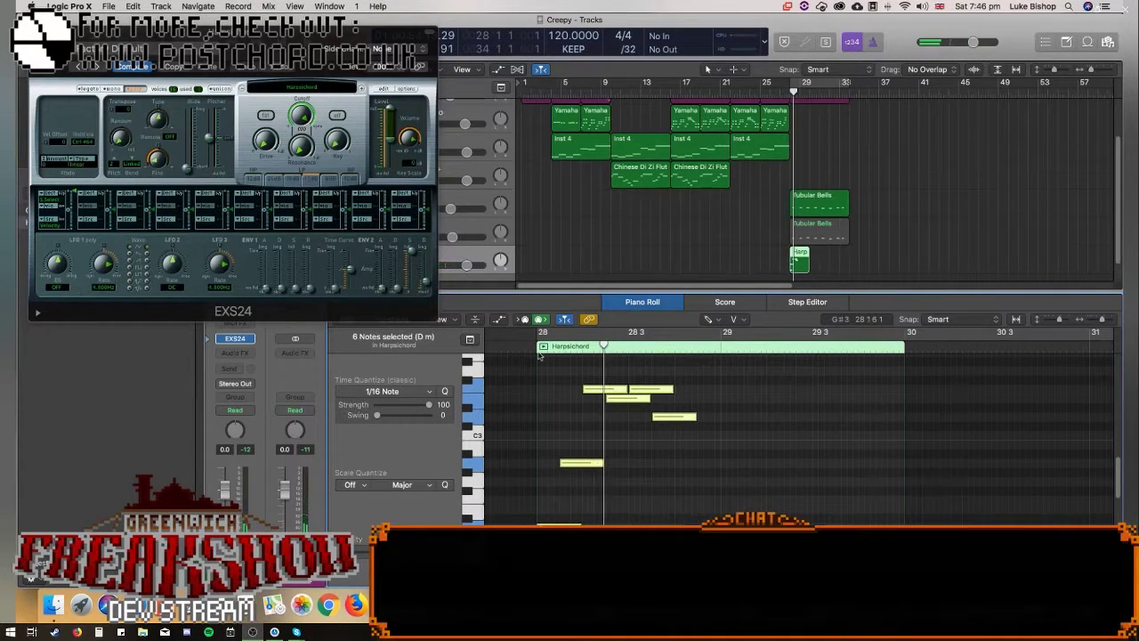
pyautogui.click(473, 482)
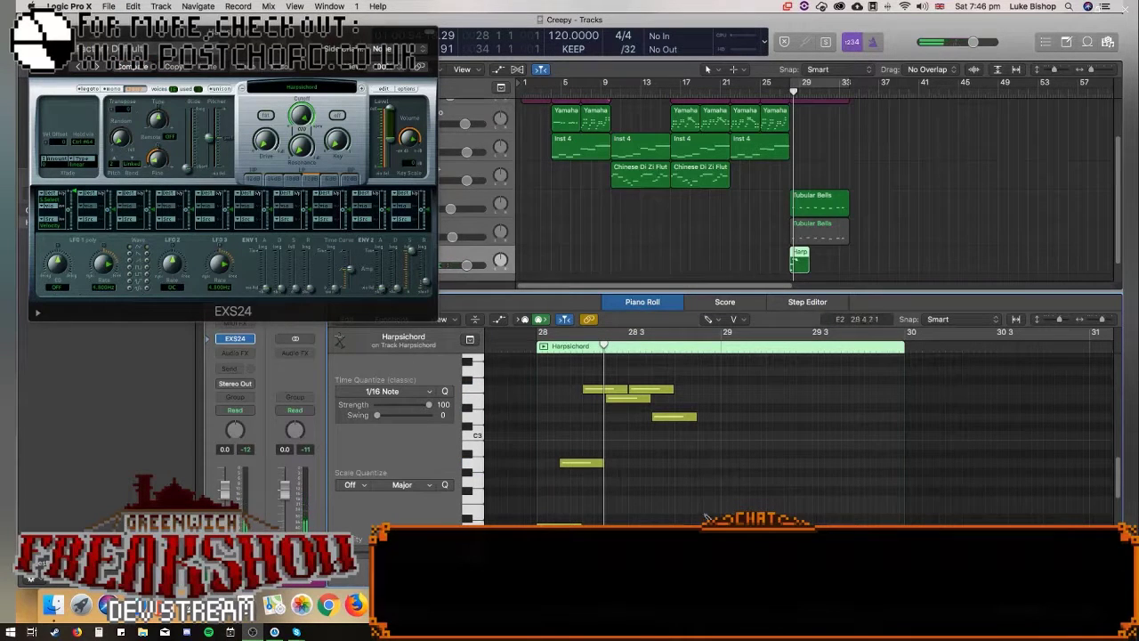
# Add a second overlapping phrase from beat 4 of bar 28 with one-beat notes C#2, A2, F3, E3, F3 and C#3.
pyautogui.click(679, 537)
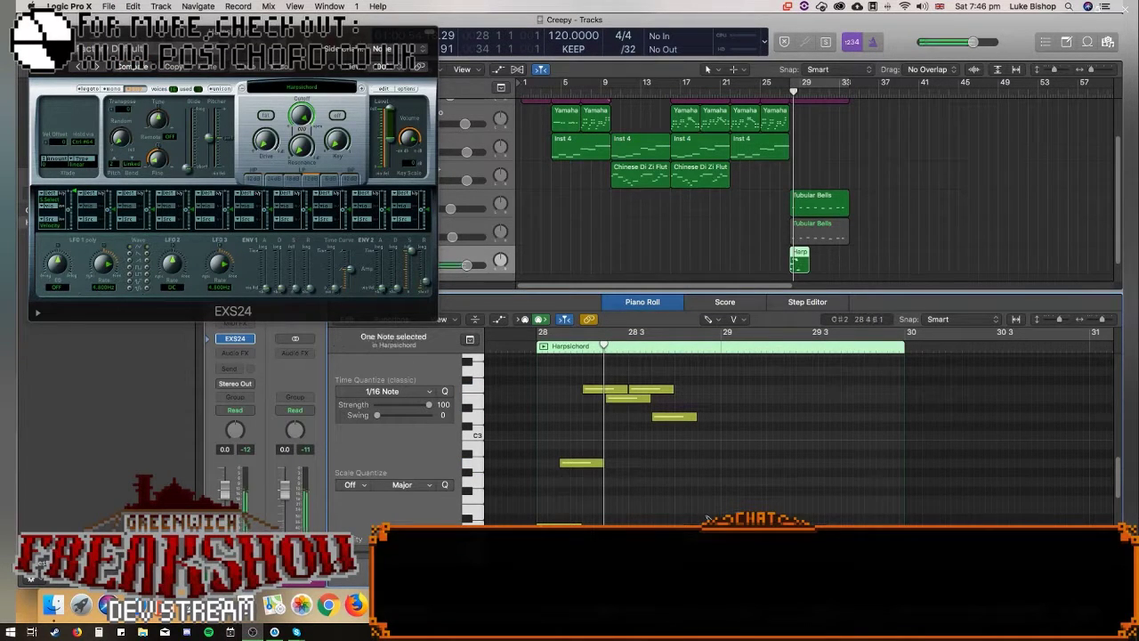
pyautogui.click(702, 466)
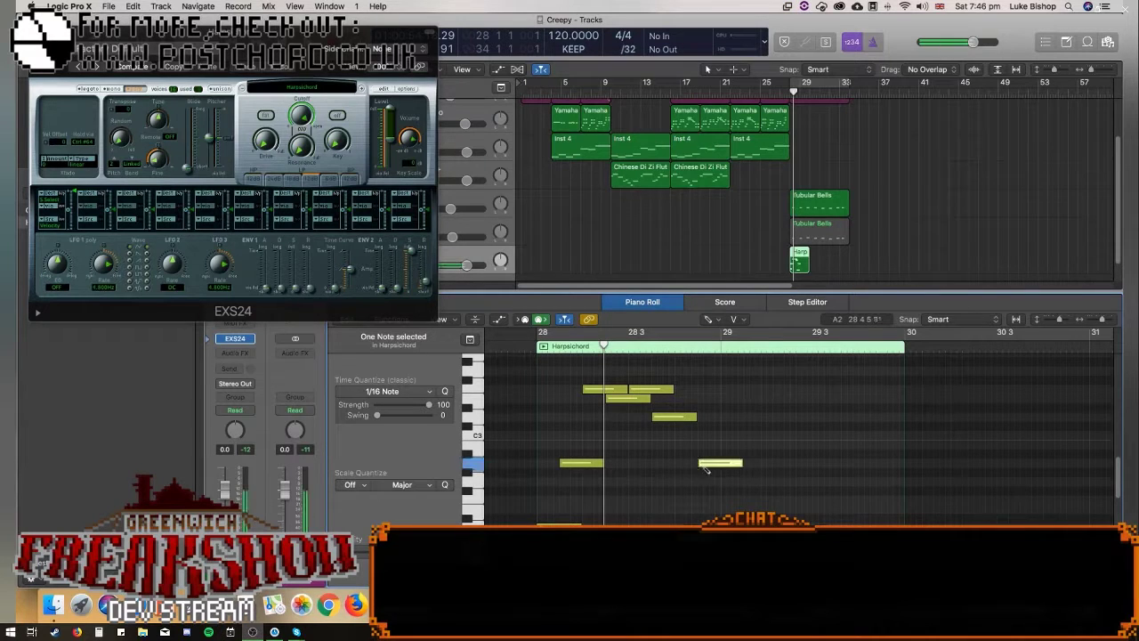
pyautogui.click(703, 389)
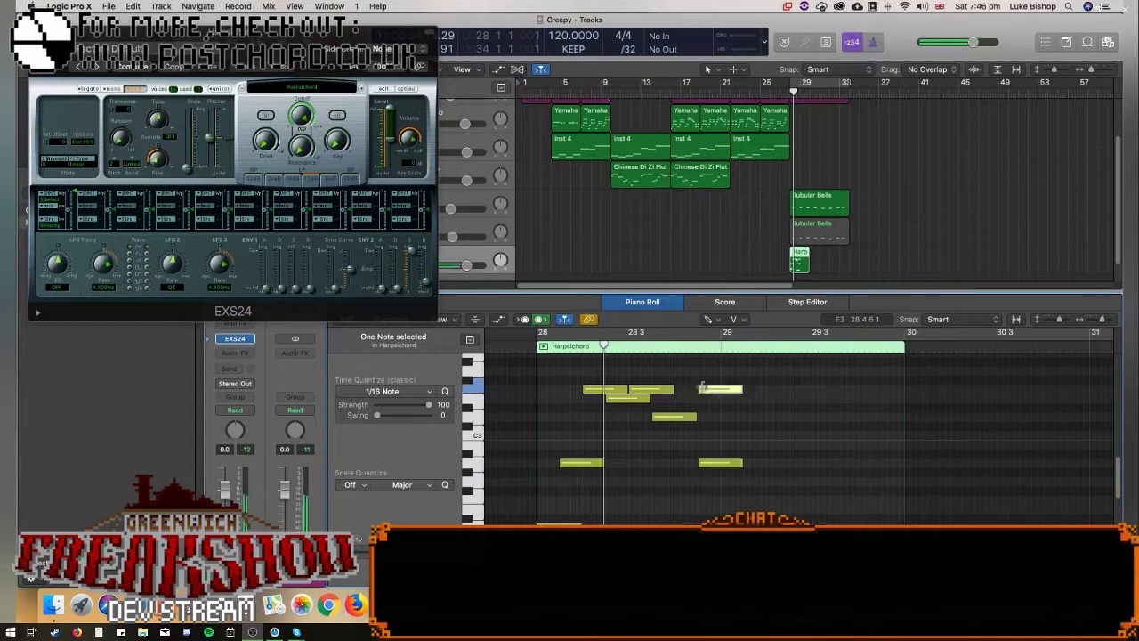
pyautogui.moveTo(709, 392); pyautogui.dragTo(731, 391)
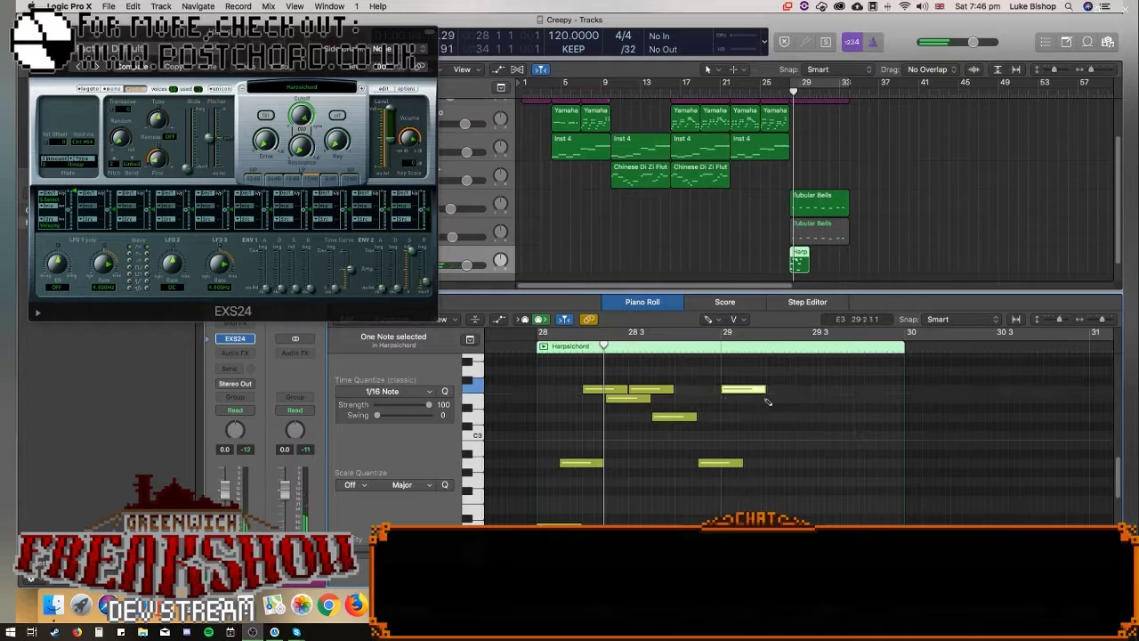
pyautogui.click(748, 399)
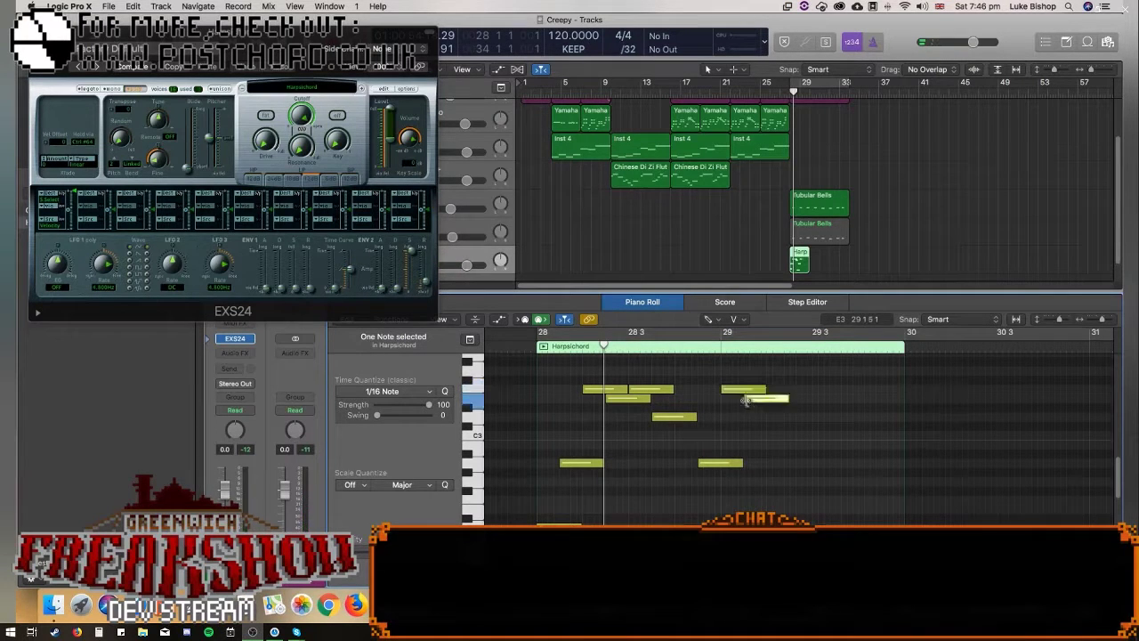
pyautogui.click(771, 390)
pyautogui.click(791, 417)
pyautogui.moveTo(801, 421); pyautogui.dragTo(806, 428)
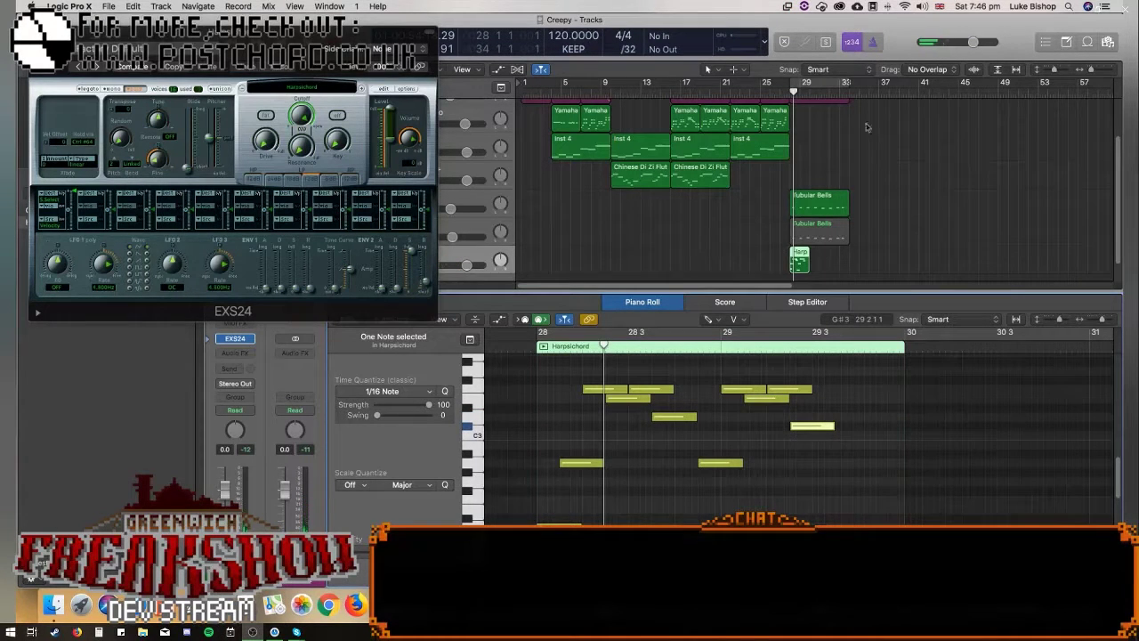
# Play back the harpsichord riff with the tubular bells and return the playhead to the middle of bar 29.
pyautogui.press('space')
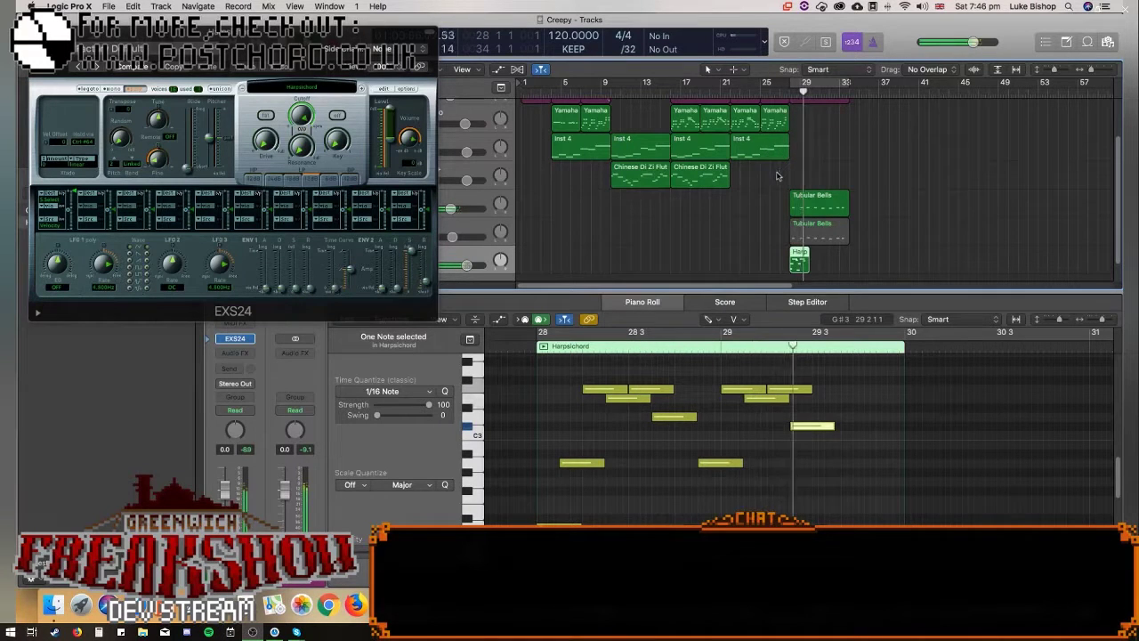
pyautogui.scroll(-2, 879, 498)
pyautogui.click(830, 407)
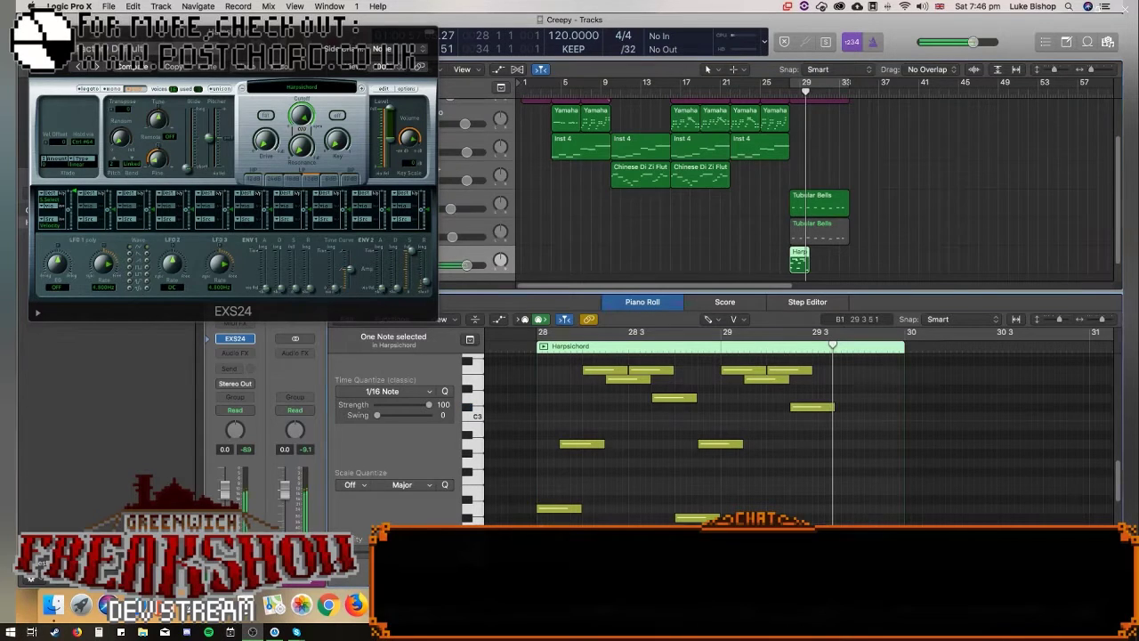
pyautogui.moveTo(833, 343); pyautogui.dragTo(800, 347)
pyautogui.click(838, 546)
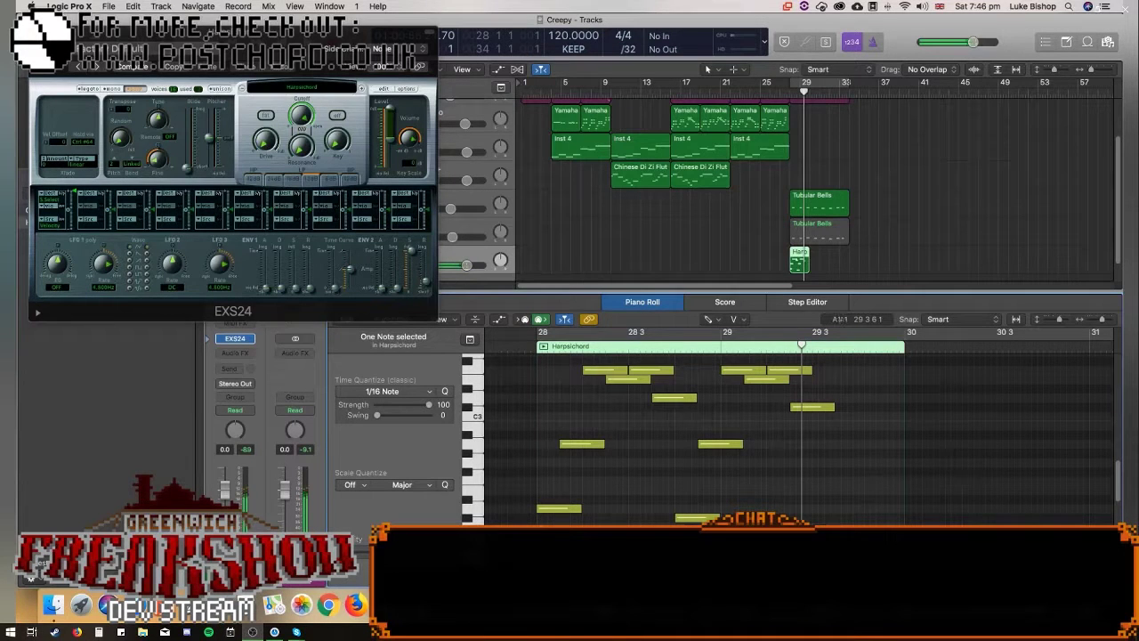
# Move the EXS24 window off the track headers, unmute the Timpani track, lower its volume and play the section.
pyautogui.moveTo(237, 36); pyautogui.dragTo(111, 114)
pyautogui.moveTo(452, 237); pyautogui.dragTo(446, 237)
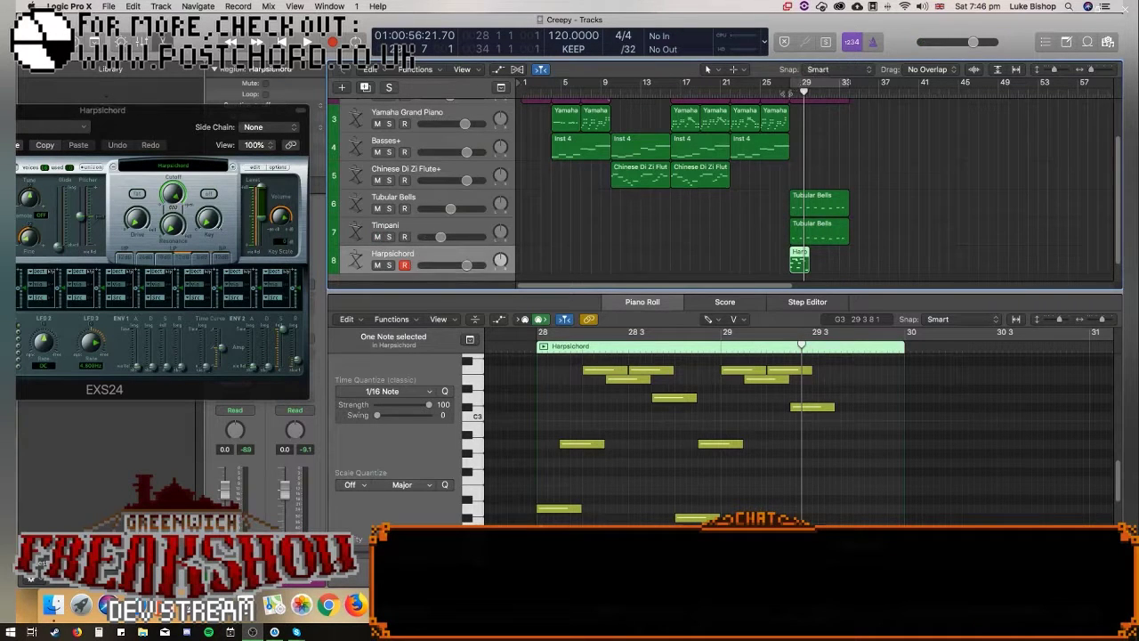
pyautogui.press('space')
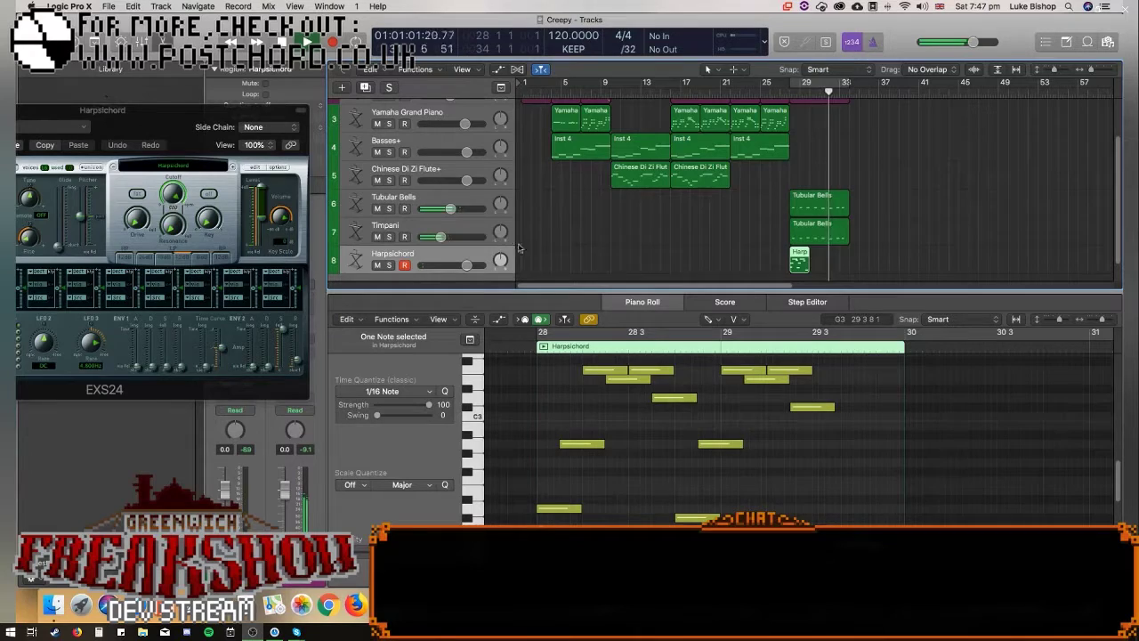
# Select all the notes in the Harpsichord region and adjust their velocities together by ear.
pyautogui.moveTo(170, 105); pyautogui.dragTo(258, 61)
pyautogui.click(701, 475)
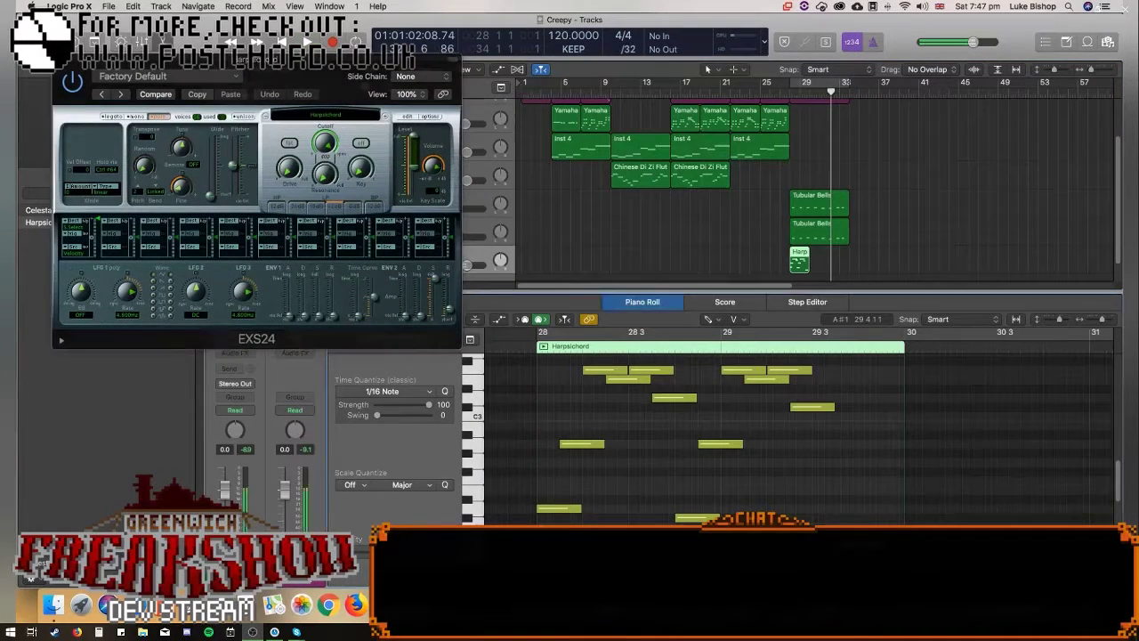
pyautogui.click(467, 444)
pyautogui.press('super+a')
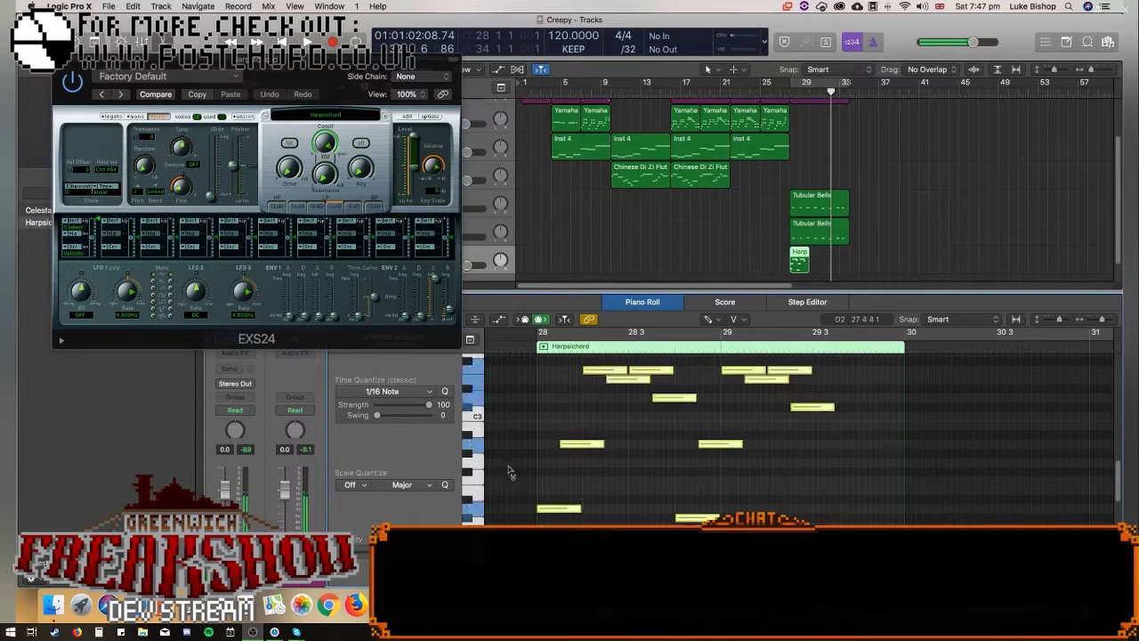
pyautogui.click(568, 521)
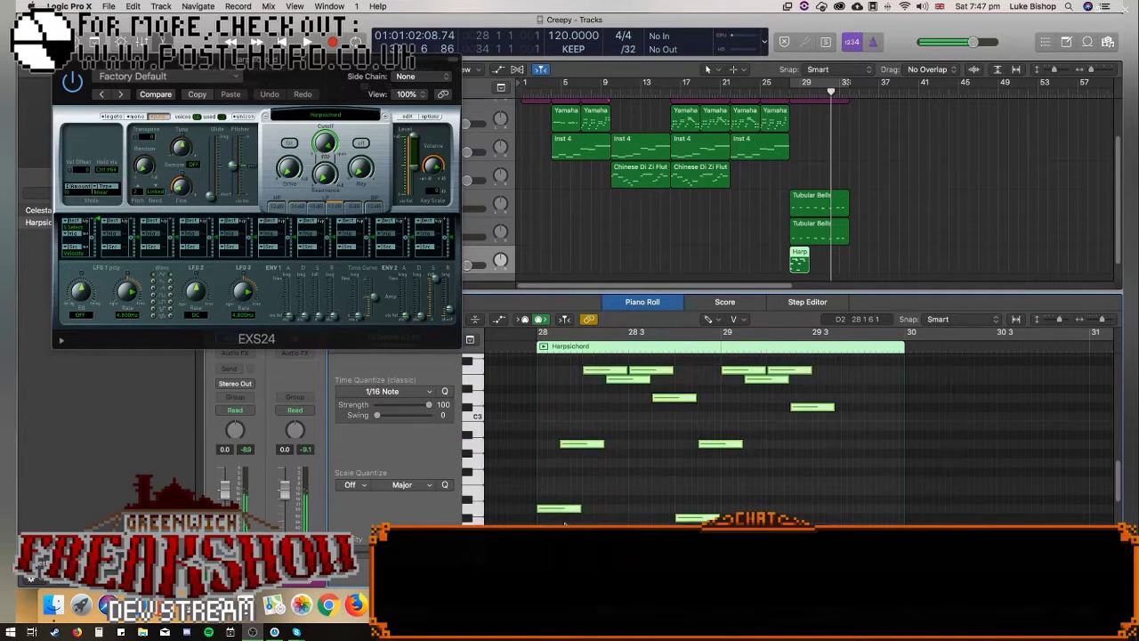
pyautogui.press('super+a')
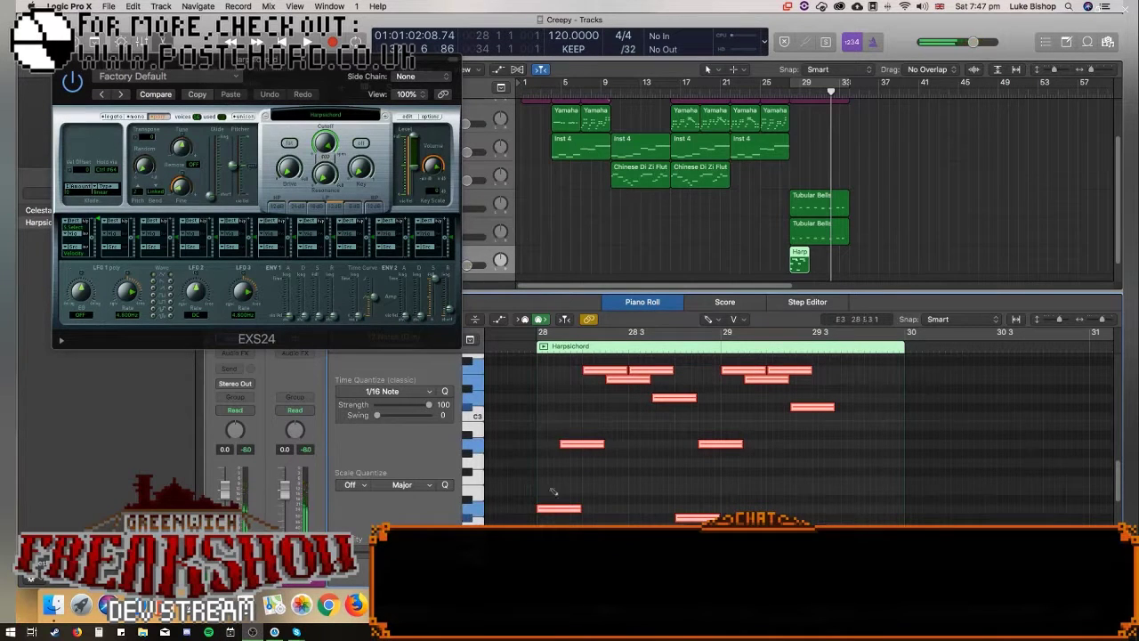
pyautogui.click(560, 520)
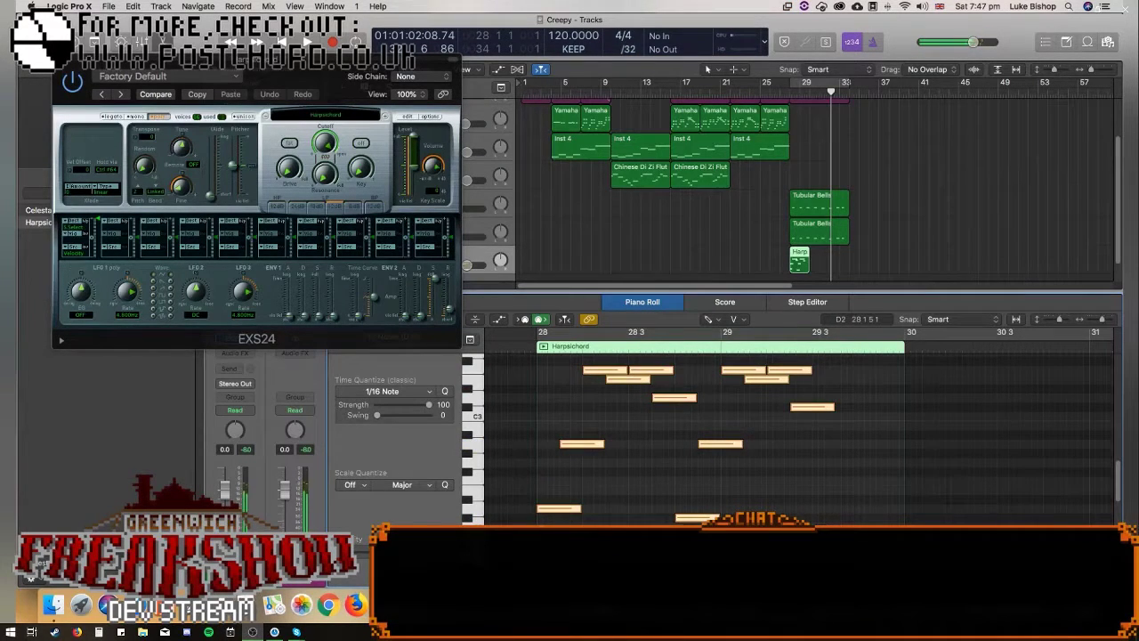
pyautogui.press('super+a')
# Close the EXS24 window and lower the Harpsichord track's volume to -10.2 dB.
pyautogui.press('super+w')
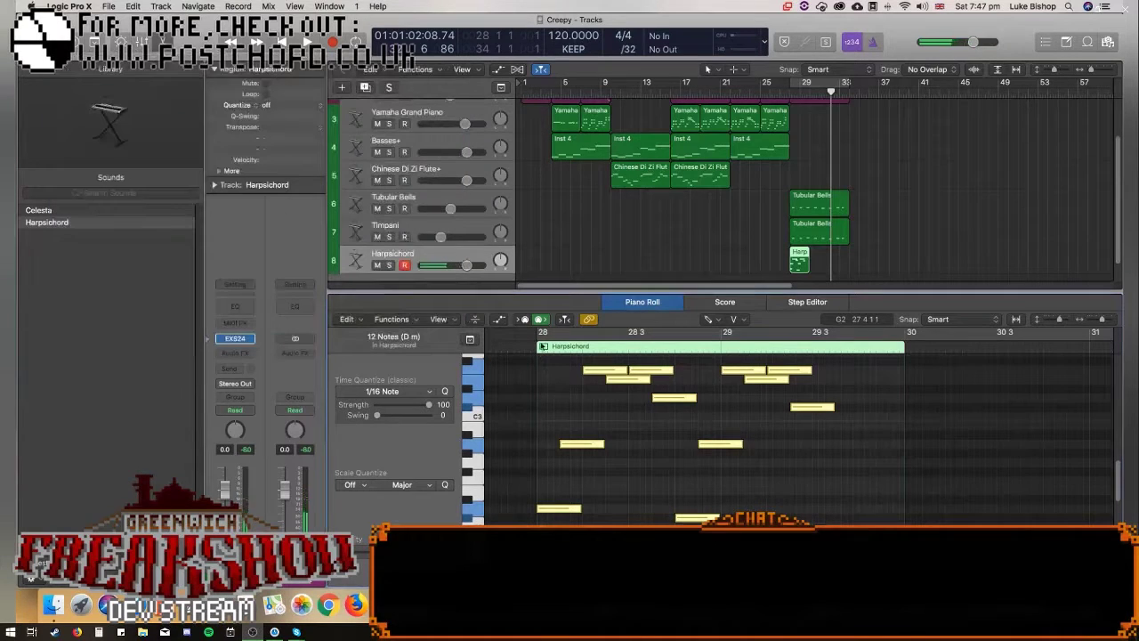
pyautogui.moveTo(465, 265); pyautogui.dragTo(444, 265)
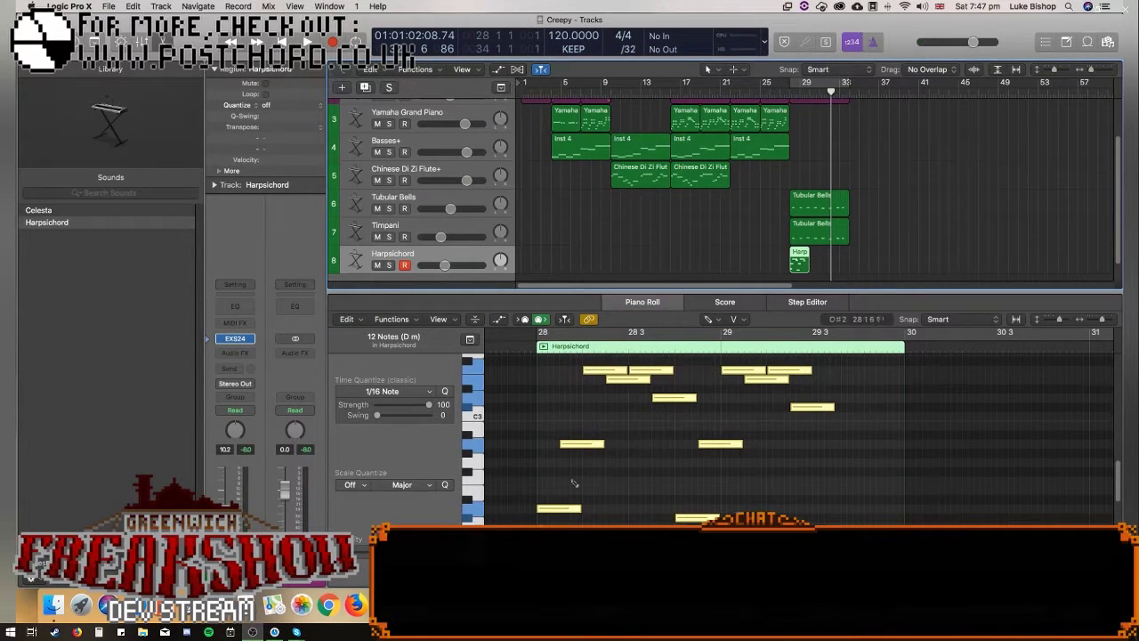
# Play the section from bar 28 and raise the Harpsichord track's volume to about -5.5 dB.
pyautogui.click(785, 90)
pyautogui.press('space')
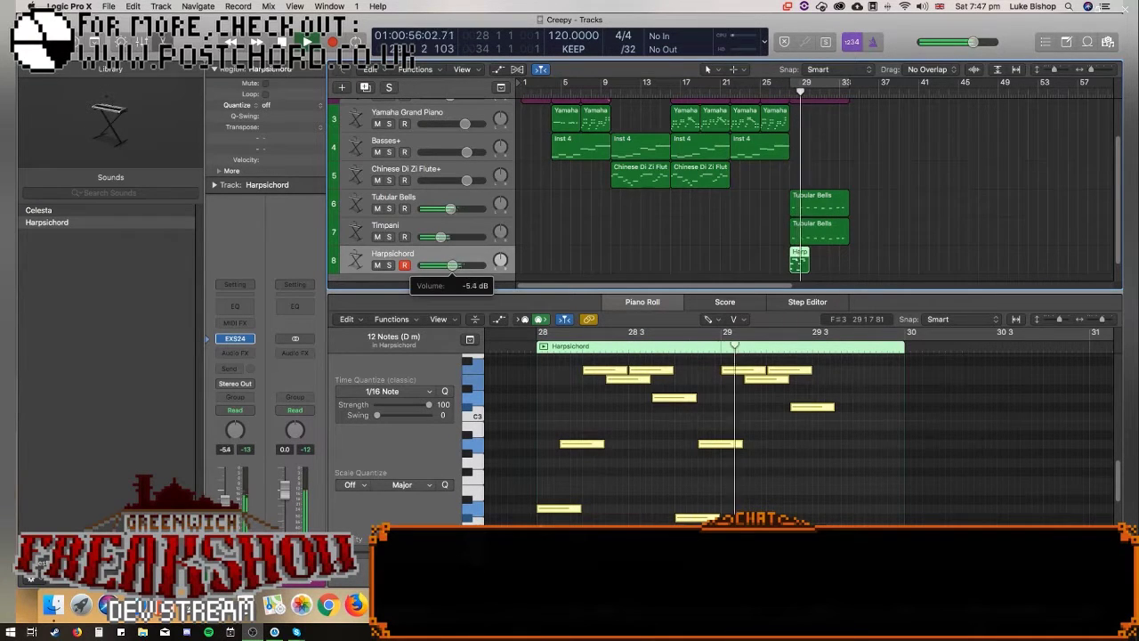
# Insert a SilverVerb reverb on the Harpsichord channel and switch off its modulation.
pyautogui.click(237, 353)
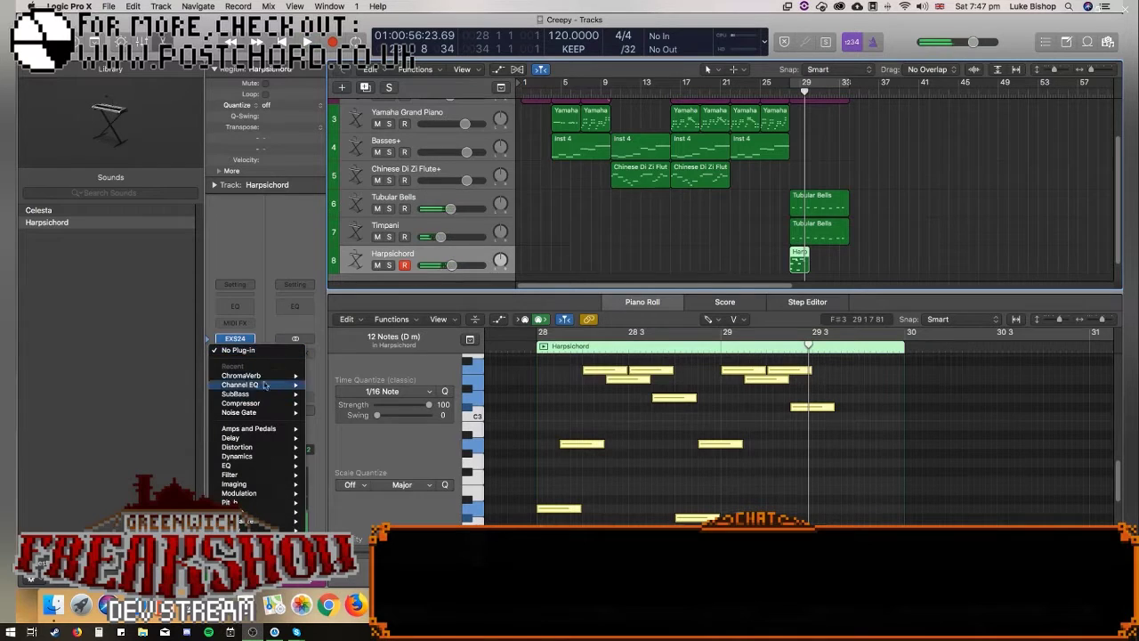
pyautogui.moveTo(267, 378)
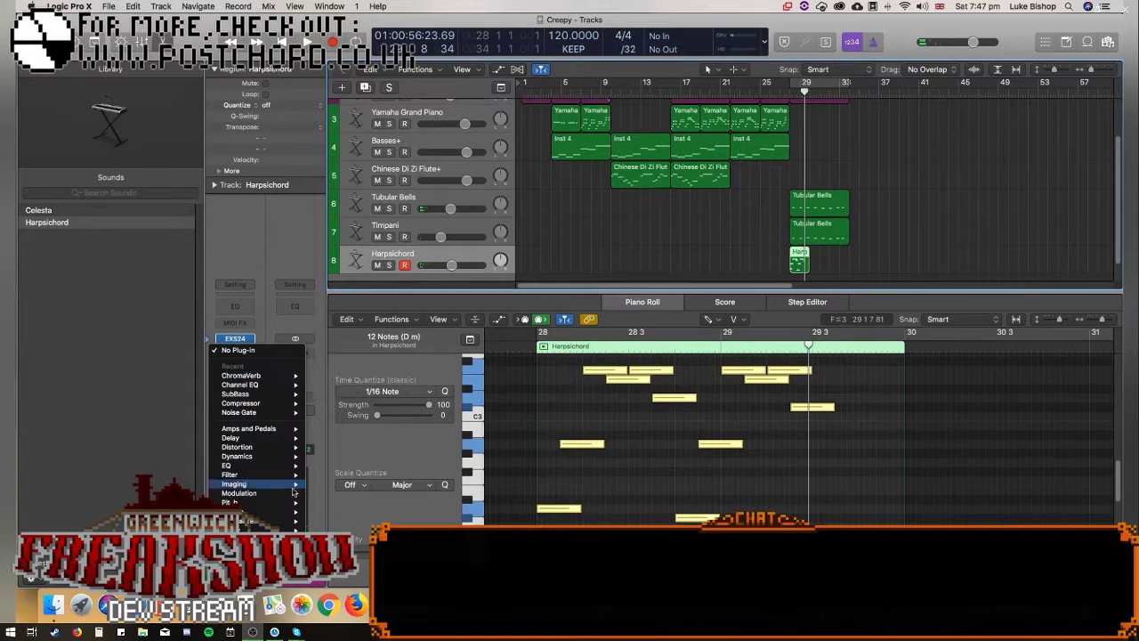
pyautogui.moveTo(264, 441)
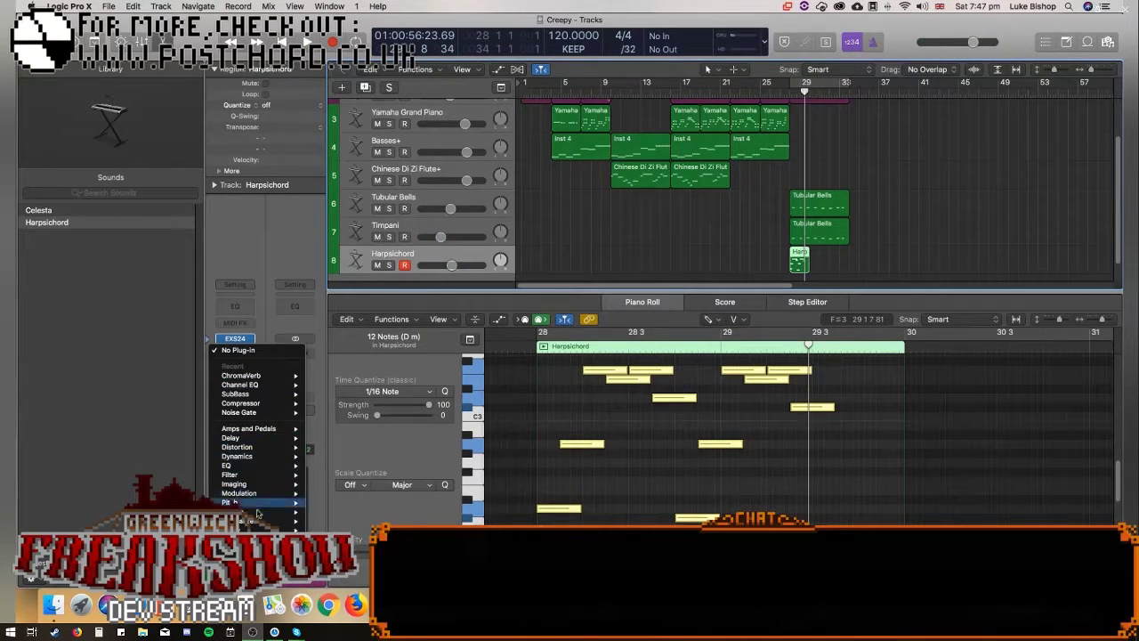
pyautogui.moveTo(267, 512)
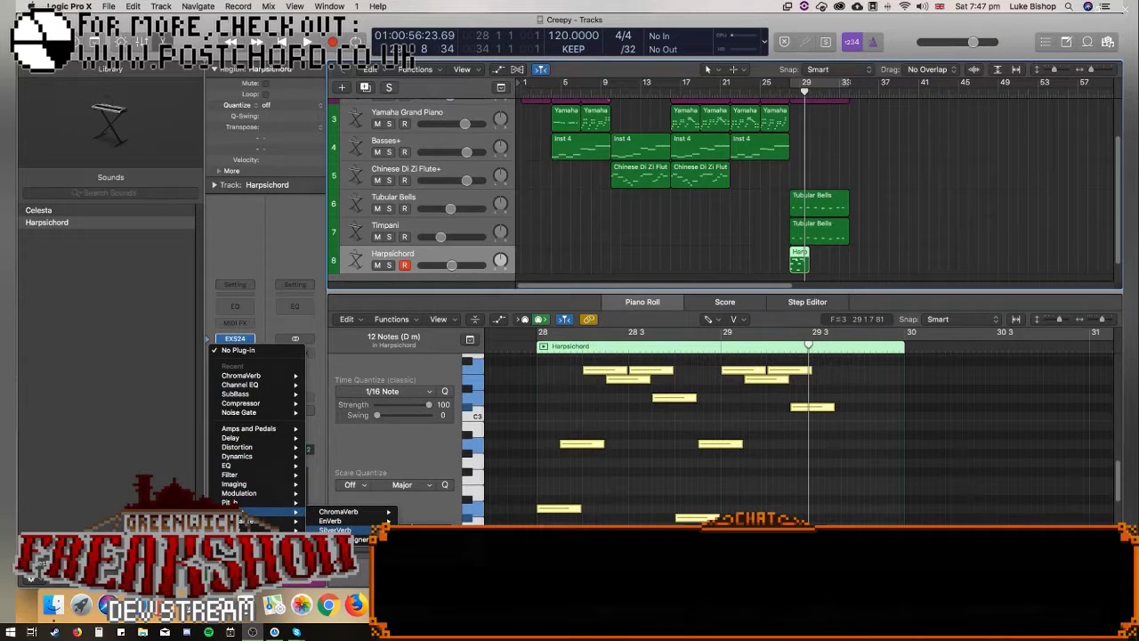
pyautogui.click(335, 529)
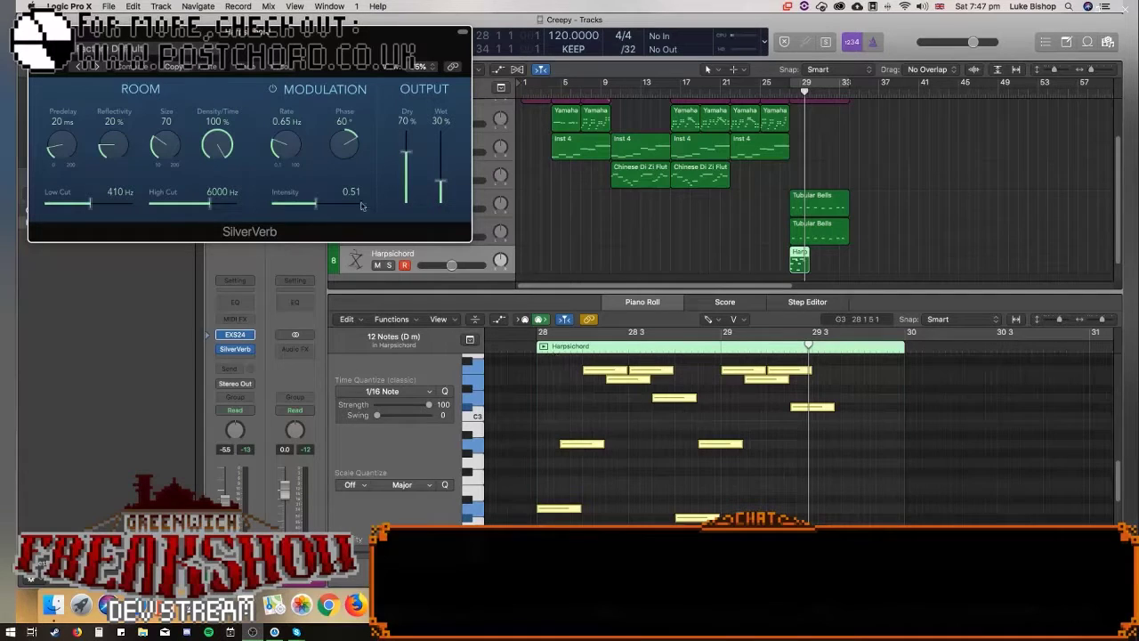
pyautogui.click(273, 90)
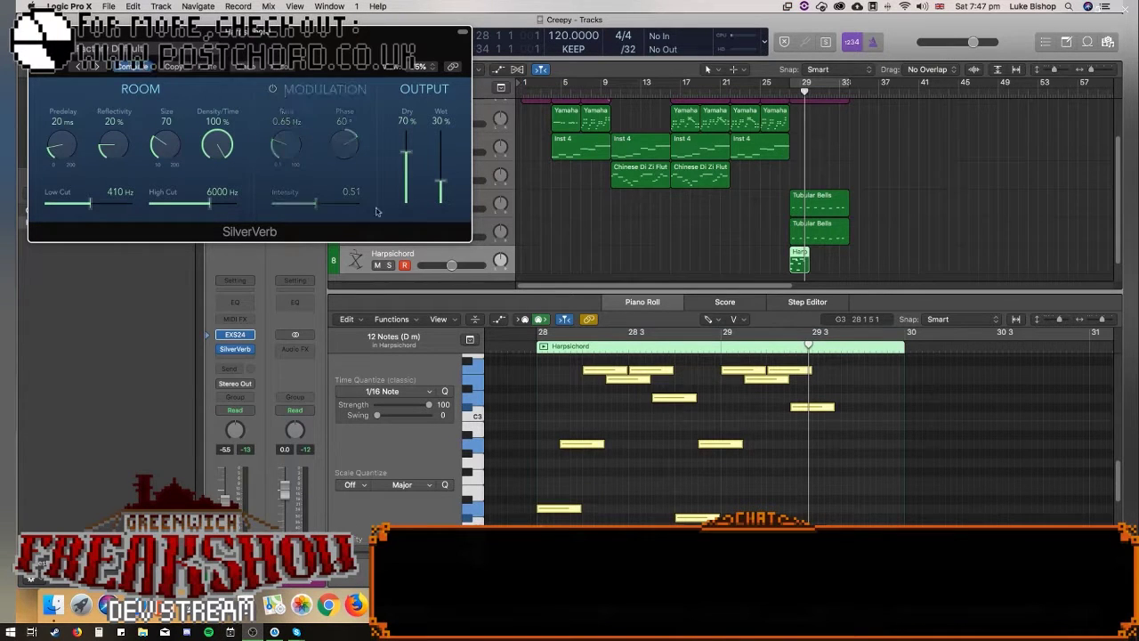
# Load a factory room-type preset in SilverVerb and switch off the modulation it brings in.
pyautogui.click(175, 48)
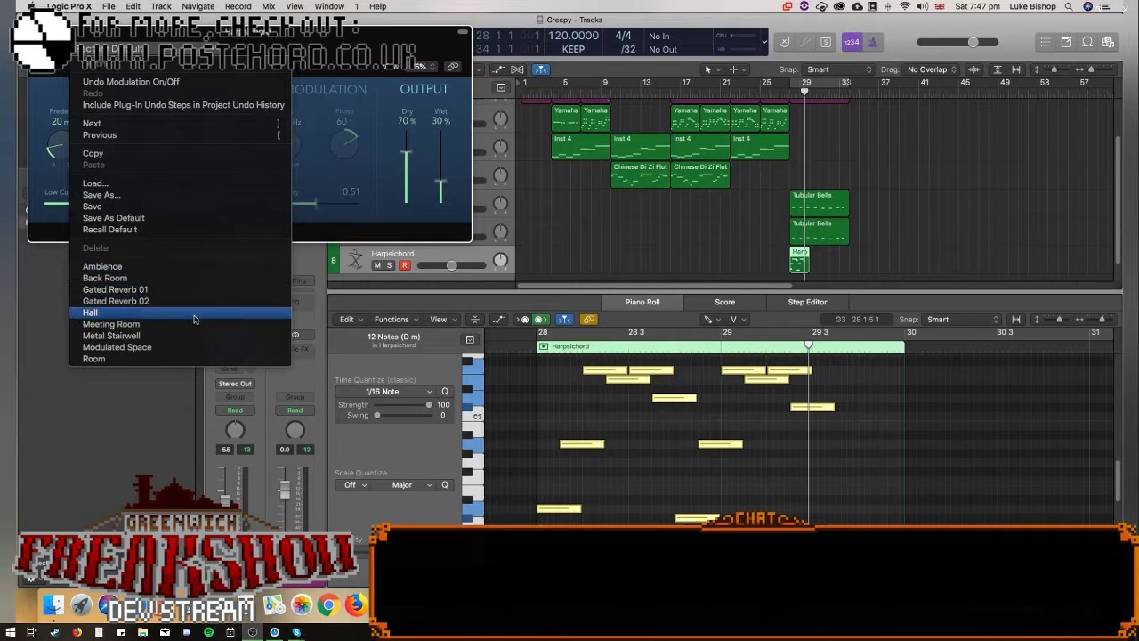
pyautogui.click(238, 323)
pyautogui.click(272, 89)
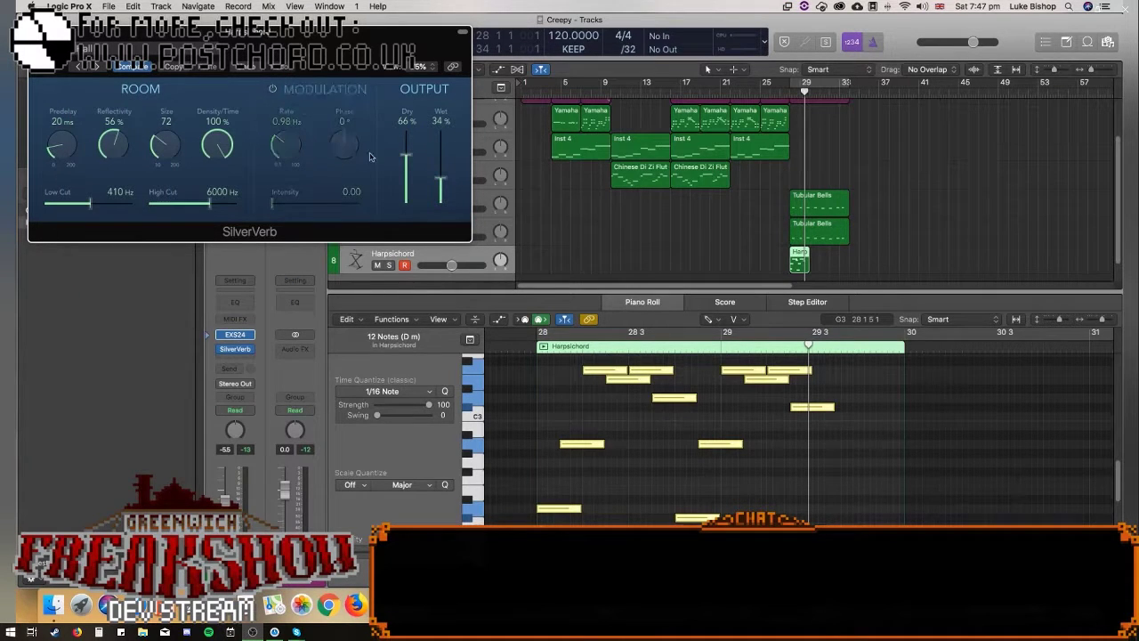
# Play the riff with the reverb, set SilverVerb's dry output to 70 %, return the playhead to bar 28 and close the plug-in window.
pyautogui.click(539, 346)
pyautogui.press('space')
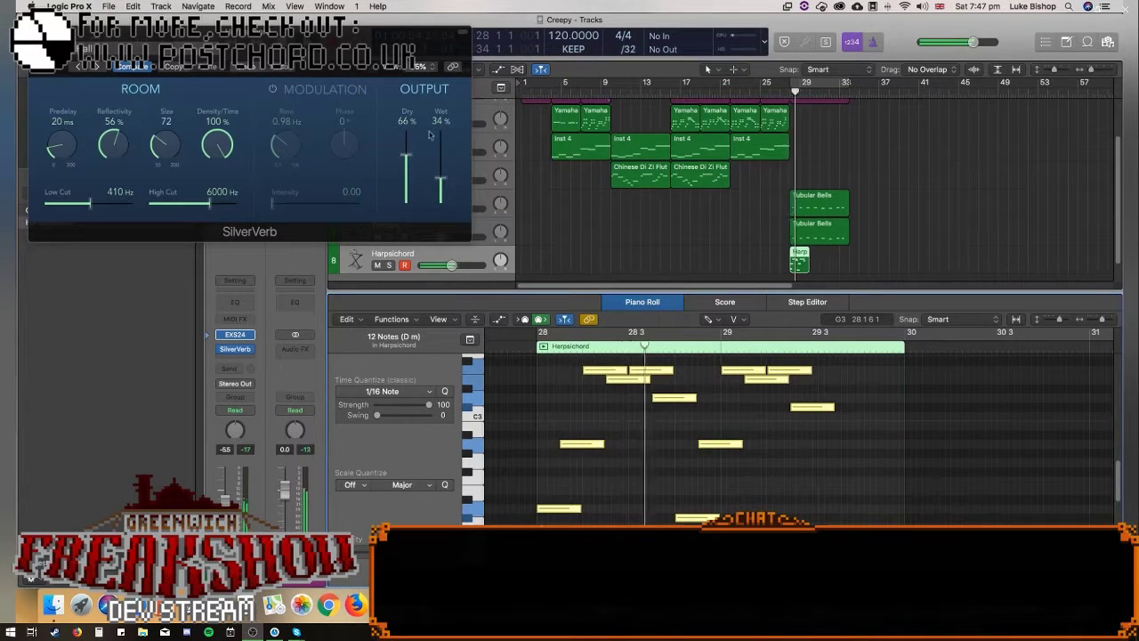
pyautogui.moveTo(405, 153); pyautogui.dragTo(405, 148)
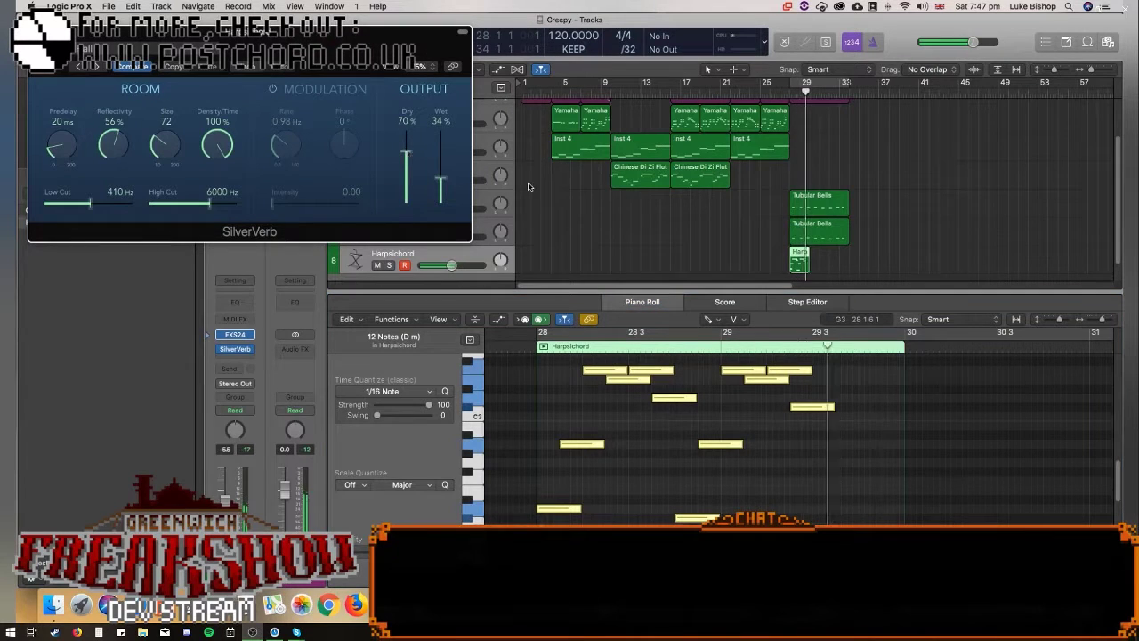
pyautogui.click(792, 94)
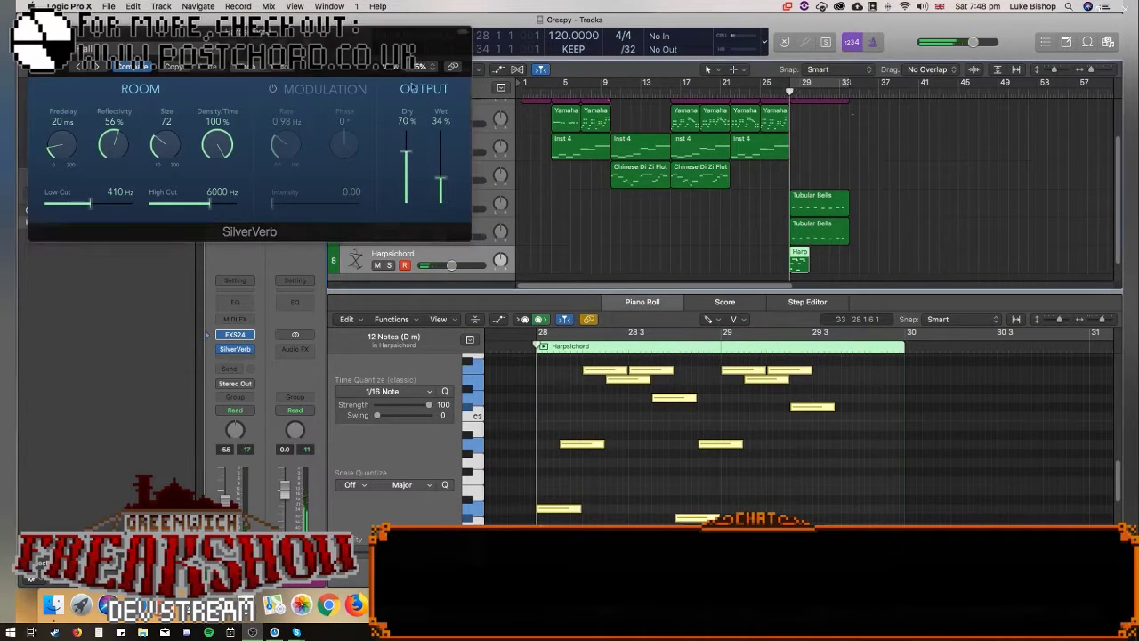
pyautogui.press('super+w')
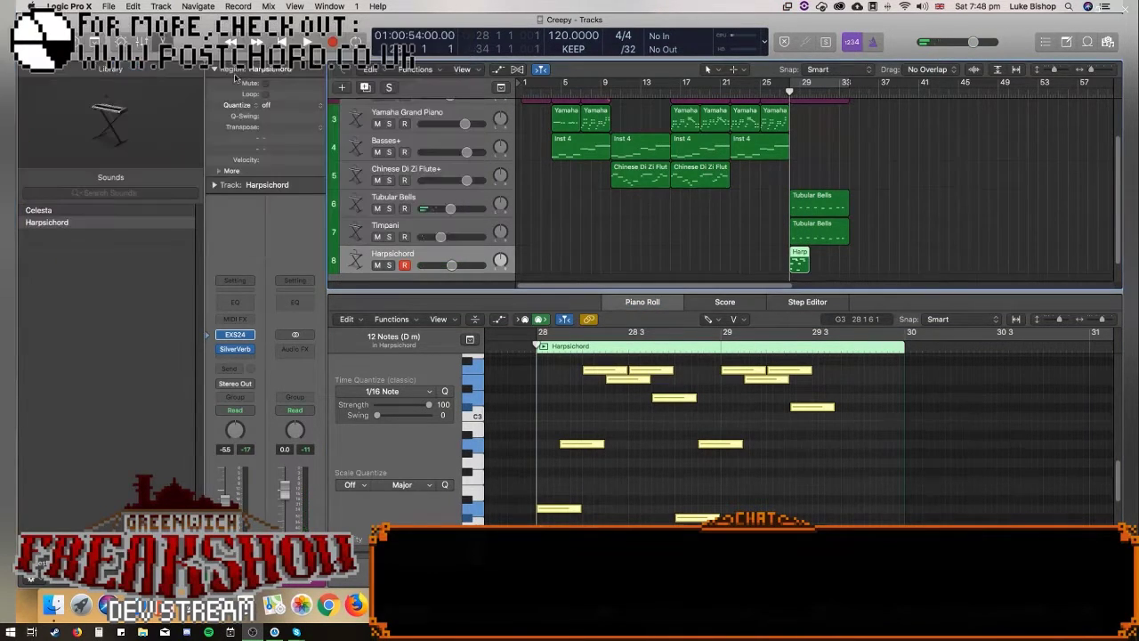
# Add a low note midway through beat 3 of bar 29 and a D3 note on beat 4 to the Harpsichord riff.
pyautogui.click(694, 519)
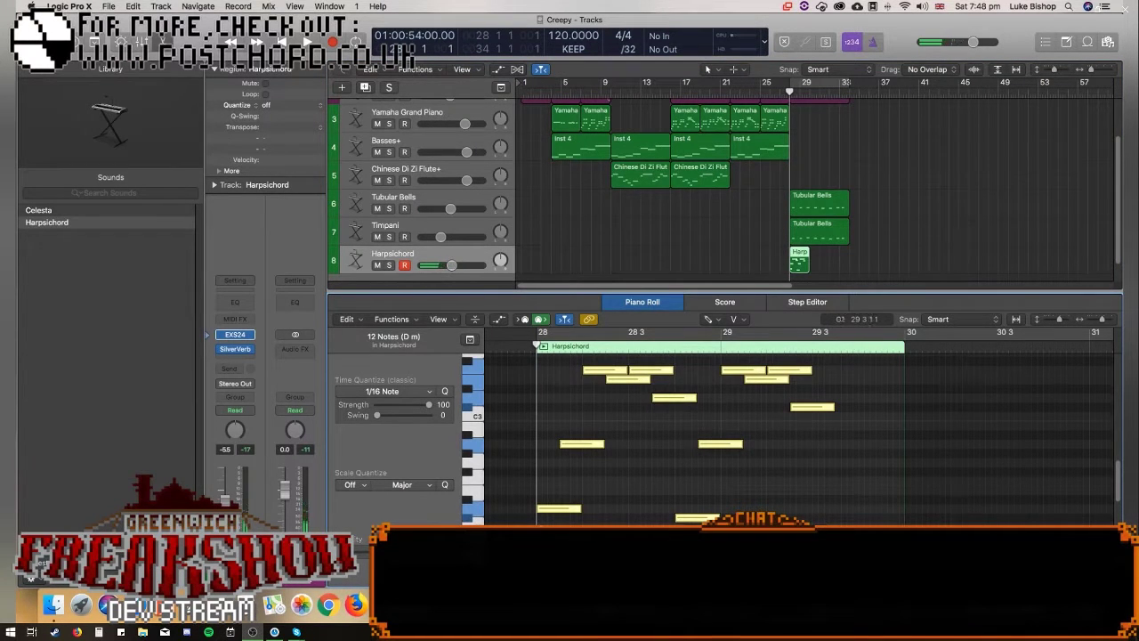
pyautogui.click(821, 526)
pyautogui.press('space')
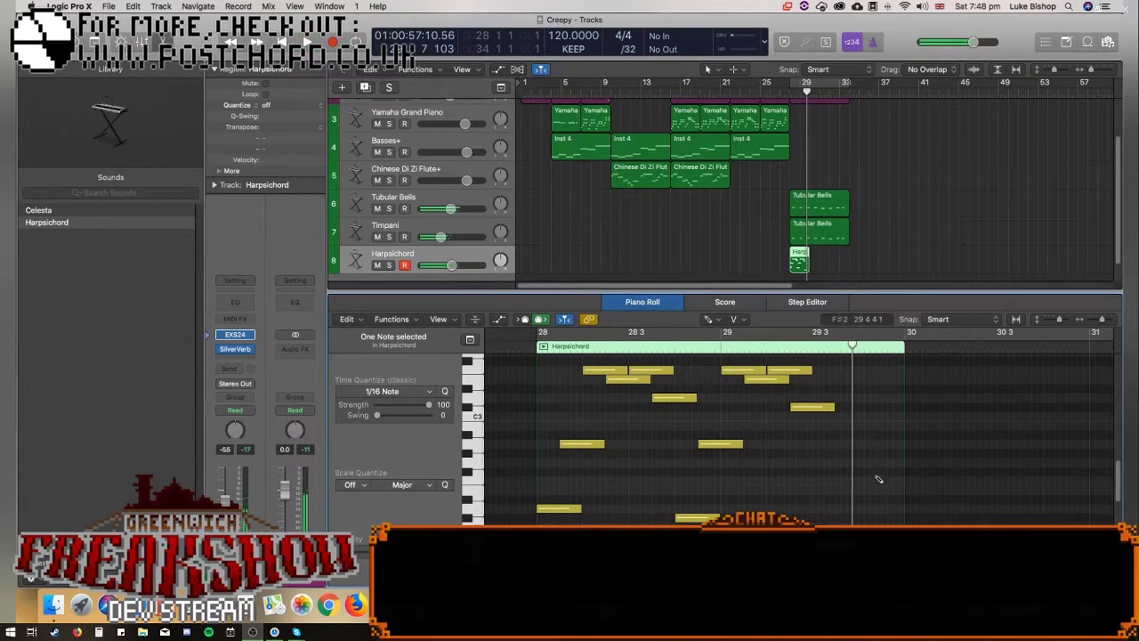
pyautogui.click(861, 444)
pyautogui.moveTo(876, 448); pyautogui.dragTo(876, 398)
# Delete the region on the Timpani track together with the track itself.
pyautogui.click(828, 228)
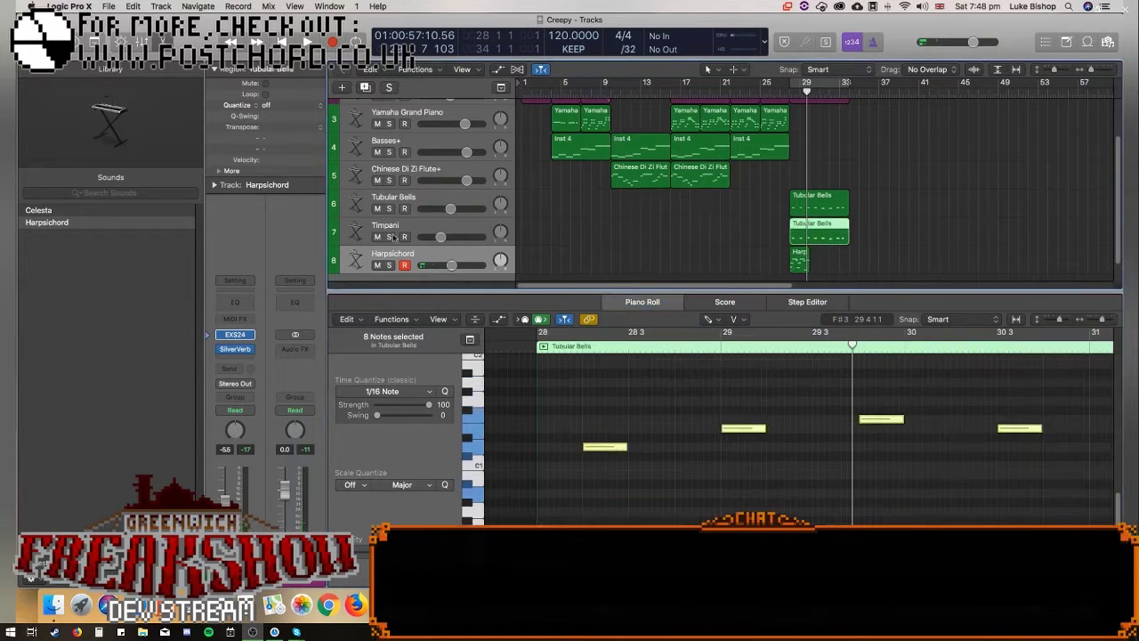
pyautogui.press('Delete')
pyautogui.press('super+BackSpace')
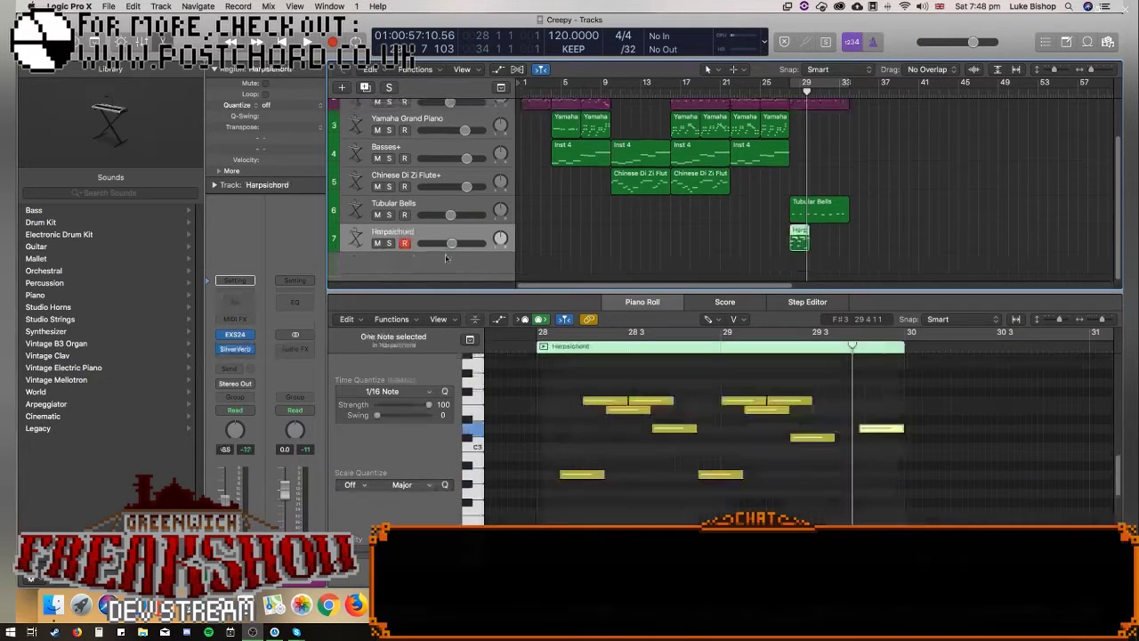
# Shift the first seven notes of the Tubular Bells region one beat earlier so they start at bar 28, then deselect them.
pyautogui.click(832, 214)
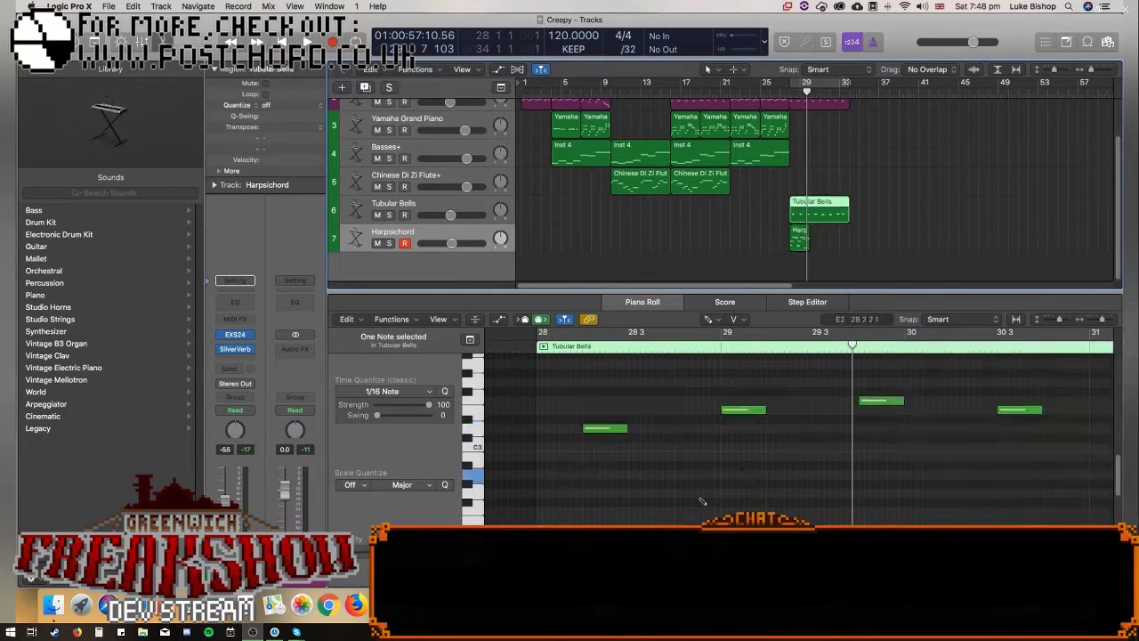
pyautogui.moveTo(1093, 322); pyautogui.dragTo(1091, 322)
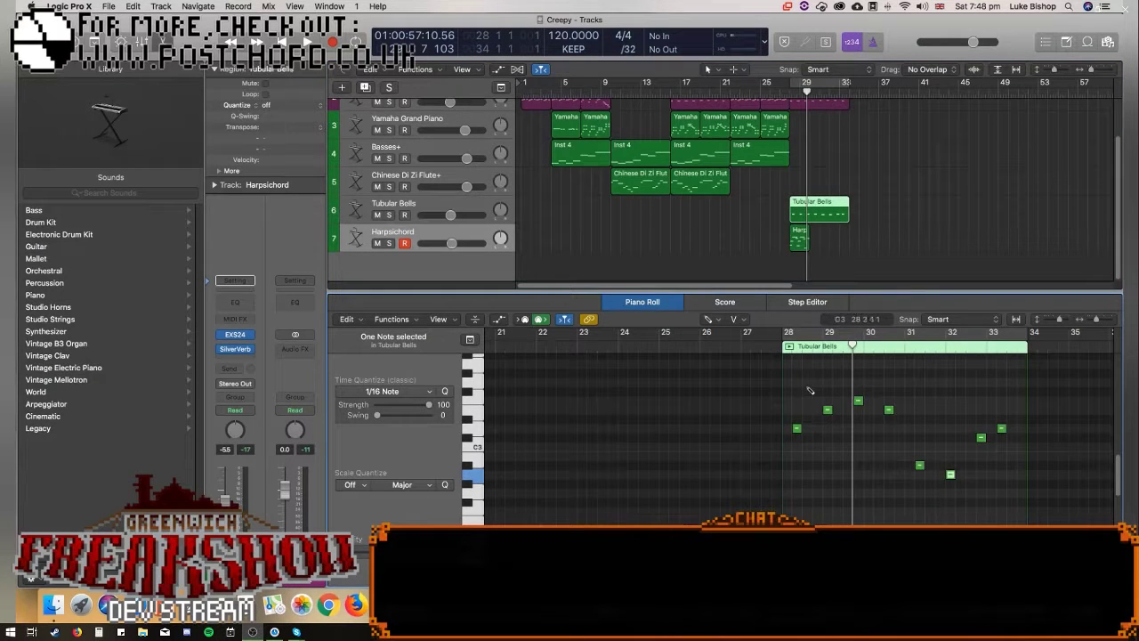
pyautogui.click(776, 380)
pyautogui.moveTo(776, 380); pyautogui.dragTo(995, 513)
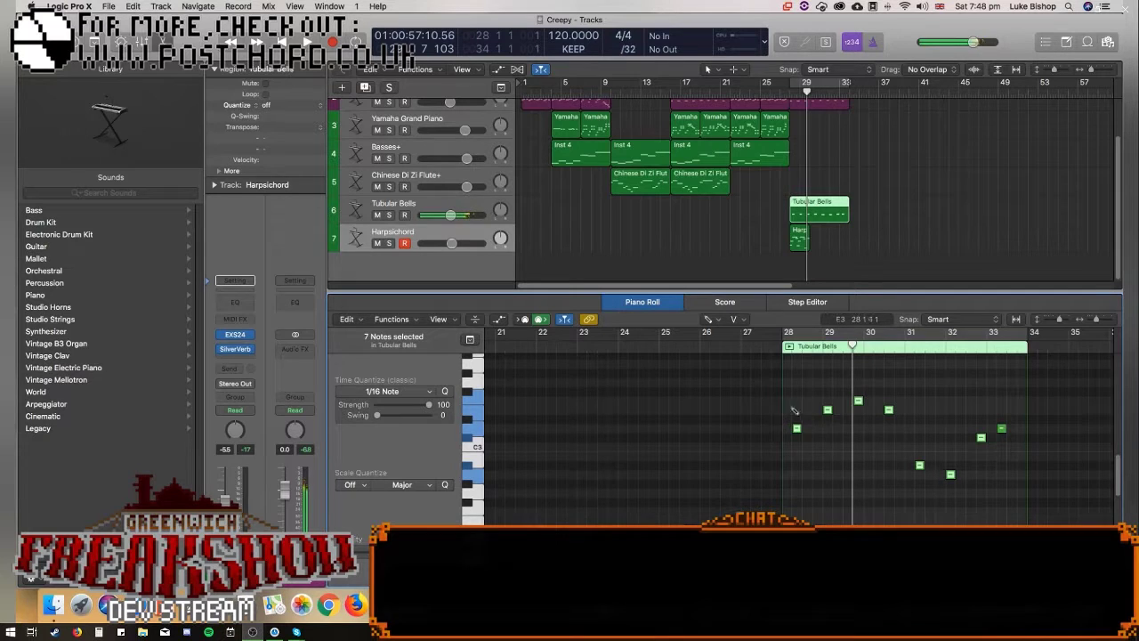
pyautogui.moveTo(798, 429); pyautogui.dragTo(788, 430)
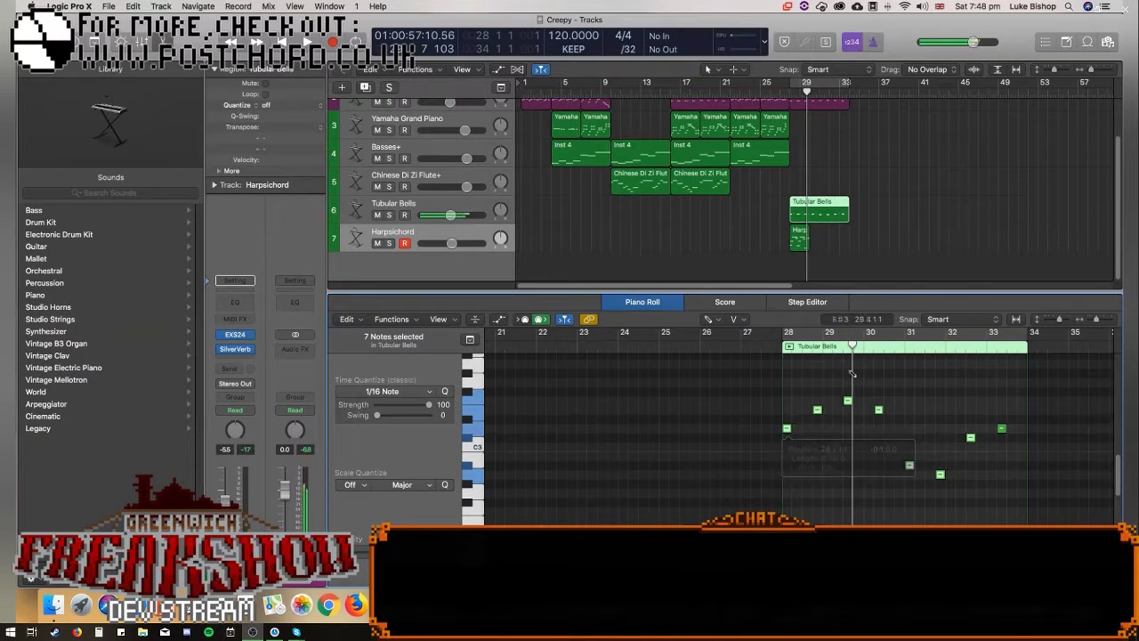
pyautogui.click(839, 270)
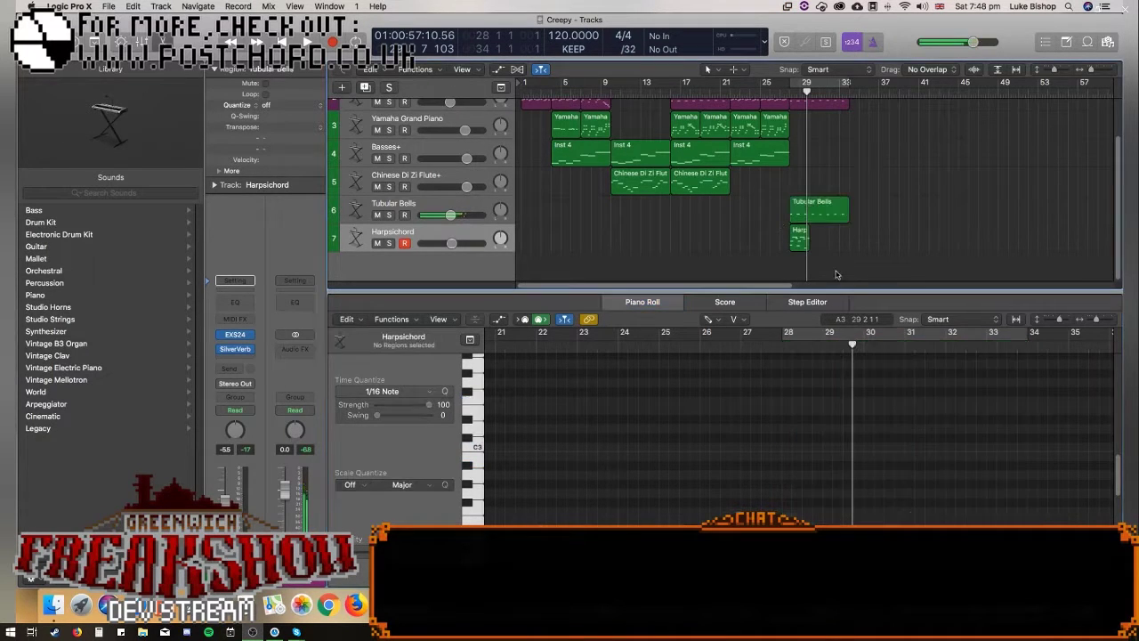
# Play the arrangement from bar 28 and check the Harpsichord and Tubular Bells against the Celesta and Crotales parts.
pyautogui.click(790, 92)
pyautogui.moveTo(1093, 71); pyautogui.dragTo(1098, 71)
pyautogui.click(923, 239)
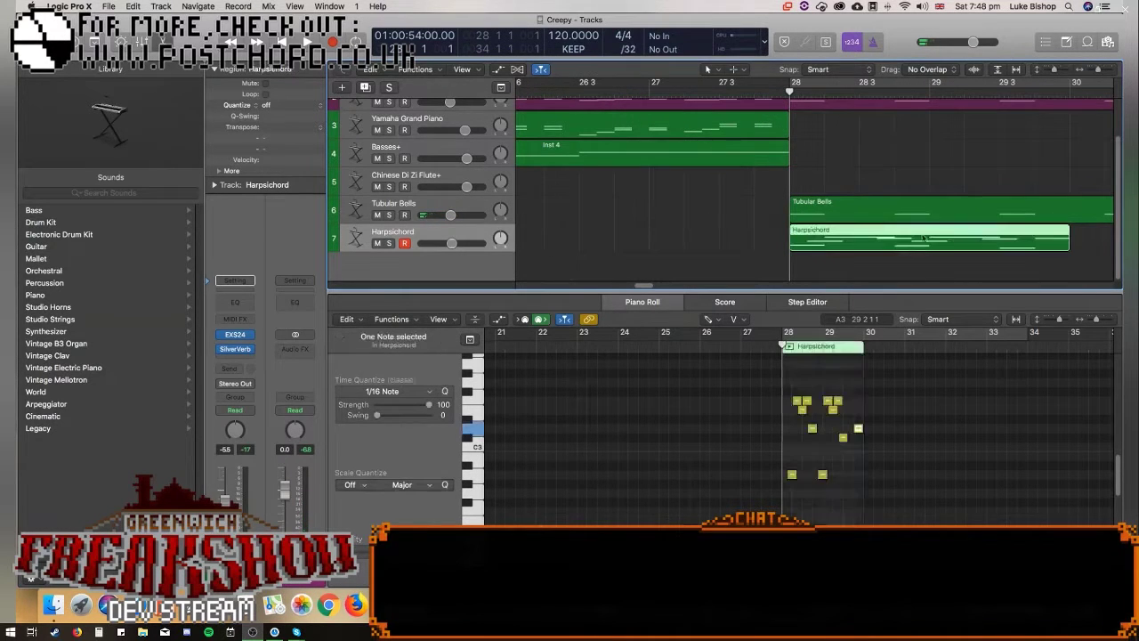
pyautogui.press('space')
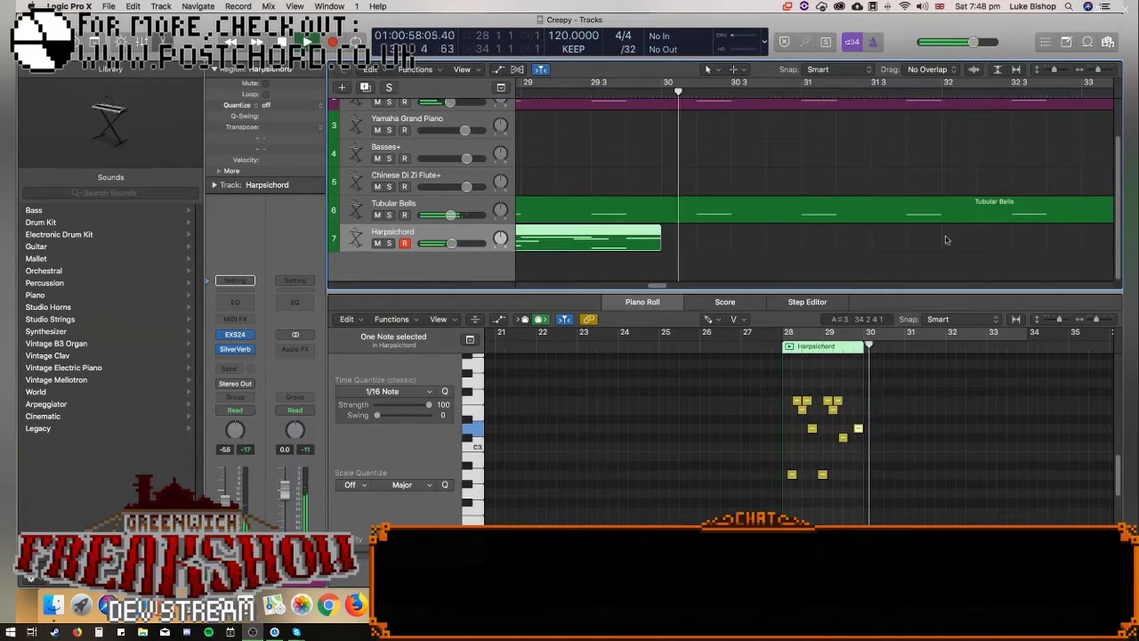
pyautogui.scroll(2, 956, 252)
pyautogui.scroll(-1, 957, 252)
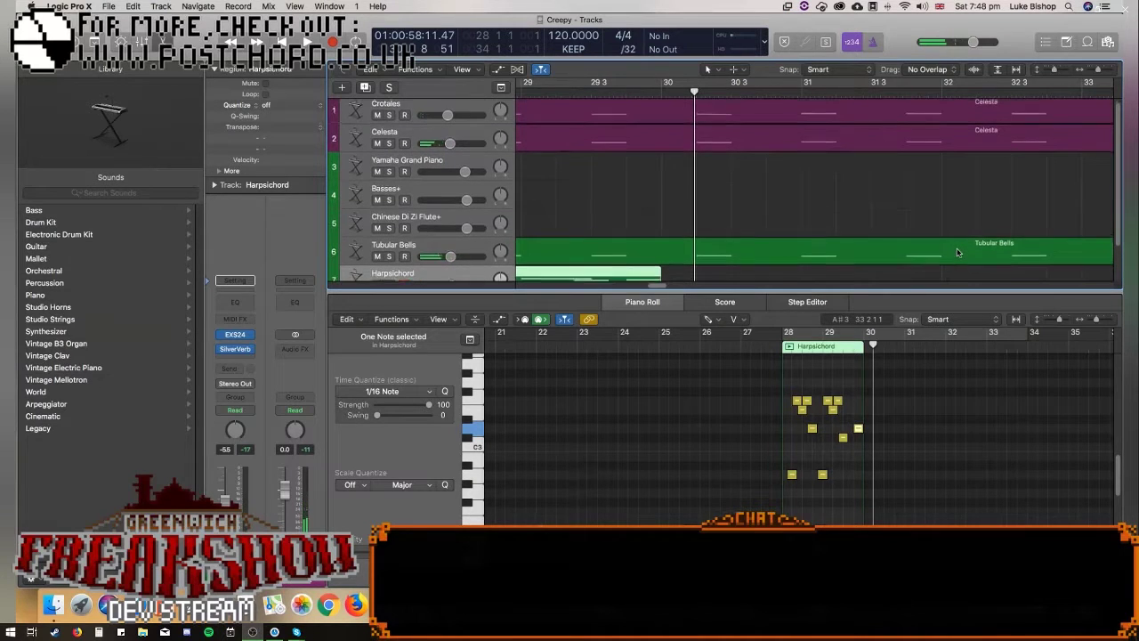
pyautogui.scroll(-2, 958, 254)
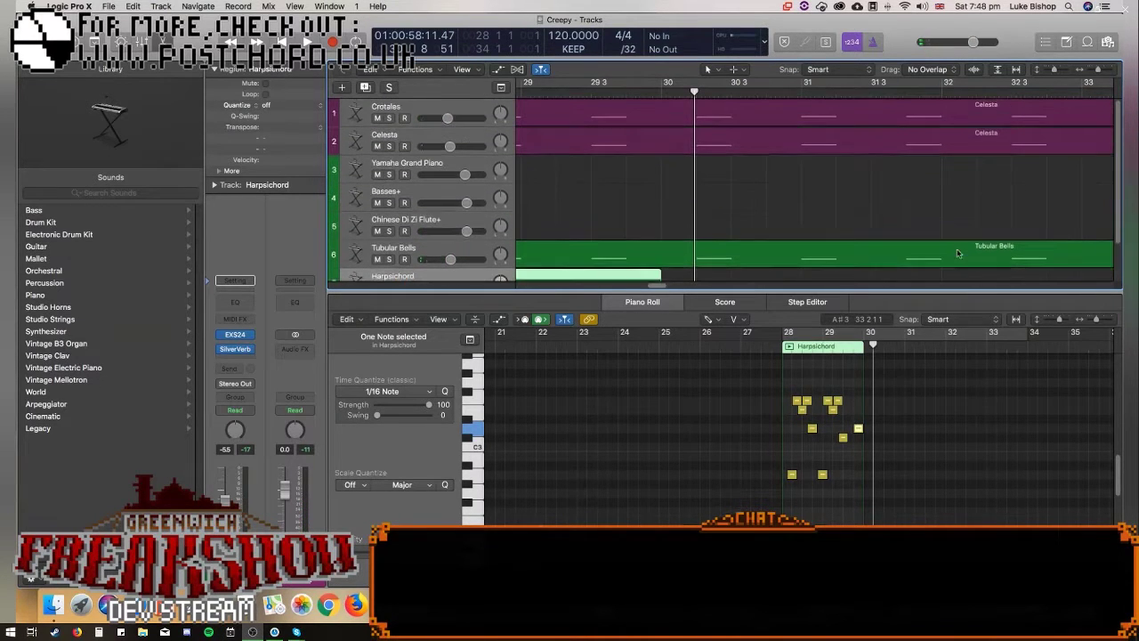
pyautogui.scroll(2, 954, 252)
pyautogui.press('space')
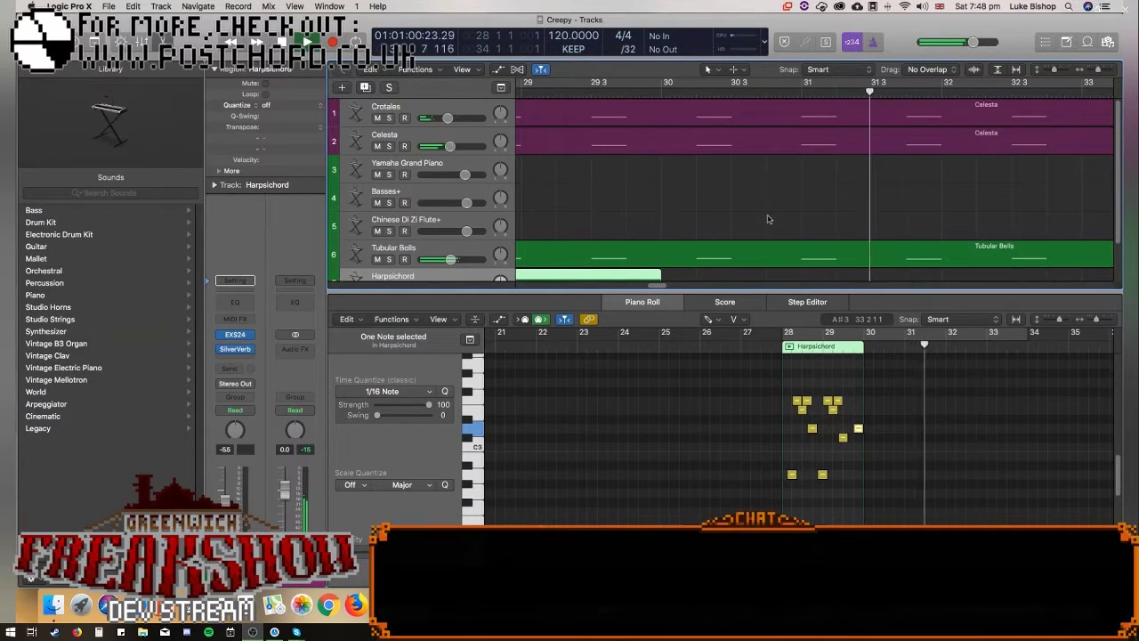
pyautogui.scroll(-3, 1050, 182)
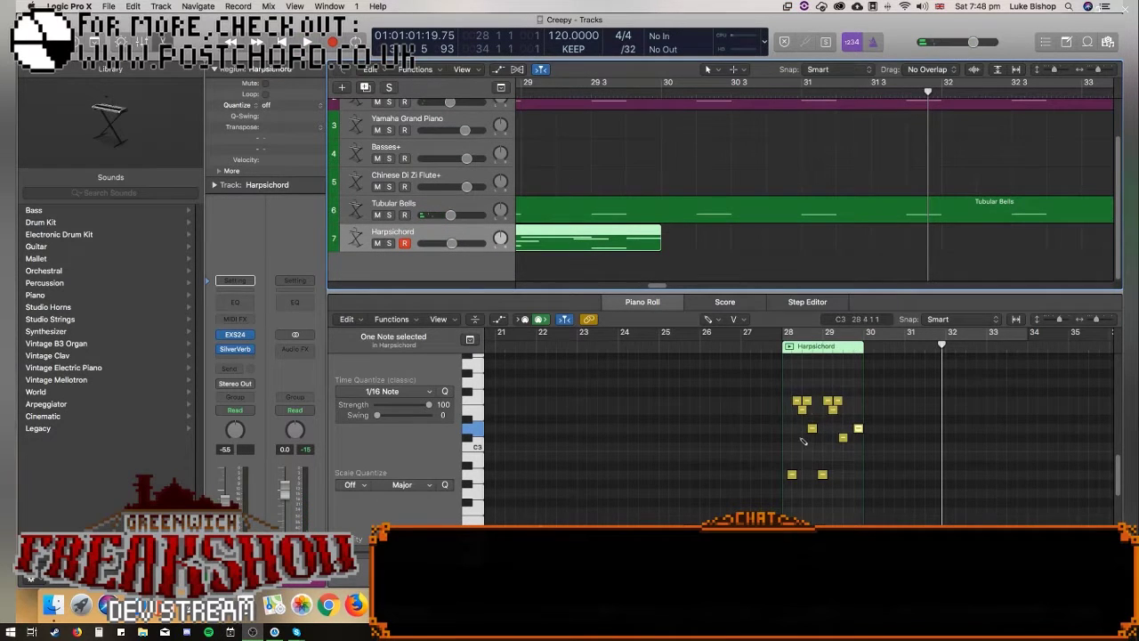
# Move the Harpsichord note on beat 4 of bar 29 half a beat earlier and down to A#2.
pyautogui.click(852, 354)
pyautogui.moveTo(1096, 319); pyautogui.dragTo(1112, 318)
pyautogui.scroll(-3, 881, 409)
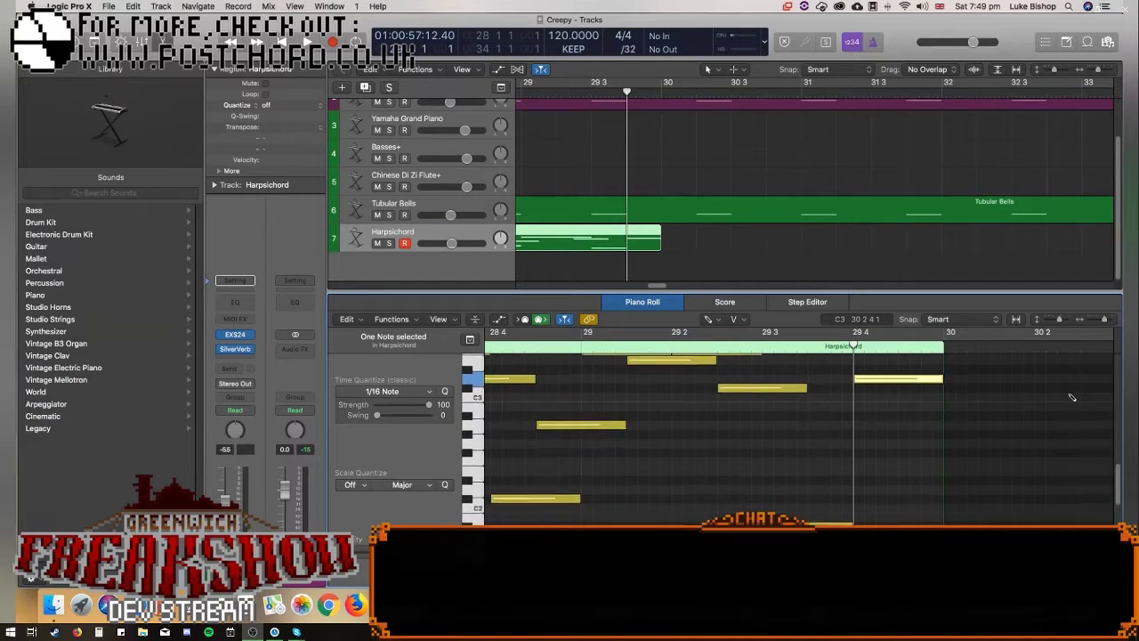
pyautogui.moveTo(881, 402); pyautogui.dragTo(835, 440)
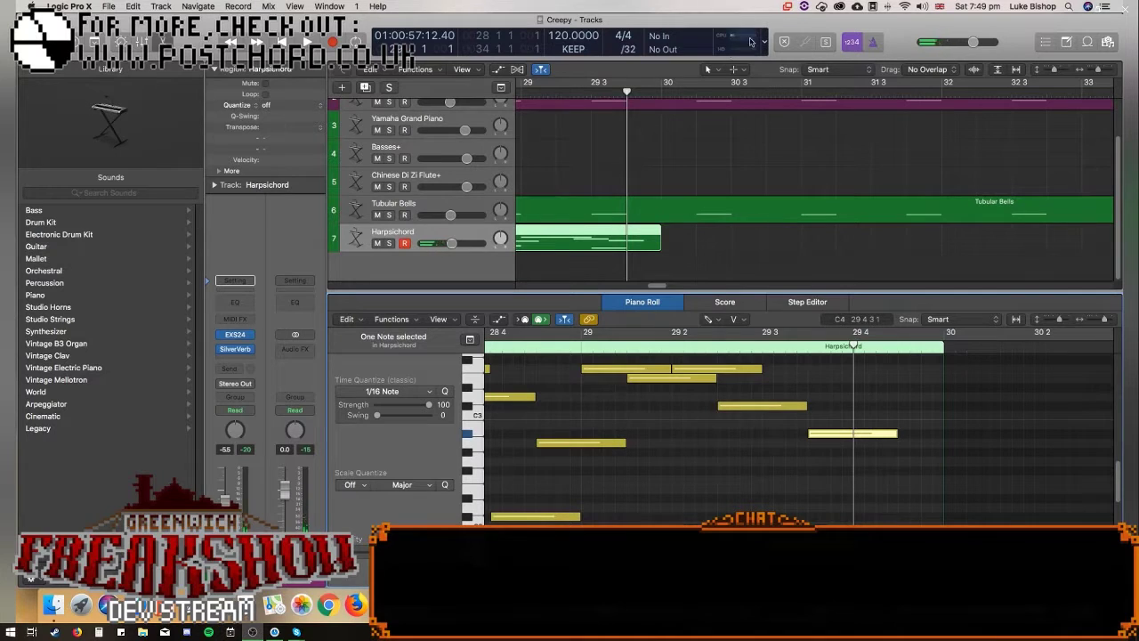
# Set the project division to /16 and add Harpsichord notes C#3 on beat 4 of bar 29, D3 half a beat later and C#3 at bar 30.
pyautogui.click(627, 49)
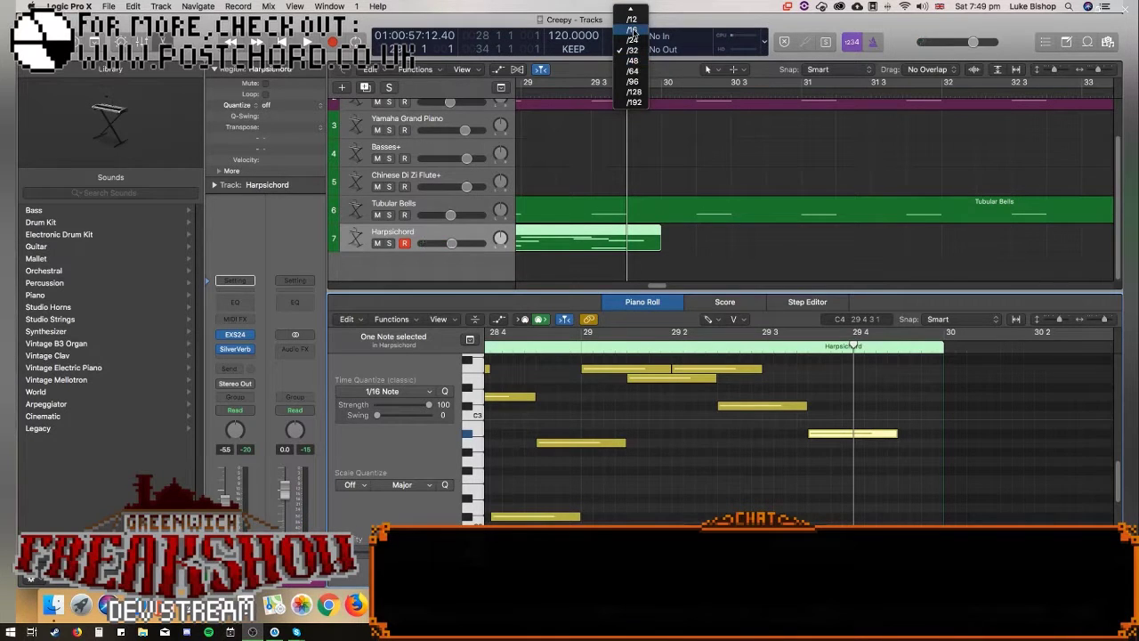
pyautogui.click(632, 30)
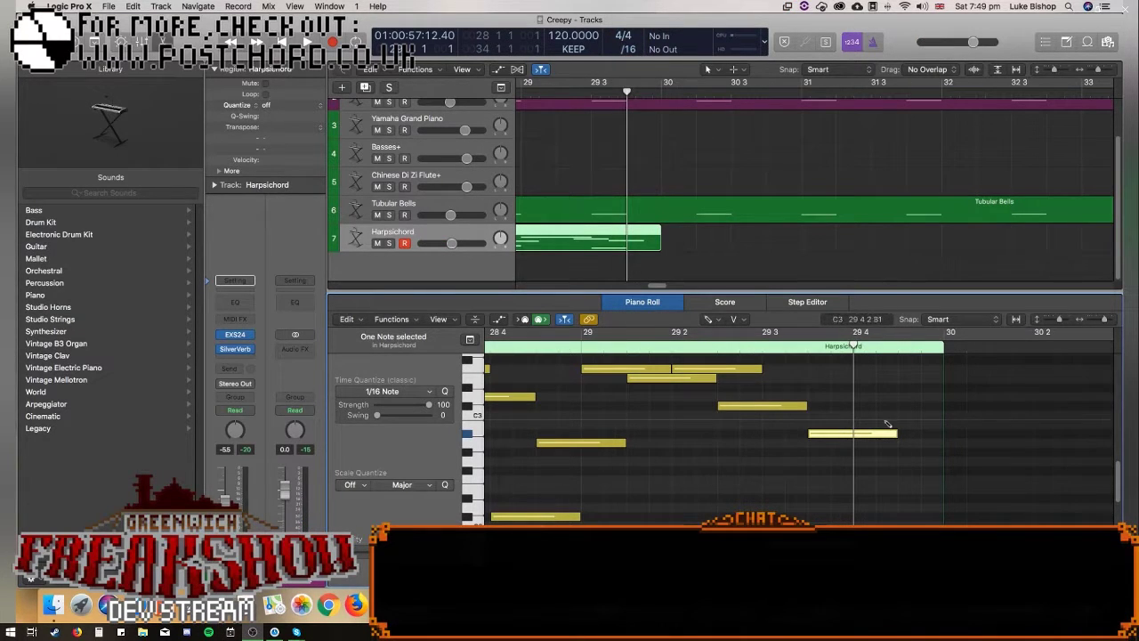
pyautogui.scroll(2, 887, 424)
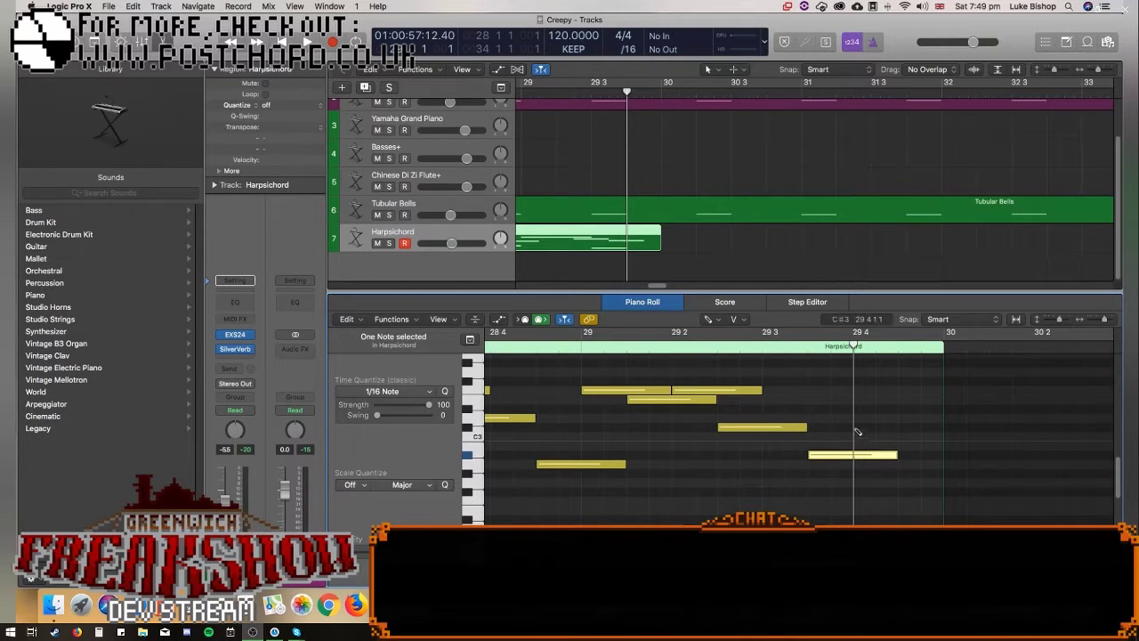
pyautogui.click(857, 428)
pyautogui.click(904, 419)
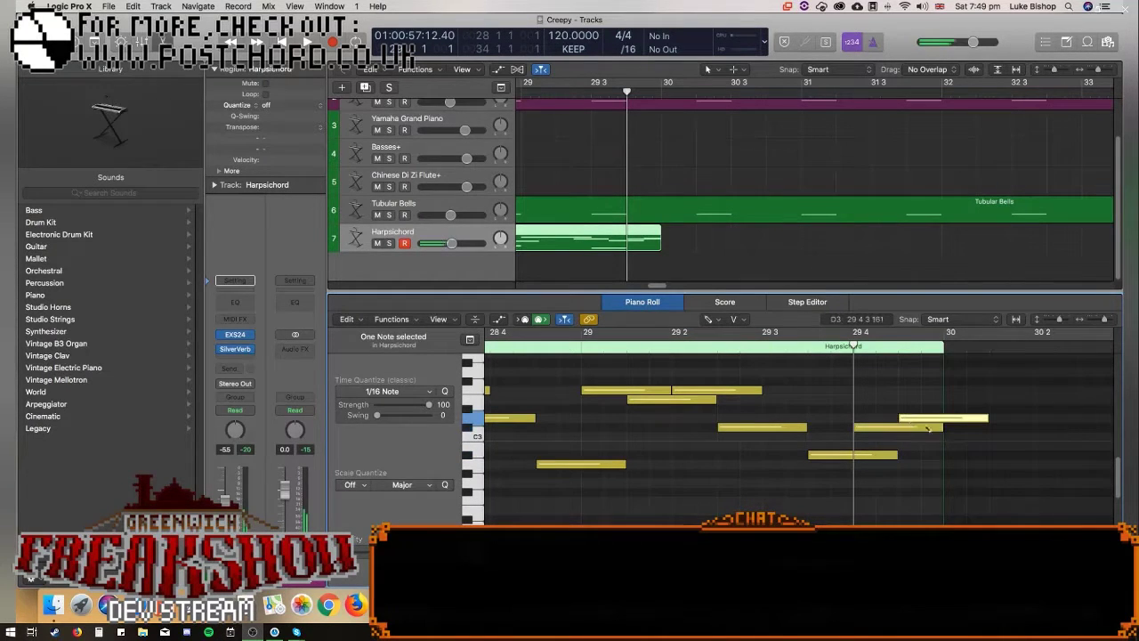
pyautogui.click(949, 428)
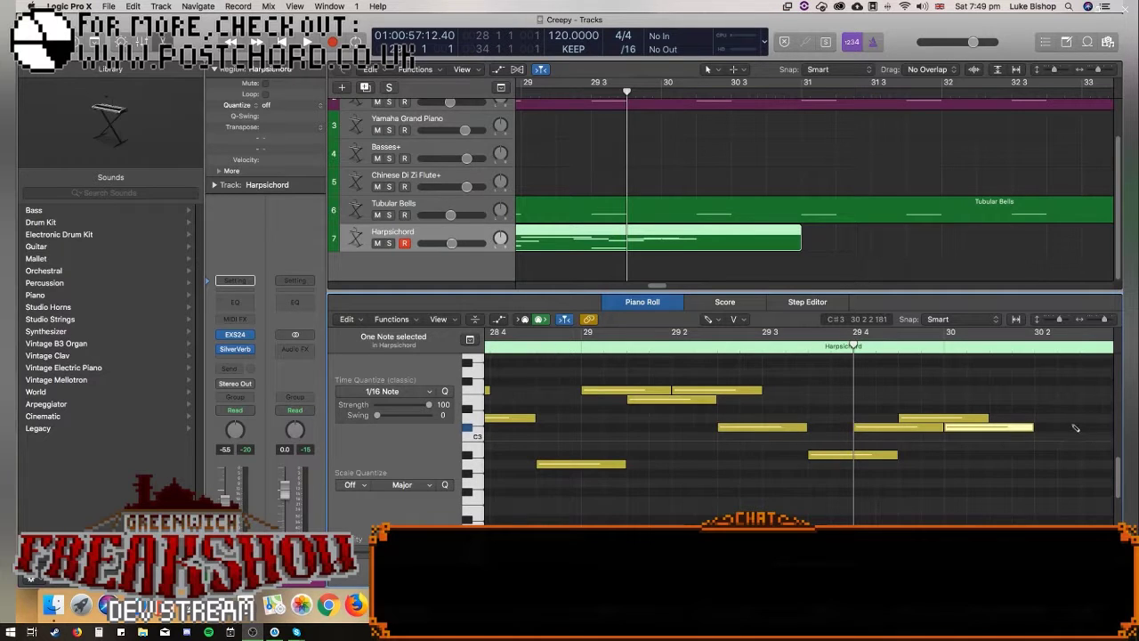
# Add a Harpsichord note F3 half a beat after bar 30 and play the riff from bar 29.
pyautogui.click(992, 390)
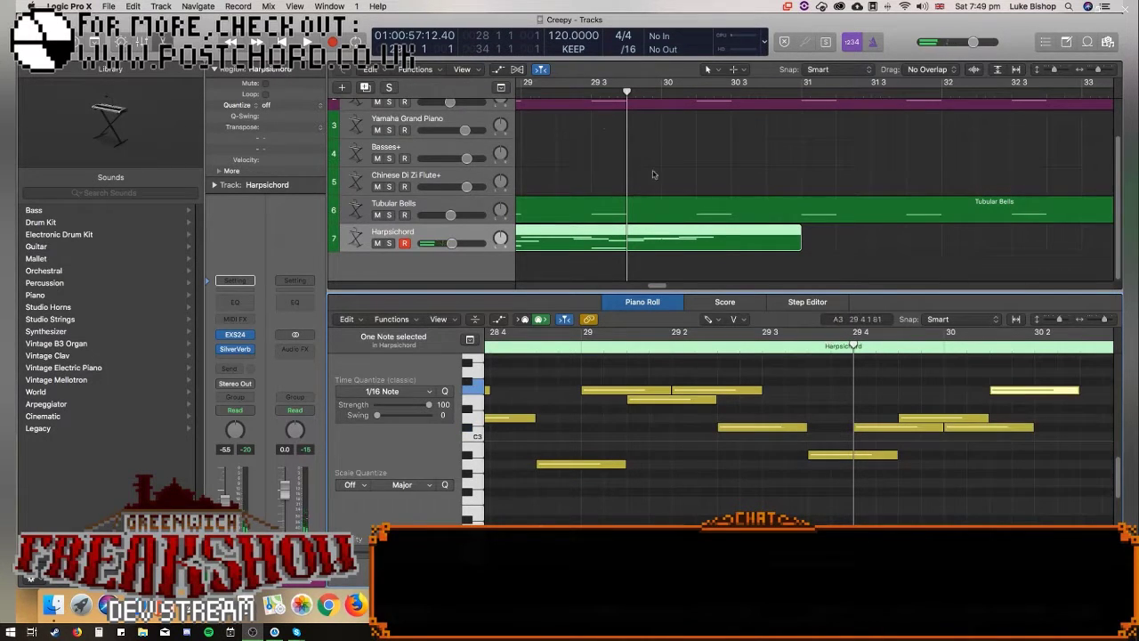
pyautogui.press('space')
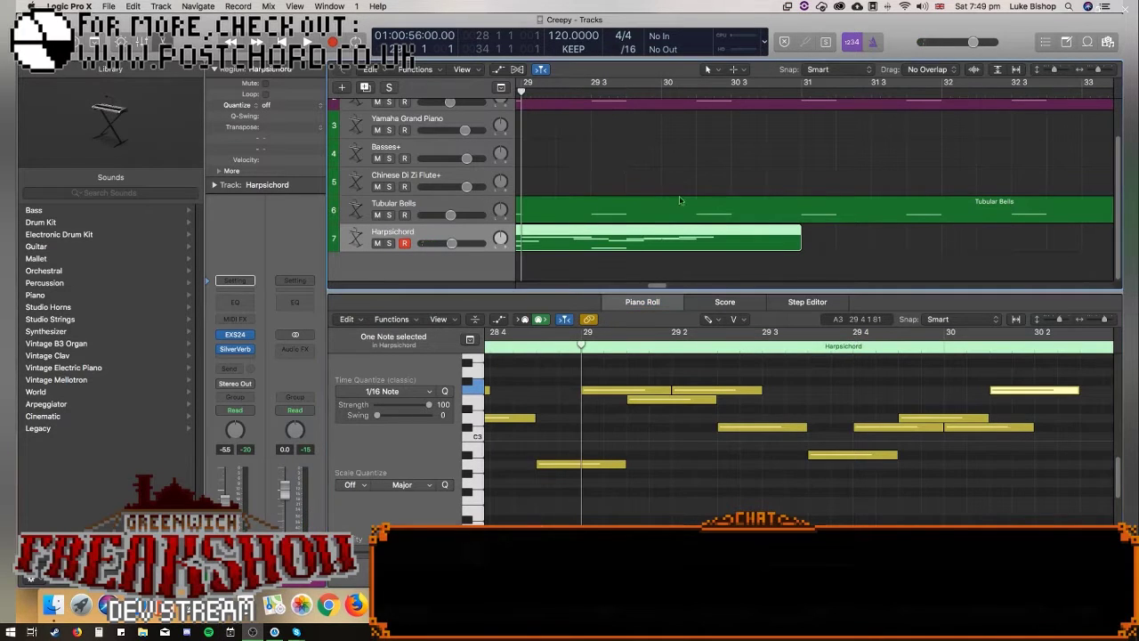
pyautogui.moveTo(1105, 320); pyautogui.dragTo(1102, 320)
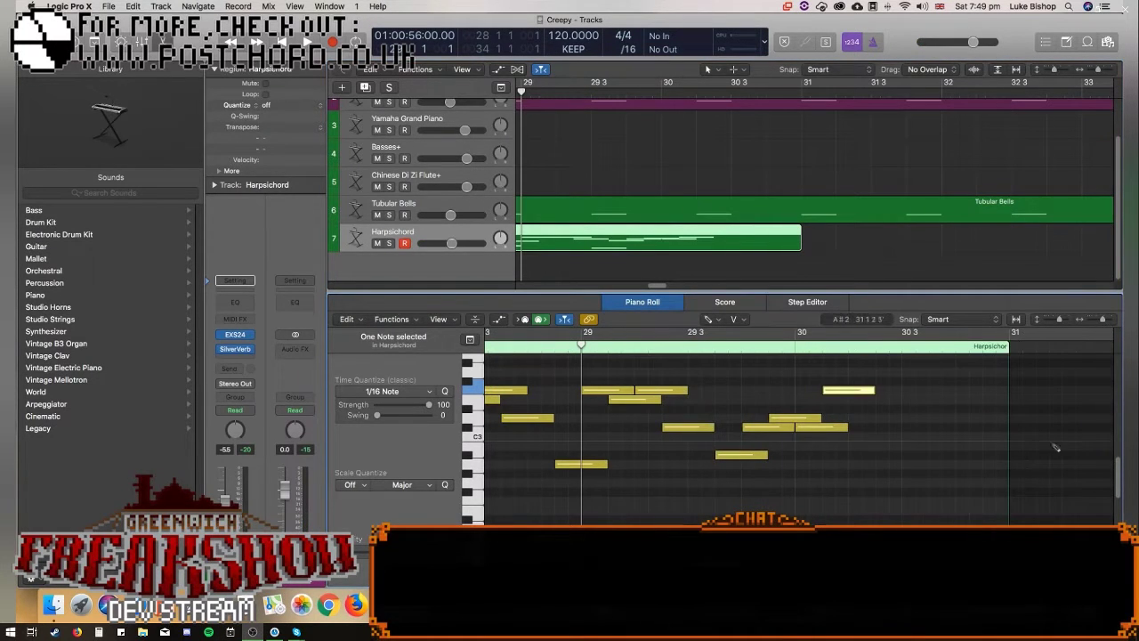
pyautogui.scroll(-1, 1092, 445)
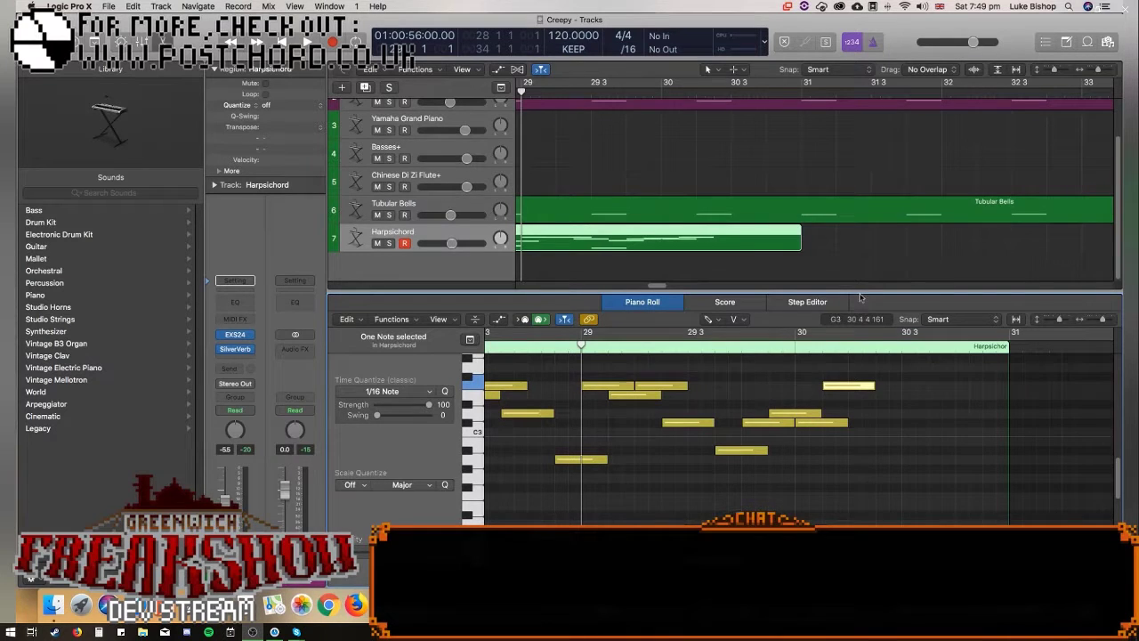
pyautogui.moveTo(859, 292); pyautogui.dragTo(859, 256)
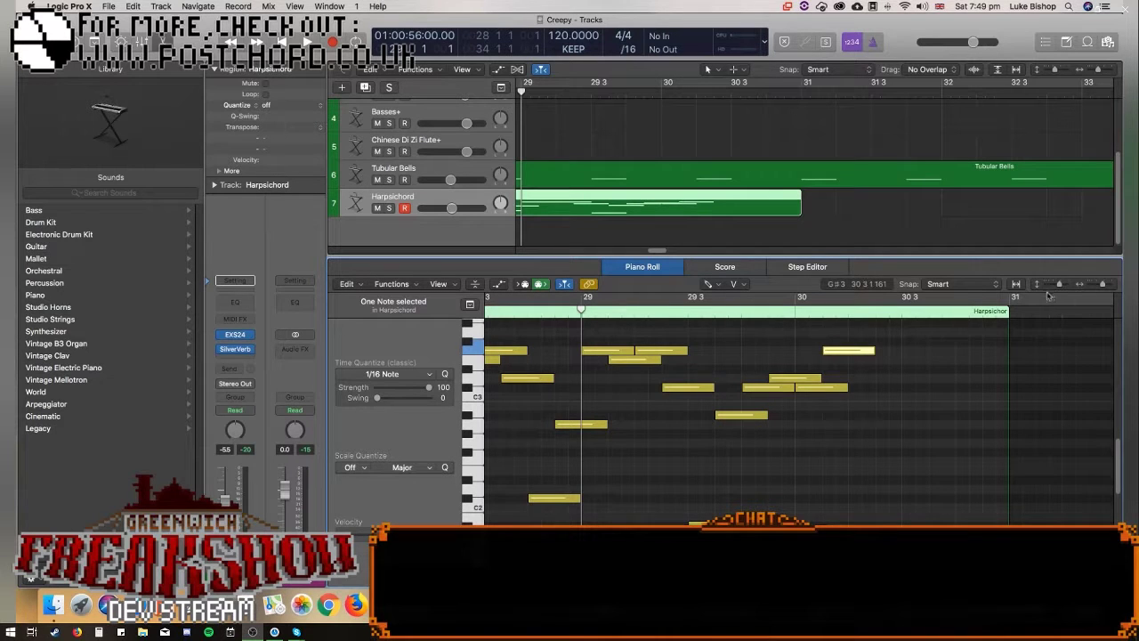
pyautogui.press('space')
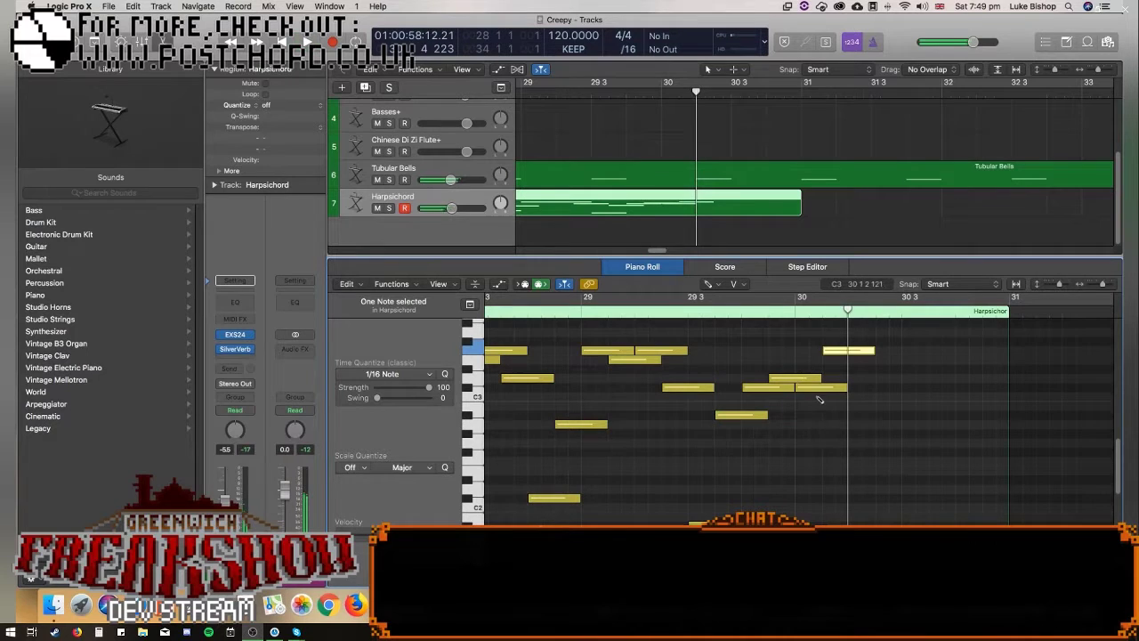
# Change the pitches of the three Harpsichord notes before the last F3 to D3, C#3 and D3, and replay from bar 29.
pyautogui.moveTo(789, 379)
pyautogui.mouseDown()
pyautogui.moveTo(794, 398)
pyautogui.moveTo(781, 378)
pyautogui.mouseUp()
pyautogui.click(583, 311)
pyautogui.press('space')
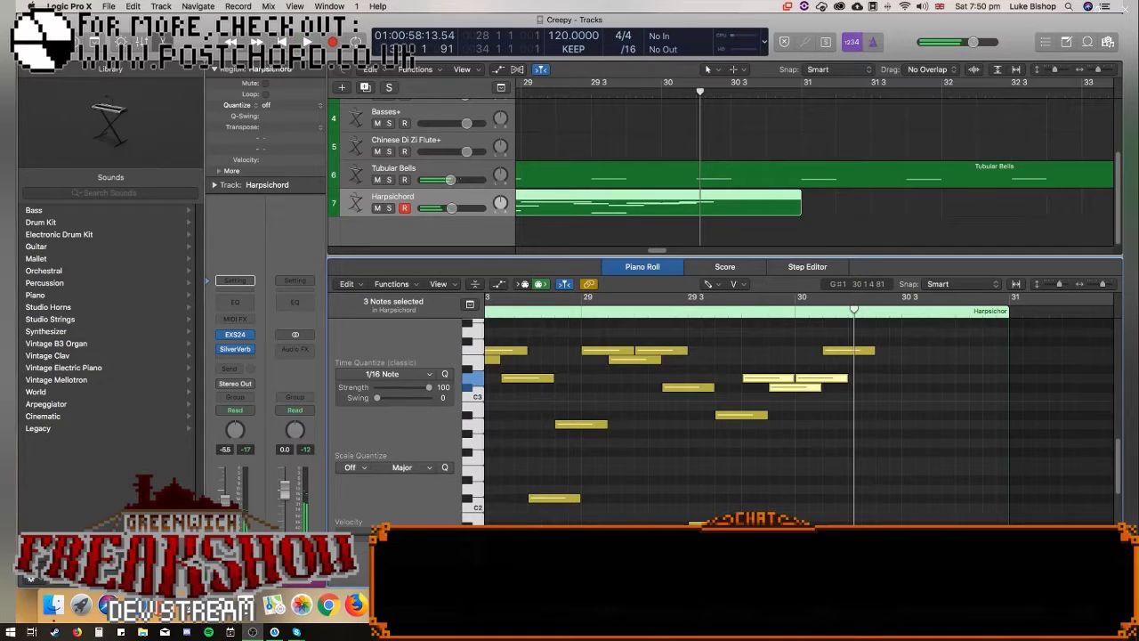
# Add Harpsichord notes A1 on beat 2 of bar 30 and A2 half a beat later.
pyautogui.click(856, 544)
pyautogui.moveTo(859, 544); pyautogui.dragTo(862, 535)
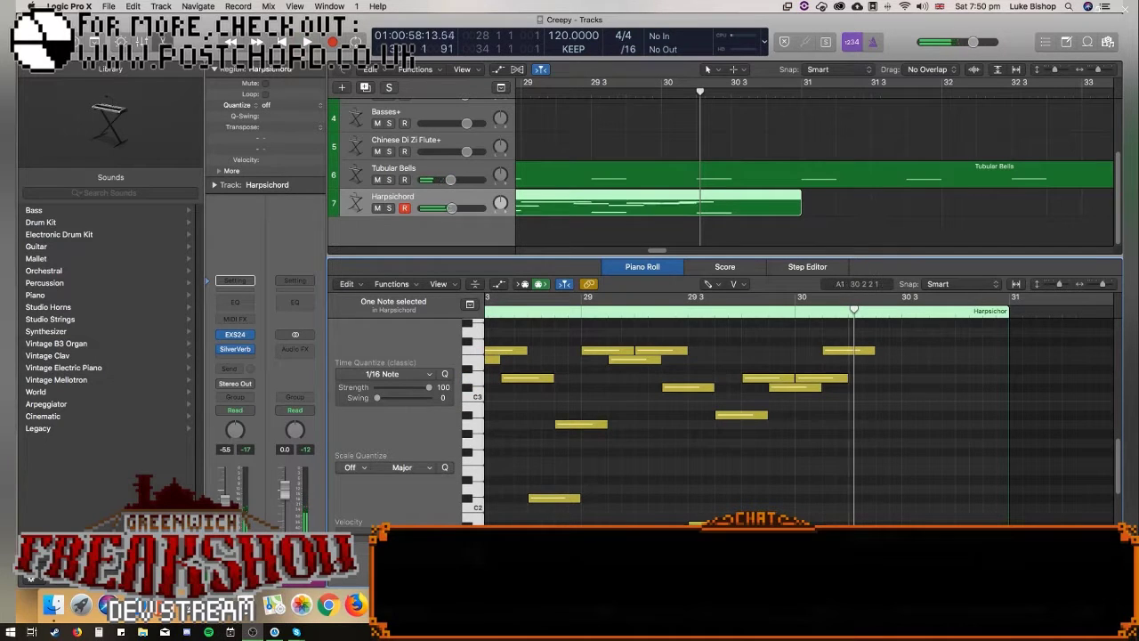
pyautogui.click(853, 415)
pyautogui.moveTo(855, 414); pyautogui.dragTo(854, 424)
# Add Harpsichord notes D3, C#3, D3 and E3 at half-beat intervals from beat 3 of bar 30, and play from bar 29.
pyautogui.click(896, 381)
pyautogui.moveTo(904, 380)
pyautogui.mouseDown()
pyautogui.moveTo(917, 393)
pyautogui.moveTo(891, 393)
pyautogui.moveTo(900, 427)
pyautogui.mouseUp()
pyautogui.moveTo(916, 388)
pyautogui.mouseDown()
pyautogui.moveTo(936, 389)
pyautogui.moveTo(923, 380)
pyautogui.mouseUp()
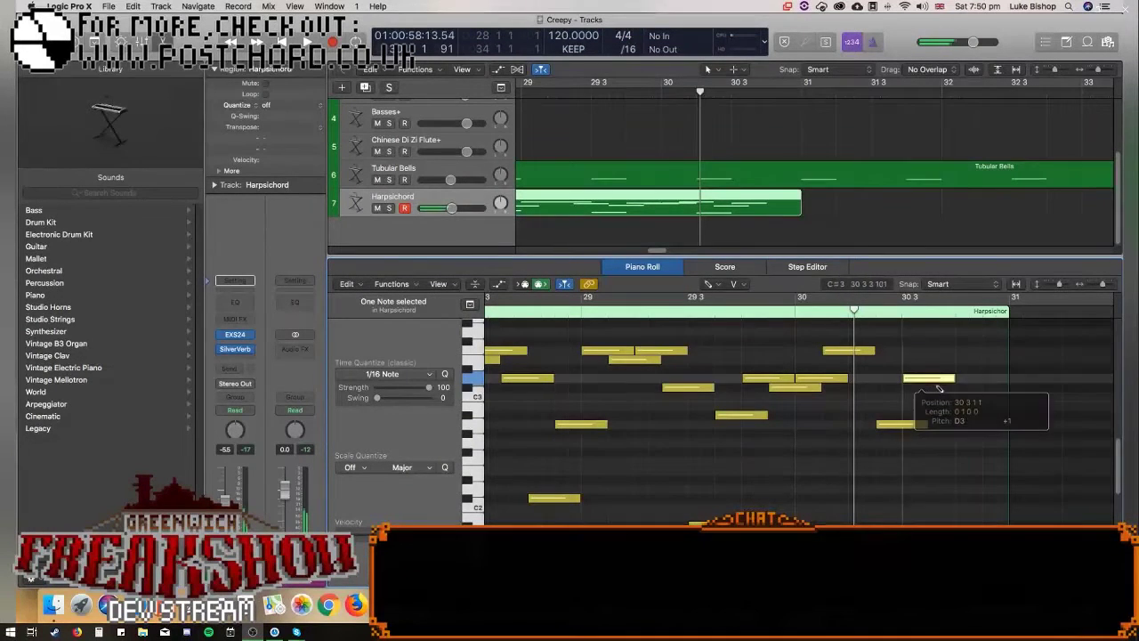
pyautogui.click(935, 389)
pyautogui.click(972, 380)
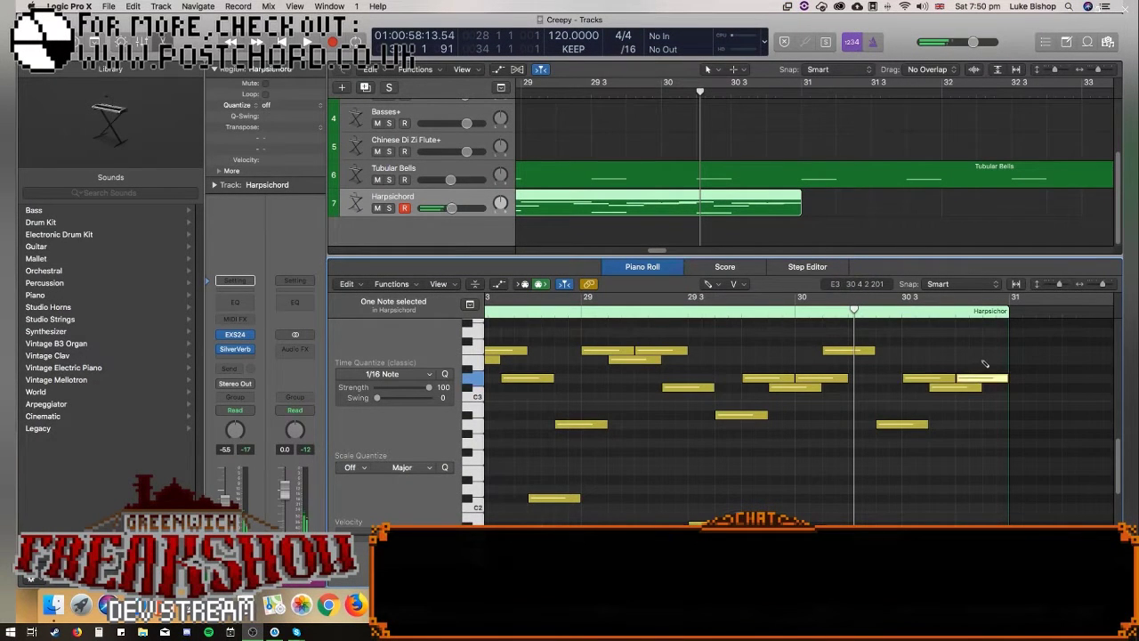
pyautogui.click(985, 359)
pyautogui.press('space')
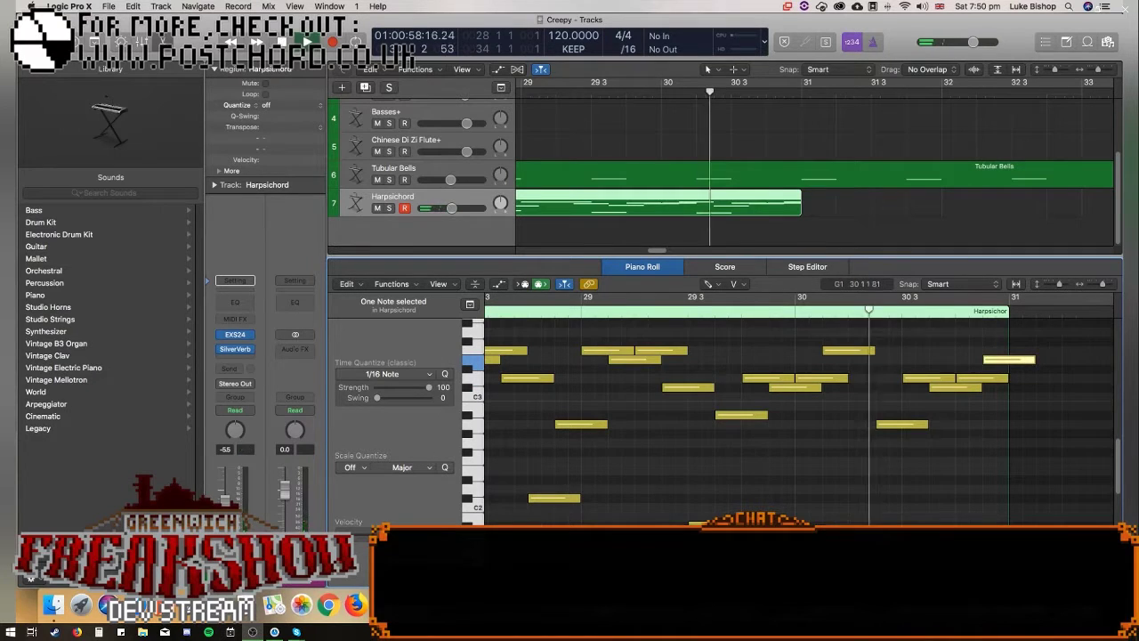
pyautogui.click(583, 313)
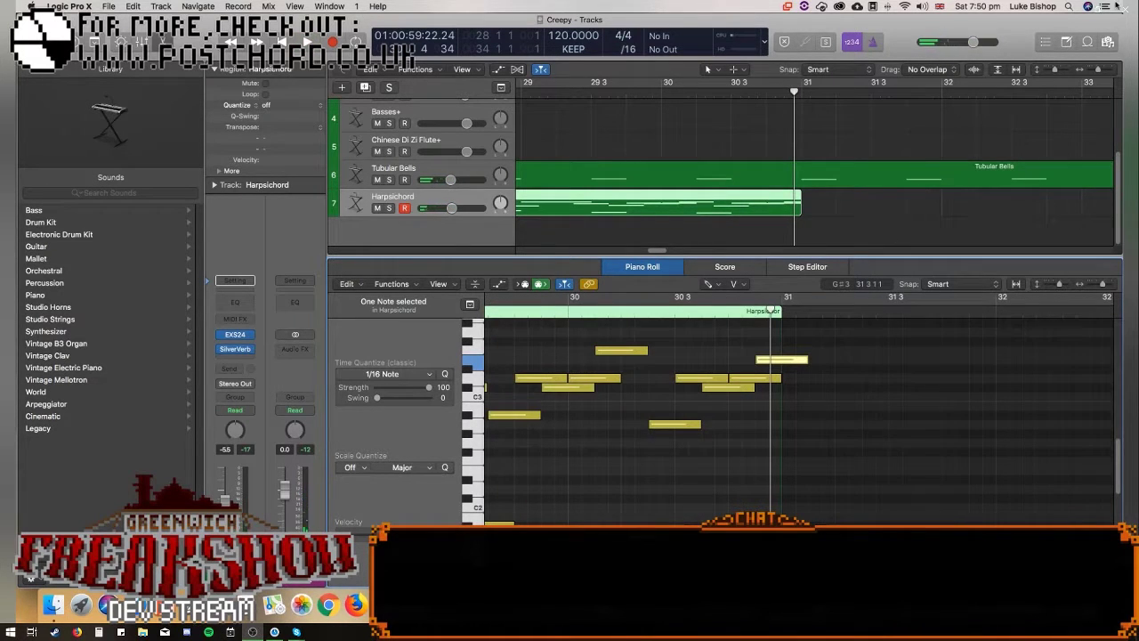
# Move the twelve Harpsichord notes from beat 3 of bar 29 onward to start at bar 31, and extend the region to bar 34.
pyautogui.moveTo(1097, 70); pyautogui.dragTo(1091, 70)
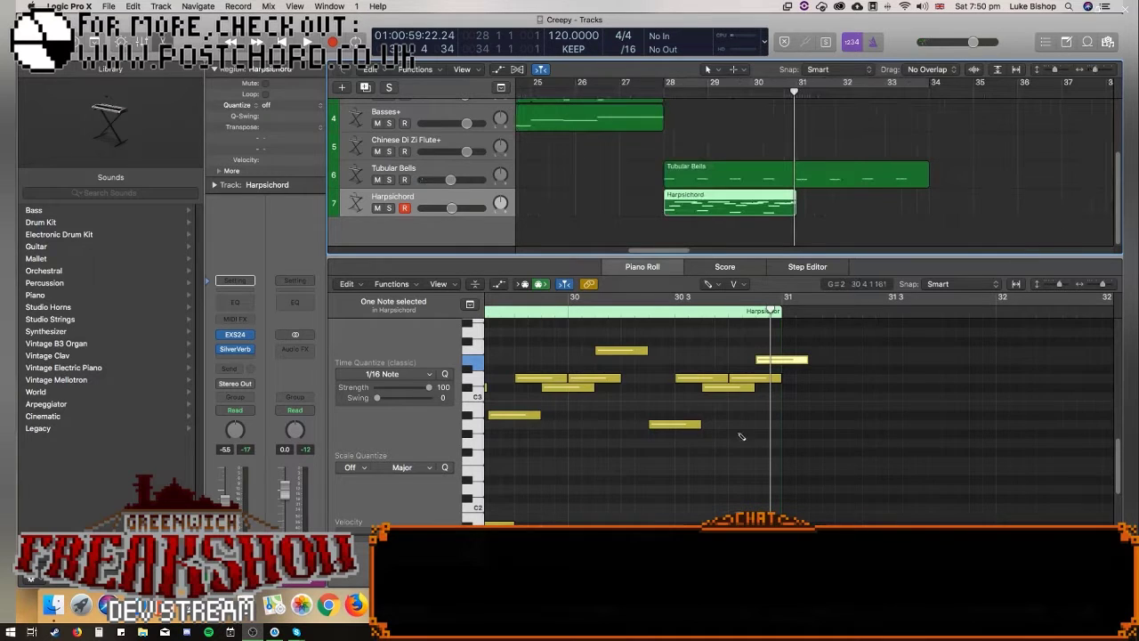
pyautogui.moveTo(1101, 285); pyautogui.dragTo(1098, 285)
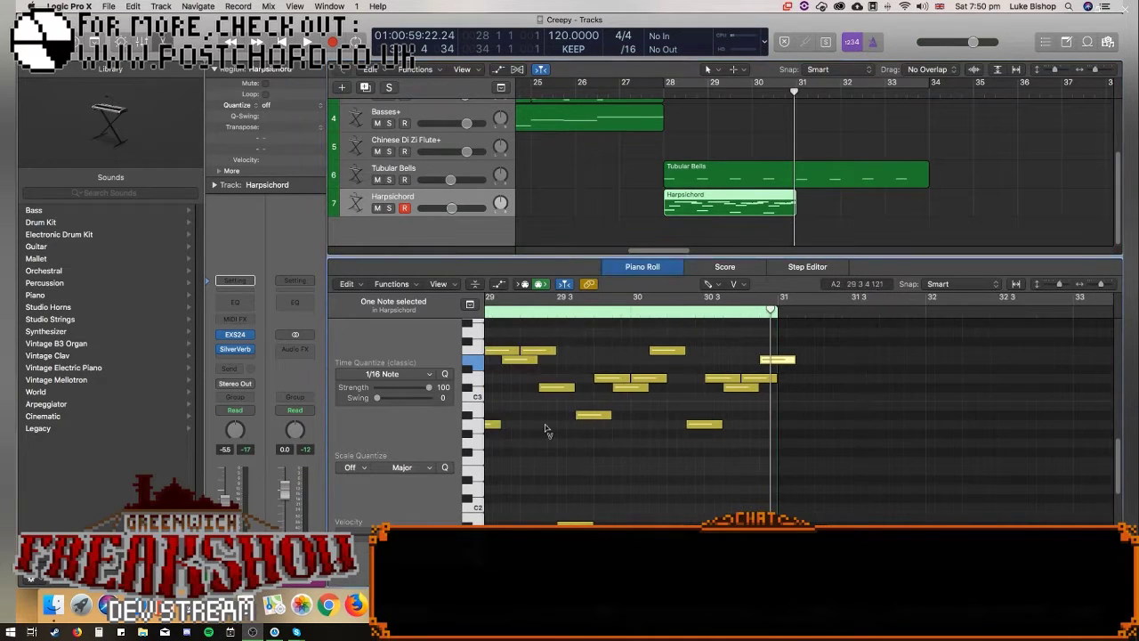
pyautogui.moveTo(566, 539); pyautogui.dragTo(773, 347)
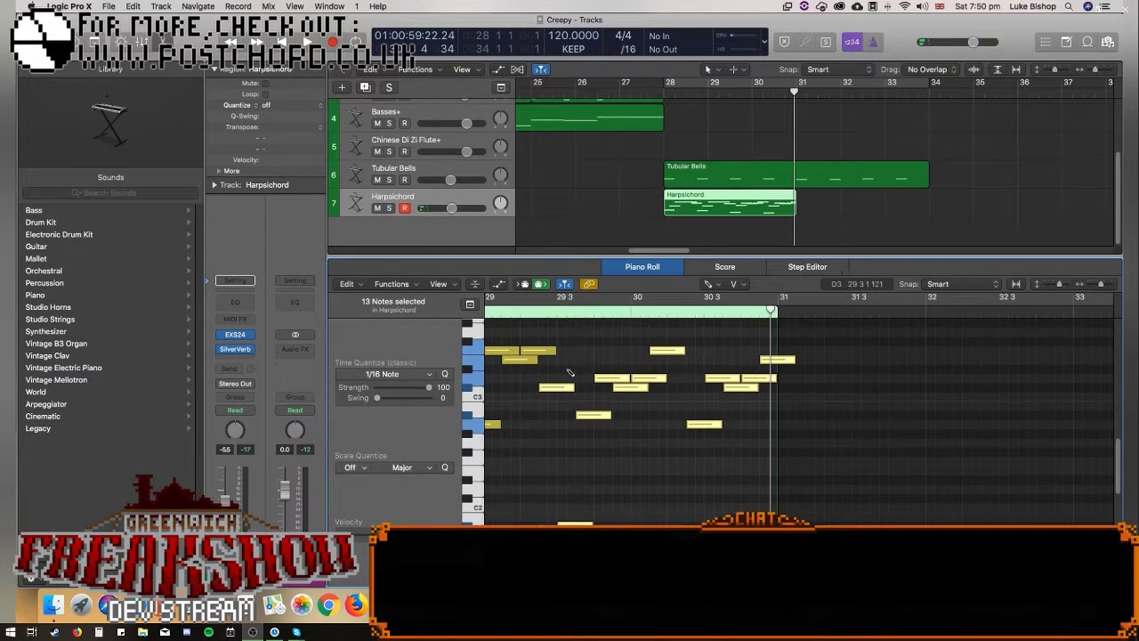
pyautogui.click(564, 388)
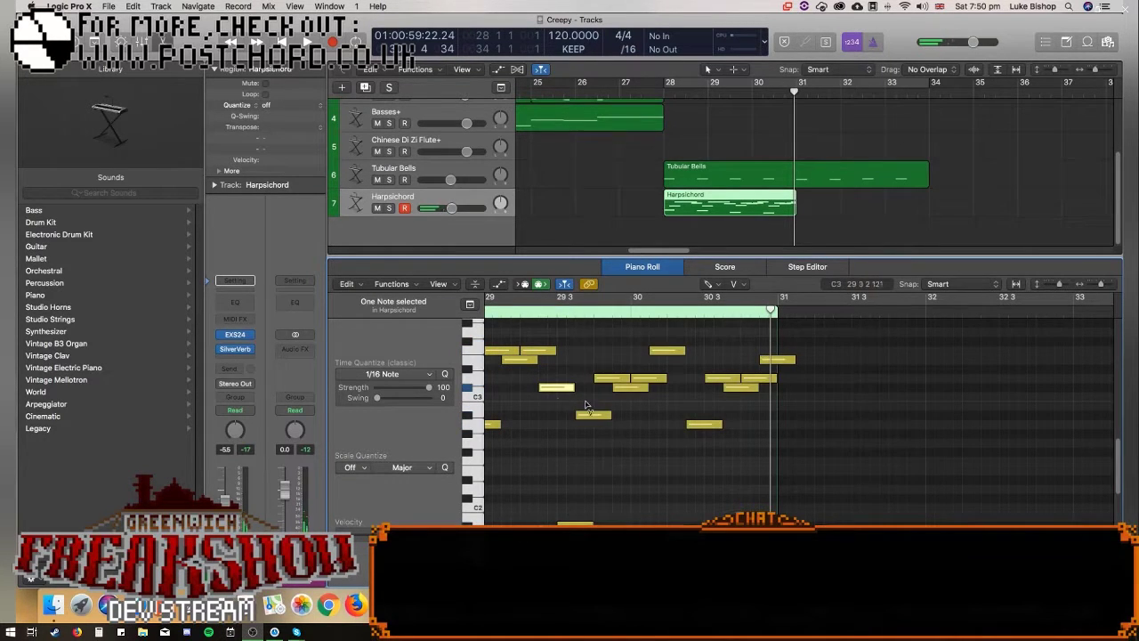
pyautogui.moveTo(587, 342); pyautogui.dragTo(739, 534)
pyautogui.moveTo(817, 349); pyautogui.dragTo(559, 525)
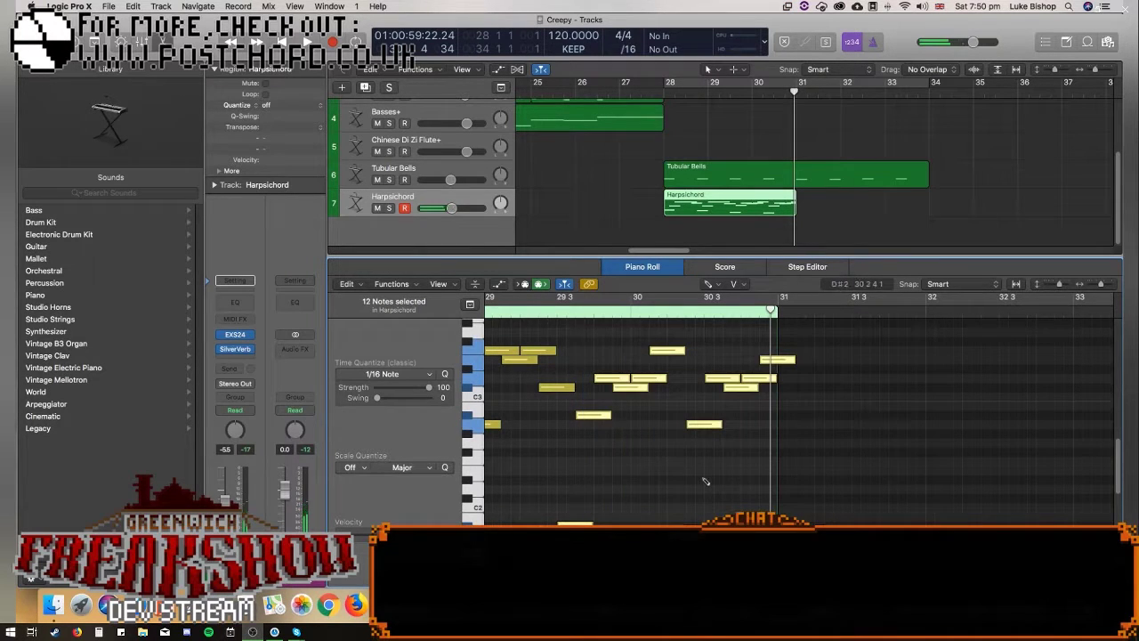
pyautogui.moveTo(772, 310); pyautogui.dragTo(779, 311)
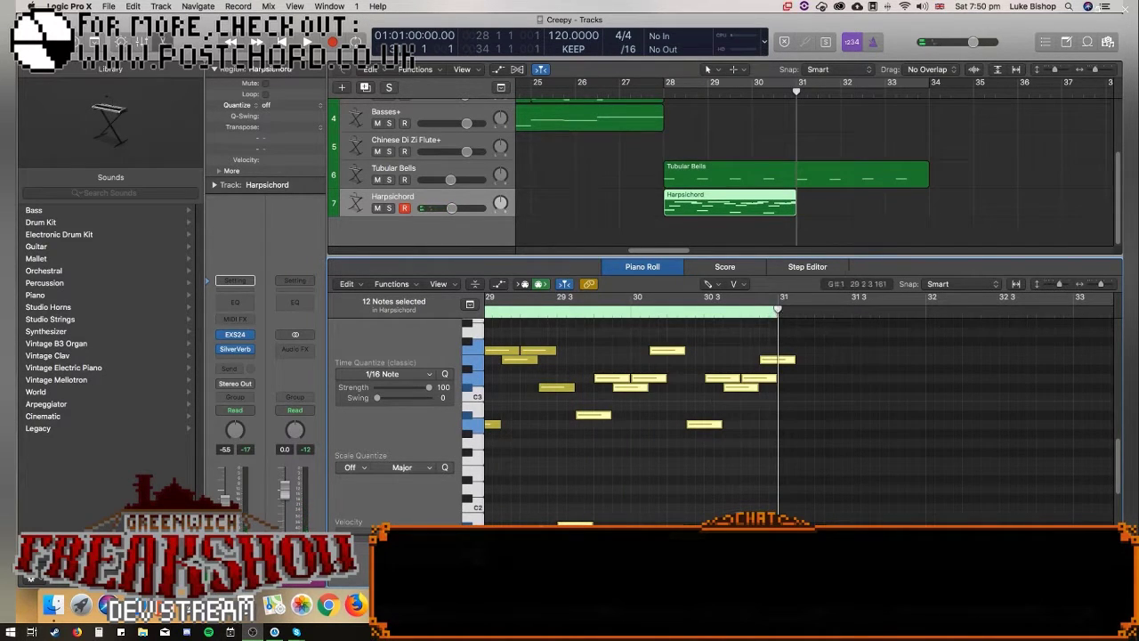
pyautogui.moveTo(778, 358); pyautogui.dragTo(812, 520)
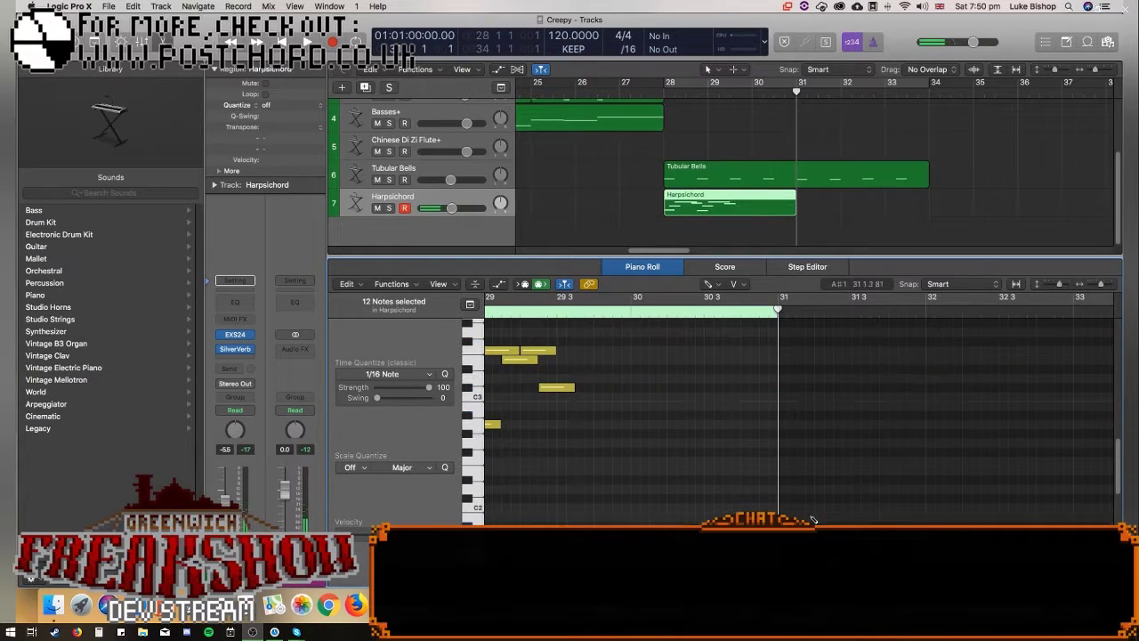
pyautogui.moveTo(794, 211); pyautogui.dragTo(928, 211)
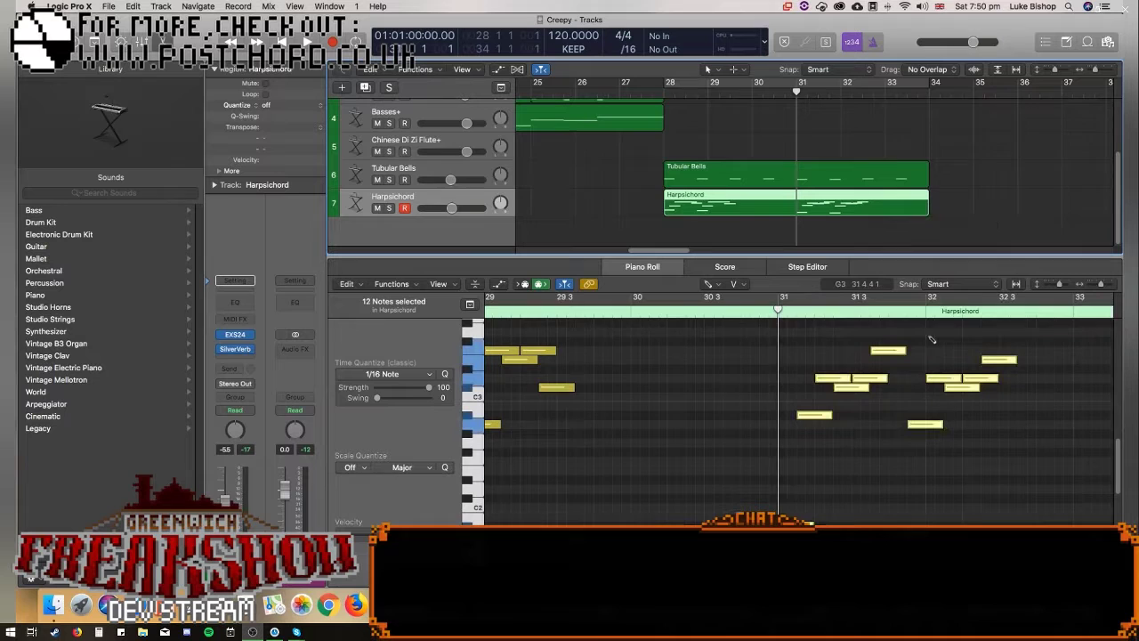
# Play the arrangement from bar 29 to check the gap between the Harpsichord's opening phrase and bar 31.
pyautogui.click(503, 461)
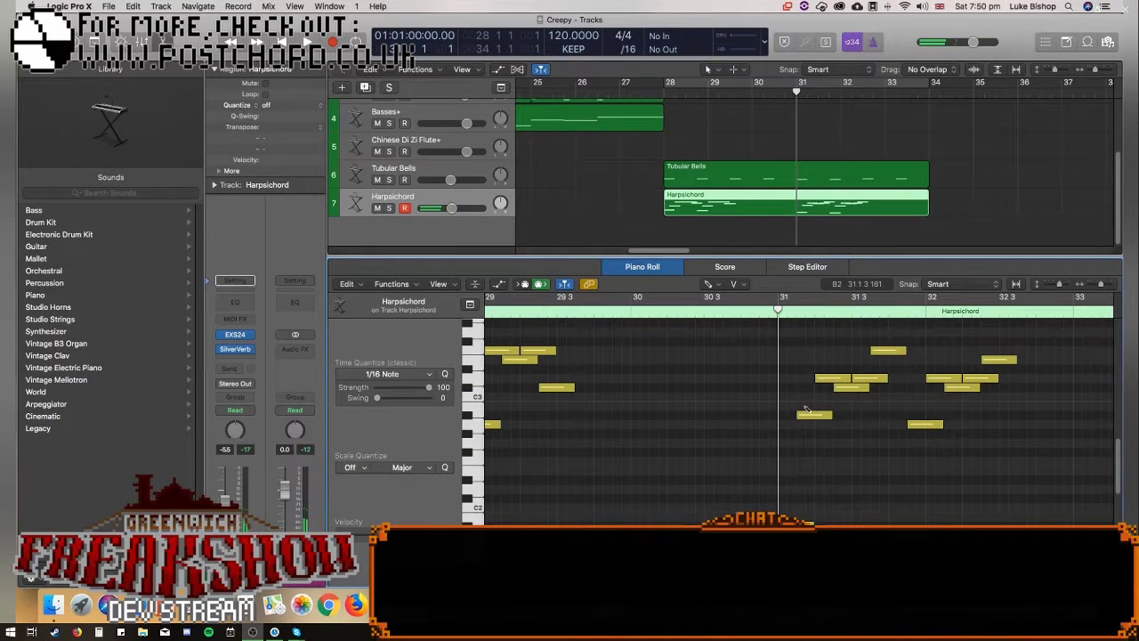
pyautogui.moveTo(1103, 283); pyautogui.dragTo(1100, 284)
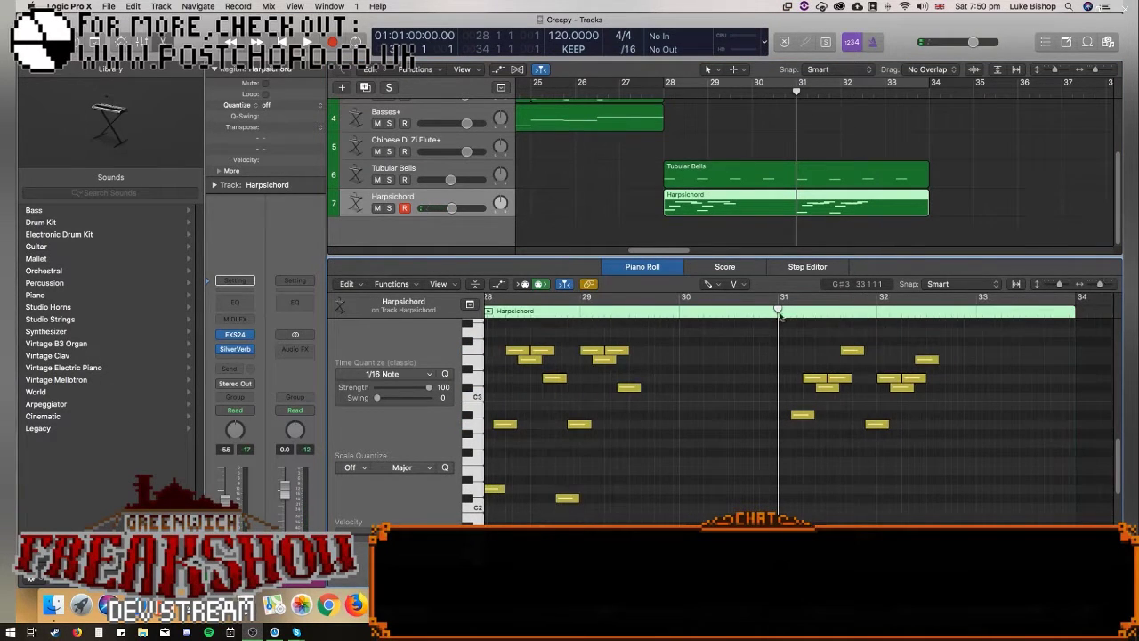
pyautogui.click(630, 316)
pyautogui.press('space')
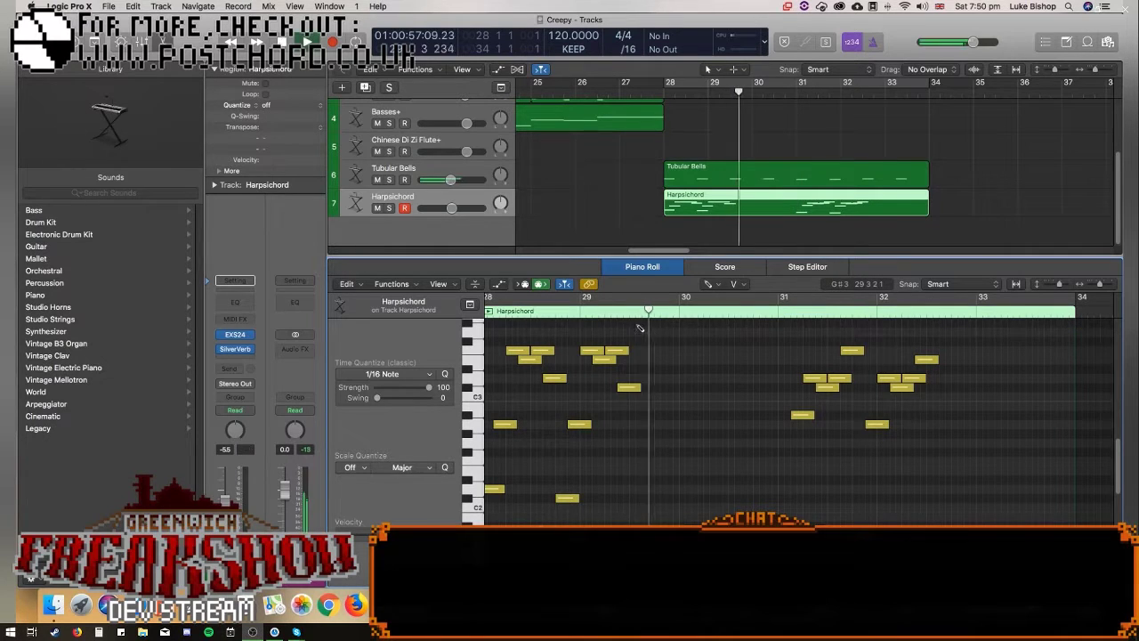
pyautogui.click(578, 315)
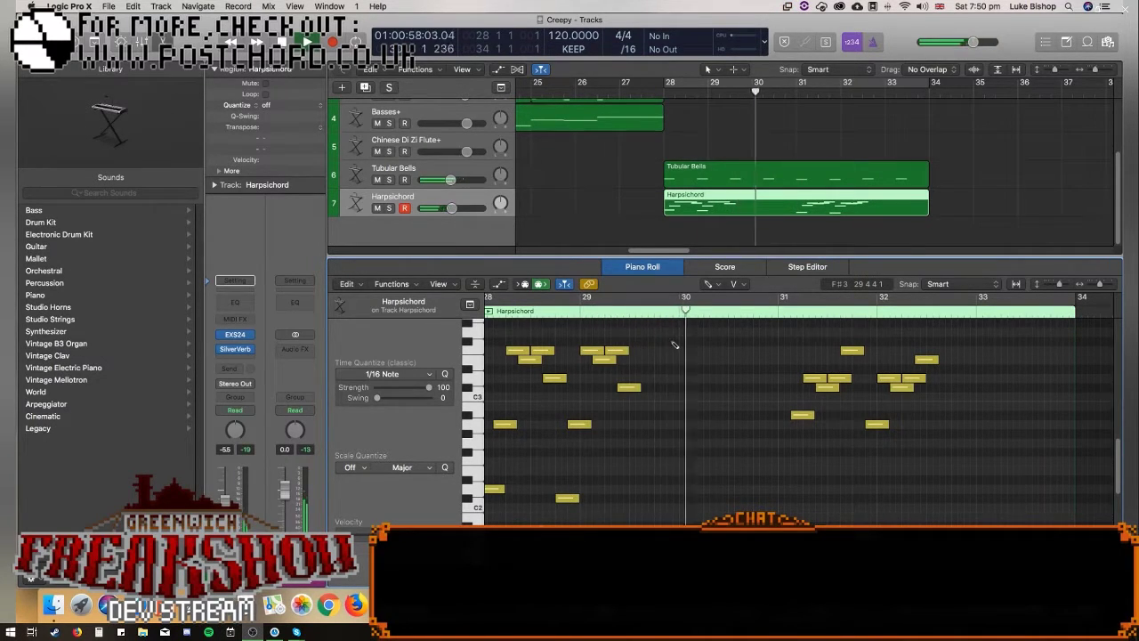
pyautogui.press('space')
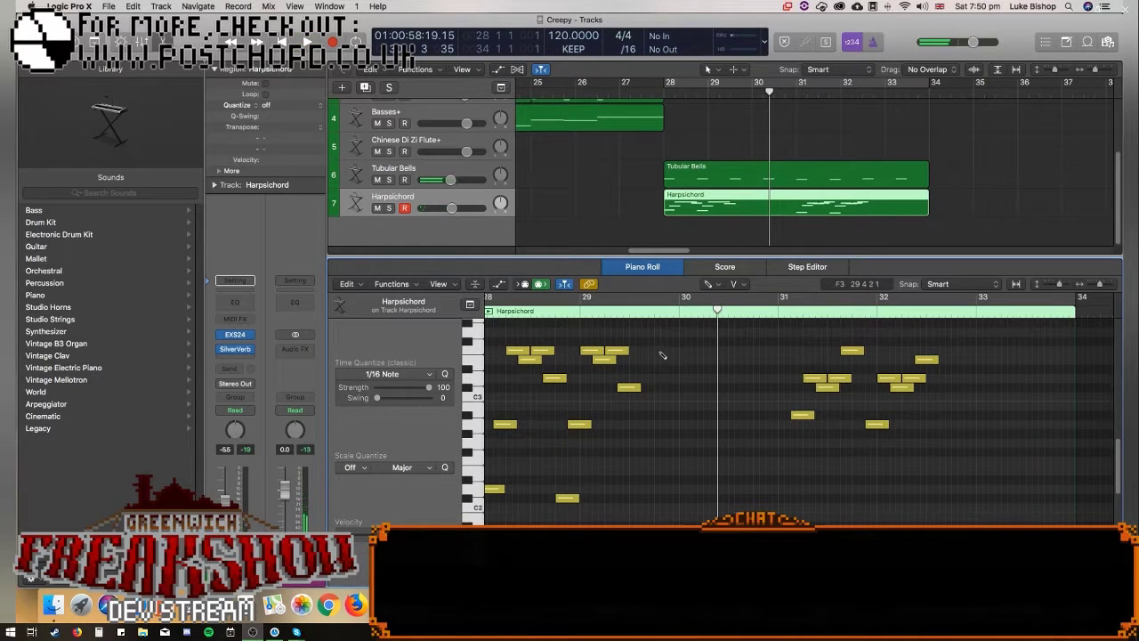
# Copy the twelve Harpsichord notes of the opening phrase at bar 28, paste them at beat 3 of bar 29 and play the result.
pyautogui.moveTo(666, 335); pyautogui.dragTo(485, 525)
pyautogui.click(631, 314)
pyautogui.moveTo(669, 344); pyautogui.dragTo(621, 509)
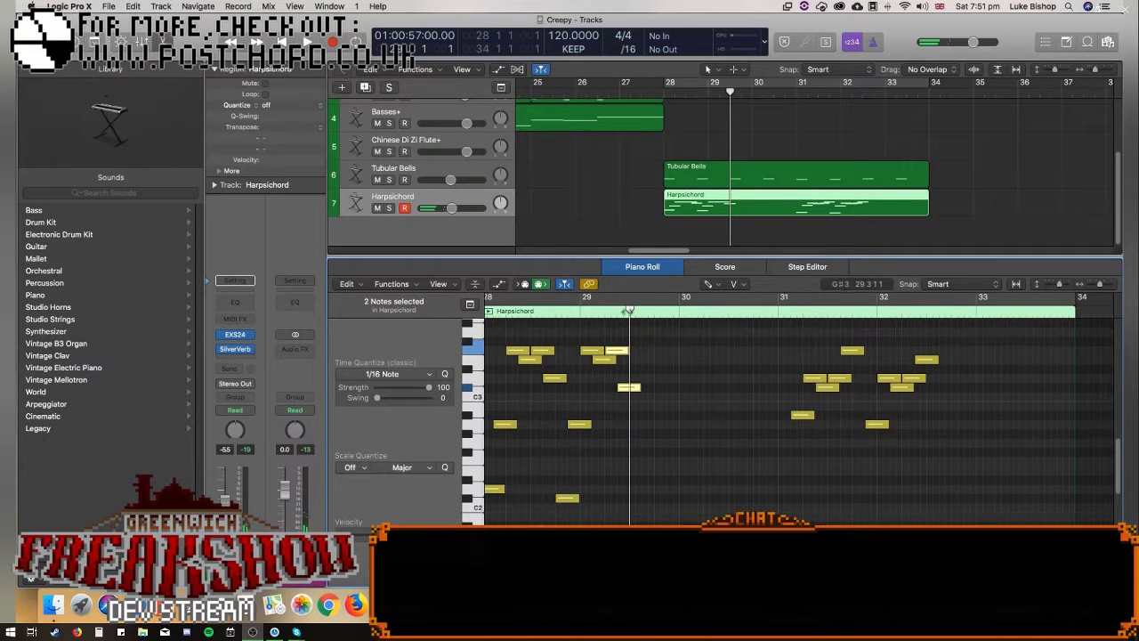
pyautogui.press('super+v')
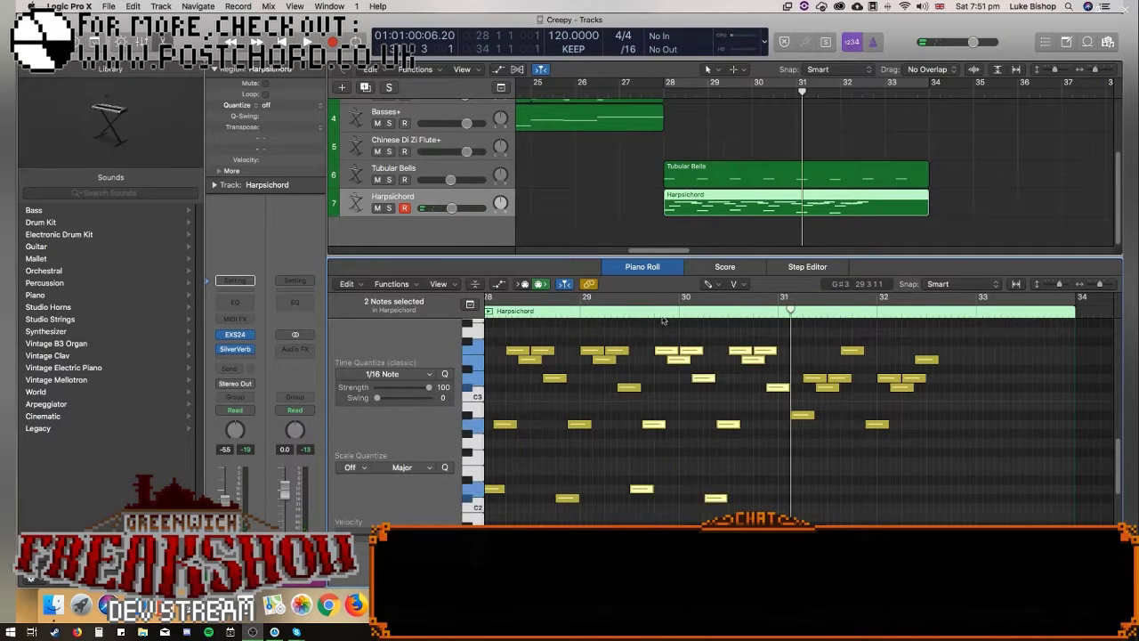
pyautogui.doubleClick(538, 314)
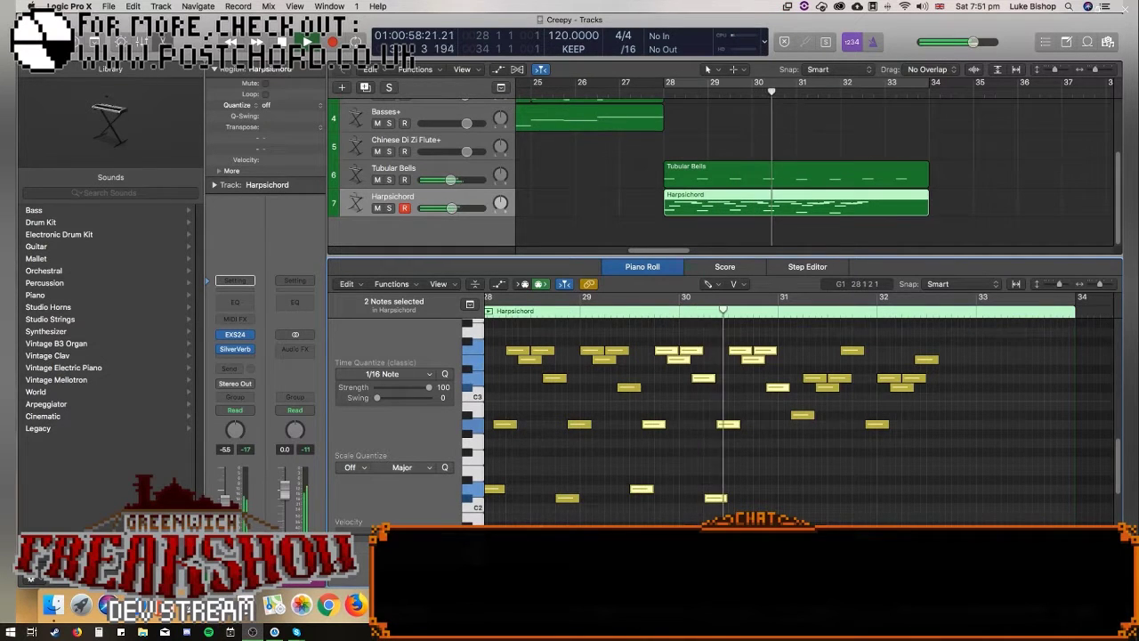
pyautogui.click(472, 473)
pyautogui.press('space')
# In bar 30 of the Harpsichord, raise the low note on beat 2 to E2, both F3 notes to G3, E3 to F3 and C#3 to E3.
pyautogui.click(703, 378)
pyautogui.moveTo(642, 489)
pyautogui.mouseDown()
pyautogui.moveTo(638, 501)
pyautogui.moveTo(643, 493)
pyautogui.mouseUp()
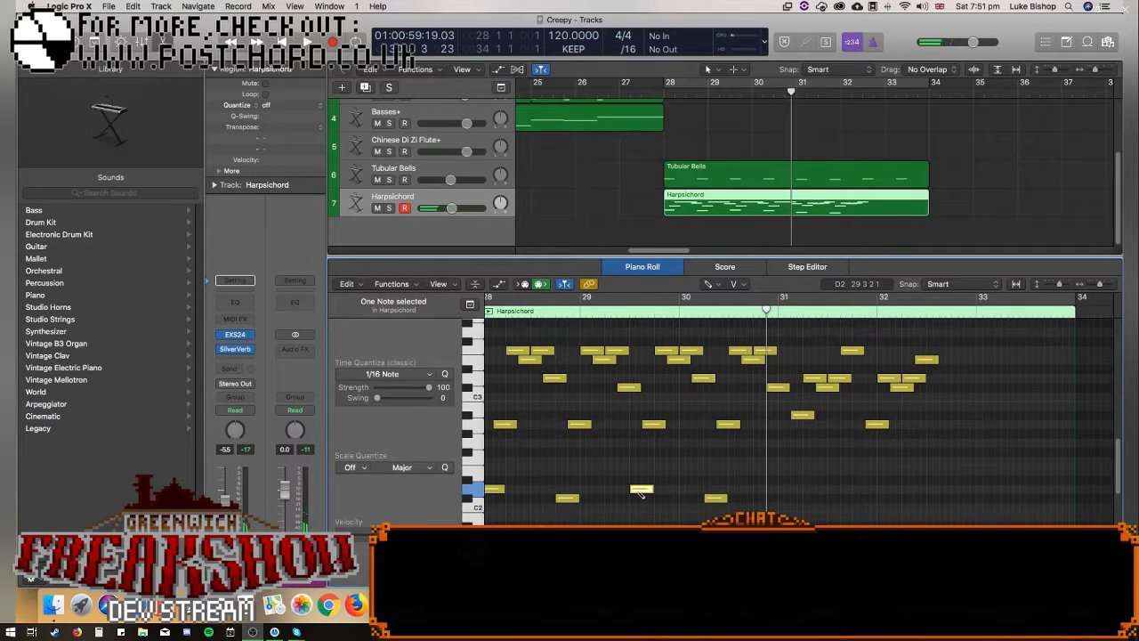
pyautogui.moveTo(716, 498); pyautogui.dragTo(717, 472)
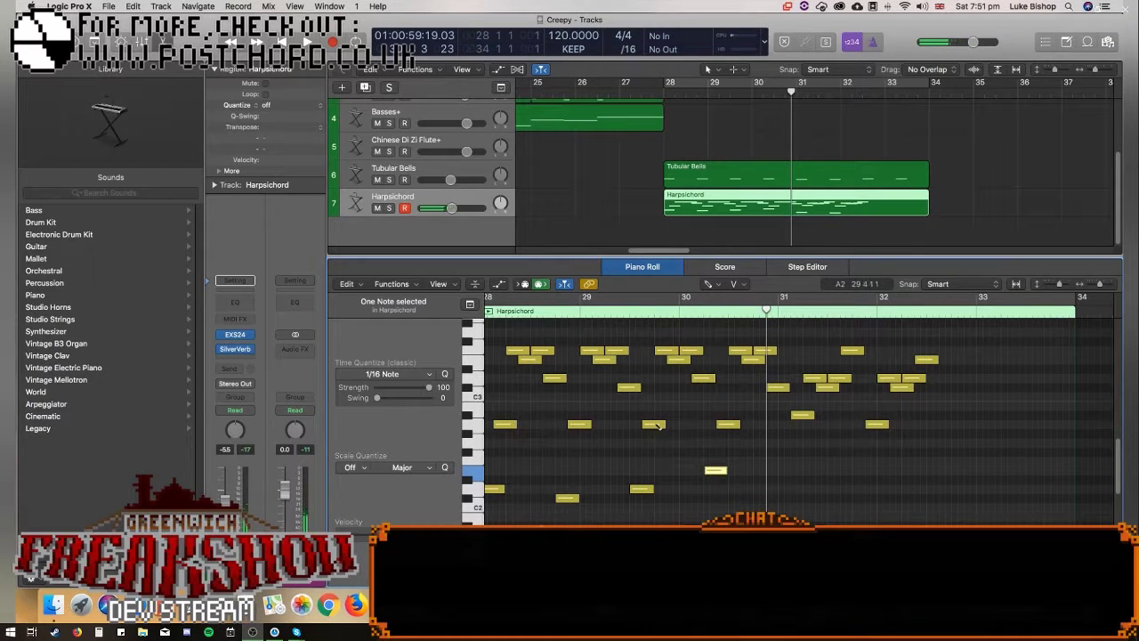
pyautogui.click(691, 349)
pyautogui.click(703, 377)
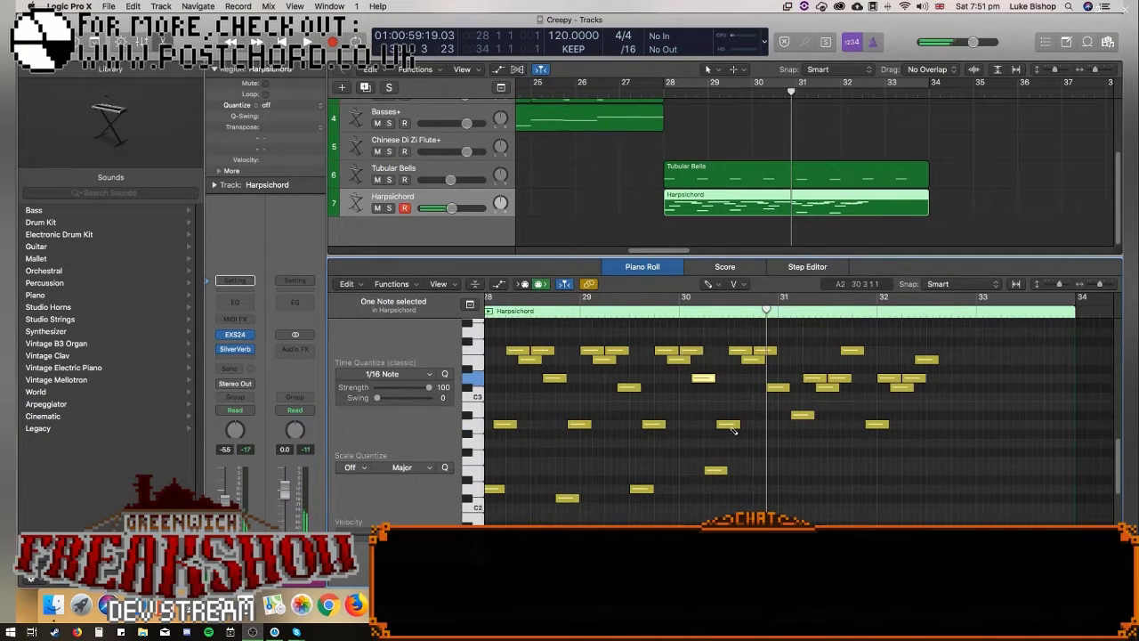
pyautogui.moveTo(742, 353); pyautogui.dragTo(745, 346)
pyautogui.moveTo(754, 359); pyautogui.dragTo(771, 333)
pyautogui.moveTo(778, 387); pyautogui.dragTo(778, 360)
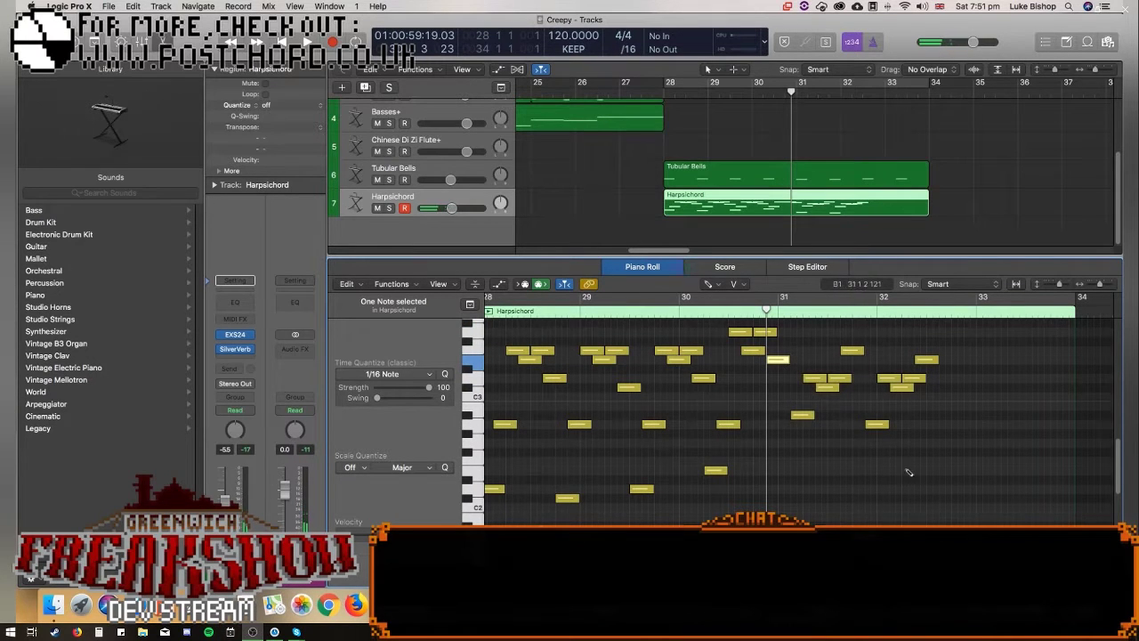
# Lengthen the four lowest Harpsichord notes and the four A2 notes between bars 28 and 31 to about three beats each.
pyautogui.moveTo(755, 464); pyautogui.dragTo(559, 487)
pyautogui.moveTo(496, 413); pyautogui.dragTo(755, 436)
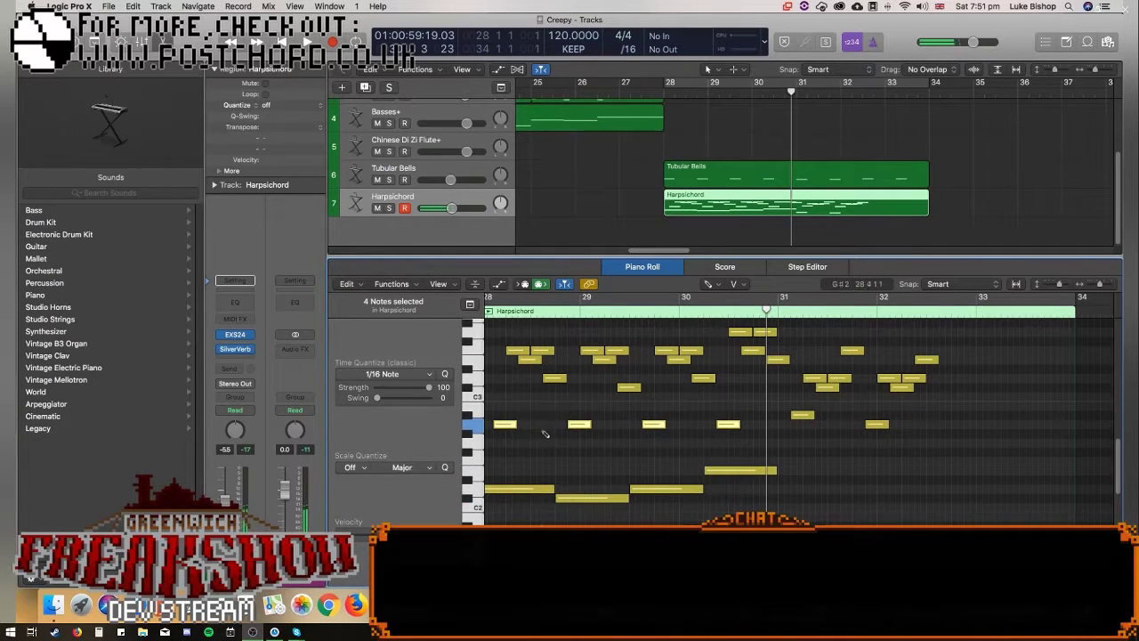
pyautogui.moveTo(512, 425); pyautogui.dragTo(565, 424)
# Play the arrangement from bar 28 to check the sustained Harpsichord notes against the Tubular Bells.
pyautogui.click(663, 98)
pyautogui.press('space')
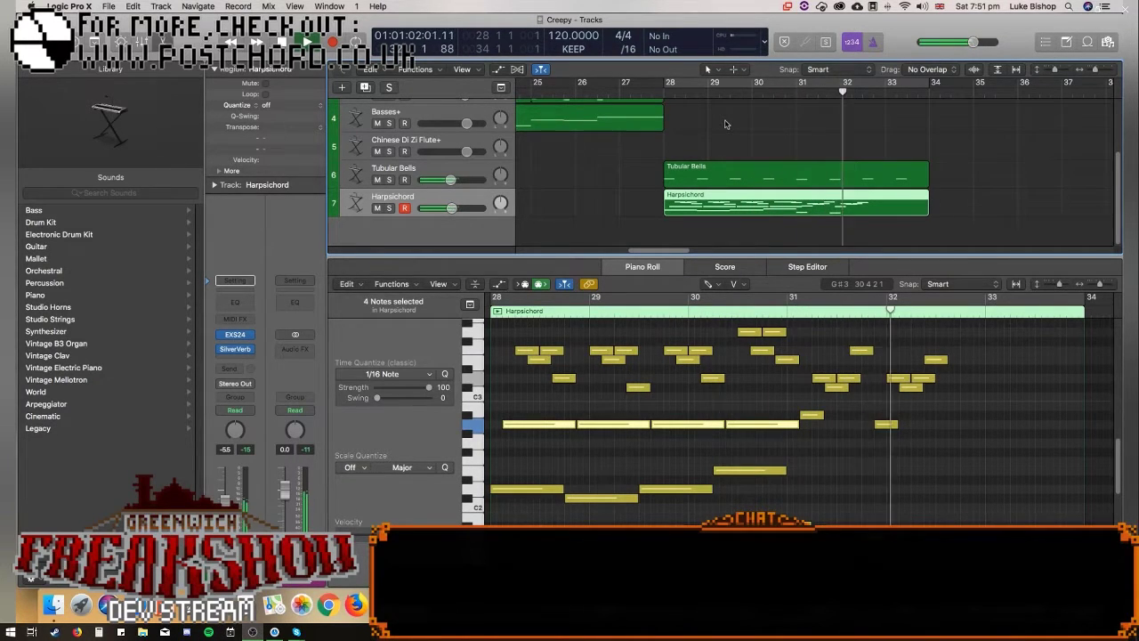
pyautogui.press('space')
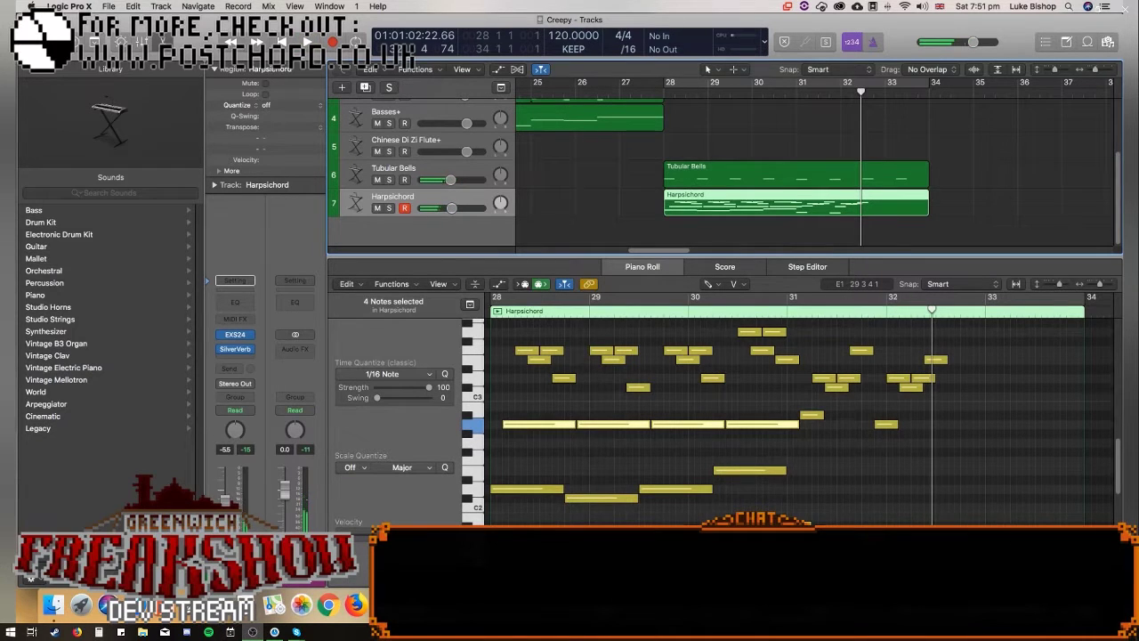
# Add two three-beat low Harpsichord notes: C#2 from beat 3 of bar 32 and D2 from beat 2 of bar 33.
pyautogui.hscroll(3, 659, 498)
pyautogui.click(824, 534)
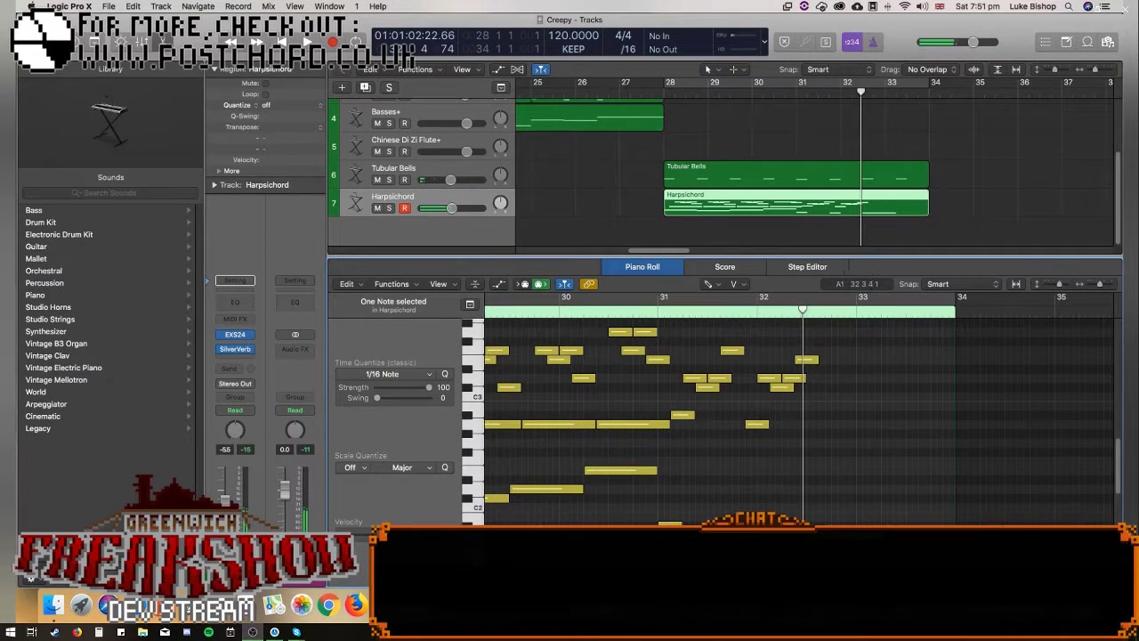
pyautogui.keyDown('shift'); pyautogui.click(669, 523); pyautogui.keyUp('shift')
pyautogui.click(858, 526)
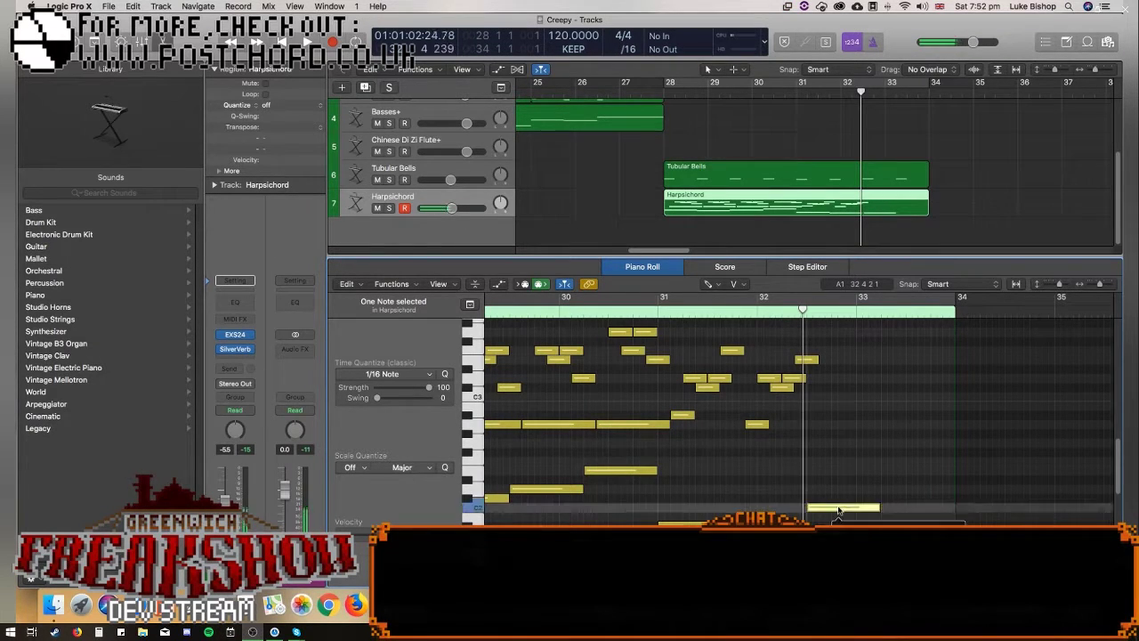
pyautogui.moveTo(844, 527); pyautogui.dragTo(885, 496)
pyautogui.click(884, 488)
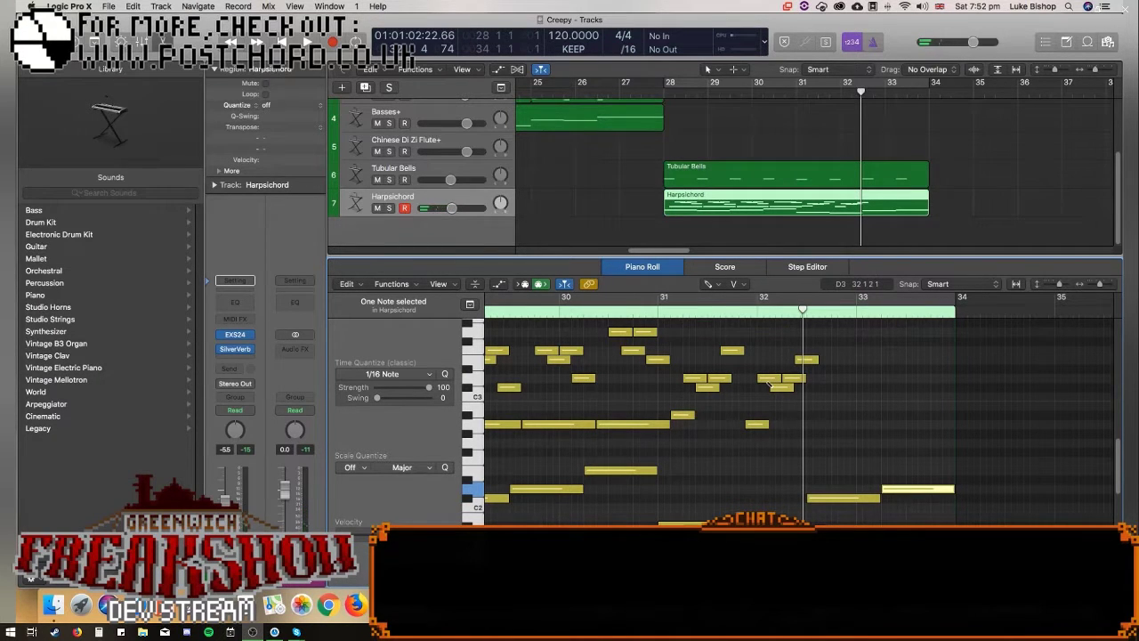
pyautogui.click(838, 499)
pyautogui.click(882, 492)
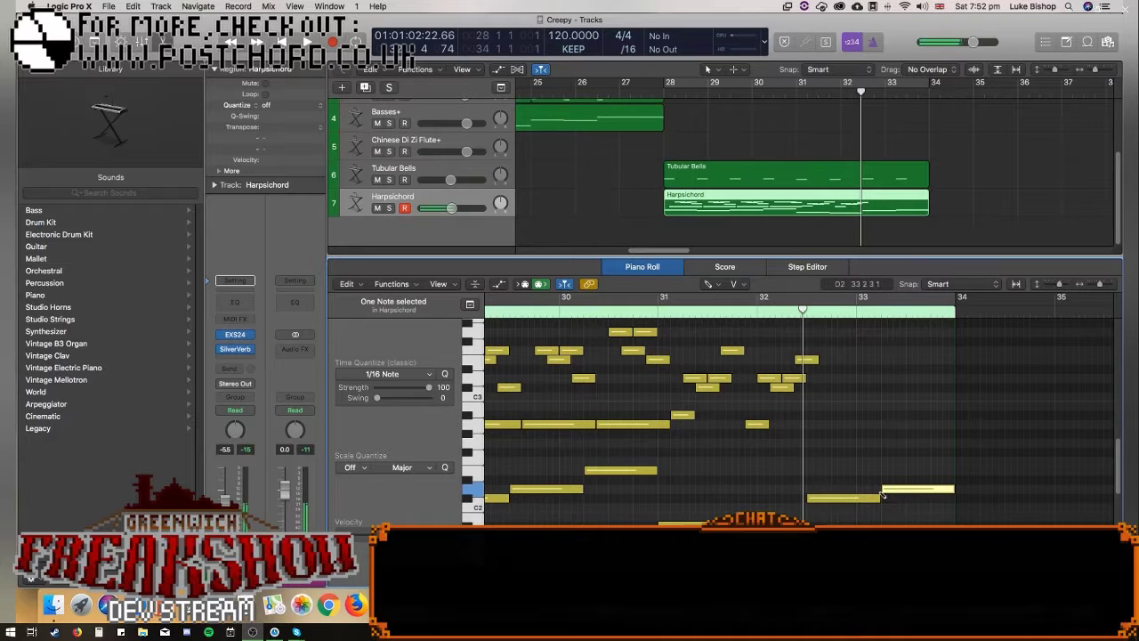
# Lengthen the A#2 and A2 Harpsichord notes in bar 31 to three beats and continue the line with a three-beat G2 and an F2 ending at bar 34.
pyautogui.click(758, 425)
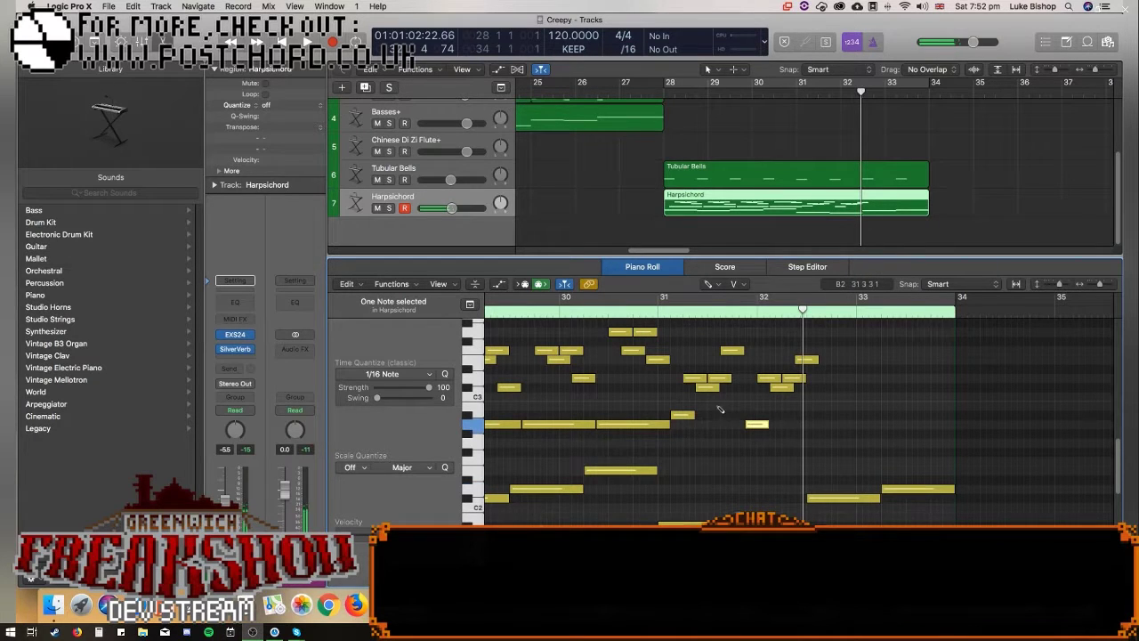
pyautogui.moveTo(691, 415); pyautogui.dragTo(812, 425)
pyautogui.click(832, 442)
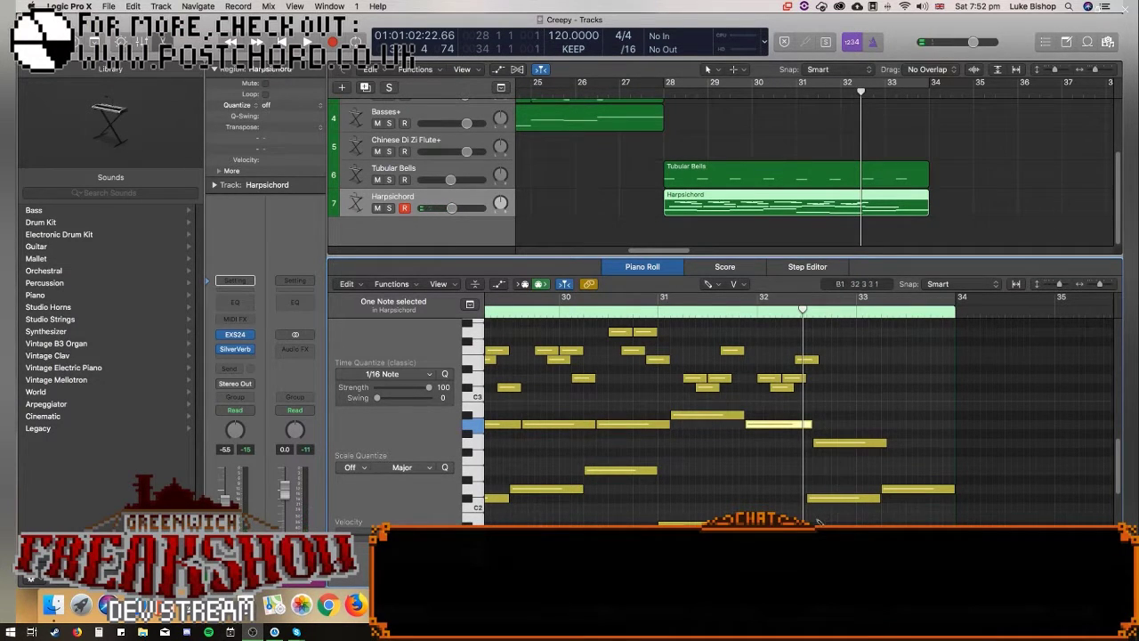
pyautogui.moveTo(812, 425); pyautogui.dragTo(891, 442)
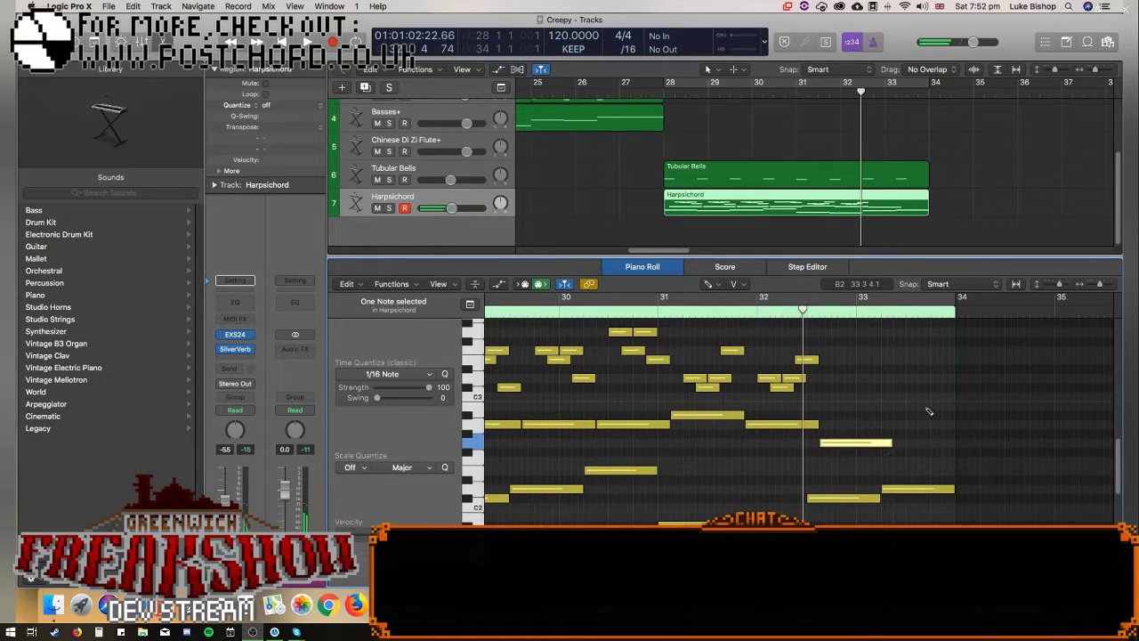
pyautogui.click(901, 461)
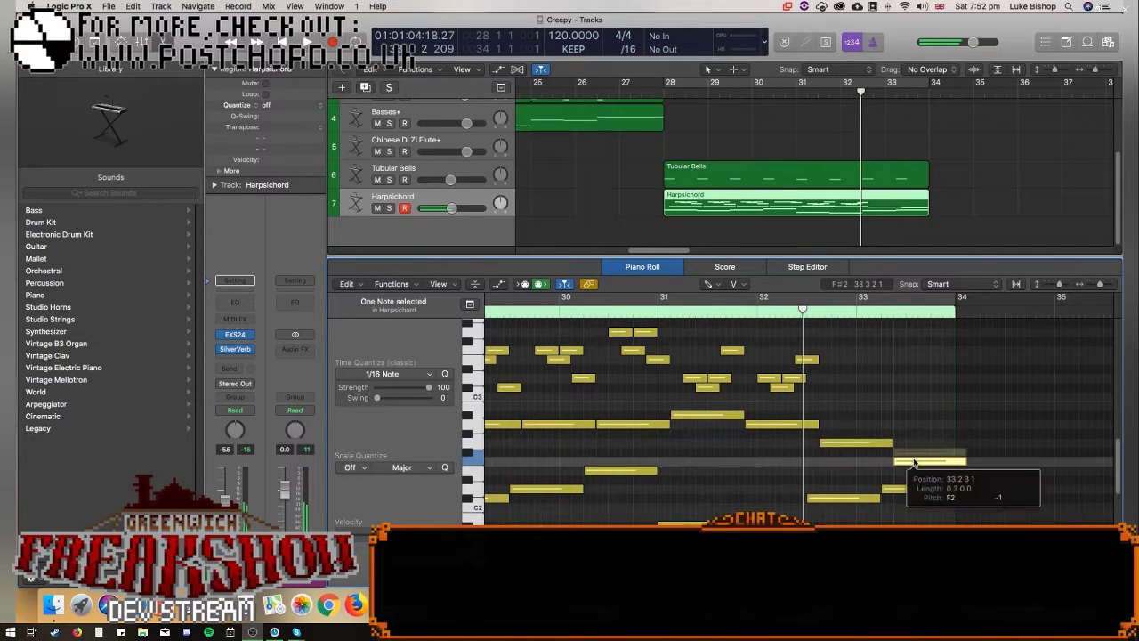
pyautogui.moveTo(968, 462); pyautogui.dragTo(954, 462)
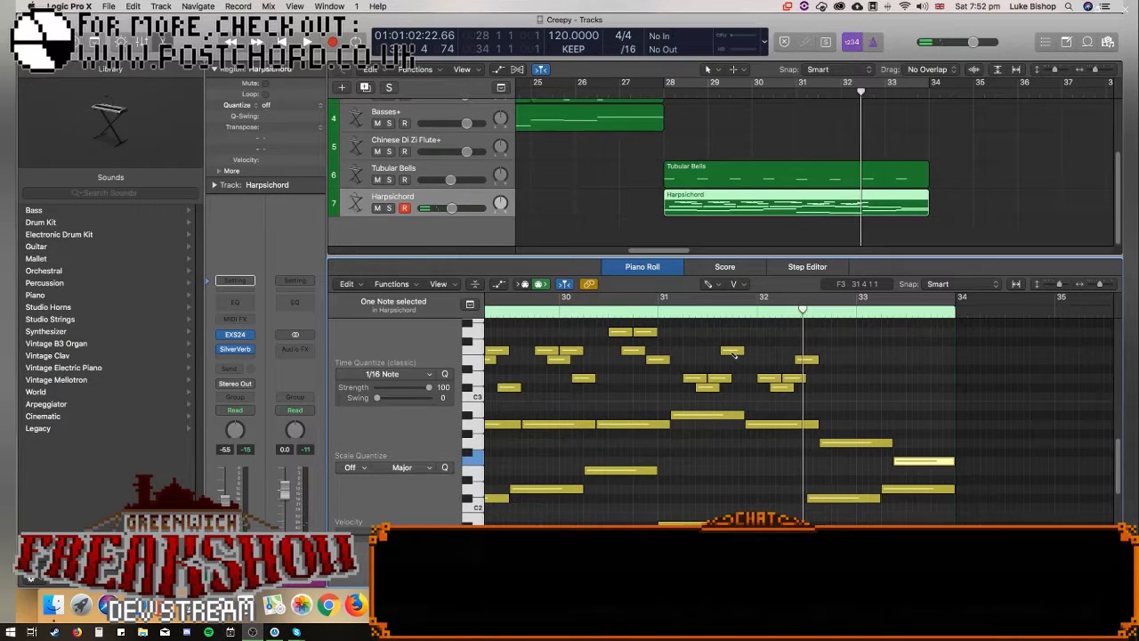
# Add a one-beat overlapping Harpsichord figure D3, C#3, D3, F3 from beat 4 of bar 32 and repeat it from beat 3 of bar 33.
pyautogui.click(733, 352)
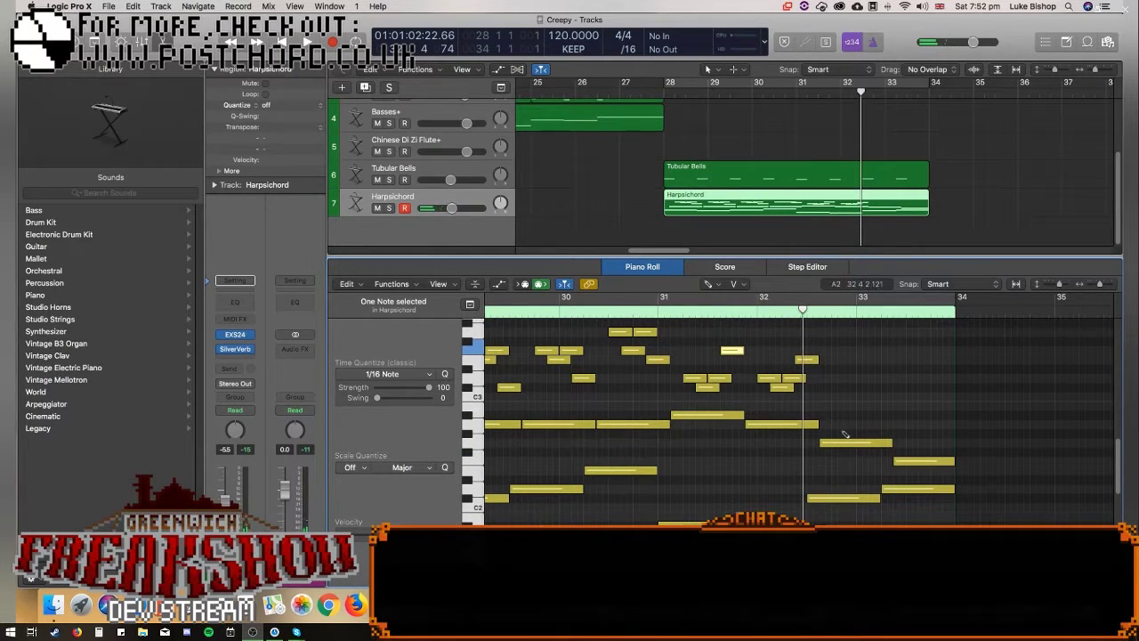
pyautogui.click(845, 441)
pyautogui.click(835, 378)
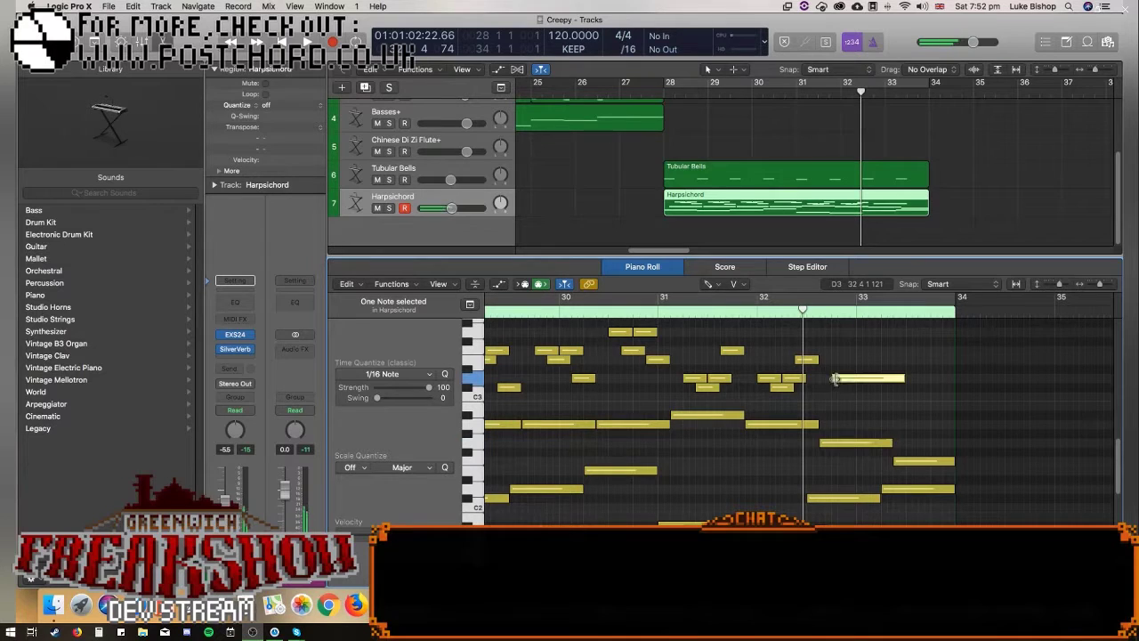
pyautogui.doubleClick(849, 380)
pyautogui.click(775, 379)
pyautogui.click(835, 379)
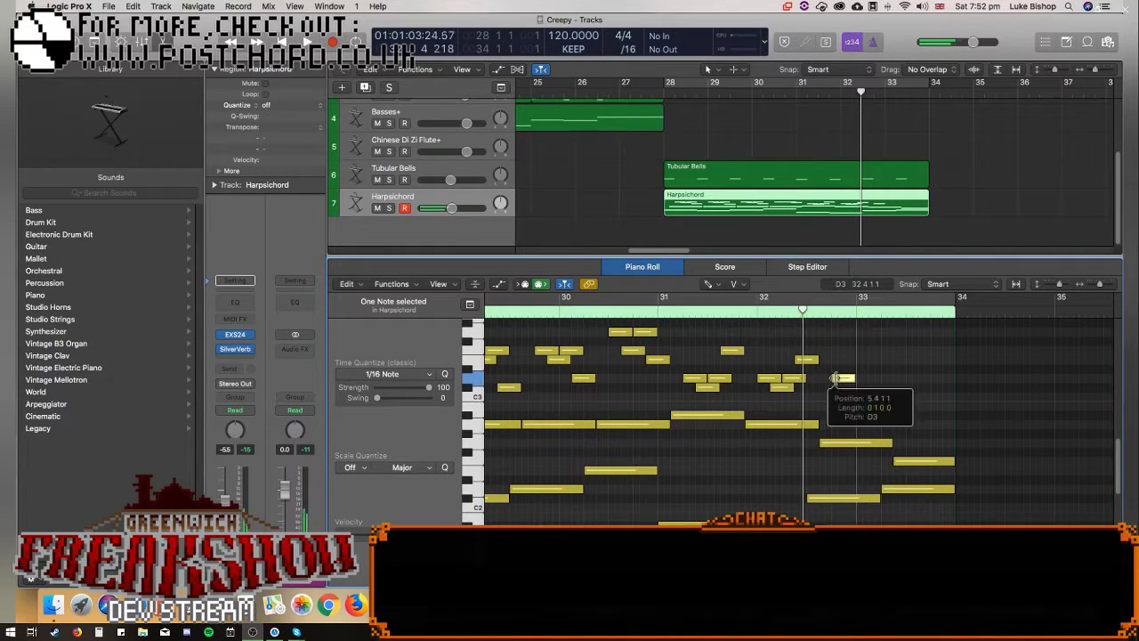
pyautogui.click(850, 388)
pyautogui.click(859, 378)
pyautogui.click(885, 369)
pyautogui.moveTo(890, 370); pyautogui.dragTo(964, 353)
pyautogui.click(909, 379)
pyautogui.click(941, 353)
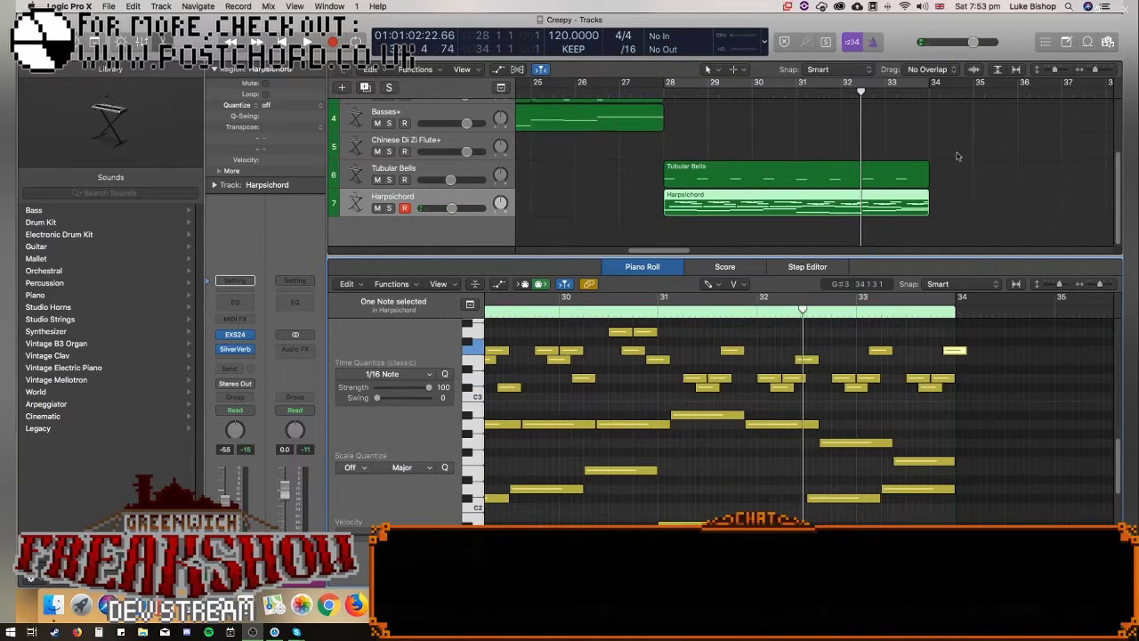
# Extend the Harpsichord region to beat 2 of bar 34 and lengthen its last F2 note to three beats.
pyautogui.moveTo(923, 208); pyautogui.dragTo(938, 208)
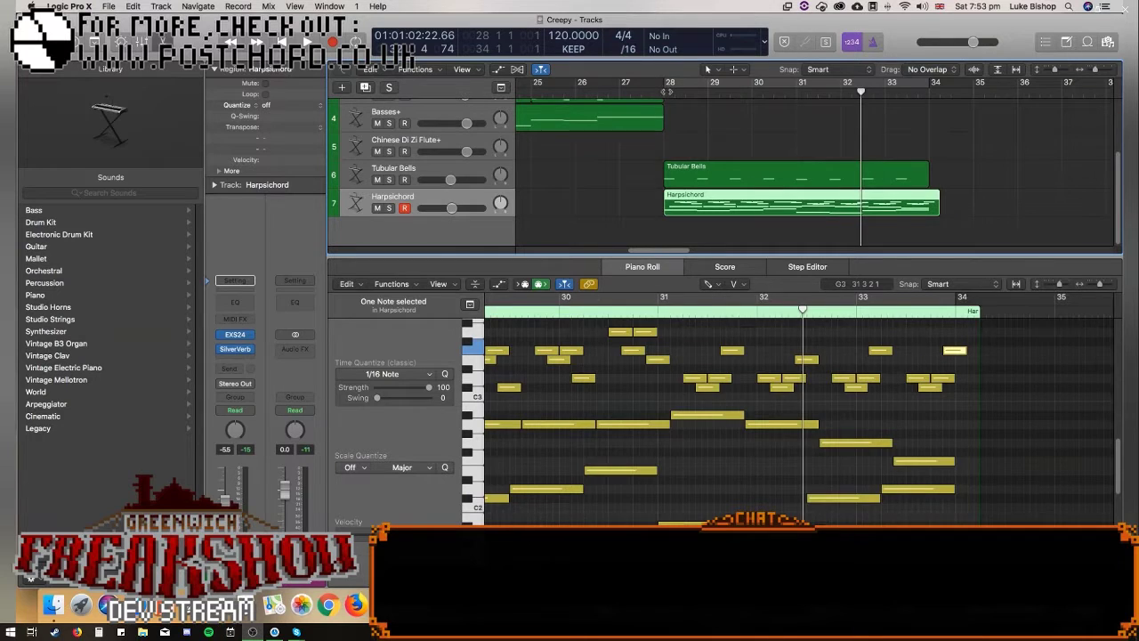
pyautogui.click(668, 92)
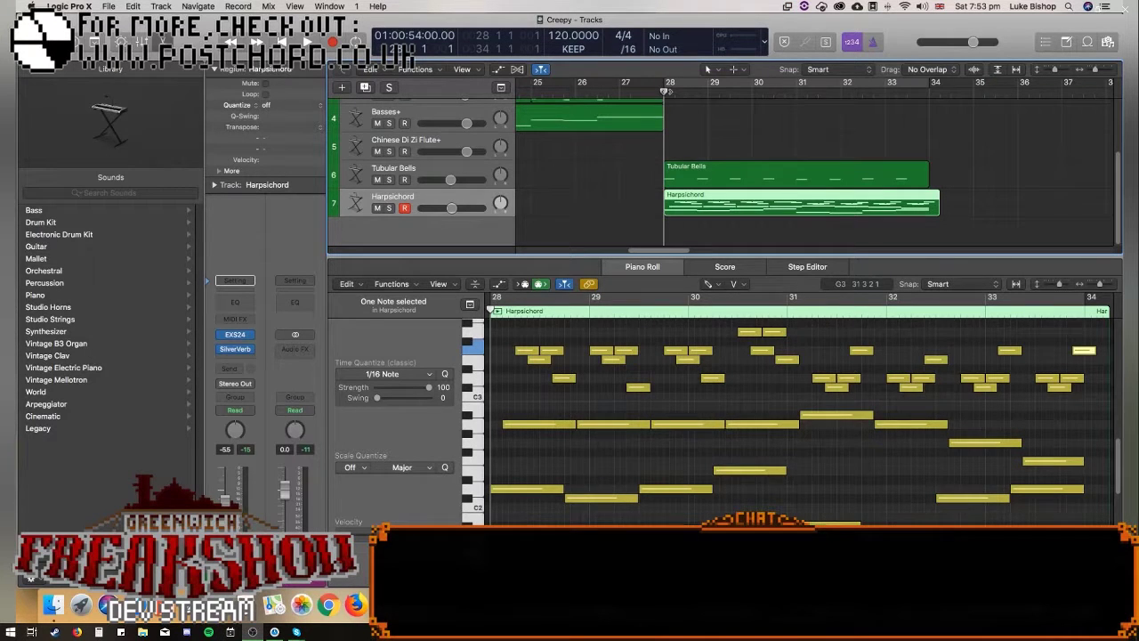
pyautogui.moveTo(1083, 462); pyautogui.dragTo(1096, 462)
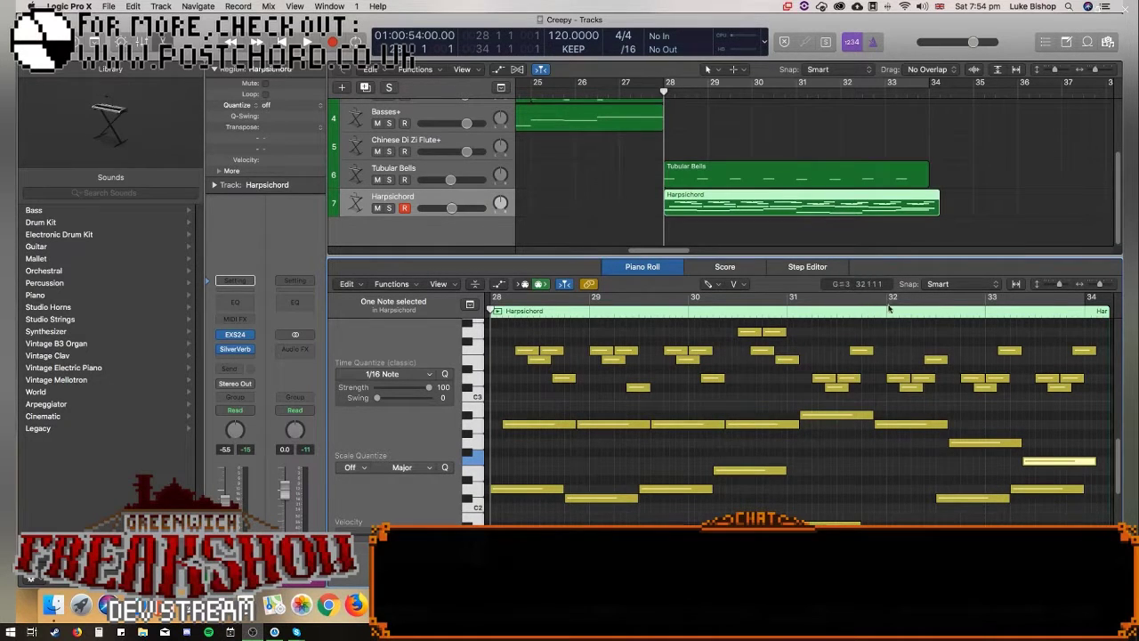
# Play all tracks from bar 28 and lower the F3 Harpsichord note in the first half of bar 33 to E3.
pyautogui.moveTo(893, 255); pyautogui.dragTo(896, 395)
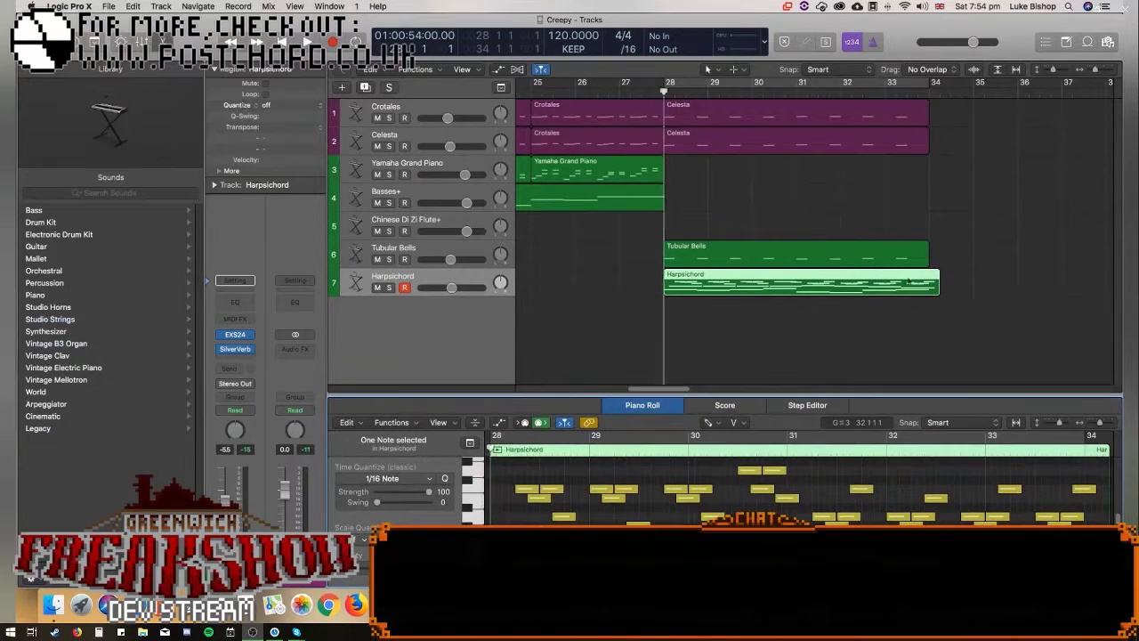
pyautogui.press('space')
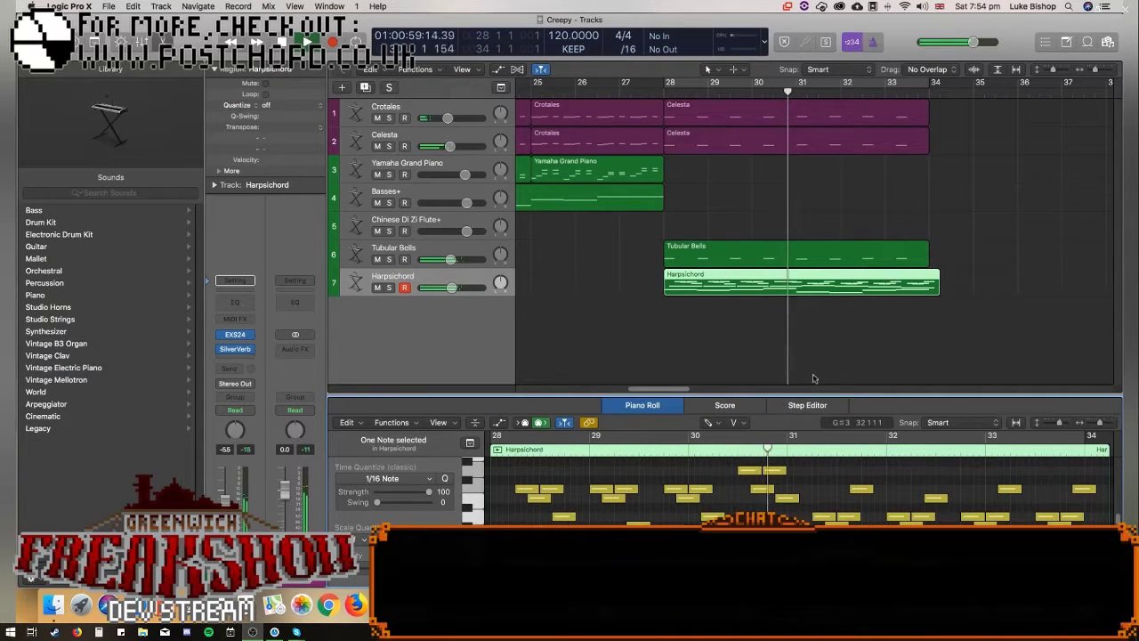
pyautogui.moveTo(811, 393); pyautogui.dragTo(919, 350)
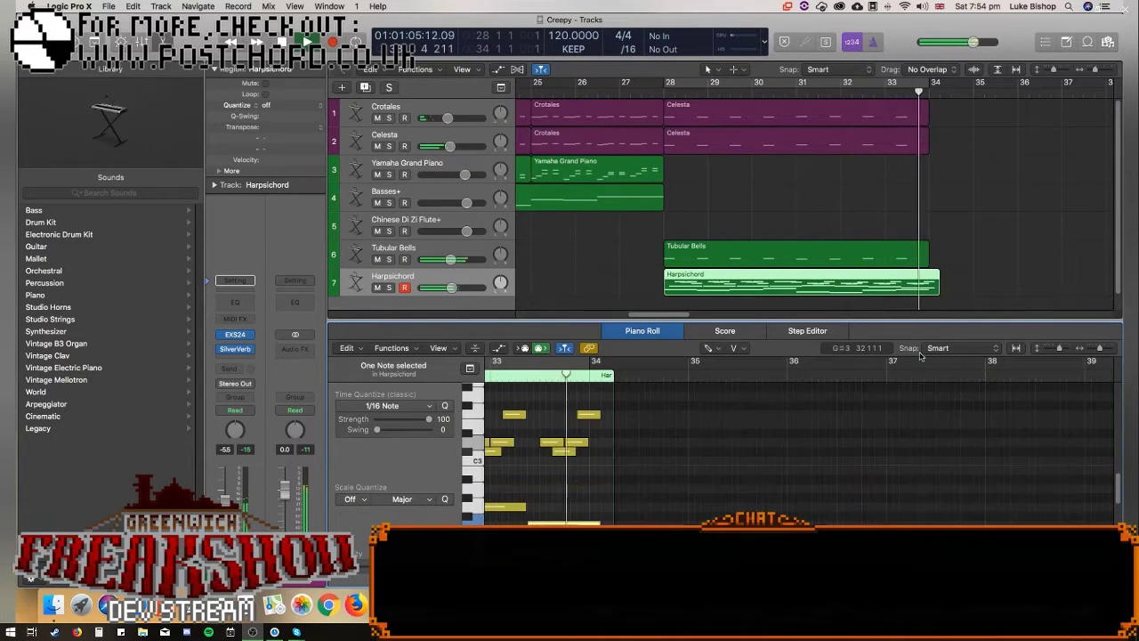
pyautogui.moveTo(514, 423); pyautogui.dragTo(514, 423)
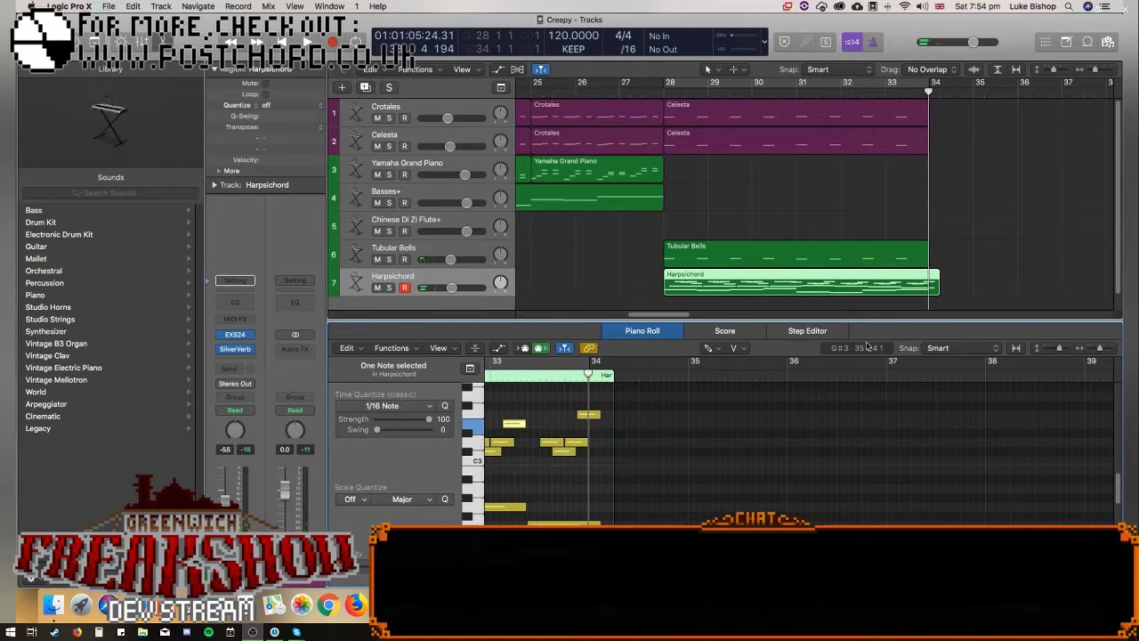
# Play the arrangement from bar 28 through the end of the Harpsichord region to check the altered riff.
pyautogui.moveTo(1097, 70); pyautogui.dragTo(1092, 72)
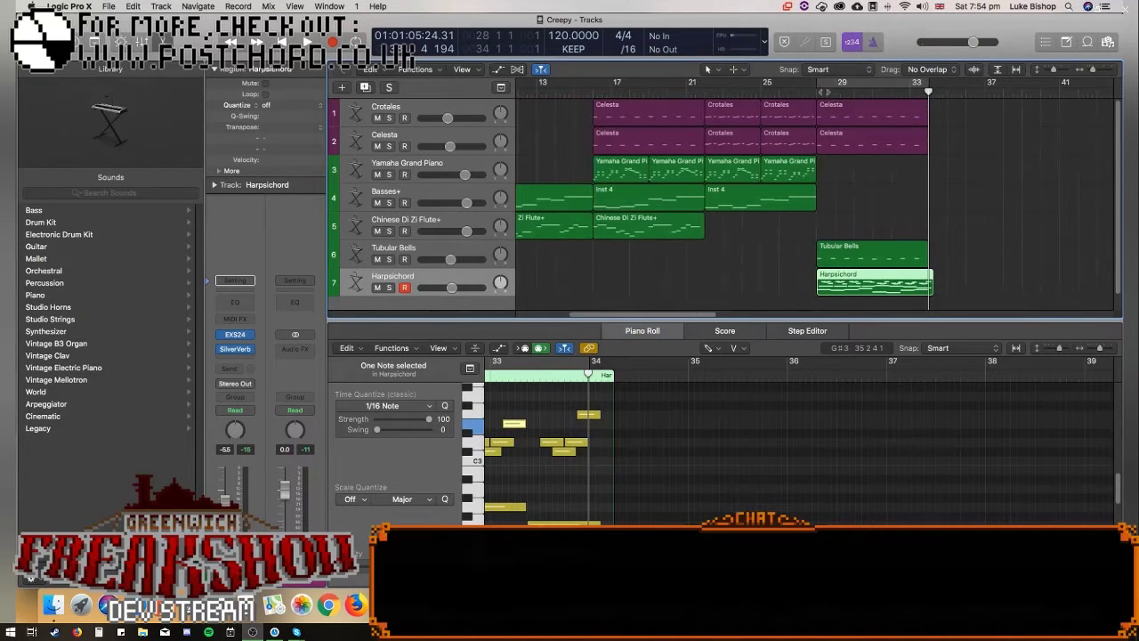
pyautogui.click(819, 92)
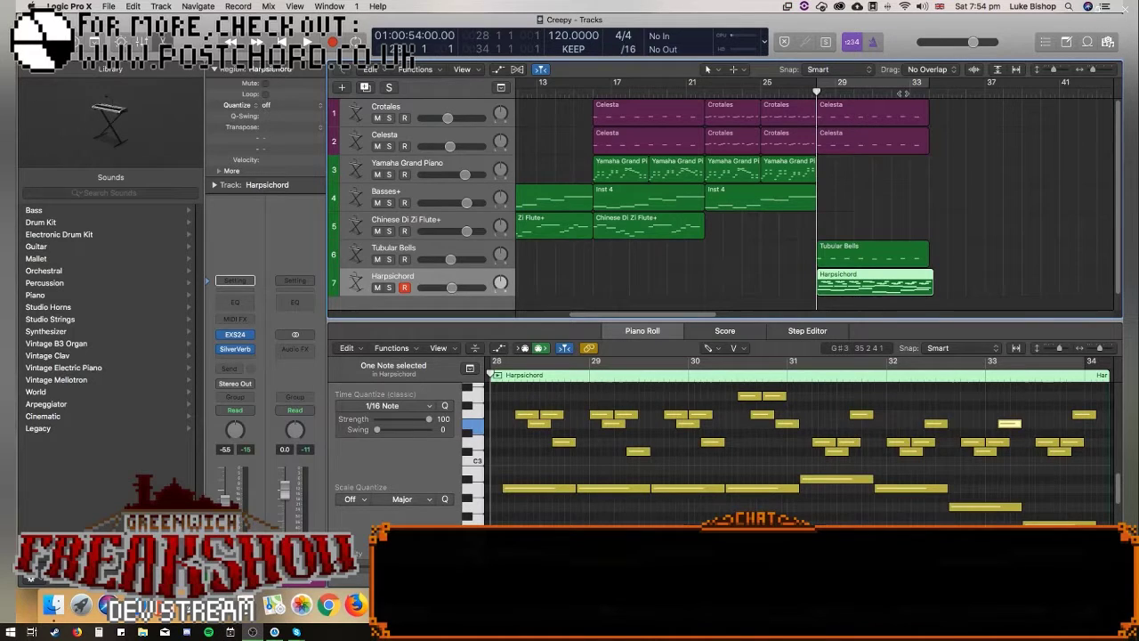
pyautogui.press('space')
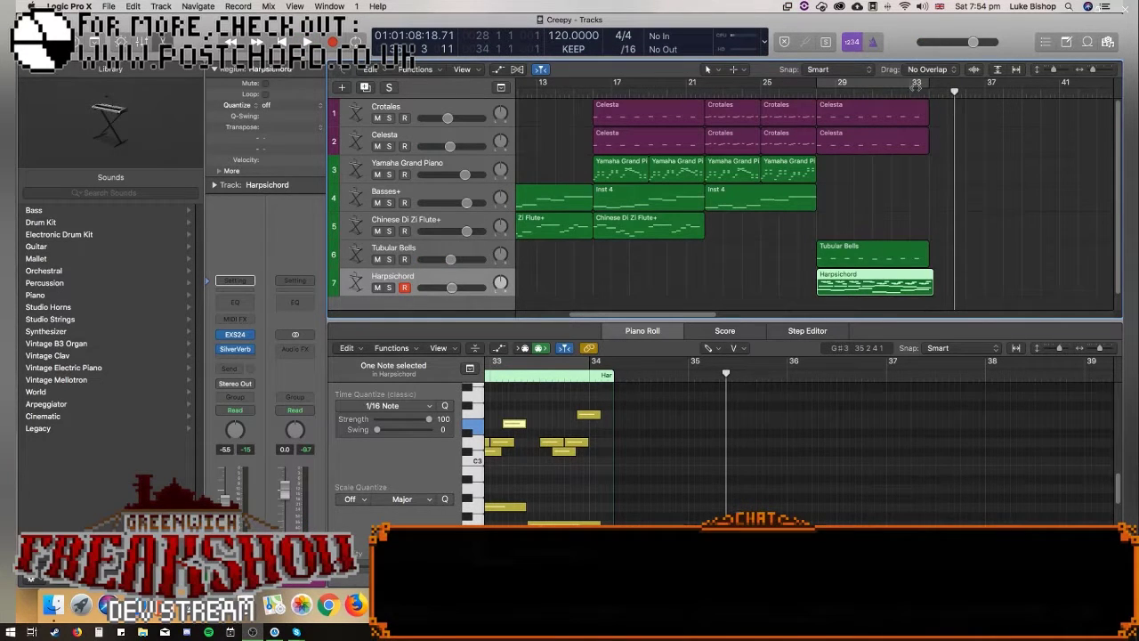
# Lower the final F3 Harpsichord note to A2 and add a one-beat G2 at the start of bar 34.
pyautogui.click(912, 287)
pyautogui.click(556, 441)
pyautogui.moveTo(588, 417); pyautogui.dragTo(589, 489)
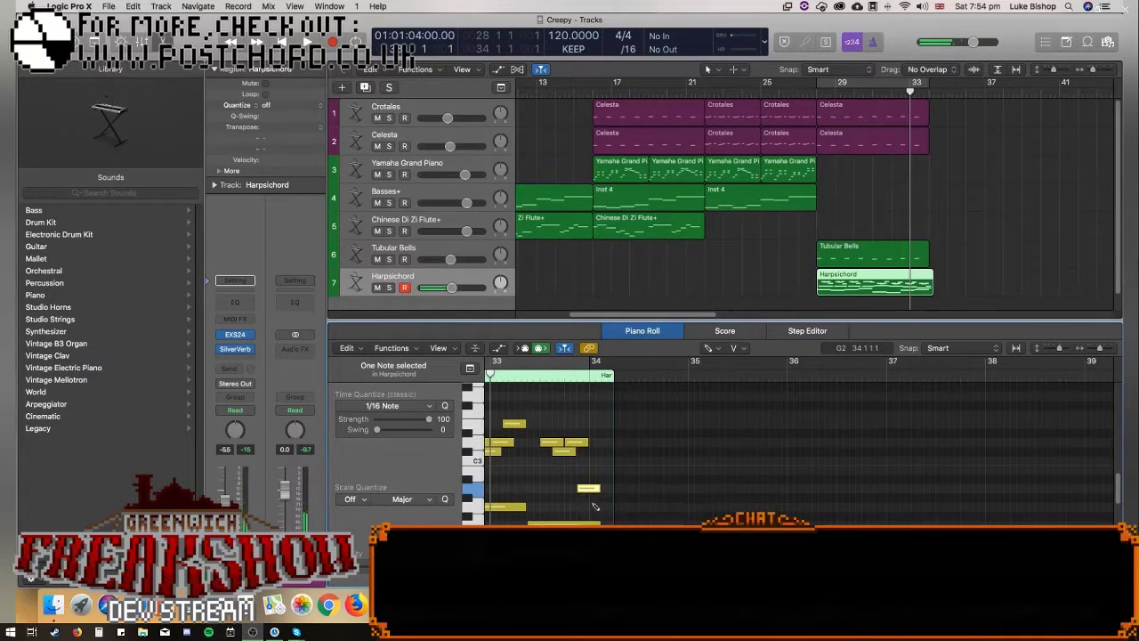
pyautogui.click(592, 505)
pyautogui.click(568, 451)
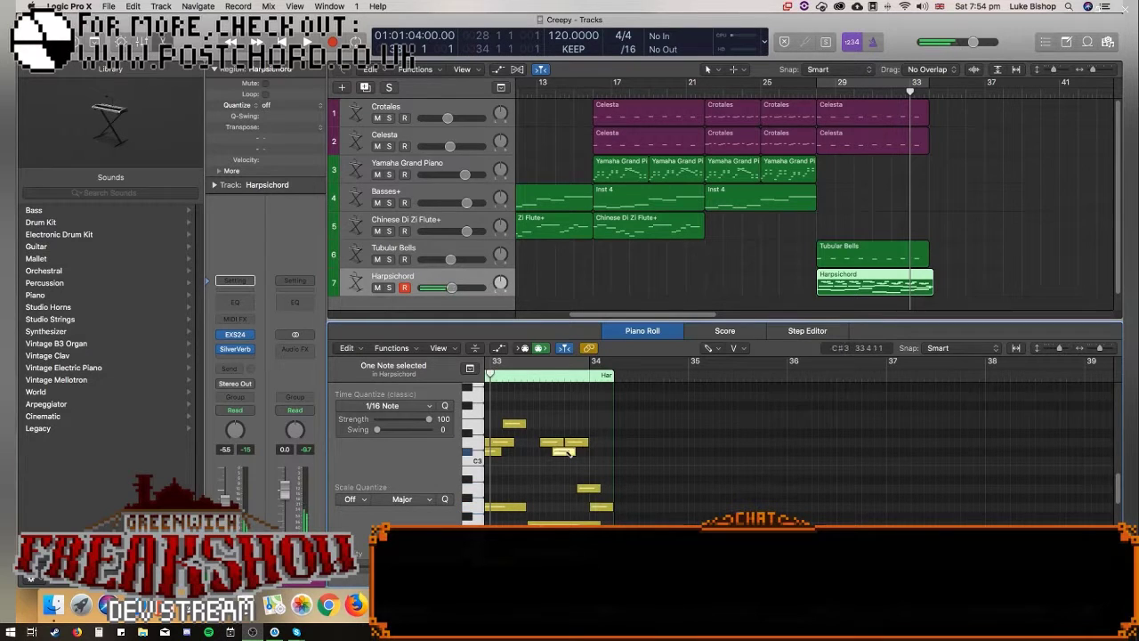
pyautogui.click(602, 507)
pyautogui.click(576, 442)
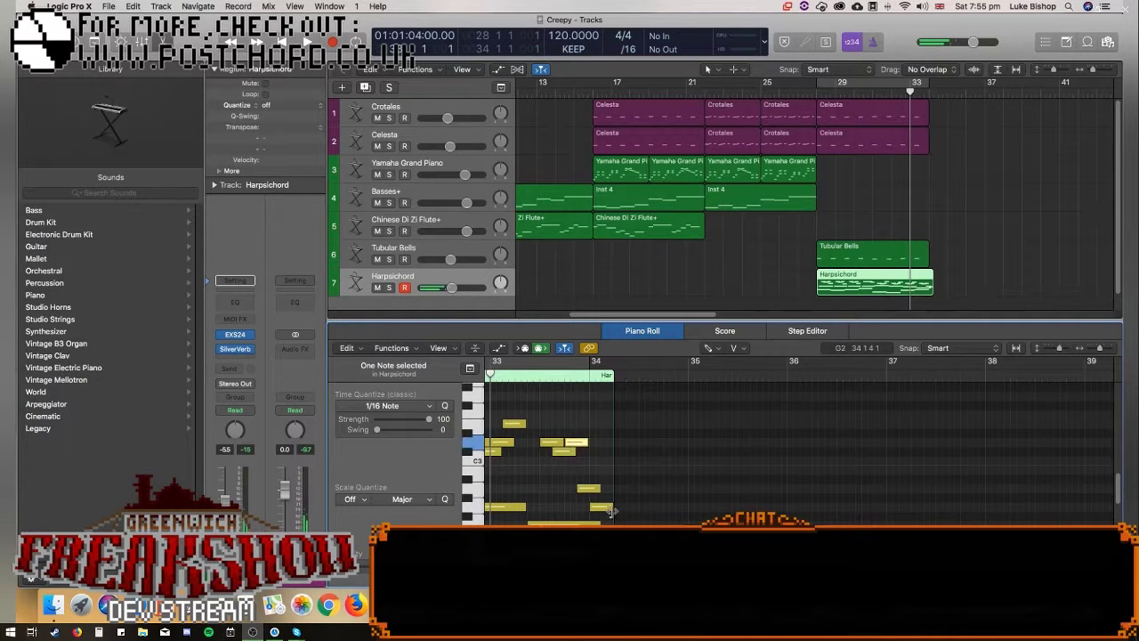
# Audition the last D3 and C#3 Harpsichord notes and play the ending from bar 33.
pyautogui.click(538, 378)
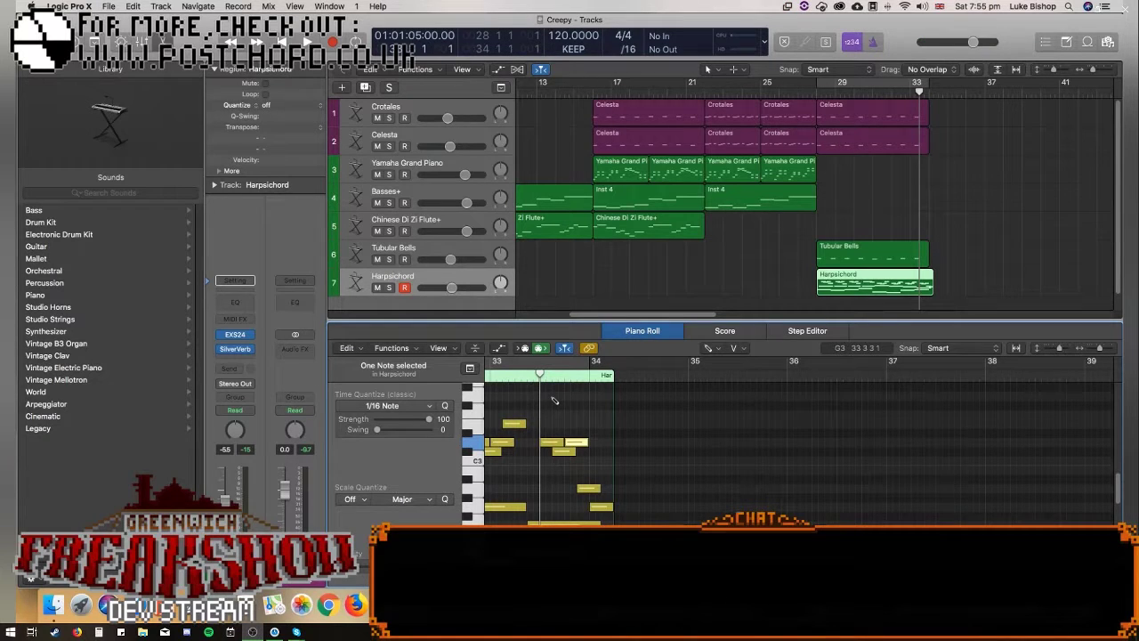
pyautogui.moveTo(547, 444)
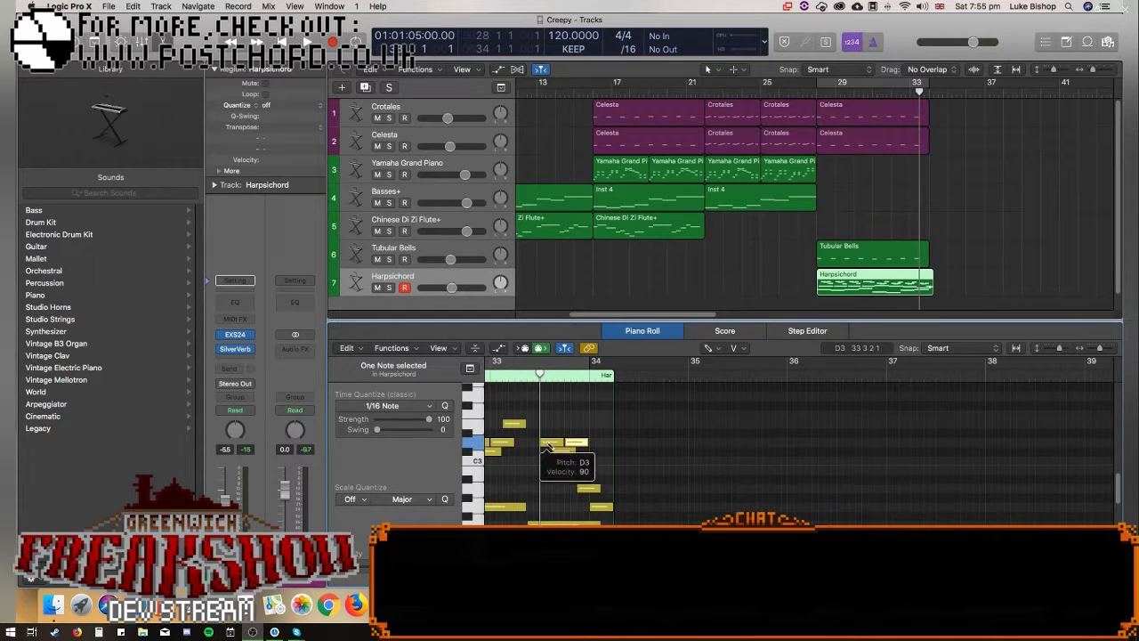
pyautogui.moveTo(548, 445); pyautogui.dragTo(567, 453)
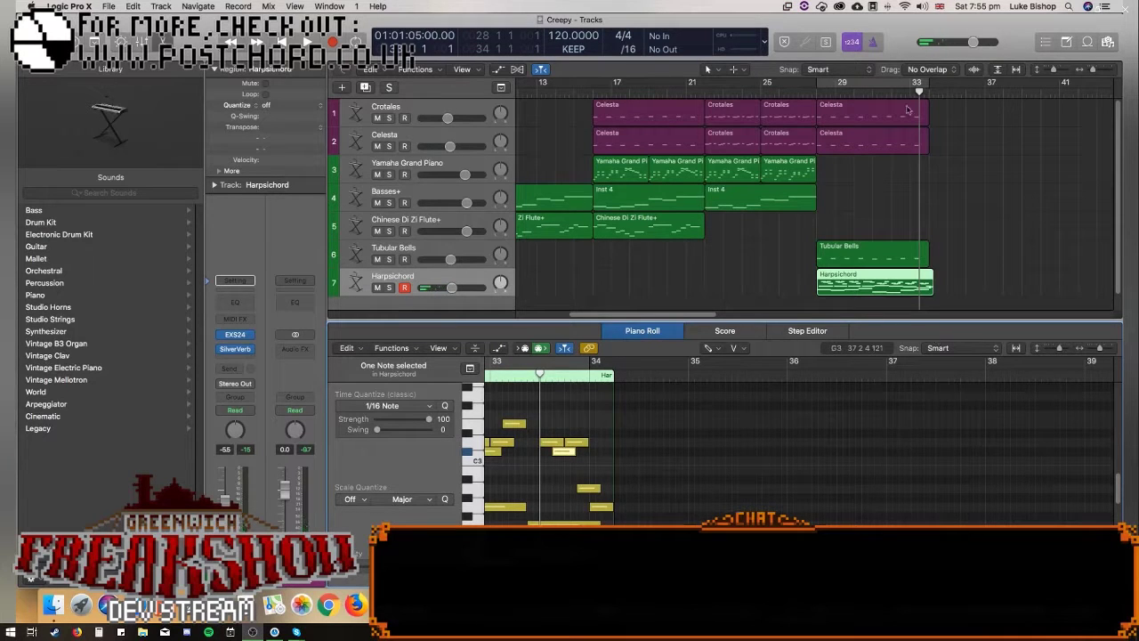
pyautogui.press('space')
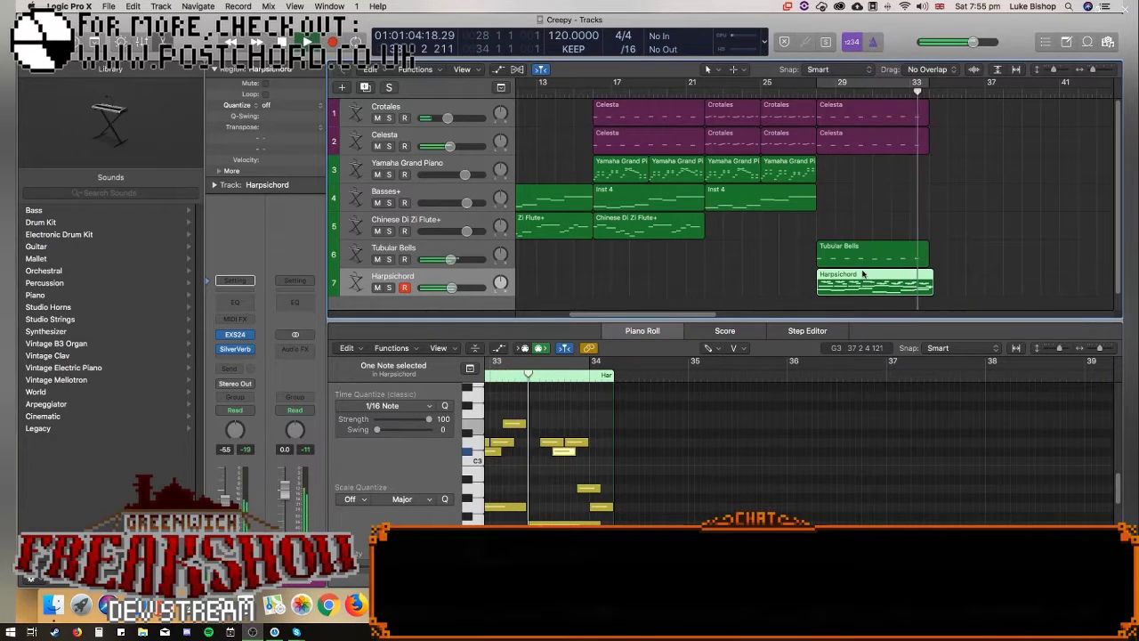
pyautogui.press('space')
# Delete the closing G2 and A2 Harpsichord notes and lengthen the last D3 to one and a half beats.
pyautogui.click(604, 515)
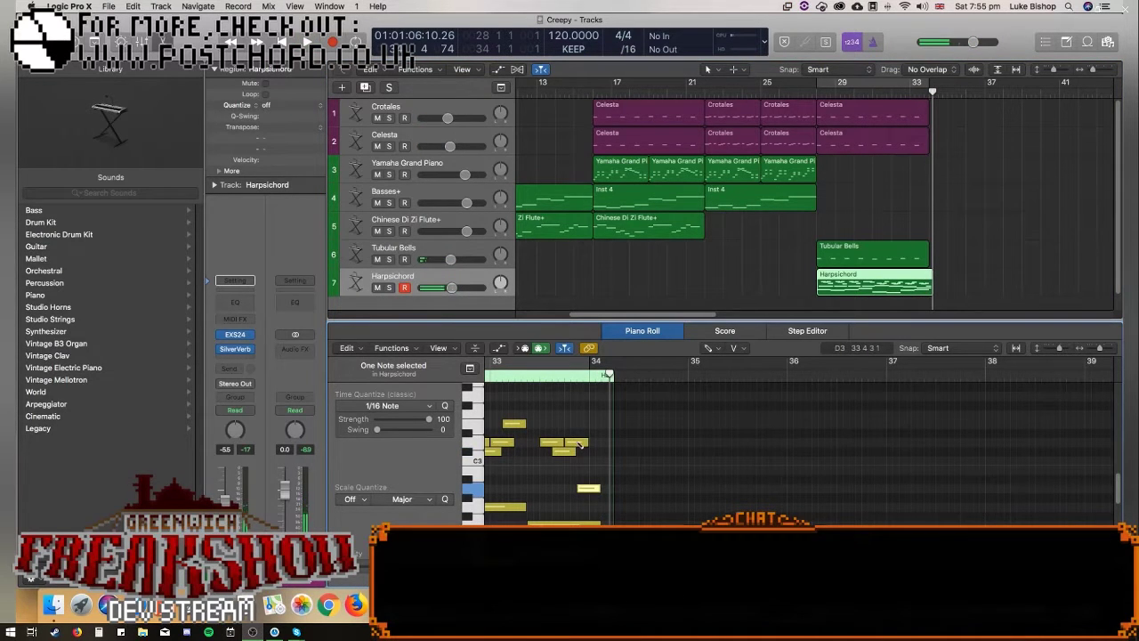
pyautogui.click(589, 490)
pyautogui.moveTo(593, 444); pyautogui.dragTo(601, 444)
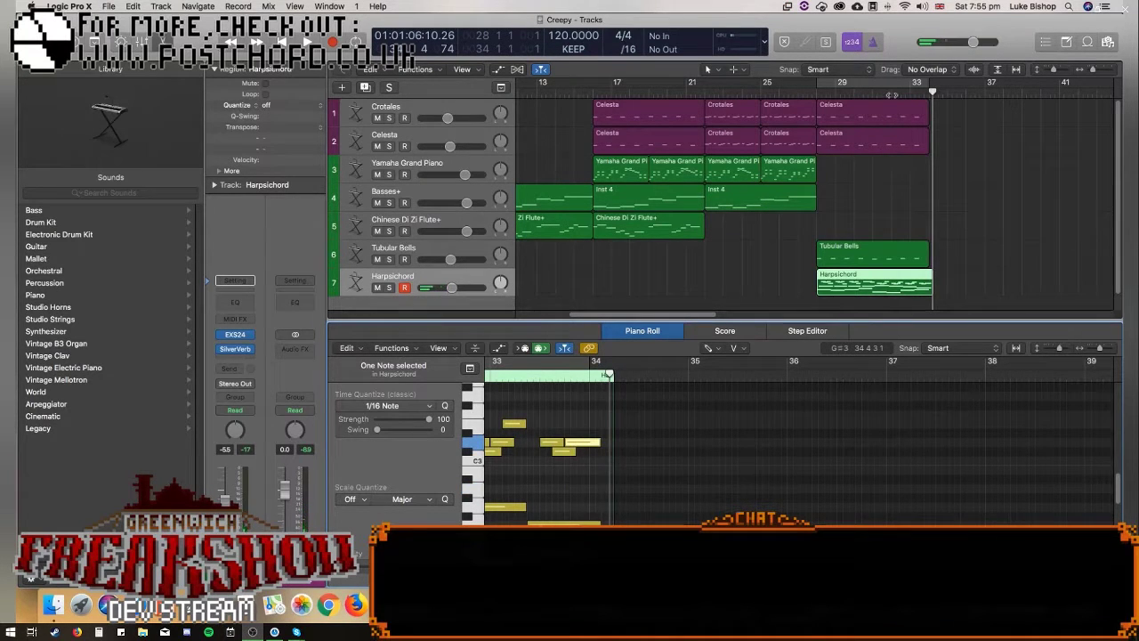
# Replay the ending, shorten the last D3 to one beat and add a closing A2 of one and a half beats reaching beat 2 of bar 34.
pyautogui.press('space')
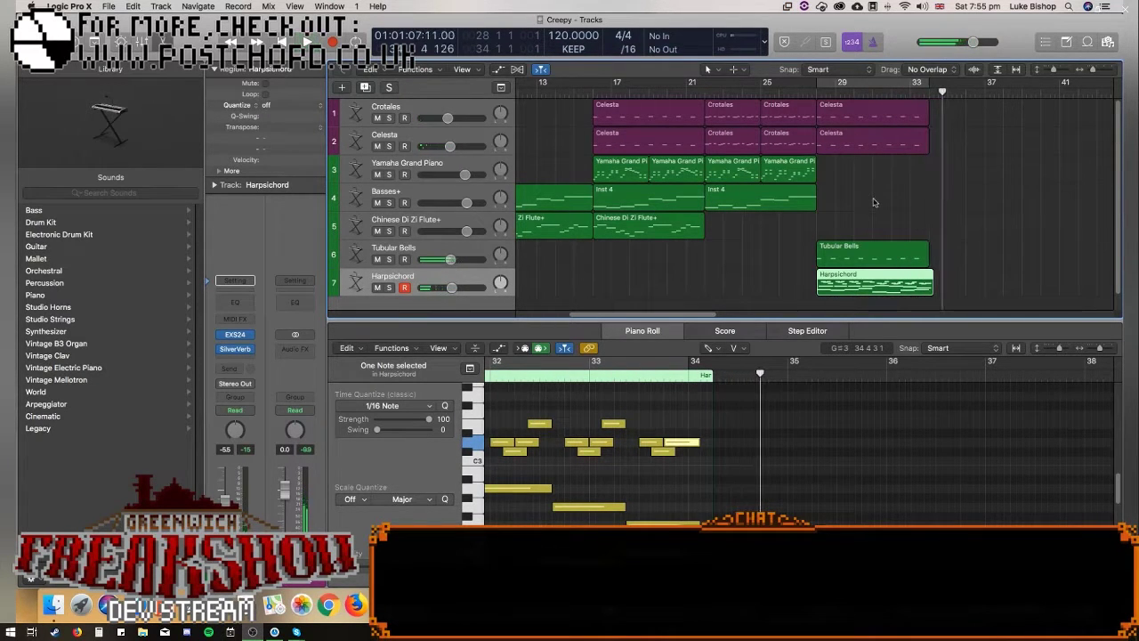
pyautogui.click(679, 469)
pyautogui.moveTo(685, 470); pyautogui.dragTo(692, 445)
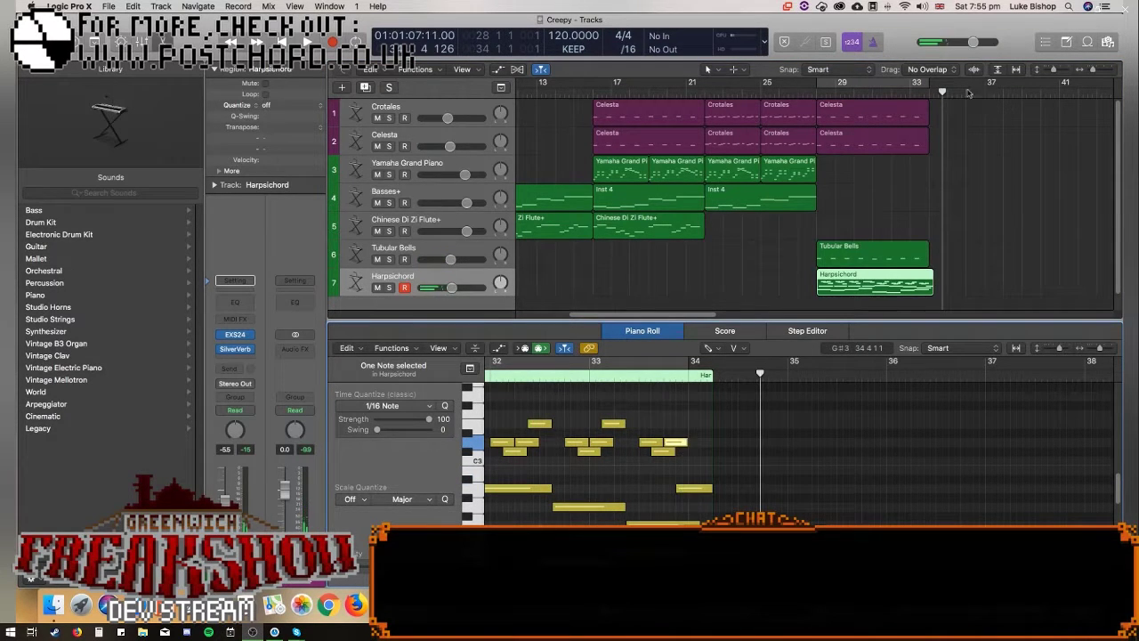
pyautogui.doubleClick(875, 92)
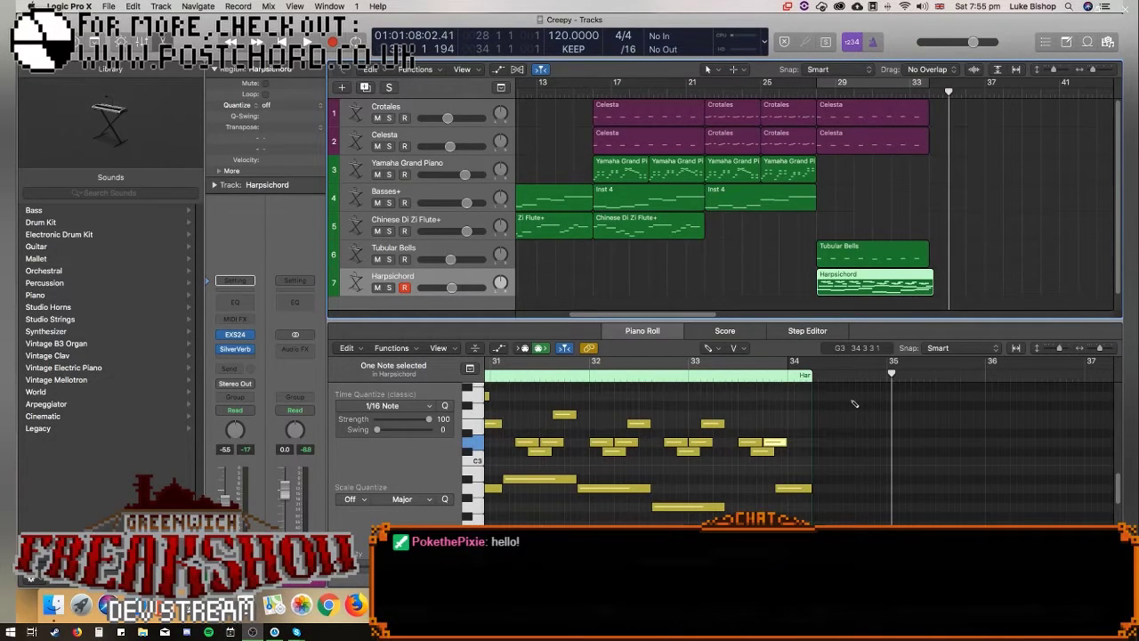
# Lower the last D3 Harpsichord note to A#2 and replay the ending from bar 32.
pyautogui.click(761, 451)
pyautogui.moveTo(781, 446); pyautogui.dragTo(778, 481)
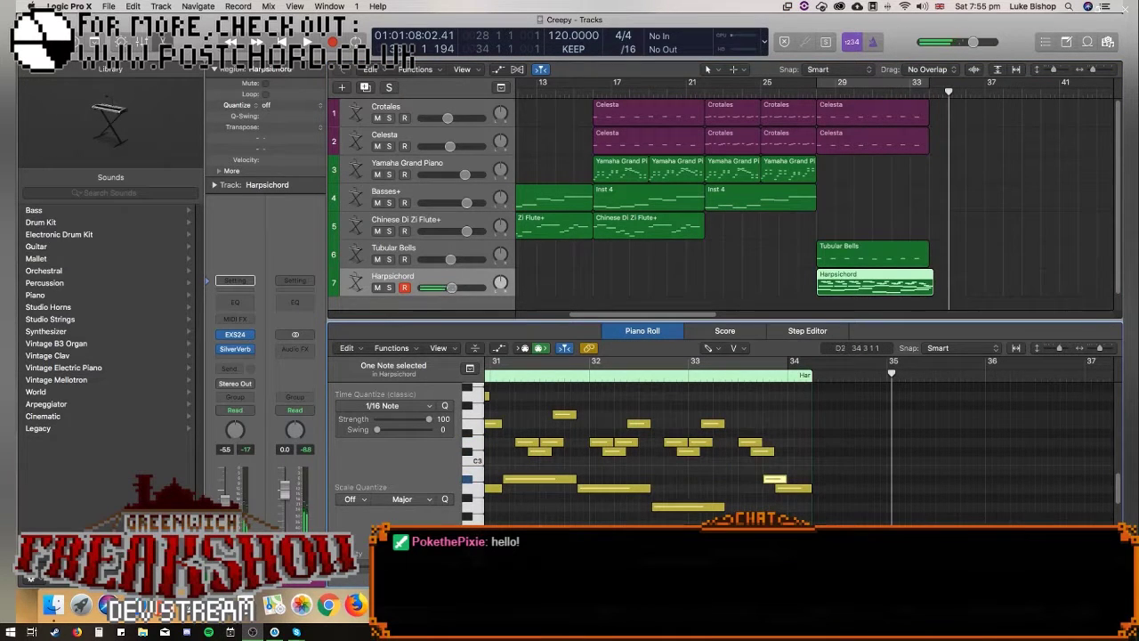
pyautogui.click(590, 378)
pyautogui.press('space')
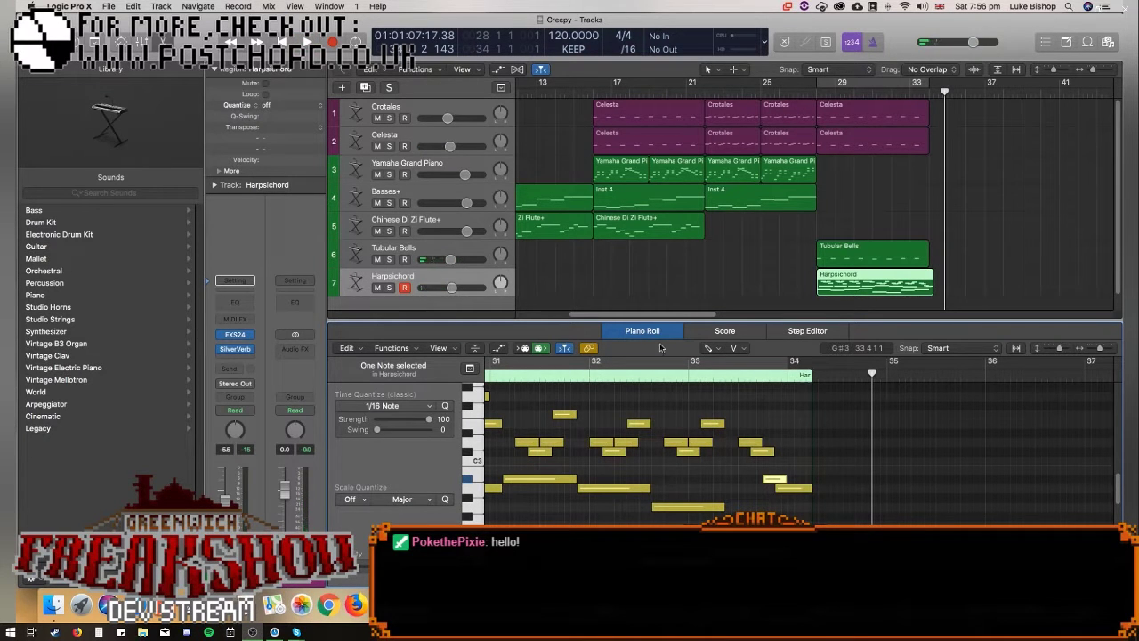
# Add a one-bar D1 bass note at bar 34 and extend the Harpsichord region to beat 2 of bar 35.
pyautogui.scroll(-2, 650, 444)
pyautogui.scroll(-1, 649, 445)
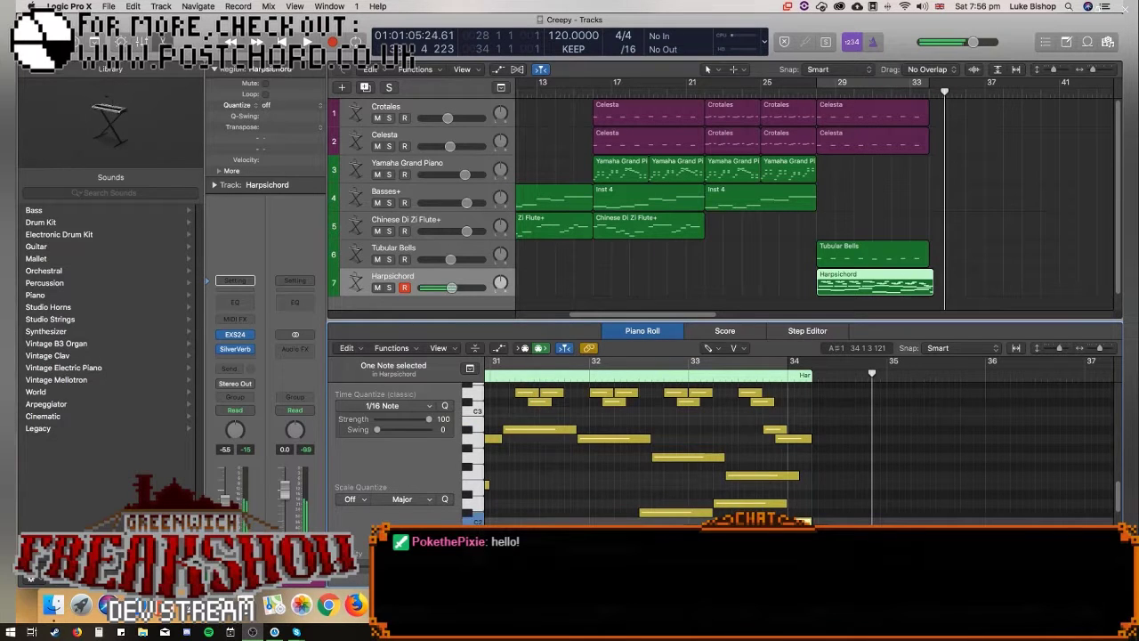
pyautogui.scroll(-5, 805, 471)
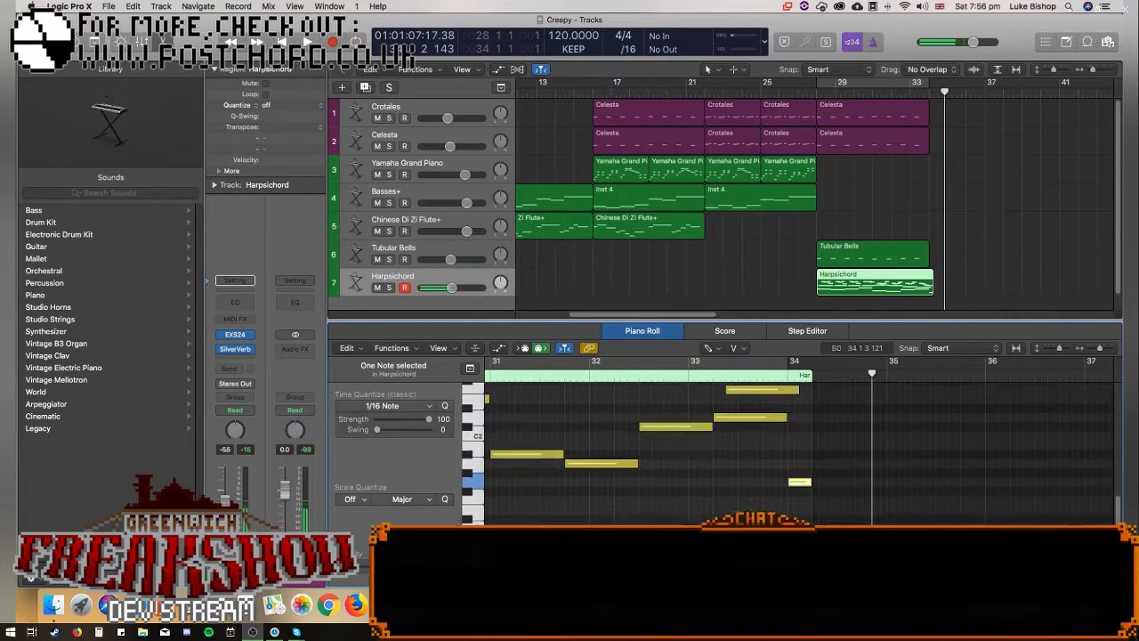
pyautogui.moveTo(801, 469); pyautogui.dragTo(887, 522)
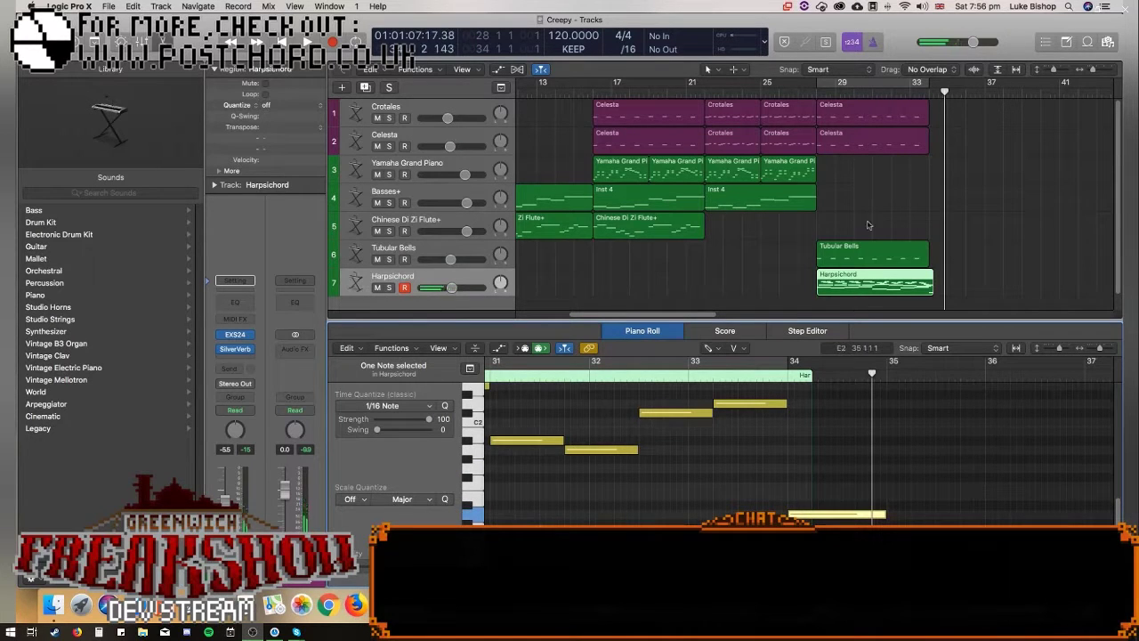
pyautogui.moveTo(933, 287); pyautogui.dragTo(950, 287)
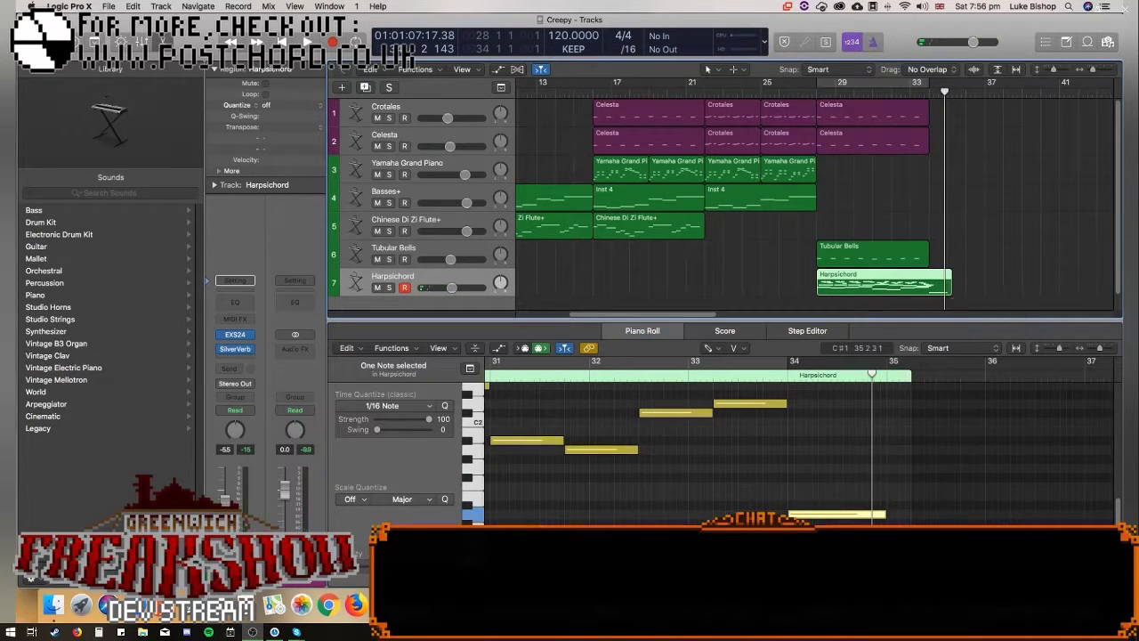
# Replay the ending from just before bar 32 and lengthen the closing A2 Harpsichord note to one bar.
pyautogui.click(574, 381)
pyautogui.press('space')
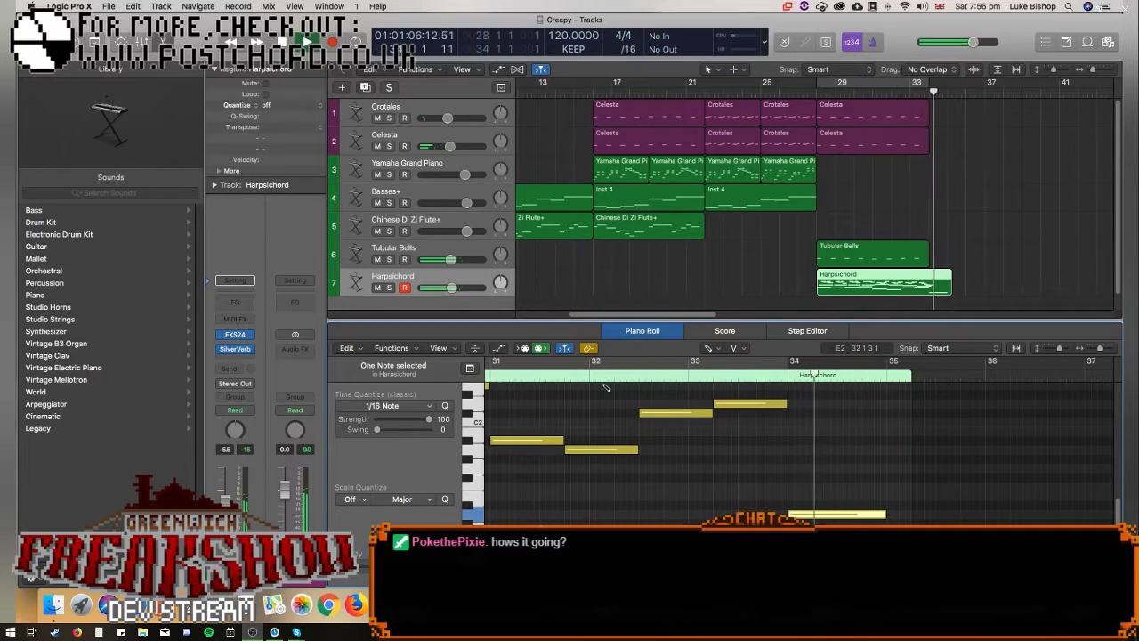
pyautogui.scroll(5, 1002, 494)
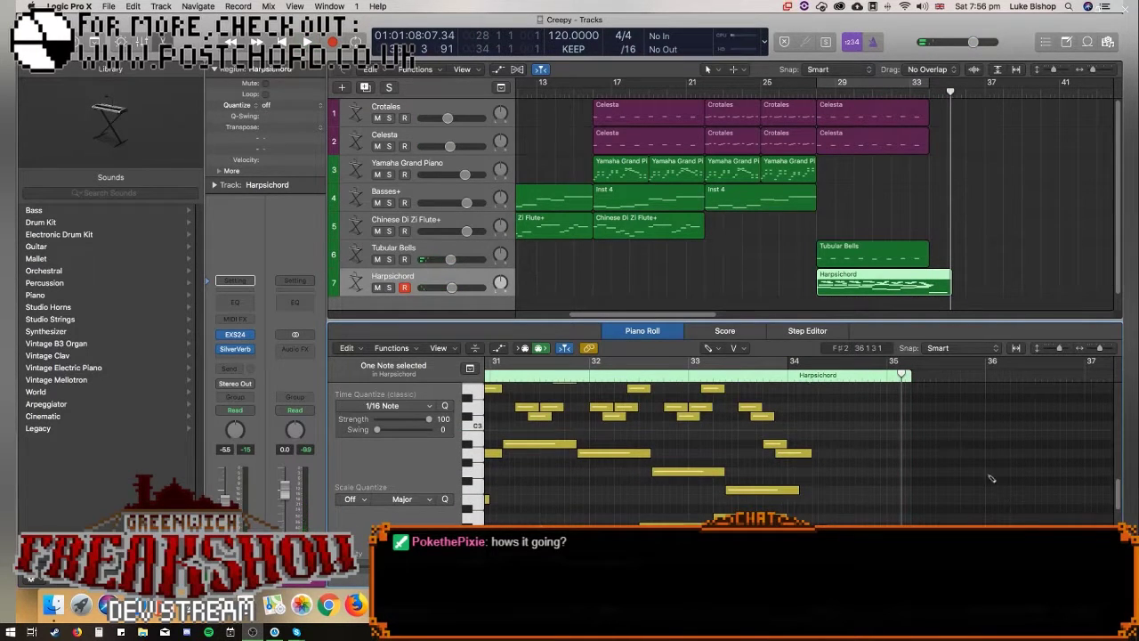
pyautogui.scroll(-1, 882, 473)
pyautogui.moveTo(809, 451); pyautogui.dragTo(895, 450)
pyautogui.scroll(-6, 895, 446)
pyautogui.scroll(4, 895, 446)
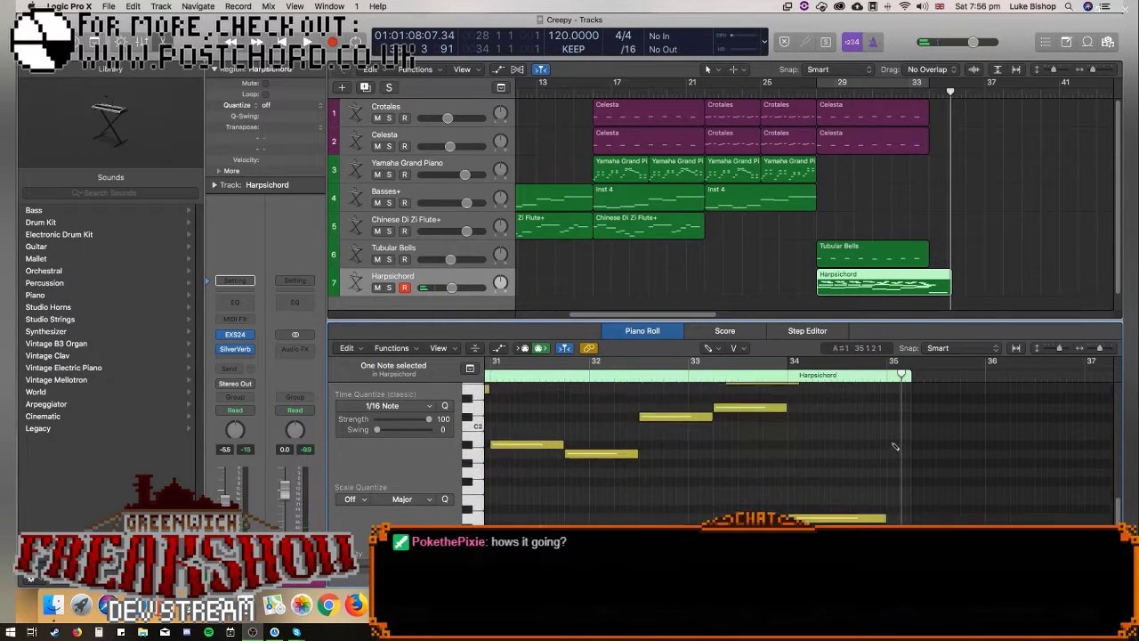
pyautogui.moveTo(824, 408); pyautogui.dragTo(873, 408)
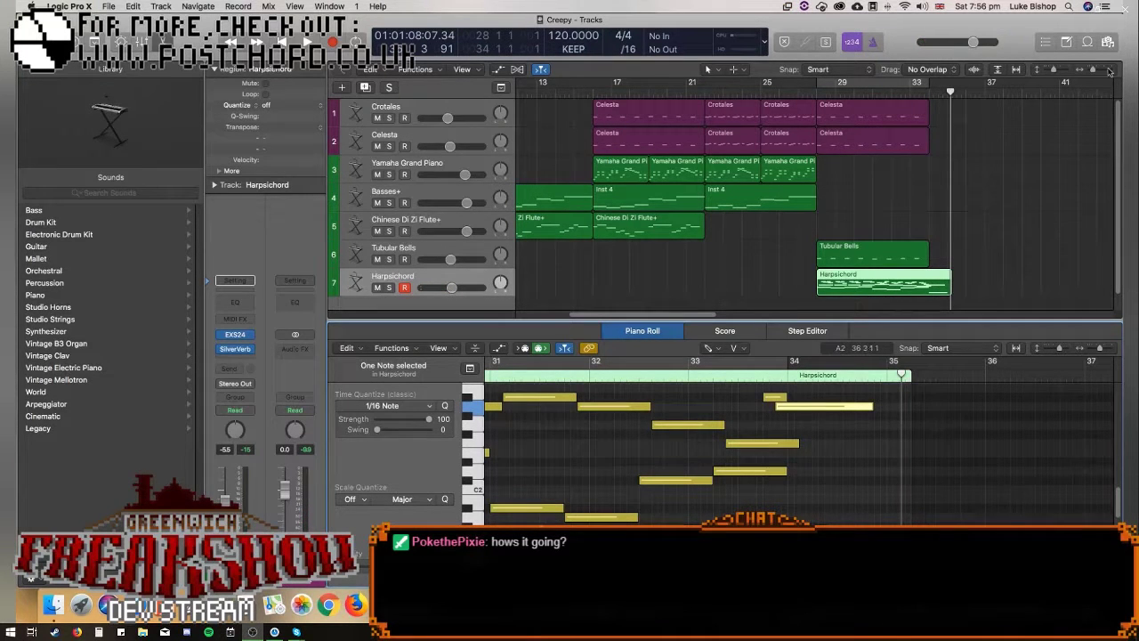
# Play the whole arrangement from the beginning through the end of the Harpsichord region.
pyautogui.moveTo(1108, 71); pyautogui.dragTo(1096, 73)
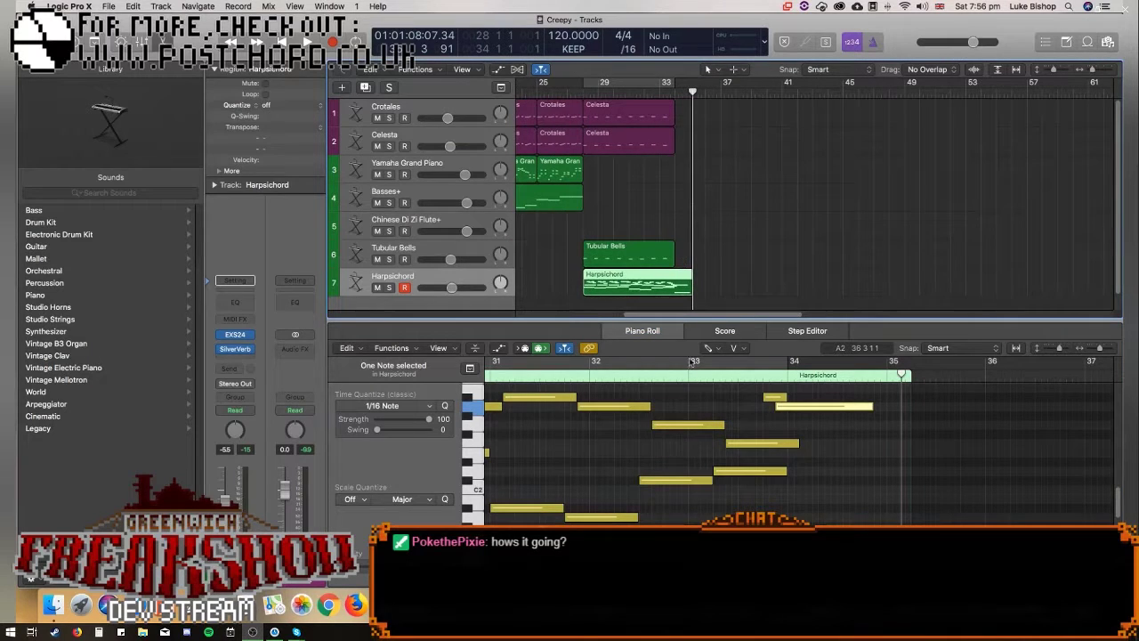
pyautogui.moveTo(704, 316); pyautogui.dragTo(608, 318)
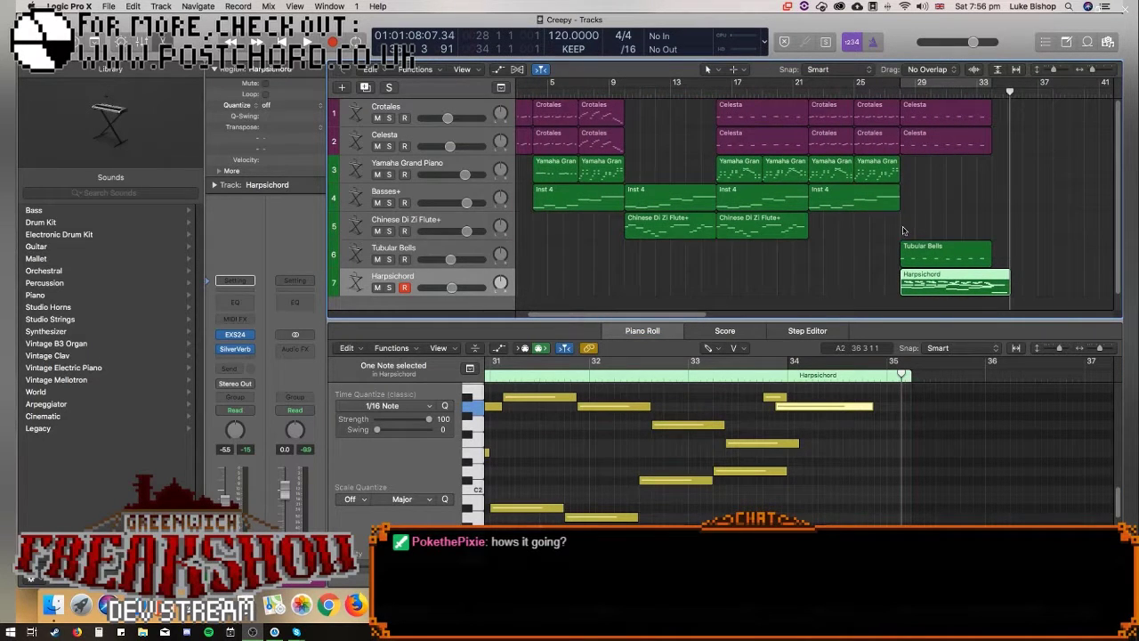
pyautogui.click(899, 92)
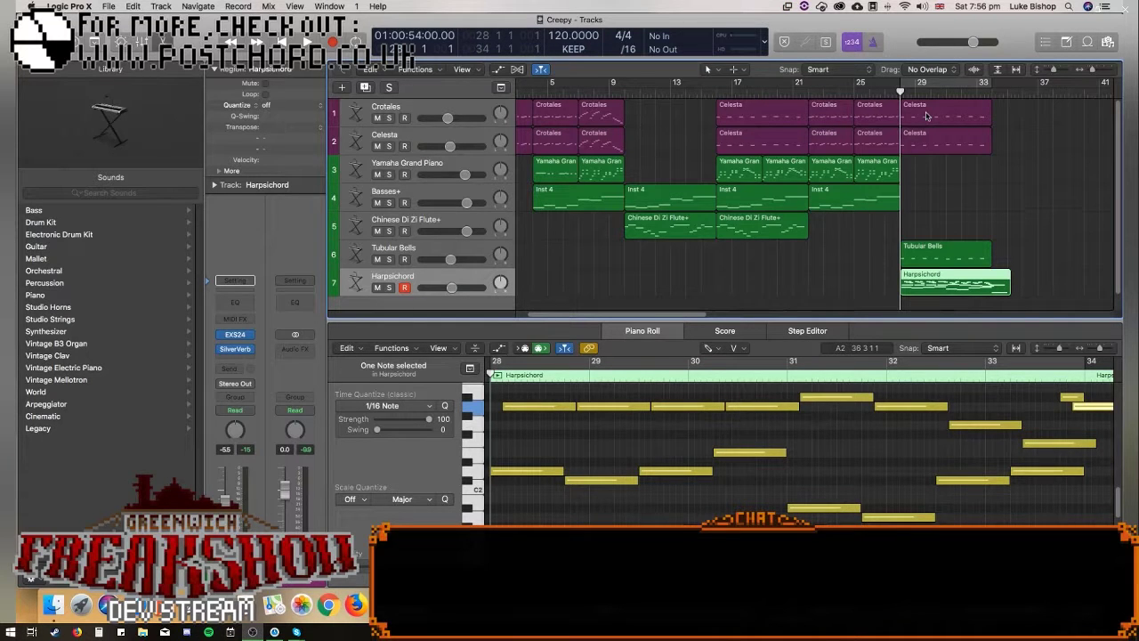
pyautogui.press('Return')
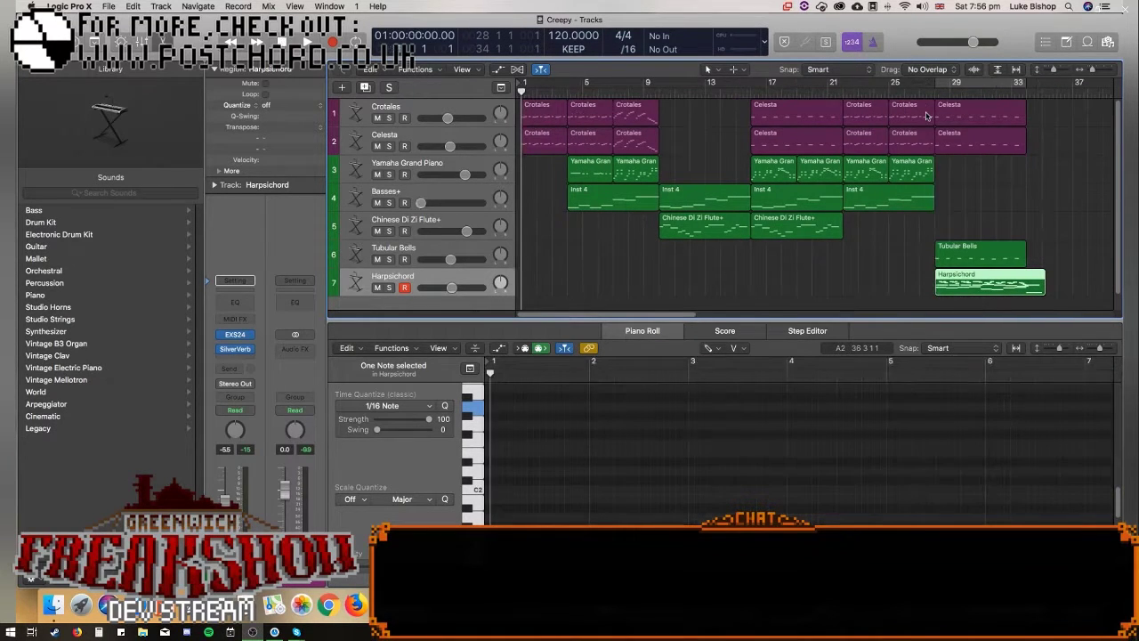
pyautogui.press('space')
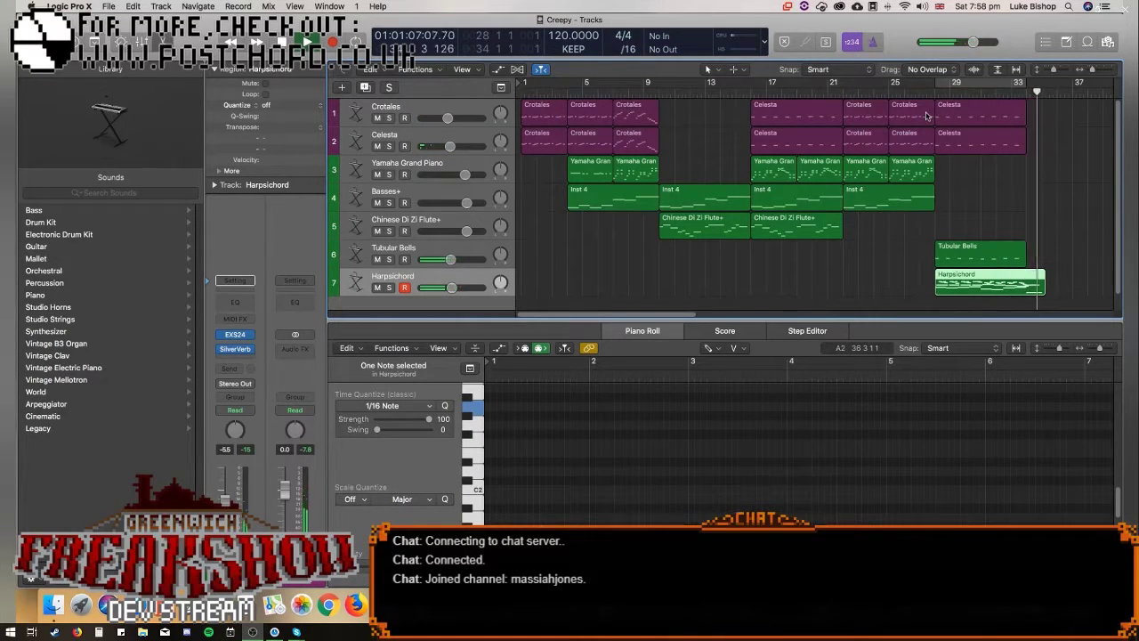
pyautogui.press('space')
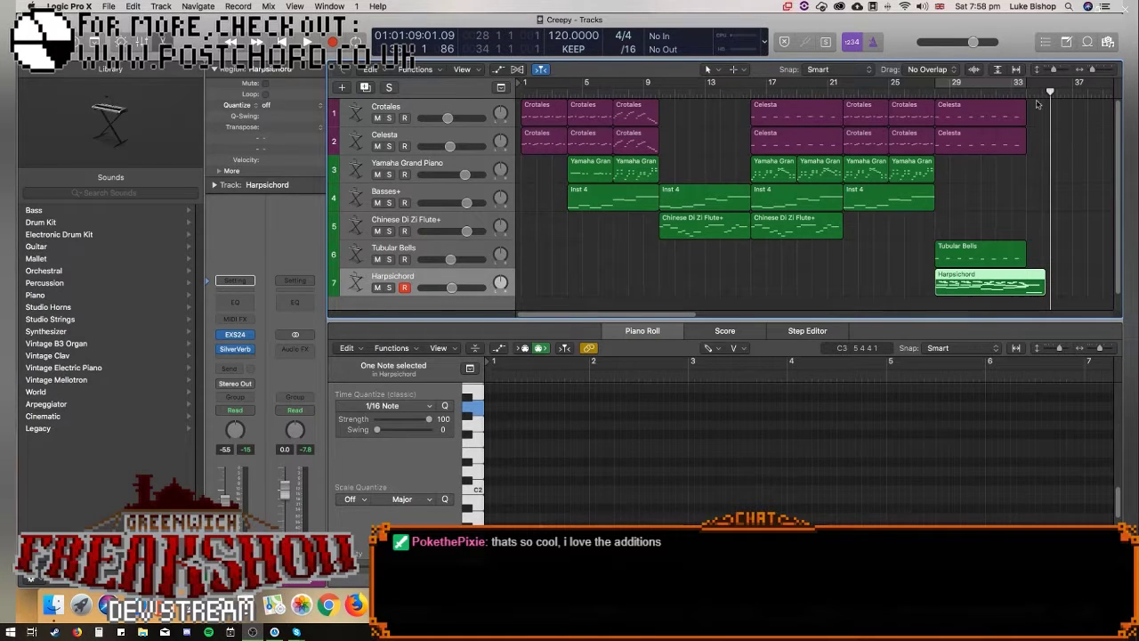
# Audition the opening bars again from bar 1.
pyautogui.press('Return')
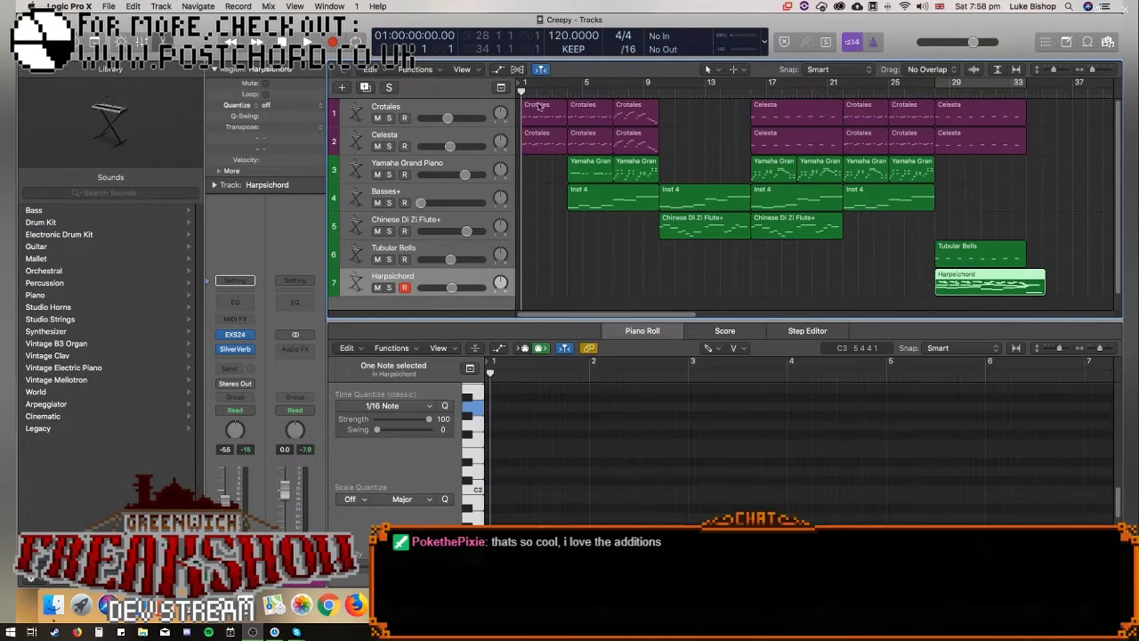
pyautogui.press('space')
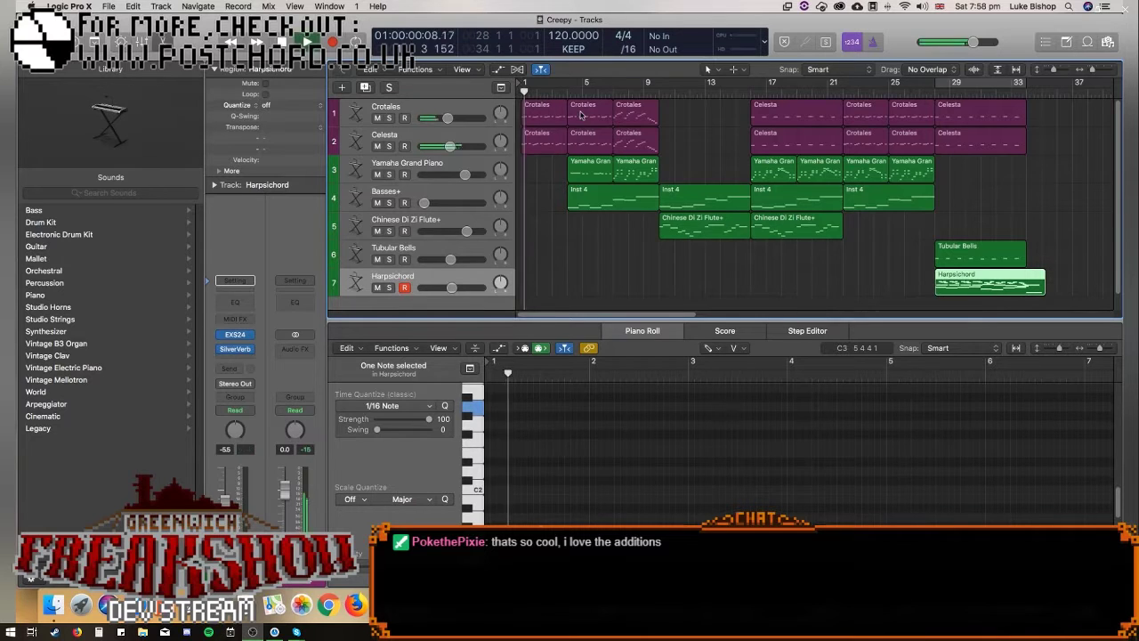
pyautogui.press('space')
pyautogui.press('space')
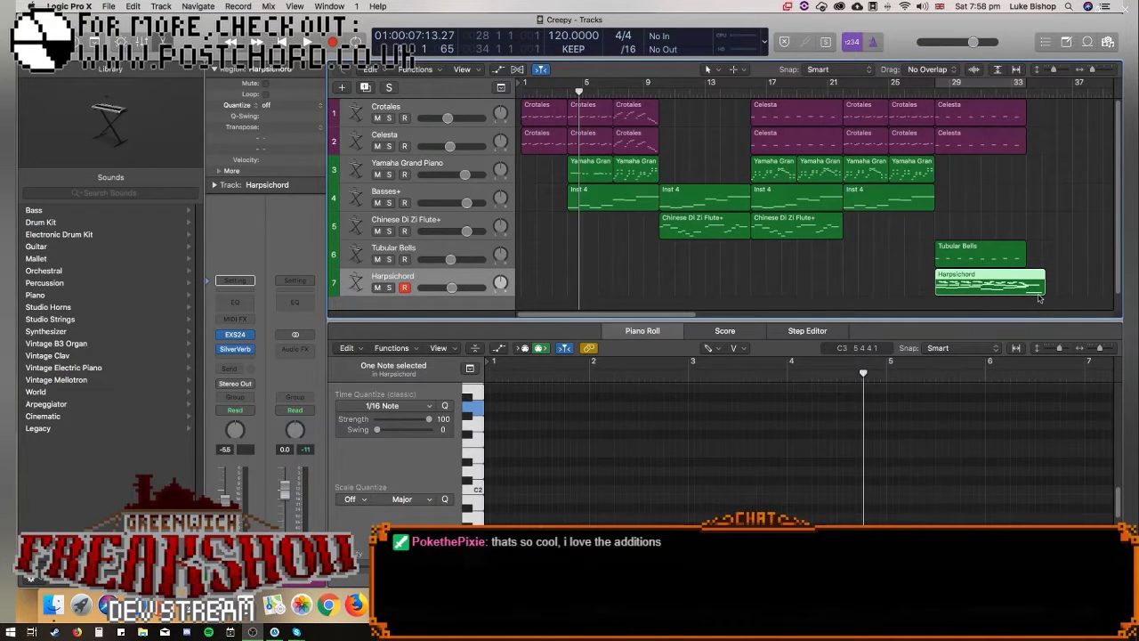
# Set a cycle range from bar 4 to bar 34 and audition the last bars of the section.
pyautogui.moveTo(570, 82); pyautogui.dragTo(1019, 93)
pyautogui.press('space')
pyautogui.click(993, 86)
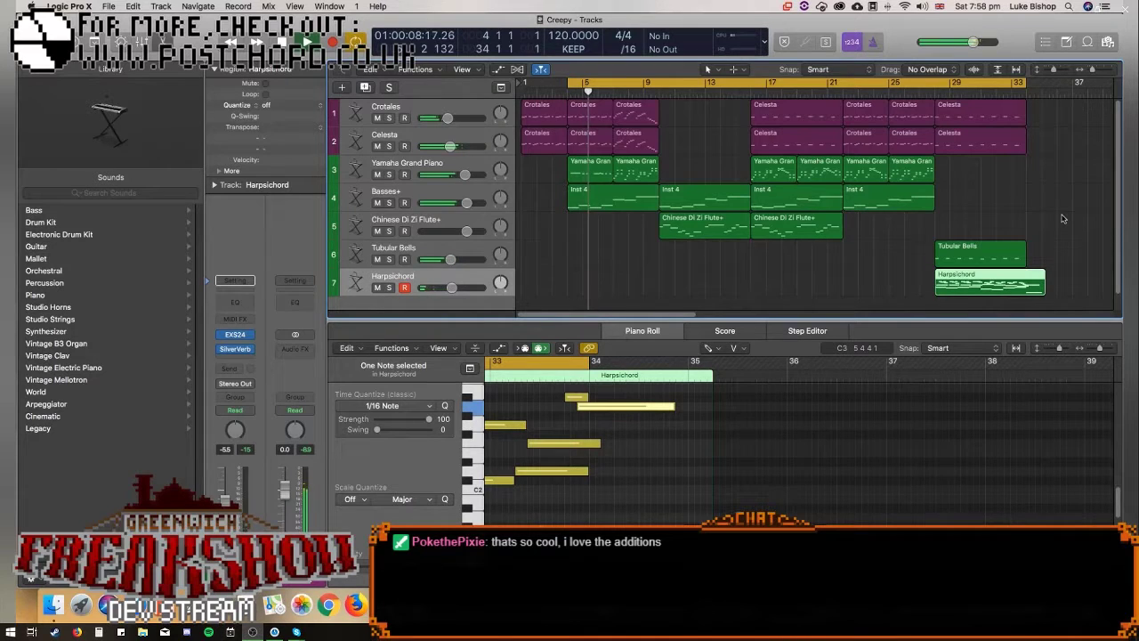
pyautogui.press('space')
pyautogui.press('space')
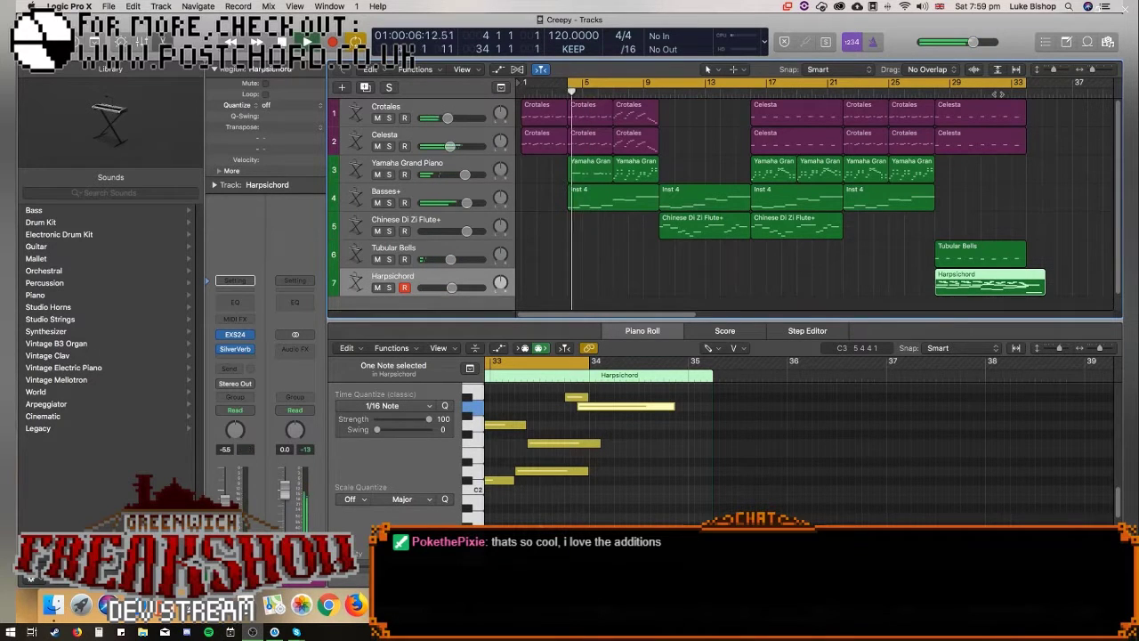
pyautogui.click(997, 94)
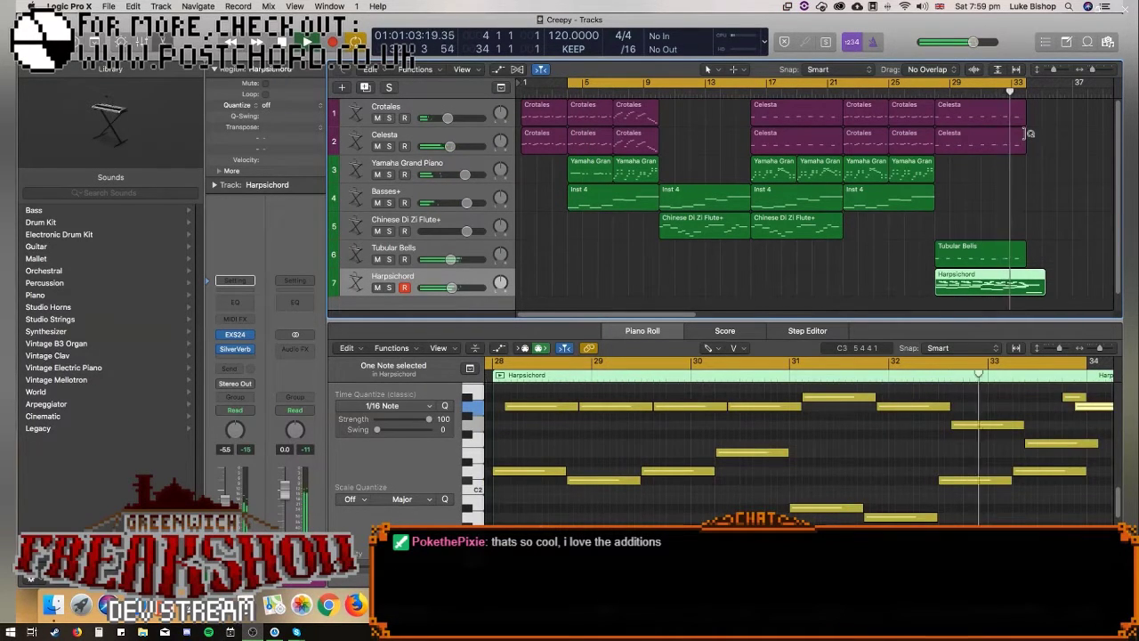
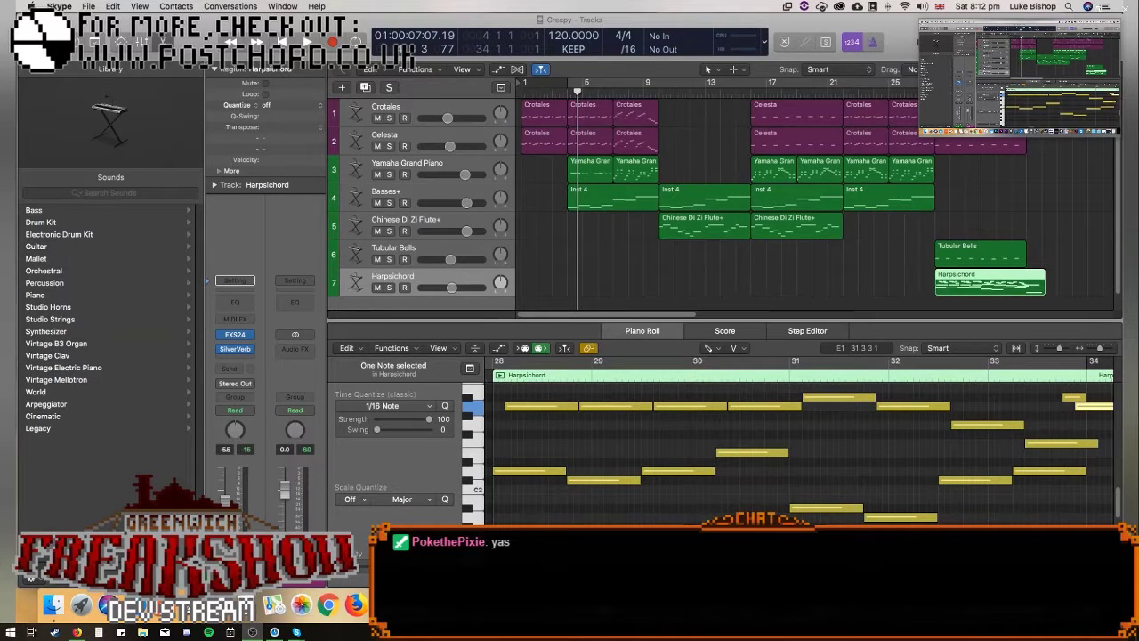
# Copy the Crotales, Celesta, Yamaha Grand Piano and Basses regions of bars 22 to 27 and paste them at bar 34.
pyautogui.click(935, 92)
pyautogui.moveTo(649, 314); pyautogui.dragTo(711, 308)
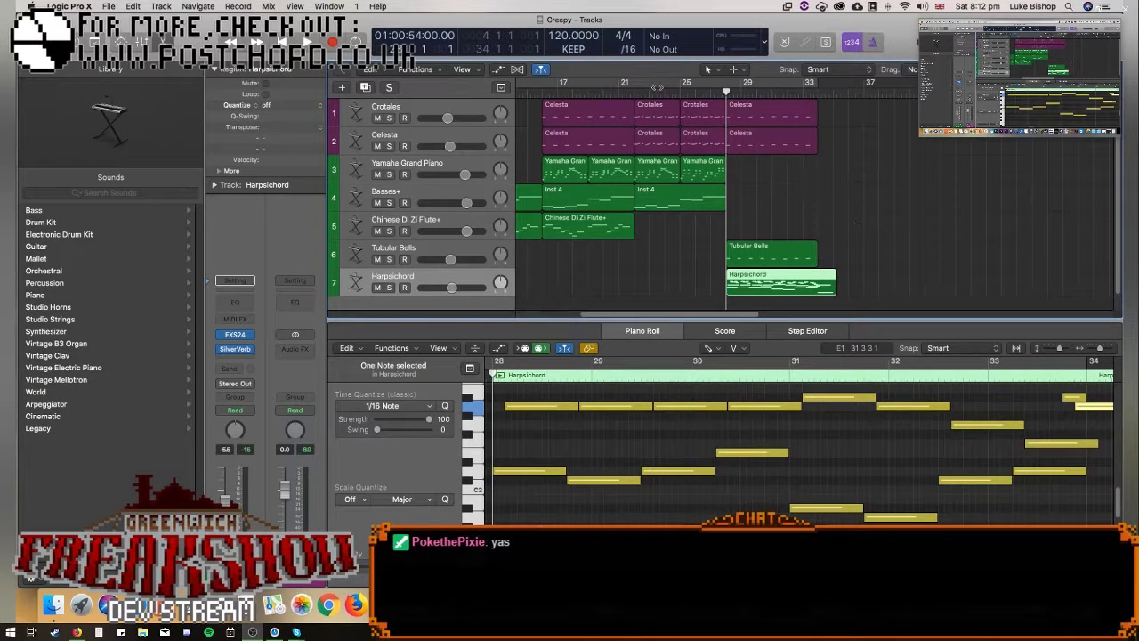
pyautogui.click(663, 115)
pyautogui.moveTo(712, 262); pyautogui.dragTo(654, 119)
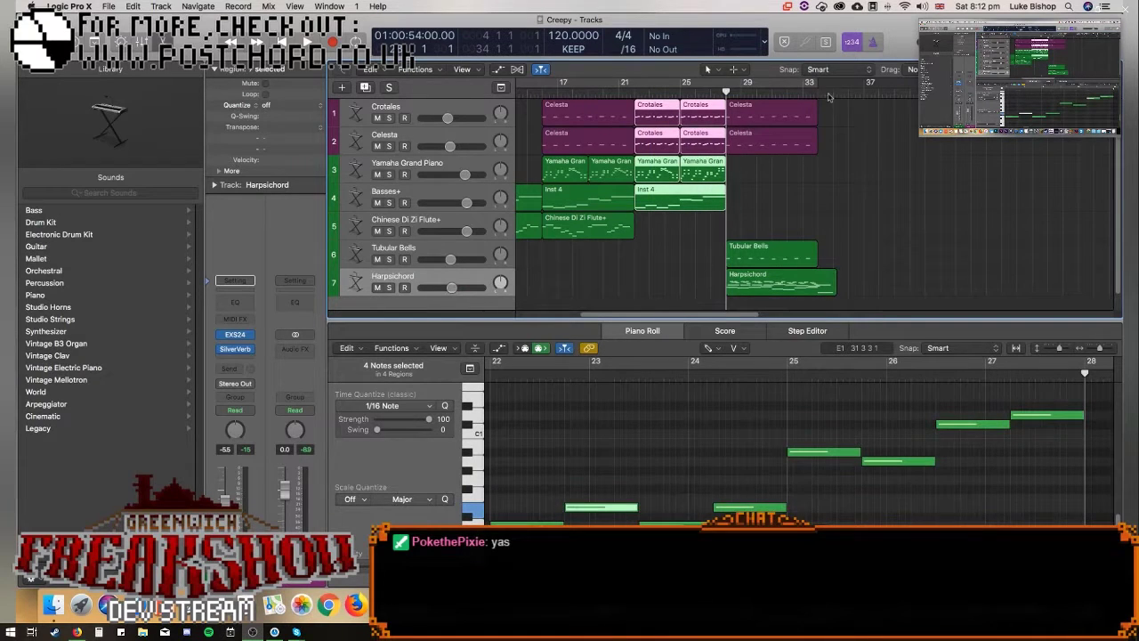
pyautogui.click(451, 120)
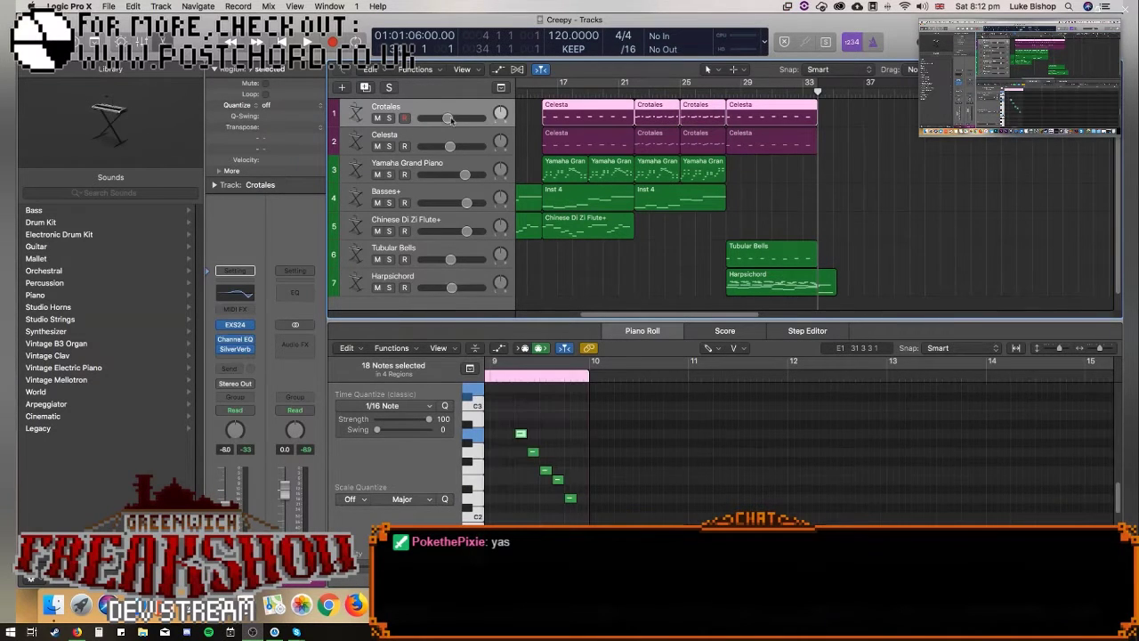
pyautogui.press('super+v')
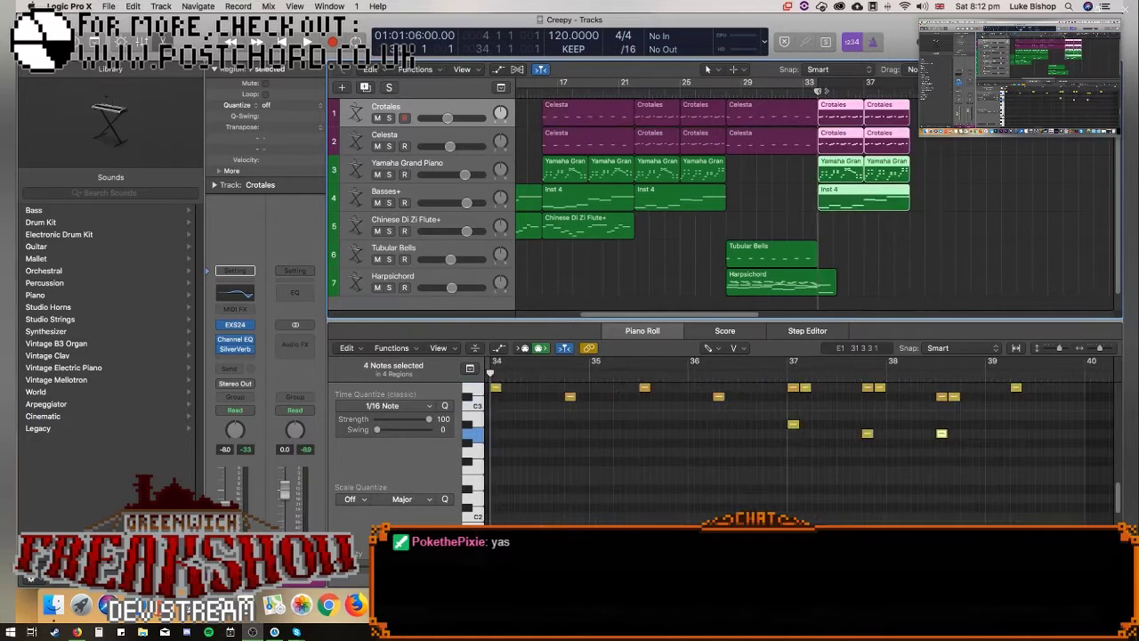
# Audition the pasted section from bar 34, inspect its first piano region and replay the transition into it.
pyautogui.click(966, 230)
pyautogui.press('space')
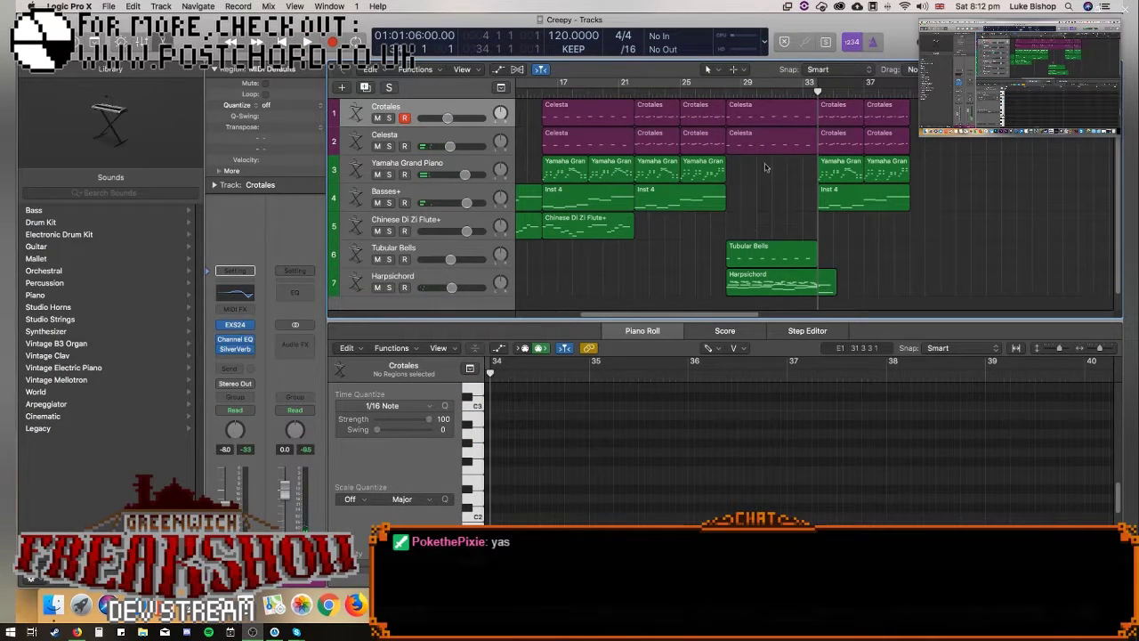
pyautogui.press('space')
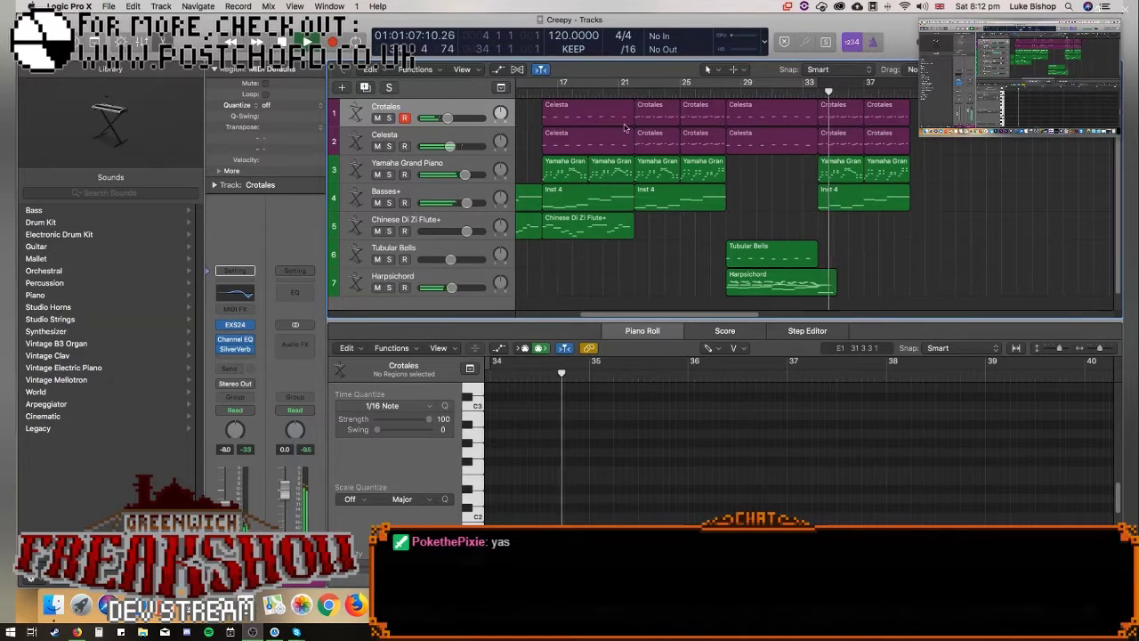
pyautogui.click(845, 166)
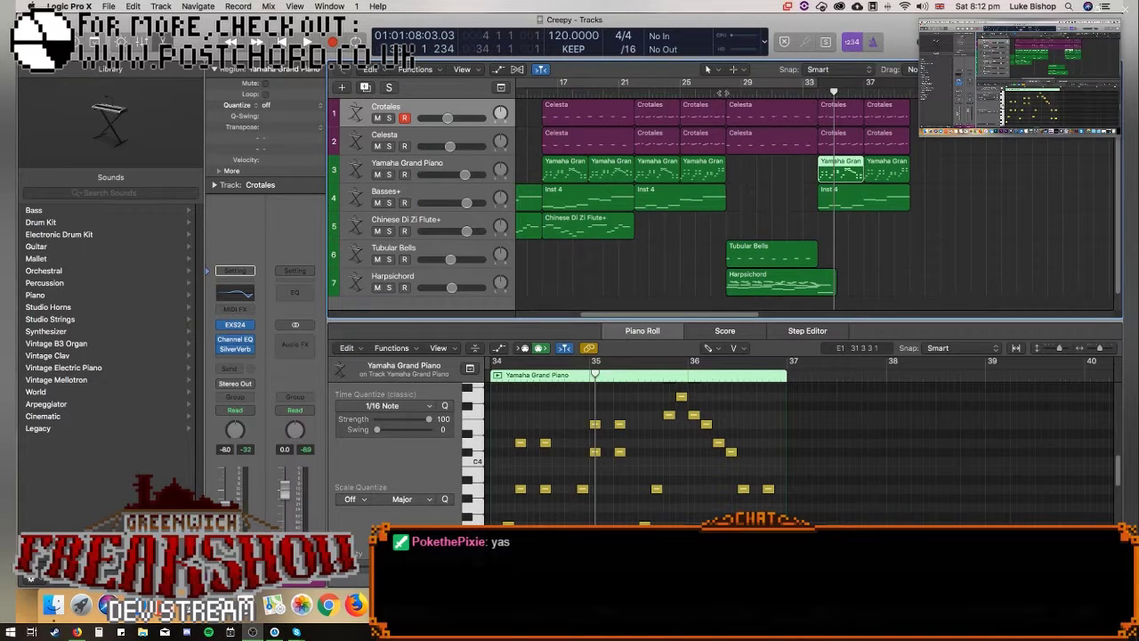
pyautogui.doubleClick(723, 92)
pyautogui.doubleClick(824, 94)
pyautogui.scroll(-2, 946, 204)
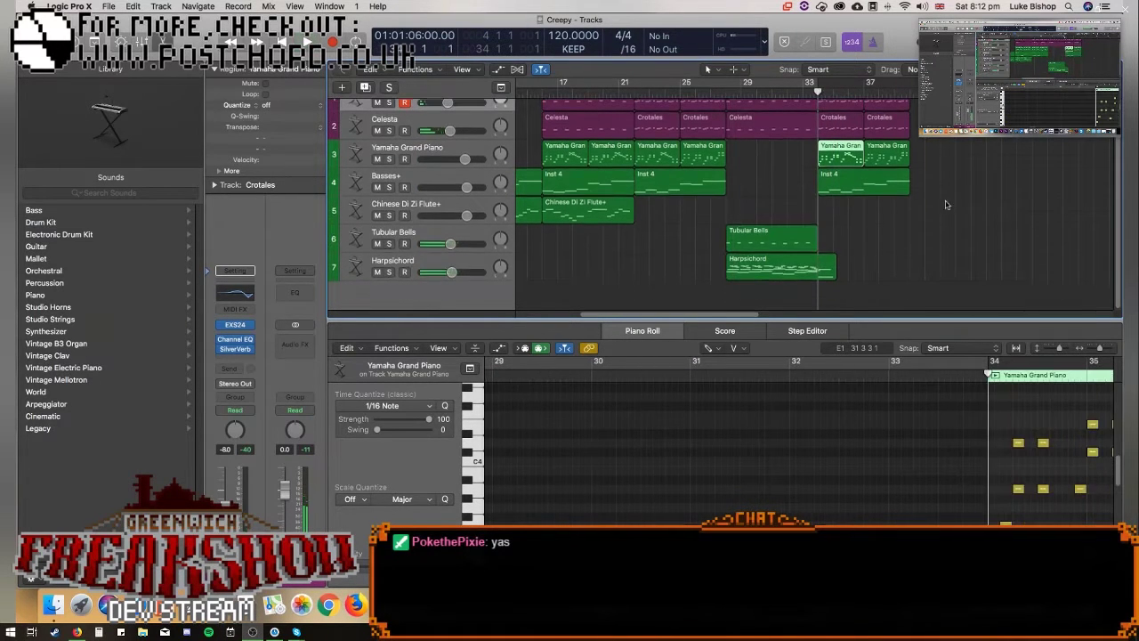
# Copy the Tubular Bells region at bar 28 and paste it at bar 34 on the Tubular Bells track.
pyautogui.click(783, 235)
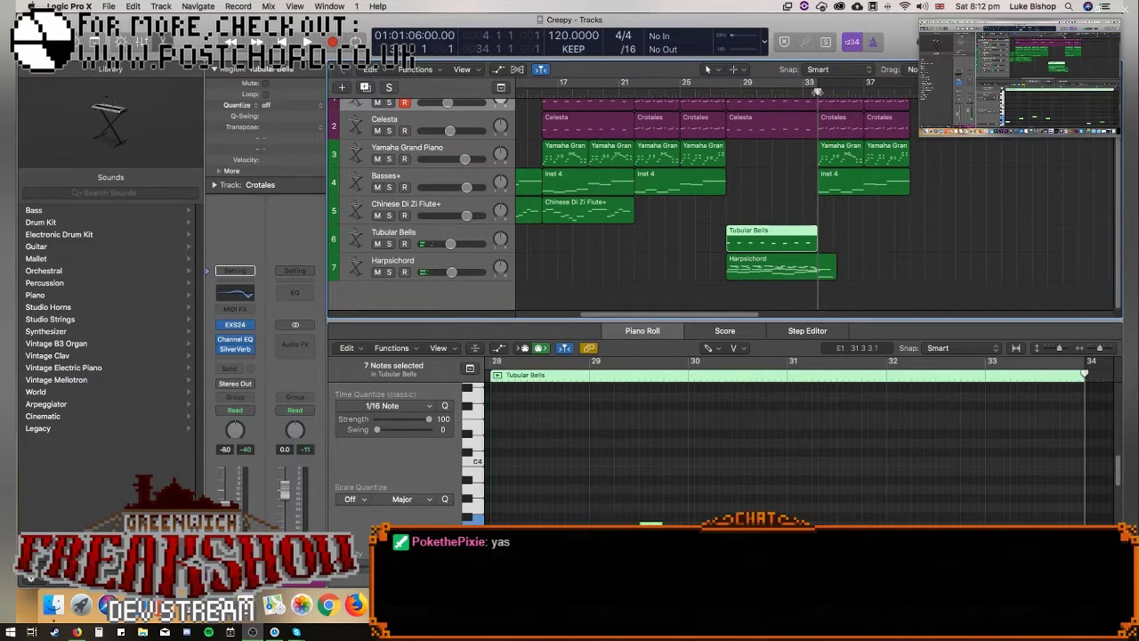
pyautogui.moveTo(819, 93); pyautogui.dragTo(921, 142)
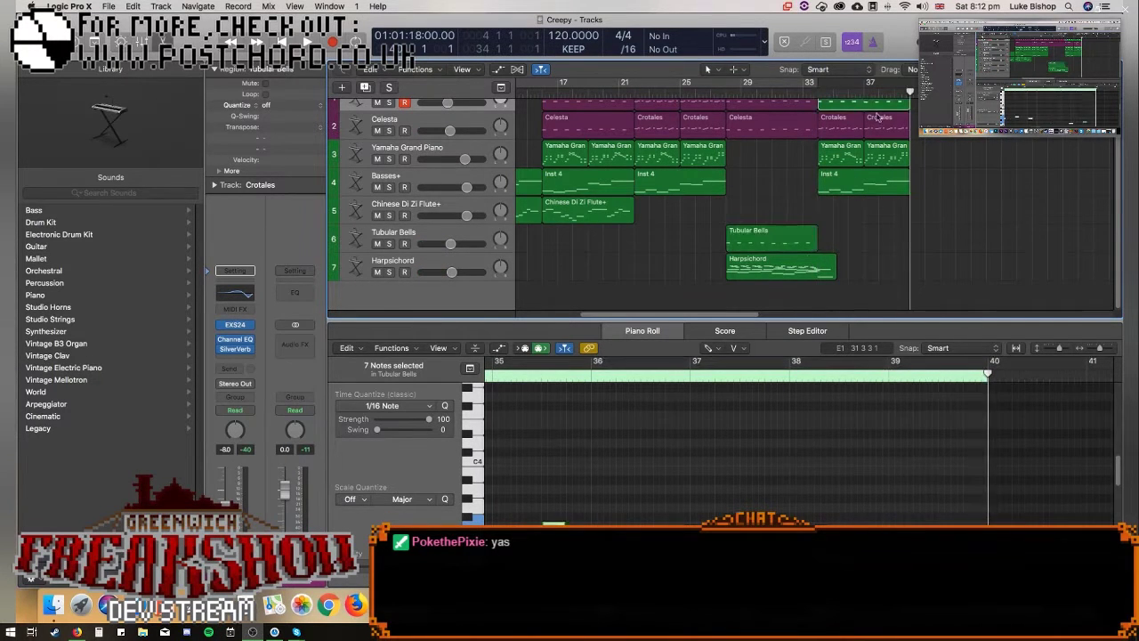
pyautogui.click(821, 92)
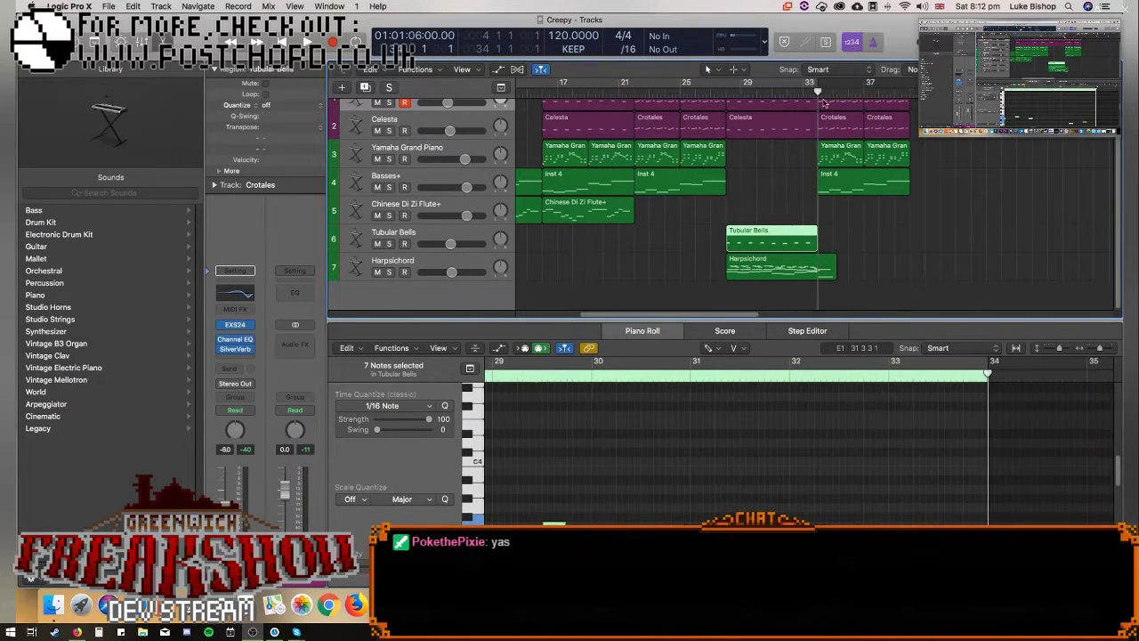
pyautogui.click(409, 236)
pyautogui.press('super+v')
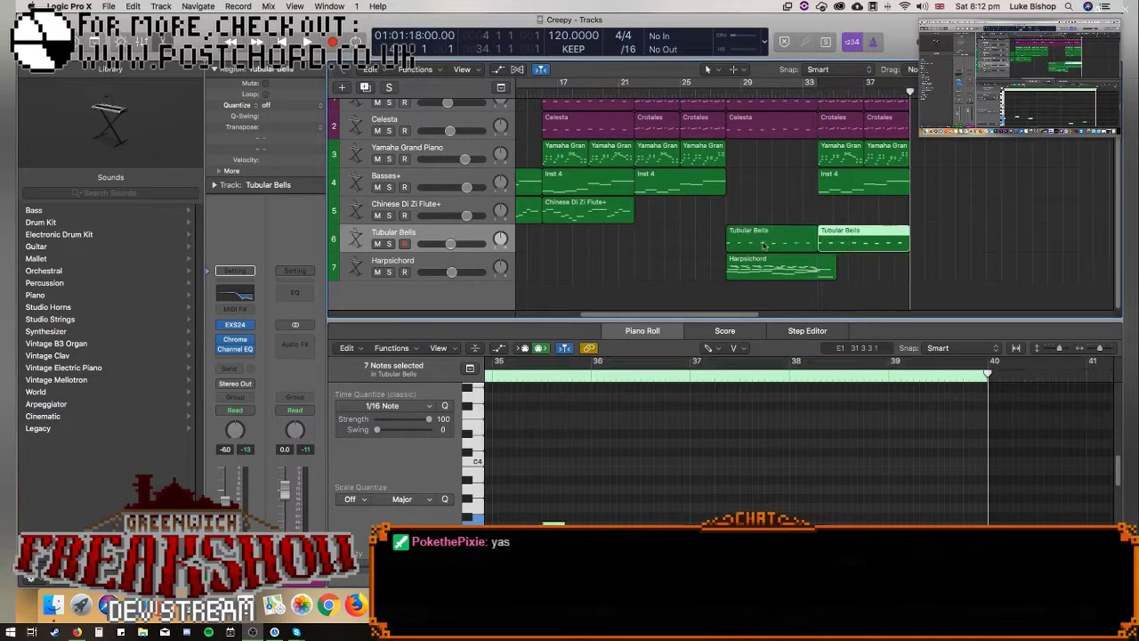
# Play the section from bar 34 to its end to audition it with the pasted Tubular Bells region.
pyautogui.click(819, 93)
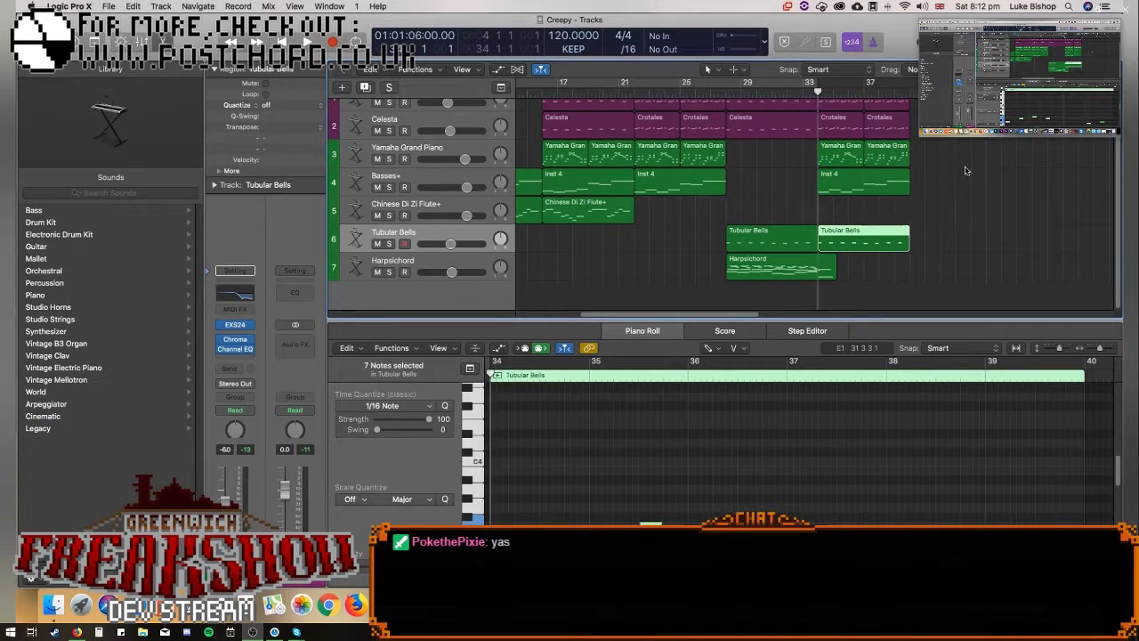
pyautogui.press('space')
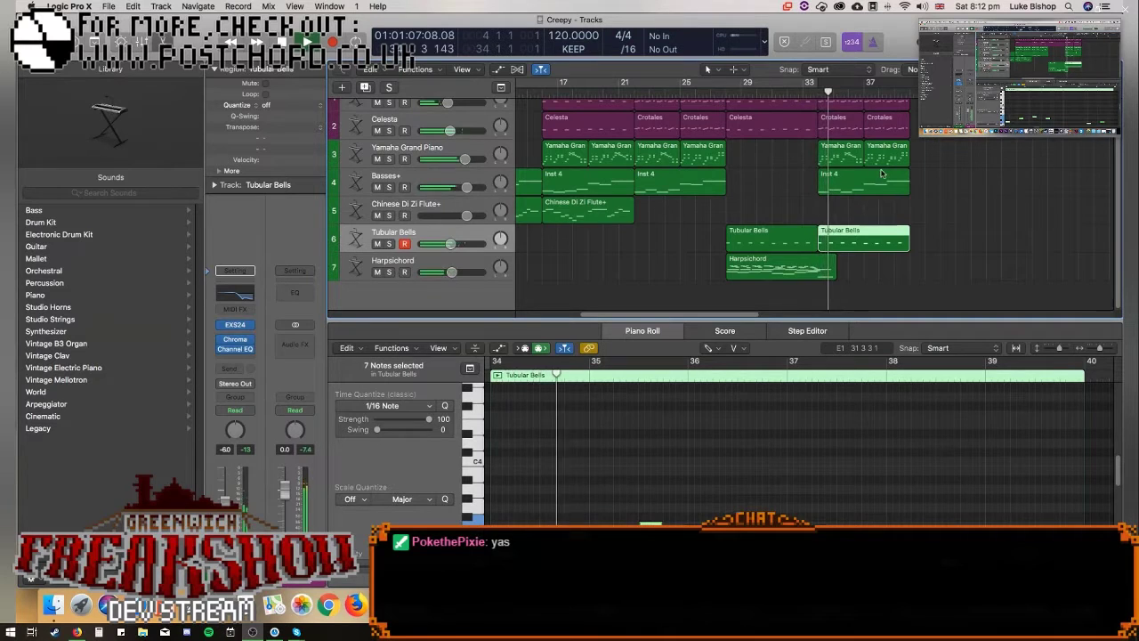
pyautogui.scroll(2, 986, 181)
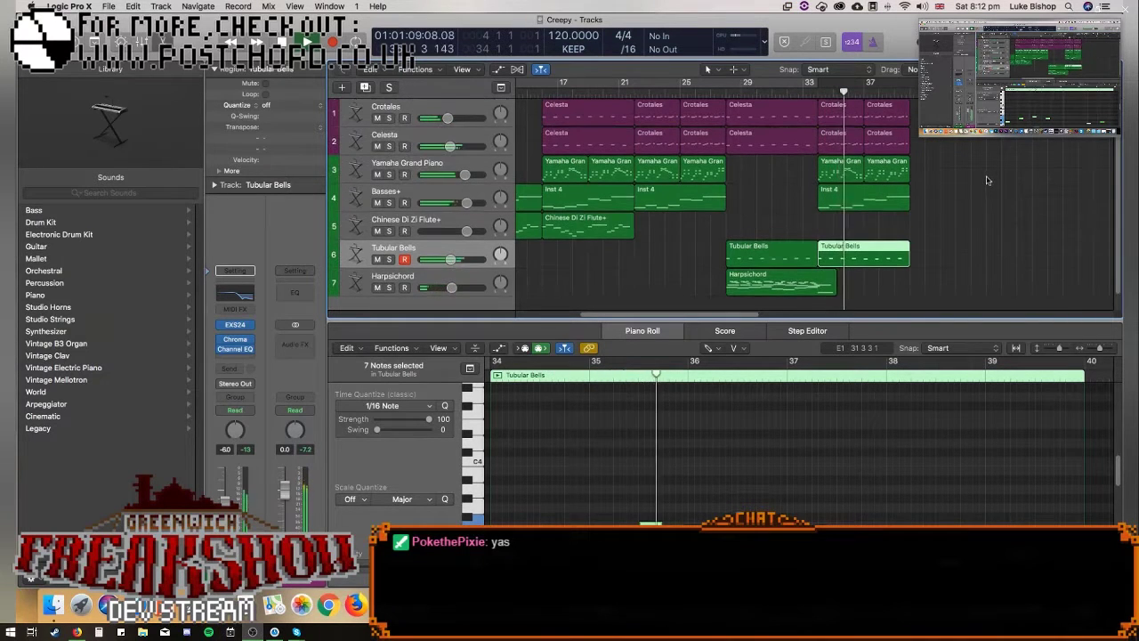
pyautogui.scroll(-1, 986, 183)
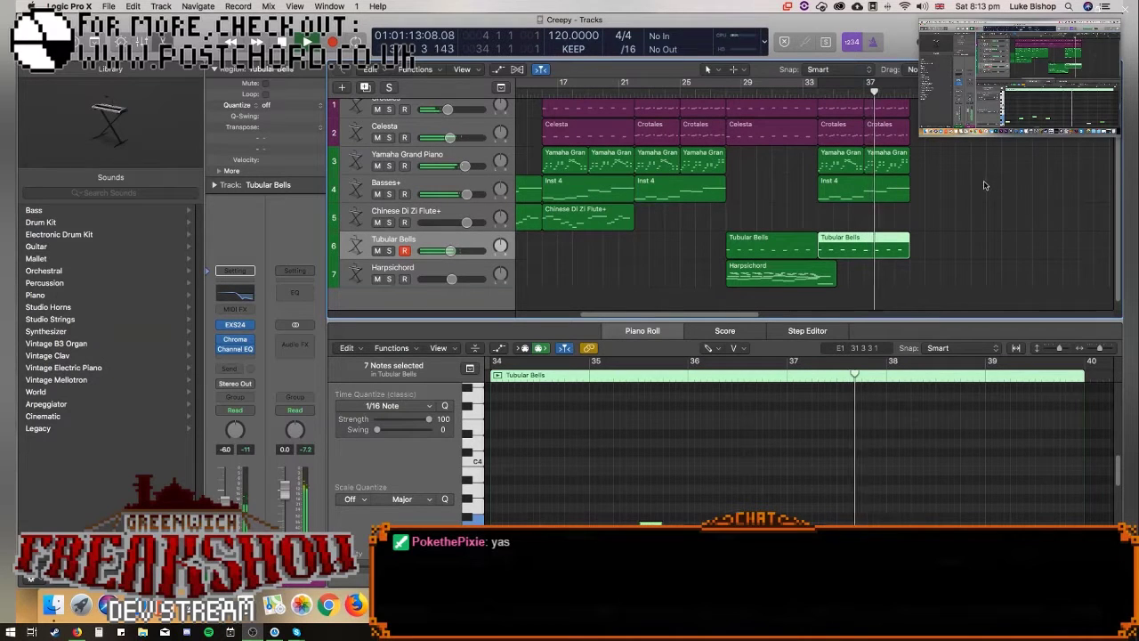
pyautogui.scroll(1, 1002, 181)
pyautogui.scroll(1, 1004, 182)
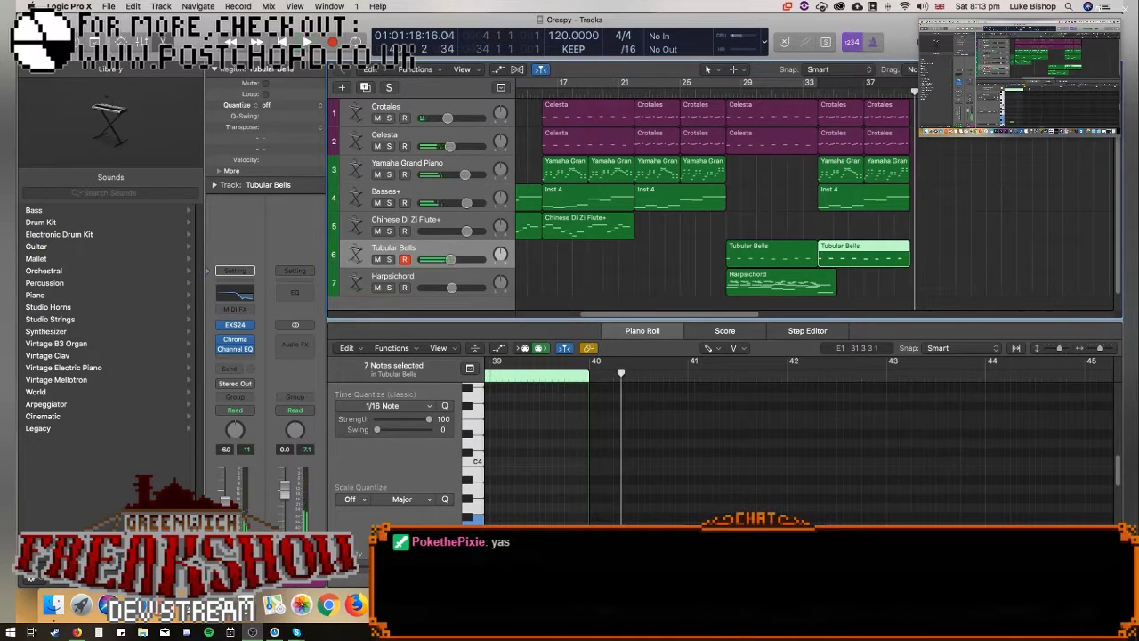
# Copy the Chinese Di Zi Flute region at bar 10 and paste it at bar 34 on the same track.
pyautogui.press('super+Left')
pyautogui.press('super+Left')
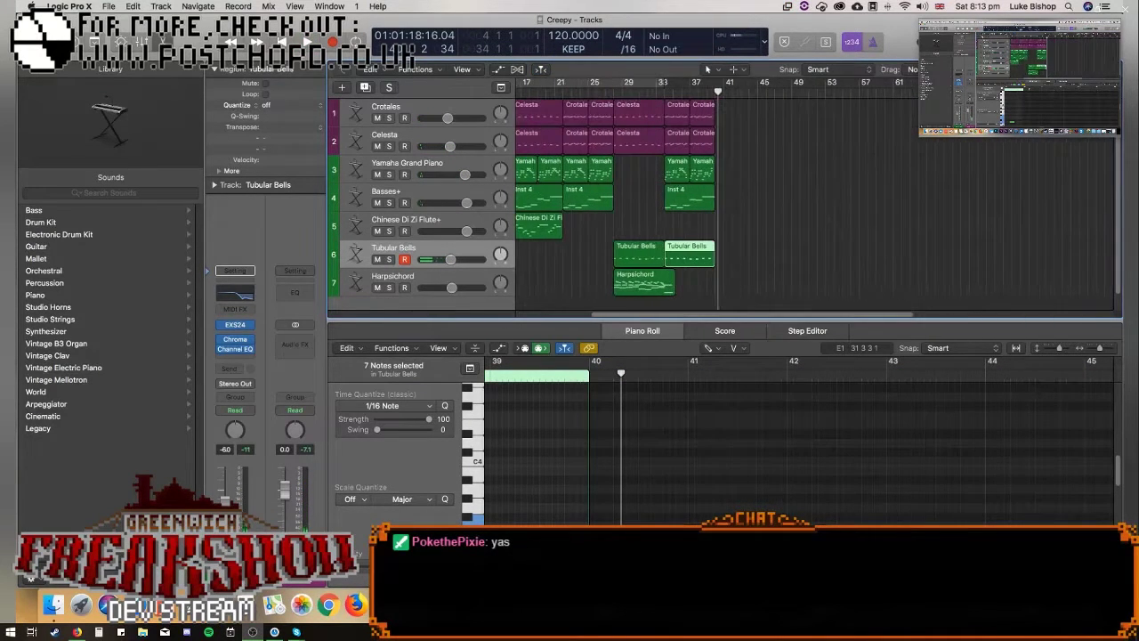
pyautogui.moveTo(761, 313); pyautogui.dragTo(690, 133)
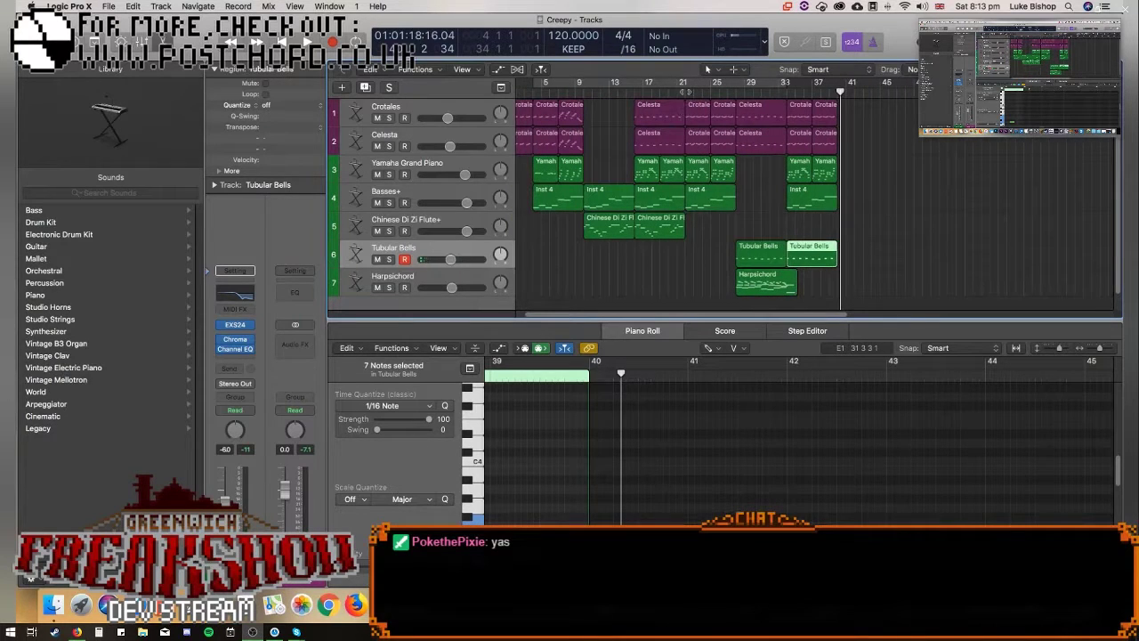
pyautogui.press('space')
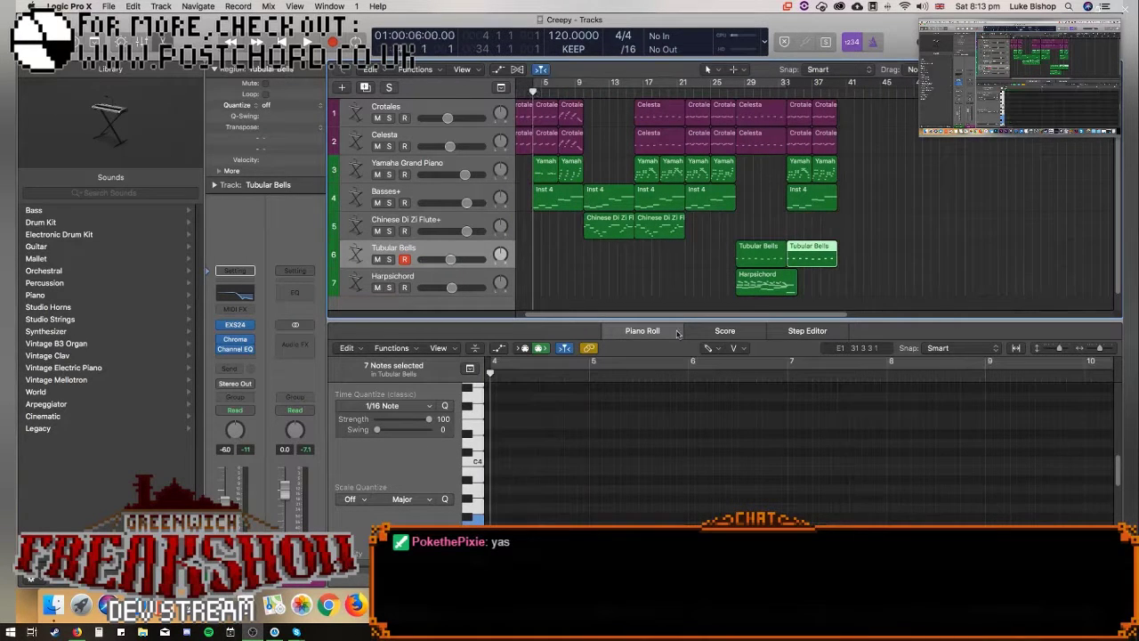
pyautogui.moveTo(617, 315); pyautogui.dragTo(583, 313)
pyautogui.click(920, 159)
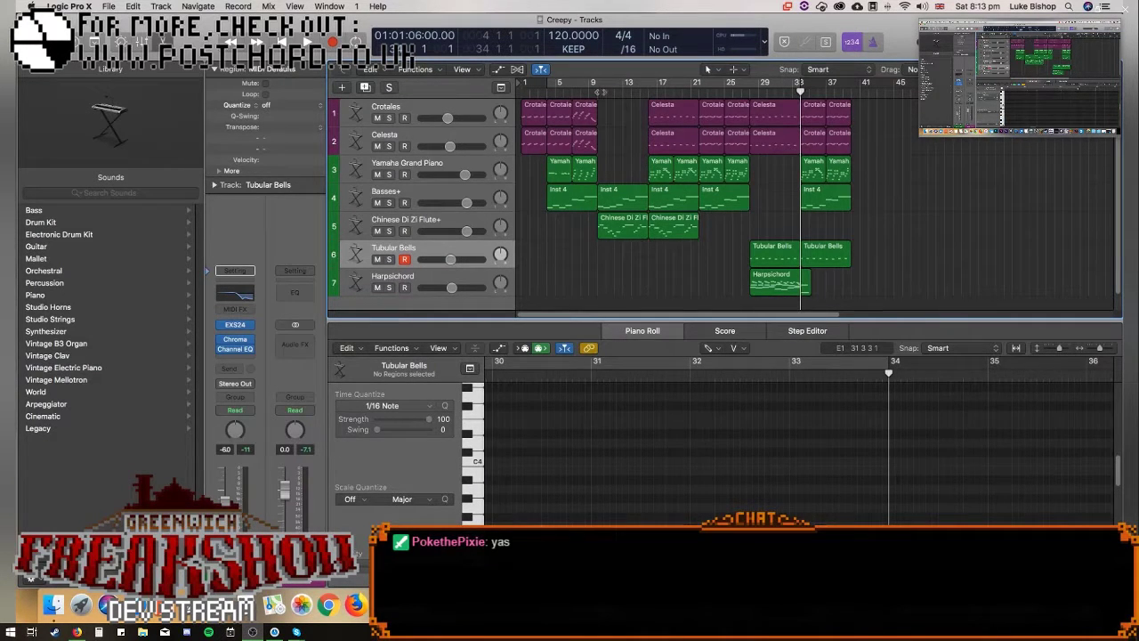
pyautogui.doubleClick(601, 92)
pyautogui.click(801, 93)
pyautogui.click(637, 233)
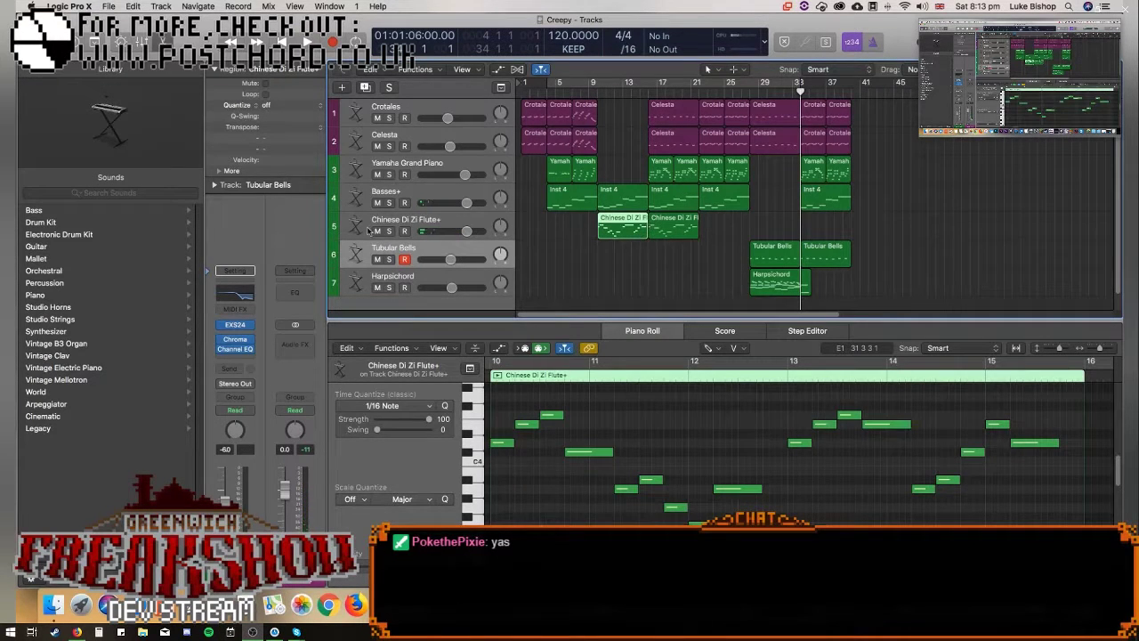
pyautogui.click(421, 224)
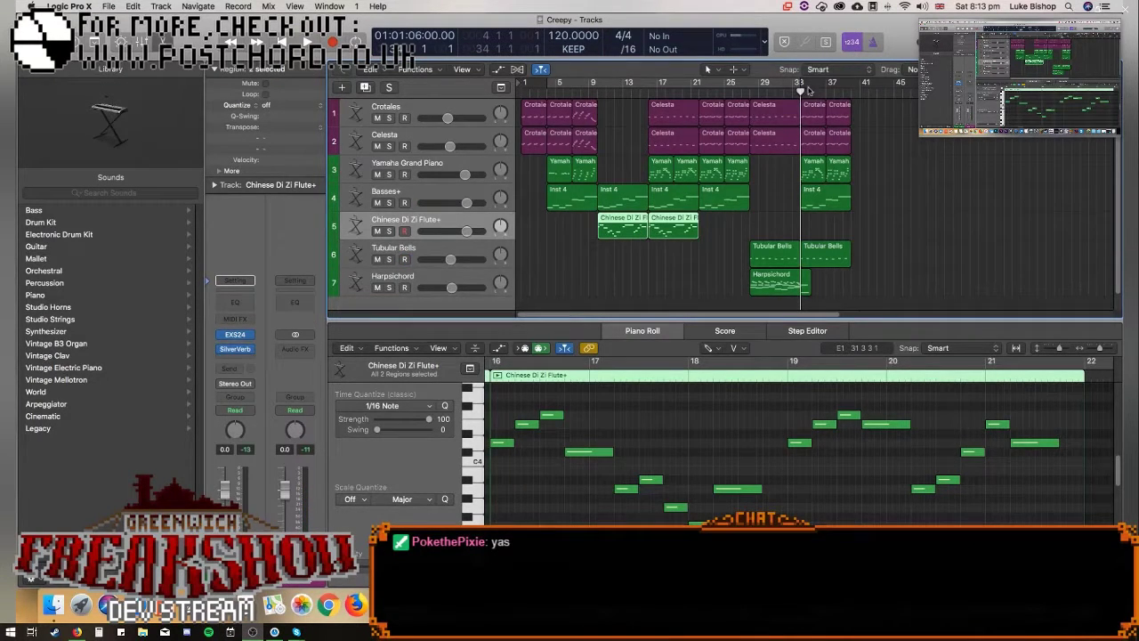
pyautogui.press('r')
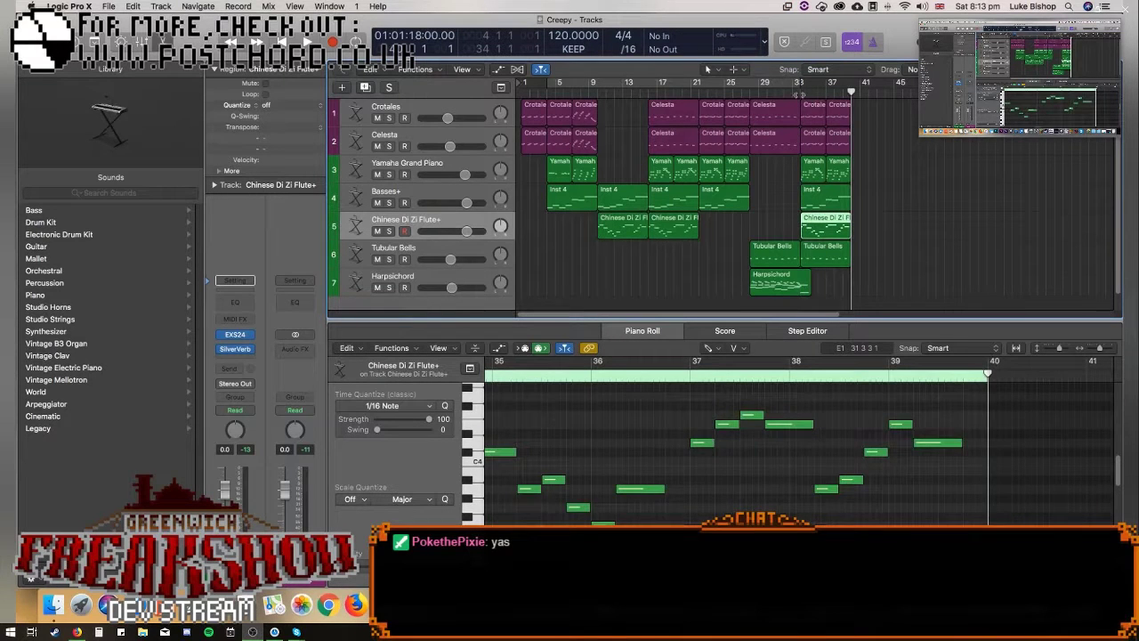
# Audition the section from bar 34 with the flute and join its two Yamaha Grand Piano regions into one.
pyautogui.press('space')
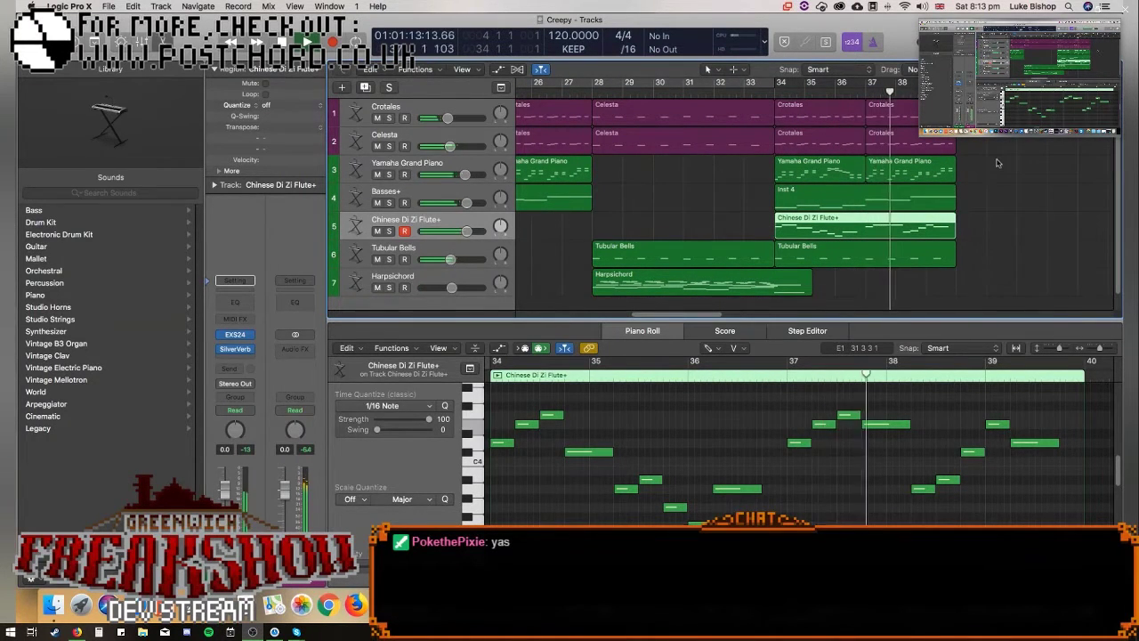
pyautogui.click(925, 169)
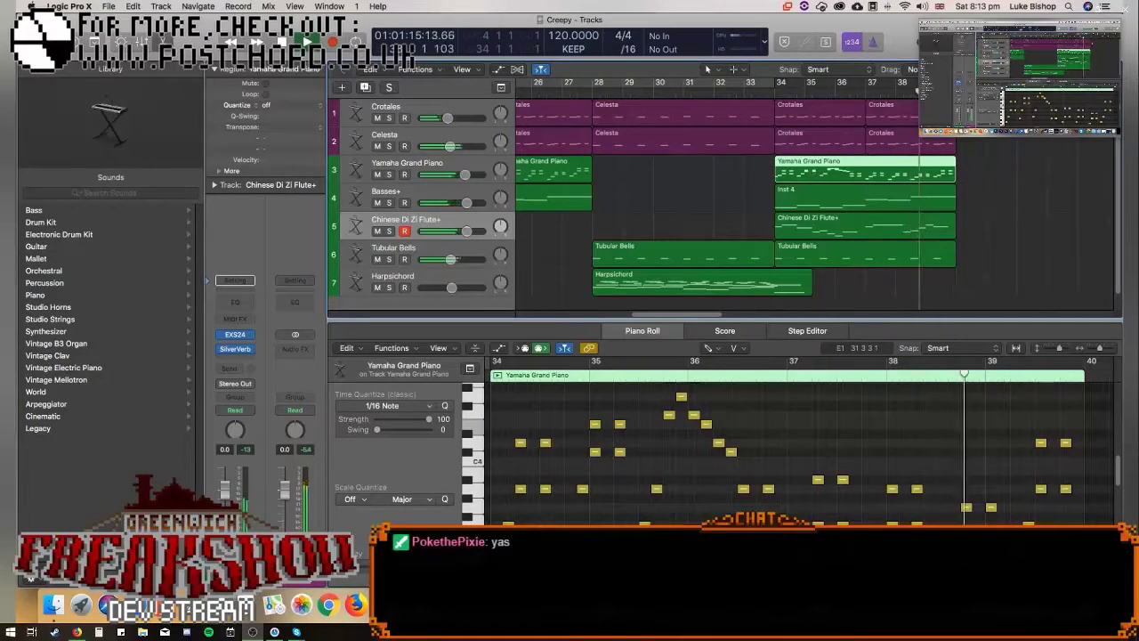
pyautogui.press('e')
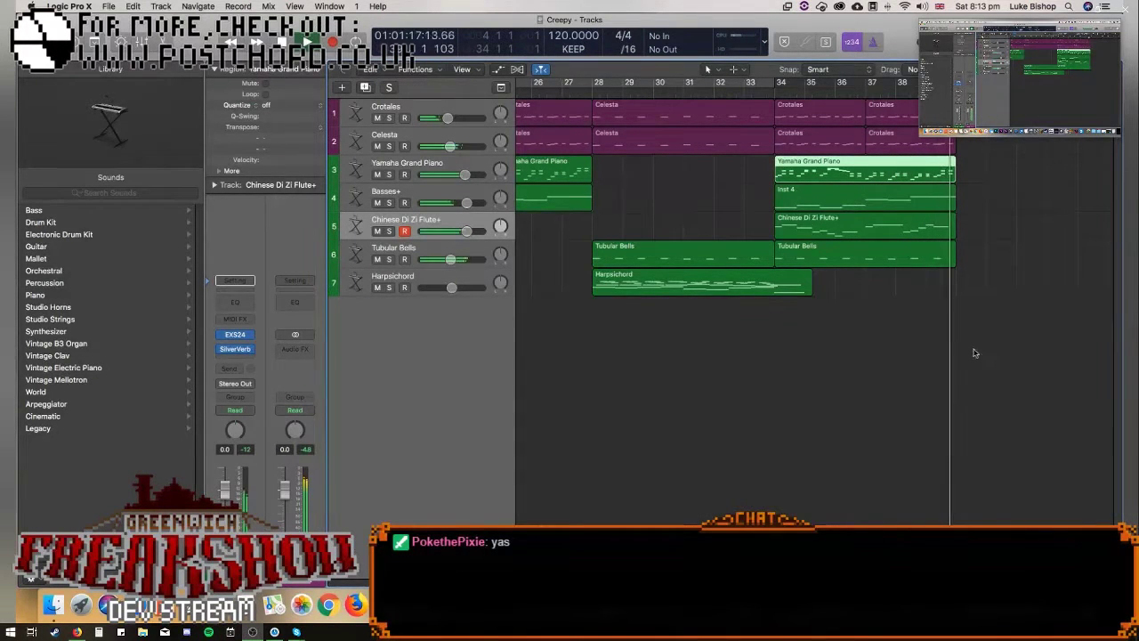
pyautogui.press('e')
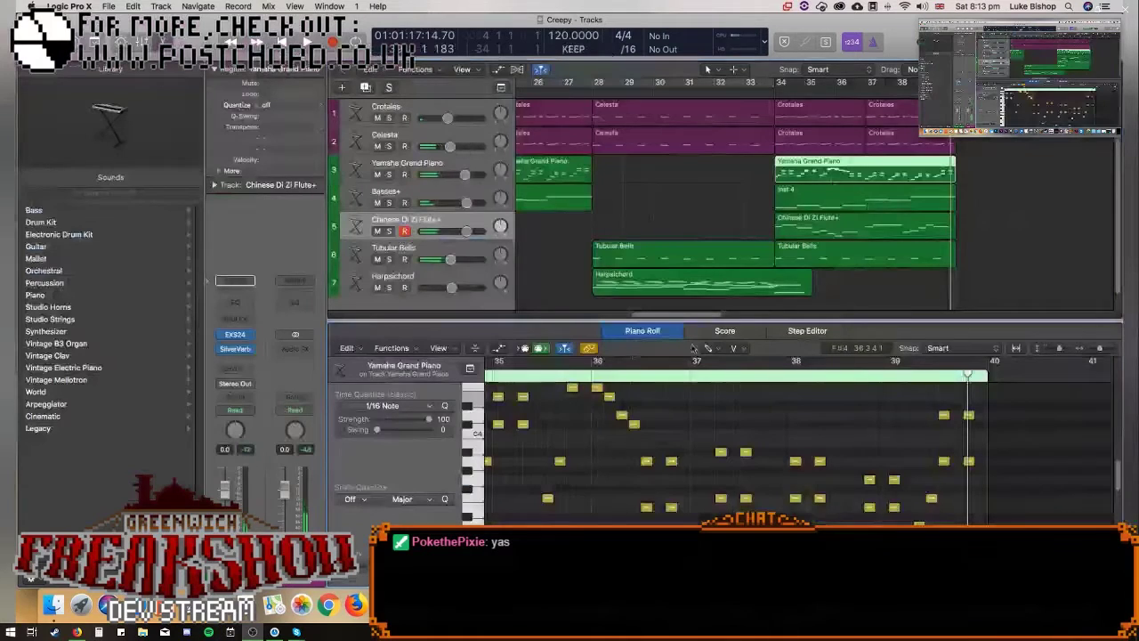
# Enlarge the note editor and delete all notes of the Yamaha Grand Piano region at bar 34.
pyautogui.moveTo(730, 325); pyautogui.dragTo(720, 235)
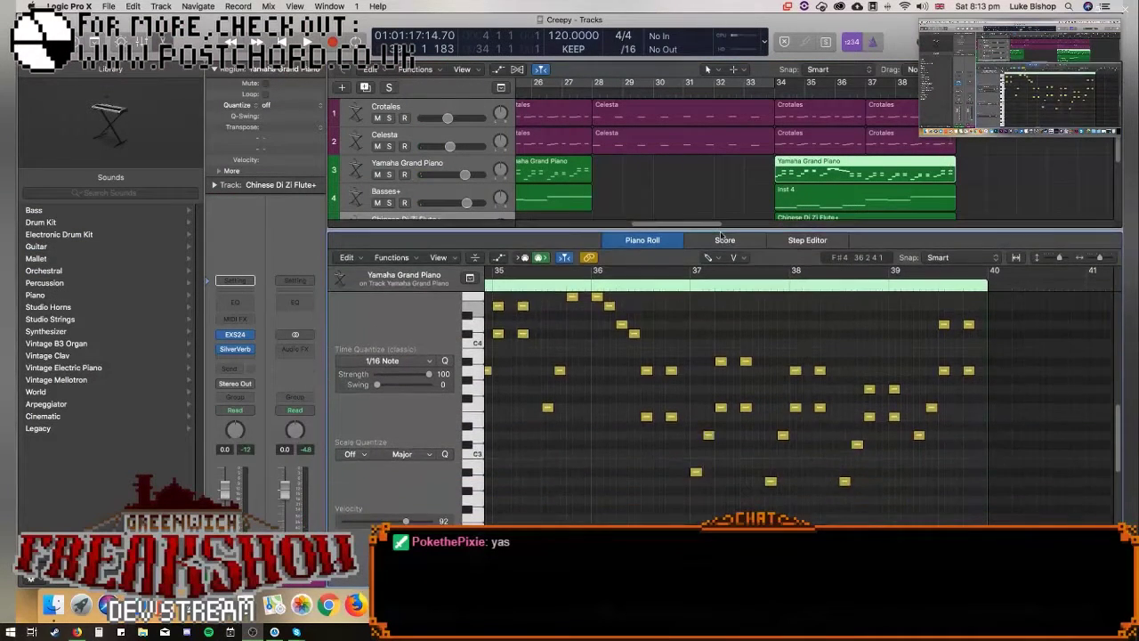
pyautogui.scroll(1, 752, 372)
pyautogui.press('super+a')
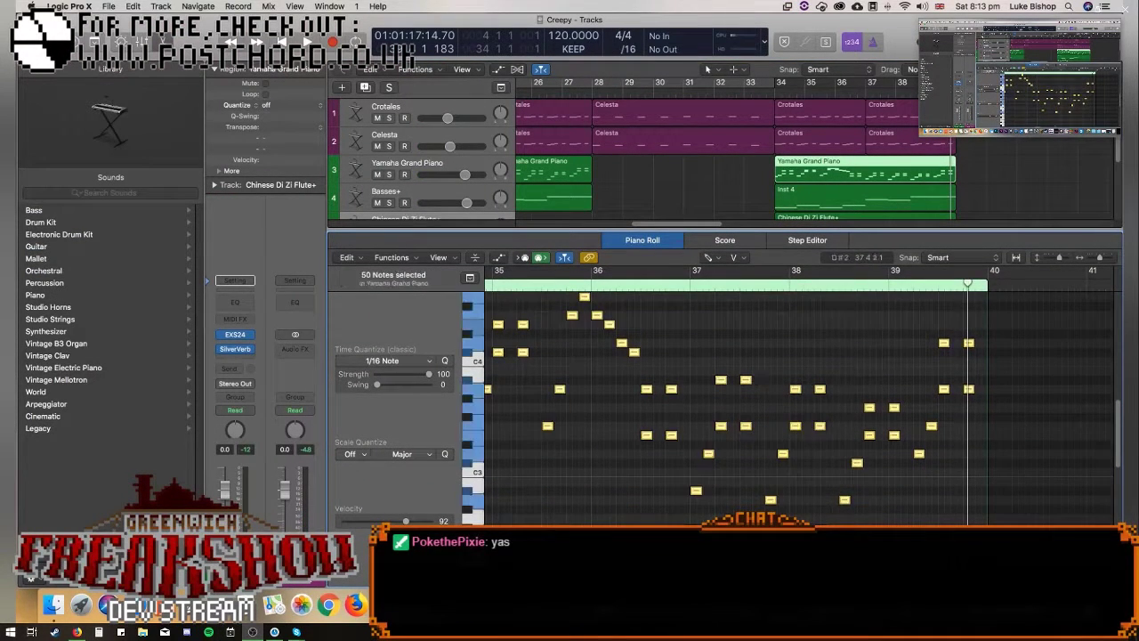
pyautogui.press('super+Left')
pyautogui.press('super+Left')
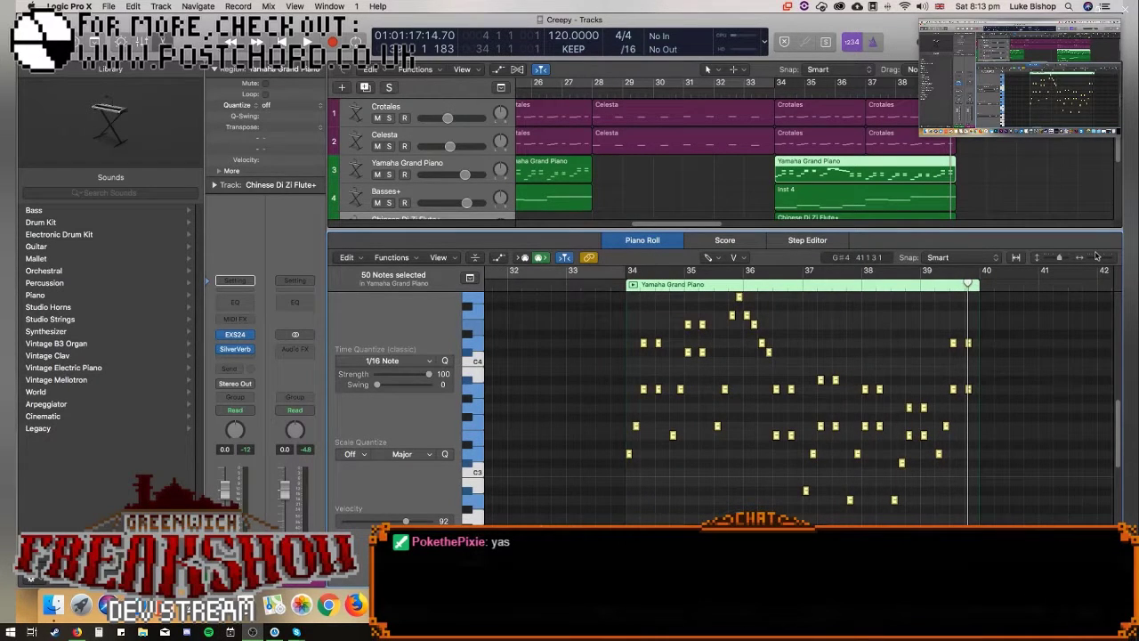
pyautogui.press('Delete')
# Draw a D3 note about one bar long at the start of bar 34 in the emptied piano region.
pyautogui.keyDown('super'); pyautogui.click(627, 444); pyautogui.keyUp('super')
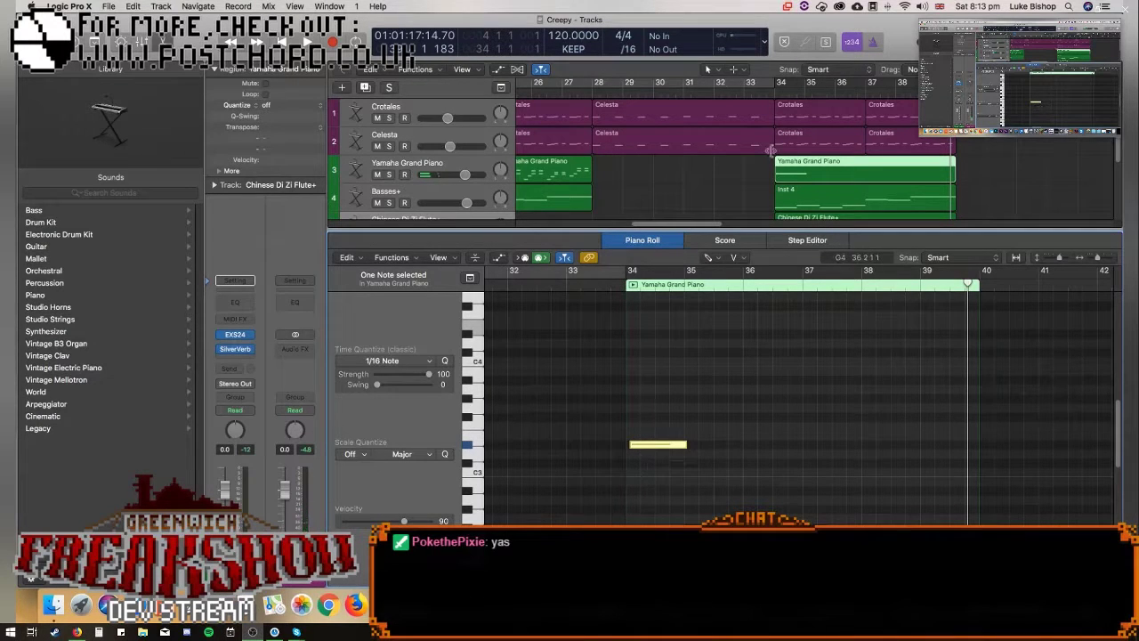
pyautogui.moveTo(655, 449); pyautogui.dragTo(652, 458)
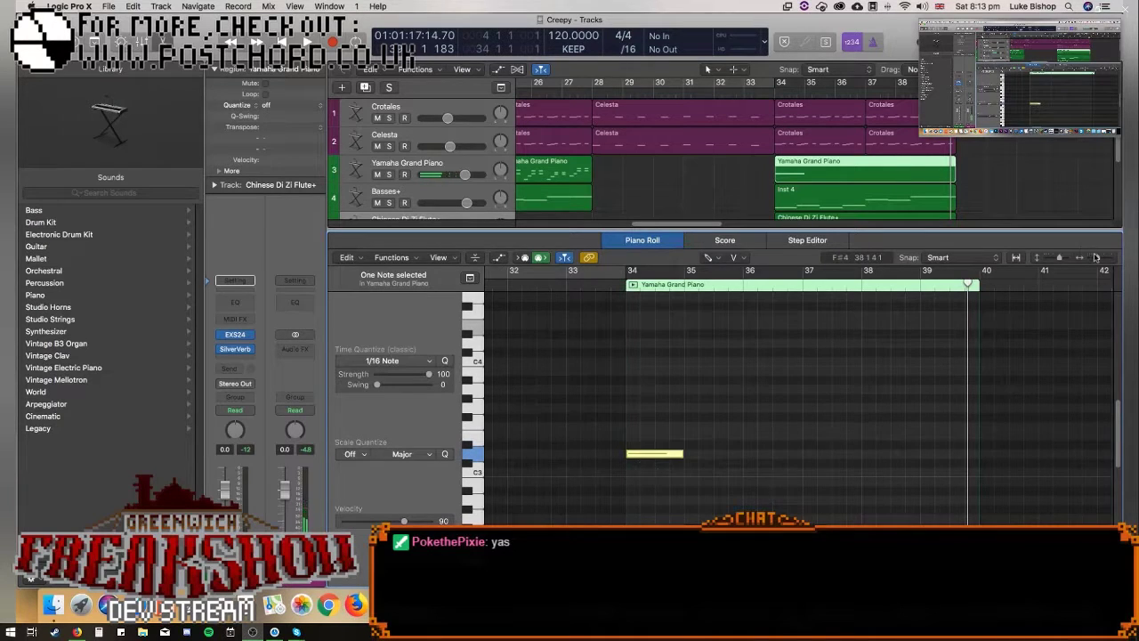
pyautogui.click(1097, 257)
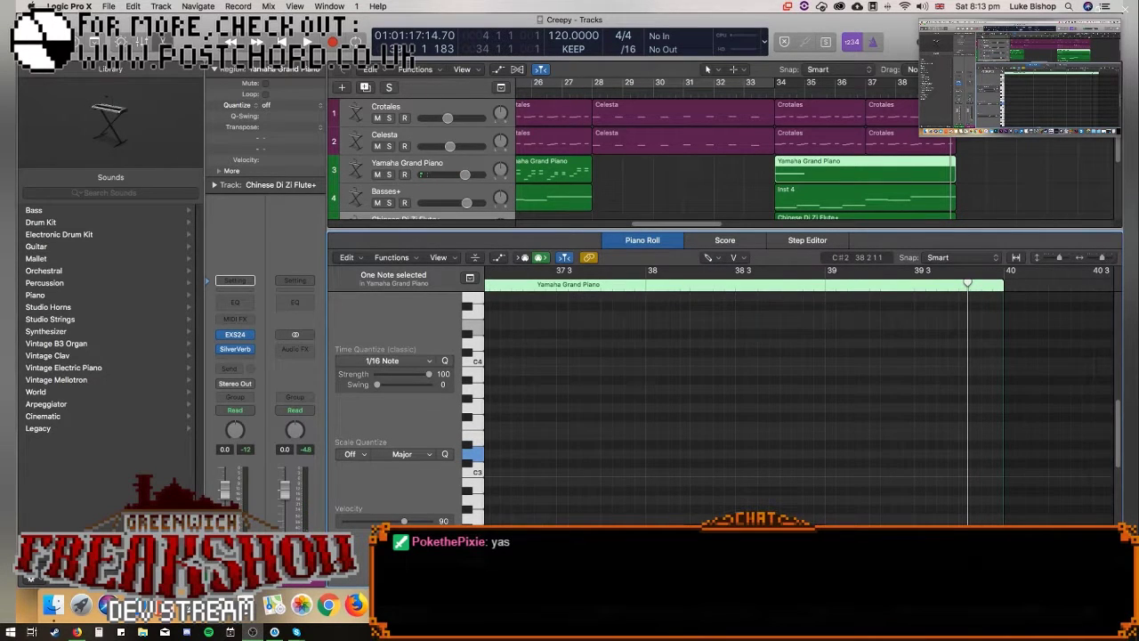
pyautogui.hscroll(-10, 800, 400)
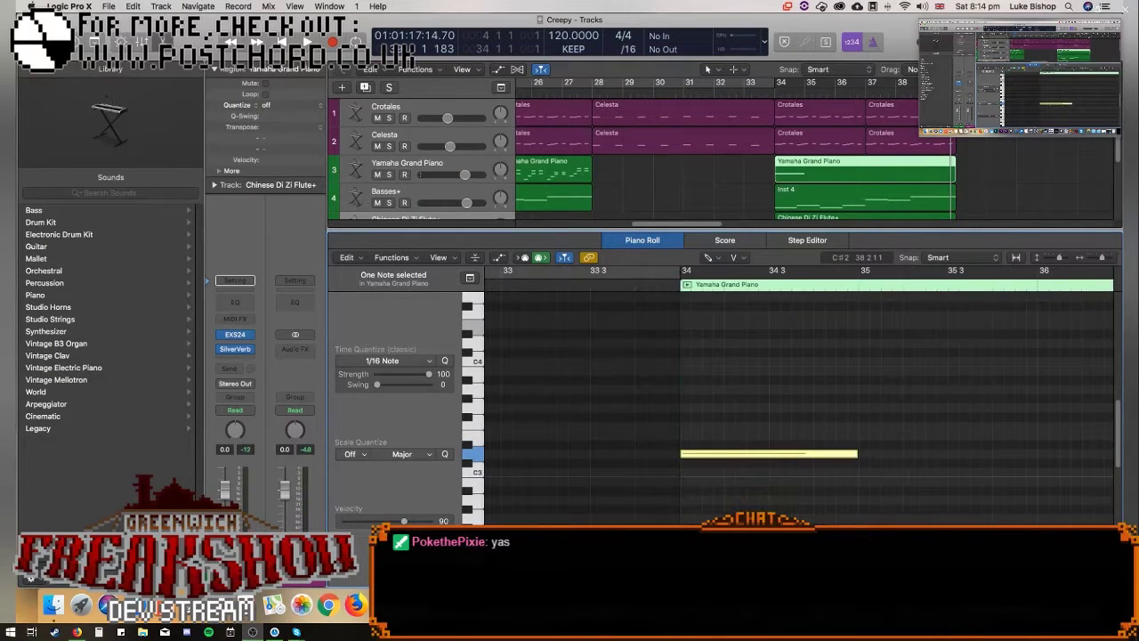
pyautogui.click(707, 438)
pyautogui.press('BackSpace')
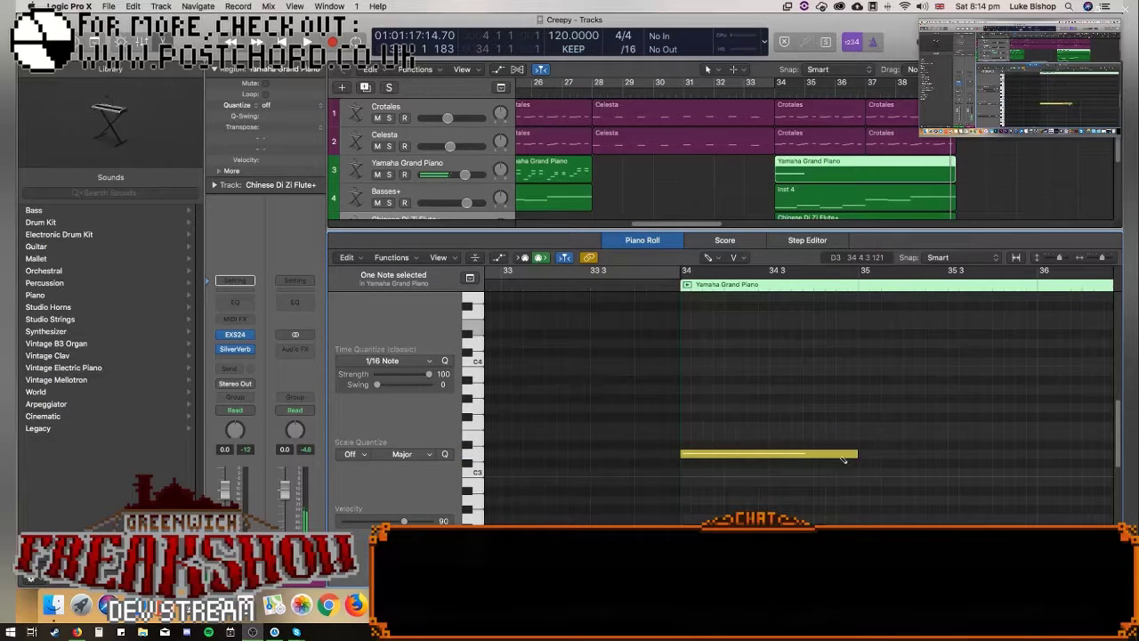
# Shorten the D3 note to an eighth note and continue with rising eighth notes E3, F3, G3 and A3.
pyautogui.moveTo(844, 458)
pyautogui.mouseDown()
pyautogui.moveTo(700, 467)
pyautogui.moveTo(712, 434)
pyautogui.mouseUp()
pyautogui.click(736, 426)
pyautogui.click(758, 406)
pyautogui.click(781, 388)
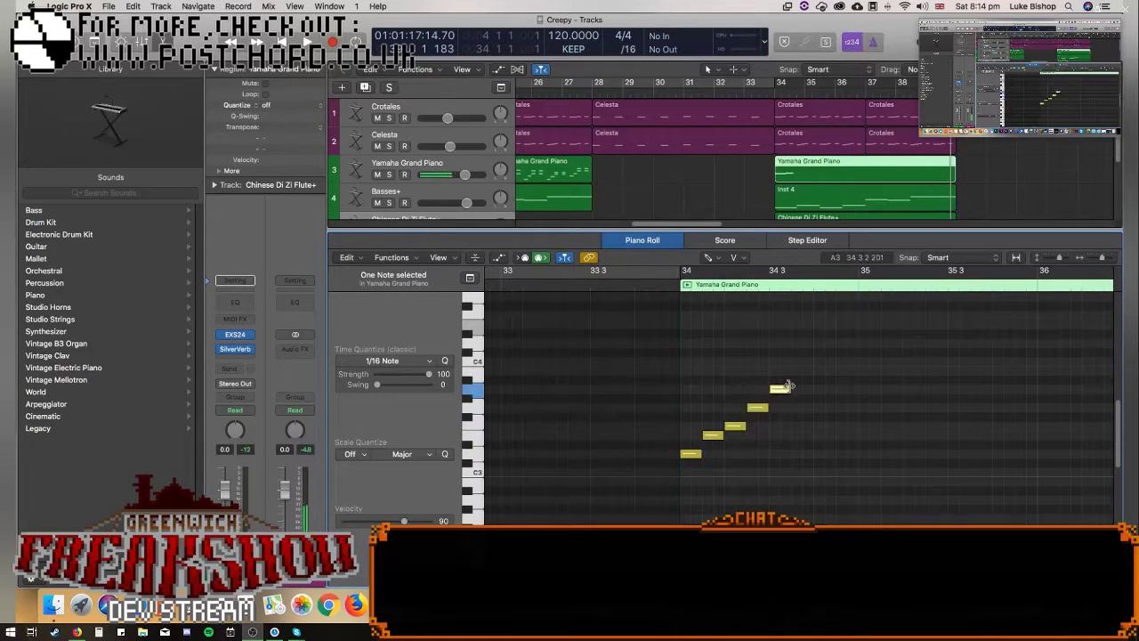
# Check the Basses region at bar 34 against the piano run and extend the run with an A#3 eighth note.
pyautogui.click(685, 286)
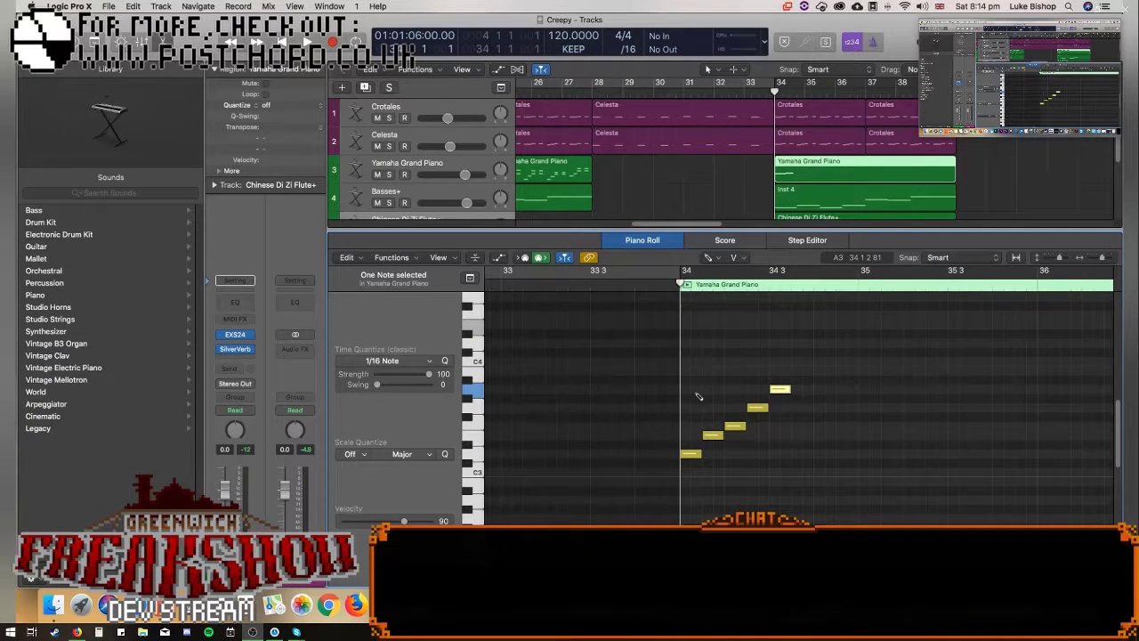
pyautogui.click(823, 206)
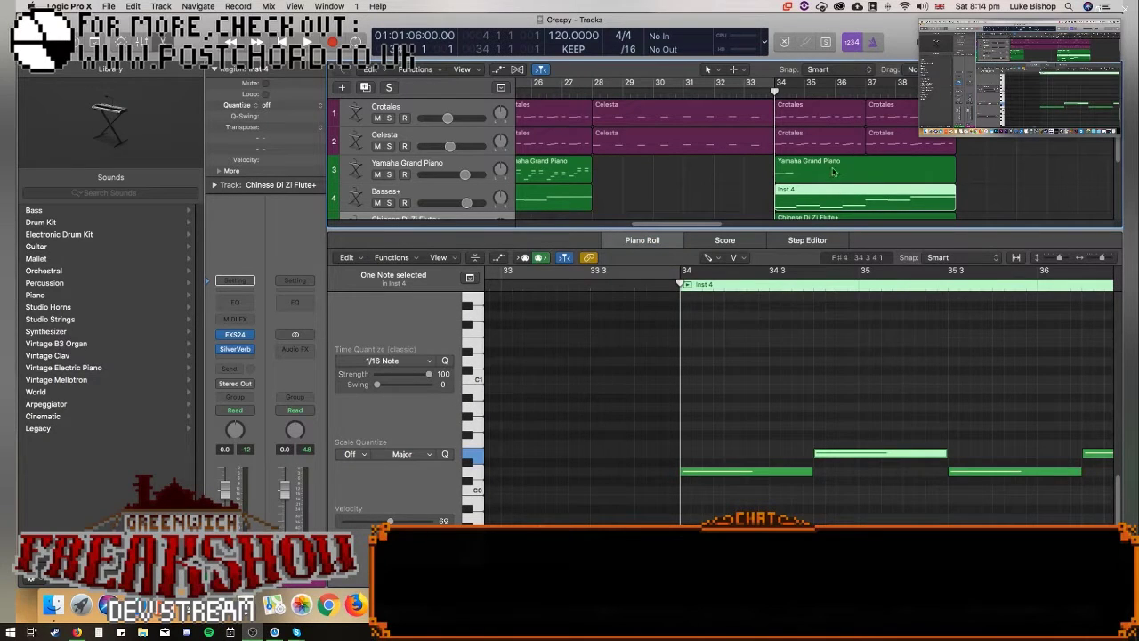
pyautogui.click(833, 172)
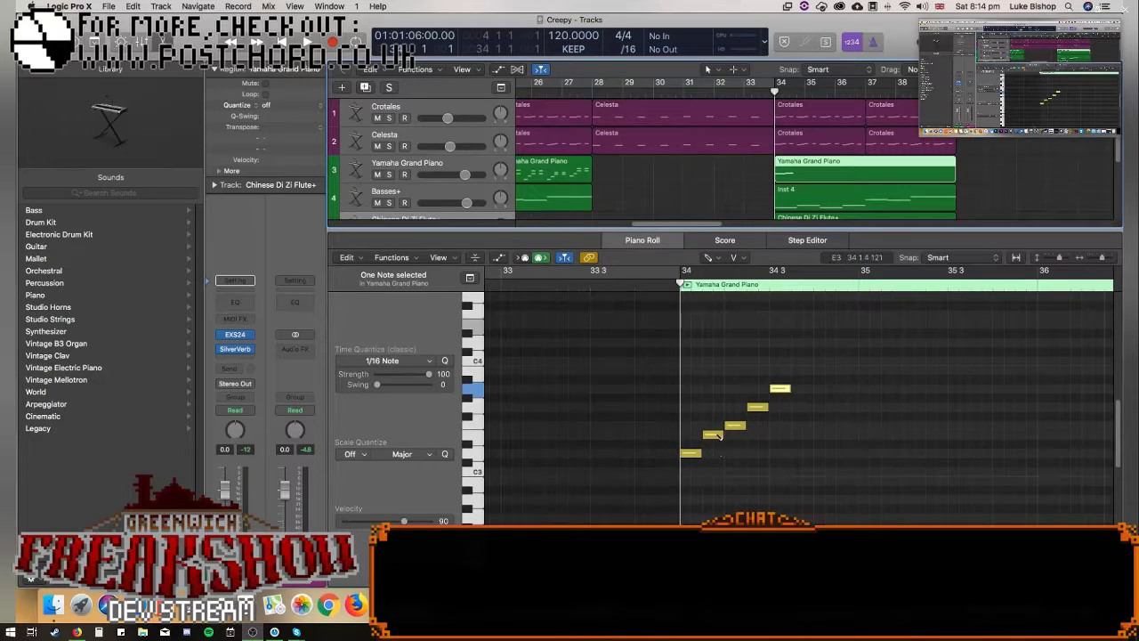
pyautogui.click(797, 380)
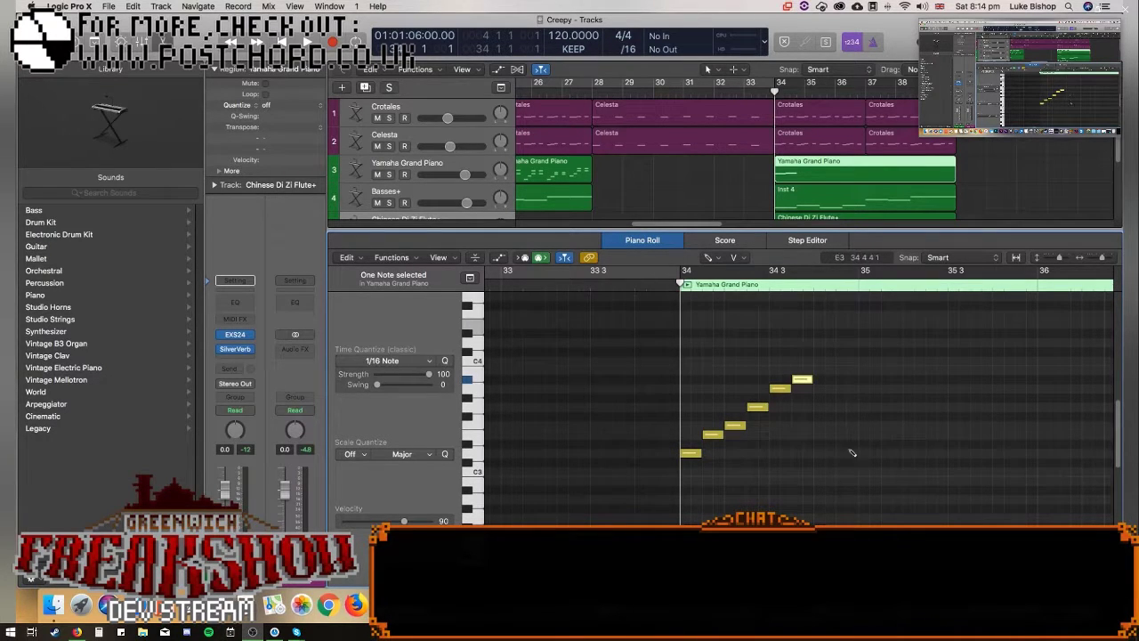
# Add a second rising run of eighth notes from bar 34 beat 4: C#3, D3, E3, F3, G3 and A3.
pyautogui.click(815, 462)
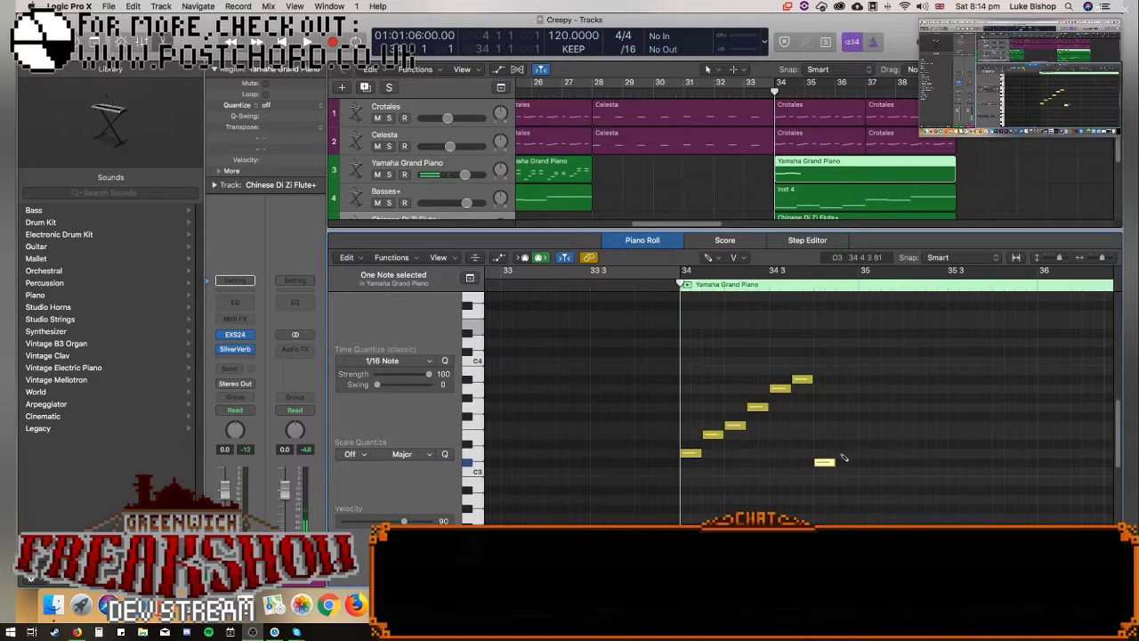
pyautogui.click(841, 453)
pyautogui.click(862, 435)
pyautogui.click(883, 425)
pyautogui.click(908, 407)
pyautogui.click(930, 388)
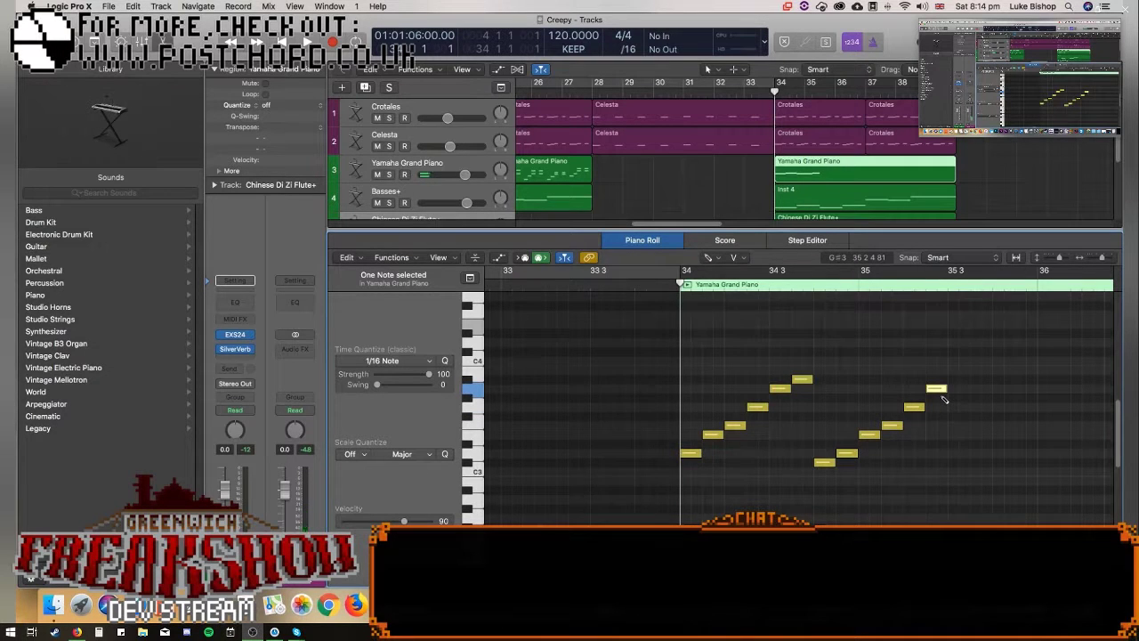
# Audition the piano runs and place eighth notes C#3 and C3 starting at bar 35 beat 3.
pyautogui.click(953, 487)
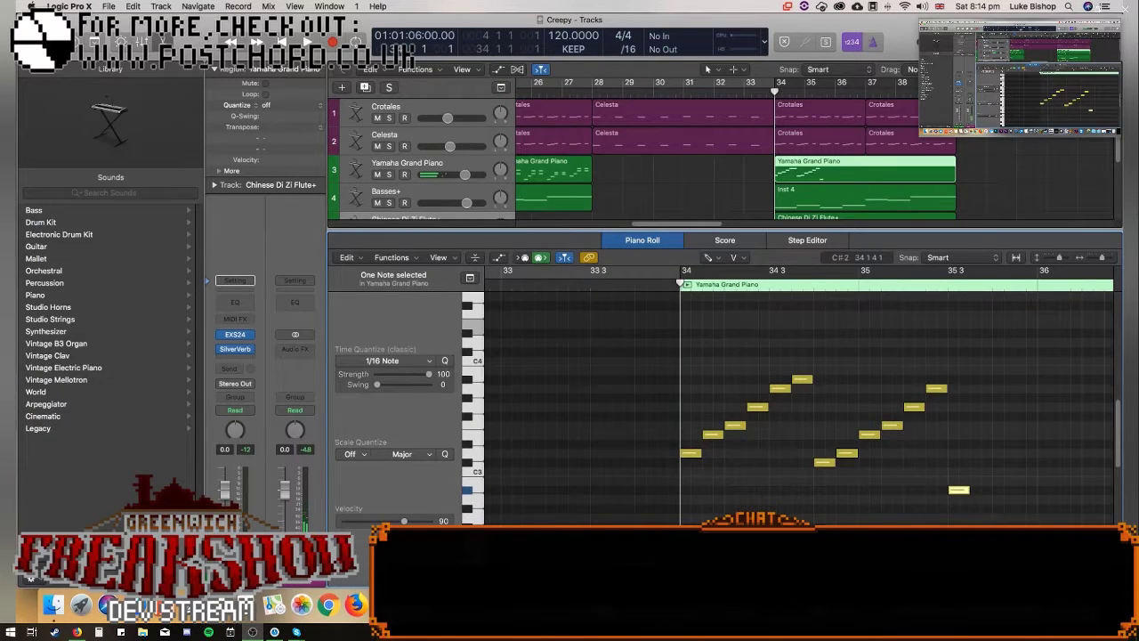
pyautogui.hscroll(3, 801, 400)
pyautogui.press('space')
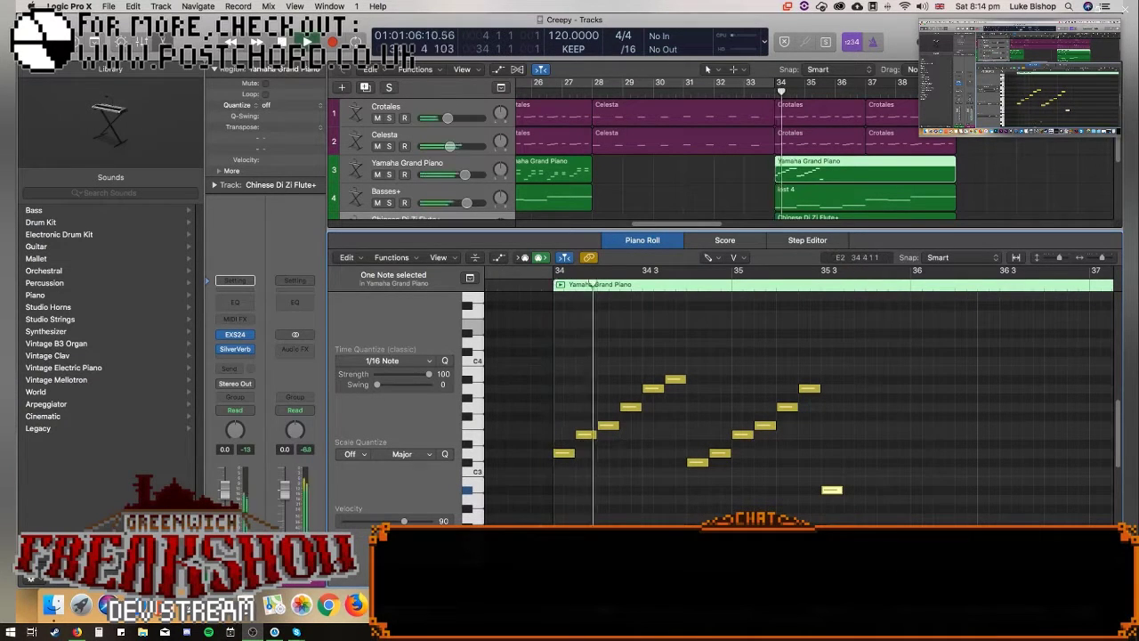
pyautogui.click(852, 471)
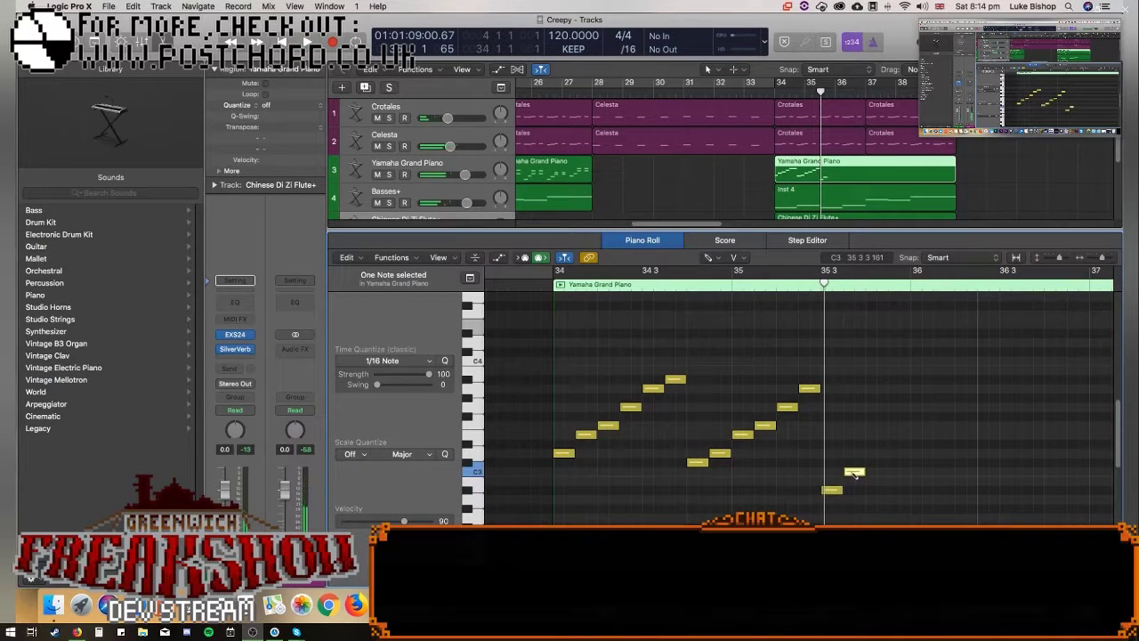
pyautogui.moveTo(831, 489); pyautogui.dragTo(831, 462)
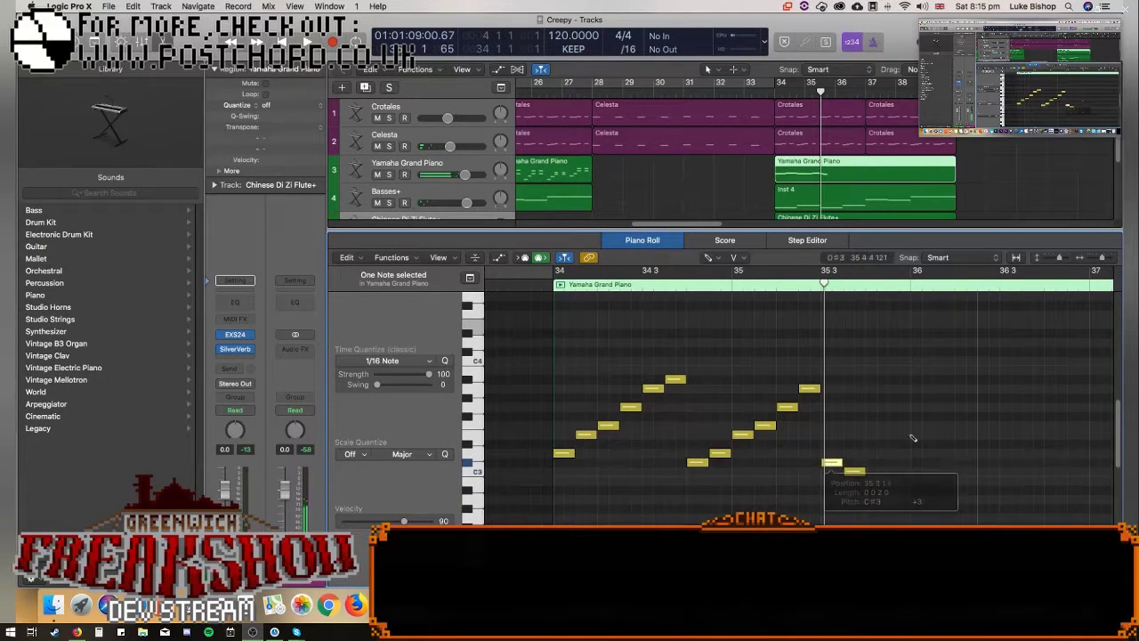
# Replay from bar 34 and replace the C#3 and C3 from bar 35 beat 3 with eighth notes D3, E3, F3, G3, A#3, A3.
pyautogui.click(569, 284)
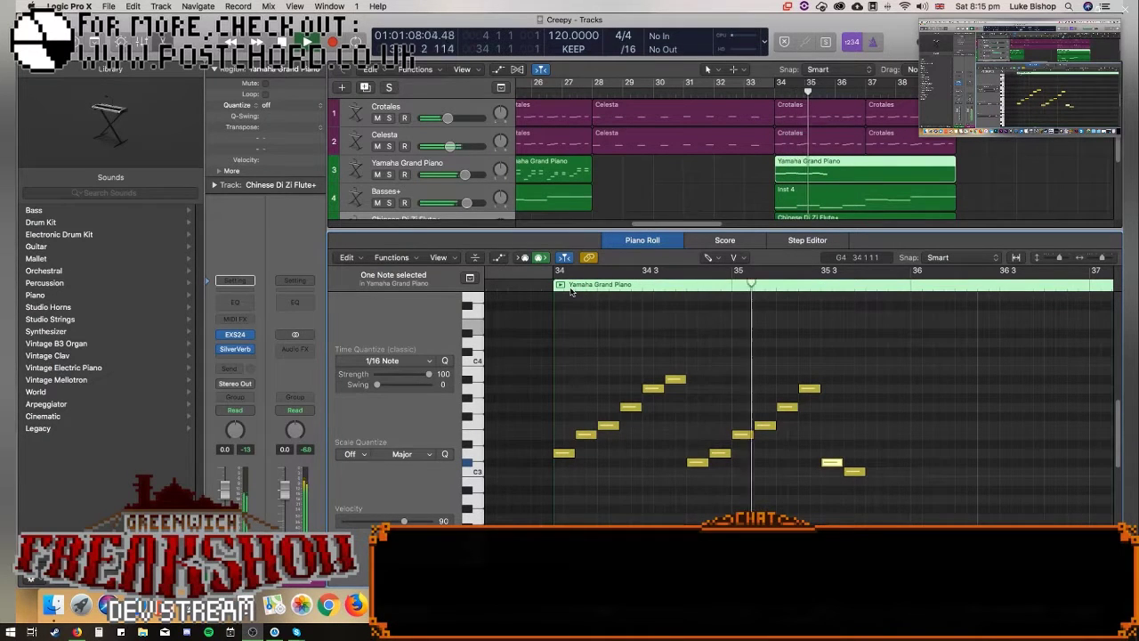
pyautogui.moveTo(831, 464); pyautogui.dragTo(899, 409)
pyautogui.click(876, 425)
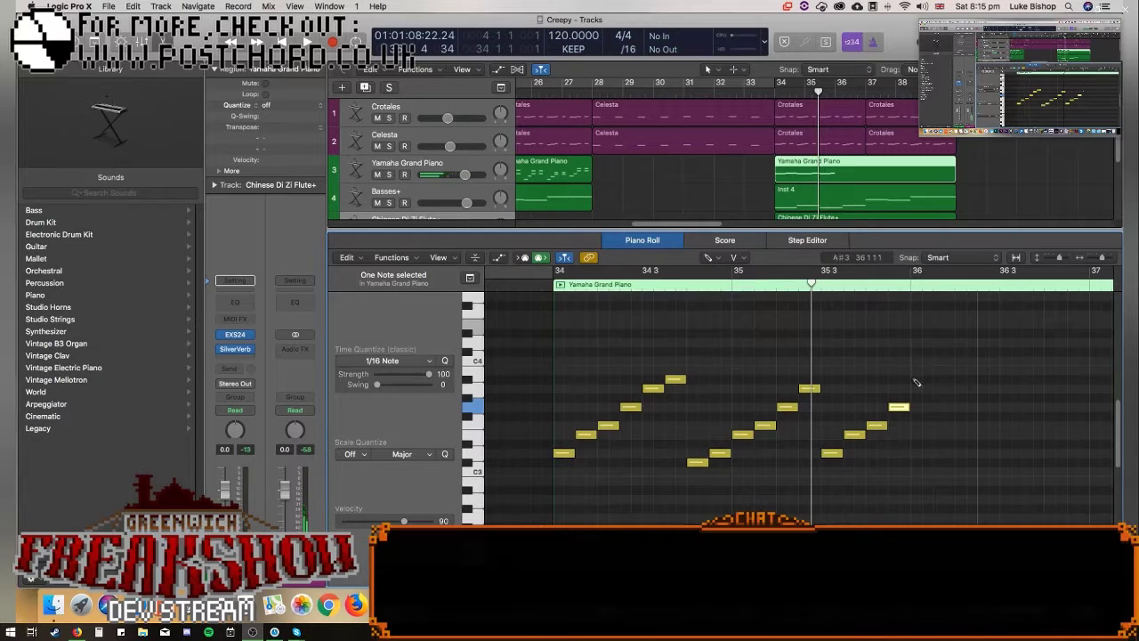
pyautogui.click(917, 380)
pyautogui.click(938, 389)
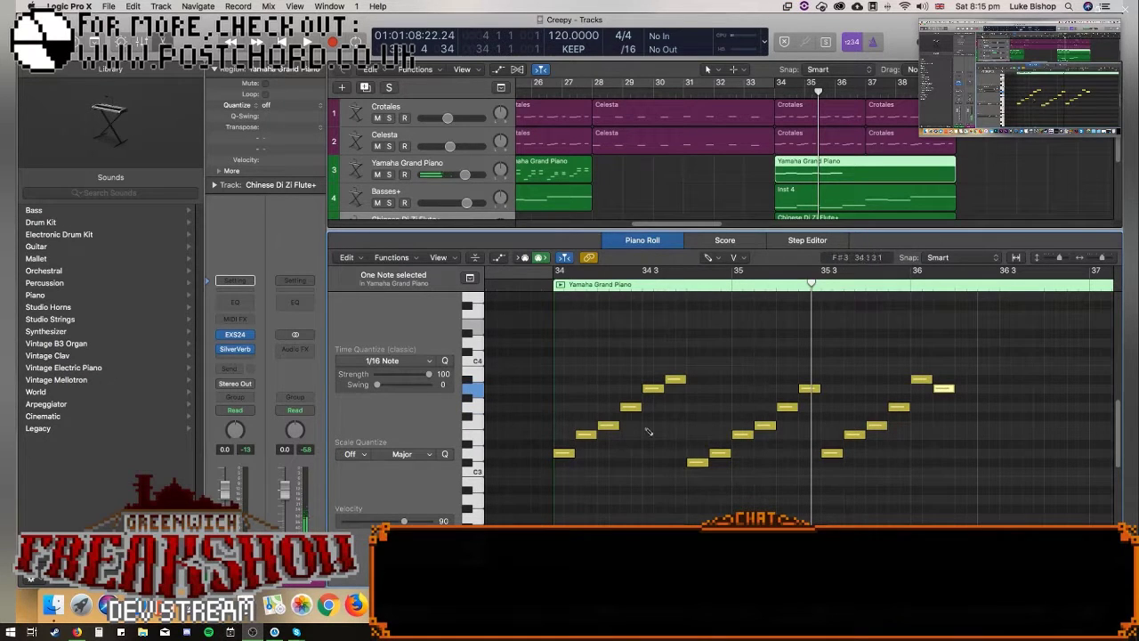
# Complete the piano phrase from bar 36 beat 2 with eighth notes C#3, D3, E3, F3, A3 and G3.
pyautogui.click(961, 463)
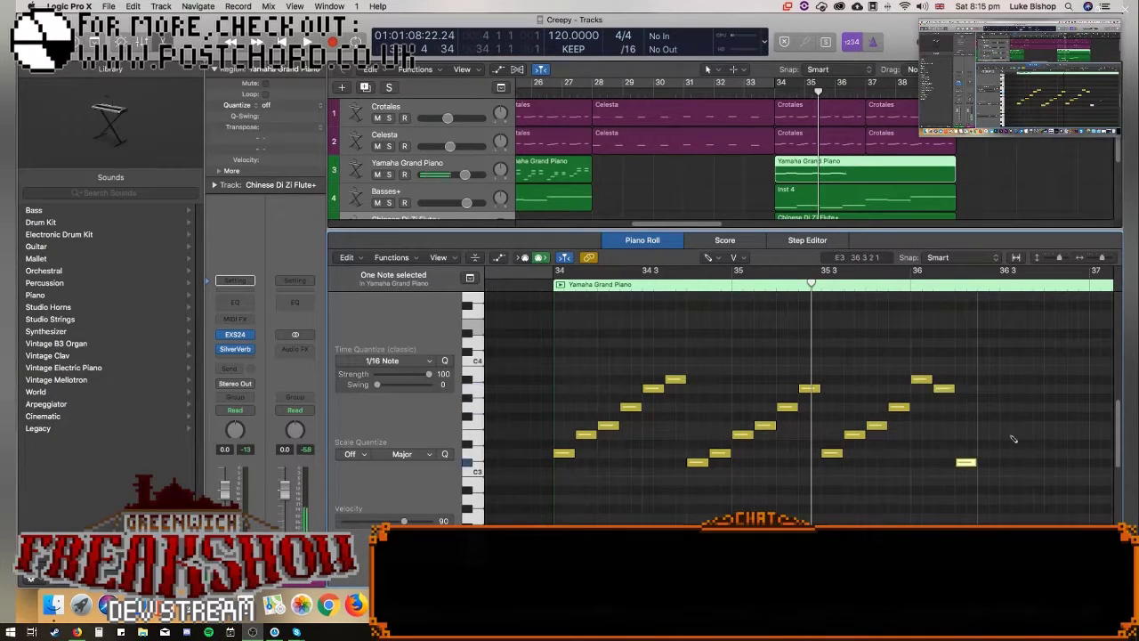
pyautogui.hscroll(3, 961, 459)
pyautogui.click(919, 453)
pyautogui.click(953, 436)
pyautogui.moveTo(959, 436); pyautogui.dragTo(948, 435)
pyautogui.click(968, 427)
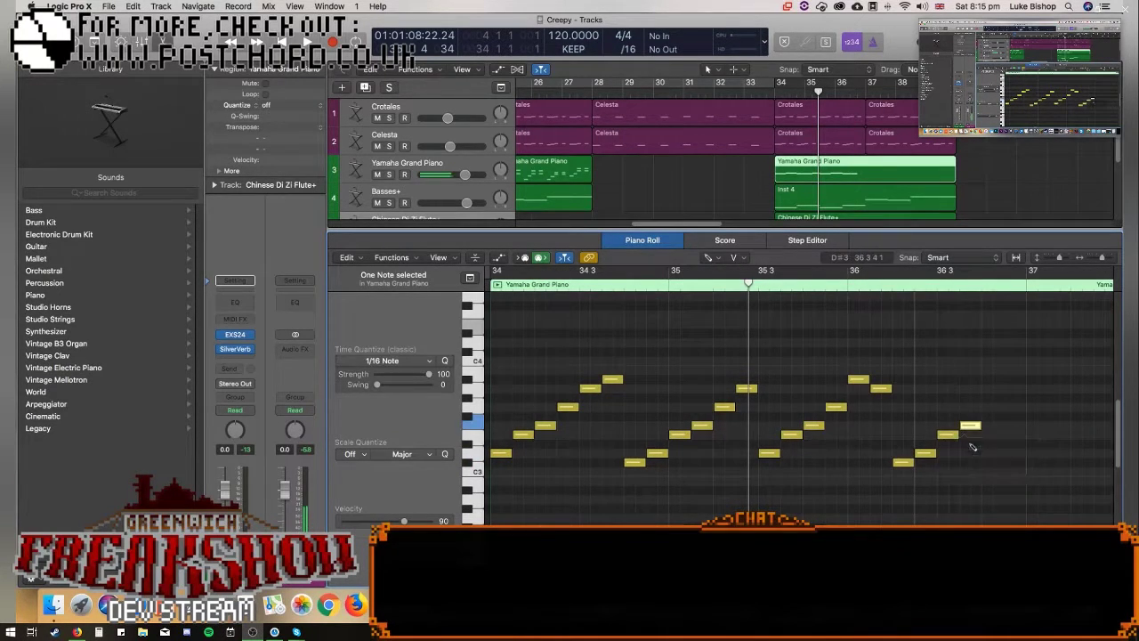
pyautogui.click(986, 389)
pyautogui.click(1009, 406)
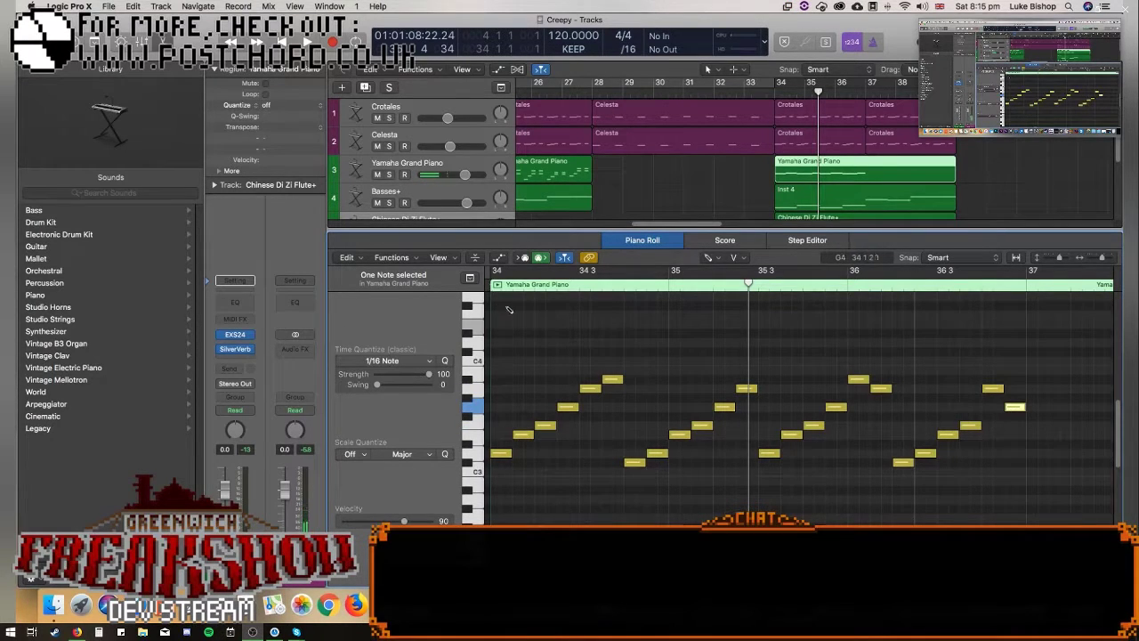
# Duplicate all 24 piano notes to bar 37 and play the extended phrase.
pyautogui.press('super+a')
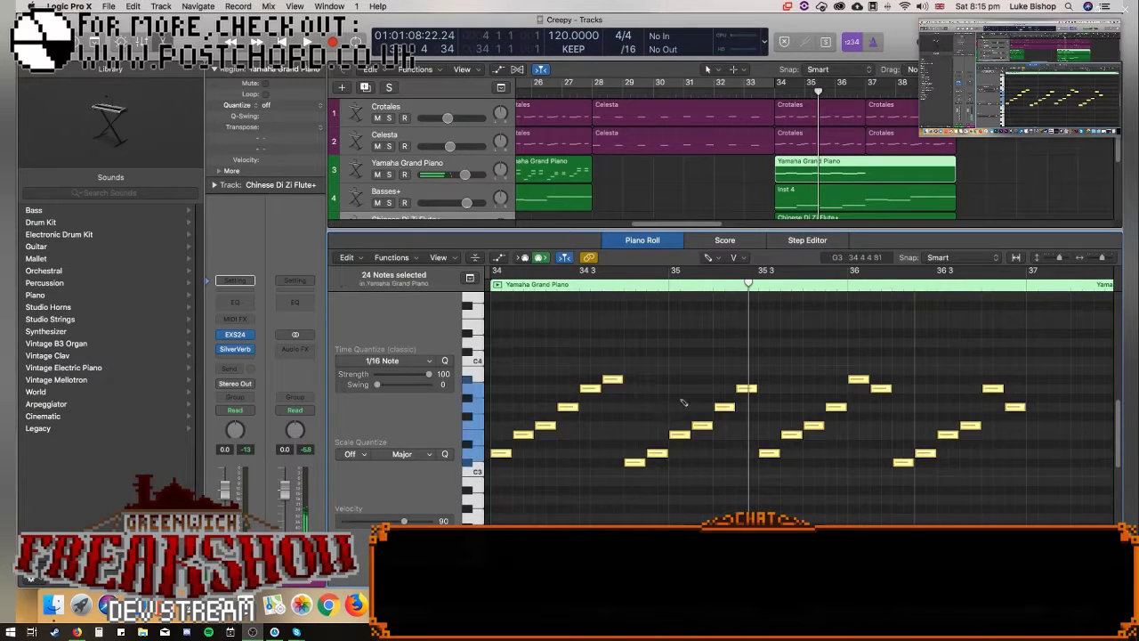
pyautogui.click(1028, 281)
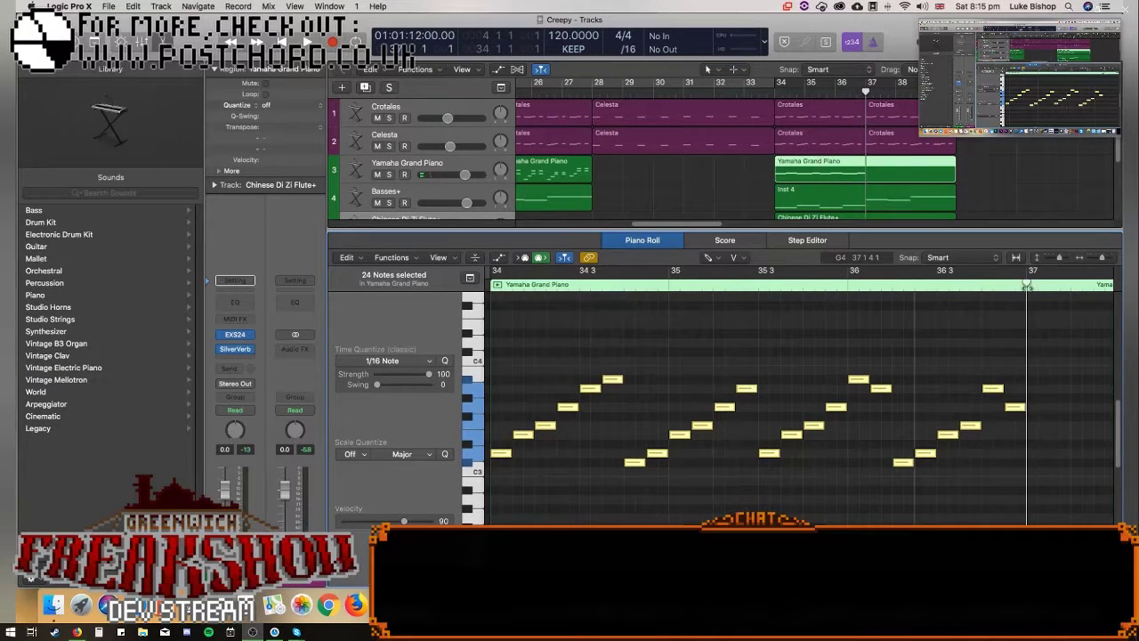
pyautogui.press('super+v')
pyautogui.hotkey('shift', 'space')
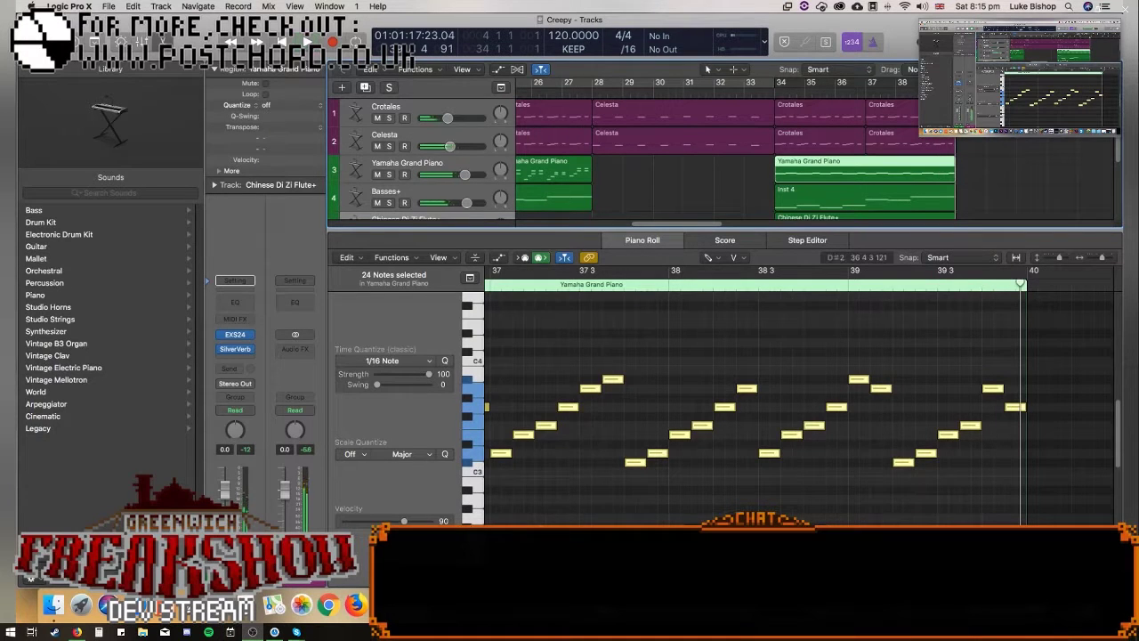
# Replace the last six piano notes from bar 39 beat 2 with a descending eighth-note run: F3, E3, D3, C#3, A#2 and A2.
pyautogui.click(965, 346)
pyautogui.moveTo(895, 374); pyautogui.dragTo(1057, 517)
pyautogui.press('Delete')
pyautogui.click(897, 425)
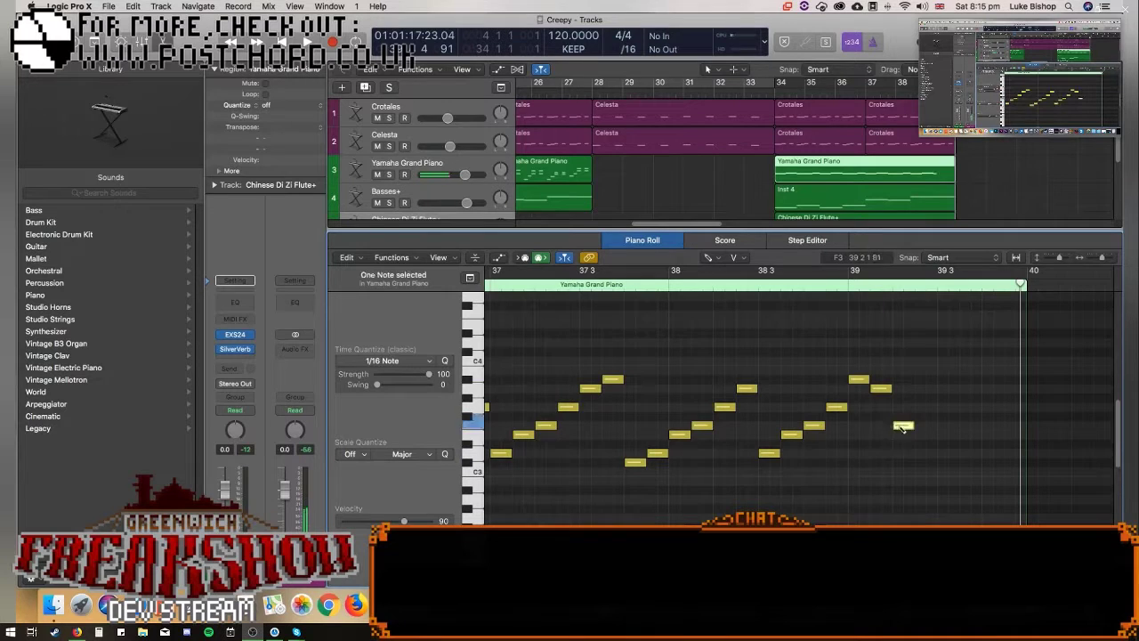
pyautogui.click(919, 434)
pyautogui.click(941, 453)
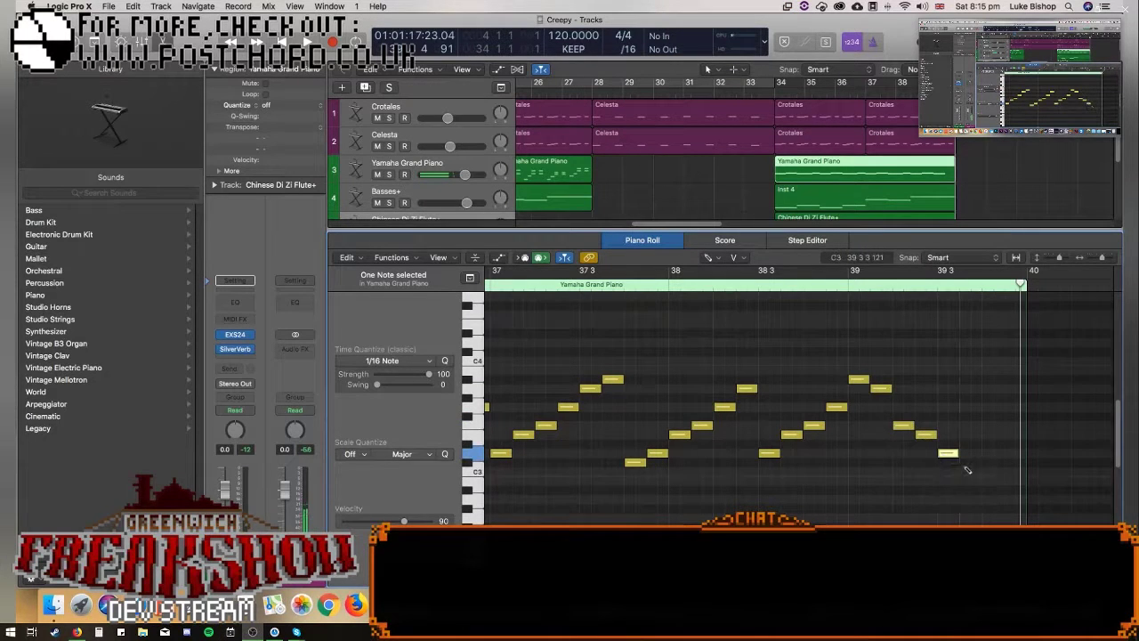
pyautogui.click(966, 463)
pyautogui.click(988, 489)
pyautogui.click(1009, 499)
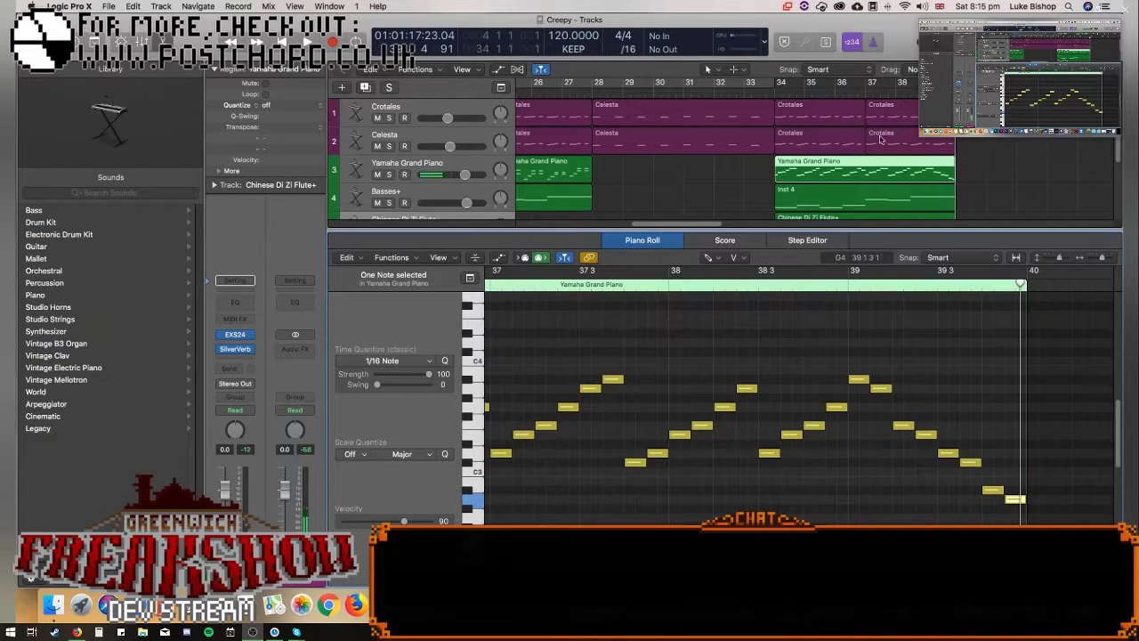
# Return to bar 34, save the project and enlarge the track area to fit the whole arrangement in view.
pyautogui.click(777, 87)
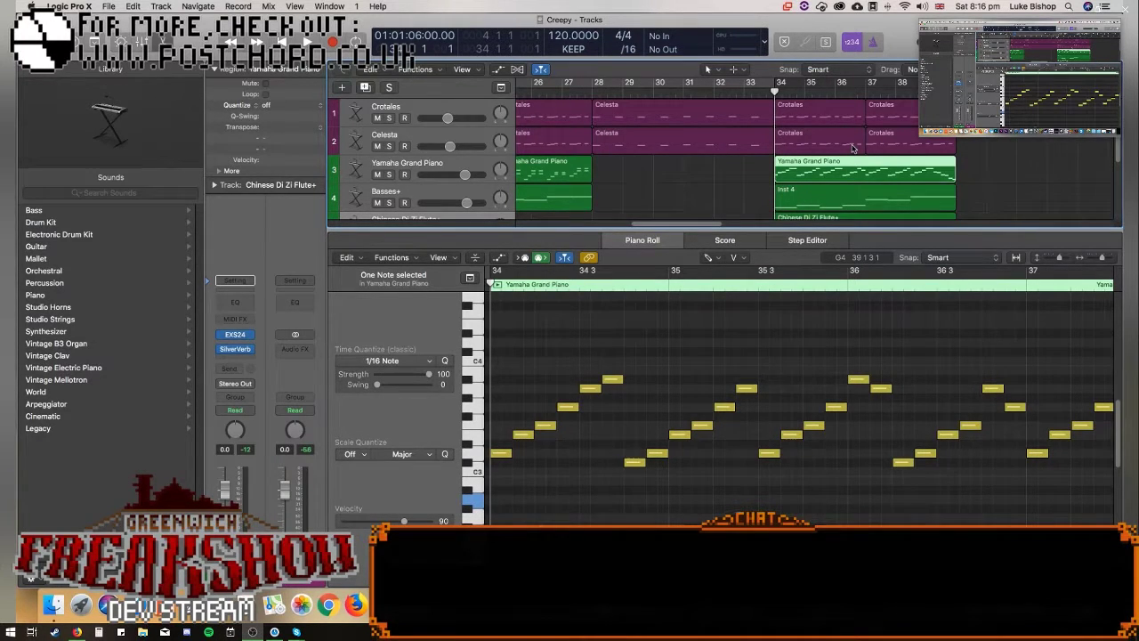
pyautogui.press('super+s')
pyautogui.moveTo(712, 224); pyautogui.dragTo(711, 394)
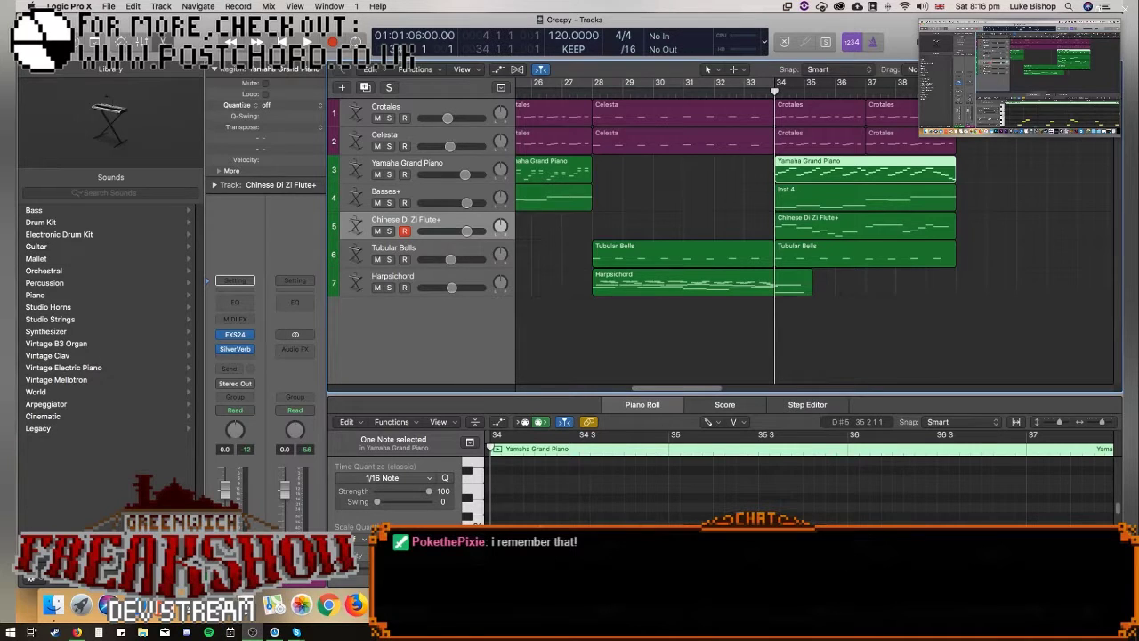
pyautogui.press('super+Left')
pyautogui.moveTo(722, 394); pyautogui.dragTo(671, 393)
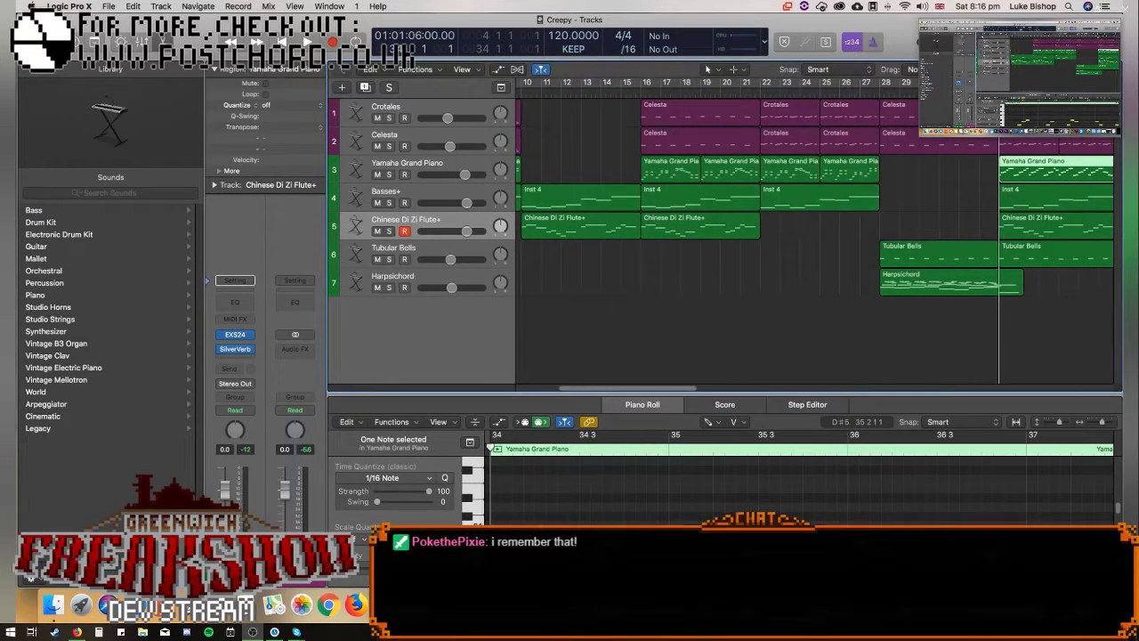
pyautogui.press('super+Left')
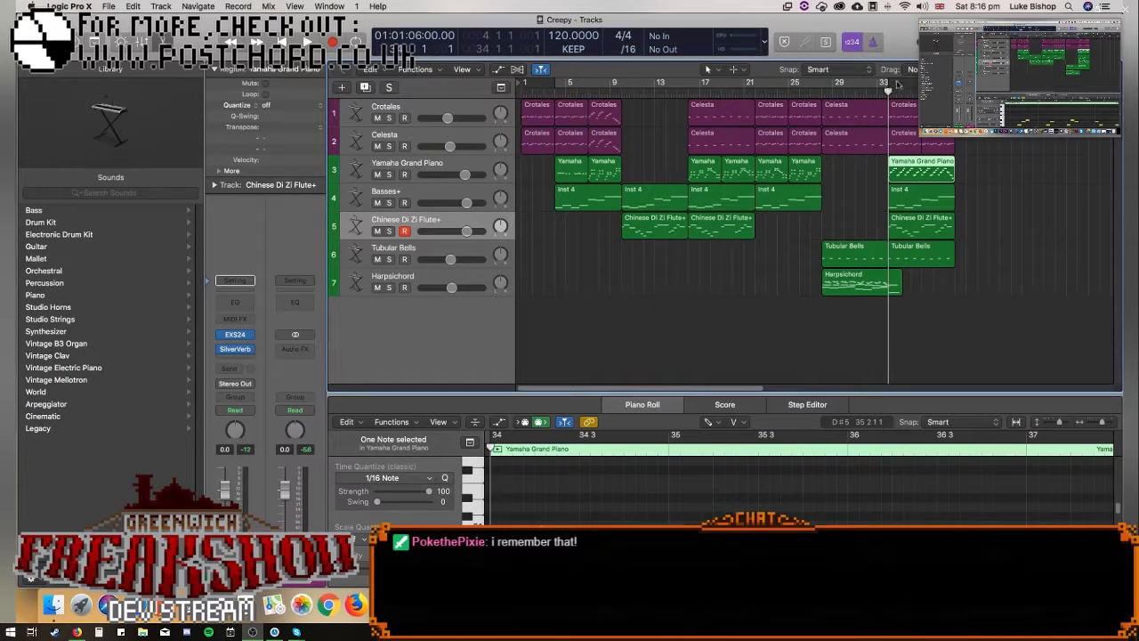
# Set the cycle range to bars 1 to 40, switch cycling off and save the project.
pyautogui.moveTo(890, 84); pyautogui.dragTo(911, 84)
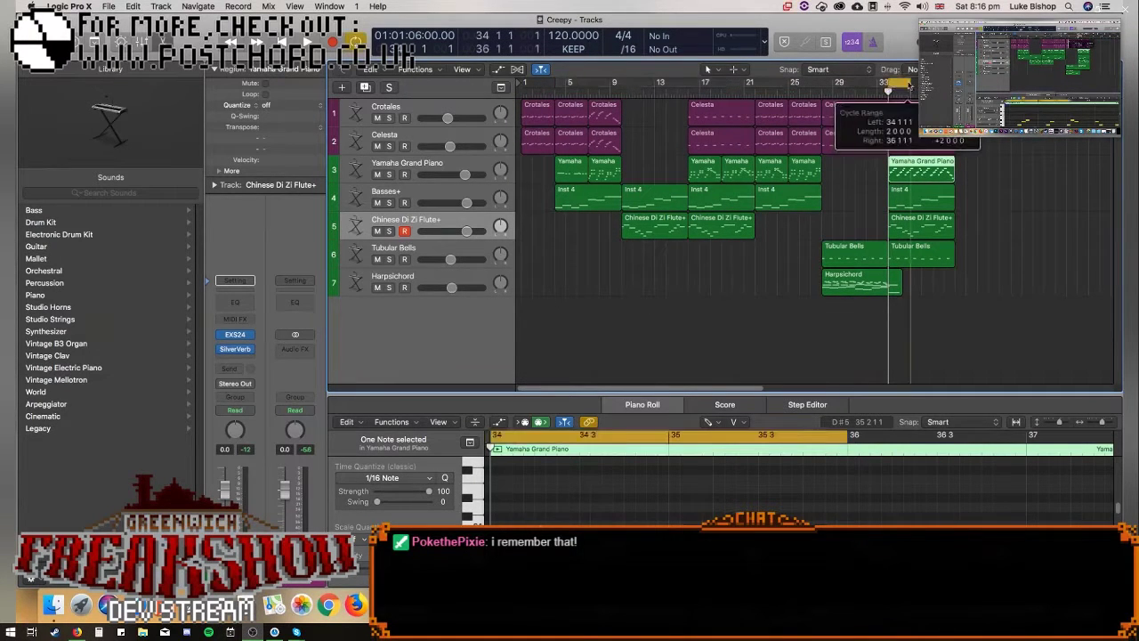
pyautogui.moveTo(557, 83); pyautogui.dragTo(955, 84)
pyautogui.click(590, 84)
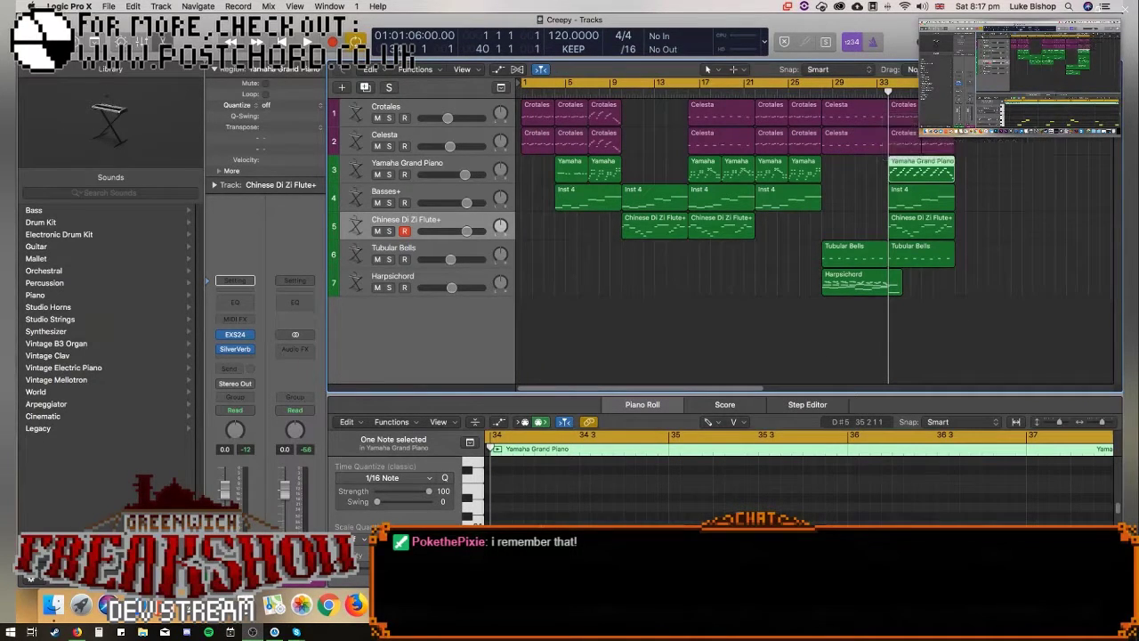
pyautogui.press(',')
pyautogui.press('super+s')
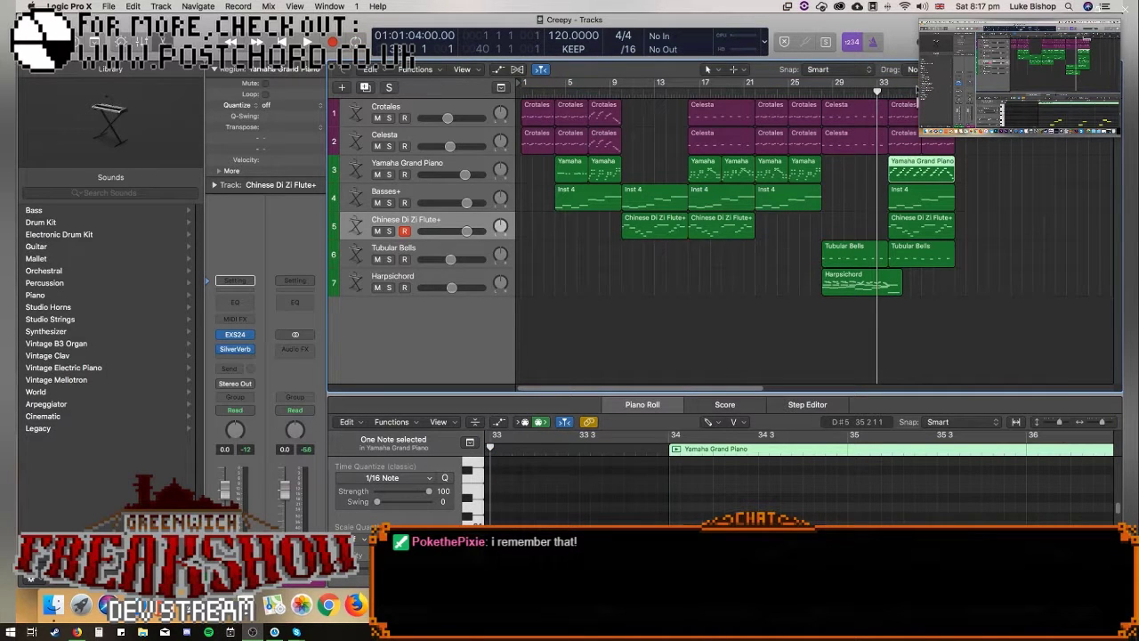
# Disarm the Chinese Di Zi Flute+ track and play the piece with the cycle range set to bars 4 to 40.
pyautogui.click(404, 230)
pyautogui.click(530, 85)
pyautogui.moveTo(525, 85); pyautogui.dragTo(560, 83)
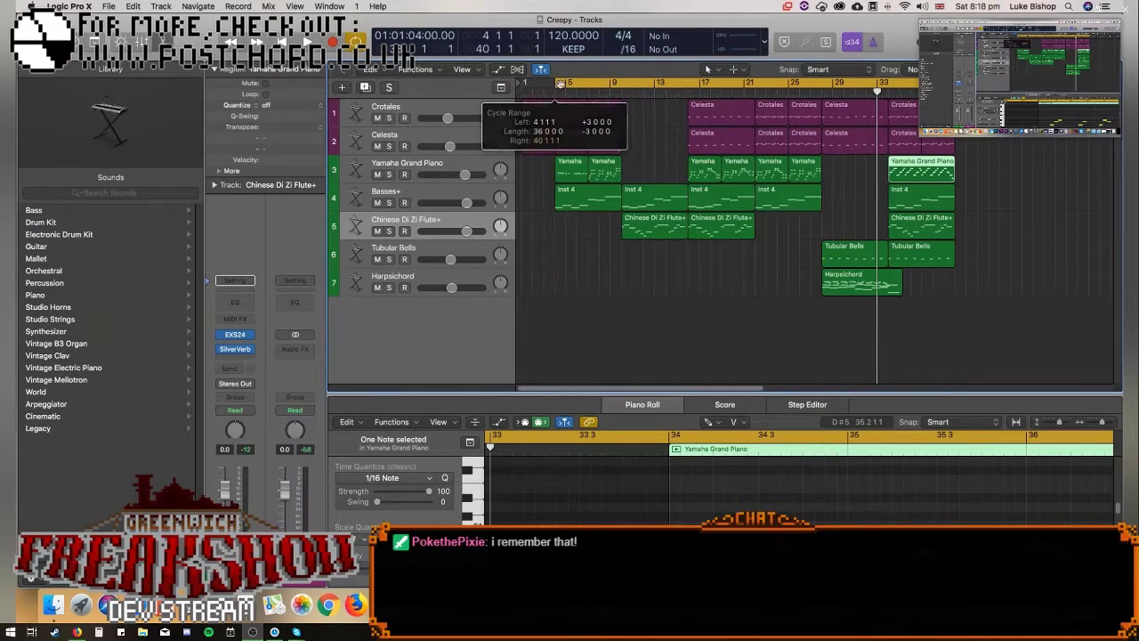
pyautogui.press('space')
pyautogui.click(756, 89)
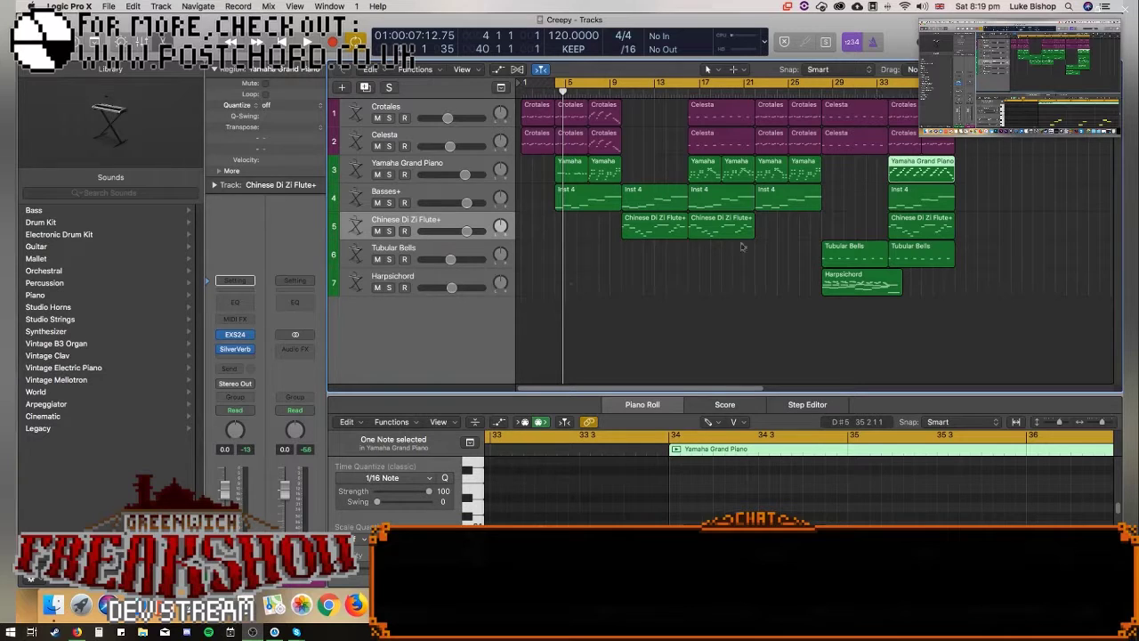
# Play the section from bar 33 with the Chinese Di Zi Flute+ track muted.
pyautogui.click(377, 230)
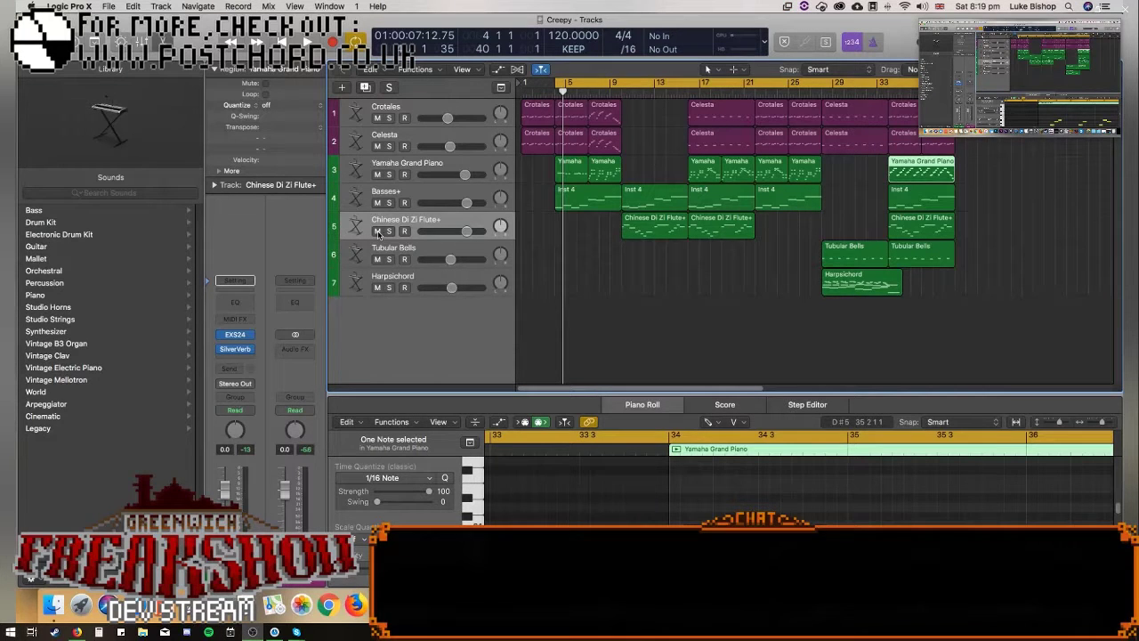
pyautogui.click(877, 90)
pyautogui.press('space')
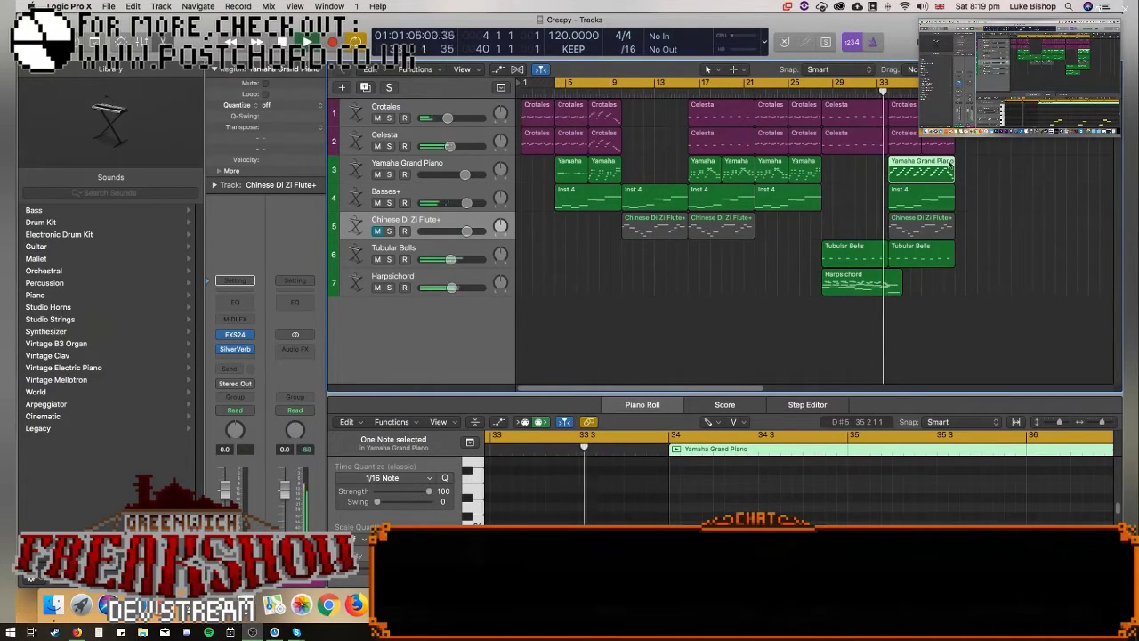
# Delete the Chinese Di Zi Flute+ region at bar 34 and save the project, with cycling switched off.
pyautogui.click(935, 224)
pyautogui.press('Delete')
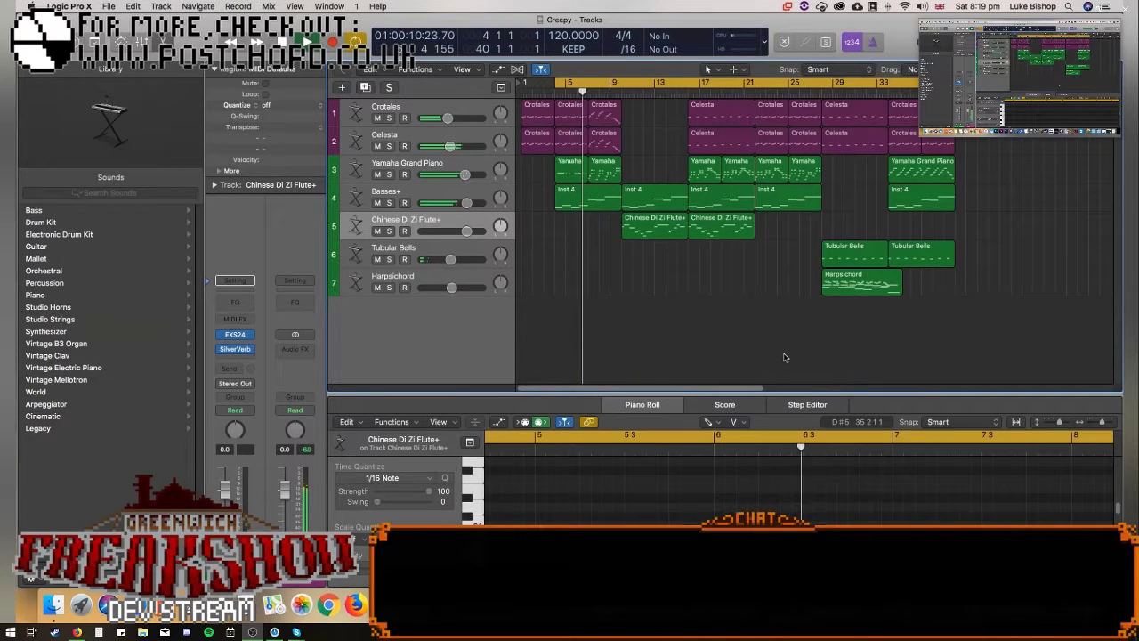
pyautogui.press('super+s')
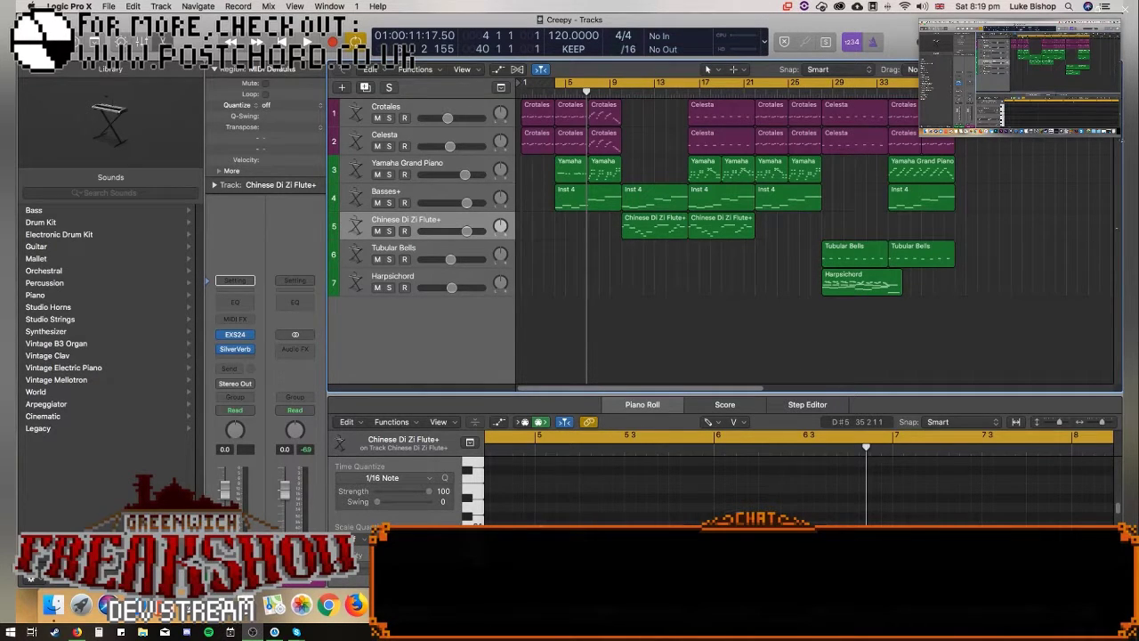
pyautogui.click(797, 83)
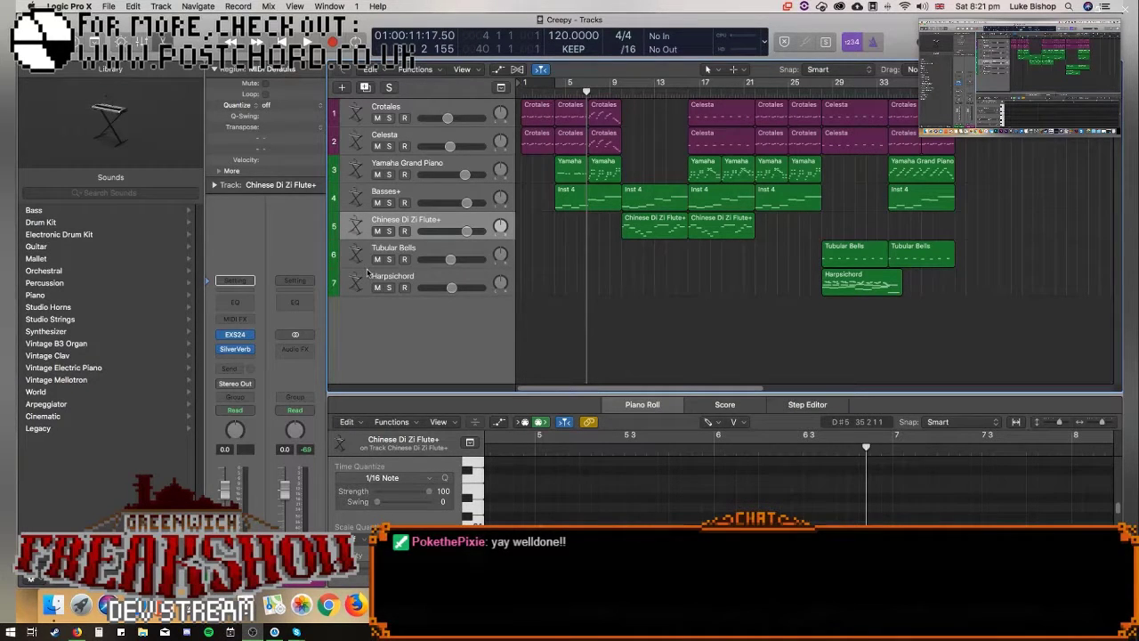
pyautogui.click(53, 605)
pyautogui.click(526, 204)
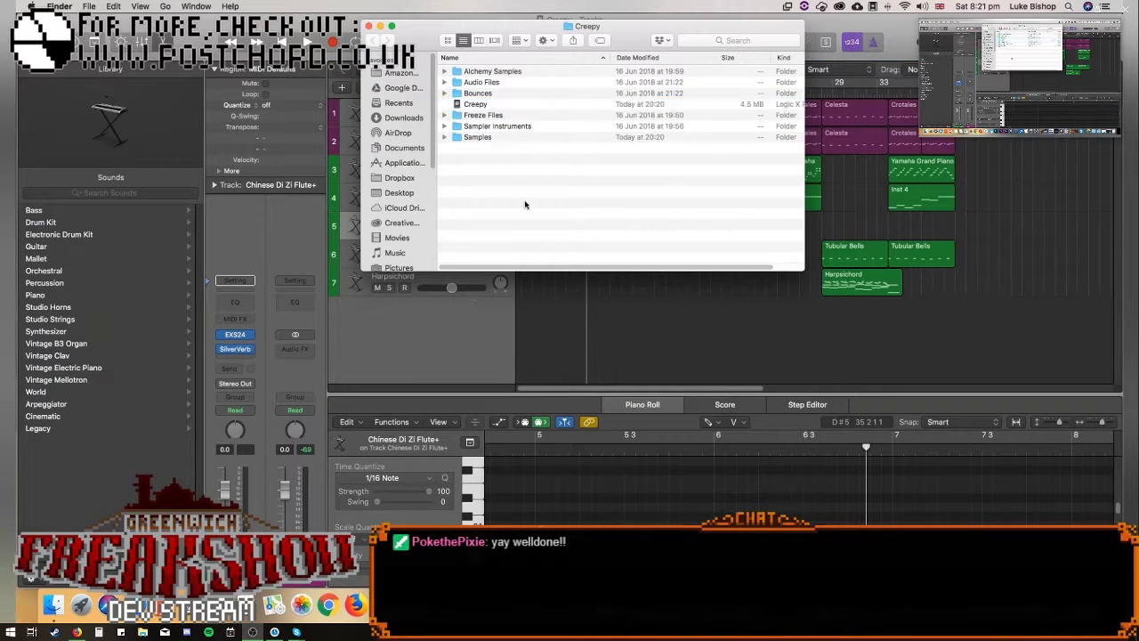
pyautogui.click(480, 107)
pyautogui.press('Return')
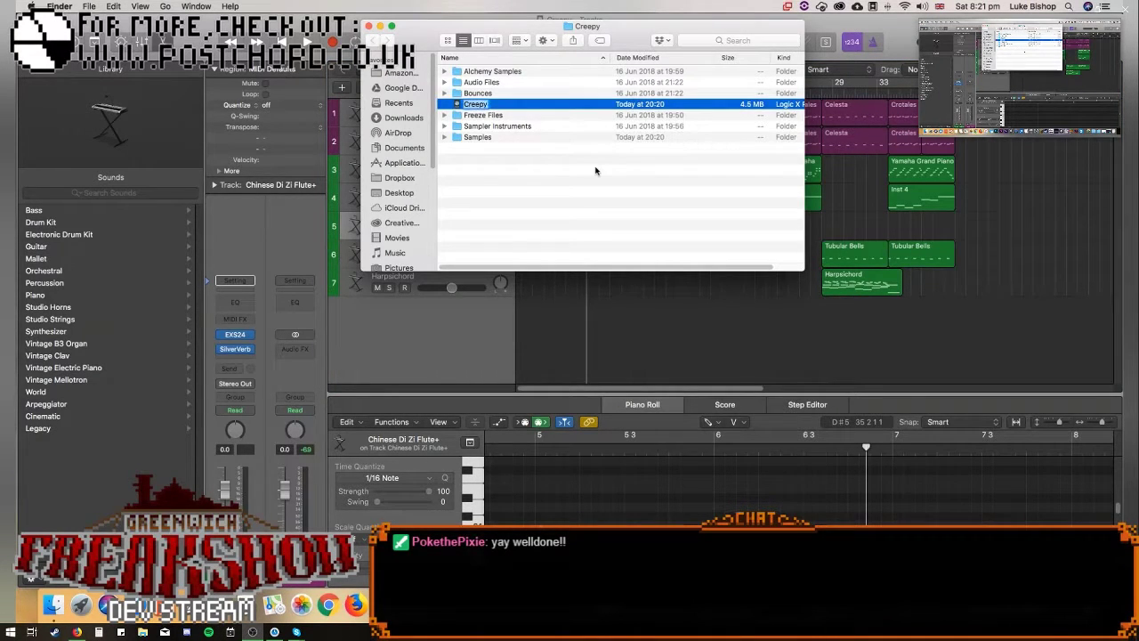
pyautogui.press('Escape')
pyautogui.moveTo(557, 25); pyautogui.dragTo(538, 93)
pyautogui.click(405, 85)
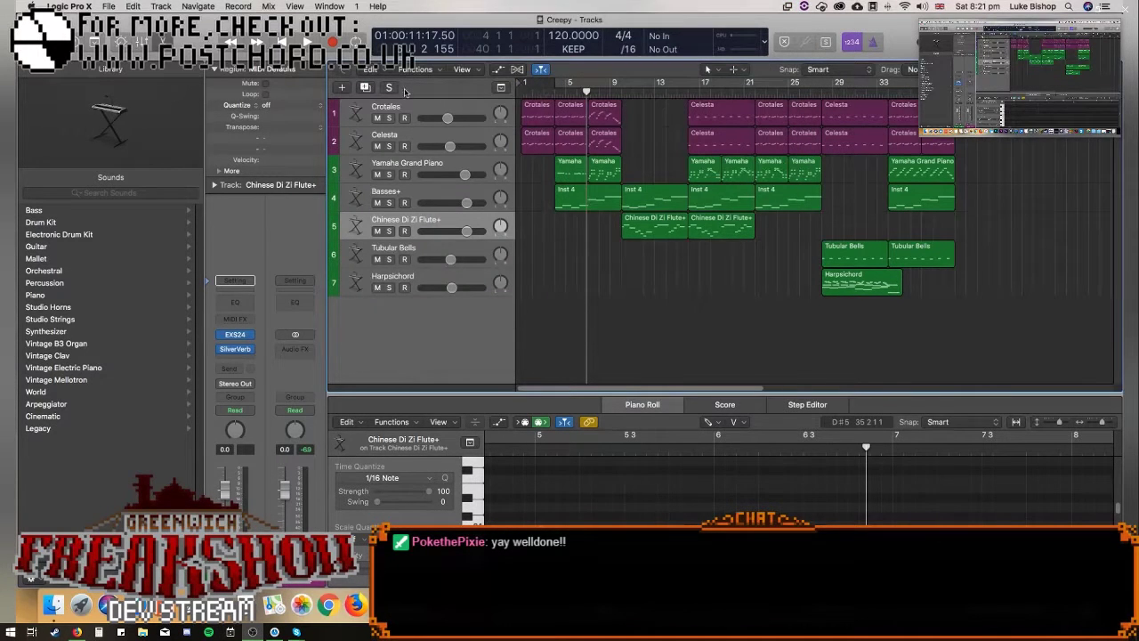
# Save the project under the new name "L'enfant de mort" in the Creepy folder on the Desktop, organised as a package.
pyautogui.press('super+shift+s')
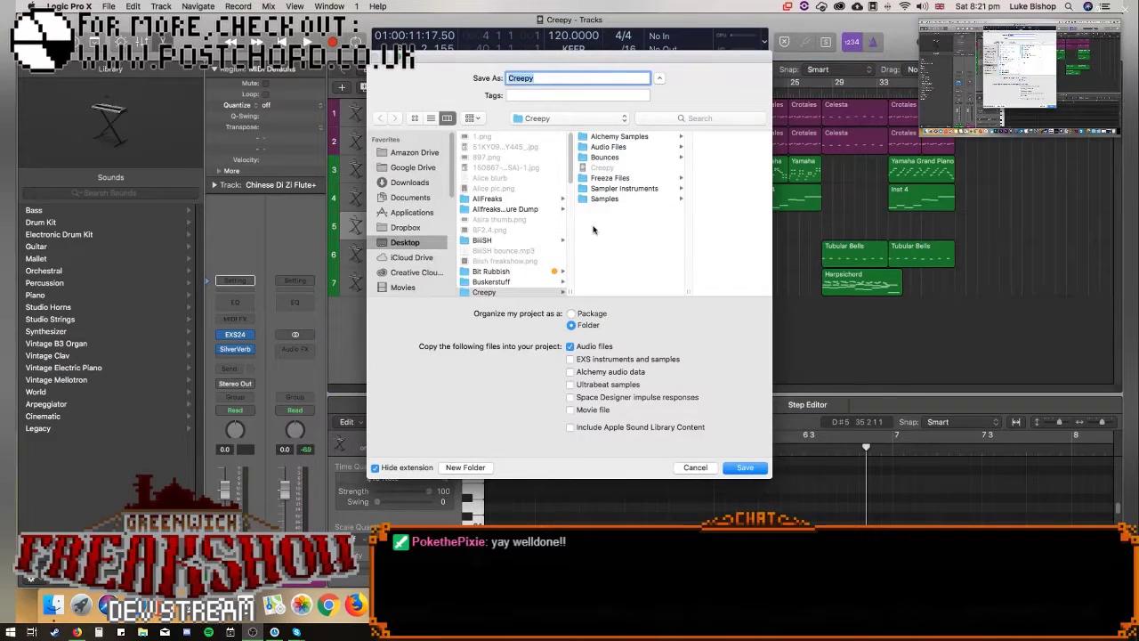
pyautogui.scroll(-3, 516, 242)
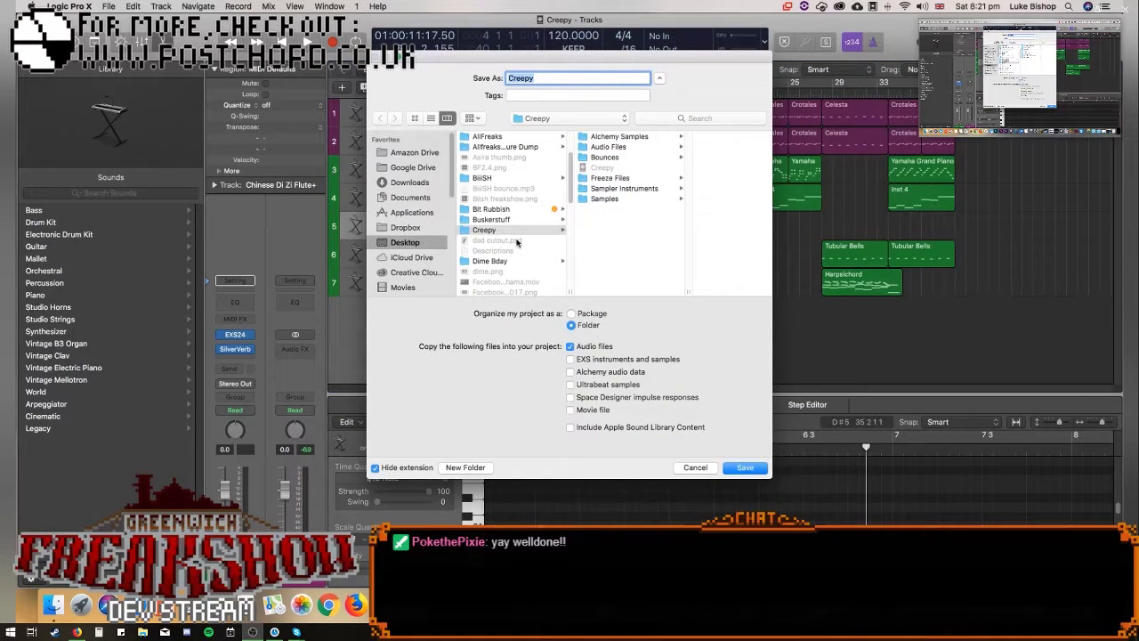
pyautogui.click(494, 231)
pyautogui.moveTo(534, 78); pyautogui.dragTo(433, 80)
pyautogui.write("L'enfant de mort")
pyautogui.click(573, 314)
pyautogui.click(752, 469)
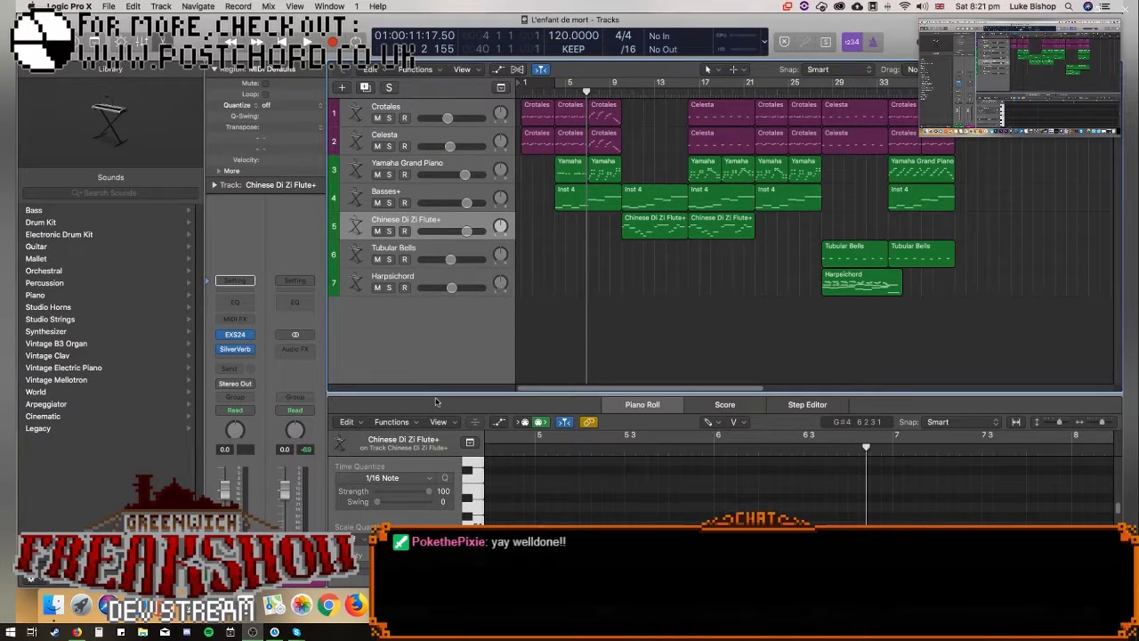
# Close this project for a new one with a single EXS24 software instrument track and play a test note.
pyautogui.click(112, 6)
pyautogui.click(124, 31)
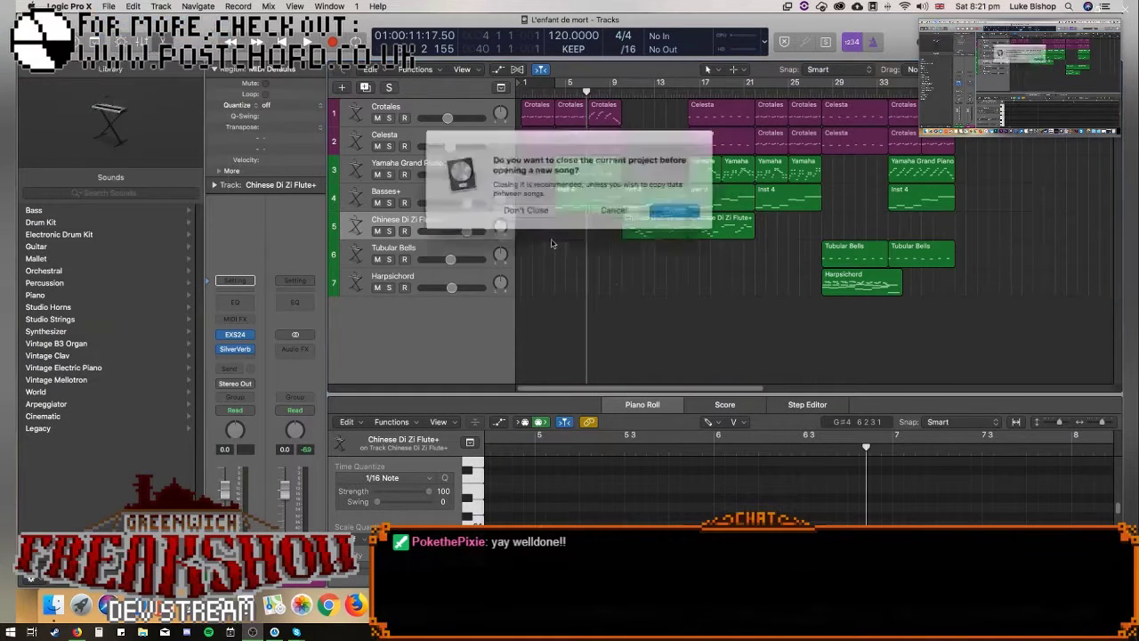
pyautogui.click(663, 208)
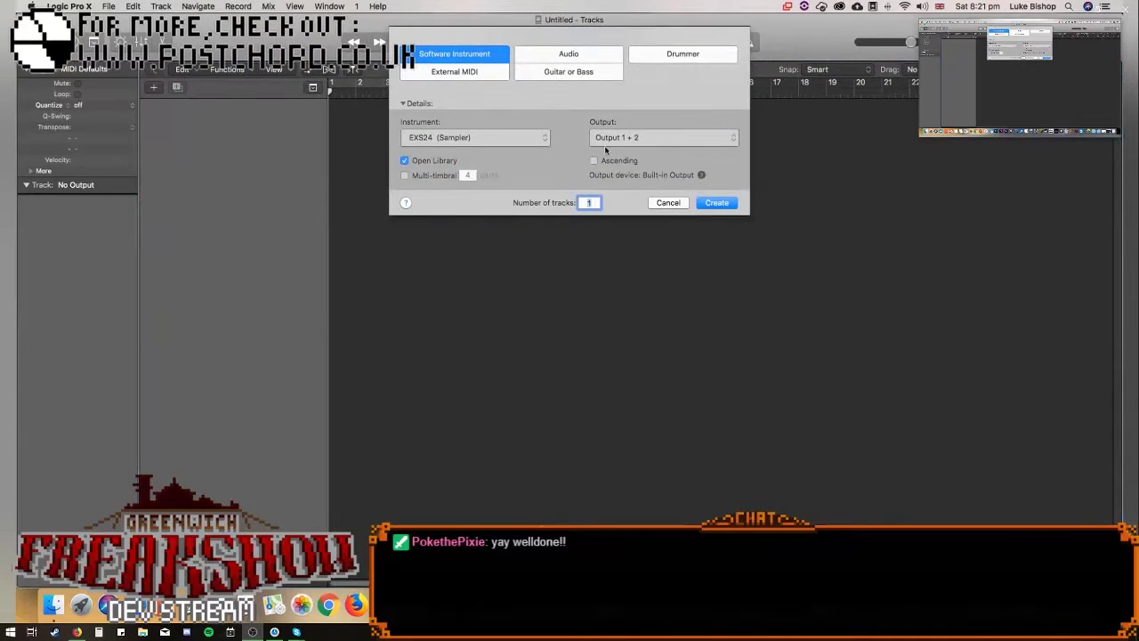
pyautogui.click(712, 206)
pyautogui.press('h')
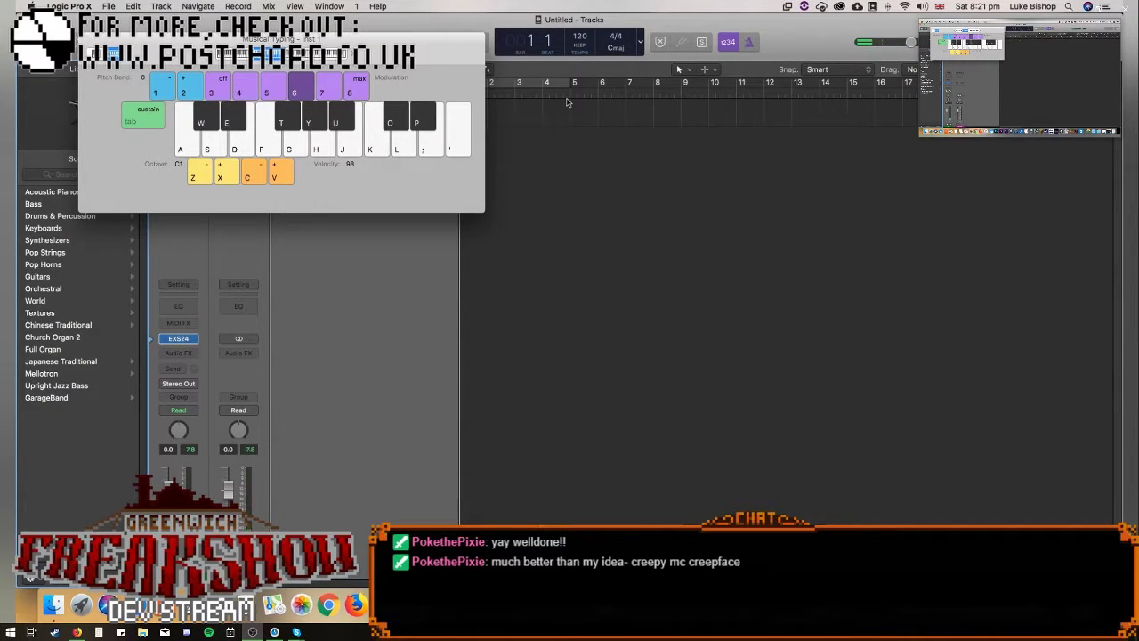
# Raise the Musical Typing octave to C3, play test notes, and move the keyboard window over the empty tracks area.
pyautogui.press('x')
pyautogui.press('x')
pyautogui.press('a')
pyautogui.press('e')
pyautogui.press('r')
pyautogui.press('space')
pyautogui.press('Return')
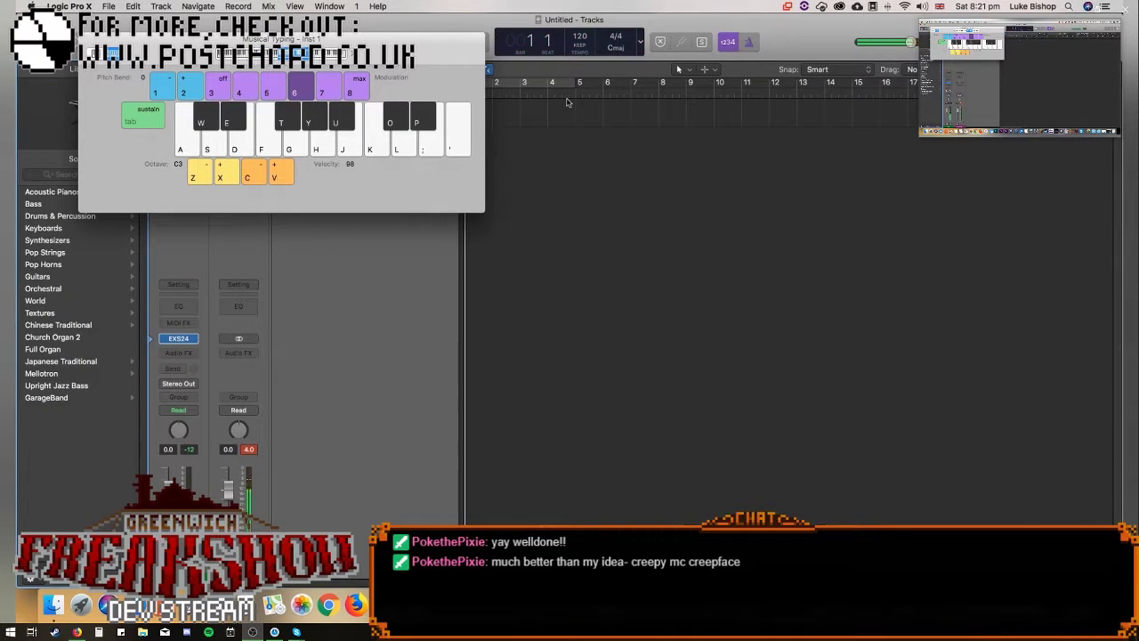
pyautogui.moveTo(344, 40); pyautogui.dragTo(783, 178)
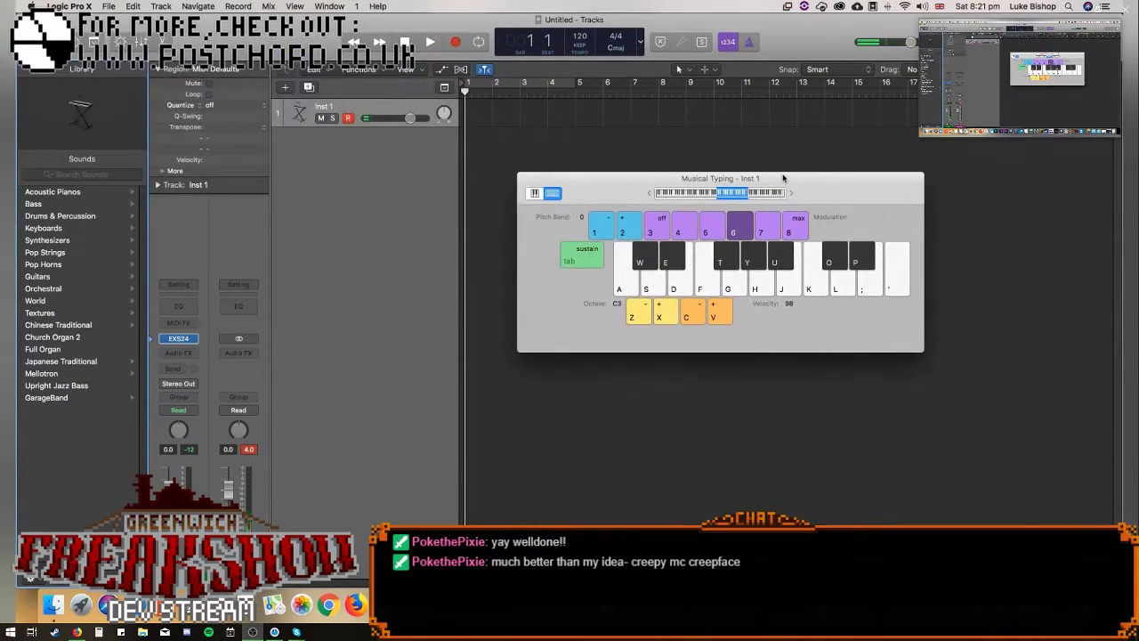
# Record a short trial phrase on the Inst 1 track, and delete the region after playing it back.
pyautogui.press('r')
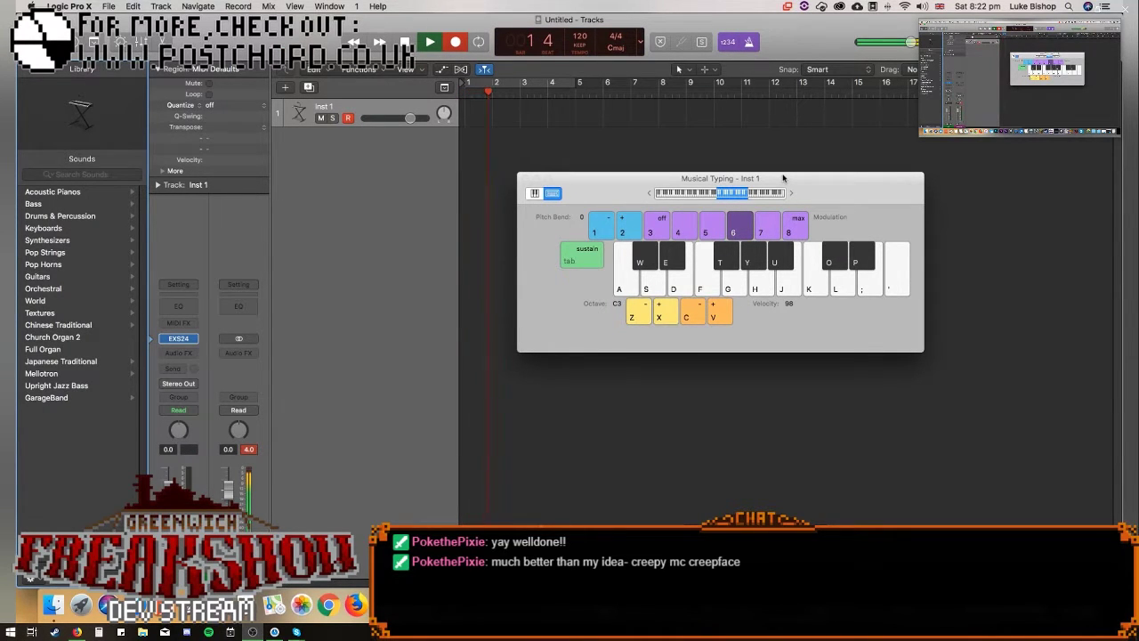
pyautogui.press('a')
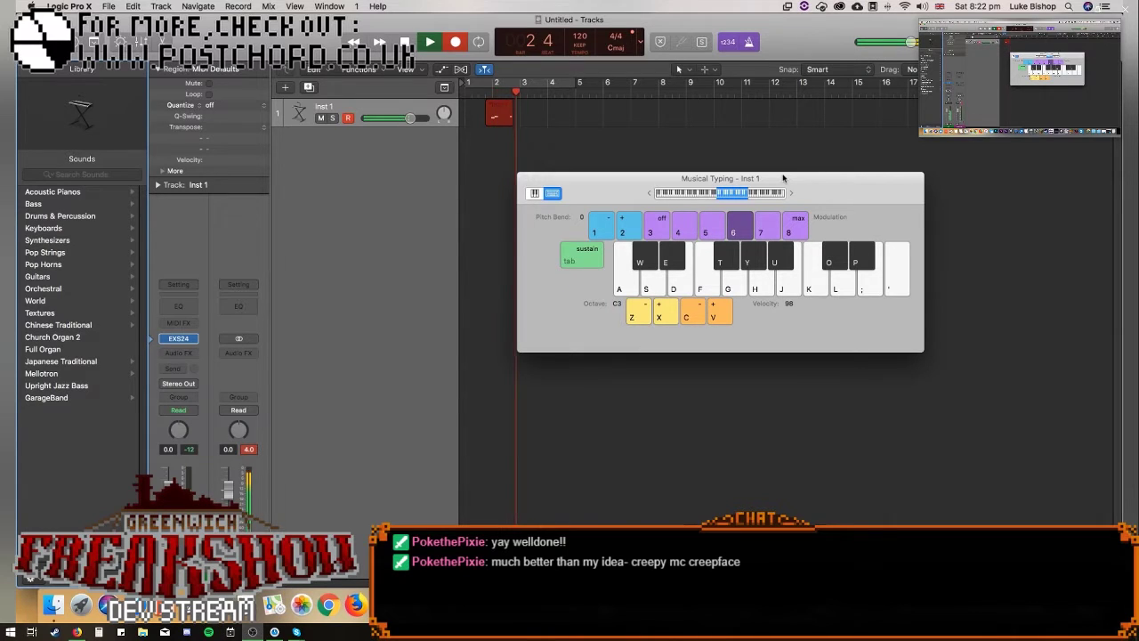
pyautogui.press('space')
pyautogui.press('space')
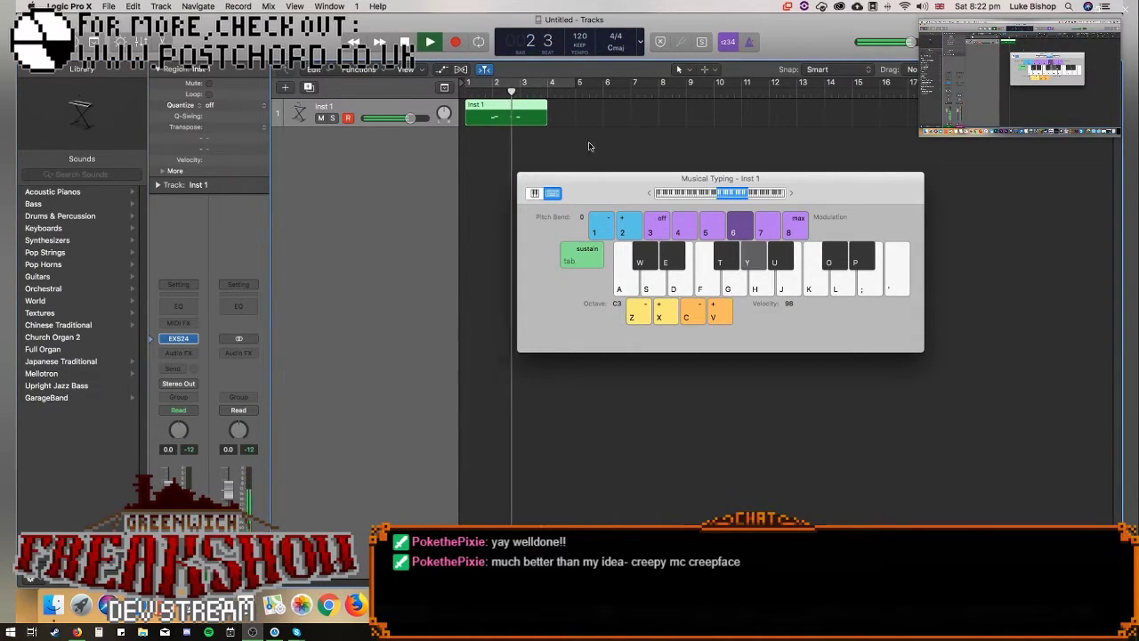
pyautogui.press('space')
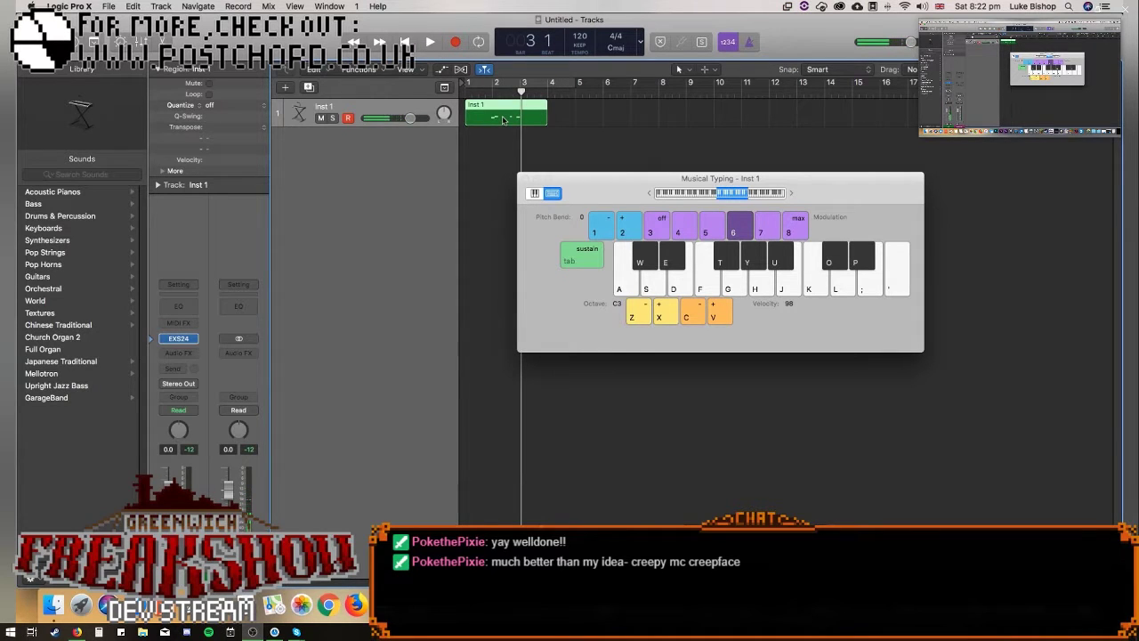
pyautogui.press('Delete')
pyautogui.press('Return')
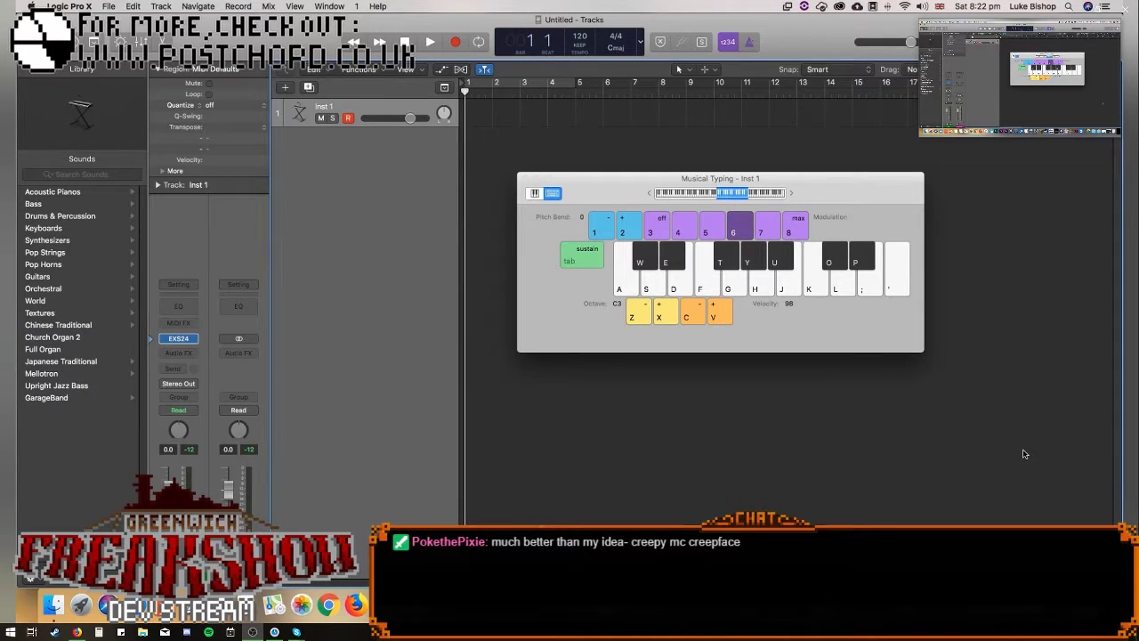
# Play test notes with pitch bend on Musical Typing, raising the octave to C4.
pyautogui.press('f')
pyautogui.press('1')
pyautogui.press('1')
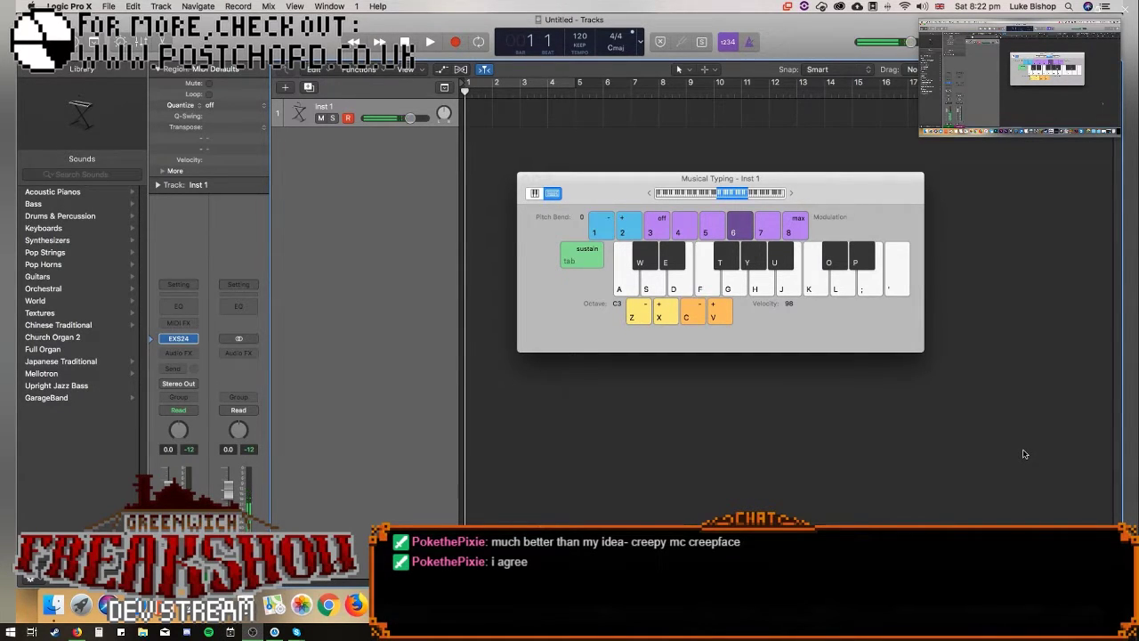
pyautogui.press('x')
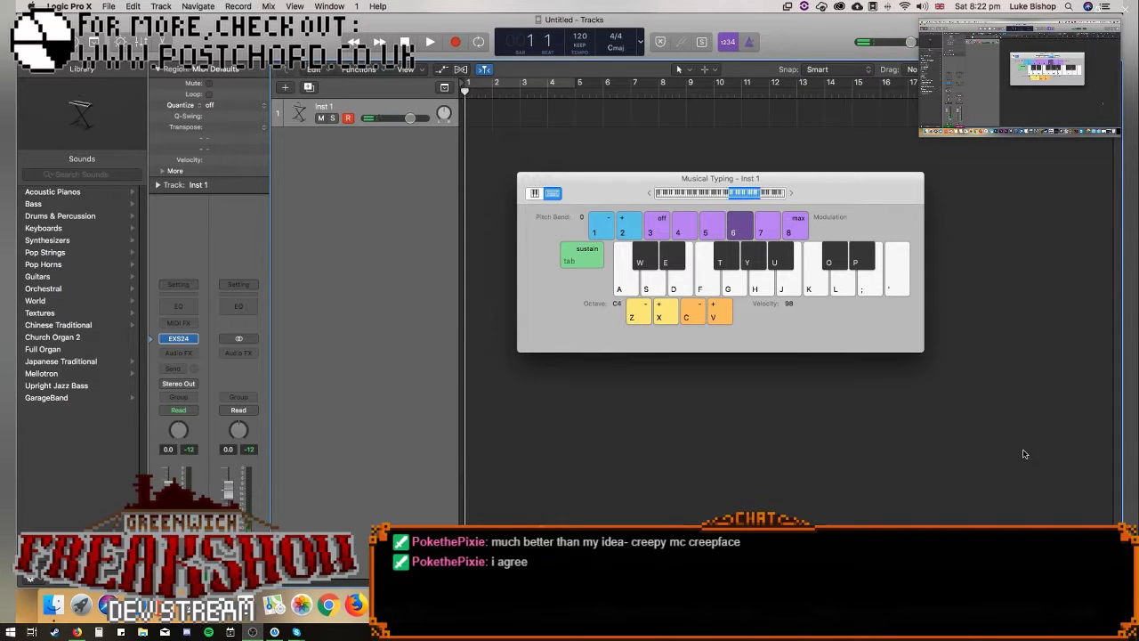
pyautogui.press('h')
pyautogui.press('1')
pyautogui.press('2')
pyautogui.press('1')
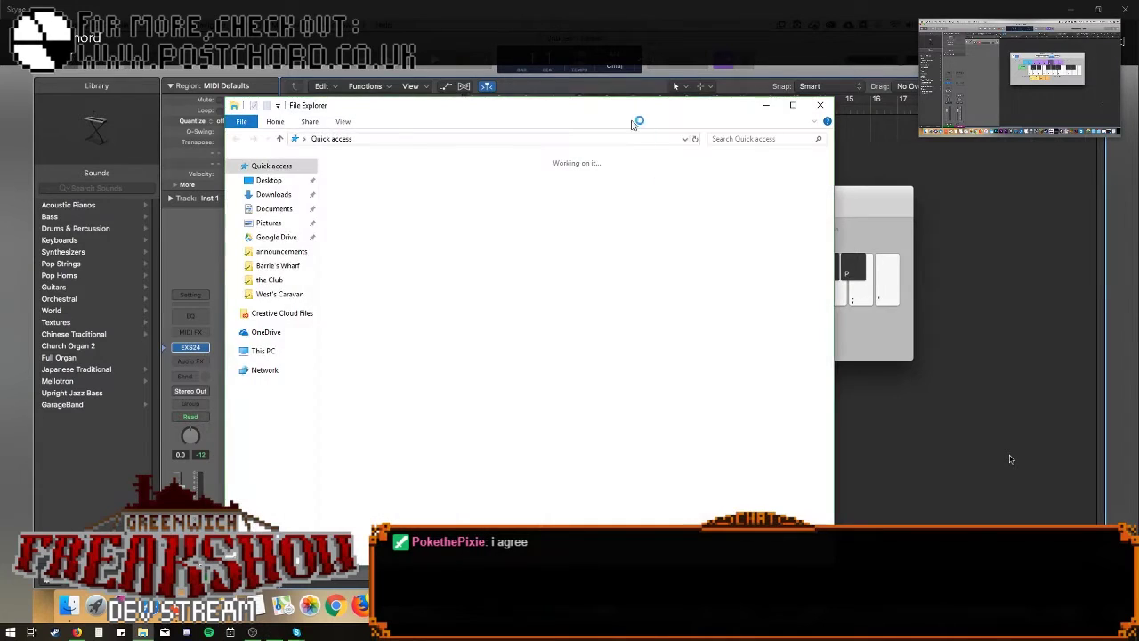
pyautogui.moveTo(630, 108); pyautogui.dragTo(1138, 110)
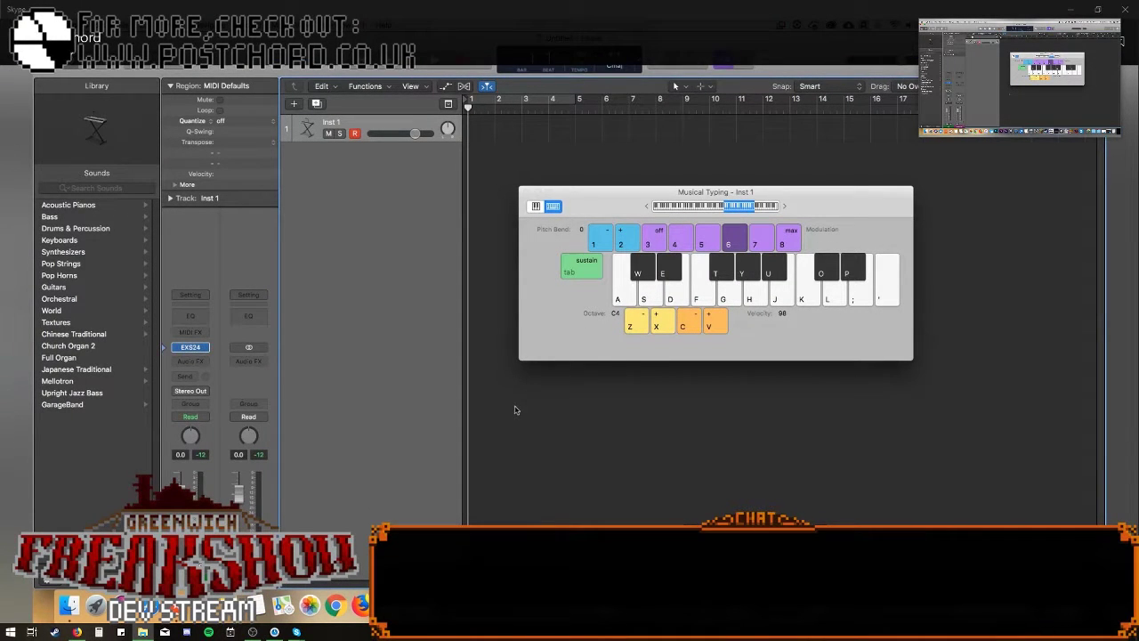
pyautogui.hotkey('alt', 'Tab')
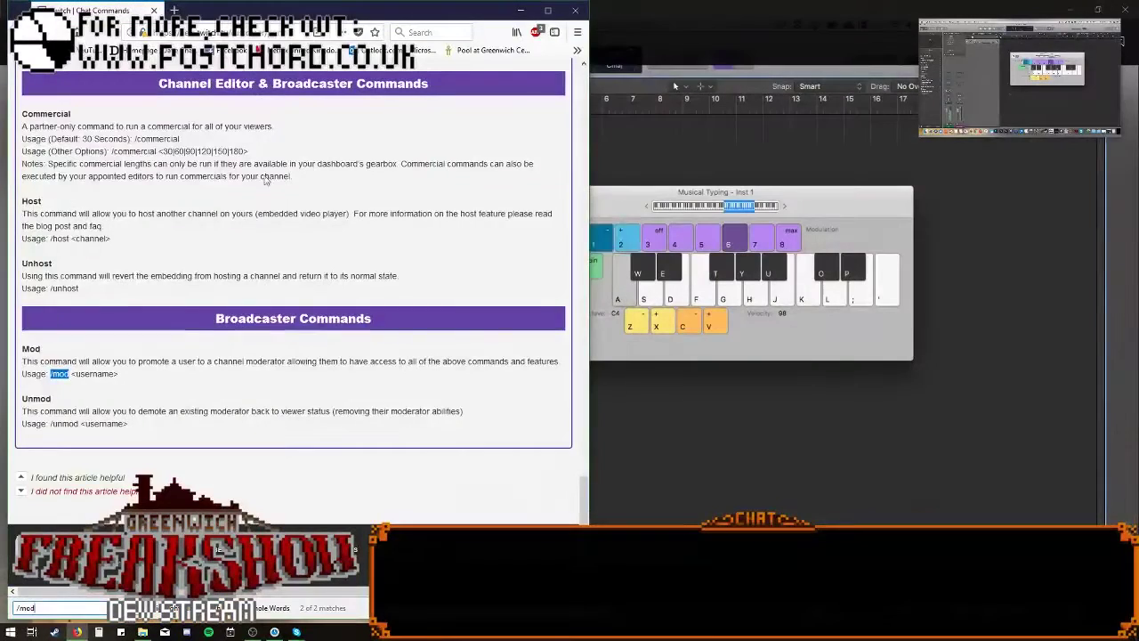
pyautogui.hotkey('alt', 'Tab')
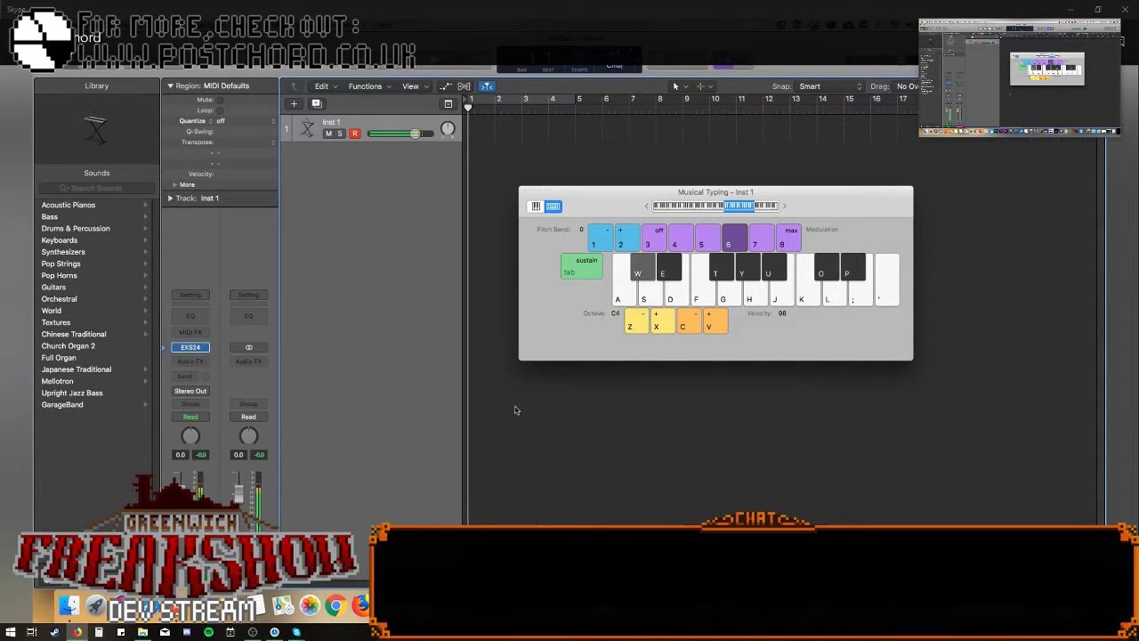
pyautogui.click(190, 346)
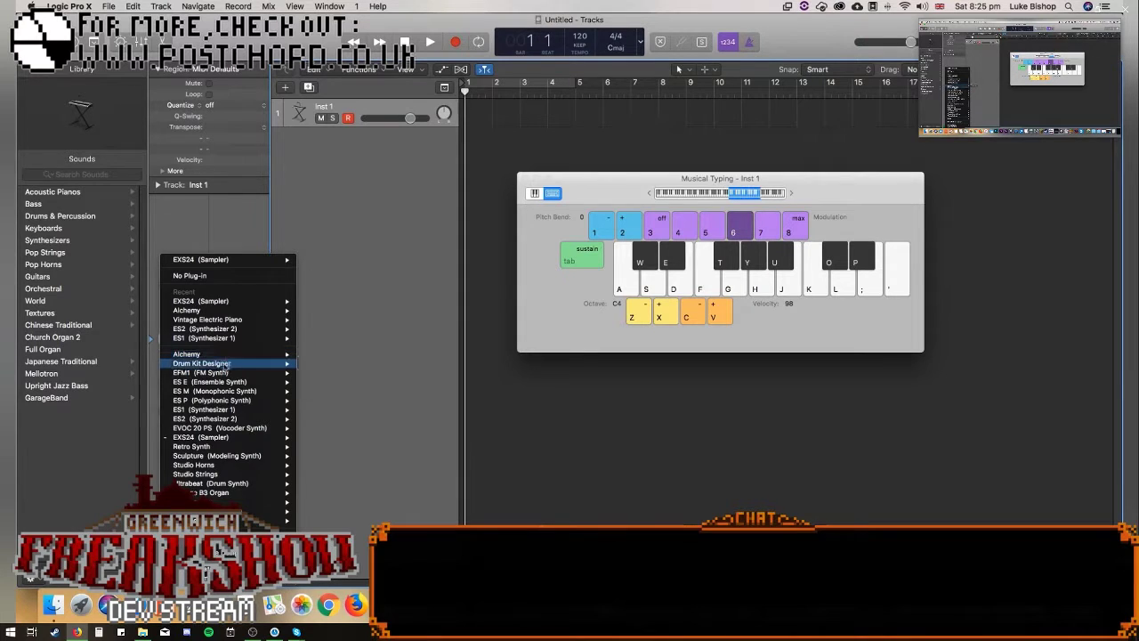
pyautogui.moveTo(235, 468)
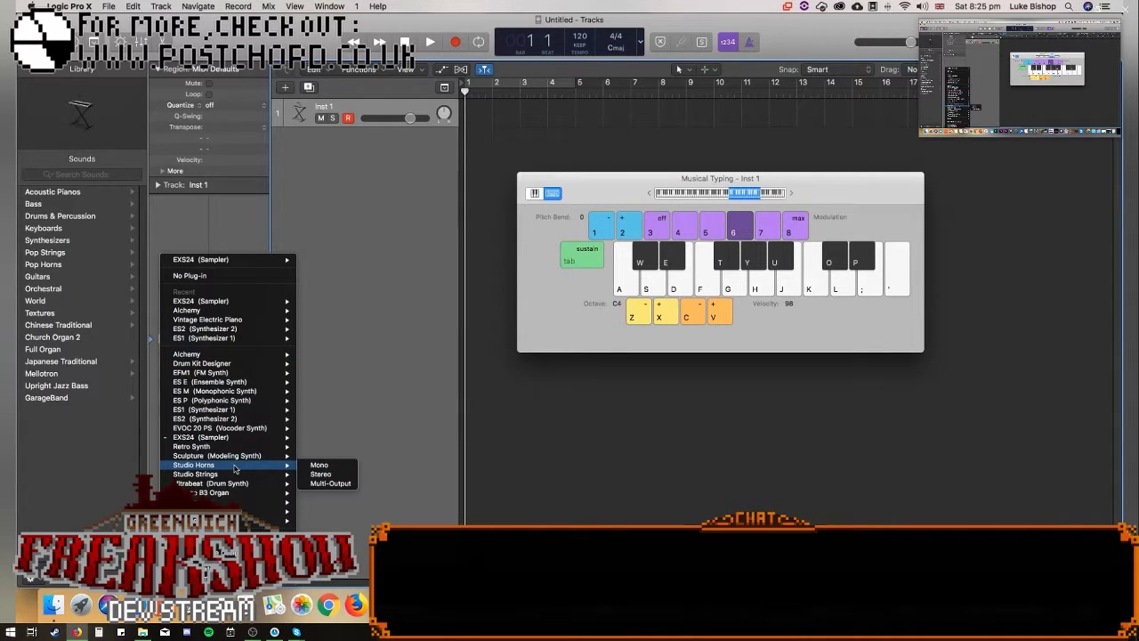
pyautogui.click(347, 350)
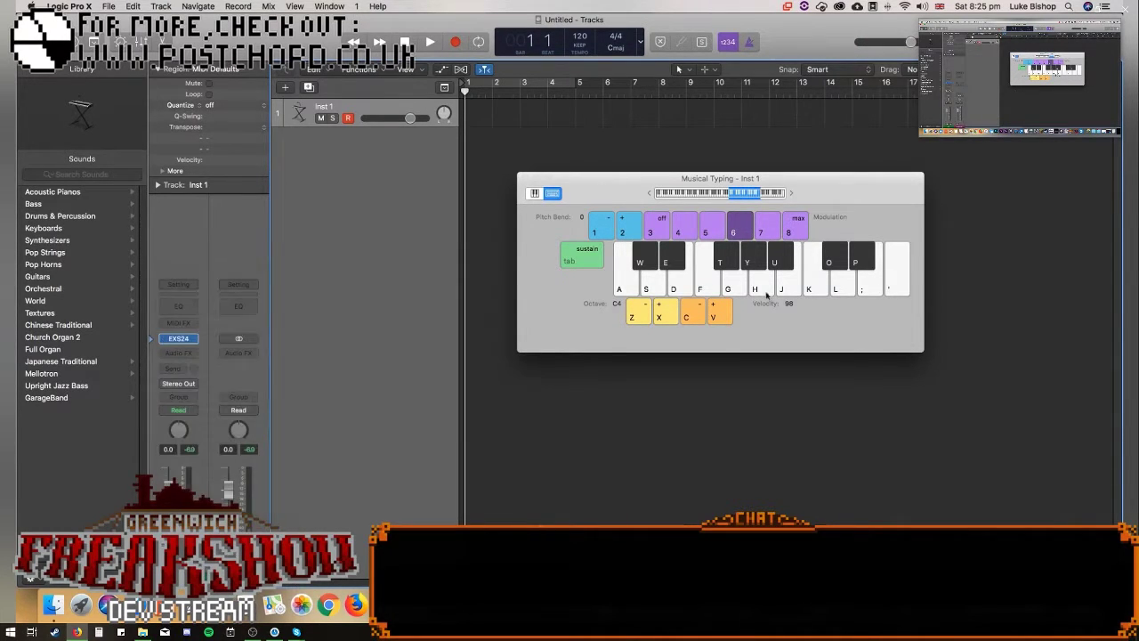
# Play notes bent up and down on Musical Typing, lowering the octave to C3.
pyautogui.press('f')
pyautogui.press('2')
pyautogui.press('1')
pyautogui.press('z')
pyautogui.press('1')
pyautogui.press('f')
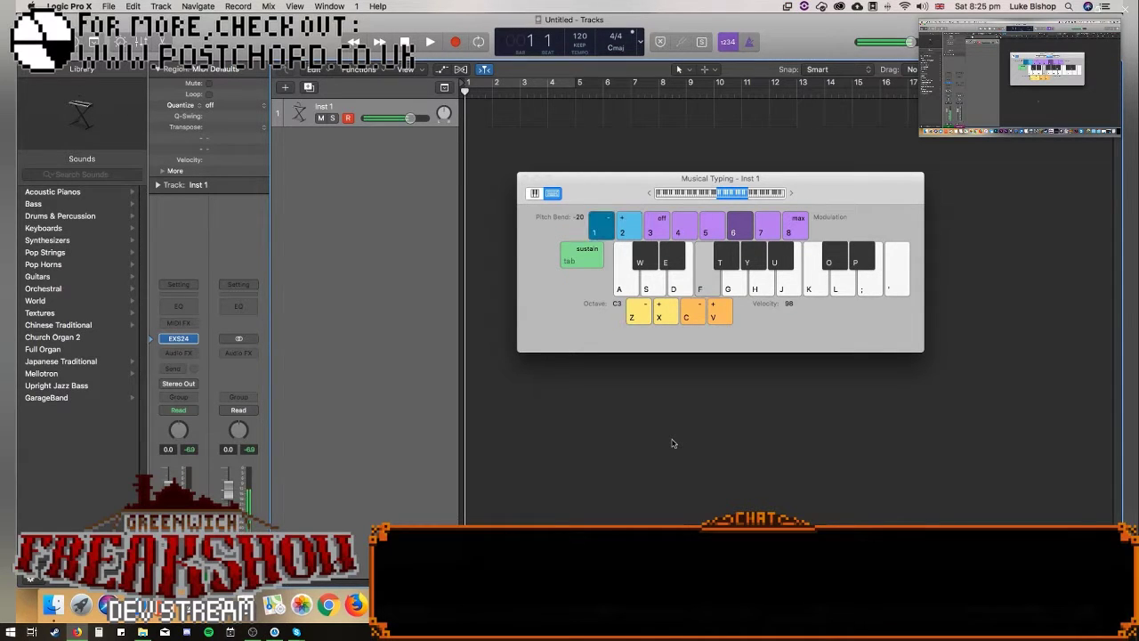
pyautogui.press('1')
pyautogui.press('2')
pyautogui.press('f')
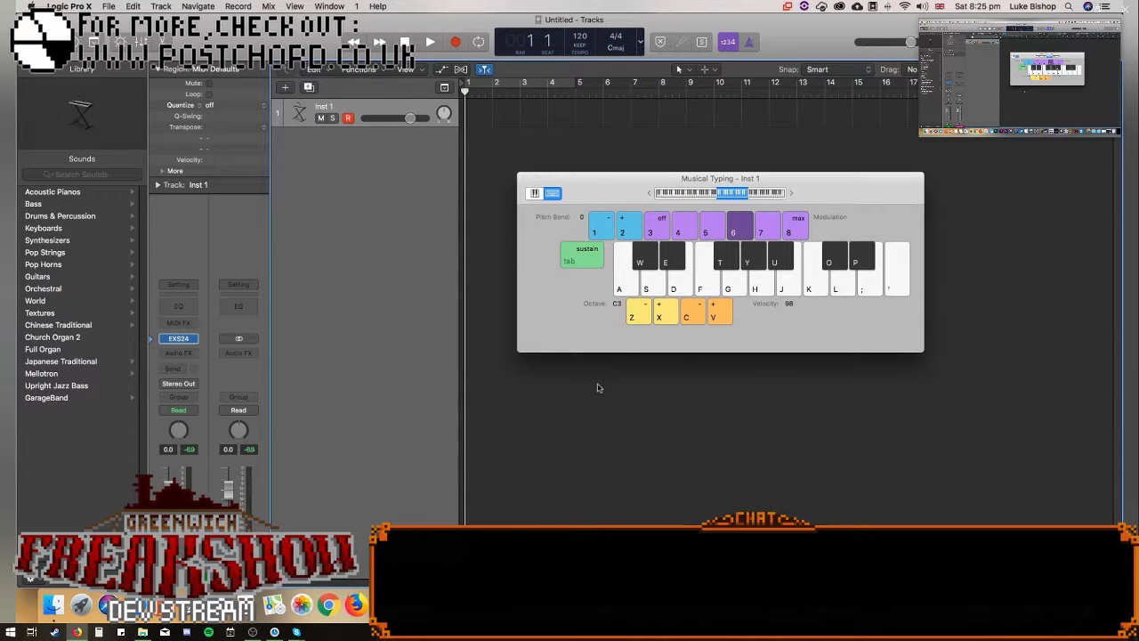
# Open the EXS24 sampler on the Inst 1 track and load Church Organ 2, ignoring the missing audio file.
pyautogui.click(193, 339)
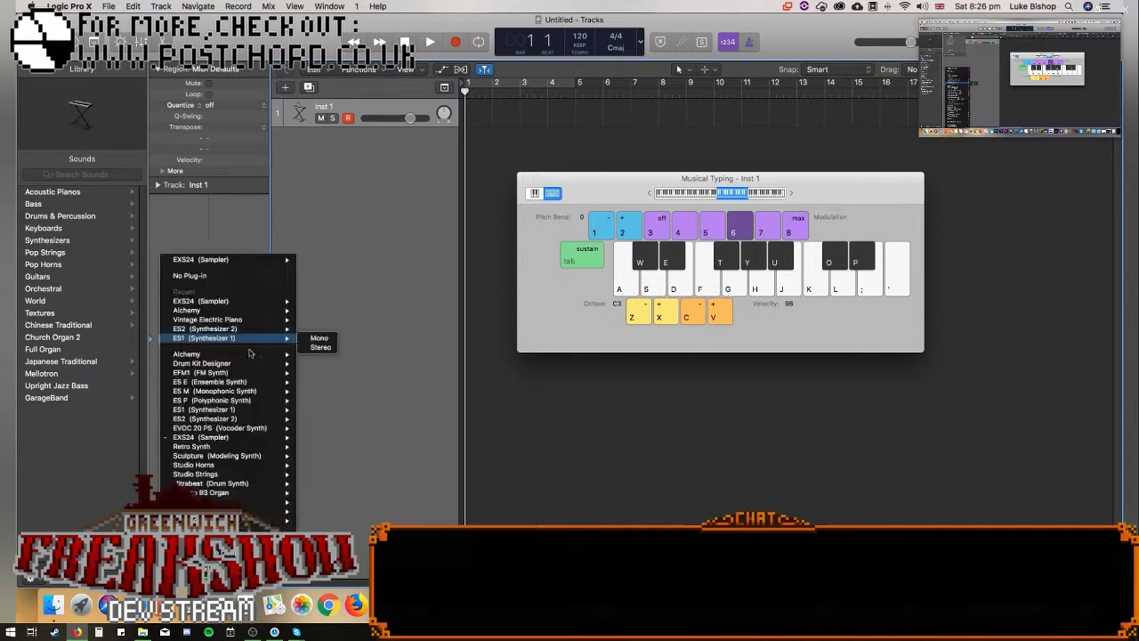
pyautogui.click(233, 301)
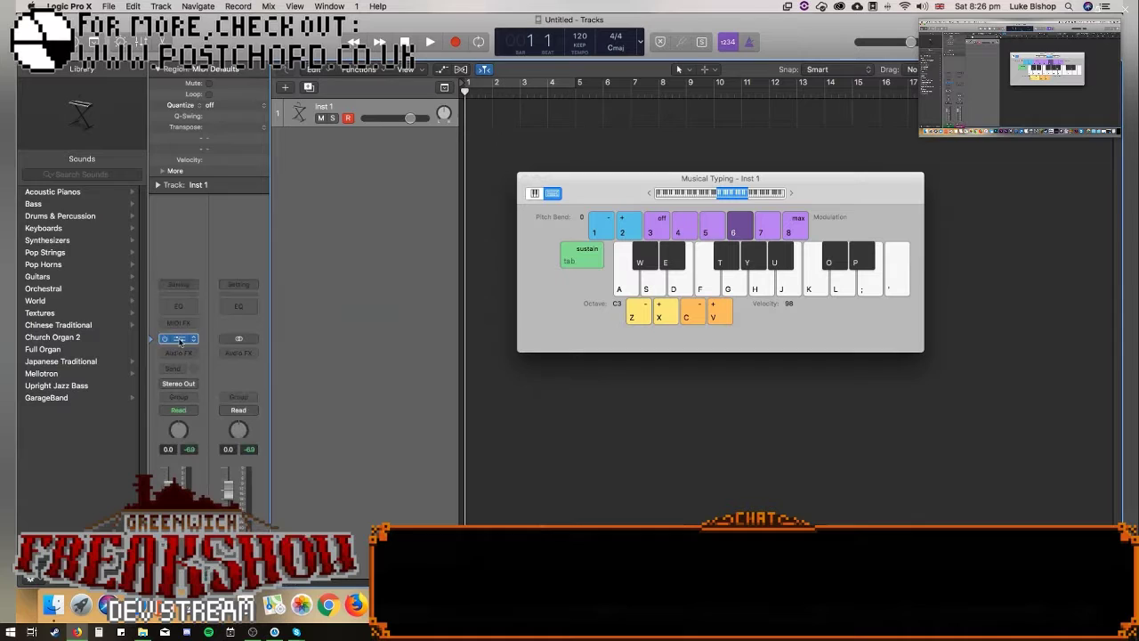
pyautogui.click(309, 87)
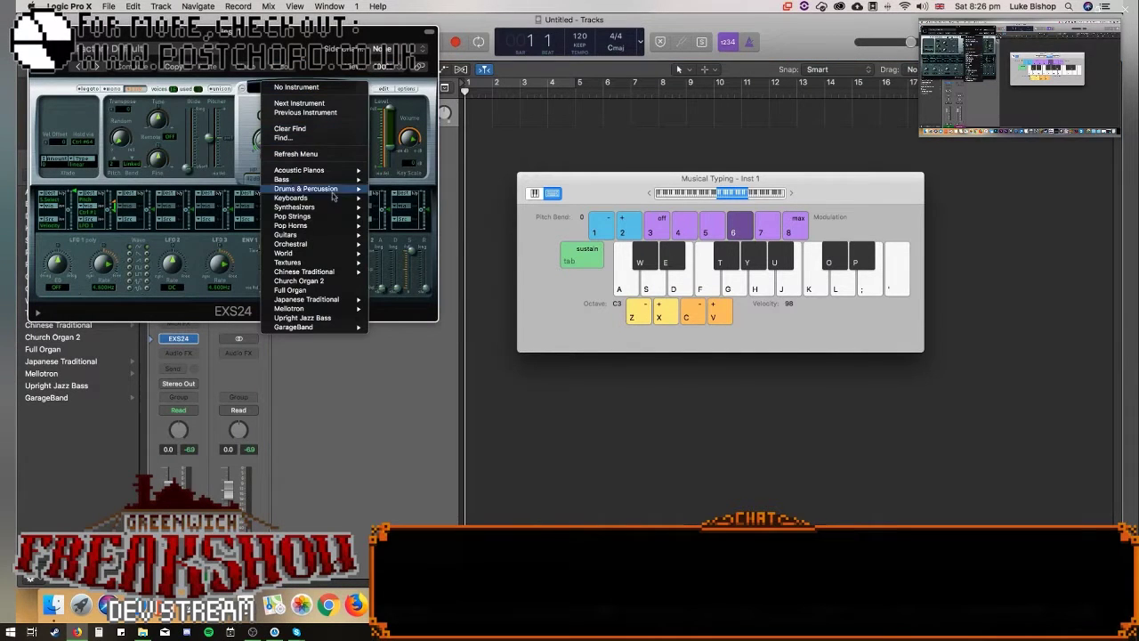
pyautogui.moveTo(335, 247)
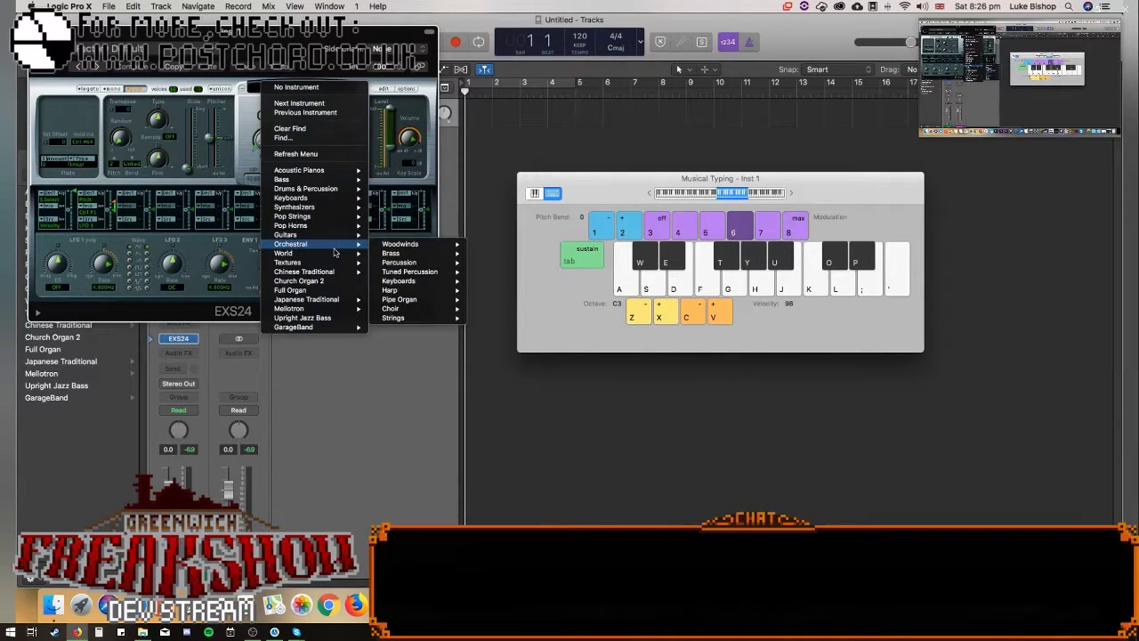
pyautogui.moveTo(402, 247)
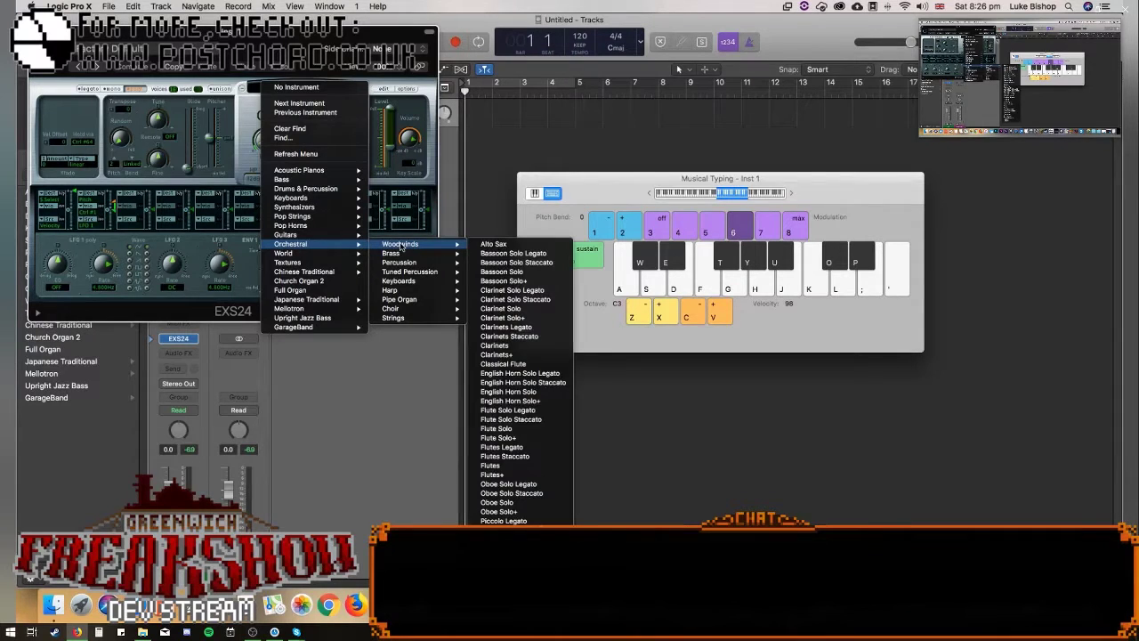
pyautogui.moveTo(357, 264)
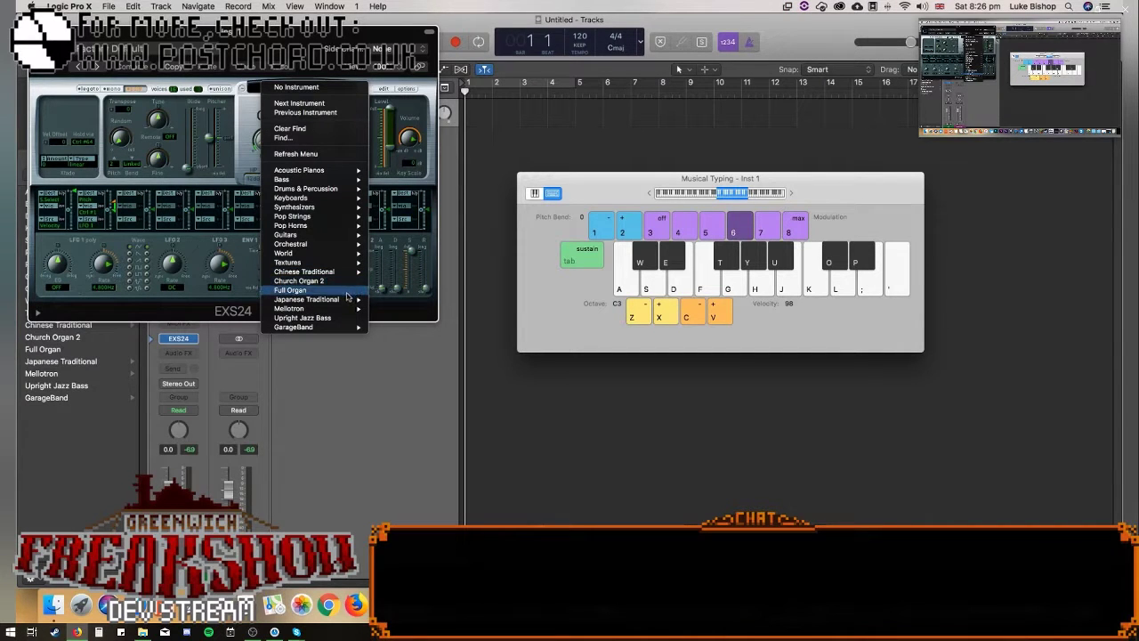
pyautogui.click(342, 283)
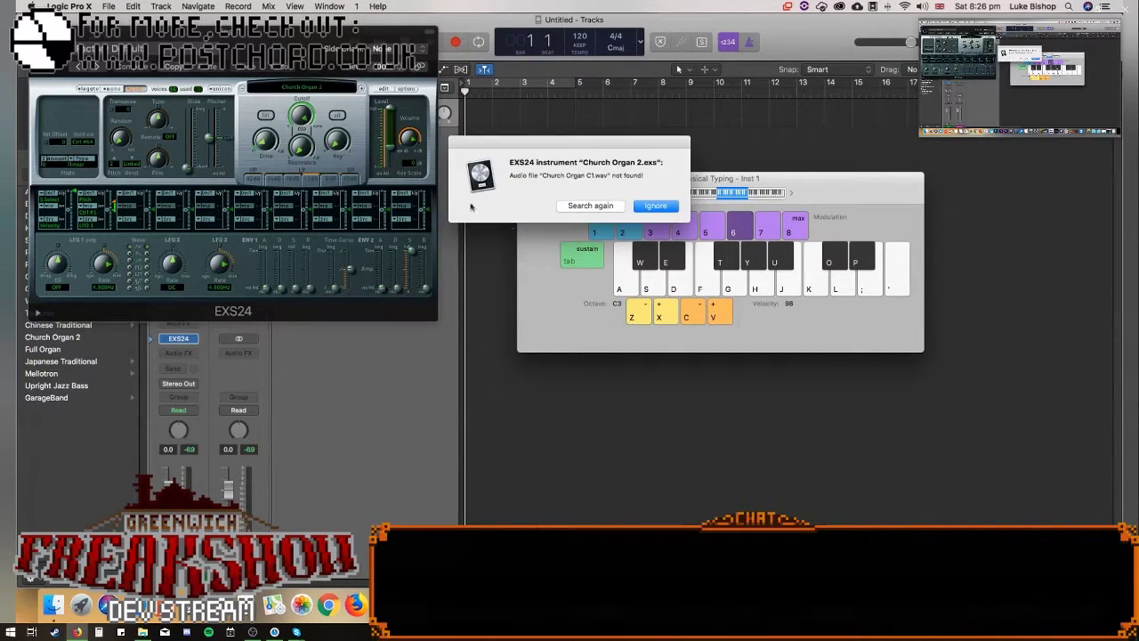
pyautogui.click(650, 209)
# Replace the sampler's instrument with Full Organ from the Orchestral Pipe Organ group.
pyautogui.click(307, 86)
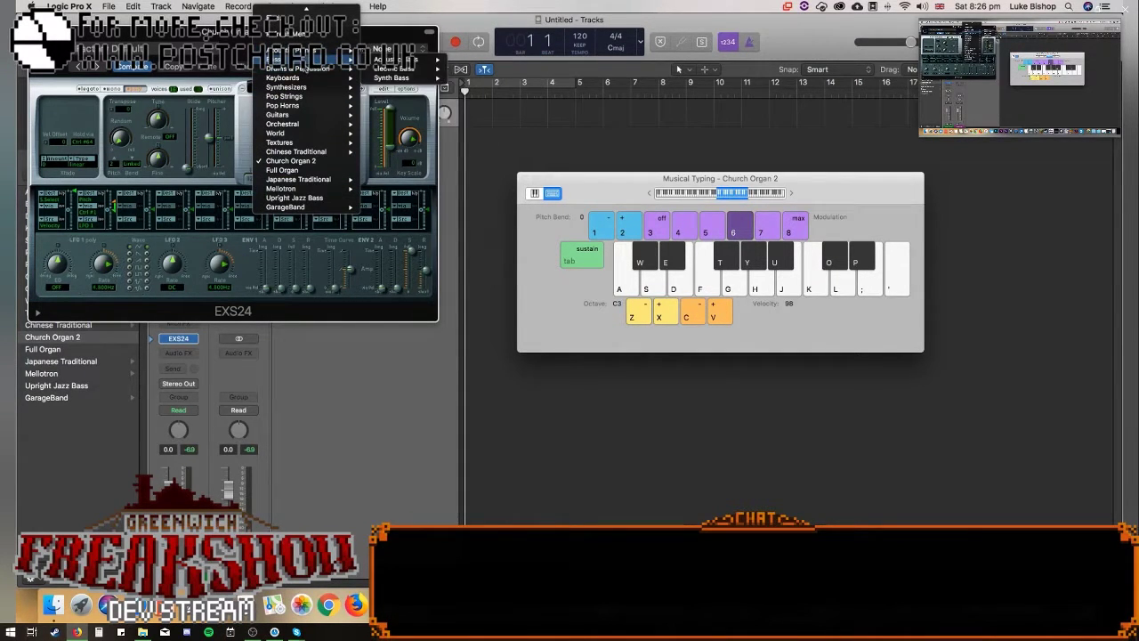
pyautogui.moveTo(305, 86)
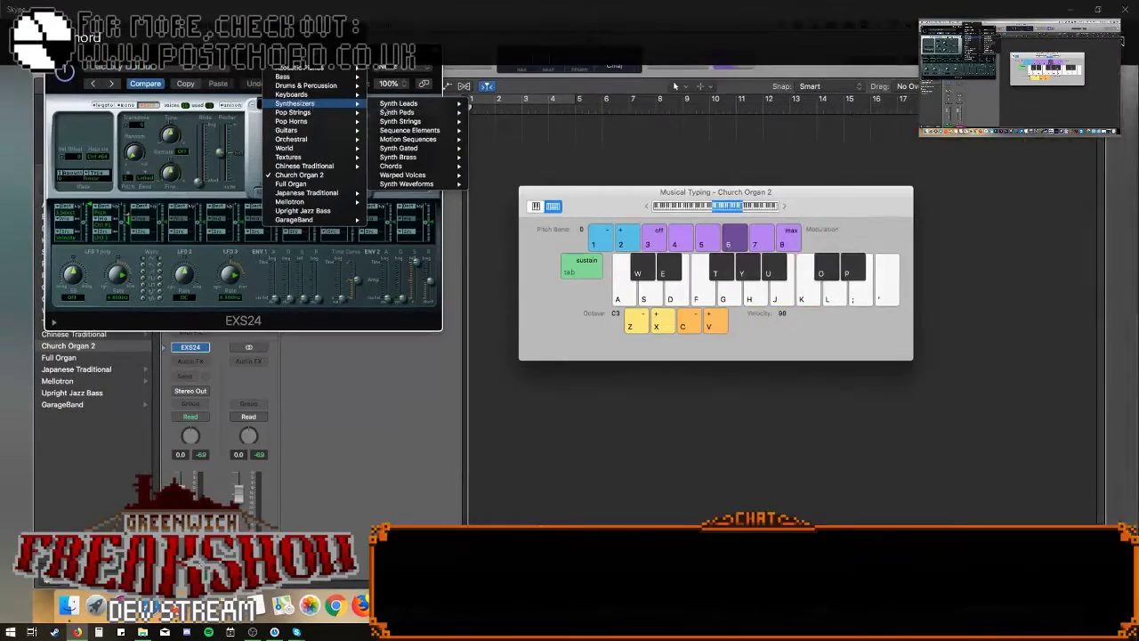
pyautogui.moveTo(422, 186)
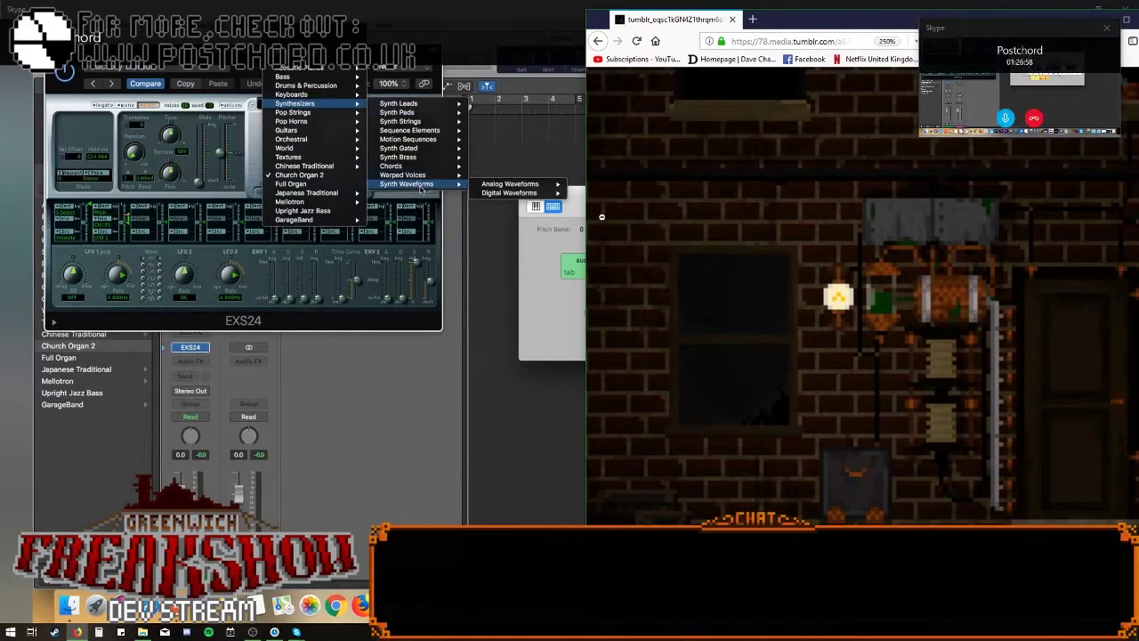
pyautogui.moveTo(315, 118)
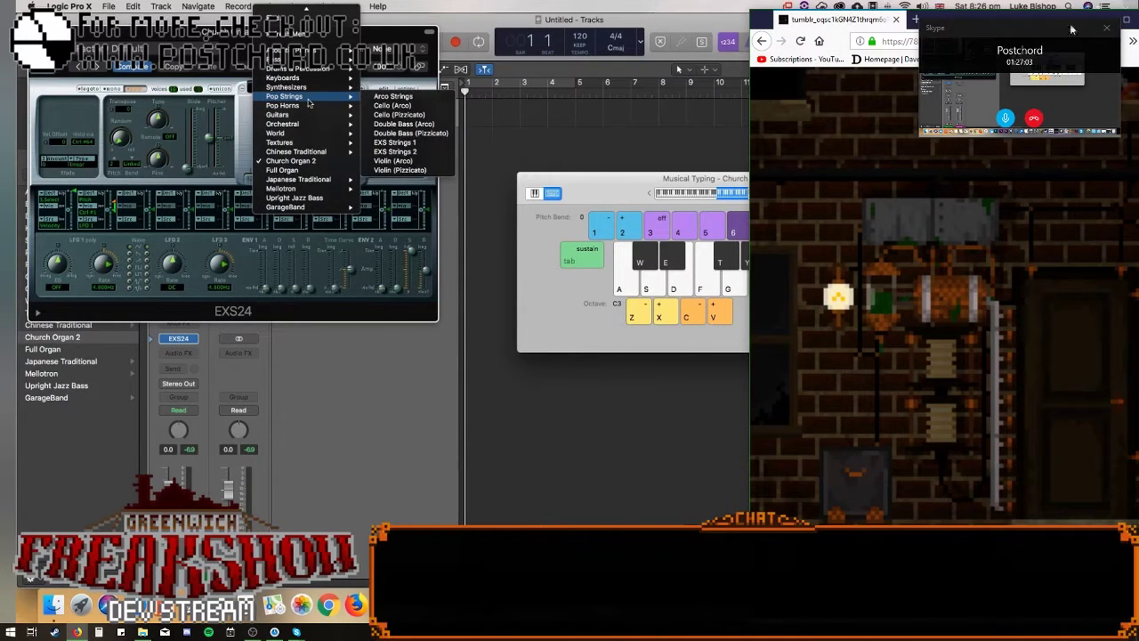
pyautogui.moveTo(308, 116)
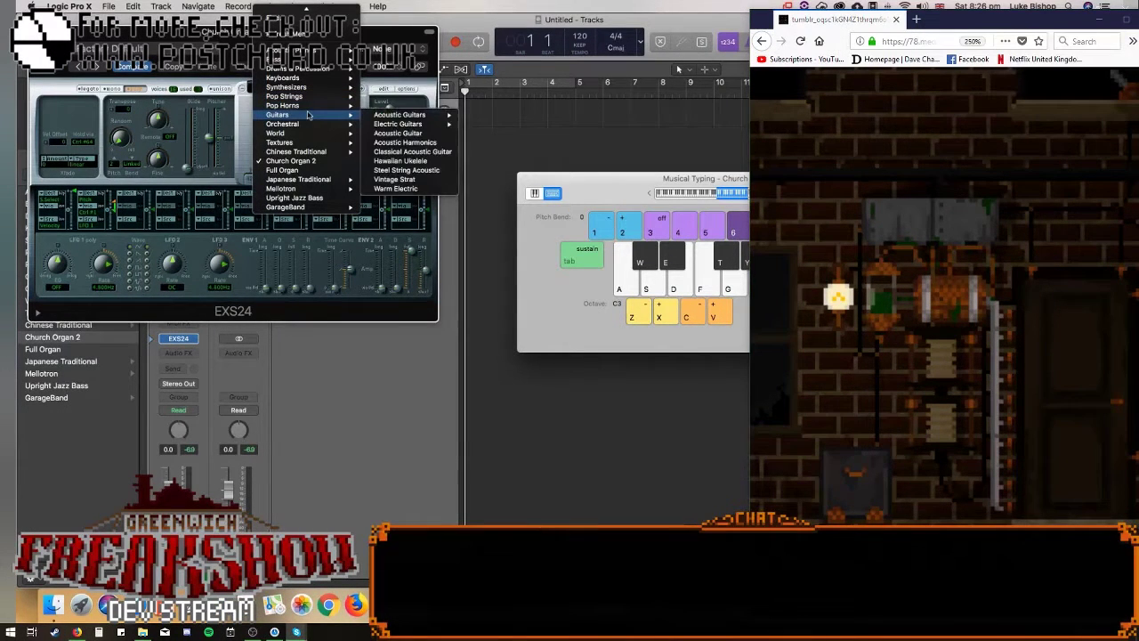
pyautogui.moveTo(1012, 24)
pyautogui.mouseDown()
pyautogui.moveTo(959, 18)
pyautogui.moveTo(996, 19)
pyautogui.mouseUp()
pyautogui.moveTo(441, 134)
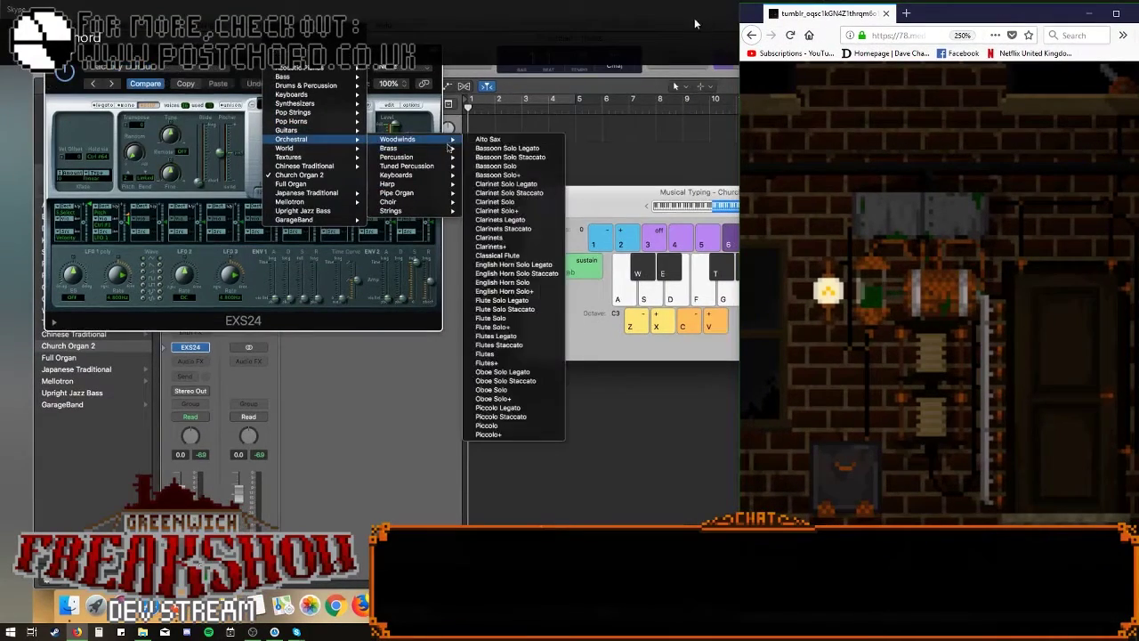
pyautogui.click(695, 20)
pyautogui.click(1098, 15)
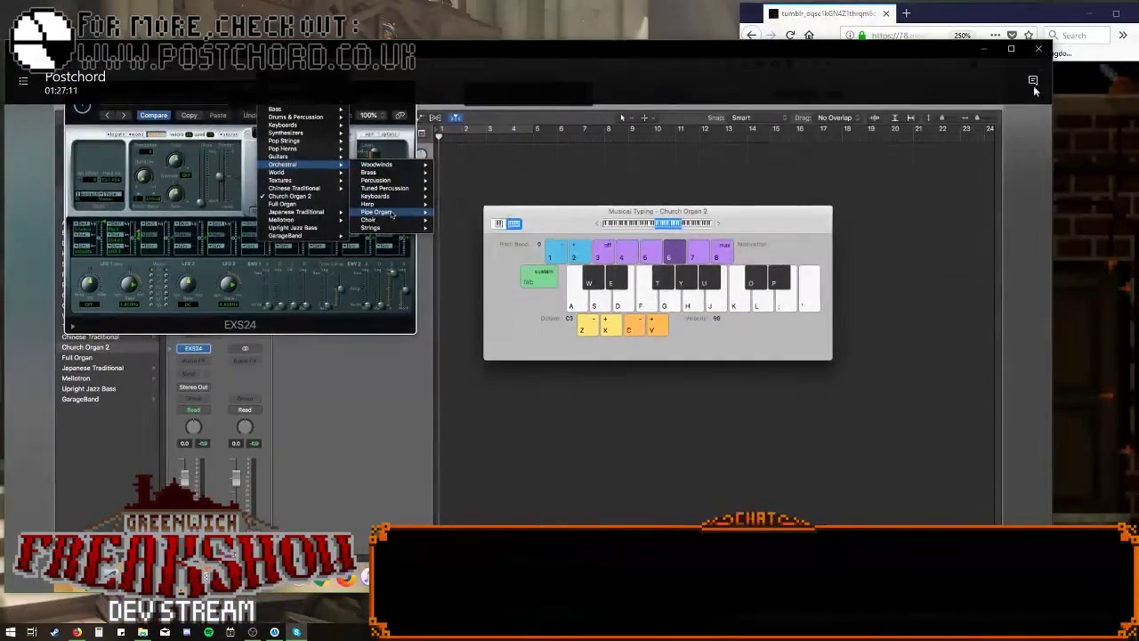
pyautogui.moveTo(1051, 87); pyautogui.dragTo(739, 86)
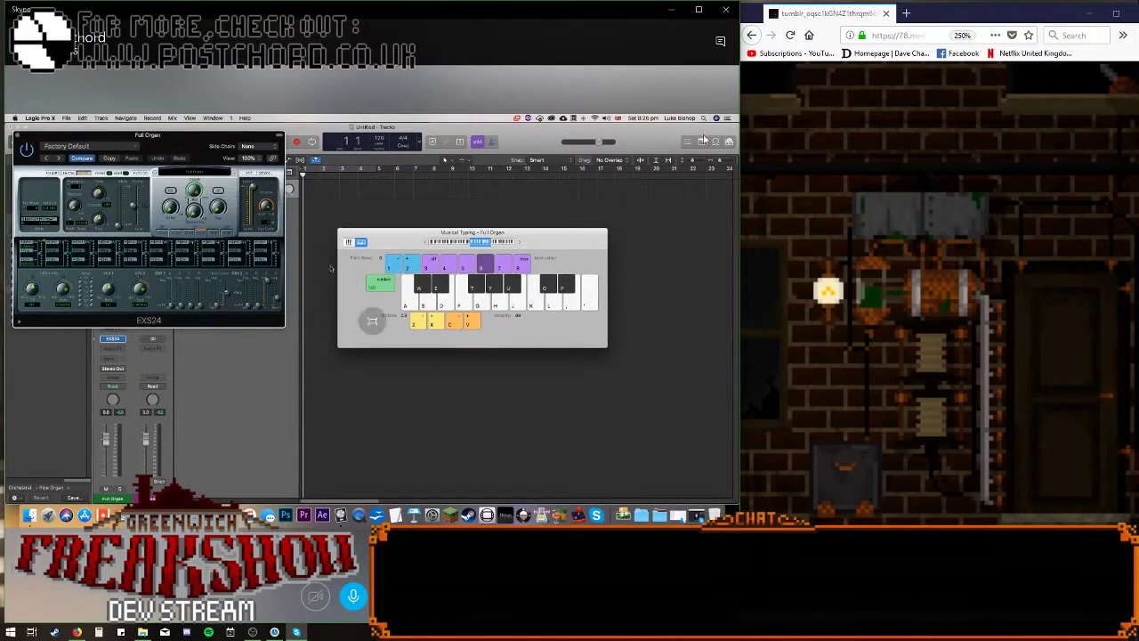
pyautogui.click(699, 11)
pyautogui.hotkey('alt', 'Tab')
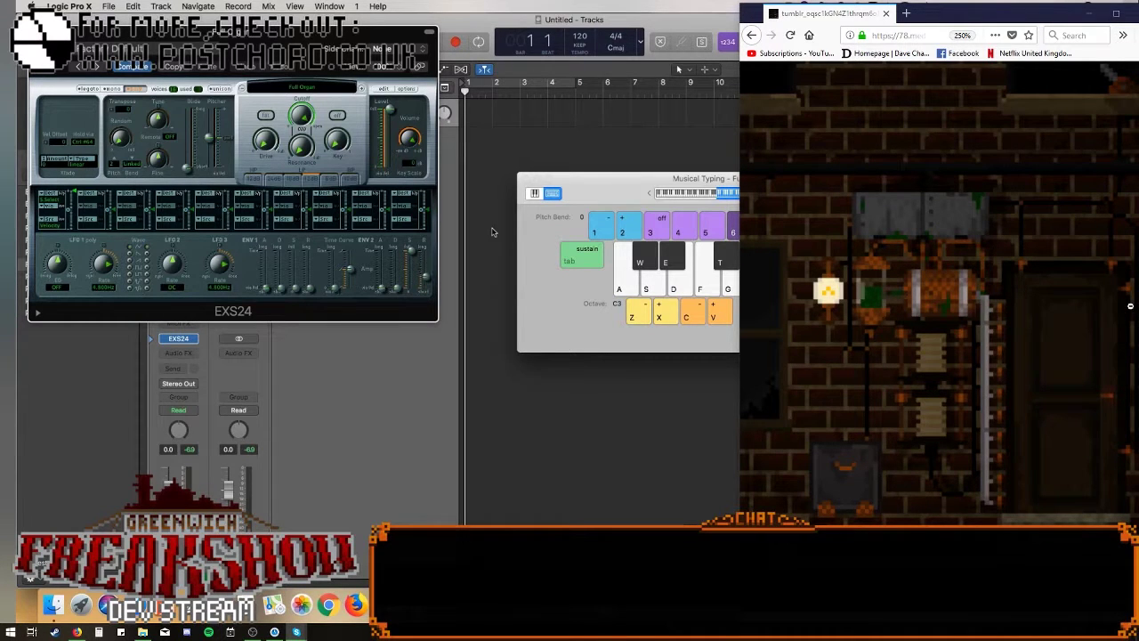
# Move the EXS24 plug-in window off the track list and over the tracks area.
pyautogui.moveTo(272, 35); pyautogui.dragTo(817, 137)
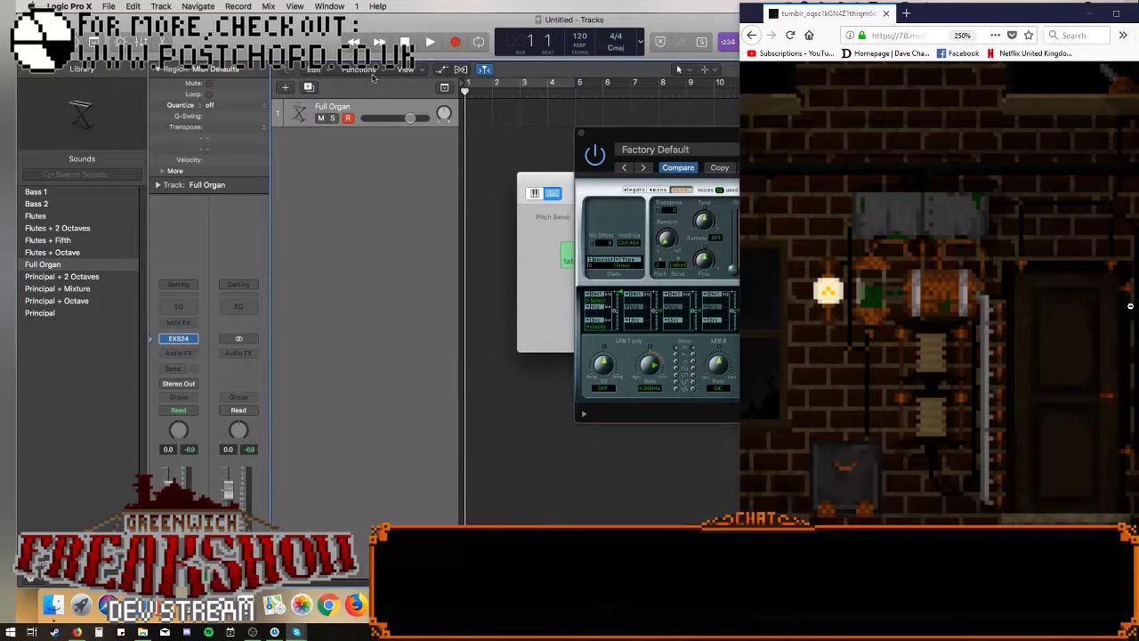
# Close the Full Organ track's EXS24 plug-in window.
pyautogui.click(581, 133)
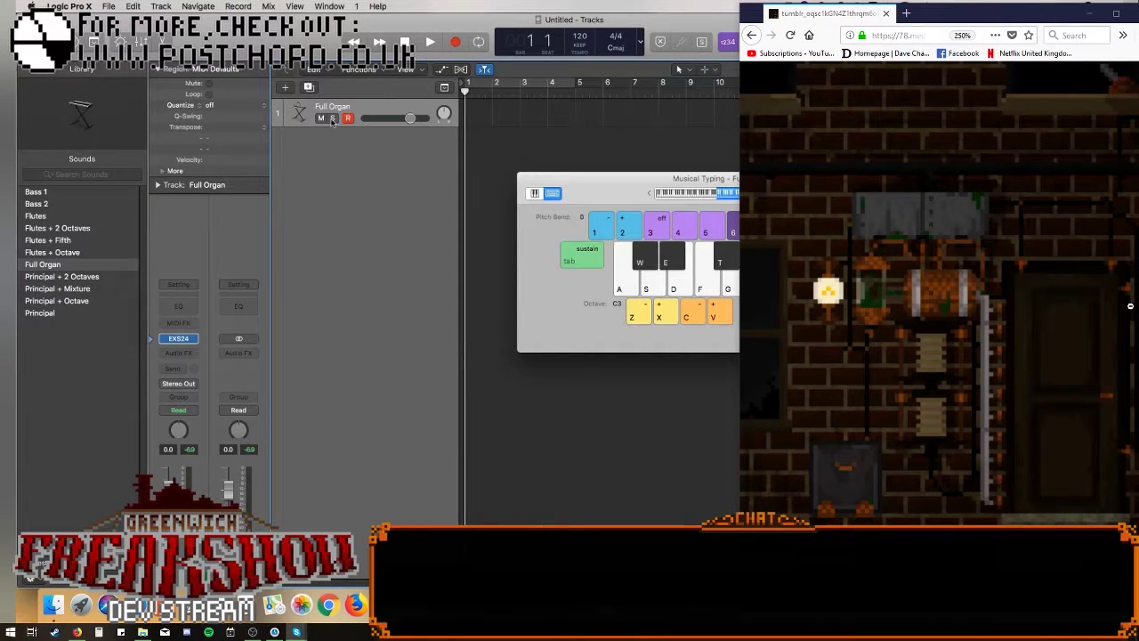
pyautogui.click(285, 86)
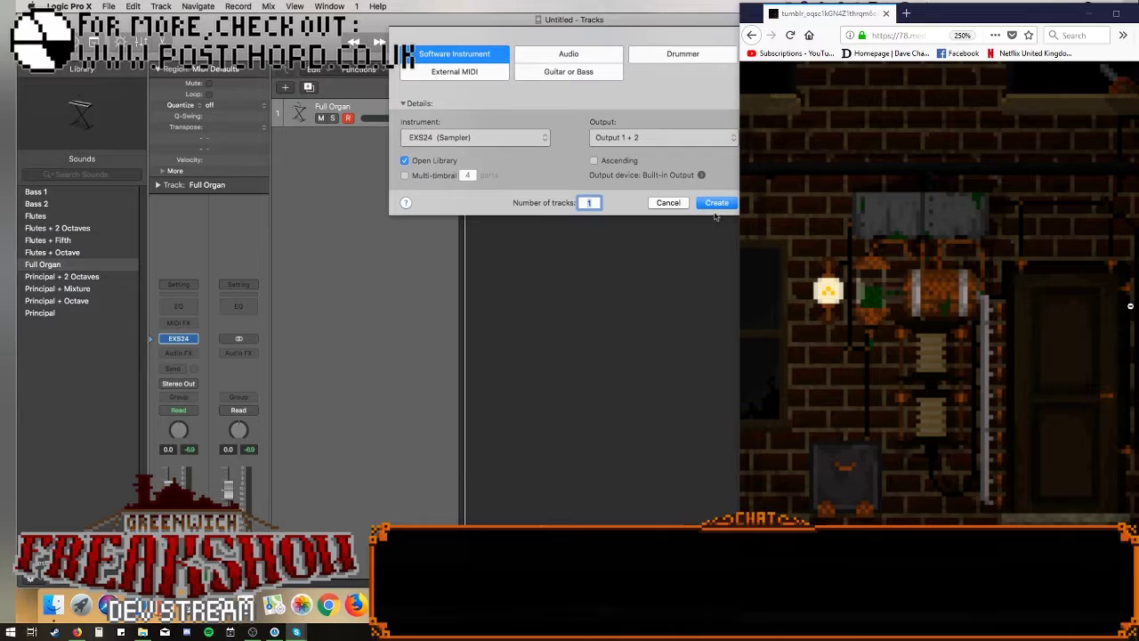
pyautogui.click(452, 138)
pyautogui.moveTo(489, 201)
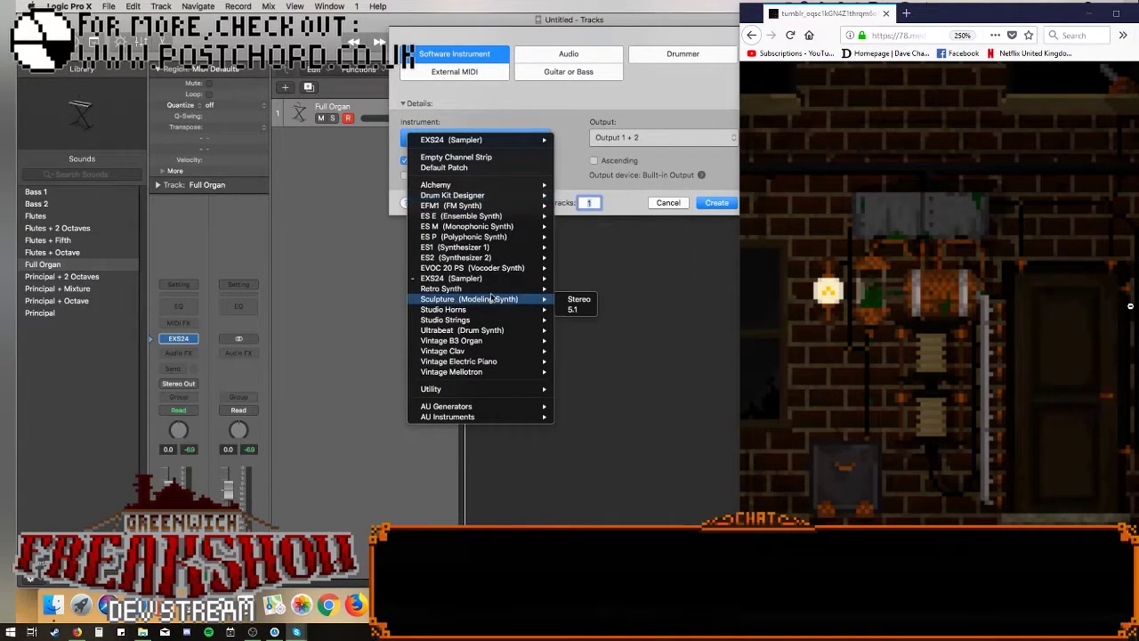
pyautogui.moveTo(496, 289)
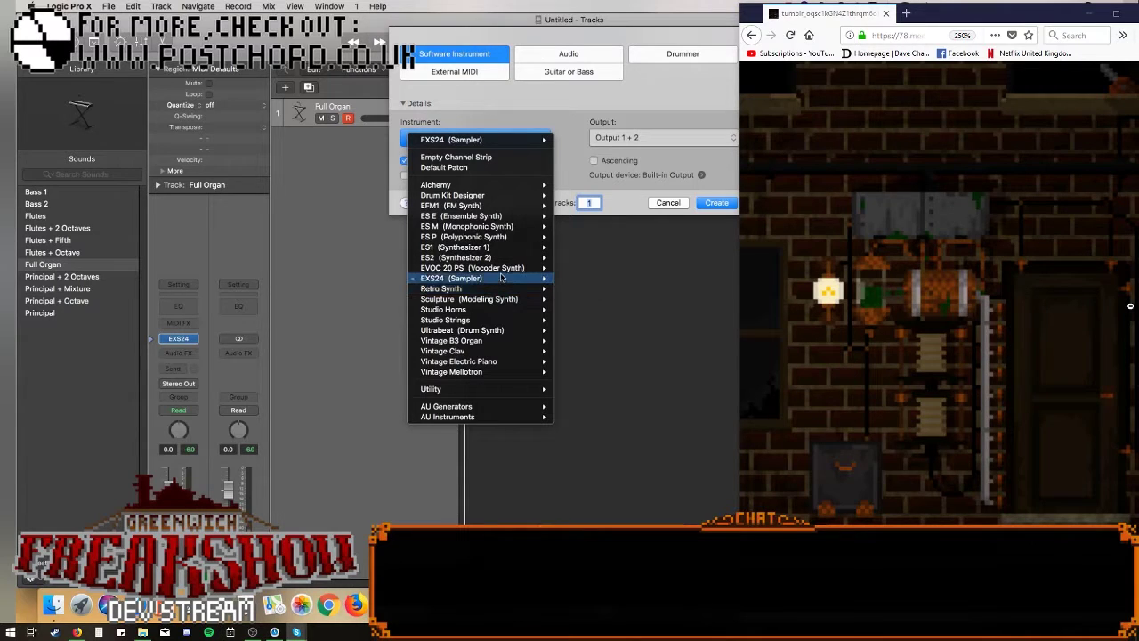
pyautogui.moveTo(496, 354)
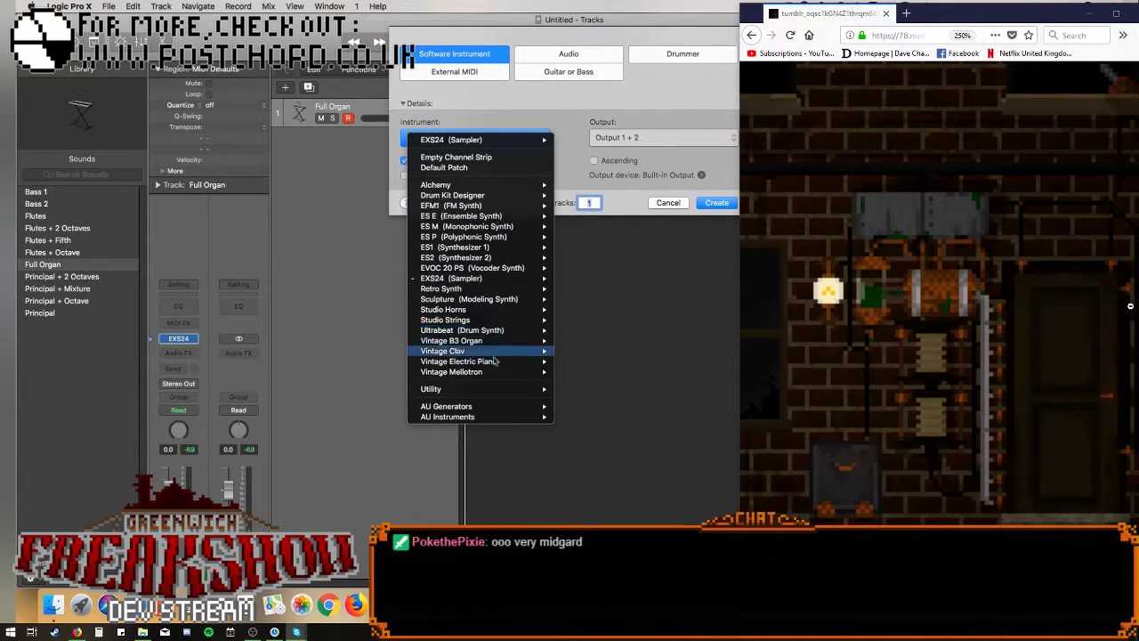
pyautogui.click(496, 360)
pyautogui.click(667, 202)
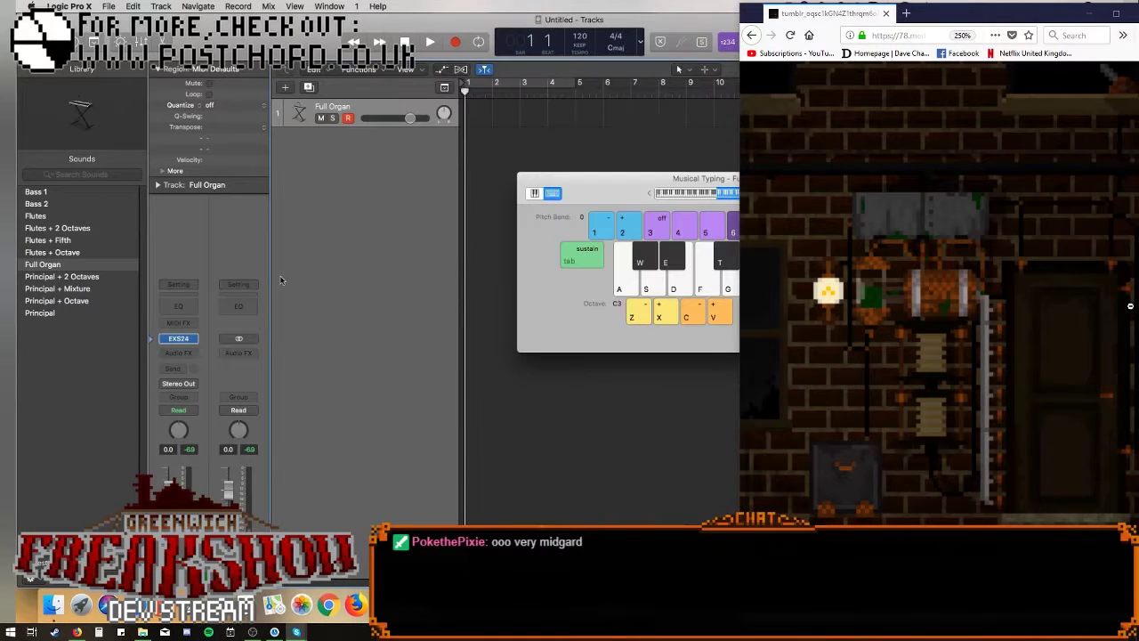
# Close the Musical Typing keyboard to clear the tracks area.
pyautogui.click(524, 179)
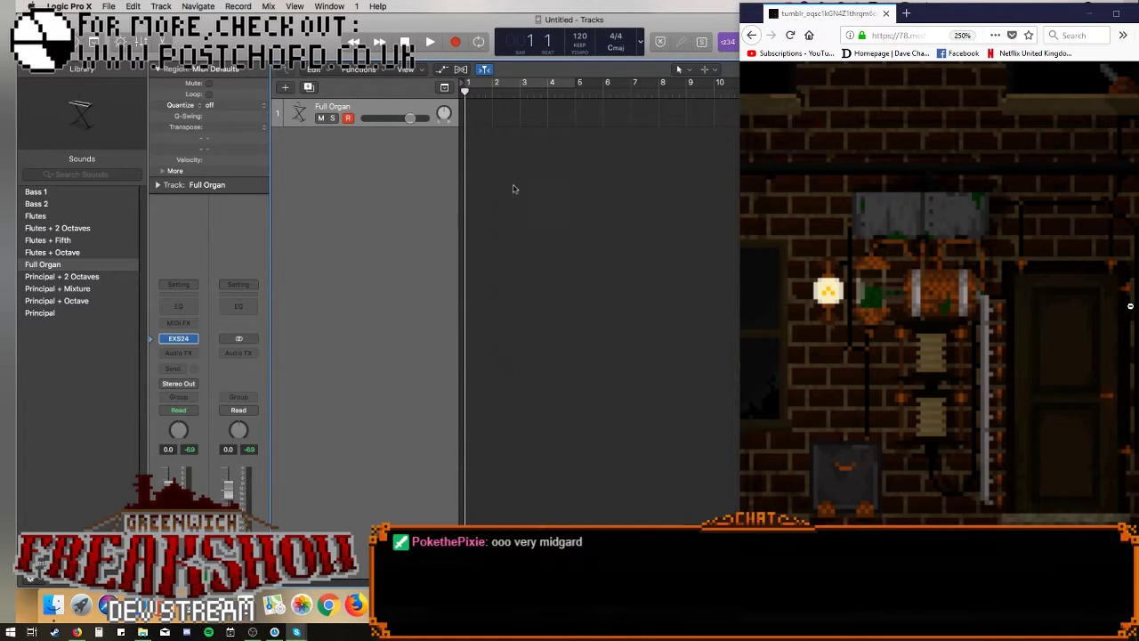
# Load the Acoustic Snare D1 15 instrument from the Drums & Percussion category into the track's EXS24 sampler.
pyautogui.click(179, 339)
pyautogui.click(389, 288)
pyautogui.click(179, 339)
pyautogui.click(676, 150)
pyautogui.click(717, 225)
pyautogui.click(694, 140)
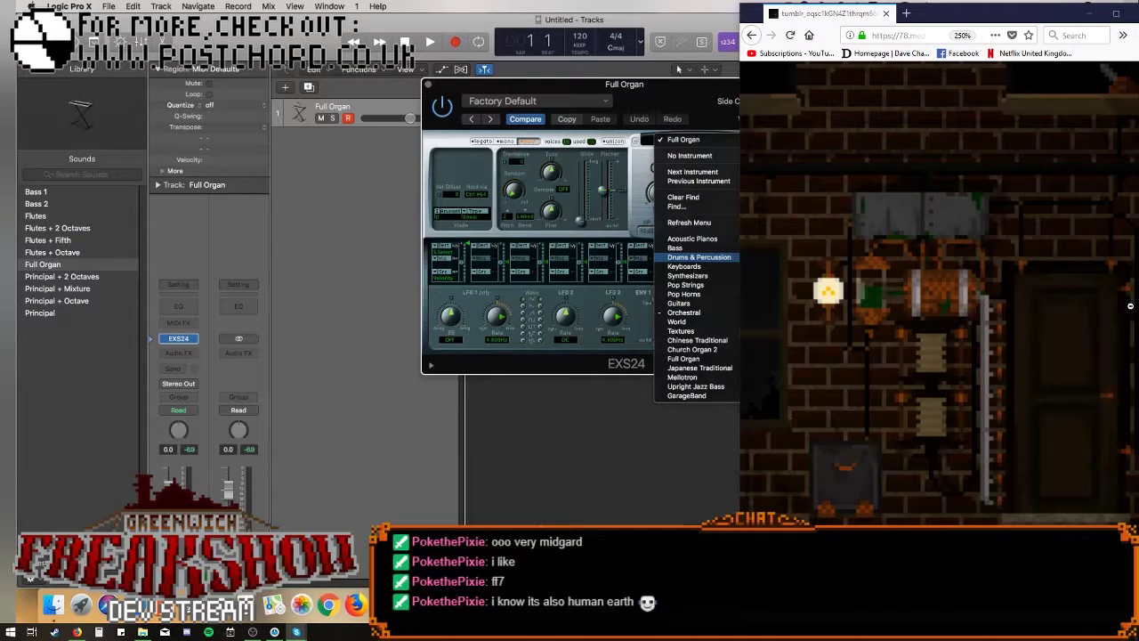
pyautogui.click(698, 257)
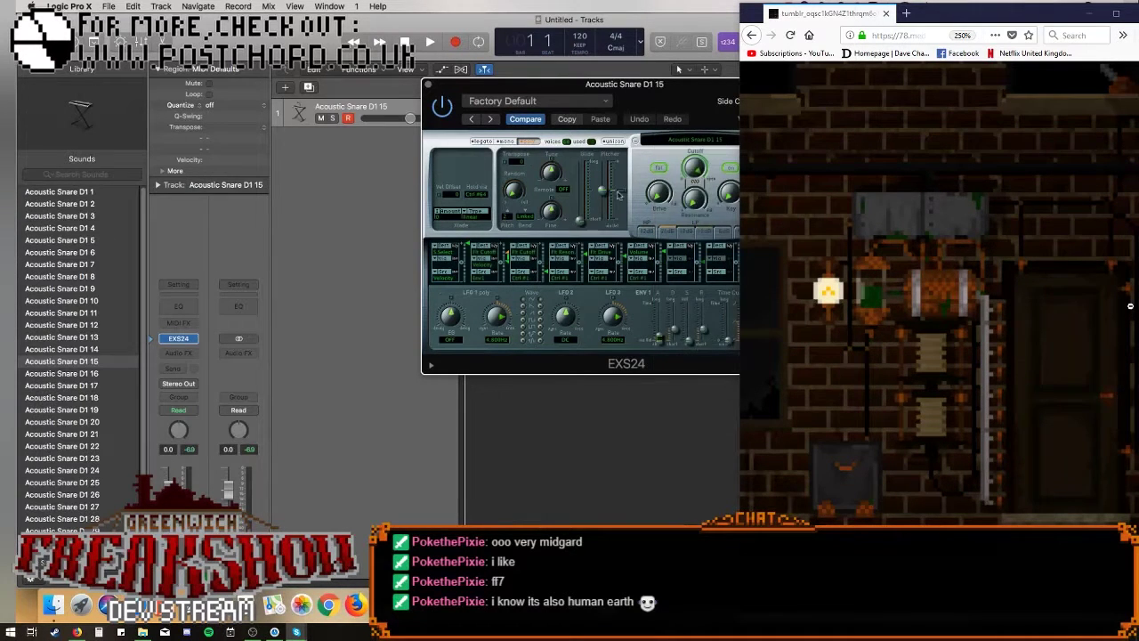
pyautogui.click(427, 83)
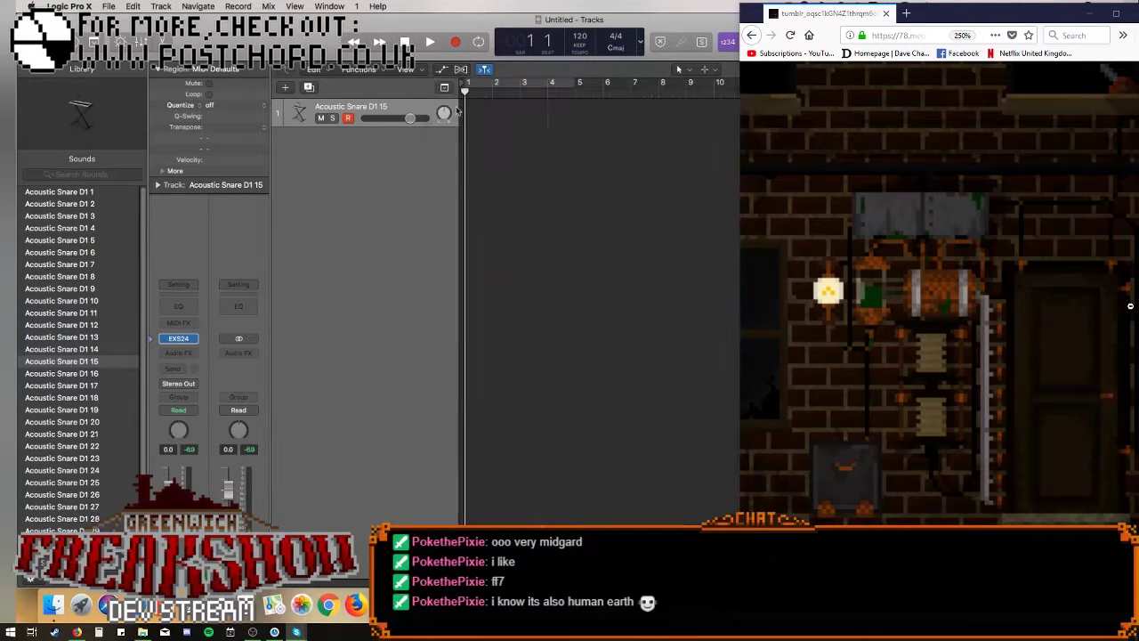
# Show the Musical Typing keyboard and play test notes on several Acoustic Snare D1 instruments.
pyautogui.click(328, 5)
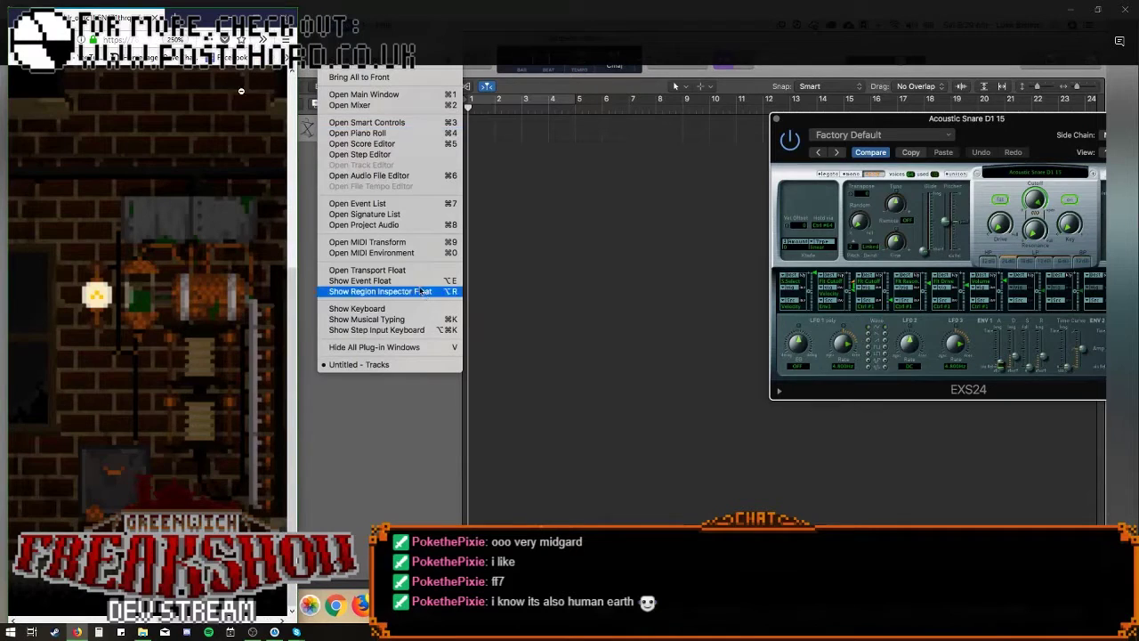
pyautogui.click(409, 321)
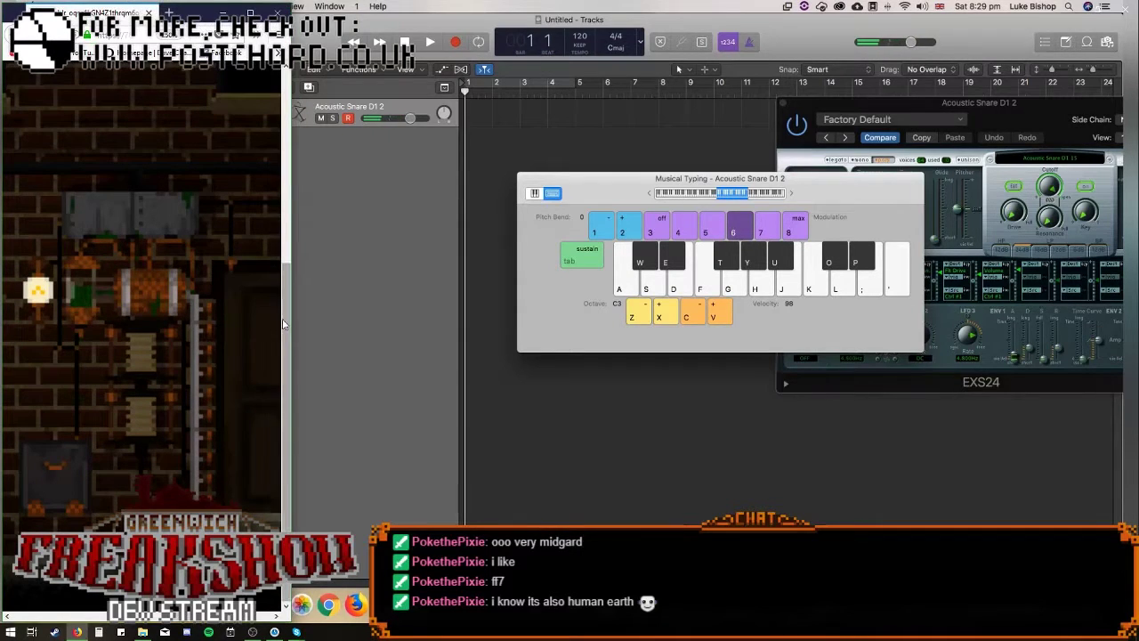
pyautogui.press('a')
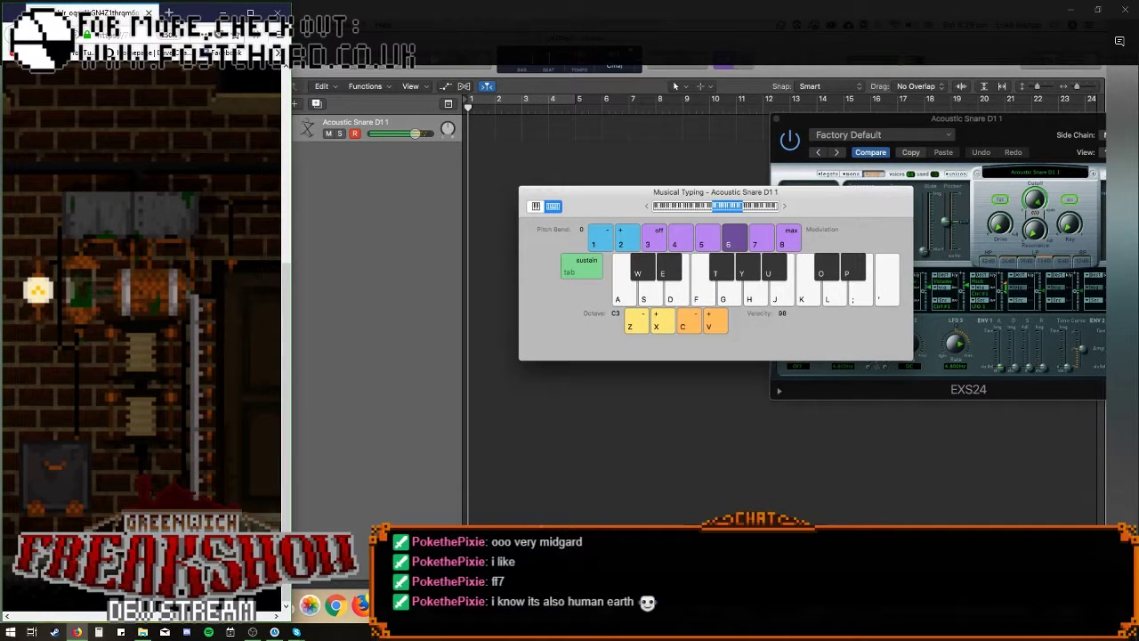
pyautogui.press('a')
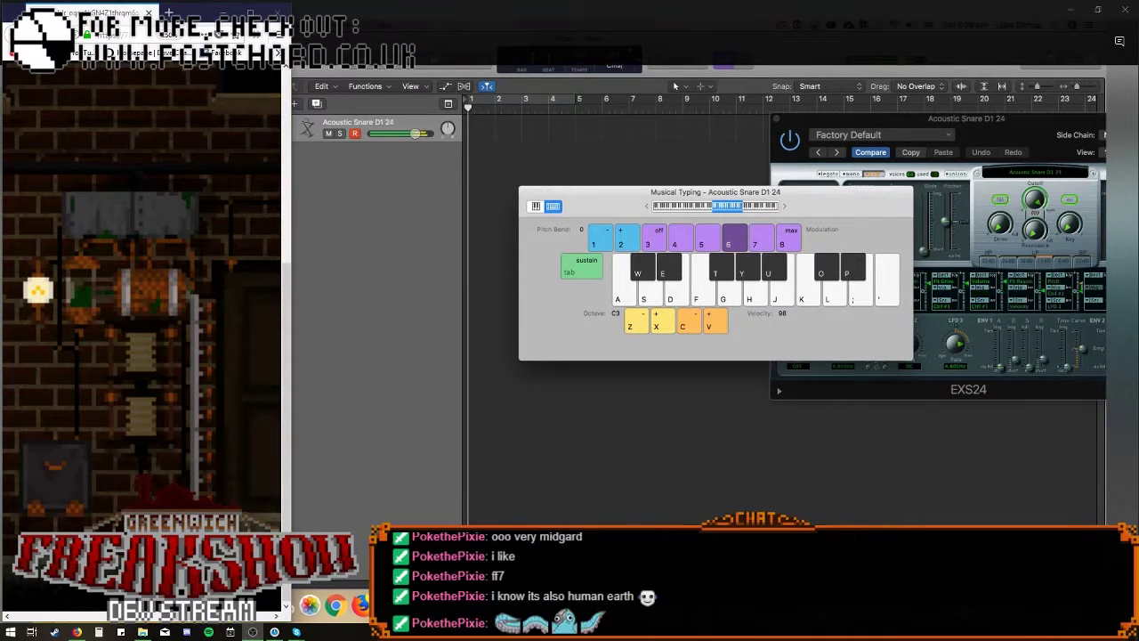
pyautogui.press('a')
pyautogui.press('d')
pyautogui.press('a')
# Lower the Musical Typing octave to C1 and audition snares, switching to Acoustic Snare D1 23.
pyautogui.press('z')
pyautogui.press('z')
pyautogui.press('a')
pyautogui.press('a')
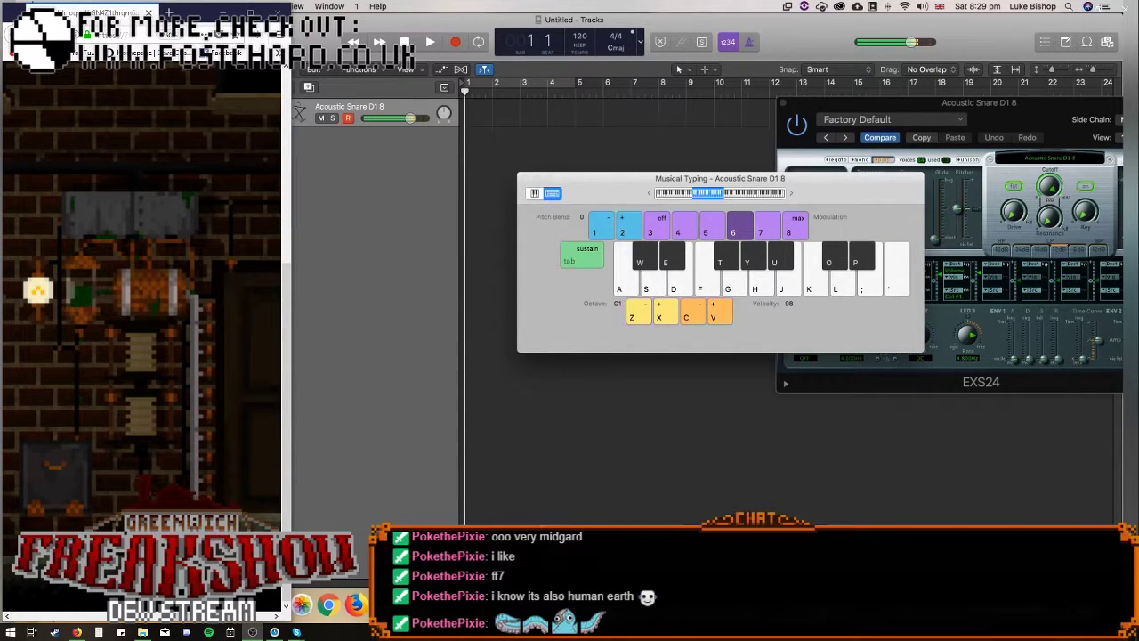
pyautogui.press('Down')
pyautogui.press('Down')
pyautogui.press('a')
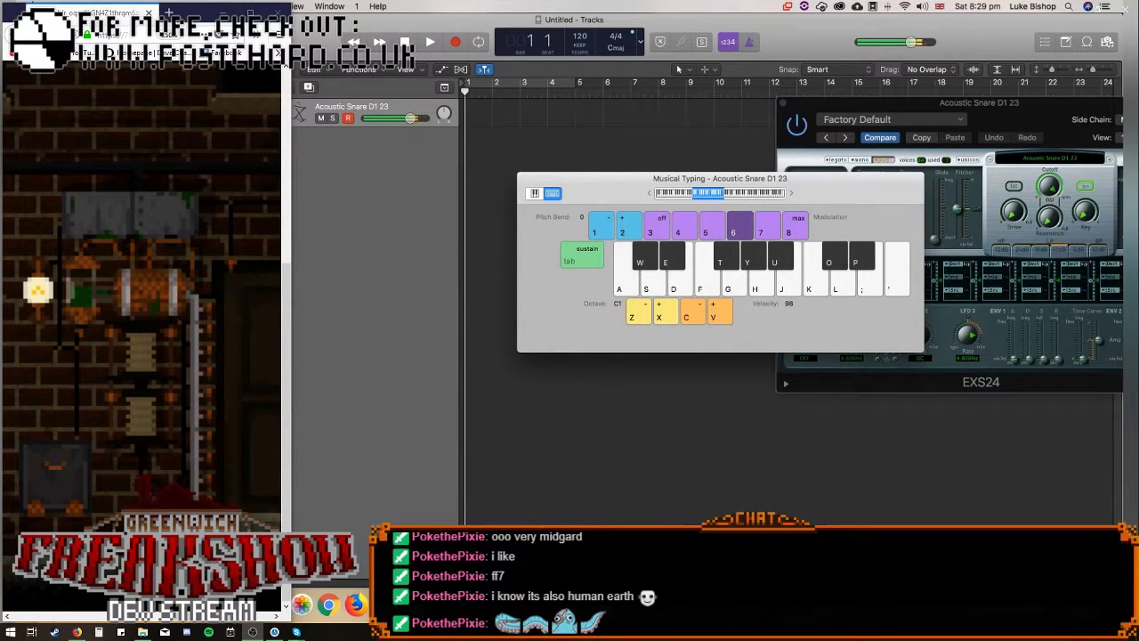
# Audition Acoustic Snare D1 23 across different octaves, down to C-2.
pyautogui.press('x')
pyautogui.press('x')
pyautogui.press('x')
pyautogui.press('a')
pyautogui.press('a')
pyautogui.press('z')
pyautogui.press('z')
pyautogui.press('z')
pyautogui.press('z')
pyautogui.press('a')
pyautogui.press('z')
pyautogui.press('a')
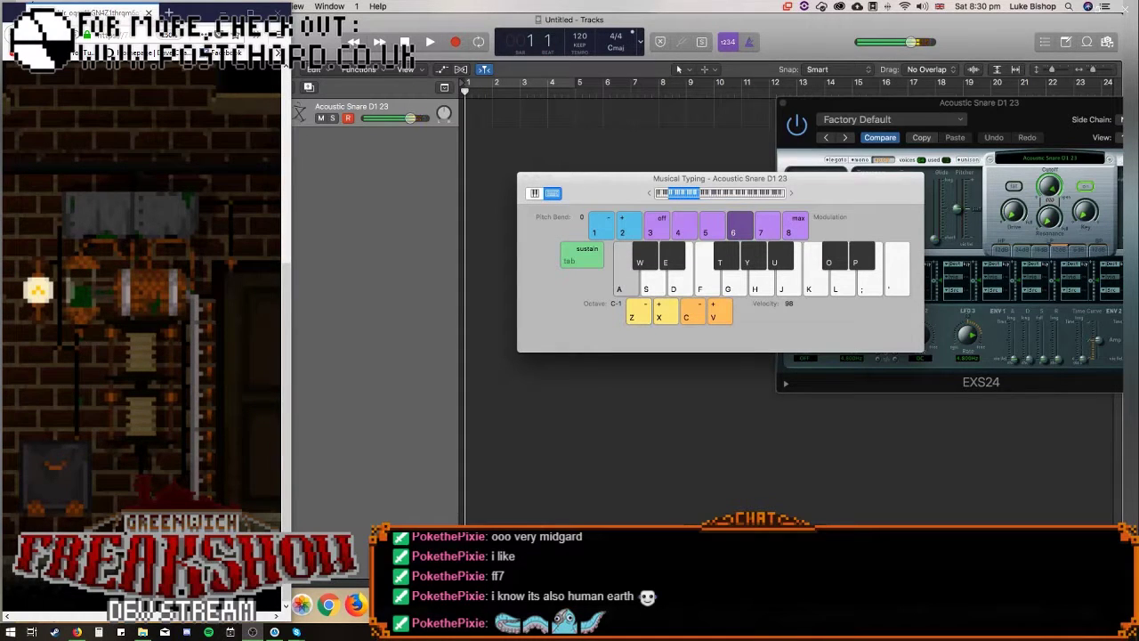
pyautogui.press('z')
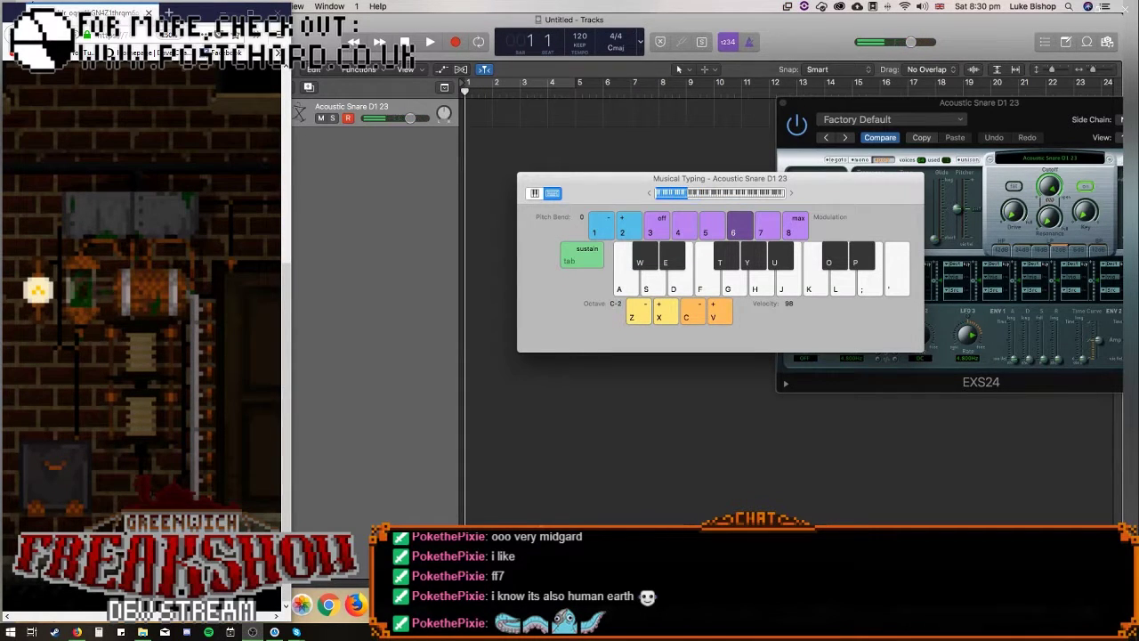
pyautogui.press('a')
pyautogui.press('a')
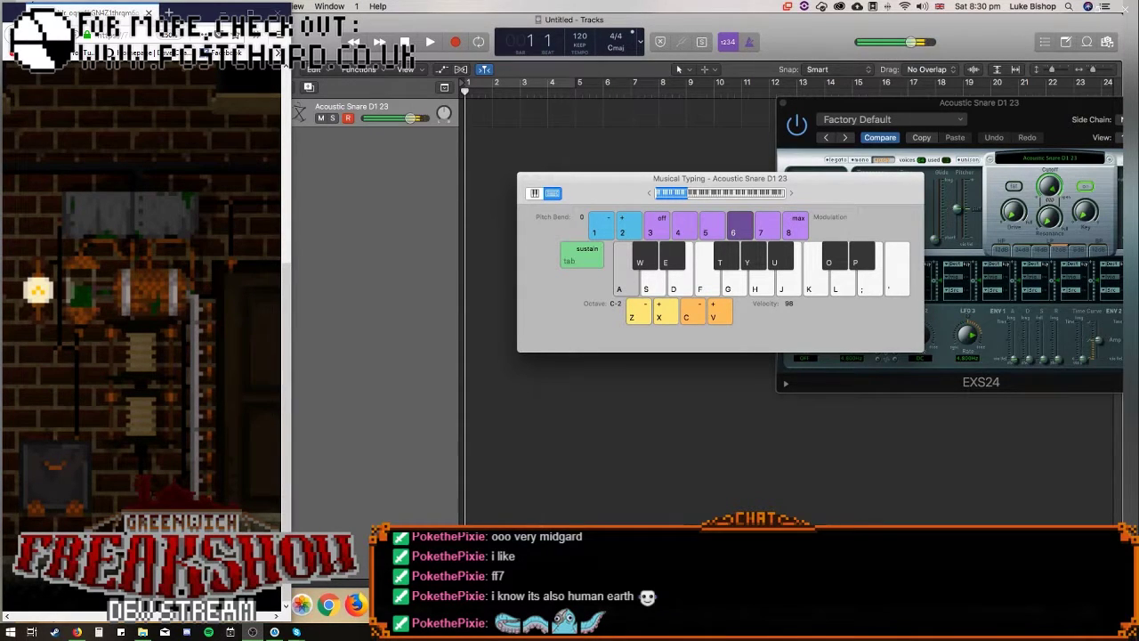
# Raise the Musical Typing octave step by step from C-2 and audition Acoustic Snare D1 23 in a high octave.
pyautogui.press('a')
pyautogui.press('x')
pyautogui.press('x')
pyautogui.press('x')
pyautogui.press('x')
pyautogui.press('x')
pyautogui.press('x')
pyautogui.press('x')
pyautogui.press('x')
pyautogui.press('x')
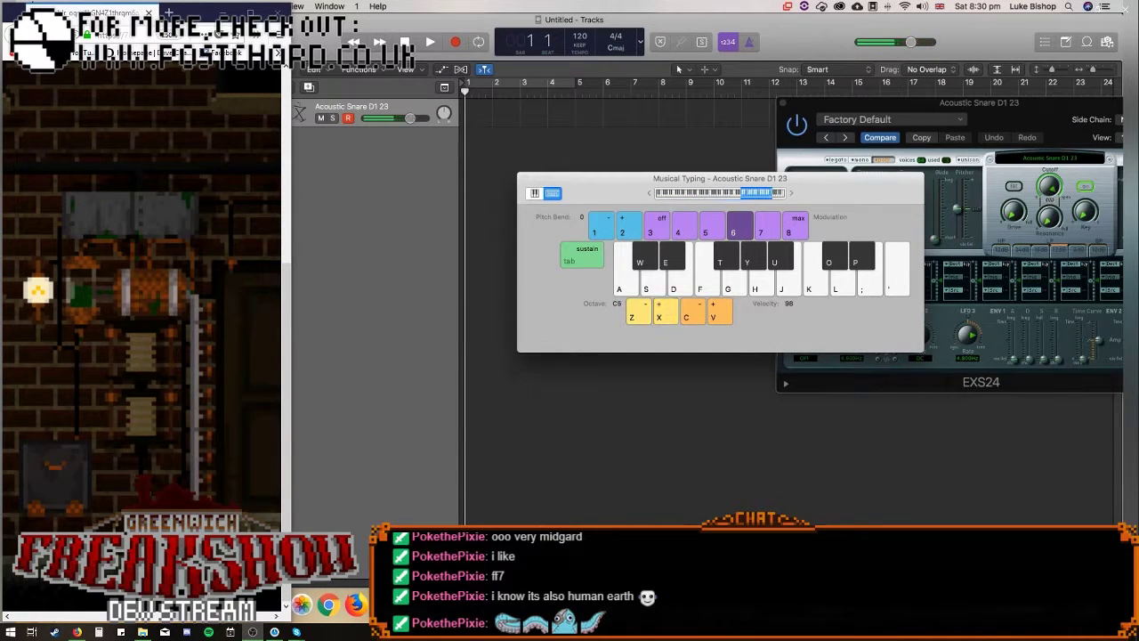
pyautogui.press('a')
# Bring the Musical Typing octave back down to C1 and play test notes on Acoustic Snare D1 23.
pyautogui.press('z')
pyautogui.press('z')
pyautogui.press('z')
pyautogui.press('z')
pyautogui.press('z')
pyautogui.press('z')
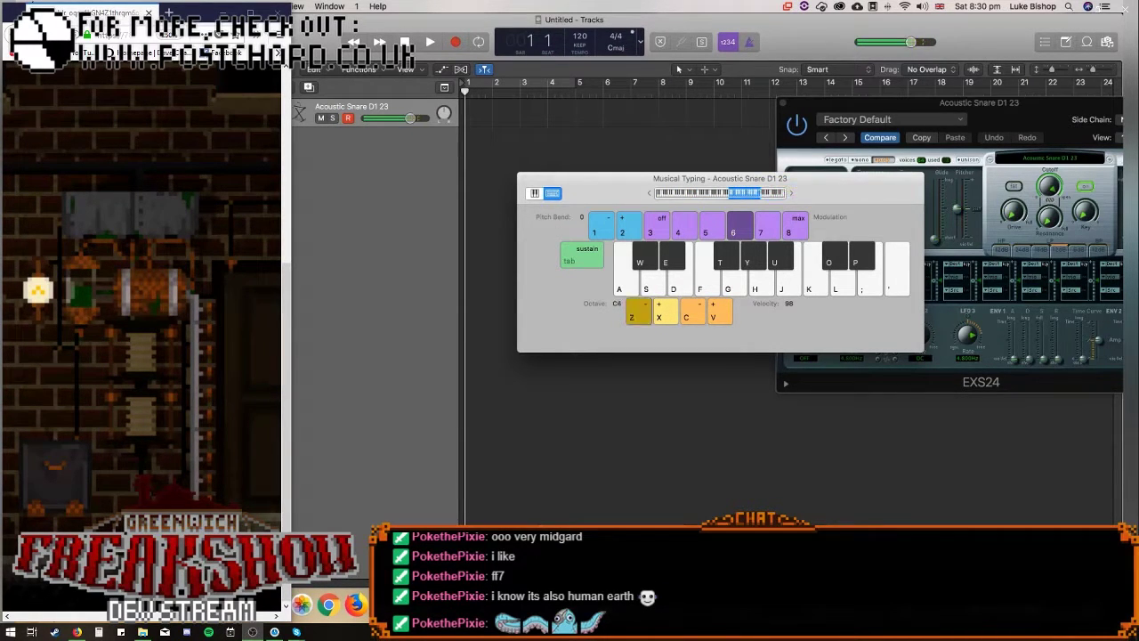
pyautogui.press('z')
pyautogui.press('z')
pyautogui.press('z')
pyautogui.press('z')
pyautogui.press('z')
pyautogui.press('x')
pyautogui.press('x')
pyautogui.press('a')
pyautogui.press('a')
pyautogui.press('x')
pyautogui.press('a')
pyautogui.press('s')
pyautogui.press('g')
pyautogui.press('a')
pyautogui.press('s')
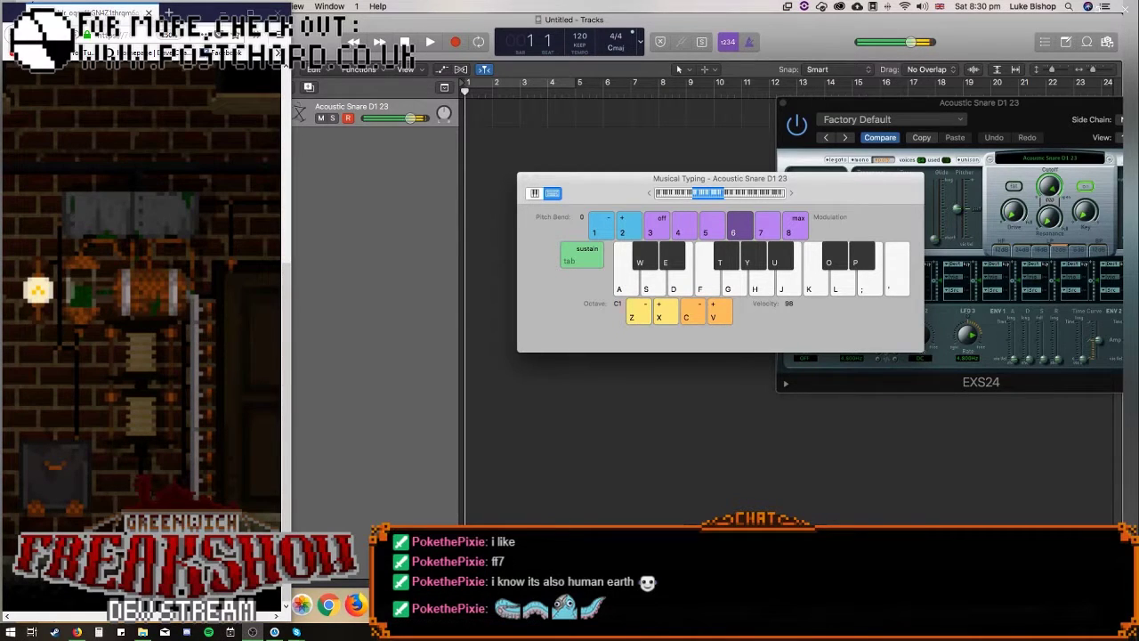
# Audition the Acoustic Snare D1 instruments between 29 and 33, then select Acoustic Snare D1 29.
pyautogui.press('a')
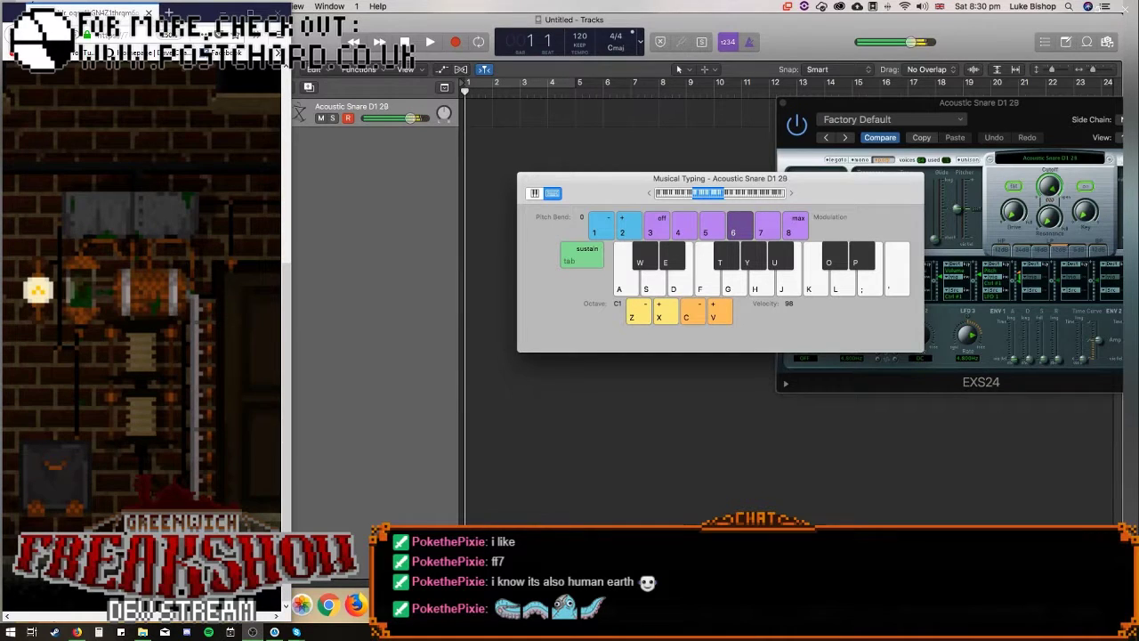
pyautogui.press('a')
pyautogui.press('a')
pyautogui.press('a')
pyautogui.press('a')
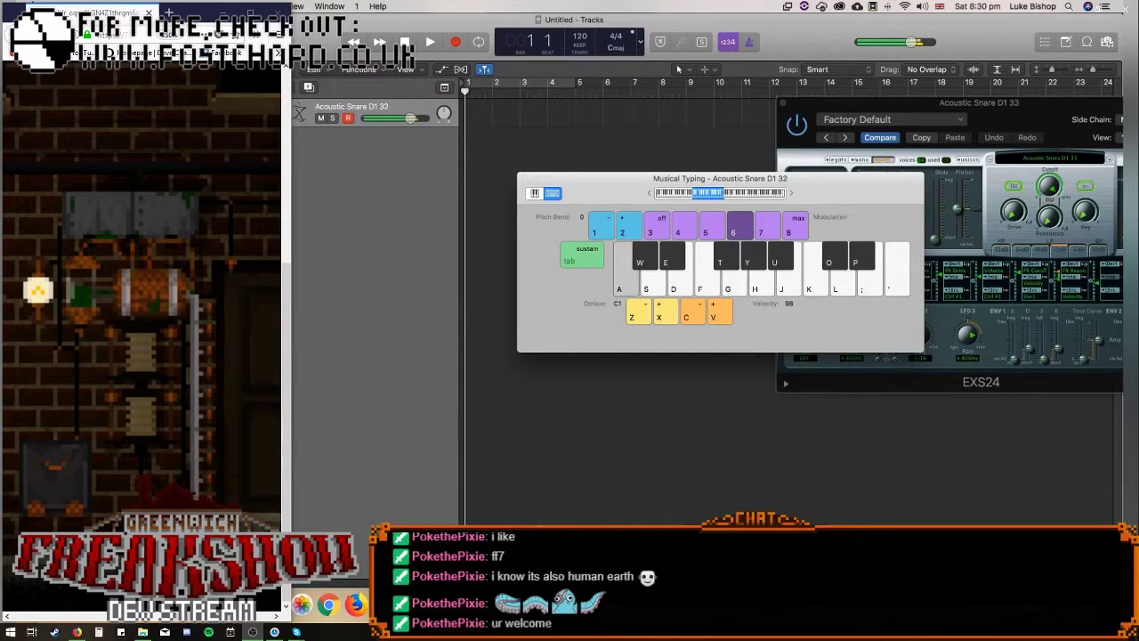
pyautogui.press('a')
pyautogui.press('a')
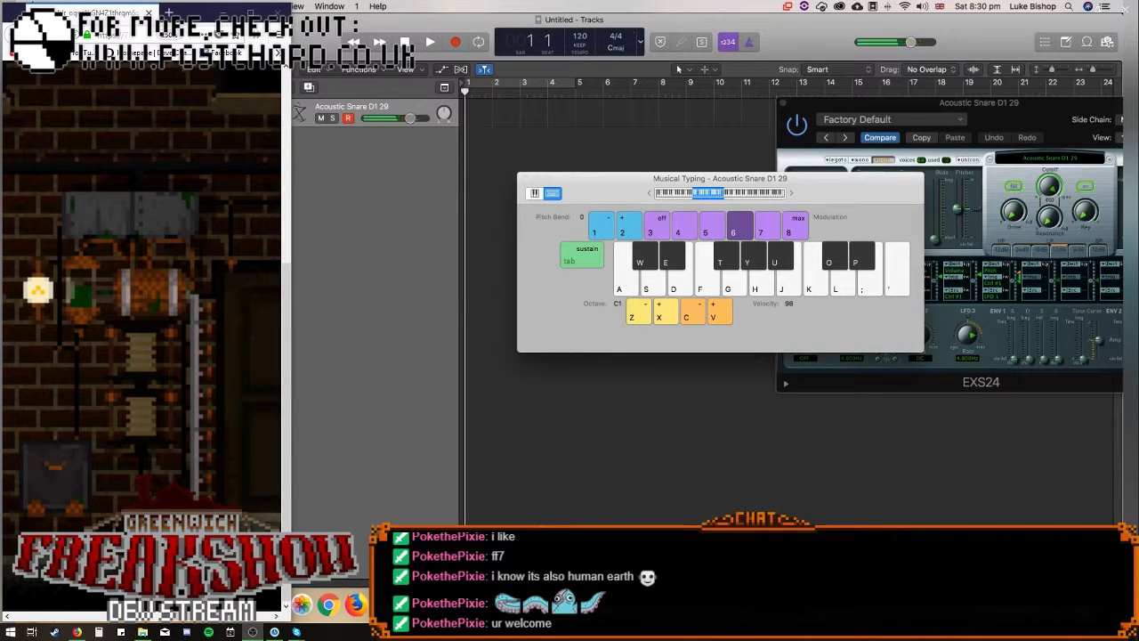
pyautogui.press('a')
pyautogui.press('a')
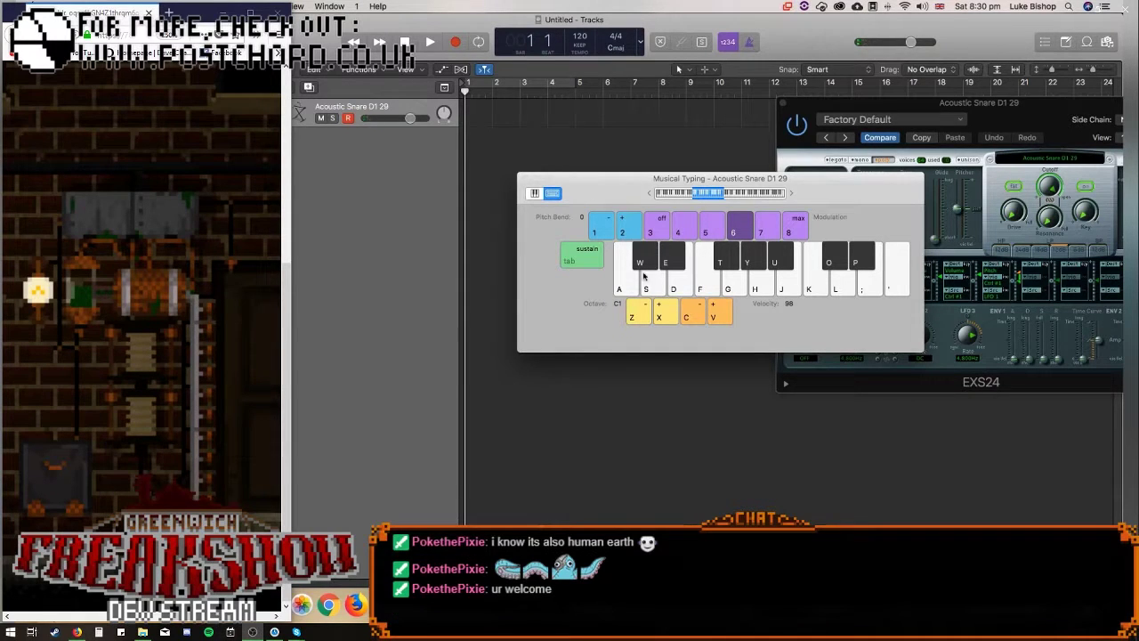
# Play repeated notes on Acoustic Snare D1 29 at octave C1, including a higher key for comparison.
pyautogui.press('a')
pyautogui.press('a')
pyautogui.press('a')
pyautogui.press('a')
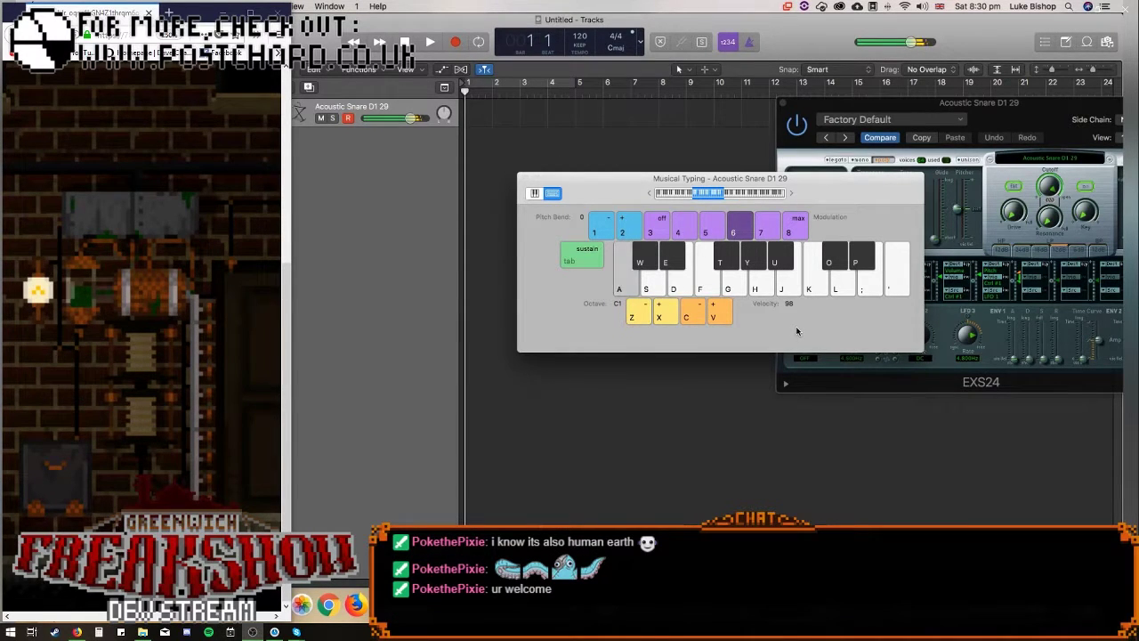
pyautogui.press('a')
pyautogui.press('d')
pyautogui.press('d')
pyautogui.press('a')
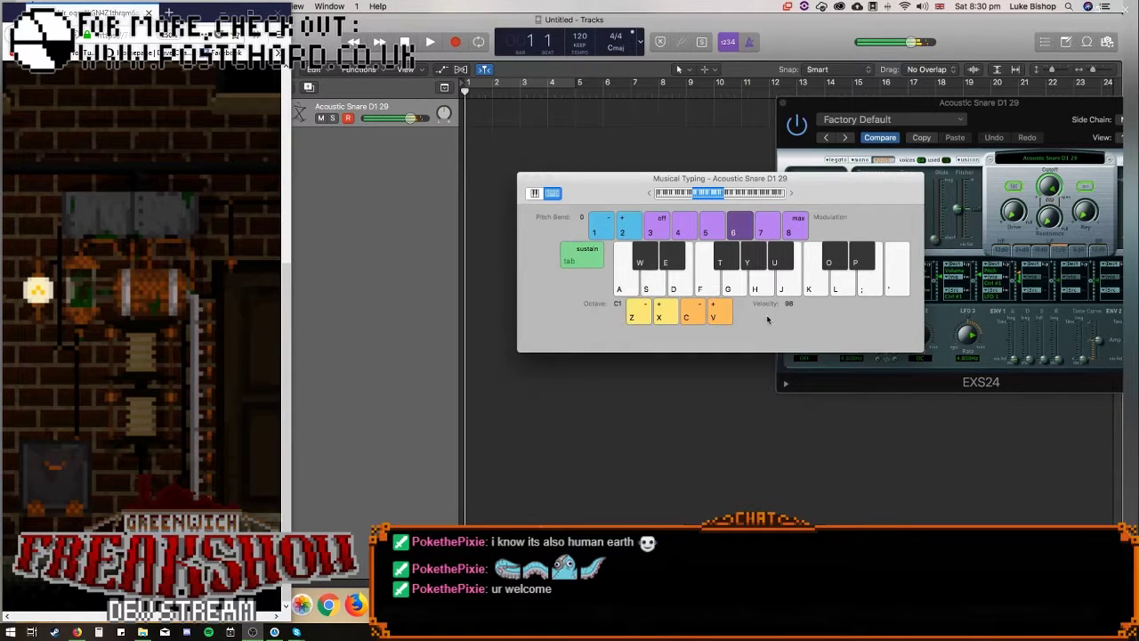
# Compare Acoustic Snare D1 29 in higher and lower octaves, ending at octave C1.
pyautogui.press('x')
pyautogui.press('a')
pyautogui.press('x')
pyautogui.press('a')
pyautogui.press('x')
pyautogui.press('z')
pyautogui.press('z')
pyautogui.press('z')
pyautogui.press('z')
pyautogui.press('a')
pyautogui.press('x')
pyautogui.press('a')
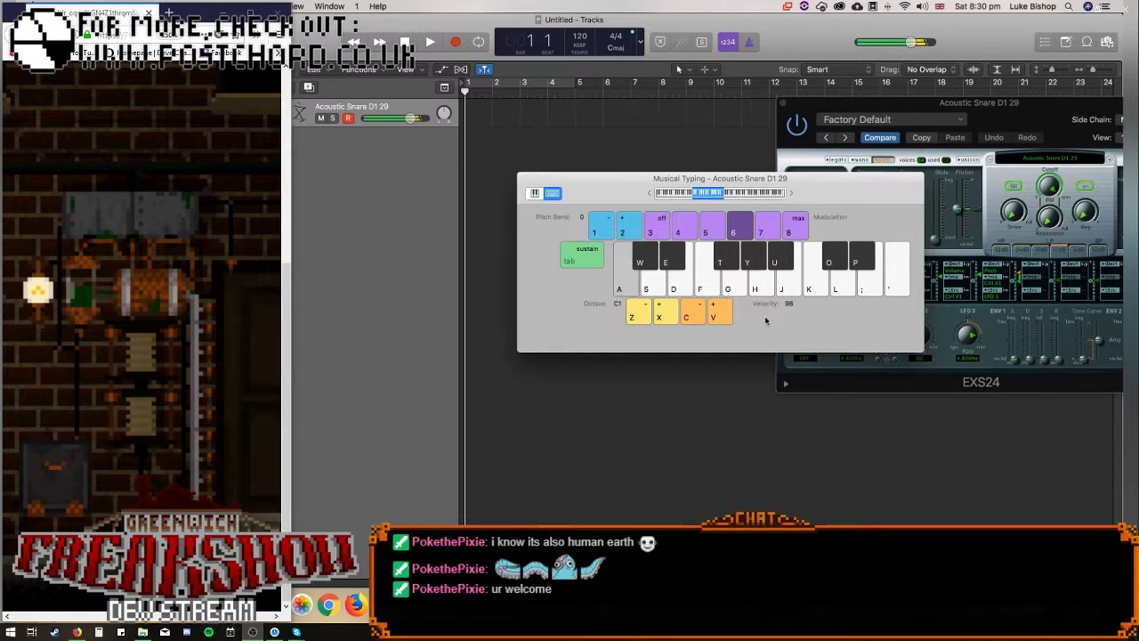
# Play Acoustic Snare D1 29 with the pitch bent up to 20 and down to -20.
pyautogui.press('a')
pyautogui.press('a')
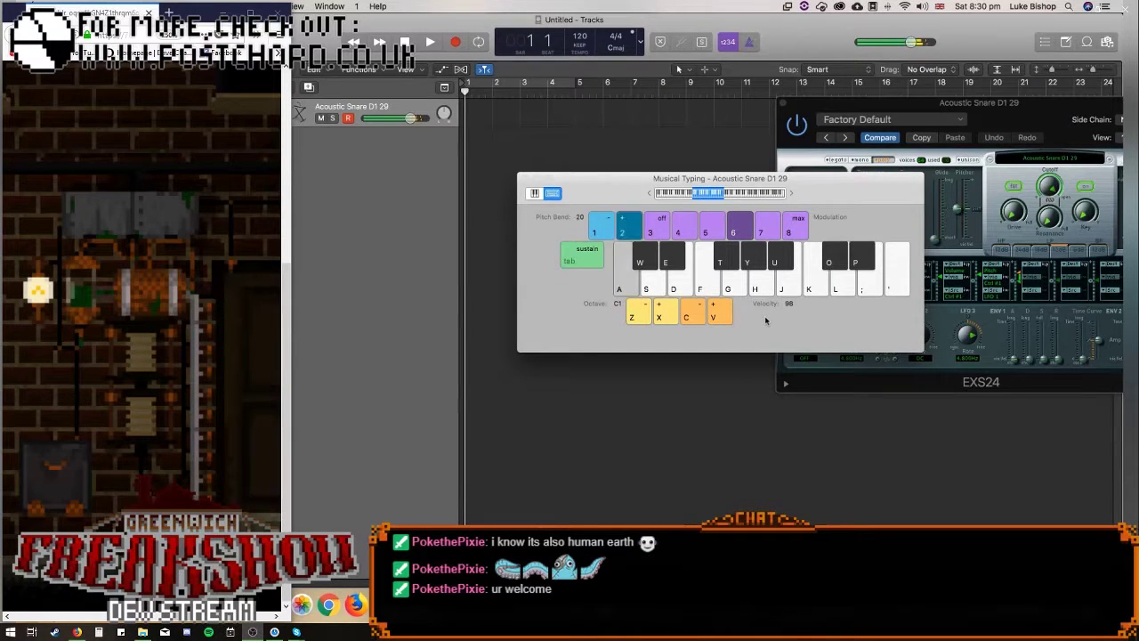
pyautogui.press('a')
pyautogui.press('2')
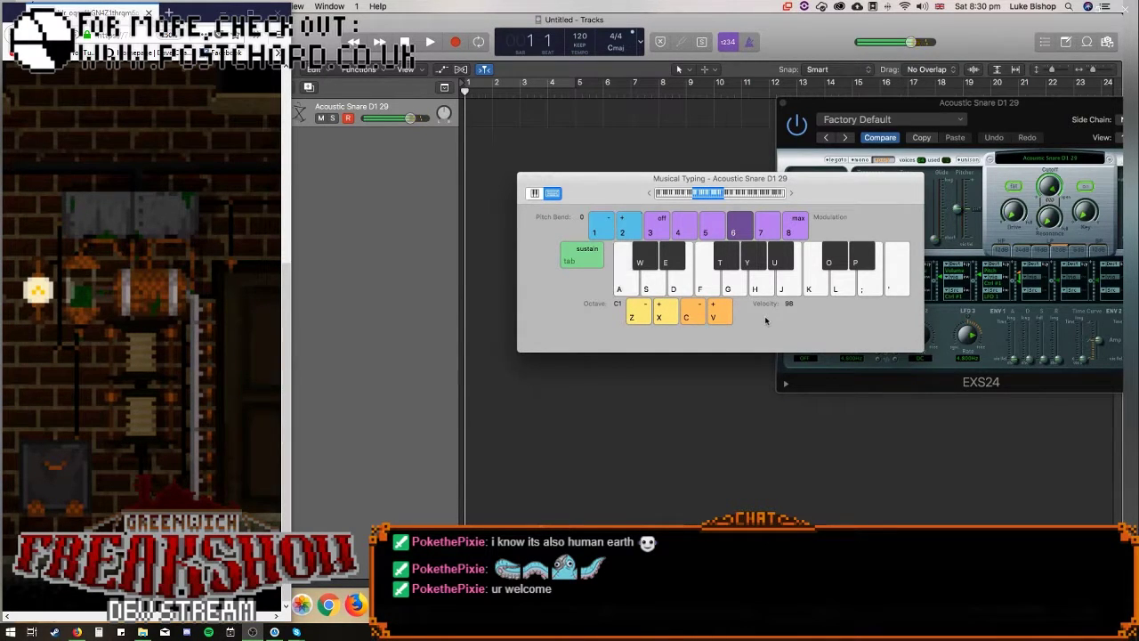
pyautogui.press('1')
pyautogui.press('a')
pyautogui.press('a')
pyautogui.press('1')
pyautogui.press('a')
pyautogui.press('1')
pyautogui.press('a')
pyautogui.press('1')
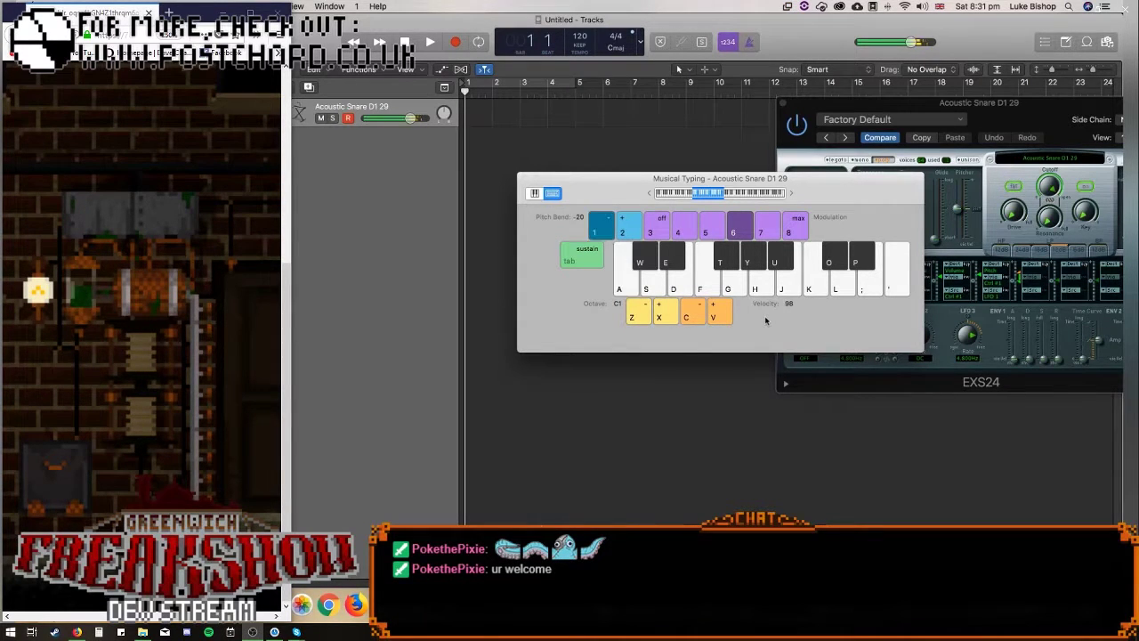
pyautogui.press('a')
pyautogui.press('a')
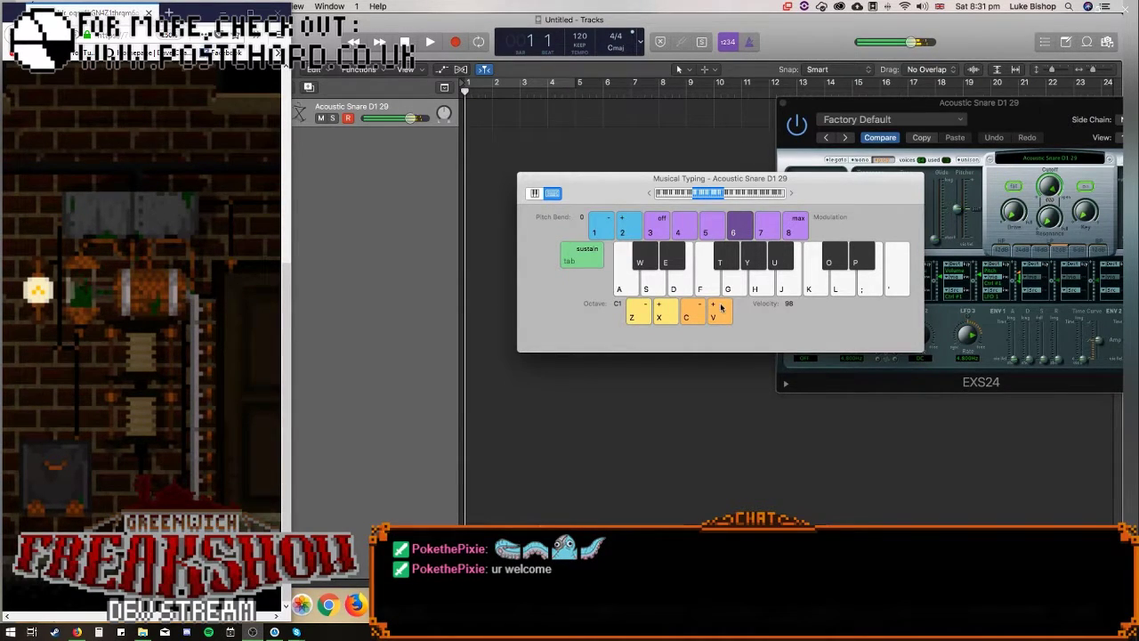
# Audition the snares in descending order from Acoustic Snare D1 29 to Acoustic Snare D1 15.
pyautogui.press('d')
pyautogui.press('a')
pyautogui.press('a')
pyautogui.press('a')
pyautogui.press('a')
pyautogui.press('a')
pyautogui.press('a')
pyautogui.press('a')
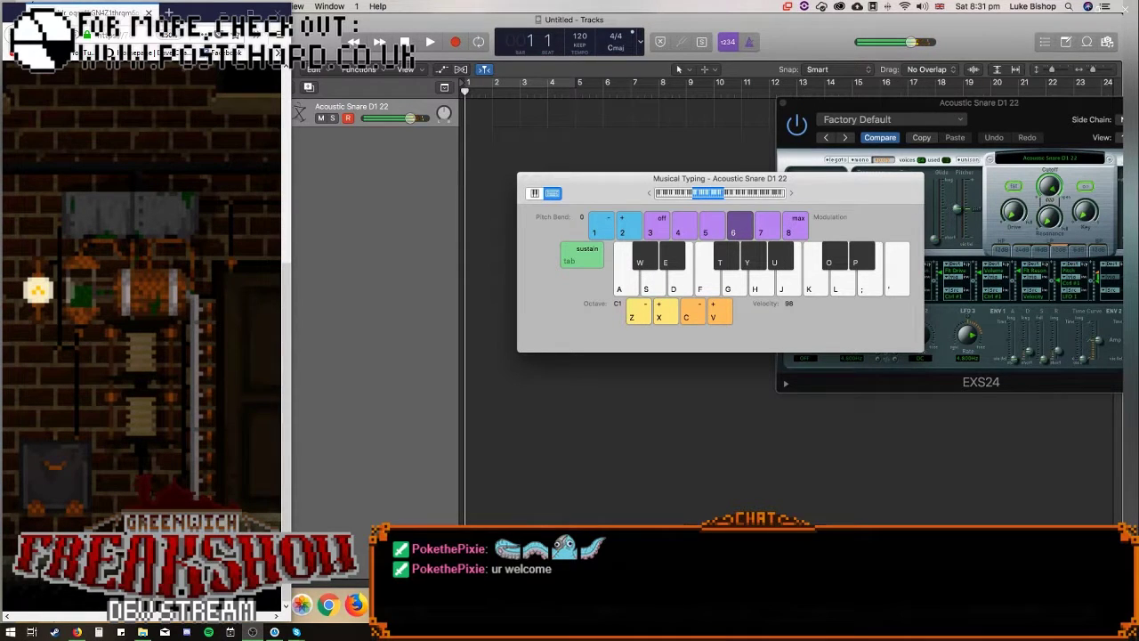
pyautogui.press('a')
pyautogui.press('a')
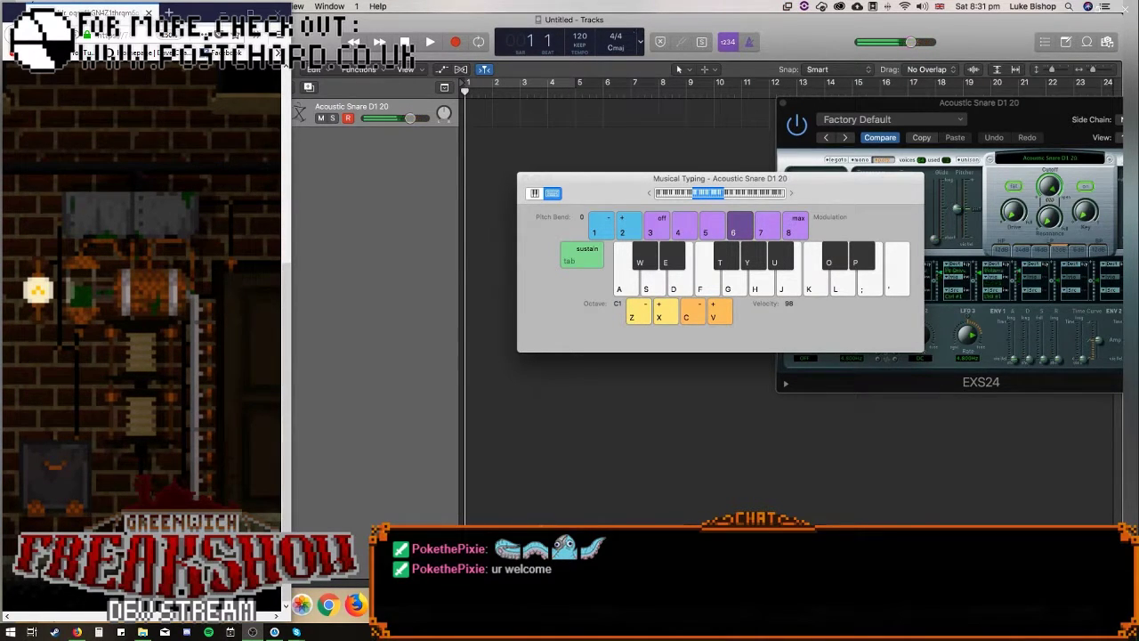
pyautogui.press('a')
pyautogui.press('a')
pyautogui.press('a')
pyautogui.press('a')
pyautogui.press('a')
pyautogui.press('a')
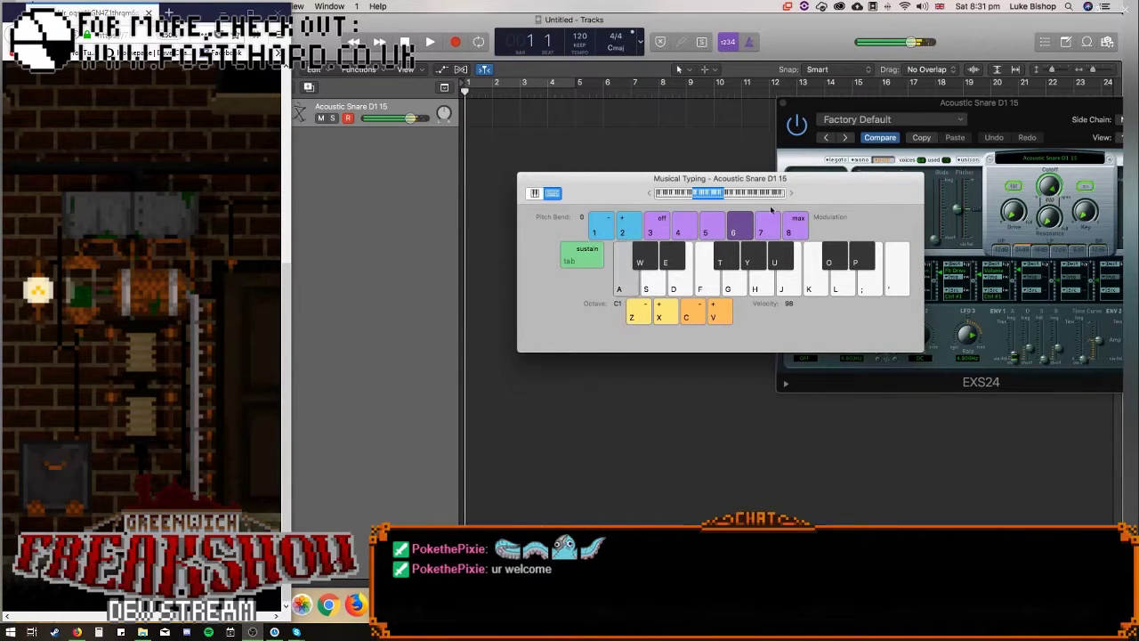
# Continue auditioning the snares in descending order from Acoustic Snare D1 15 to Acoustic Snare D1 3.
pyautogui.press('a')
pyautogui.press('a')
pyautogui.press('a')
pyautogui.press('a')
pyautogui.press('a')
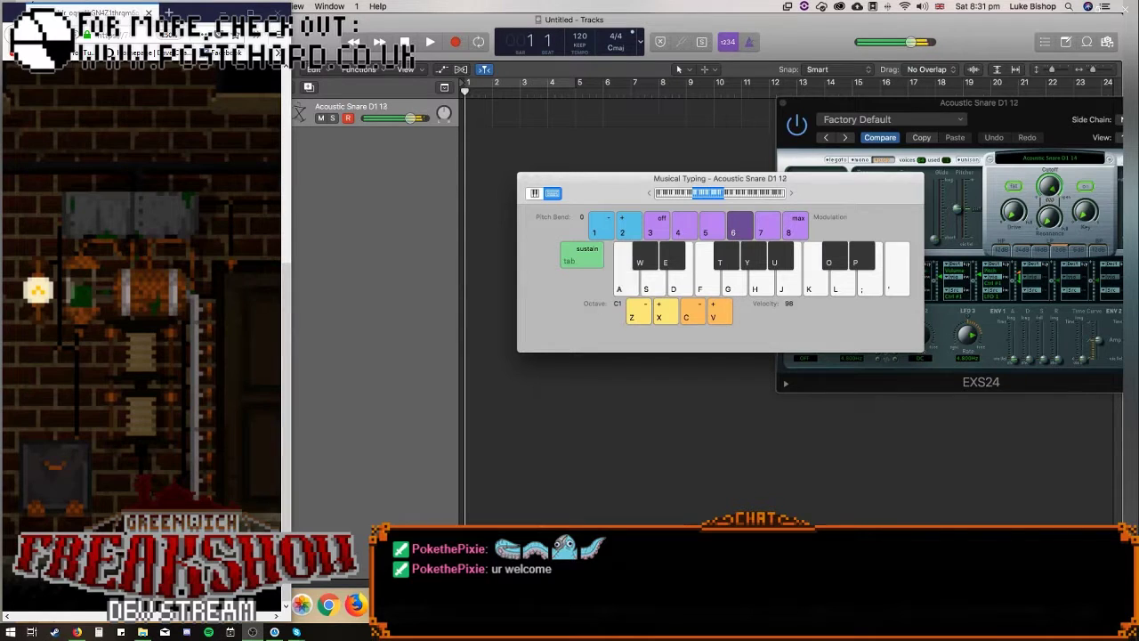
pyautogui.press('a')
pyautogui.press('a')
pyautogui.press('a')
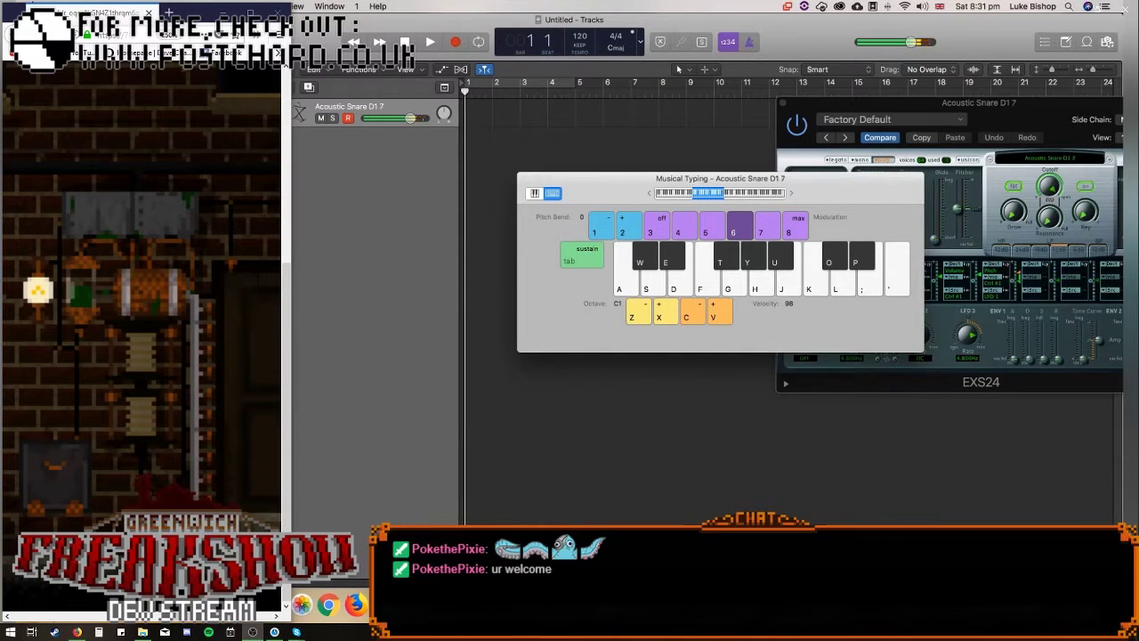
pyautogui.press('a')
pyautogui.press('a')
pyautogui.press('a')
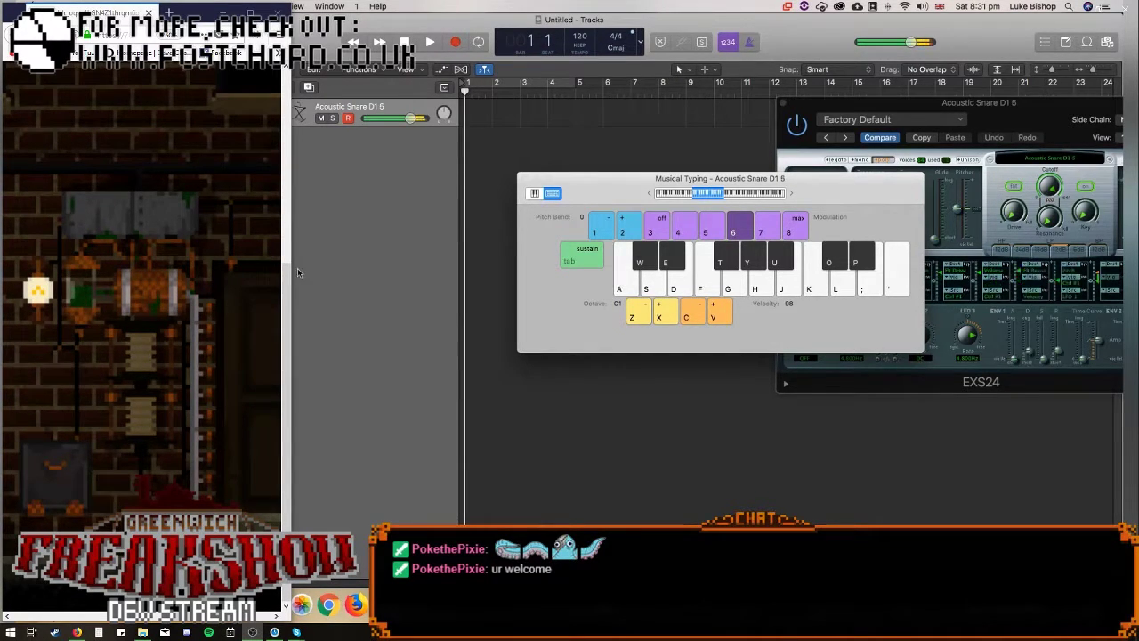
pyautogui.press('a')
pyautogui.press('a')
pyautogui.press('a')
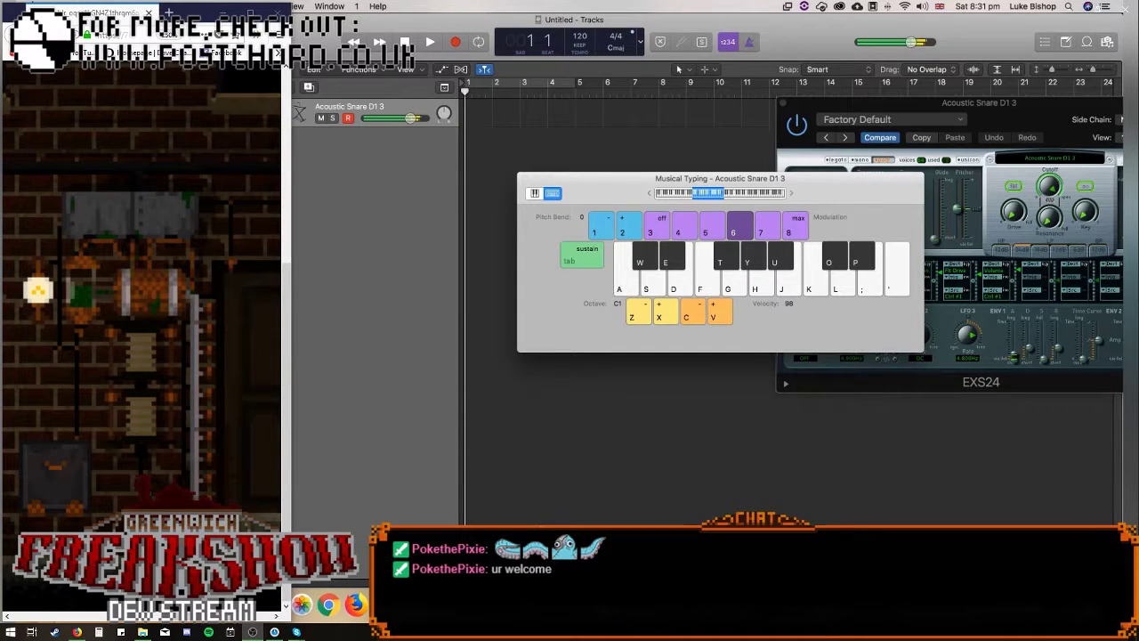
# Separate the Musical Typing and EXS24 windows, then load Orchestral Kit from the Orchestral Percussion instruments into EXS24.
pyautogui.moveTo(850, 179); pyautogui.dragTo(521, 133)
pyautogui.moveTo(890, 102); pyautogui.dragTo(650, 94)
pyautogui.click(829, 150)
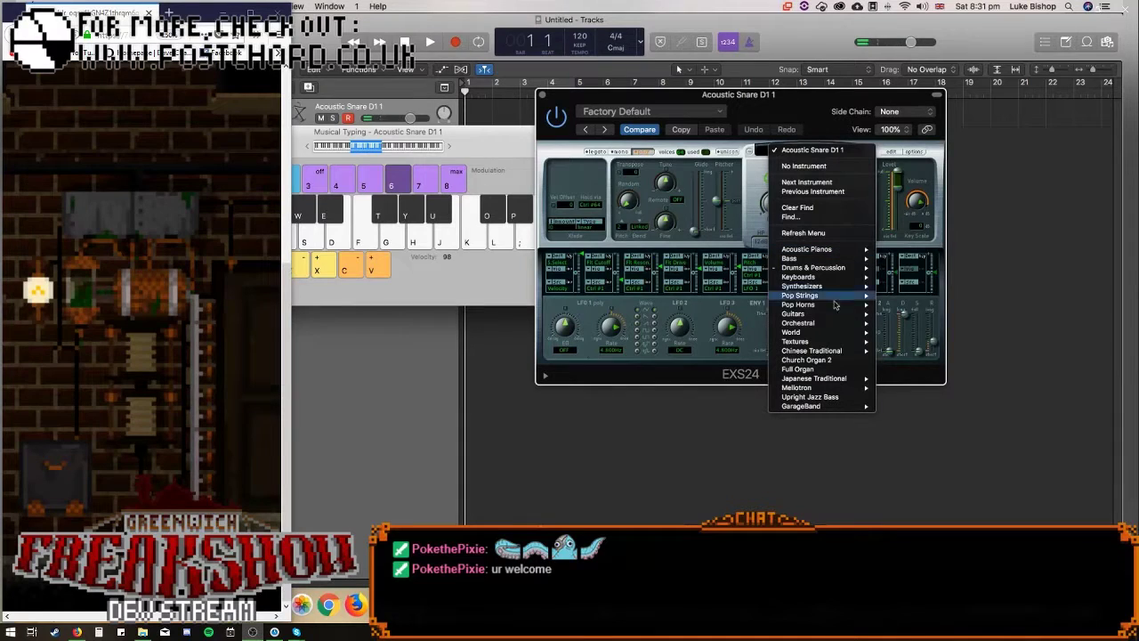
pyautogui.moveTo(829, 278)
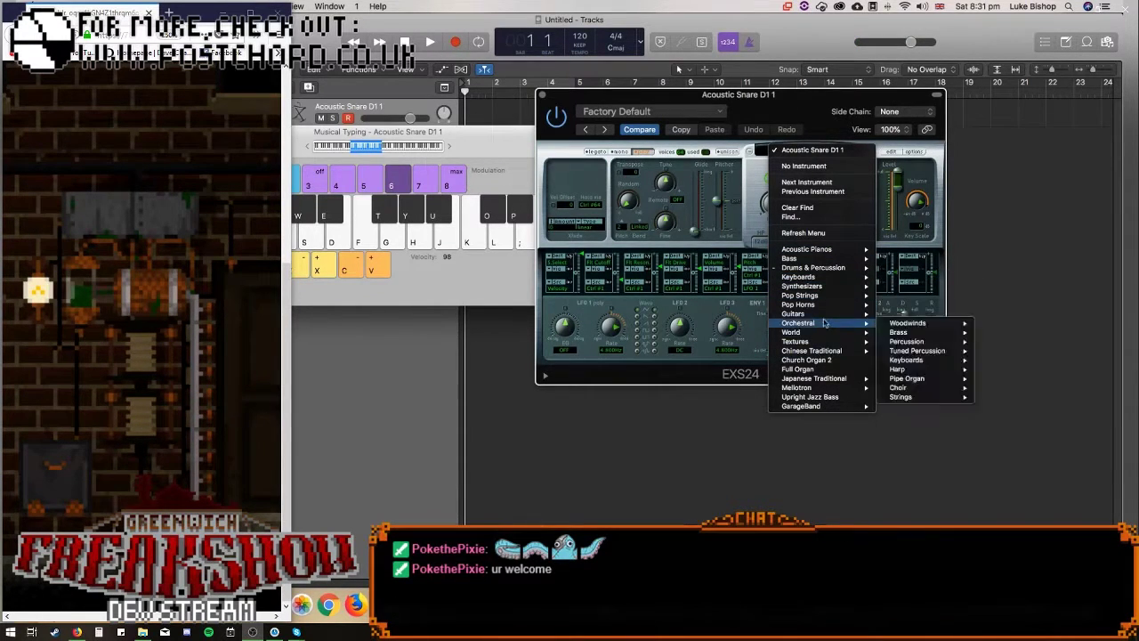
pyautogui.moveTo(821, 326)
pyautogui.moveTo(906, 335)
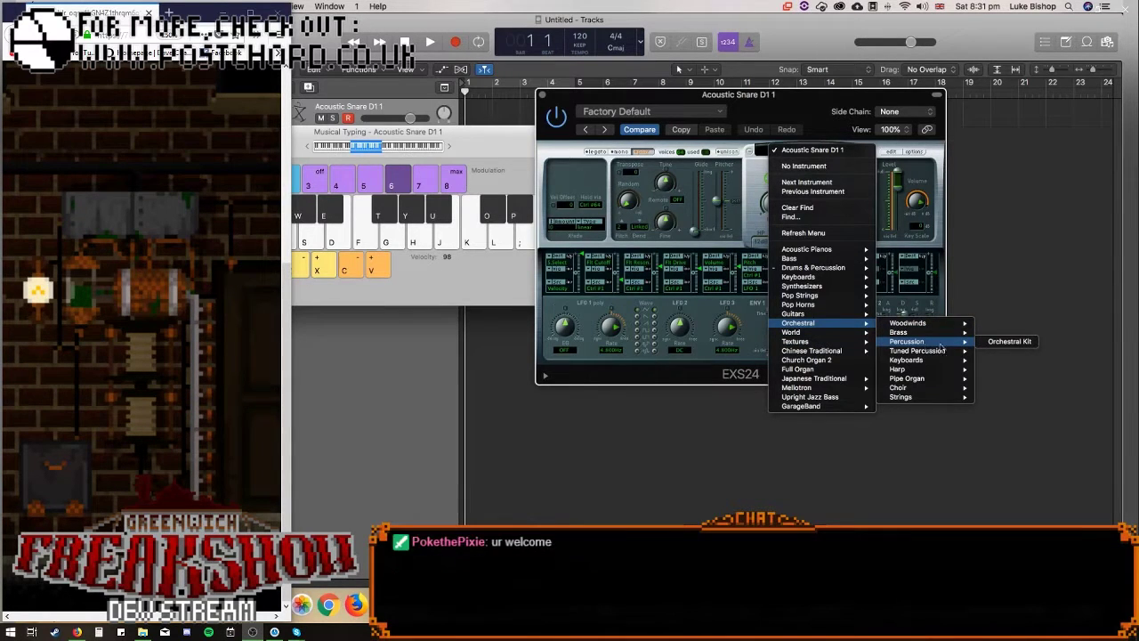
pyautogui.click(1011, 343)
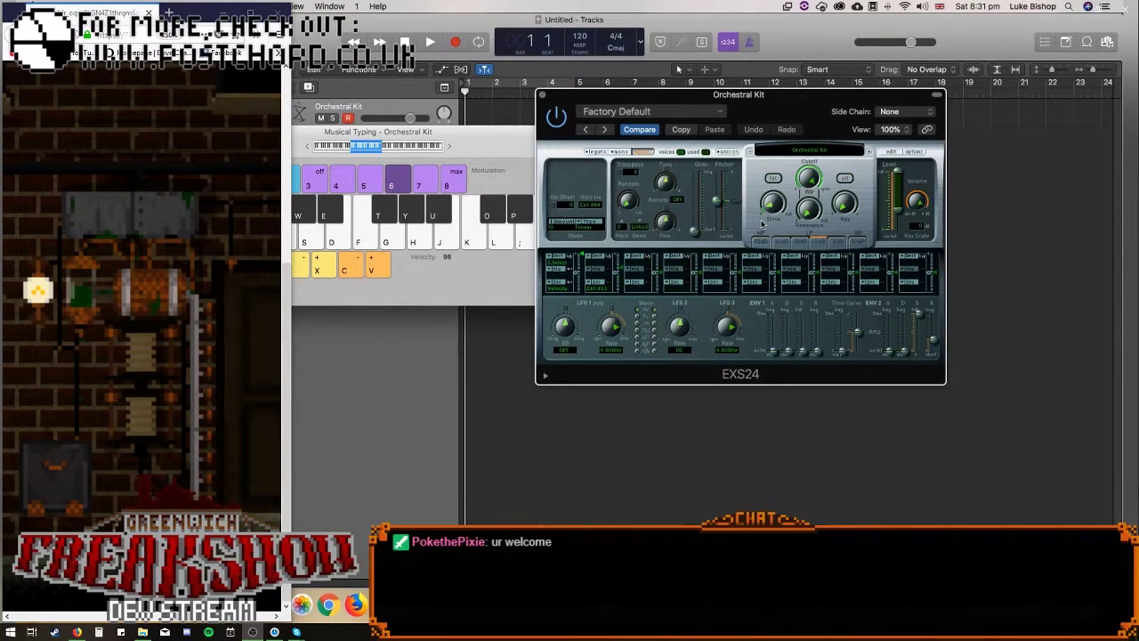
# Create an empty MIDI region at bar 1 of the Orchestral Kit track and open it in the Piano Roll.
pyautogui.press('a')
pyautogui.moveTo(477, 148); pyautogui.dragTo(525, 182)
pyautogui.rightClick(484, 114)
pyautogui.click(496, 115)
pyautogui.doubleClick(474, 116)
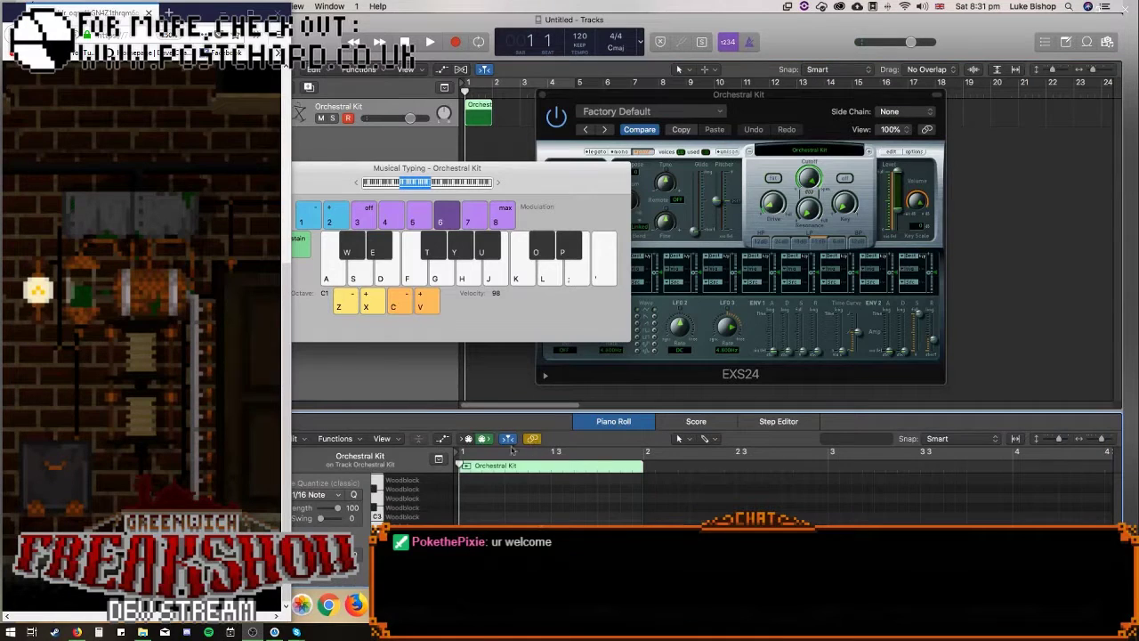
# Look through the Orchestral Kit's named sounds in the Piano Roll, from Woodblock down to the snares.
pyautogui.scroll(-1, 433, 524)
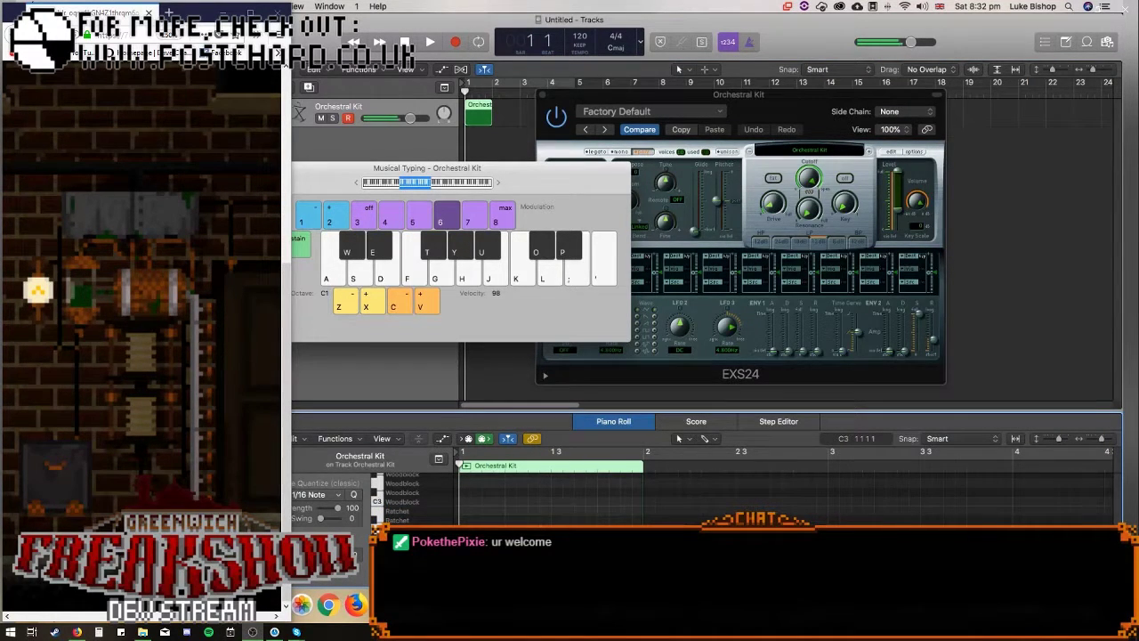
pyautogui.scroll(-5, 414, 518)
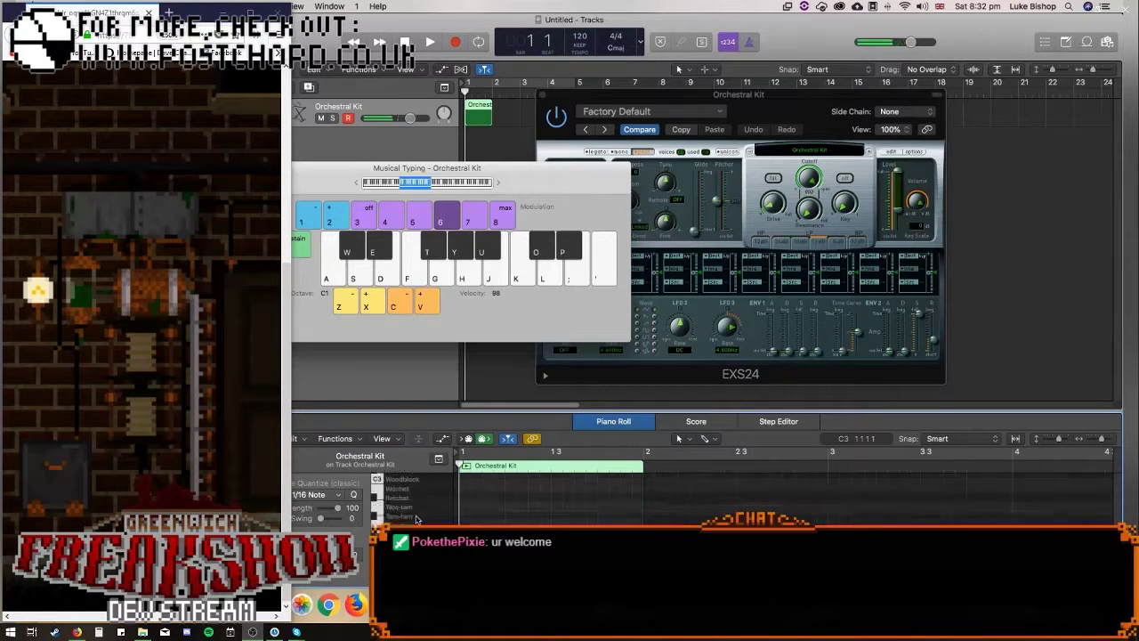
pyautogui.scroll(2, 415, 518)
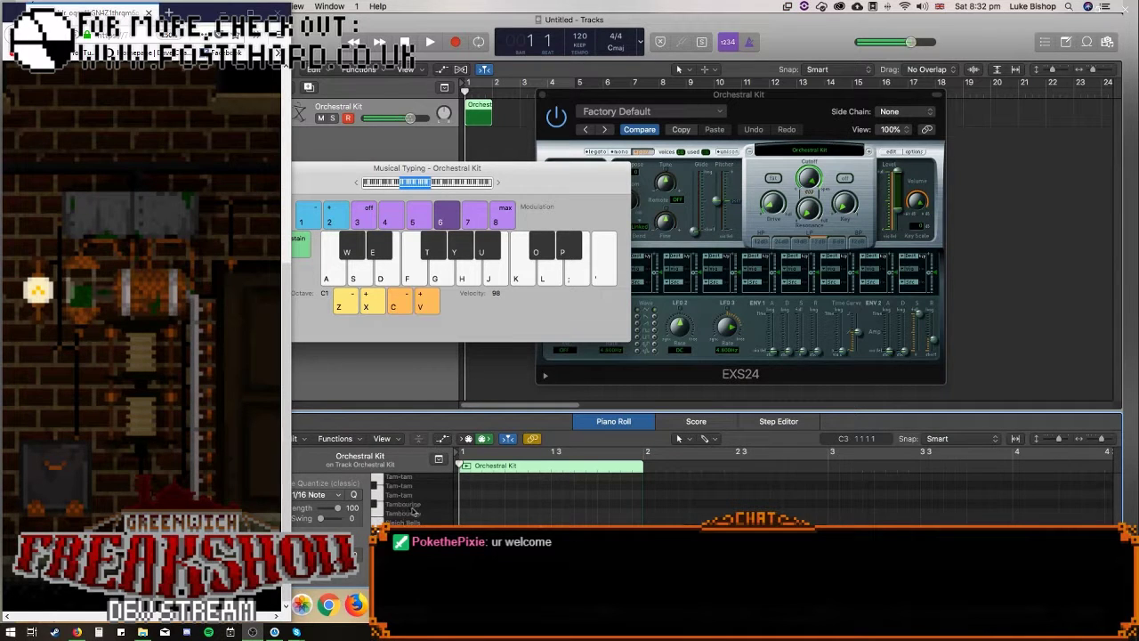
pyautogui.scroll(-1, 411, 514)
pyautogui.scroll(-5, 418, 514)
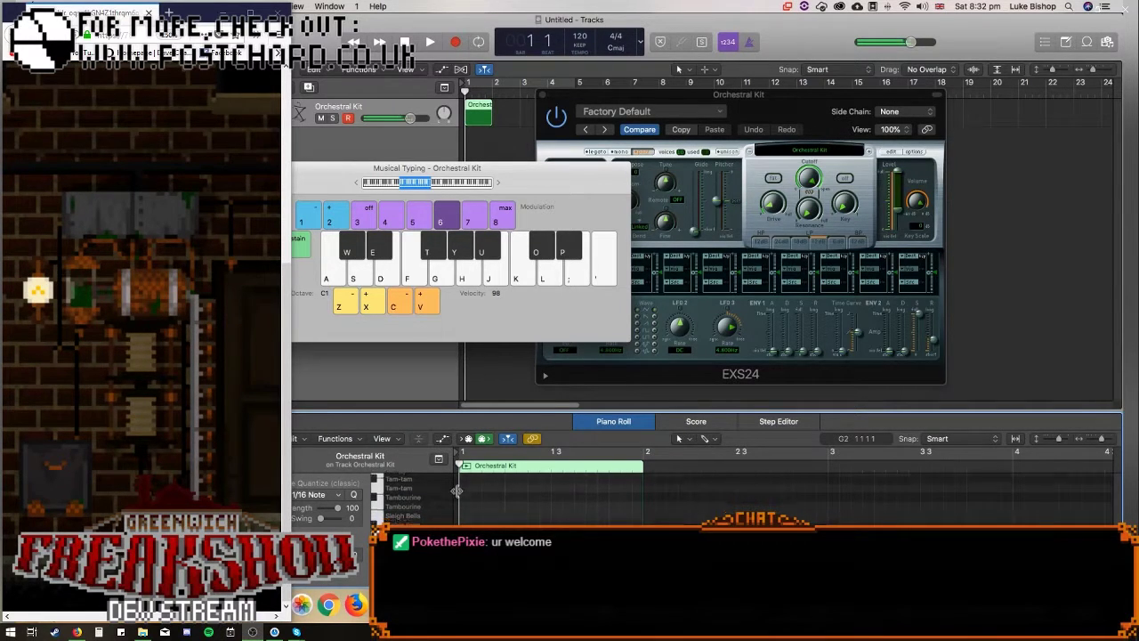
pyautogui.scroll(-4, 447, 511)
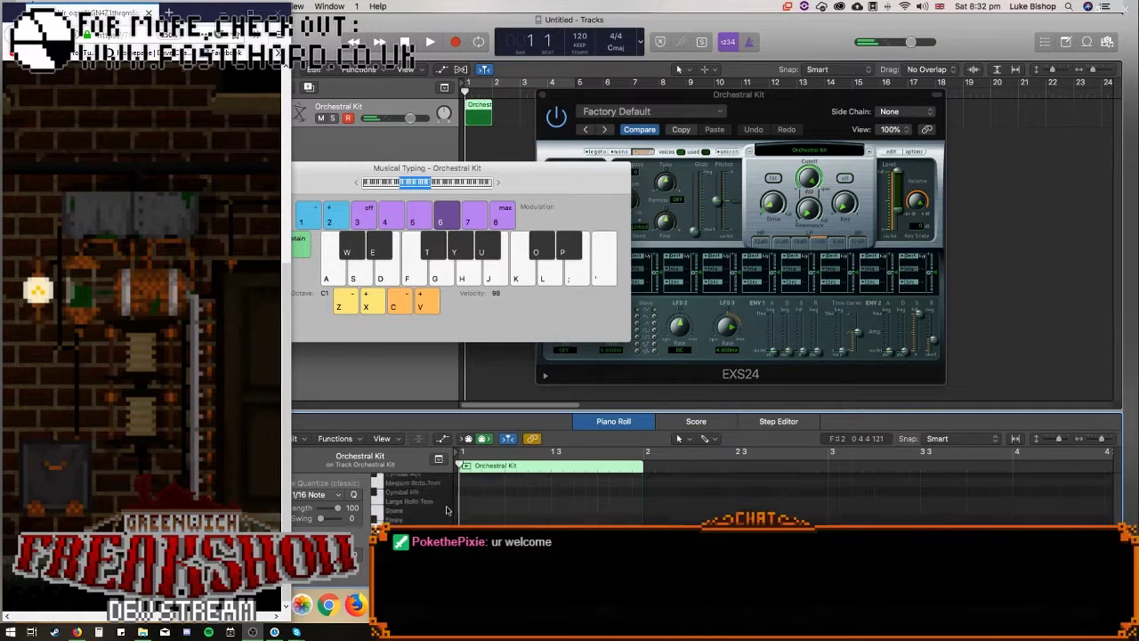
pyautogui.click(406, 527)
# Draw a snare note at the start of the region with the Pencil tool and assign the Velocity tool as the alternate tool.
pyautogui.click(687, 438)
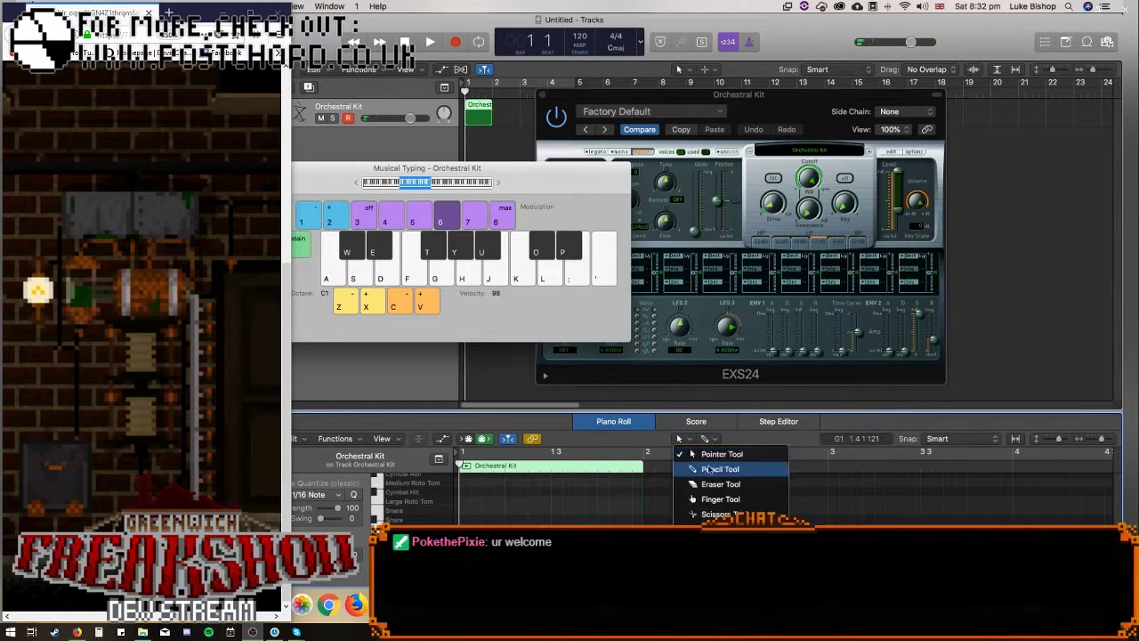
pyautogui.click(711, 468)
pyautogui.click(463, 537)
pyautogui.moveTo(466, 537); pyautogui.dragTo(463, 574)
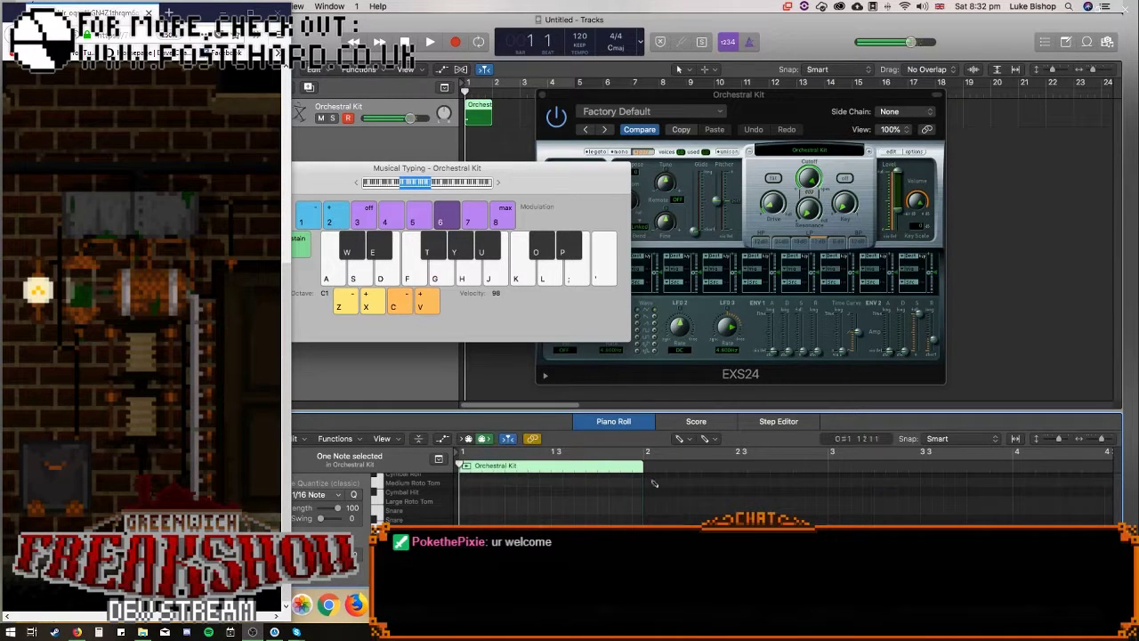
pyautogui.click(704, 439)
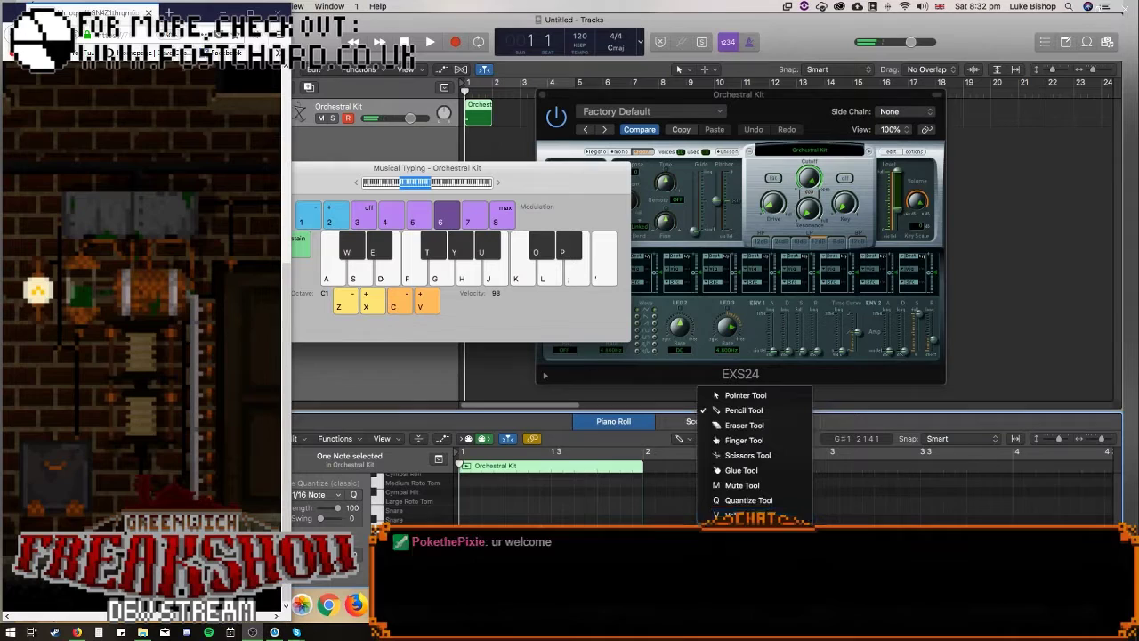
pyautogui.click(746, 516)
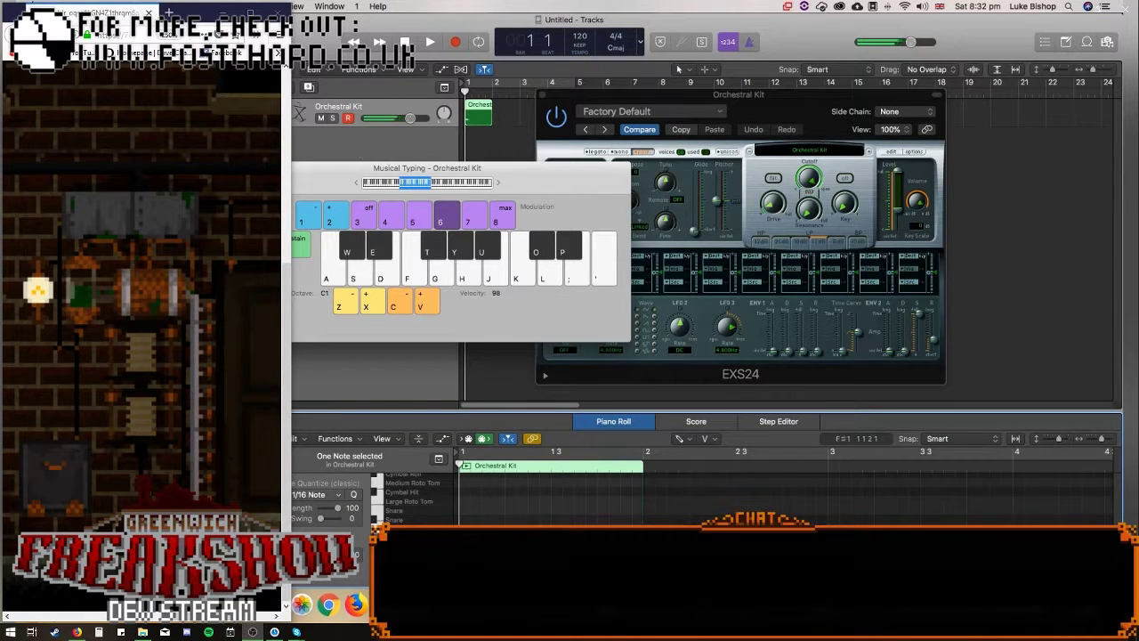
# Close Musical Typing and audition the lower Orchestral Kit sounds on the Piano Roll keyboard.
pyautogui.press('super+k')
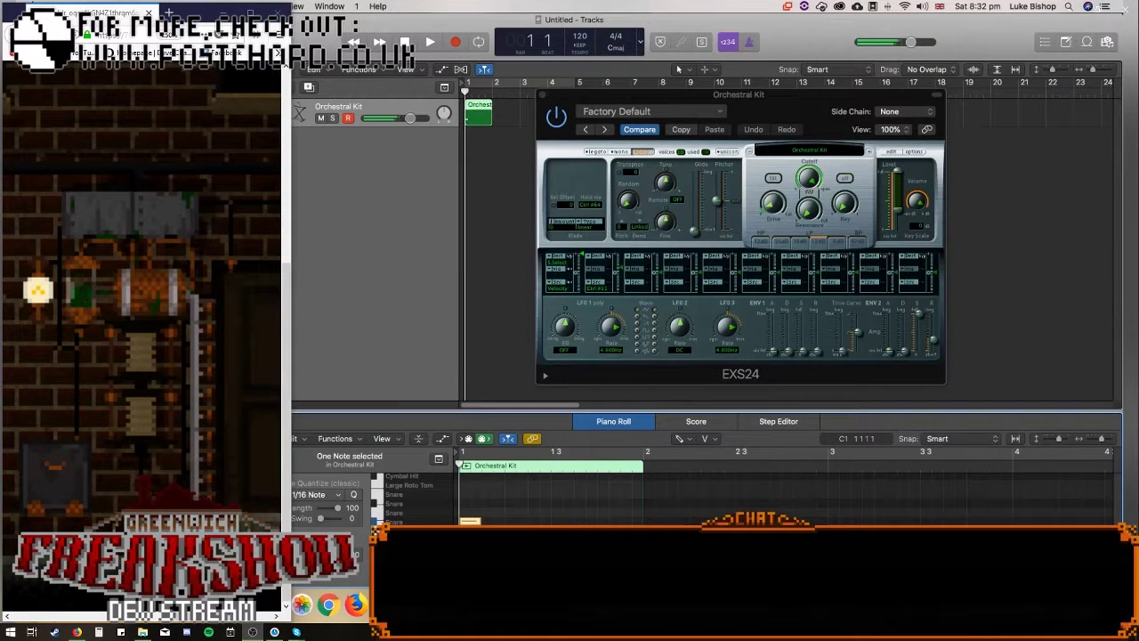
pyautogui.scroll(-3, 551, 498)
pyautogui.click(551, 498)
pyautogui.scroll(-2, 551, 498)
pyautogui.scroll(-3, 552, 498)
pyautogui.click(377, 511)
pyautogui.scroll(2, 534, 498)
pyautogui.scroll(-3, 401, 504)
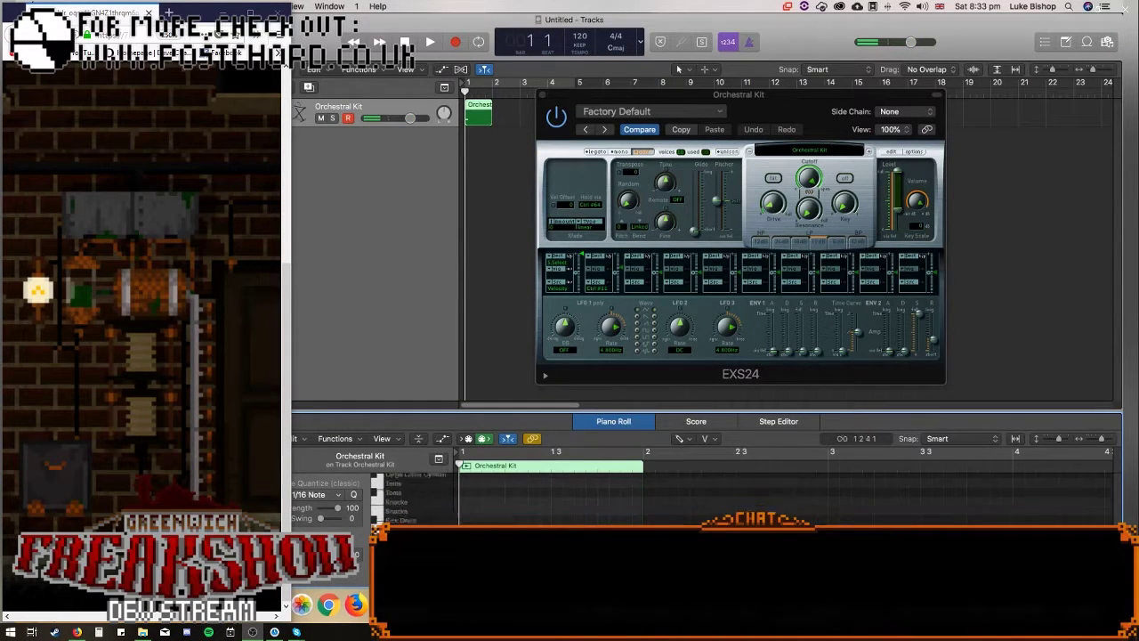
pyautogui.click(377, 507)
pyautogui.click(379, 507)
pyautogui.scroll(3, 587, 485)
pyautogui.scroll(1, 578, 485)
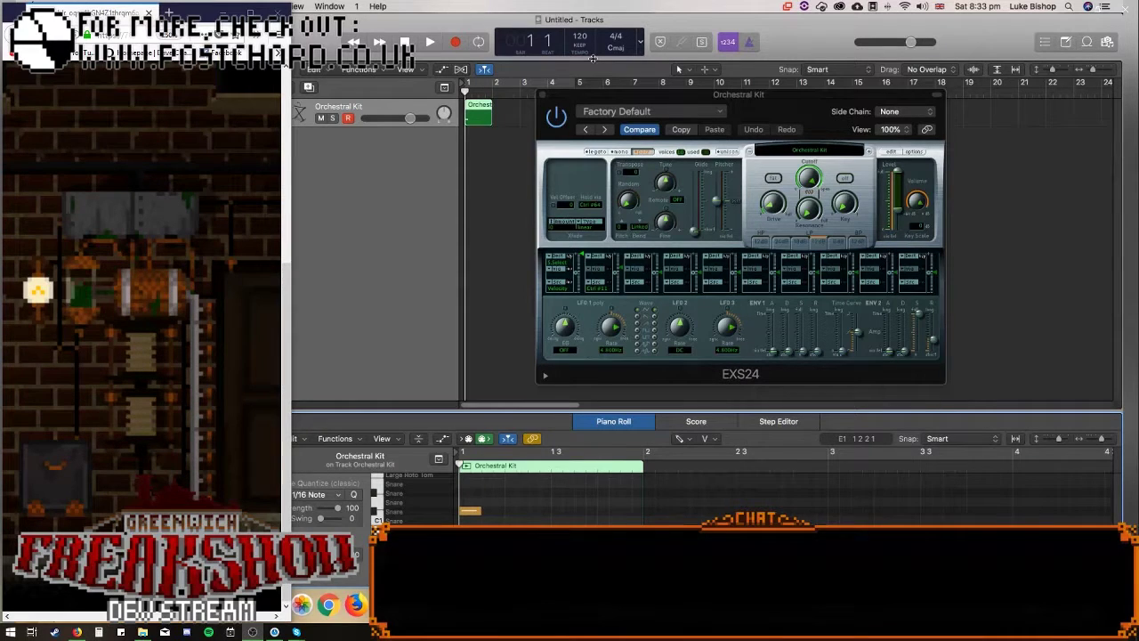
# Switch the control bar display to Custom and set the grid division to /12.
pyautogui.click(640, 40)
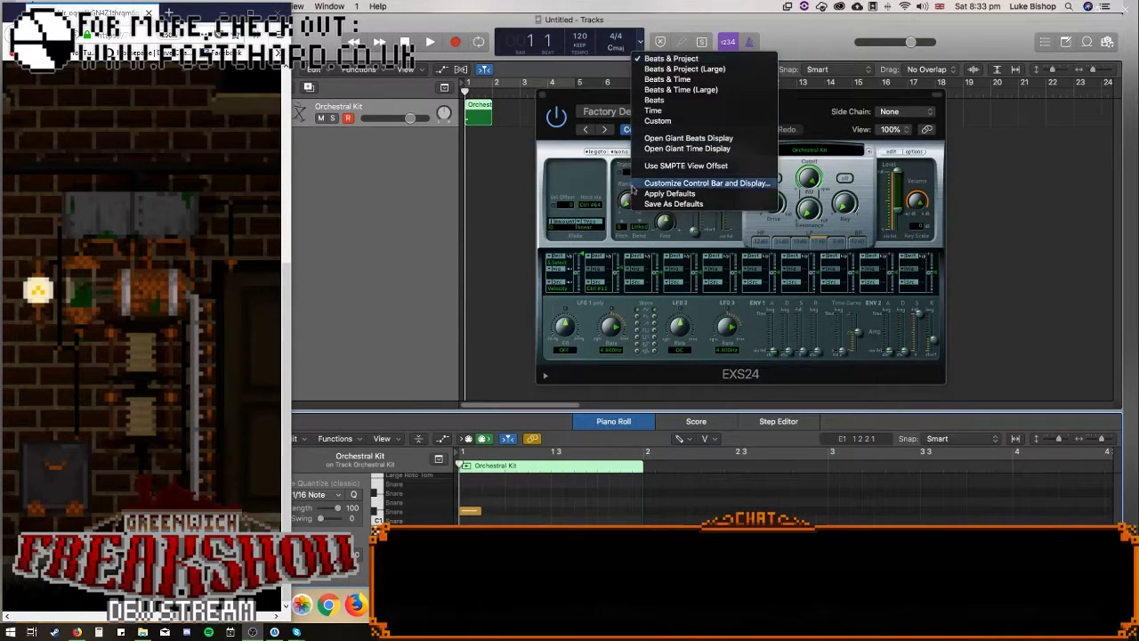
pyautogui.click(657, 121)
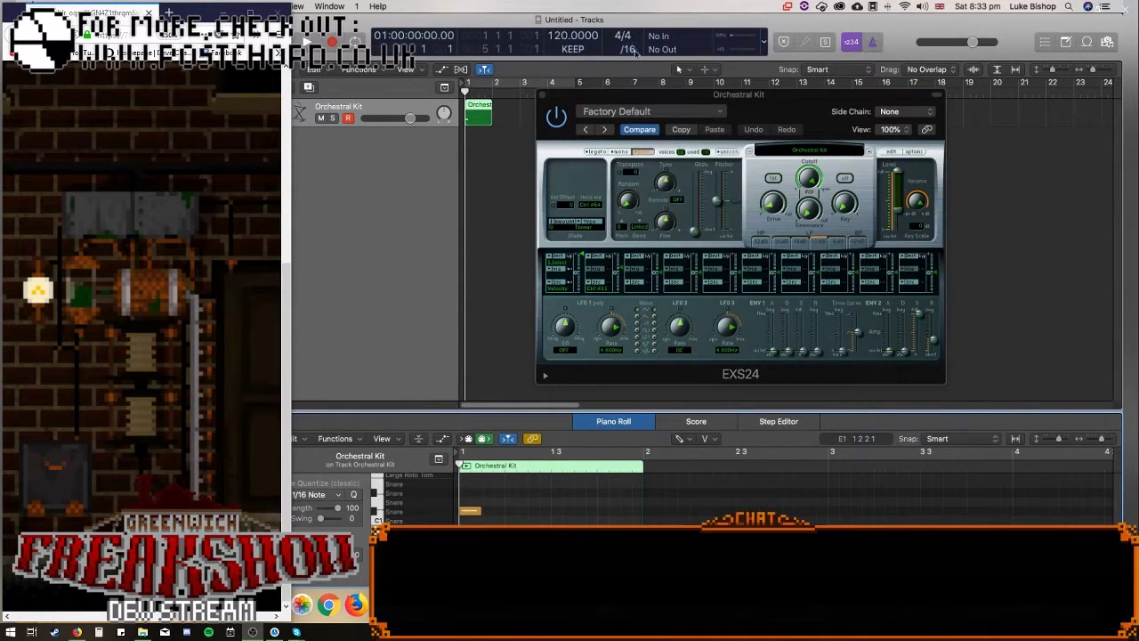
pyautogui.click(633, 49)
pyautogui.click(634, 39)
# Add three short snare notes and one long note after the opening snare, and lengthen the opening note to meet them.
pyautogui.click(518, 514)
pyautogui.click(526, 513)
pyautogui.click(541, 513)
pyautogui.click(557, 512)
pyautogui.click(589, 513)
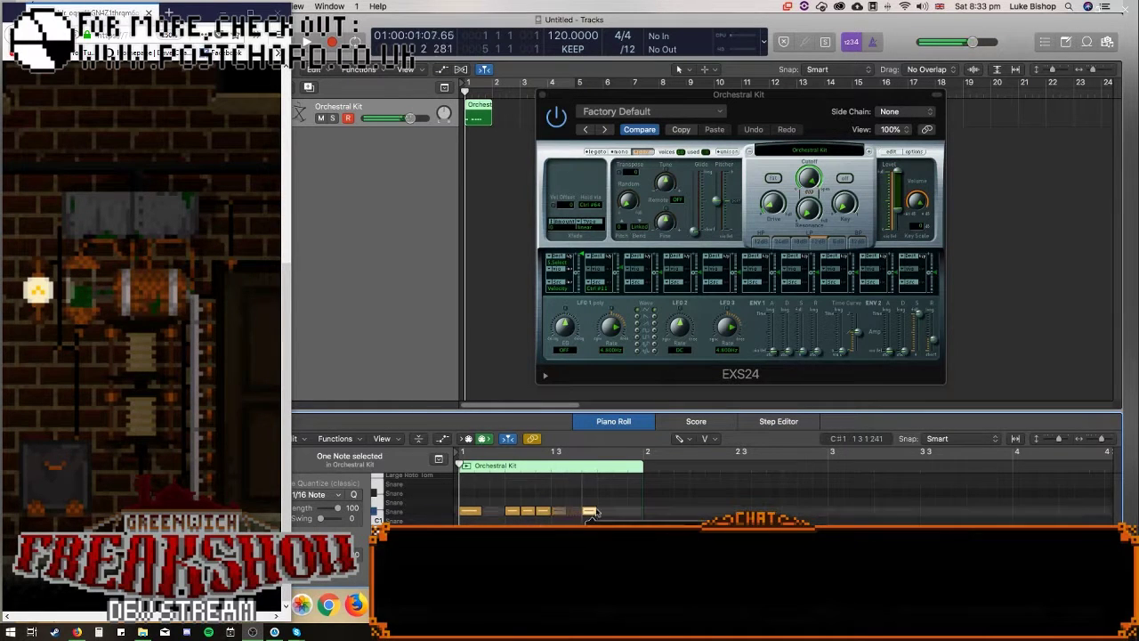
pyautogui.press('BackSpace')
pyautogui.moveTo(572, 514); pyautogui.dragTo(596, 514)
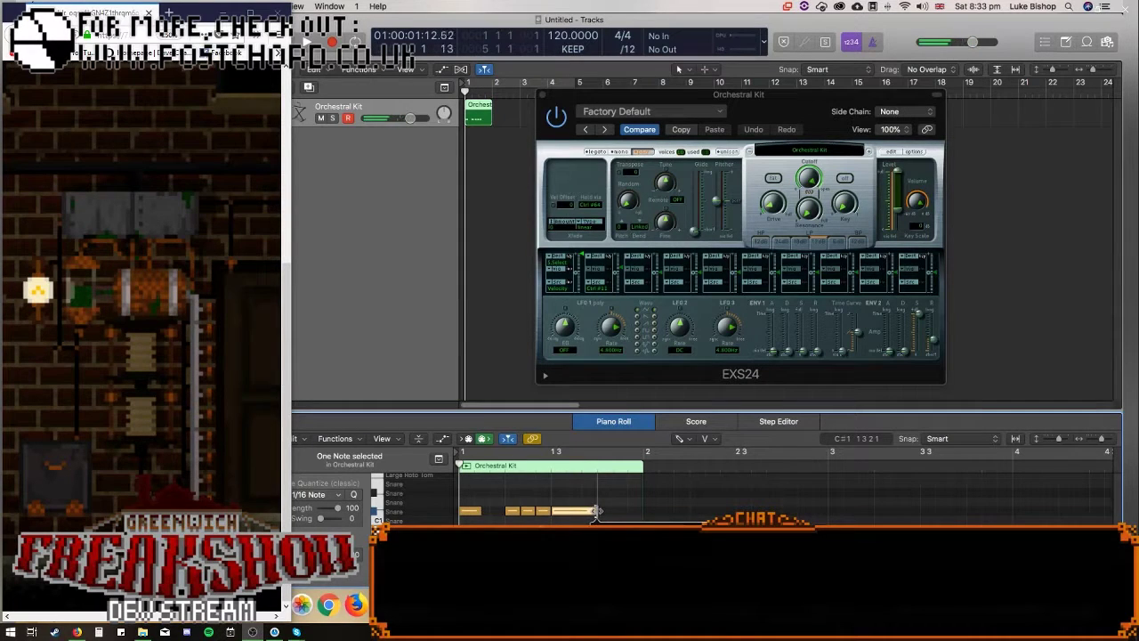
pyautogui.moveTo(481, 513); pyautogui.dragTo(501, 514)
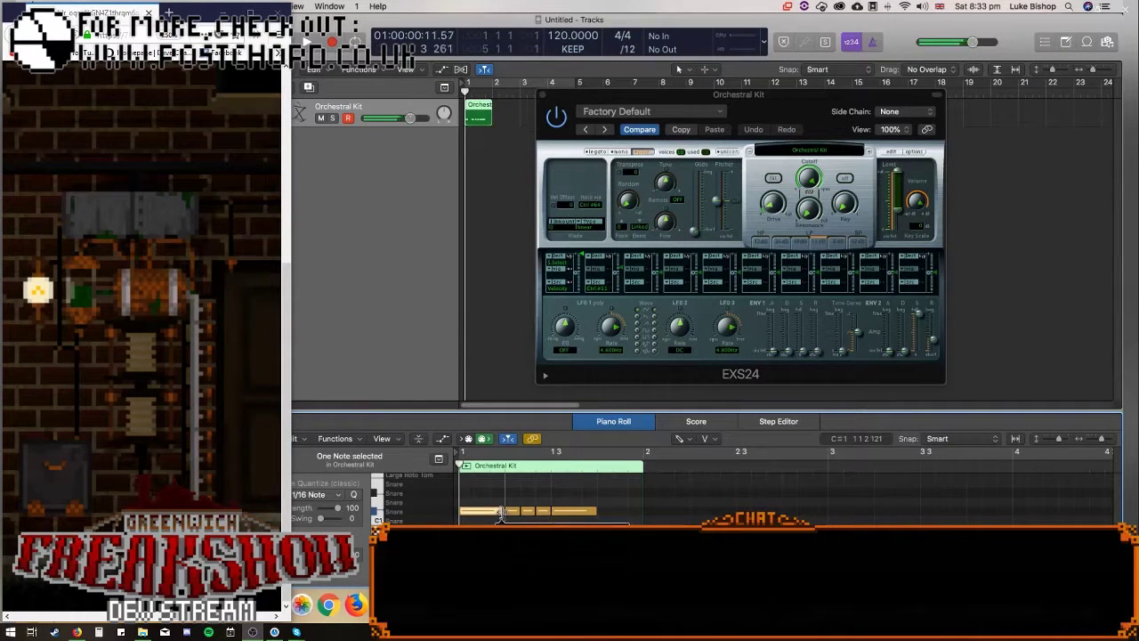
# Play the snare pattern and set the project tempo to 135.
pyautogui.press('space')
pyautogui.press('space')
pyautogui.doubleClick(571, 37)
pyautogui.write('135')
pyautogui.press('Return')
pyautogui.press('space')
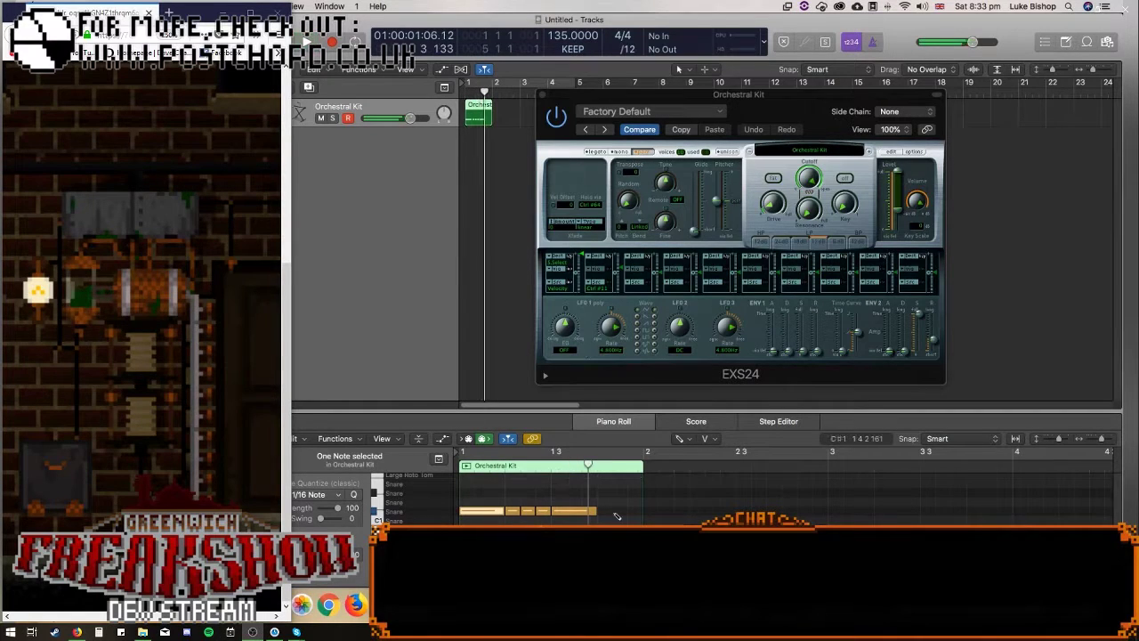
# Lower the velocity of the first and third short snare notes with the Velocity tool.
pyautogui.click(512, 510)
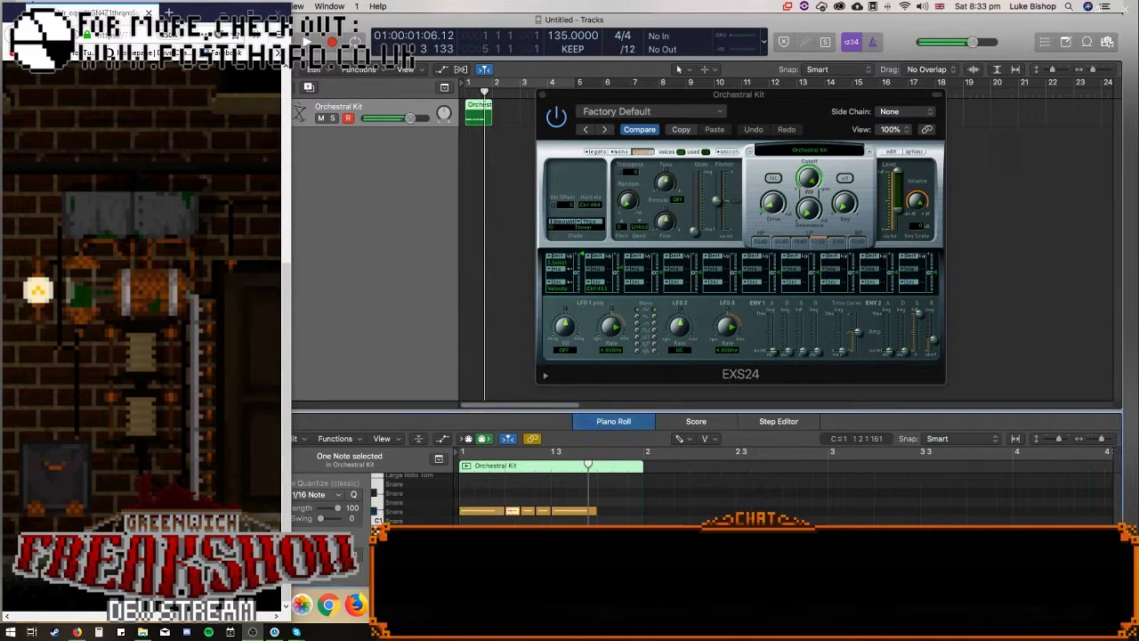
pyautogui.click(539, 511)
pyautogui.click(543, 512)
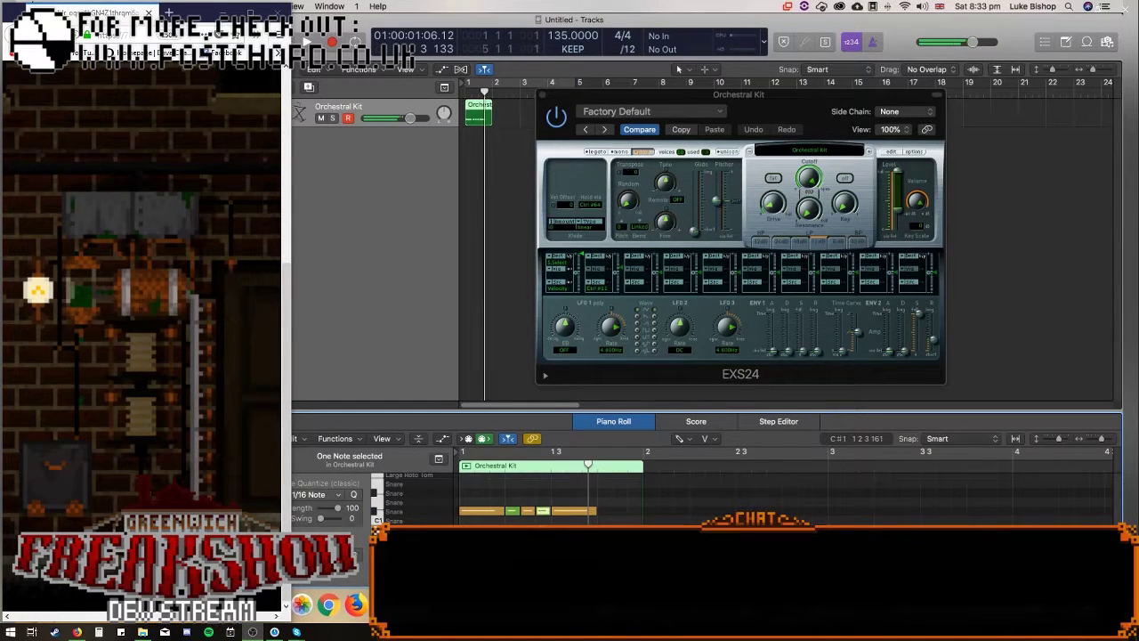
# Copy the three short snare notes with the long note after them and paste them twice at the pattern's end.
pyautogui.moveTo(515, 499); pyautogui.dragTo(571, 517)
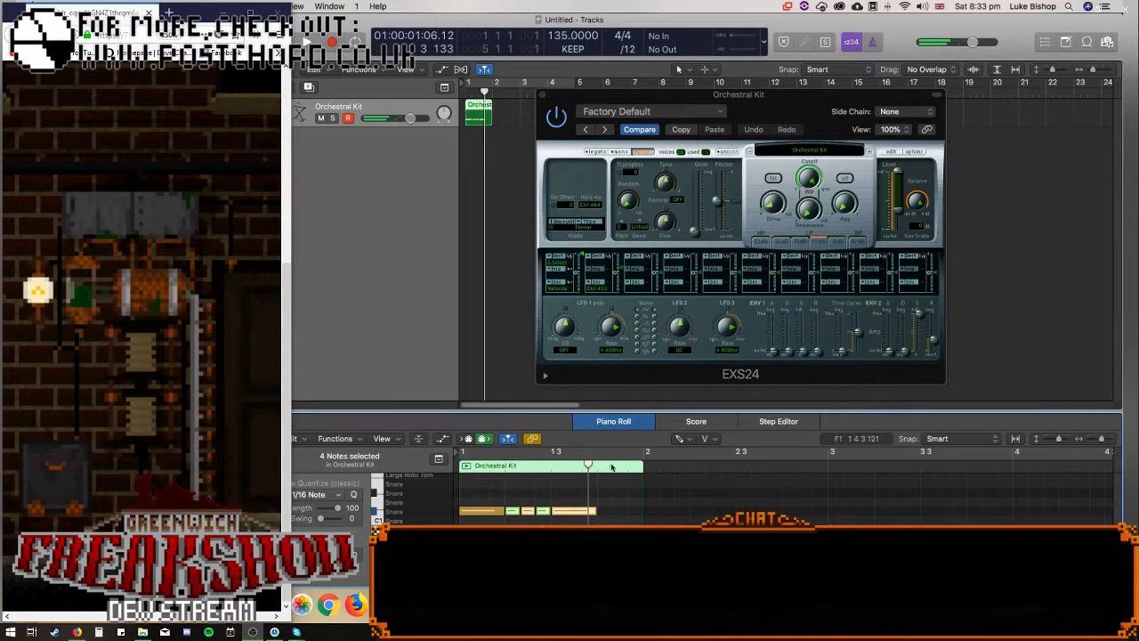
pyautogui.moveTo(590, 467); pyautogui.dragTo(597, 468)
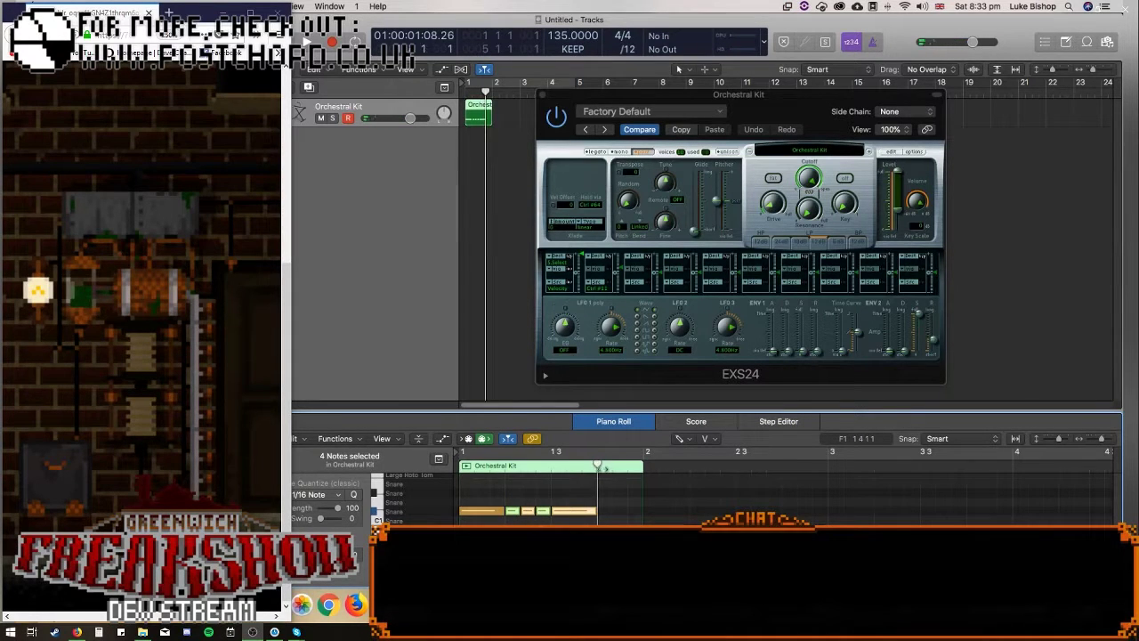
pyautogui.press('super+v')
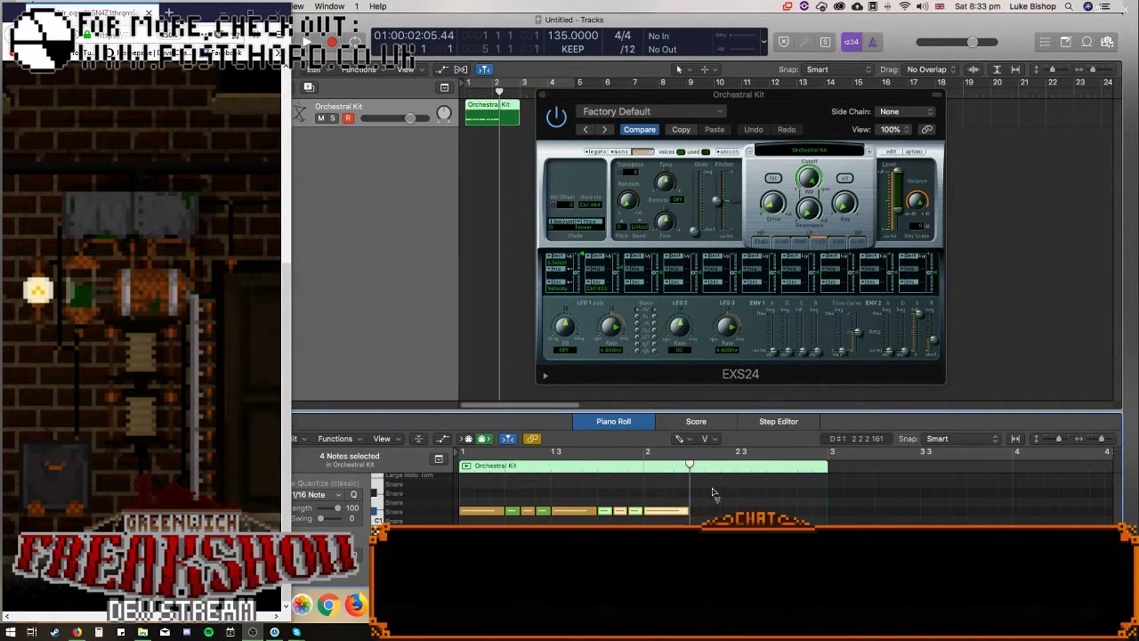
pyautogui.press('super+v')
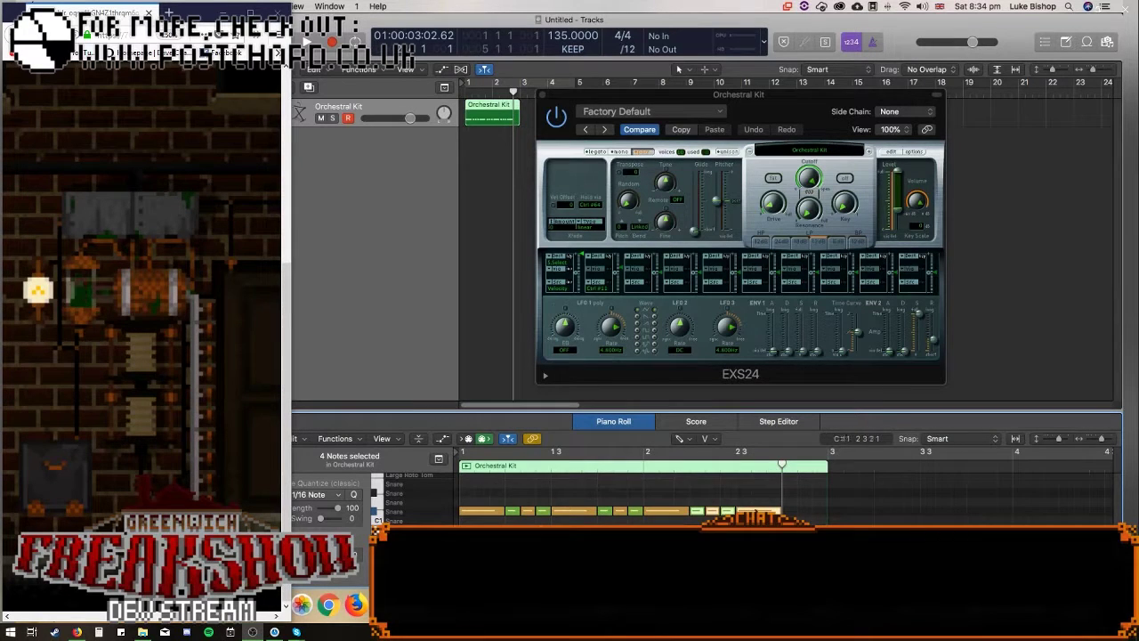
# Delete the last long snare note and set the grid division to /24.
pyautogui.click(467, 524)
pyautogui.click(759, 511)
pyautogui.press('Delete')
pyautogui.click(630, 50)
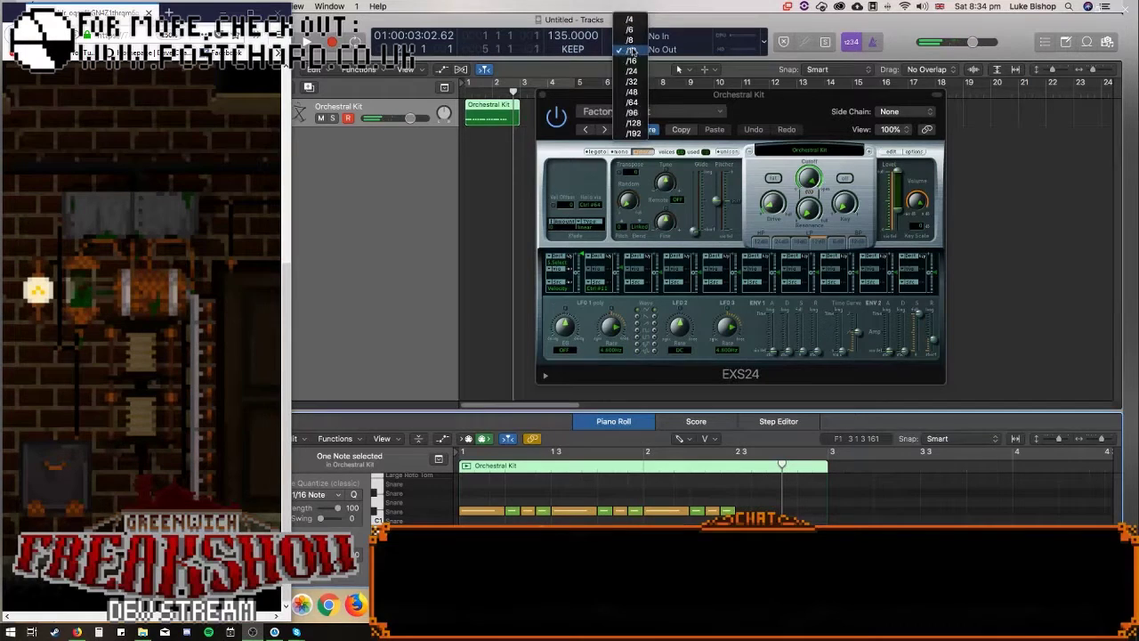
pyautogui.click(774, 221)
# Fill the remaining space up to bar 3 with a fast run of short snare notes and play it back.
pyautogui.click(753, 510)
pyautogui.moveTo(782, 513); pyautogui.dragTo(749, 511)
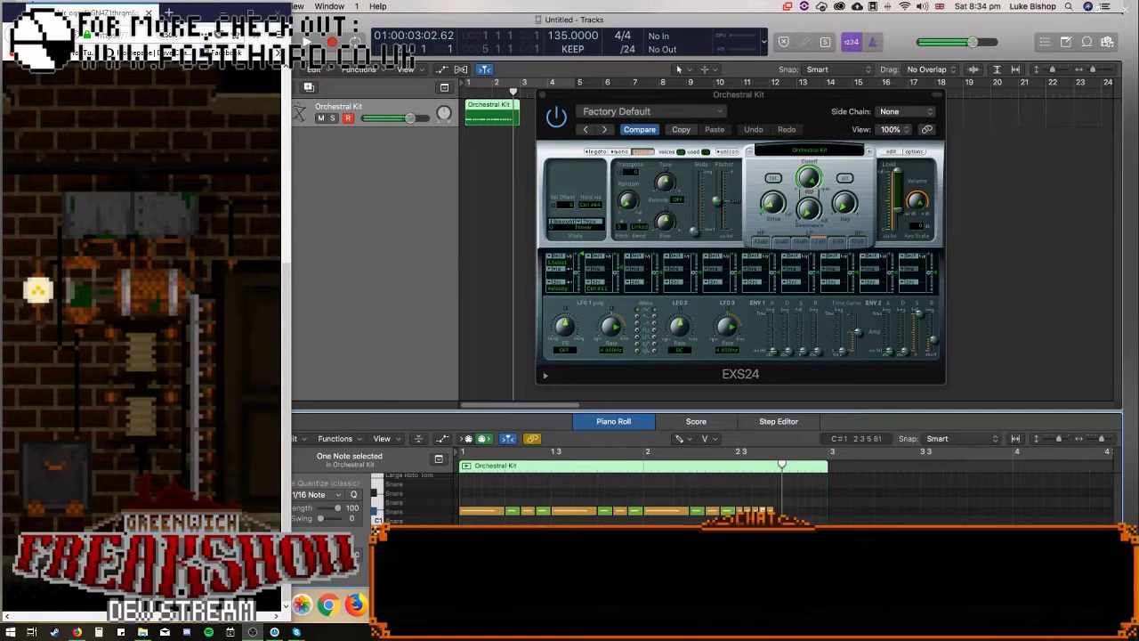
pyautogui.click(774, 511)
pyautogui.click(792, 512)
pyautogui.click(808, 513)
pyautogui.click(816, 512)
pyautogui.click(823, 512)
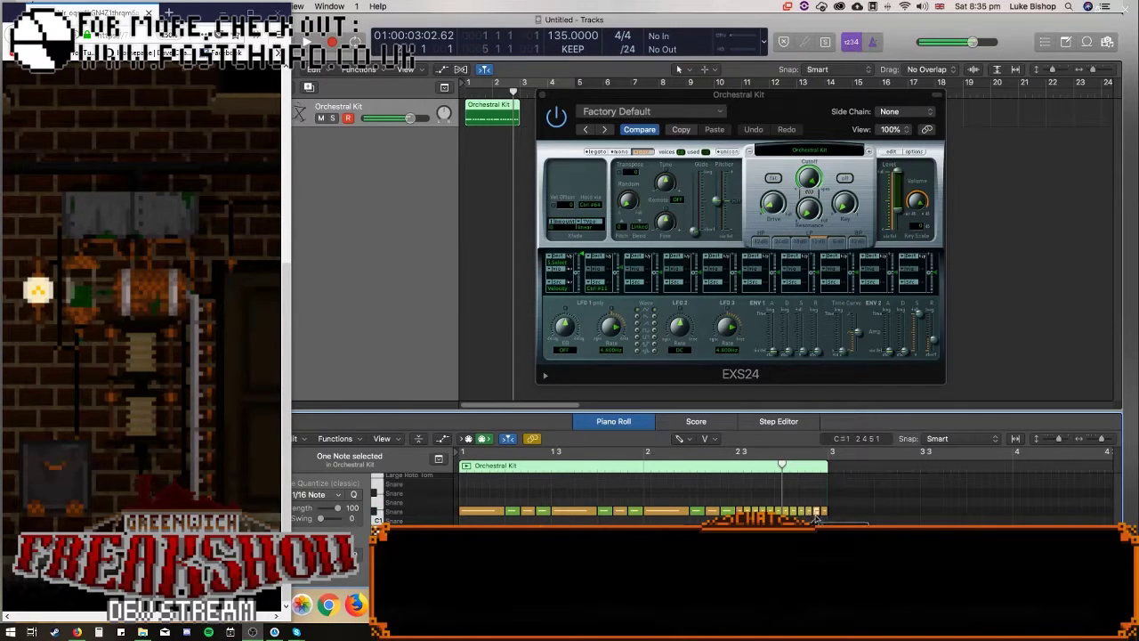
pyautogui.press('space')
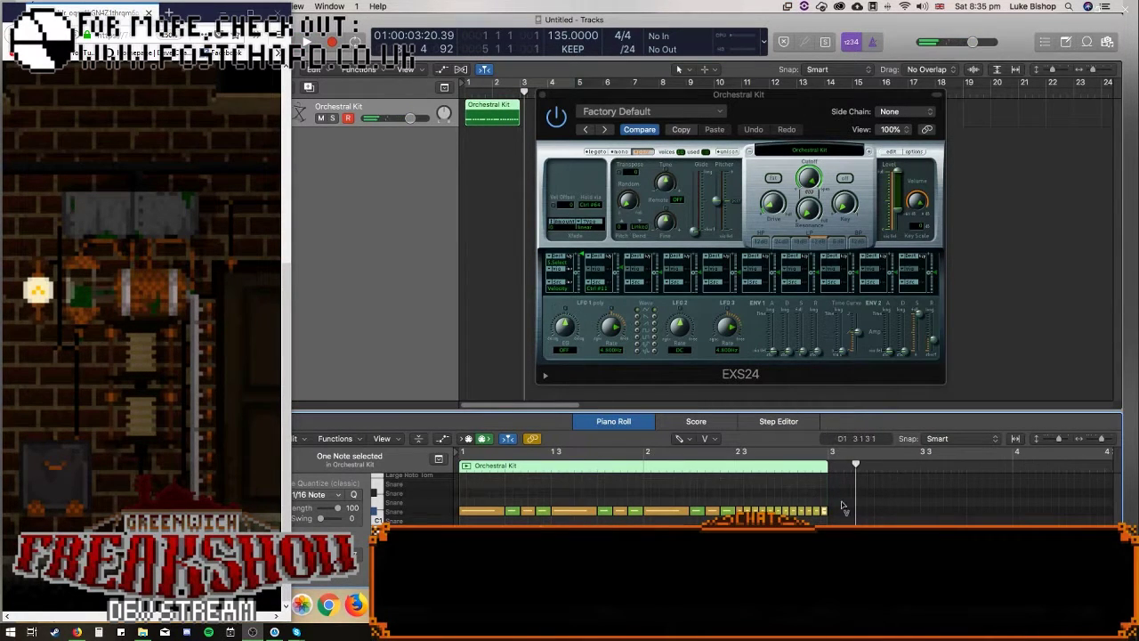
# Delete the last six notes of the fast snare run before bar 3.
pyautogui.moveTo(842, 502); pyautogui.dragTo(741, 511)
pyautogui.press('BackSpace')
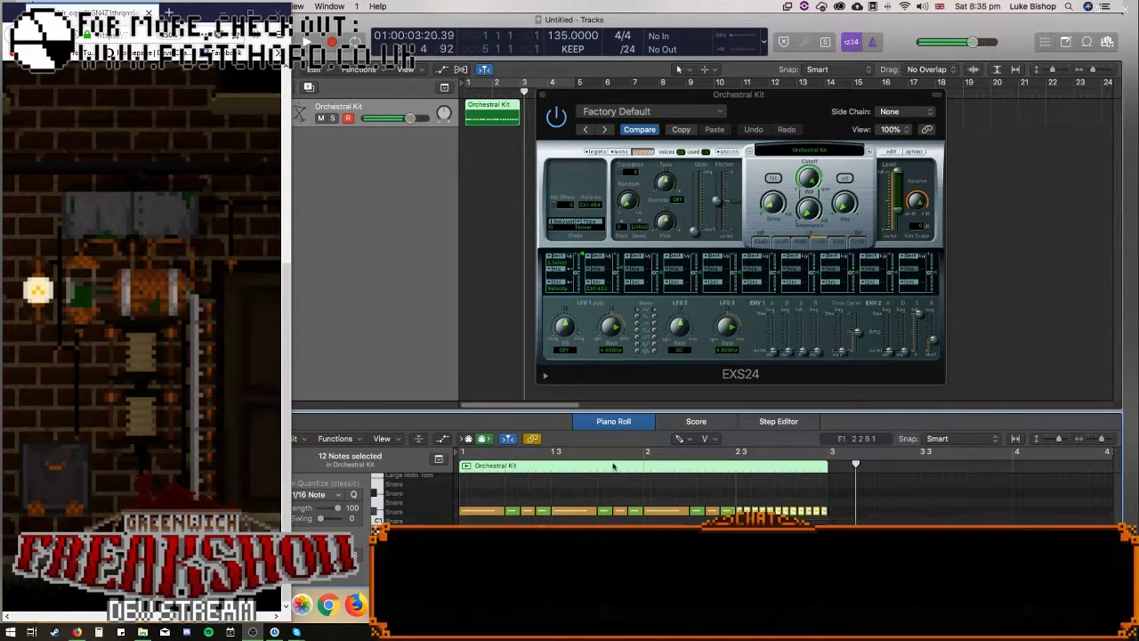
pyautogui.click(785, 504)
pyautogui.moveTo(785, 505); pyautogui.dragTo(834, 516)
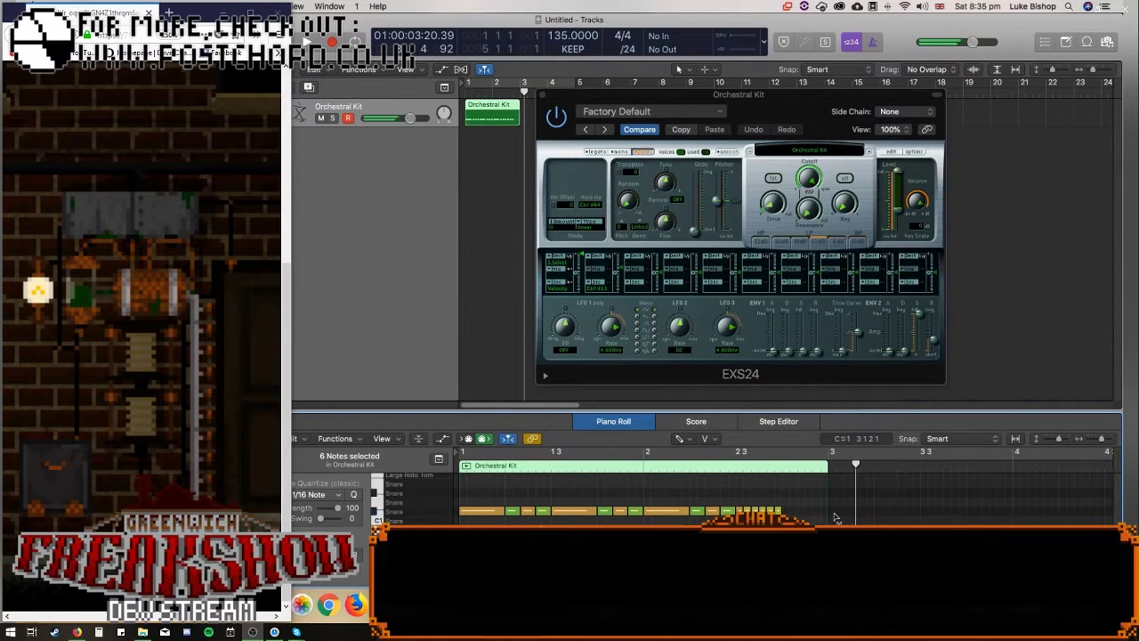
# Move the six short snare notes right before bar 3, fill the gap before them with a long snare note, and play back.
pyautogui.press('Return')
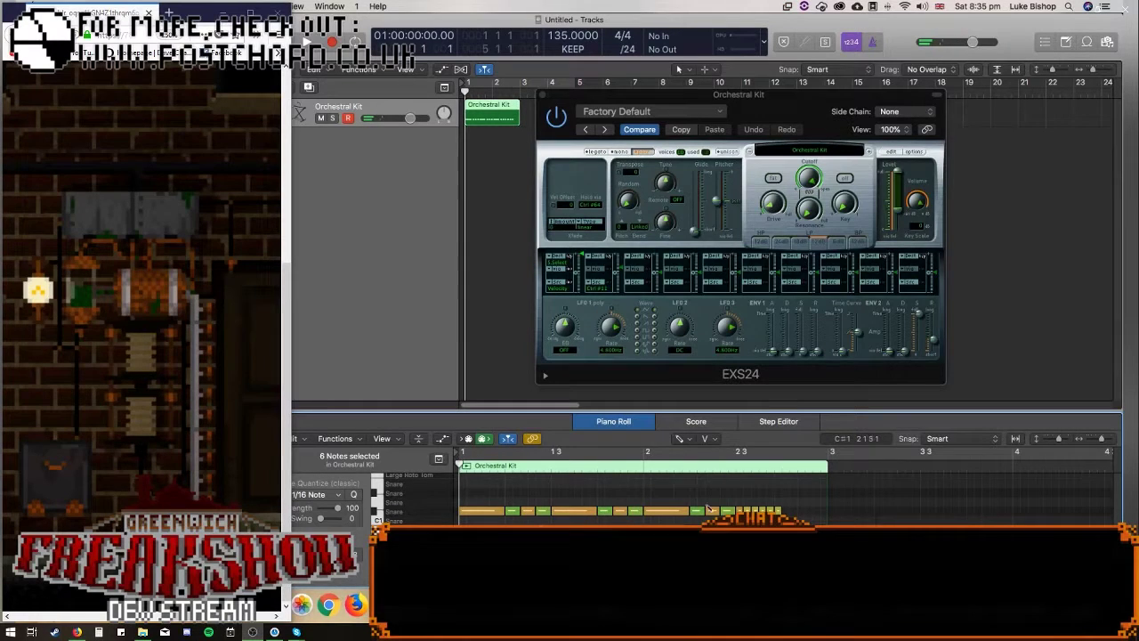
pyautogui.moveTo(796, 506); pyautogui.dragTo(692, 514)
pyautogui.click(685, 512)
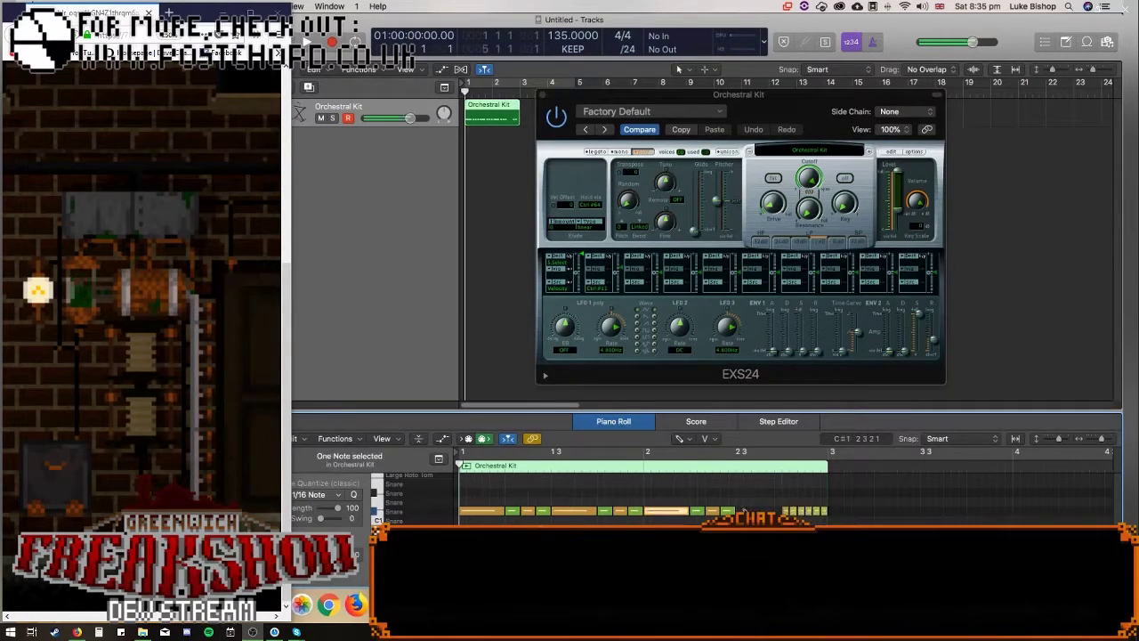
pyautogui.click(758, 511)
pyautogui.press('space')
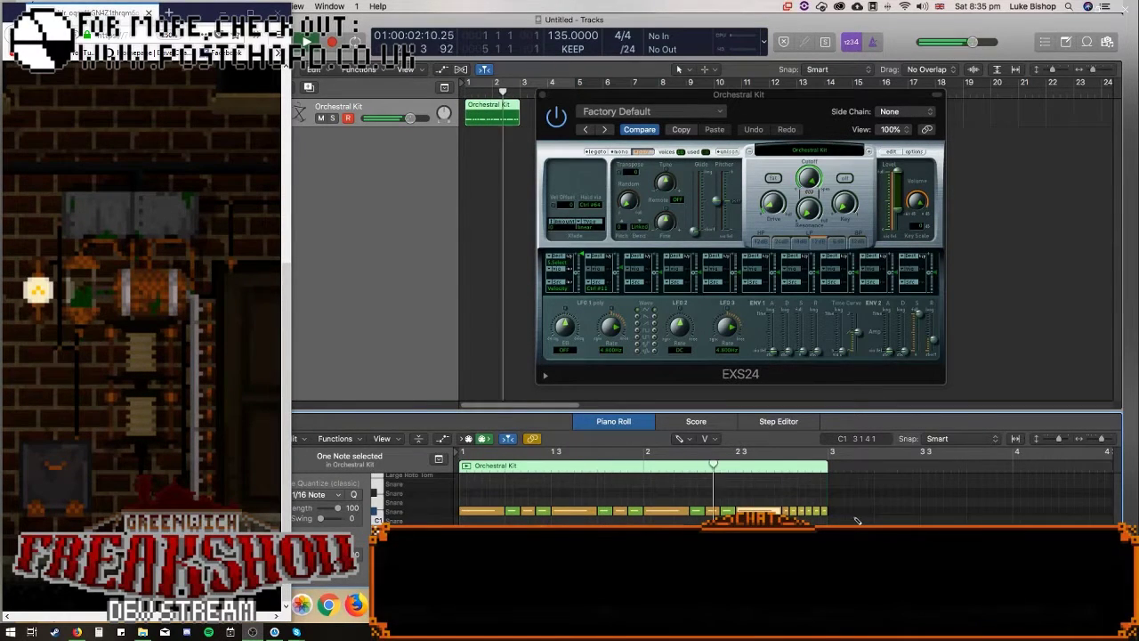
# Shorten the six fast snare notes before bar 3 and play the pattern from the start.
pyautogui.moveTo(1103, 440); pyautogui.dragTo(1111, 440)
pyautogui.moveTo(1051, 500); pyautogui.dragTo(890, 513)
pyautogui.click(896, 468)
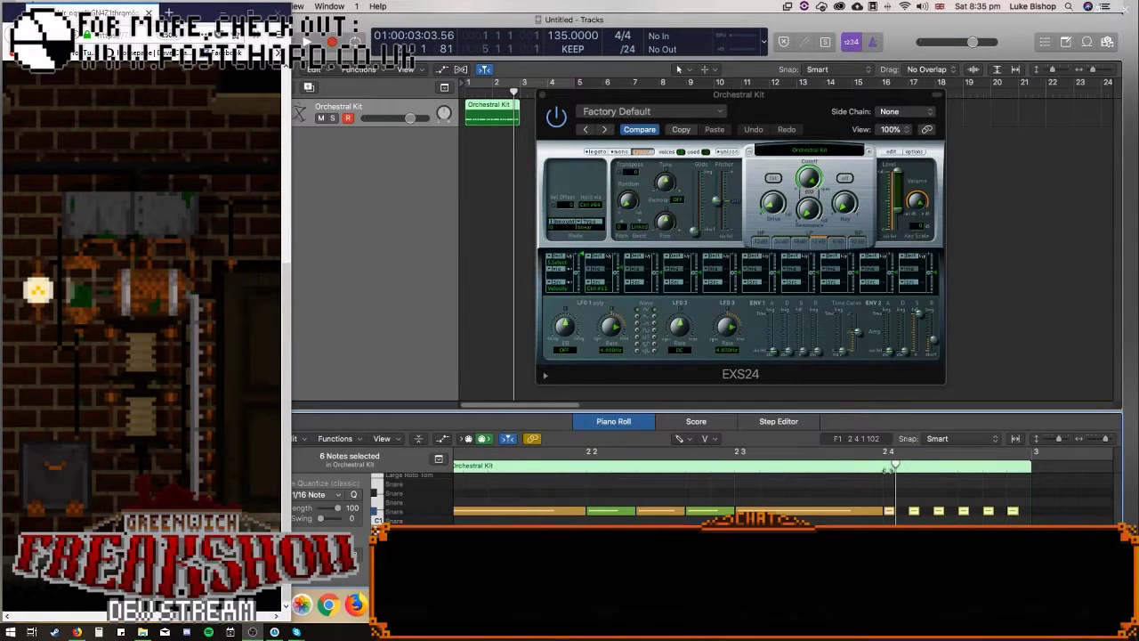
pyautogui.press('space')
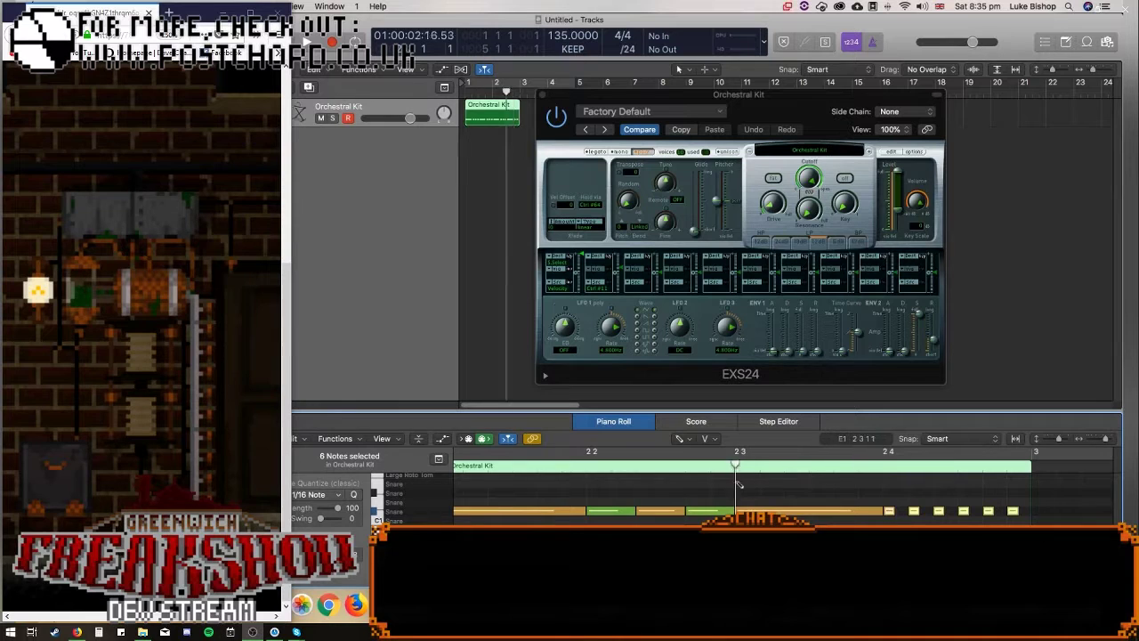
pyautogui.click(697, 468)
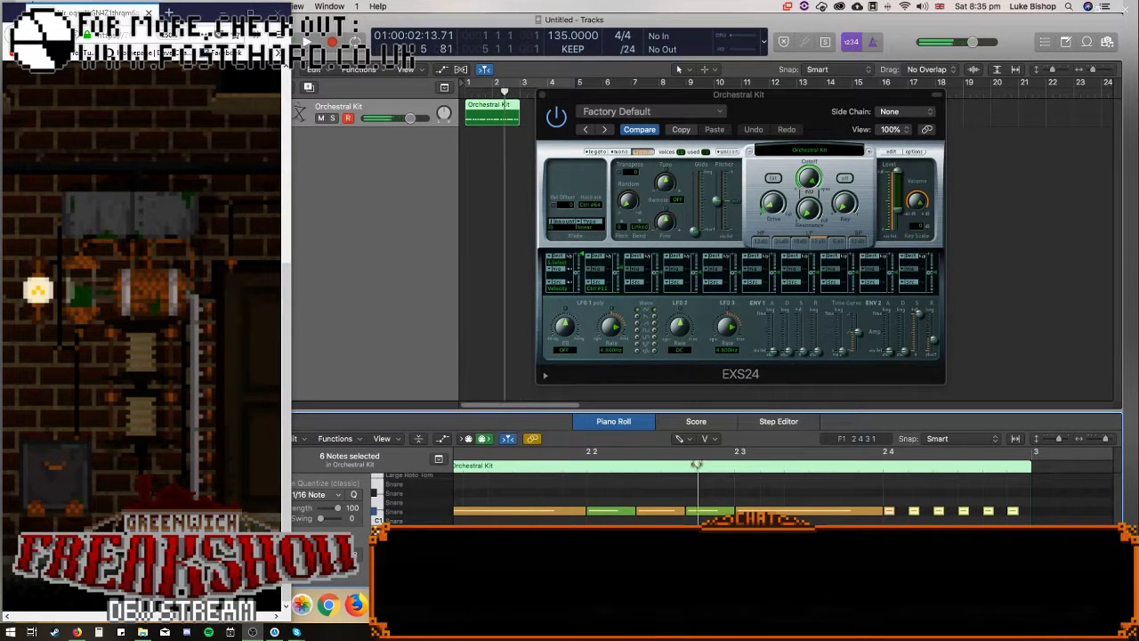
pyautogui.press('Return')
pyautogui.press('space')
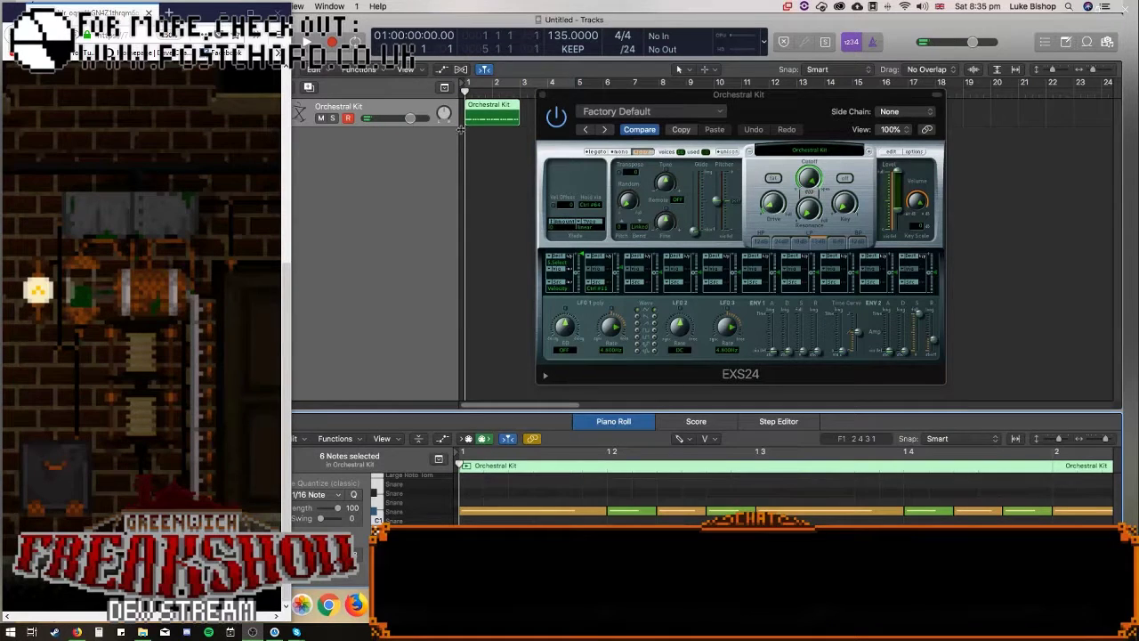
# Add a Channel EQ and a stereo SilverVerb to the Orchestral Kit channel.
pyautogui.click(301, 380)
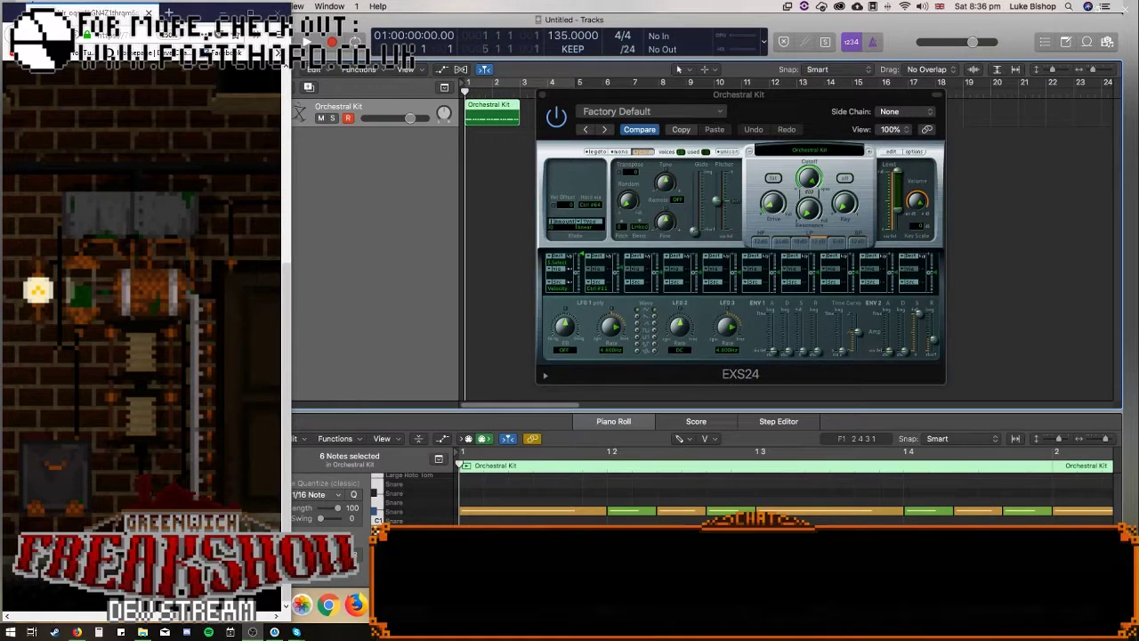
pyautogui.press('space')
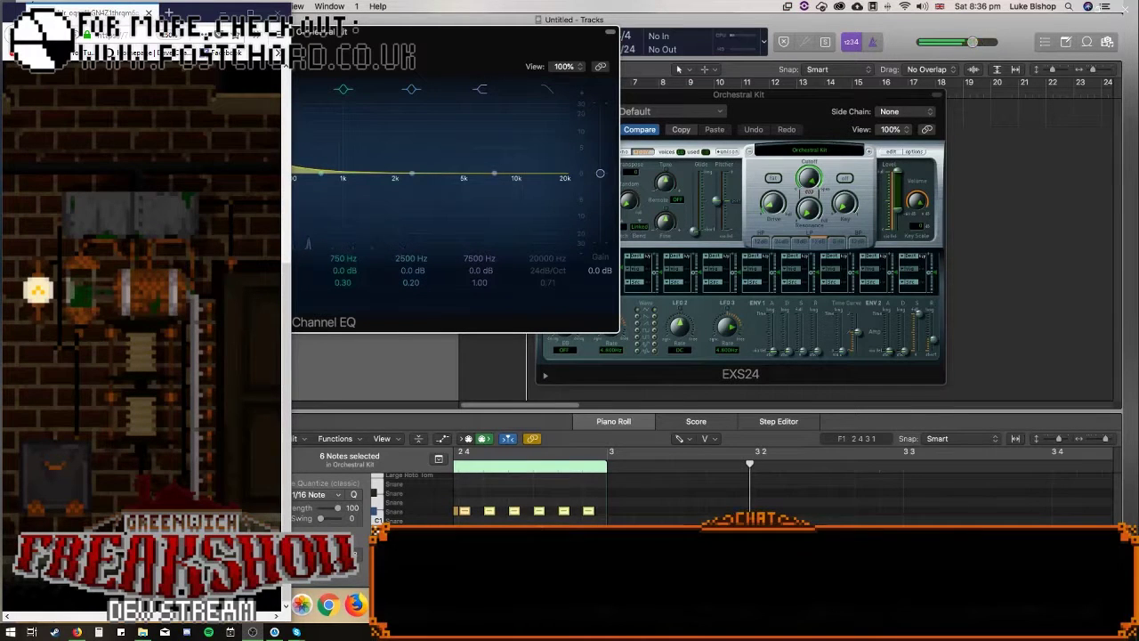
pyautogui.press('super+w')
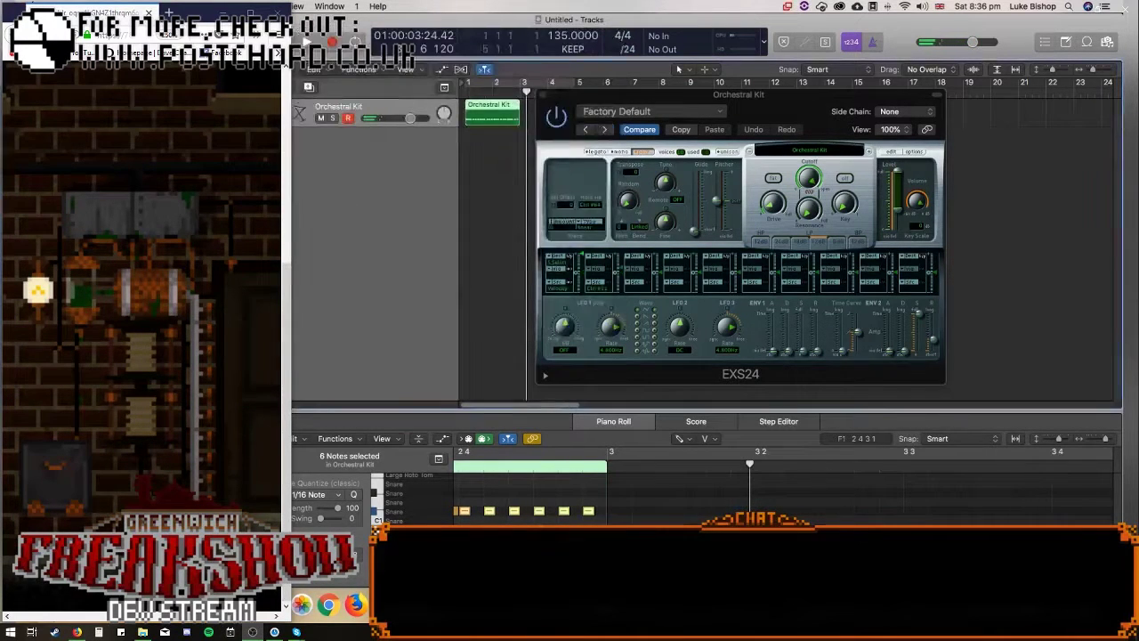
pyautogui.click(265, 573)
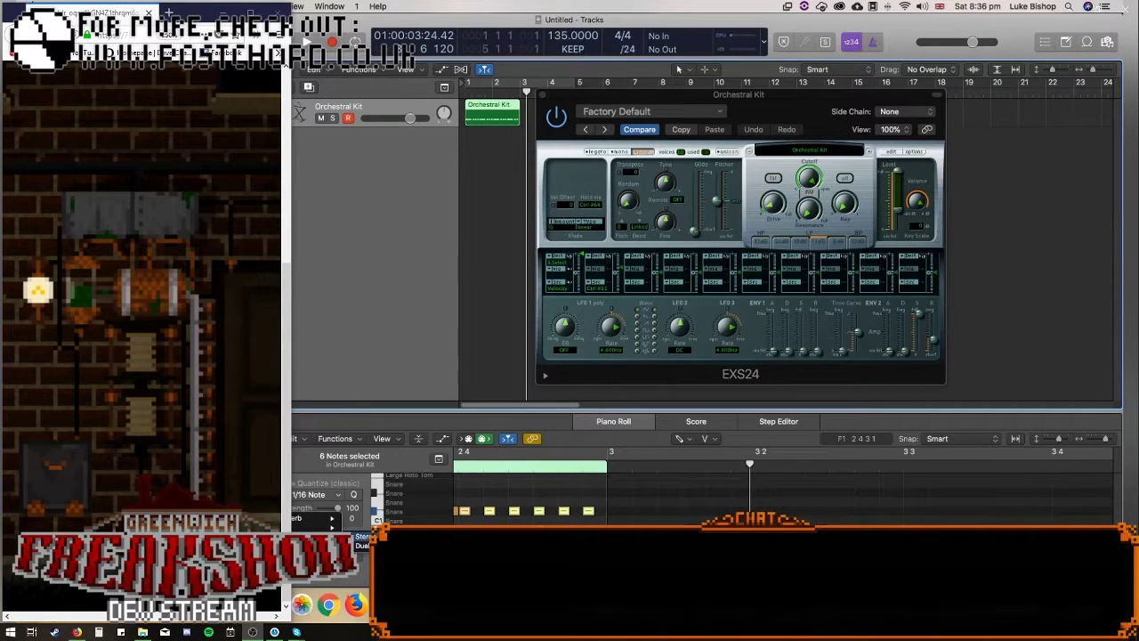
pyautogui.click(363, 536)
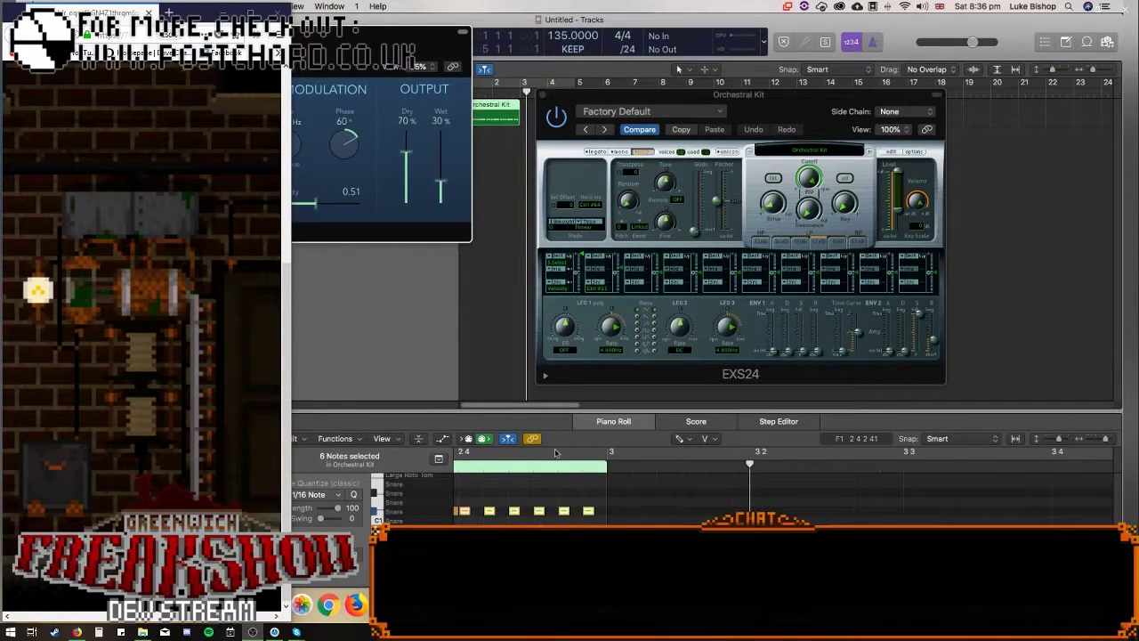
# Loop bars 1 to 3 during playback and try the SilverVerb at 78% dry and 32% wet.
pyautogui.hscroll(-3, 555, 453)
pyautogui.moveTo(511, 89)
pyautogui.mouseDown()
pyautogui.moveTo(585, 83)
pyautogui.moveTo(519, 86)
pyautogui.mouseUp()
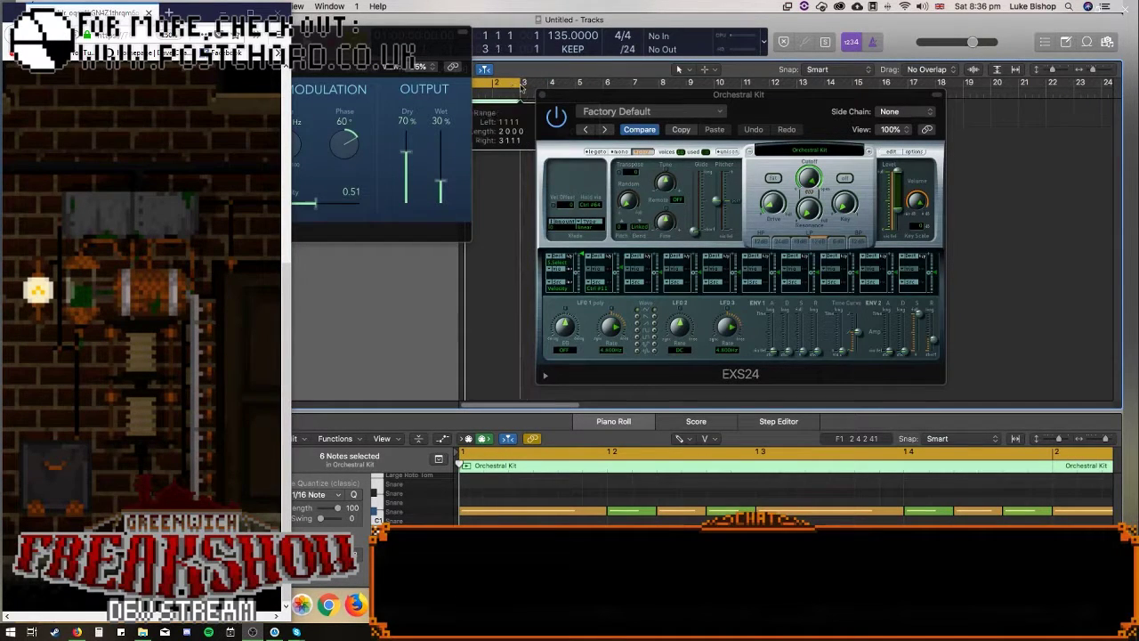
pyautogui.rightClick(566, 81)
pyautogui.click(497, 194)
pyautogui.press('space')
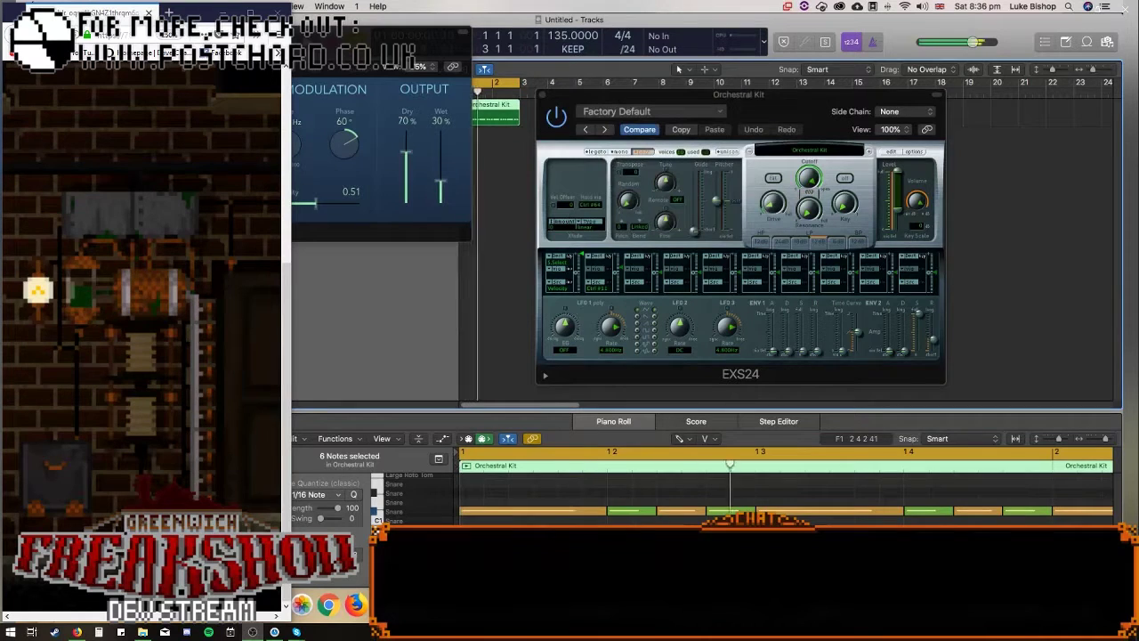
pyautogui.moveTo(444, 184); pyautogui.dragTo(404, 144)
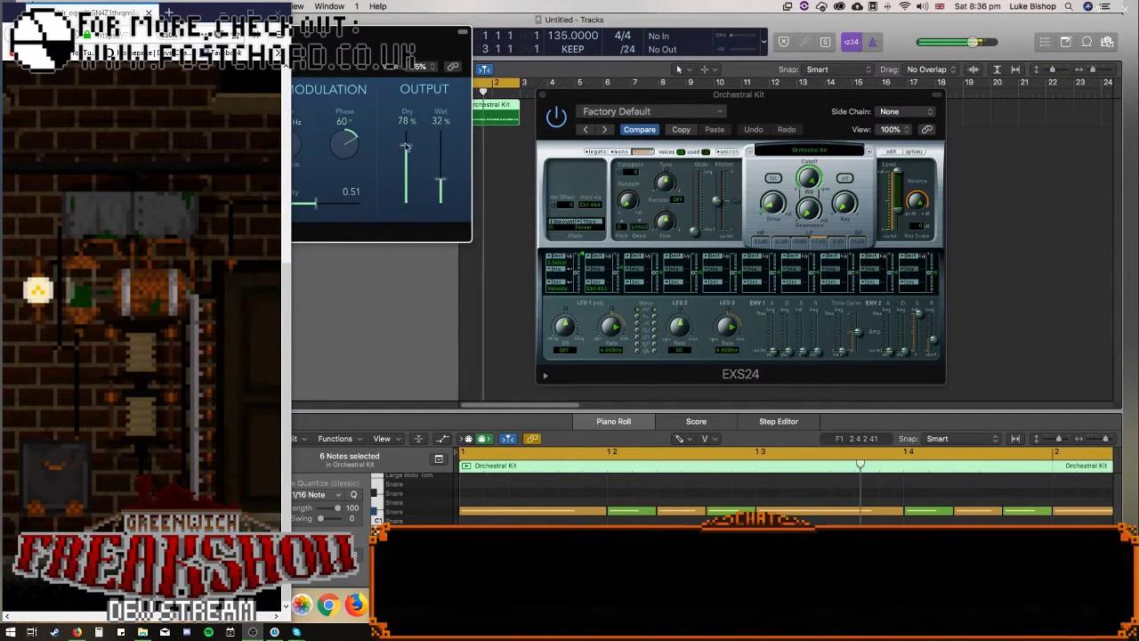
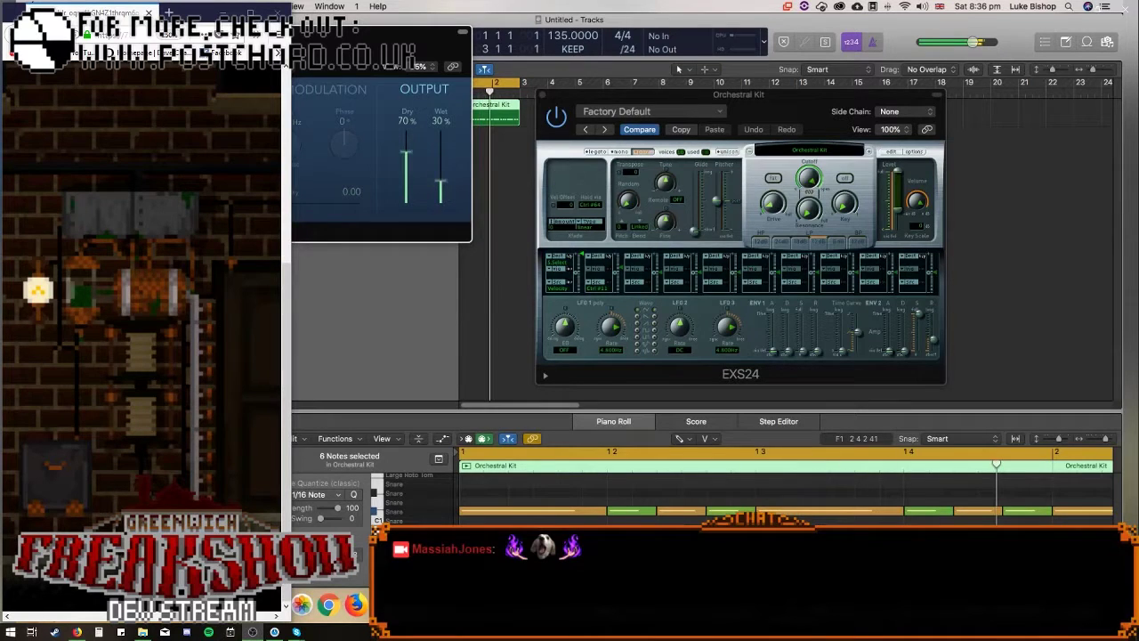
pyautogui.press('super+w')
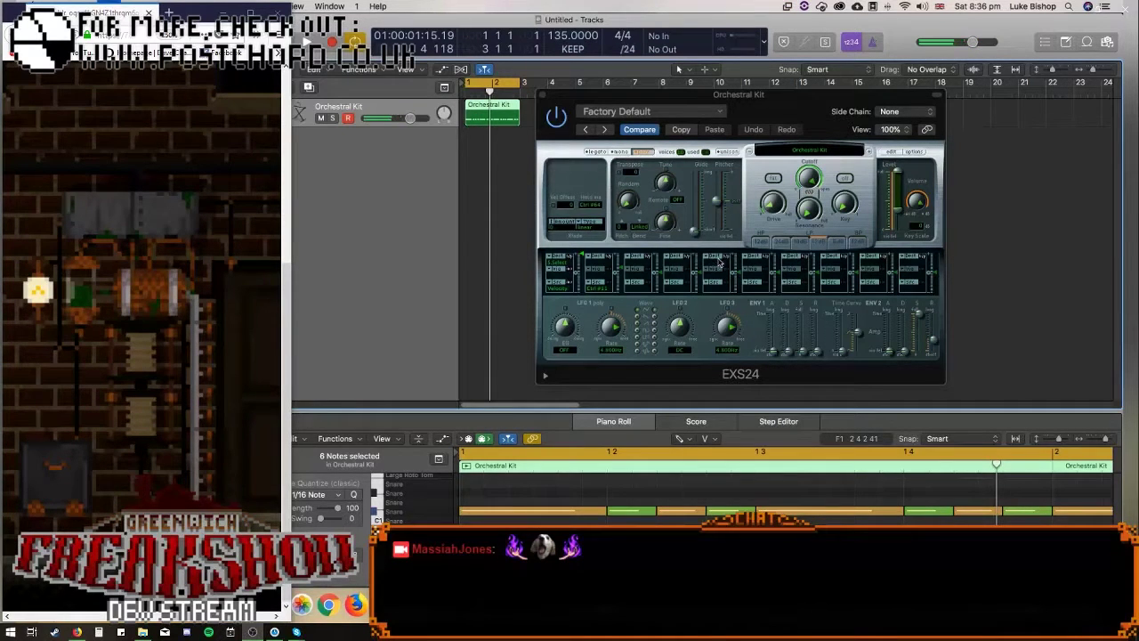
# Save the project under the name Steampunk.
pyautogui.press('super+s')
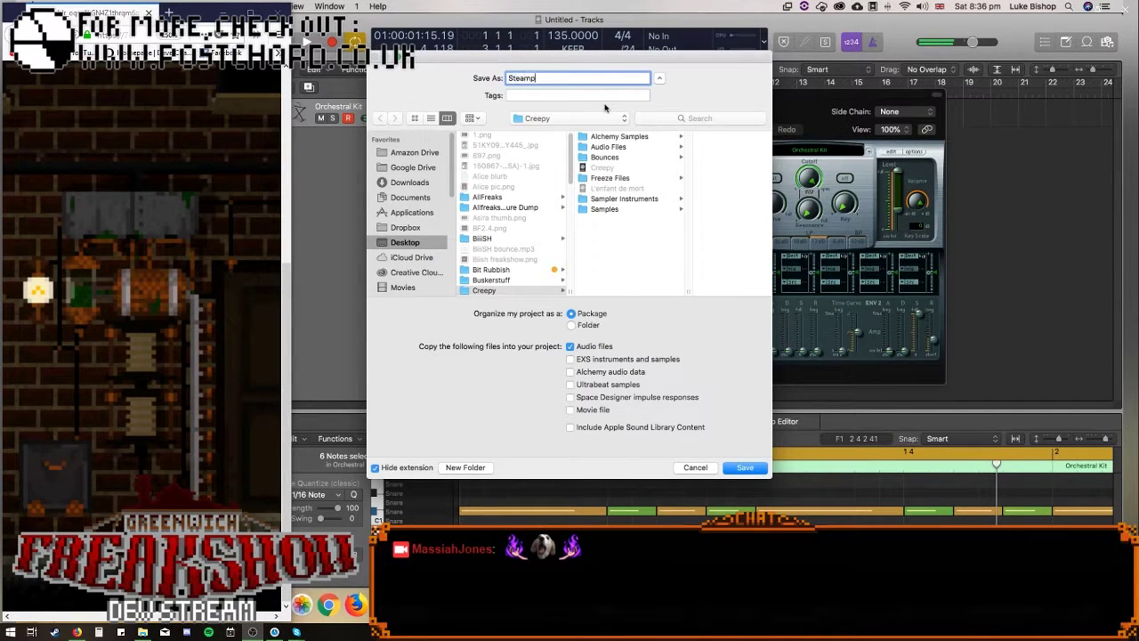
pyautogui.write('Steampunk')
pyautogui.press('Return')
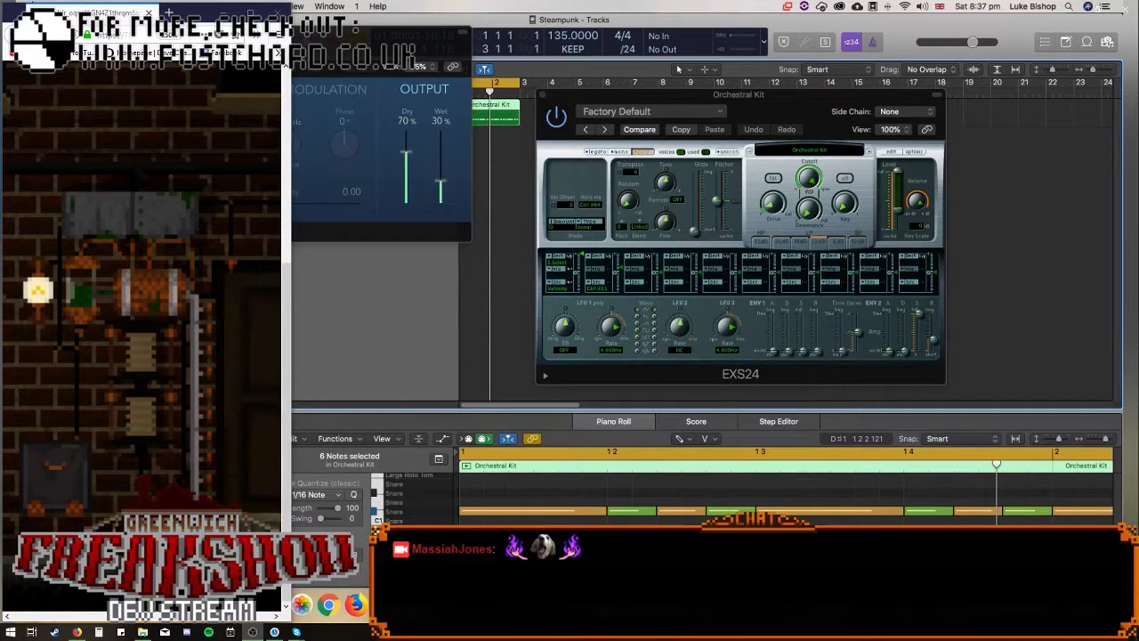
# Insert a Compressor on the Orchestral Kit channel and close the browser window covering the project.
pyautogui.moveTo(277, 462)
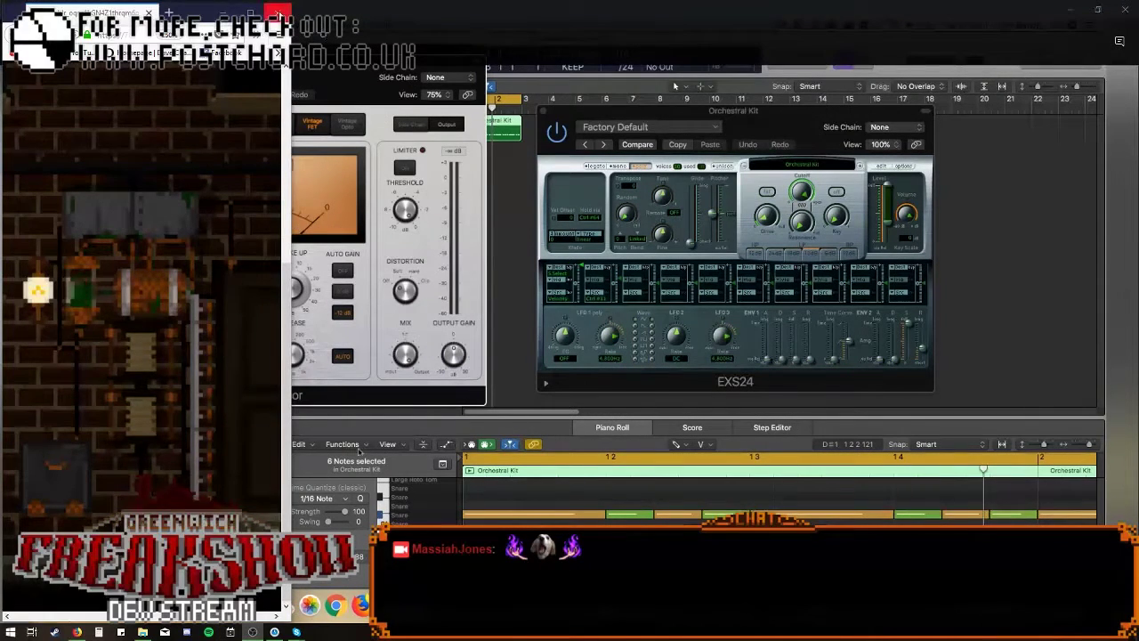
pyautogui.click(278, 15)
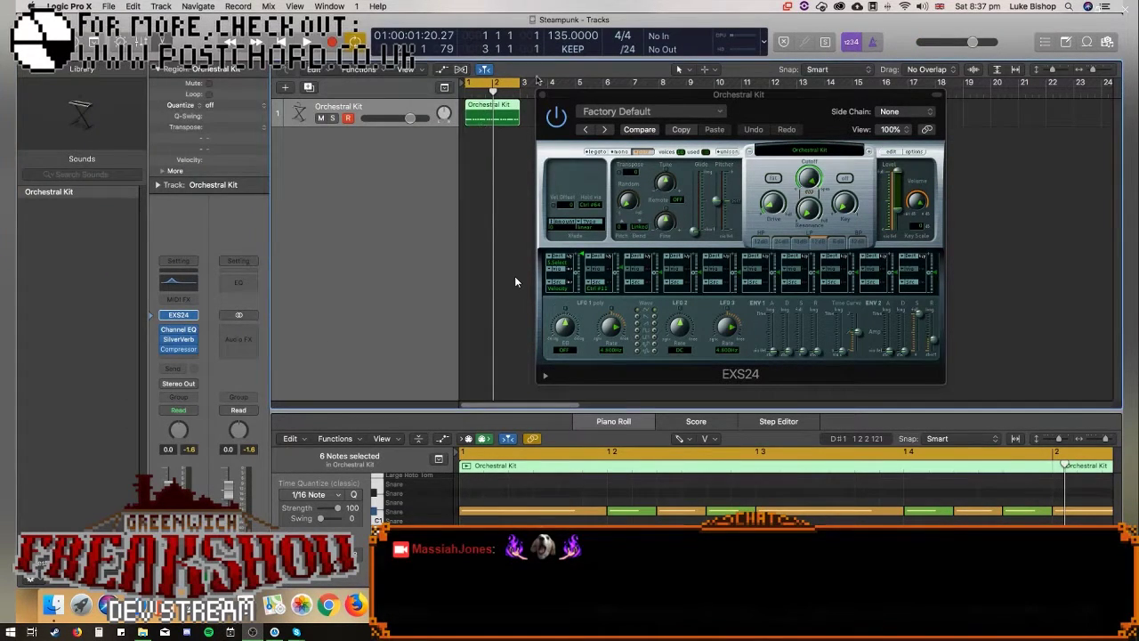
# Turn off the cycle range, paste a copy of the Orchestral Kit region at bar 3, and close the EXS24 window.
pyautogui.click(519, 91)
pyautogui.press('super+v')
pyautogui.click(484, 83)
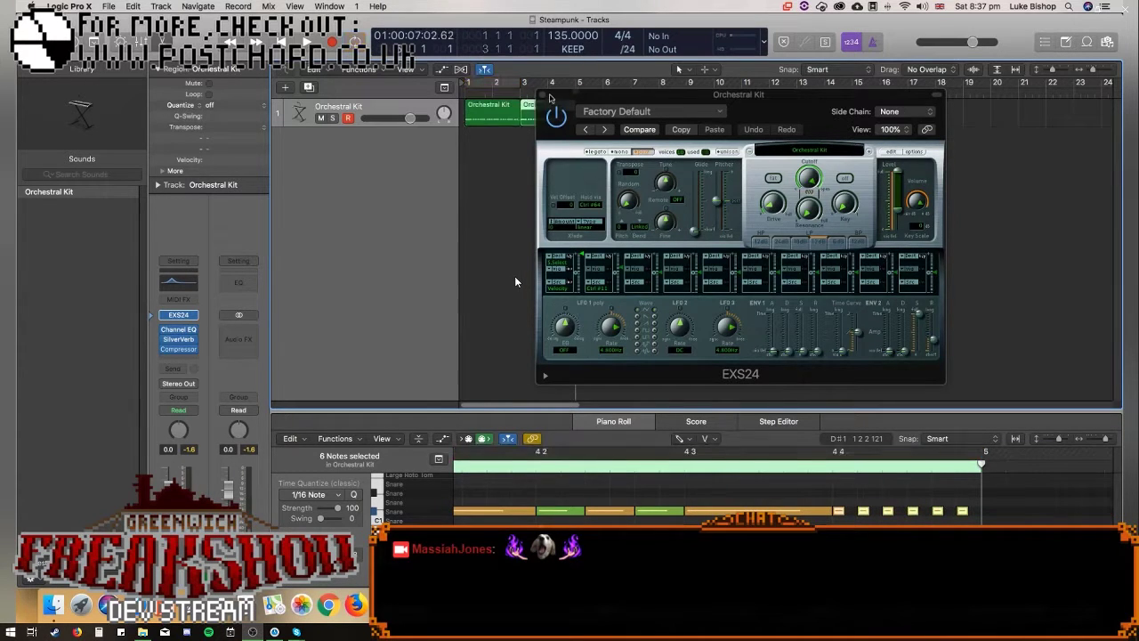
pyautogui.click(545, 95)
# Show the first Orchestral Kit region in an enlarged piano roll and play back its snare pattern.
pyautogui.click(489, 105)
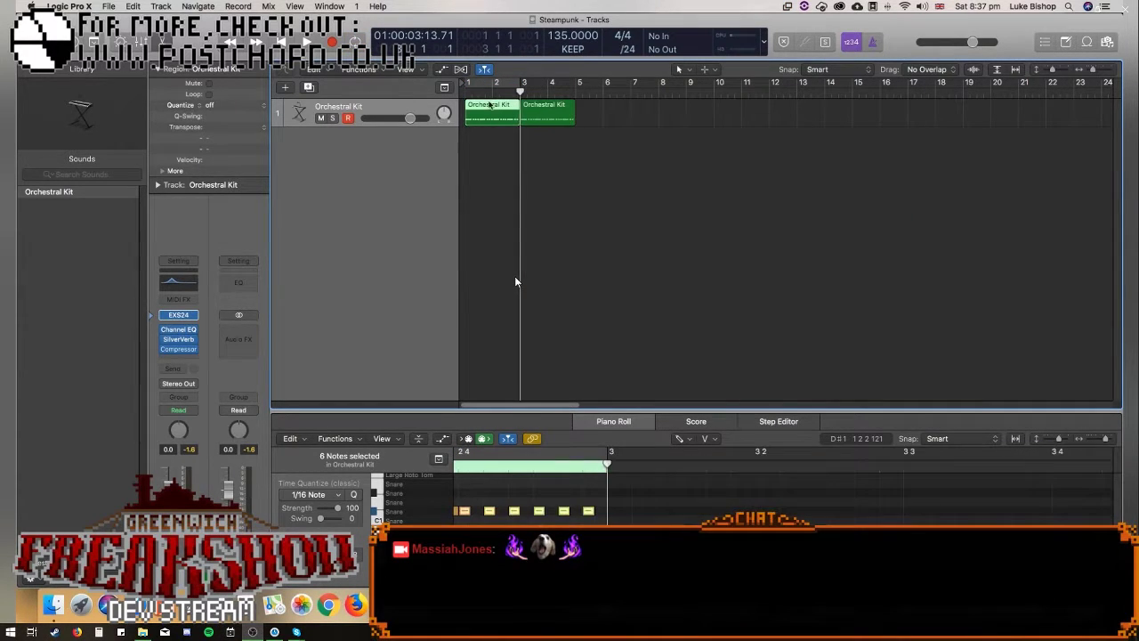
pyautogui.click(492, 86)
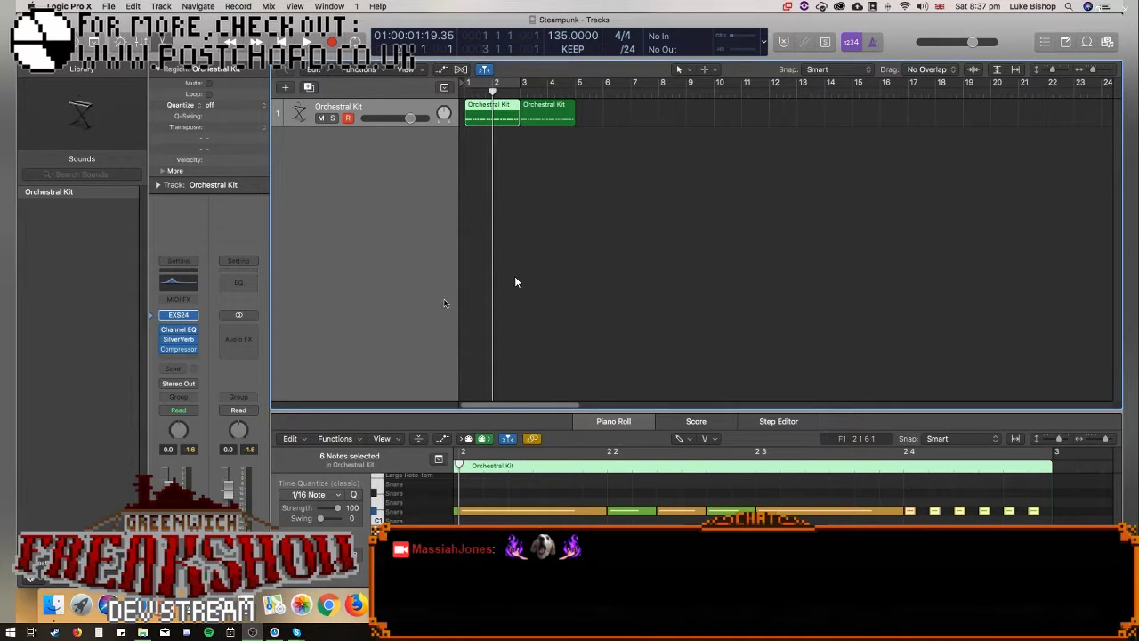
pyautogui.press('super+Right')
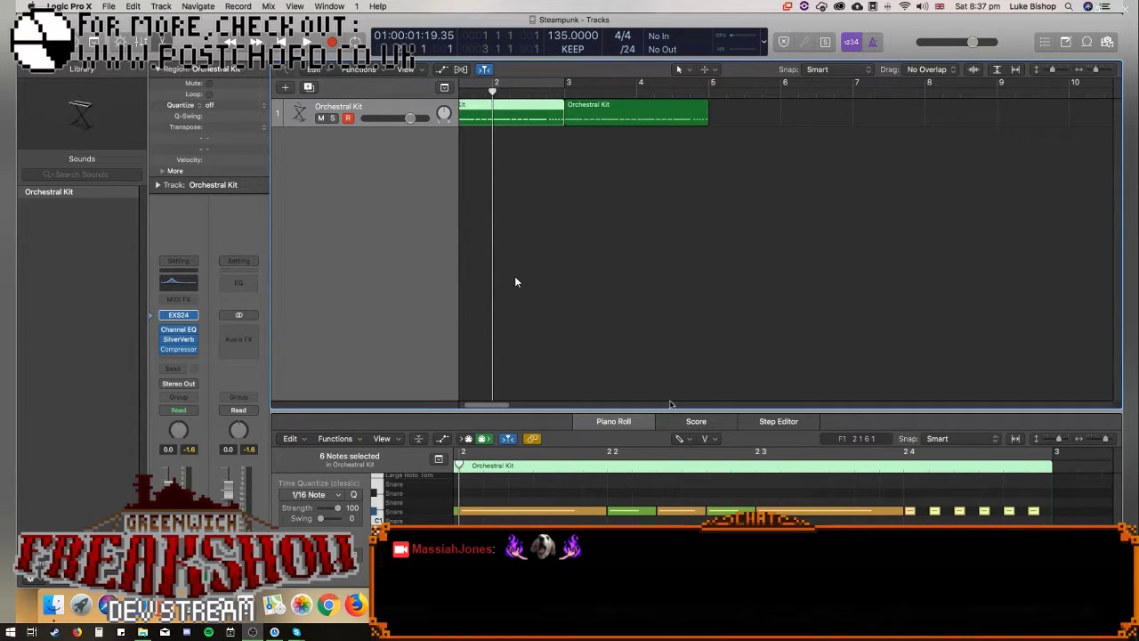
pyautogui.moveTo(669, 412); pyautogui.dragTo(634, 240)
pyautogui.click(407, 454)
pyautogui.moveTo(1110, 269); pyautogui.dragTo(1083, 270)
pyautogui.press('space')
pyautogui.press('space')
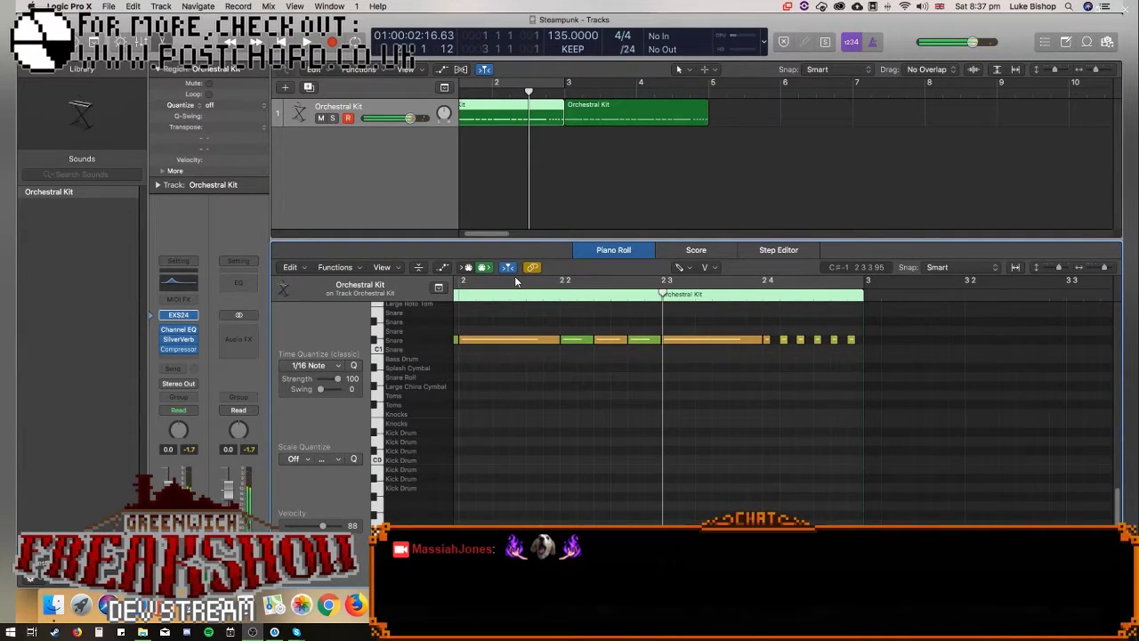
pyautogui.hscroll(-5, 515, 282)
pyautogui.press('space')
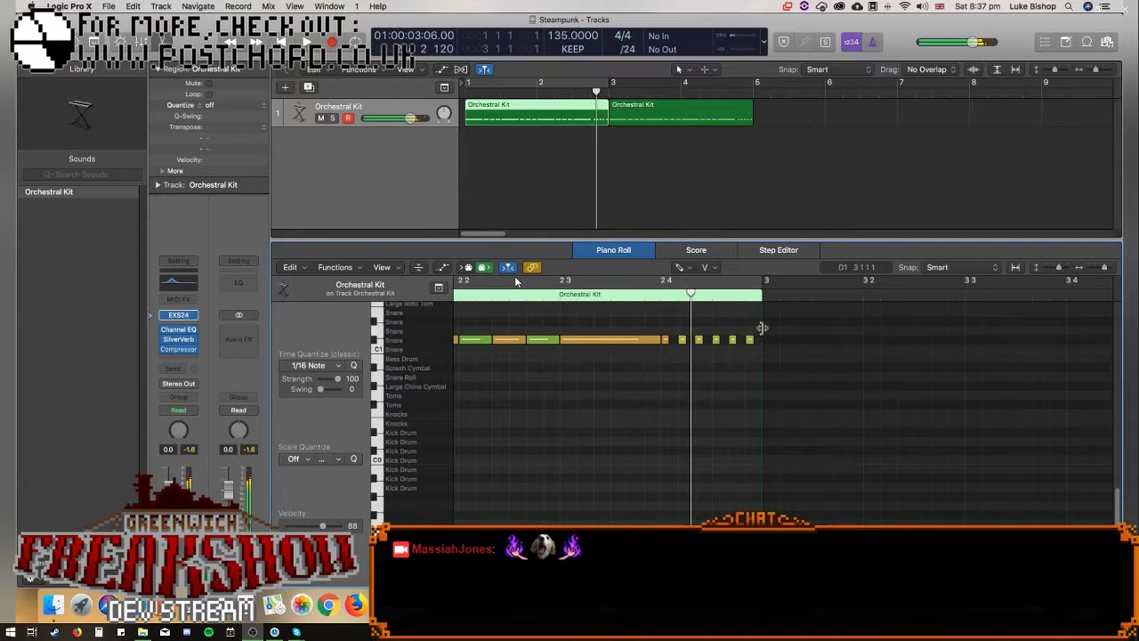
# Replace the six short notes at the first region's end with a single snare note and play from the start.
pyautogui.moveTo(758, 328); pyautogui.dragTo(666, 356)
pyautogui.press('Delete')
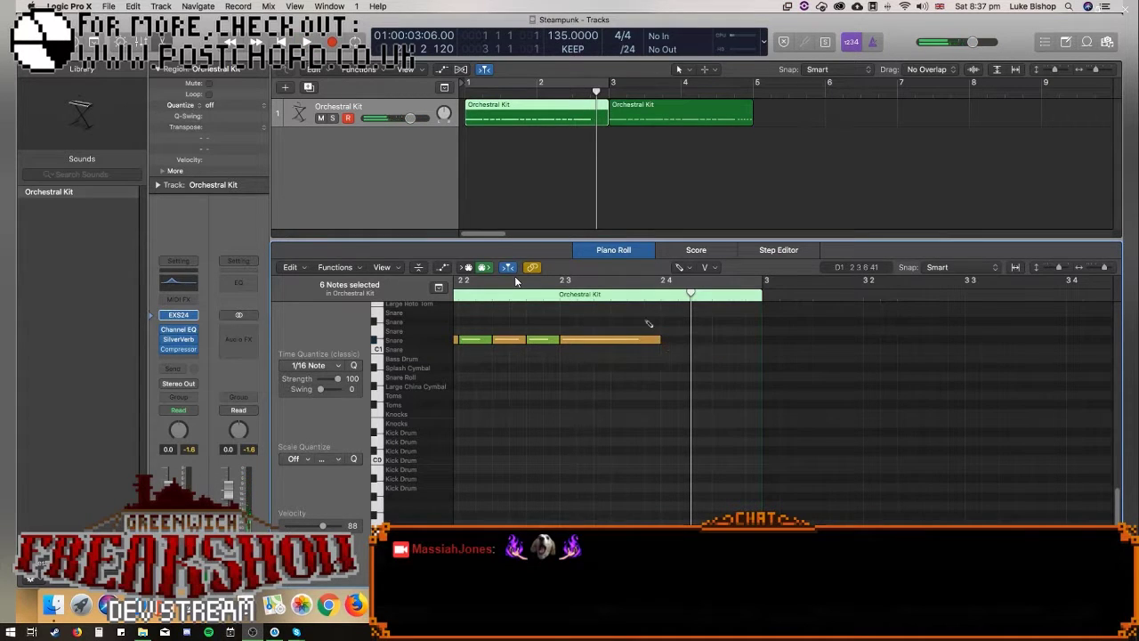
pyautogui.click(541, 339)
pyautogui.click(689, 339)
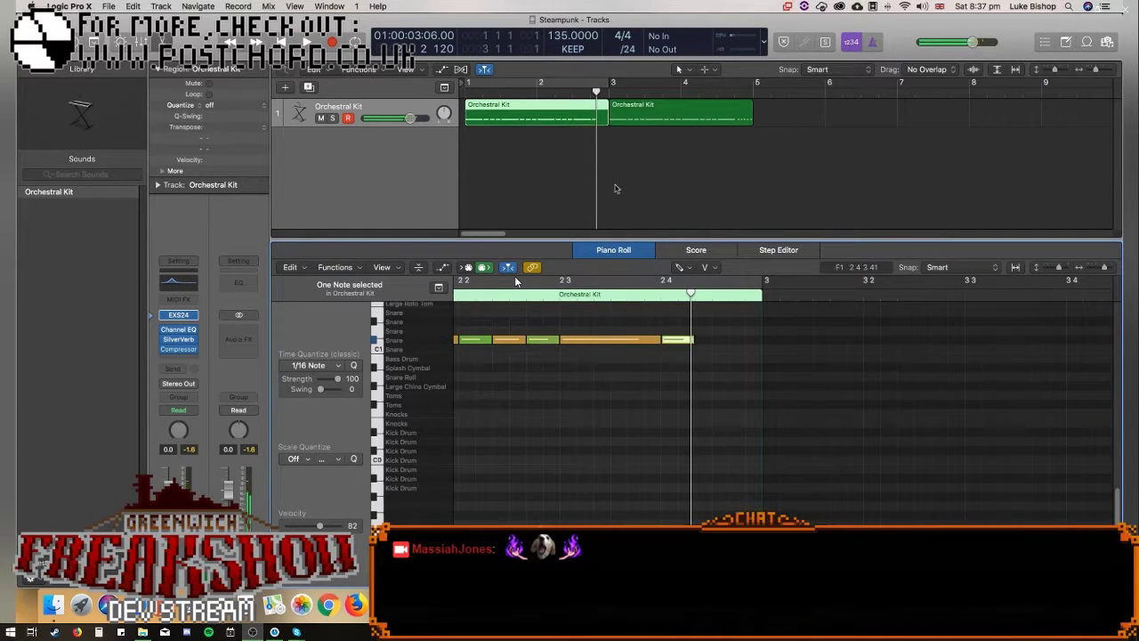
pyautogui.press('Return')
pyautogui.press('space')
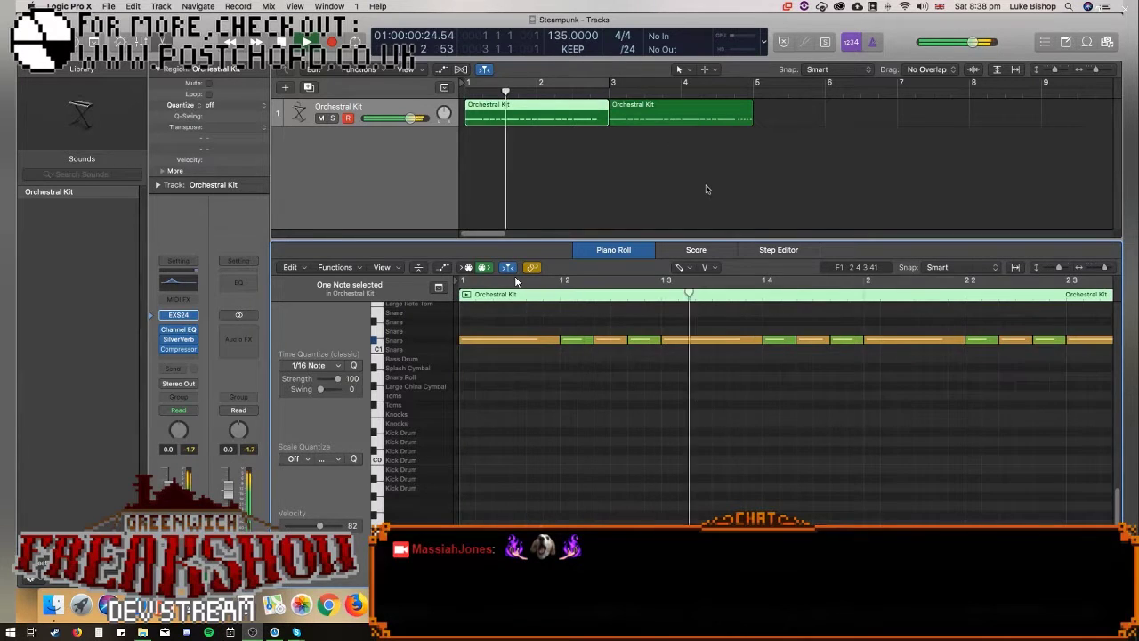
# Lengthen the first region's last snare note up to bar 3 and join the two Orchestral Kit regions.
pyautogui.hotkey('ctrl', 'z')
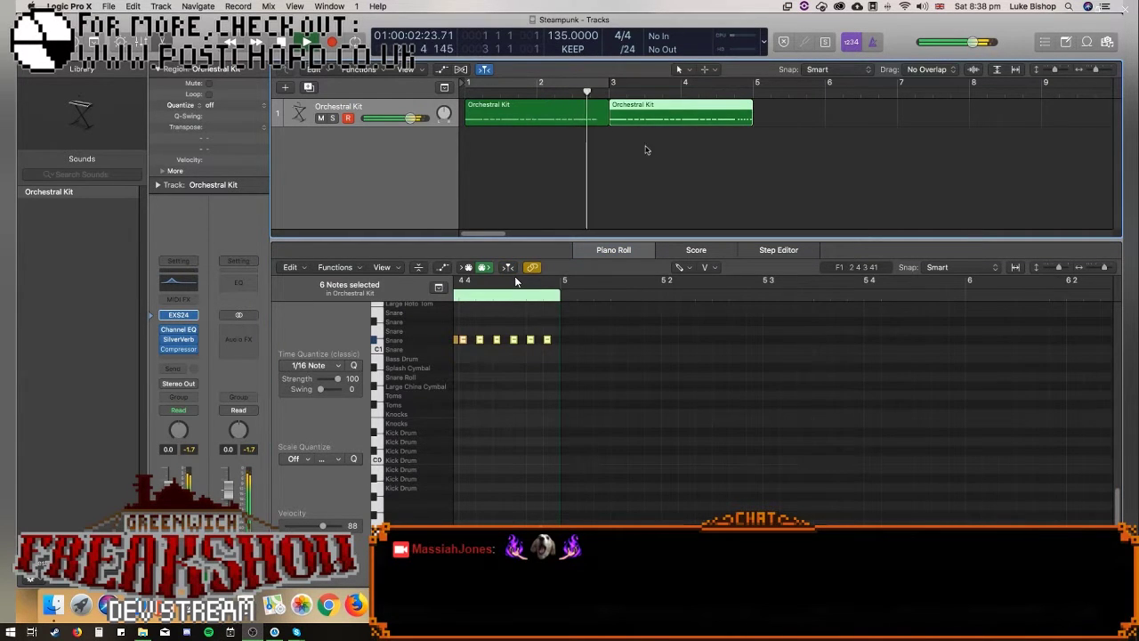
pyautogui.click(561, 122)
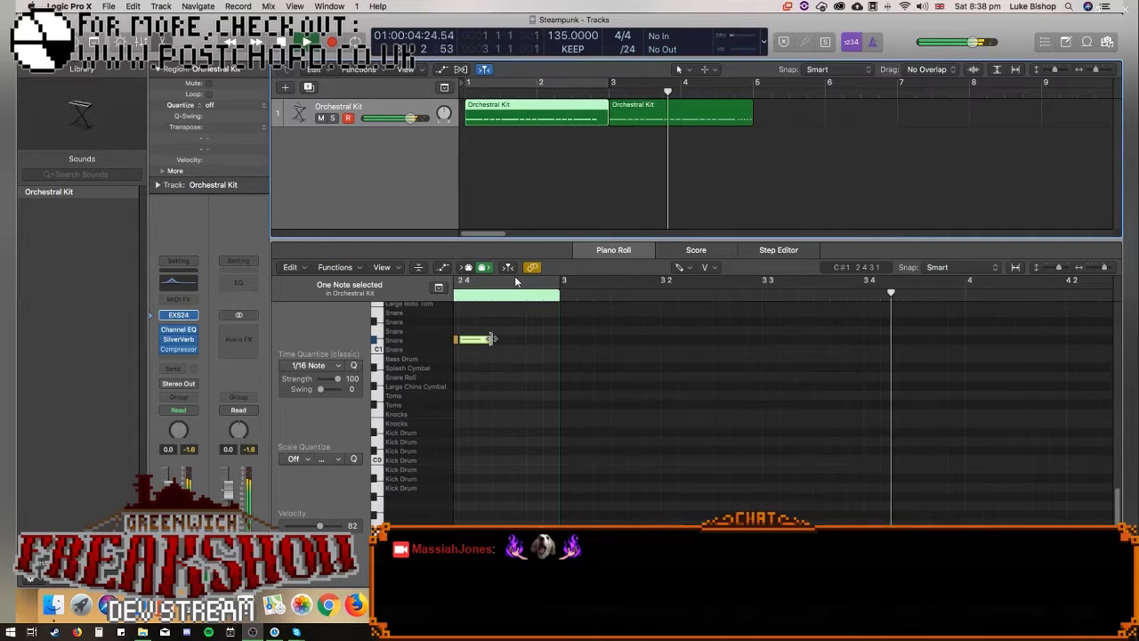
pyautogui.moveTo(490, 339); pyautogui.dragTo(570, 339)
pyautogui.moveTo(648, 166); pyautogui.dragTo(598, 107)
pyautogui.press('super+j')
# Replace the six short notes at the joined region's end with one Snare Roll note filling bar 4's last beat and play from the start.
pyautogui.click(418, 402)
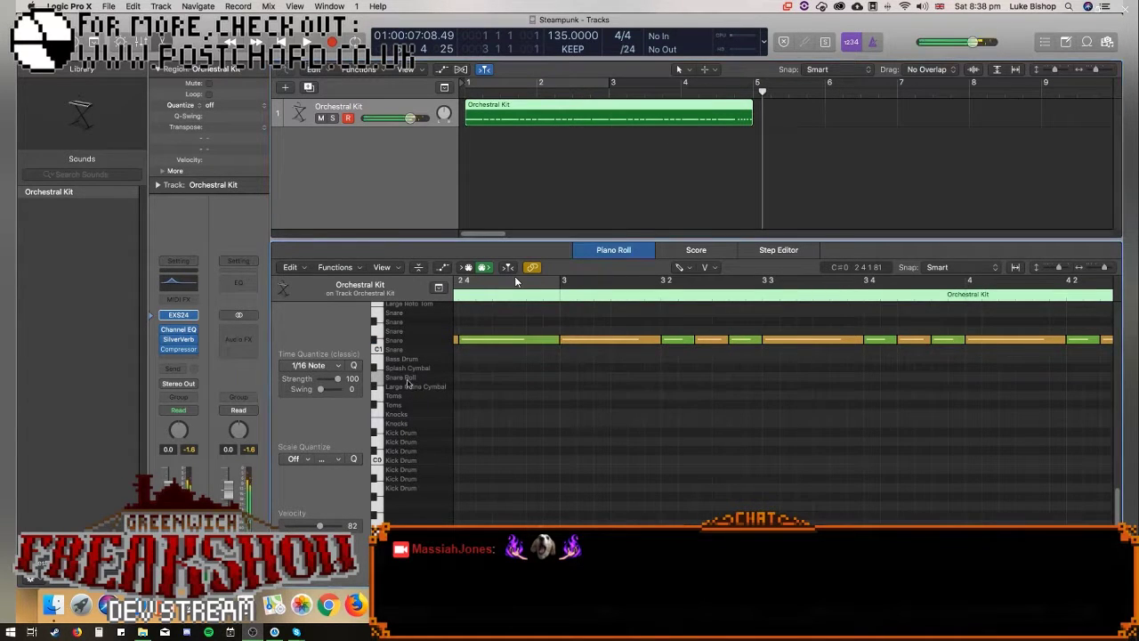
pyautogui.hscroll(10, 515, 281)
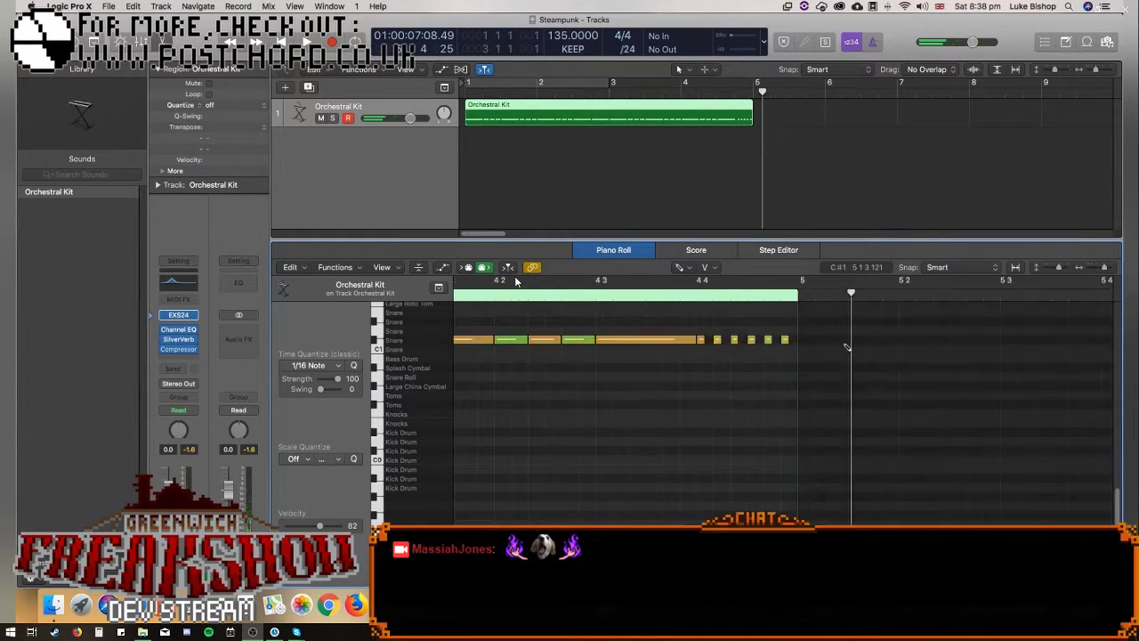
pyautogui.moveTo(804, 332); pyautogui.dragTo(703, 342)
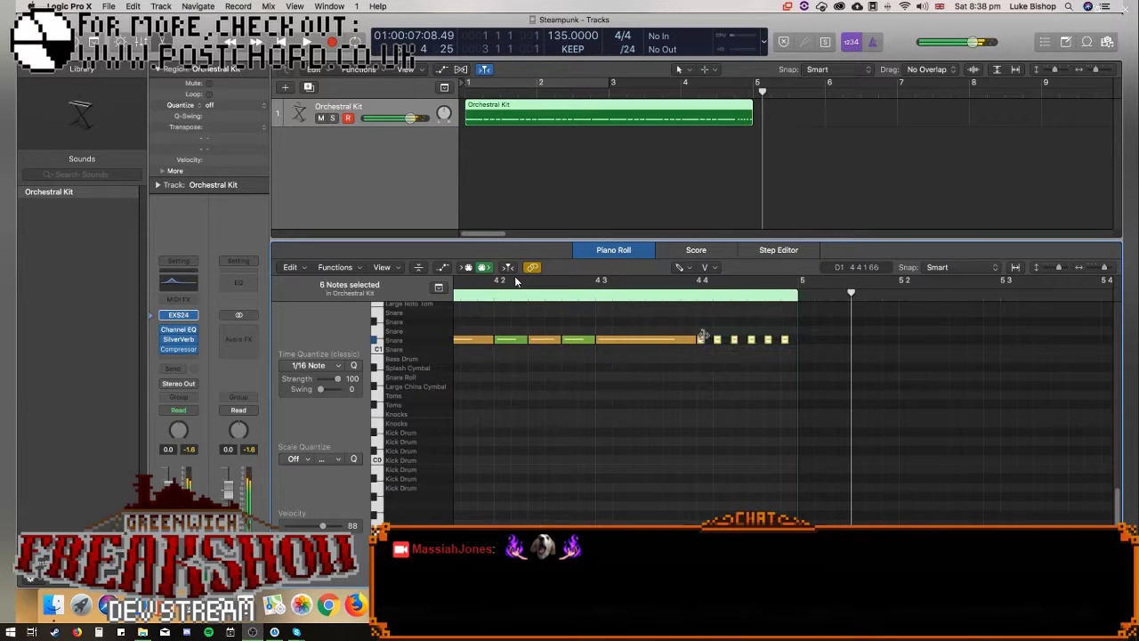
pyautogui.press('Delete')
pyautogui.moveTo(694, 394); pyautogui.dragTo(722, 378)
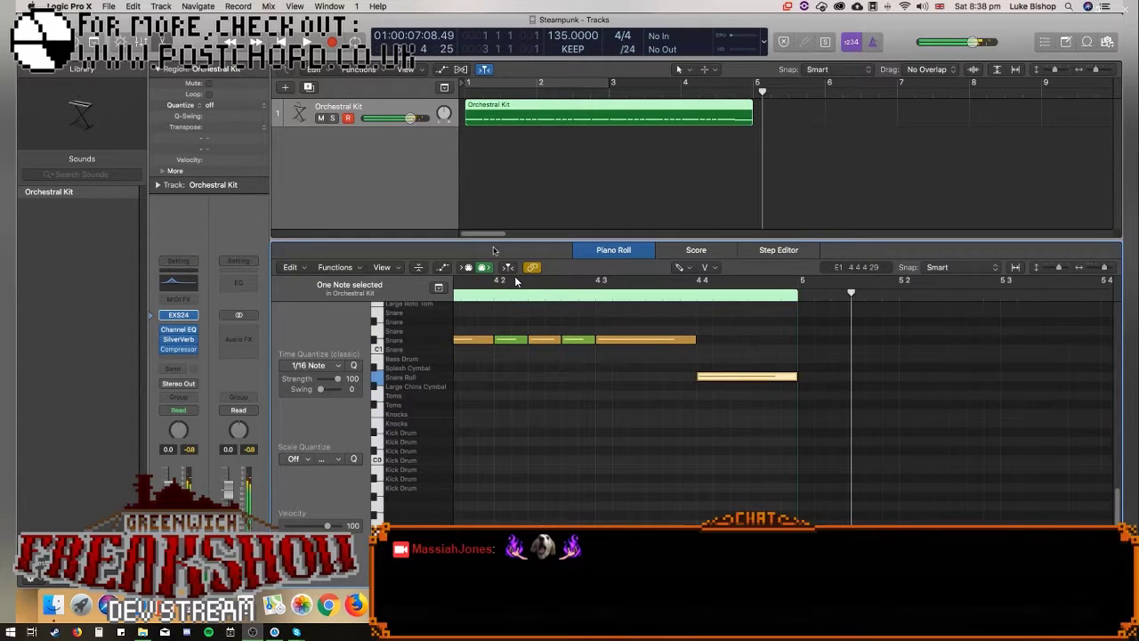
pyautogui.press('space')
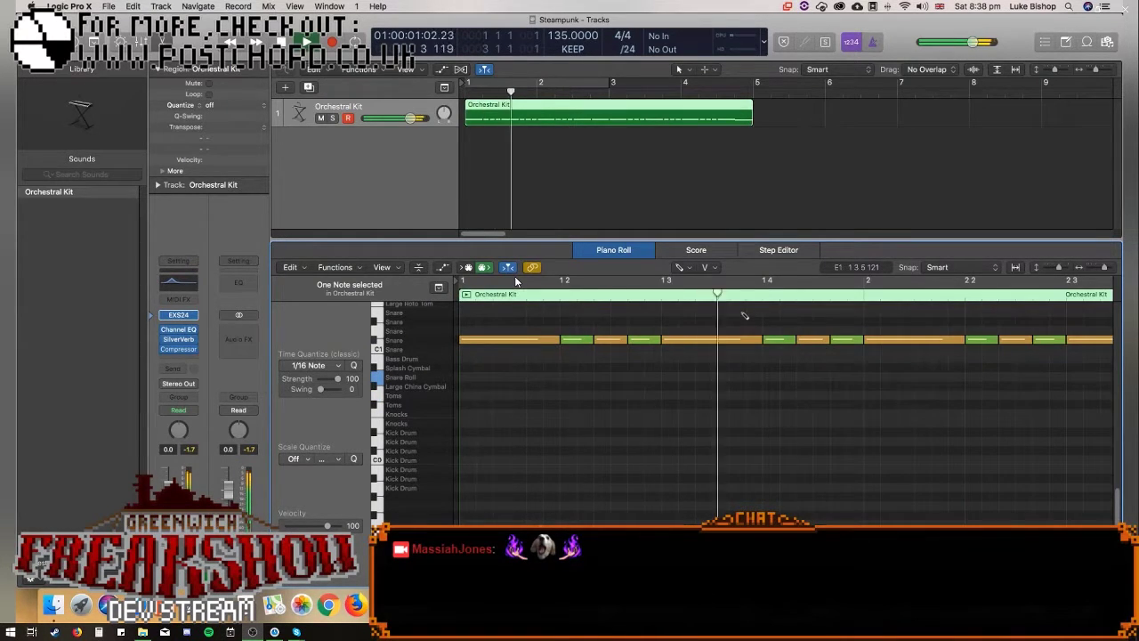
# Audition the Snare and Snare Roll sounds on the piano roll's keys.
pyautogui.click(402, 333)
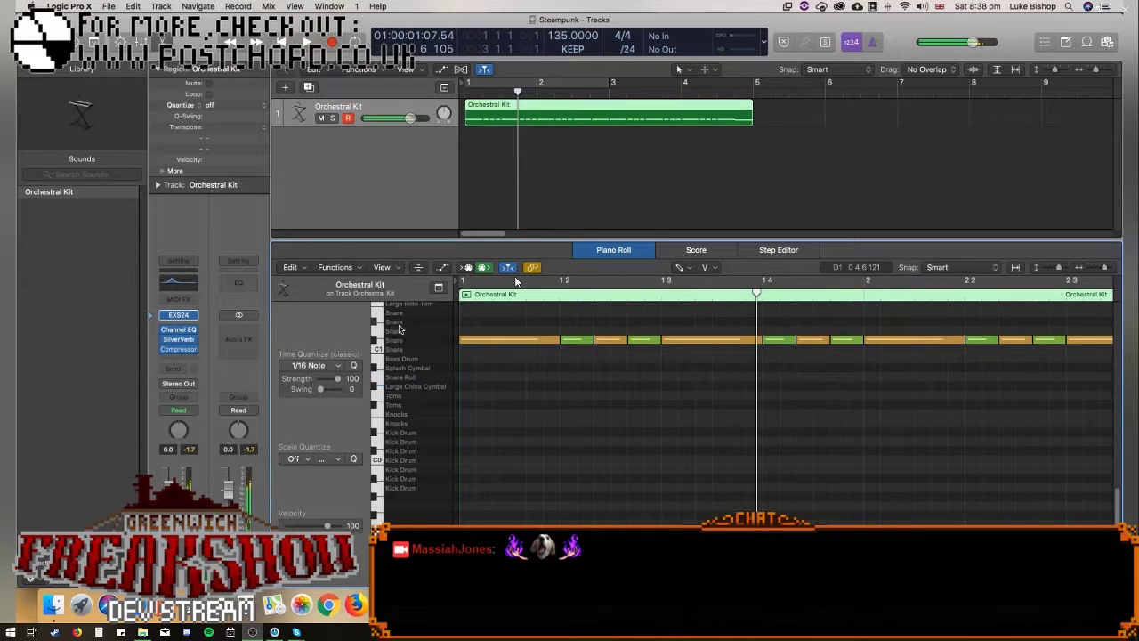
pyautogui.click(399, 338)
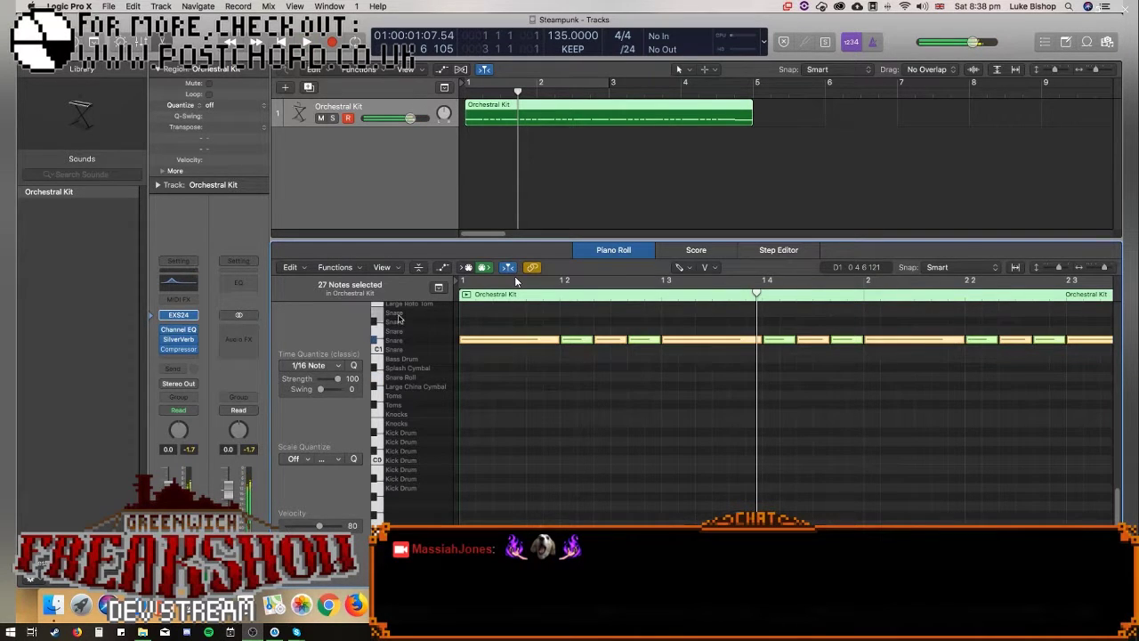
pyautogui.click(401, 384)
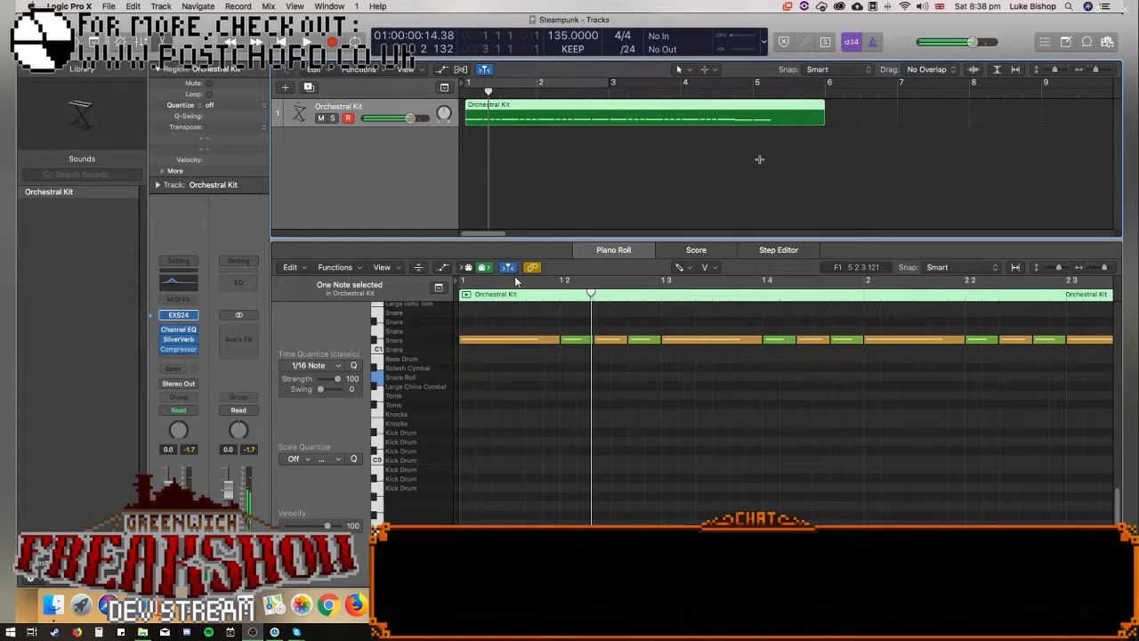
# Undo the region's extension, repeat the four-bar Orchestral Kit region at bar 5, and play the result.
pyautogui.press('super+z')
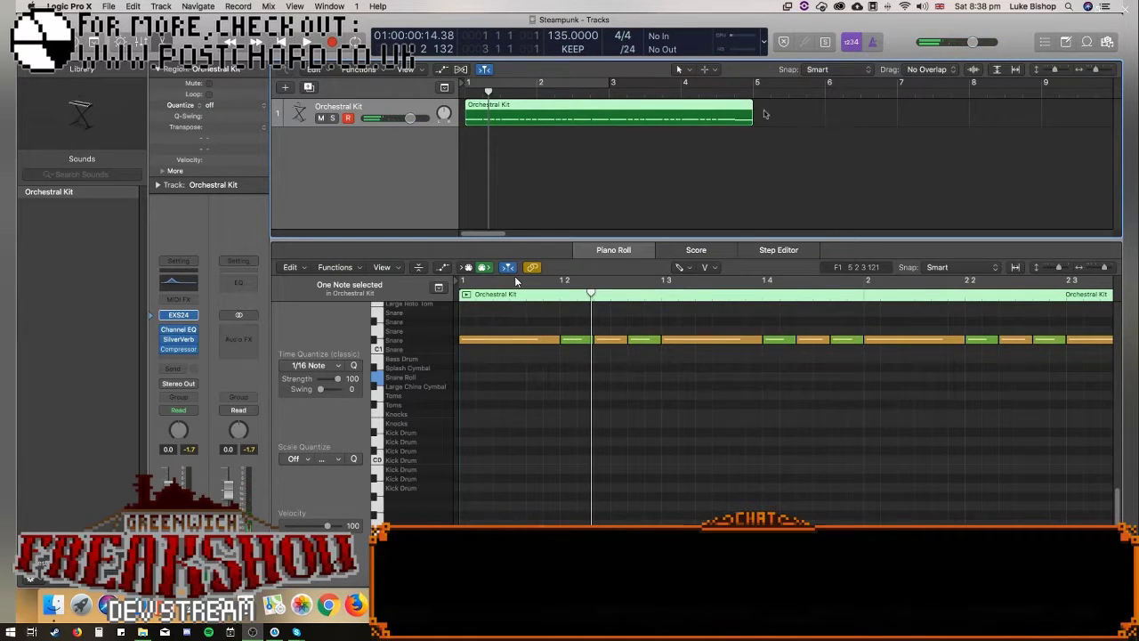
pyautogui.press('super+r')
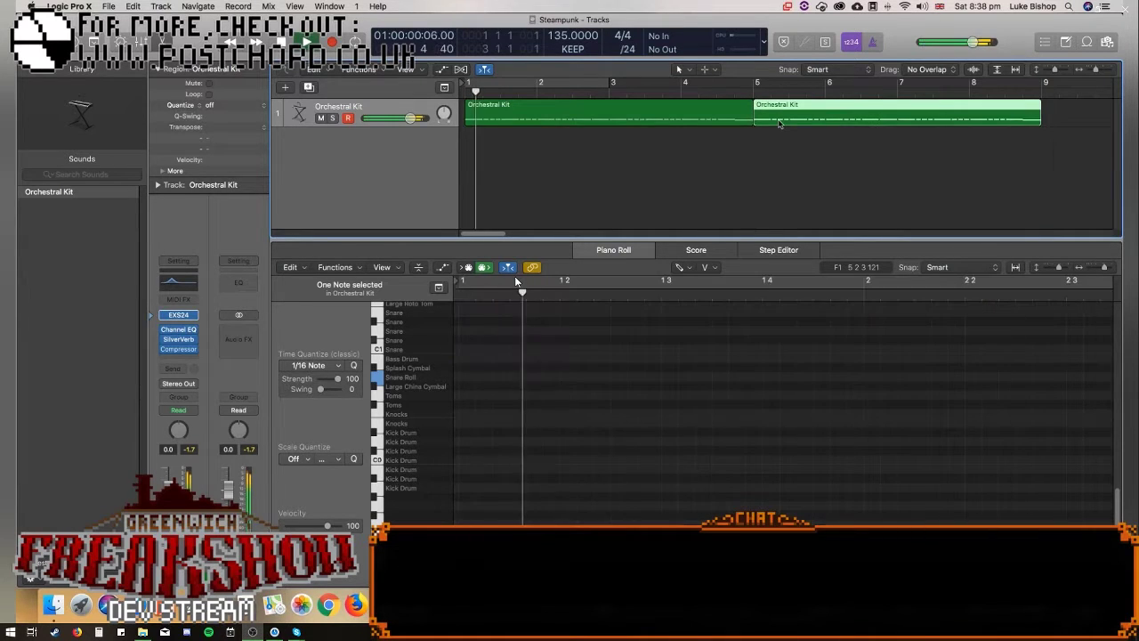
pyautogui.moveTo(866, 173); pyautogui.dragTo(749, 145)
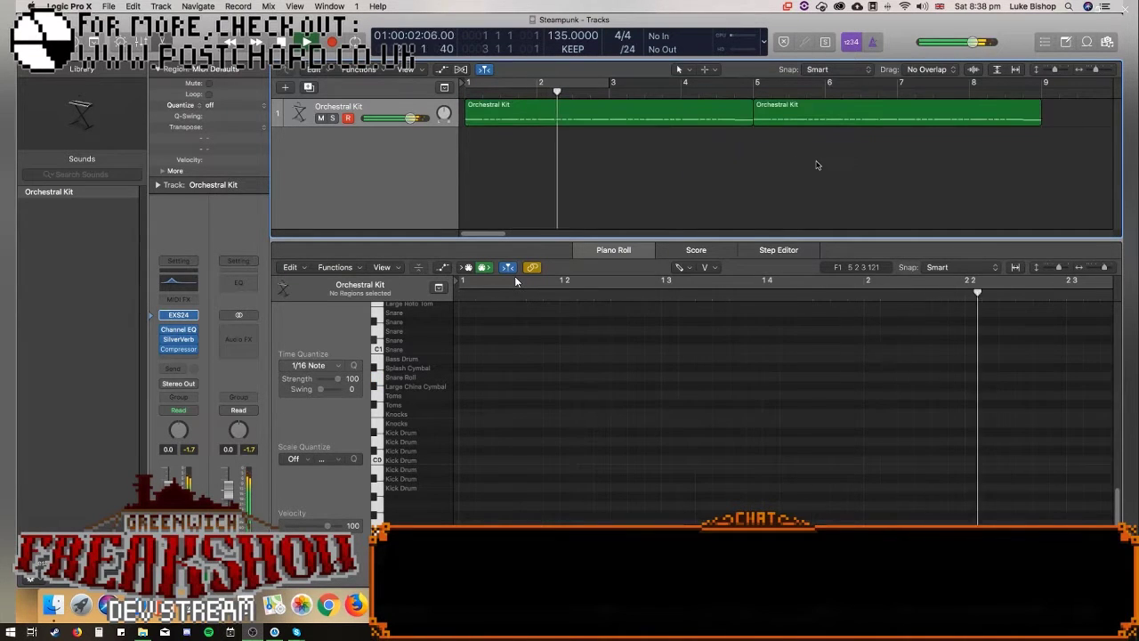
pyautogui.moveTo(1095, 69); pyautogui.dragTo(1092, 69)
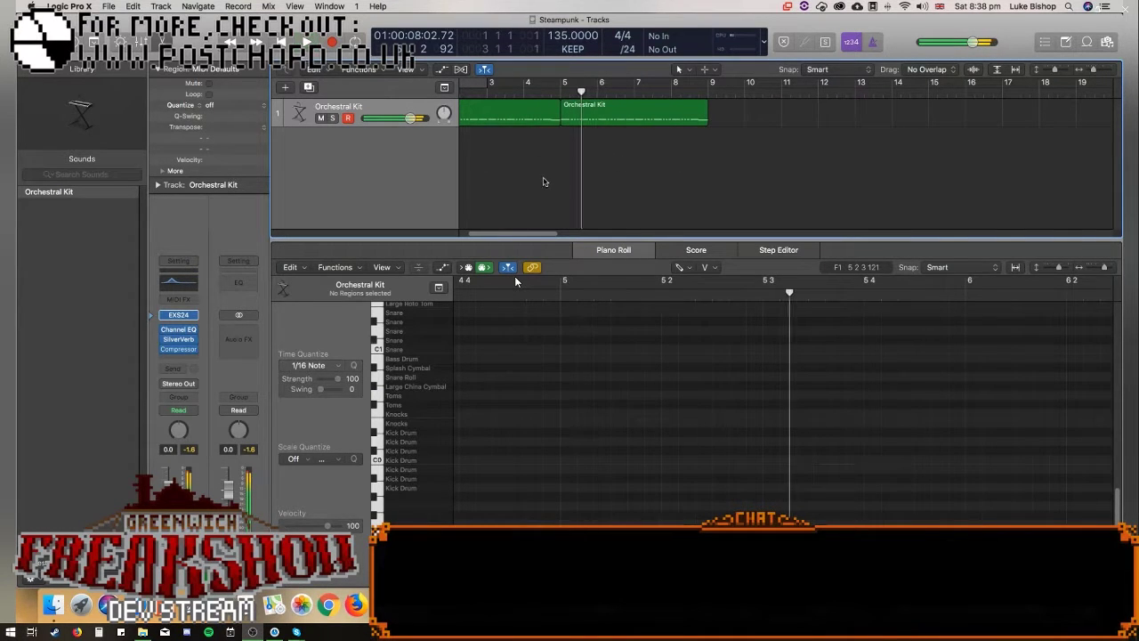
# Disarm the Orchestral Kit track and create one new EXS24 software instrument track.
pyautogui.click(348, 118)
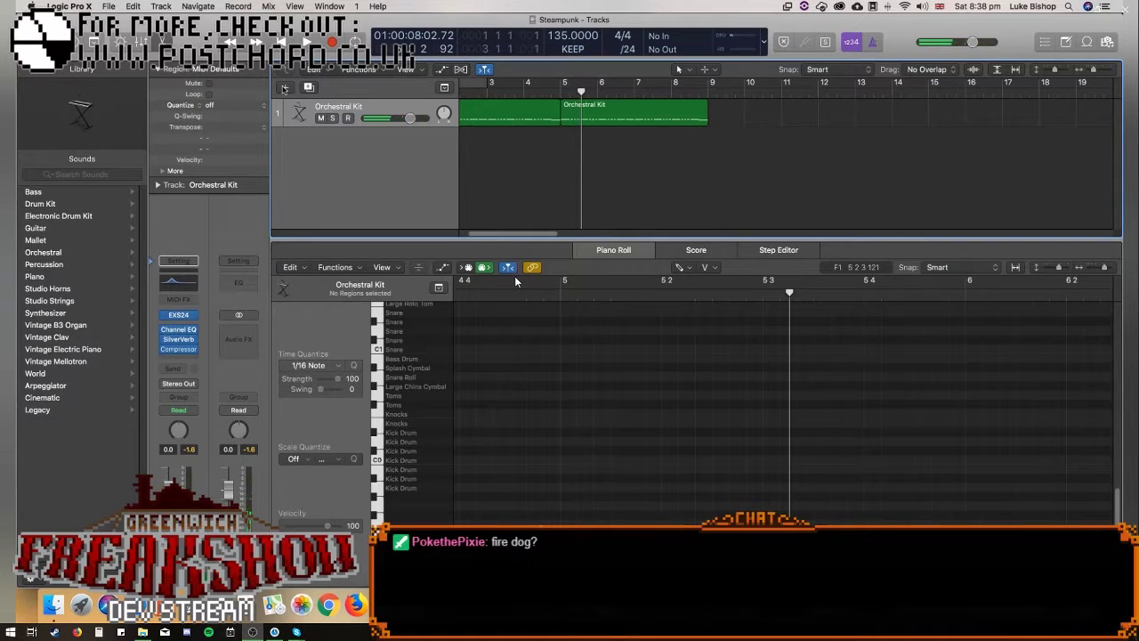
pyautogui.click(285, 87)
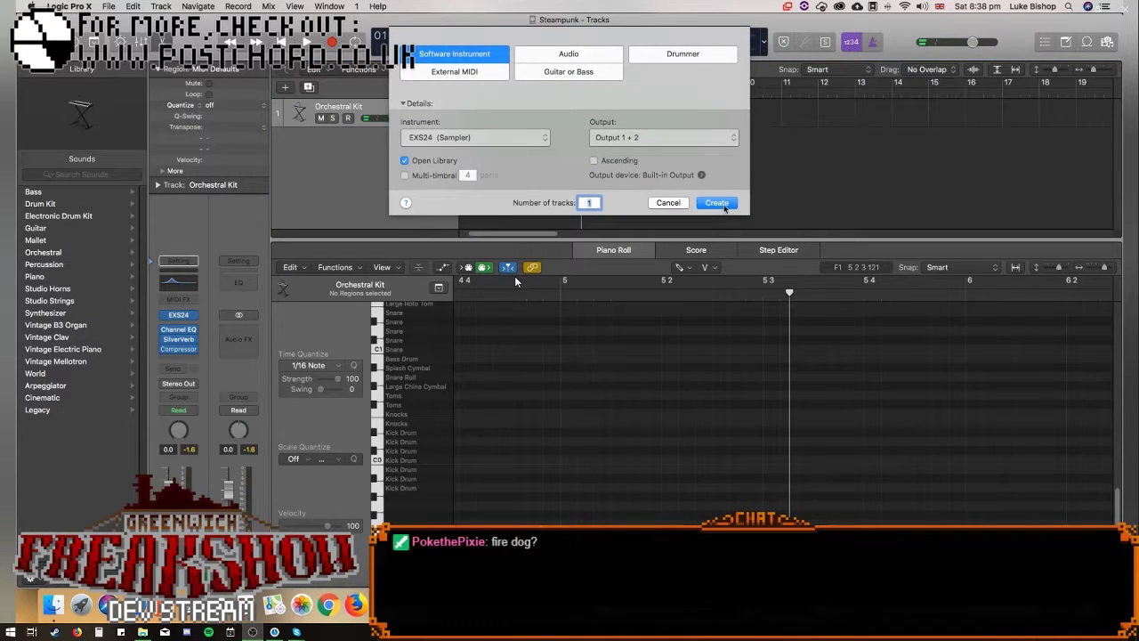
pyautogui.click(717, 203)
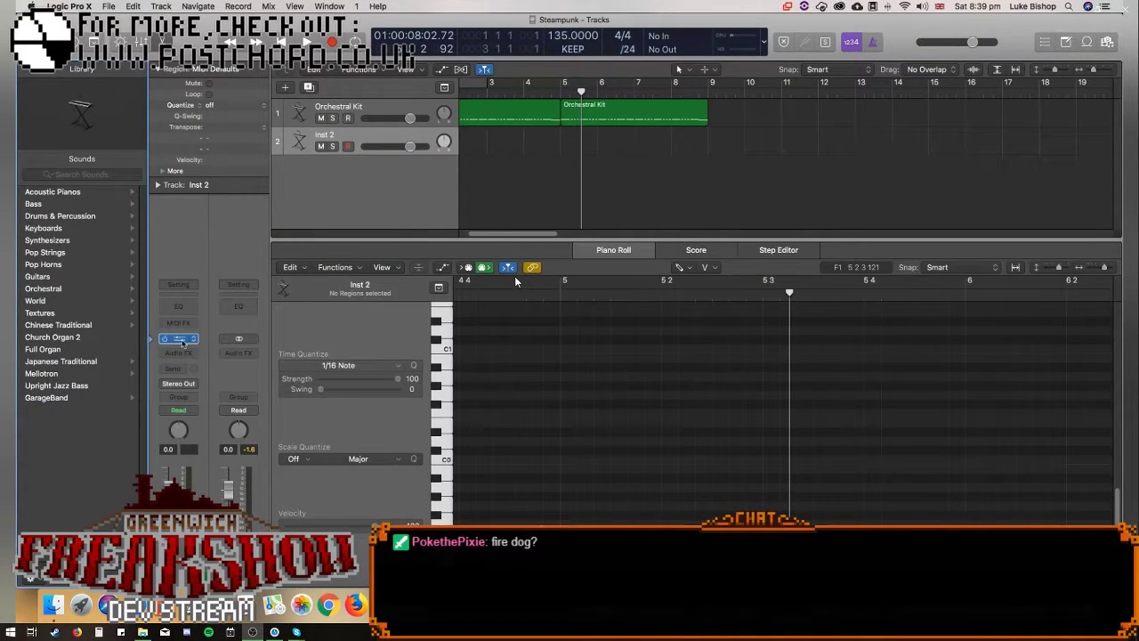
# Load the orchestral brass instrument Full Brass Legato into the new track's EXS24.
pyautogui.click(179, 339)
pyautogui.click(323, 96)
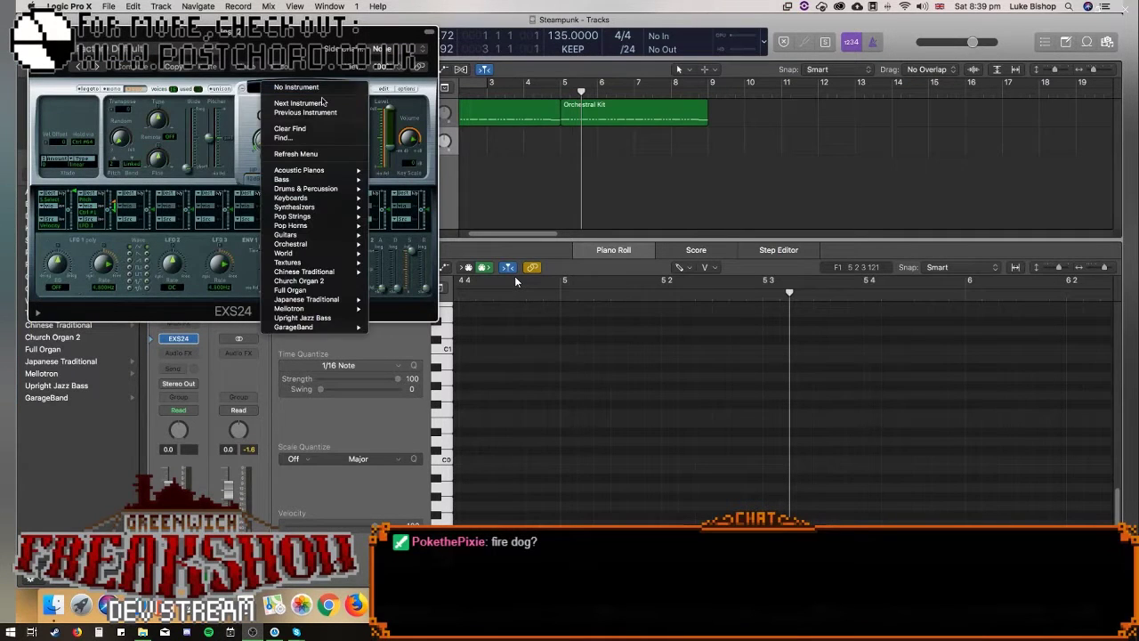
pyautogui.moveTo(309, 246)
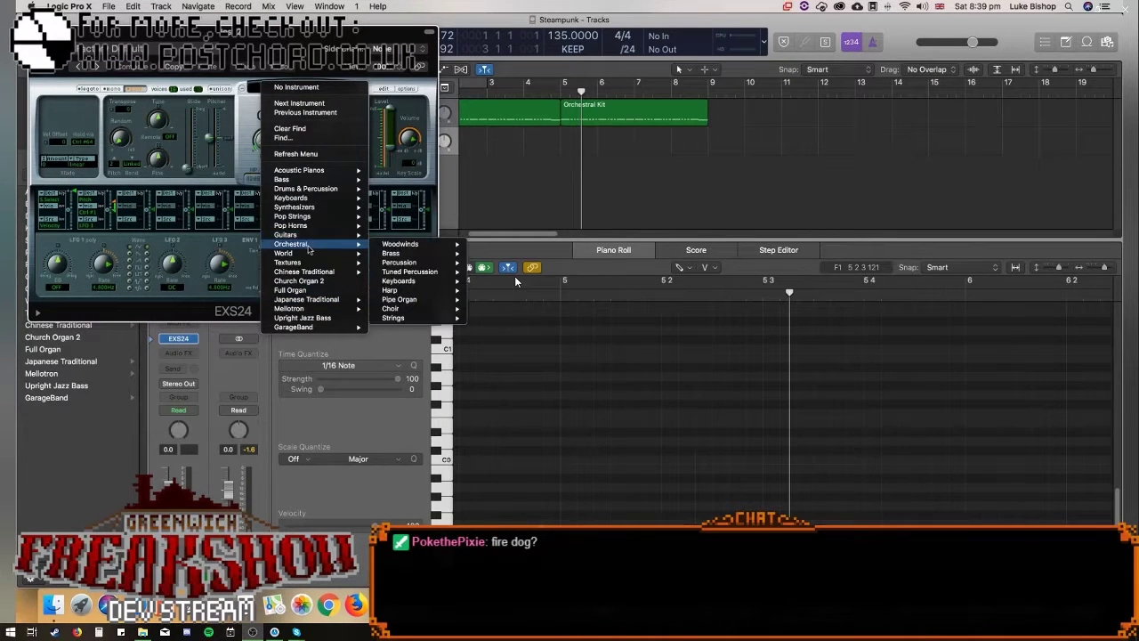
pyautogui.moveTo(401, 255)
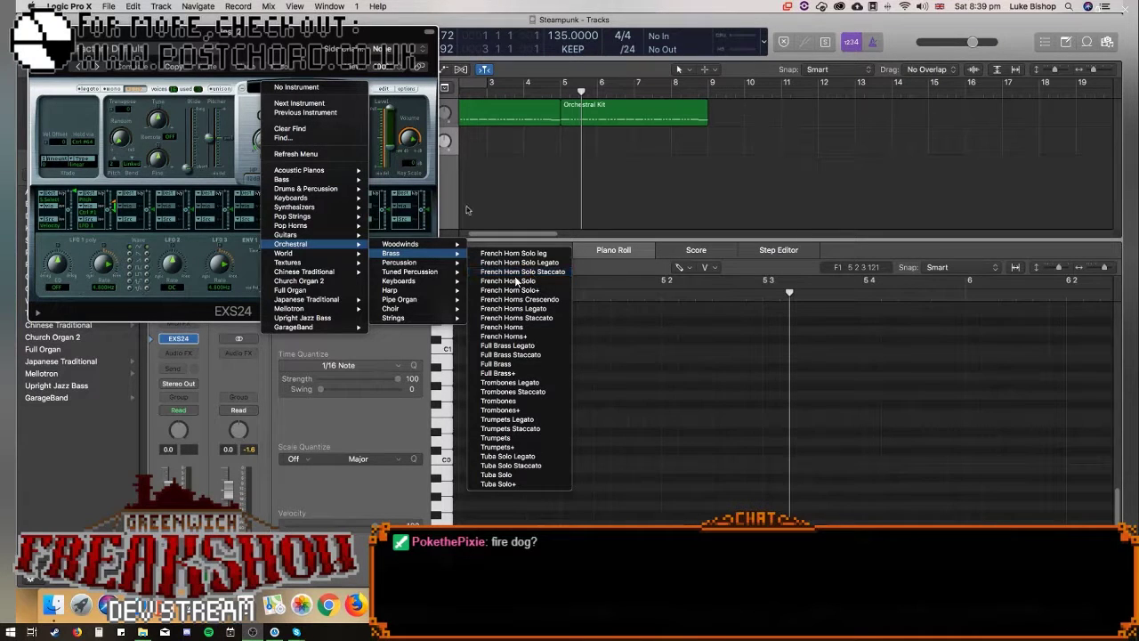
pyautogui.click(537, 347)
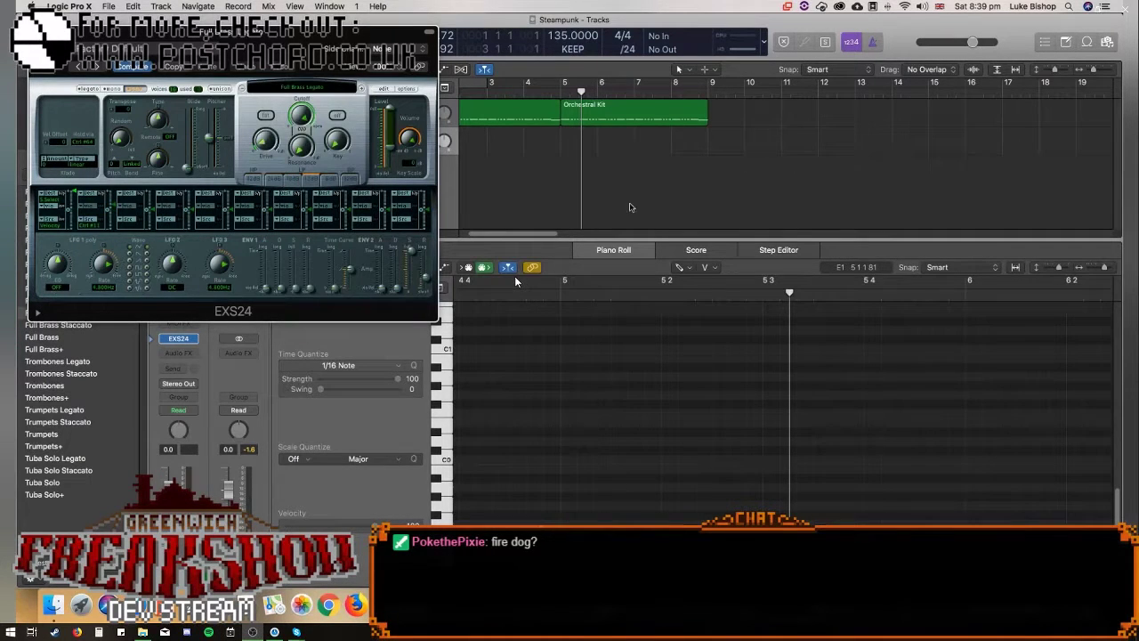
# Create an empty MIDI region at bar 5 on the Full Brass Legato track and extend it to bar 9.
pyautogui.rightClick(564, 137)
pyautogui.click(611, 157)
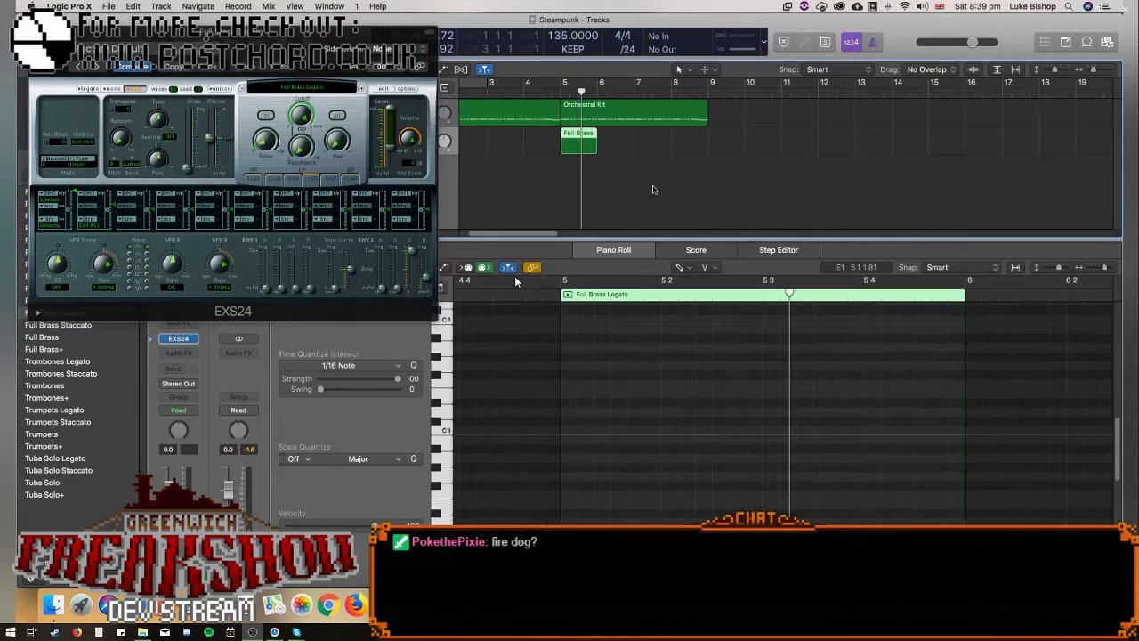
pyautogui.moveTo(596, 147); pyautogui.dragTo(708, 147)
# Show the Musical Typing keyboard and try the notes G1 and C1 with Full Brass Legato.
pyautogui.click(329, 6)
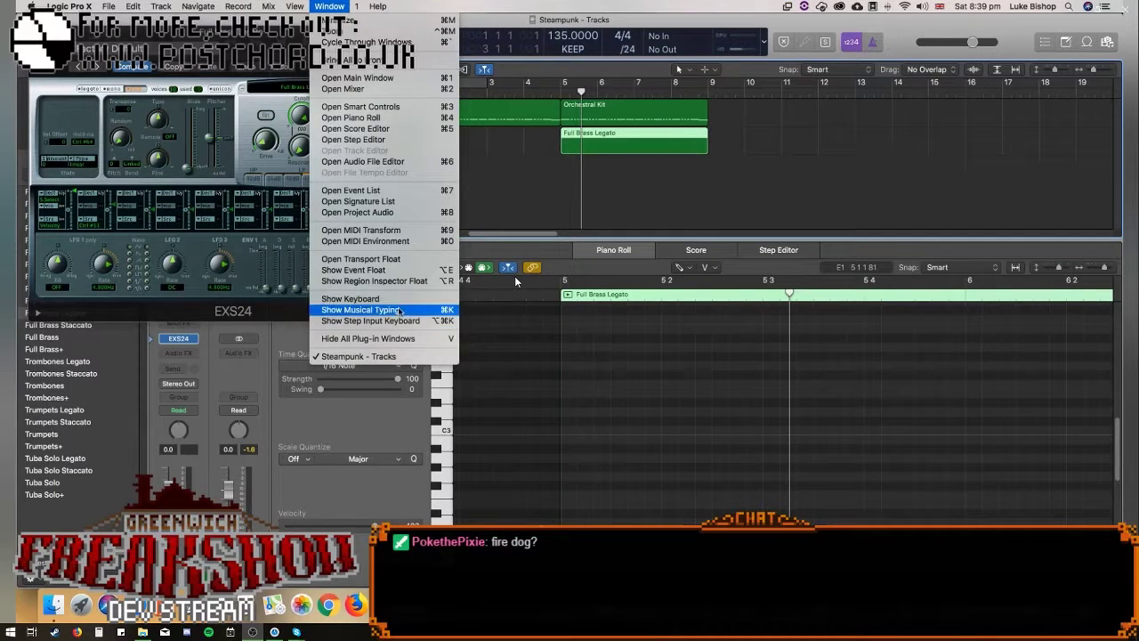
pyautogui.click(374, 309)
pyautogui.press('g')
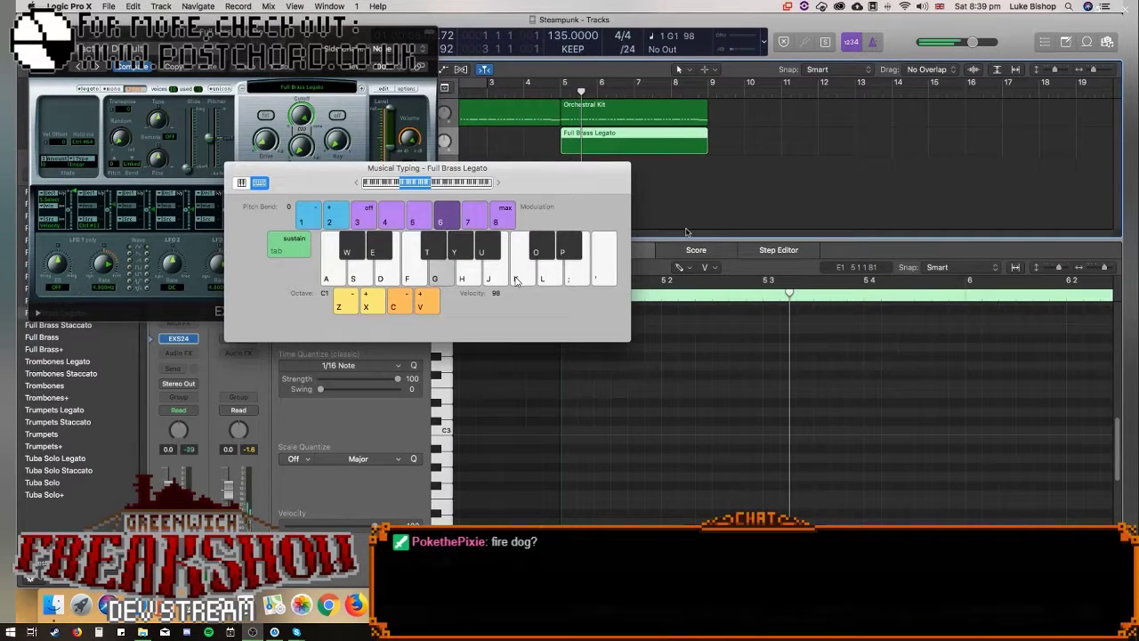
pyautogui.press('a')
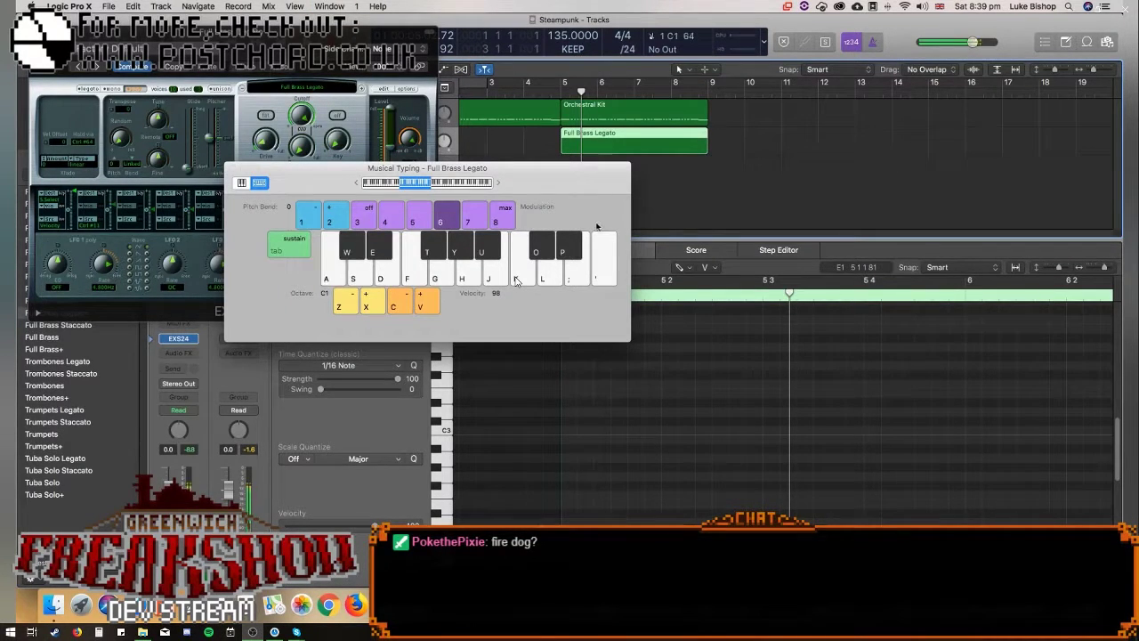
# Audition Full Brass Legato by playing C in several octaves up to C2 with pitch bends.
pyautogui.press('z')
pyautogui.press('a')
pyautogui.press('z')
pyautogui.press('a')
pyautogui.press('x')
pyautogui.press('a')
pyautogui.press('2')
pyautogui.press('1')
pyautogui.press('x')
pyautogui.press('a')
pyautogui.press('1')
pyautogui.press('2')
pyautogui.press('1')
pyautogui.press('2')
pyautogui.press('a')
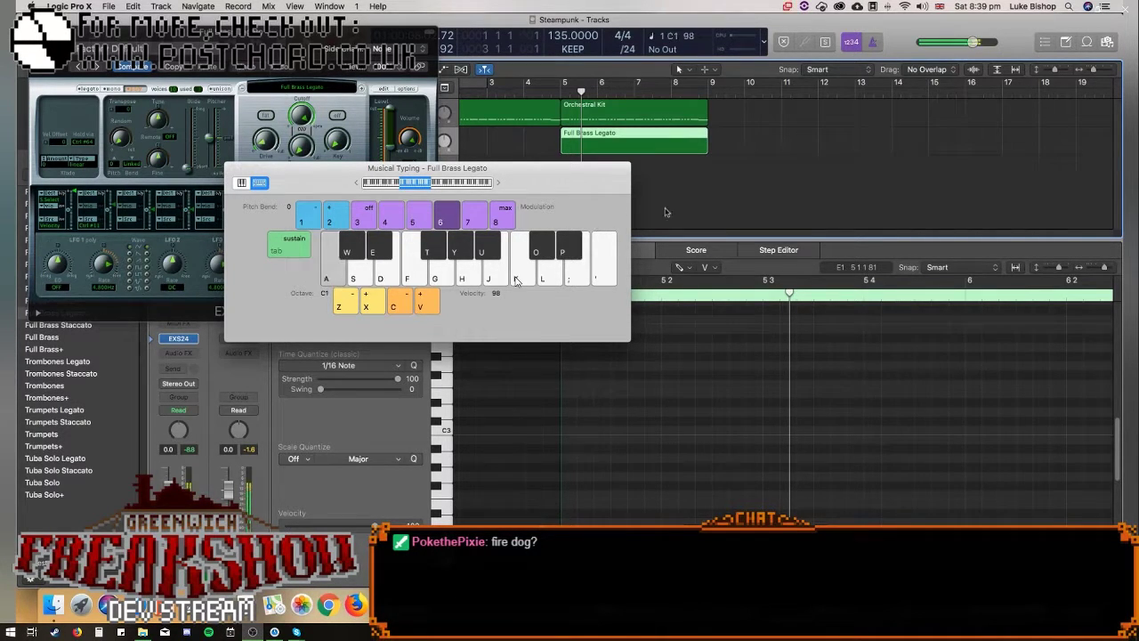
pyautogui.press('x')
pyautogui.press('a')
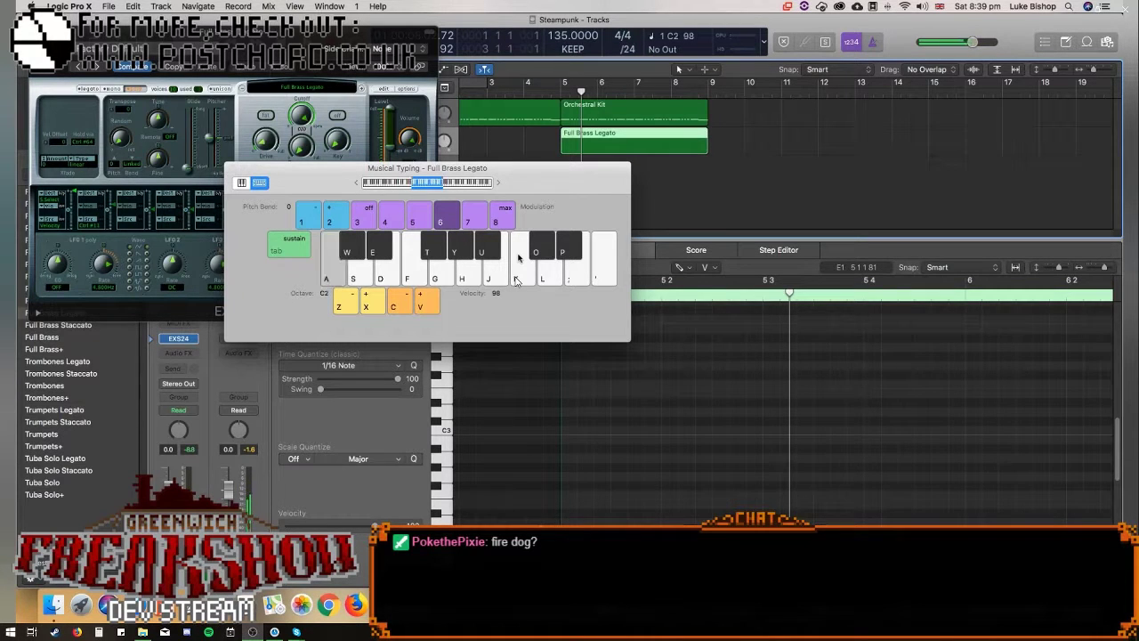
pyautogui.press('1')
pyautogui.press('2')
pyautogui.press('1')
# Return Musical Typing to the C1 octave and audition the brass notes C, D, E and D#.
pyautogui.press('z')
pyautogui.press('a')
pyautogui.press('s')
pyautogui.press('d')
pyautogui.press('d')
pyautogui.press('e')
pyautogui.press('d')
pyautogui.press('d')
pyautogui.press('e')
pyautogui.press('d')
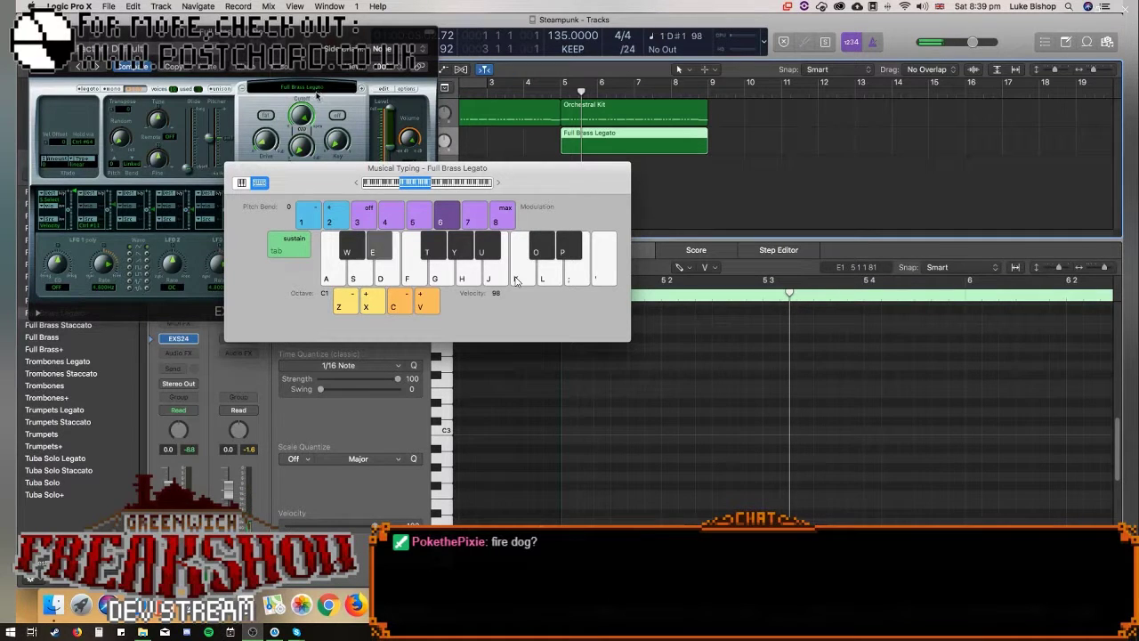
pyautogui.press('e')
pyautogui.press('d')
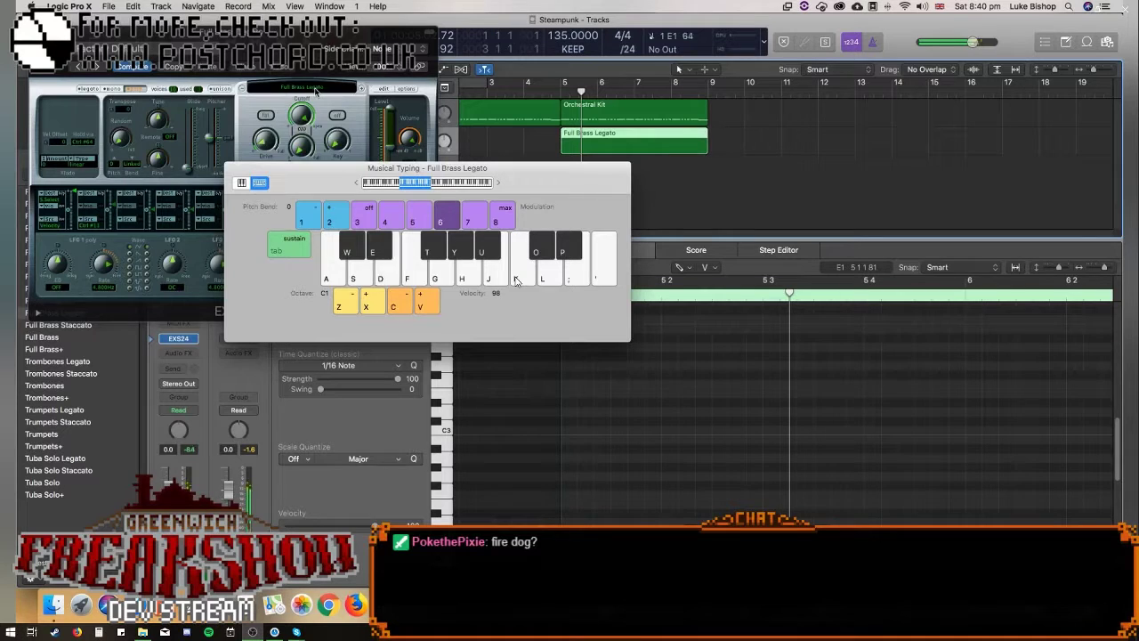
# Load Tuba Solo Legato into the EXS24 and audition it with the note E1.
pyautogui.click(316, 89)
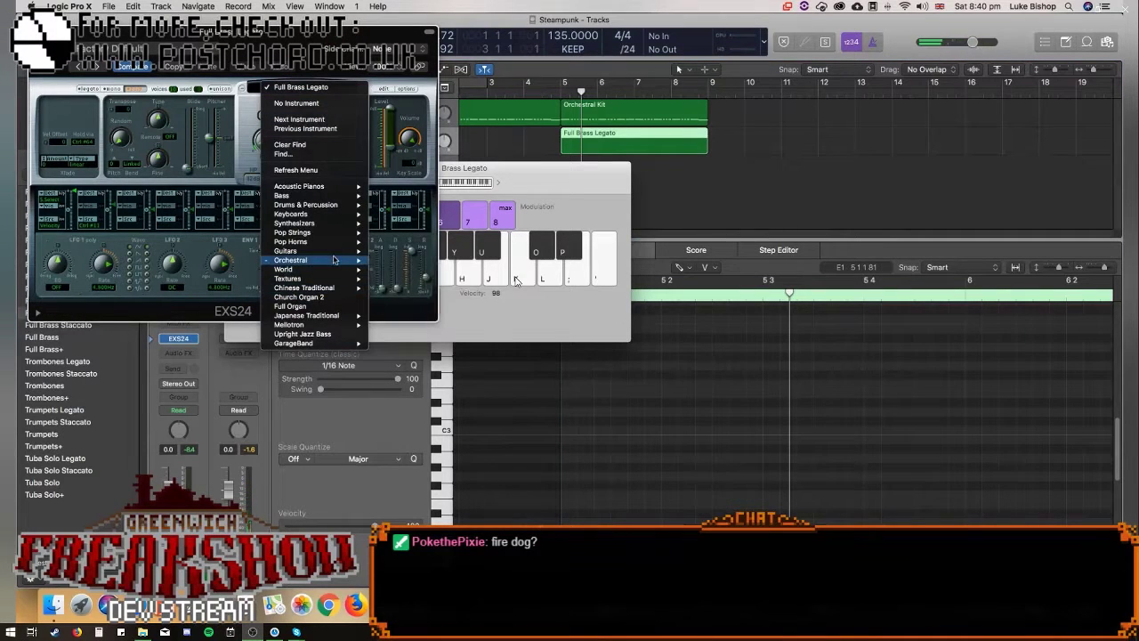
pyautogui.moveTo(338, 265)
pyautogui.moveTo(396, 268)
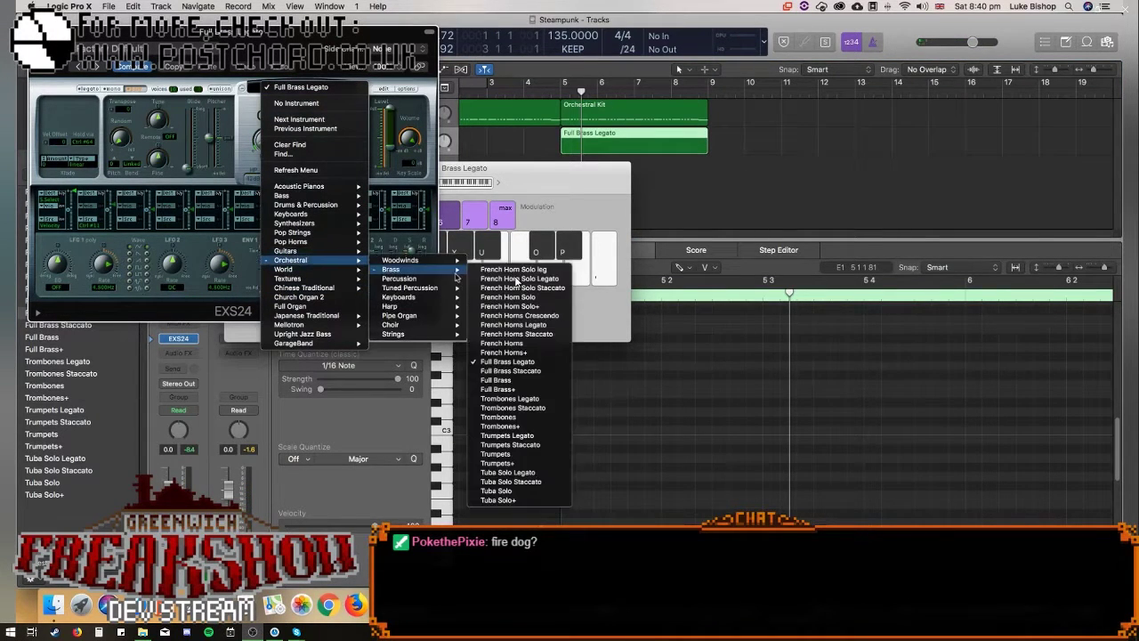
pyautogui.click(540, 472)
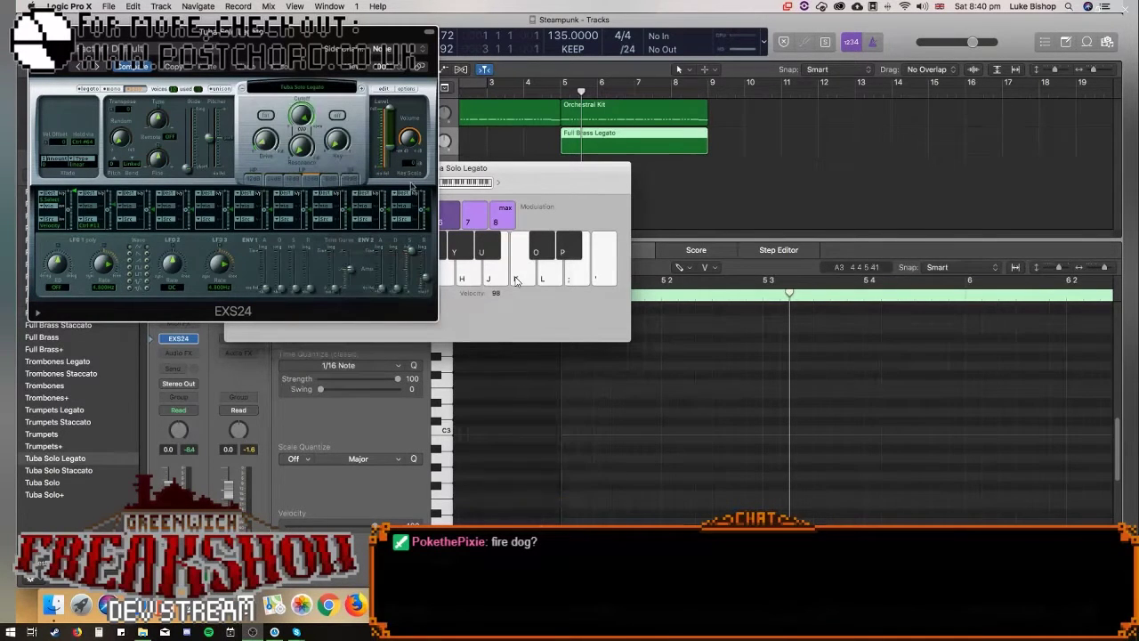
pyautogui.press('d')
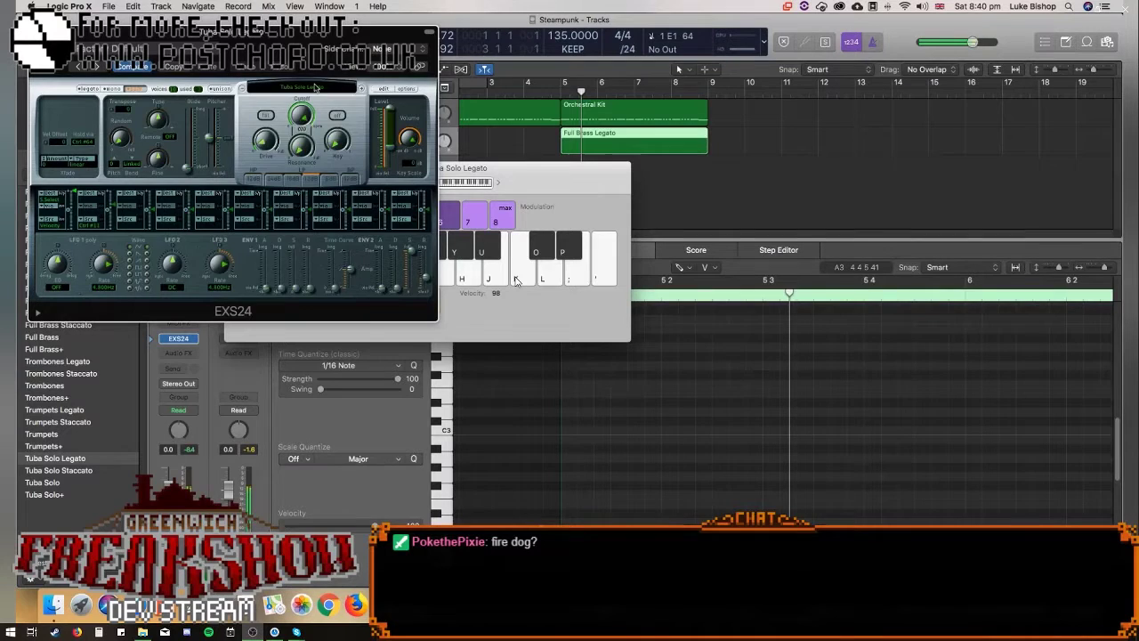
# Load the brass instrument Tuba Solo+ into the EXS24 and audition it with the note C1.
pyautogui.click(303, 86)
pyautogui.moveTo(321, 260)
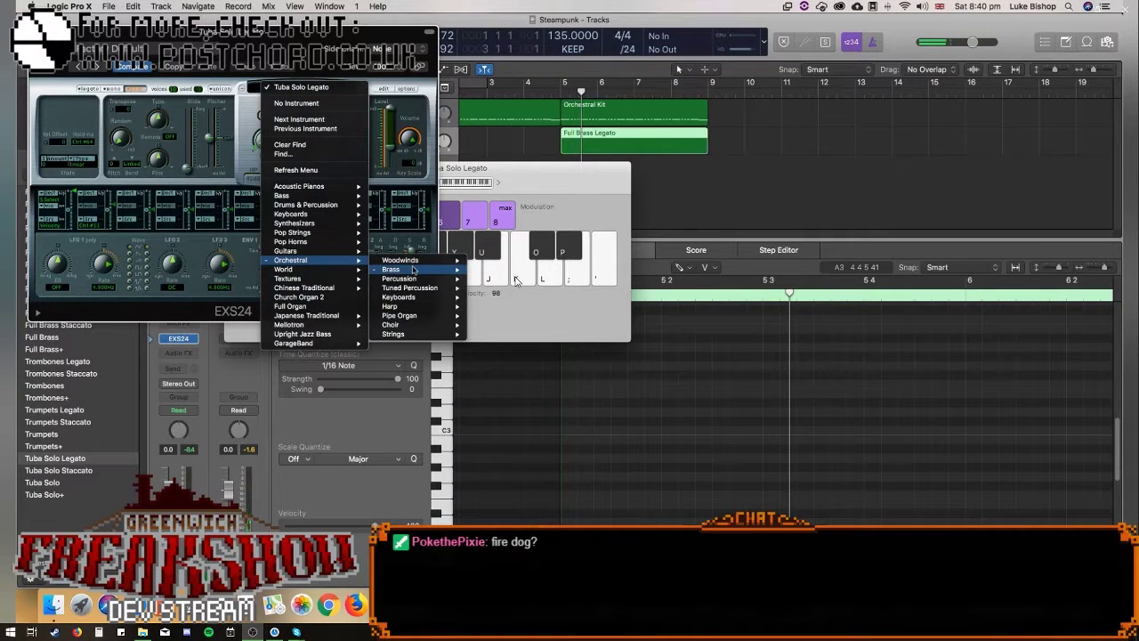
pyautogui.moveTo(418, 269)
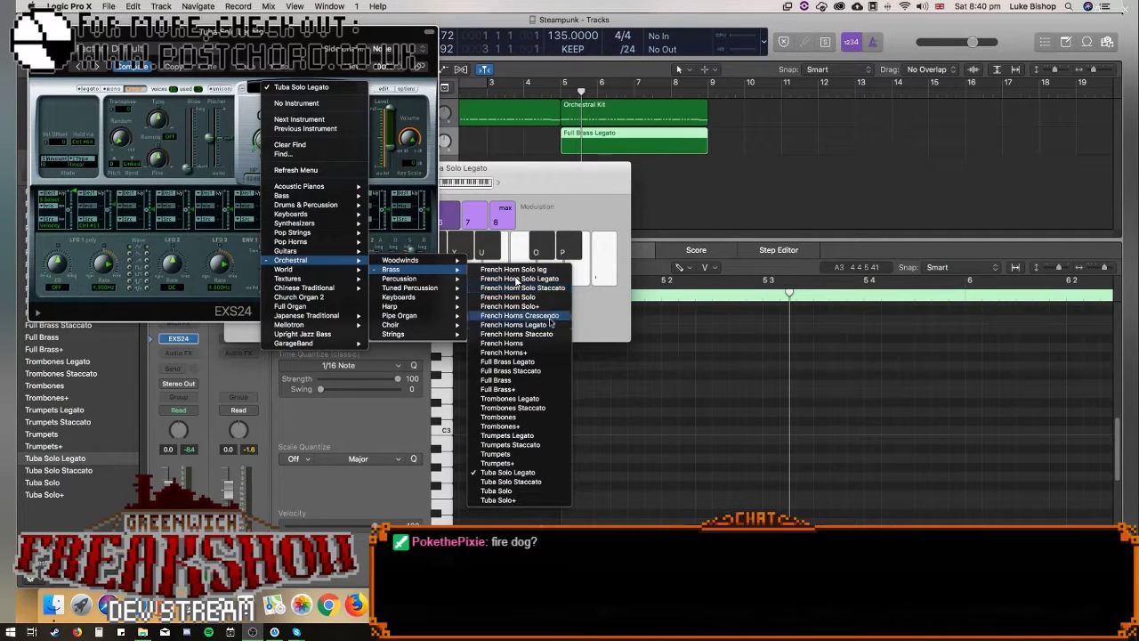
pyautogui.click(513, 501)
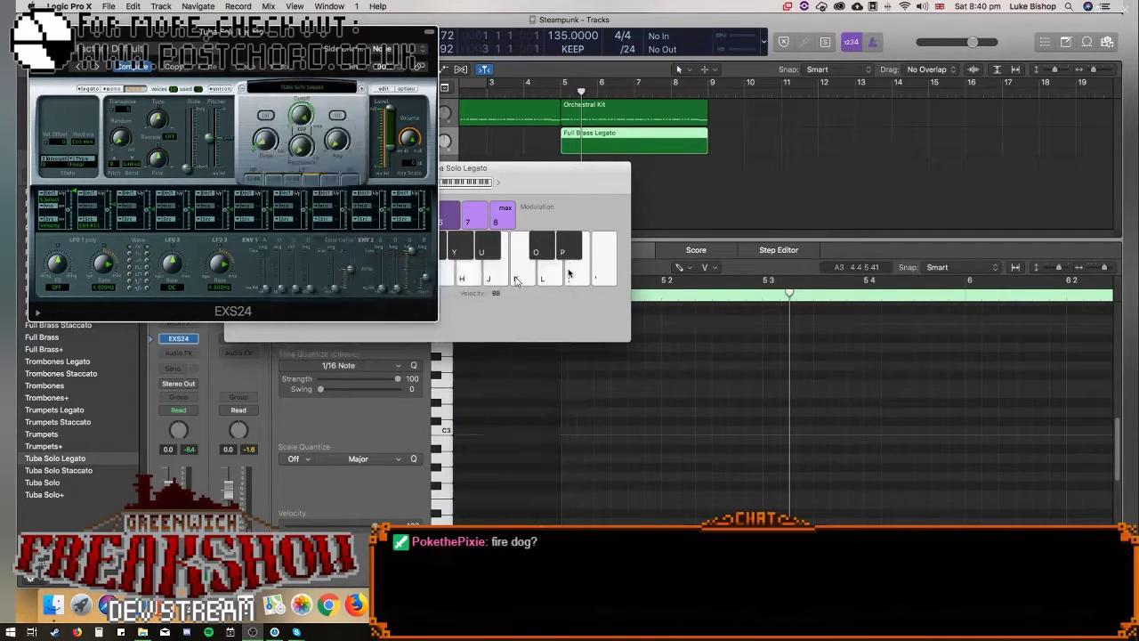
pyautogui.press('a')
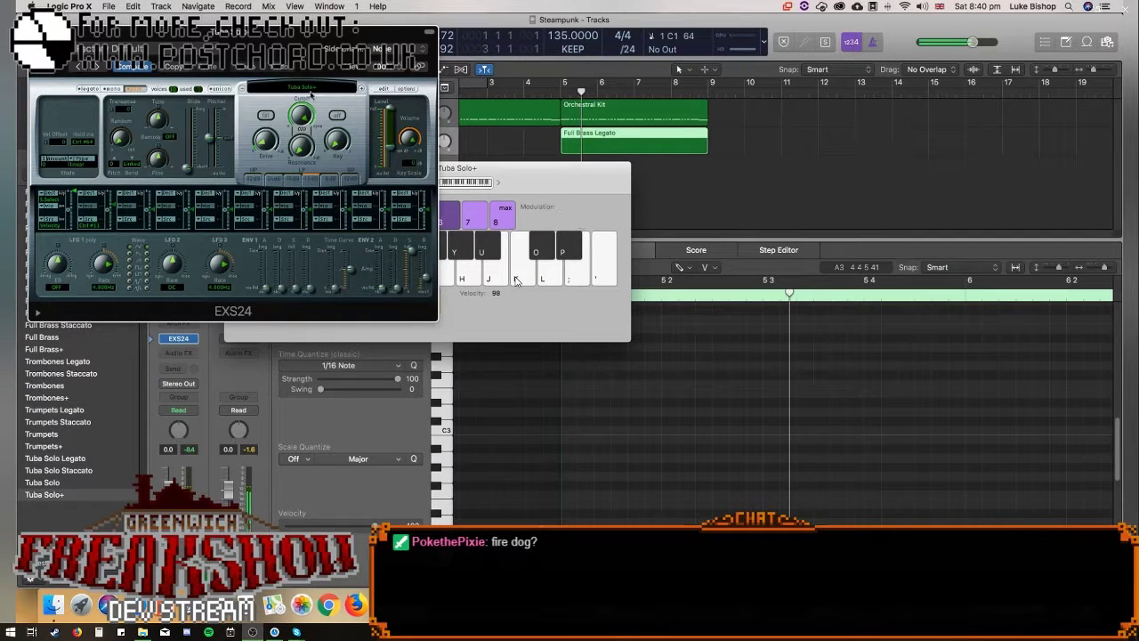
# Load the orchestral brass instrument Full Brass+ into the EXS24 and audition it with the notes C1 and C#1.
pyautogui.click(307, 89)
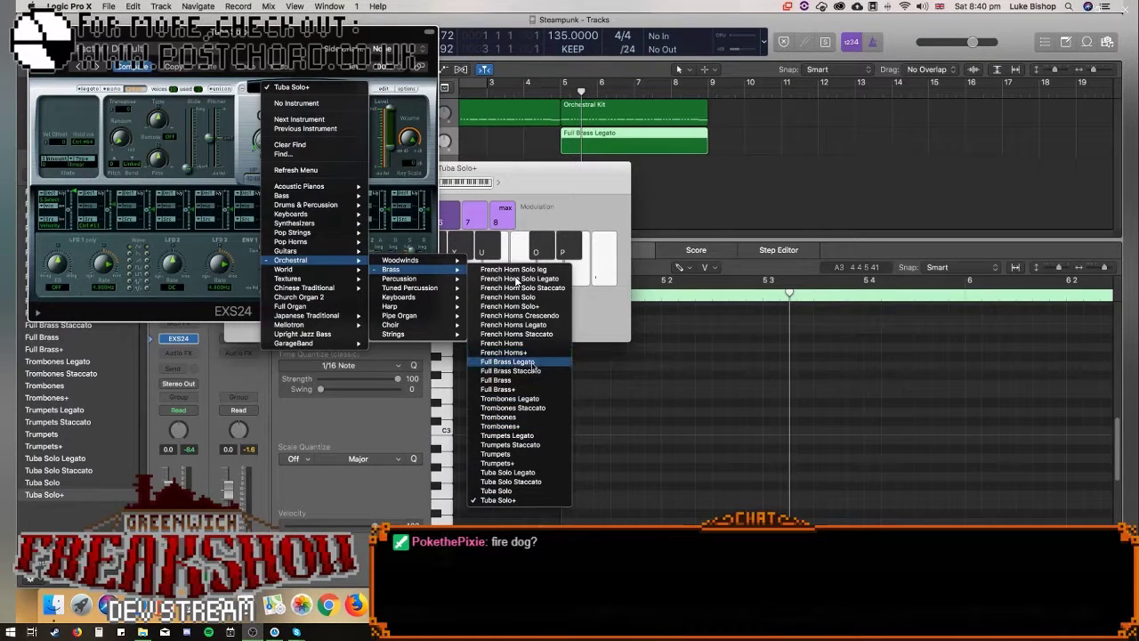
pyautogui.click(537, 390)
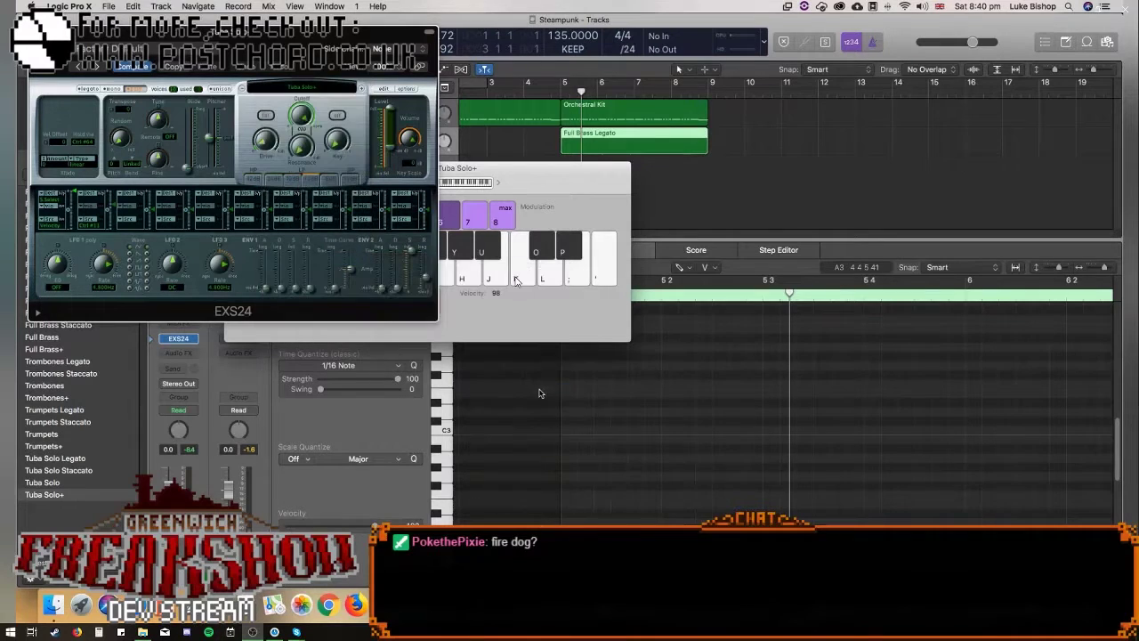
pyautogui.click(566, 217)
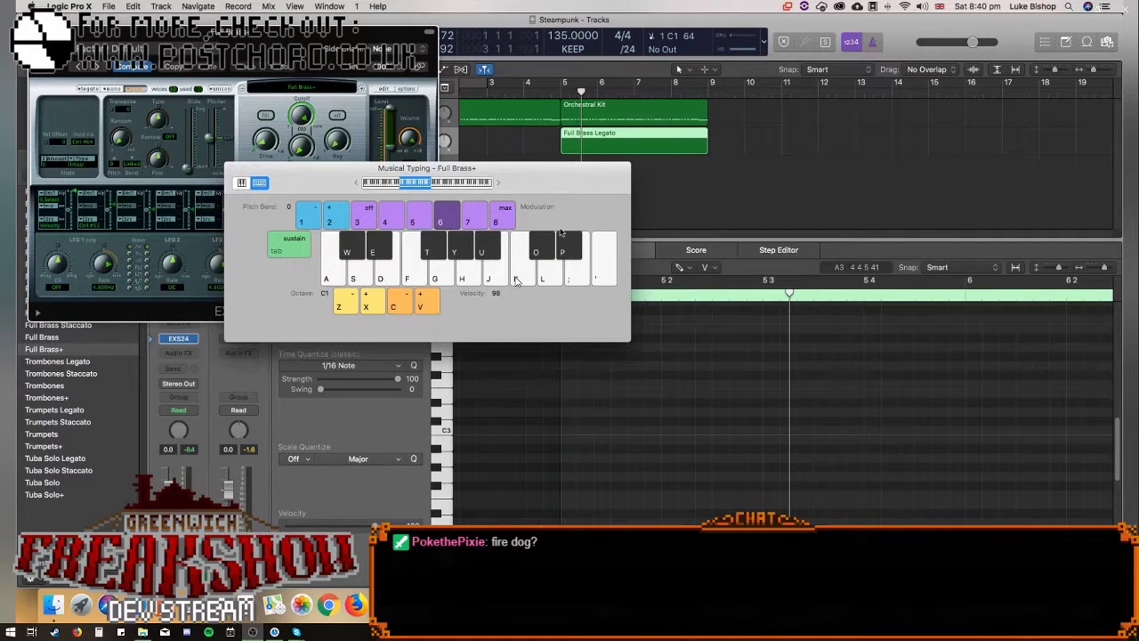
pyautogui.press('a')
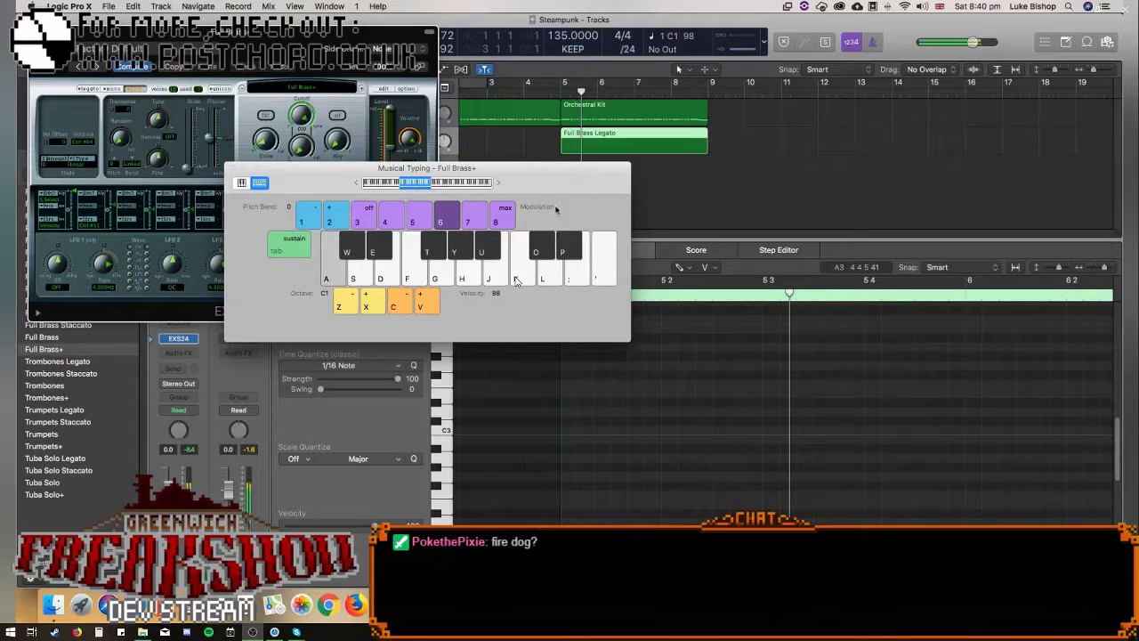
pyautogui.press('w')
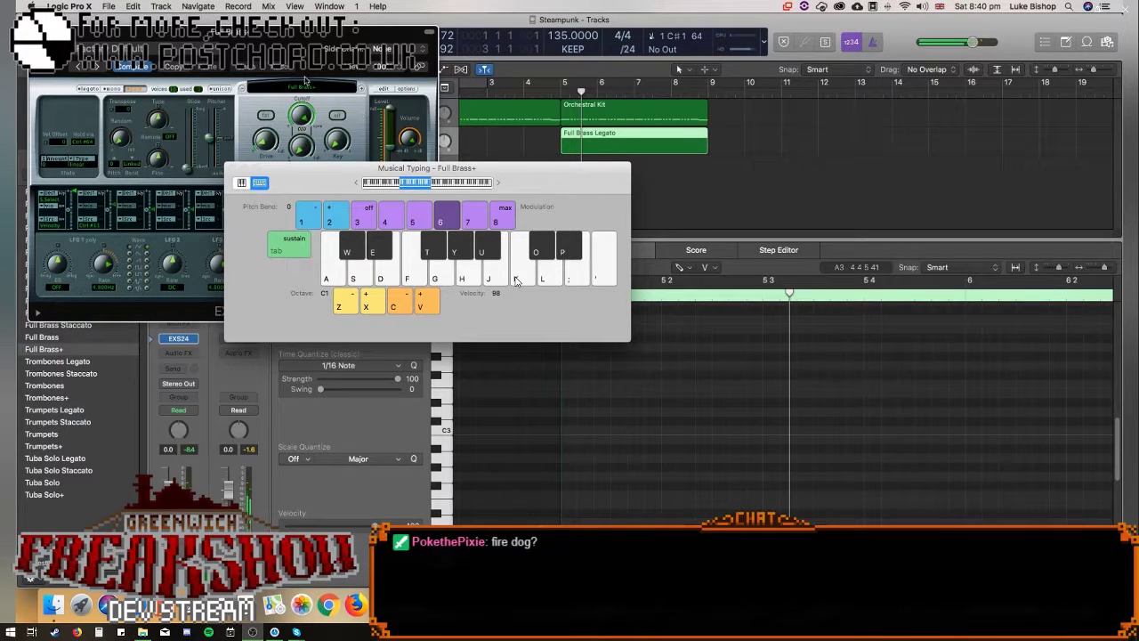
# Load the orchestral brass instrument Full Brass into the EXS24 and audition it with the notes C1, E1 and D#1.
pyautogui.click(306, 81)
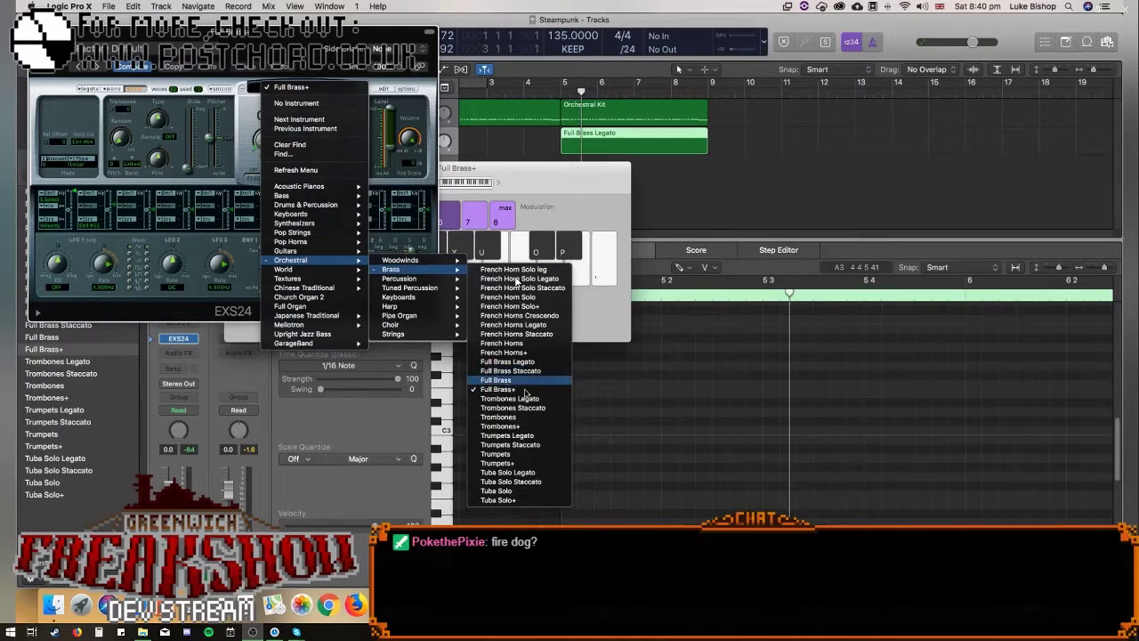
pyautogui.click(516, 380)
pyautogui.click(528, 187)
pyautogui.press('a')
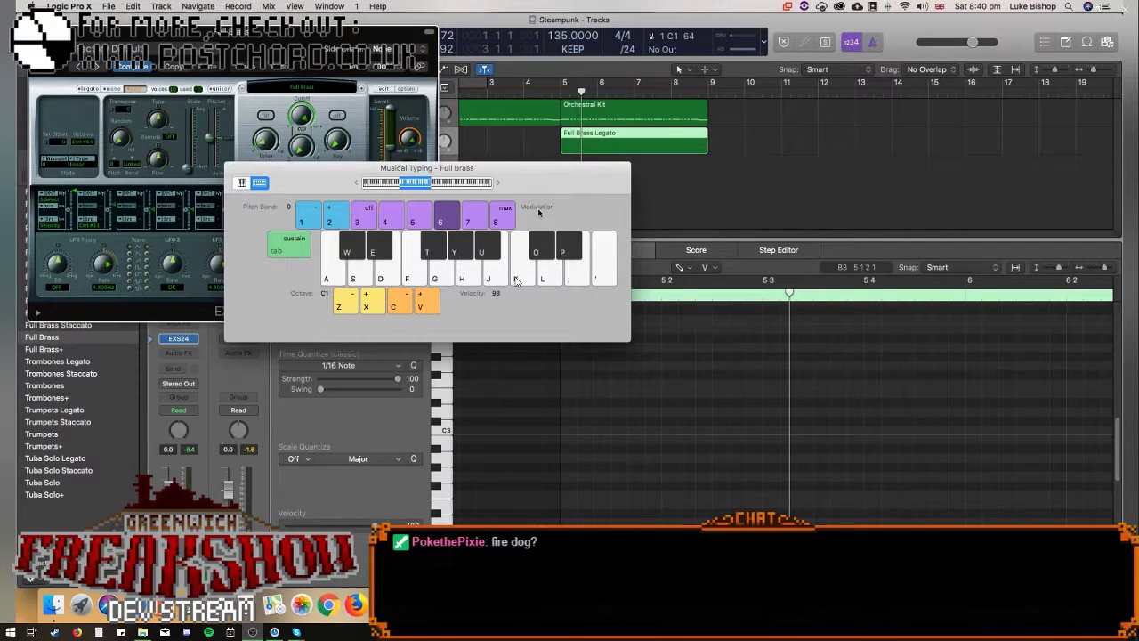
pyautogui.press('a')
pyautogui.press('d')
pyautogui.press('e')
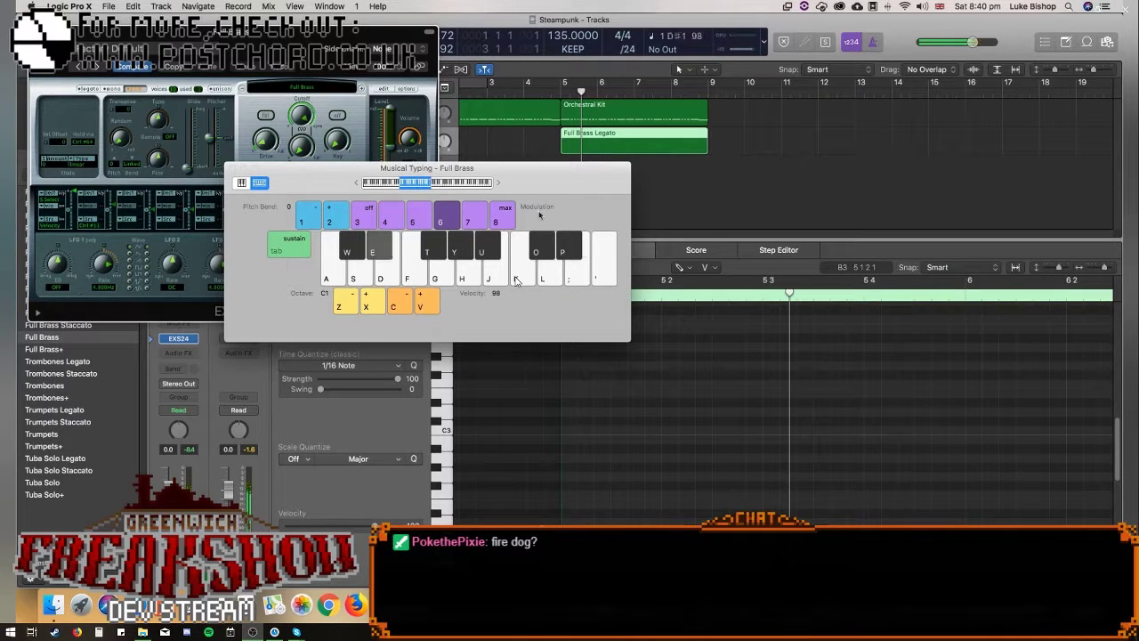
# Load the woodwind instrument English Horn Solo Legato into the EXS24 and audition it with C and G, raising the octave by one.
pyautogui.click(312, 89)
pyautogui.moveTo(311, 259)
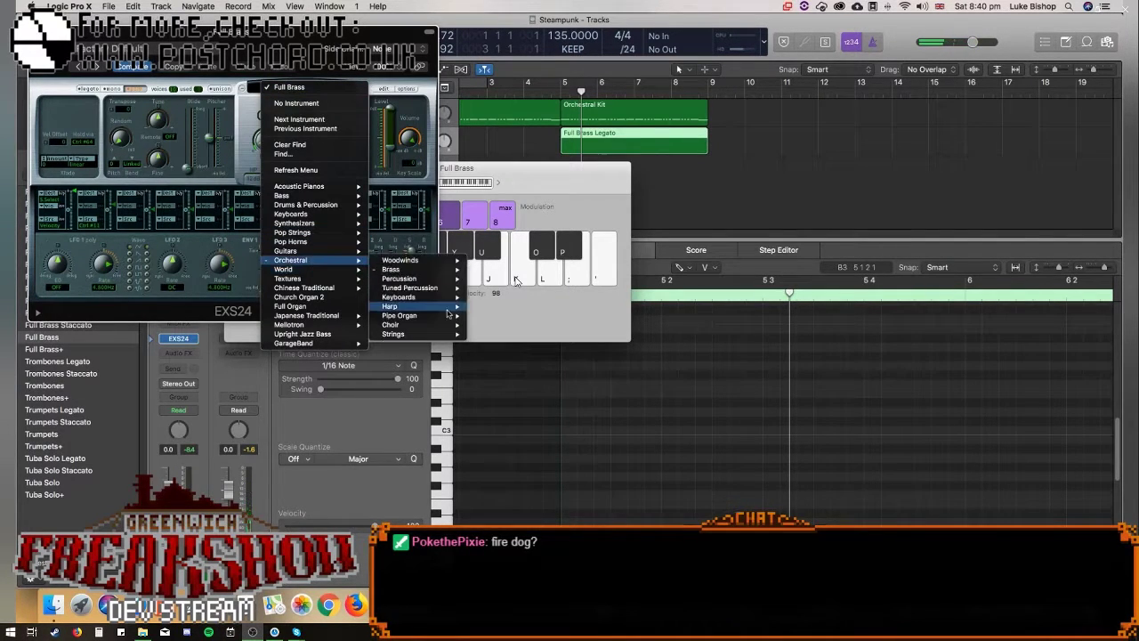
pyautogui.moveTo(436, 318)
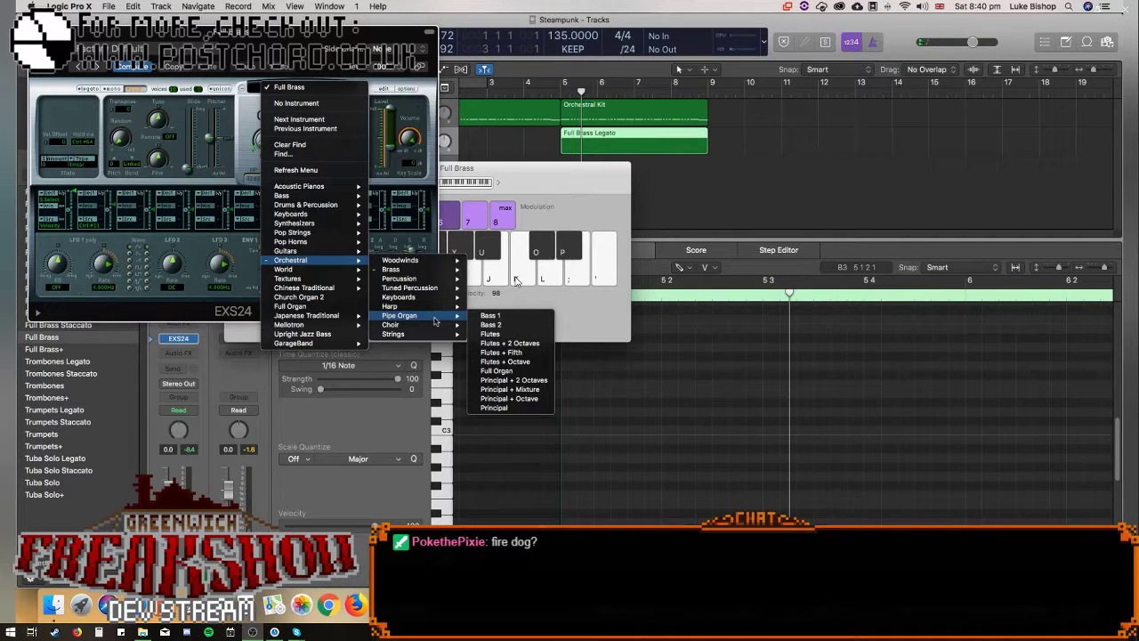
pyautogui.moveTo(427, 279)
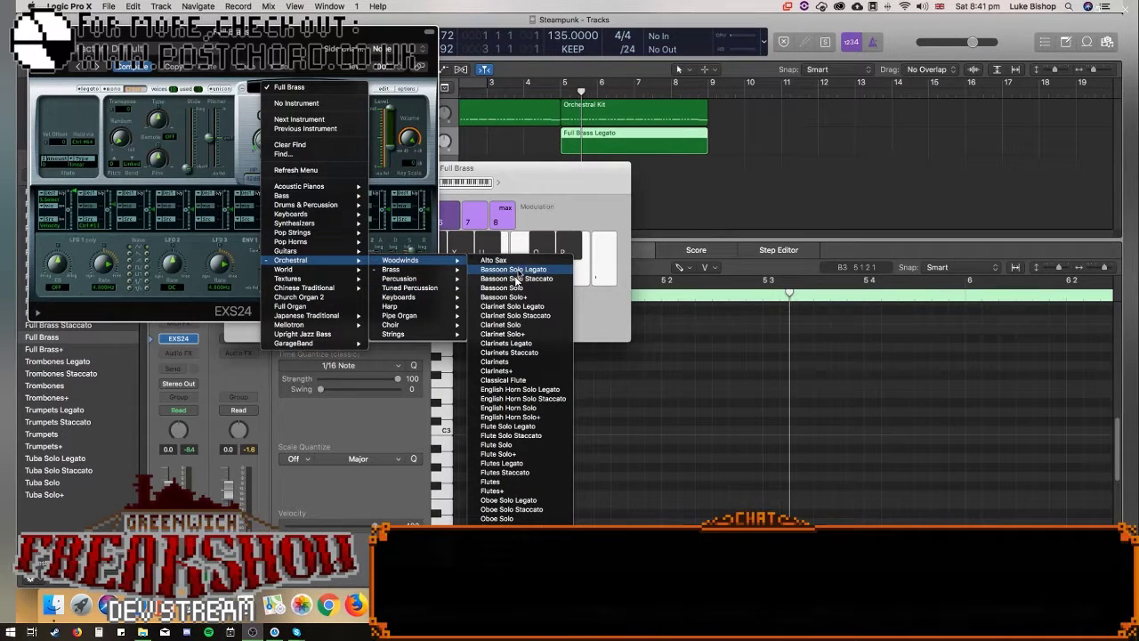
pyautogui.click(539, 389)
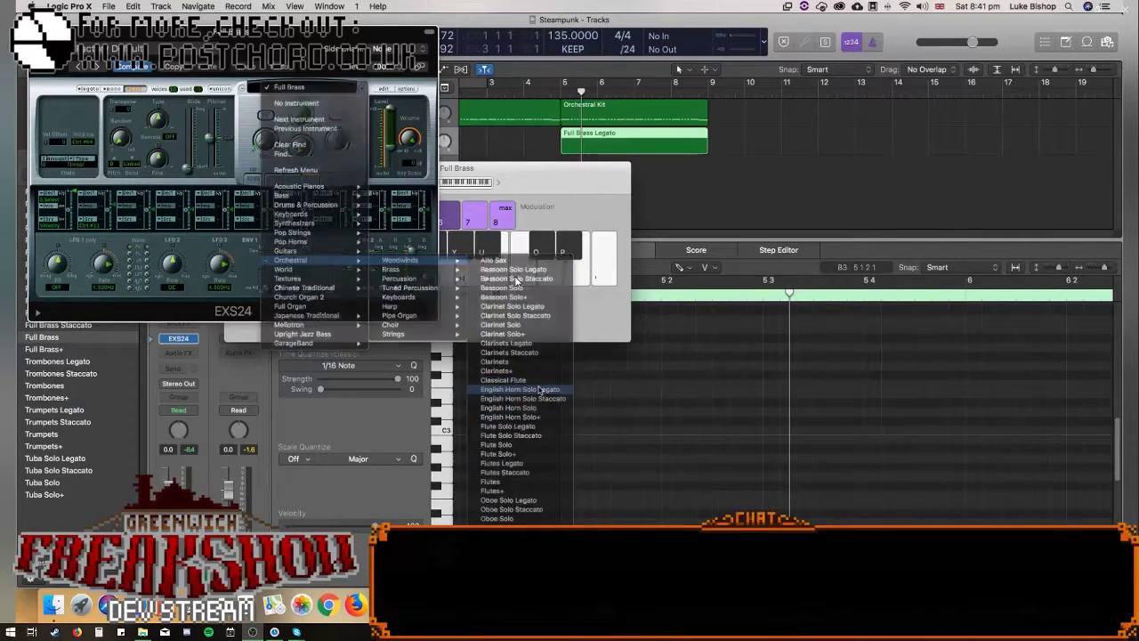
pyautogui.press('a')
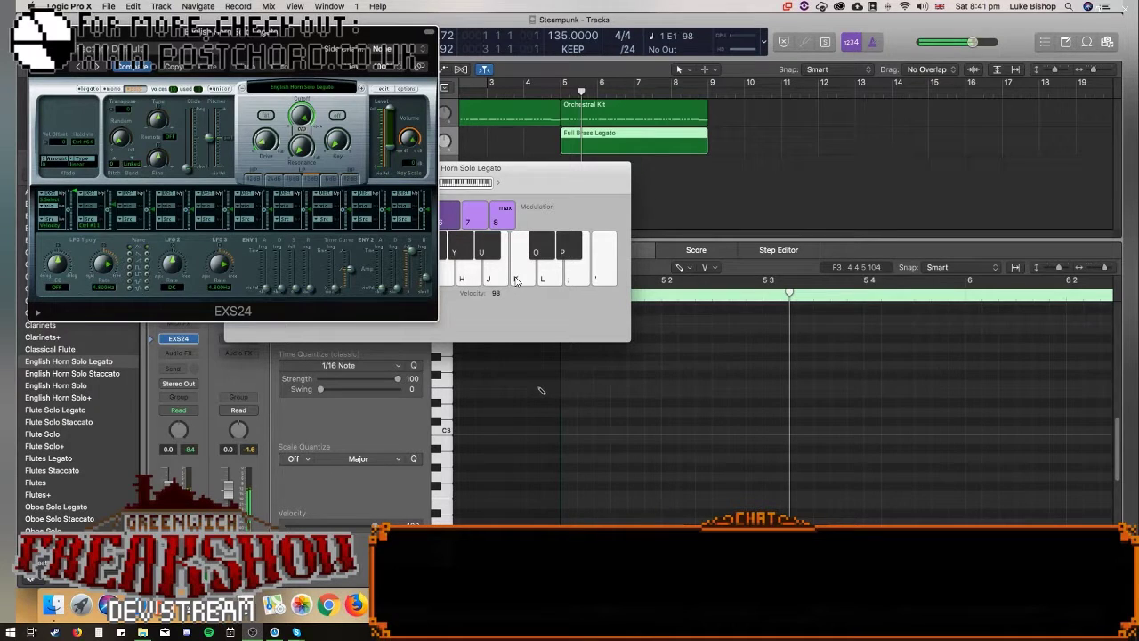
pyautogui.press('g')
pyautogui.press('x')
pyautogui.press('g')
# Review the orchestral brass instruments available in the EXS24 and replay the note C on English Horn Solo Legato.
pyautogui.click(304, 89)
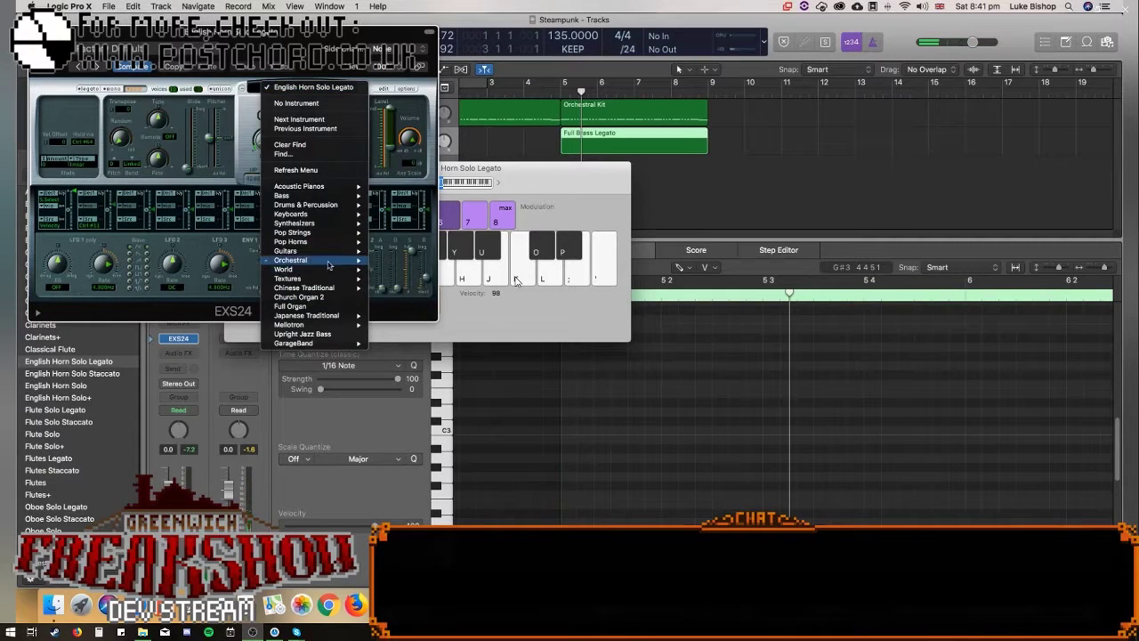
pyautogui.moveTo(427, 279)
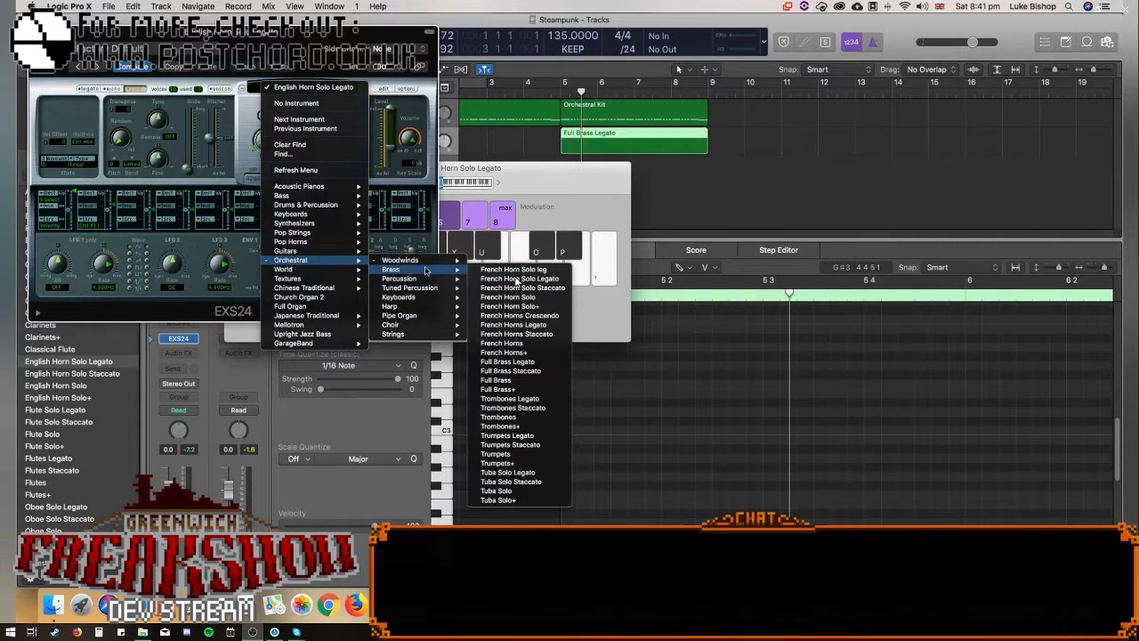
pyautogui.moveTo(450, 303)
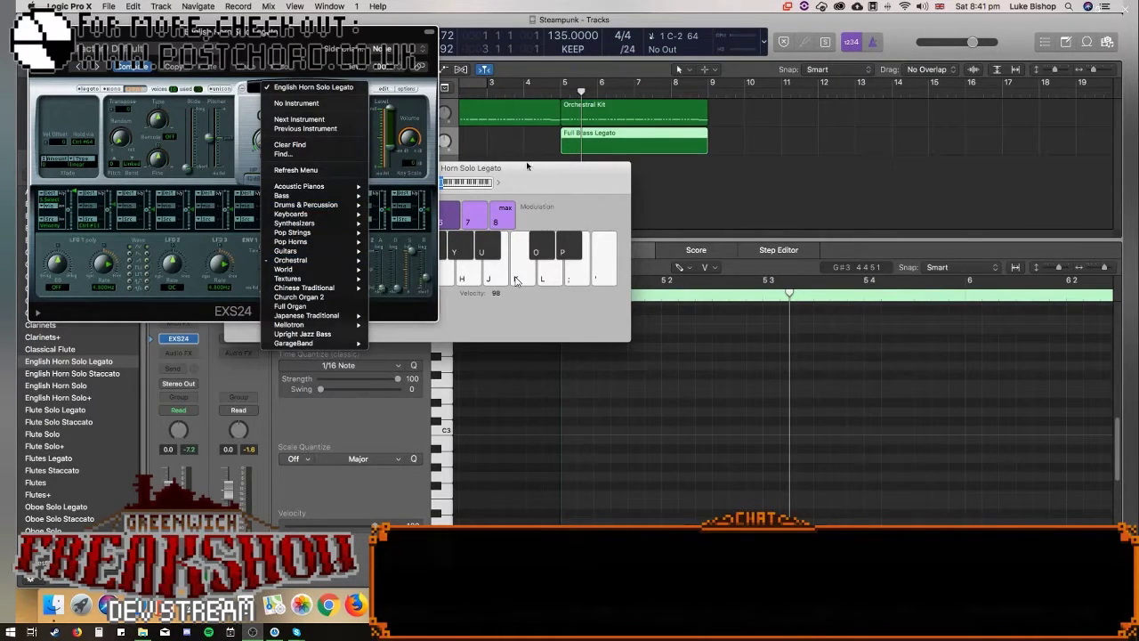
pyautogui.click(562, 194)
pyautogui.press('a')
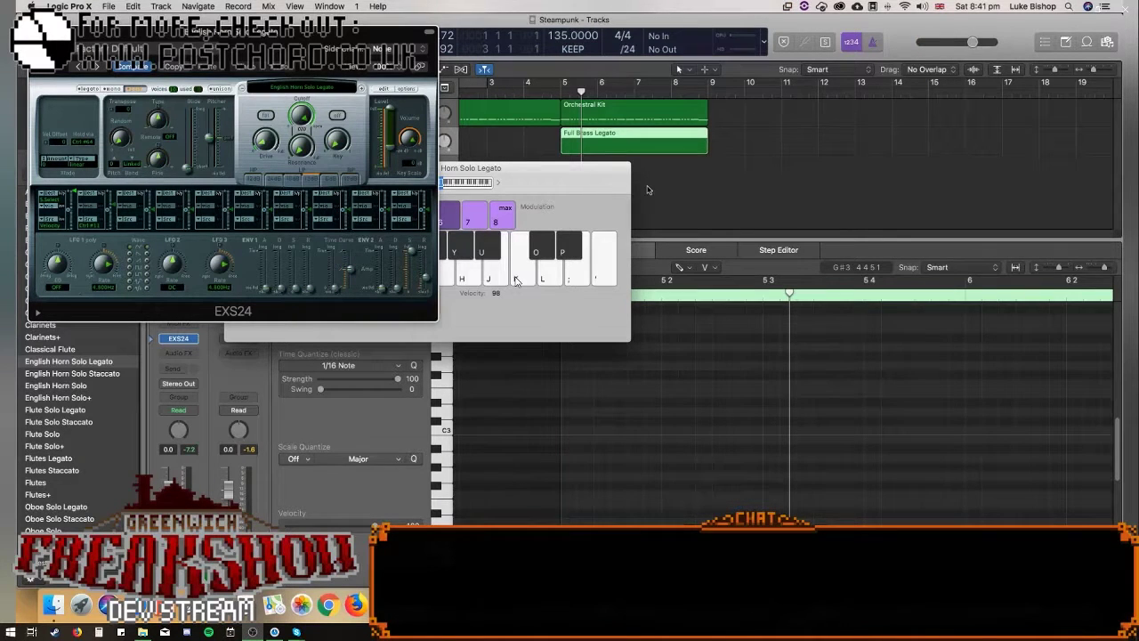
pyautogui.press('a')
# Load Full Brass from the GarageBand instruments into the EXS24 and audition it with the notes C1 and E1.
pyautogui.click(315, 80)
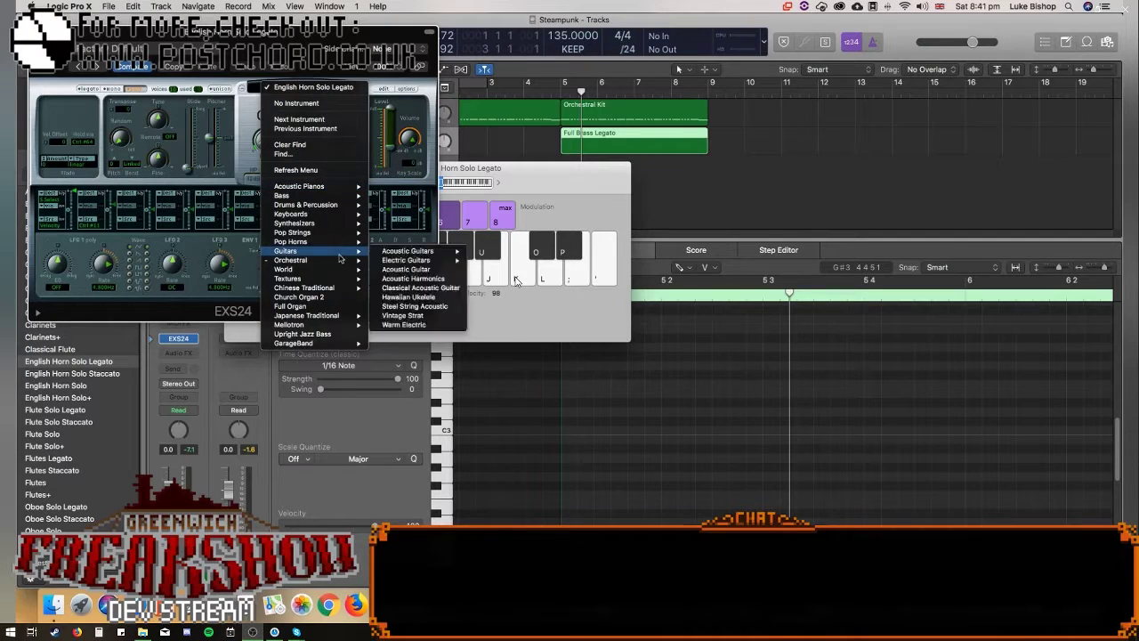
pyautogui.moveTo(329, 343)
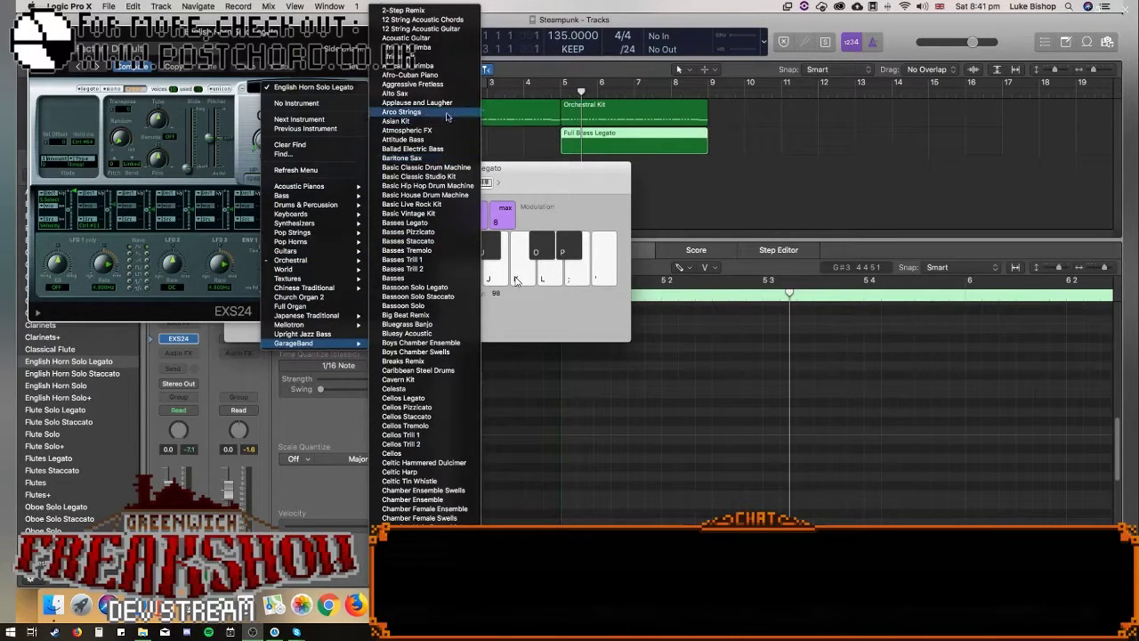
pyautogui.scroll(-10, 448, 116)
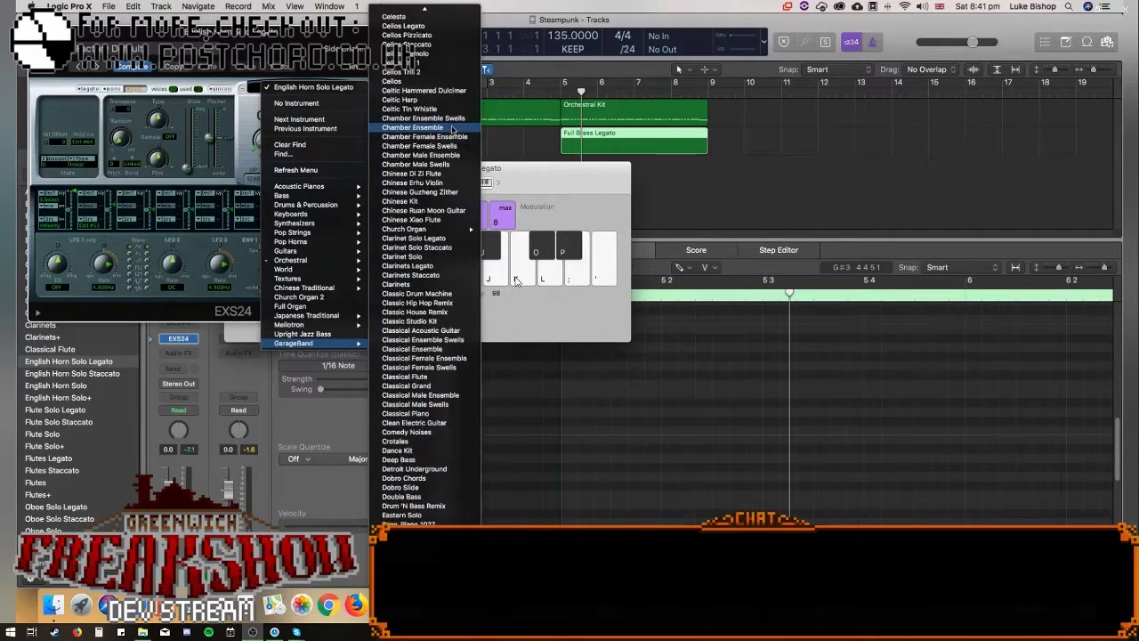
pyautogui.scroll(-15, 452, 129)
pyautogui.scroll(-15, 452, 129)
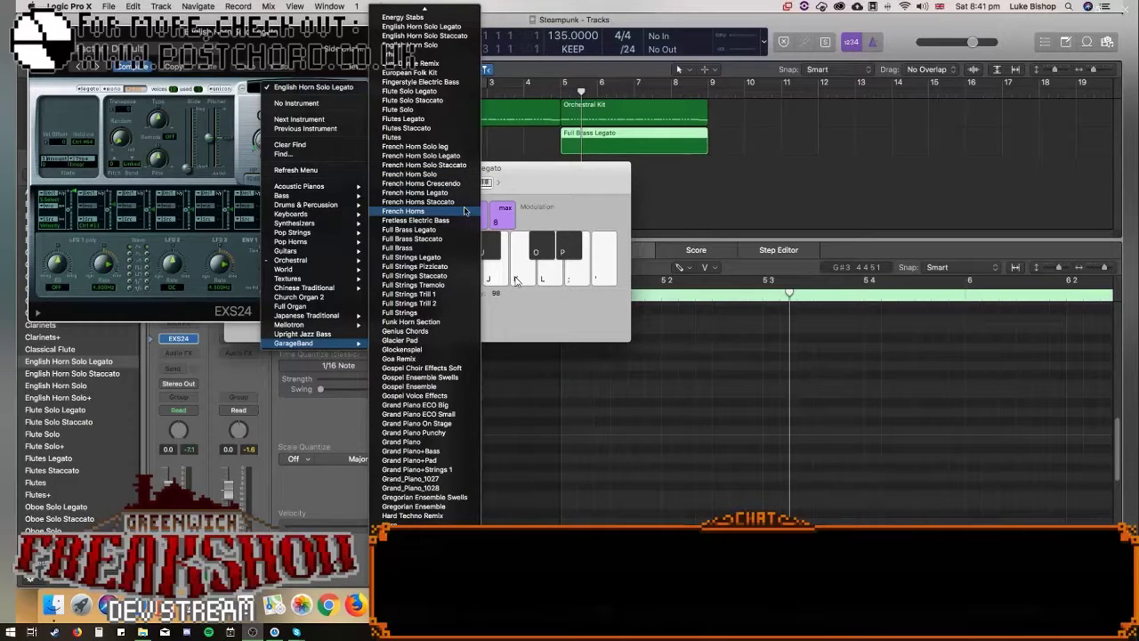
pyautogui.click(436, 251)
pyautogui.click(526, 283)
pyautogui.press('a')
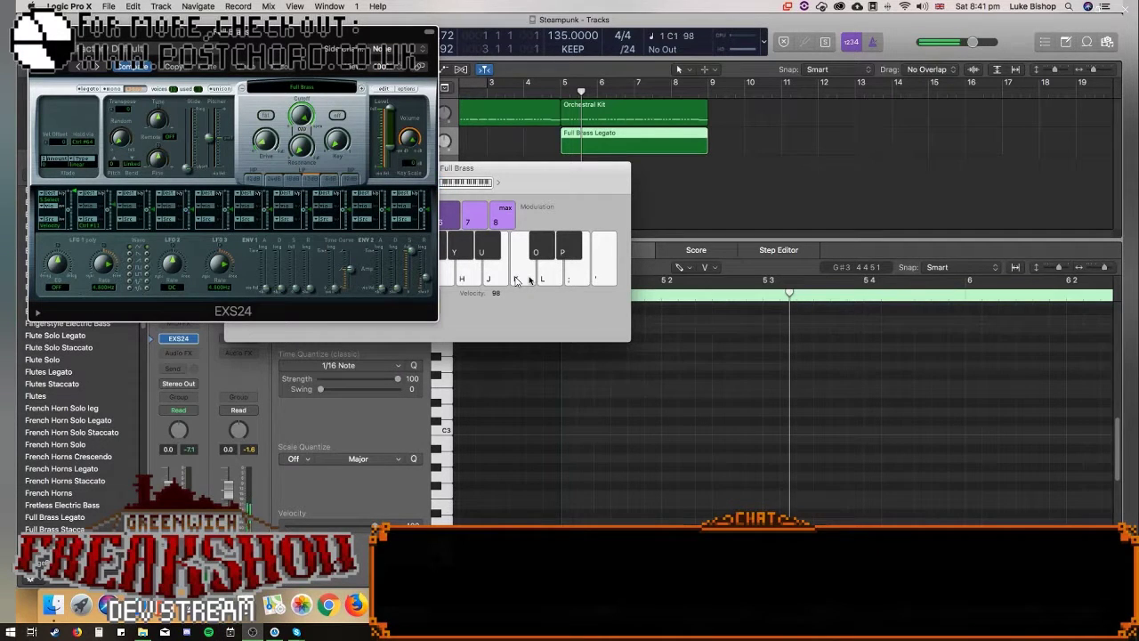
pyautogui.press('d')
# Load the orchestral brass instrument Trumpets Legato into the EXS24 and audition it with the notes G, B and F.
pyautogui.click(304, 87)
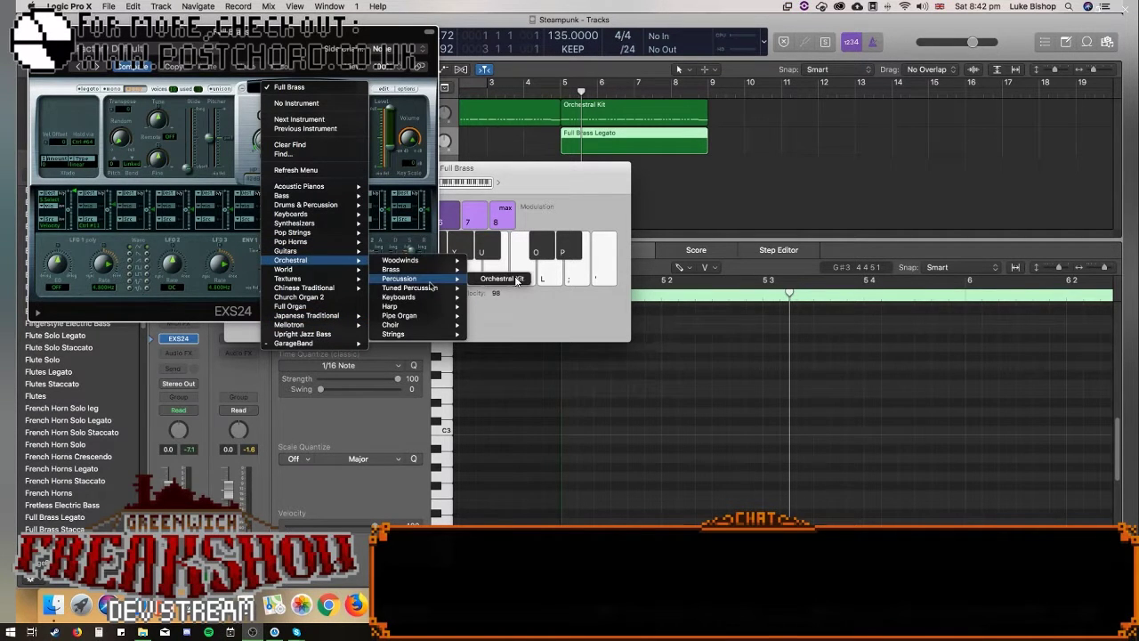
pyautogui.moveTo(428, 303)
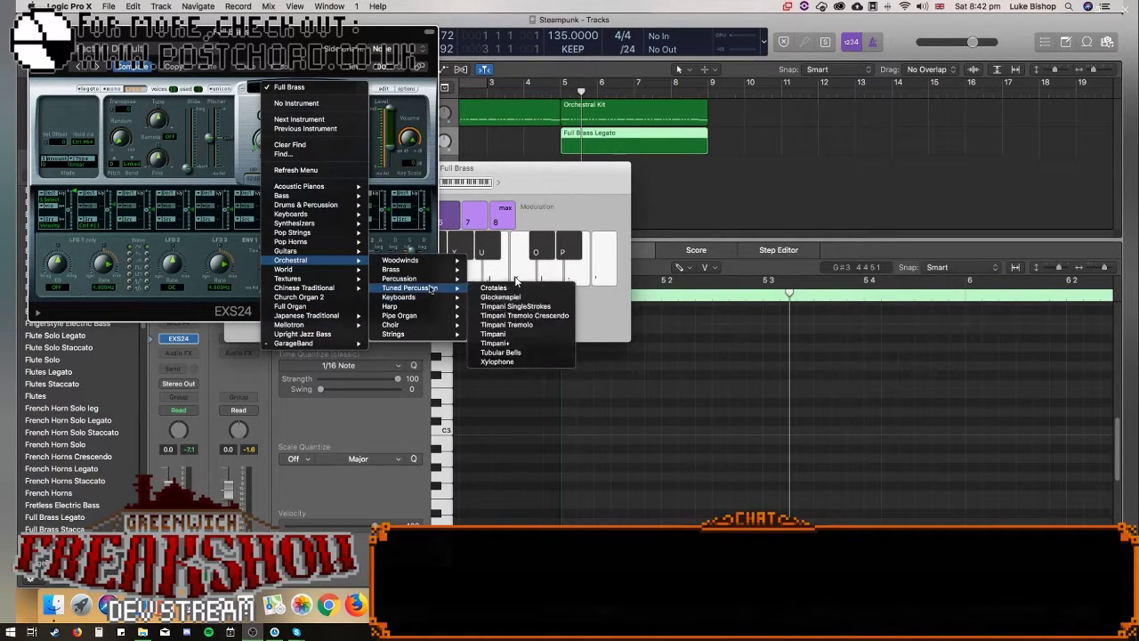
pyautogui.moveTo(403, 260)
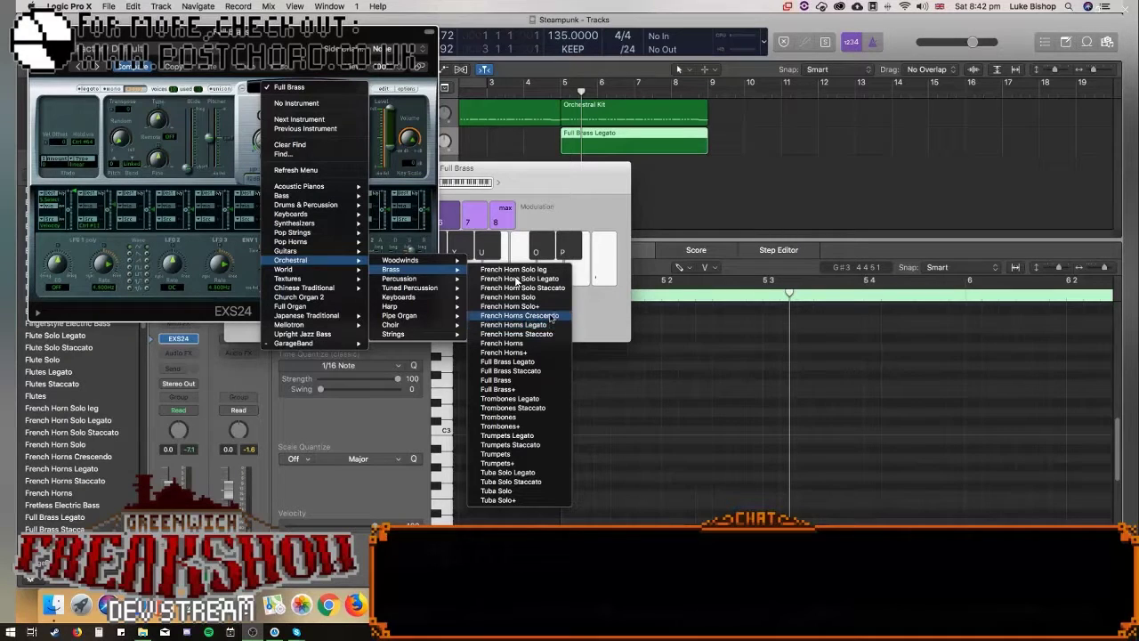
pyautogui.click(547, 441)
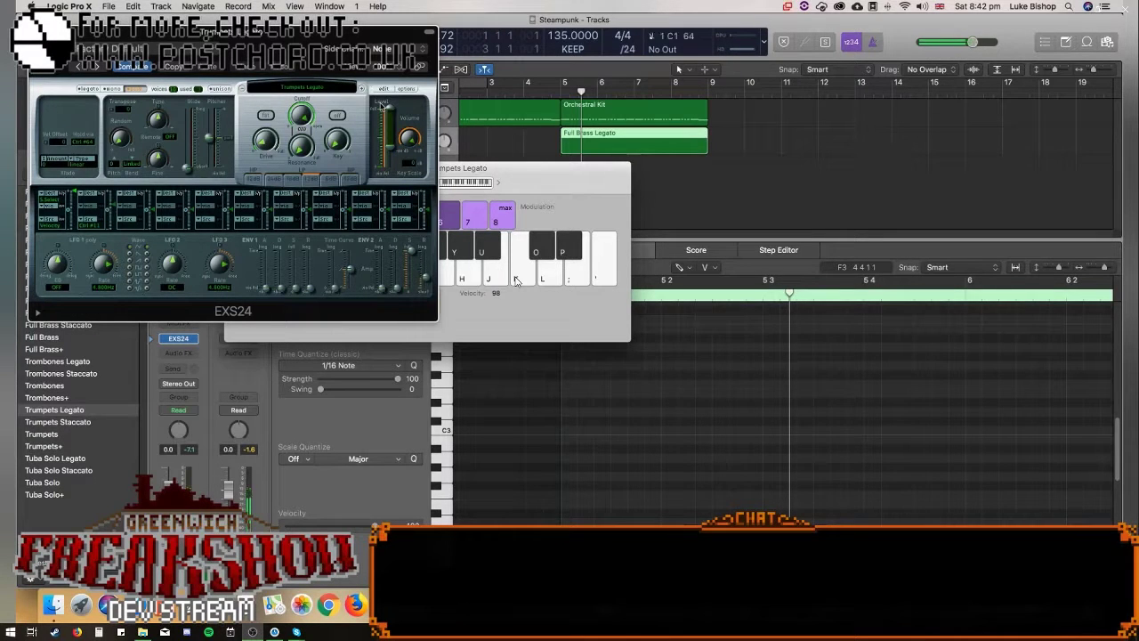
pyautogui.press('g')
pyautogui.press('g')
pyautogui.press('j')
pyautogui.press('f')
# Try Trombones Legato in the EXS24 and replace it with the orchestral brass instrument French Horns Legato.
pyautogui.click(306, 86)
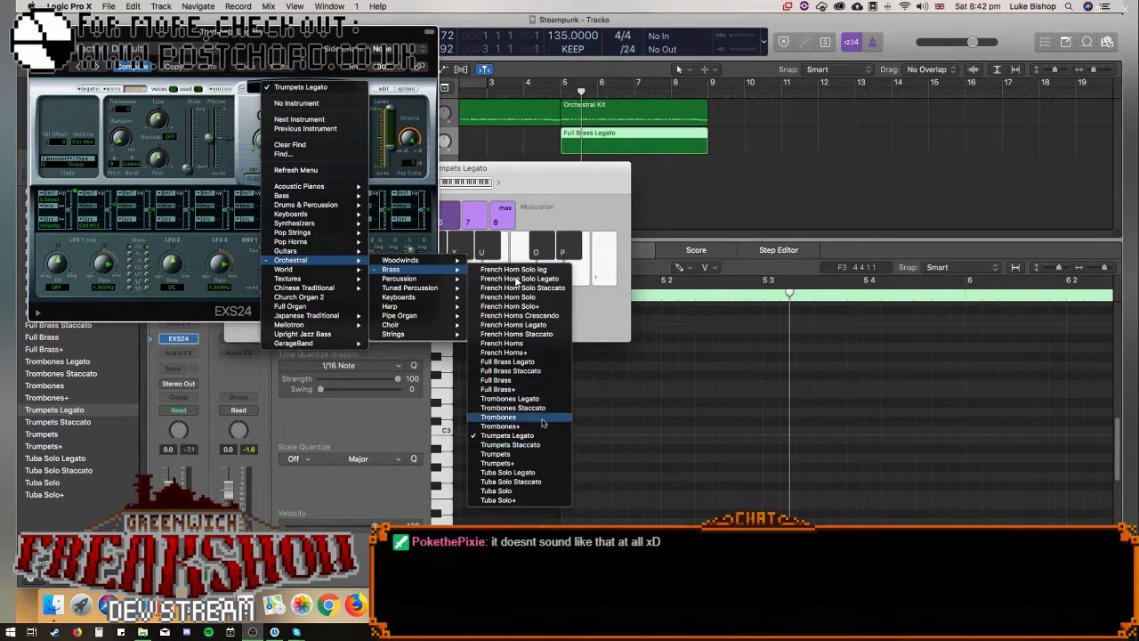
pyautogui.click(543, 399)
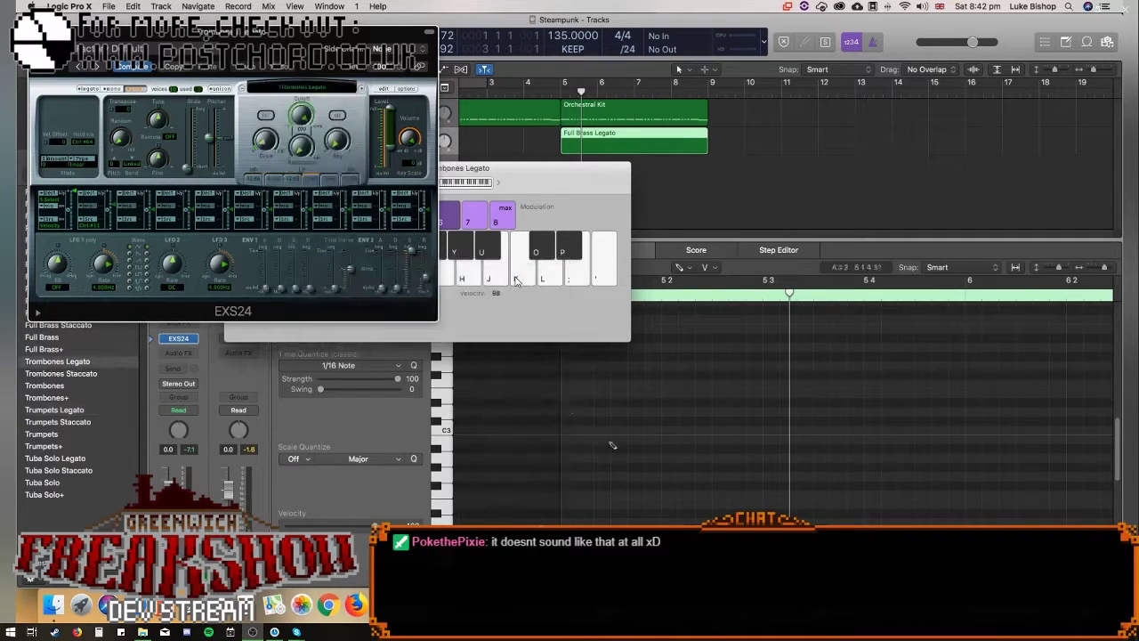
pyautogui.click(304, 89)
pyautogui.moveTo(294, 260)
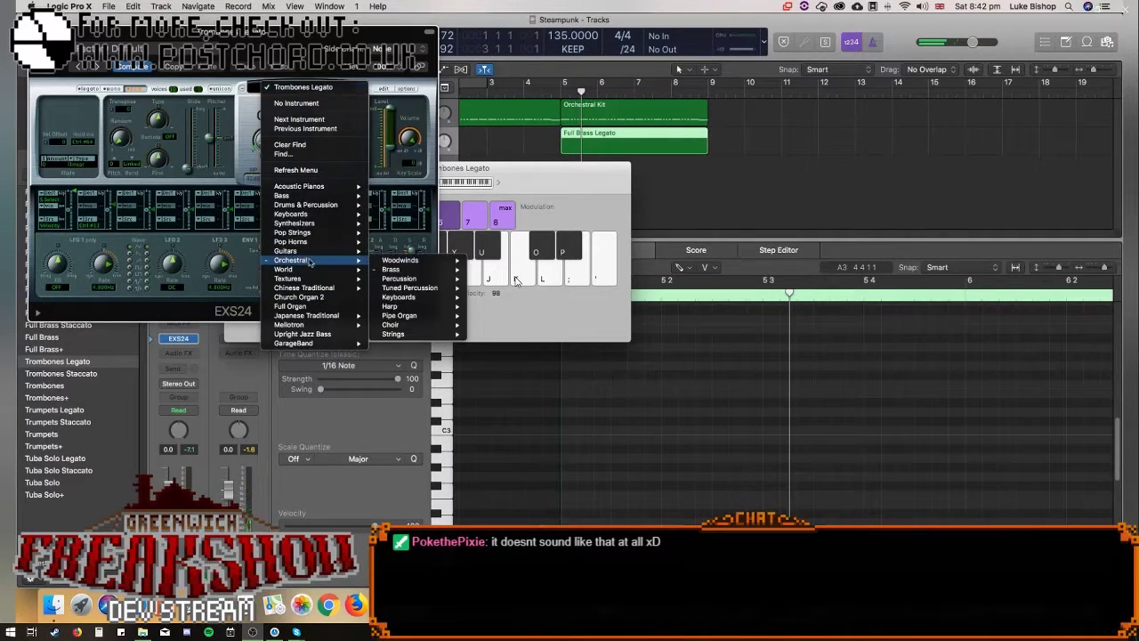
pyautogui.moveTo(417, 274)
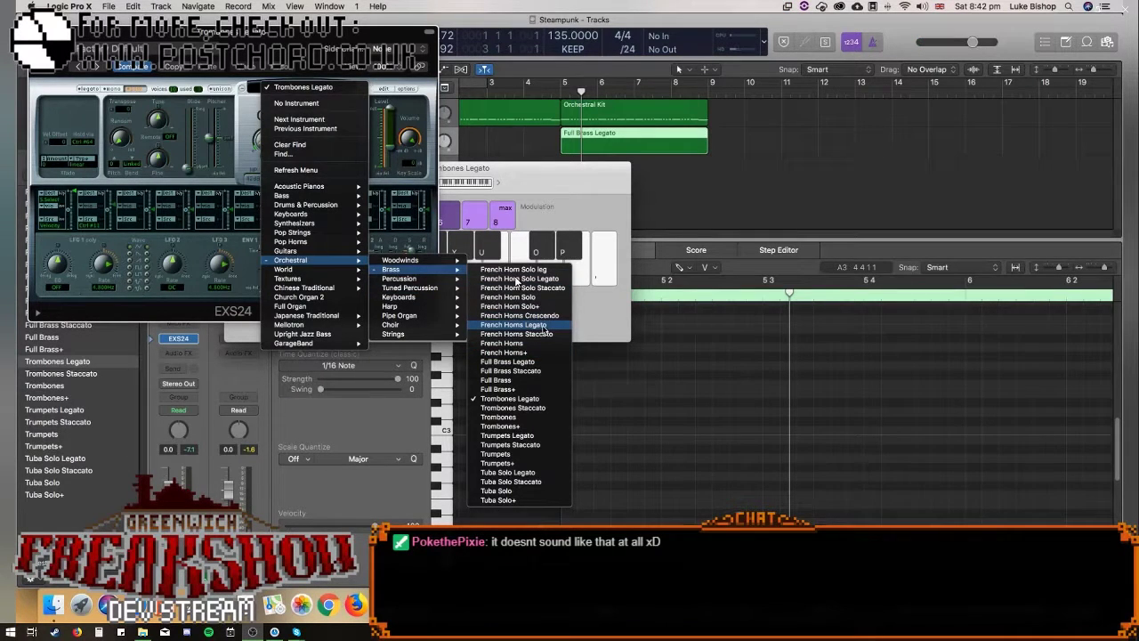
pyautogui.click(544, 325)
pyautogui.click(514, 280)
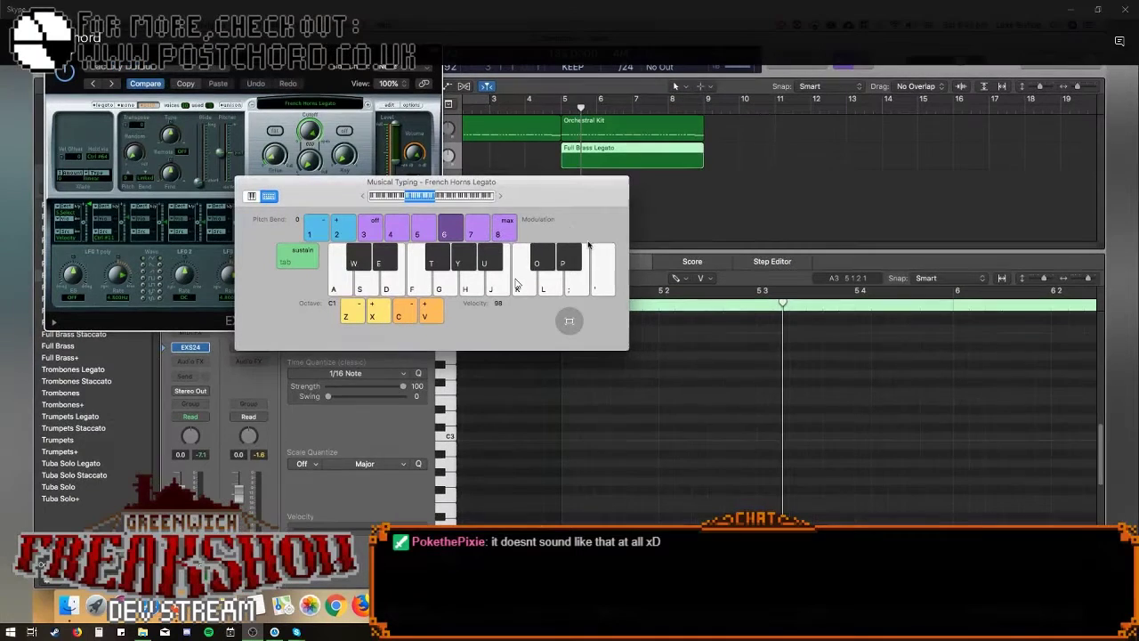
# Close Musical Typing, add a one-beat D3 note at the start of bar 5 in the Full Brass Legato region, and lower it to D2.
pyautogui.click(241, 181)
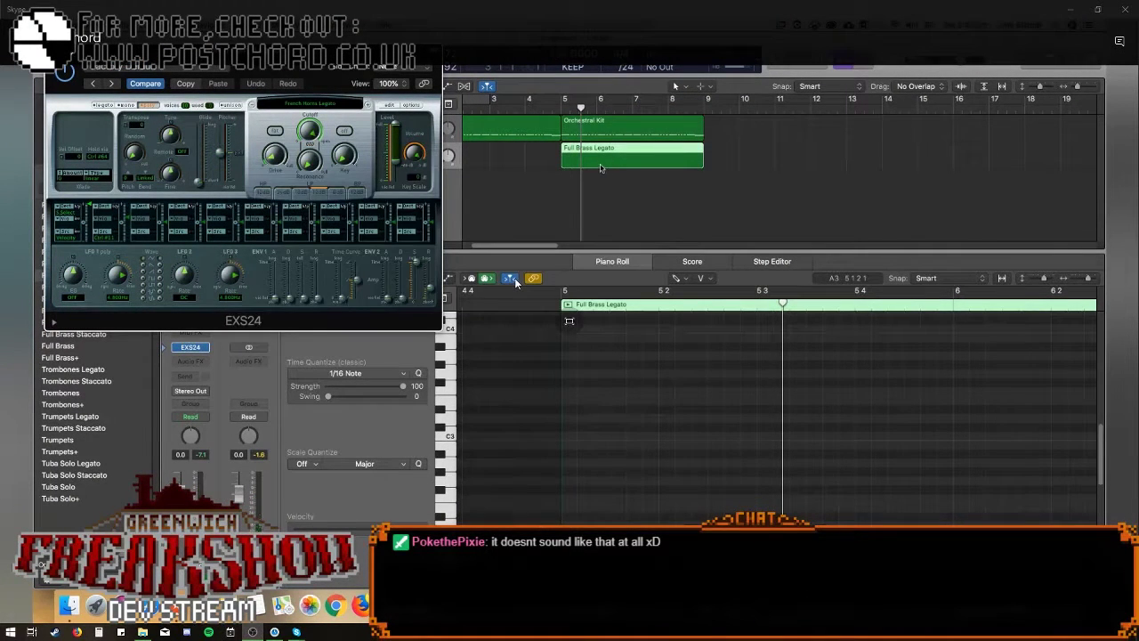
pyautogui.click(446, 440)
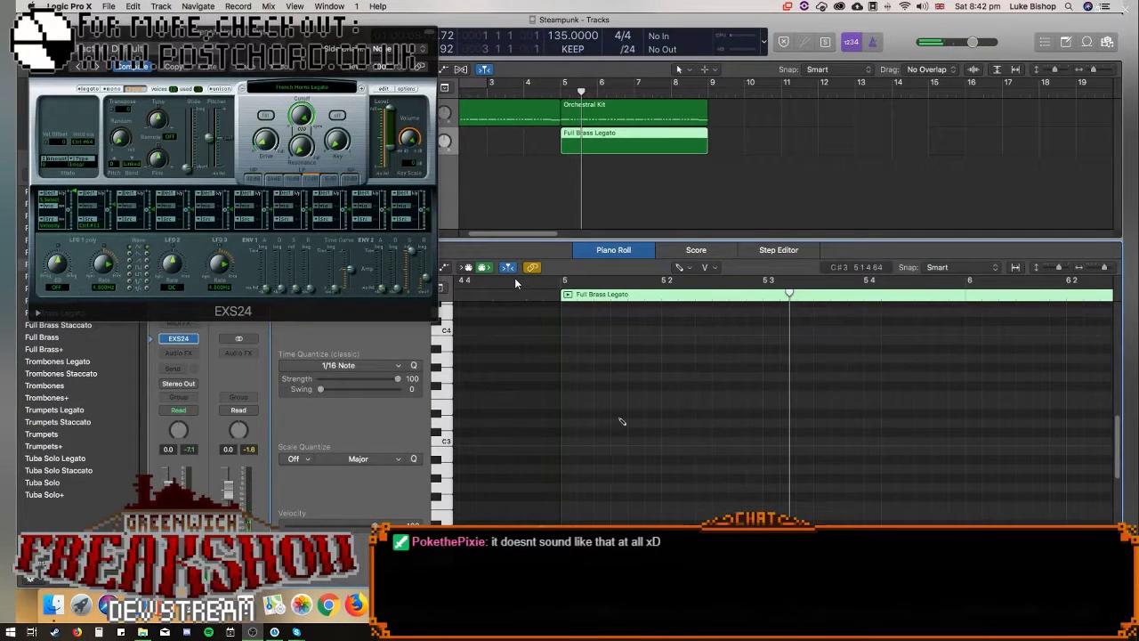
pyautogui.click(570, 423)
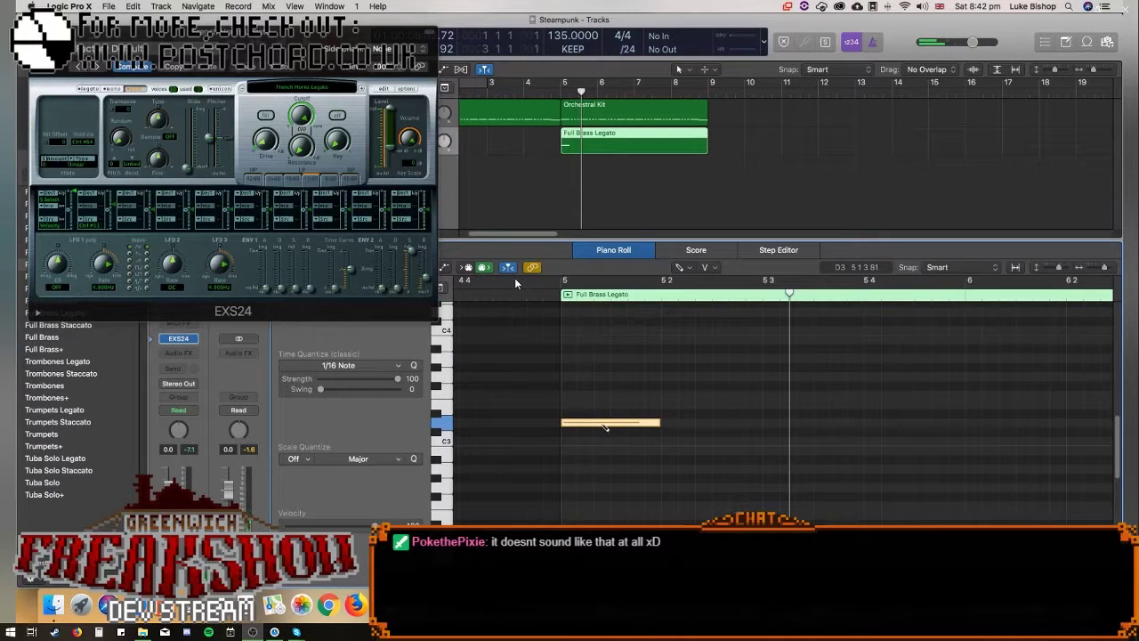
pyautogui.moveTo(609, 425); pyautogui.dragTo(632, 518)
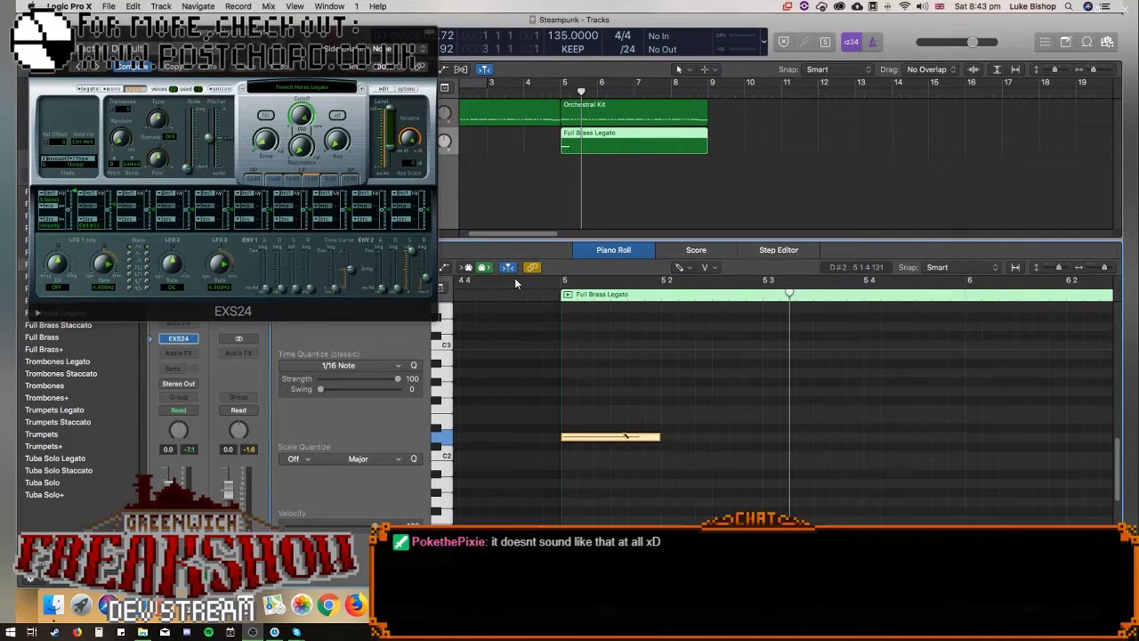
# Move the note at the start of bar 5 to C2, shorten it to half a beat, and drop it one octave.
pyautogui.moveTo(620, 439); pyautogui.dragTo(620, 458)
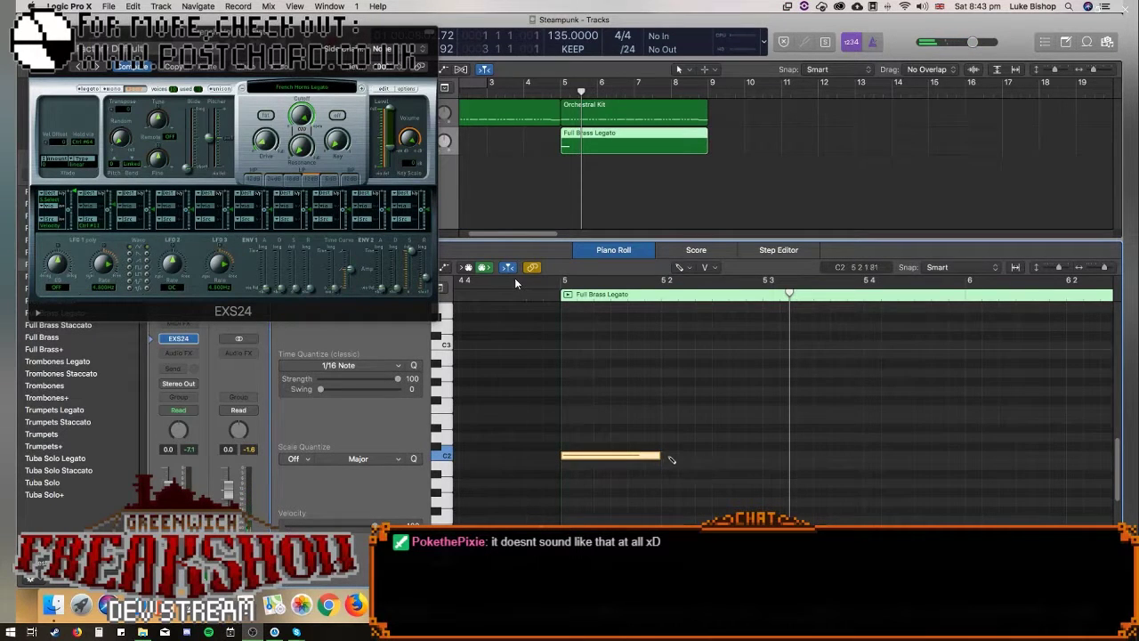
pyautogui.moveTo(660, 456); pyautogui.dragTo(617, 460)
pyautogui.scroll(-1, 632, 435)
pyautogui.moveTo(586, 438); pyautogui.dragTo(587, 548)
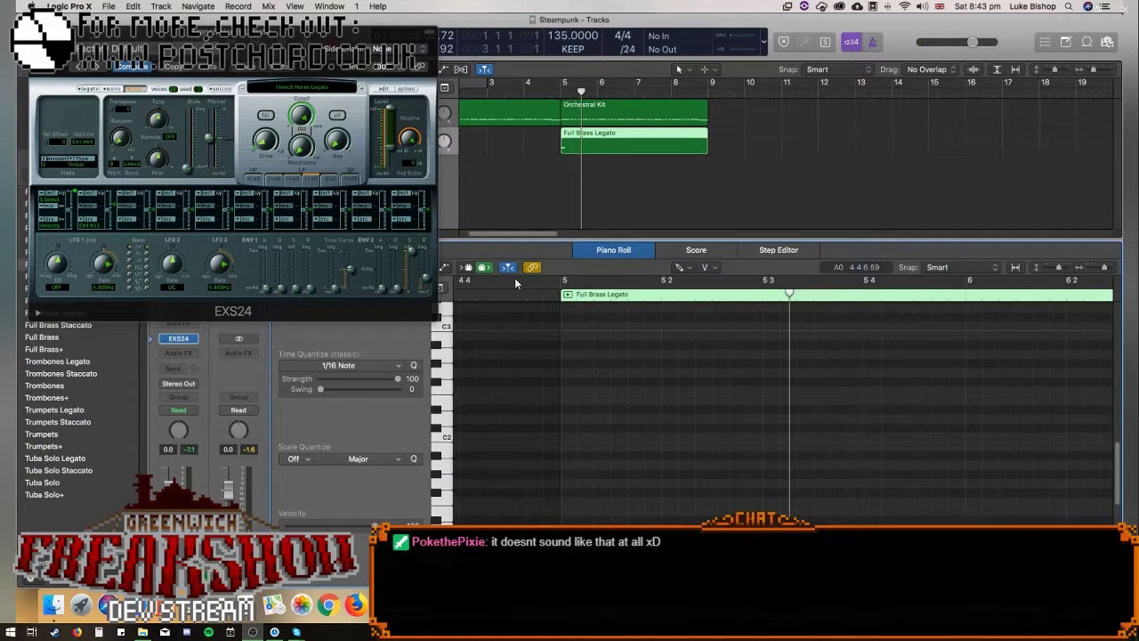
pyautogui.click(613, 552)
pyautogui.press('space')
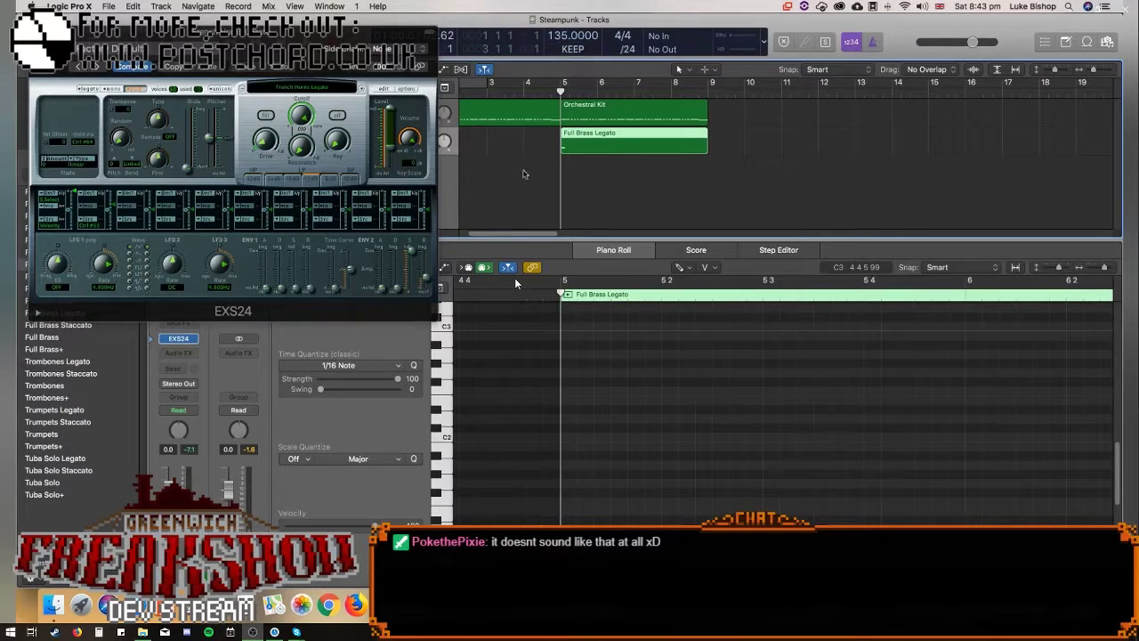
# Open Musical Typing, audition French Horns Legato with the notes F, E, F#, D, G and C, and close it.
pyautogui.click(341, 6)
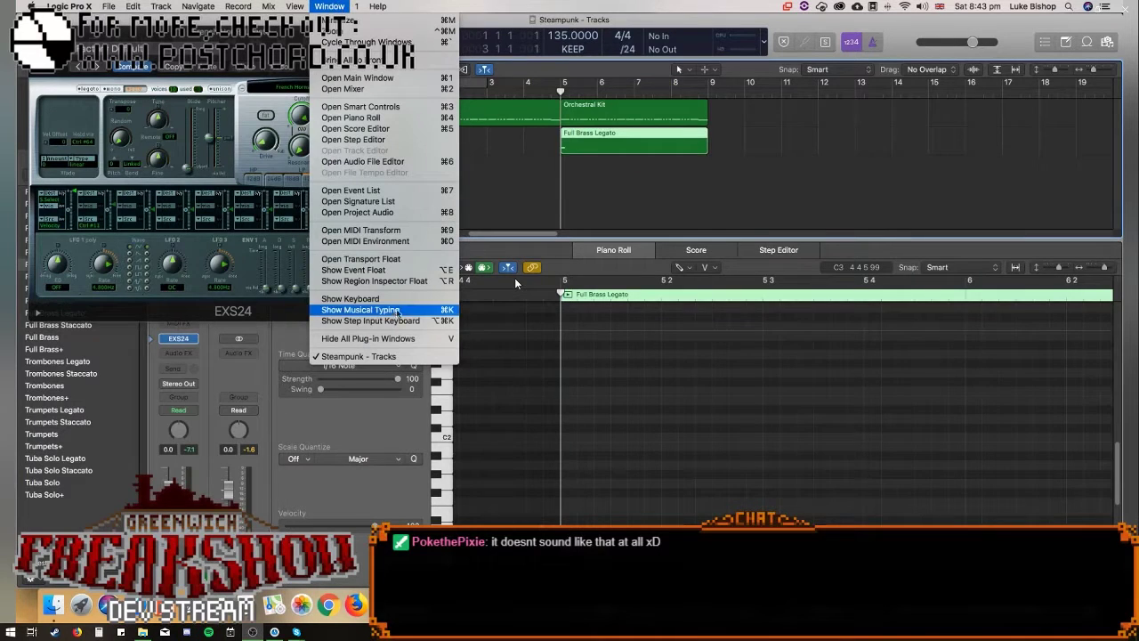
pyautogui.click(392, 310)
pyautogui.press('f')
pyautogui.press('d')
pyautogui.press('t')
pyautogui.press('s')
pyautogui.press('g')
pyautogui.press('a')
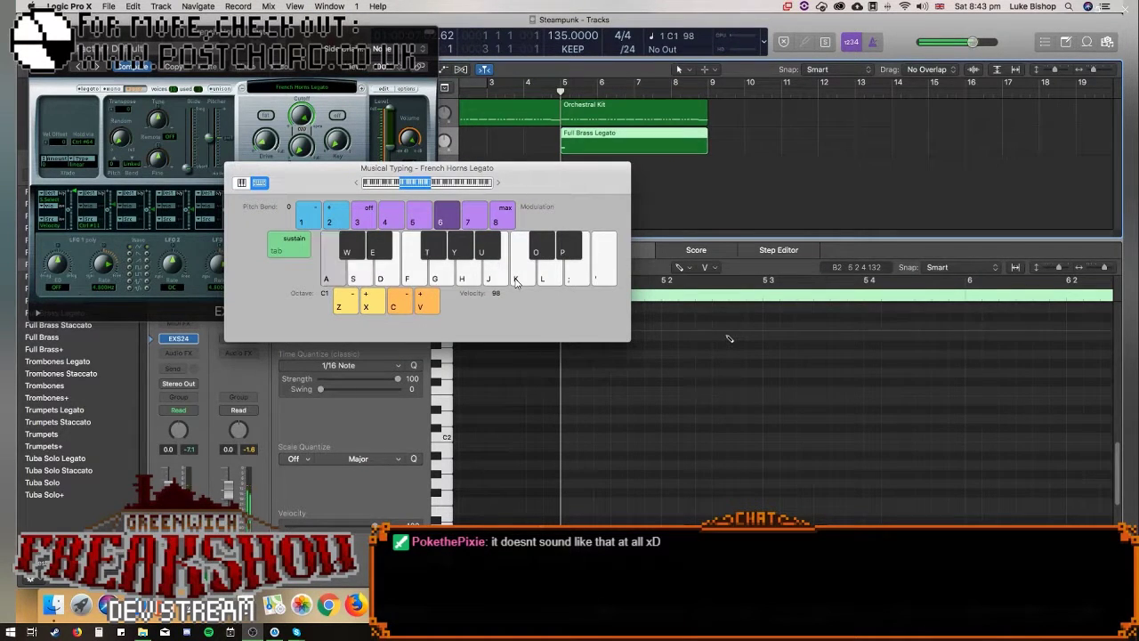
pyautogui.click(234, 168)
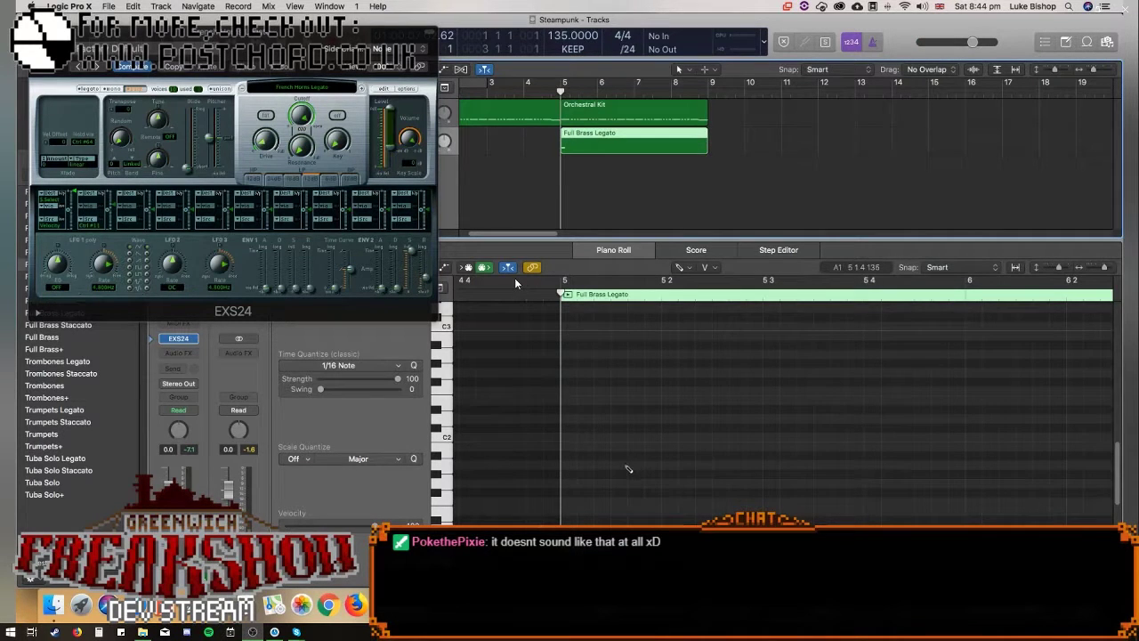
# Try half-beat notes E1 and G1 after the first note of bar 5, play them back, and delete the notes.
pyautogui.click(627, 559)
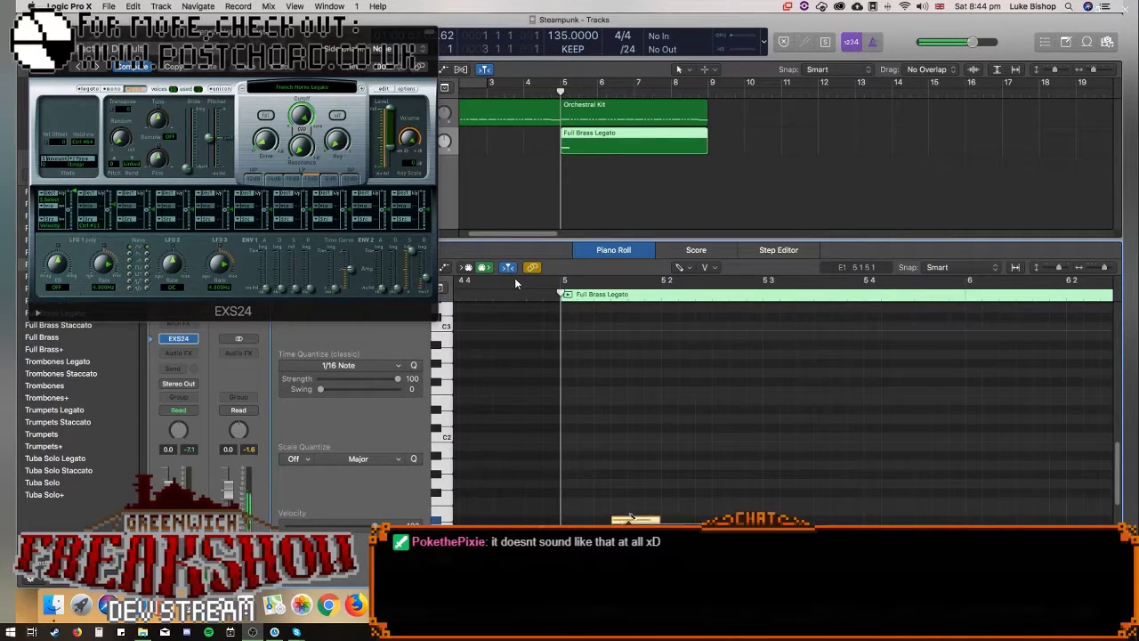
pyautogui.moveTo(630, 517); pyautogui.dragTo(631, 509)
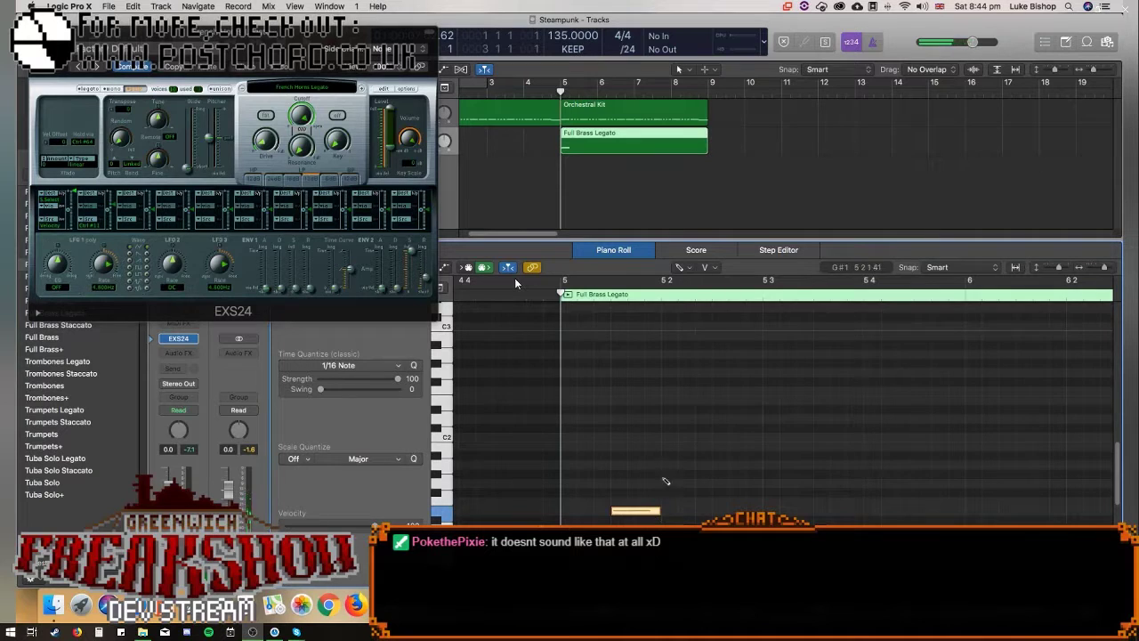
pyautogui.click(666, 481)
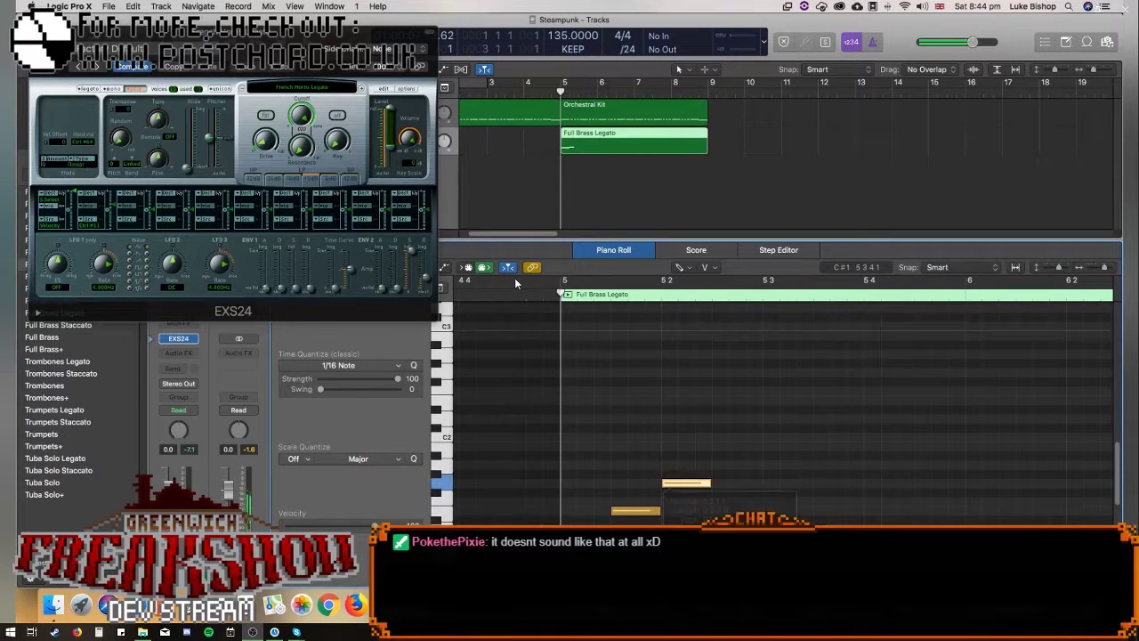
pyautogui.press('space')
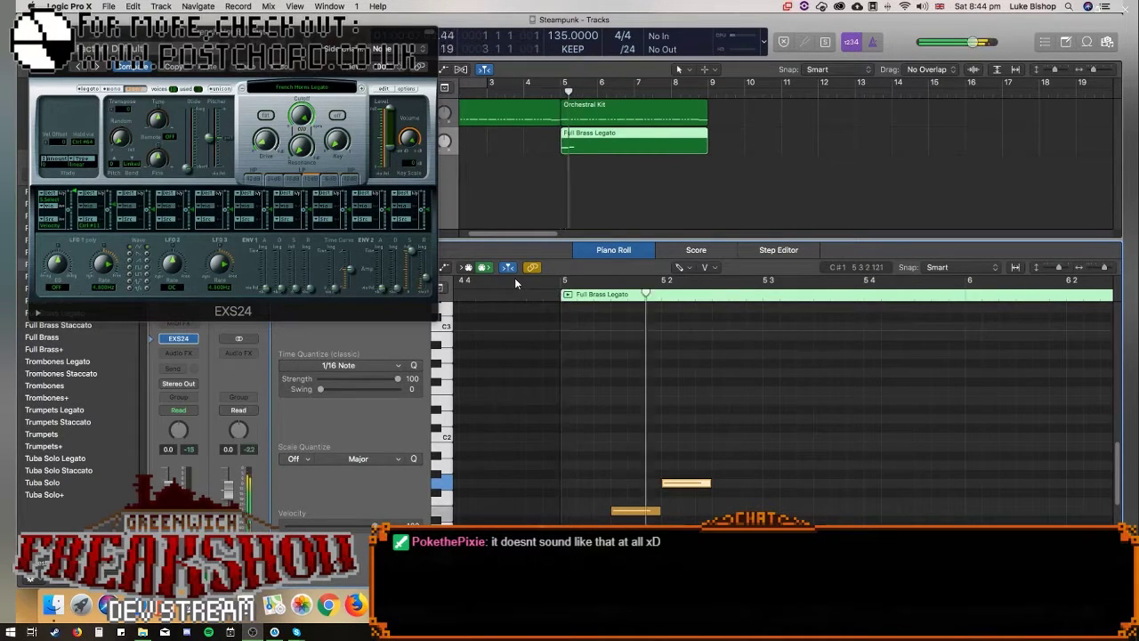
pyautogui.moveTo(703, 459); pyautogui.dragTo(584, 525)
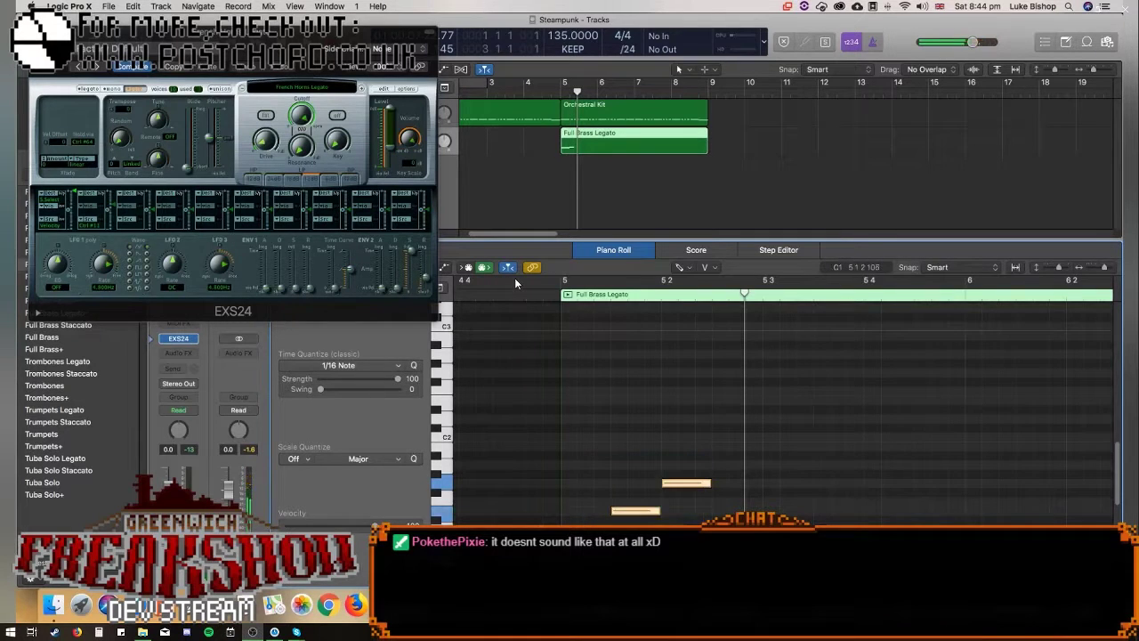
pyautogui.press('Delete')
# Set the cycle range to bars 5 to 9 and play along in Musical Typing, raising its octave to C2.
pyautogui.moveTo(563, 82); pyautogui.dragTo(710, 82)
pyautogui.click(329, 6)
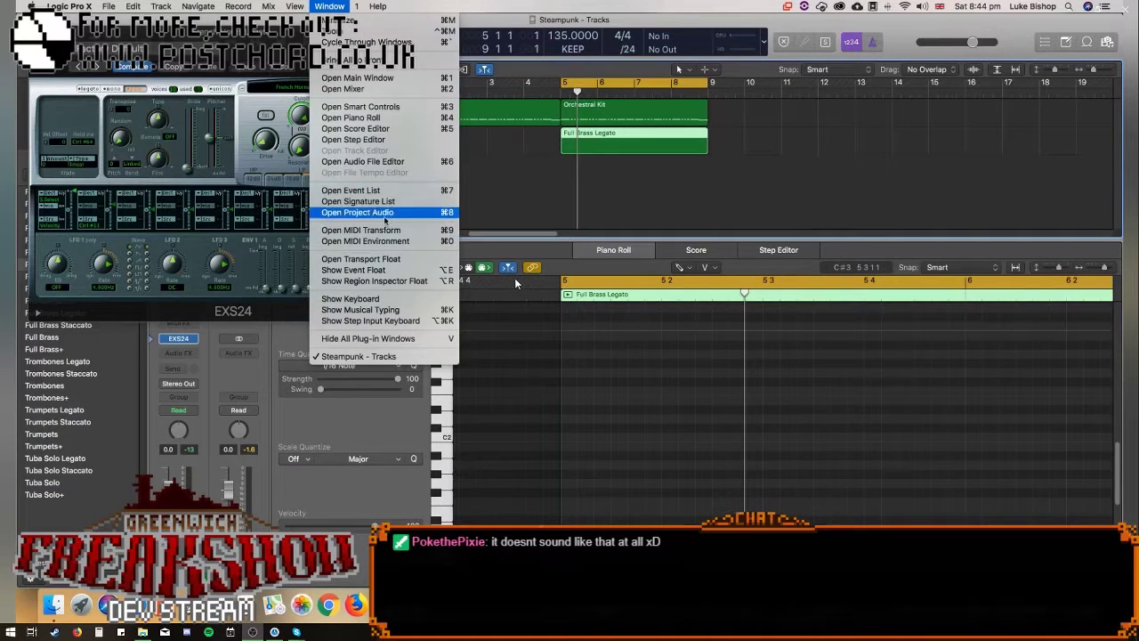
pyautogui.click(388, 310)
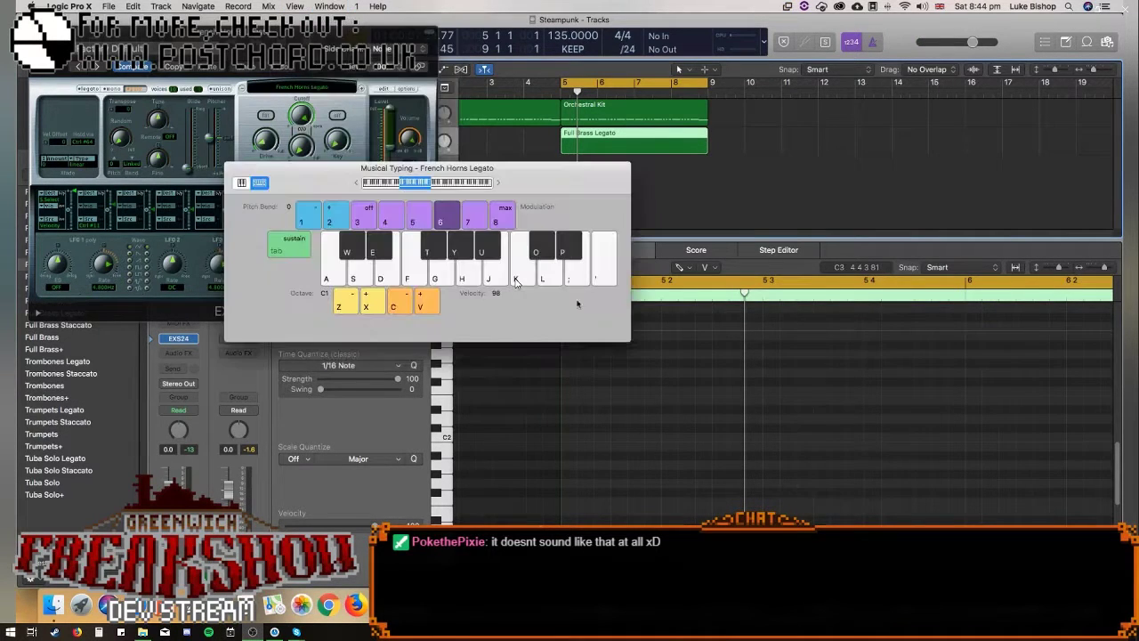
pyautogui.press('space')
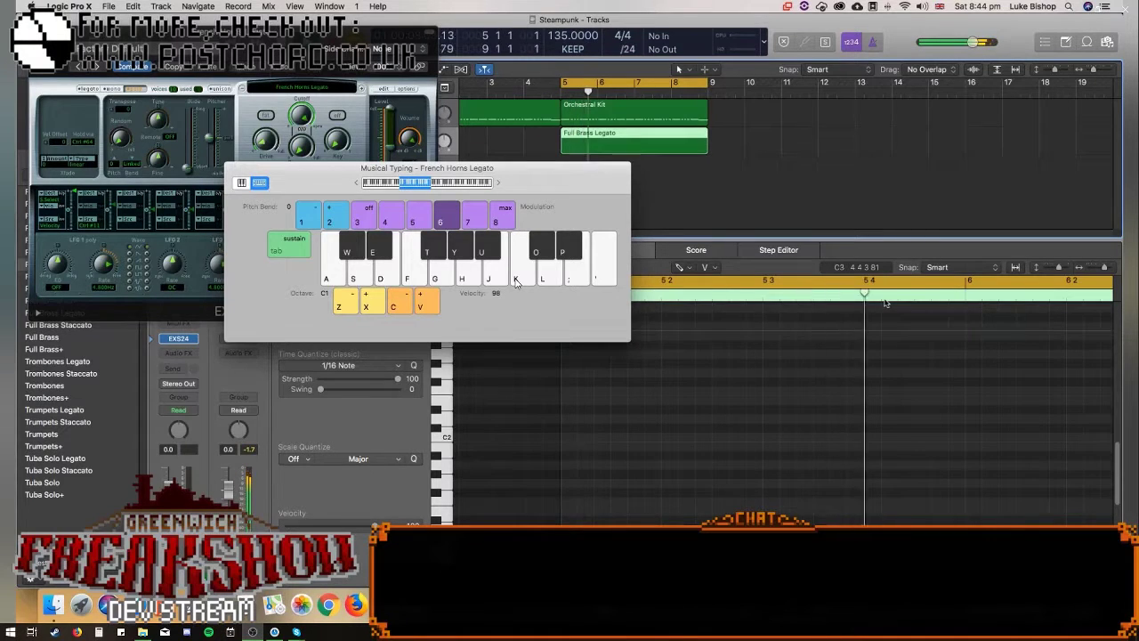
pyautogui.press('a')
pyautogui.press('d')
pyautogui.press('x')
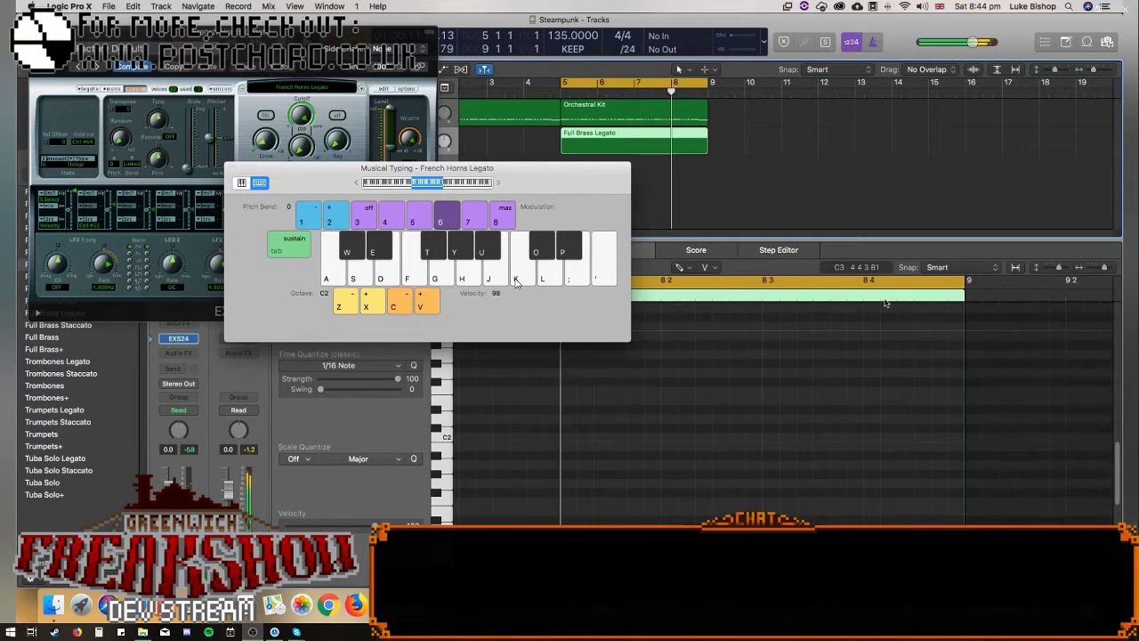
pyautogui.press('a')
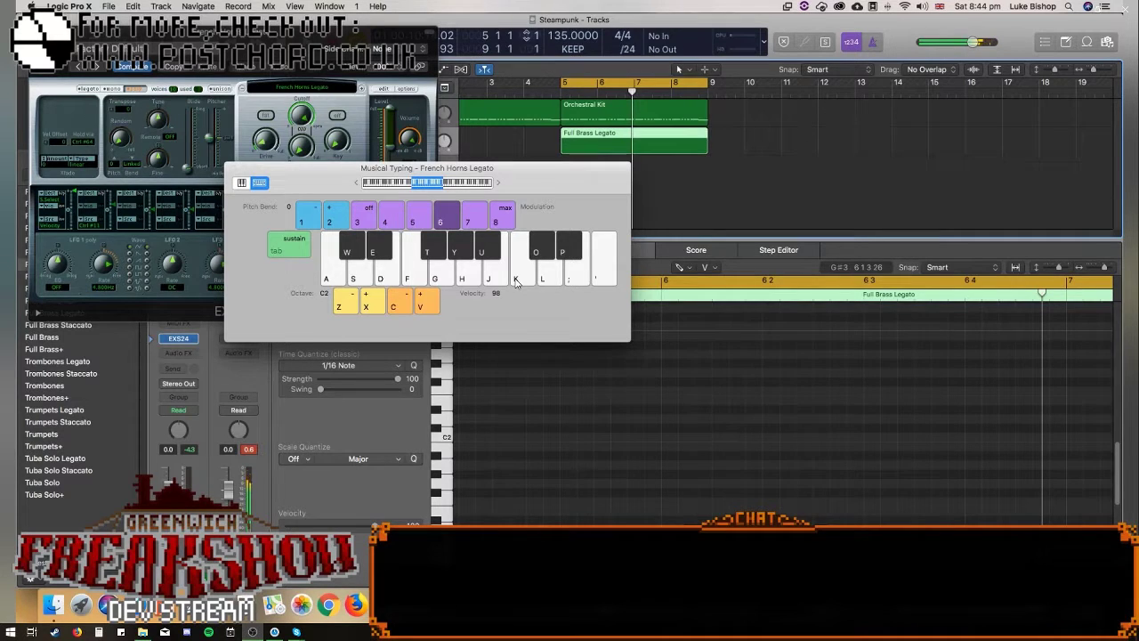
pyautogui.press('Return')
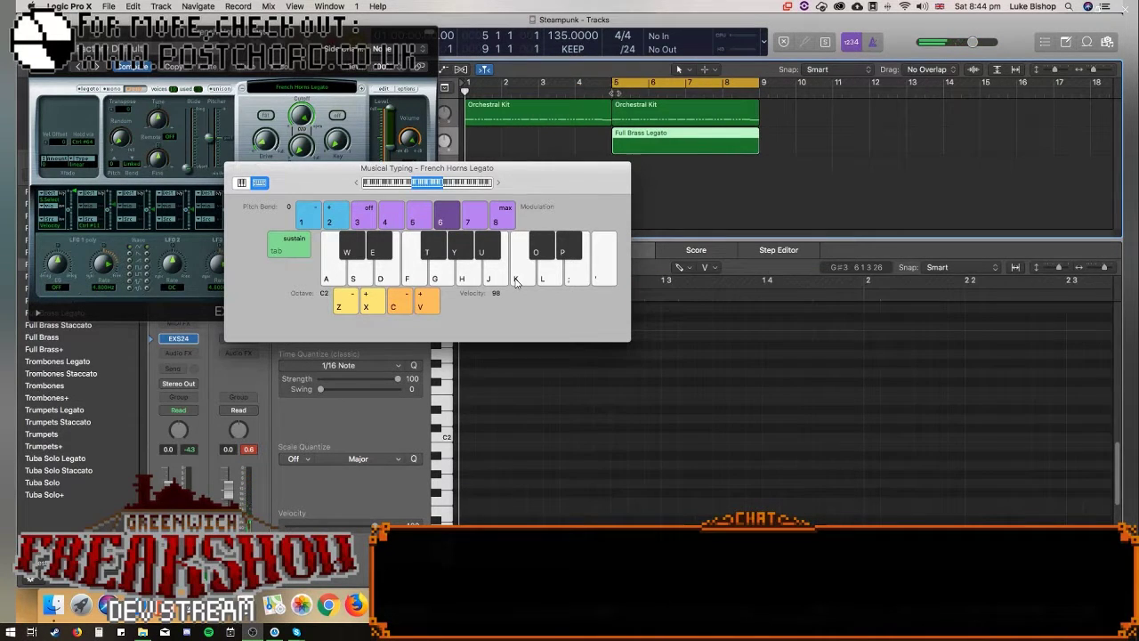
# Add half-beat C2 and E2 notes together at the start of bar 5 and play them back.
pyautogui.press('e')
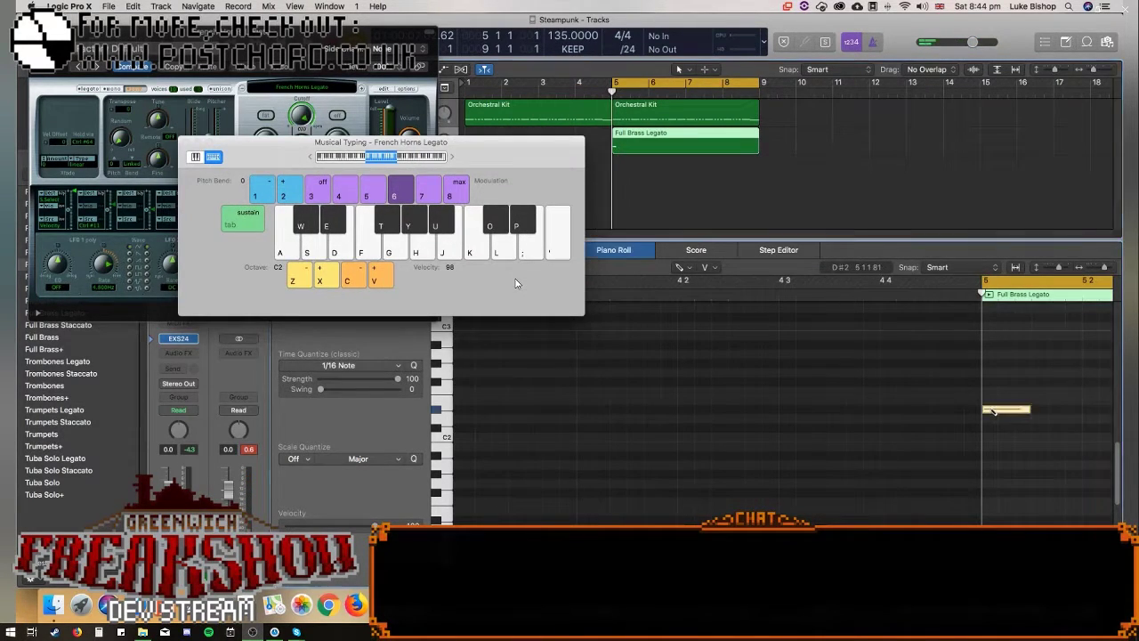
pyautogui.moveTo(994, 412); pyautogui.dragTo(987, 405)
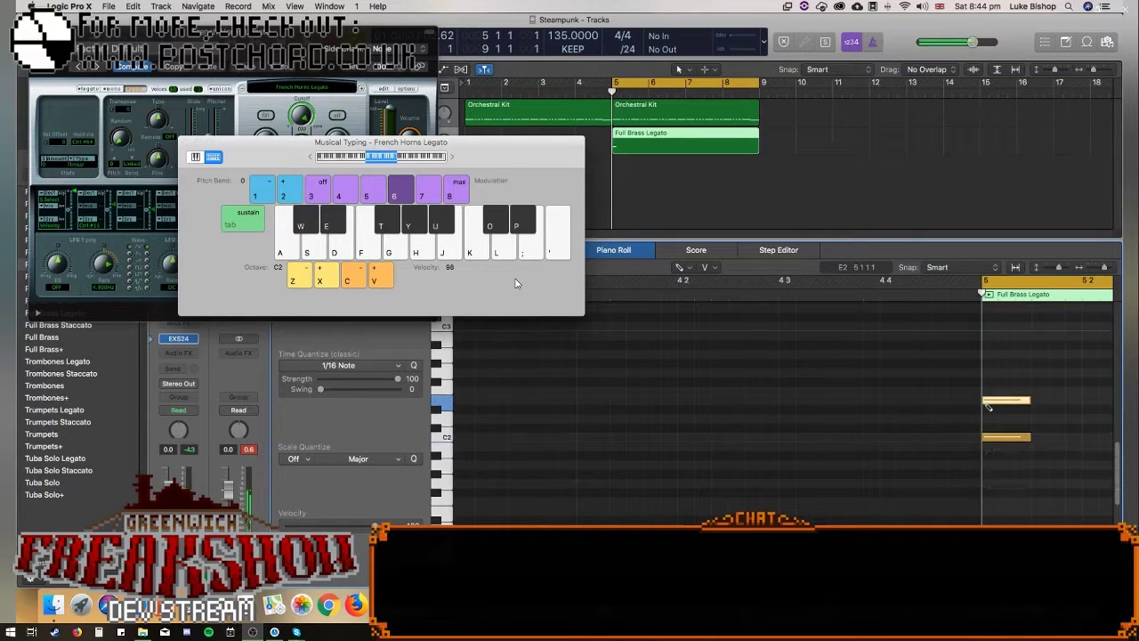
pyautogui.press('space')
pyautogui.moveTo(1104, 269); pyautogui.dragTo(1103, 269)
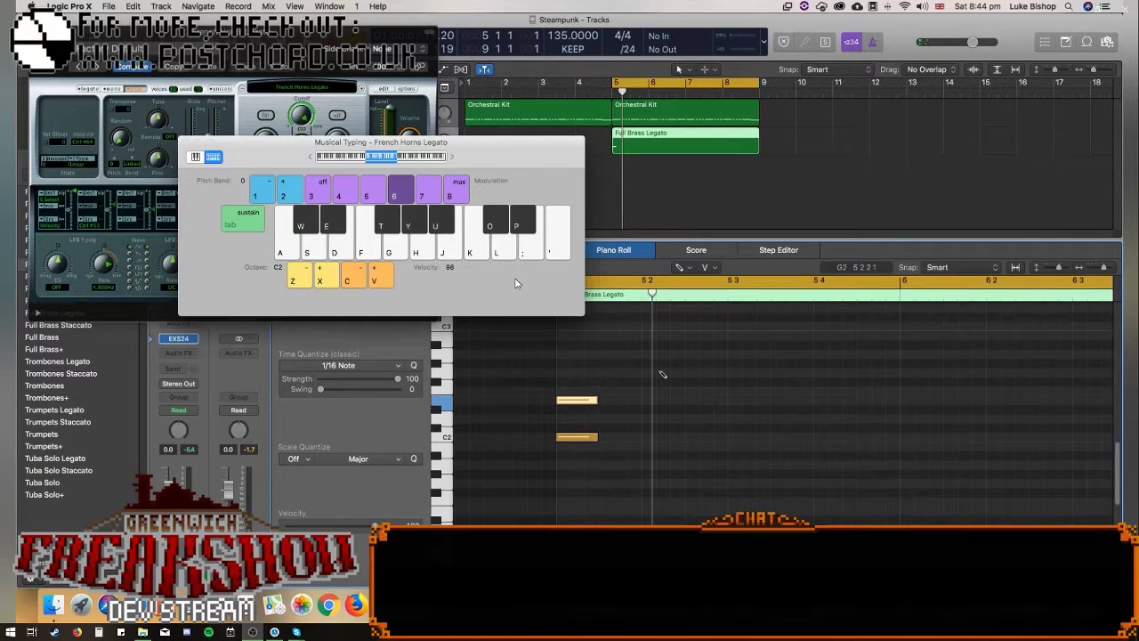
# Add half-beat C2 and G1 notes on beat 2 of bar 5, and paste the two-chord pattern at beat 3.
pyautogui.moveTo(648, 402); pyautogui.dragTo(648, 438)
pyautogui.click(644, 494)
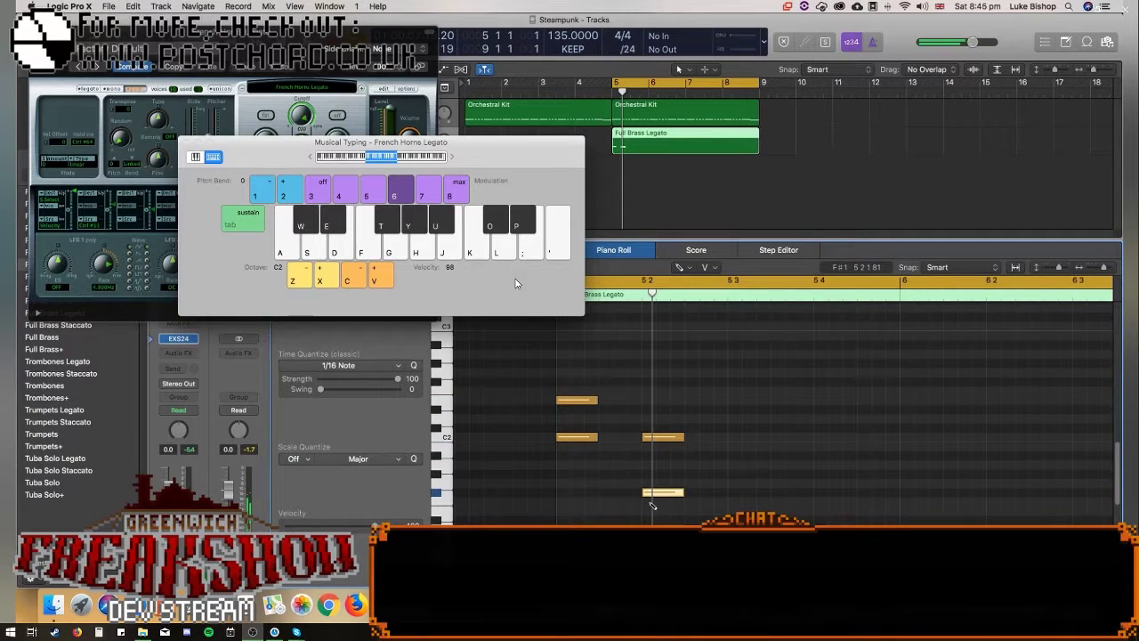
pyautogui.moveTo(658, 488); pyautogui.dragTo(665, 484)
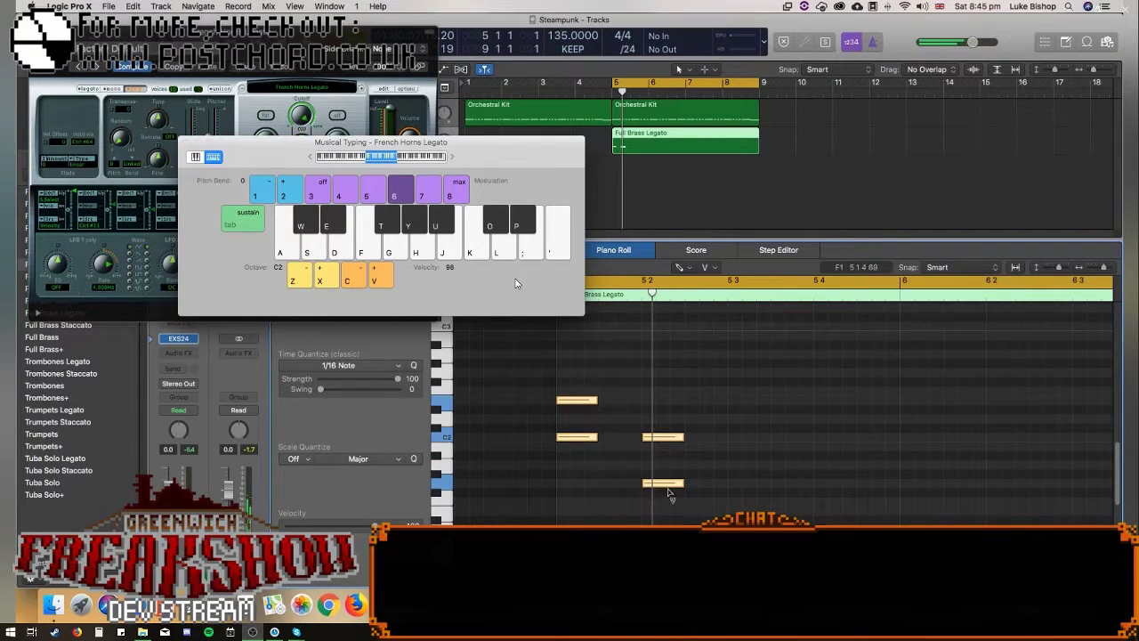
pyautogui.click(733, 299)
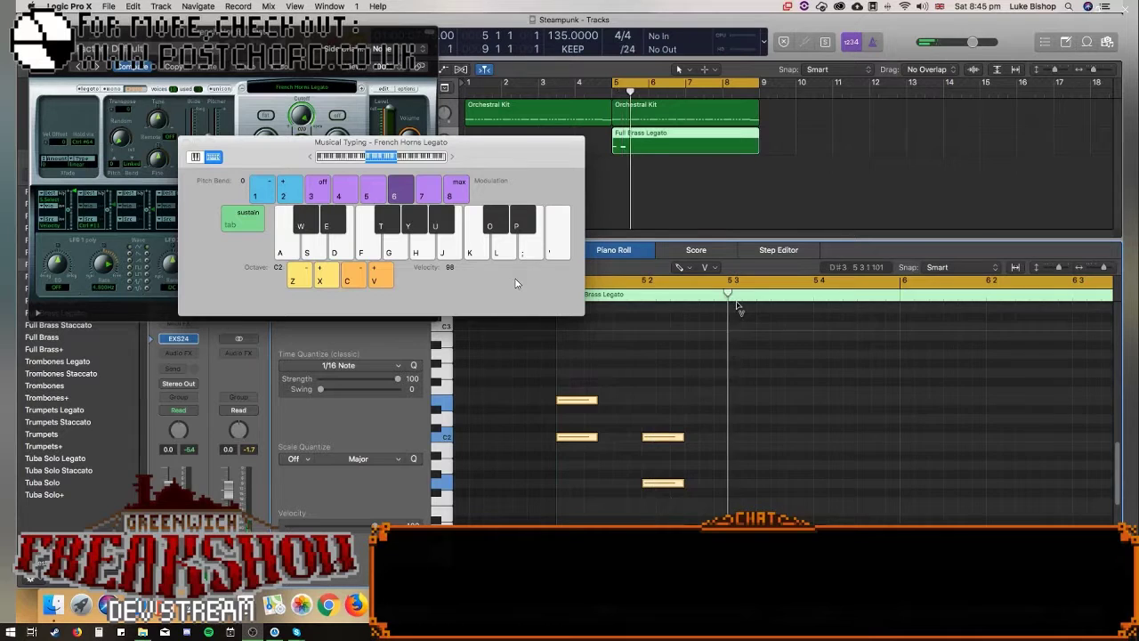
pyautogui.press('super+v')
pyautogui.press('space')
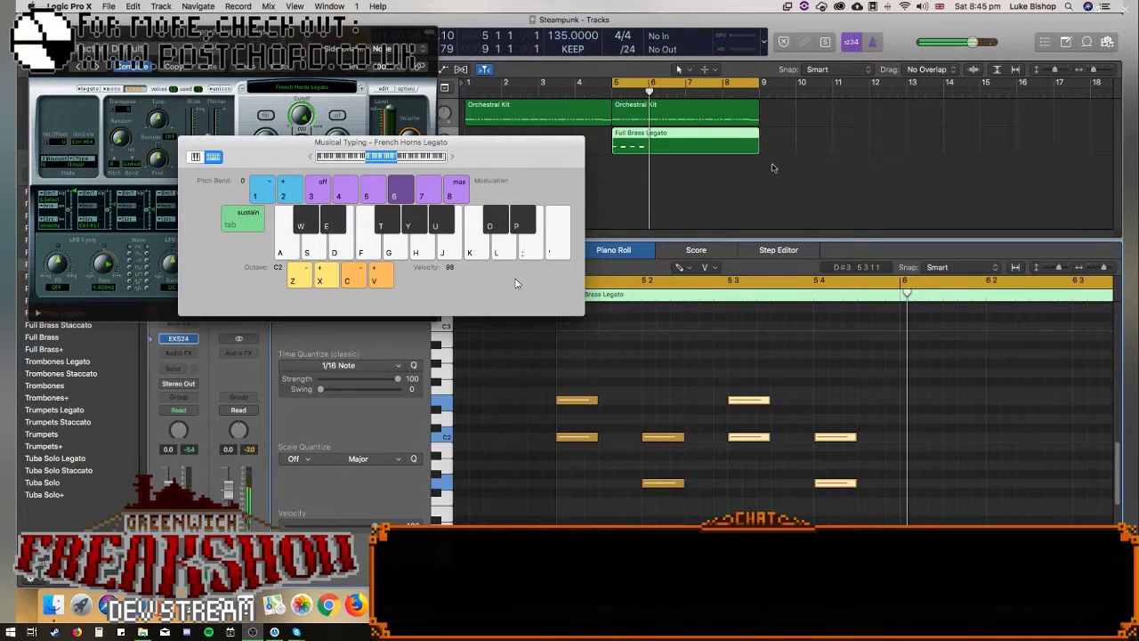
# Delete the notes from beat 2 of bar 5 onward and lengthen the opening C2 and E2 notes to two beats.
pyautogui.moveTo(870, 365); pyautogui.dragTo(628, 523)
pyautogui.press('Delete')
pyautogui.moveTo(642, 390); pyautogui.dragTo(728, 441)
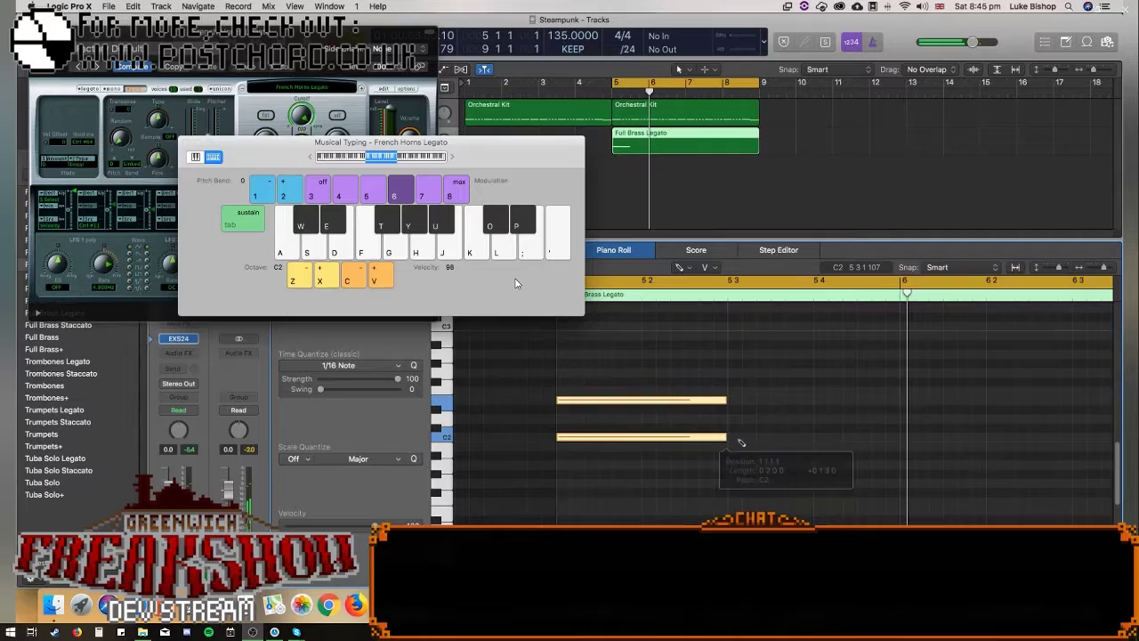
# Audition possible following notes on the French horns with C, E, G and the higher C.
pyautogui.click(441, 467)
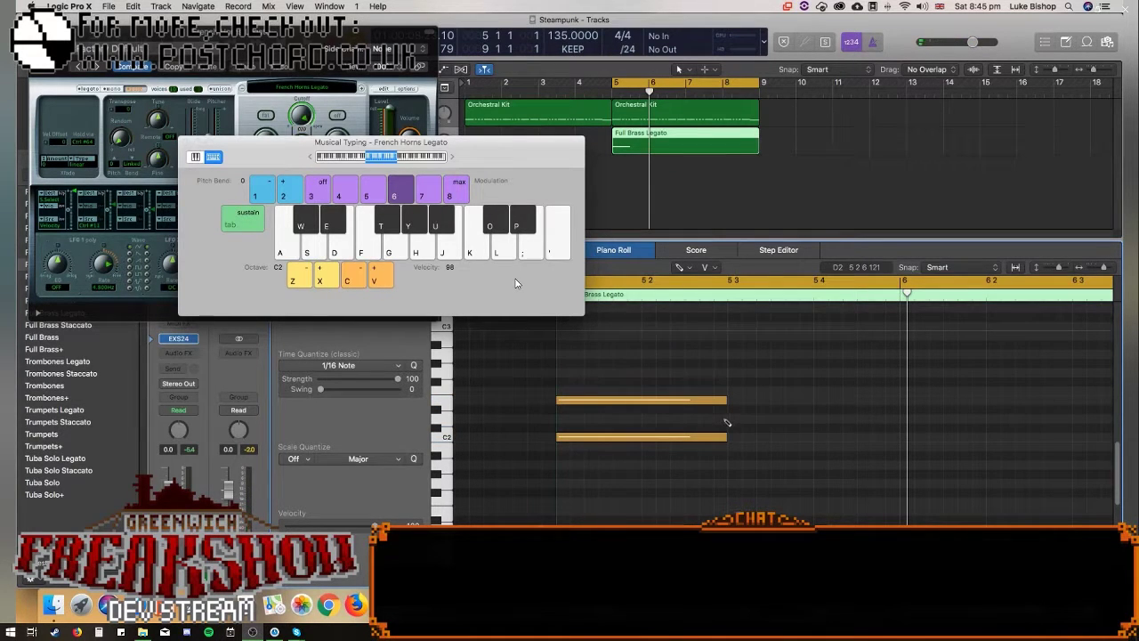
pyautogui.press('a')
pyautogui.press('g')
pyautogui.press('g')
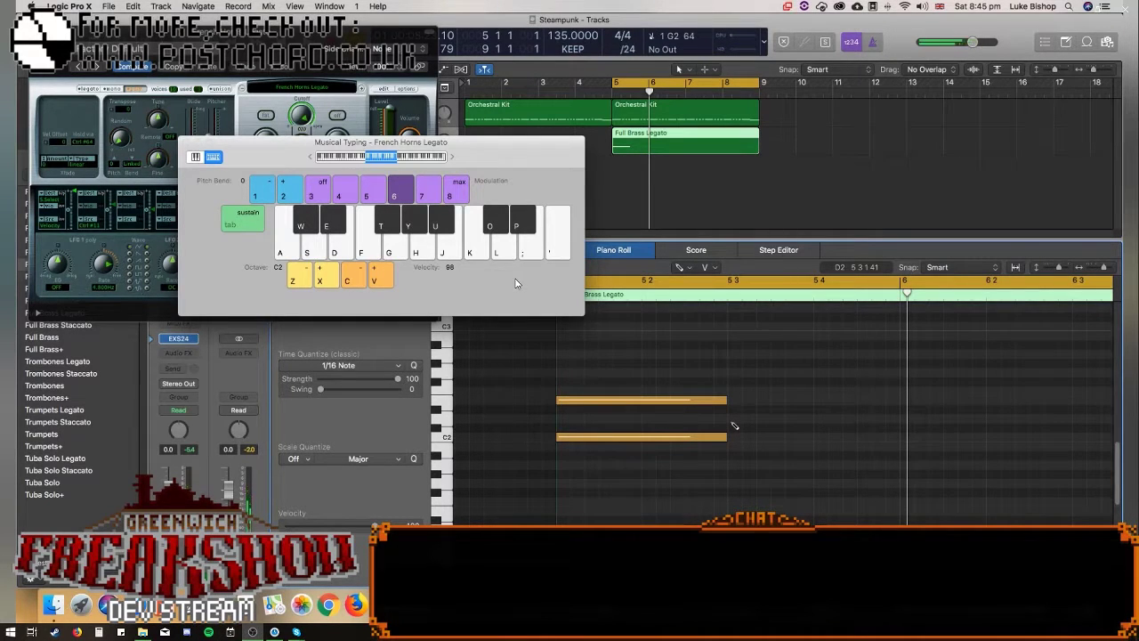
pyautogui.press('d')
pyautogui.press('k')
pyautogui.press('k')
pyautogui.press('d')
pyautogui.press('k')
pyautogui.press('d')
pyautogui.press('k')
pyautogui.press('d')
pyautogui.press('d')
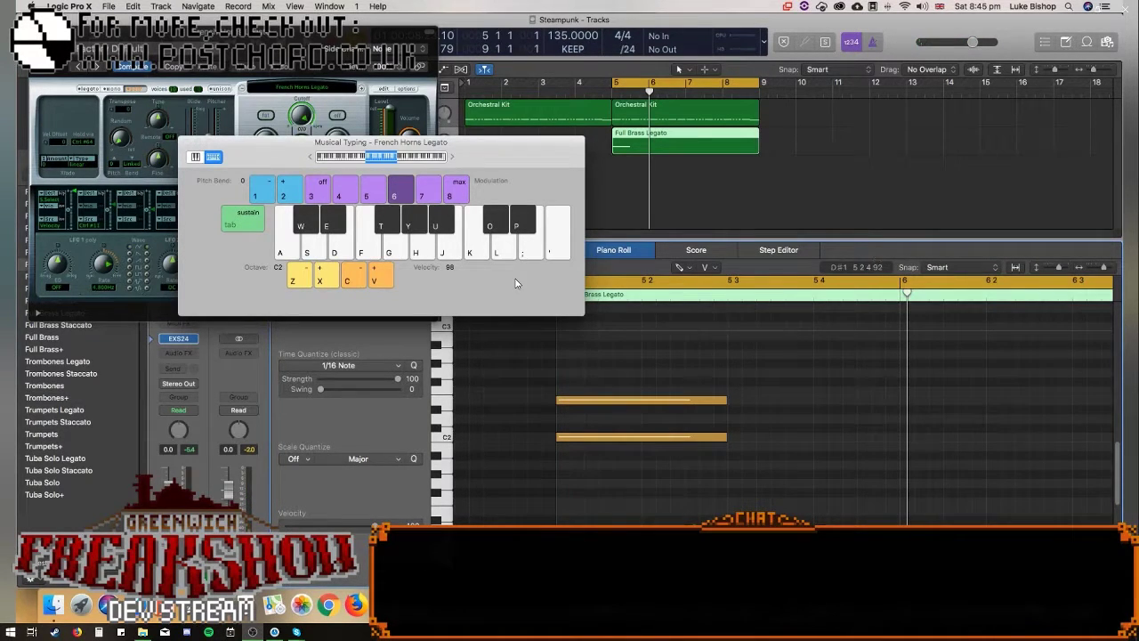
pyautogui.press('a')
pyautogui.press('d')
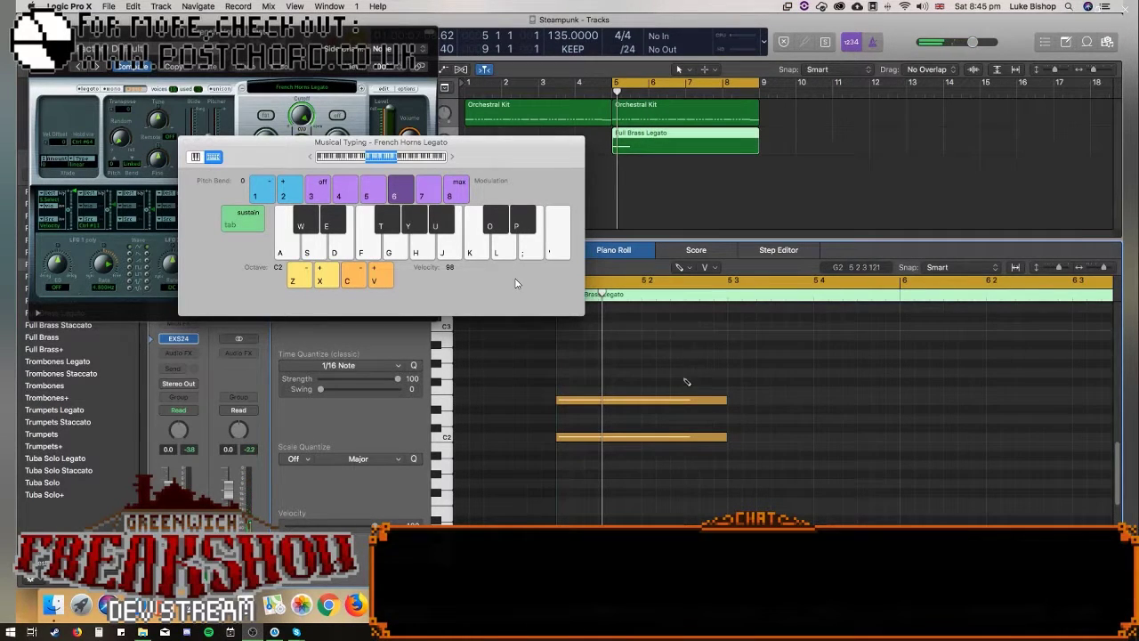
# Shorten the C2 note to about one beat and lower the velocity of the C2 and E2 notes.
pyautogui.click(695, 438)
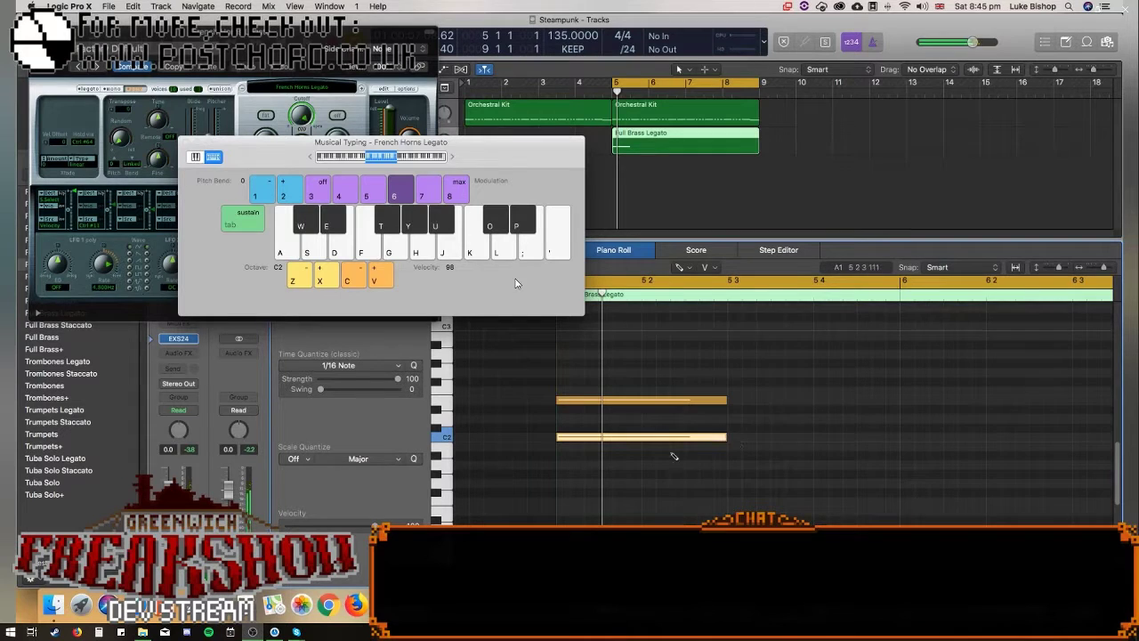
pyautogui.moveTo(726, 440); pyautogui.dragTo(617, 458)
pyautogui.click(663, 411)
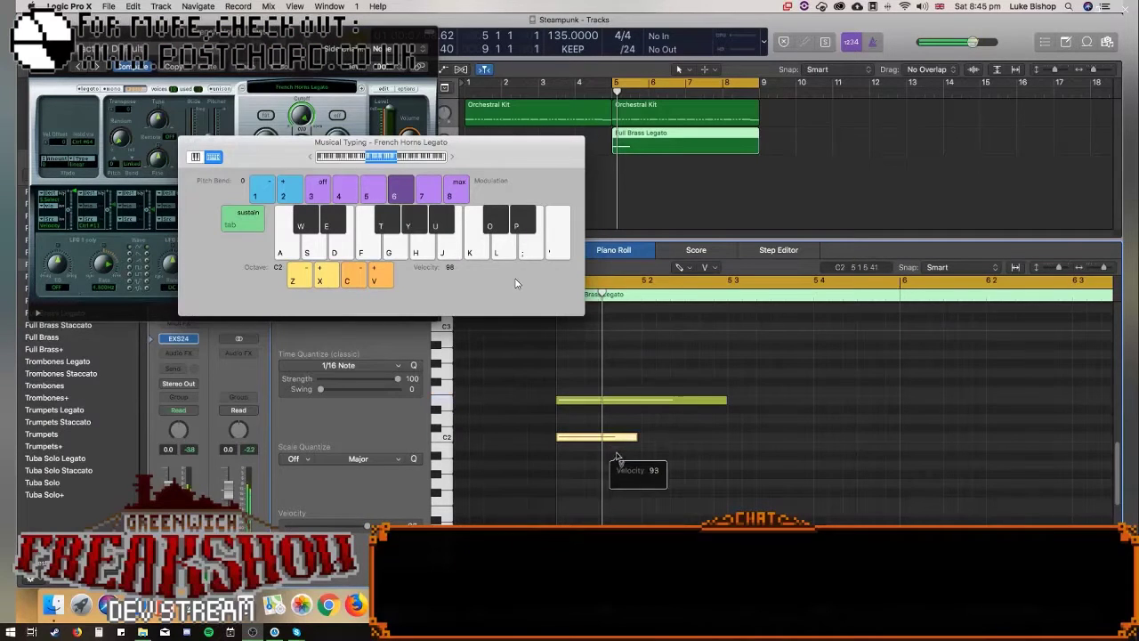
pyautogui.moveTo(674, 401); pyautogui.dragTo(674, 414)
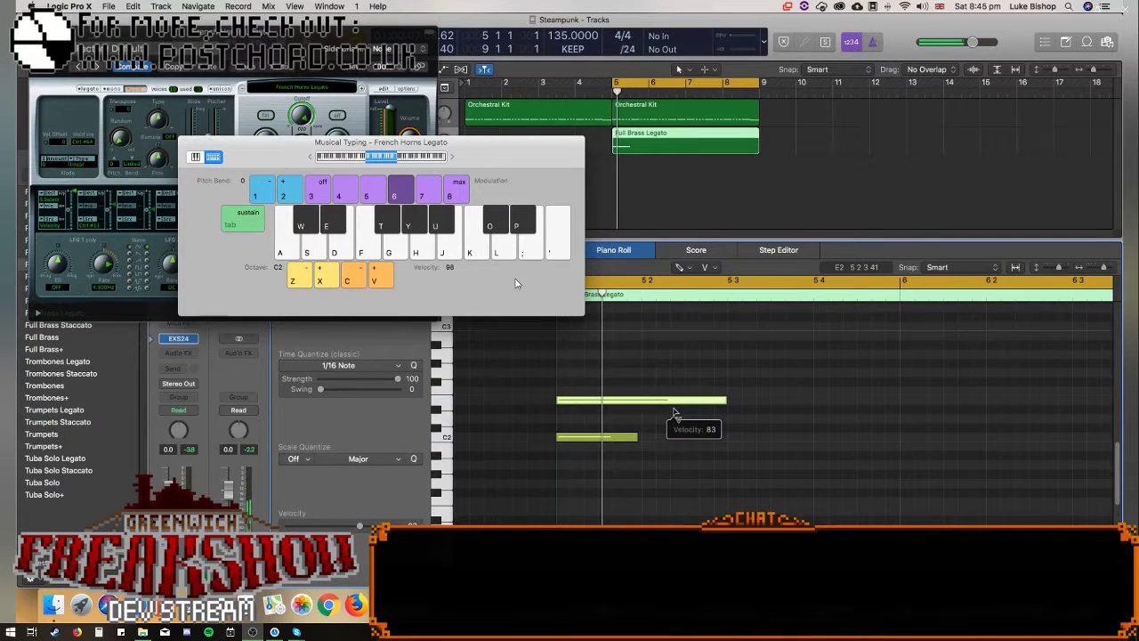
# Extend the C2 note to end exactly on beat 2 and add a one-beat A1 note there.
pyautogui.click(636, 437)
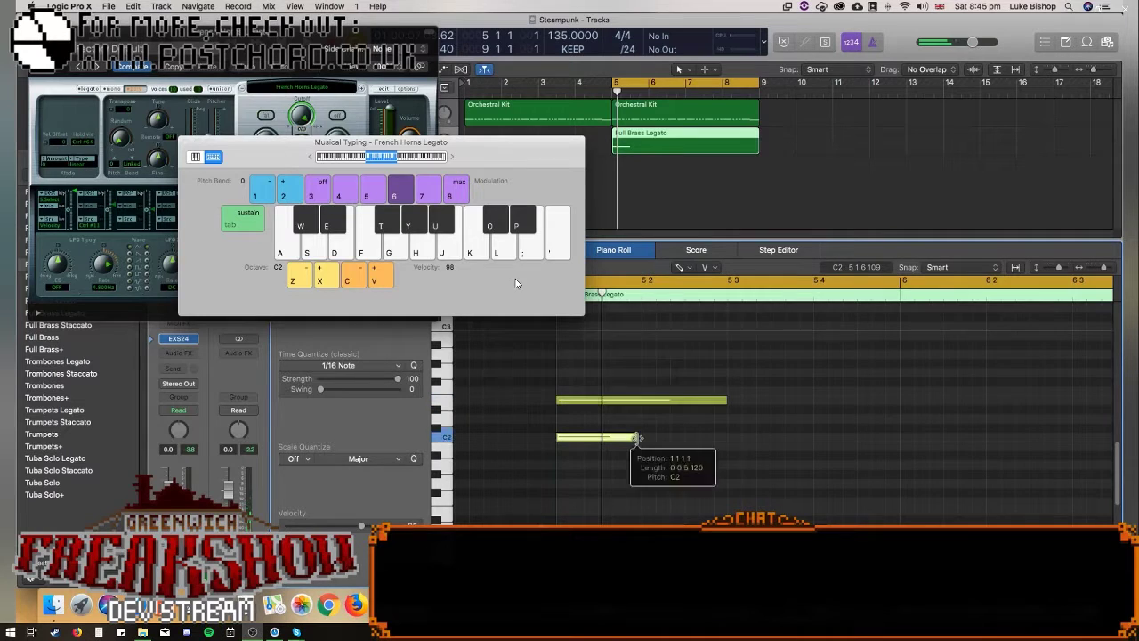
pyautogui.click(646, 464)
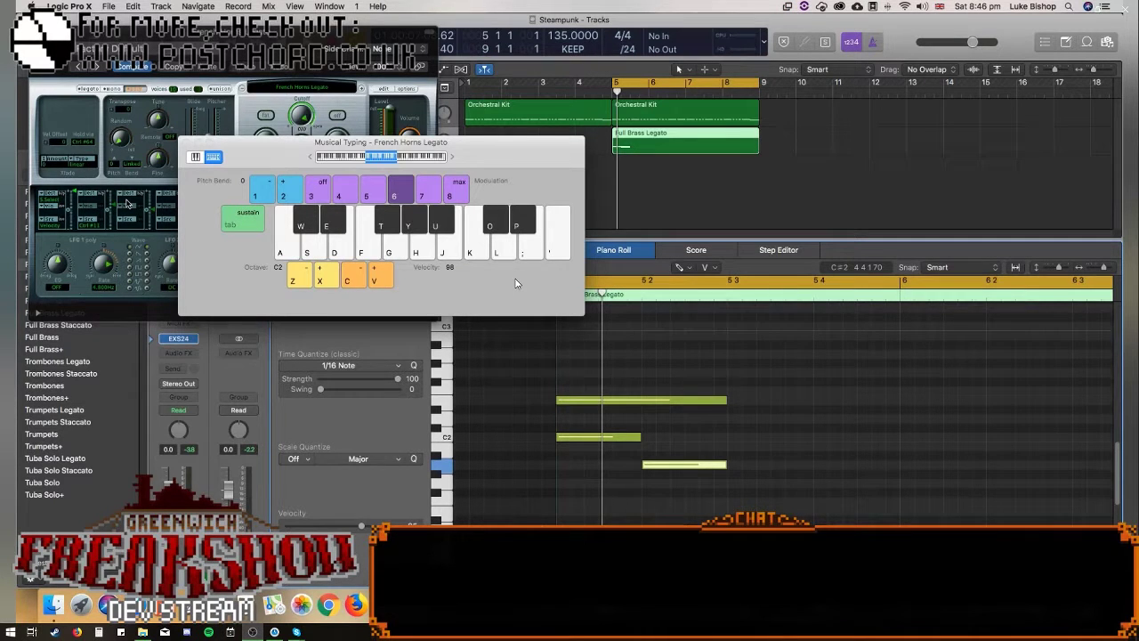
# Move the Musical Typing and EXS24 windows clear of the track headers.
pyautogui.moveTo(288, 158); pyautogui.dragTo(577, 132)
pyautogui.moveTo(140, 43); pyautogui.dragTo(679, 115)
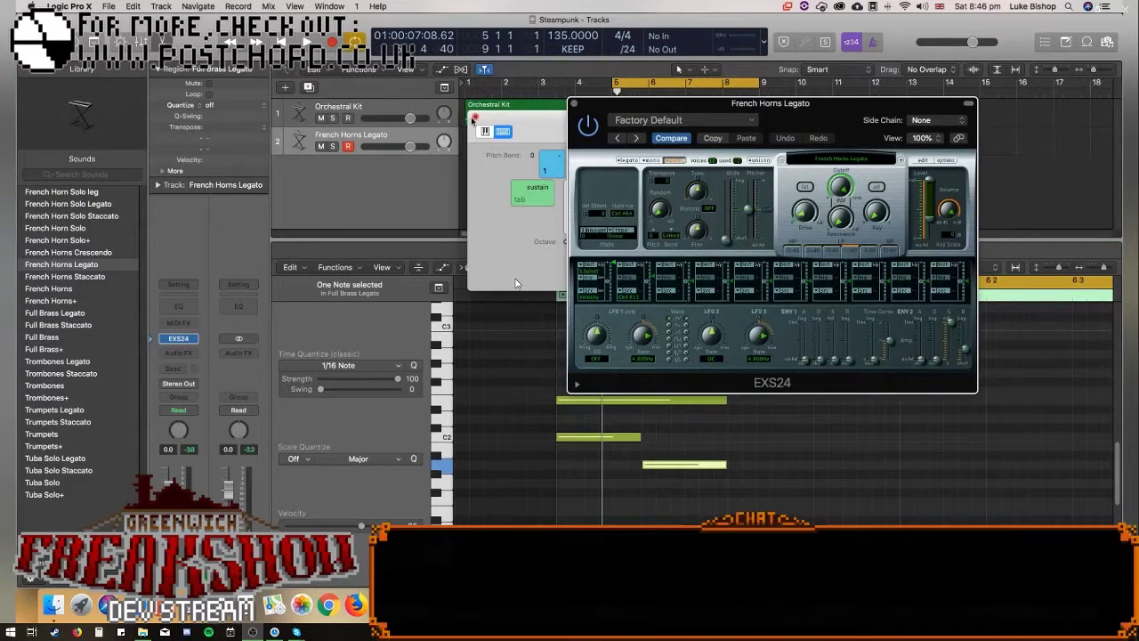
# Add an EXS24 software instrument track and create an empty one-bar region on it at bar 5.
pyautogui.click(474, 118)
pyautogui.click(573, 103)
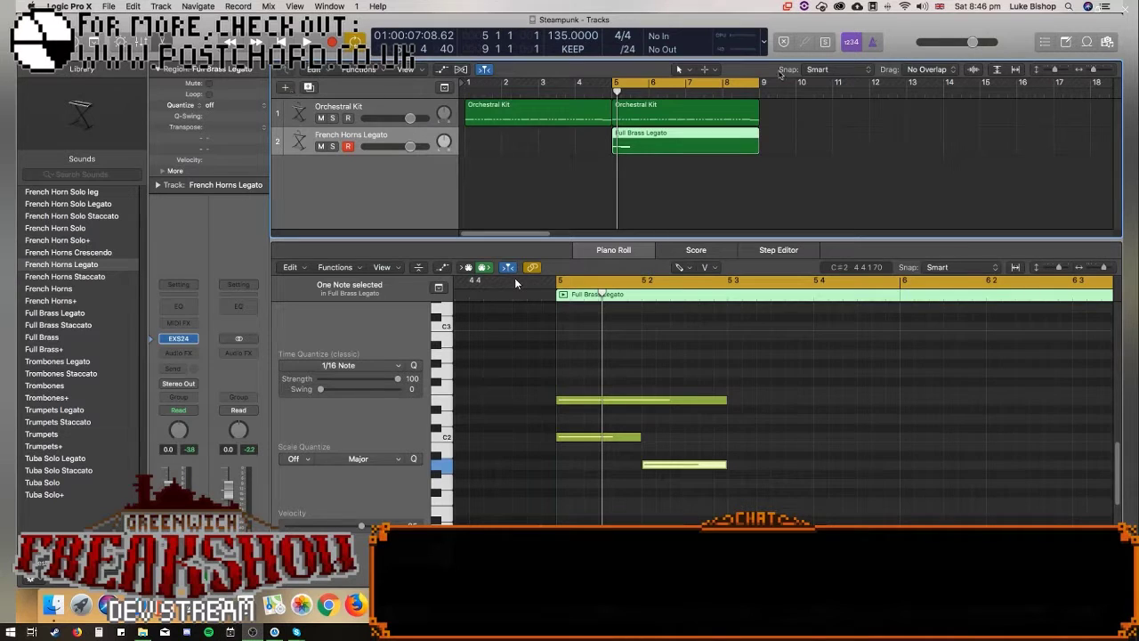
pyautogui.click(286, 87)
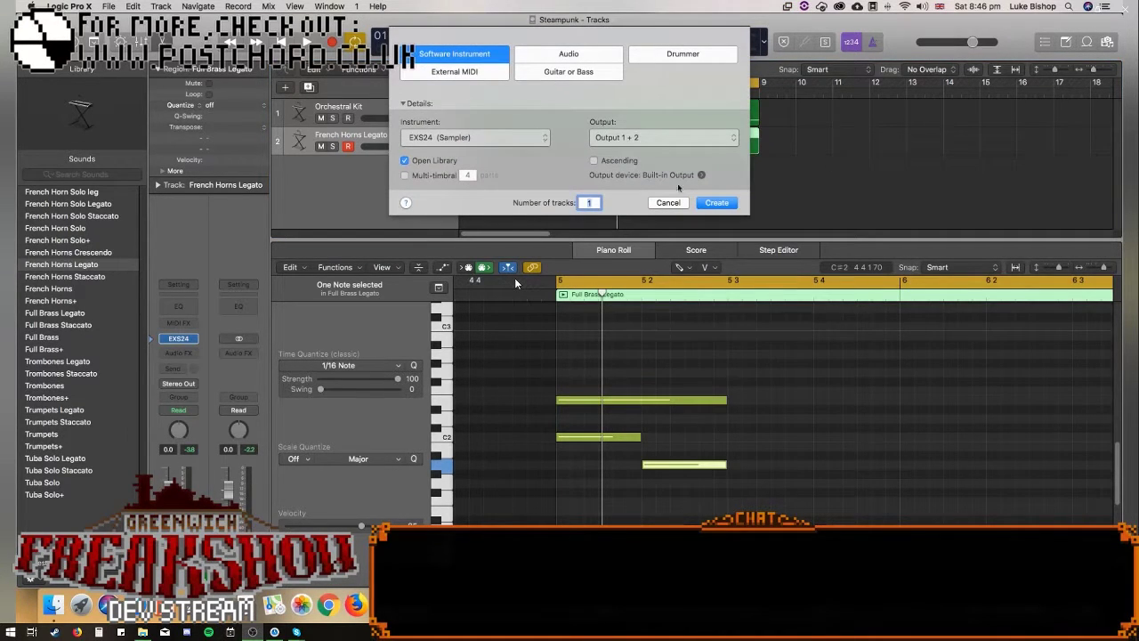
pyautogui.click(714, 203)
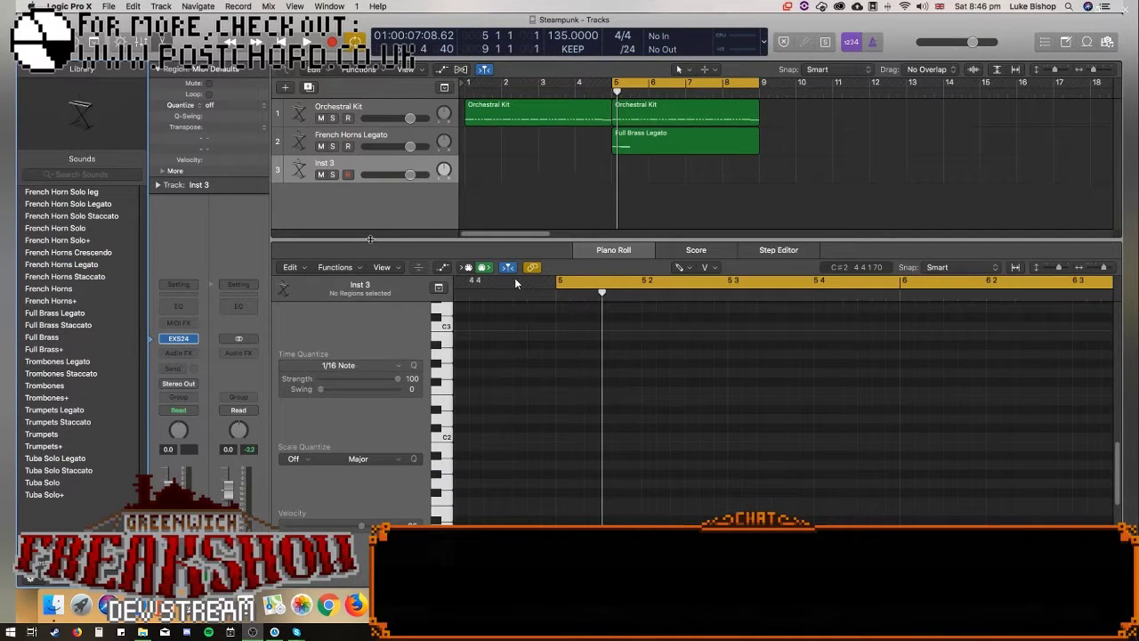
pyautogui.rightClick(631, 181)
pyautogui.click(663, 184)
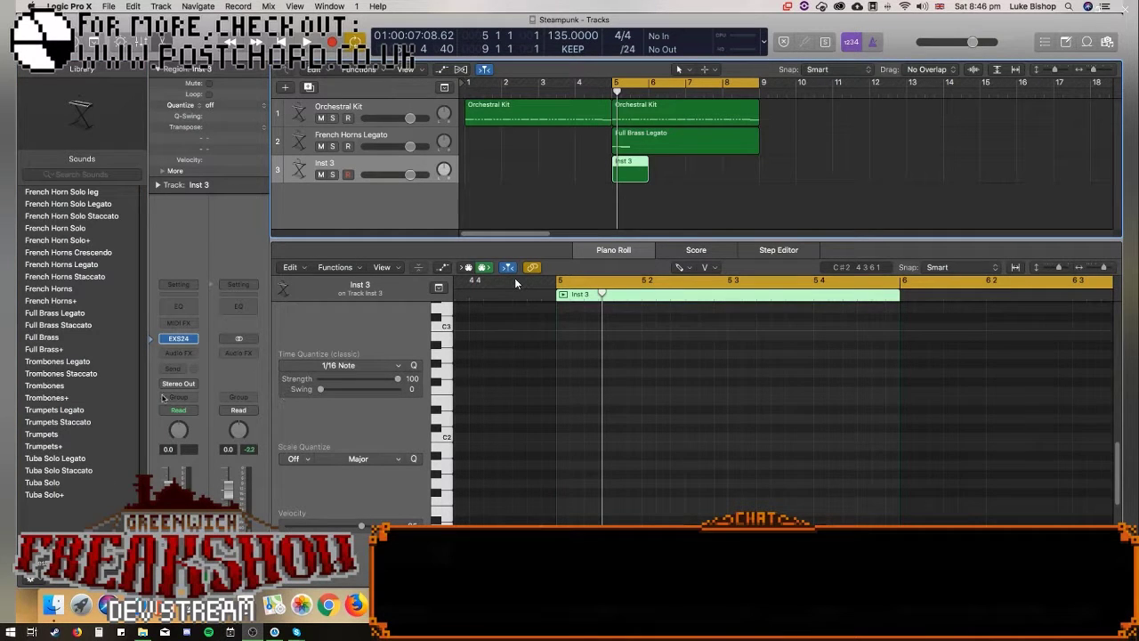
# Load the orchestral strings instrument Violins 1 Legato into the new track's EXS24 sampler.
pyautogui.click(183, 342)
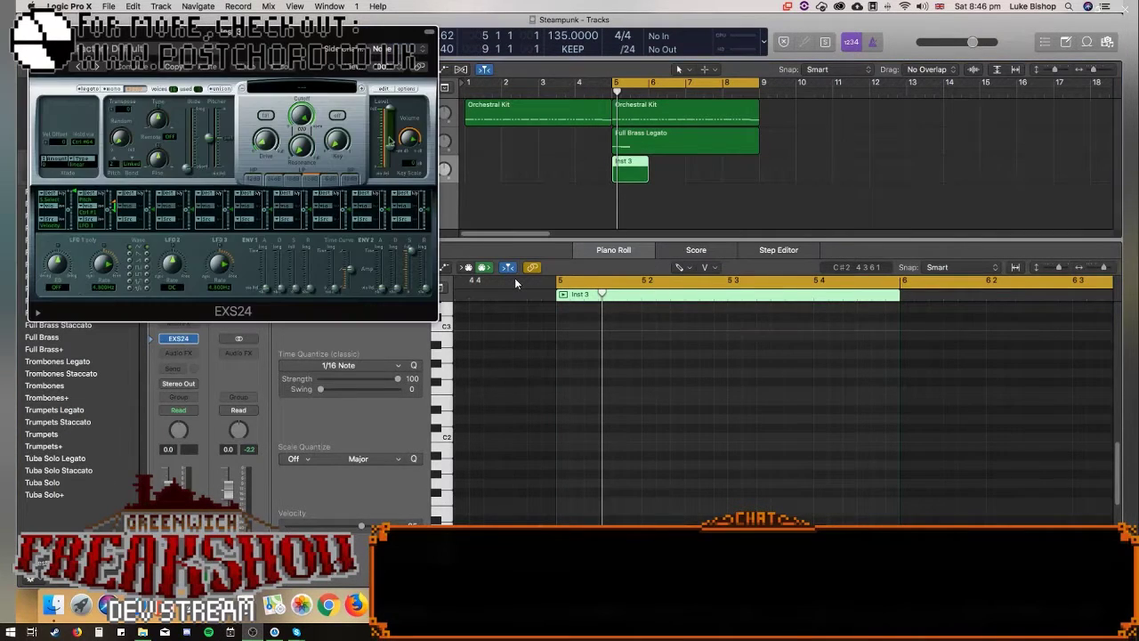
pyautogui.click(316, 86)
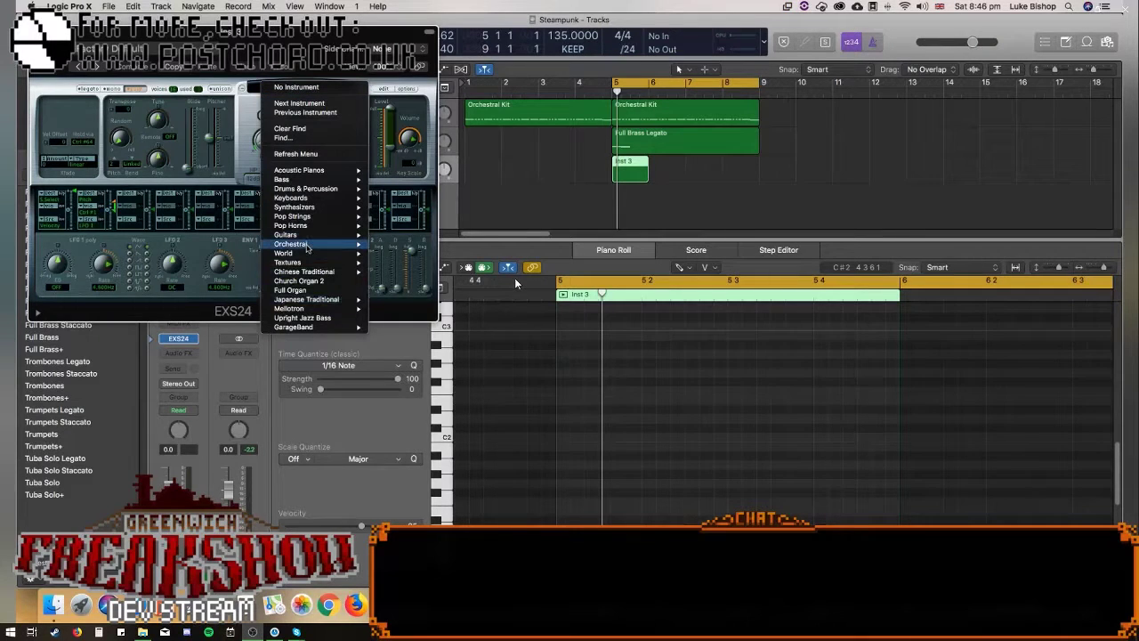
pyautogui.moveTo(310, 247)
pyautogui.moveTo(410, 271)
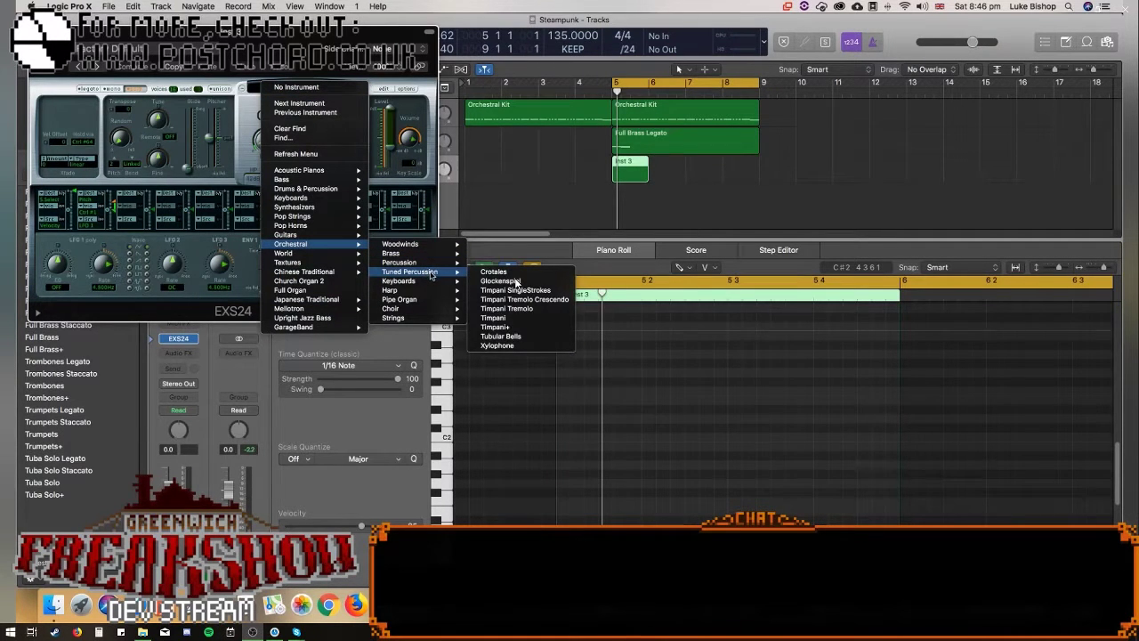
pyautogui.moveTo(416, 319)
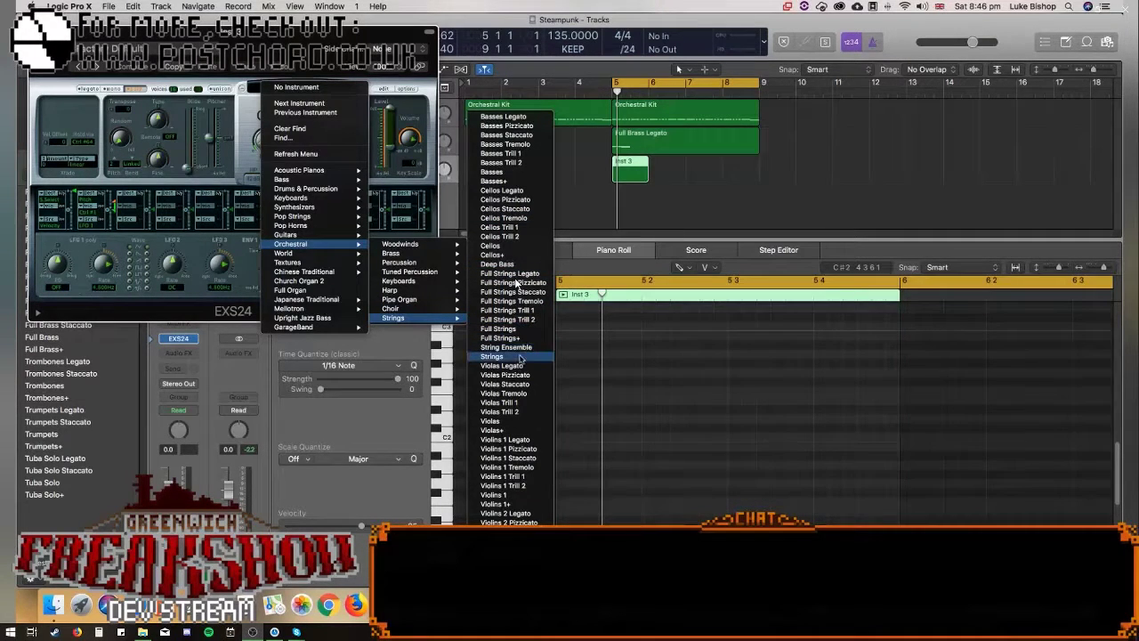
pyautogui.click(525, 442)
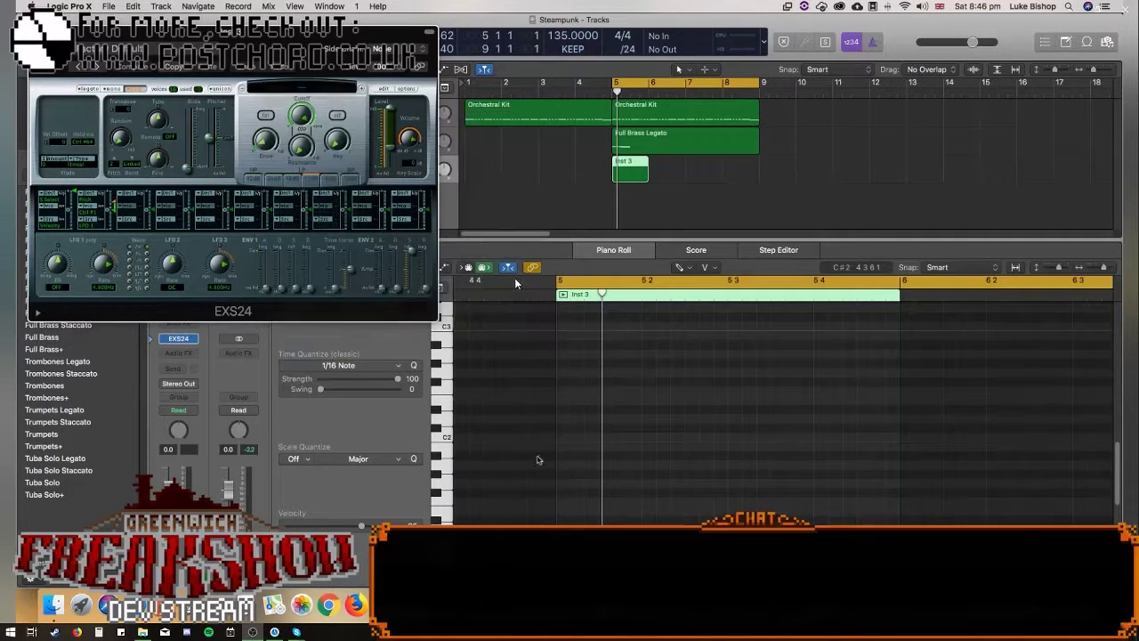
# Show Musical Typing and audition the C note on the violins in several octaves, moving the keyboard window aside.
pyautogui.click(329, 6)
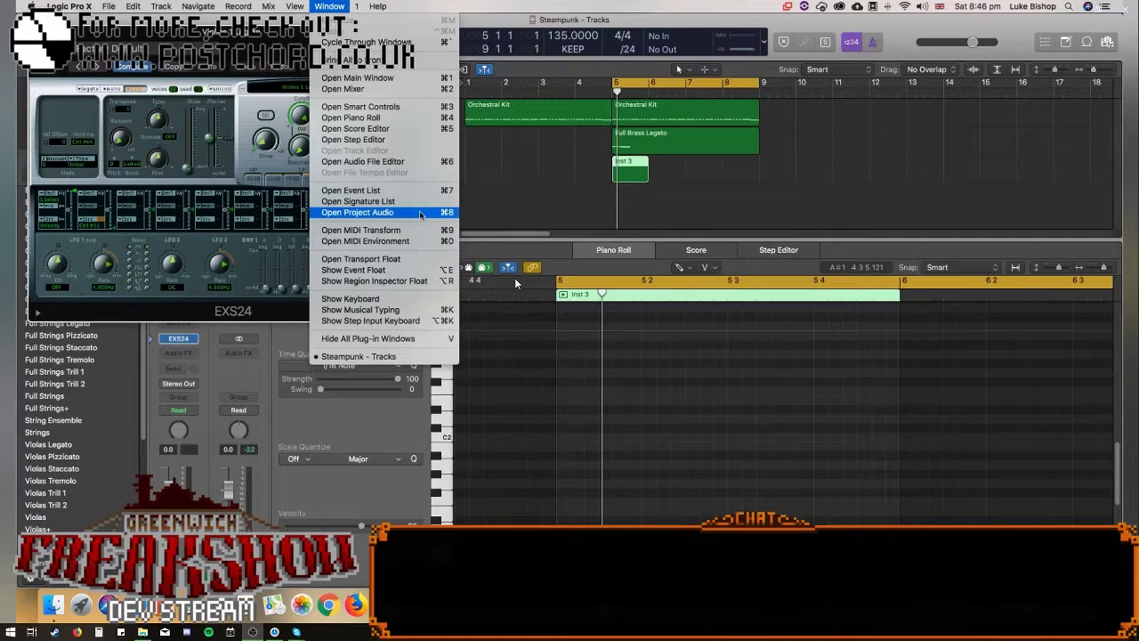
pyautogui.click(418, 311)
pyautogui.press('a')
pyautogui.press('a')
pyautogui.press('z')
pyautogui.press('a')
pyautogui.press('x')
pyautogui.press('x')
pyautogui.press('a')
pyautogui.press('a')
pyautogui.press('x')
pyautogui.press('a')
pyautogui.moveTo(583, 117); pyautogui.dragTo(789, 95)
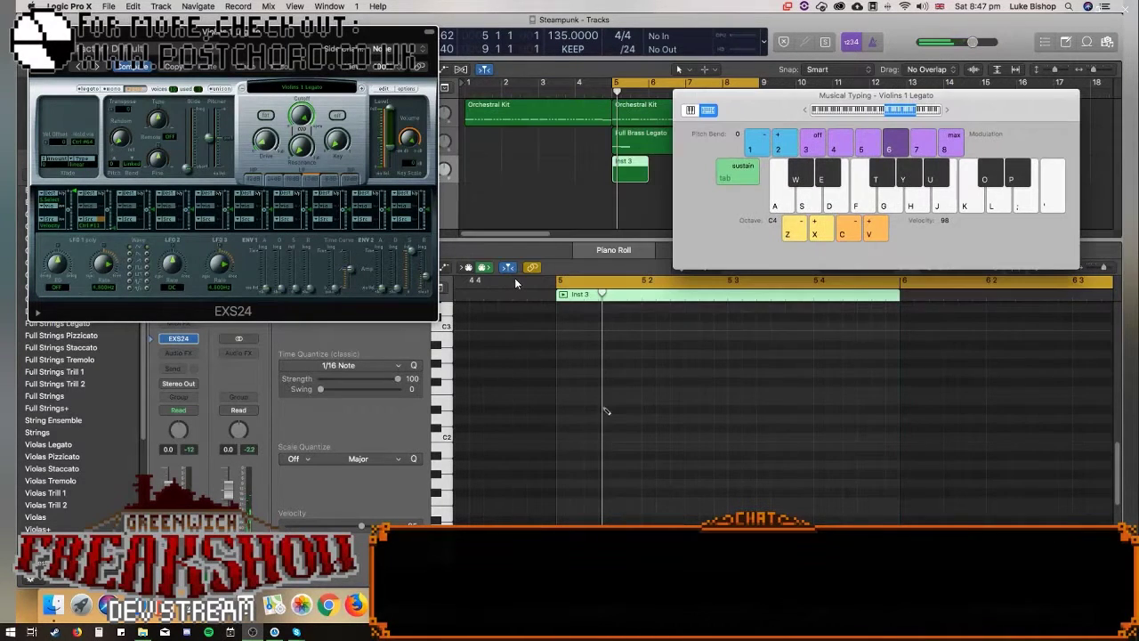
# Draw a note at the start of bar 5 in the violin region, raise it to C4 and extend it to one bar.
pyautogui.click(572, 419)
pyautogui.moveTo(583, 419); pyautogui.dragTo(577, 345)
pyautogui.scroll(5, 602, 407)
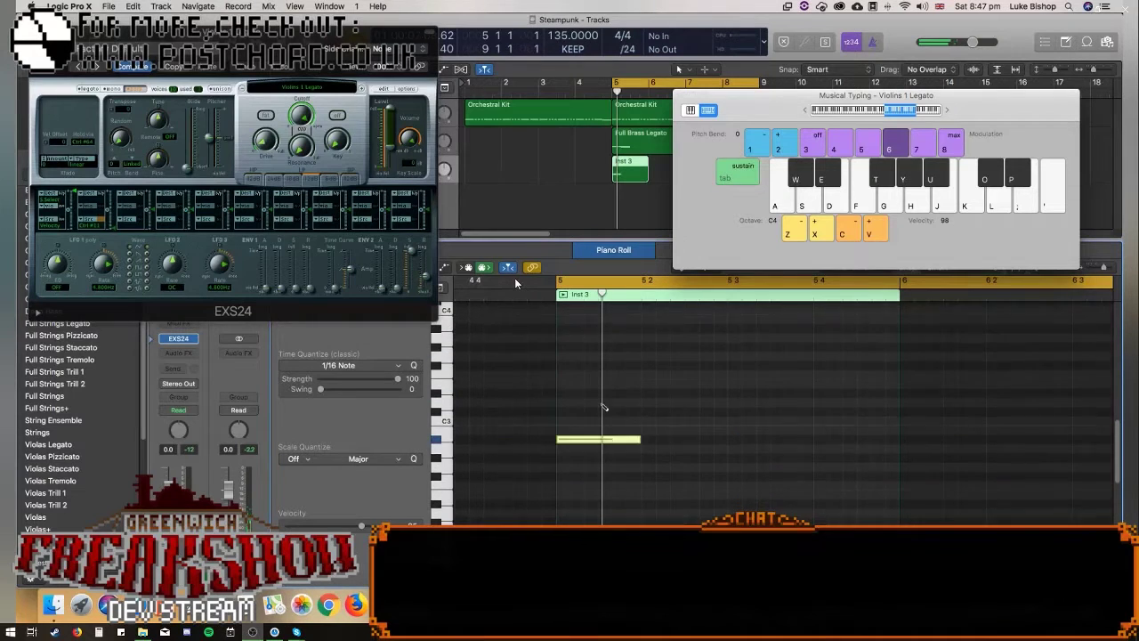
pyautogui.moveTo(584, 490); pyautogui.dragTo(899, 394)
pyautogui.scroll(2, 585, 411)
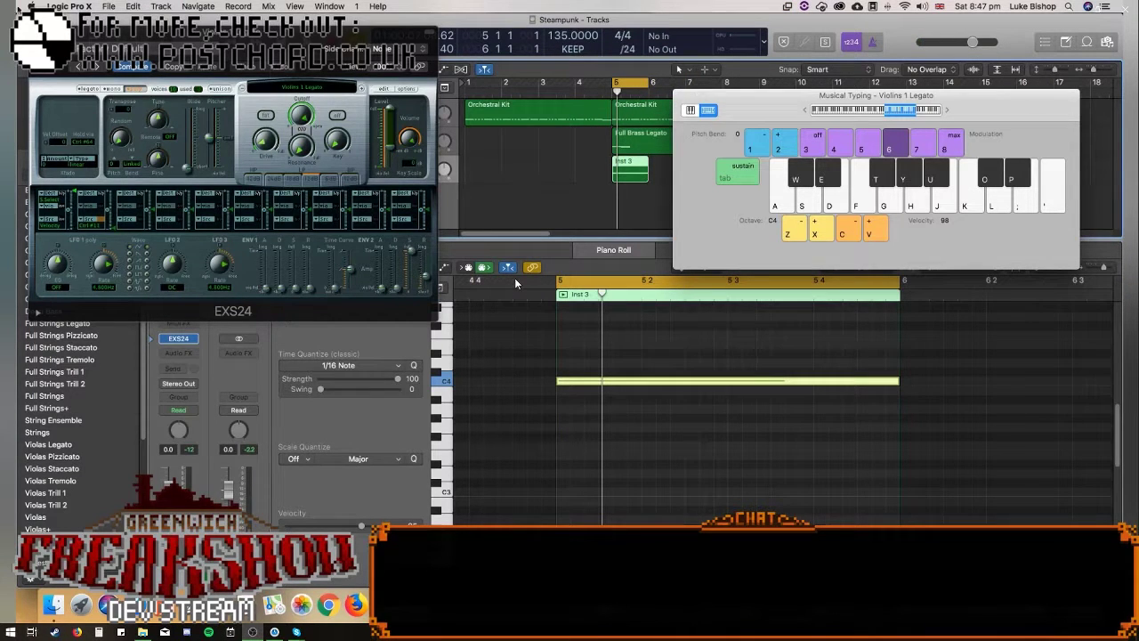
# Close the EXS24 window and play the bar 5 loop with the French horns muted.
pyautogui.press('super+w')
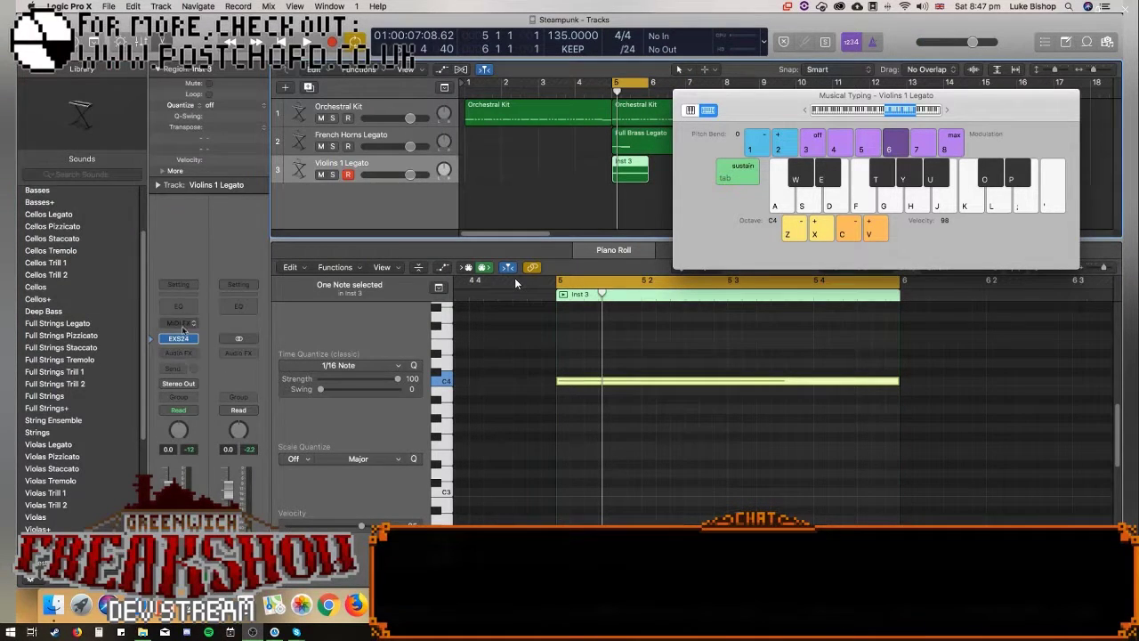
pyautogui.press('space')
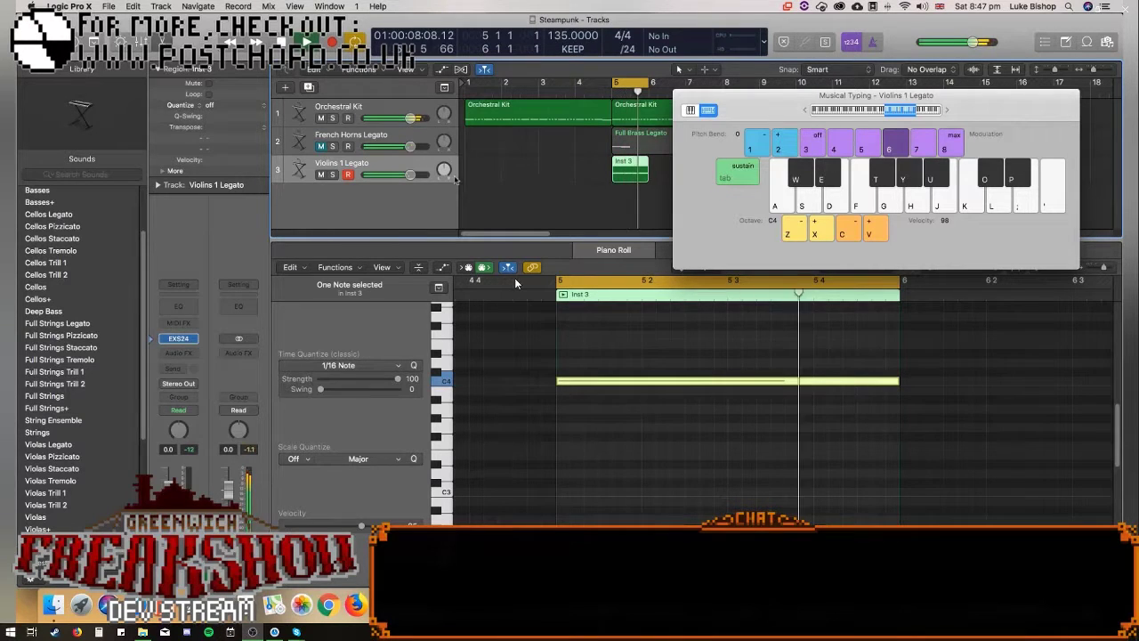
pyautogui.press('space')
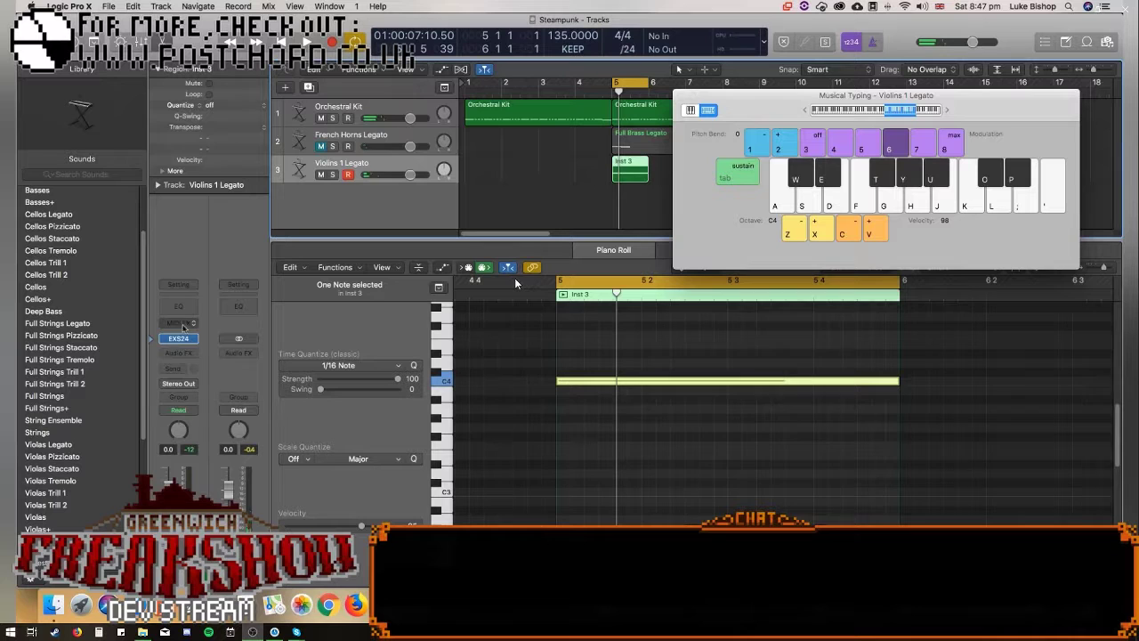
# Insert a Pitch Shifter on the violin track with -12 semitones and 100% mix, and close its window.
pyautogui.click(182, 353)
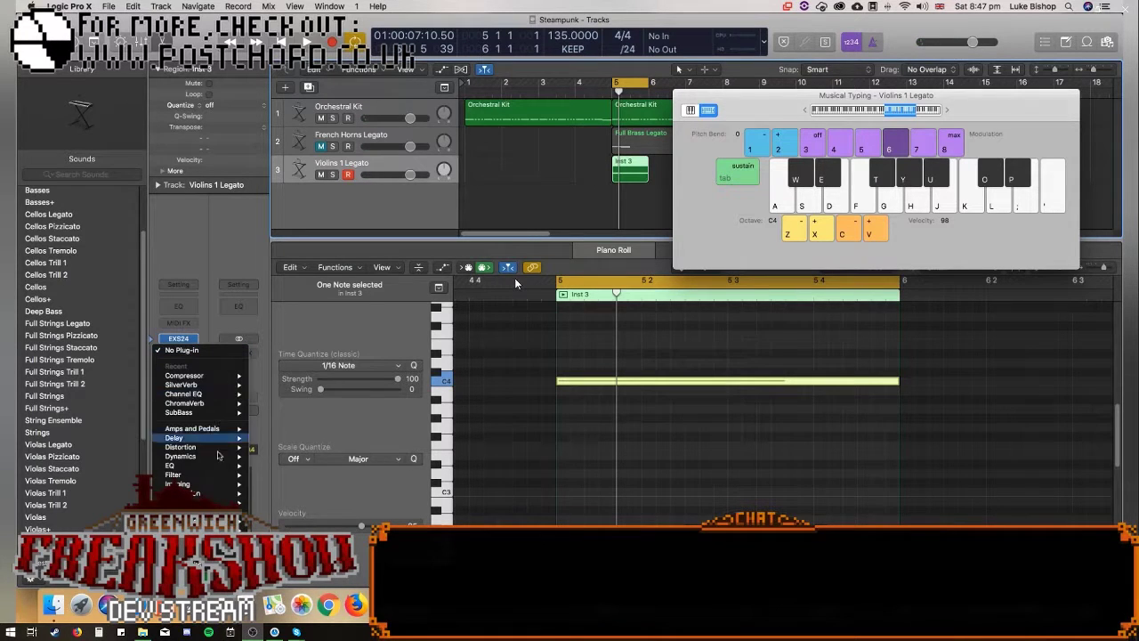
pyautogui.moveTo(249, 458)
pyautogui.moveTo(241, 438)
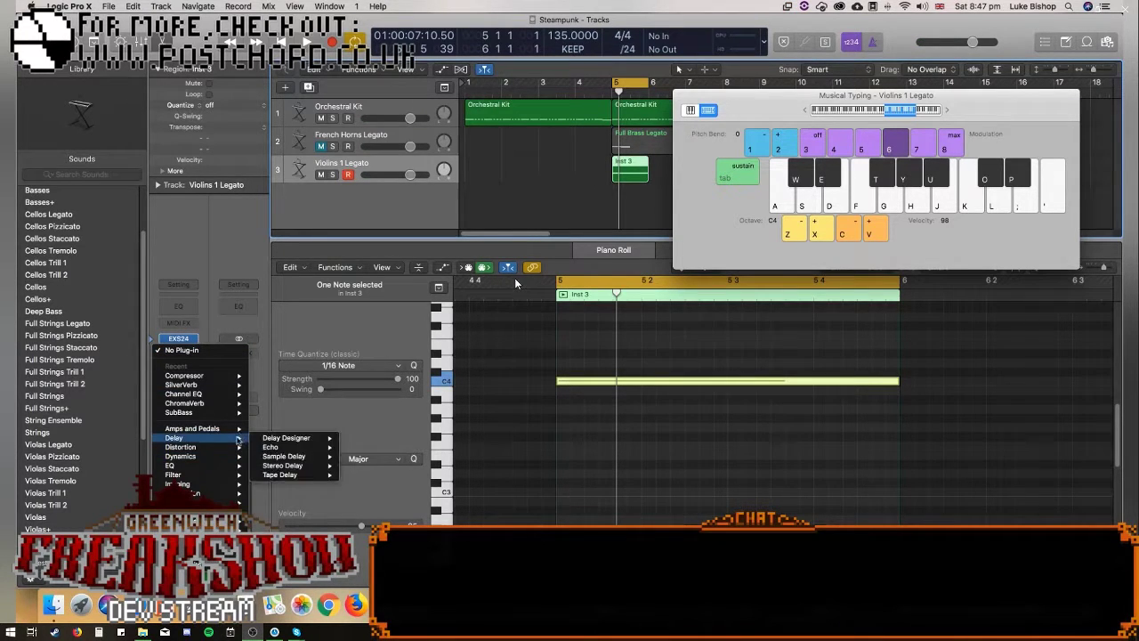
pyautogui.moveTo(196, 502)
pyautogui.moveTo(294, 503)
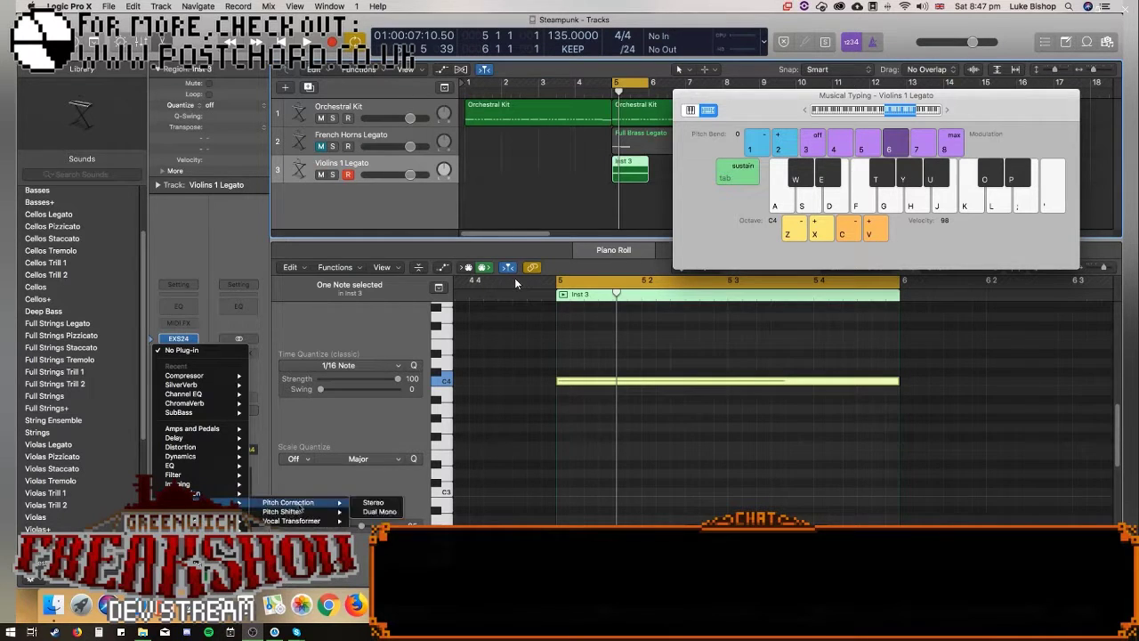
pyautogui.click(373, 511)
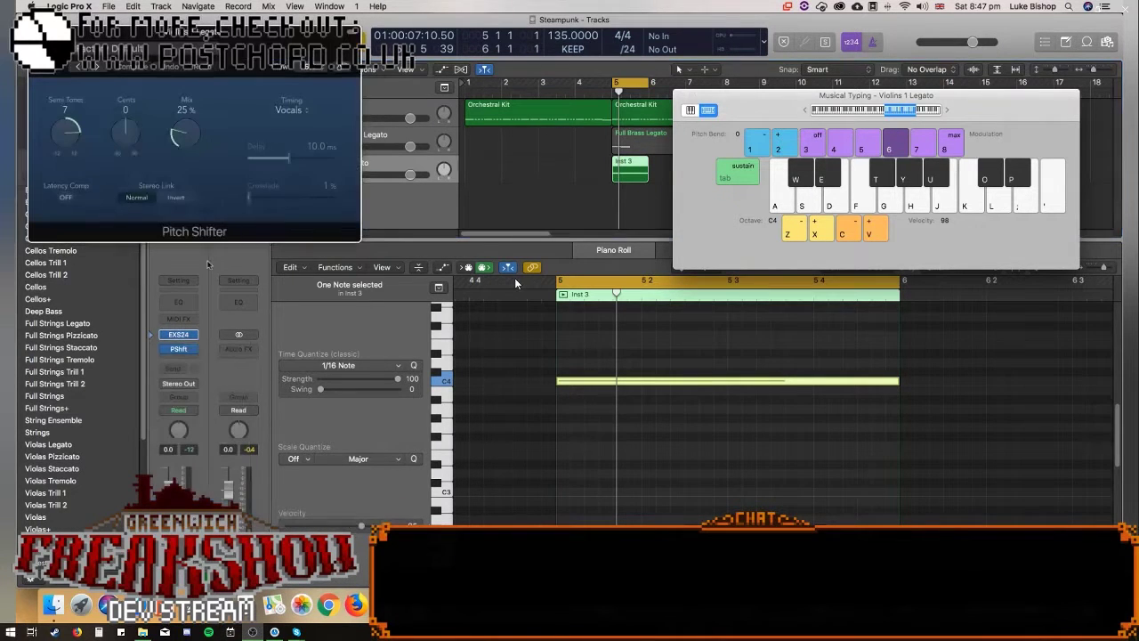
pyautogui.moveTo(77, 132); pyautogui.dragTo(192, 179)
pyautogui.moveTo(180, 138); pyautogui.dragTo(180, 107)
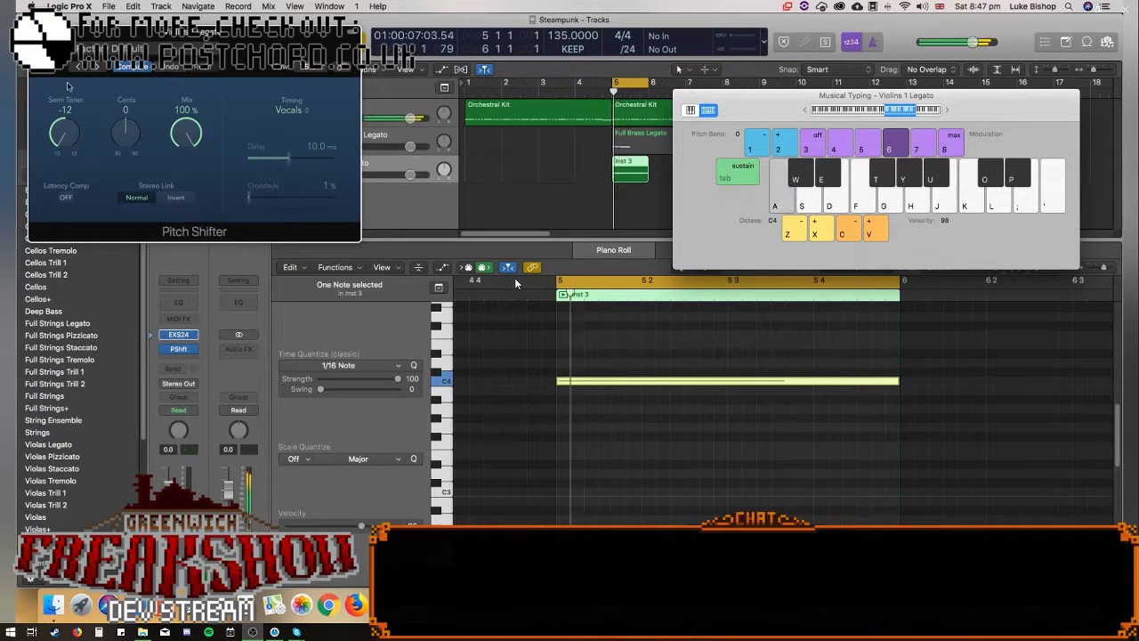
pyautogui.click(164, 348)
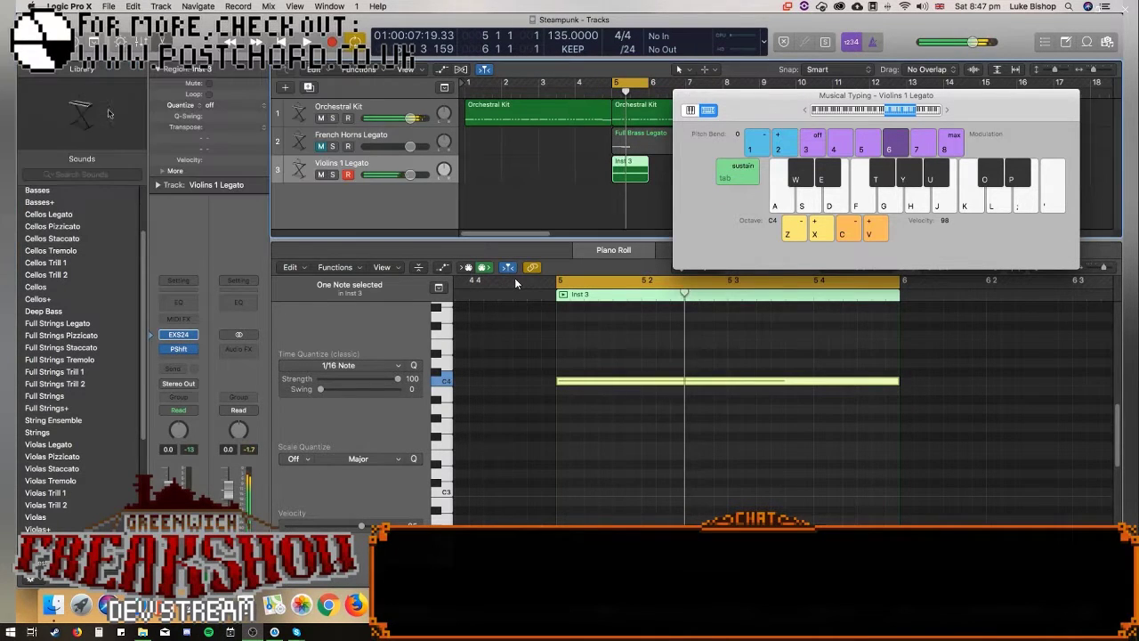
# Insert a second Pitch Shifter on the violin track, lowering its semitones and raising its mix.
pyautogui.click(178, 357)
pyautogui.click(310, 412)
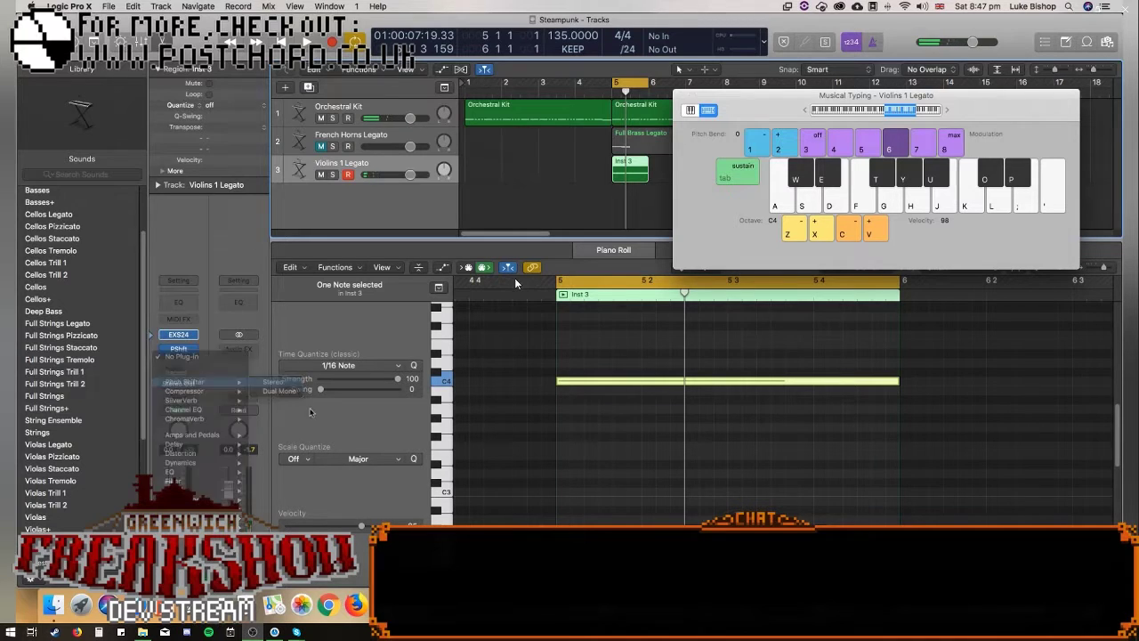
pyautogui.moveTo(60, 129); pyautogui.dragTo(88, 344)
pyautogui.moveTo(160, 122); pyautogui.dragTo(143, 4)
pyautogui.press('super+w')
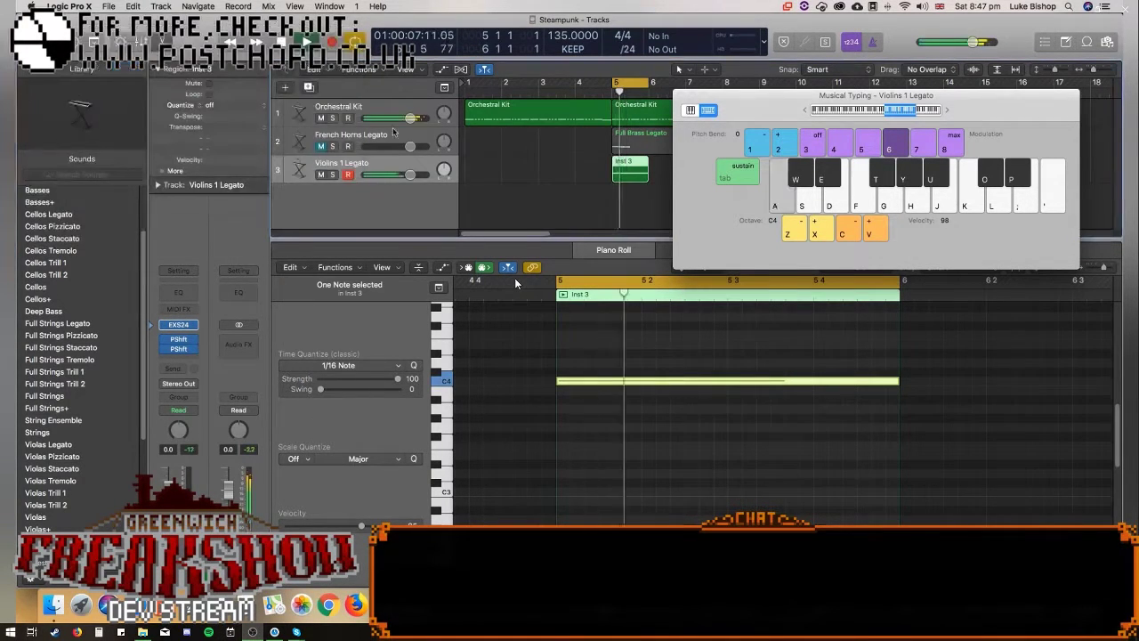
# Insert a third Pitch Shifter on the violin track with -12 semitones and 100% mix, and play the loop.
pyautogui.click(187, 356)
pyautogui.moveTo(214, 382)
pyautogui.click(292, 382)
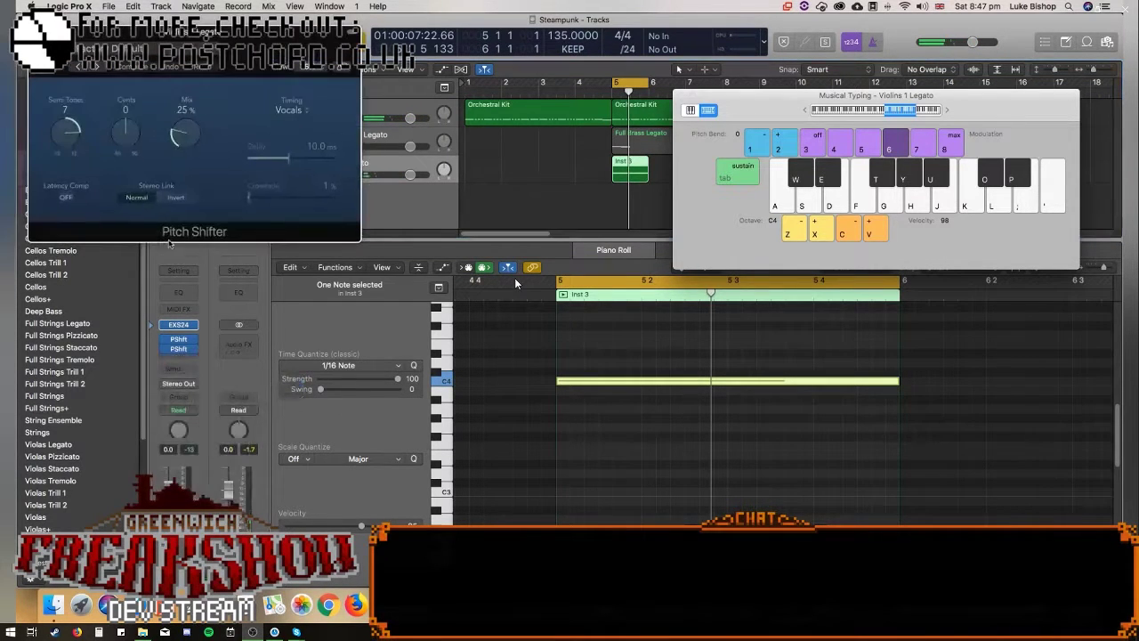
pyautogui.moveTo(195, 144); pyautogui.dragTo(196, 107)
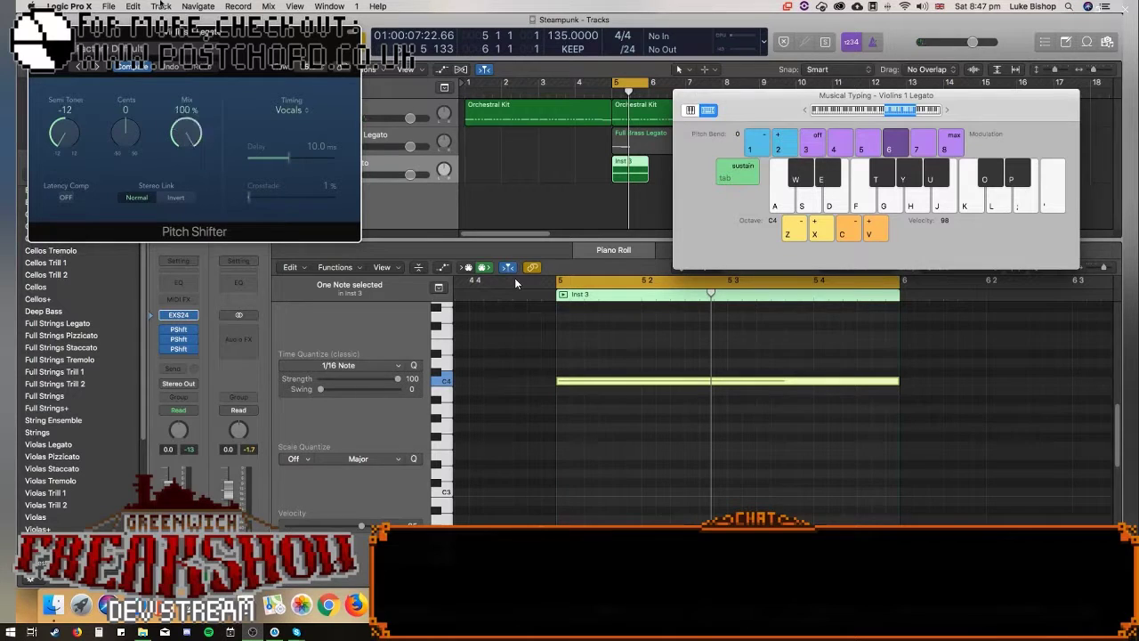
pyautogui.press('super+w')
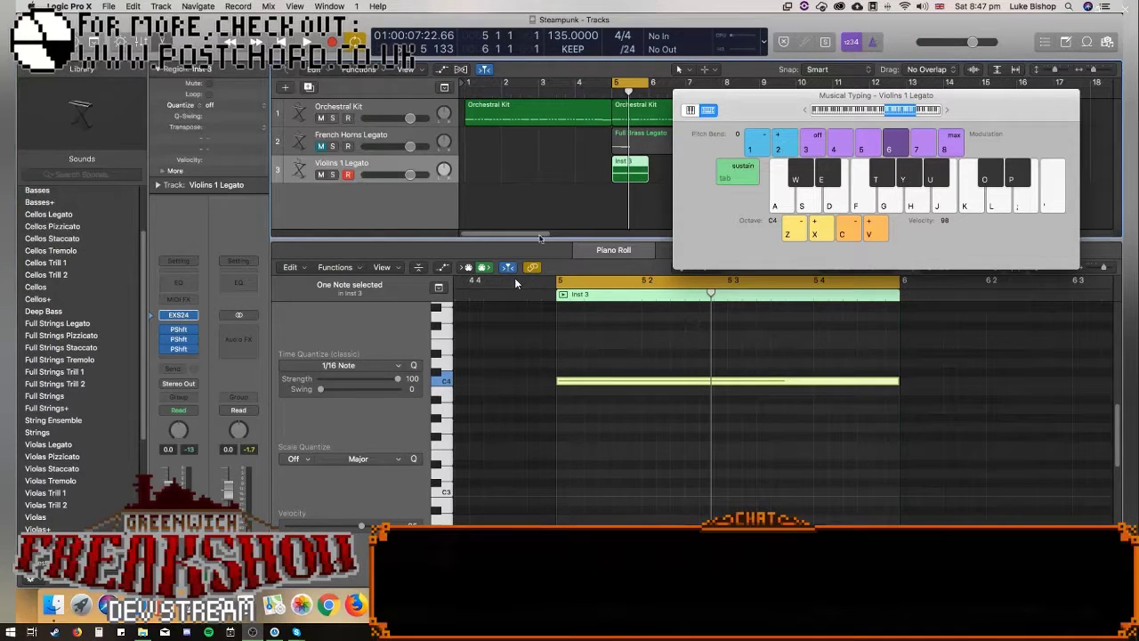
pyautogui.press('space')
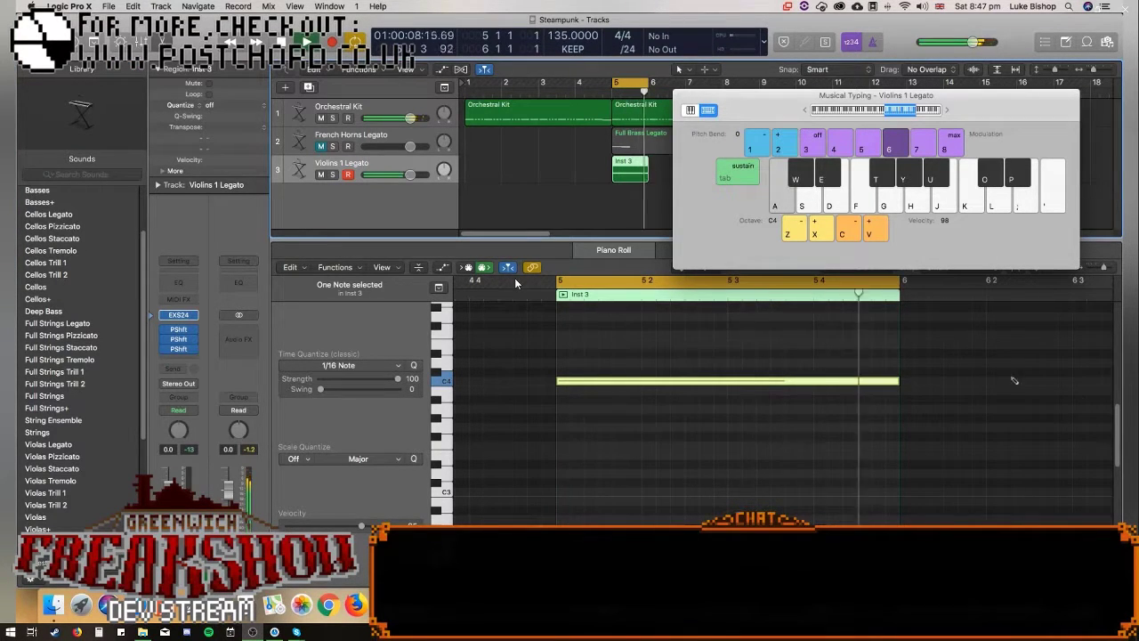
pyautogui.press('space')
# Close Musical Typing and extend the violin region and its C4 note to four bars, ending at bar 9.
pyautogui.click(682, 96)
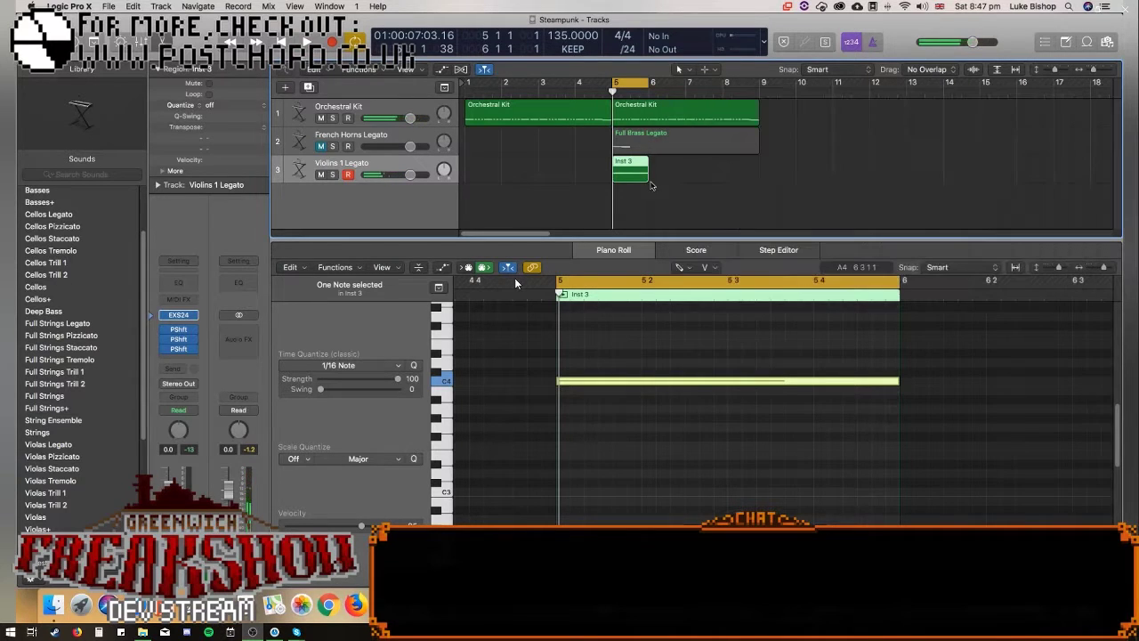
pyautogui.moveTo(647, 174); pyautogui.dragTo(755, 164)
pyautogui.moveTo(1103, 269); pyautogui.dragTo(1099, 269)
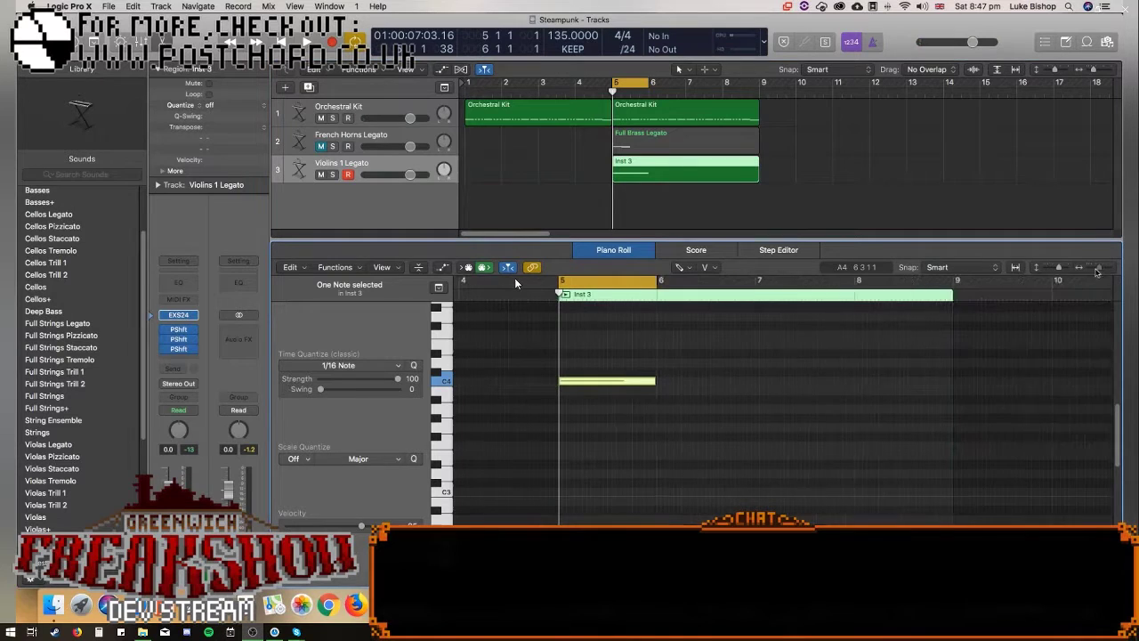
pyautogui.moveTo(660, 381); pyautogui.dragTo(958, 401)
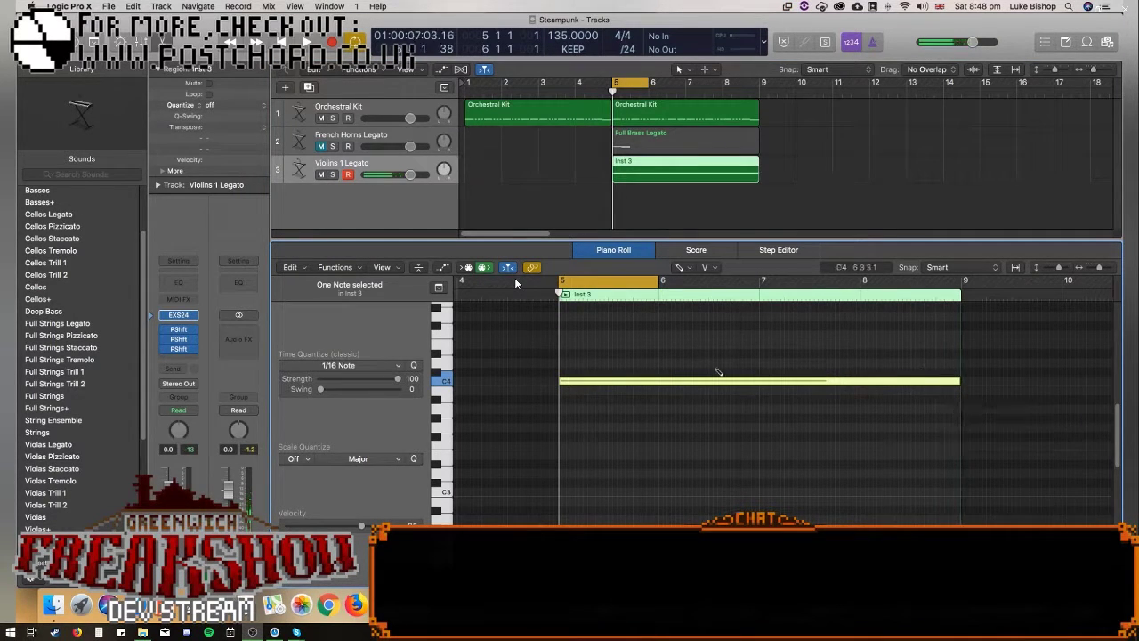
# Insert a fourth Pitch Shifter on the violin track with -12 semitones and 100% mix, and play the result.
pyautogui.click(178, 357)
pyautogui.moveTo(214, 382)
pyautogui.click(273, 382)
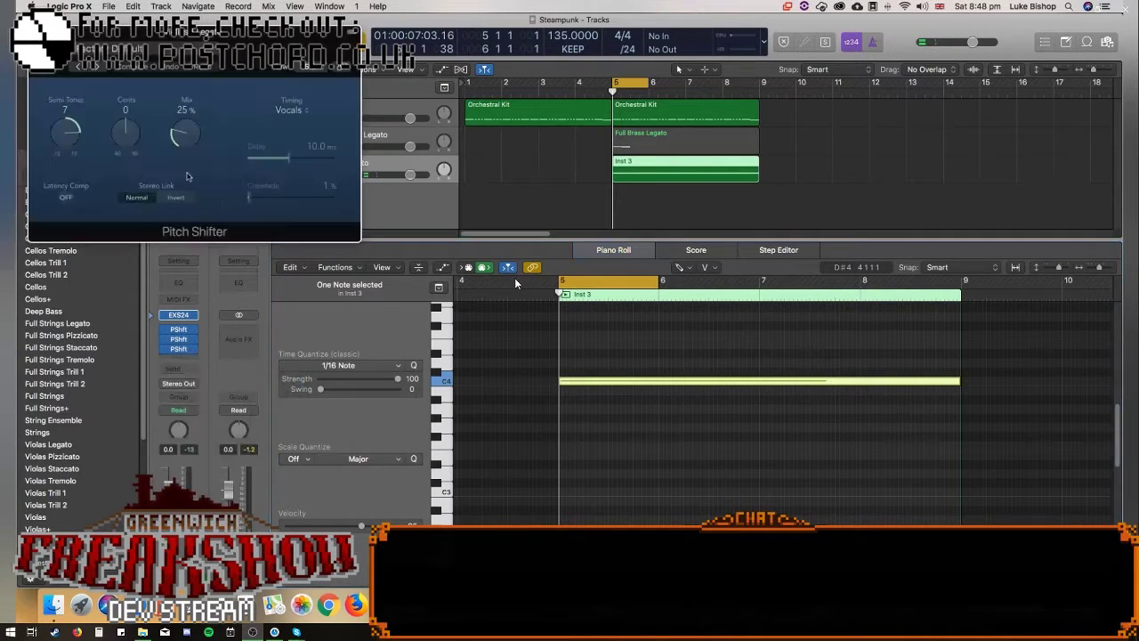
pyautogui.moveTo(182, 136); pyautogui.dragTo(183, 107)
pyautogui.press('space')
# Add a four-bar C5 note at bar 5 an octave above the C4 note, and select the C4 note.
pyautogui.click(649, 383)
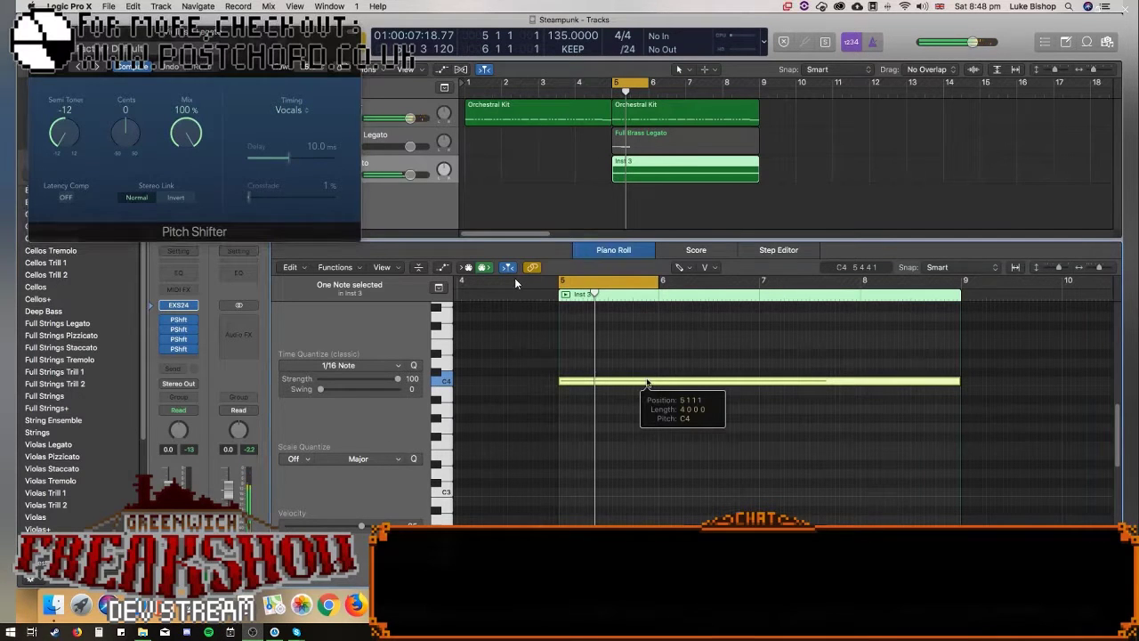
pyautogui.scroll(5, 654, 387)
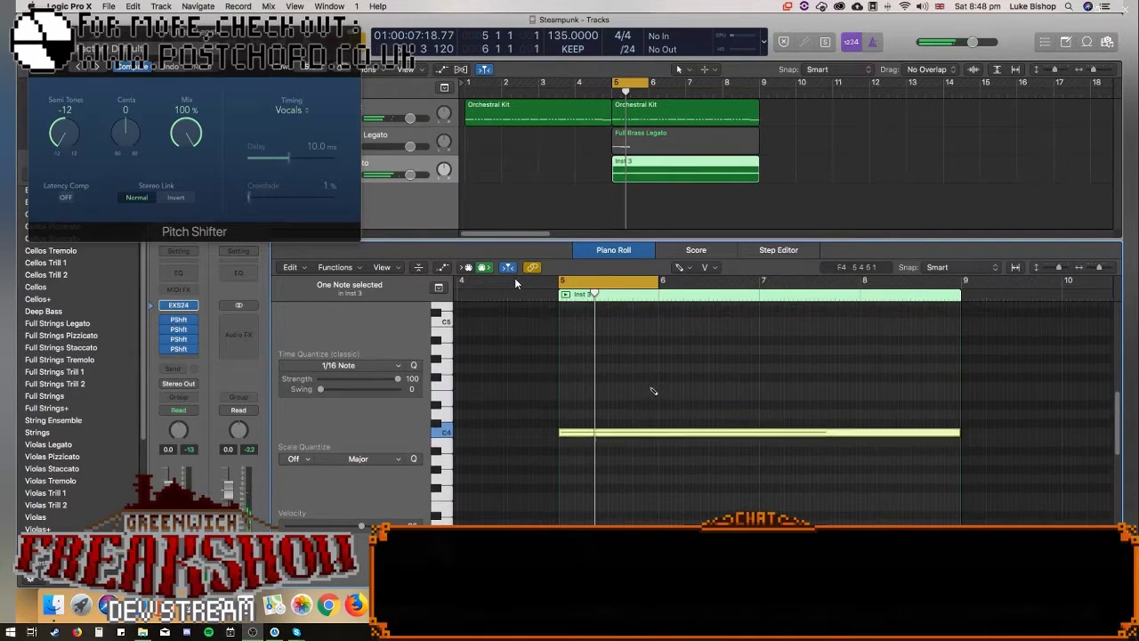
pyautogui.click(564, 370)
pyautogui.click(728, 479)
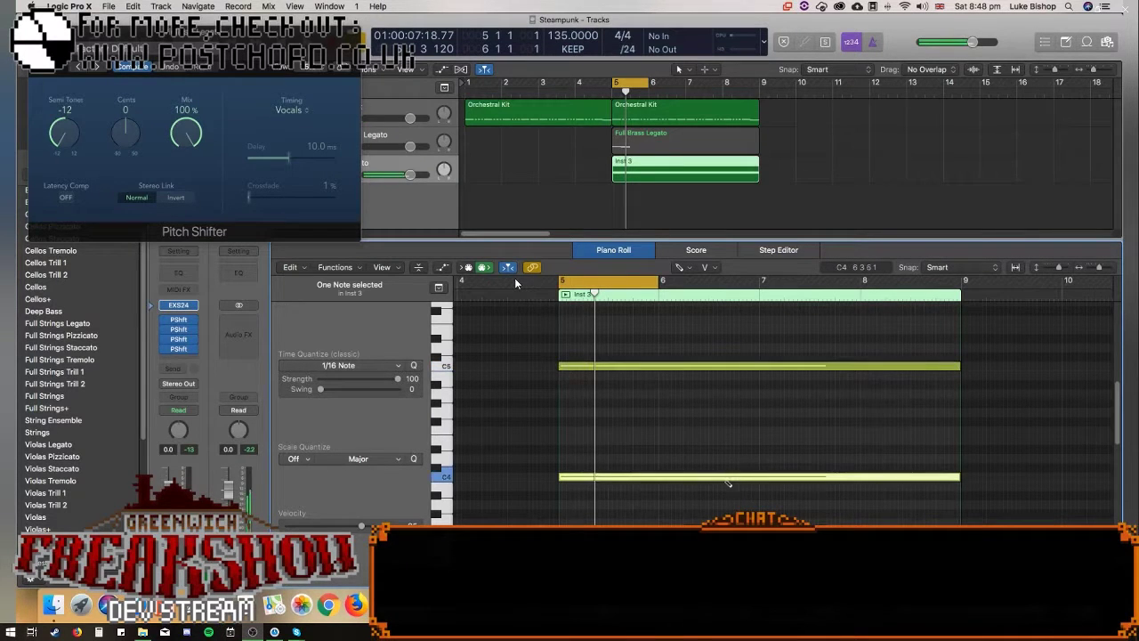
# Delete the C4 note from the violin region and play the remaining C5 note with the cycle range extended to bars 5–9.
pyautogui.press('Delete')
pyautogui.click(610, 366)
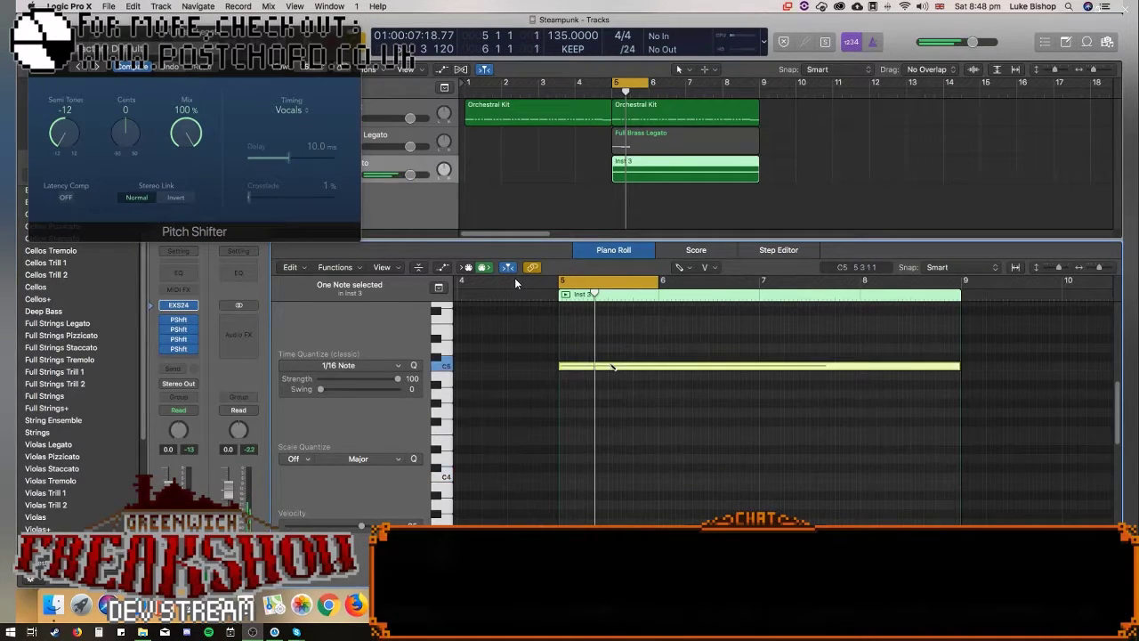
pyautogui.press('space')
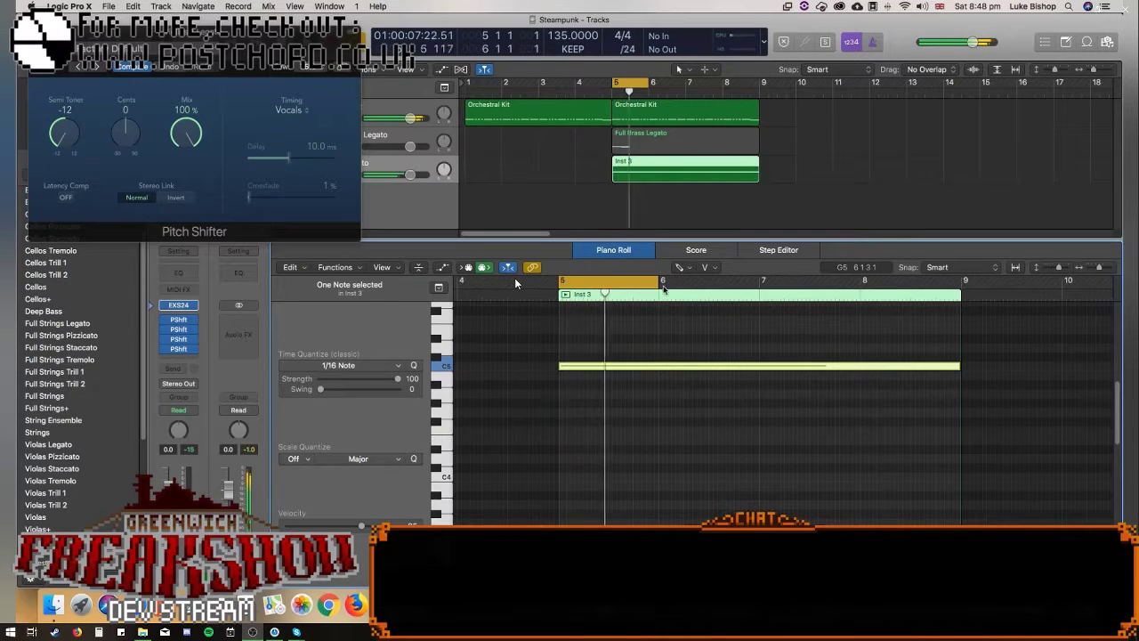
pyautogui.moveTo(697, 284); pyautogui.dragTo(955, 284)
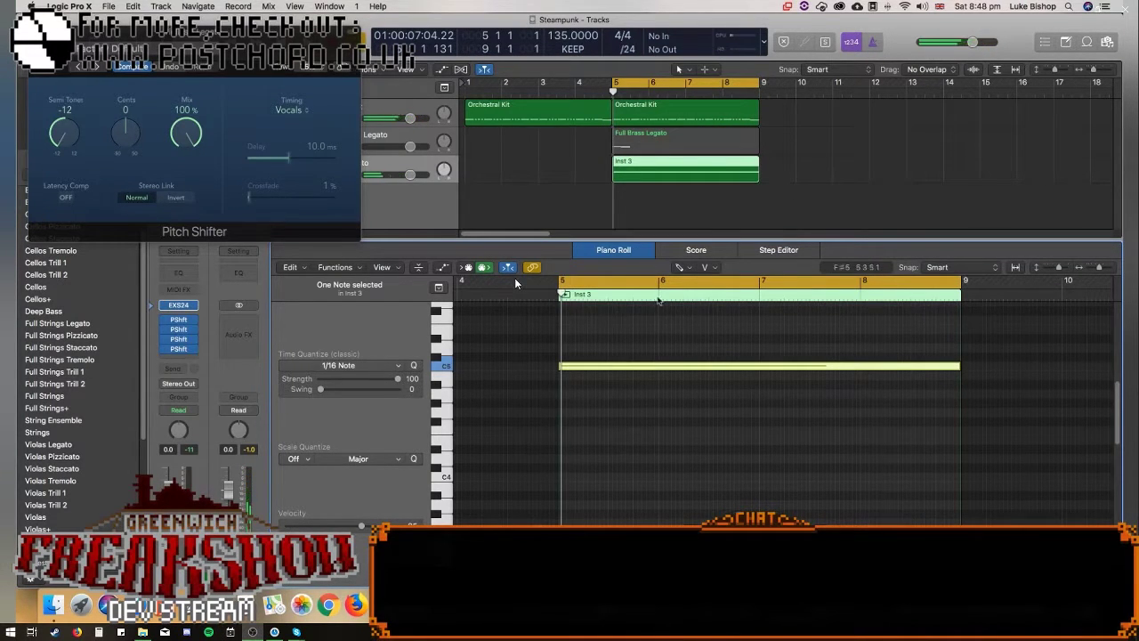
pyautogui.click(680, 282)
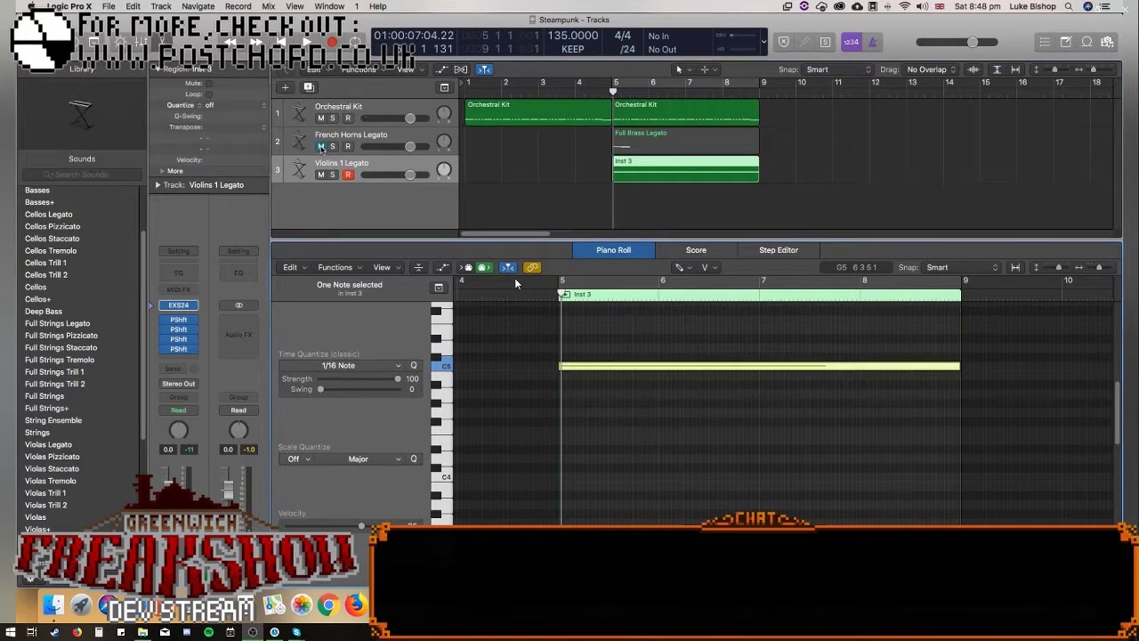
# In the French horns region at bar 5, delete the two lowest notes and select the remaining E2 note.
pyautogui.click(676, 140)
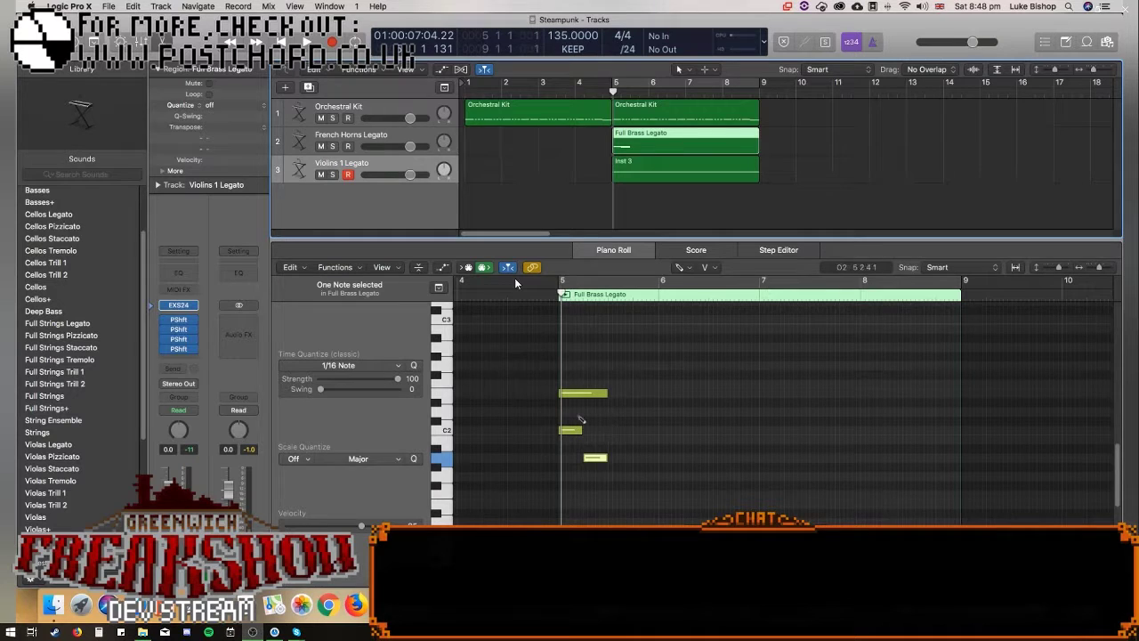
pyautogui.click(595, 458)
pyautogui.press('Delete')
pyautogui.click(570, 429)
pyautogui.press('Delete')
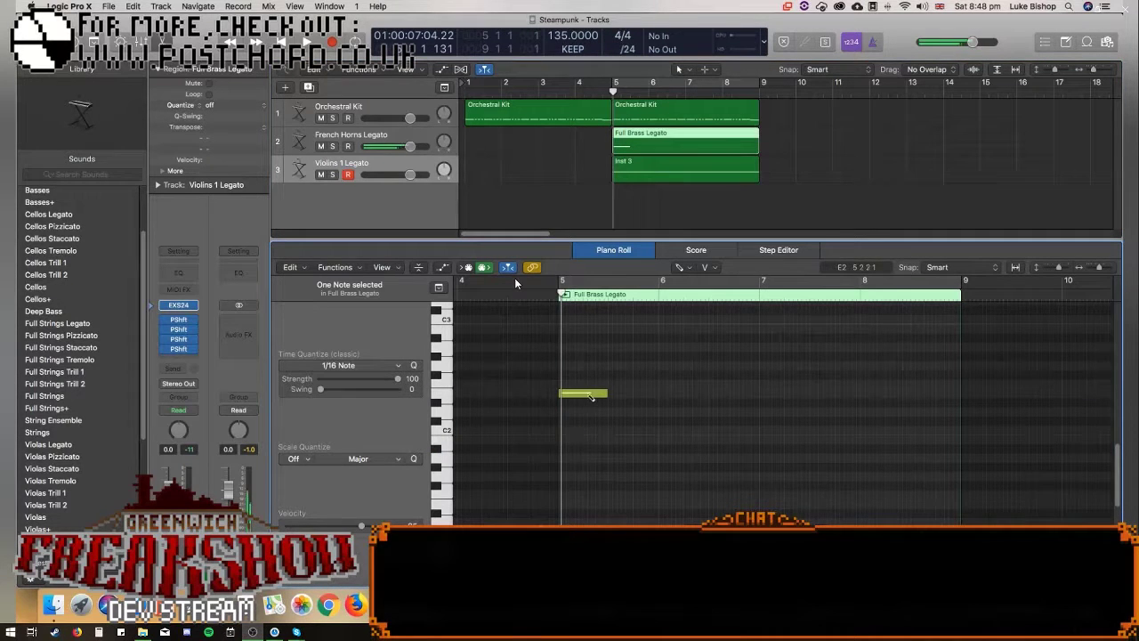
pyautogui.click(587, 394)
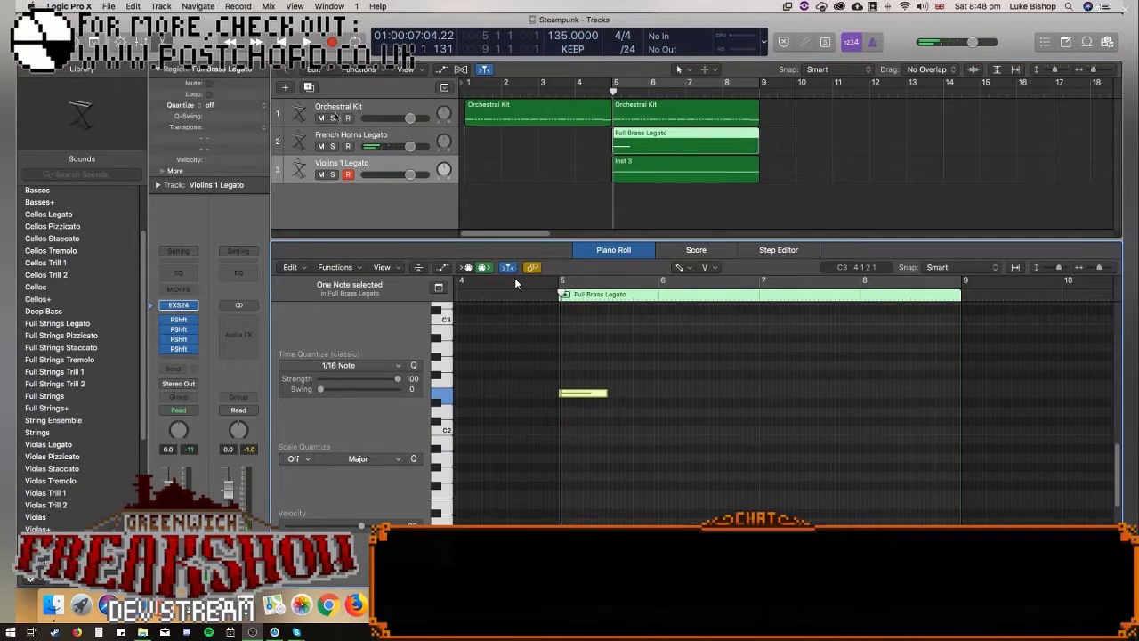
# Open the French Horns track's EXS24 sampler and Musical Typing, test-play C notes, and move the keyboard window clear of the sampler.
pyautogui.click(364, 136)
pyautogui.click(179, 339)
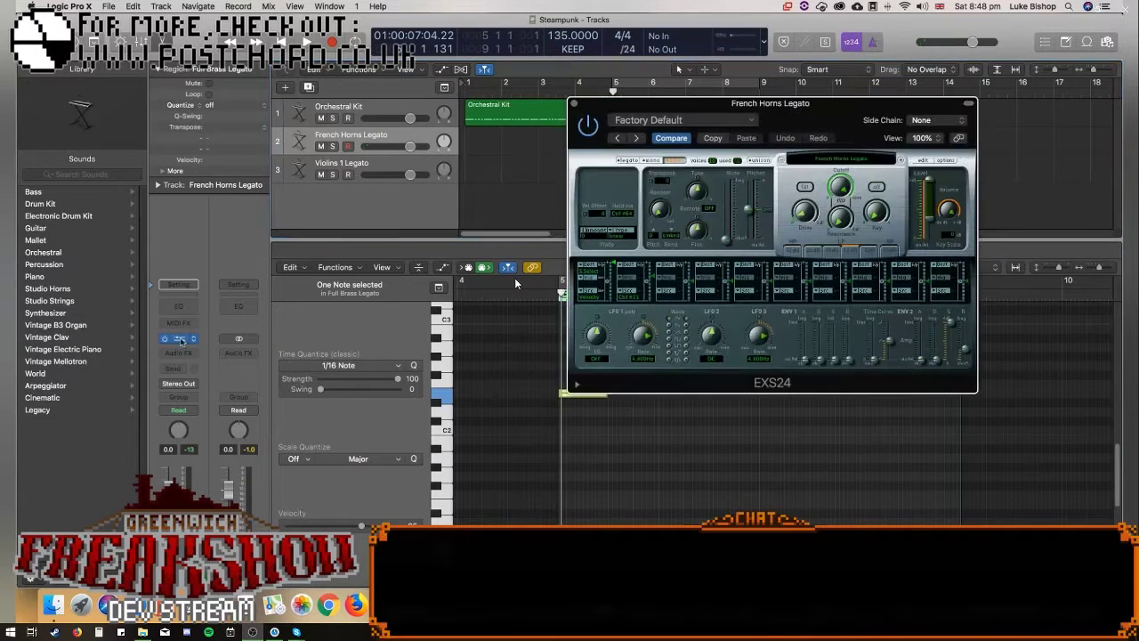
pyautogui.click(565, 396)
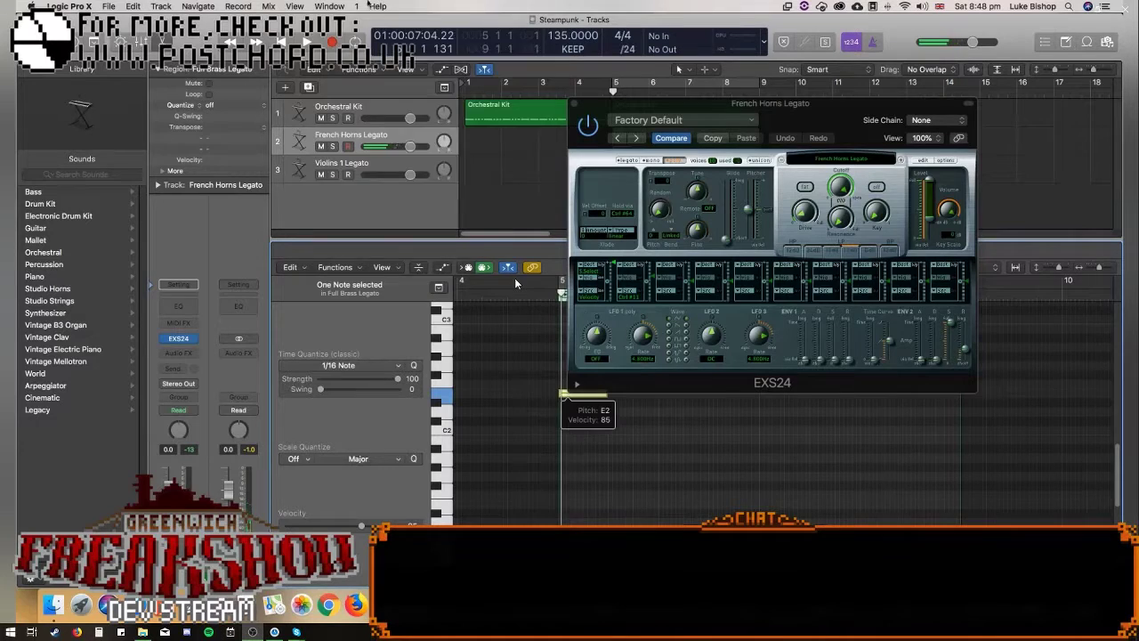
pyautogui.click(329, 6)
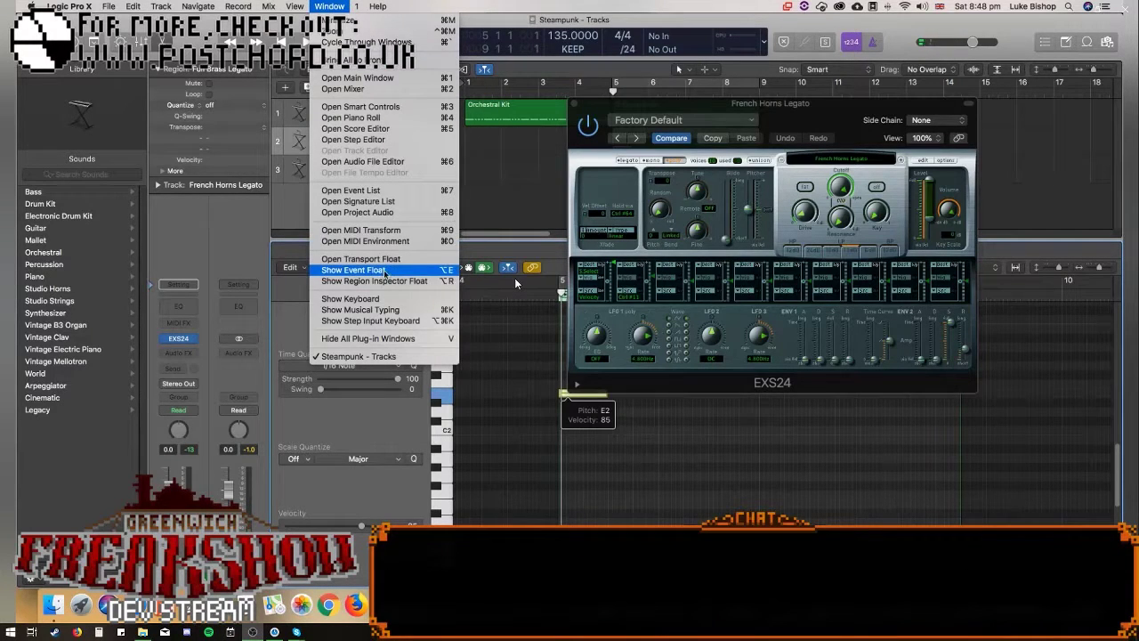
pyautogui.click(374, 310)
pyautogui.press('a')
pyautogui.press('z')
pyautogui.press('a')
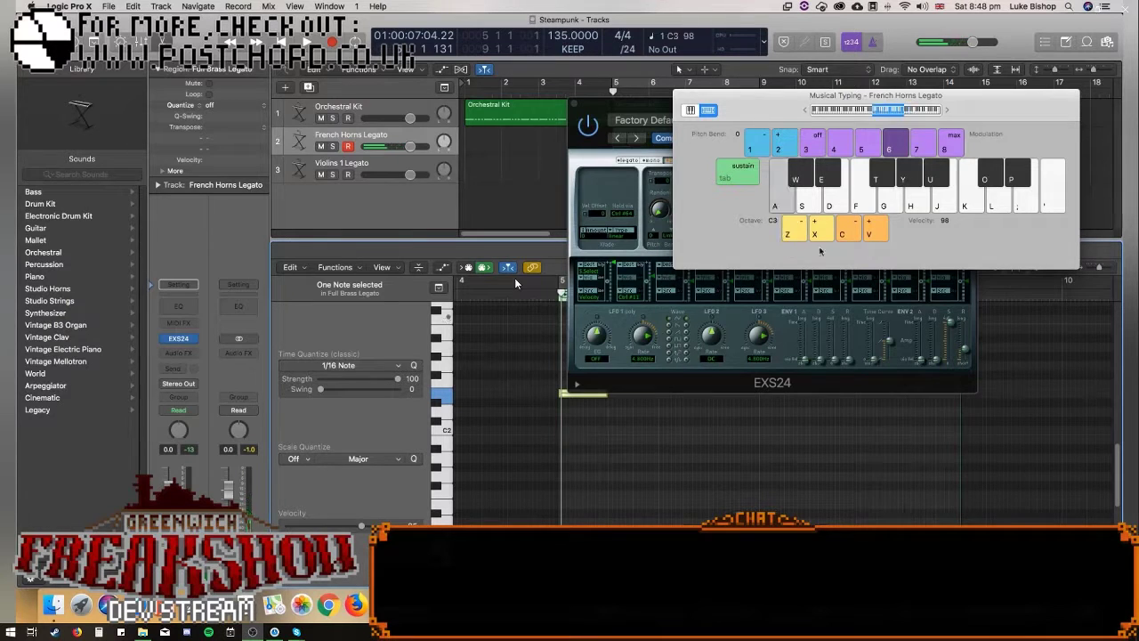
pyautogui.moveTo(835, 98); pyautogui.dragTo(199, 100)
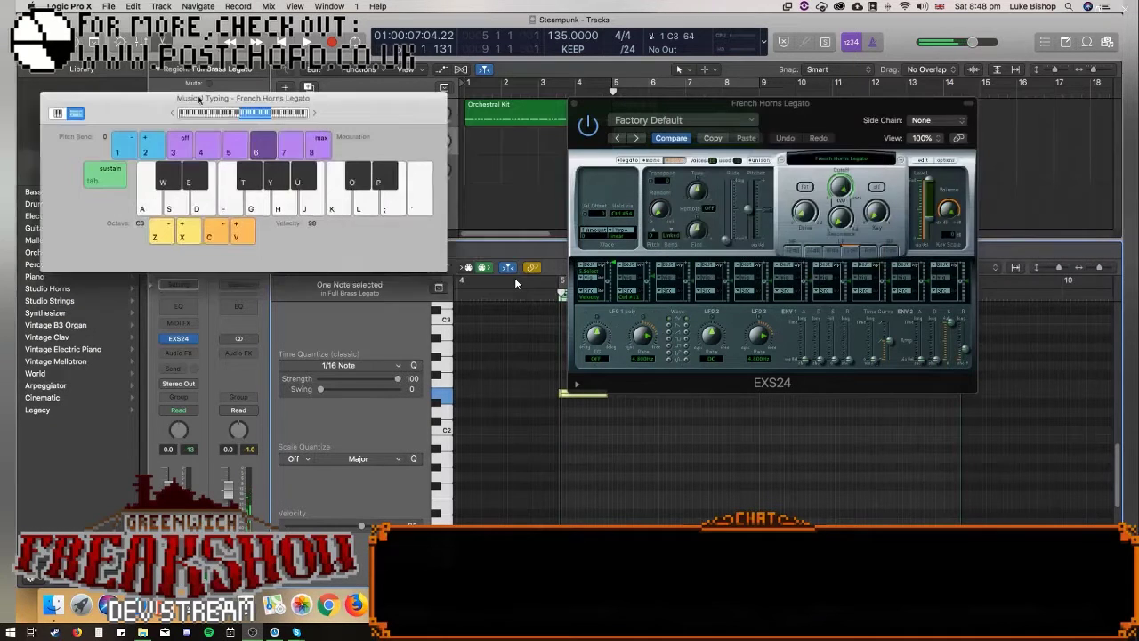
# Load the orchestral brass instrument Trombones Legato into the French horns track's EXS24.
pyautogui.click(841, 158)
pyautogui.moveTo(866, 336)
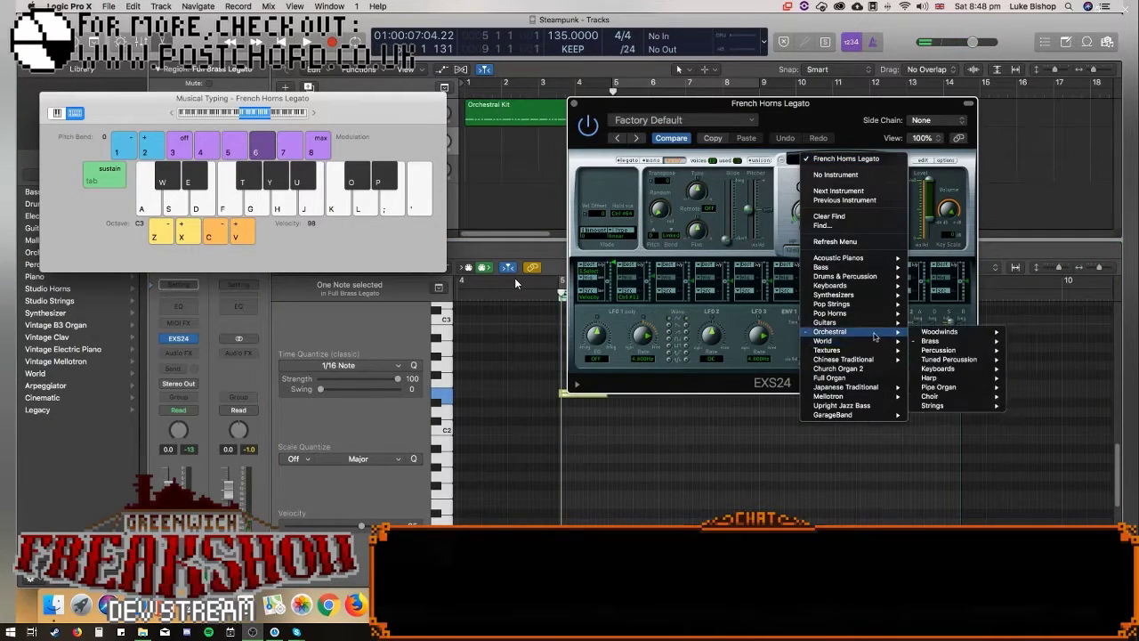
pyautogui.moveTo(972, 337)
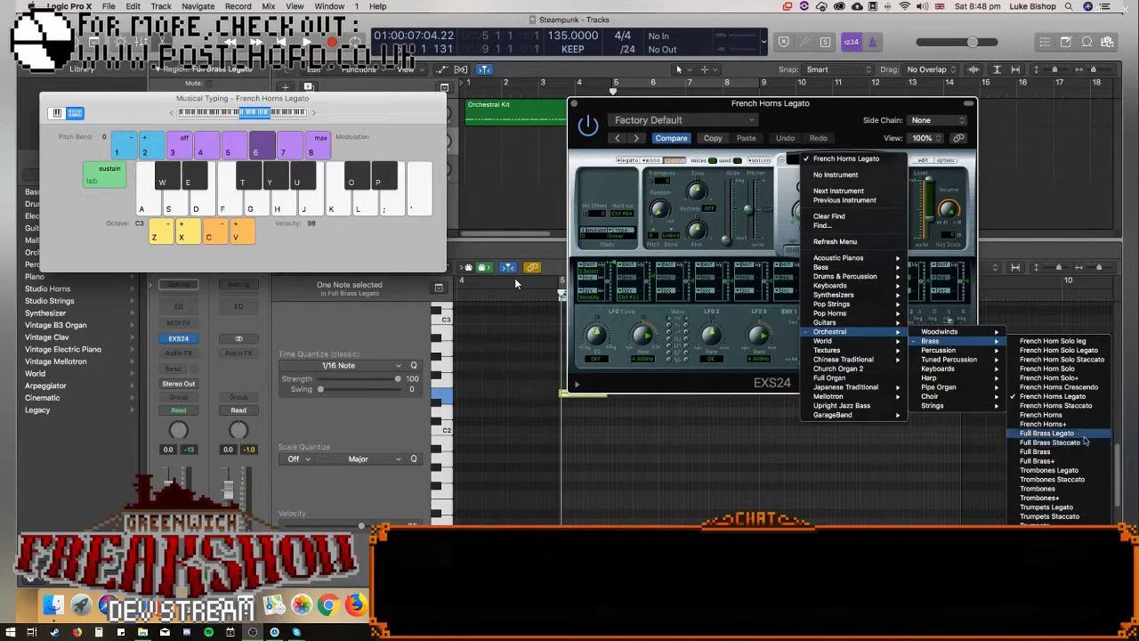
pyautogui.click(1072, 473)
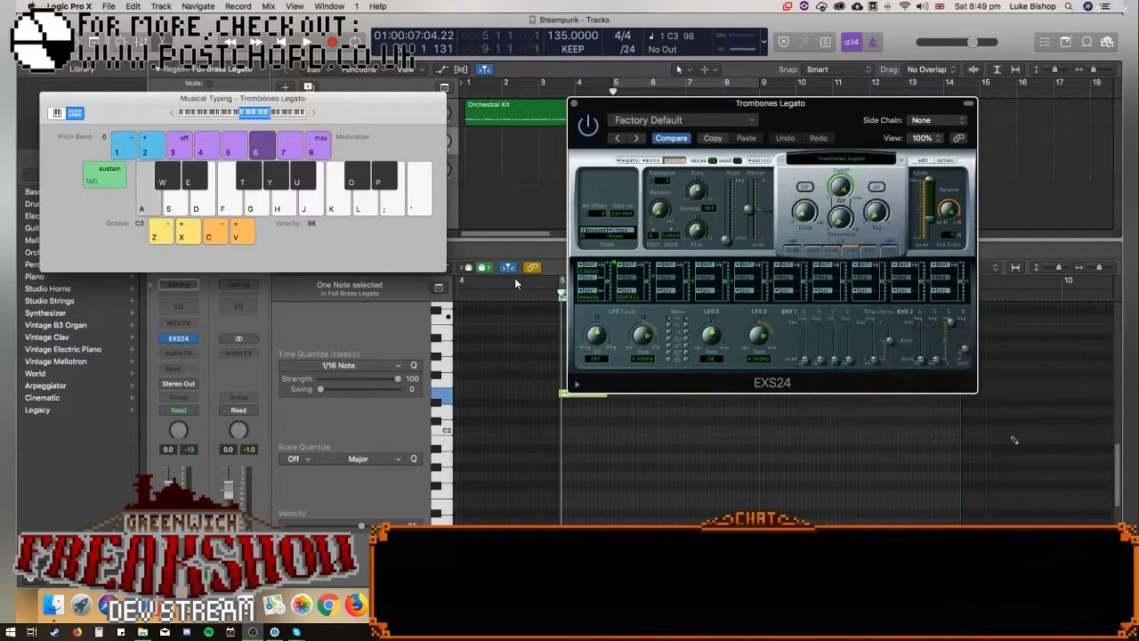
# Load the orchestral brass instrument Tuba Solo Legato into the EXS24 and audition C notes down to octave C1.
pyautogui.click(823, 157)
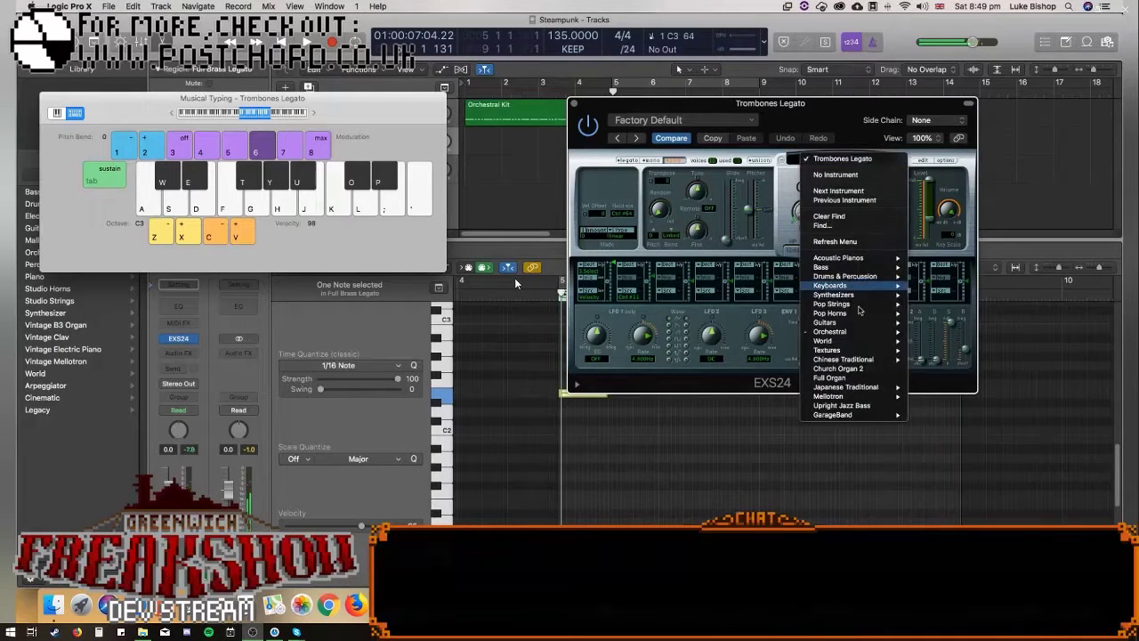
pyautogui.moveTo(953, 341)
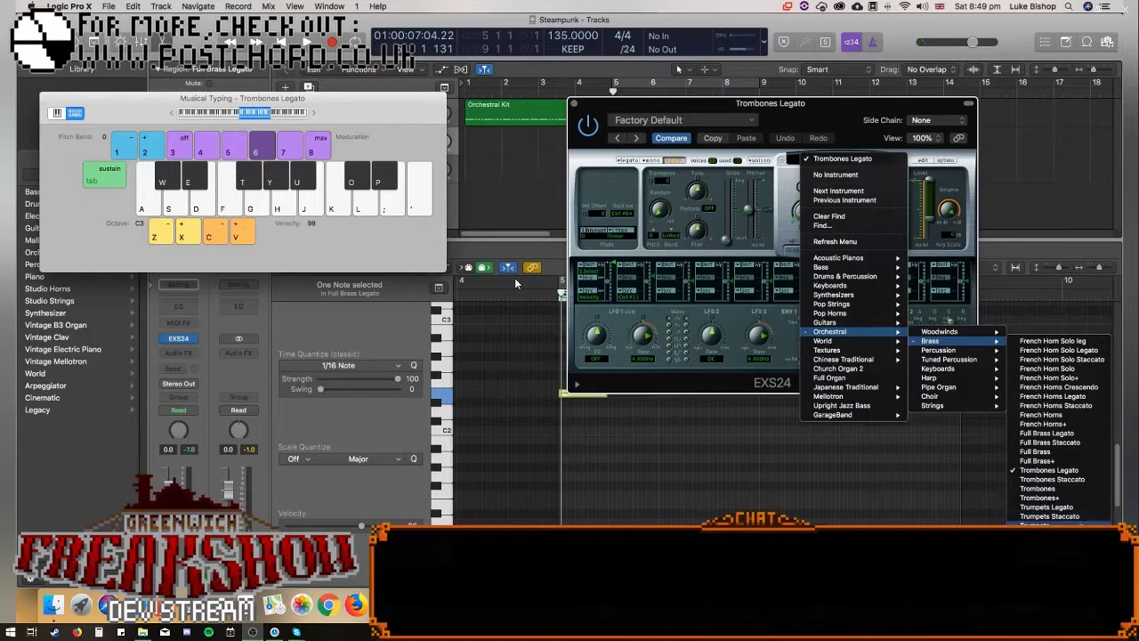
pyautogui.click(1050, 556)
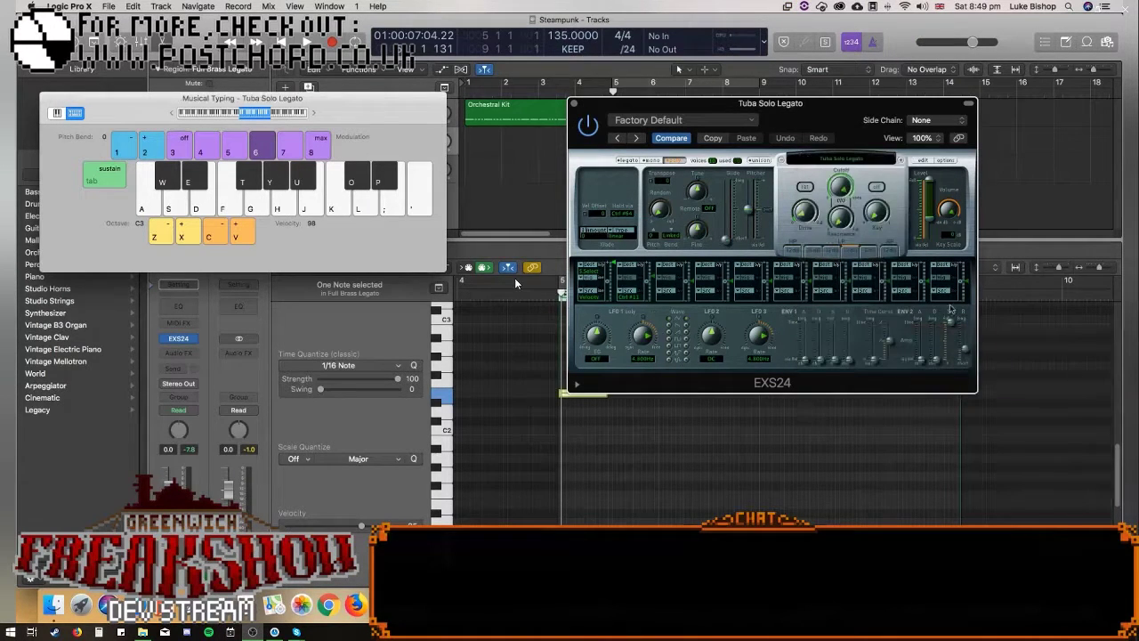
pyautogui.press('a')
pyautogui.press('z')
pyautogui.press('a')
pyautogui.press('z')
pyautogui.press('a')
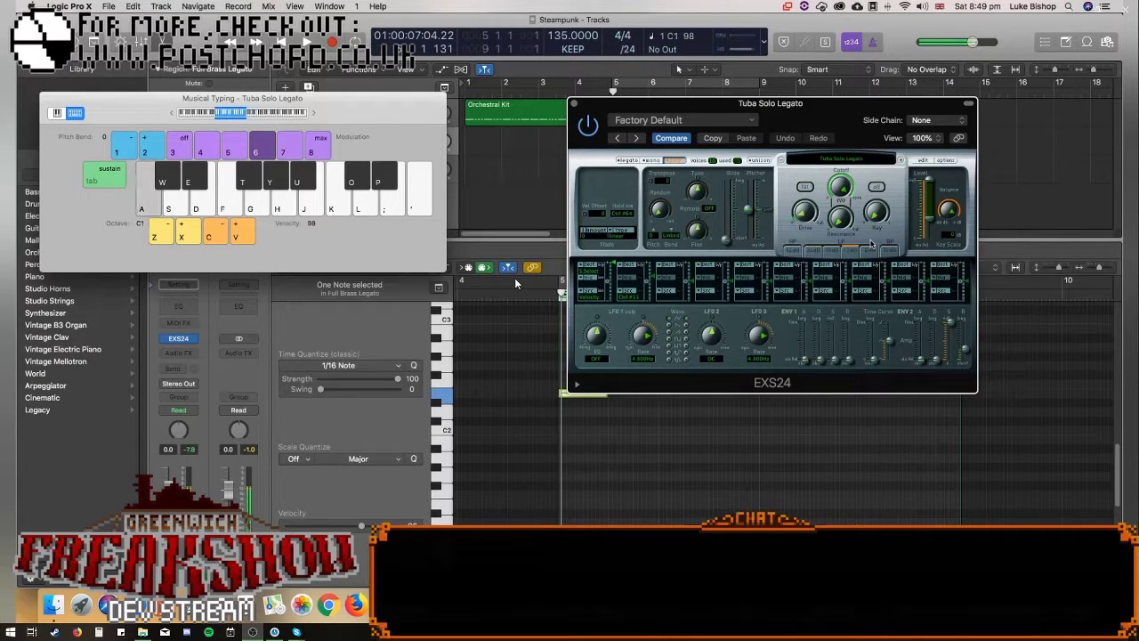
pyautogui.press('a')
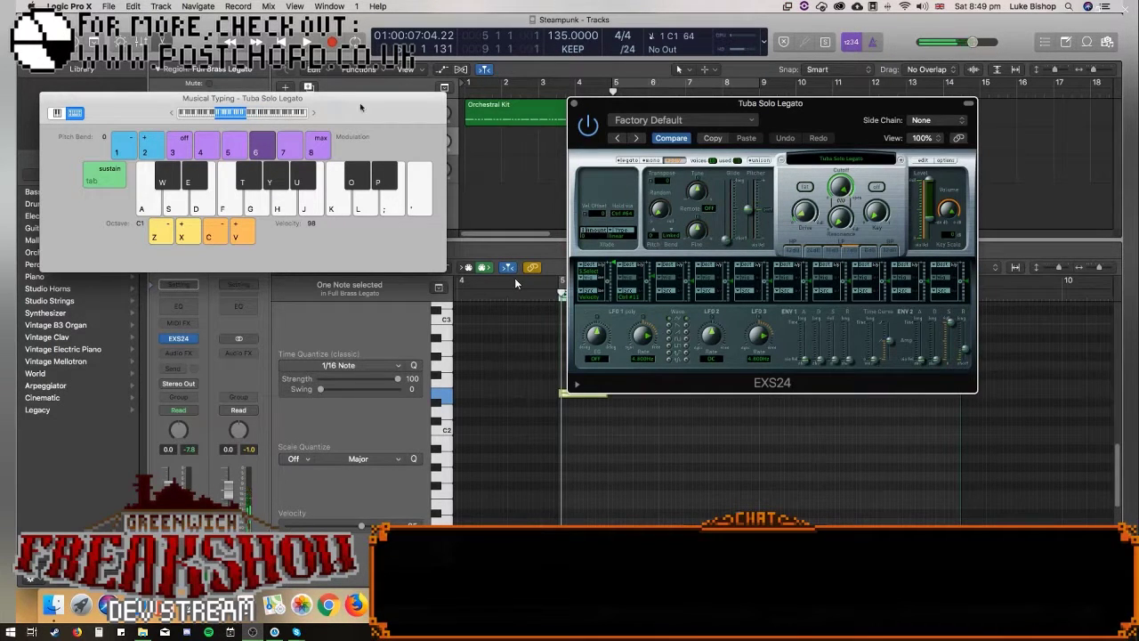
# Load Baritone Sax from the Pop Horns instruments into the EXS24 and audition it in octave C1.
pyautogui.click(837, 160)
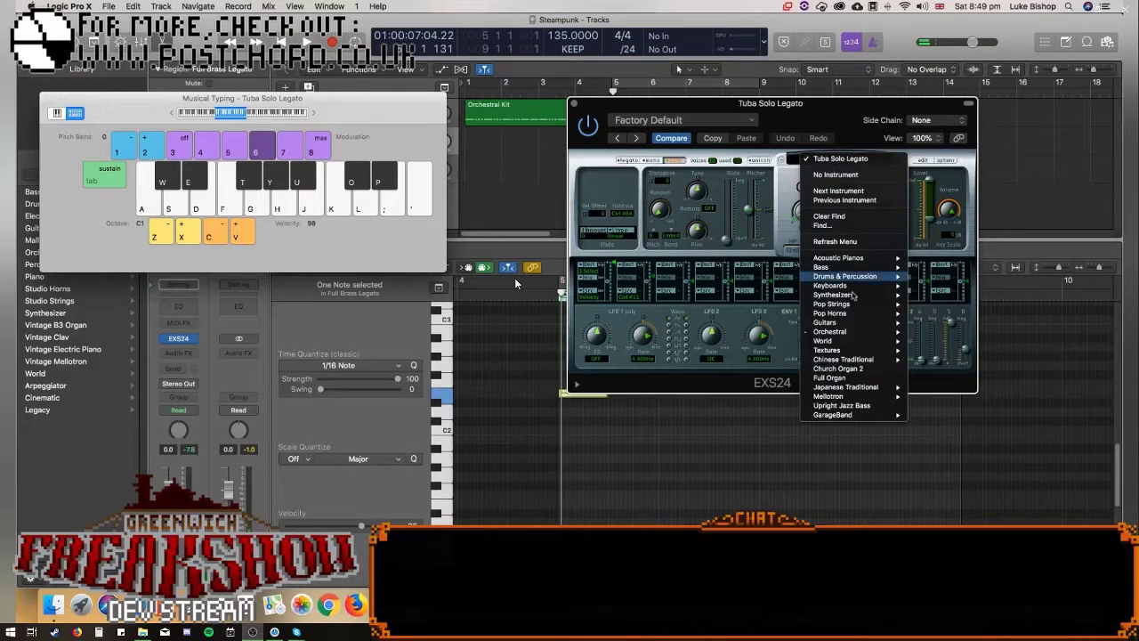
pyautogui.moveTo(852, 335)
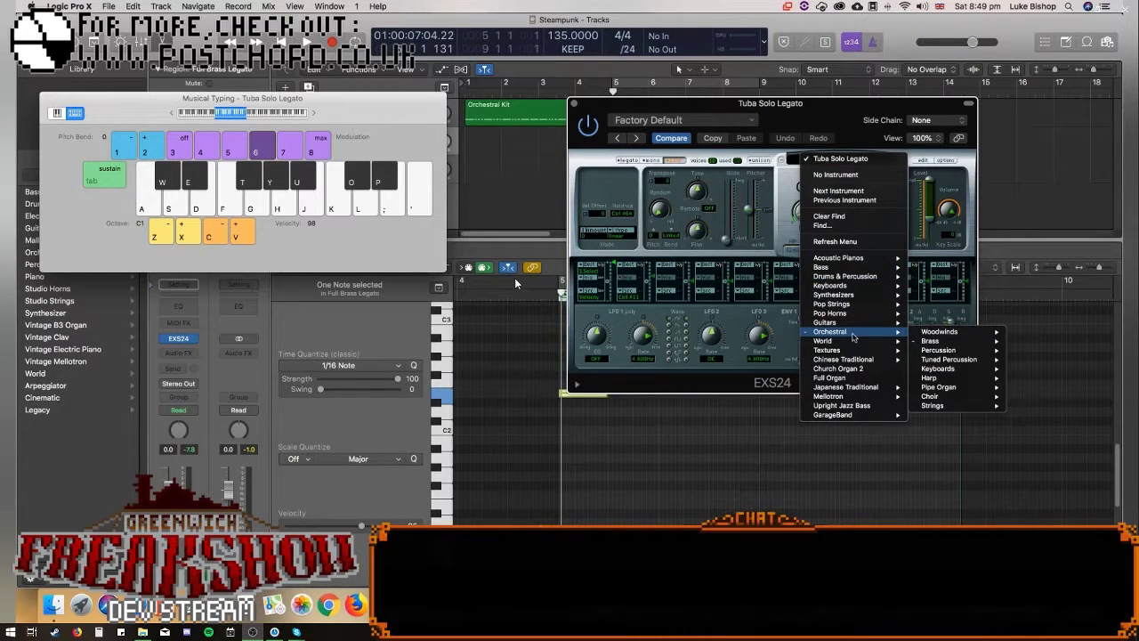
pyautogui.moveTo(837, 313)
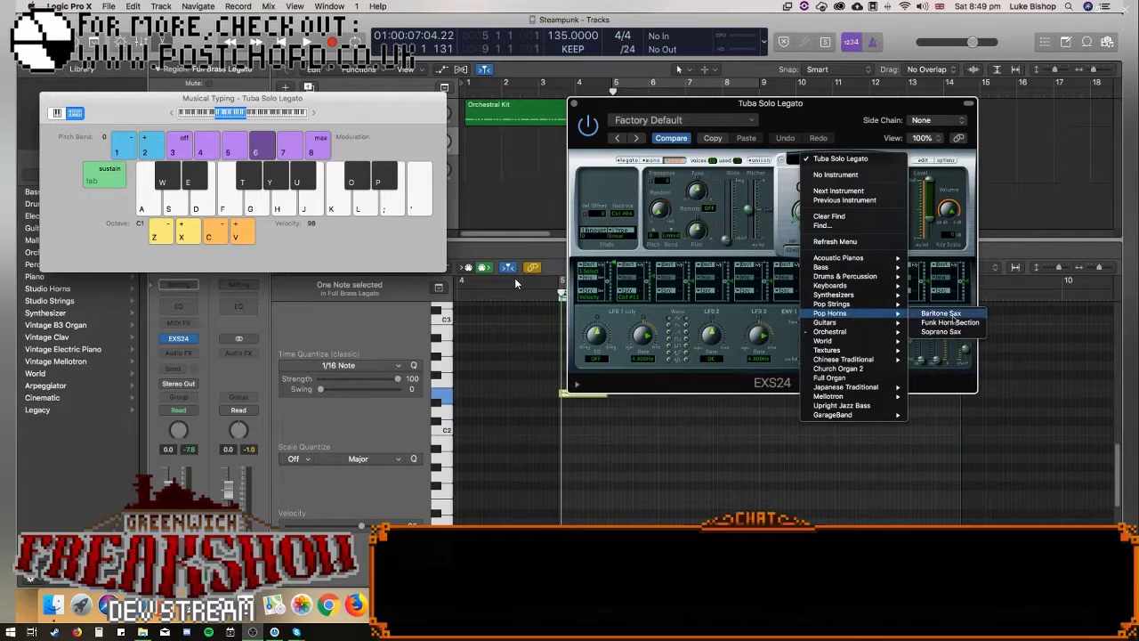
pyautogui.click(957, 316)
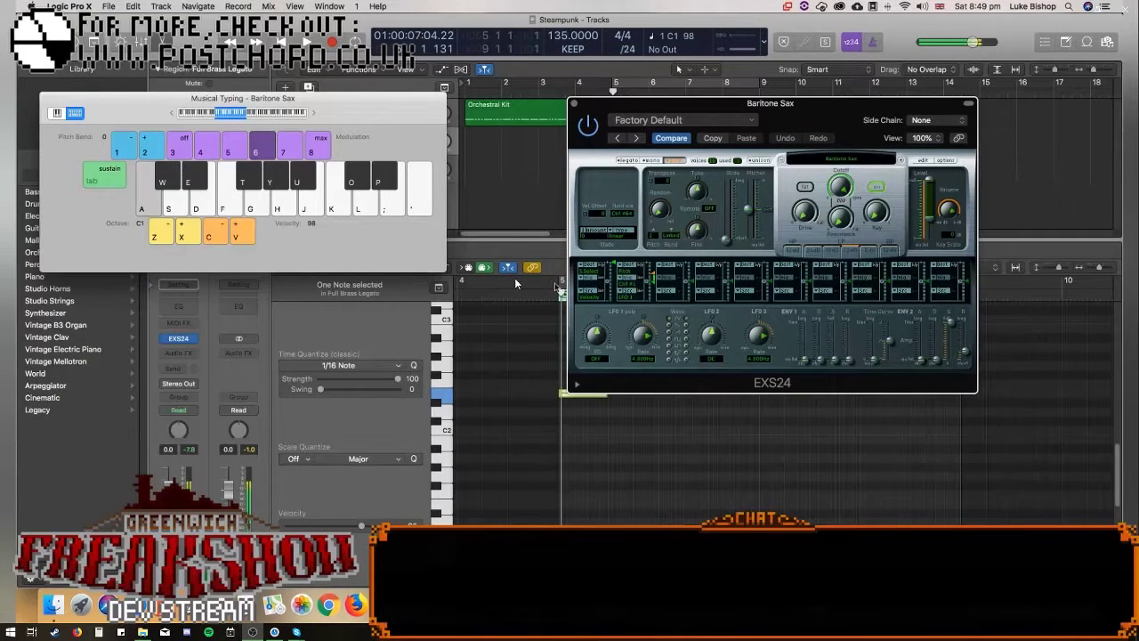
pyautogui.press('e')
pyautogui.press('e')
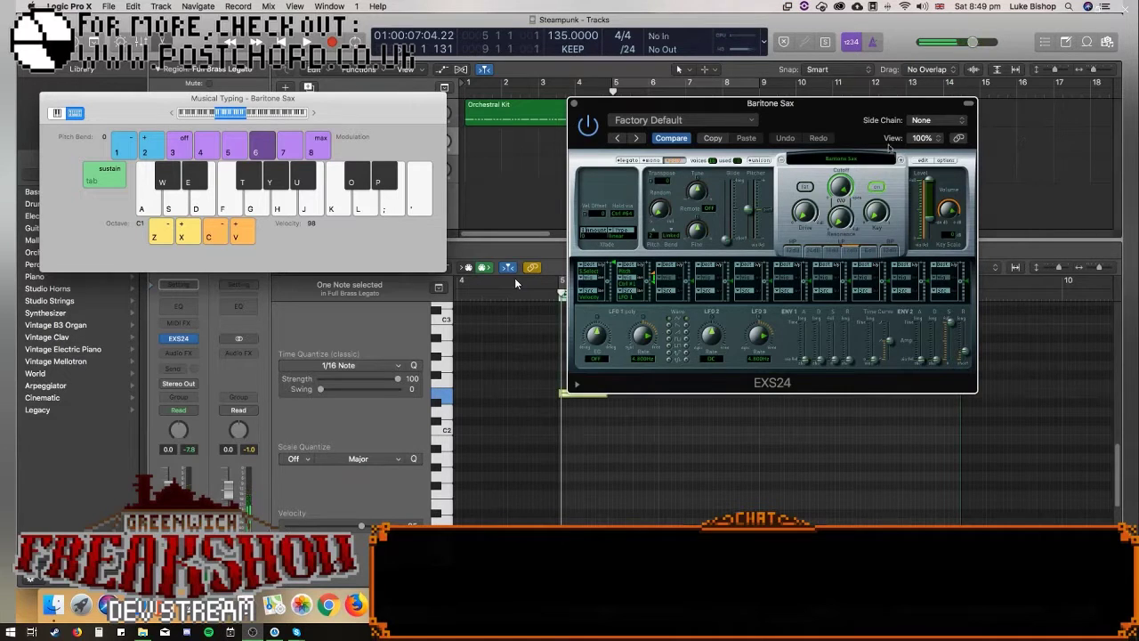
# Load Funk Horn Section from the Pop Horns instruments and audition C and G notes in the low octaves.
pyautogui.click(861, 160)
pyautogui.moveTo(856, 316)
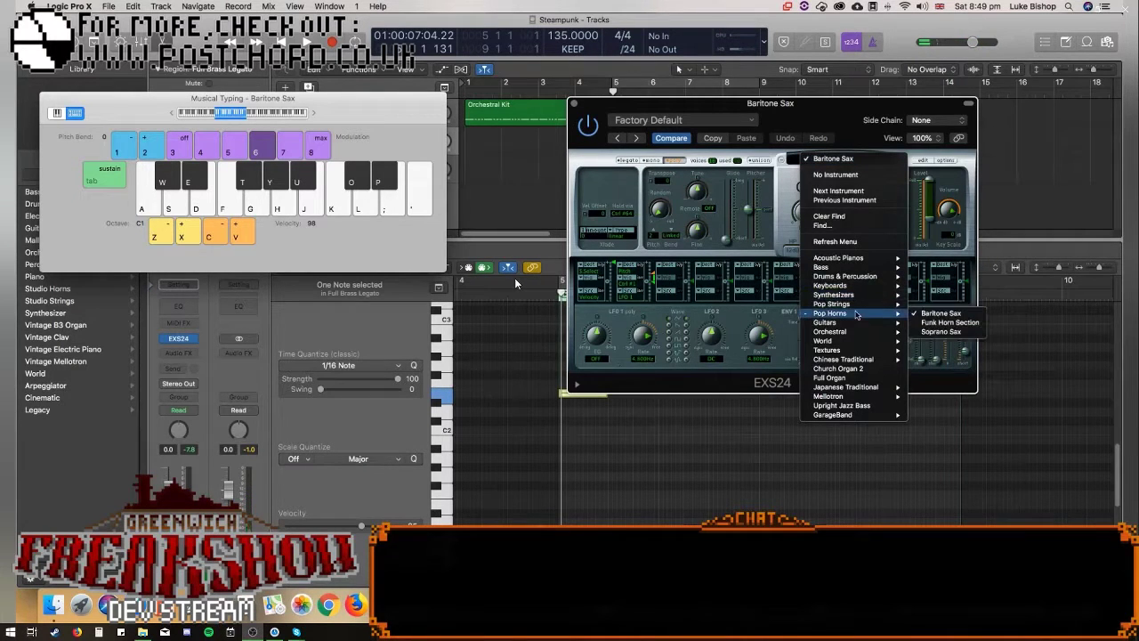
pyautogui.click(949, 322)
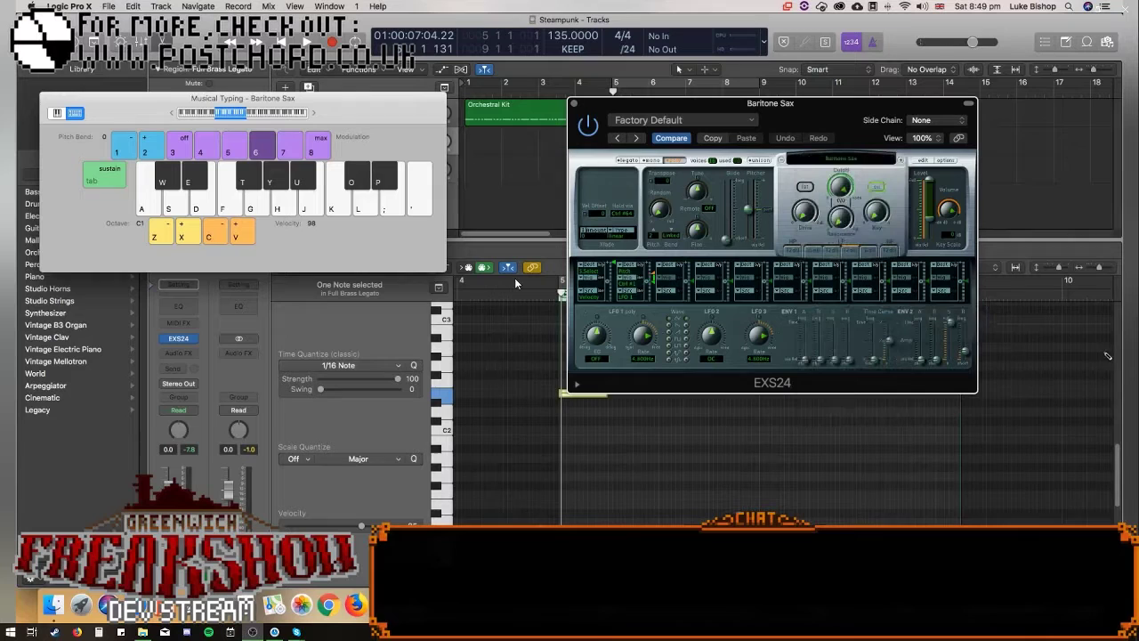
pyautogui.press('a')
pyautogui.press('x')
pyautogui.press('a')
pyautogui.press('z')
pyautogui.press('g')
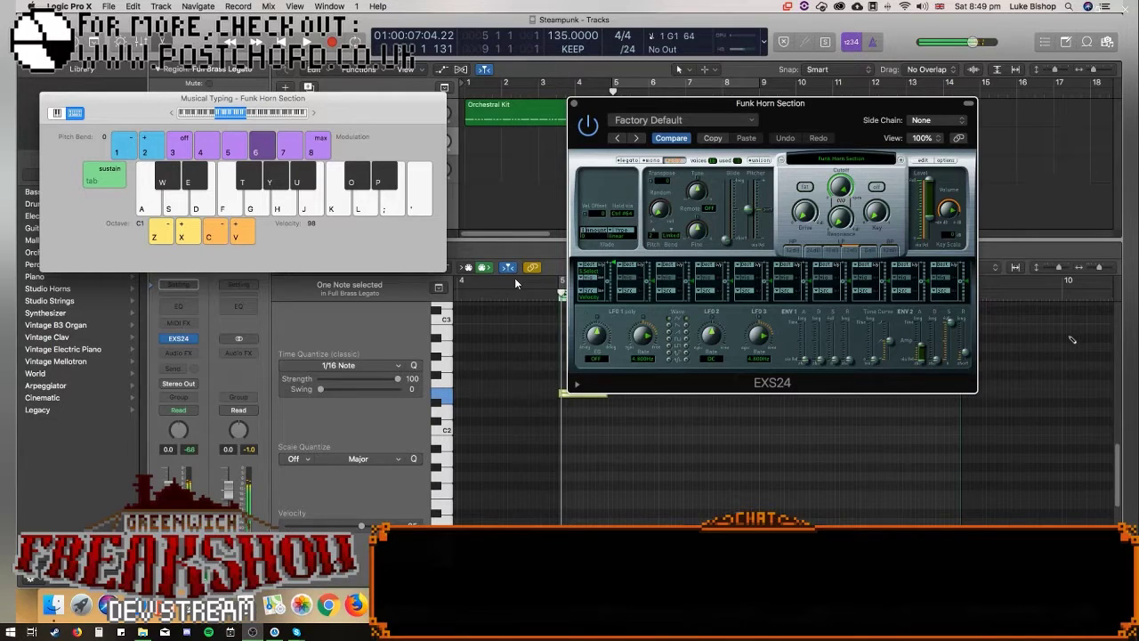
# Load the orchestral woodwind instrument Oboe Solo Legato and audition C notes across octaves C1 to C3.
pyautogui.click(855, 159)
pyautogui.moveTo(864, 316)
pyautogui.moveTo(995, 347)
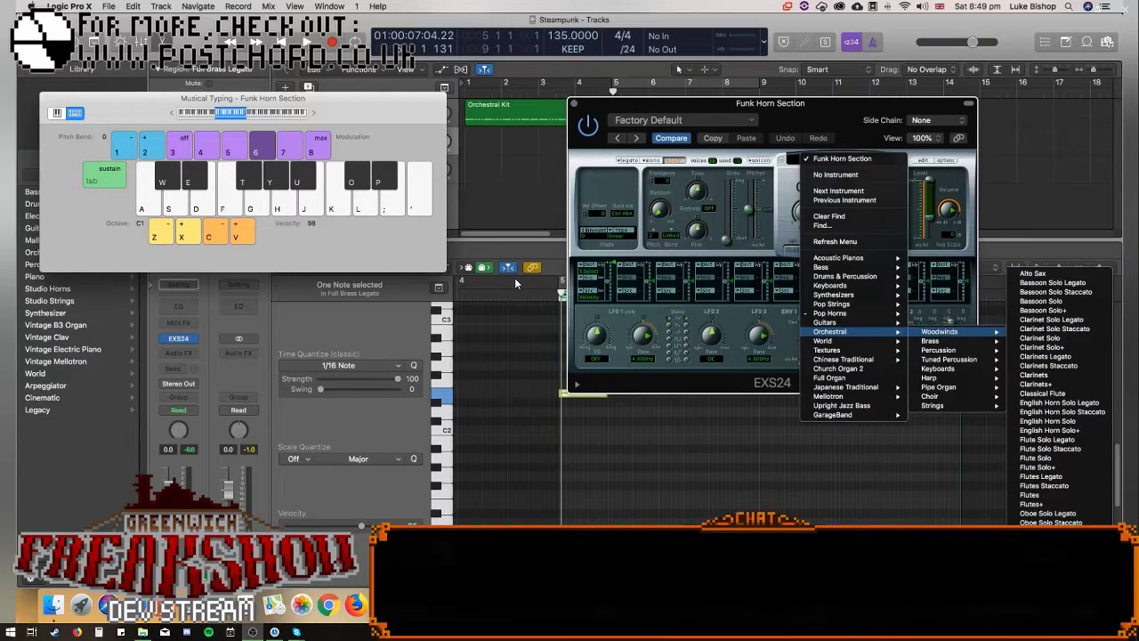
pyautogui.click(1059, 514)
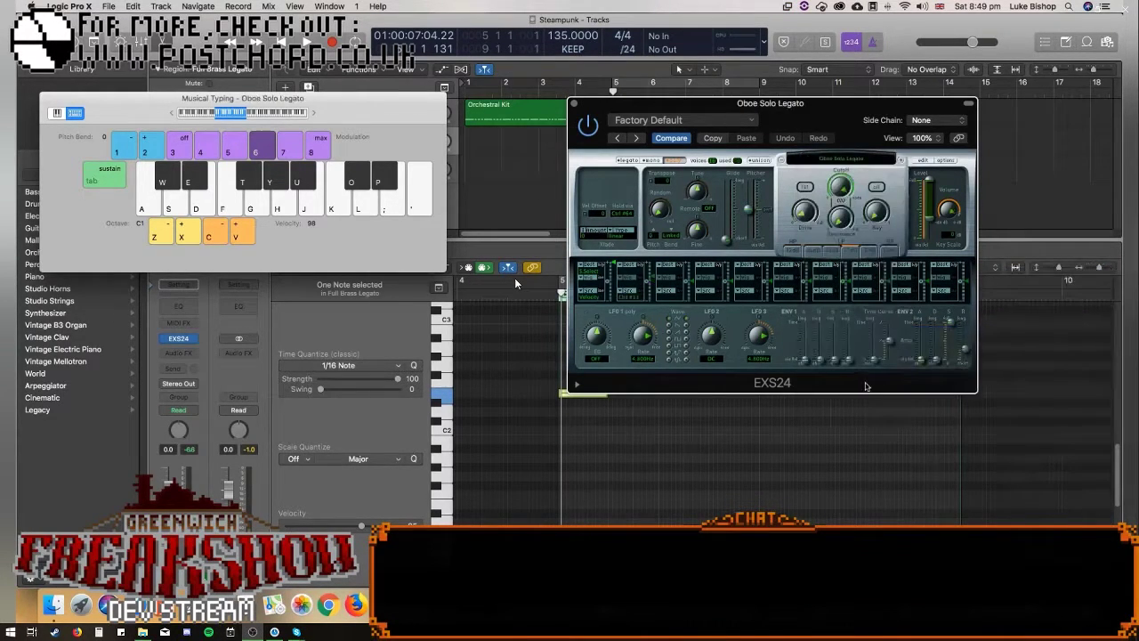
pyautogui.press('a')
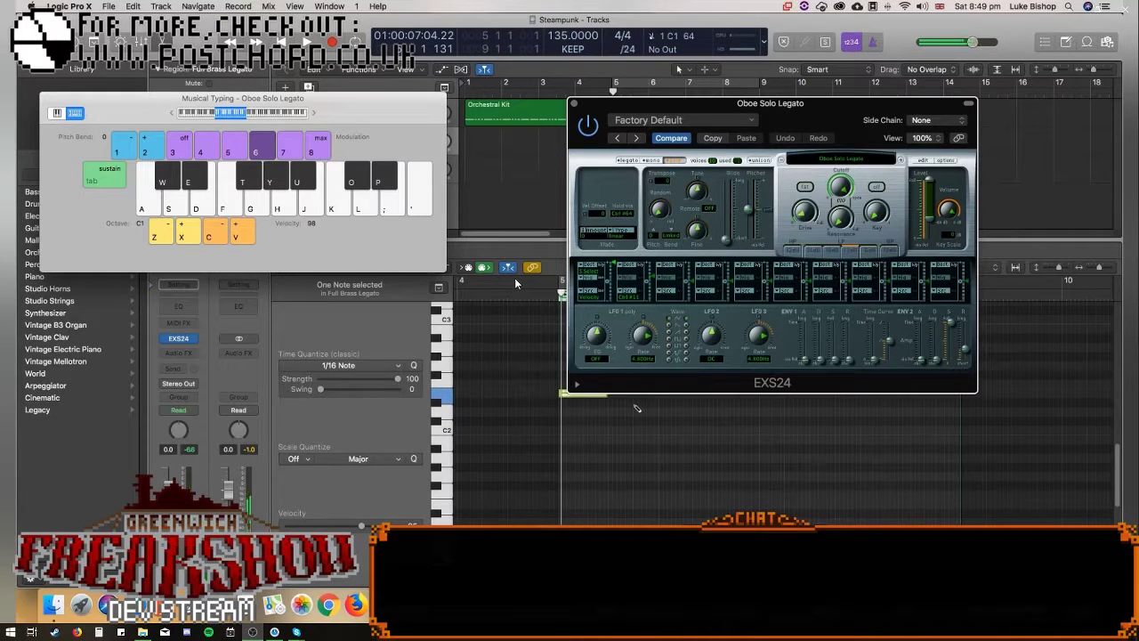
pyautogui.press('x')
pyautogui.press('a')
pyautogui.press('x')
pyautogui.press('a')
pyautogui.press('z')
pyautogui.press('a')
# Load the orchestral woodwind instrument Flute Solo Legato into the EXS24 and audition C notes from octave C2 up to C4.
pyautogui.click(815, 160)
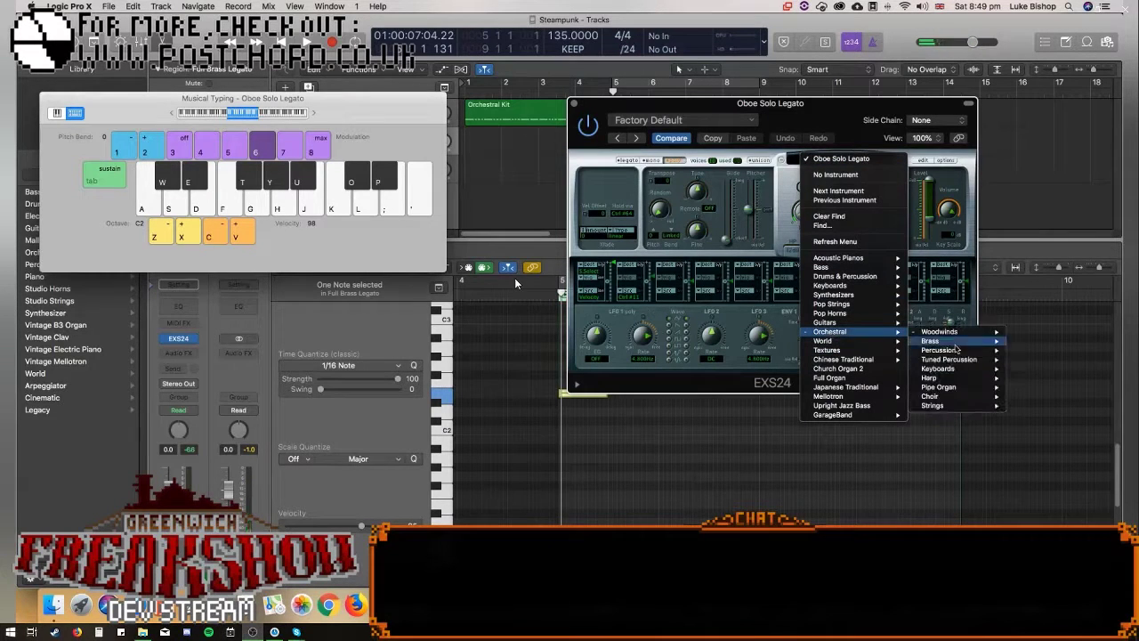
pyautogui.moveTo(943, 331)
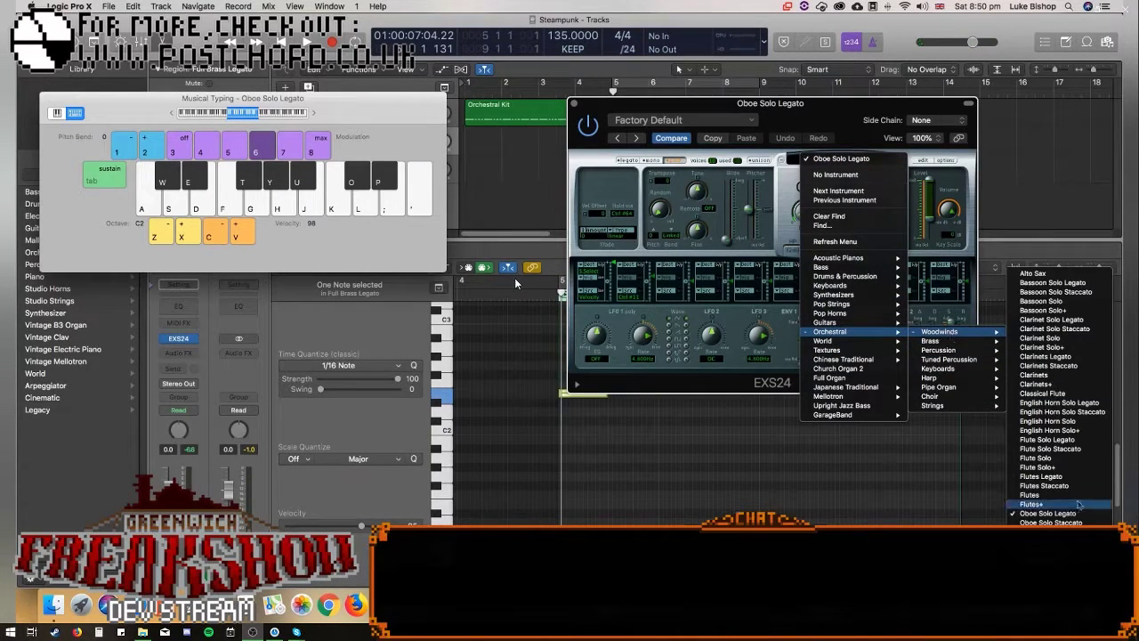
pyautogui.click(1075, 443)
pyautogui.press('a')
pyautogui.press('a')
pyautogui.press('a')
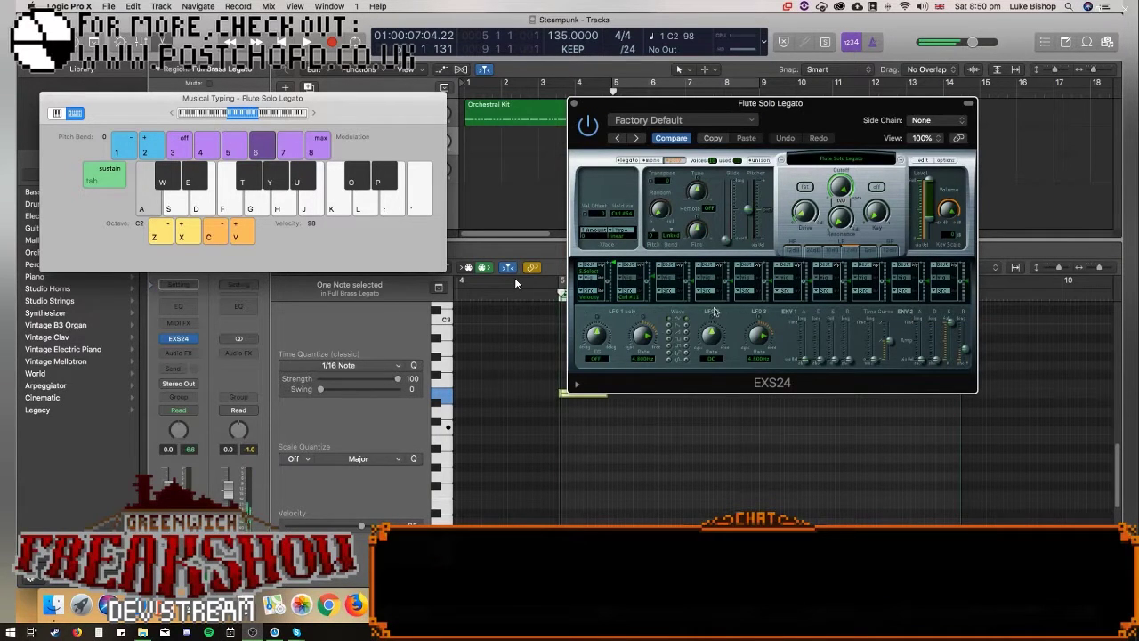
pyautogui.press('x')
pyautogui.press('x')
pyautogui.press('a')
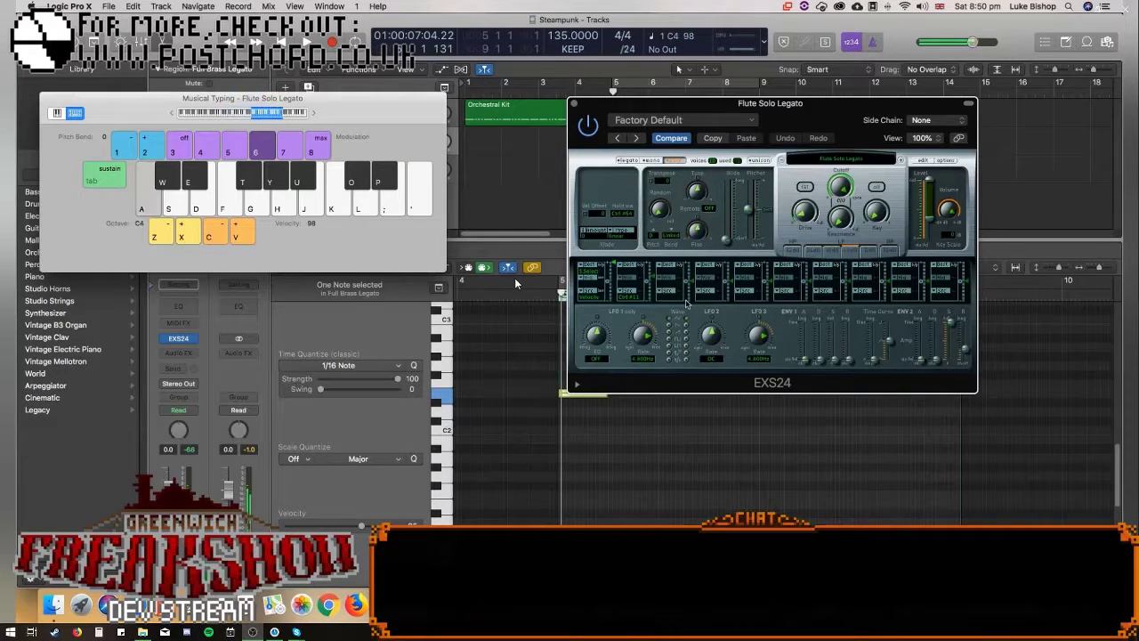
# Audition C notes of the Flute Solo Legato instrument in octaves C4 and C3.
pyautogui.press('a')
pyautogui.press('z')
pyautogui.press('a')
pyautogui.press('a')
pyautogui.press('a')
pyautogui.press('x')
pyautogui.press('a')
pyautogui.press('a')
# Load the orchestral woodwind instrument Classical Flute into the EXS24 and audition C and E notes in octave C4.
pyautogui.click(867, 161)
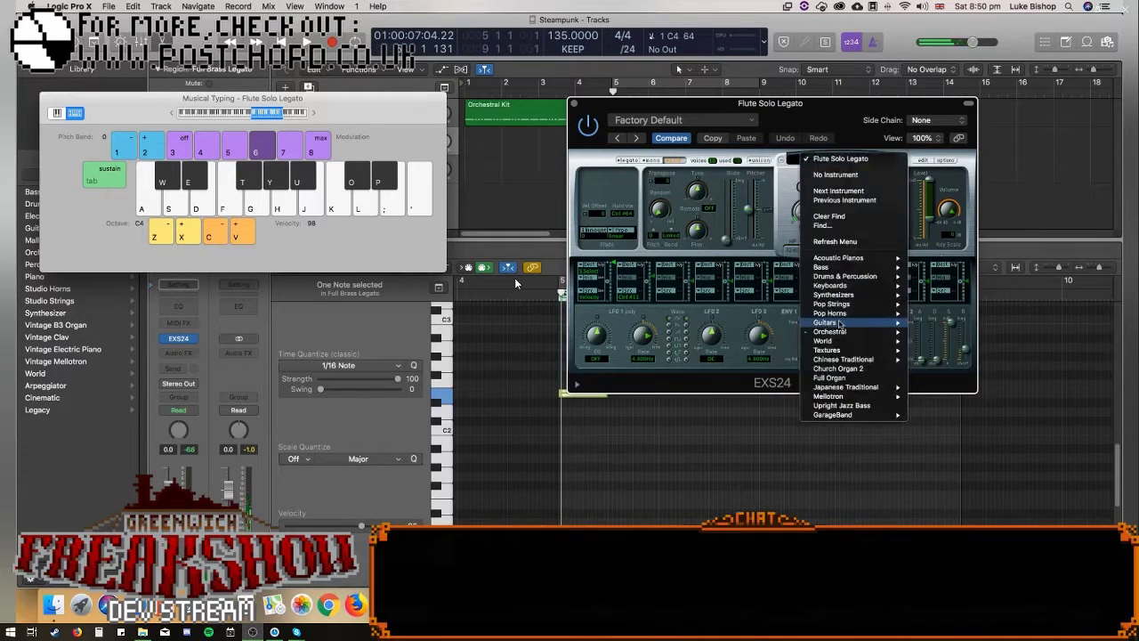
pyautogui.moveTo(837, 331)
pyautogui.moveTo(957, 333)
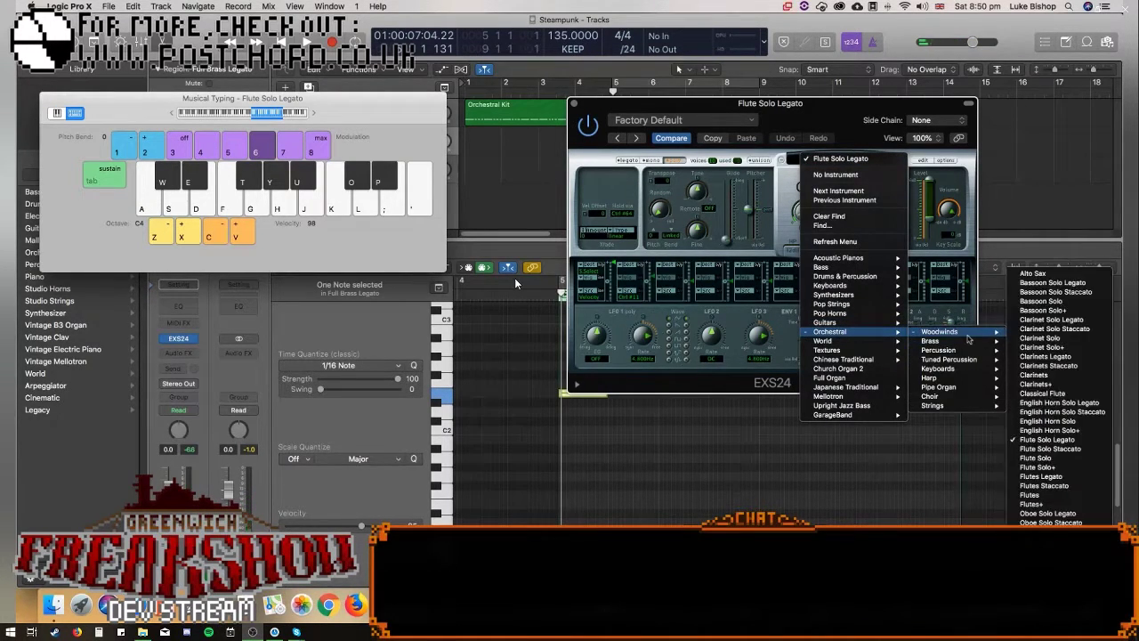
pyautogui.click(1067, 395)
pyautogui.press('a')
pyautogui.press('a')
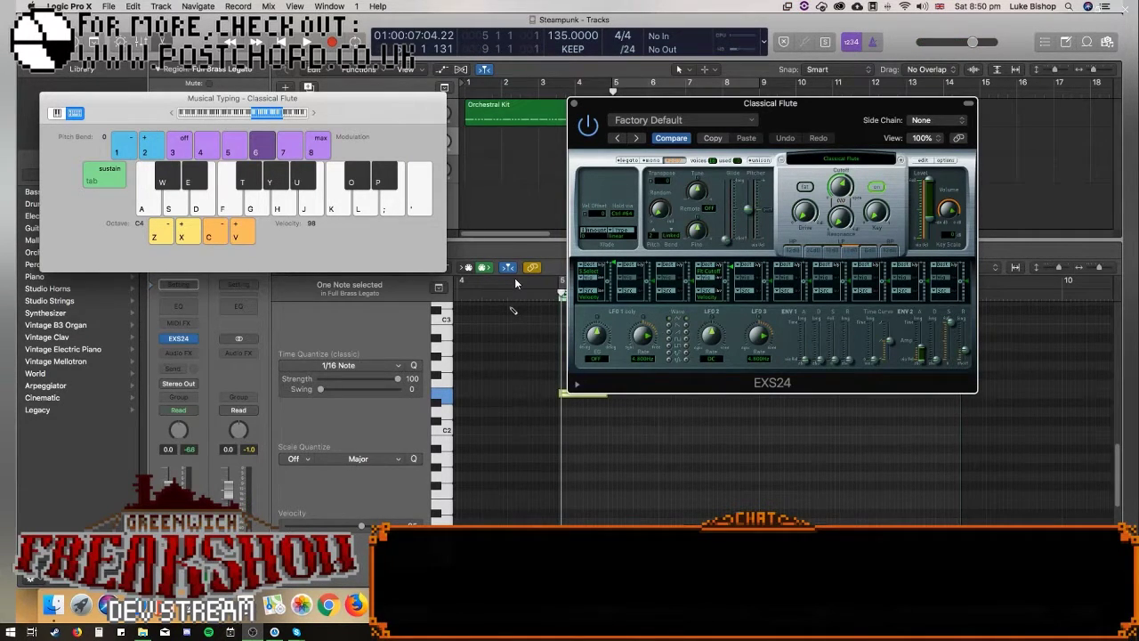
pyautogui.press('a')
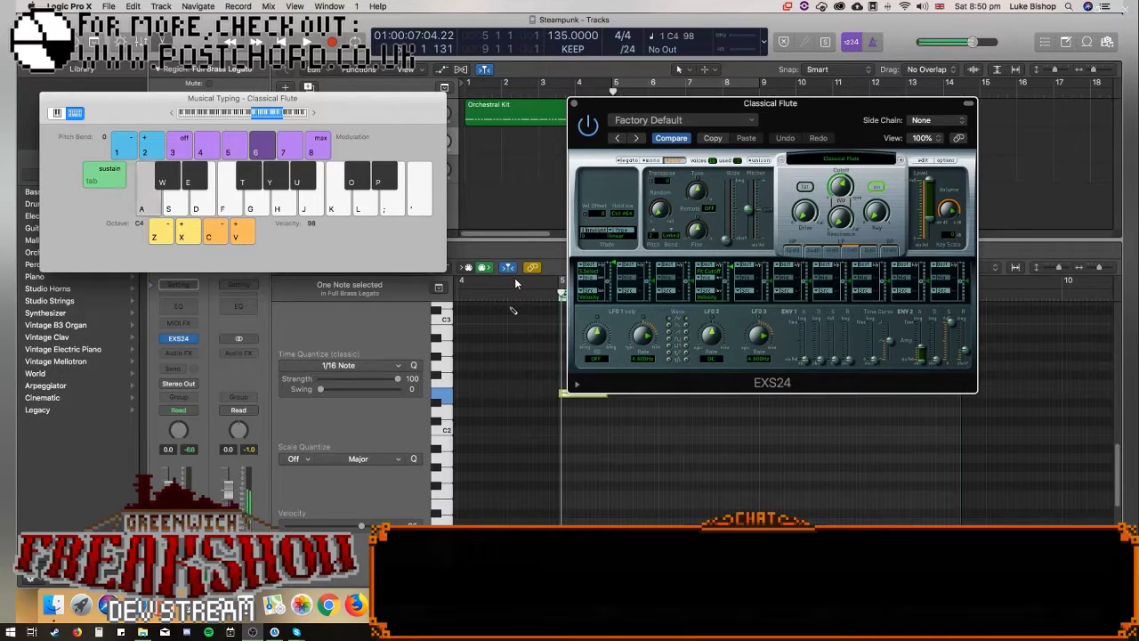
pyautogui.press('d')
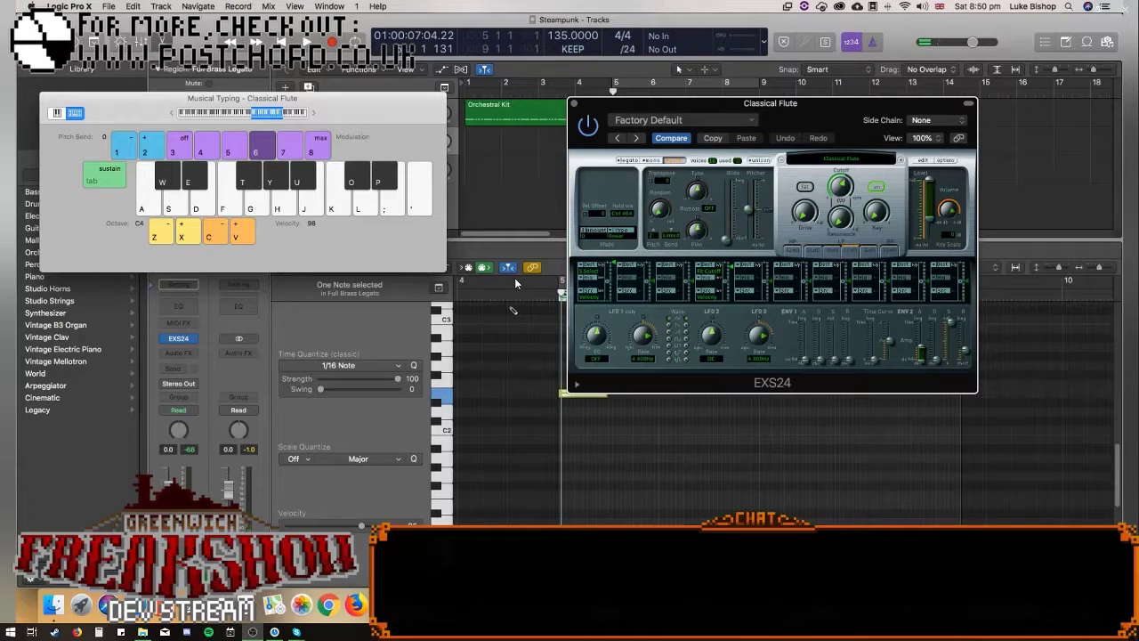
# Move the EXS24 window aside, remove the low note from the Full Brass Legato region and close Musical Typing.
pyautogui.moveTo(664, 106); pyautogui.dragTo(967, 116)
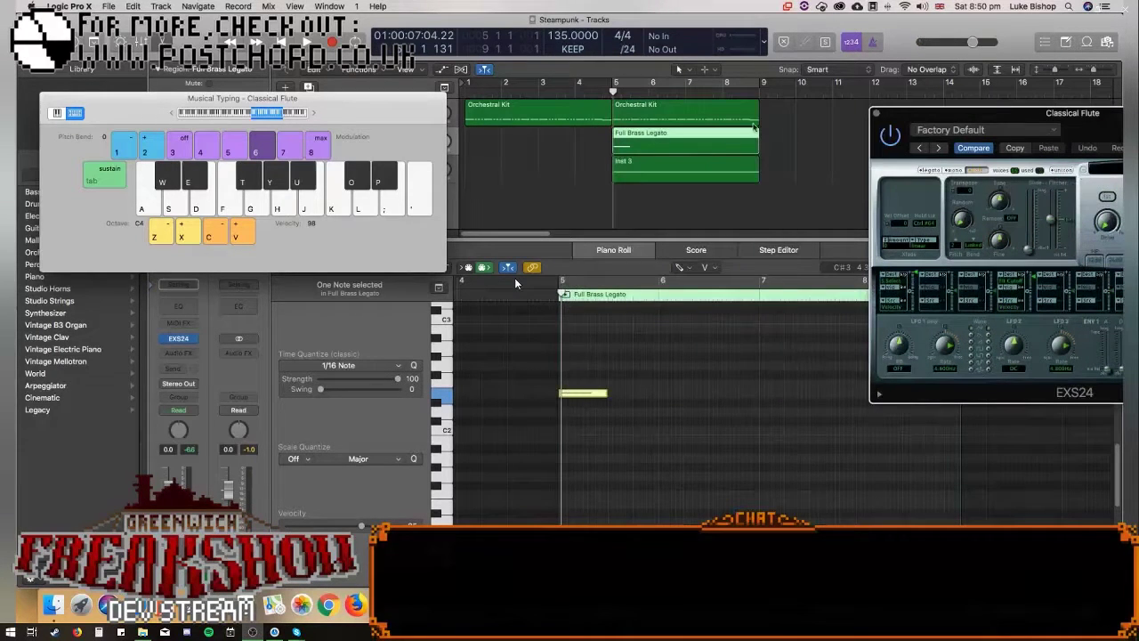
pyautogui.click(644, 142)
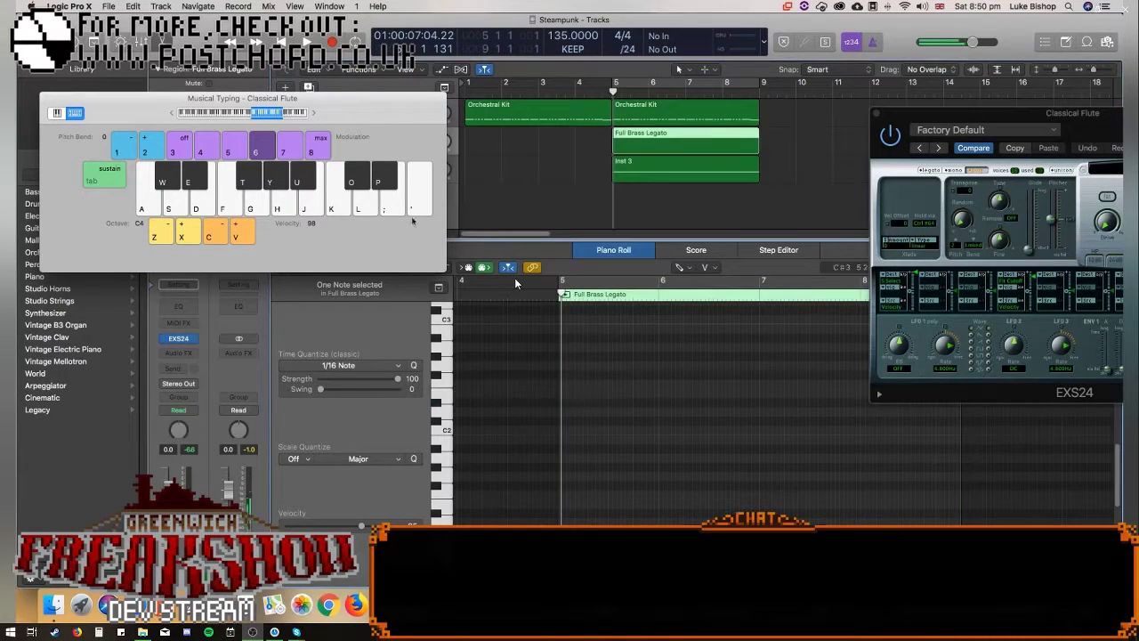
pyautogui.click(45, 98)
# Close the EXS24 window and draw a C4 note about two beats long at the start of bar 5 in the Full Brass Legato region.
pyautogui.scroll(5, 674, 360)
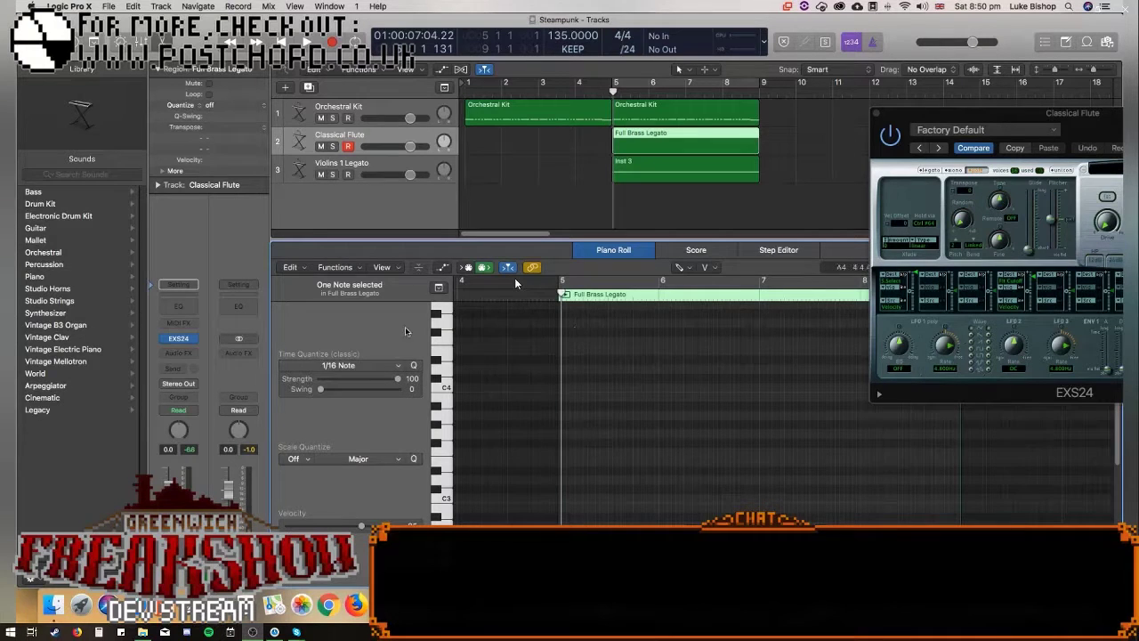
pyautogui.click(442, 324)
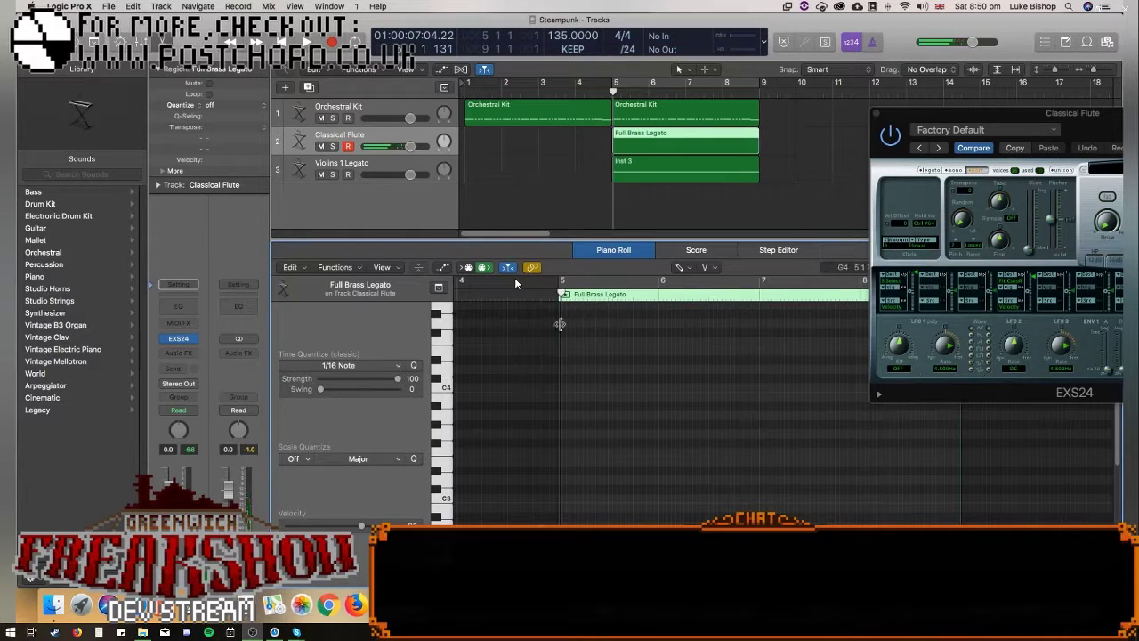
pyautogui.moveTo(562, 294); pyautogui.dragTo(556, 292)
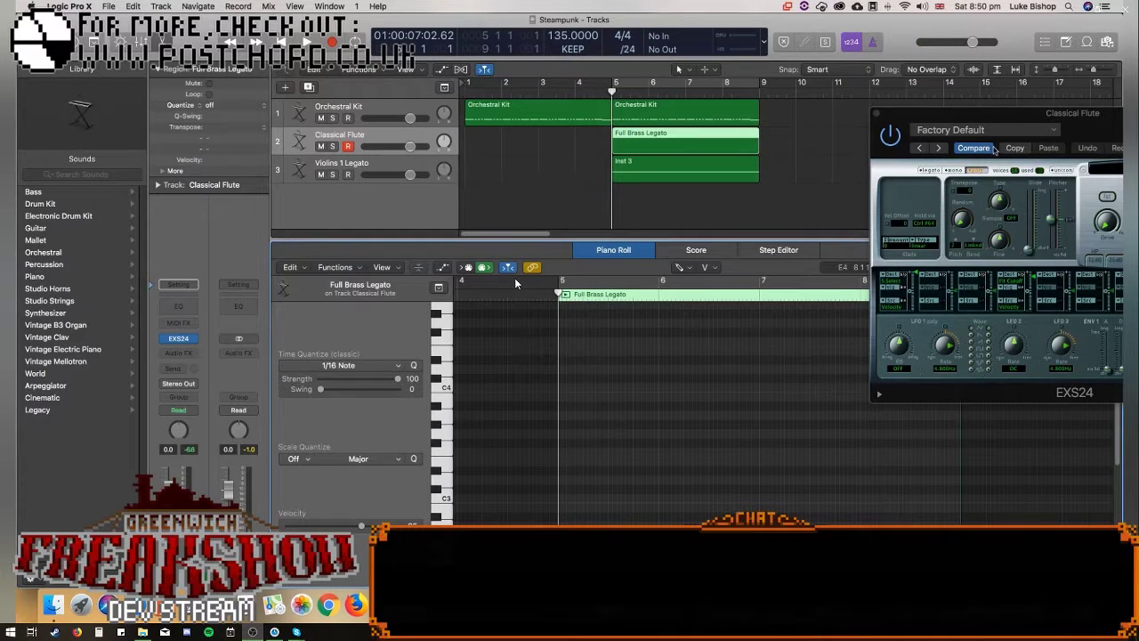
pyautogui.click(878, 116)
pyautogui.moveTo(1102, 268); pyautogui.dragTo(1105, 268)
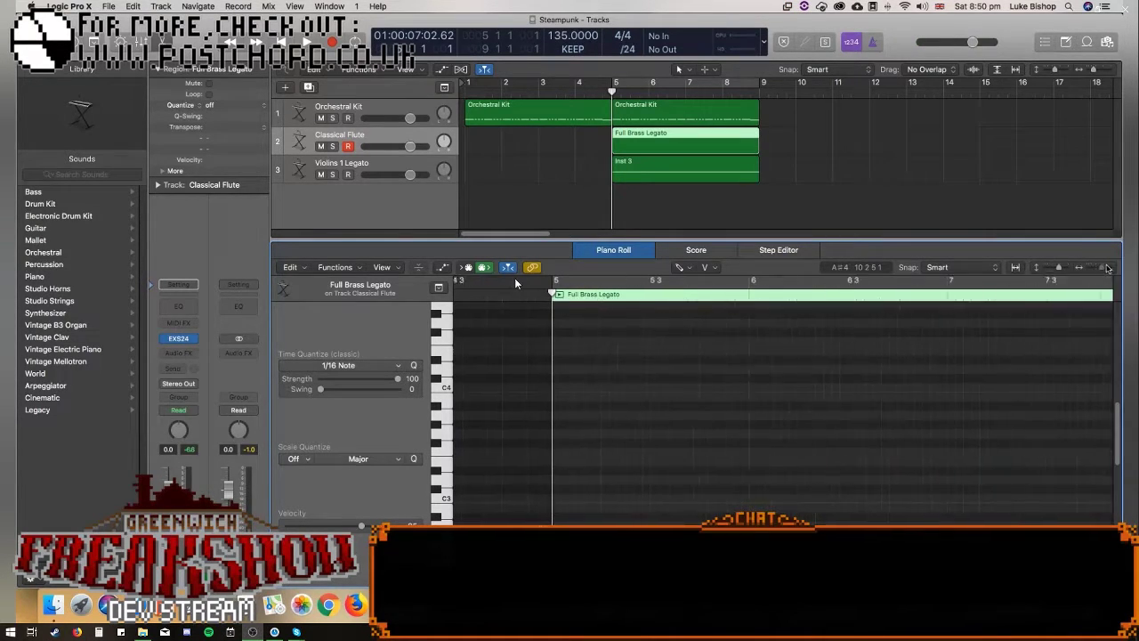
pyautogui.click(628, 49)
pyautogui.click(714, 199)
pyautogui.click(559, 351)
pyautogui.moveTo(583, 382); pyautogui.dragTo(554, 387)
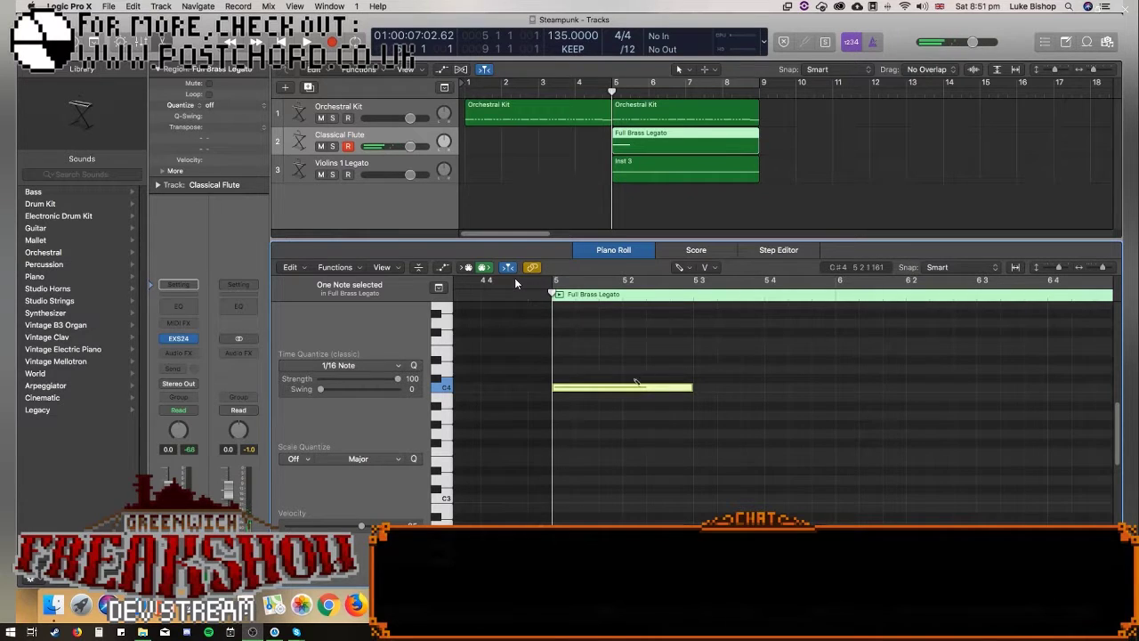
# Shorten the C4 note at bar 5 to about one beat and audition it.
pyautogui.moveTo(1102, 269); pyautogui.dragTo(1093, 271)
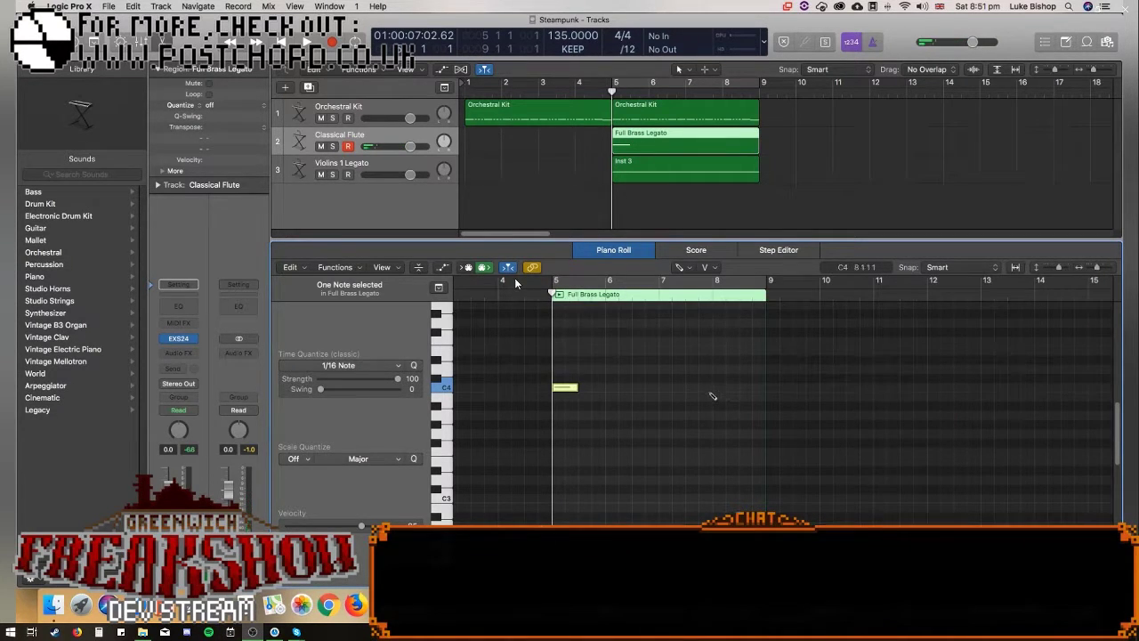
pyautogui.moveTo(582, 386); pyautogui.dragTo(563, 387)
pyautogui.click(558, 389)
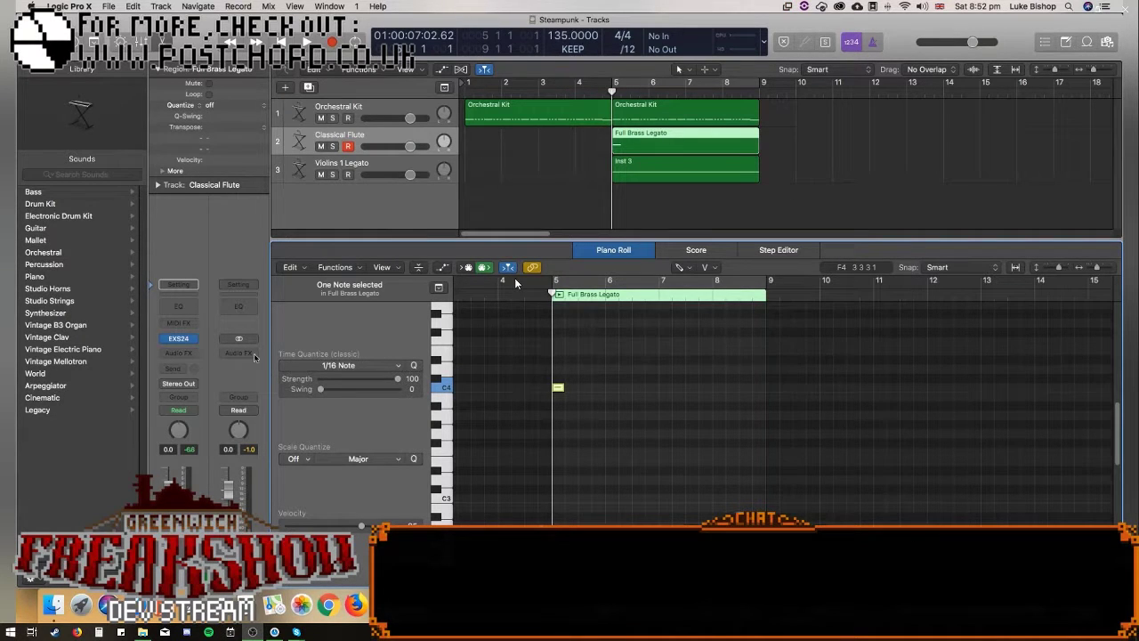
pyautogui.click(558, 388)
# Create a new software instrument track with Alchemy below the Classical Flute track and open the Alchemy window.
pyautogui.click(285, 86)
pyautogui.click(496, 137)
pyautogui.moveTo(471, 183)
pyautogui.click(576, 186)
pyautogui.click(704, 204)
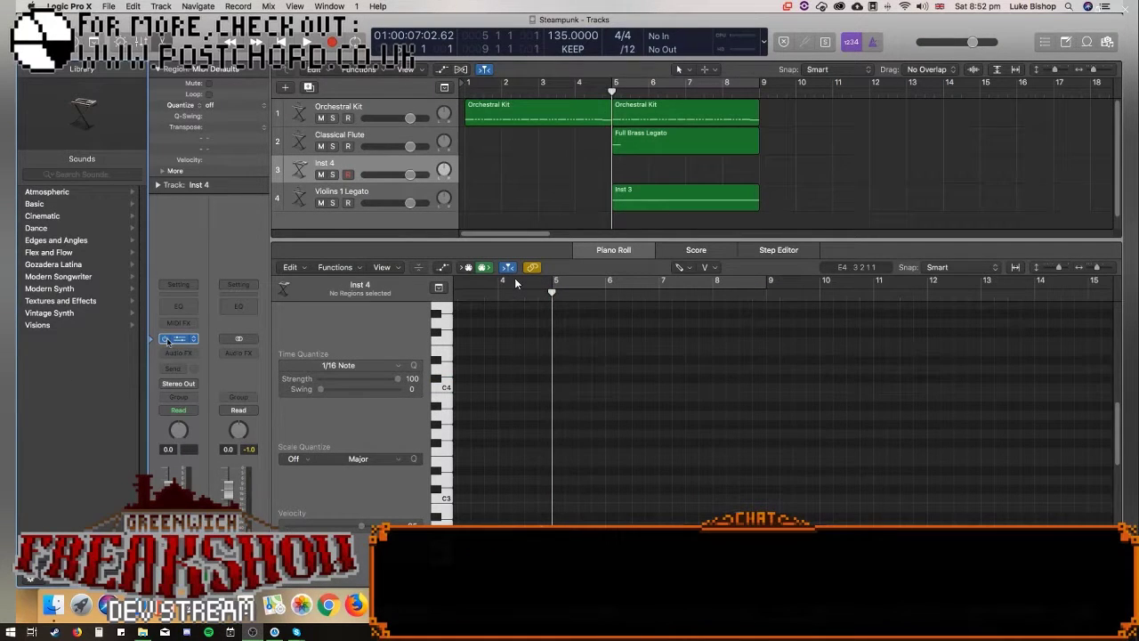
pyautogui.click(178, 339)
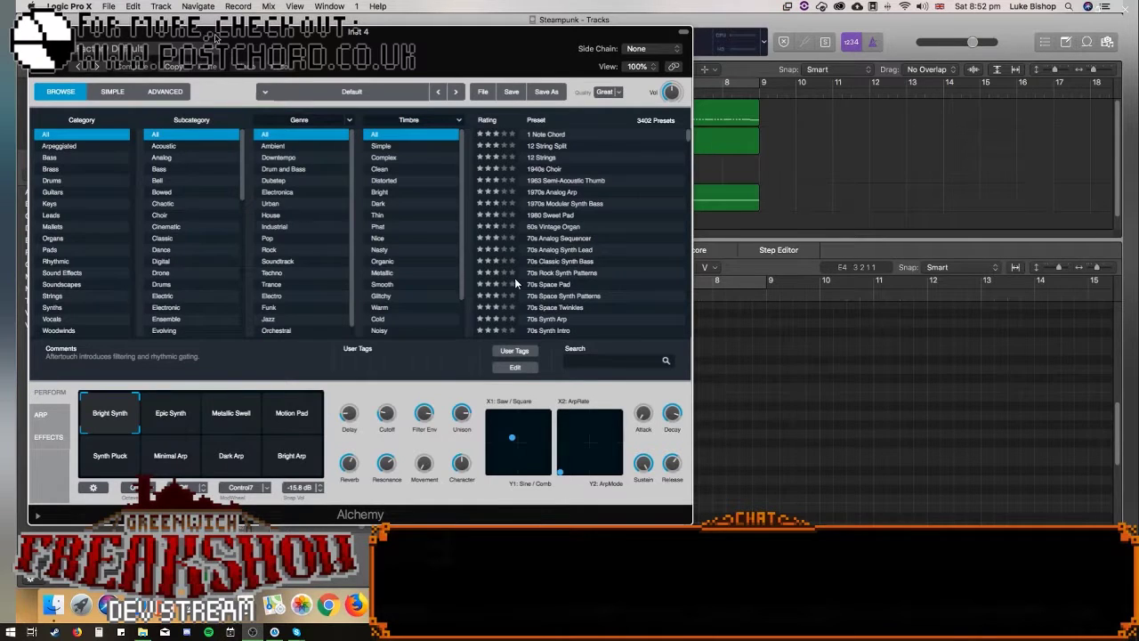
# Search the Alchemy presets for "steampun" and load Steampunk Gothic.
pyautogui.click(214, 49)
pyautogui.click(215, 49)
pyautogui.click(595, 364)
pyautogui.write('s')
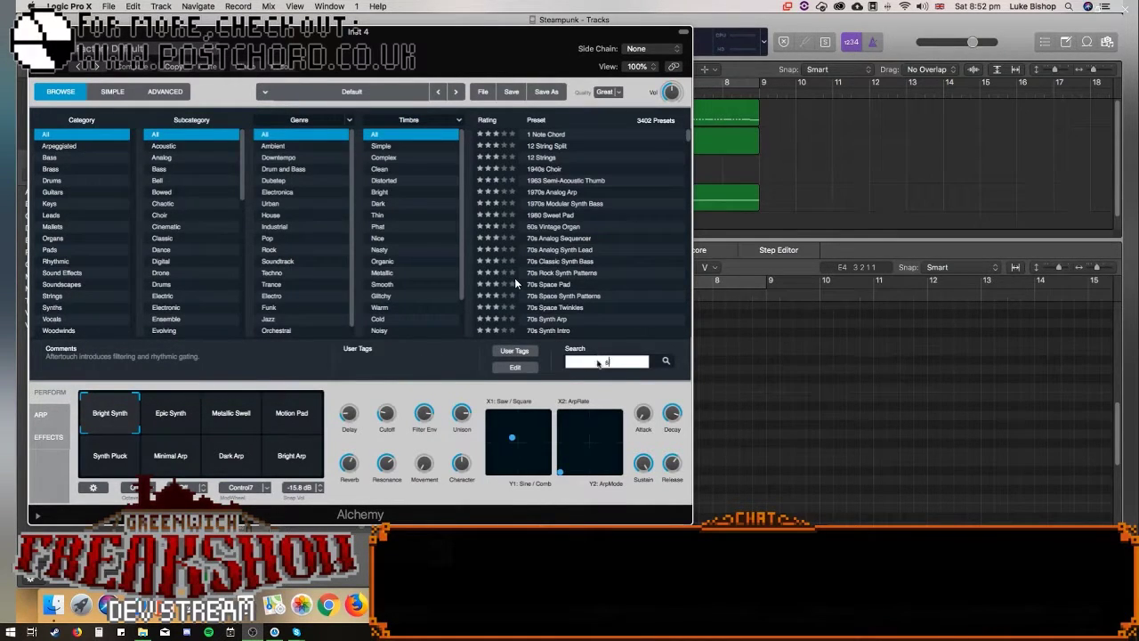
pyautogui.write('teampun')
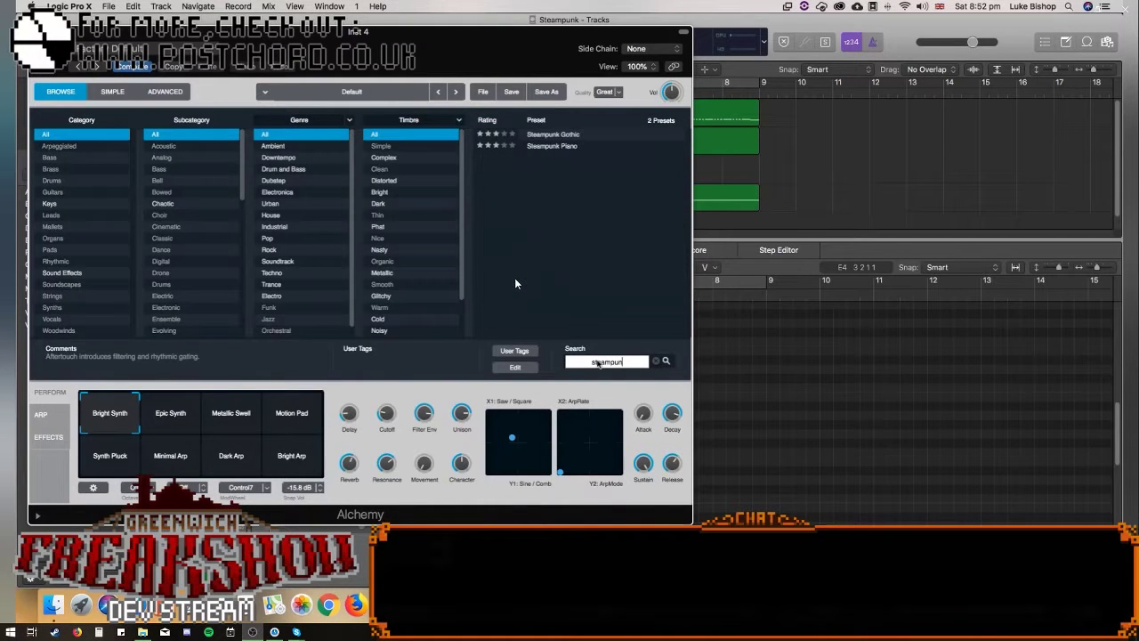
pyautogui.click(544, 135)
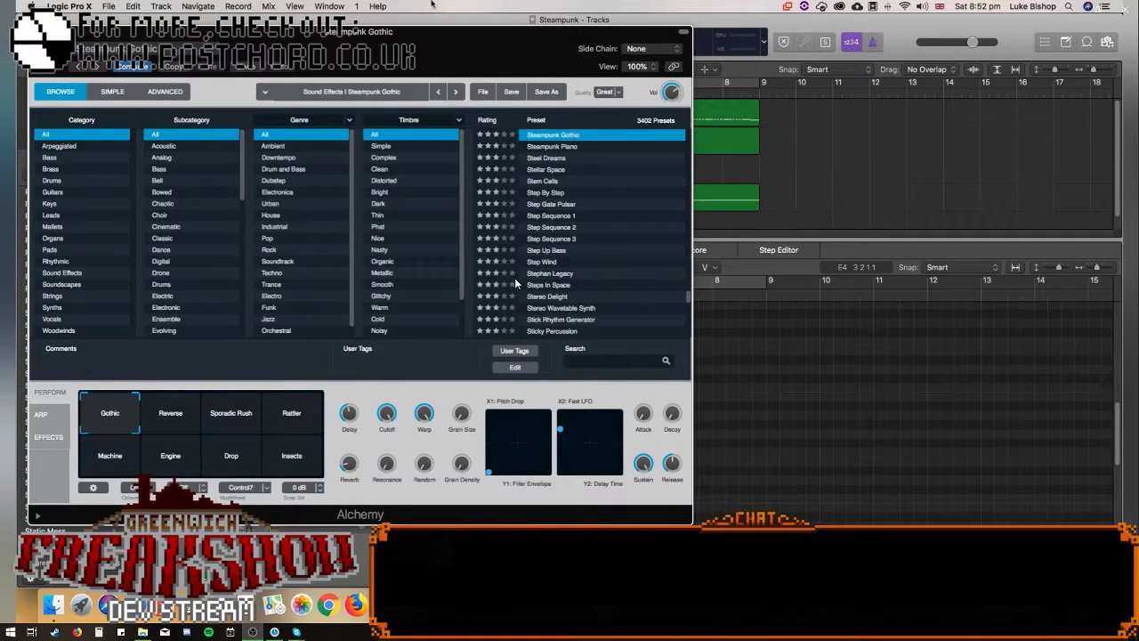
# Show the Musical Typing keyboard and move it clear of the Alchemy performance controls.
pyautogui.click(341, 6)
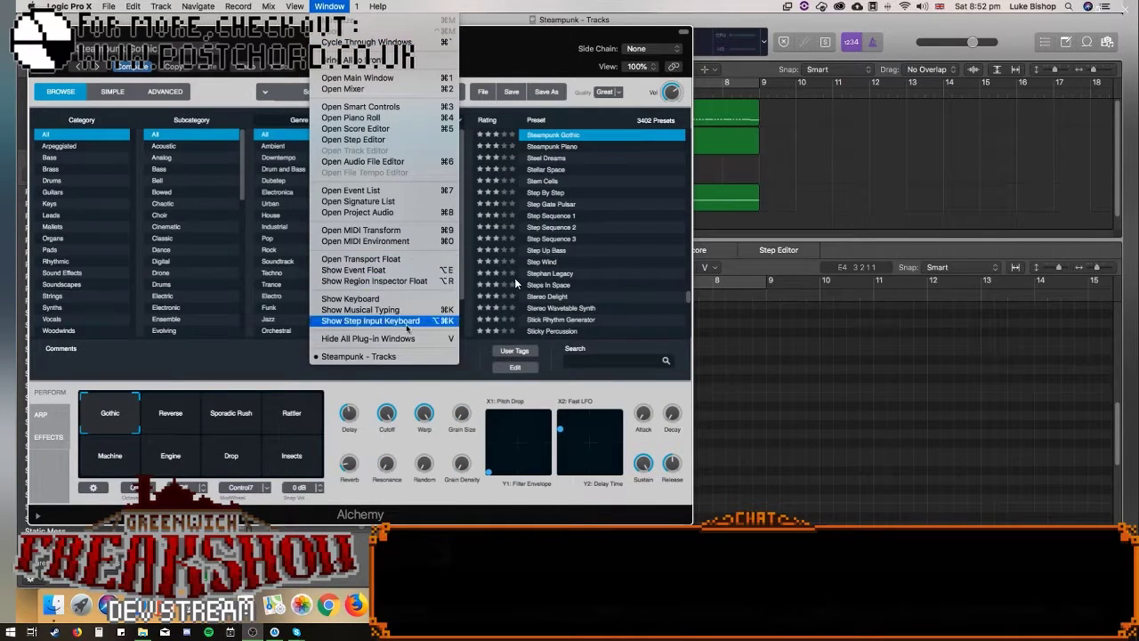
pyautogui.click(413, 311)
pyautogui.moveTo(339, 112); pyautogui.dragTo(921, 147)
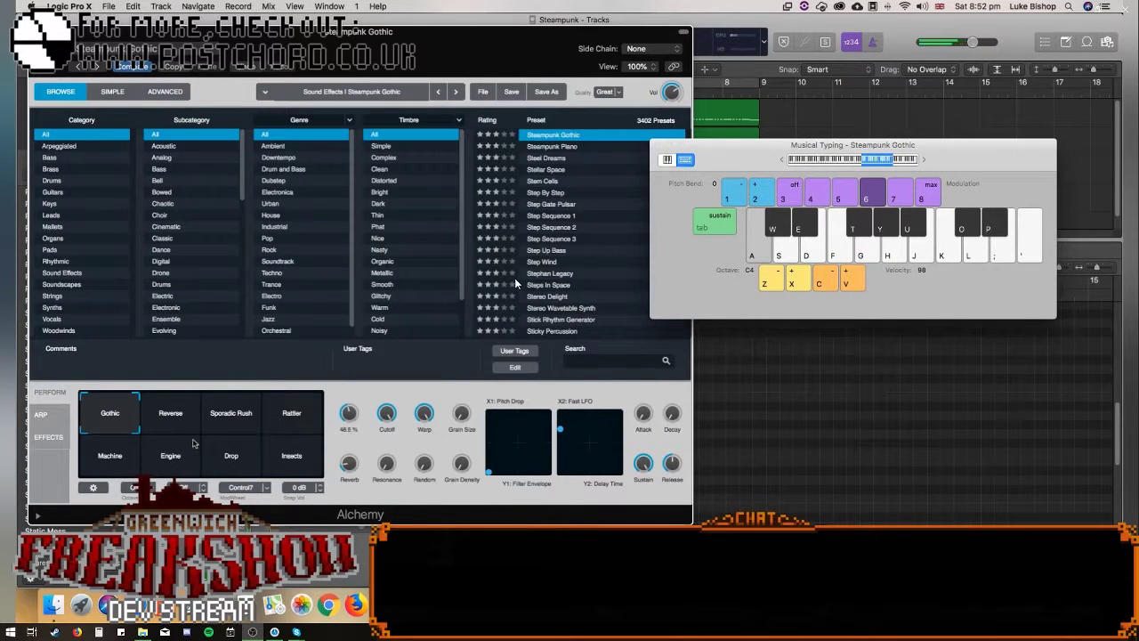
# Audition the Machine, Engine, Drop, Reverse and Rattler variations of Steampunk Gothic on the note C.
pyautogui.click(119, 470)
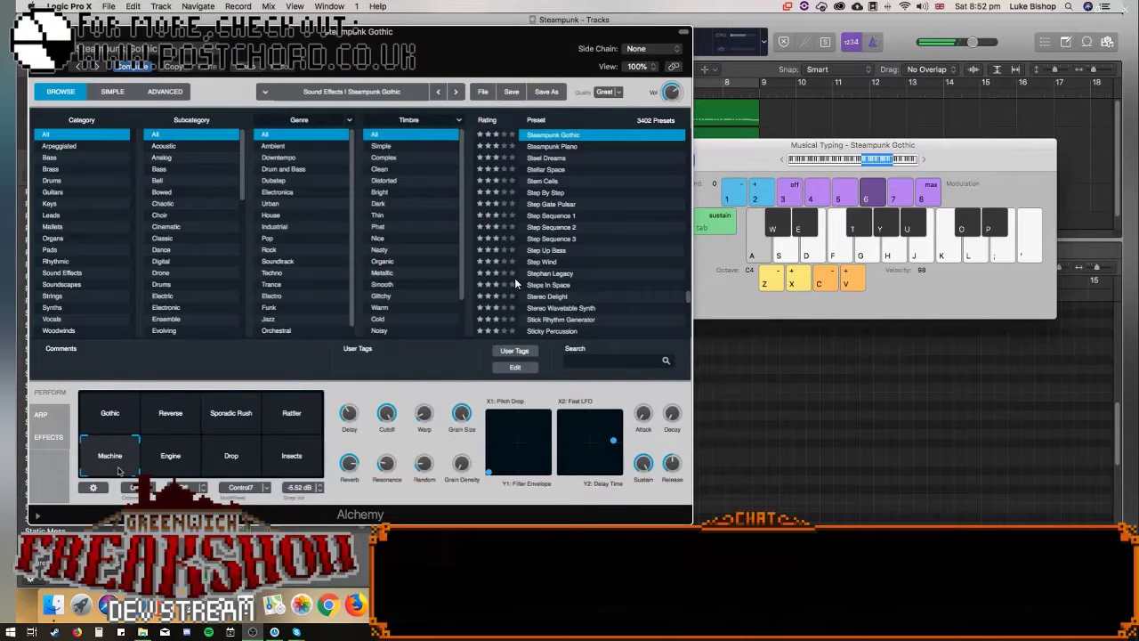
pyautogui.click(187, 470)
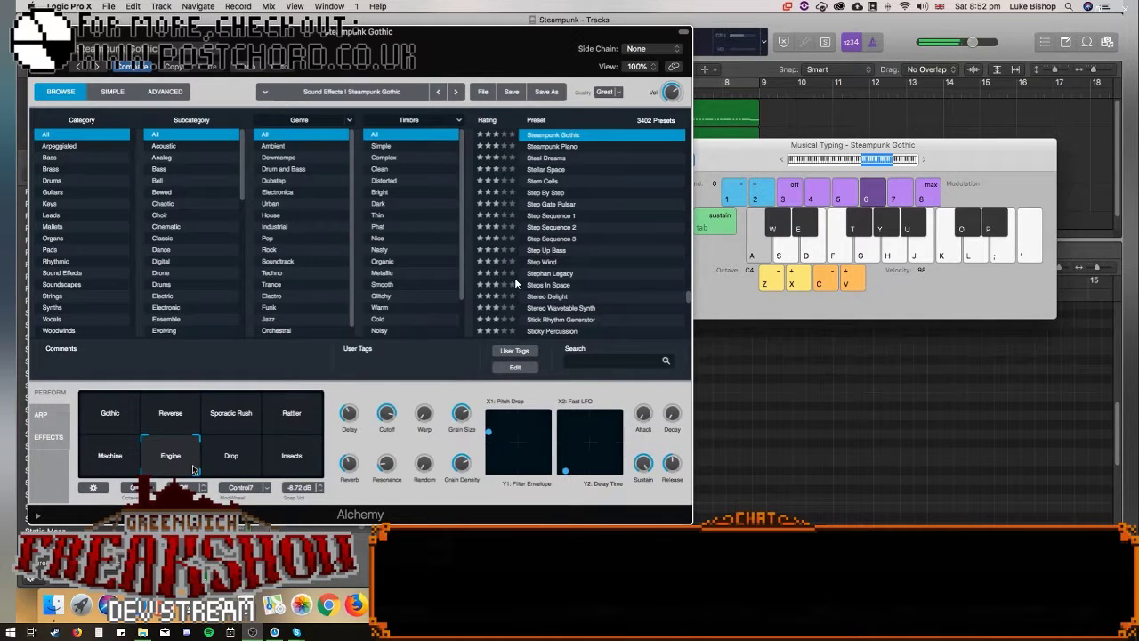
pyautogui.click(217, 468)
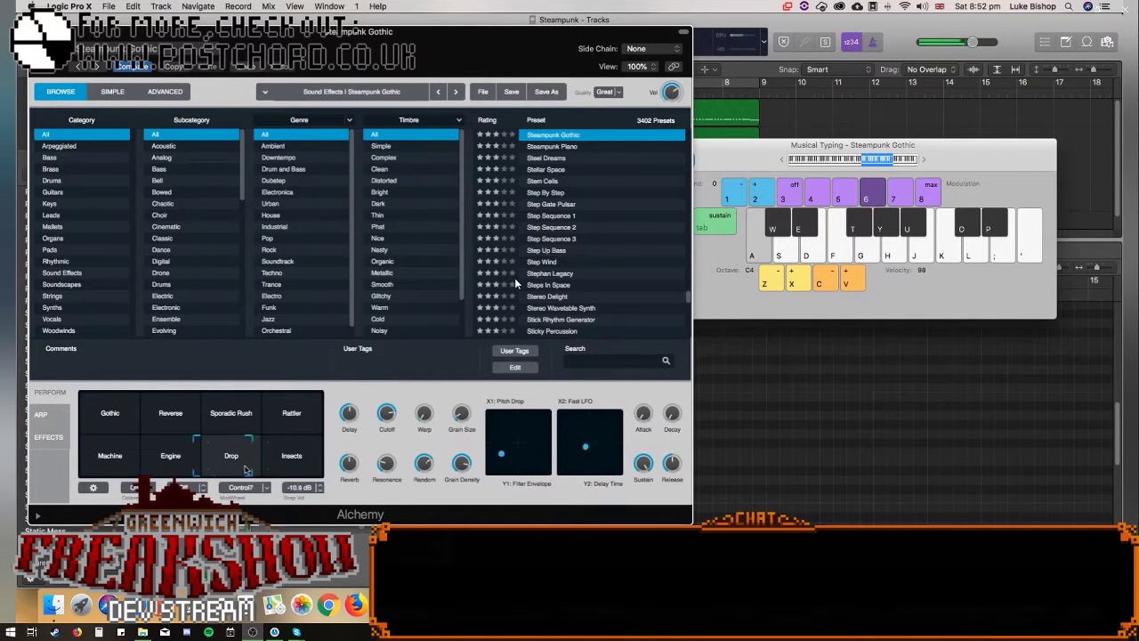
pyautogui.click(197, 467)
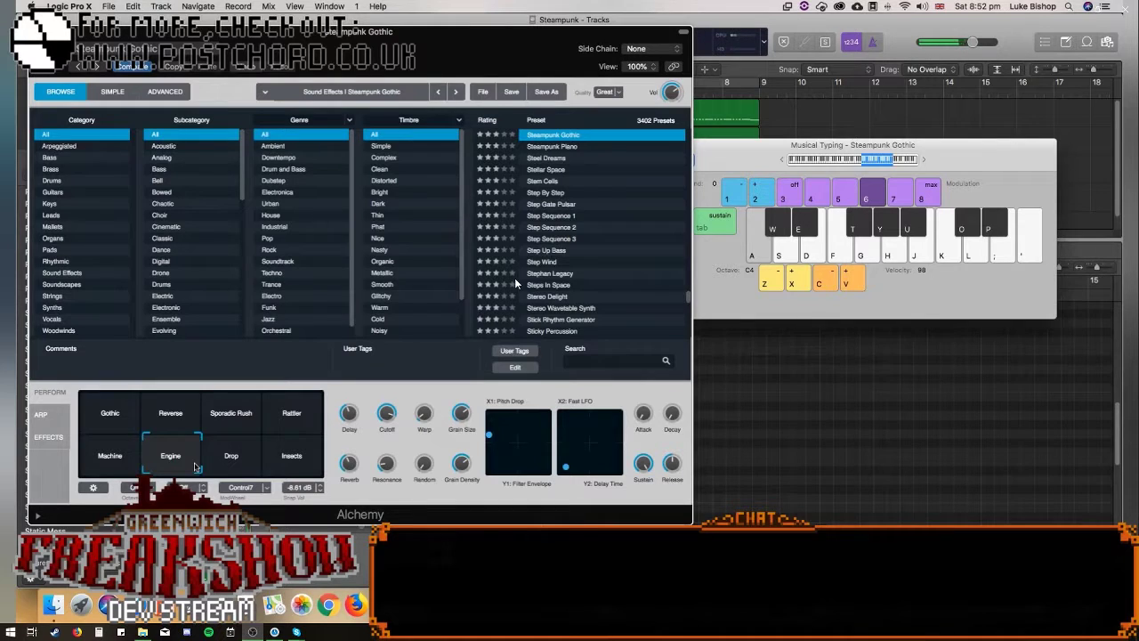
pyautogui.click(193, 405)
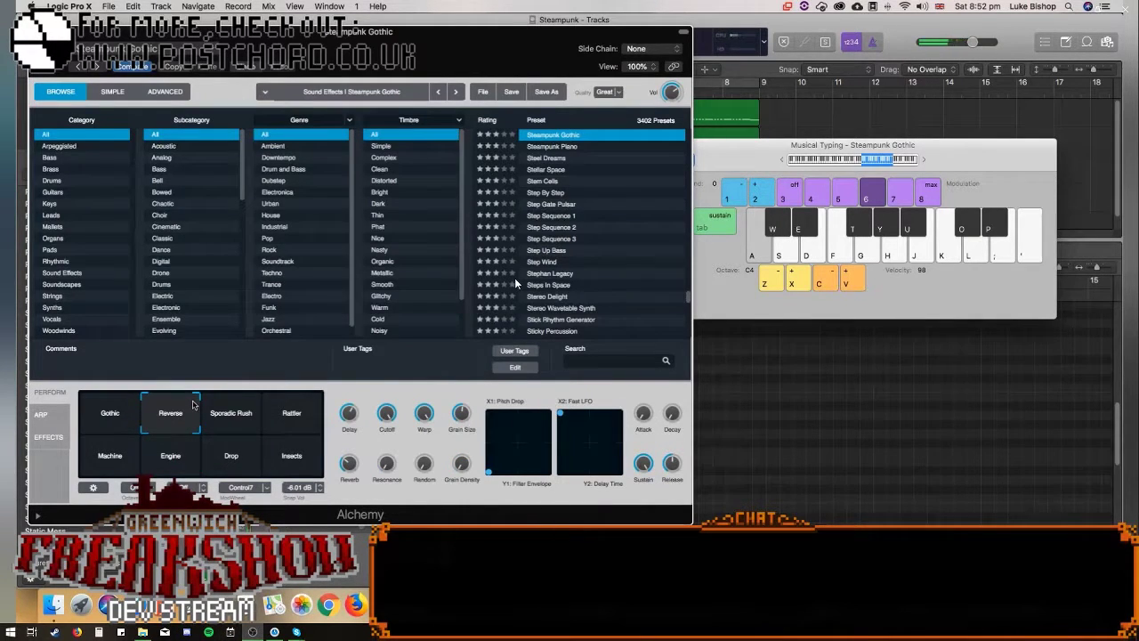
pyautogui.click(311, 410)
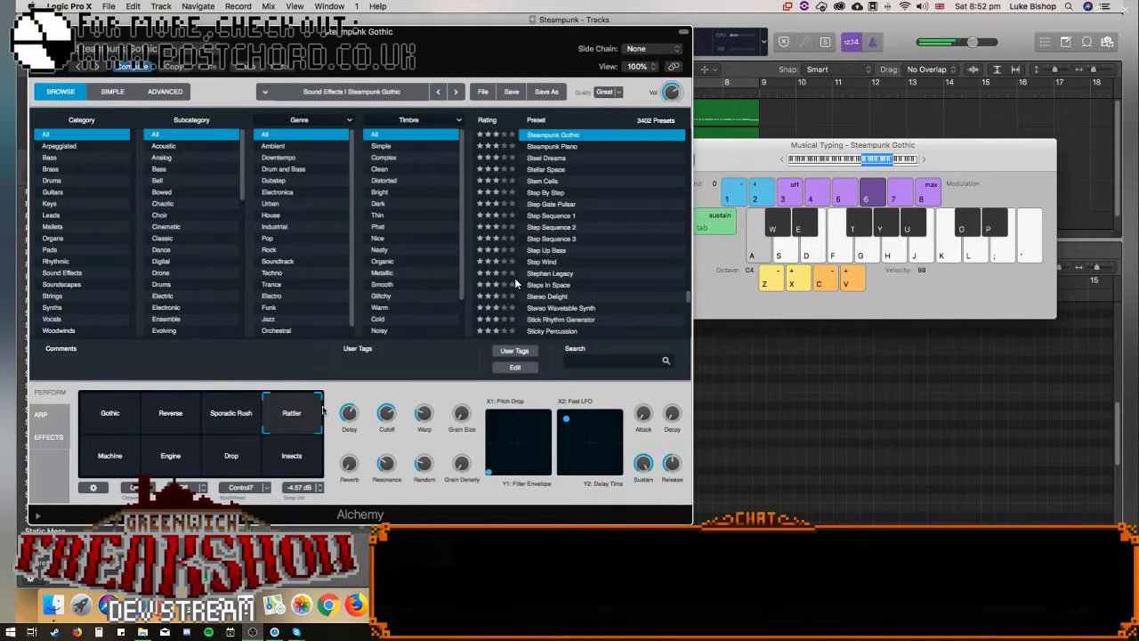
pyautogui.press('a')
# Audition the Insects variation and a blend of Sporadic Rush, Rattler, Drop and Insects on the note C.
pyautogui.click(317, 471)
pyautogui.press('a')
pyautogui.moveTo(319, 472); pyautogui.dragTo(277, 439)
pyautogui.press('a')
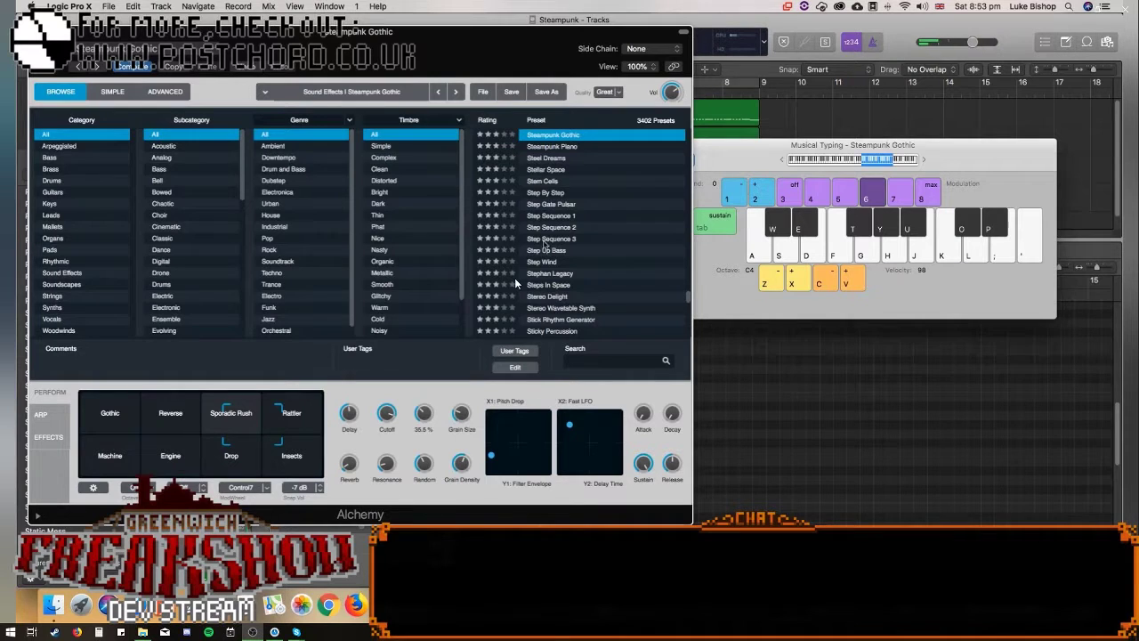
# Load and try the preset Steam Pressure with its Stretch 1 variation and the preset Steam Machine Kit with Kit 5.
pyautogui.scroll(2, 515, 282)
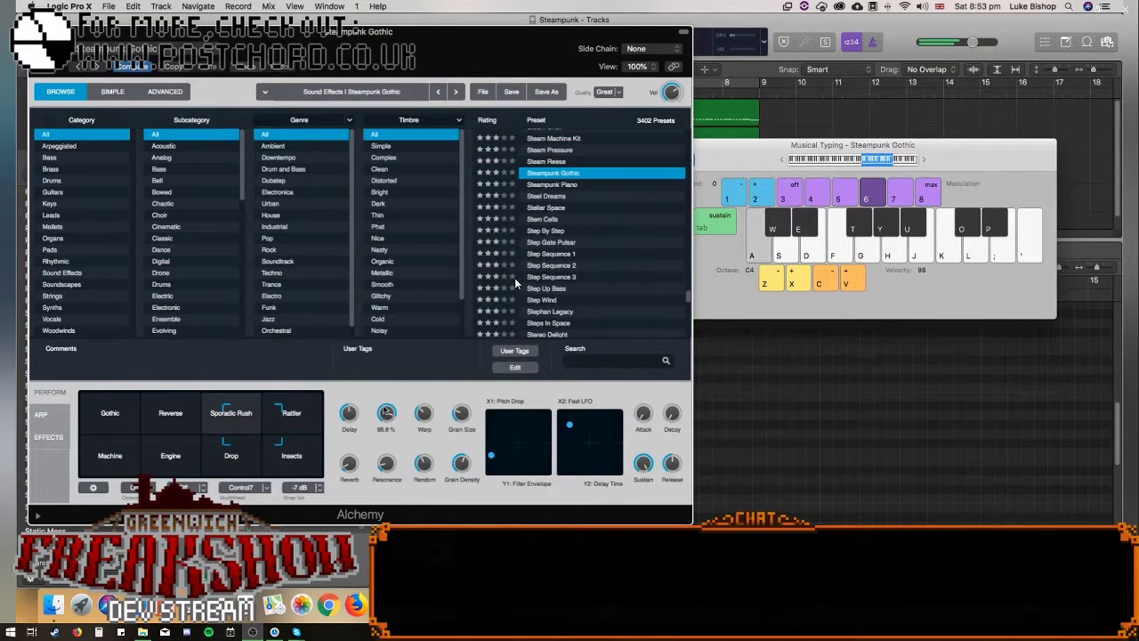
pyautogui.click(556, 151)
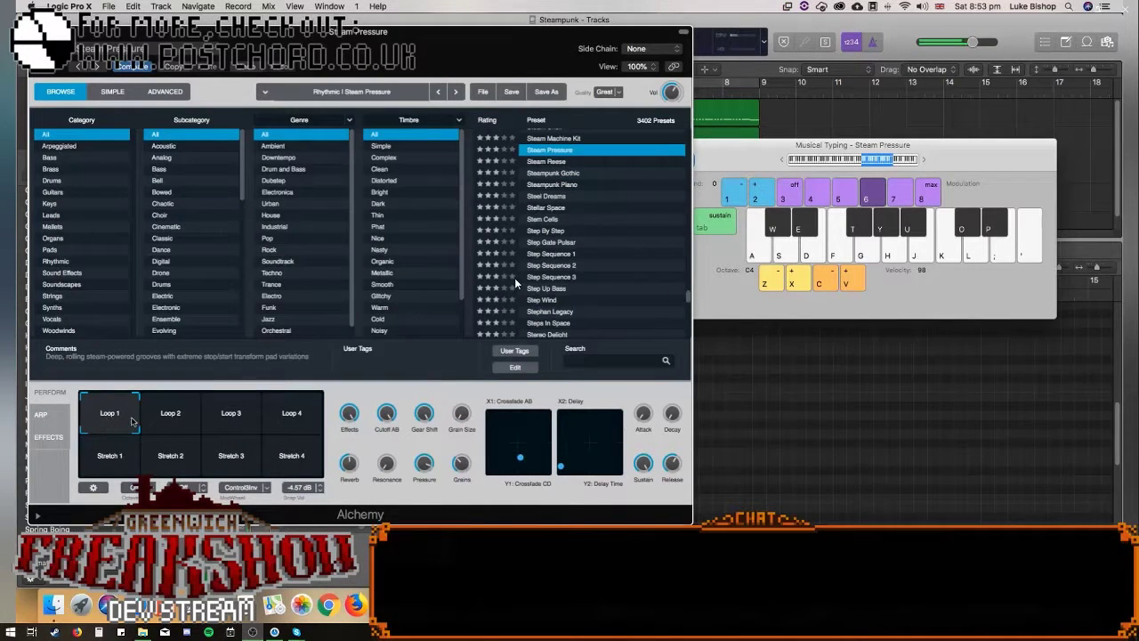
pyautogui.click(107, 454)
pyautogui.click(565, 139)
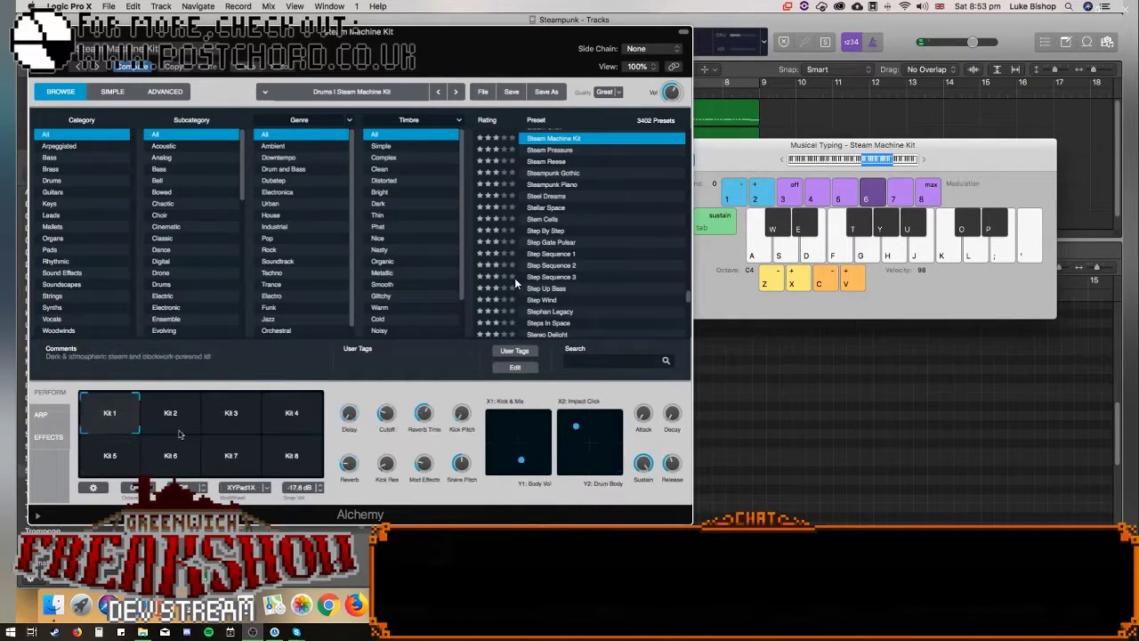
pyautogui.click(116, 458)
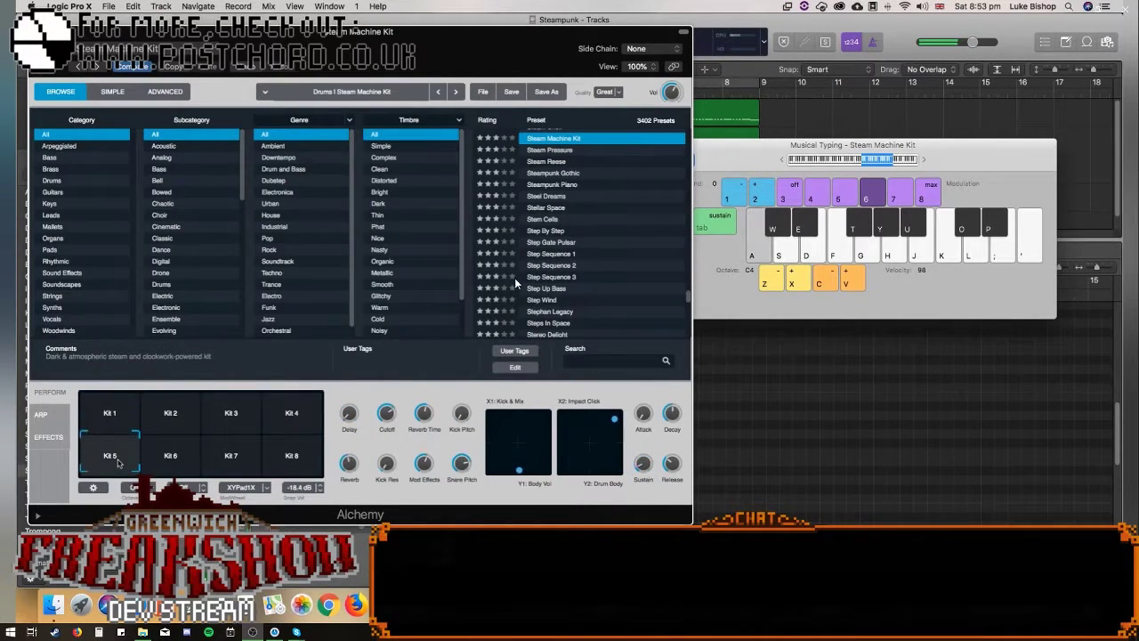
# Load the preset Steam Choir and audition its Steam 2, Distant, Swarming, Gated 2 and Gated 1 variations.
pyautogui.scroll(2, 514, 283)
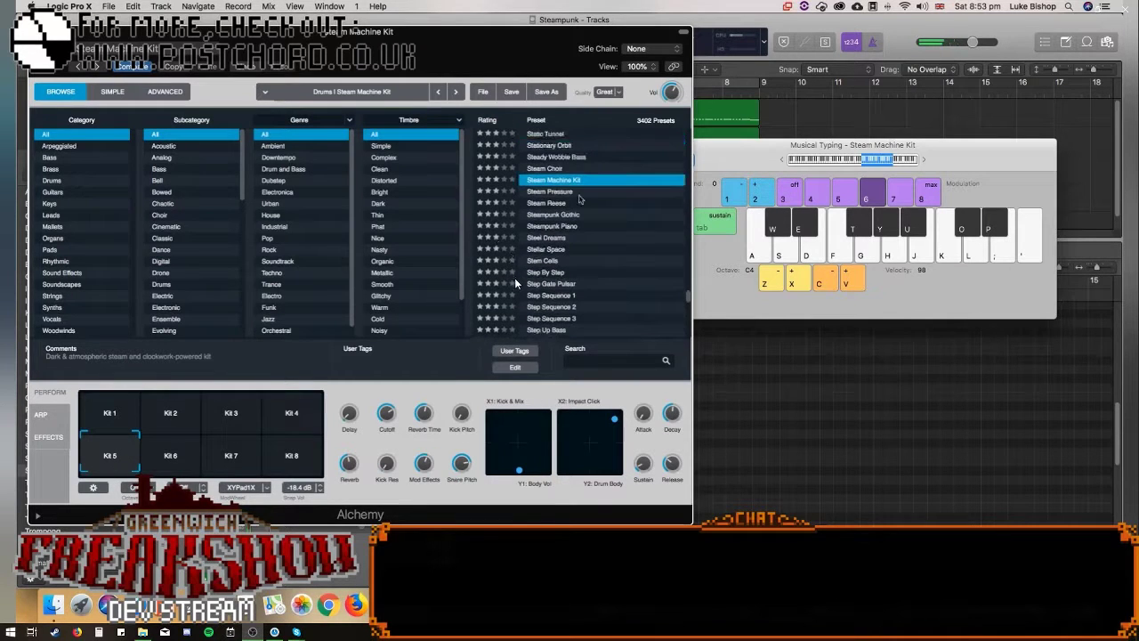
pyautogui.click(556, 169)
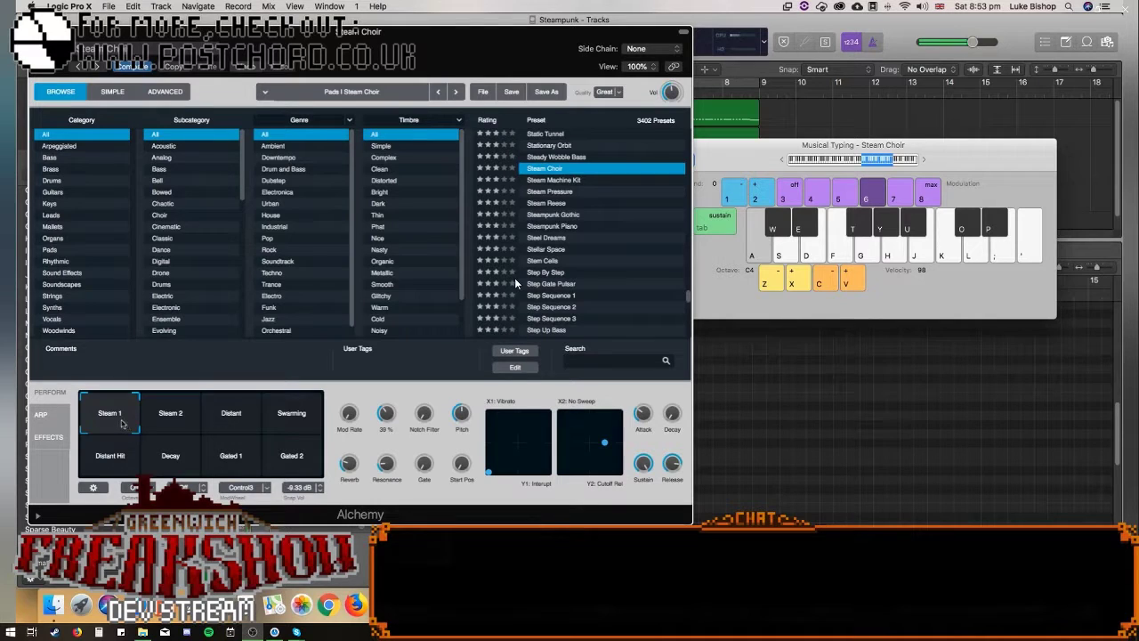
pyautogui.click(170, 418)
pyautogui.click(230, 419)
pyautogui.click(300, 416)
pyautogui.click(293, 458)
pyautogui.click(234, 463)
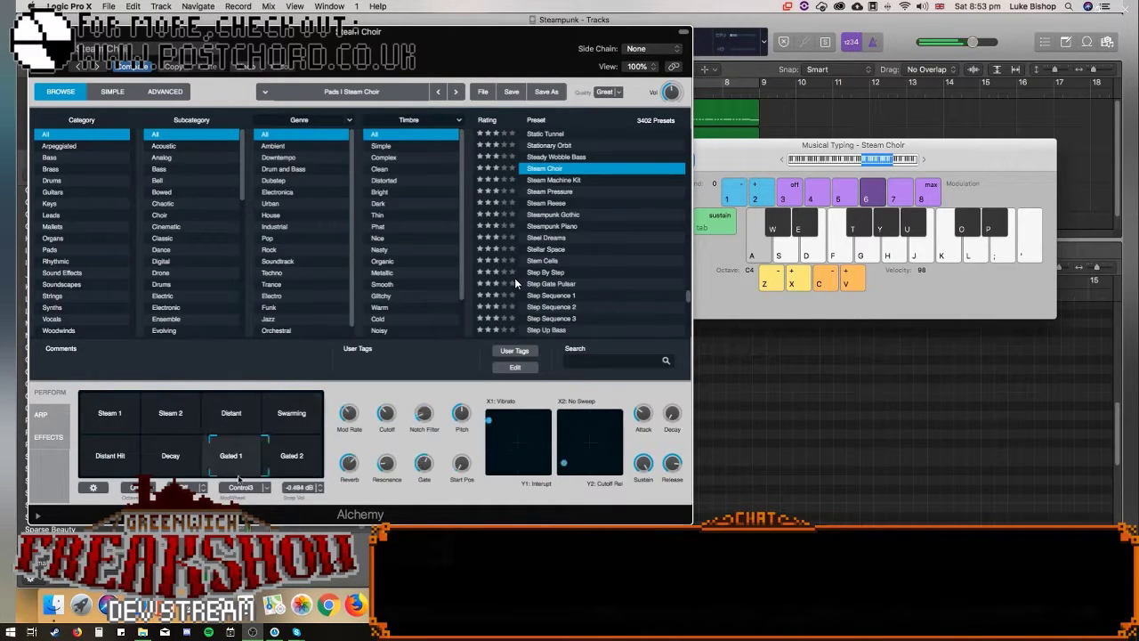
# Audition the Decay and Distant Hit variations of the Steam Choir preset, finishing on Decay.
pyautogui.click(178, 467)
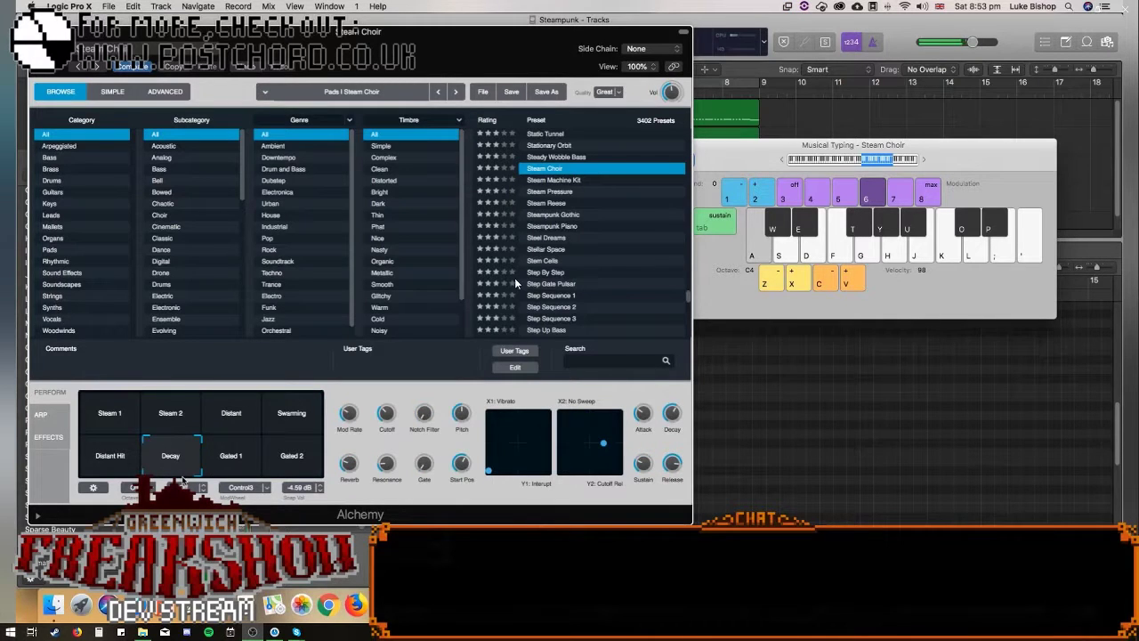
pyautogui.click(111, 464)
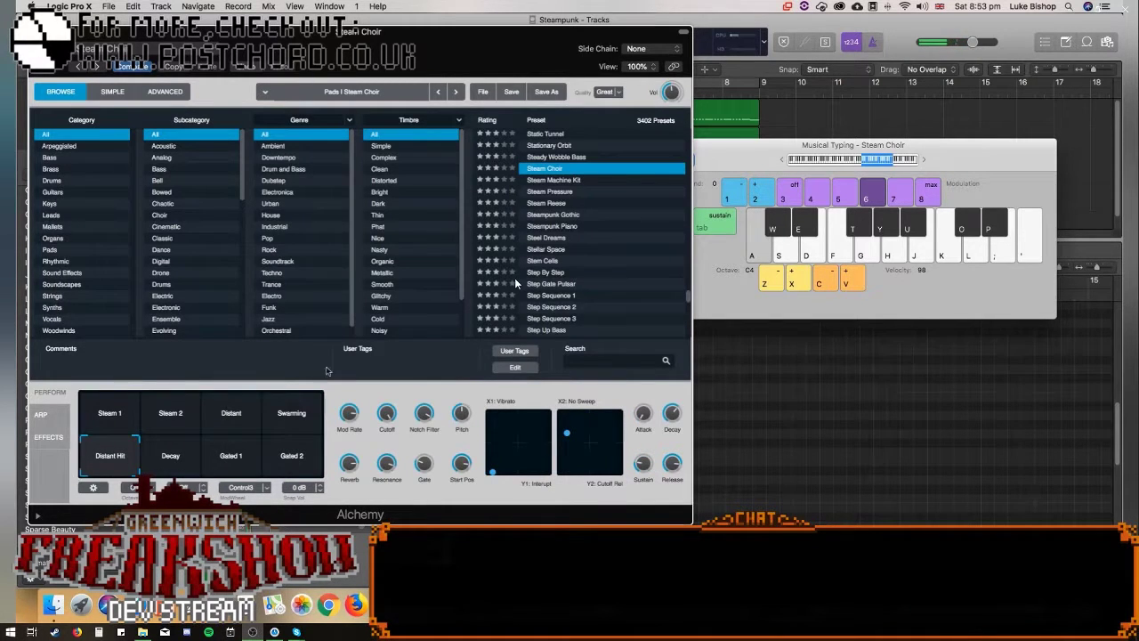
pyautogui.click(173, 465)
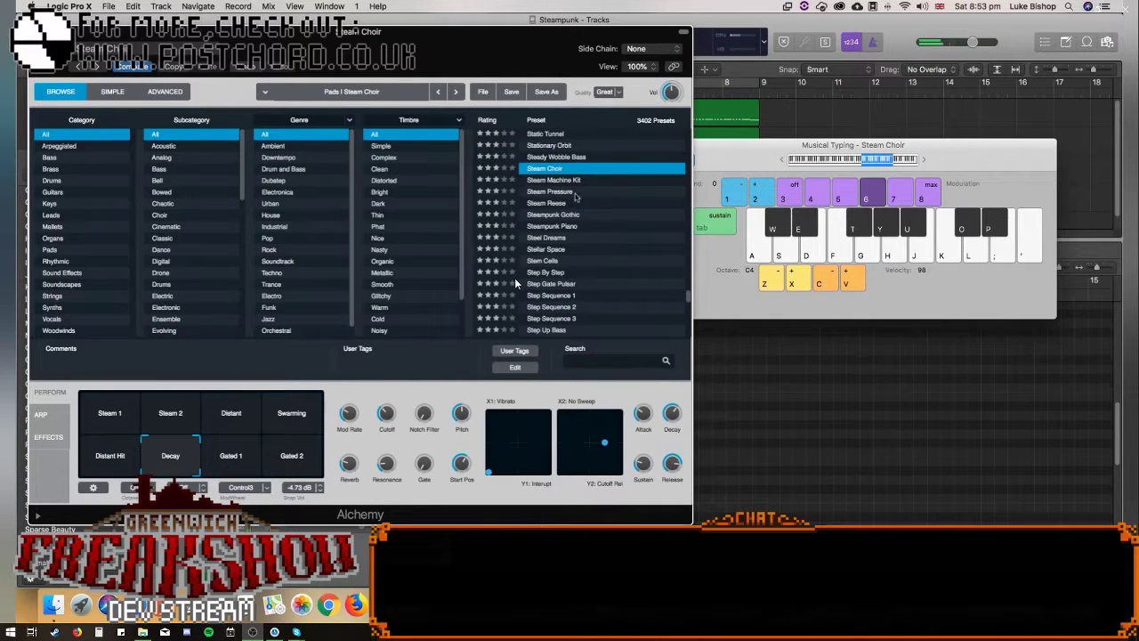
# Load the preset Steam Pressure and audition its default Loop 1 and Stretch 1 to Stretch 4 variations on the note C.
pyautogui.click(567, 194)
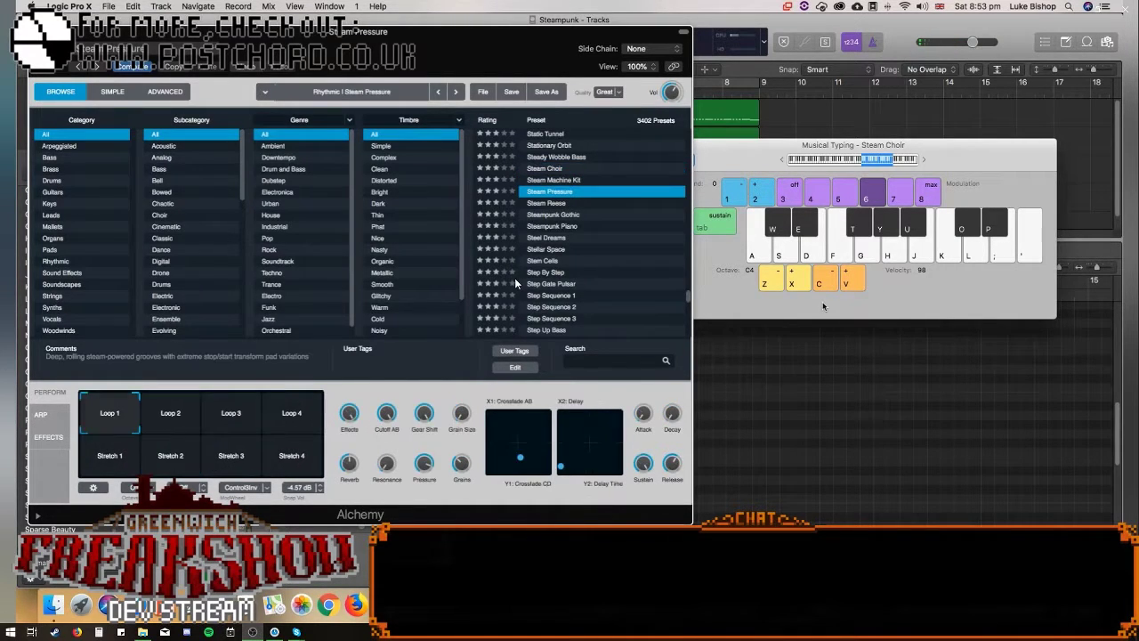
pyautogui.press('a')
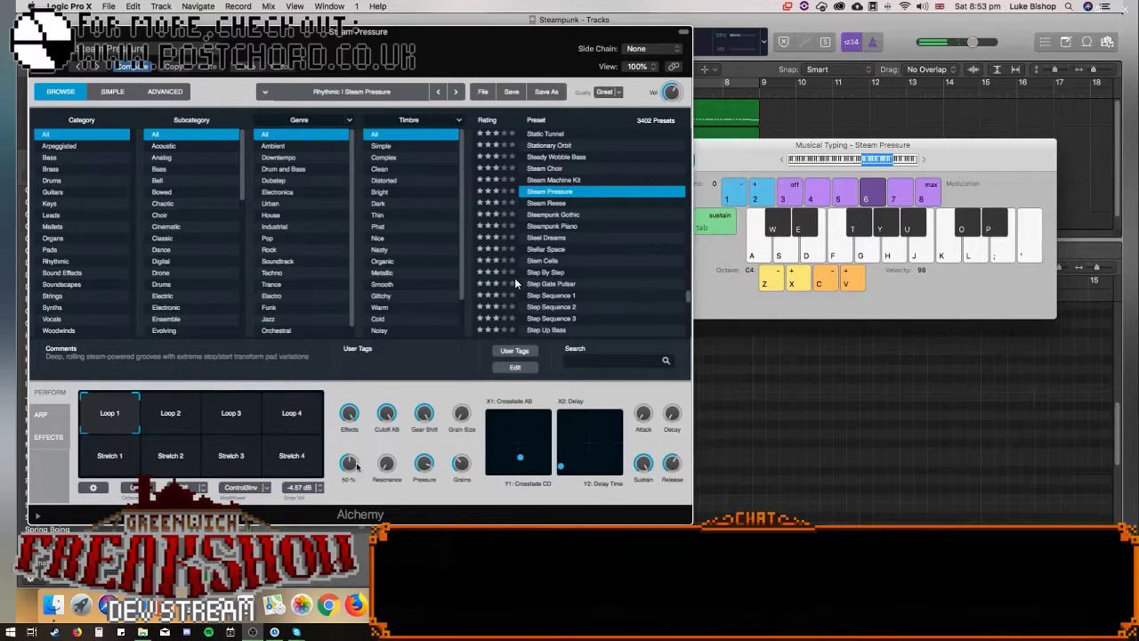
pyautogui.click(108, 458)
pyautogui.click(174, 463)
pyautogui.press('a')
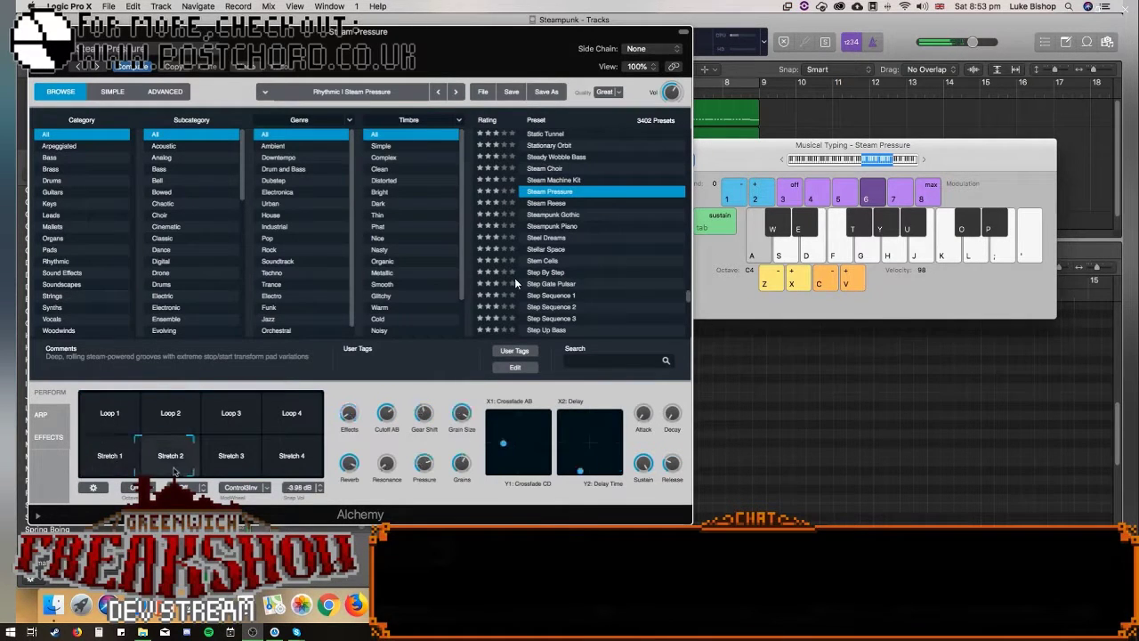
pyautogui.click(233, 463)
pyautogui.press('a')
pyautogui.click(307, 468)
pyautogui.press('a')
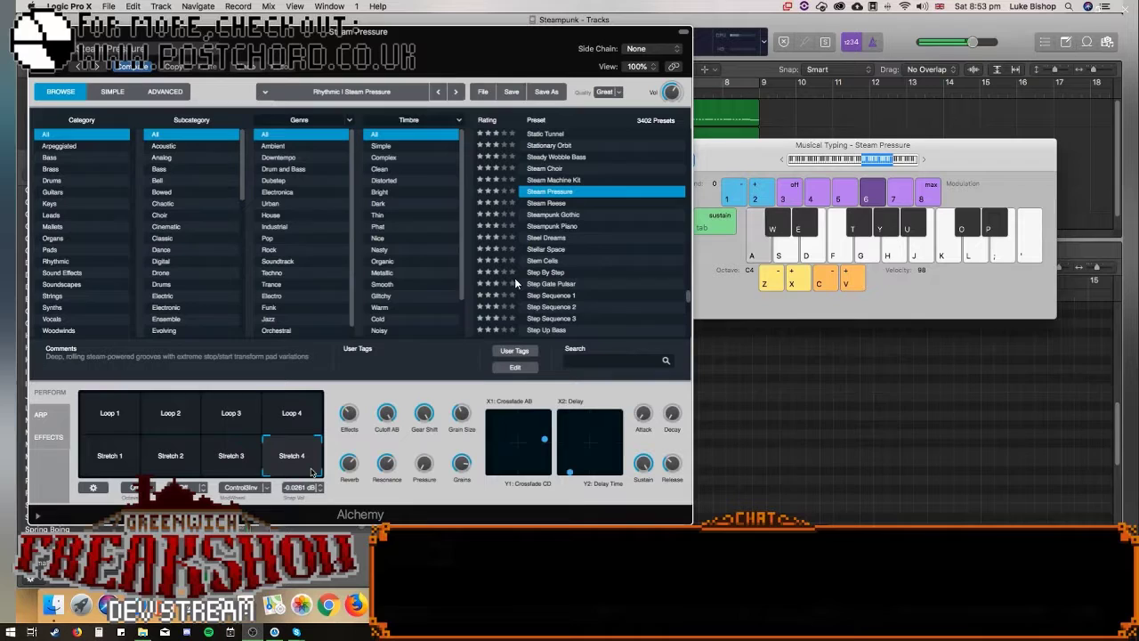
# Audition the Loop 4, Loop 3 and Loop 1 variations of Steam Pressure, finishing on Loop 4.
pyautogui.click(294, 418)
pyautogui.click(233, 417)
pyautogui.click(134, 402)
pyautogui.click(232, 413)
pyautogui.click(292, 413)
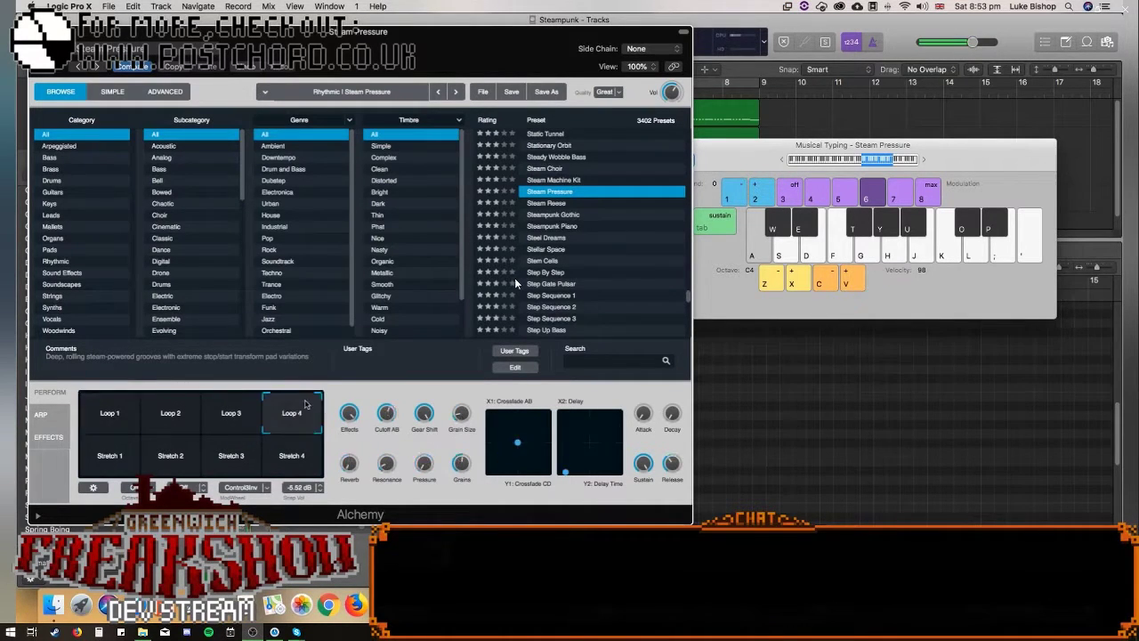
# Load the preset Steampunk Gothic again, followed by the preset Steampunk Piano.
pyautogui.click(574, 216)
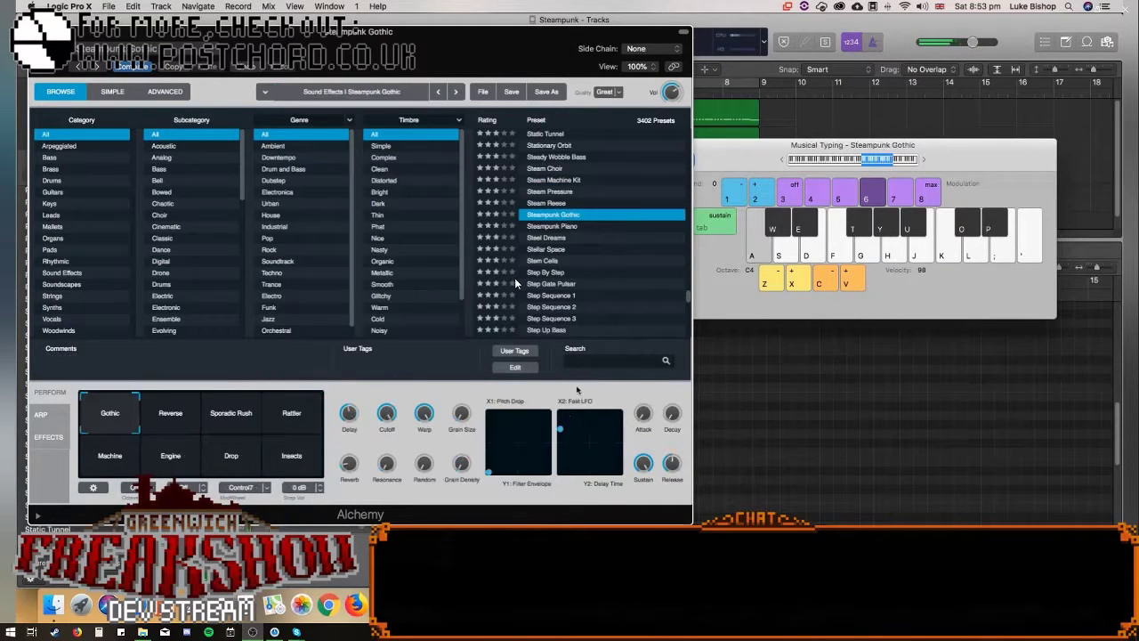
pyautogui.press('Down')
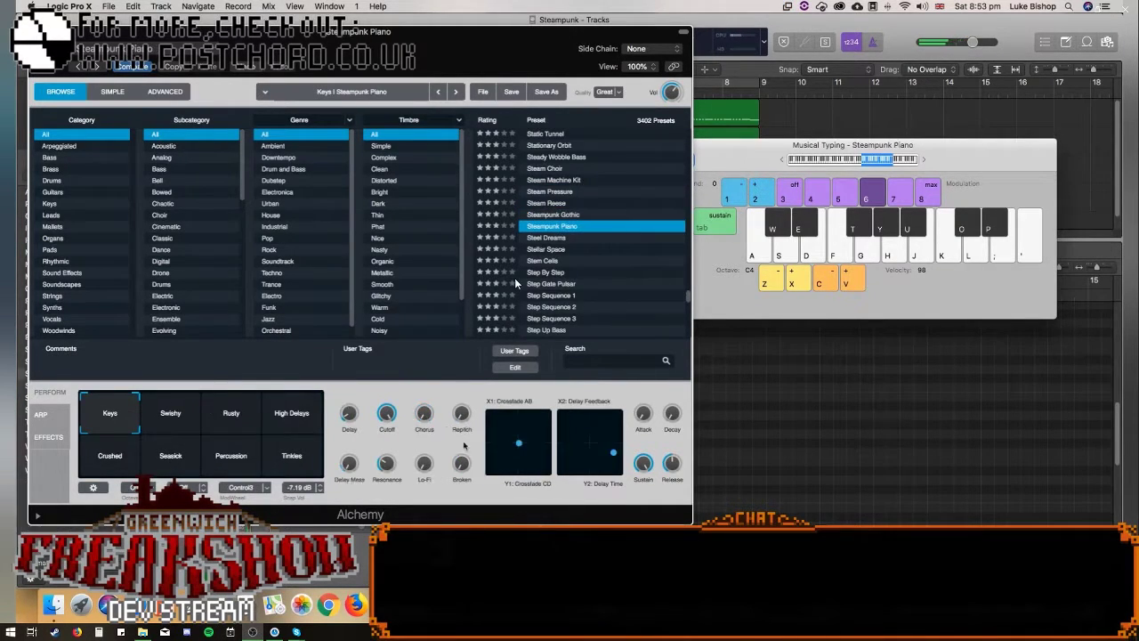
# Play a short phrase of C, E and G notes with Musical Typing to audition the Steampunk Piano preset.
pyautogui.press('d')
pyautogui.press('g')
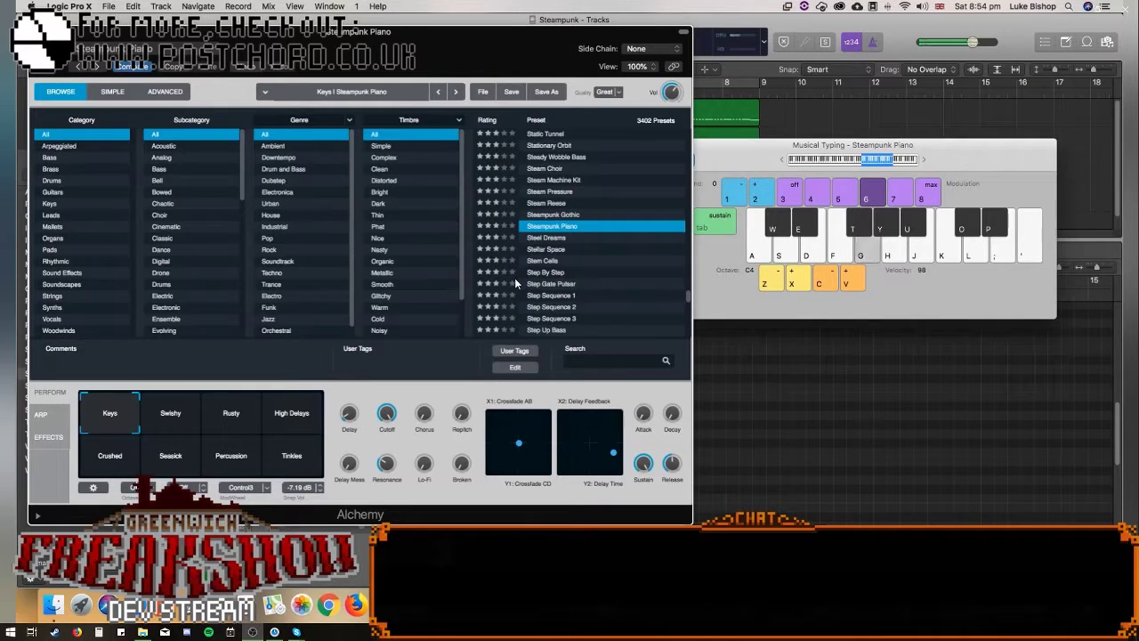
pyautogui.press('a')
pyautogui.press('g')
pyautogui.press('d')
pyautogui.press('a')
pyautogui.press('d')
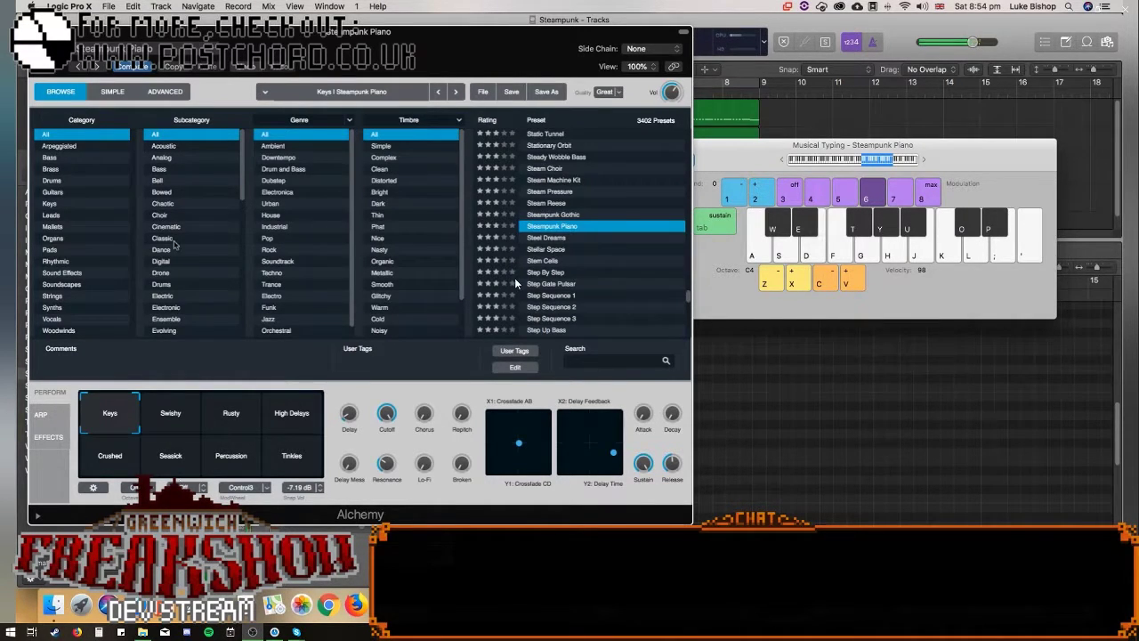
# Audition the Steampunk Piano performance snapshots, including Swishy, Seasick, Rusty, High Delays and Crushed, ending on Tinkles.
pyautogui.click(171, 418)
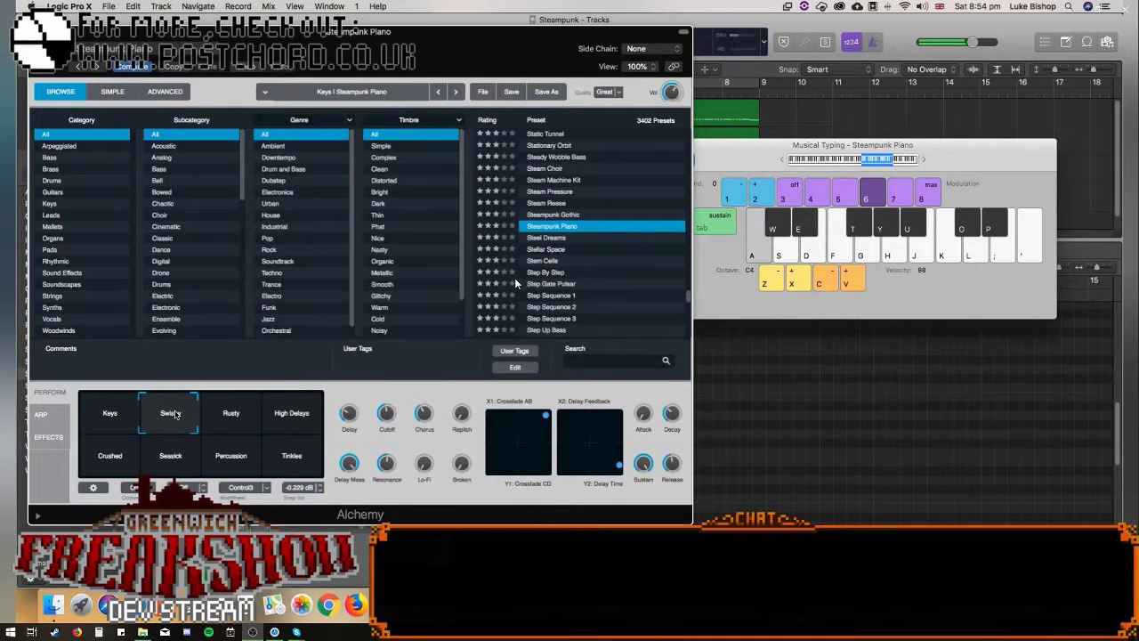
pyautogui.click(173, 456)
pyautogui.click(302, 470)
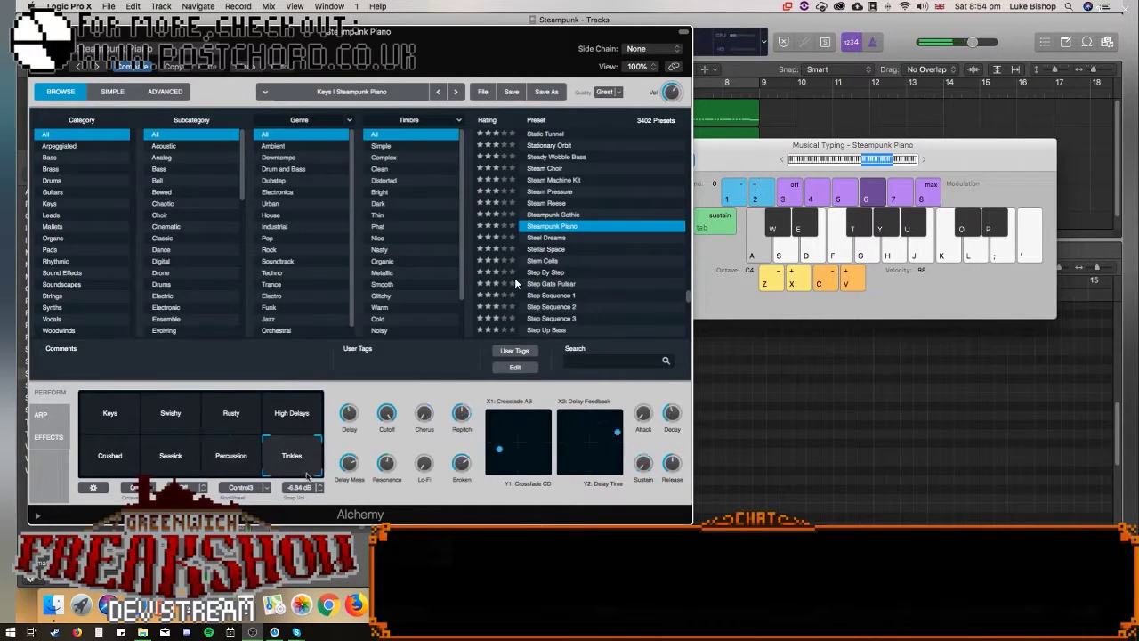
pyautogui.click(302, 414)
pyautogui.click(254, 414)
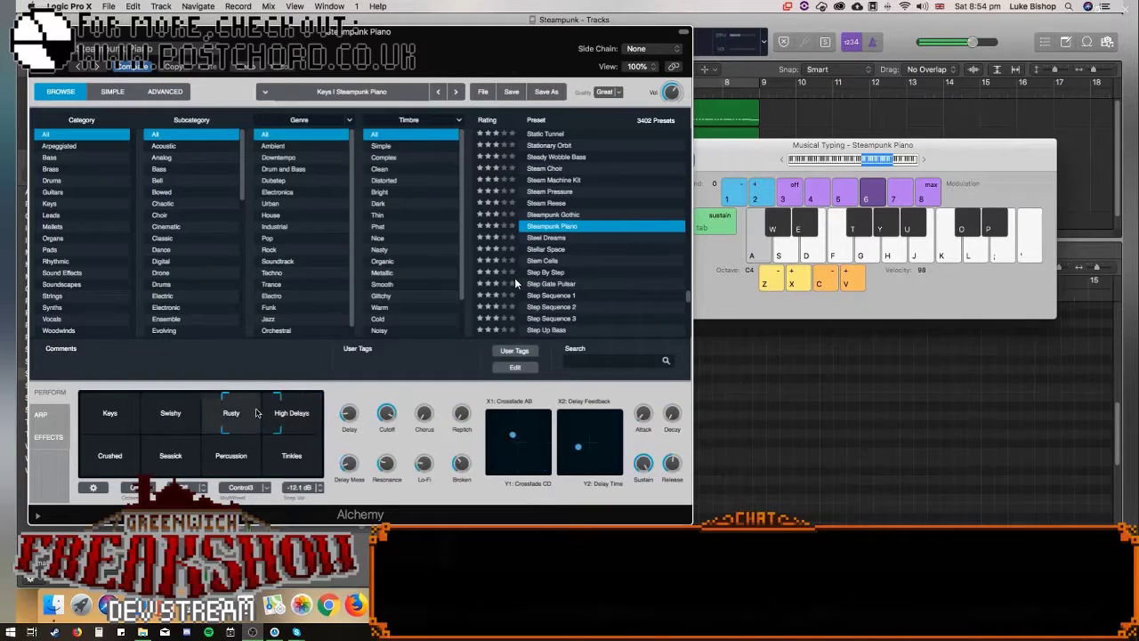
pyautogui.click(110, 454)
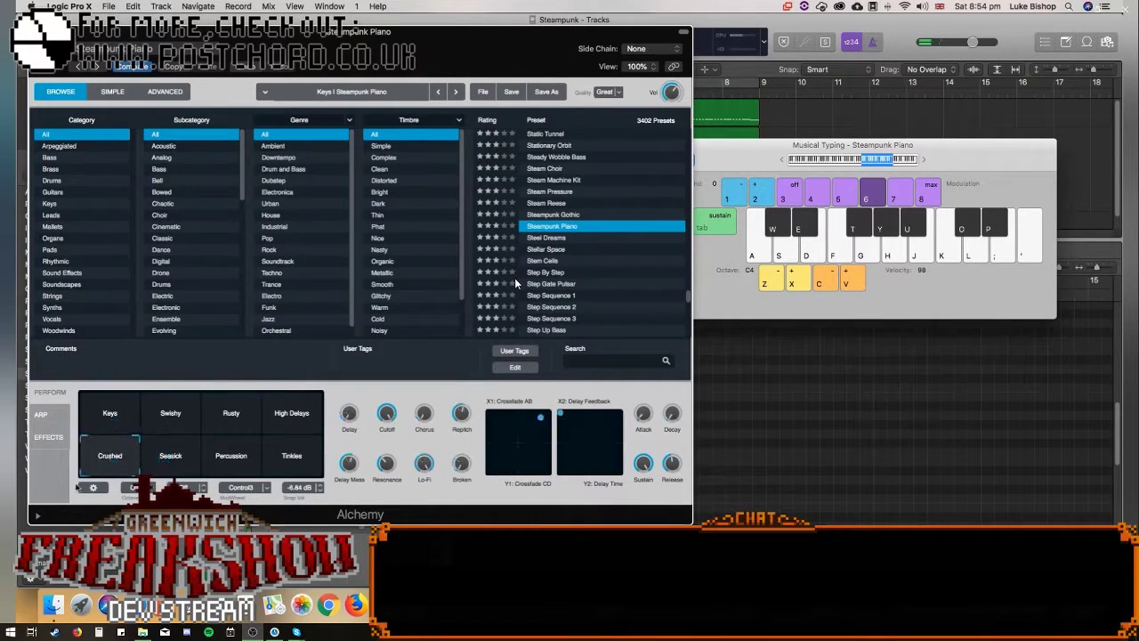
pyautogui.click(236, 416)
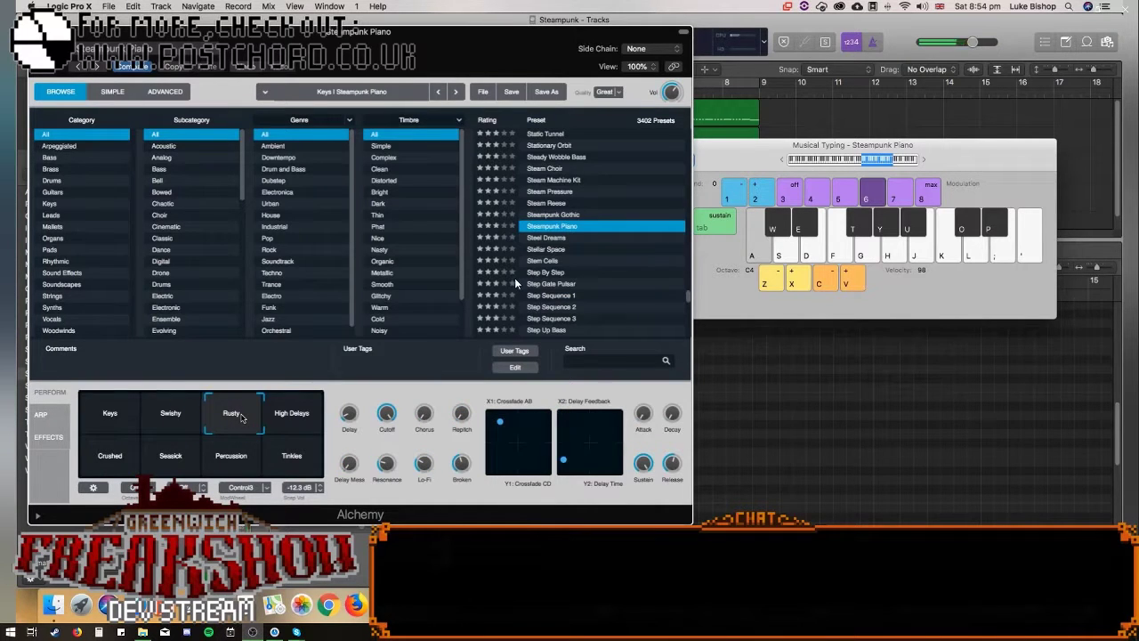
pyautogui.click(301, 414)
pyautogui.click(109, 458)
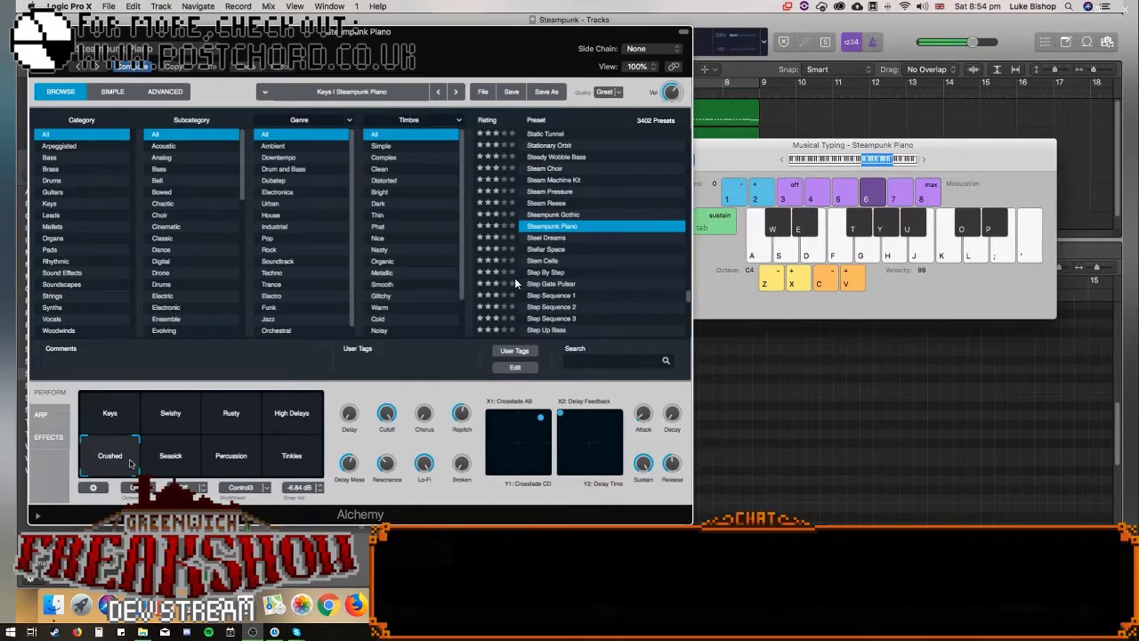
pyautogui.click(292, 411)
pyautogui.click(292, 456)
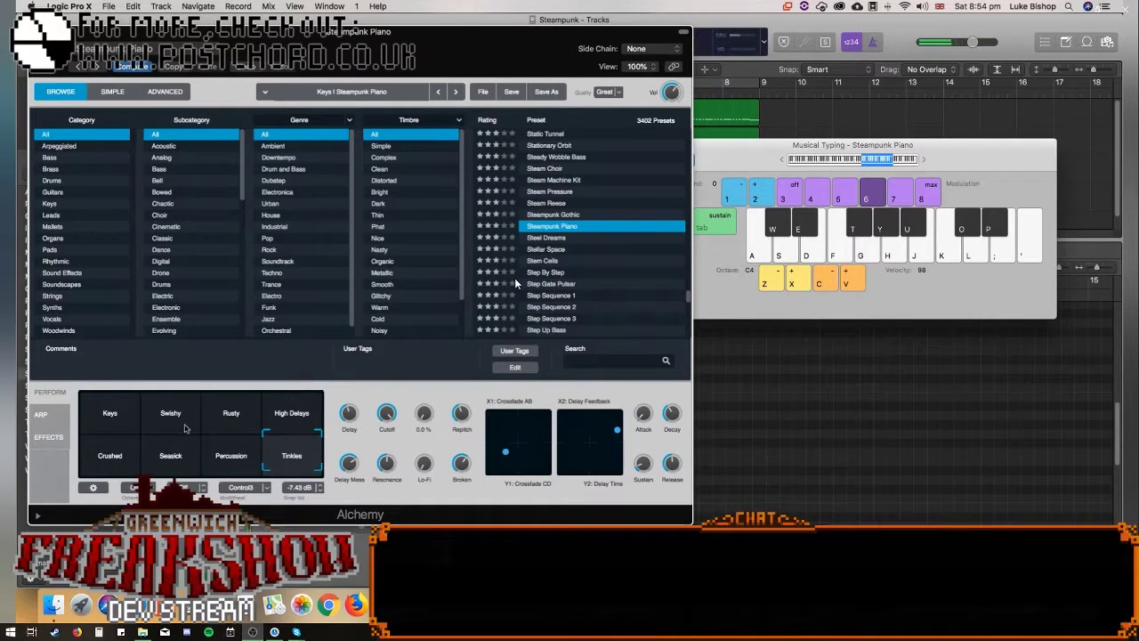
# Load the Steampunk Gothic preset, sound a note, and search the preset library for "industrial".
pyautogui.click(553, 216)
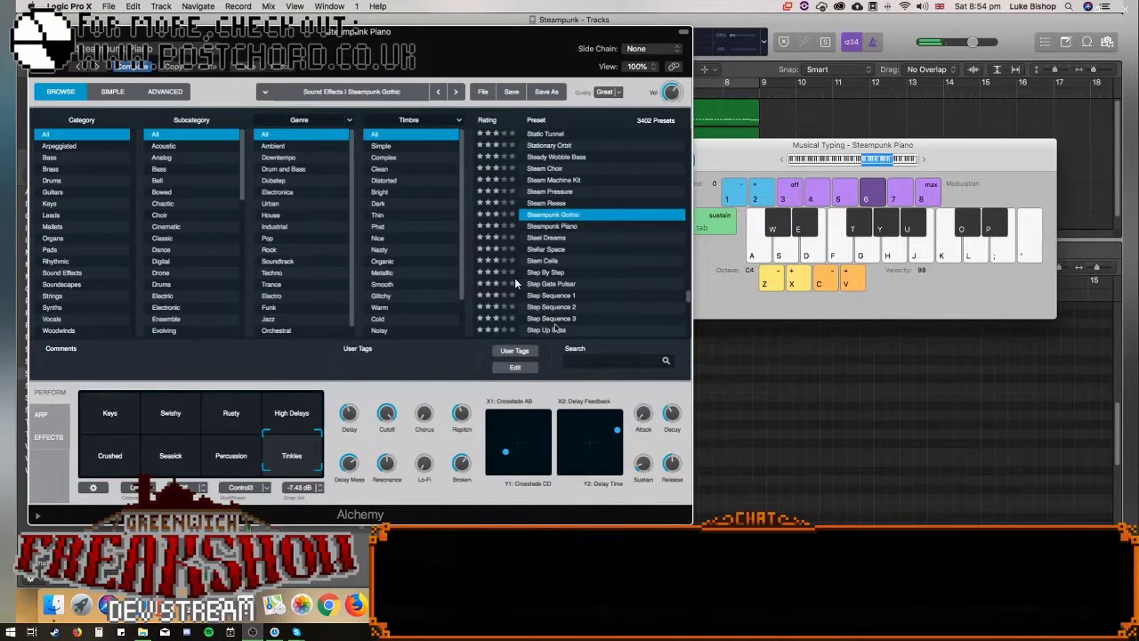
pyautogui.press('d')
pyautogui.click(582, 360)
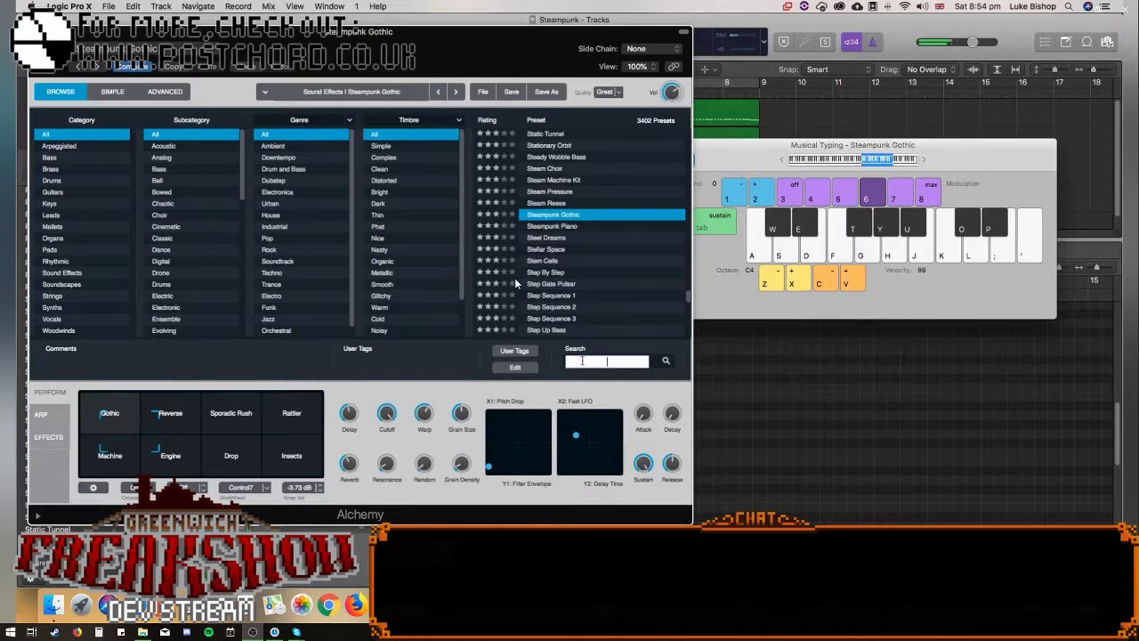
pyautogui.write('in')
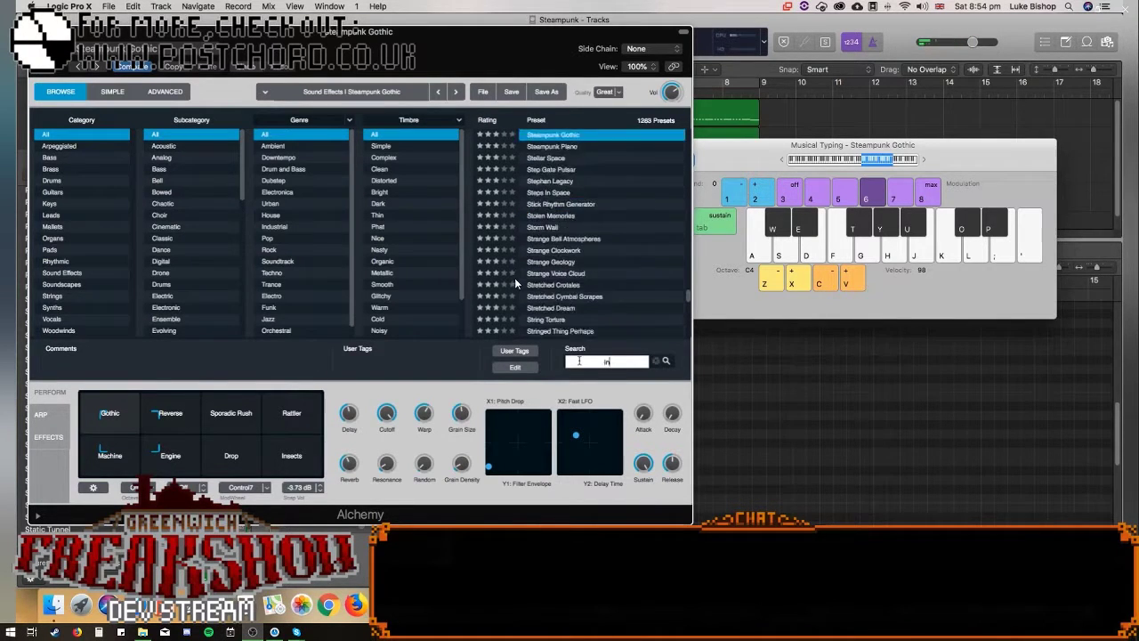
pyautogui.write('dustrial')
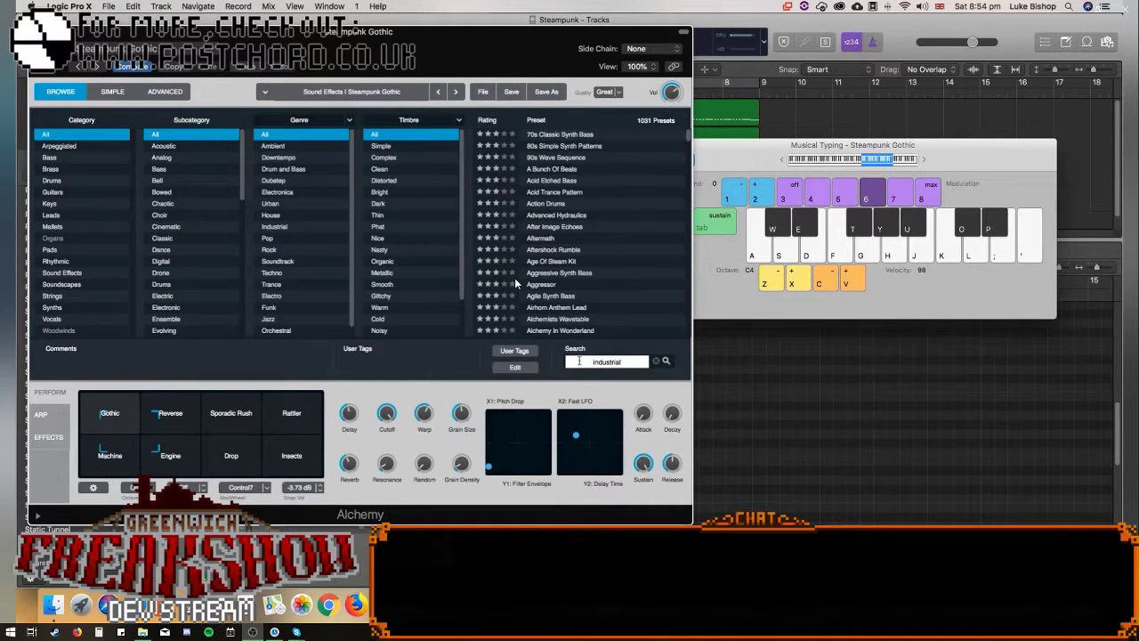
pyautogui.press('Return')
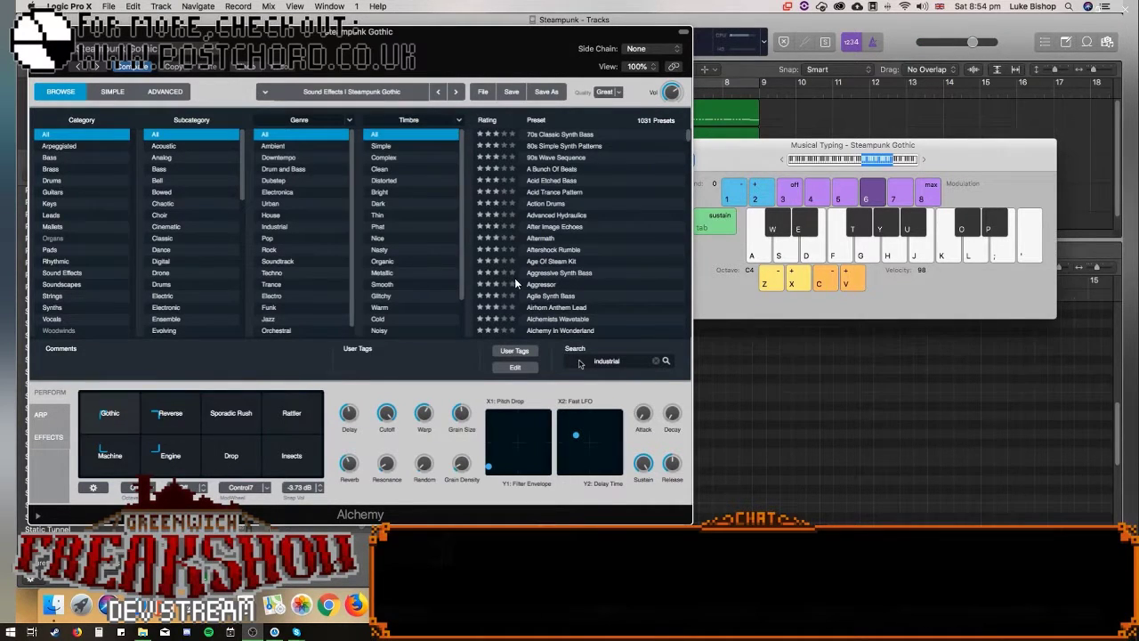
pyautogui.scroll(-1, 297, 224)
pyautogui.scroll(-5, 202, 244)
pyautogui.moveTo(247, 260); pyautogui.dragTo(236, 150)
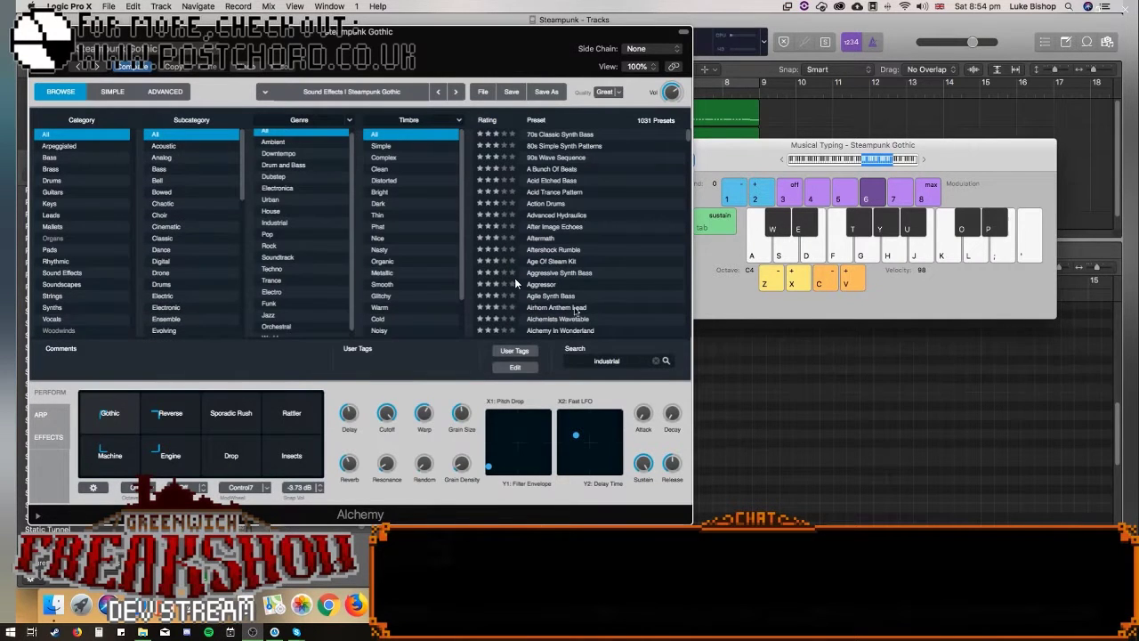
# Search the preset library for "mechan" and load the Angular Mechanical Song preset.
pyautogui.click(575, 360)
pyautogui.write('mech')
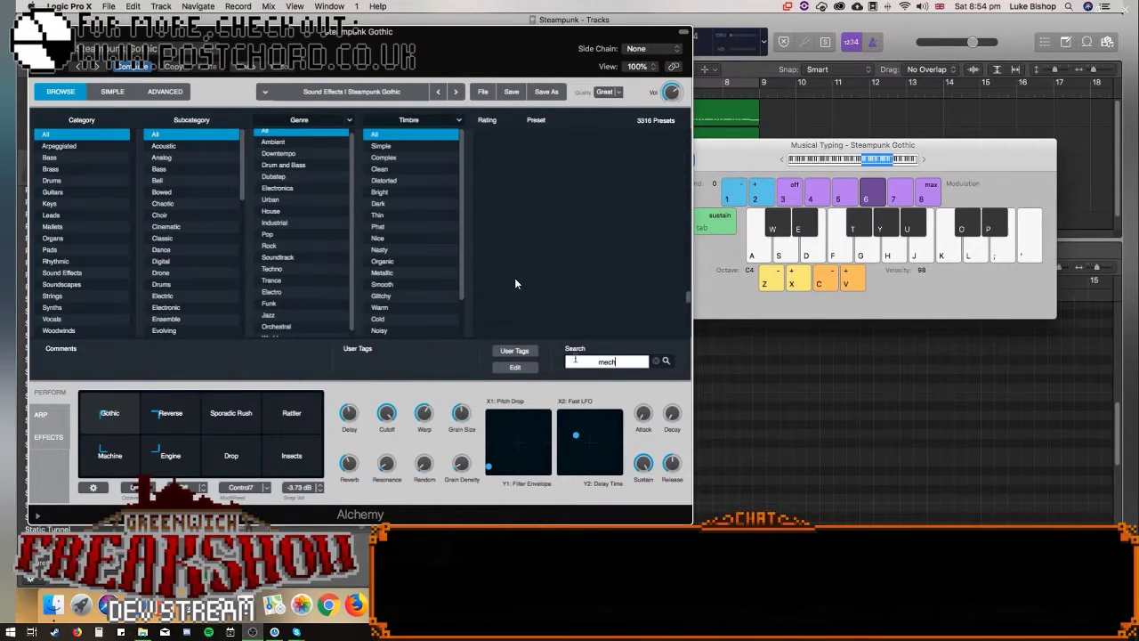
pyautogui.write('an')
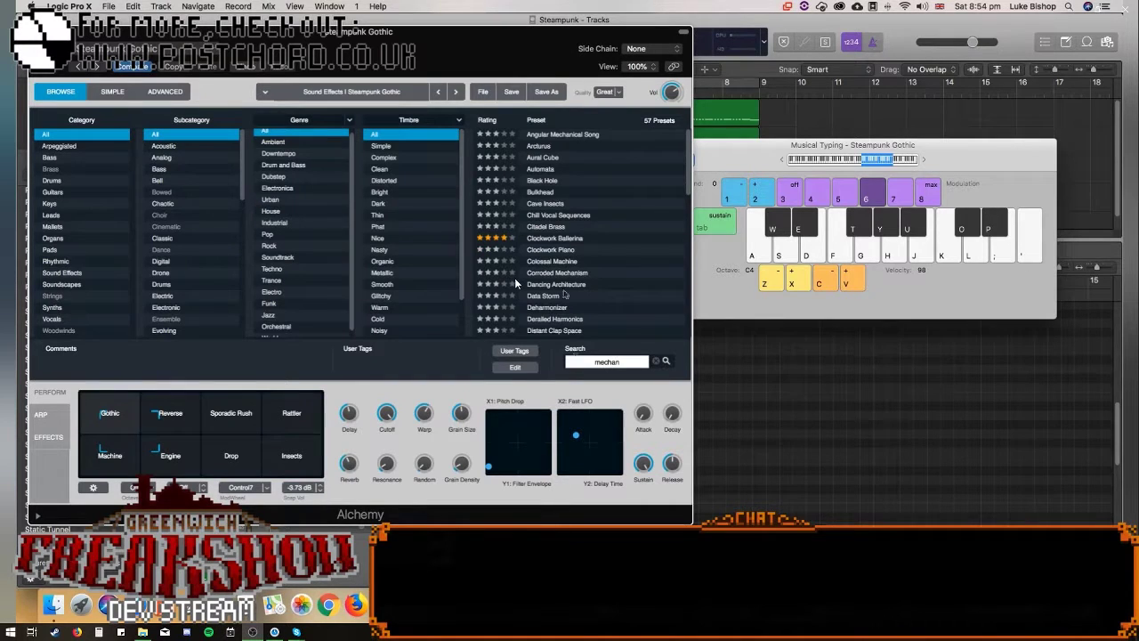
pyautogui.click(575, 135)
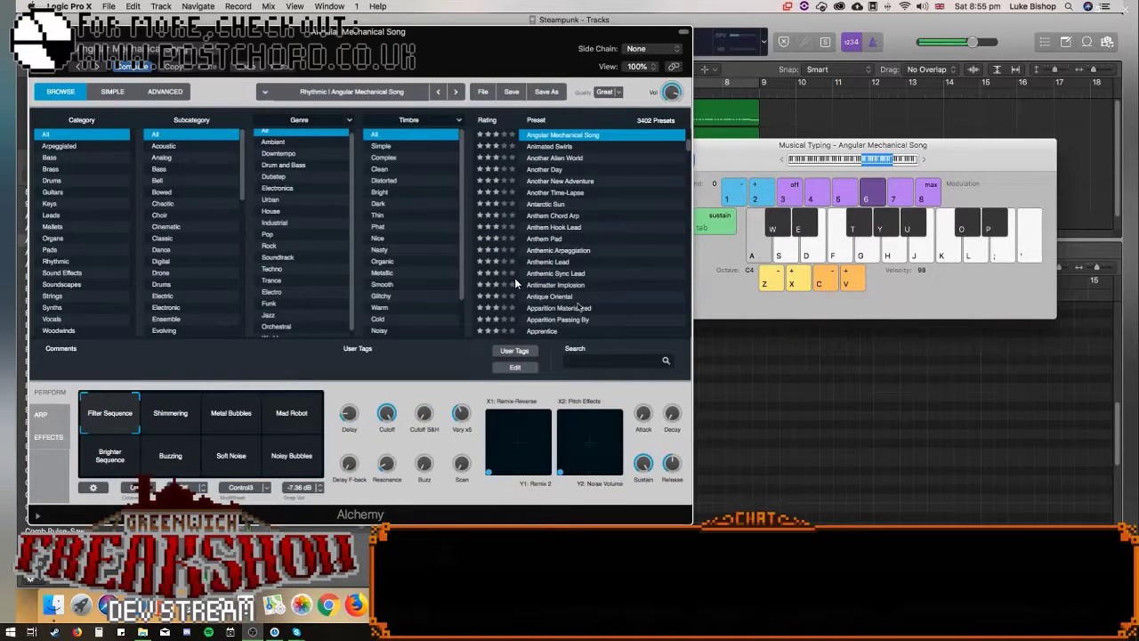
# Audition the Brighter Sequence, Buzzing, Metal Bubbles and Mad Robot snapshots of Angular Mechanical Song with a C note.
pyautogui.click(109, 473)
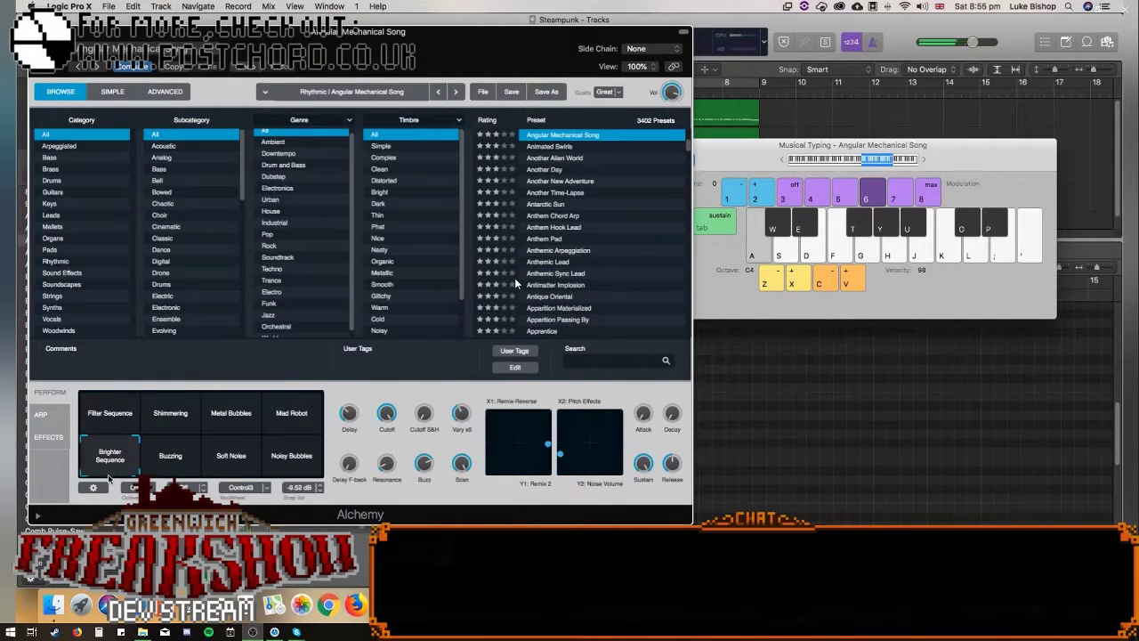
pyautogui.click(170, 455)
pyautogui.click(231, 413)
pyautogui.click(307, 404)
pyautogui.press('a')
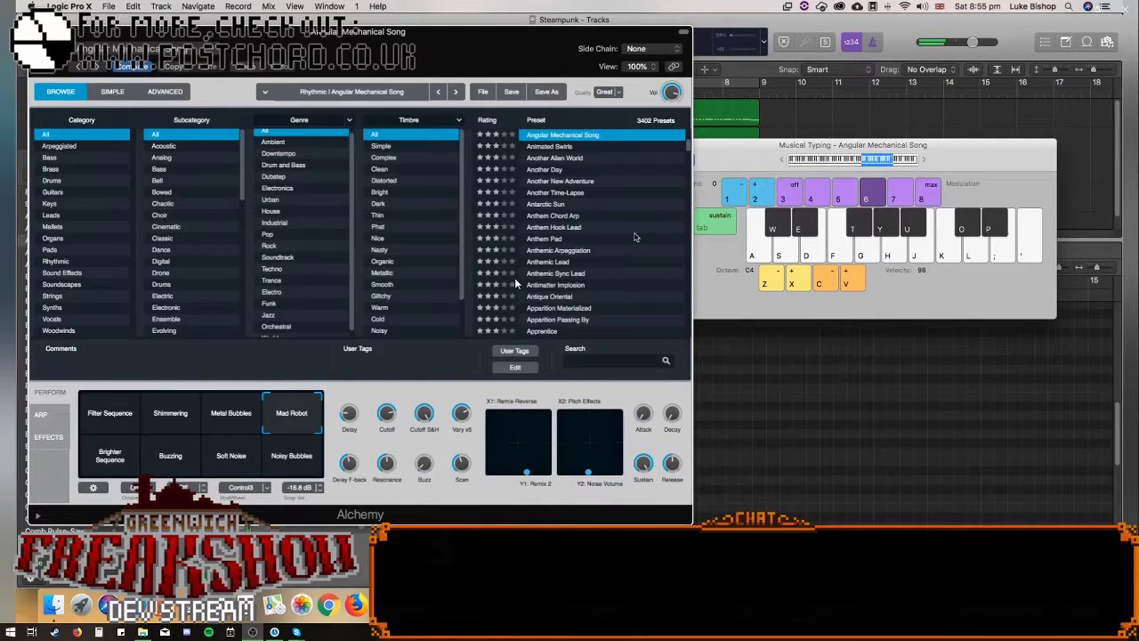
pyautogui.scroll(10, 631, 233)
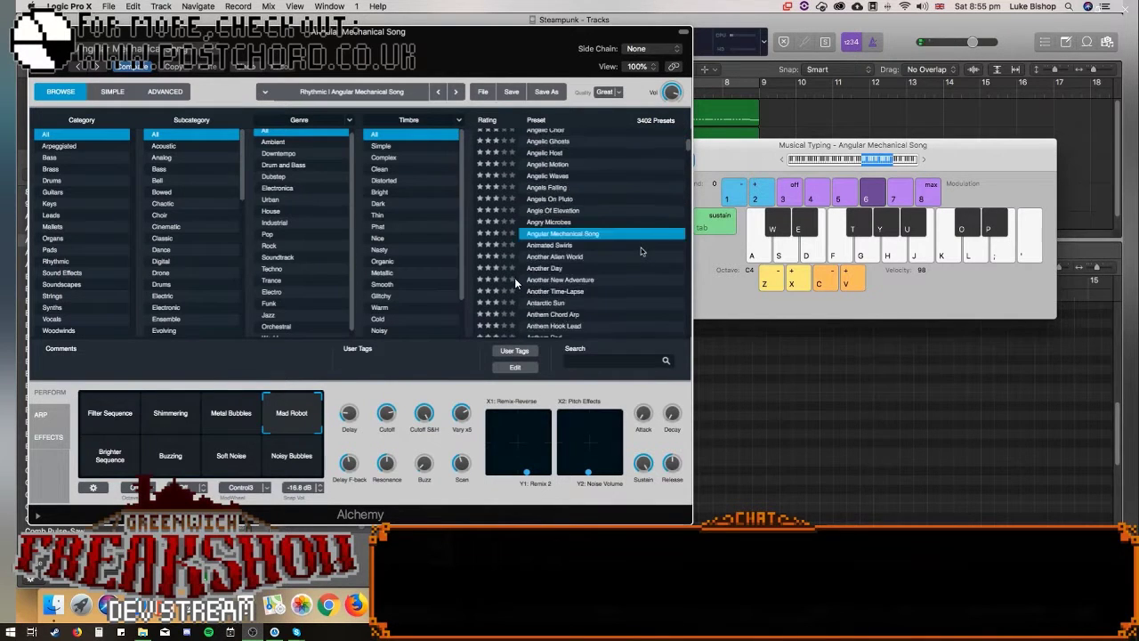
pyautogui.scroll(10, 643, 252)
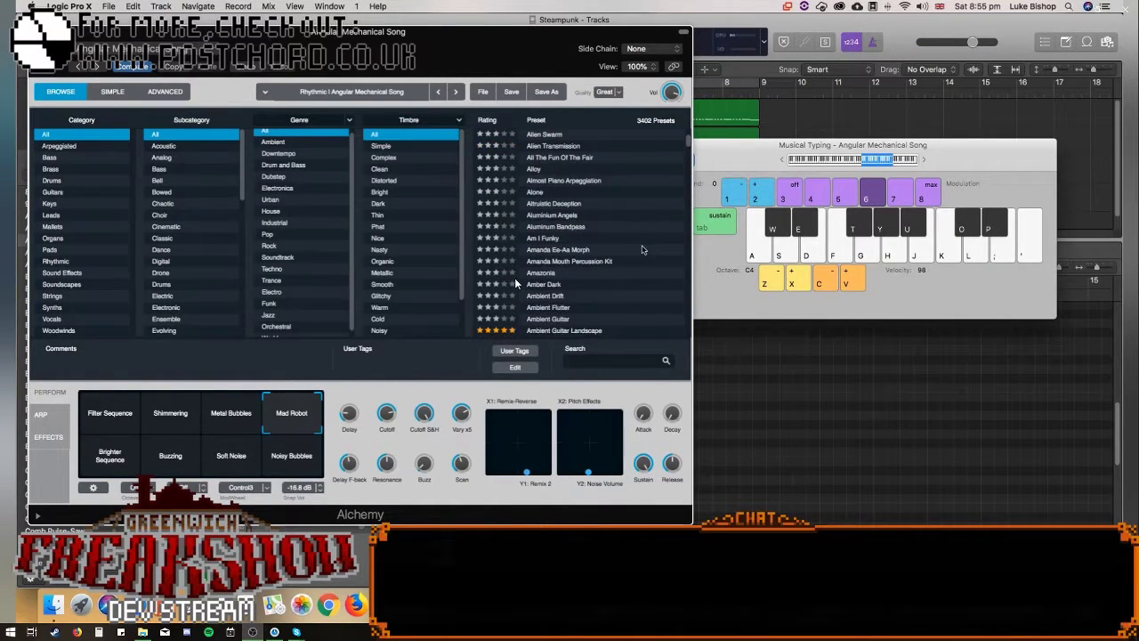
pyautogui.scroll(10, 516, 283)
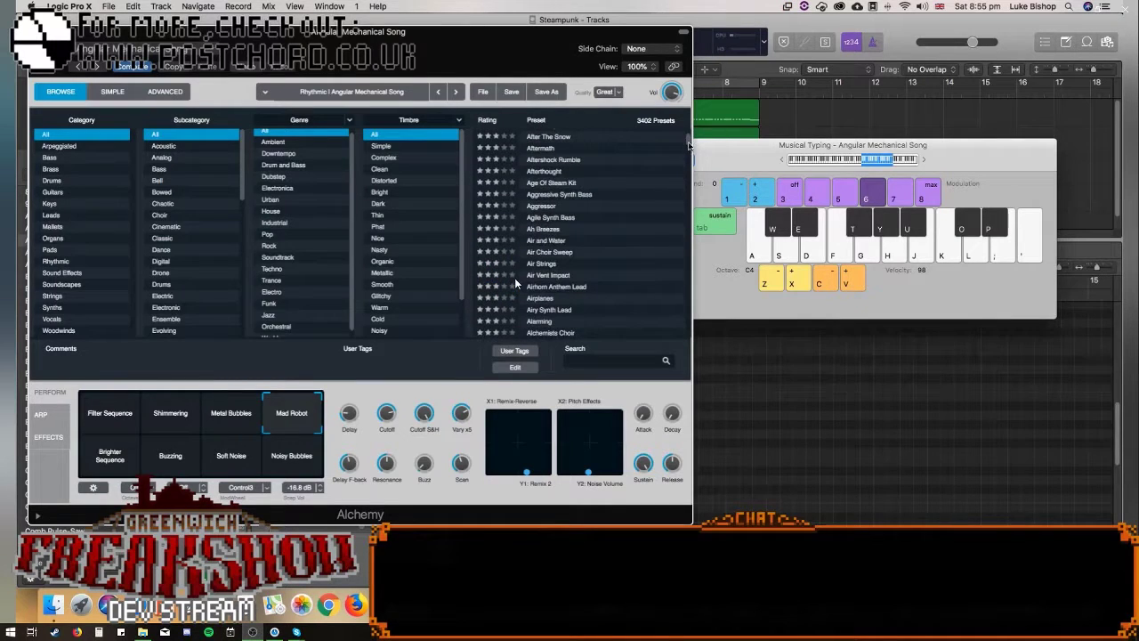
pyautogui.scroll(5, 516, 283)
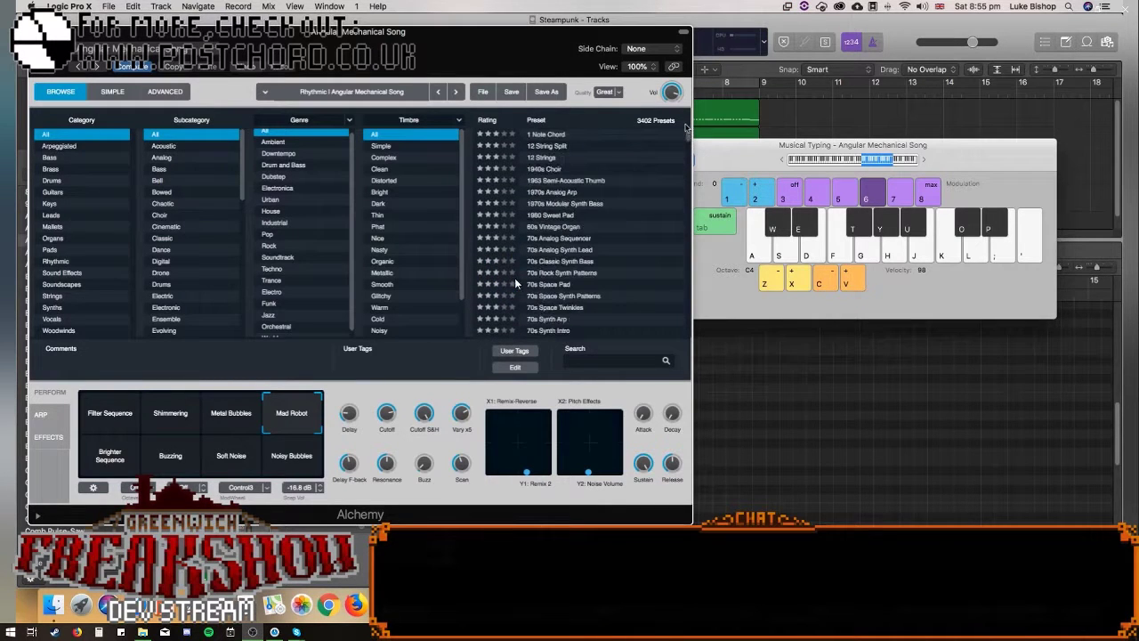
pyautogui.click(585, 362)
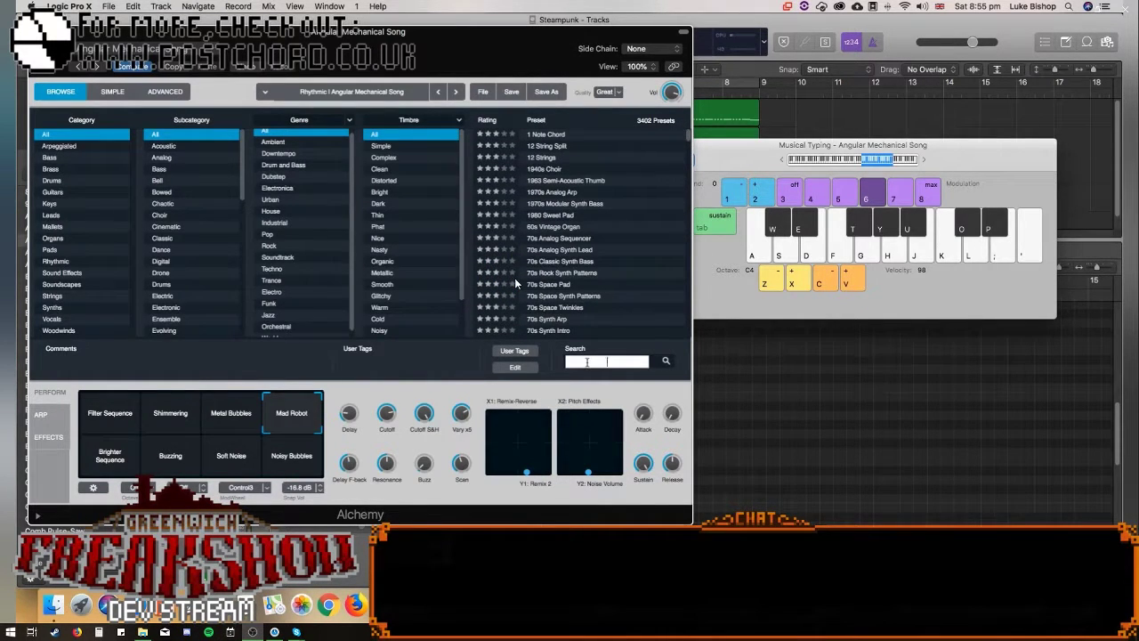
pyautogui.write('an')
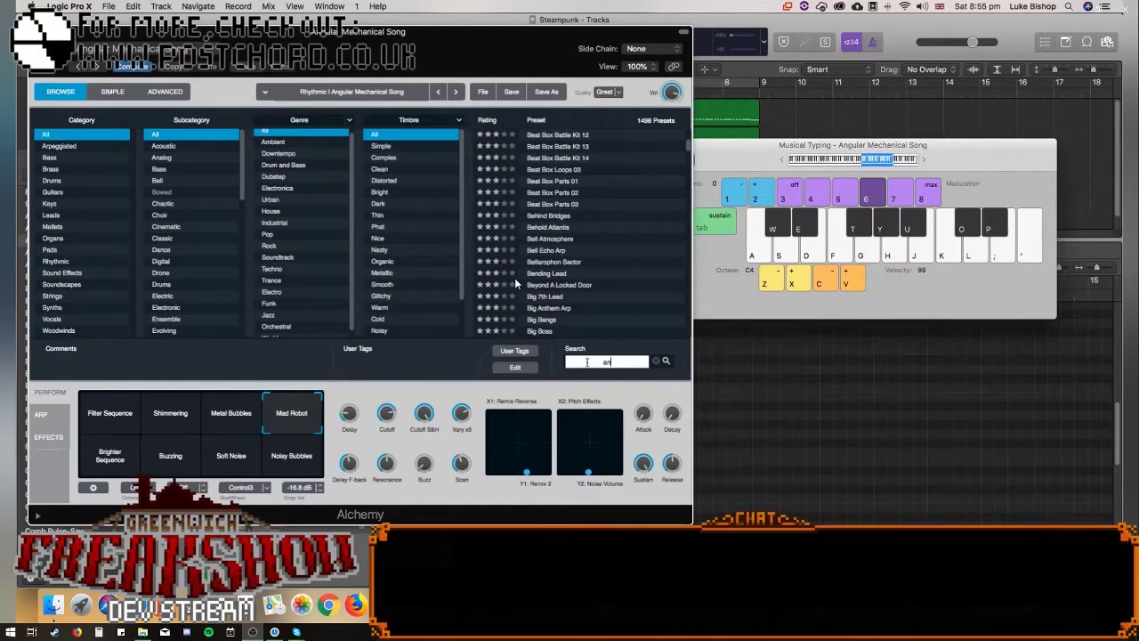
pyautogui.press('BackSpace')
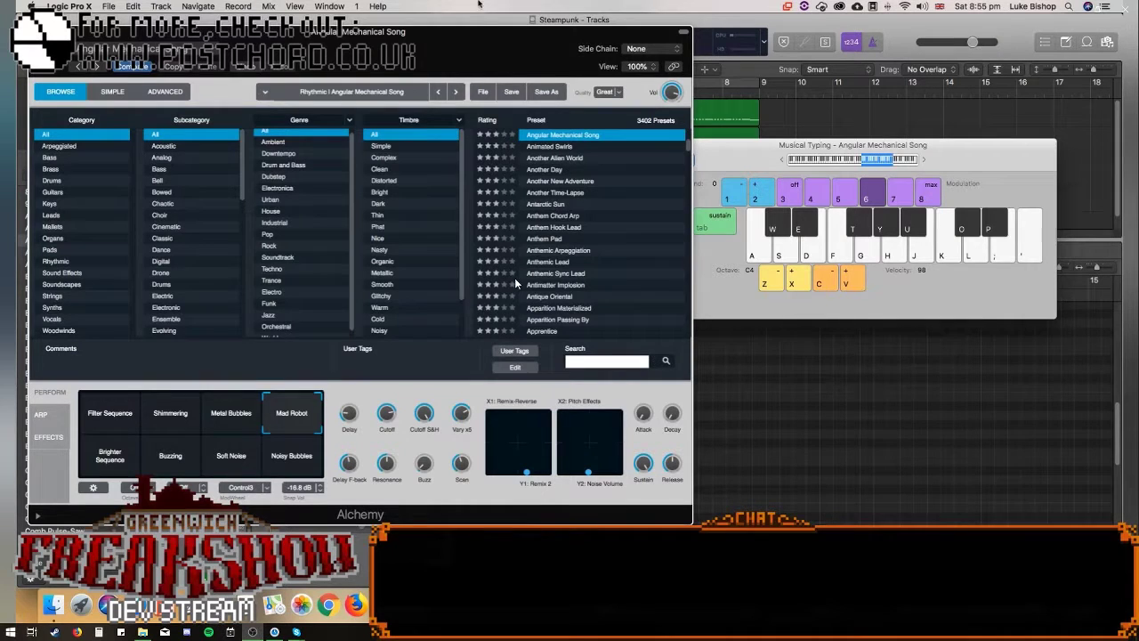
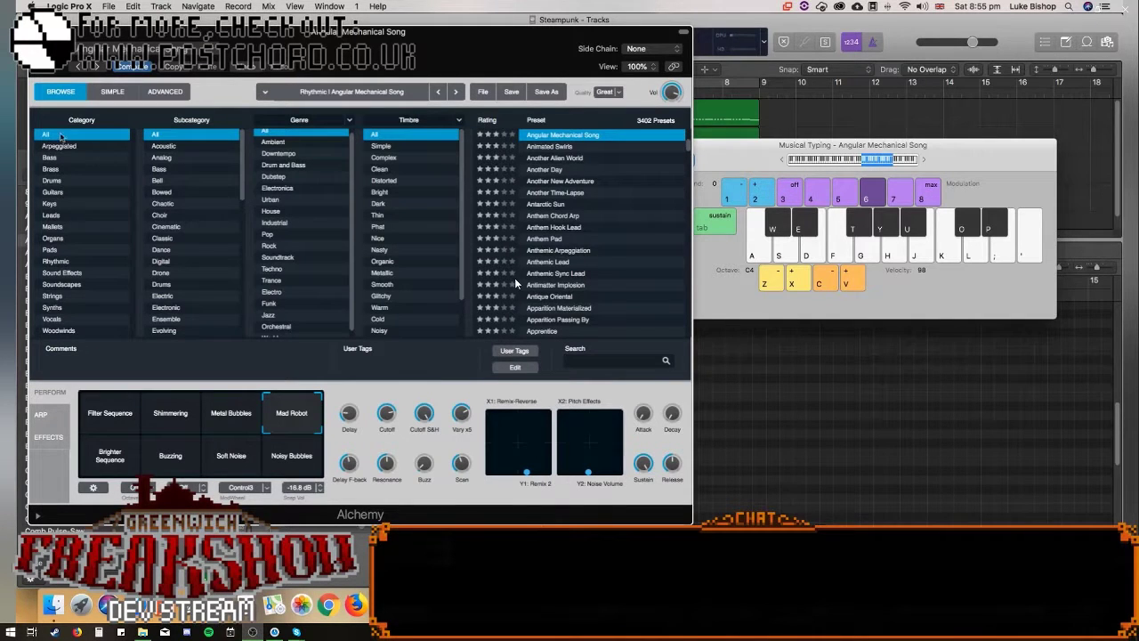
# Reload the Angular Mechanical Song preset and audition its default sound and the Noisy Bubbles snapshot with a C note.
pyautogui.click(566, 137)
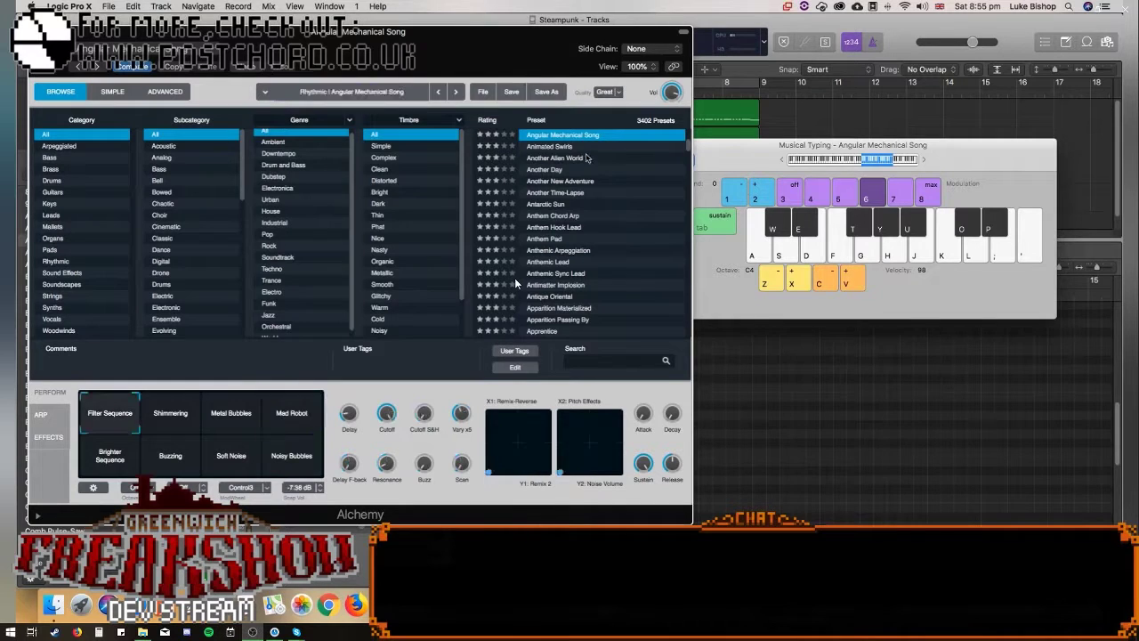
pyautogui.press('a')
pyautogui.click(310, 463)
pyautogui.press('a')
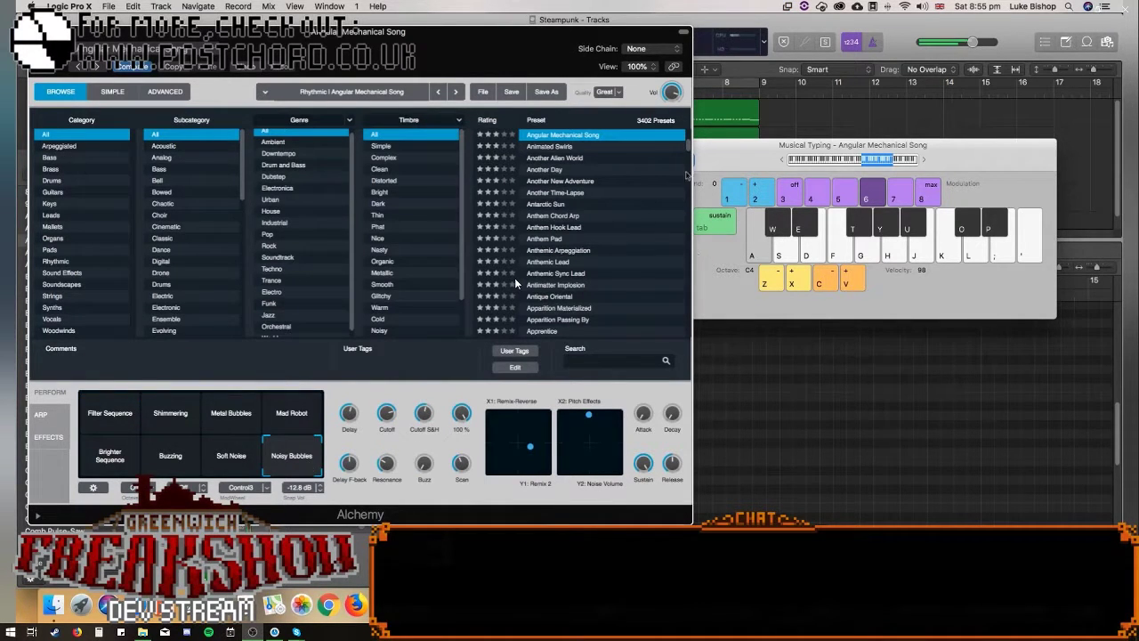
# Search the preset library for "clockwork" and load the Broken Clockwork Bells preset.
pyautogui.click(594, 361)
pyautogui.write('clockwork')
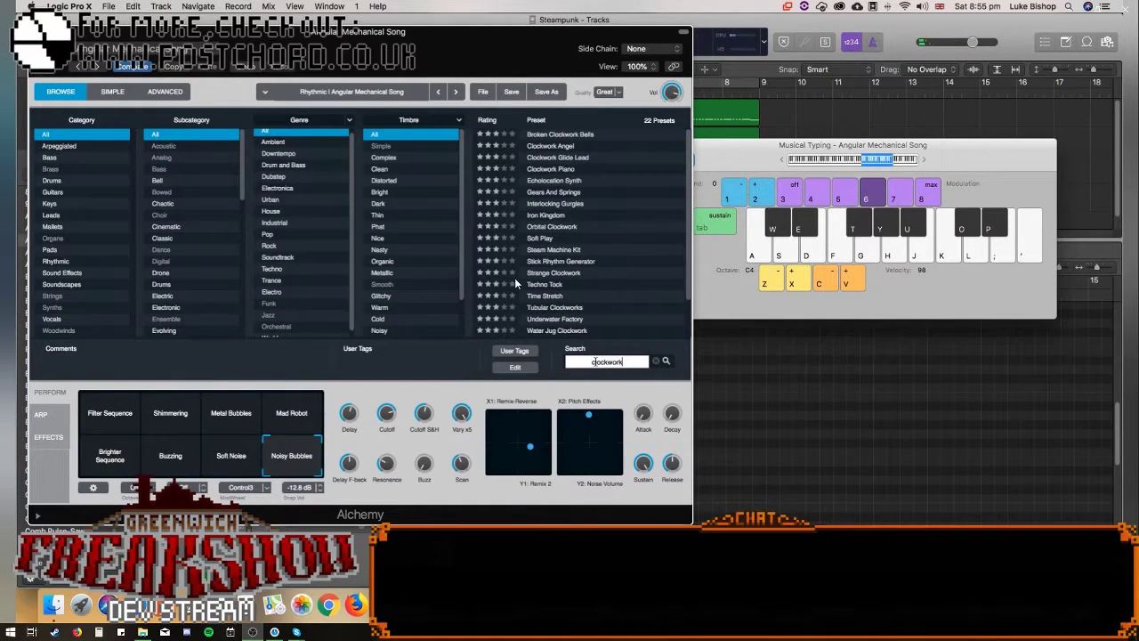
pyautogui.click(573, 134)
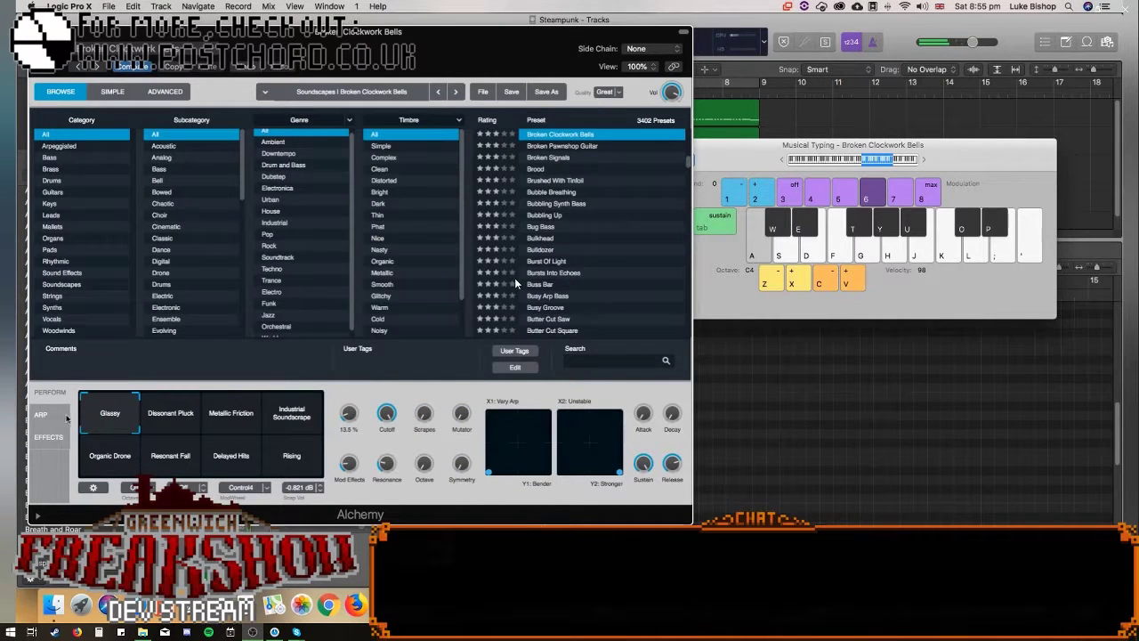
# Audition the Broken Clockwork Bells snapshots Dissonant Pluck, Glassy, Organic Drone and Rising, and settle on Industrial Soundscape, sounding a C note.
pyautogui.click(178, 412)
pyautogui.click(116, 406)
pyautogui.click(112, 454)
pyautogui.click(298, 455)
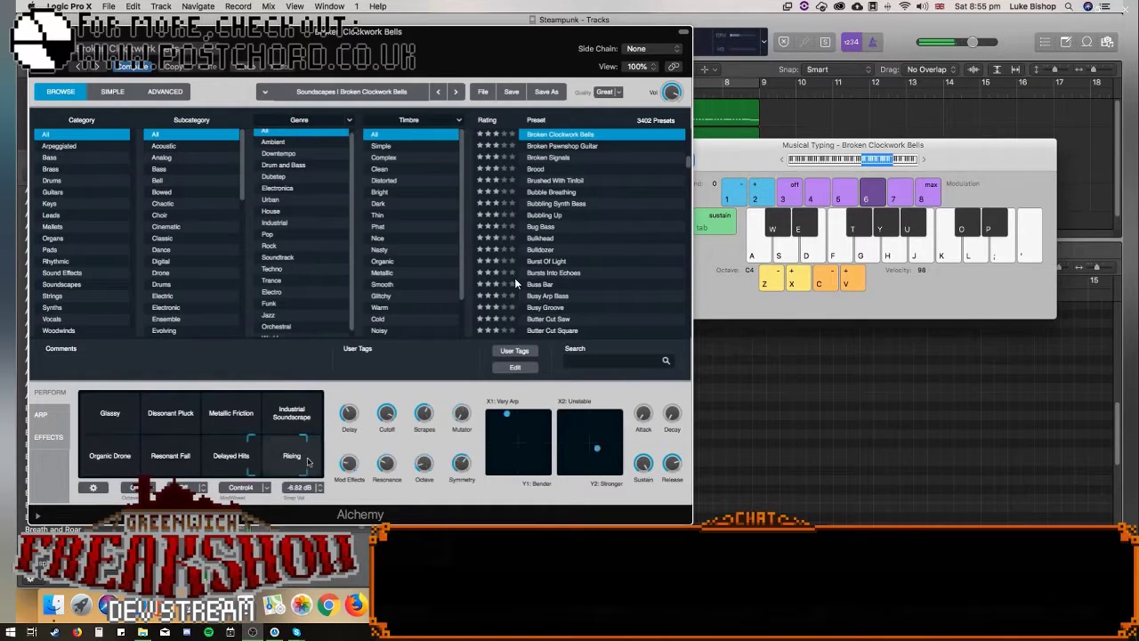
pyautogui.click(305, 412)
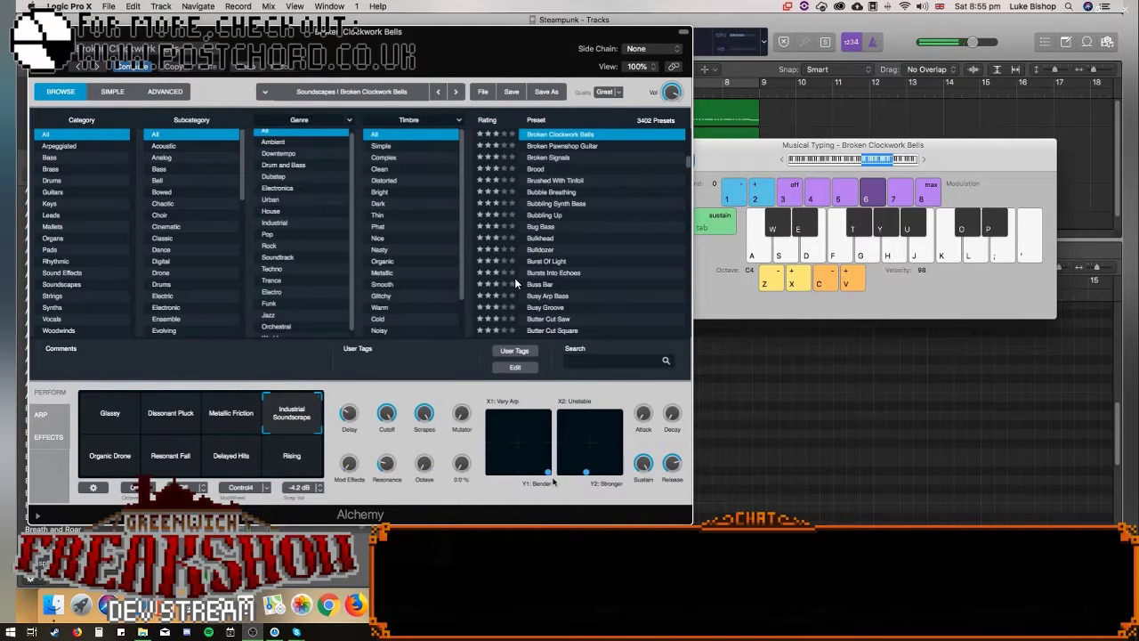
pyautogui.press('a')
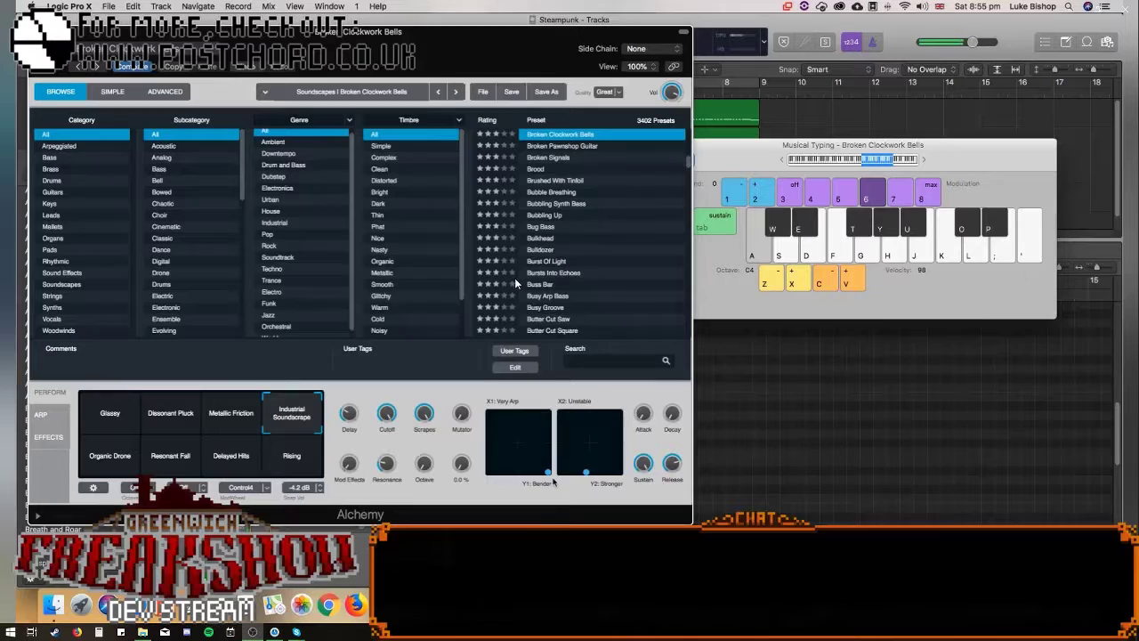
# Search the preset library for "clockwork", load Clockwork Piano and audition its Dissonant Key, Distant and More Mechanism snapshots with a C note.
pyautogui.click(610, 368)
pyautogui.write('clockwork')
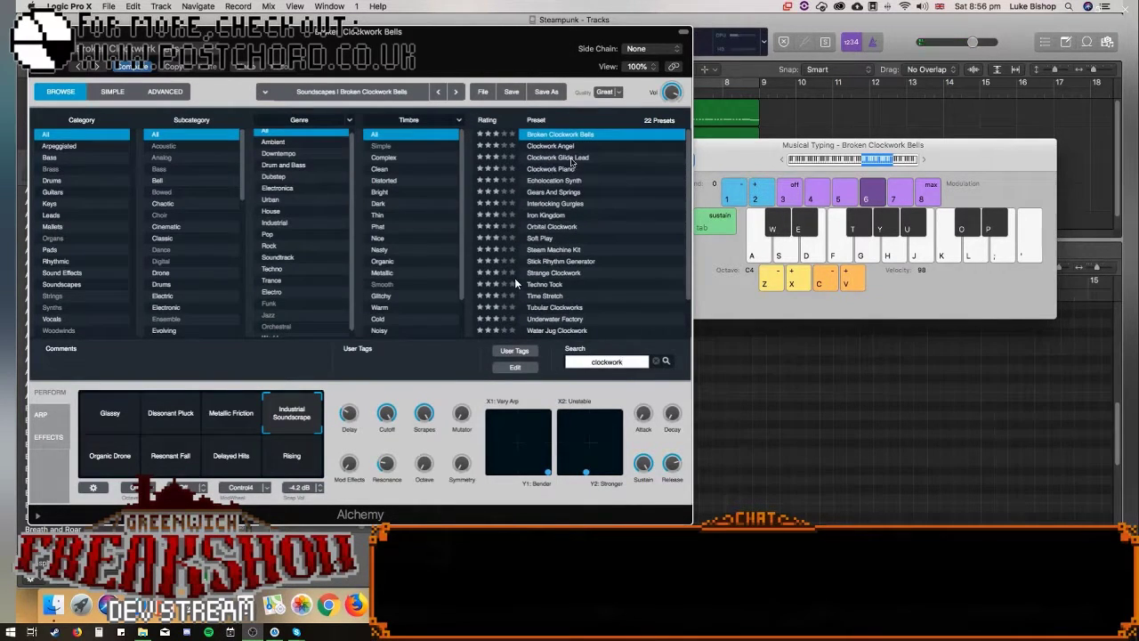
pyautogui.click(549, 168)
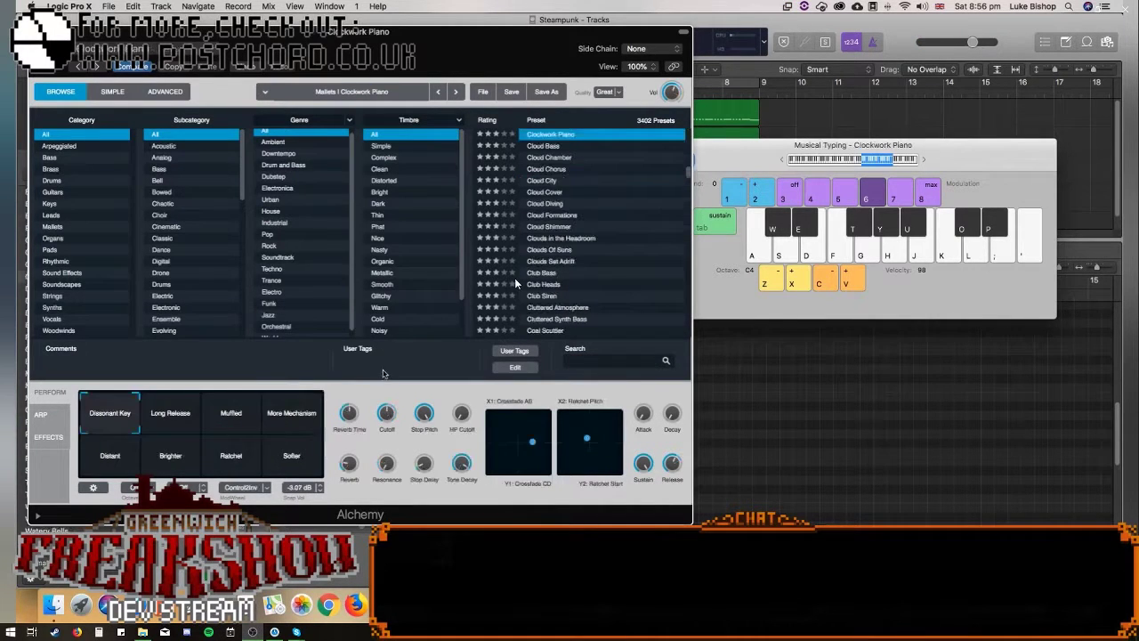
pyautogui.press('a')
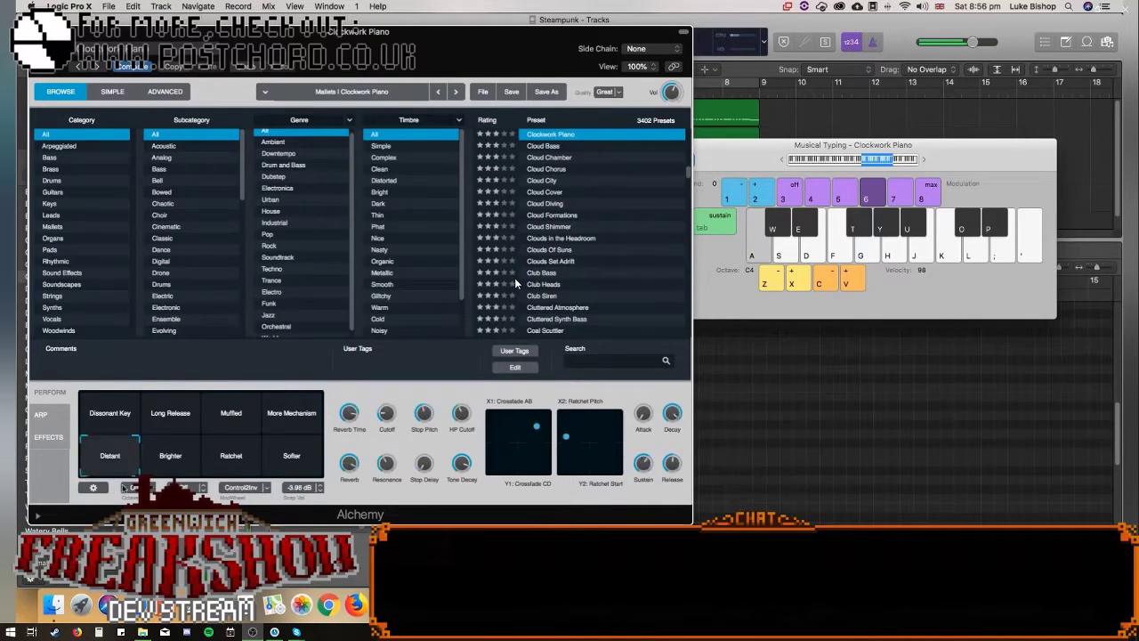
pyautogui.click(305, 414)
pyautogui.press('a')
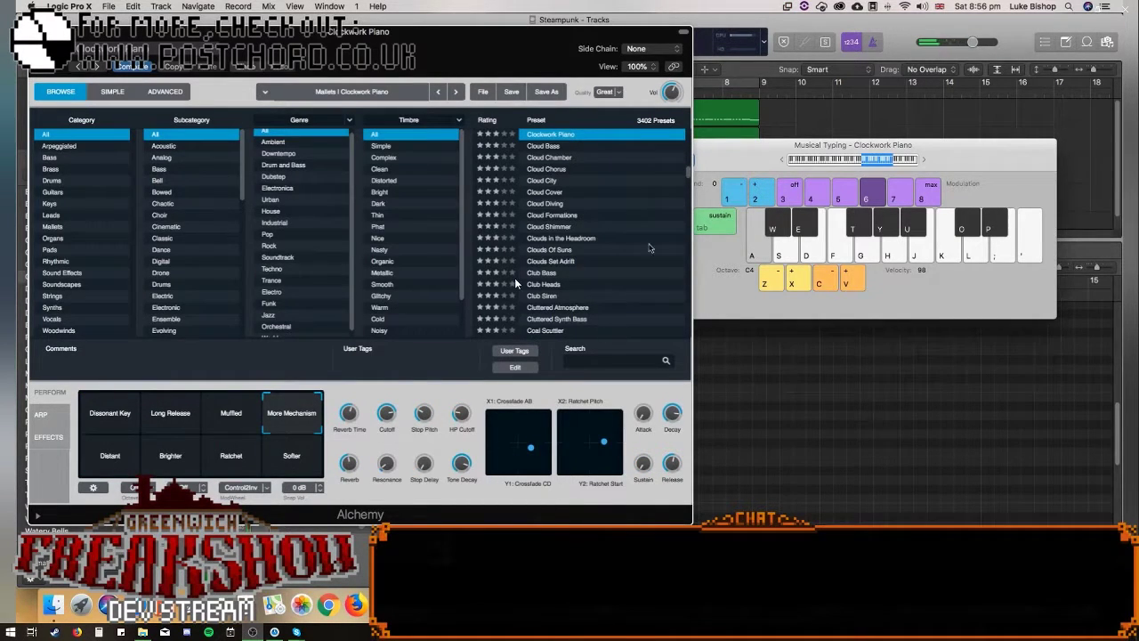
pyautogui.press('a')
# Search the presets for "clockwork", load Clockwork Grooves and audition its Rolls, Blurpy, Hypnotic, Pitch Down and Deep snapshots.
pyautogui.click(614, 361)
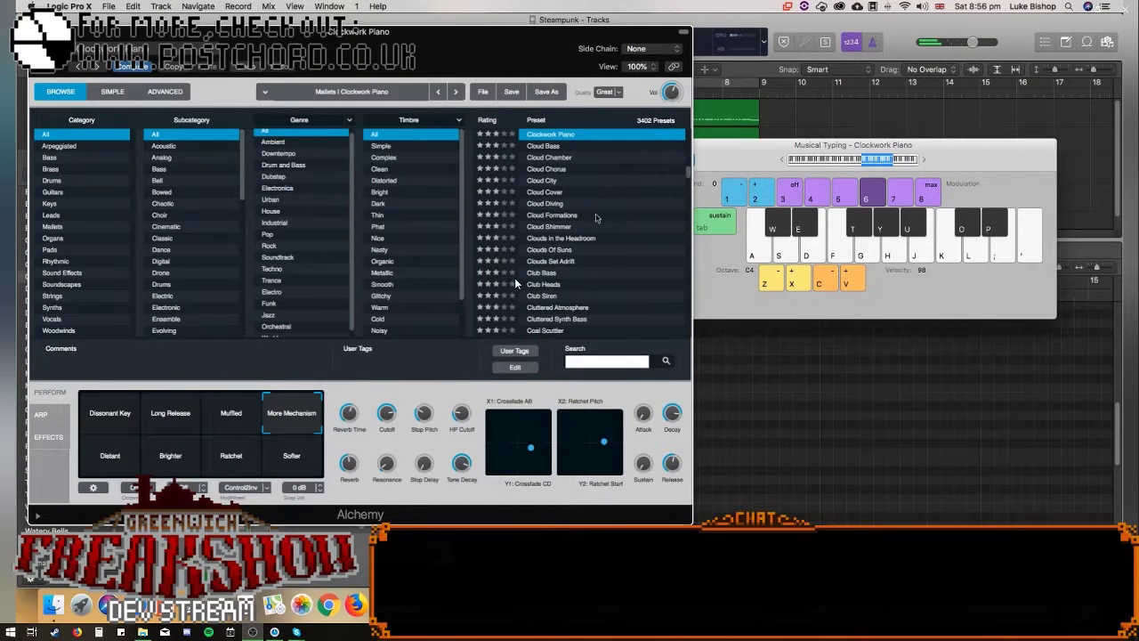
pyautogui.write('clockwork')
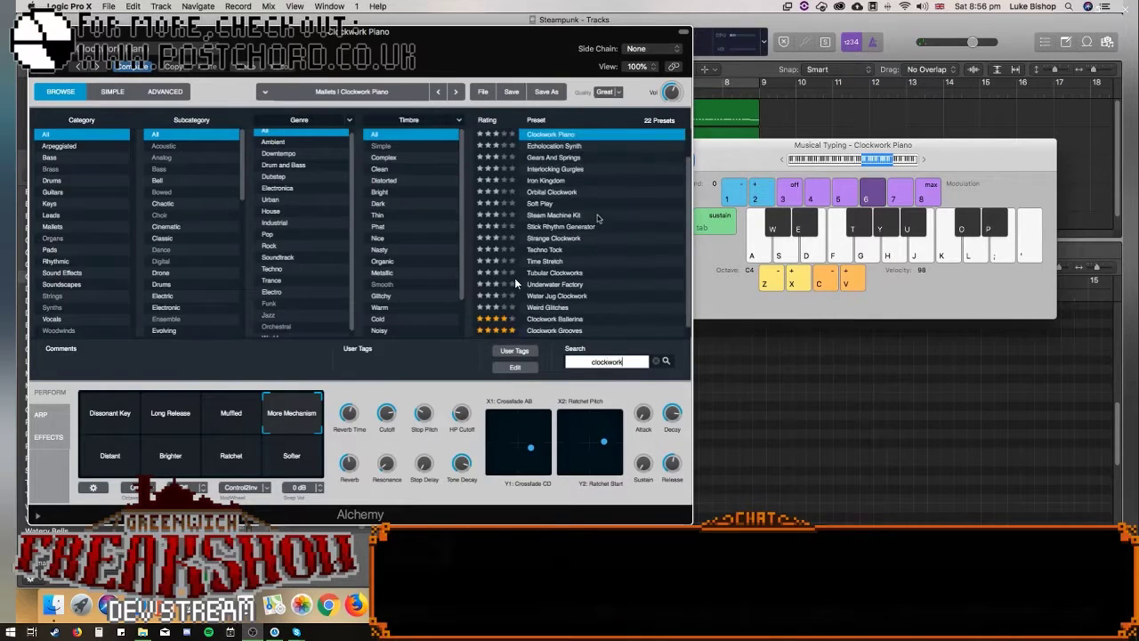
pyautogui.click(589, 330)
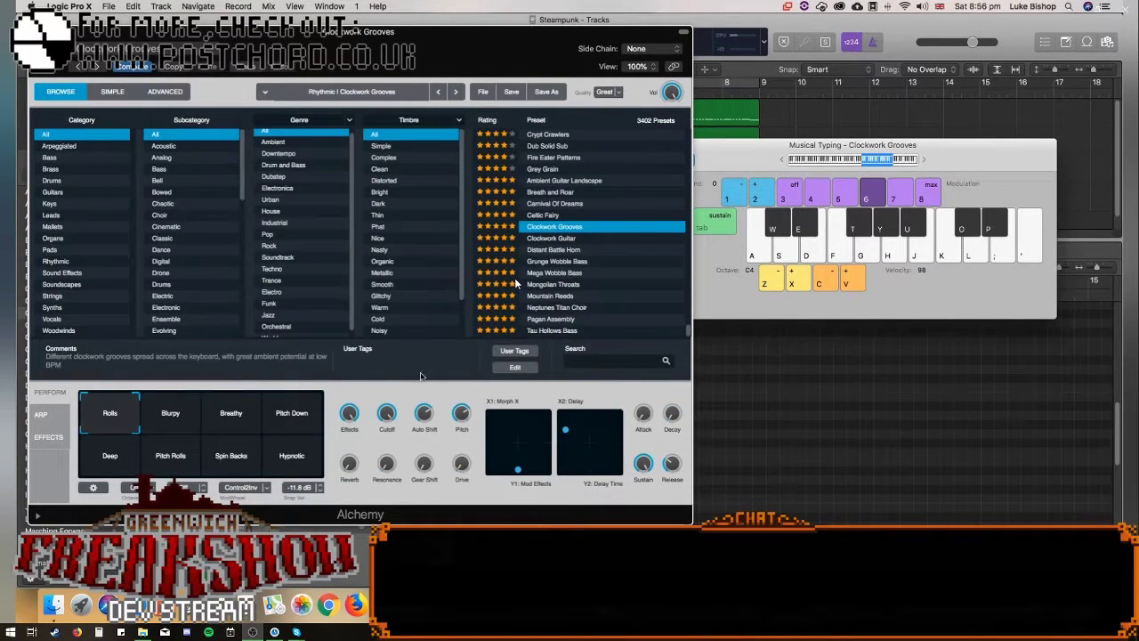
pyautogui.press('a')
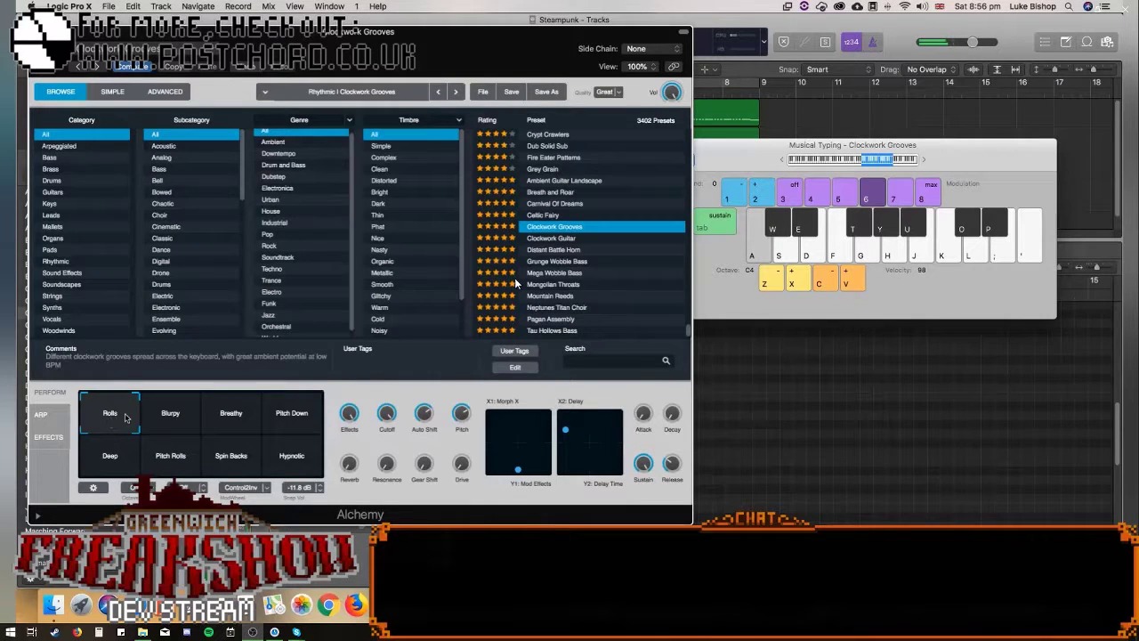
pyautogui.click(170, 413)
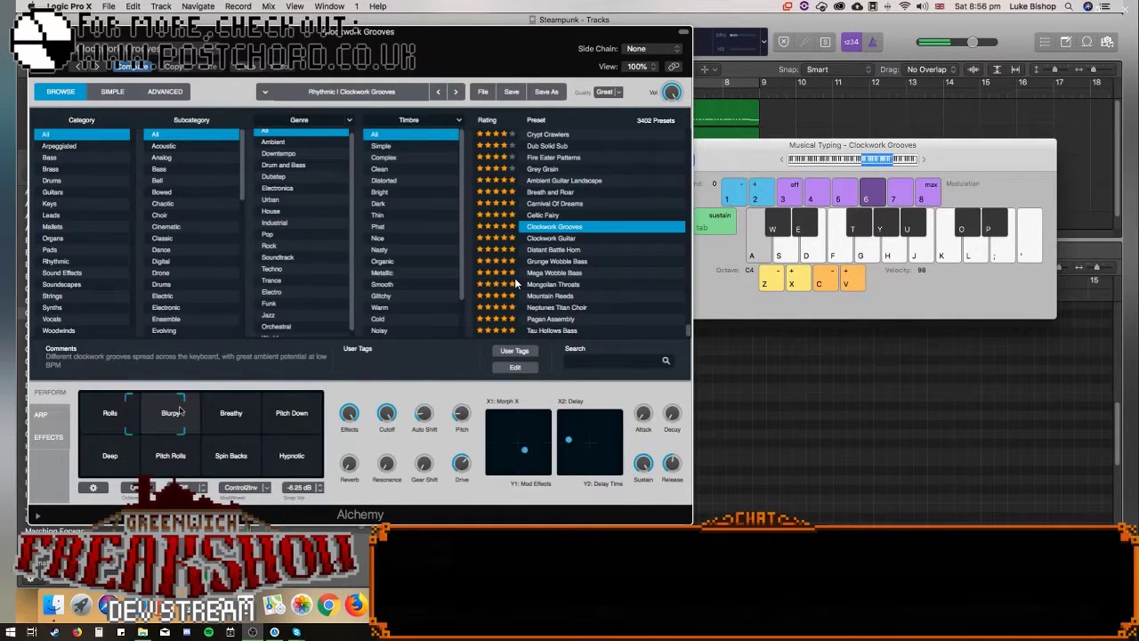
pyautogui.click(312, 466)
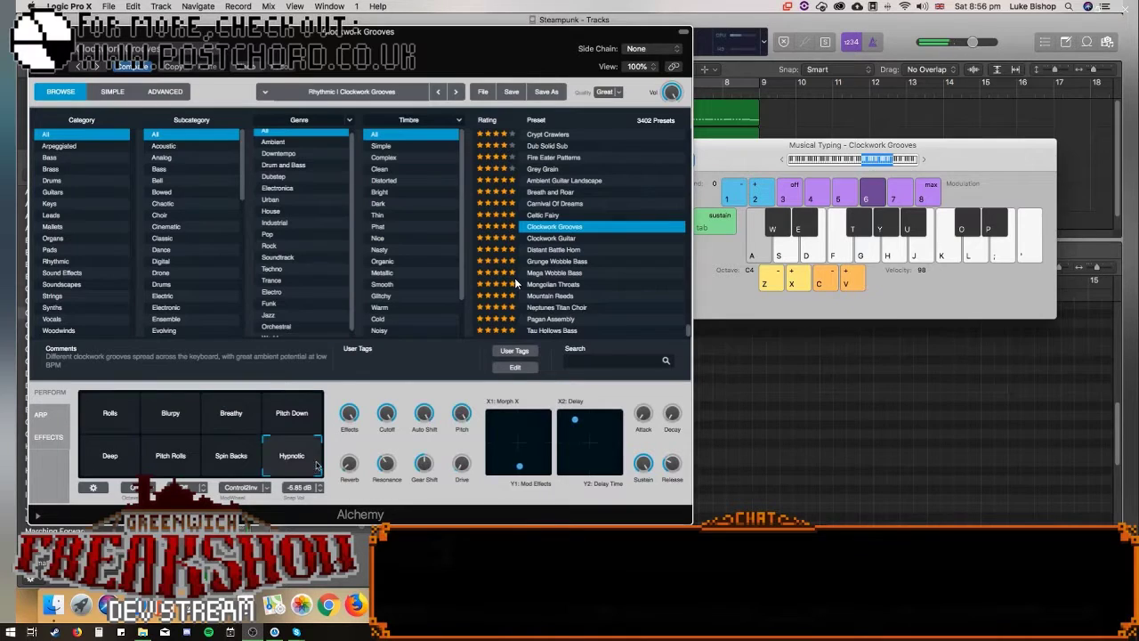
pyautogui.click(316, 420)
pyautogui.click(110, 467)
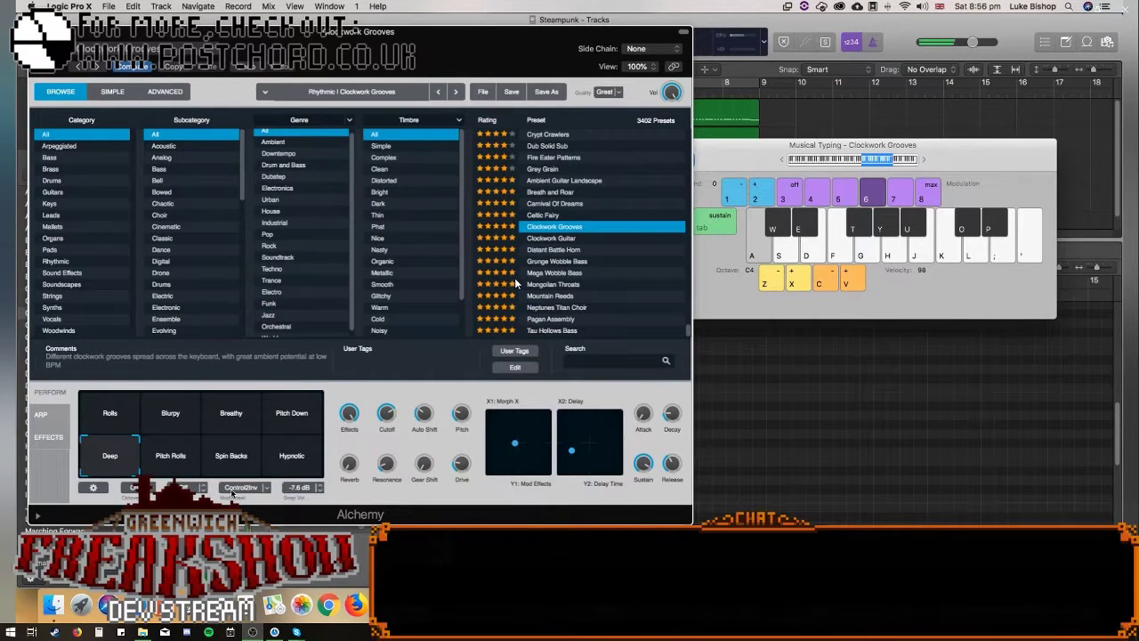
# Search the presets for "clock", load Clockwork Ballerina and audition its Music Box Arp, Mechanical, Tick Tock and Nice snapshots with a C note.
pyautogui.click(601, 362)
pyautogui.write('clock')
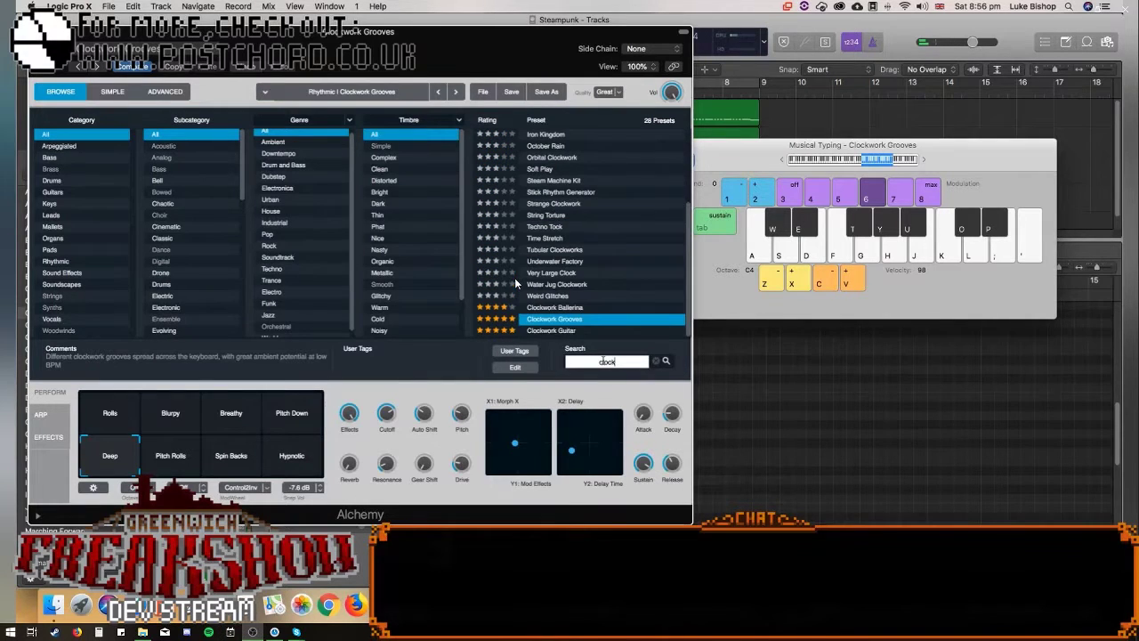
pyautogui.click(579, 308)
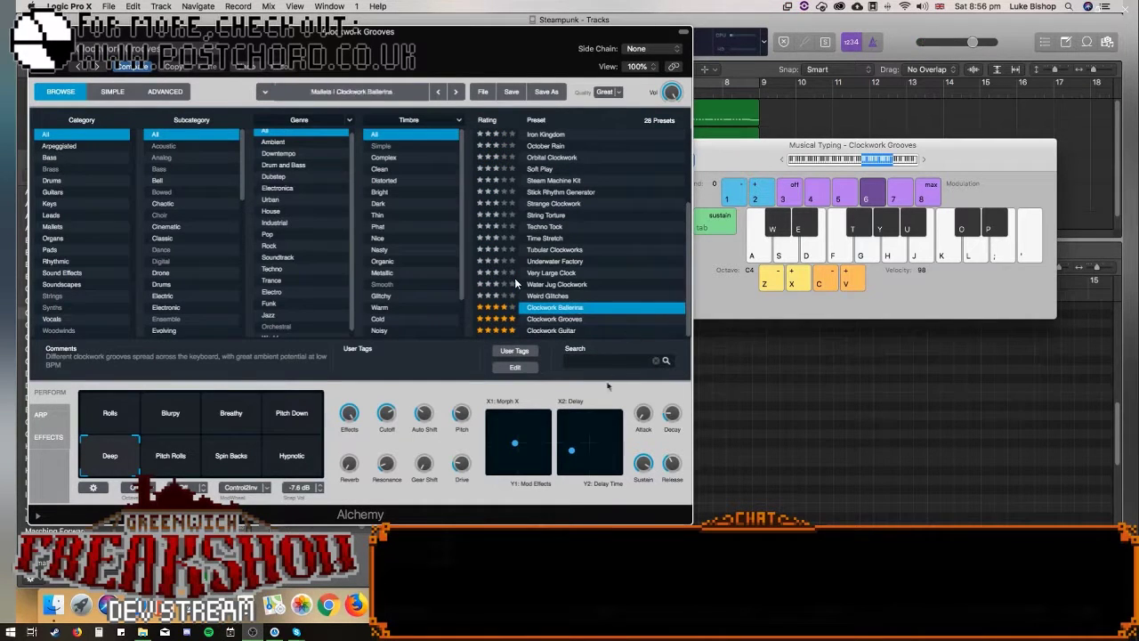
pyautogui.click(107, 459)
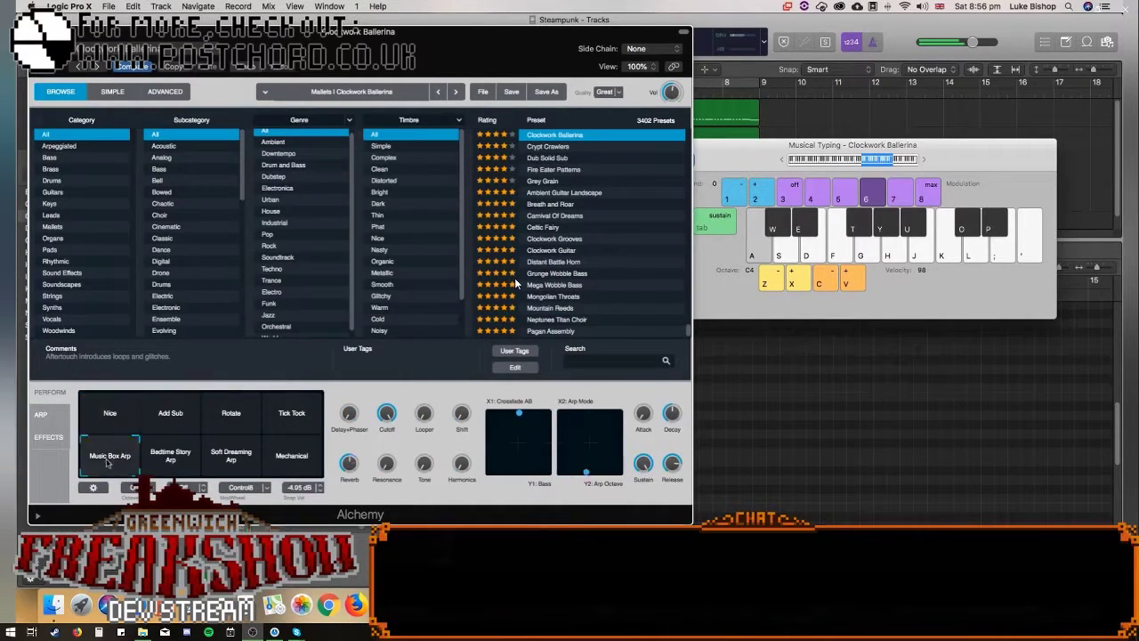
pyautogui.click(311, 459)
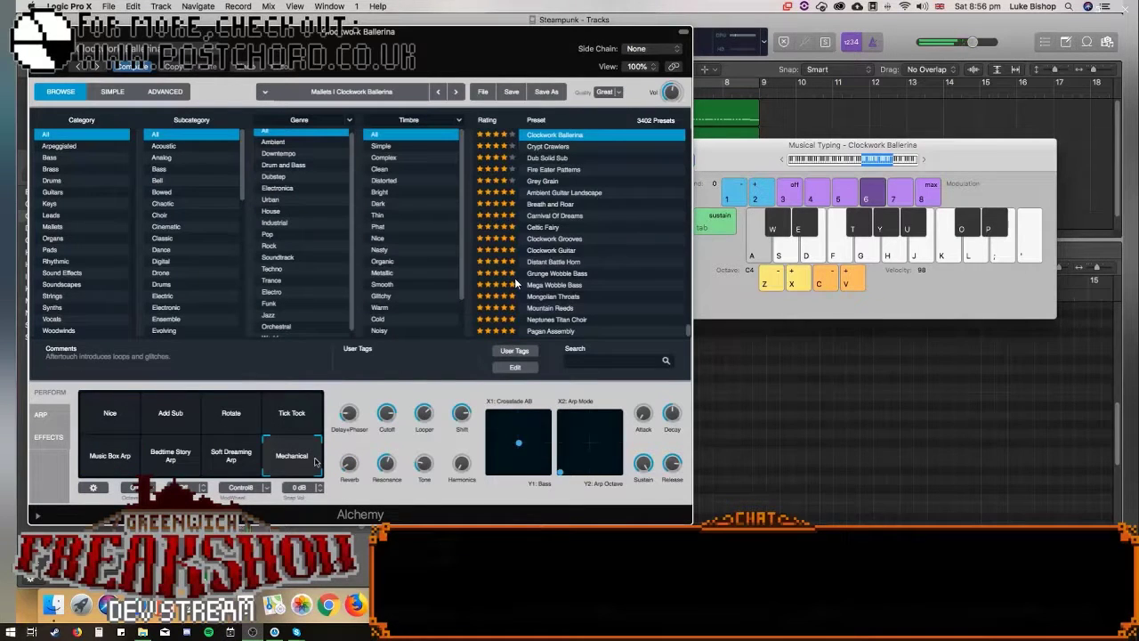
pyautogui.press('a')
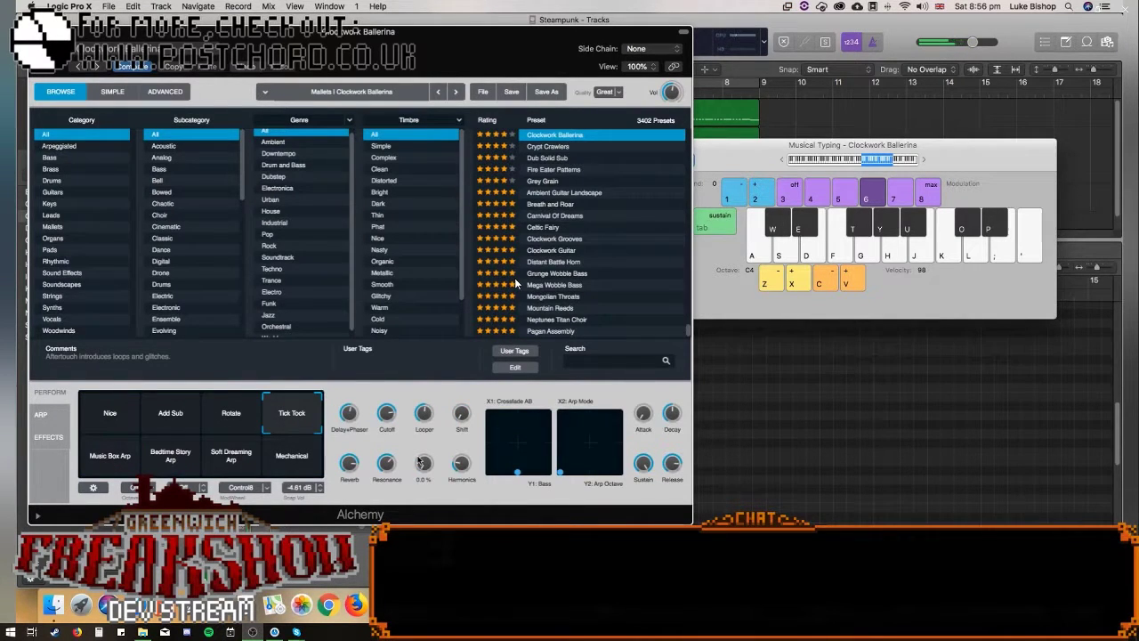
pyautogui.press('a')
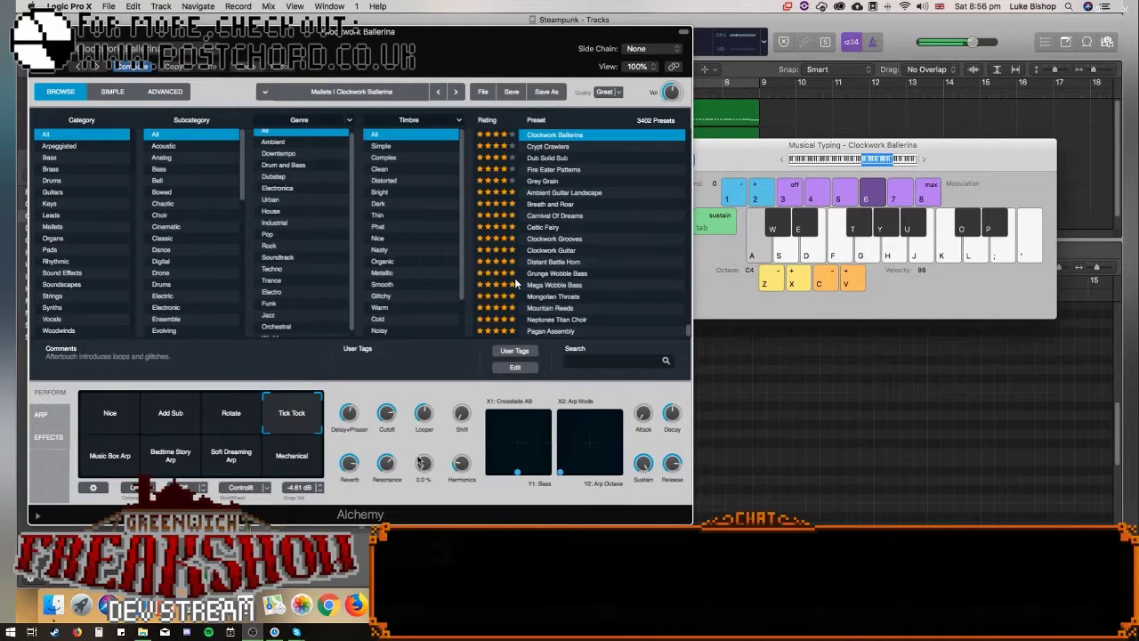
pyautogui.press('a')
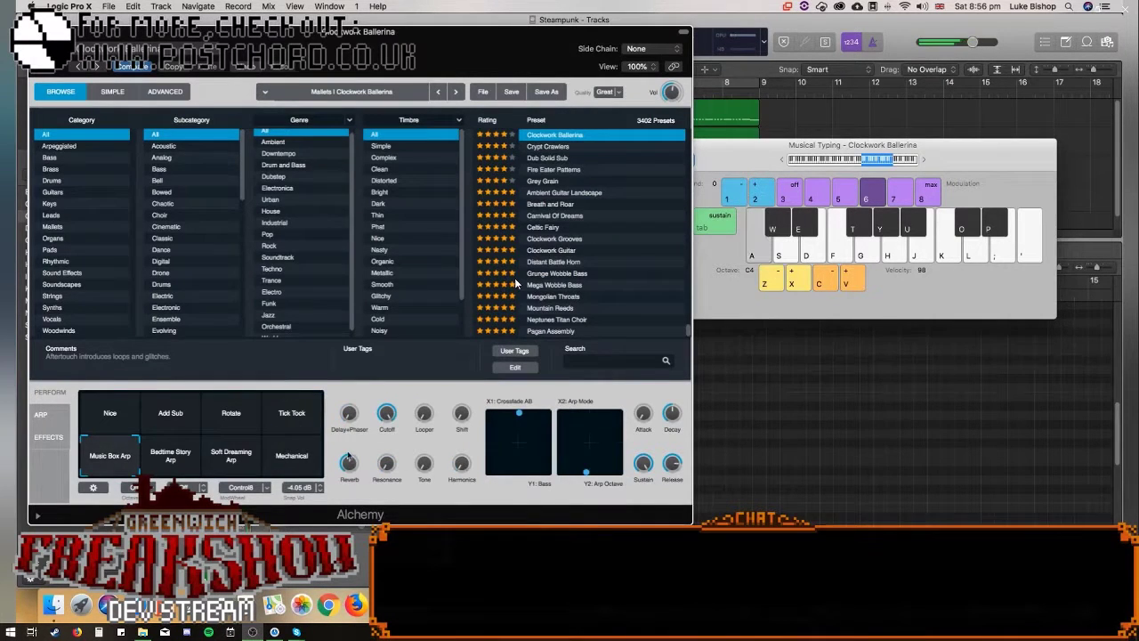
pyautogui.click(110, 413)
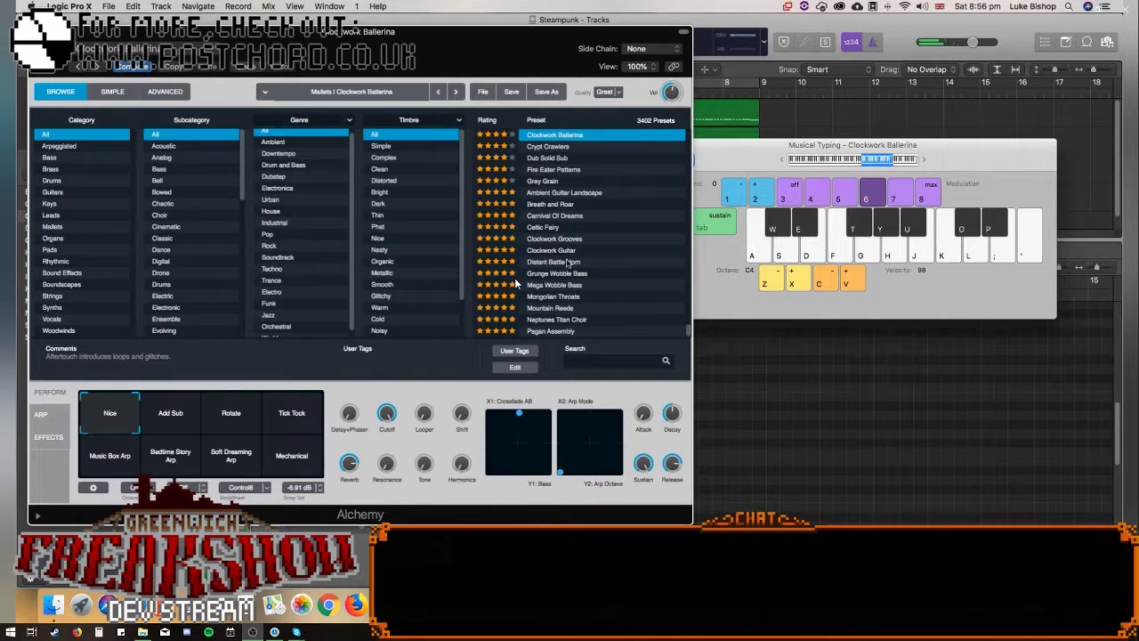
# Load the Distant Battle Horn preset and audition Detuned Horns at octave C2 and Broken Recorder at octave C3.
pyautogui.click(567, 263)
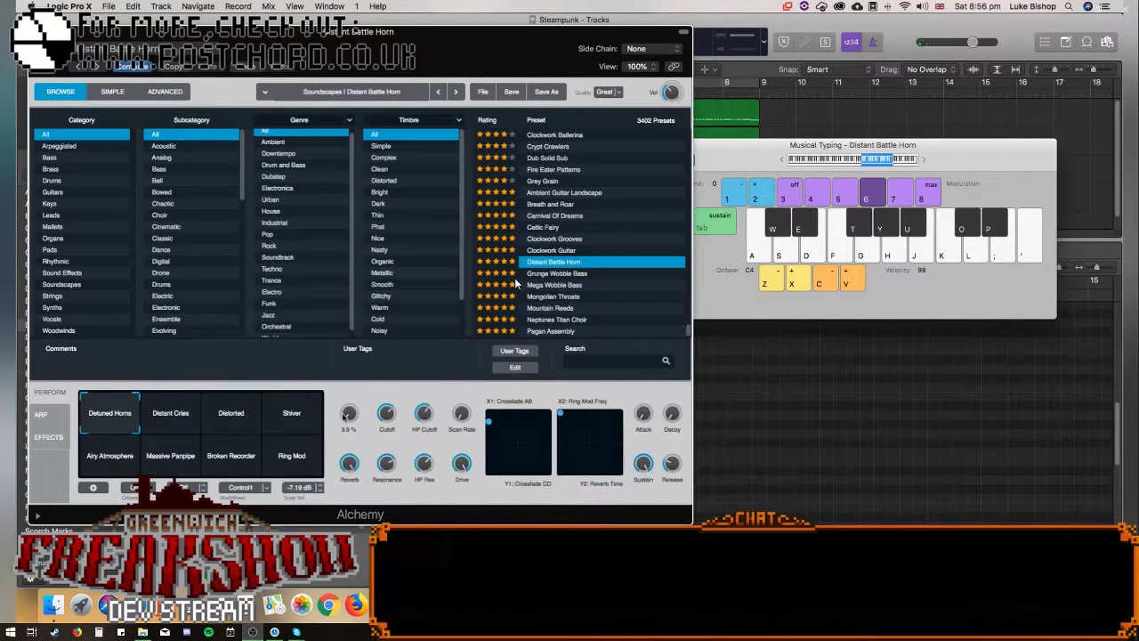
pyautogui.press('z')
pyautogui.press('z')
pyautogui.press('a')
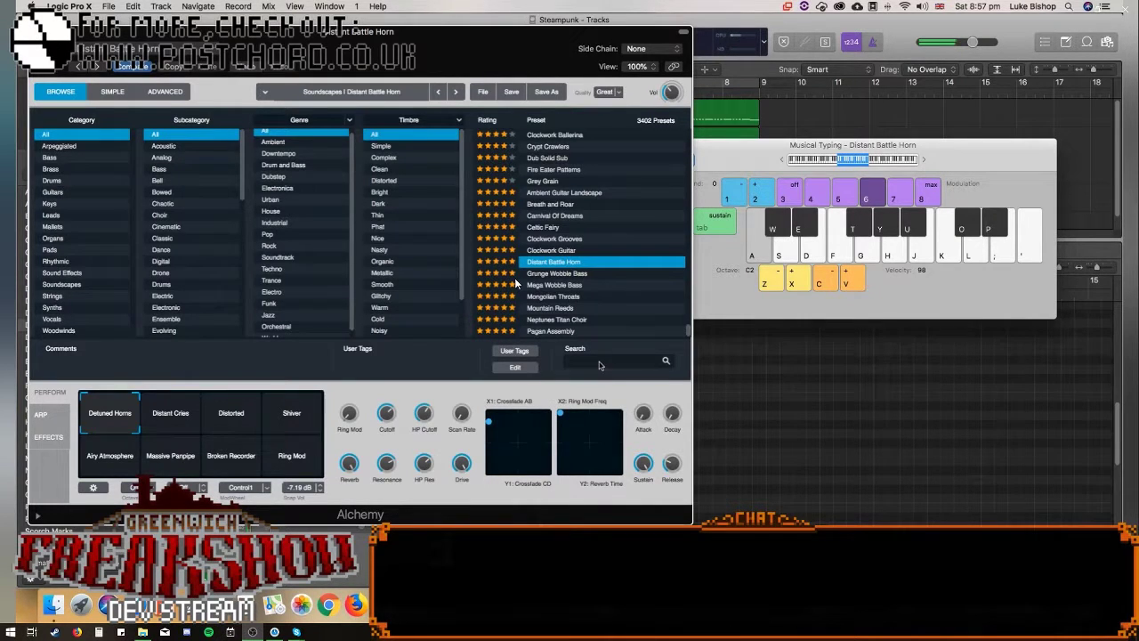
pyautogui.click(257, 462)
pyautogui.press('x')
pyautogui.press('a')
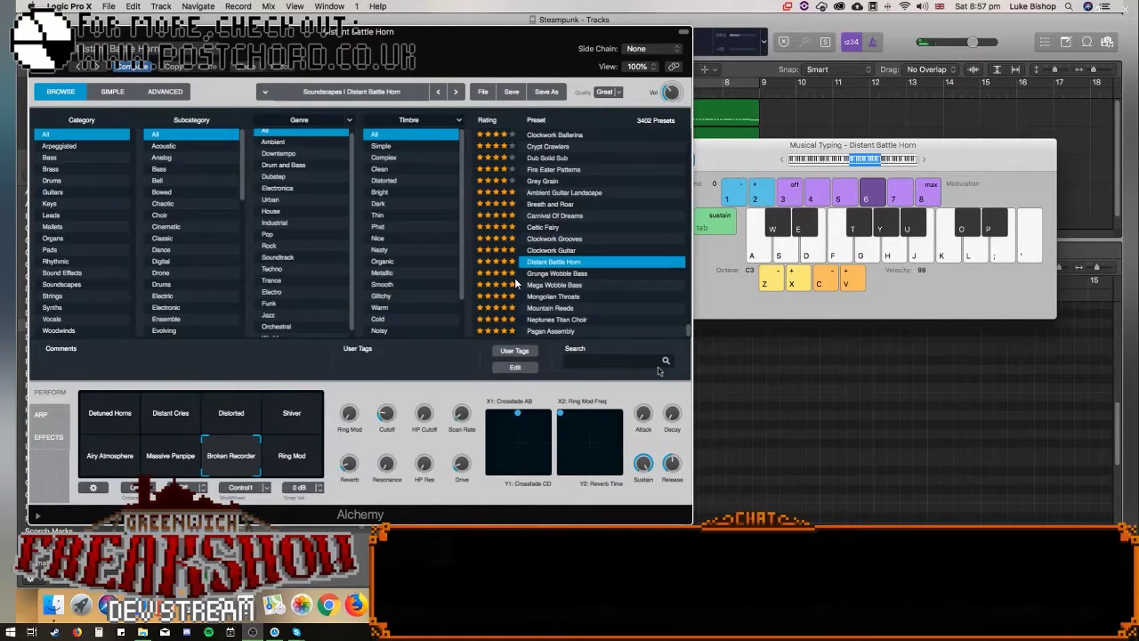
# Search the presets for "clockwork", load Strange Clockwork and audition its Brass Beater and Tick-Tock Dubs snapshots with a C note.
pyautogui.click(605, 363)
pyautogui.write('clockwork')
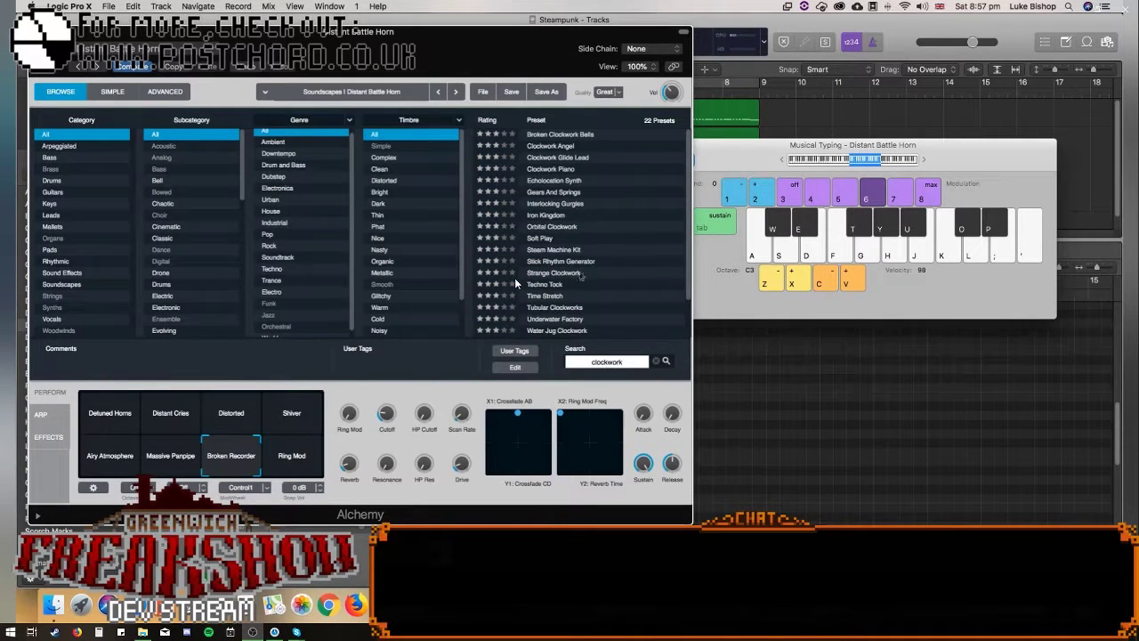
pyautogui.click(578, 274)
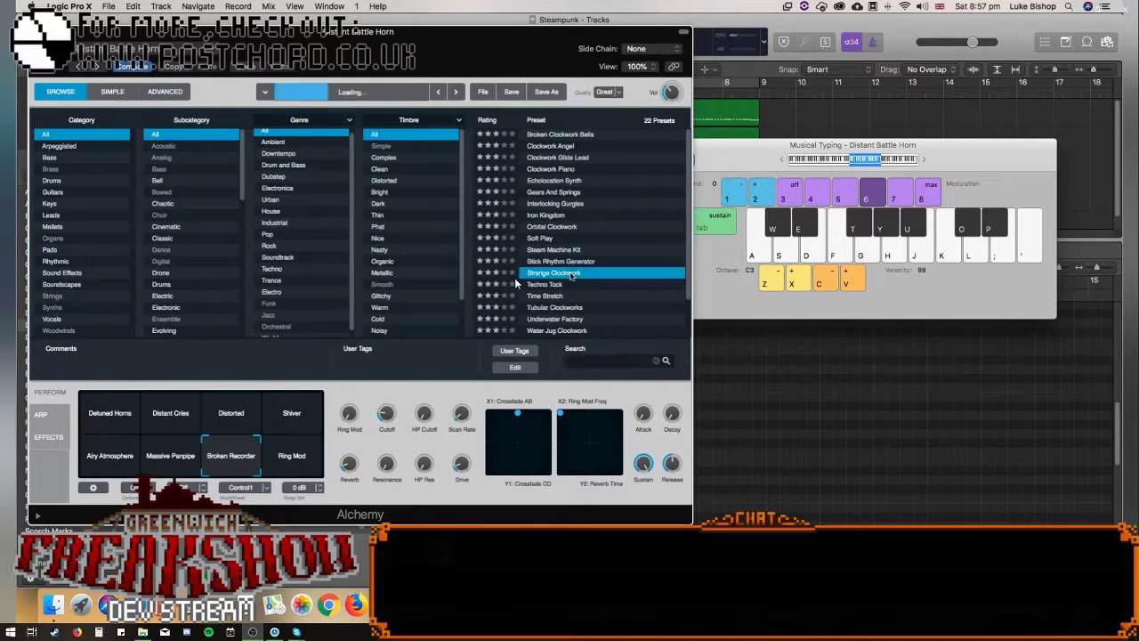
pyautogui.press('a')
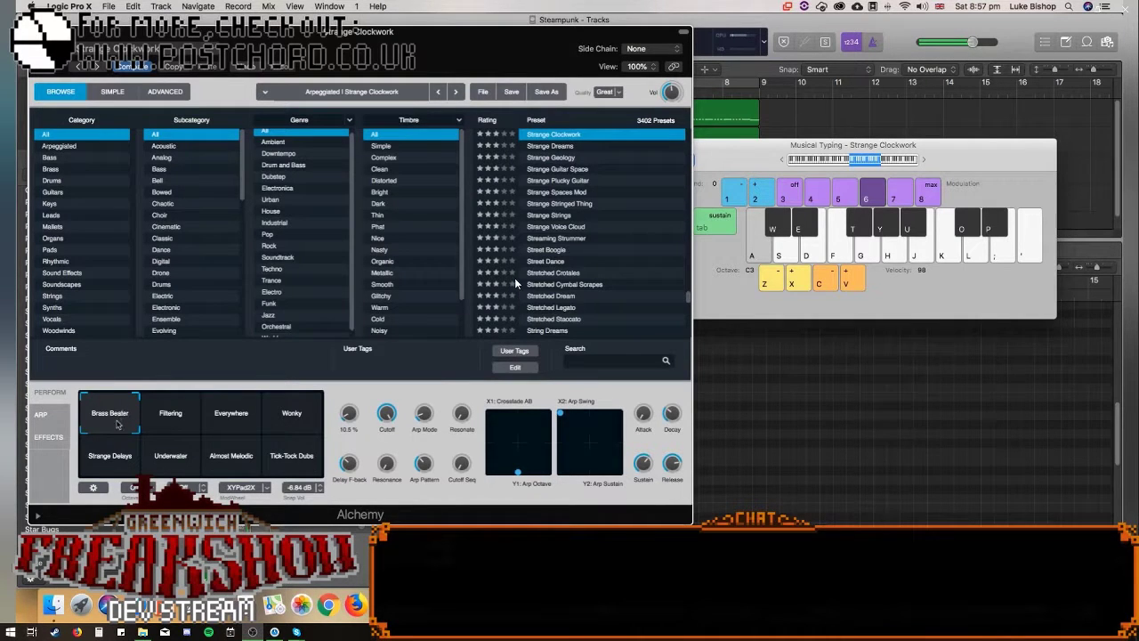
pyautogui.click(291, 455)
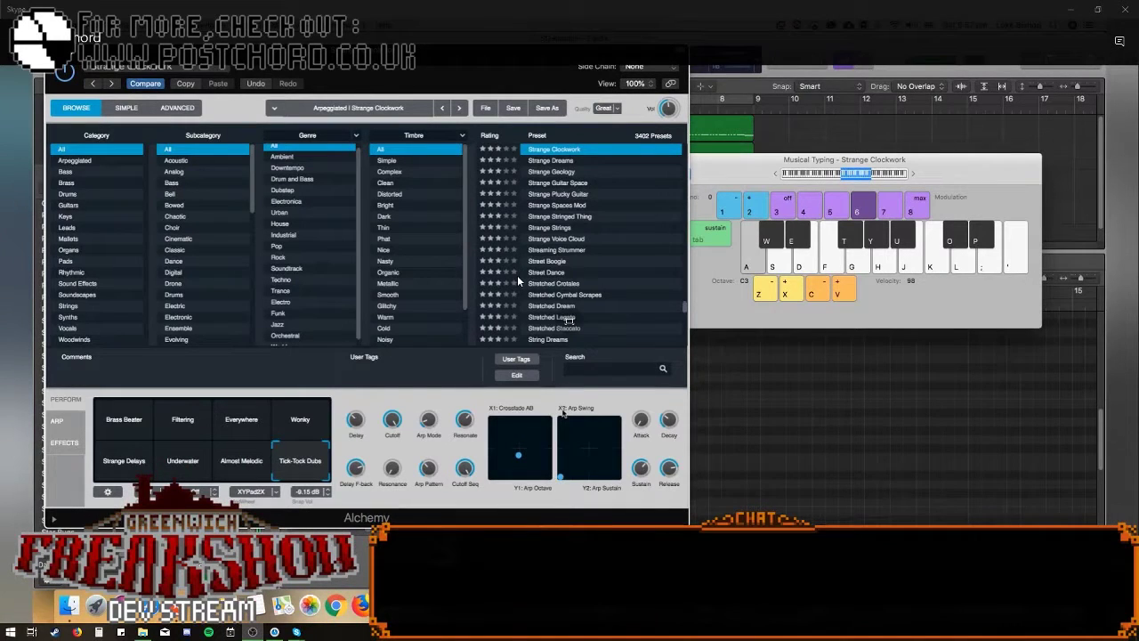
pyautogui.click(127, 427)
pyautogui.press('a')
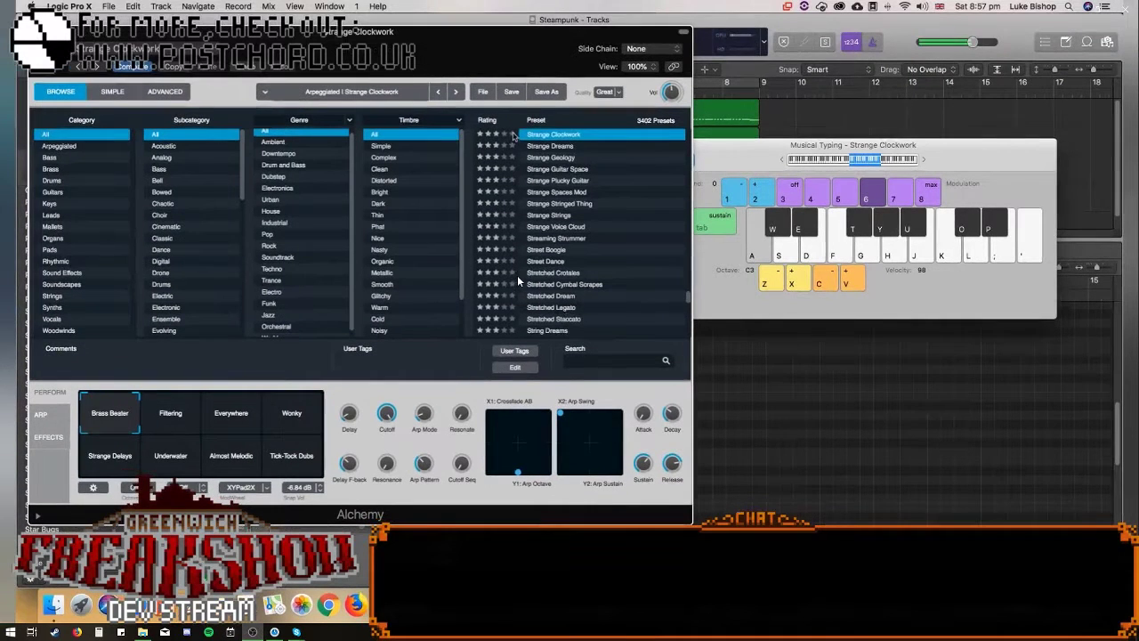
# Rate Strange Clockwork five stars and compare its Wonky, Everywhere and Tick-Tock Dubs snapshots, settling on Brass Beater.
pyautogui.moveTo(114, 421); pyautogui.dragTo(327, 413)
pyautogui.press('a')
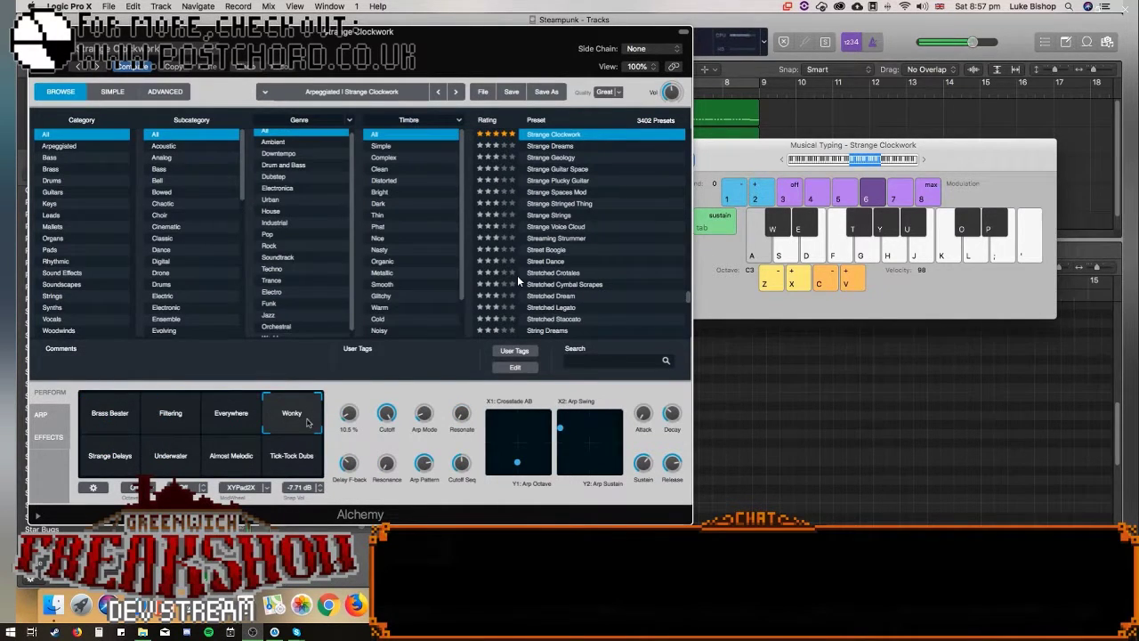
pyautogui.moveTo(311, 422); pyautogui.dragTo(249, 406)
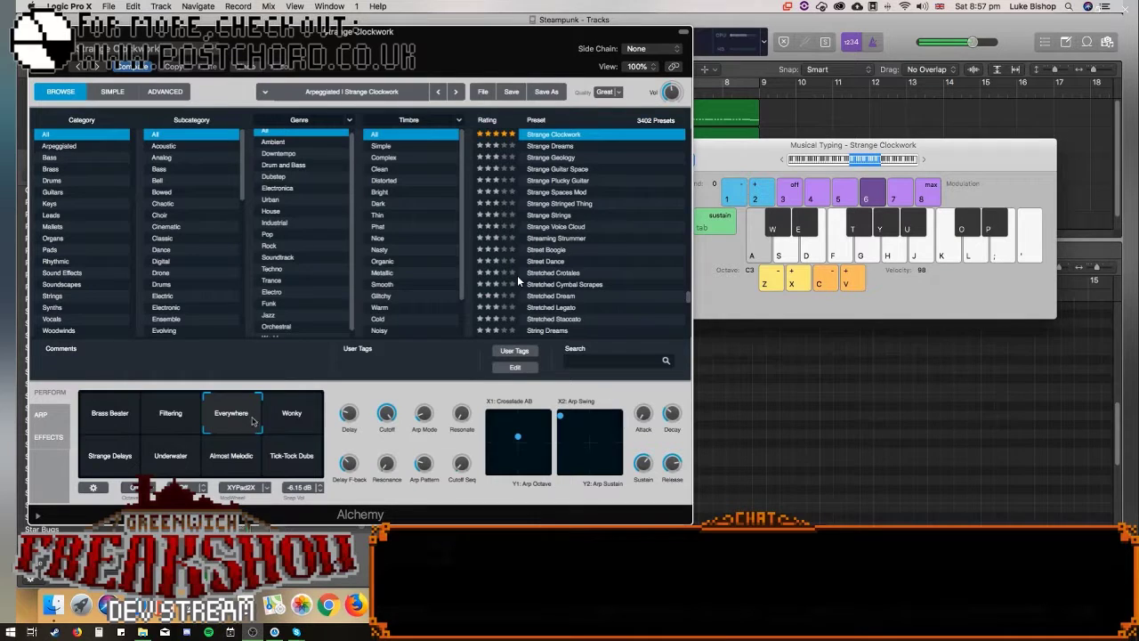
pyautogui.moveTo(245, 420); pyautogui.dragTo(316, 485)
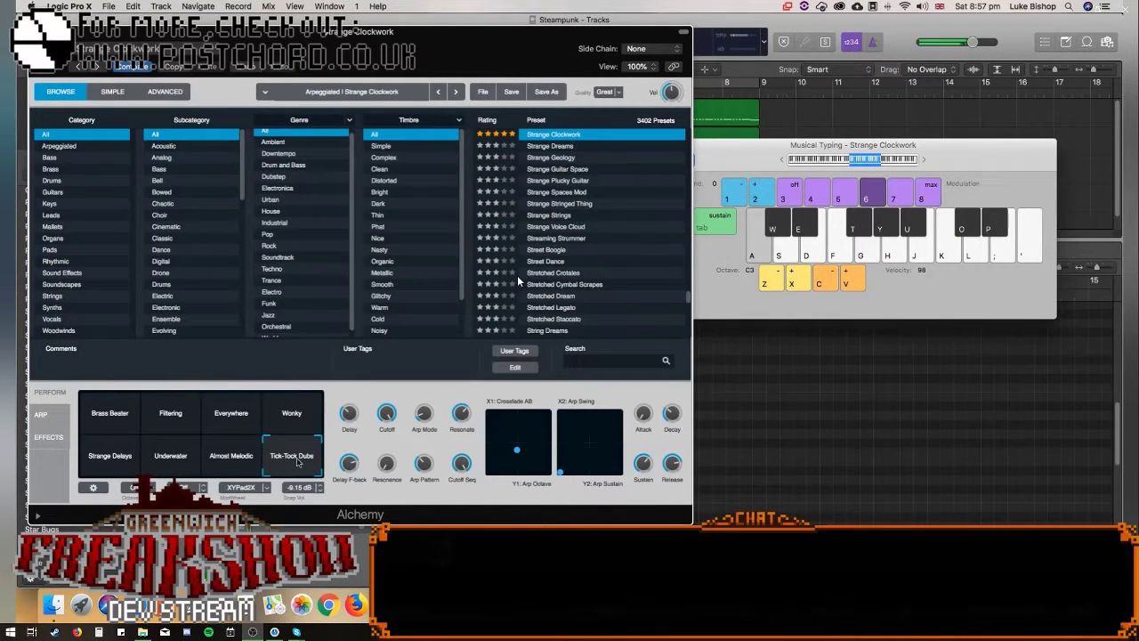
pyautogui.click(109, 413)
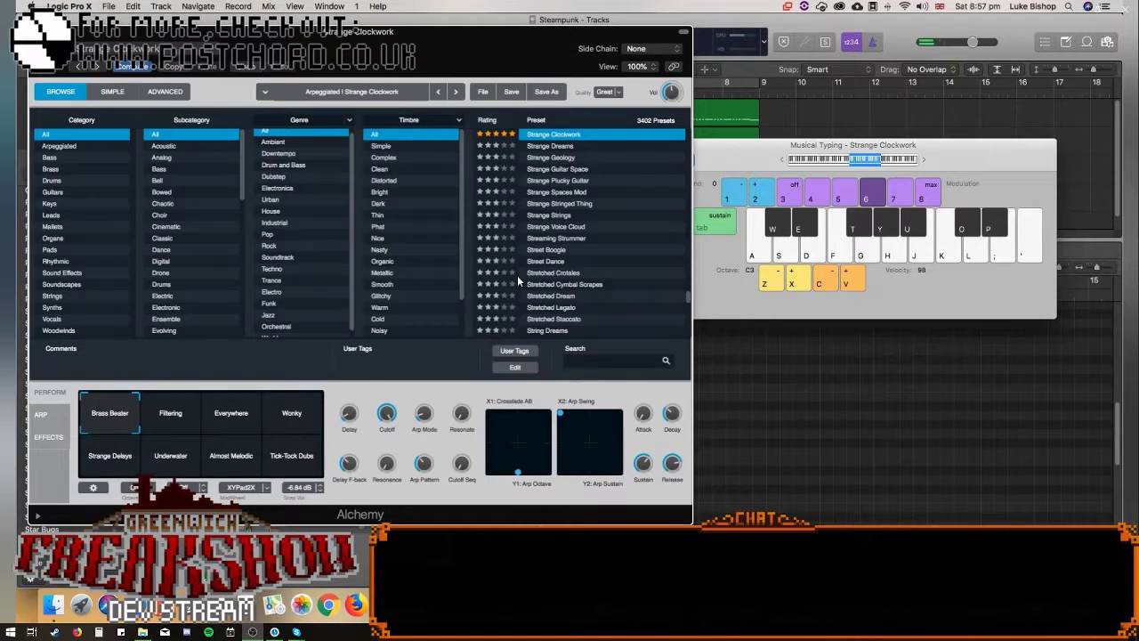
# Close the Alchemy and Musical Typing windows and create a MIDI region on the Strange Clockwork track from bar 5 to bar 9.
pyautogui.press('super+w')
pyautogui.press('super+k')
pyautogui.rightClick(648, 173)
pyautogui.click(650, 174)
pyautogui.moveTo(648, 174); pyautogui.dragTo(758, 174)
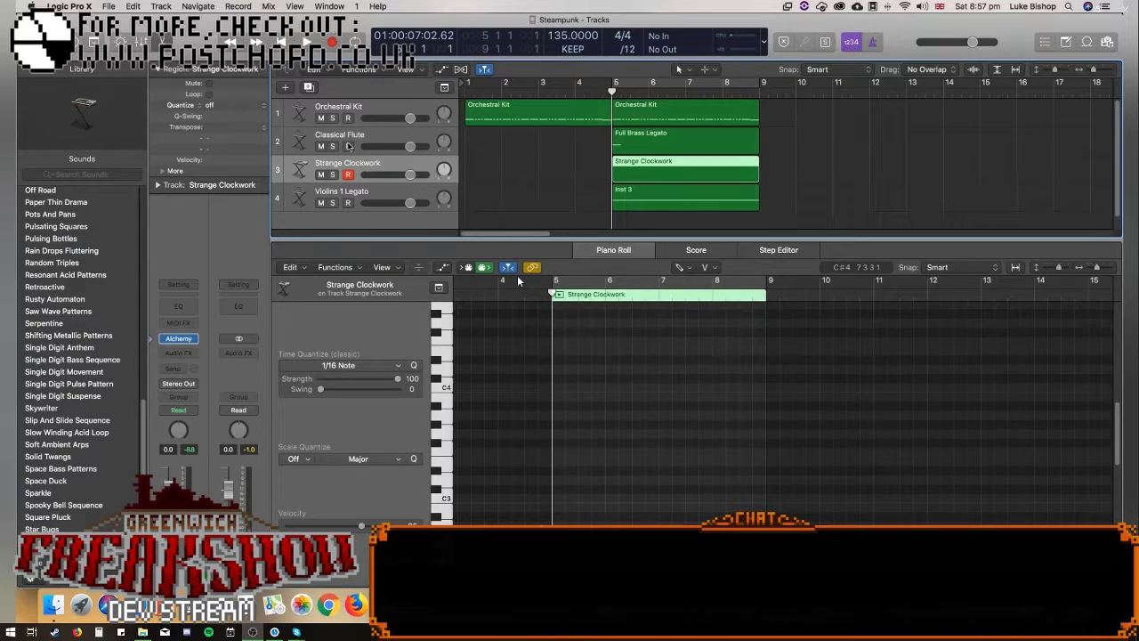
# Draw a sustained E3 note from bar 5 to bar 9 and extend its region to bar 9, replacing the overlapping empty region.
pyautogui.click(554, 413)
pyautogui.moveTo(558, 415); pyautogui.dragTo(765, 461)
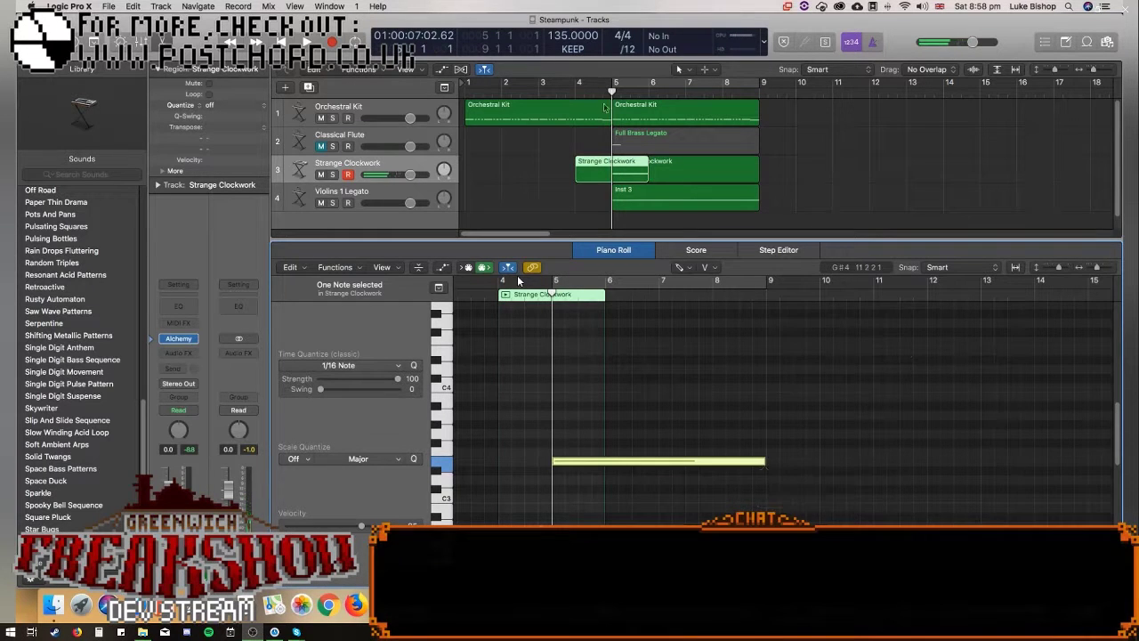
pyautogui.click(687, 178)
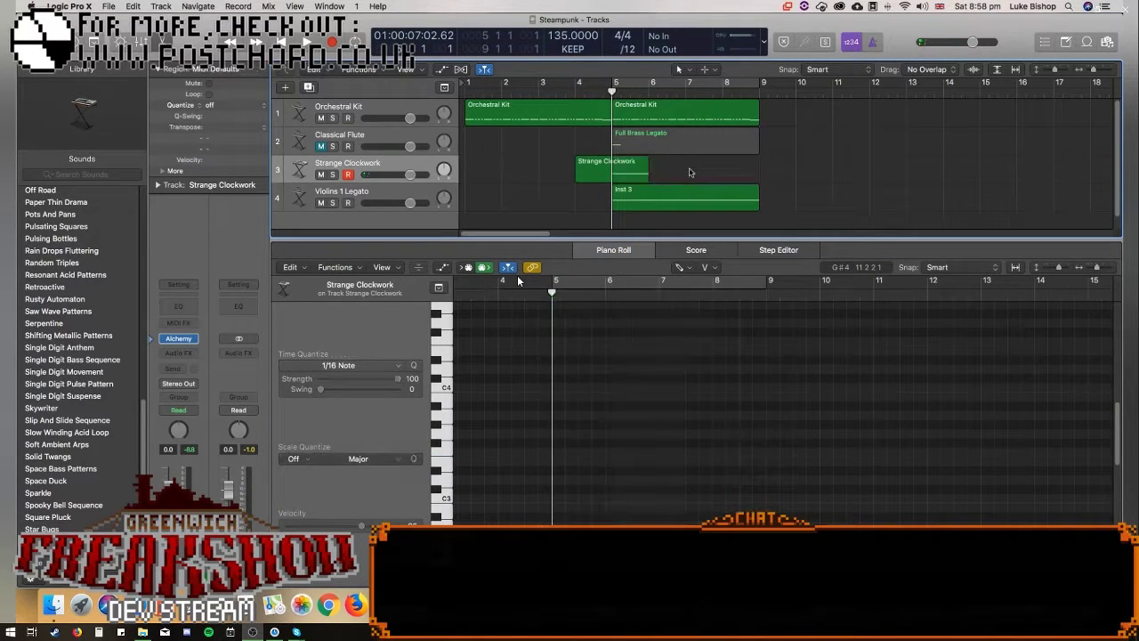
pyautogui.moveTo(653, 178); pyautogui.dragTo(757, 181)
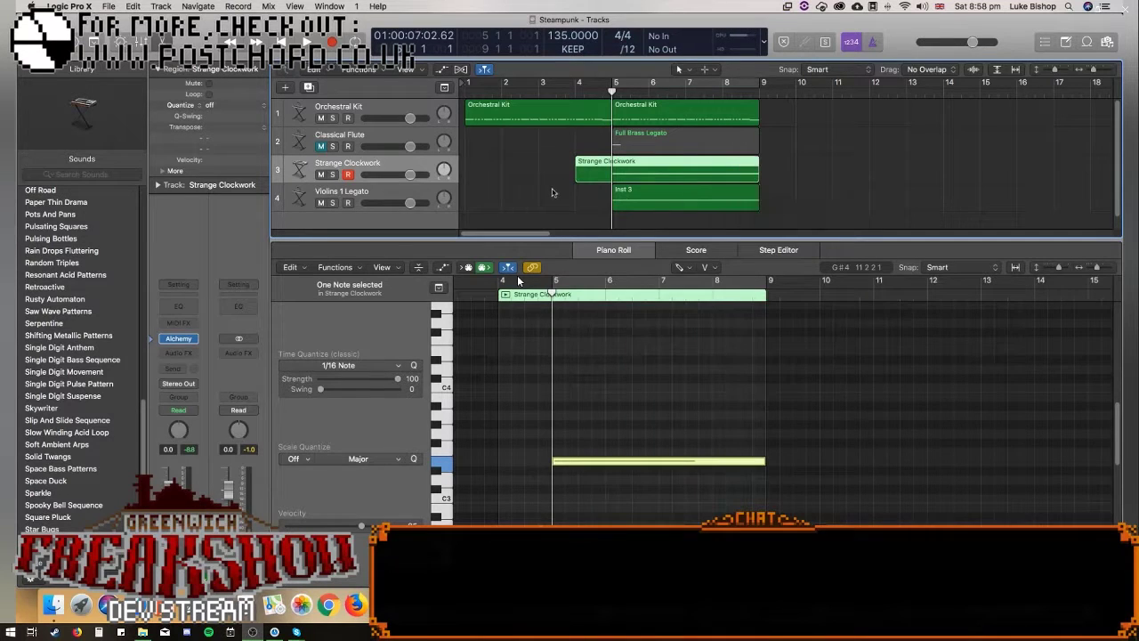
# Trim the start of the Strange Clockwork region to bar 5 and play the section back.
pyautogui.moveTo(577, 178); pyautogui.dragTo(612, 174)
pyautogui.press('Return')
pyautogui.press('space')
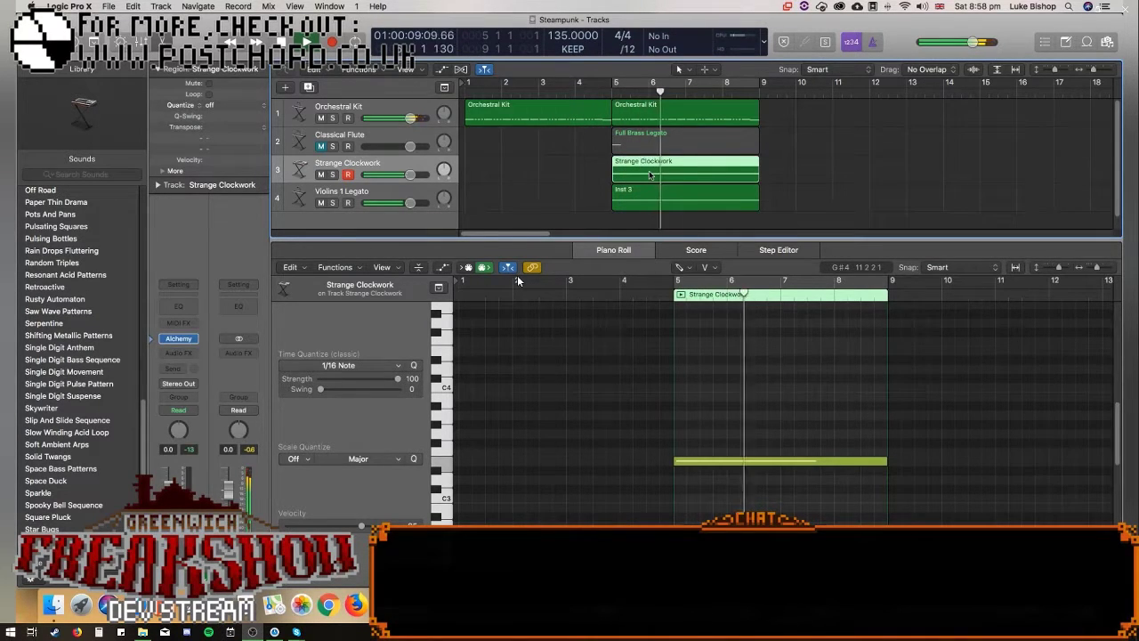
pyautogui.press('space')
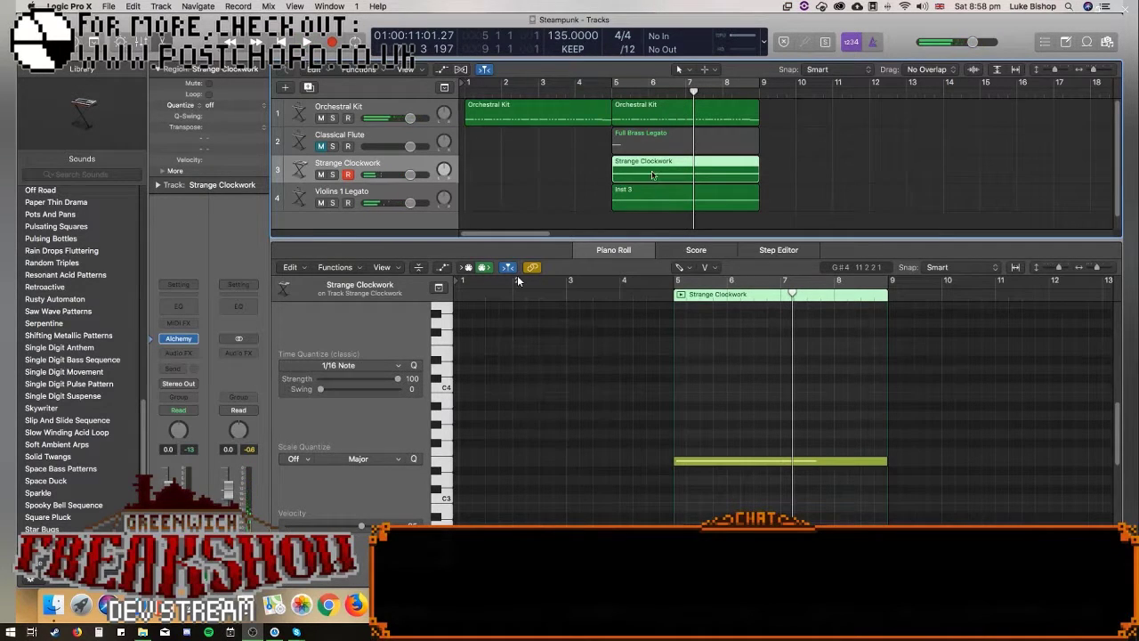
# Lower the sustained note in the Inst 3 region by five semitones.
pyautogui.click(657, 198)
pyautogui.moveTo(744, 439); pyautogui.dragTo(742, 477)
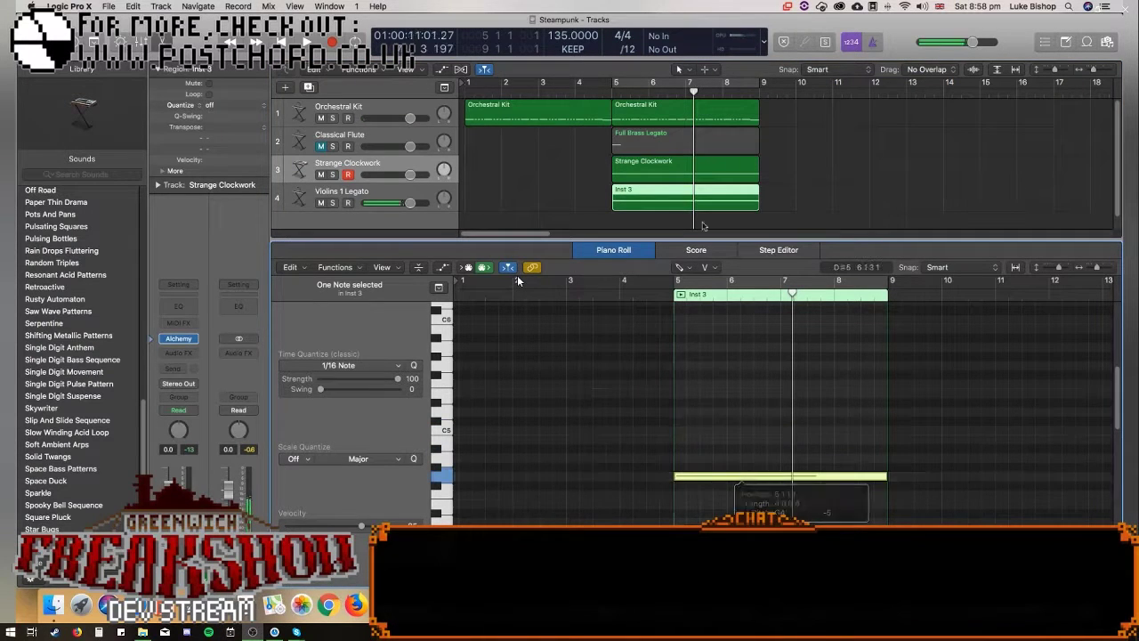
# Inspect the Simple and Advanced controls of Alchemy on the Strange Clockwork track, audition the sound, and close the instrument.
pyautogui.click(623, 166)
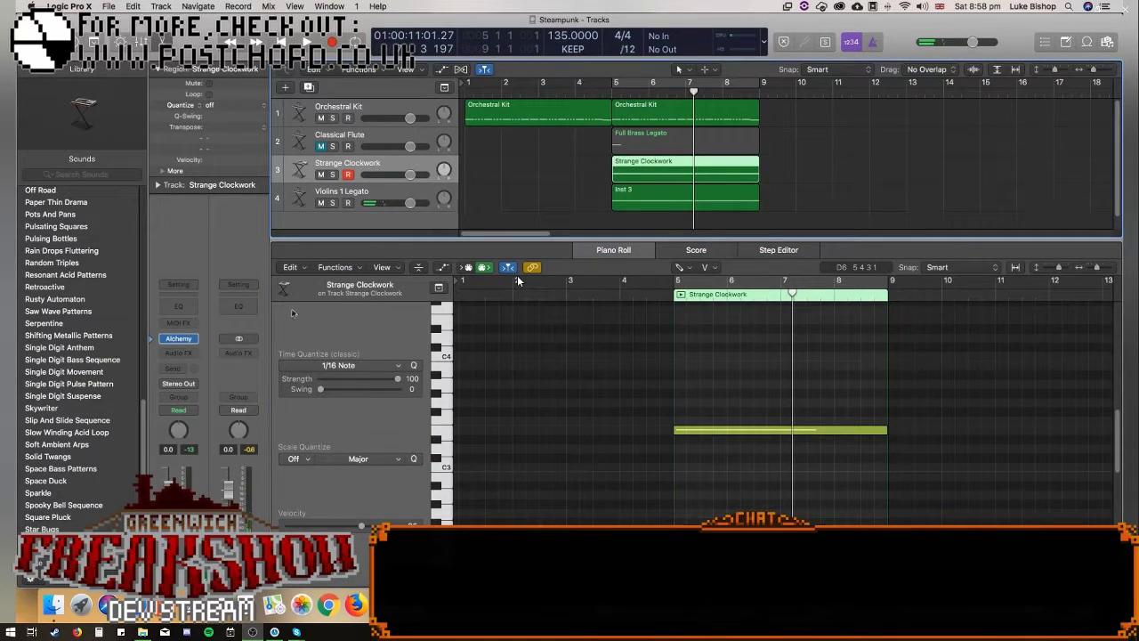
pyautogui.click(179, 340)
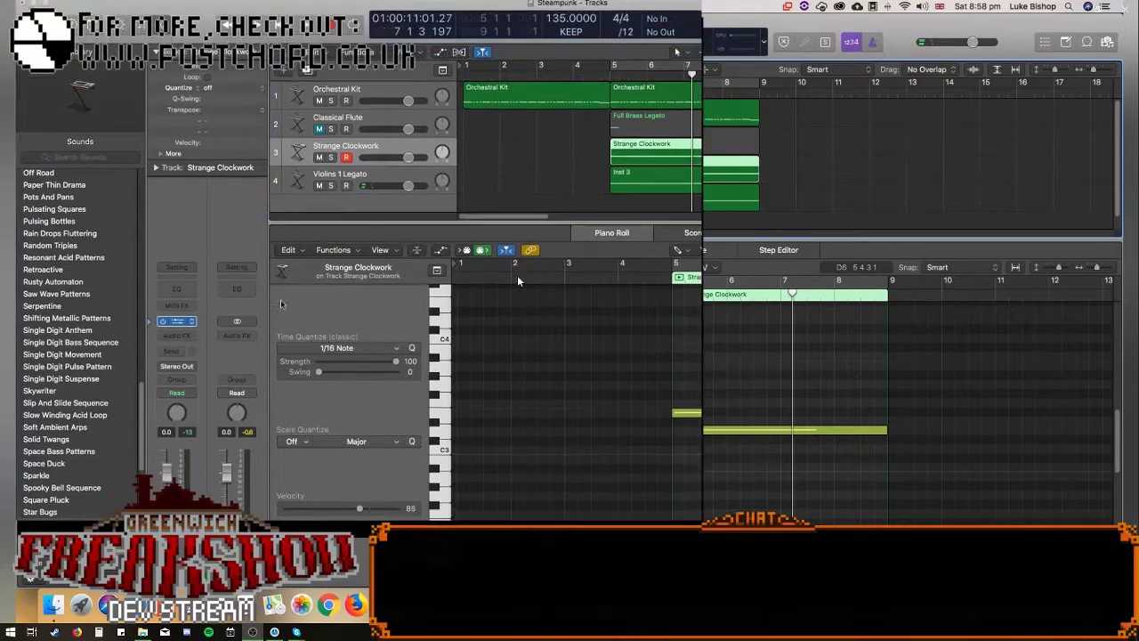
pyautogui.click(112, 91)
pyautogui.click(173, 92)
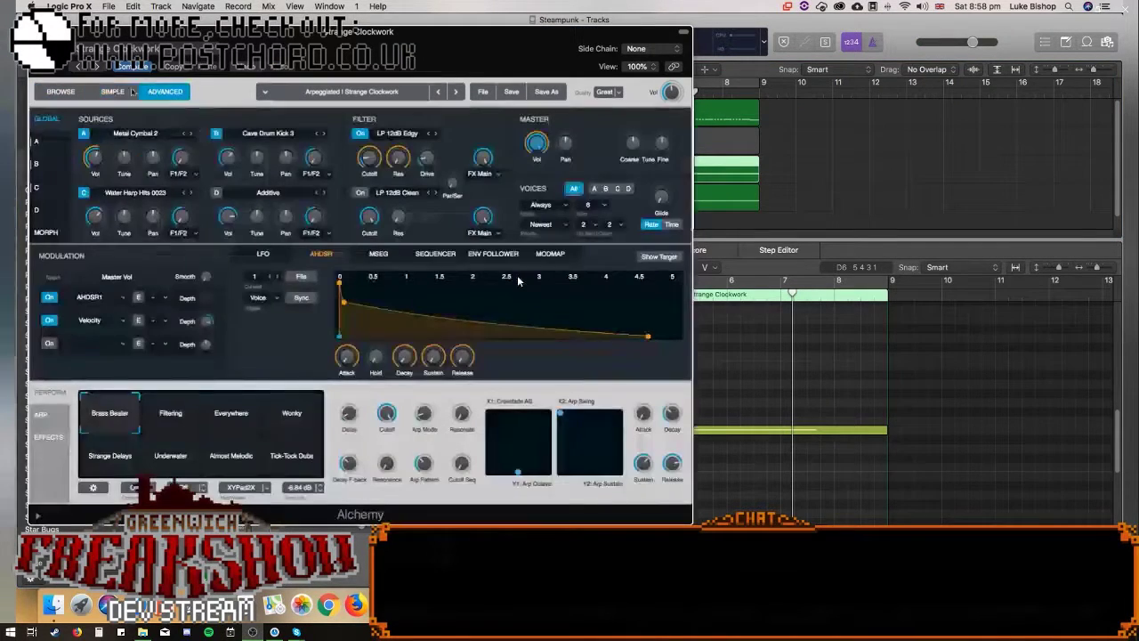
pyautogui.click(110, 93)
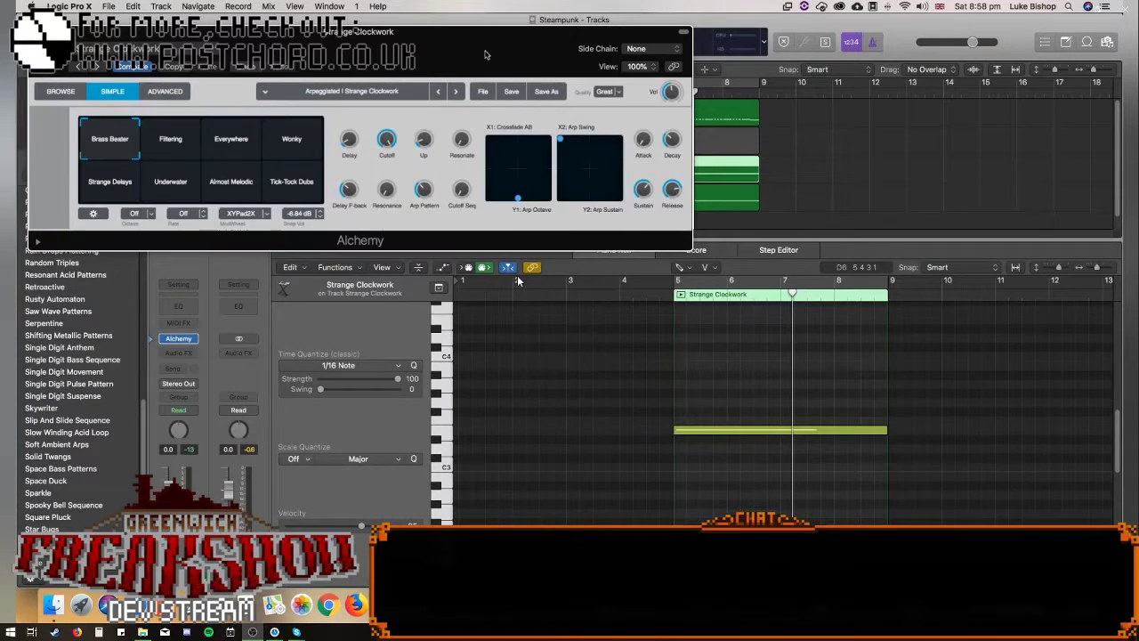
pyautogui.hotkey('shift', 'space')
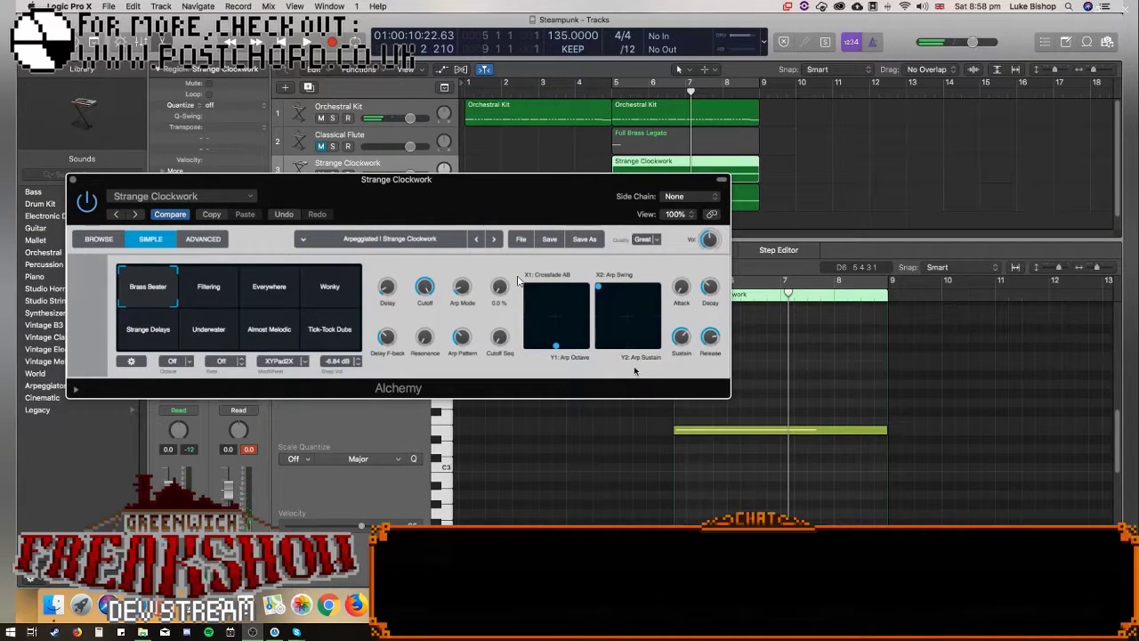
pyautogui.click(203, 238)
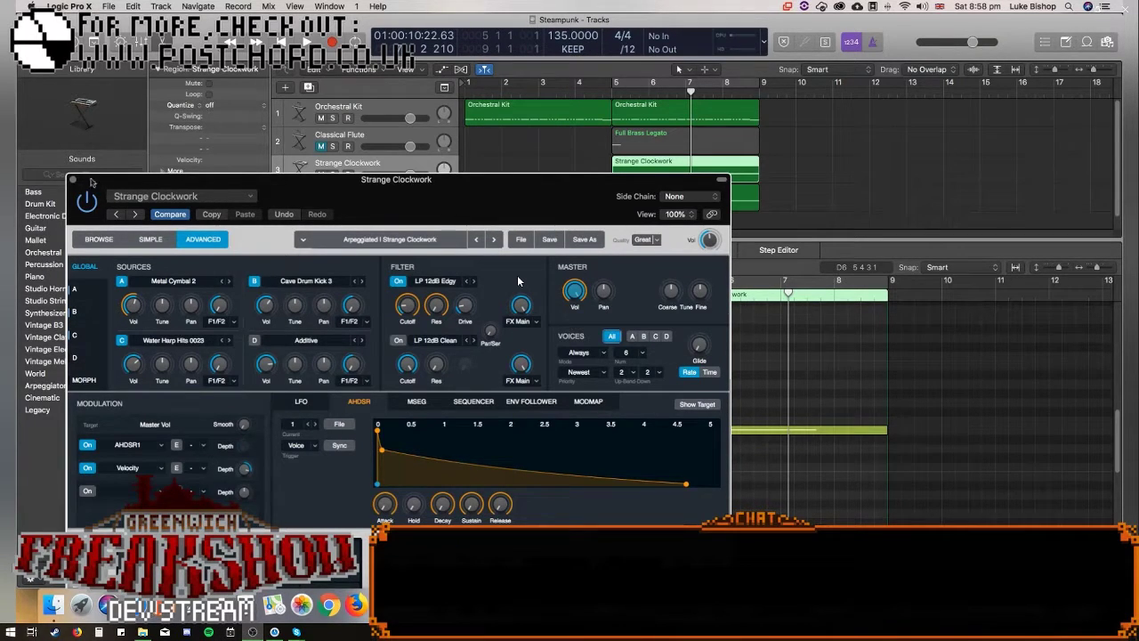
pyautogui.press('super+w')
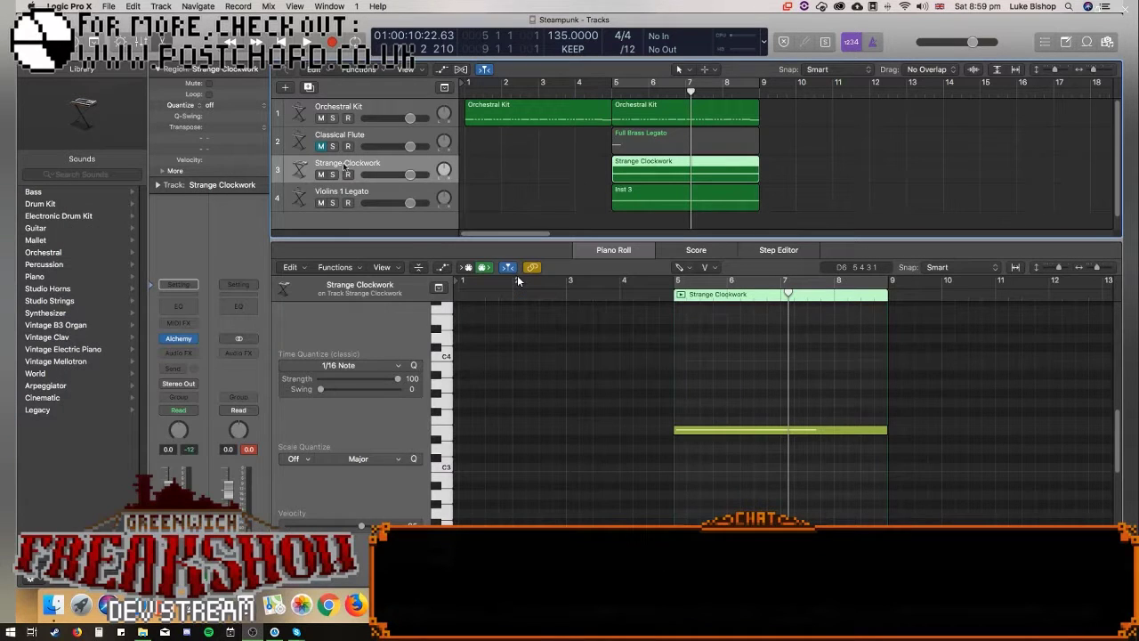
# Mute Strange Clockwork, unmute Classical Flute, and open the Full Brass Legato region with the playhead at bar 5.
pyautogui.click(605, 167)
pyautogui.click(322, 146)
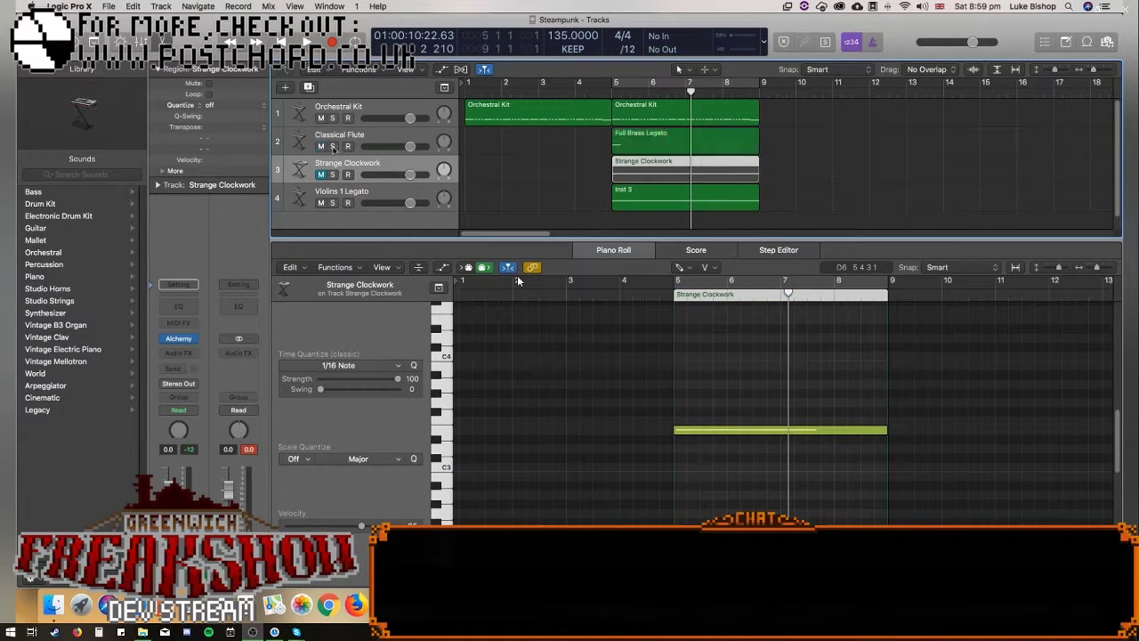
pyautogui.click(611, 94)
pyautogui.click(655, 135)
# Place one-bar notes G2, A#2 and D3 at bars 5, 6 and 7 of the Full Brass Legato region and play them.
pyautogui.moveTo(681, 358)
pyautogui.mouseDown()
pyautogui.moveTo(692, 517)
pyautogui.moveTo(682, 515)
pyautogui.mouseUp()
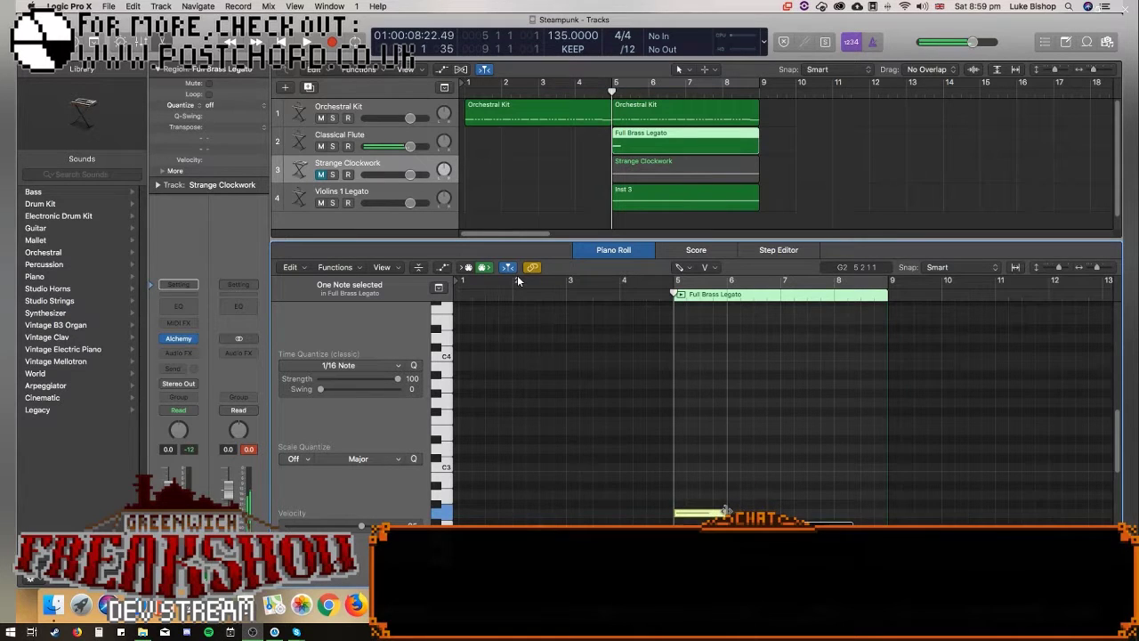
pyautogui.click(746, 488)
pyautogui.moveTo(746, 487); pyautogui.dragTo(741, 451)
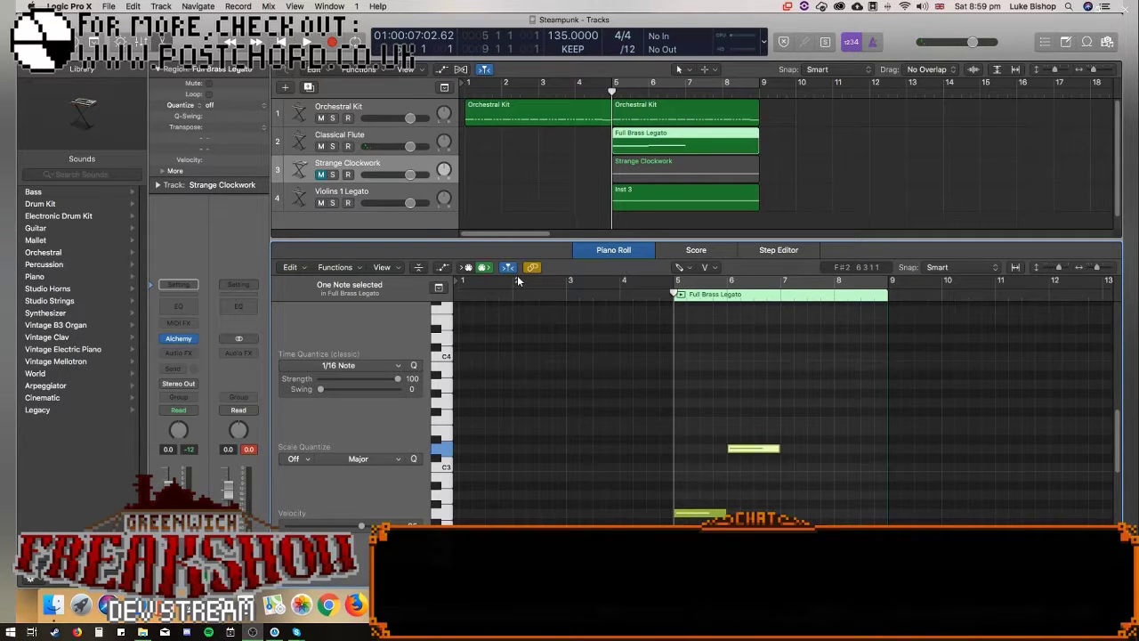
pyautogui.moveTo(750, 472); pyautogui.dragTo(750, 486)
pyautogui.click(789, 449)
pyautogui.press('space')
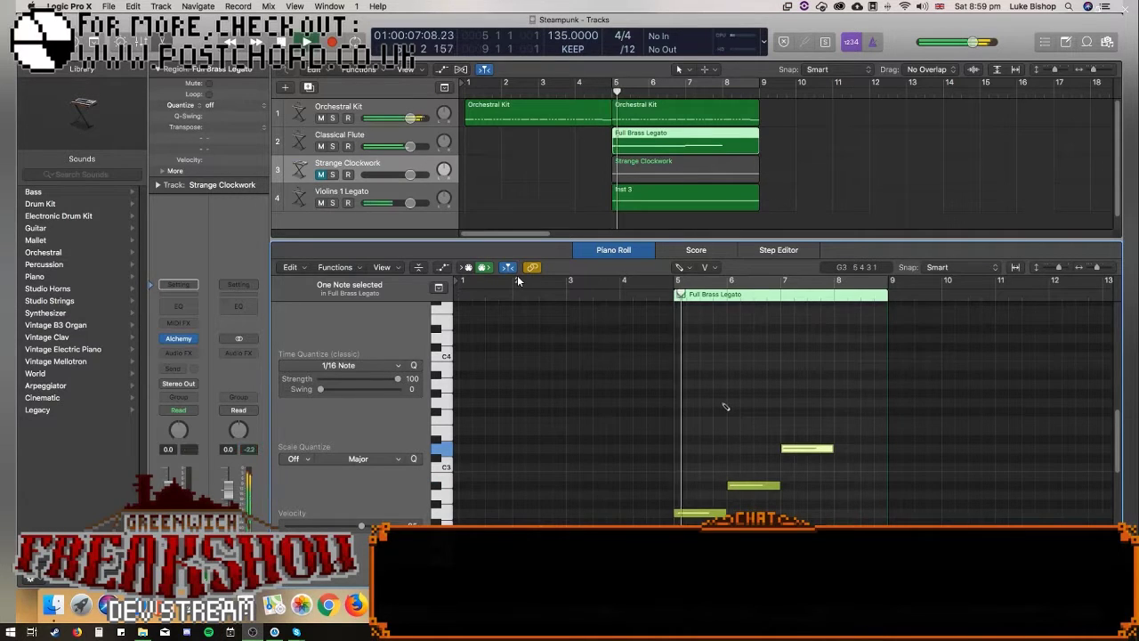
# Shorten G2 and A#2 to one beat each, moving A#2 to 5 2 and D3 to 5 3, and play the phrase.
pyautogui.moveTo(1096, 269); pyautogui.dragTo(1100, 269)
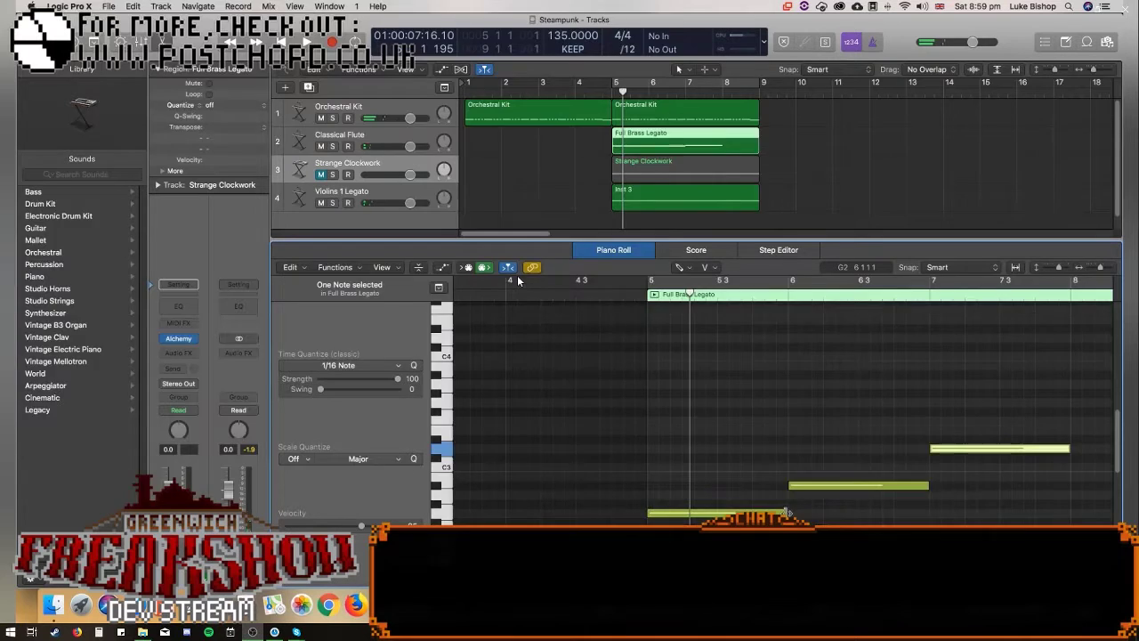
pyautogui.moveTo(787, 513); pyautogui.dragTo(686, 519)
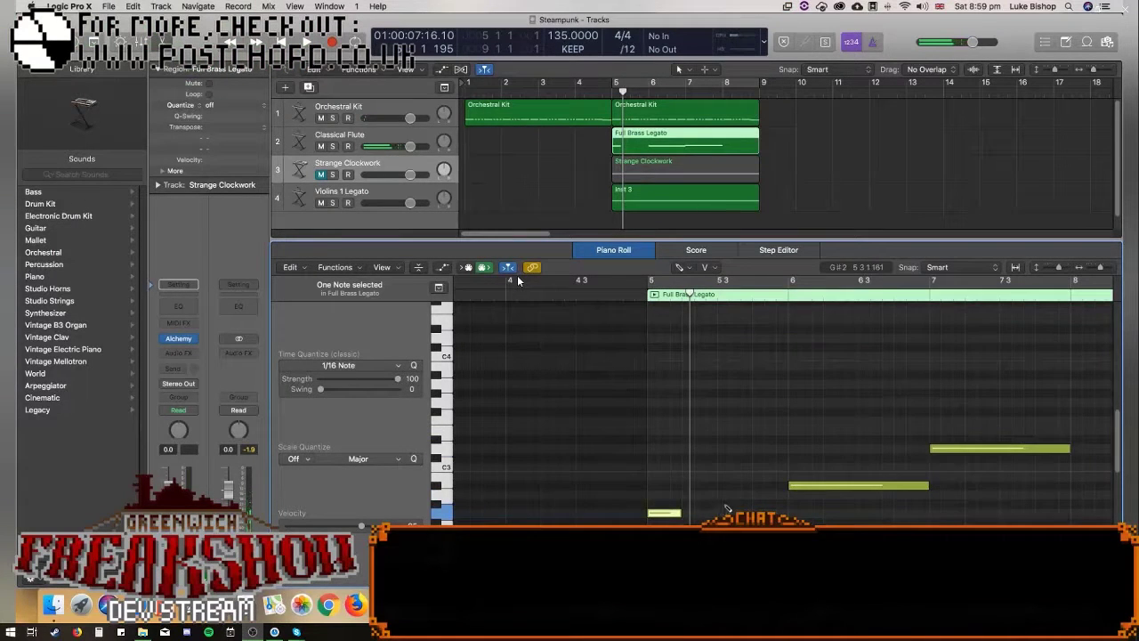
pyautogui.moveTo(816, 488); pyautogui.dragTo(710, 487)
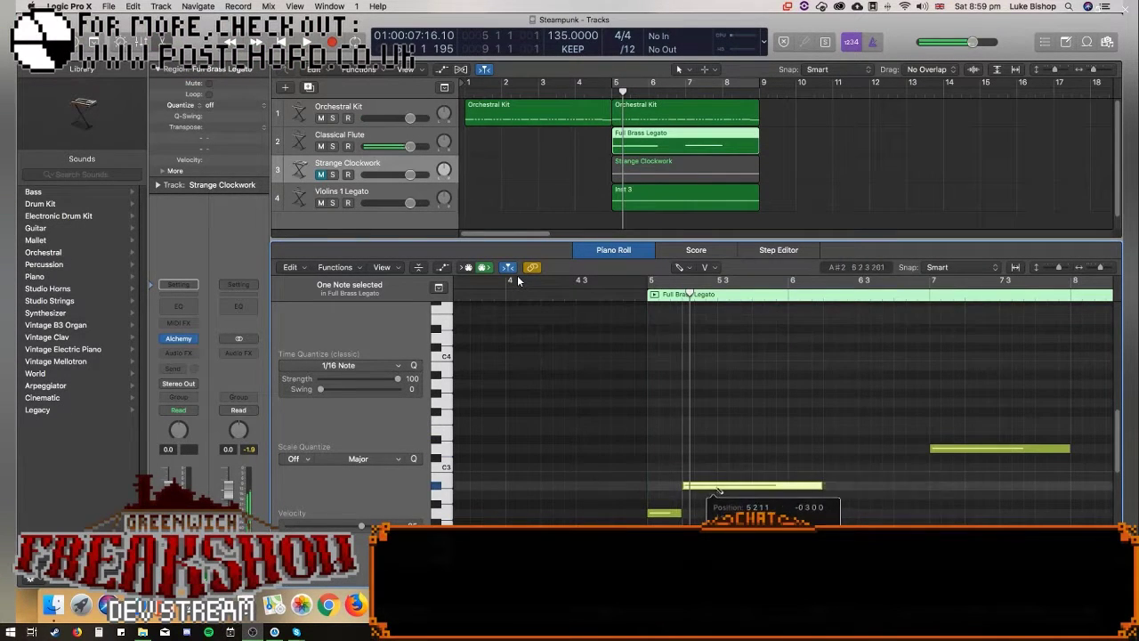
pyautogui.moveTo(823, 485); pyautogui.dragTo(716, 486)
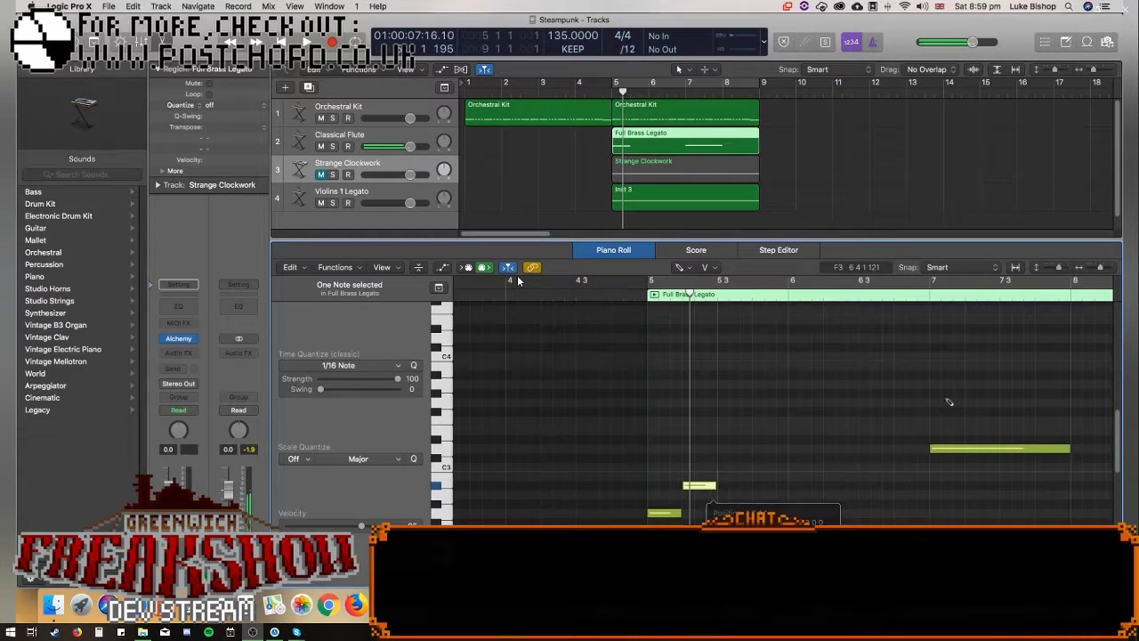
pyautogui.moveTo(967, 450); pyautogui.dragTo(755, 450)
pyautogui.press('space')
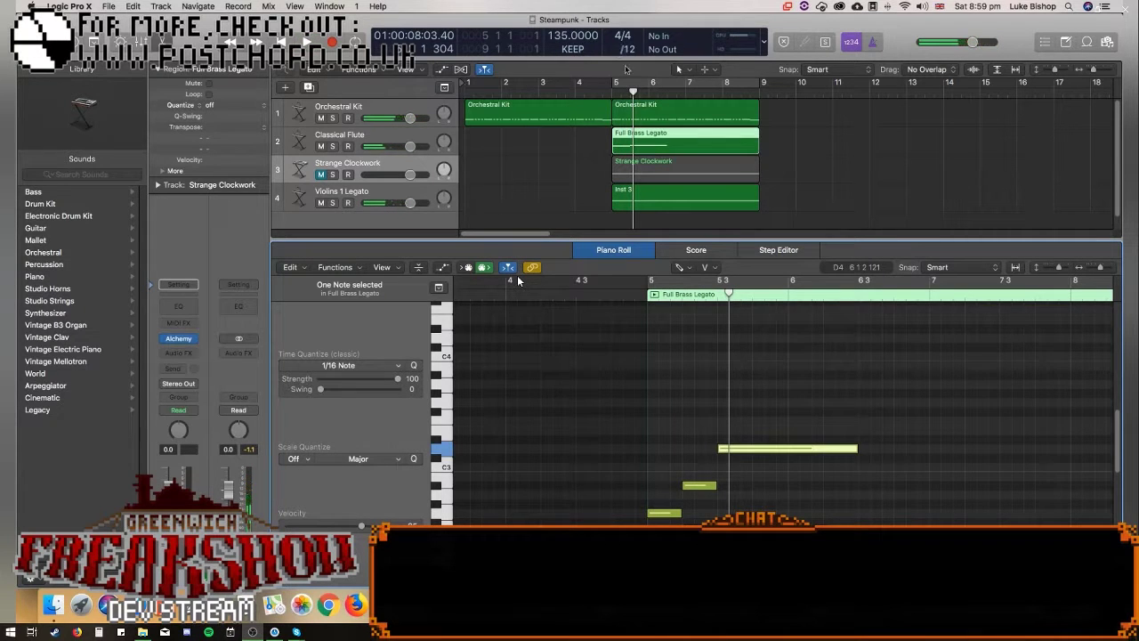
# Set the project's grid division to /16.
pyautogui.moveTo(1098, 269); pyautogui.dragTo(1107, 268)
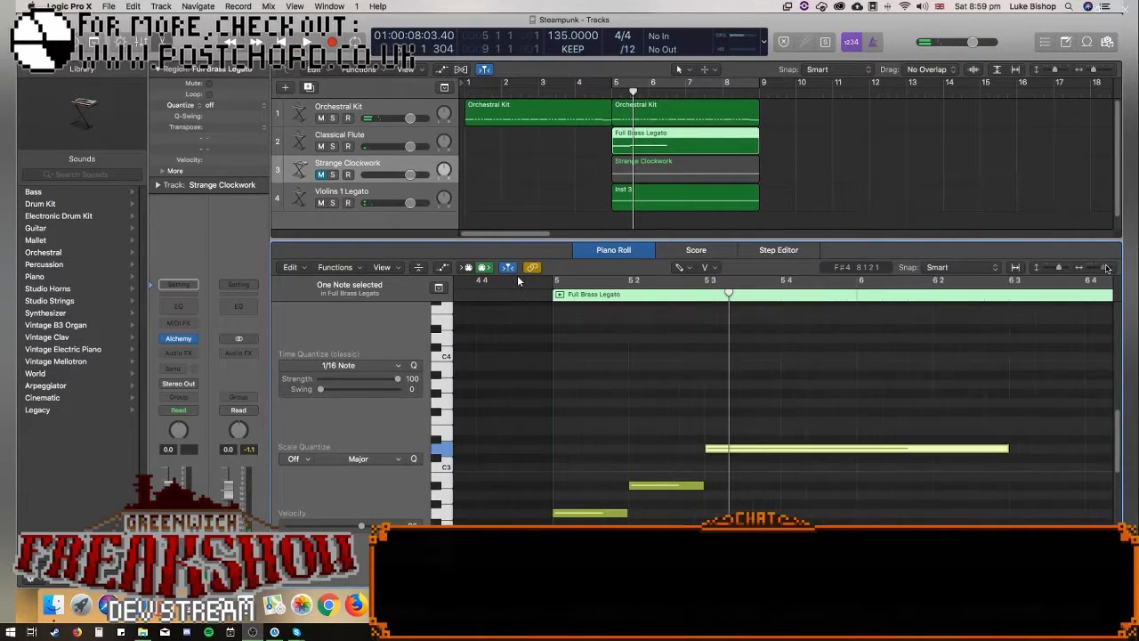
pyautogui.click(628, 49)
pyautogui.click(627, 60)
# Tighten the opening phrase to half-beat G2 and A#2 notes followed by a one-beat D3 at 5 2.
pyautogui.moveTo(625, 513); pyautogui.dragTo(626, 486)
pyautogui.click(656, 488)
pyautogui.moveTo(710, 449); pyautogui.dragTo(638, 449)
pyautogui.press('Delete')
pyautogui.press('super+z')
pyautogui.moveTo(932, 447); pyautogui.dragTo(700, 448)
pyautogui.click(547, 299)
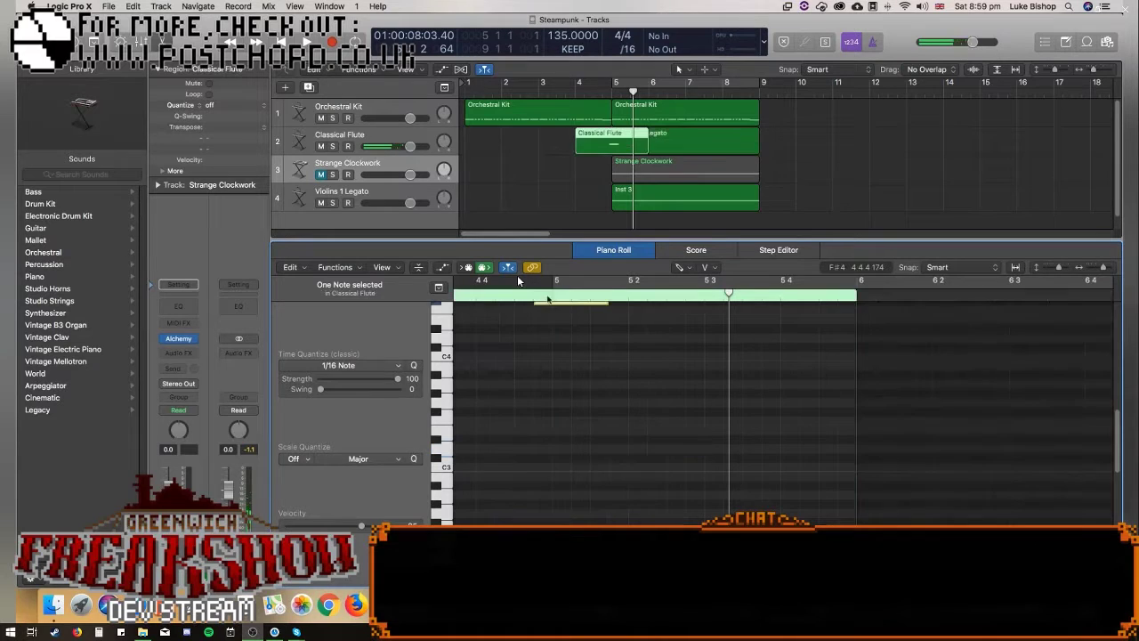
pyautogui.press('Delete')
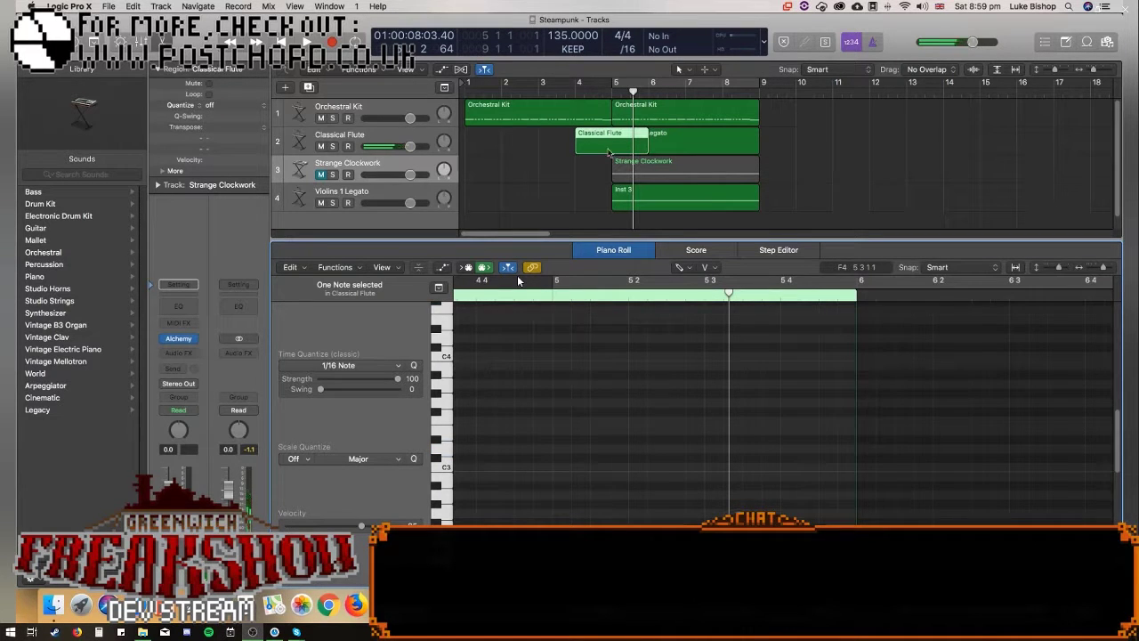
pyautogui.click(611, 140)
pyautogui.press('Delete')
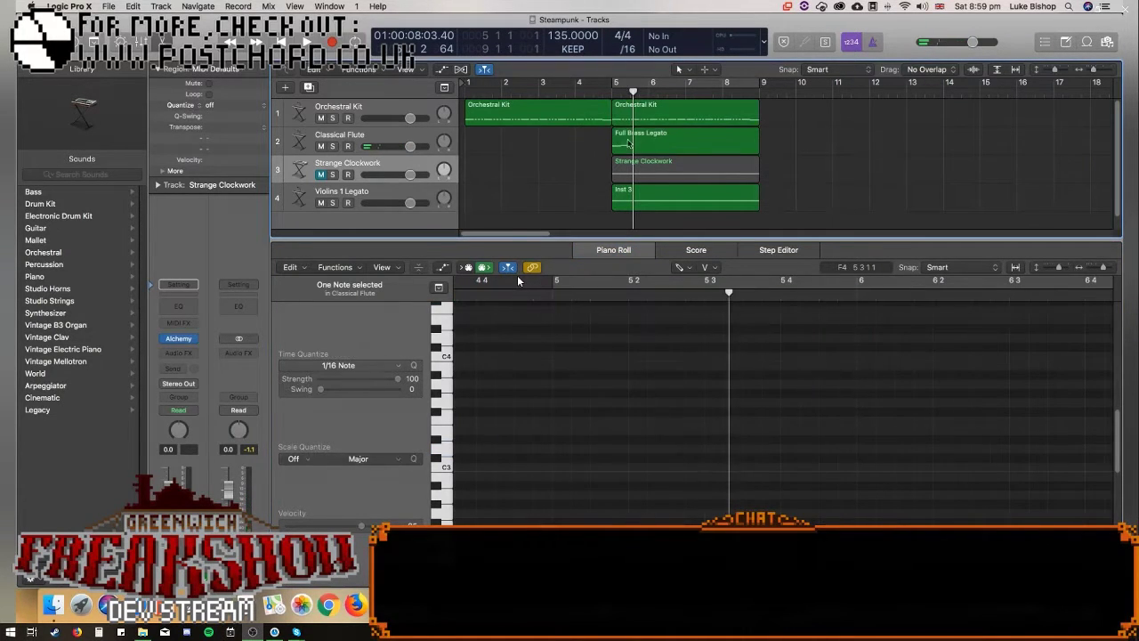
# Reopen the Full Brass Legato region, respace G2, A#2 and D3 as one-beat notes from bar 5, and play them back.
pyautogui.click(645, 149)
pyautogui.click(519, 281)
pyautogui.press('space')
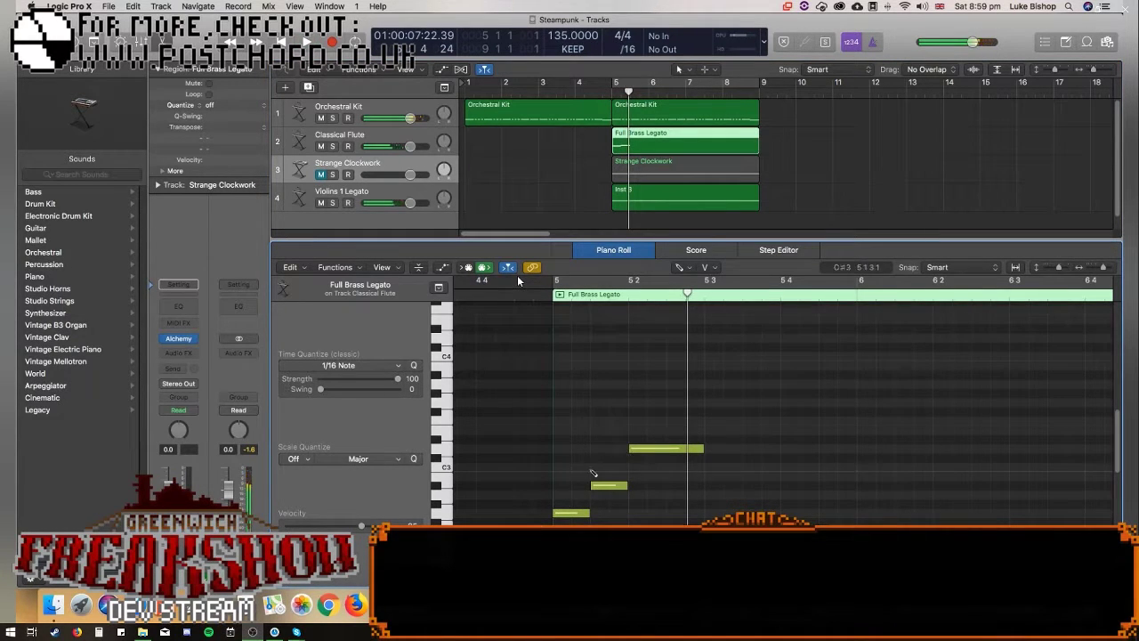
pyautogui.moveTo(597, 517); pyautogui.dragTo(722, 451)
pyautogui.press('space')
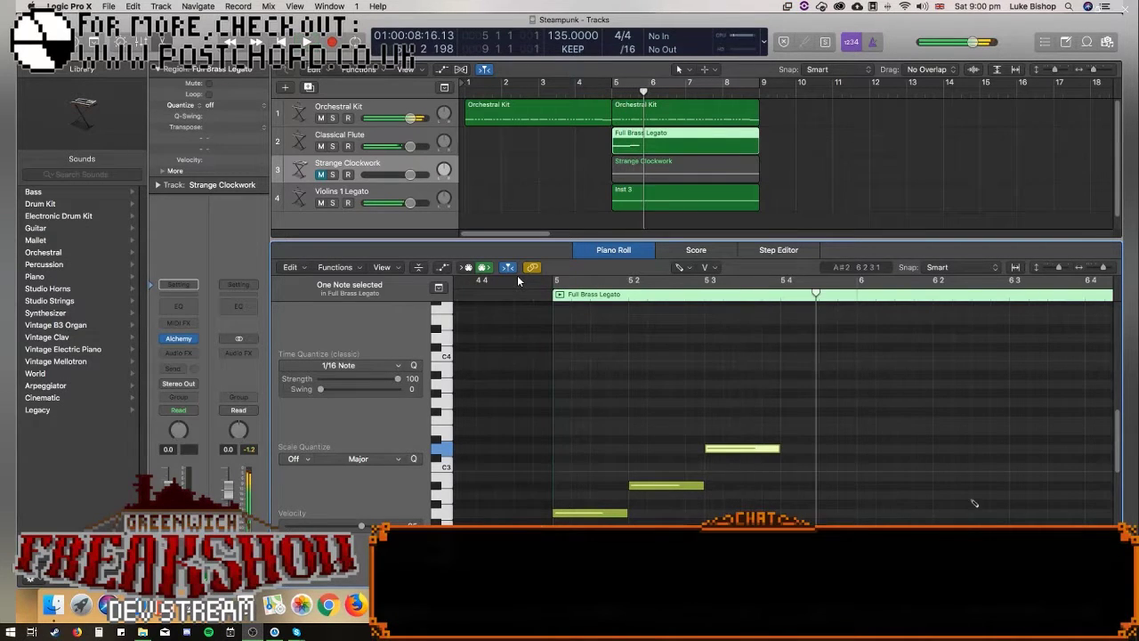
# Lengthen the D3 note to end at bar 6 and add a half-beat C3 at the start of bar 6.
pyautogui.moveTo(778, 451); pyautogui.dragTo(856, 454)
pyautogui.press('Left')
pyautogui.click(859, 467)
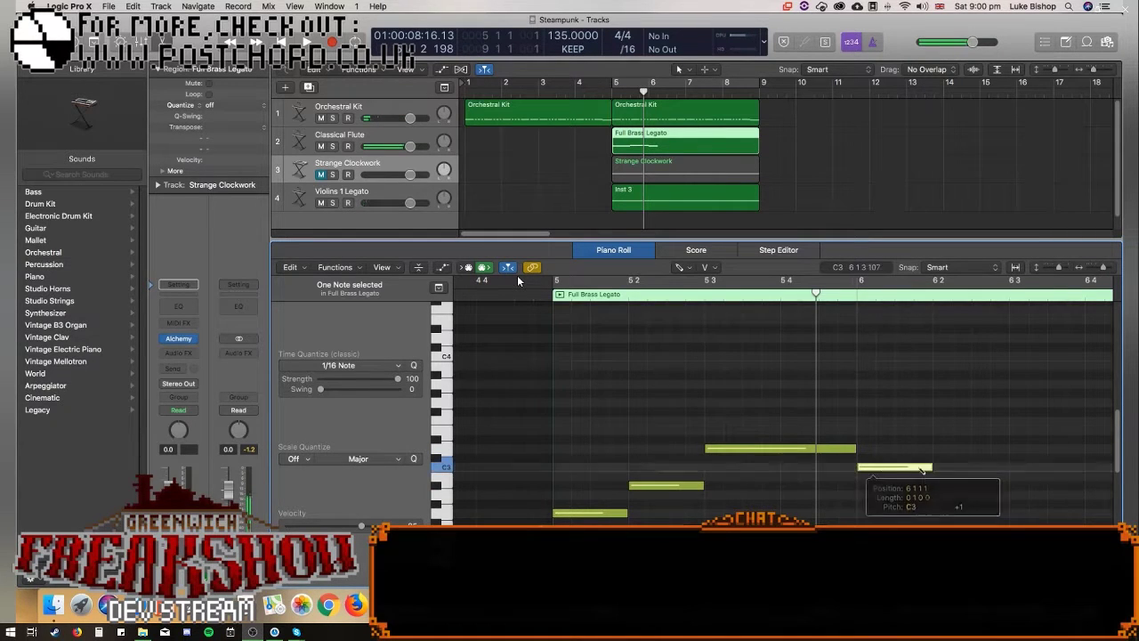
pyautogui.moveTo(931, 466); pyautogui.dragTo(894, 467)
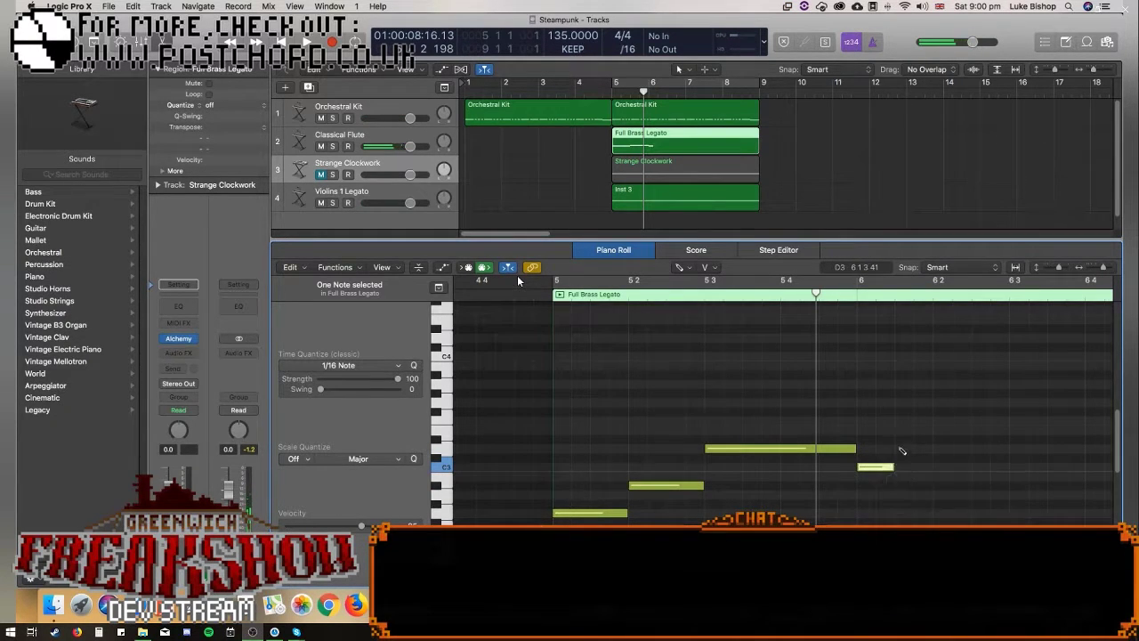
# Continue the bar 6 phrase after C3 with consecutive half-beat notes D3, E3, F3 and E3.
pyautogui.click(897, 448)
pyautogui.click(941, 431)
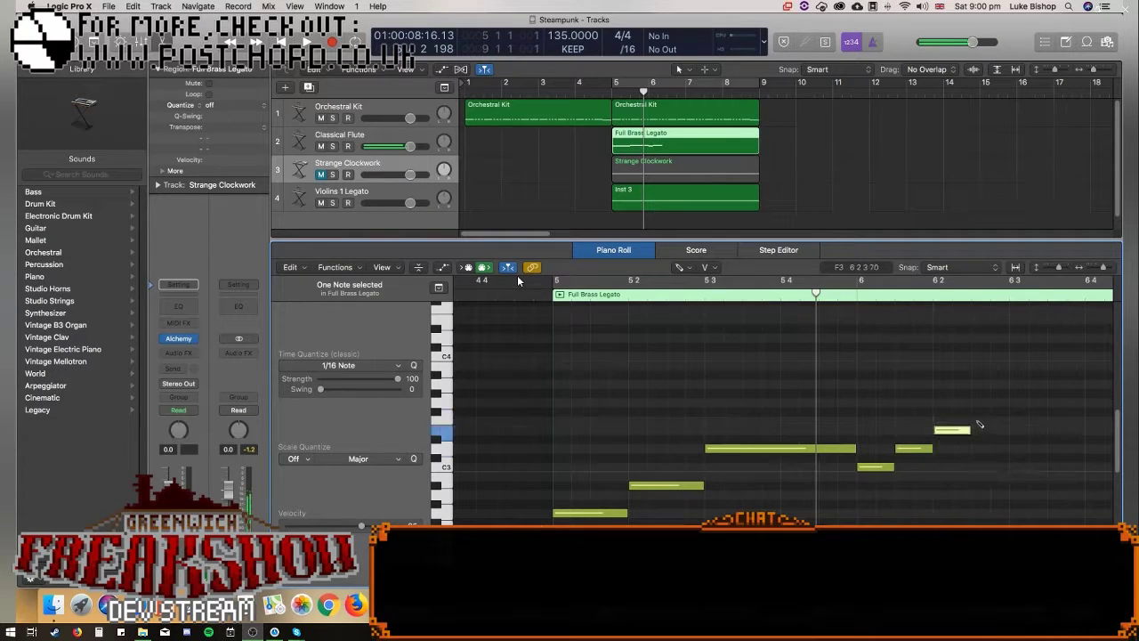
pyautogui.click(975, 421)
pyautogui.click(1012, 431)
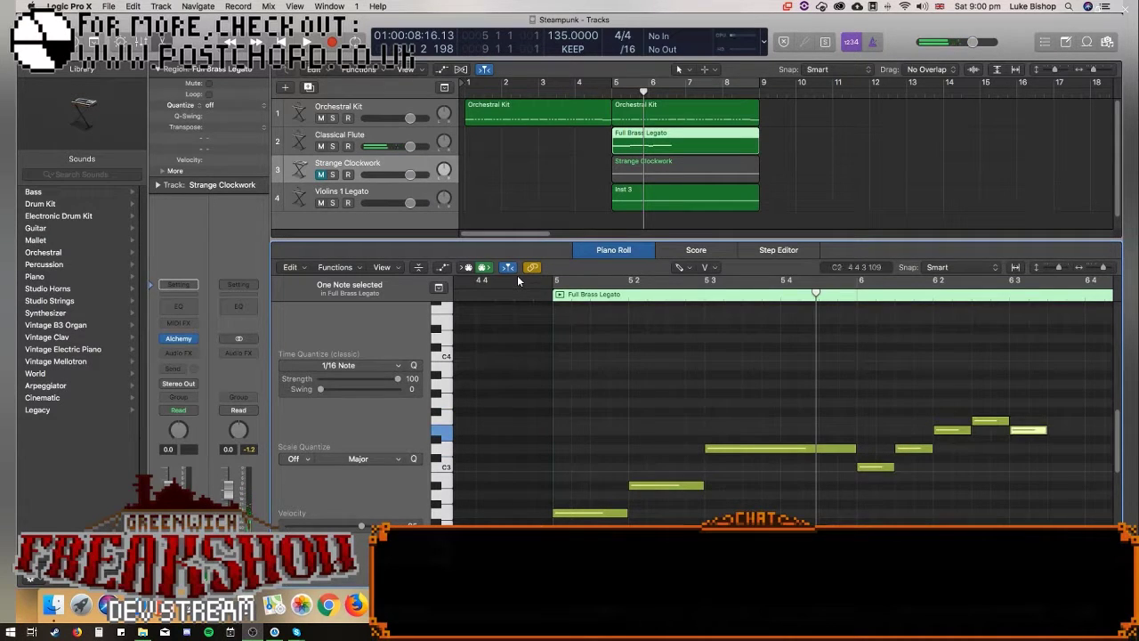
# Finish bar 6 with a half-beat C3 and a one-beat D3 ending at bar 7, and play the melody.
pyautogui.hscroll(5, 517, 281)
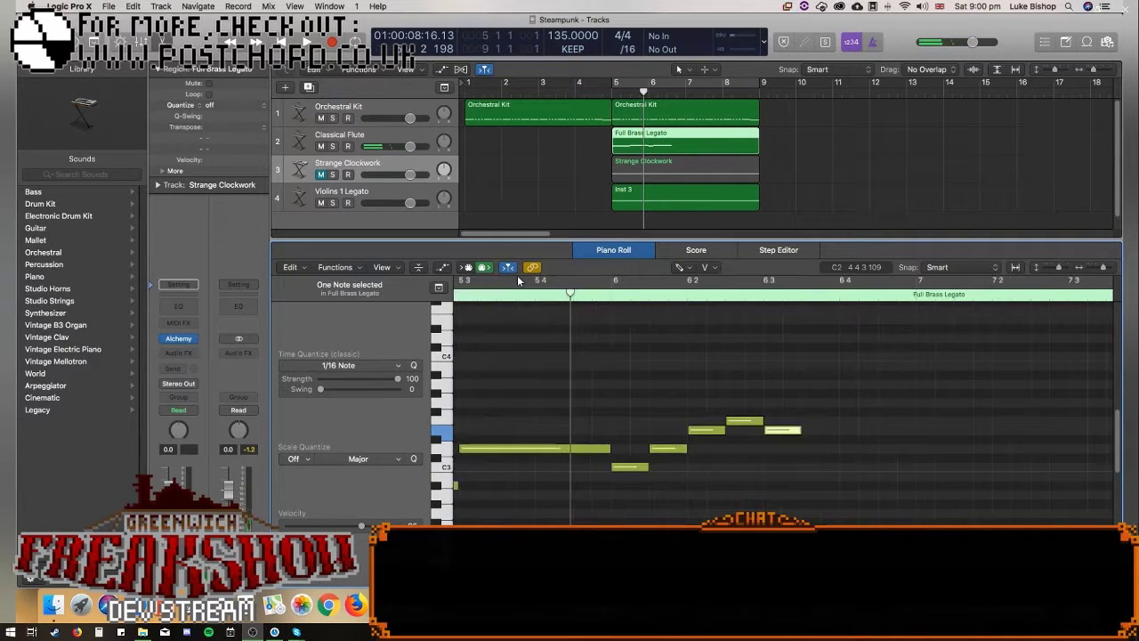
pyautogui.click(806, 466)
pyautogui.click(844, 449)
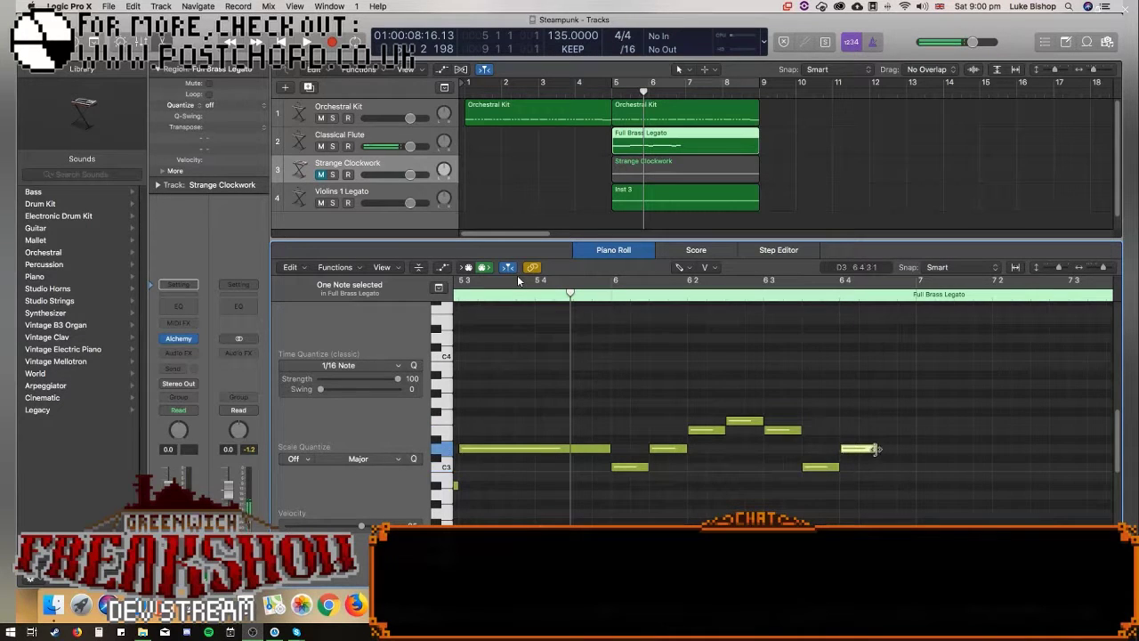
pyautogui.moveTo(877, 448); pyautogui.dragTo(915, 450)
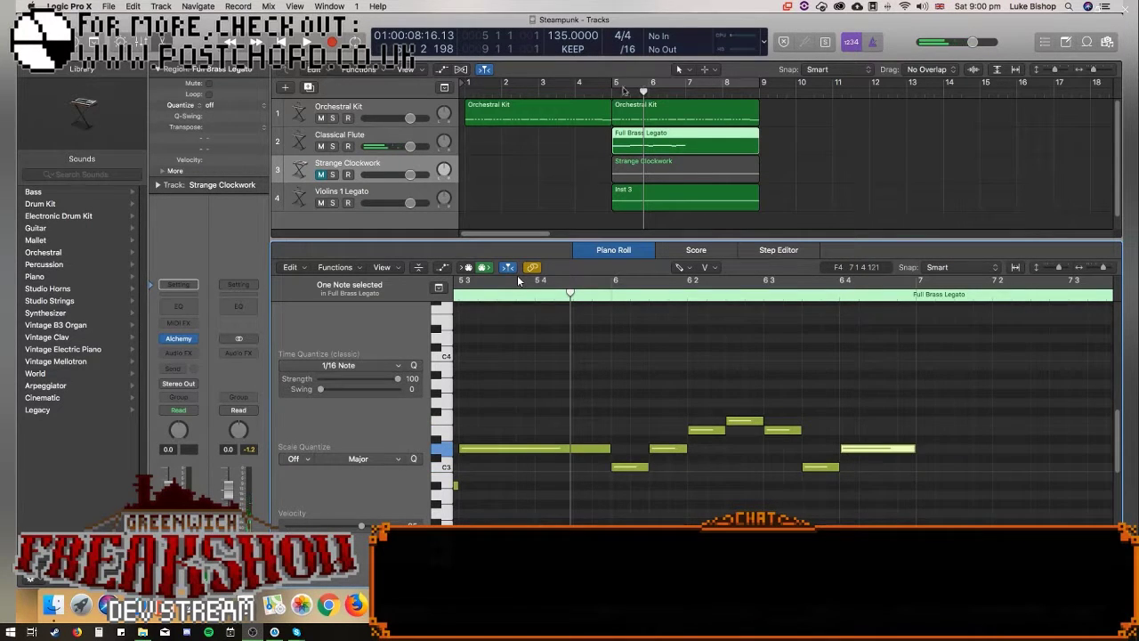
pyautogui.press('space')
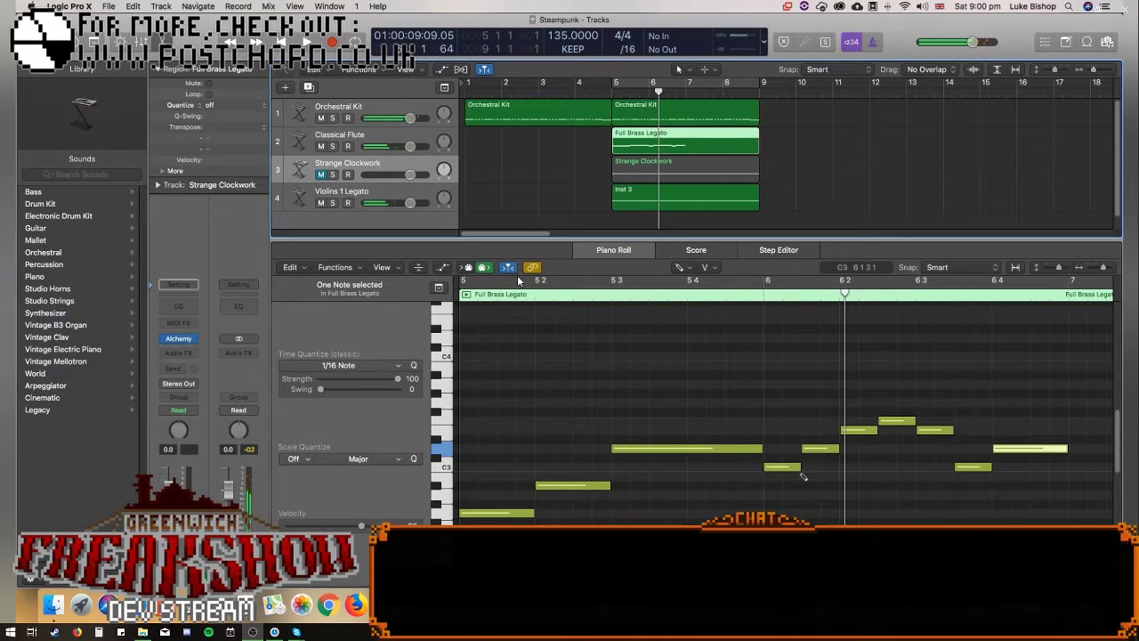
# Tighten bar 6's opening C3 and D3 into consecutive sixteenth notes and shift the five notes after them half a beat earlier.
pyautogui.moveTo(796, 467); pyautogui.dragTo(787, 455)
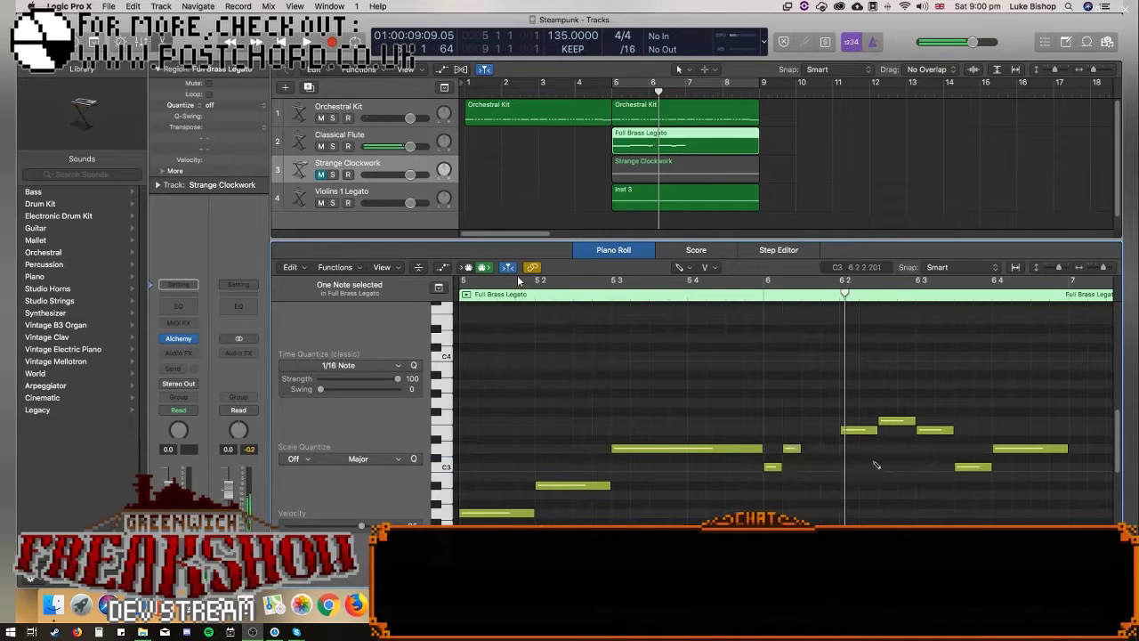
pyautogui.moveTo(855, 389); pyautogui.dragTo(1009, 475)
pyautogui.moveTo(857, 434); pyautogui.dragTo(819, 434)
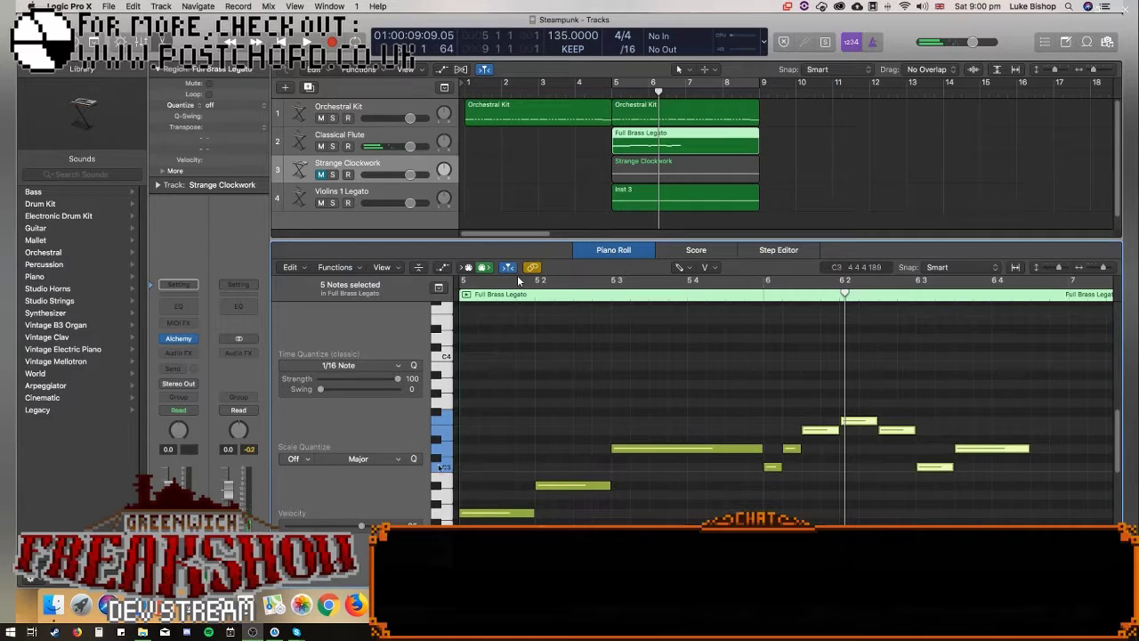
# Set the division to /12, tighten bar 6's F3, E3 and following C3 into consecutive triplets from beat 2, move D3 to beat 3, and play.
pyautogui.click(478, 482)
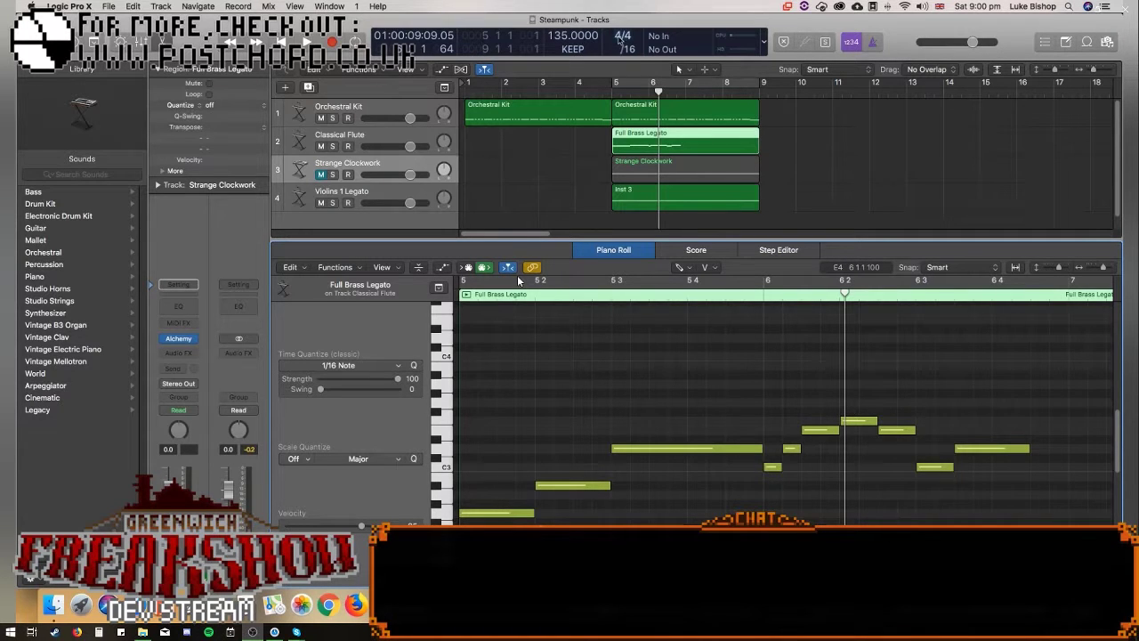
pyautogui.click(629, 49)
pyautogui.click(631, 40)
pyautogui.click(875, 421)
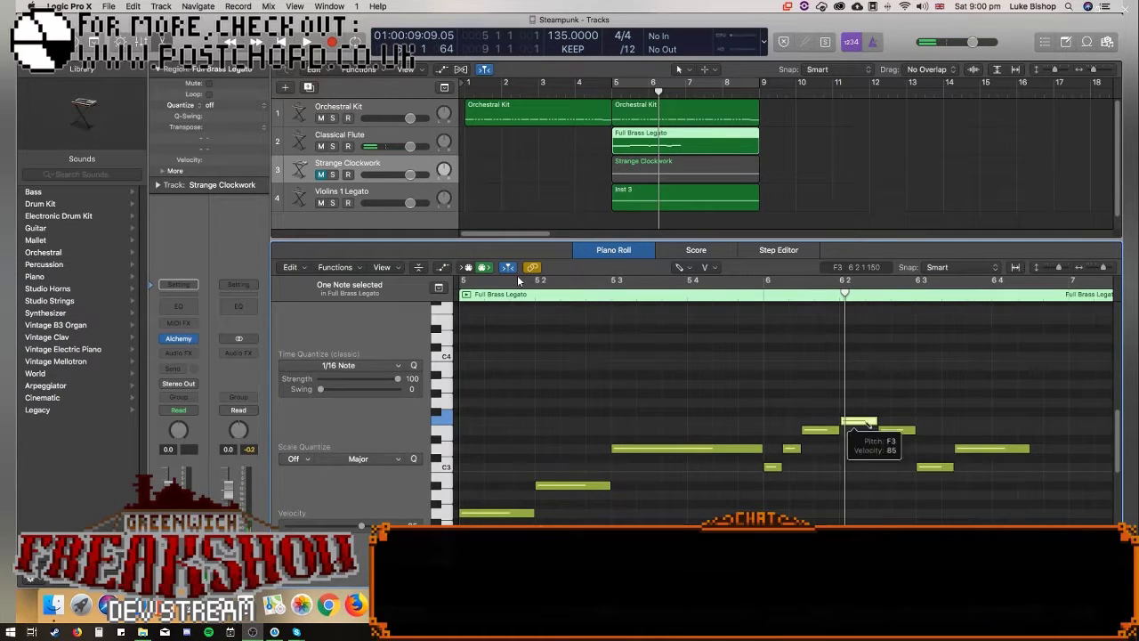
pyautogui.moveTo(876, 421)
pyautogui.mouseDown()
pyautogui.moveTo(861, 422)
pyautogui.moveTo(889, 429)
pyautogui.mouseUp()
pyautogui.moveTo(933, 470); pyautogui.dragTo(908, 469)
pyautogui.moveTo(970, 449); pyautogui.dragTo(915, 466)
pyautogui.press('space')
pyautogui.press('space')
# Set the division to /16, place the sixteenth C3 and D3 directly before bar 6, and shorten bar 5's long D3 to meet them.
pyautogui.moveTo(759, 448); pyautogui.dragTo(737, 447)
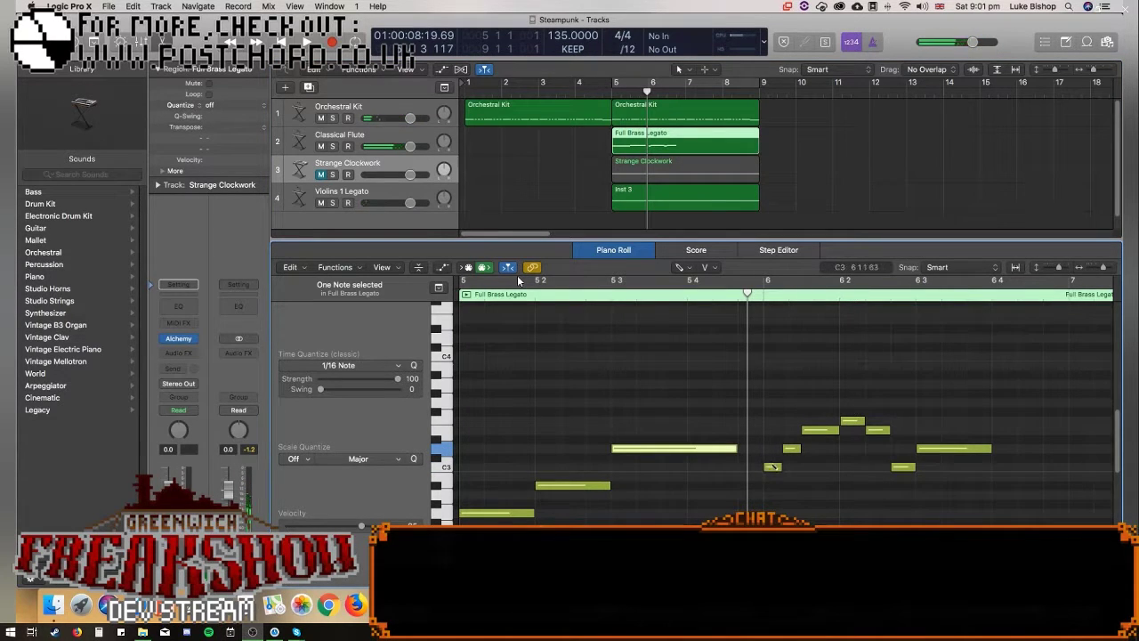
pyautogui.click(631, 51)
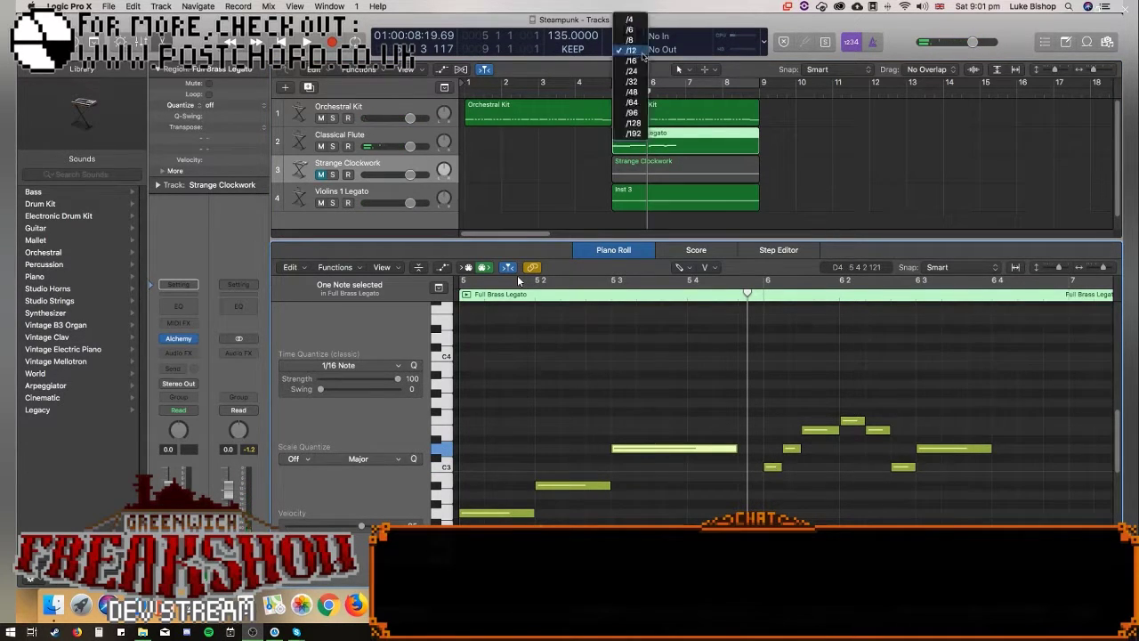
pyautogui.click(634, 61)
pyautogui.moveTo(774, 468); pyautogui.dragTo(735, 469)
pyautogui.moveTo(796, 451); pyautogui.dragTo(723, 450)
# Start bar 6 with E3, followed by F3, E3 and C3 as consecutive half-beat notes leading into the closing D3.
pyautogui.moveTo(813, 432); pyautogui.dragTo(775, 434)
pyautogui.moveTo(853, 421); pyautogui.dragTo(877, 432)
pyautogui.click(894, 468)
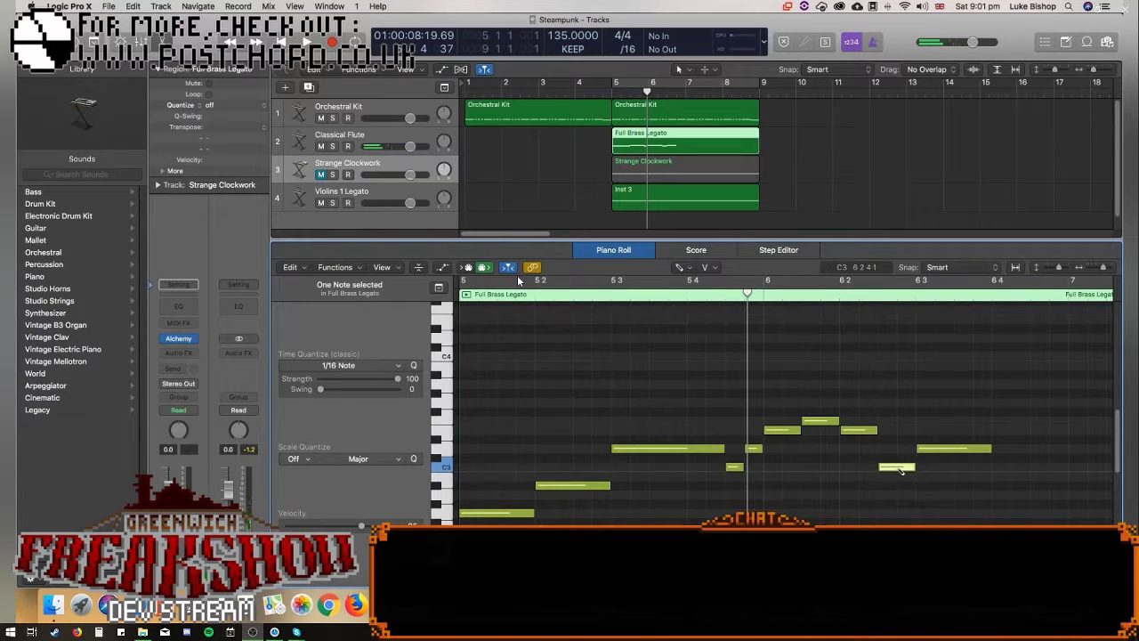
pyautogui.click(881, 464)
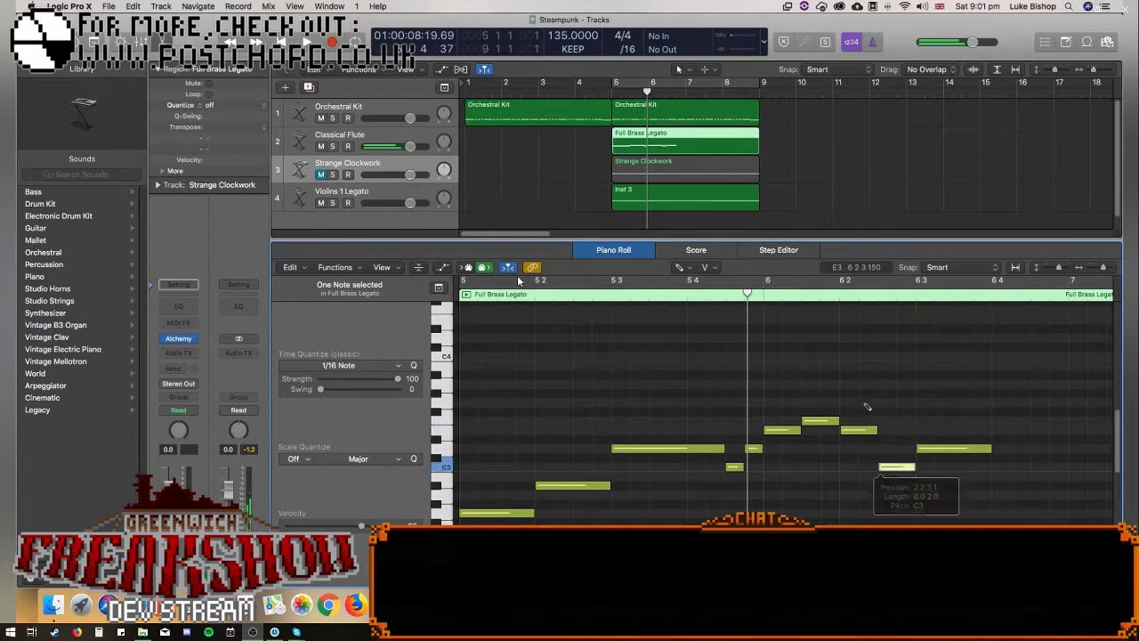
# Play the melody from bar 5 and lengthen the closing D3 to end at bar 7.
pyautogui.press('space')
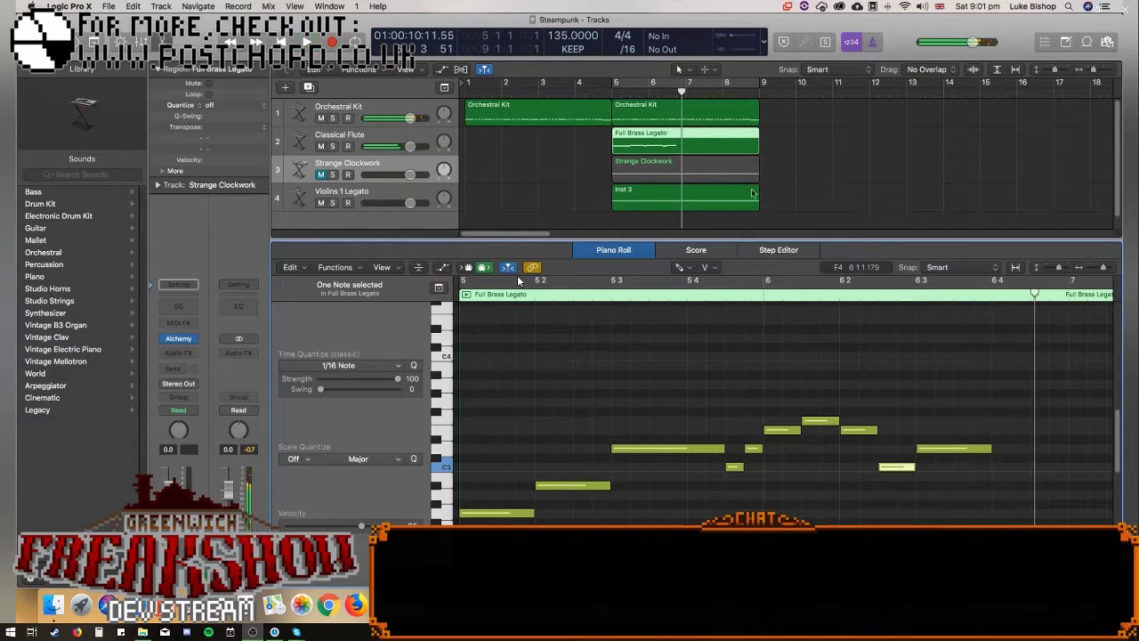
pyautogui.click(614, 90)
pyautogui.press('space')
pyautogui.click(614, 92)
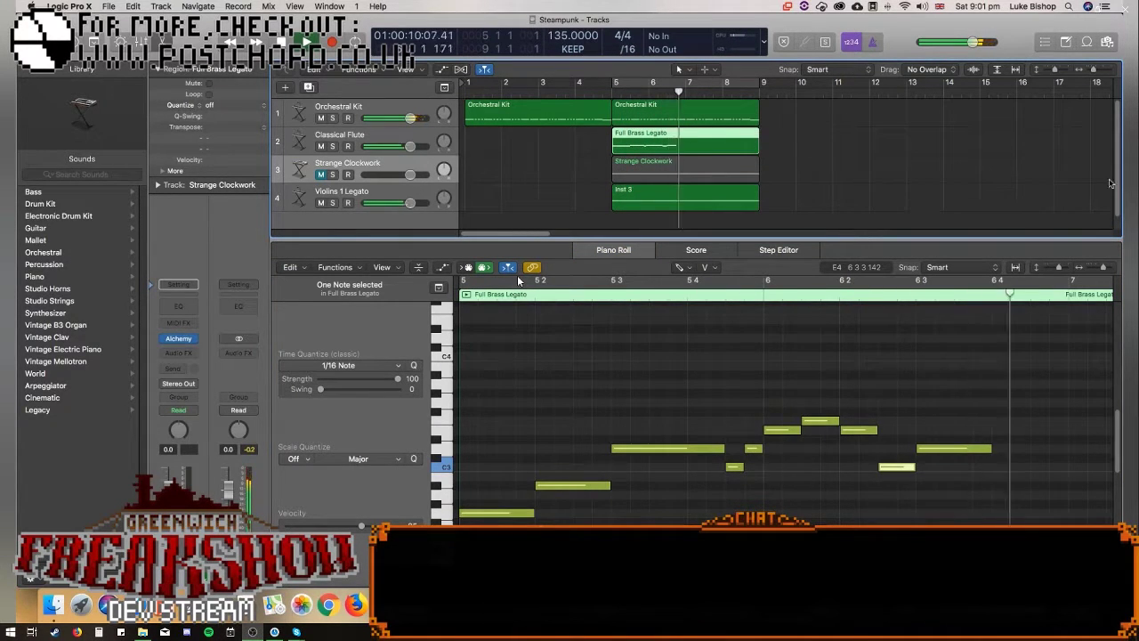
pyautogui.moveTo(1104, 268); pyautogui.dragTo(1100, 268)
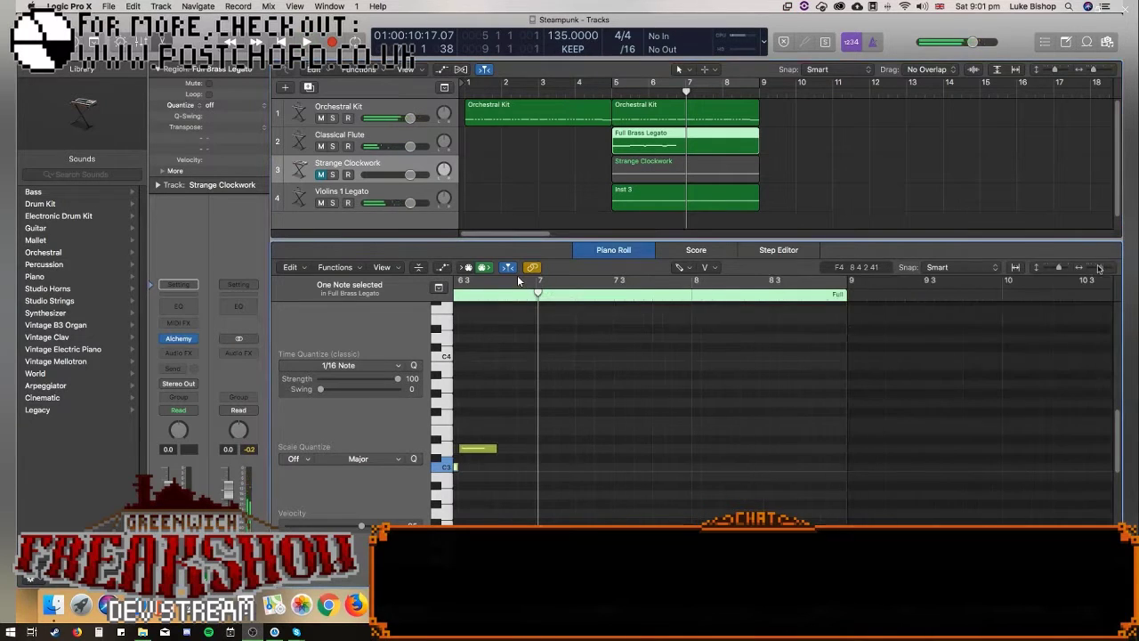
pyautogui.moveTo(492, 448); pyautogui.dragTo(534, 449)
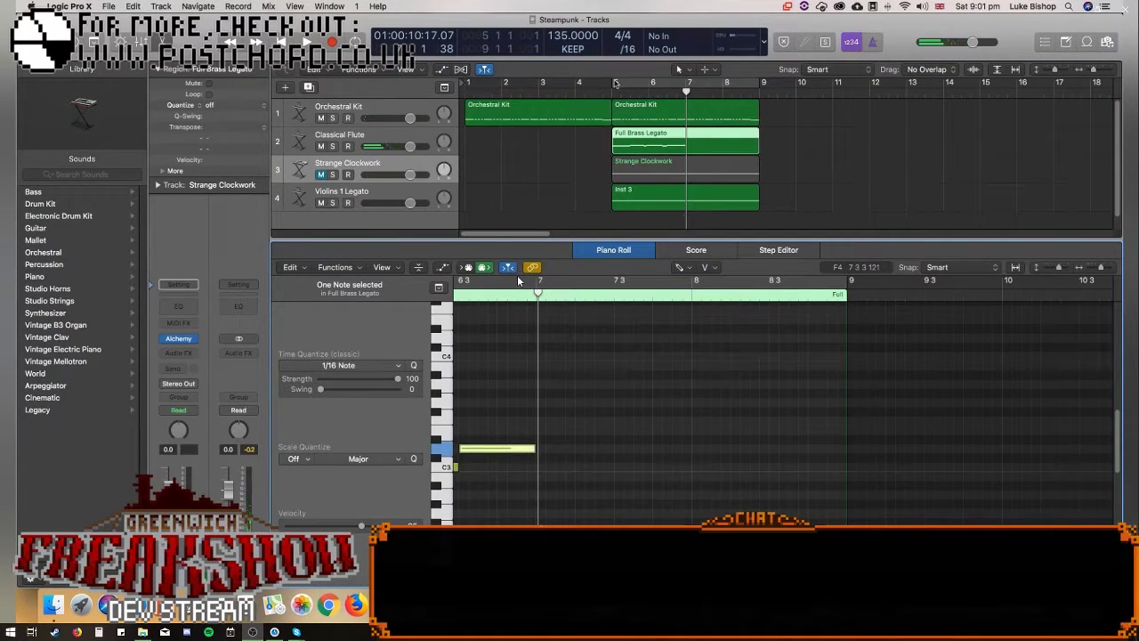
# Copy the ten-note phrase from bars 5 and 6 to bar 7 and play the repeat.
pyautogui.click(613, 91)
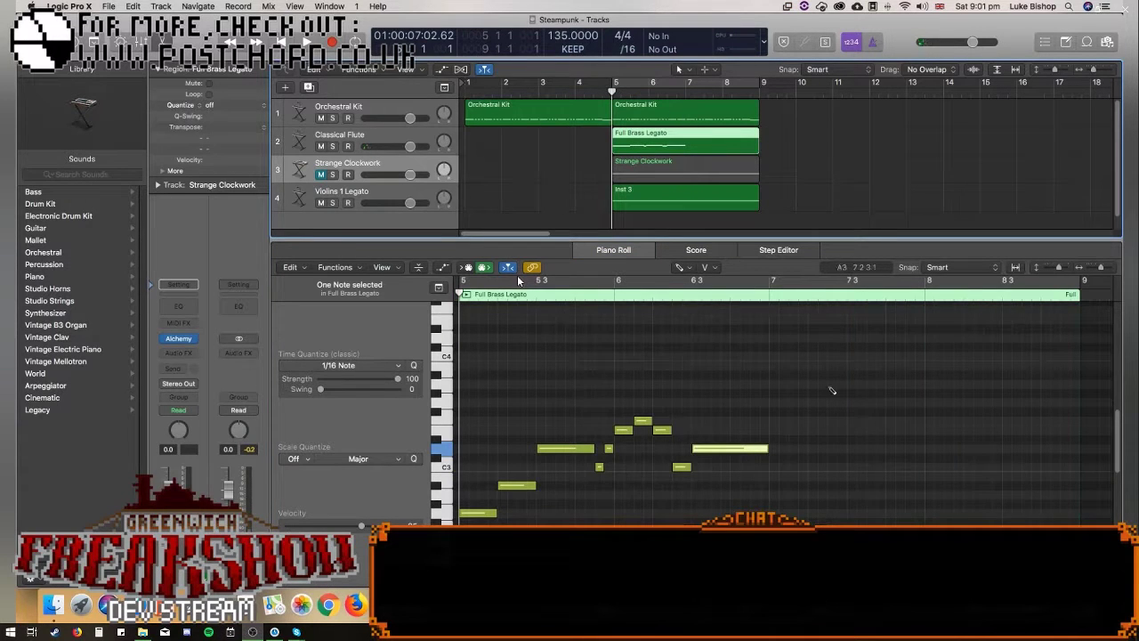
pyautogui.moveTo(751, 378); pyautogui.dragTo(459, 525)
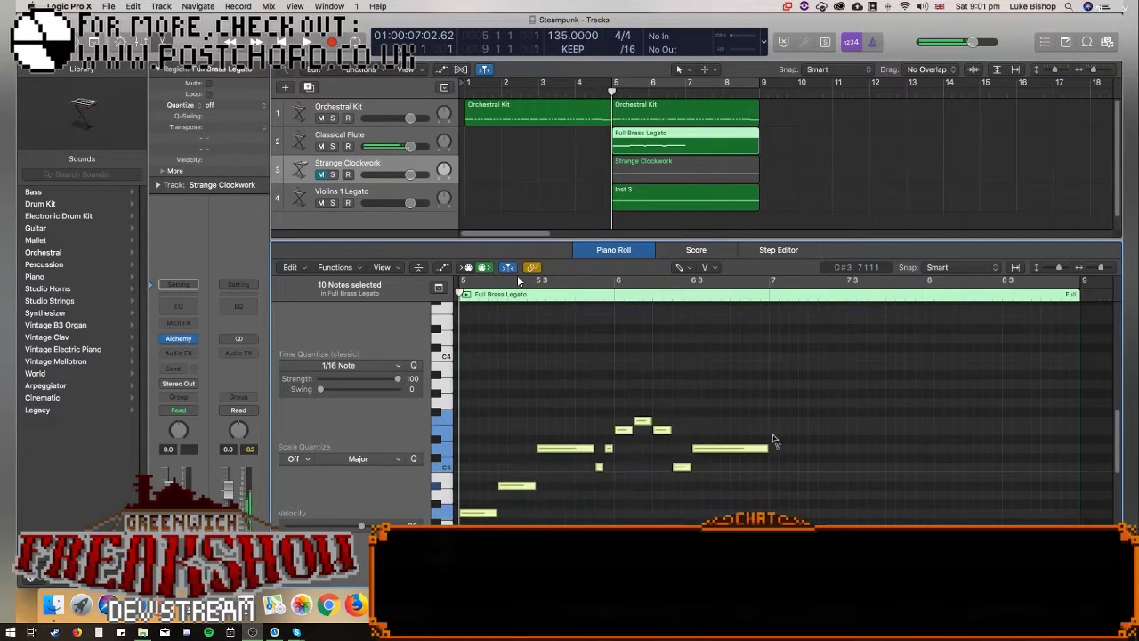
pyautogui.click(769, 299)
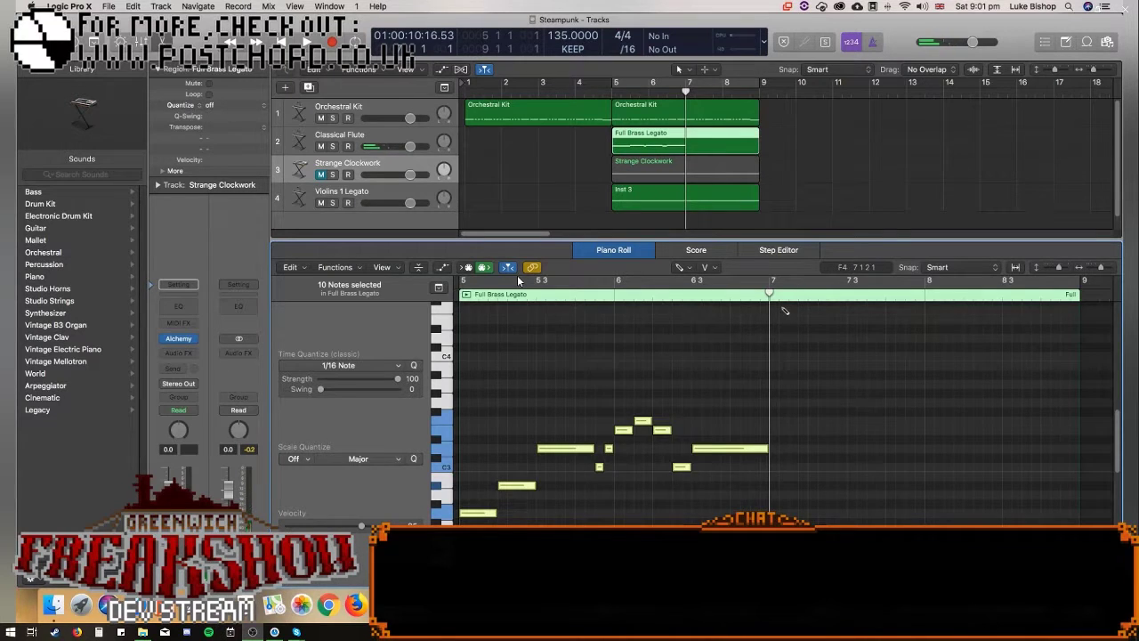
pyautogui.press('super+v')
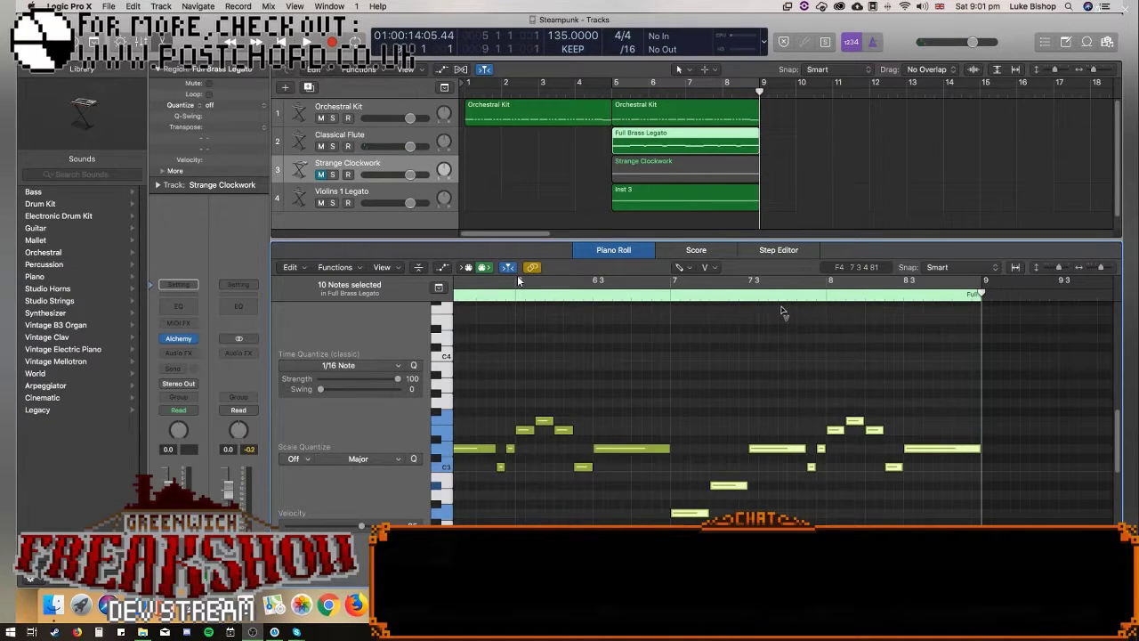
pyautogui.click(667, 297)
pyautogui.press('space')
pyautogui.press('space')
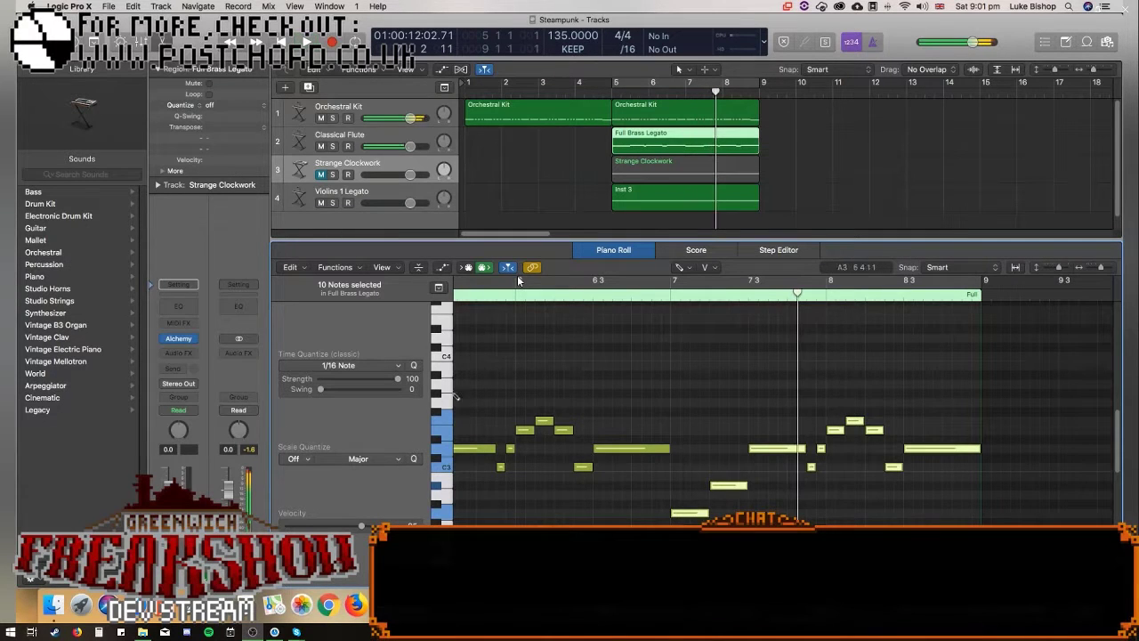
# Rewrite the repeated phrase's ending after its sixteenth C3 as A#2, C3, D3, C3, A#2 and a closing G2, and play it.
pyautogui.press('super+shift+a')
pyautogui.moveTo(1096, 269); pyautogui.dragTo(1104, 268)
pyautogui.moveTo(846, 451); pyautogui.dragTo(845, 492)
pyautogui.moveTo(877, 431); pyautogui.dragTo(881, 482)
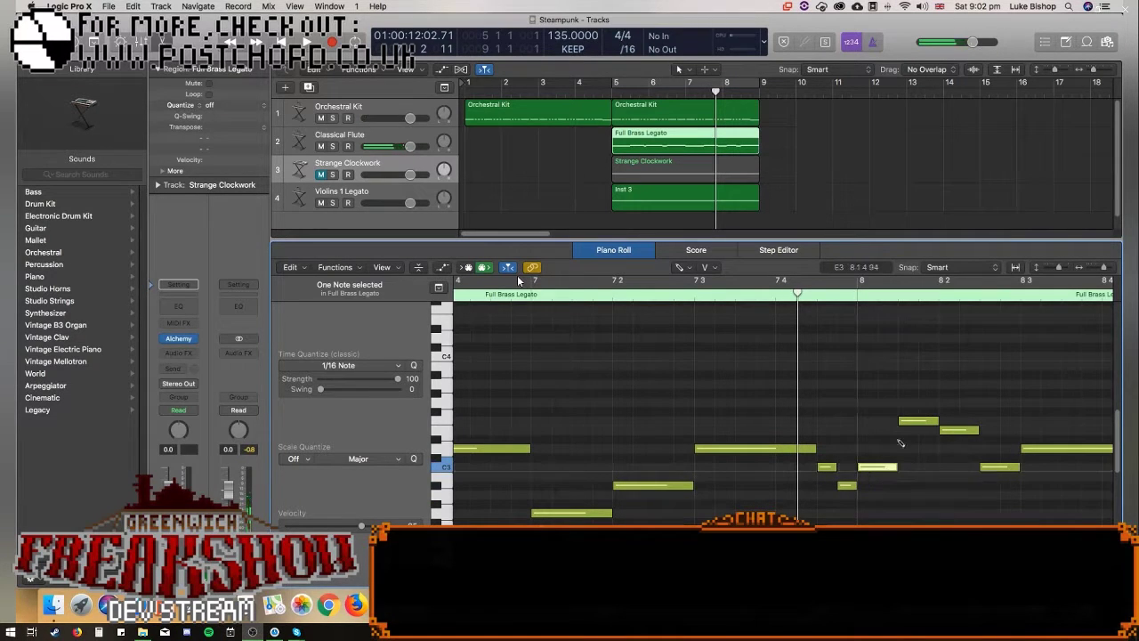
pyautogui.moveTo(908, 429); pyautogui.dragTo(1000, 485)
pyautogui.click(1037, 450)
pyautogui.moveTo(1037, 449); pyautogui.dragTo(1037, 513)
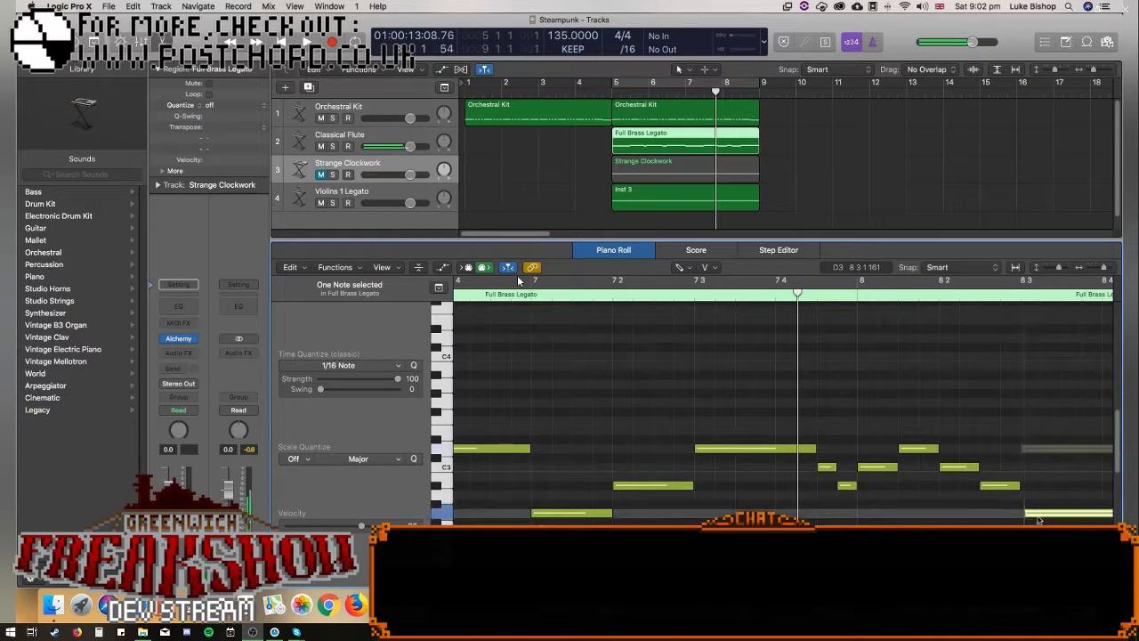
pyautogui.press('space')
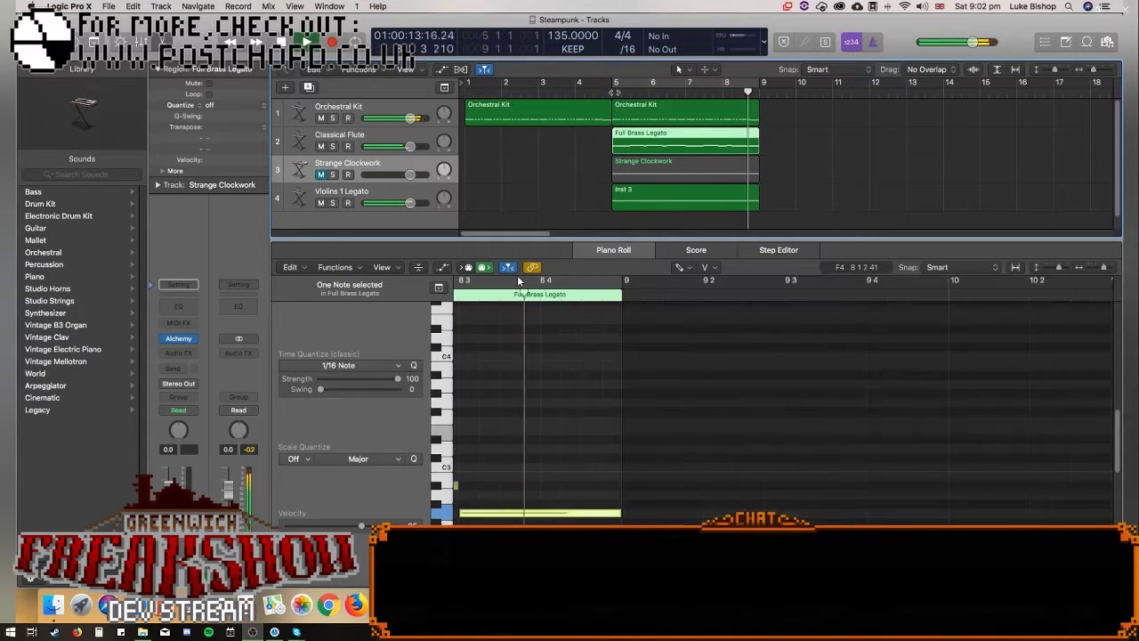
# Try to overlap all 20 notes by extending their starts 13 ticks earlier.
pyautogui.click(1101, 267)
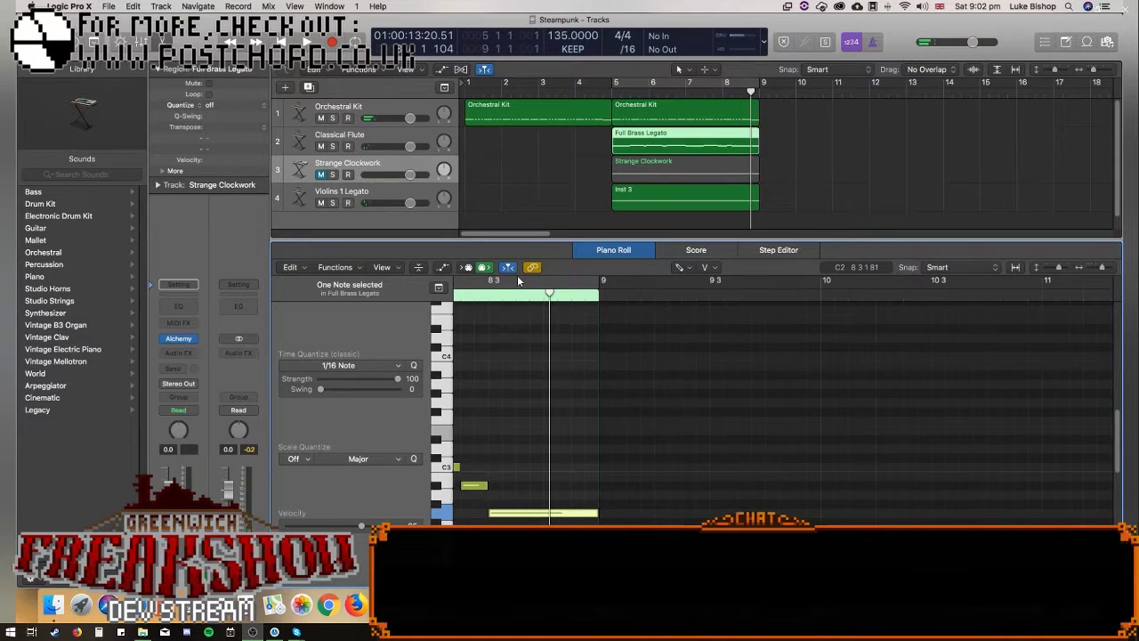
pyautogui.hscroll(-3, 518, 280)
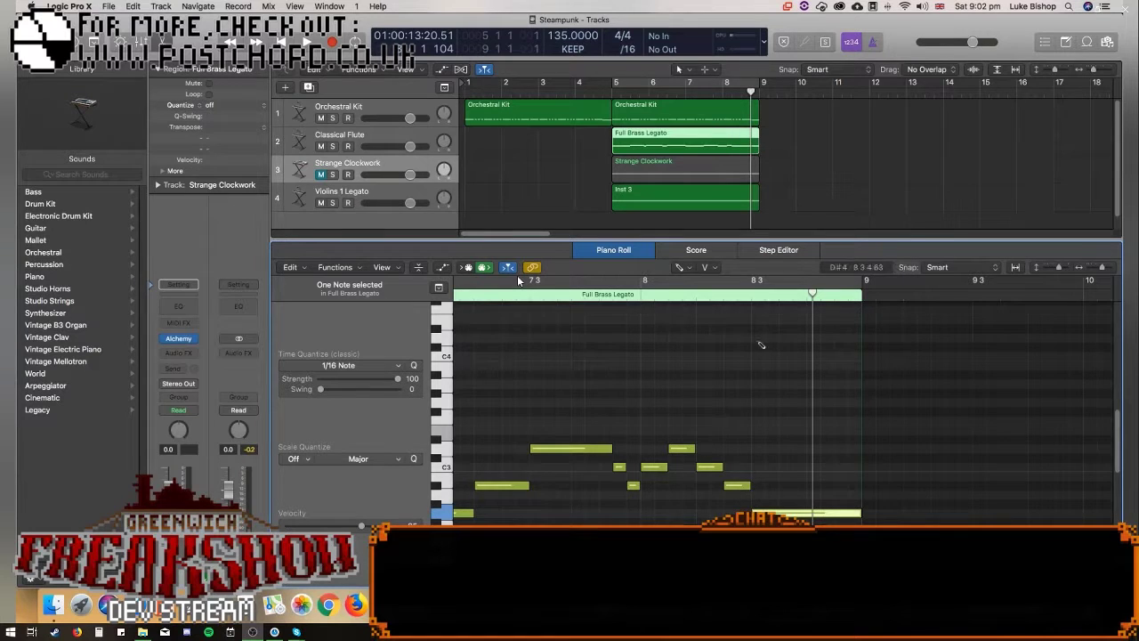
pyautogui.press('super+Right')
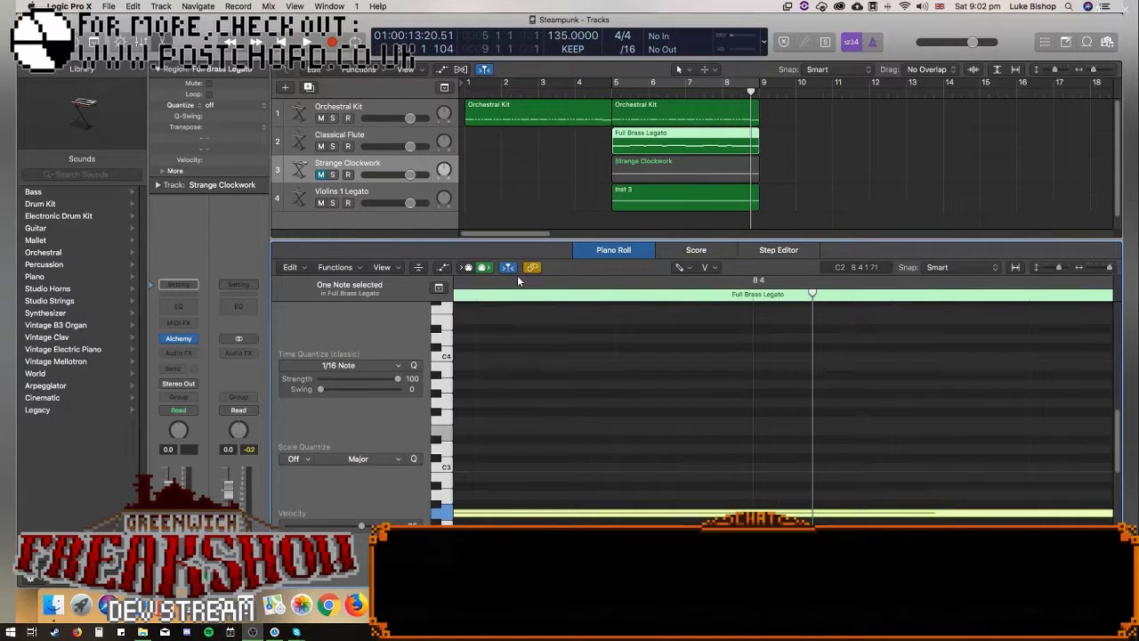
pyautogui.hscroll(-2, 783, 401)
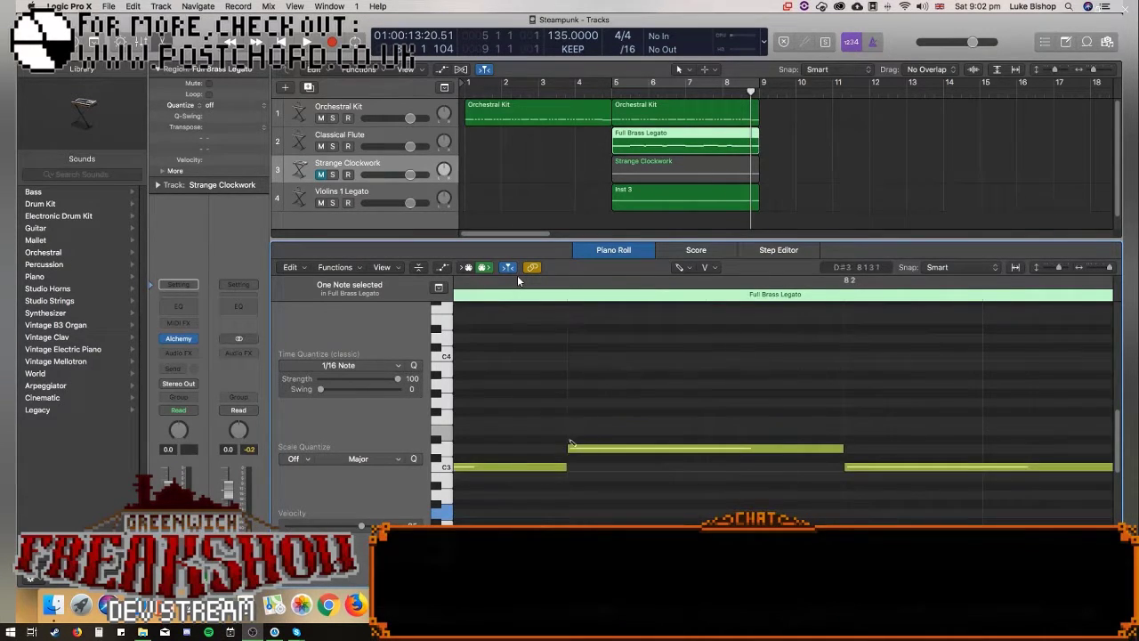
pyautogui.press('super+a')
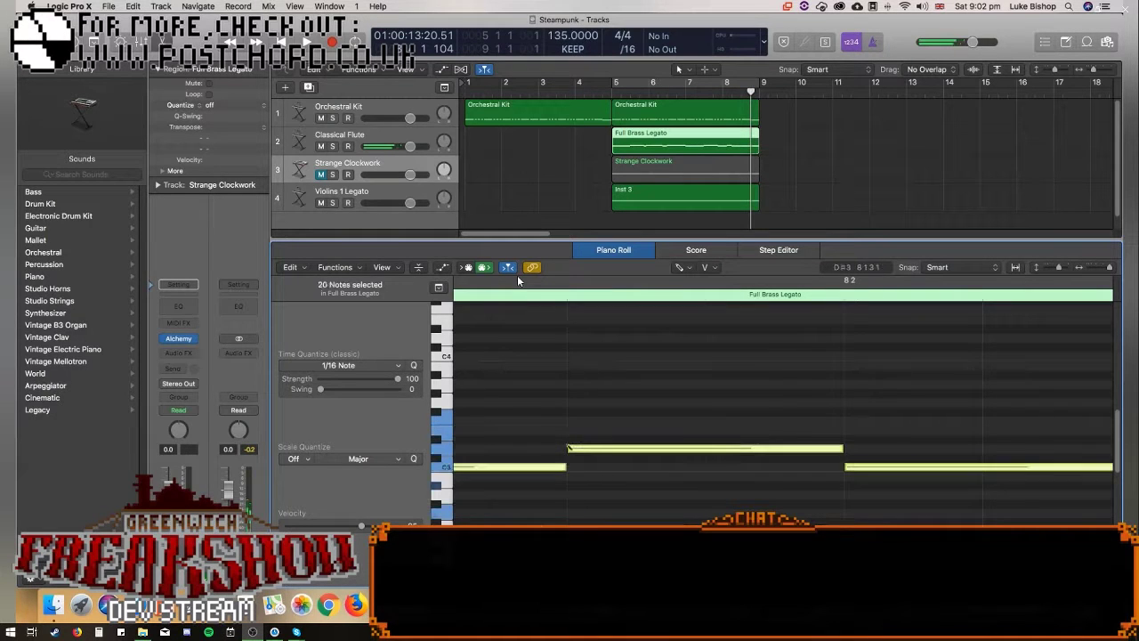
pyautogui.moveTo(570, 448); pyautogui.dragTo(560, 448)
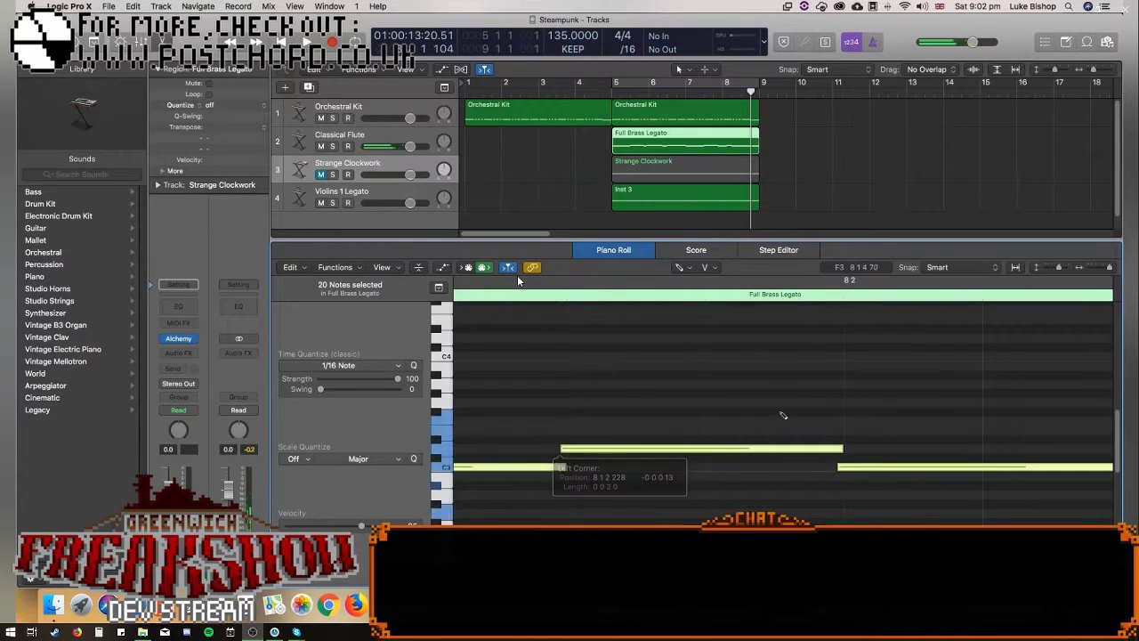
# Play the melody with the overlapping notes and select the Classical Flute track.
pyautogui.press('space')
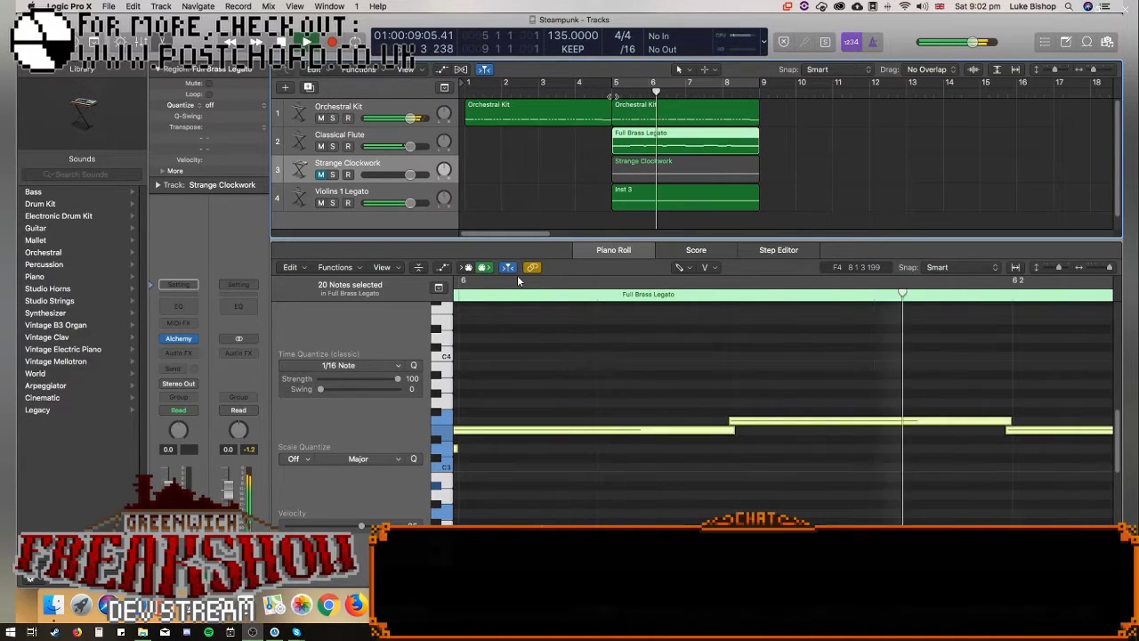
pyautogui.click(365, 140)
pyautogui.click(519, 280)
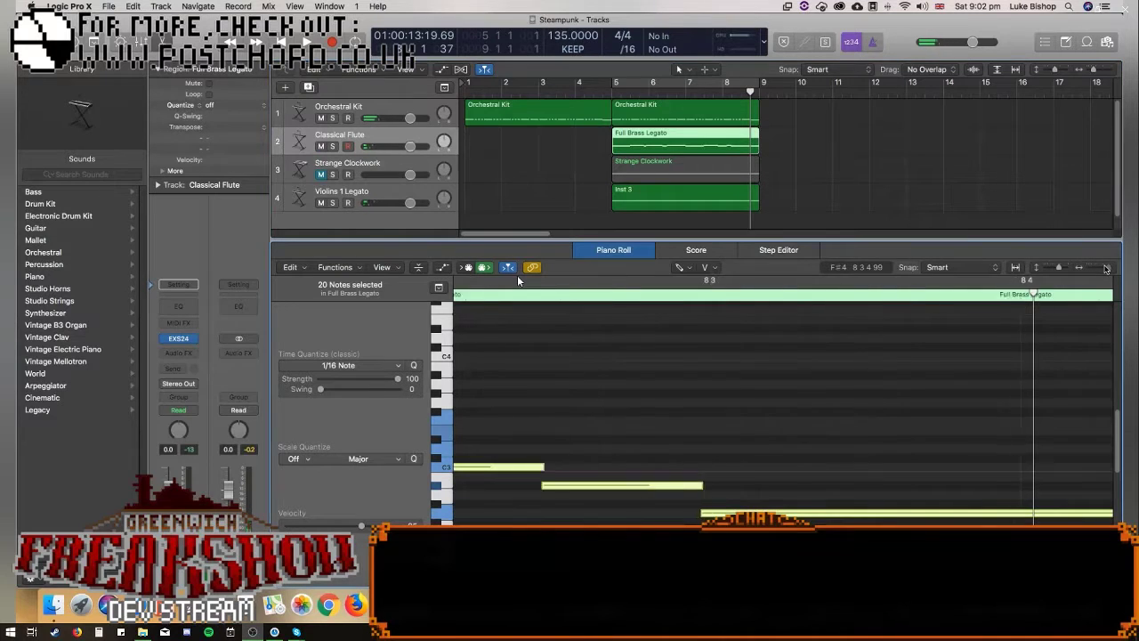
# Check the individual notes in bar 8, reselect all 20 notes and remove their overlaps.
pyautogui.hscroll(-5, 519, 280)
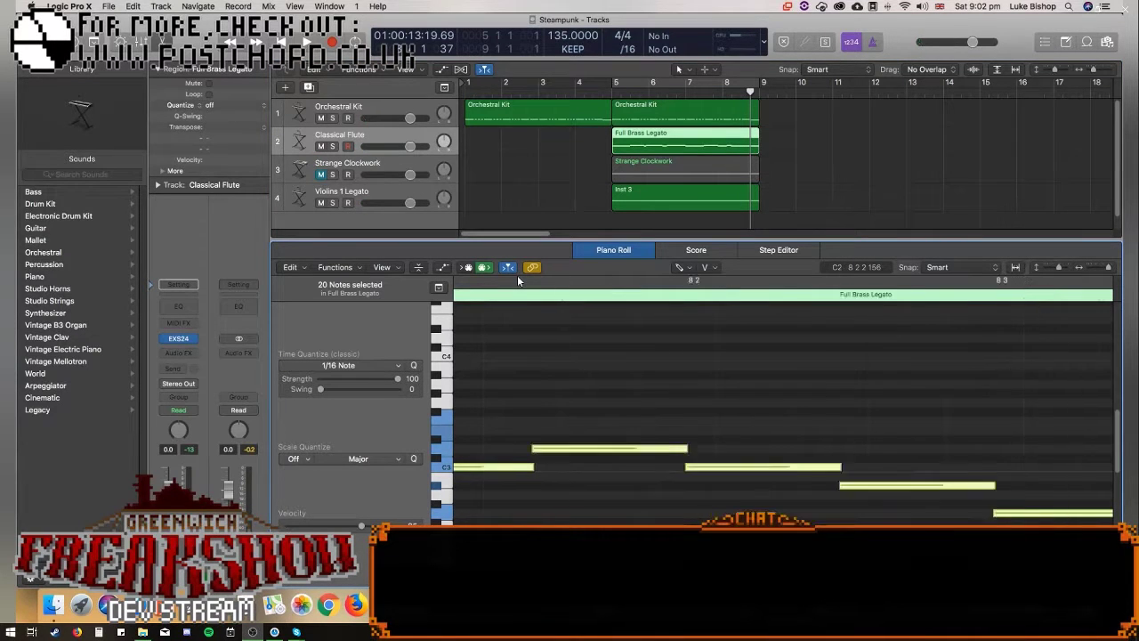
pyautogui.click(703, 449)
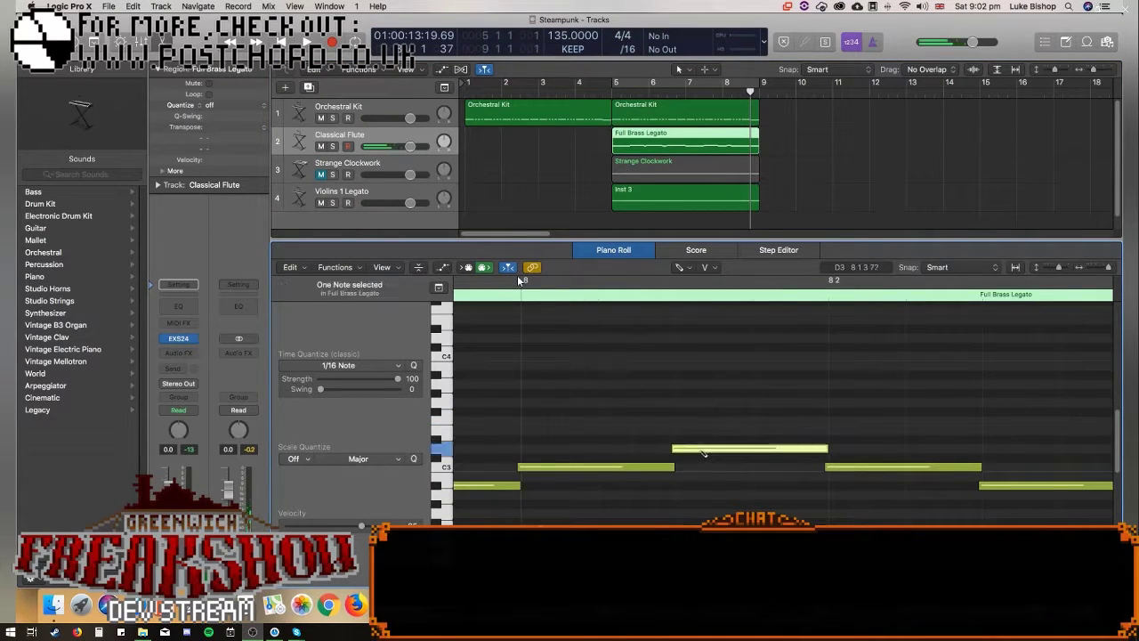
pyautogui.click(644, 467)
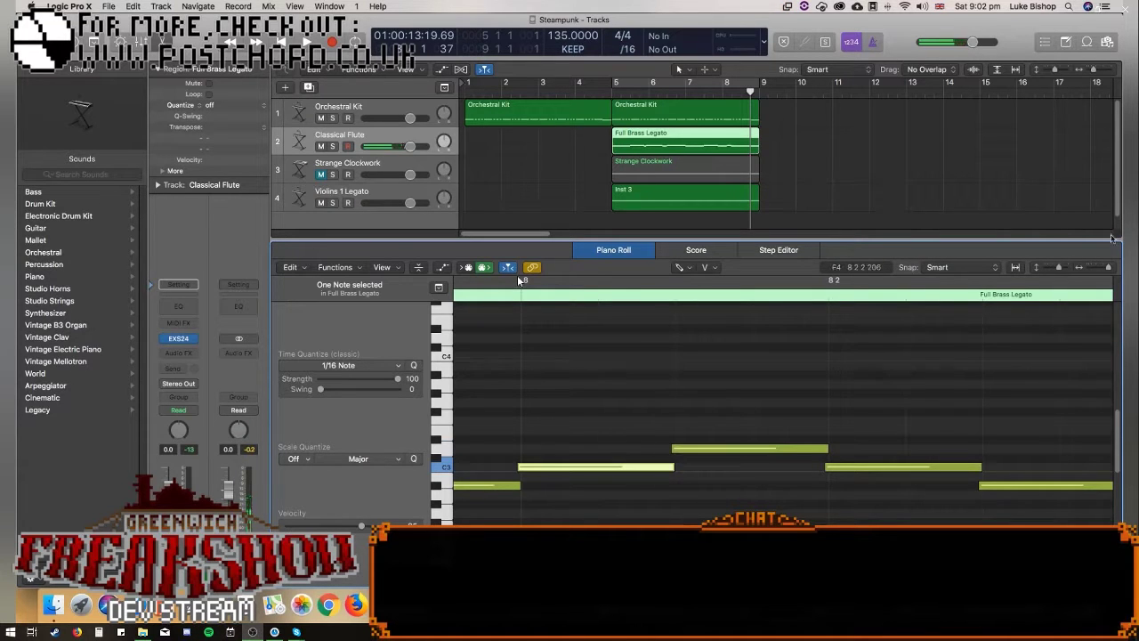
pyautogui.press('super+a')
pyautogui.press('z')
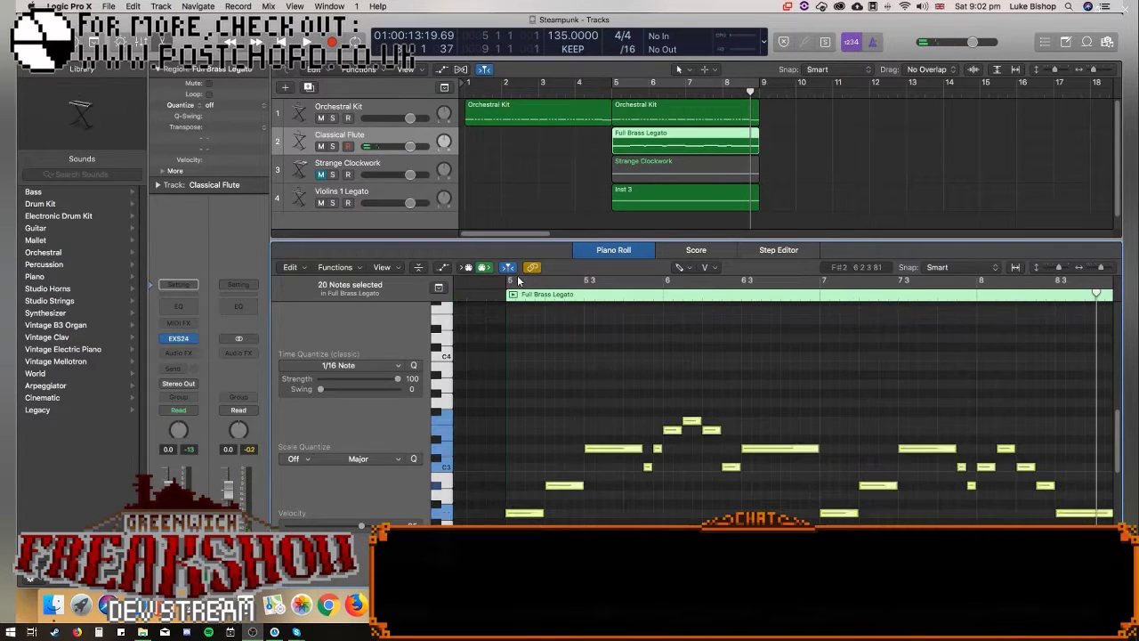
pyautogui.press('space')
pyautogui.moveTo(1104, 271); pyautogui.dragTo(1109, 269)
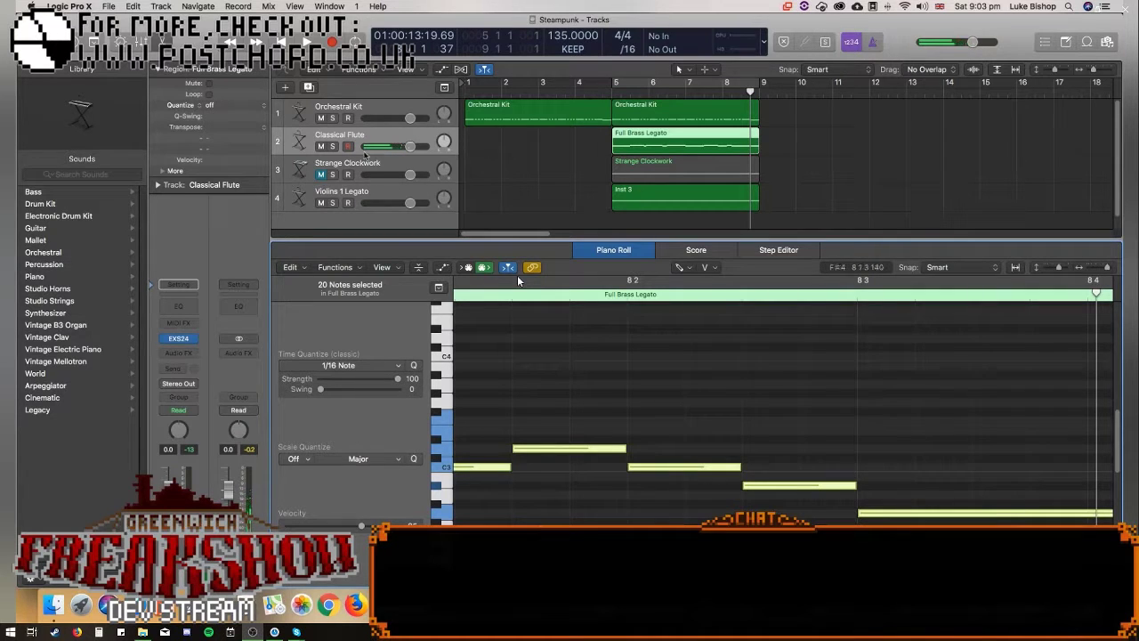
# Load the French Horn Solo leg instrument from the orchestral brass sounds into the Classical Flute track's EXS24.
pyautogui.click(177, 339)
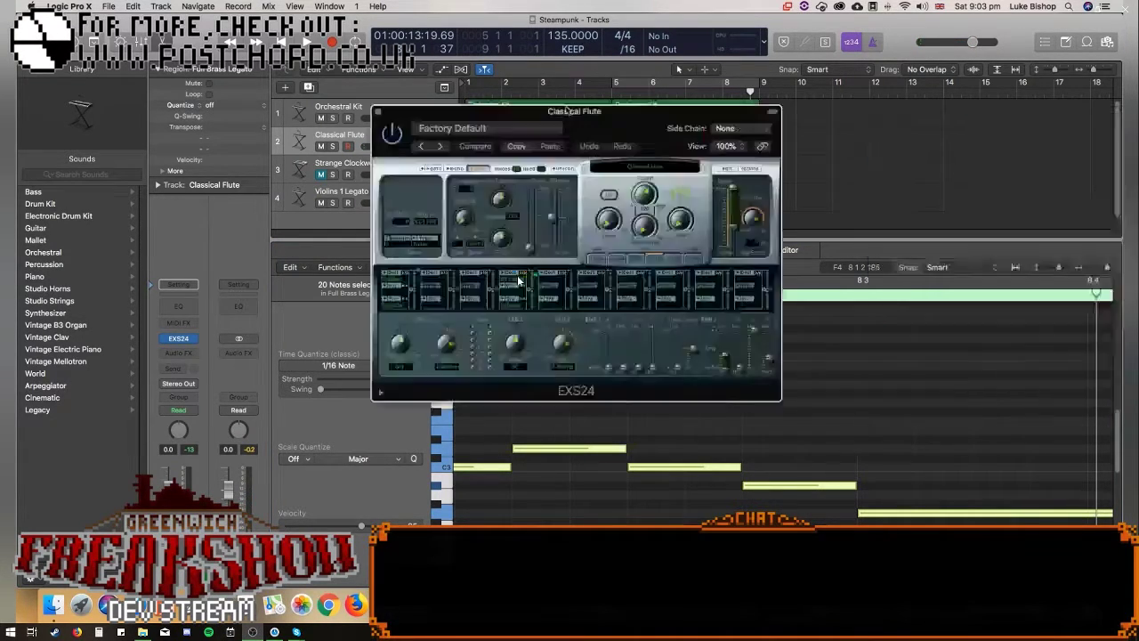
pyautogui.click(609, 160)
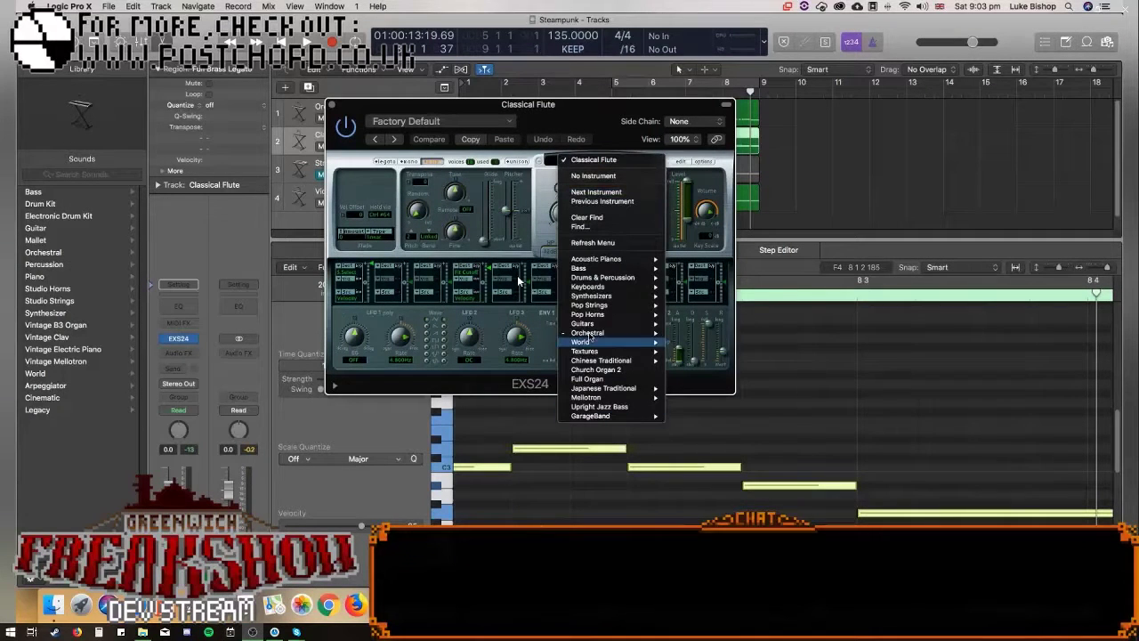
pyautogui.moveTo(592, 333)
pyautogui.moveTo(692, 345)
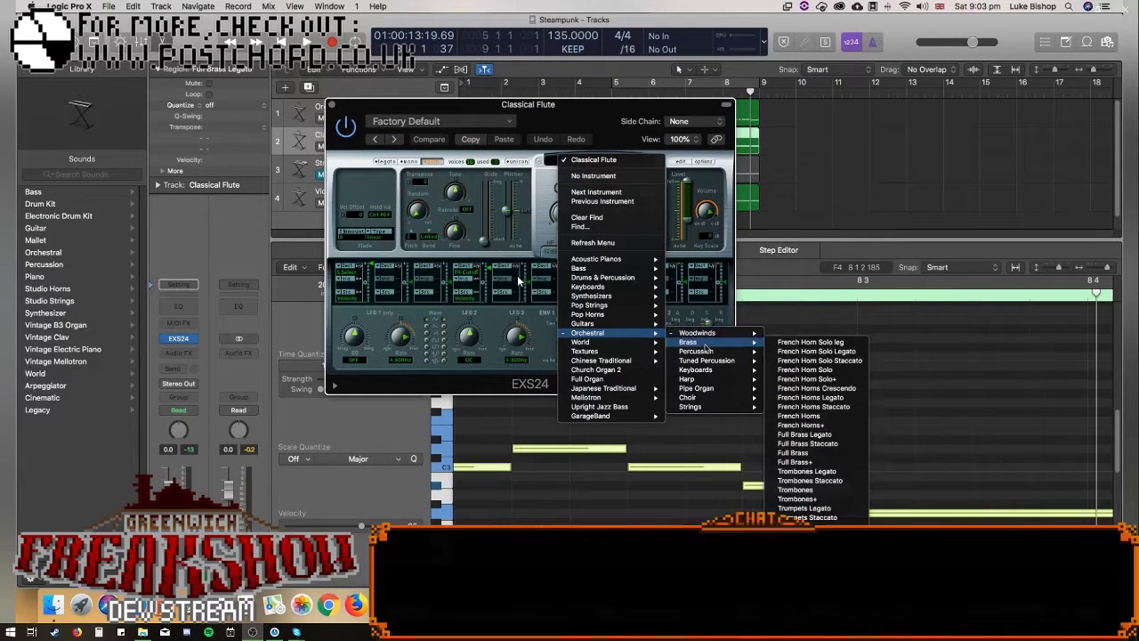
pyautogui.click(811, 341)
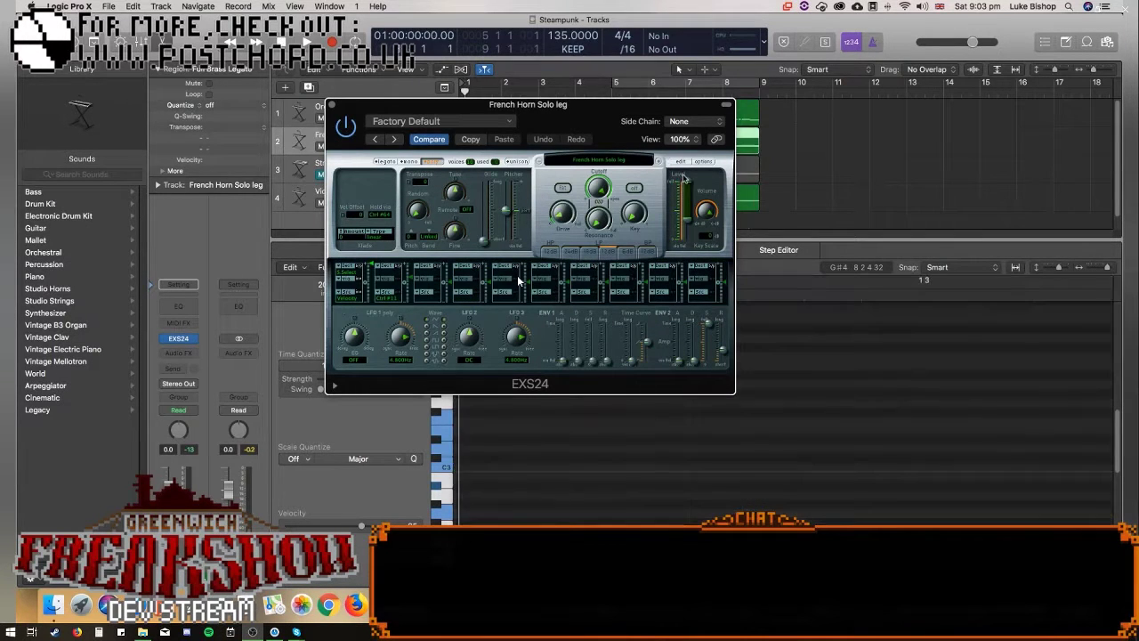
# Solo the French Horn Solo leg track and play its melody from bar 5.
pyautogui.moveTo(405, 119); pyautogui.dragTo(278, 276)
pyautogui.click(332, 147)
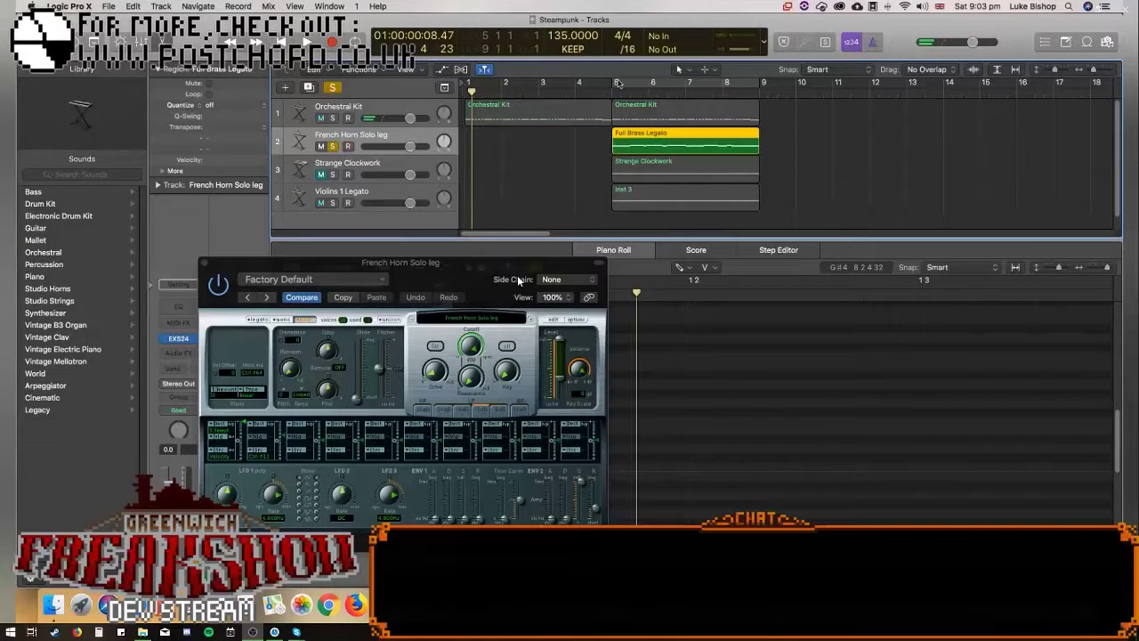
pyautogui.press('space')
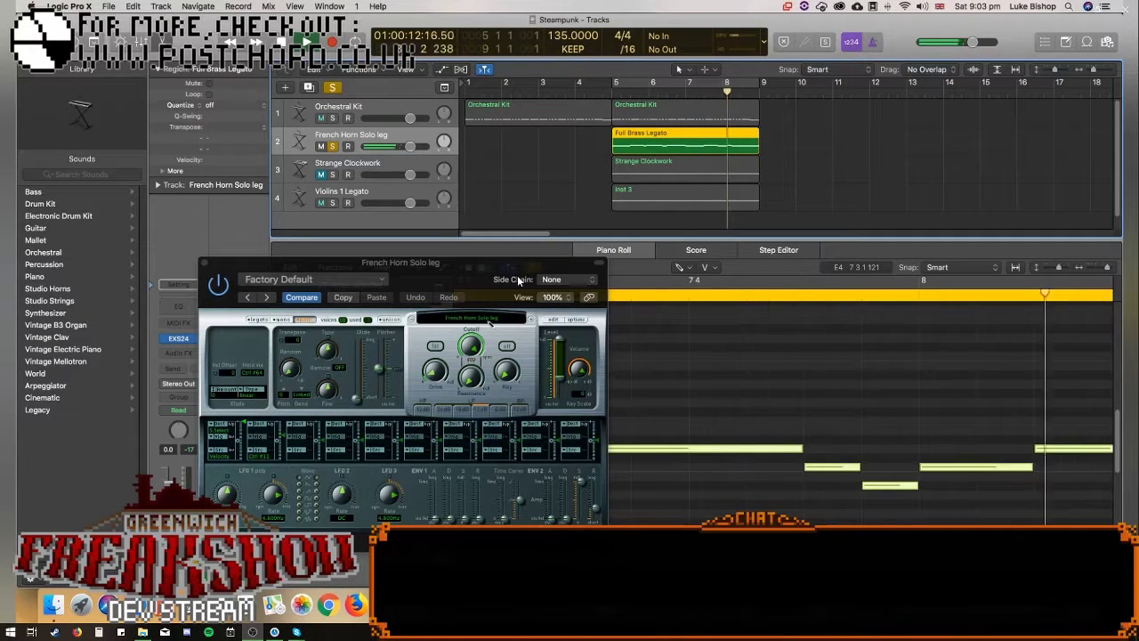
# Load the Tuba Solo Legato instrument from the orchestral brass sounds into the track's EXS24 and close the plug-in window.
pyautogui.click(490, 321)
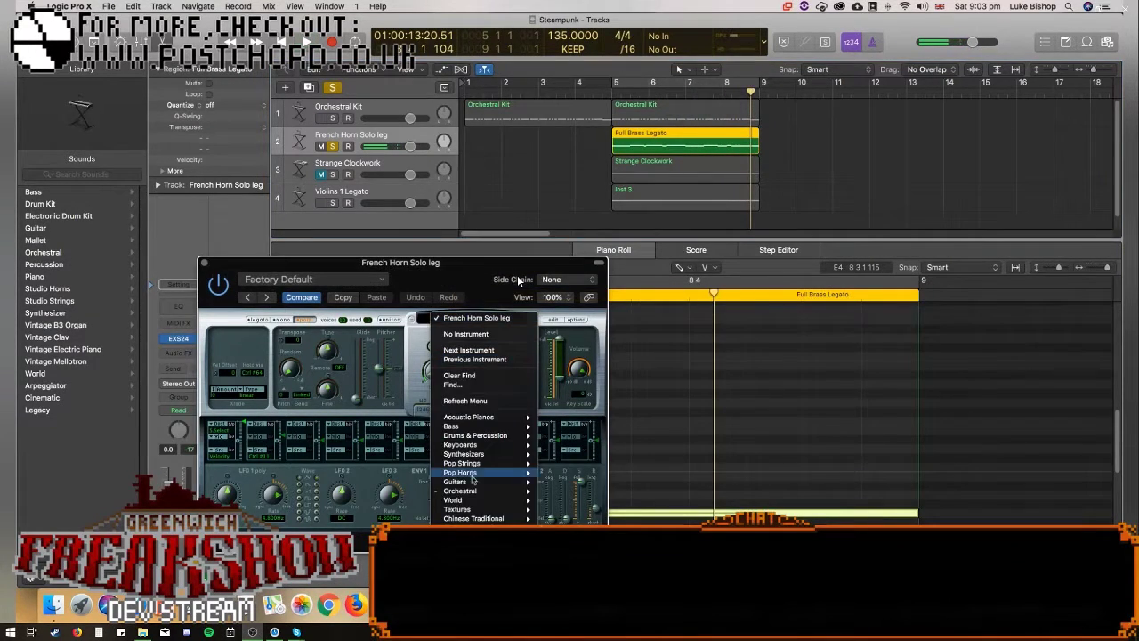
pyautogui.moveTo(473, 492)
pyautogui.moveTo(559, 500)
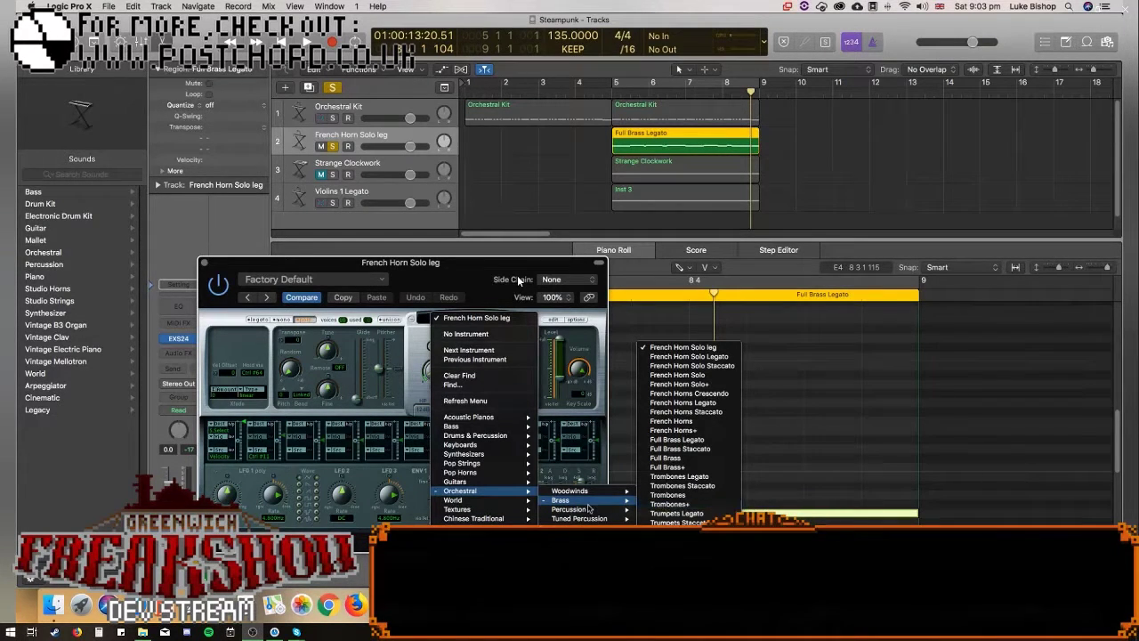
pyautogui.moveTo(591, 509)
pyautogui.click(678, 550)
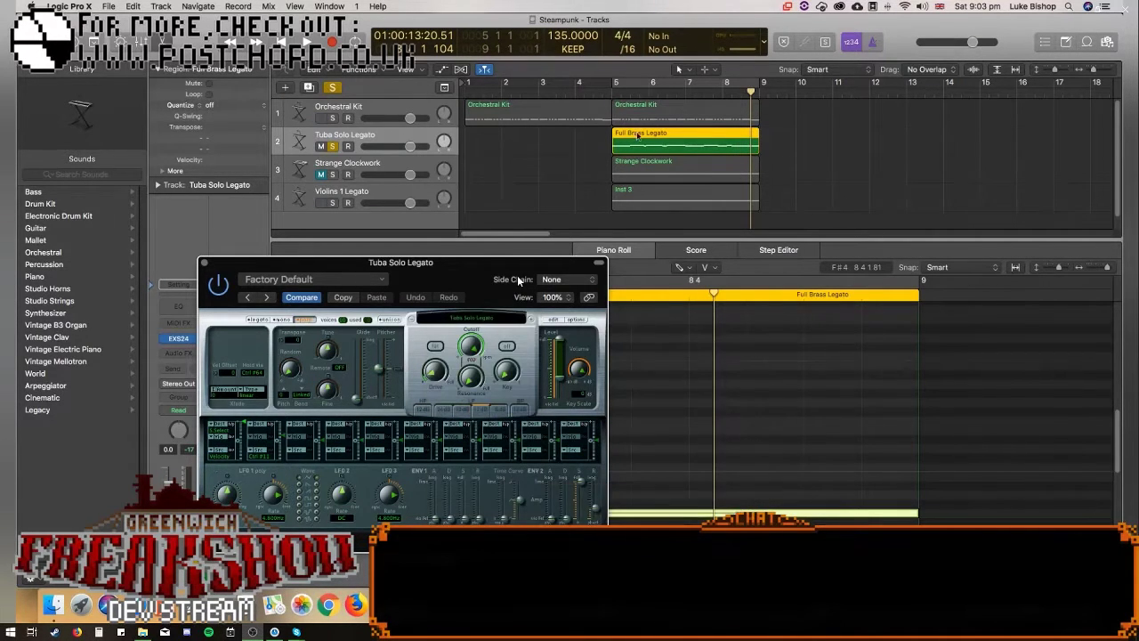
pyautogui.click(209, 267)
pyautogui.click(204, 265)
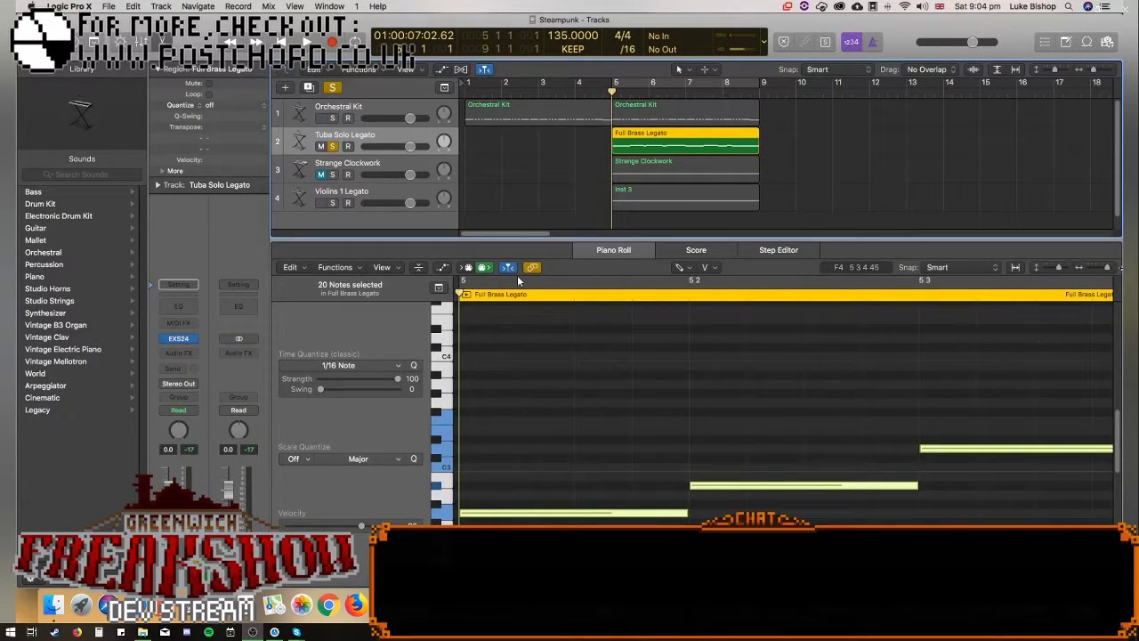
# Play the soloed tuba melody and transpose all 20 notes down one octave.
pyautogui.moveTo(1107, 268); pyautogui.dragTo(1093, 273)
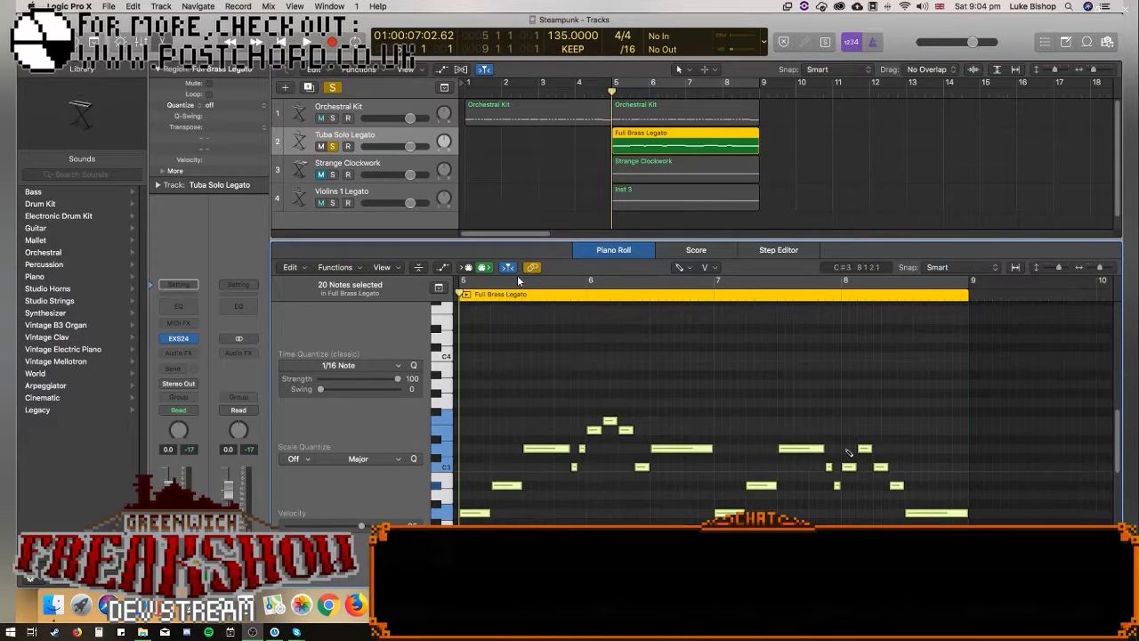
pyautogui.press('space')
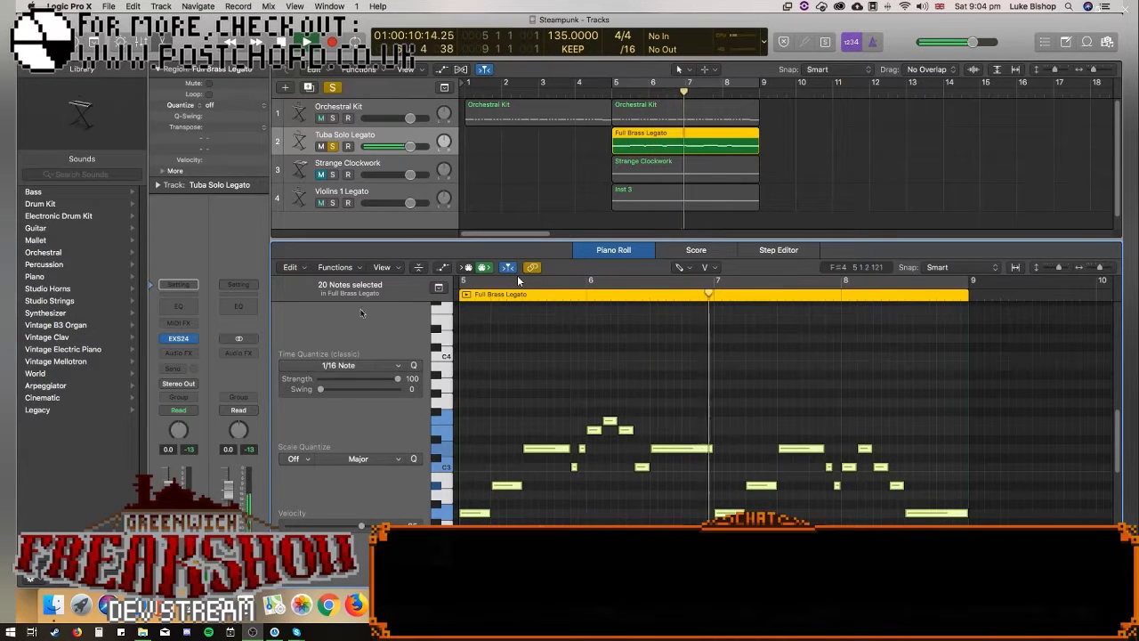
pyautogui.moveTo(470, 514); pyautogui.dragTo(473, 483)
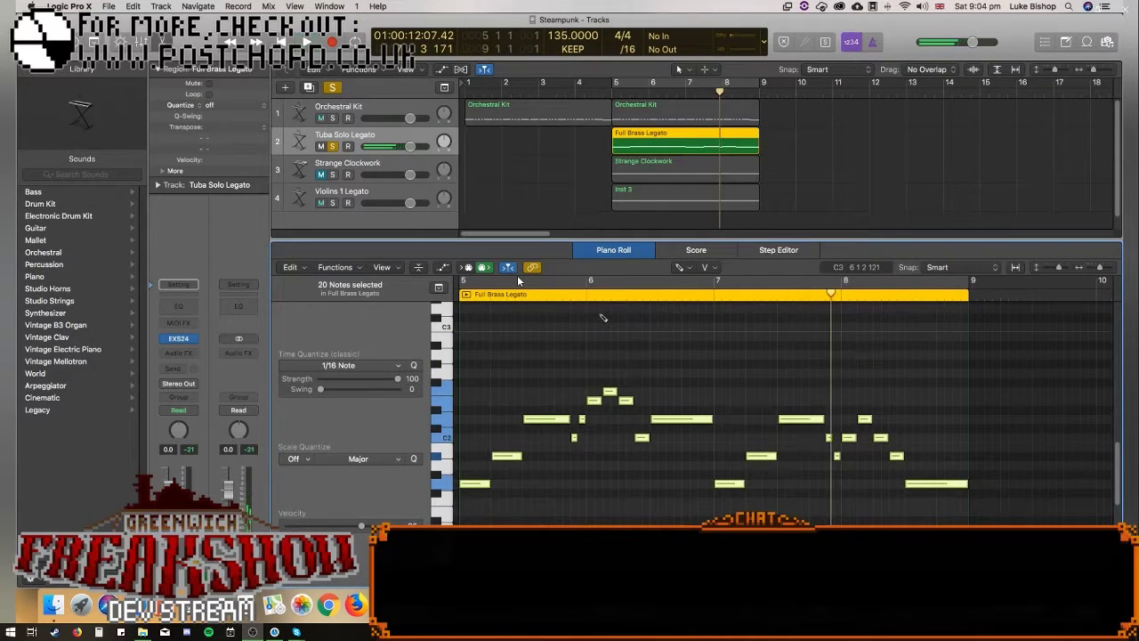
# Turn off the tuba track's solo for playback and return all 20 notes to their previous octave.
pyautogui.press('s')
pyautogui.press('space')
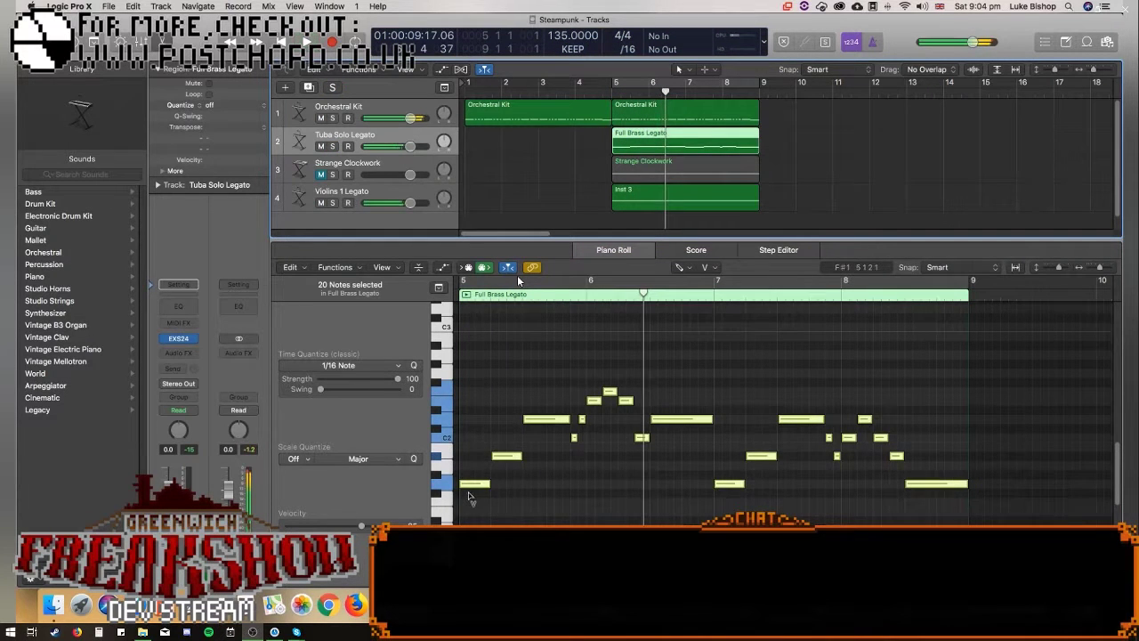
pyautogui.press('super+z')
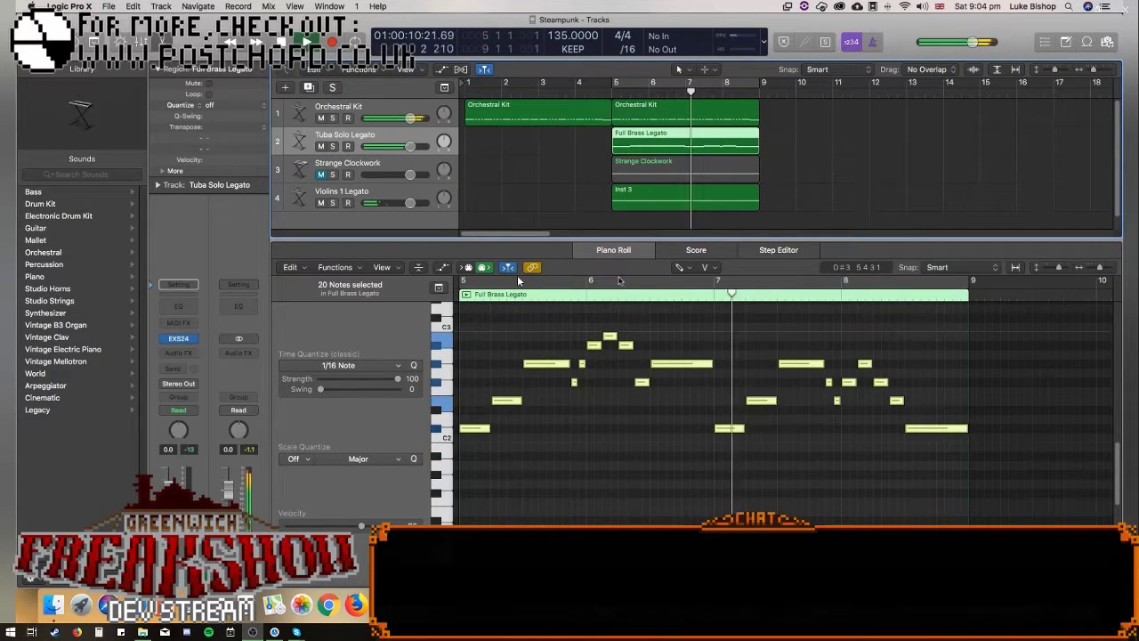
pyautogui.press('super+z')
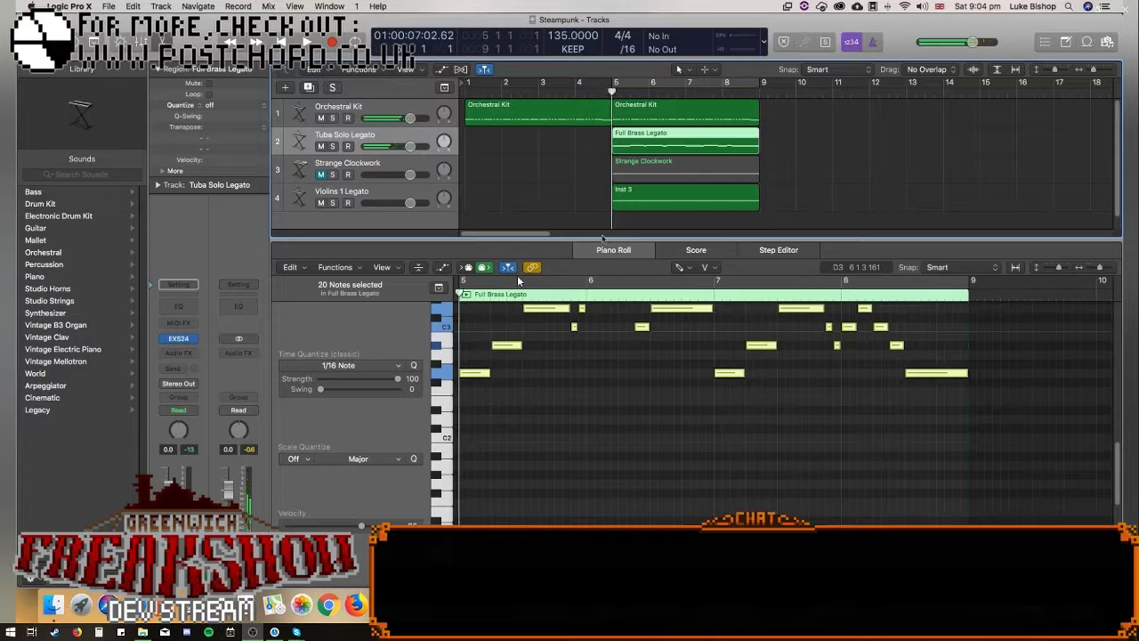
pyautogui.moveTo(479, 375)
pyautogui.mouseDown()
pyautogui.moveTo(471, 300)
pyautogui.moveTo(476, 355)
pyautogui.mouseUp()
pyautogui.scroll(5, 480, 356)
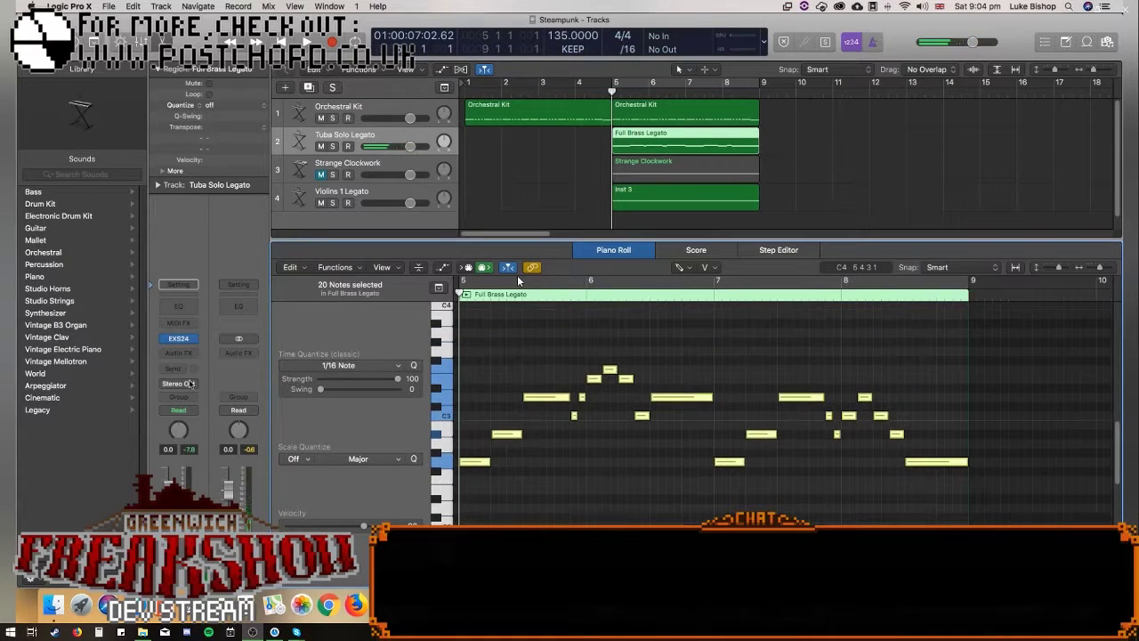
# Load the Trombones Legato instrument from the orchestral brass sounds into the melody track's EXS24 and play it from bar 5.
pyautogui.click(179, 340)
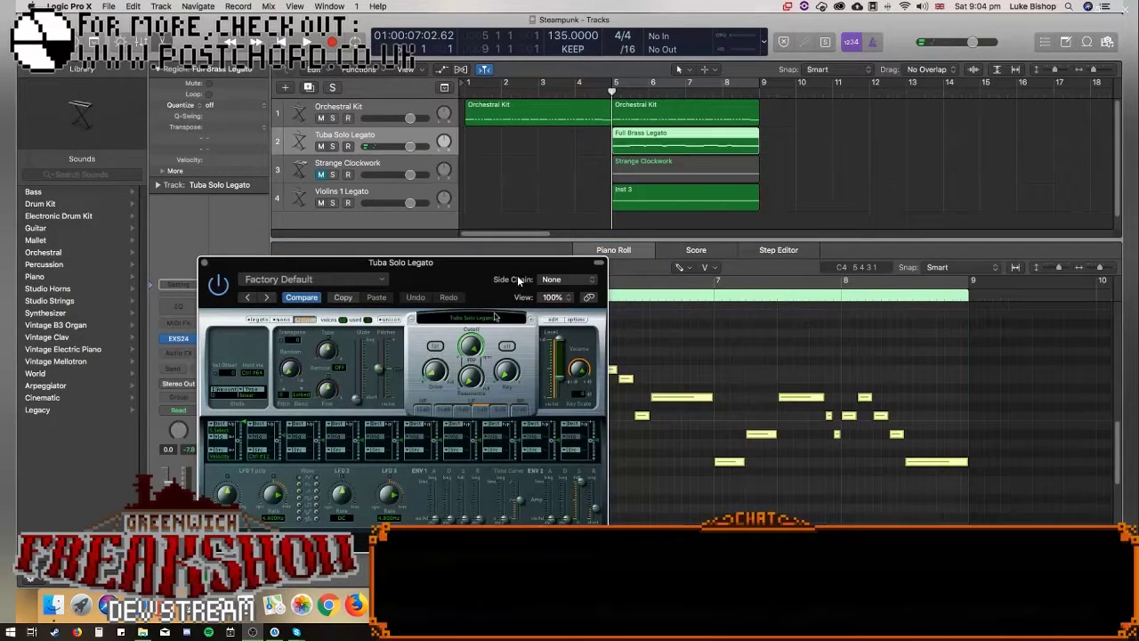
pyautogui.click(495, 318)
pyautogui.moveTo(485, 491)
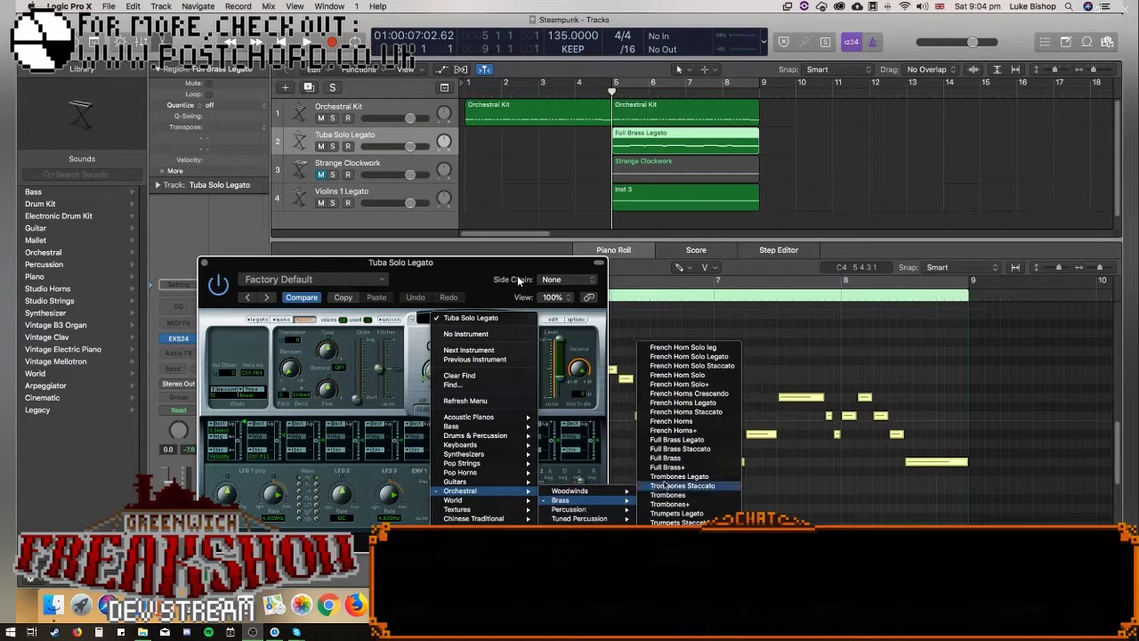
pyautogui.click(680, 477)
pyautogui.press('space')
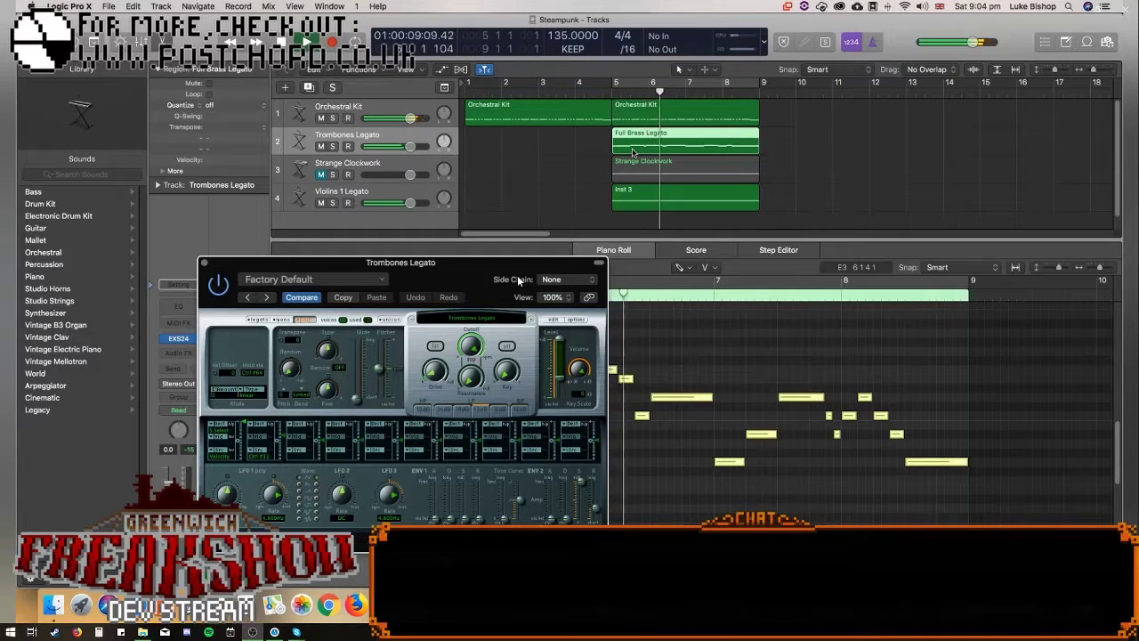
# Switch the melody track's EXS24 to the orchestral brass instrument Trumpets Legato and play it from bar 5.
pyautogui.click(472, 317)
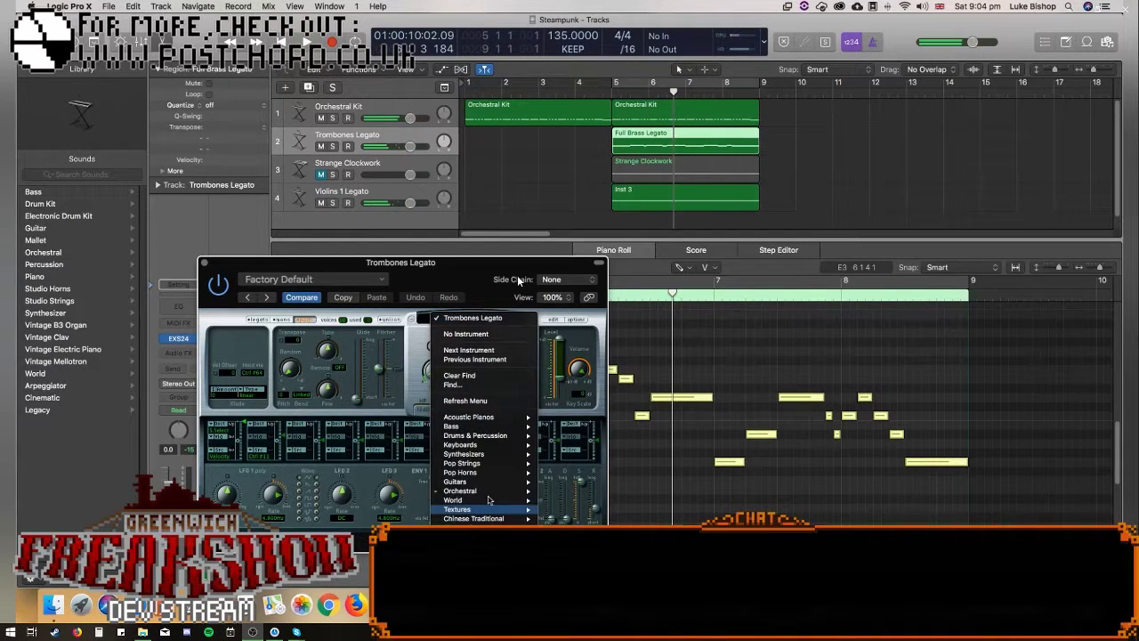
pyautogui.moveTo(498, 494)
pyautogui.moveTo(592, 504)
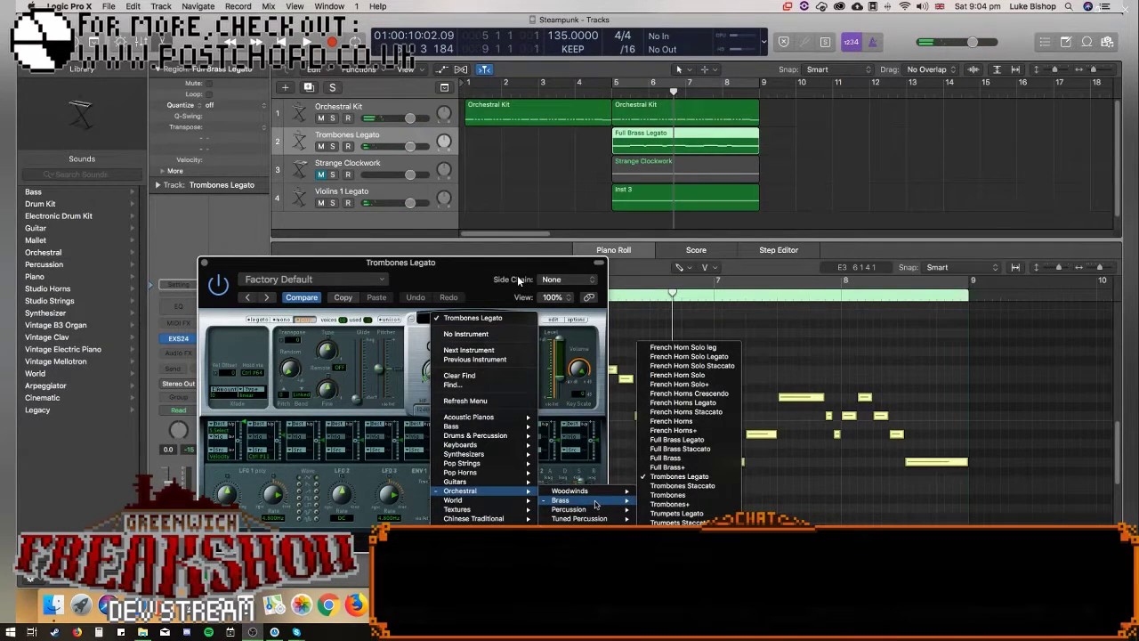
pyautogui.click(716, 515)
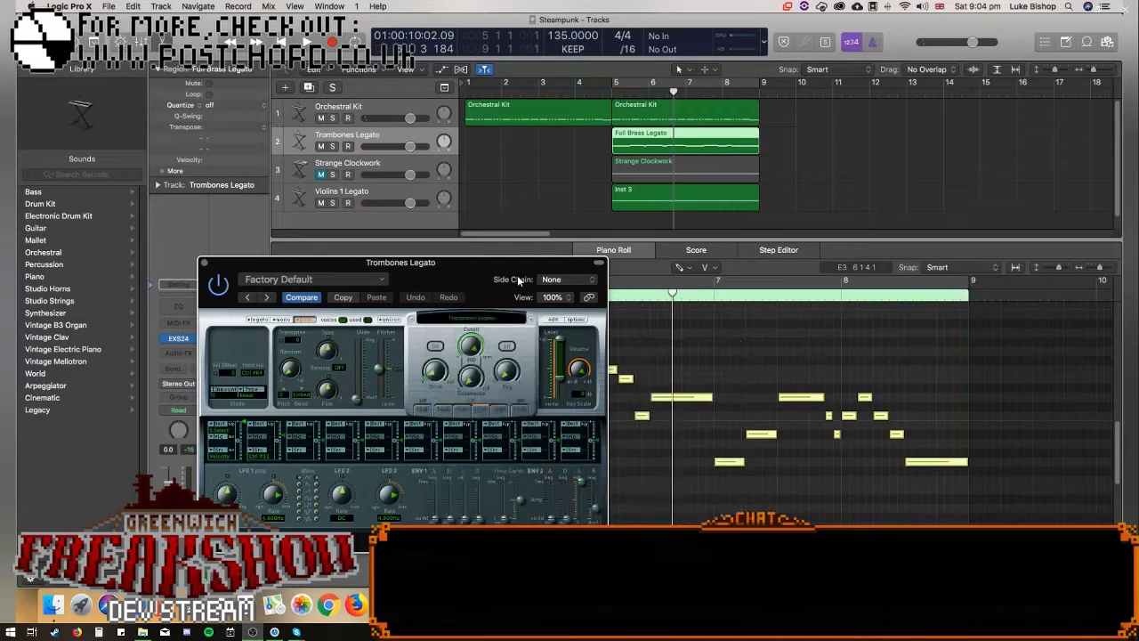
pyautogui.press('space')
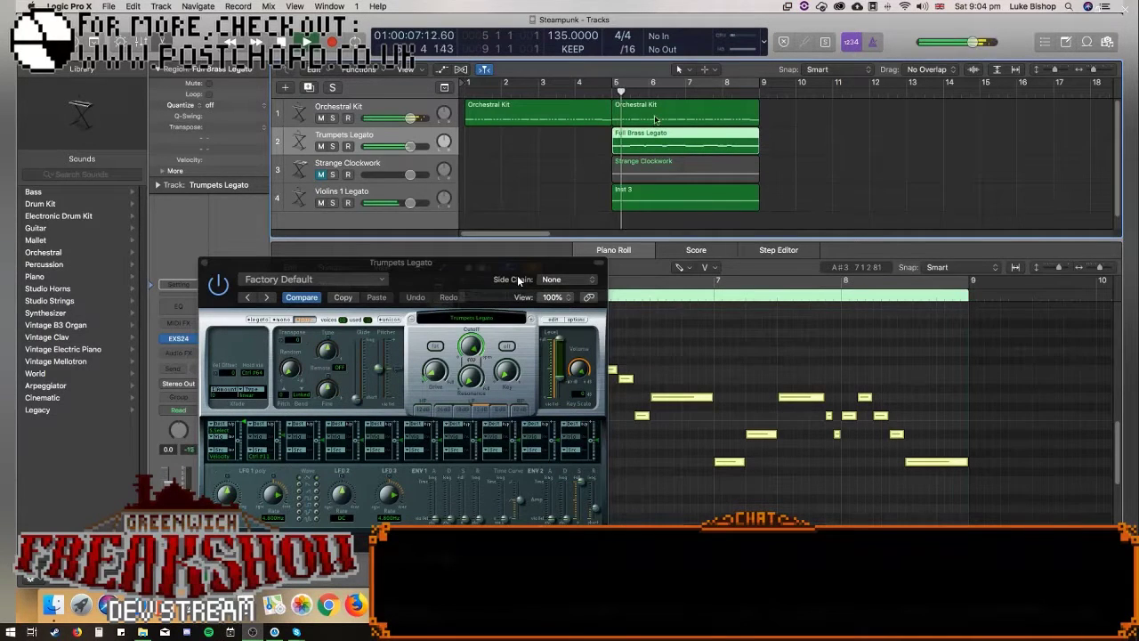
# Load the Oboe Solo Legato instrument from the orchestral woodwinds into the melody track's EXS24 and play it from bar 5.
pyautogui.click(490, 319)
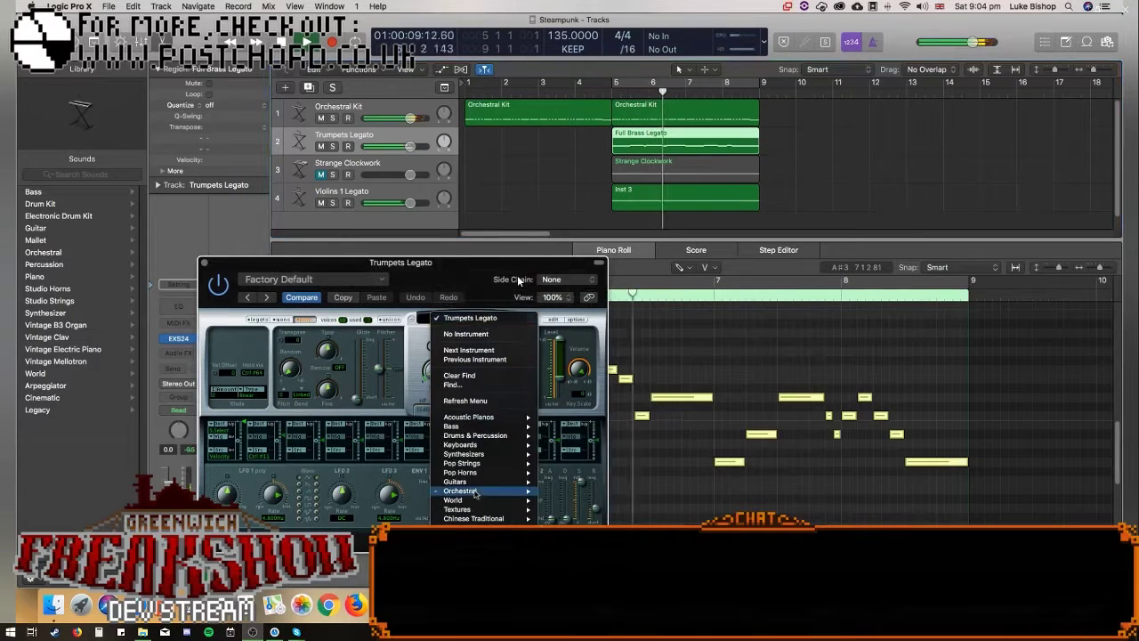
pyautogui.click(493, 290)
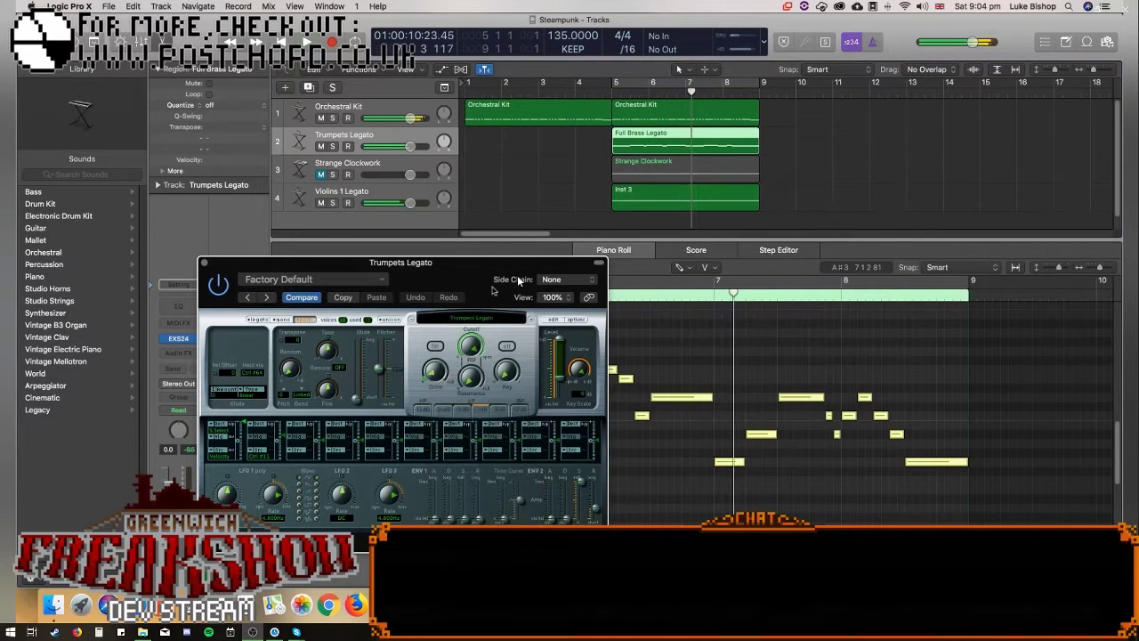
pyautogui.click(488, 318)
pyautogui.moveTo(498, 490)
pyautogui.moveTo(595, 501)
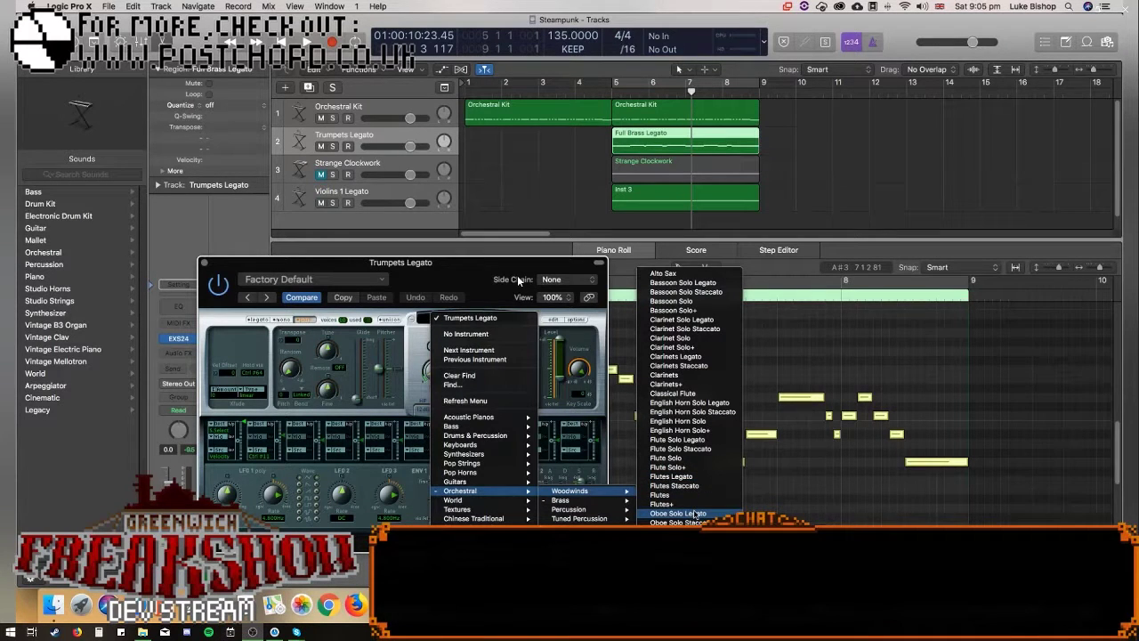
pyautogui.click(695, 514)
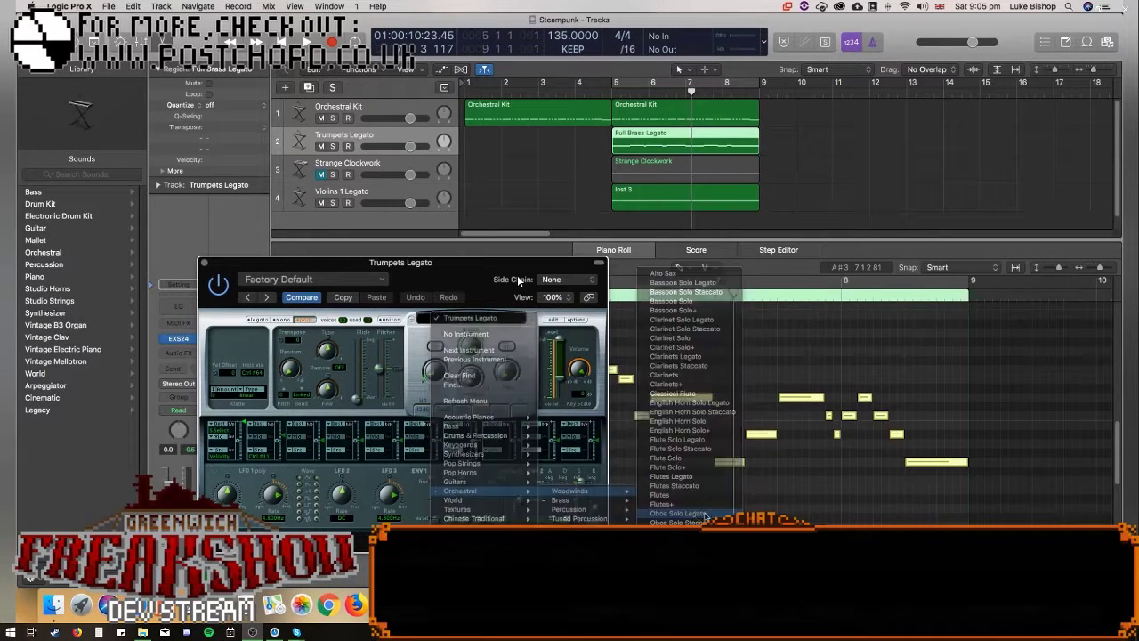
pyautogui.click(611, 94)
pyautogui.press('space')
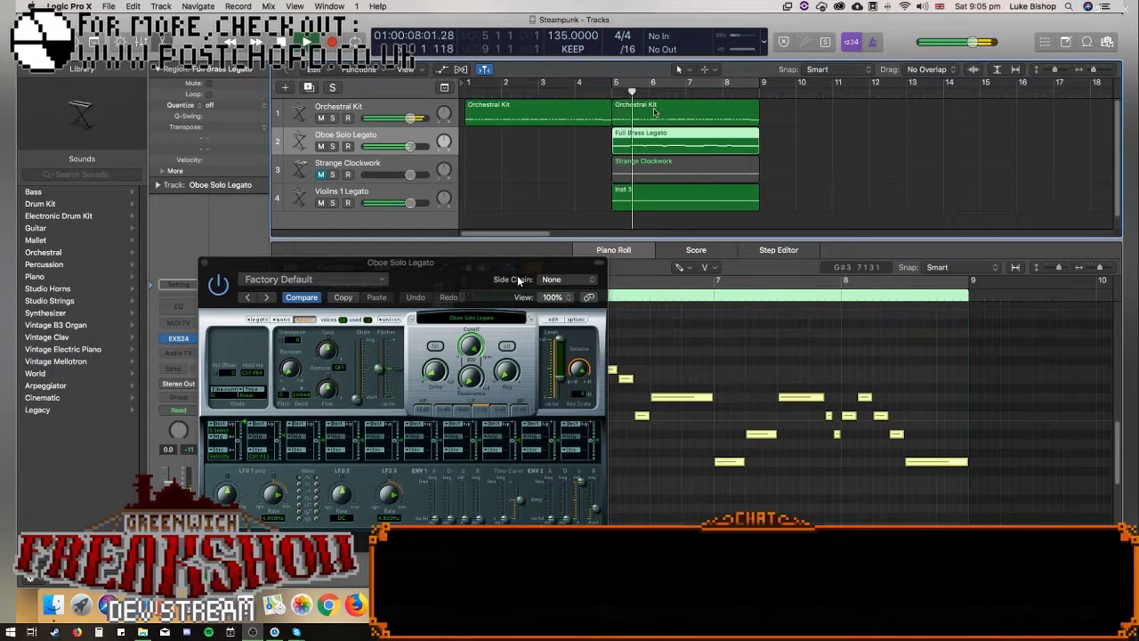
pyautogui.click(471, 317)
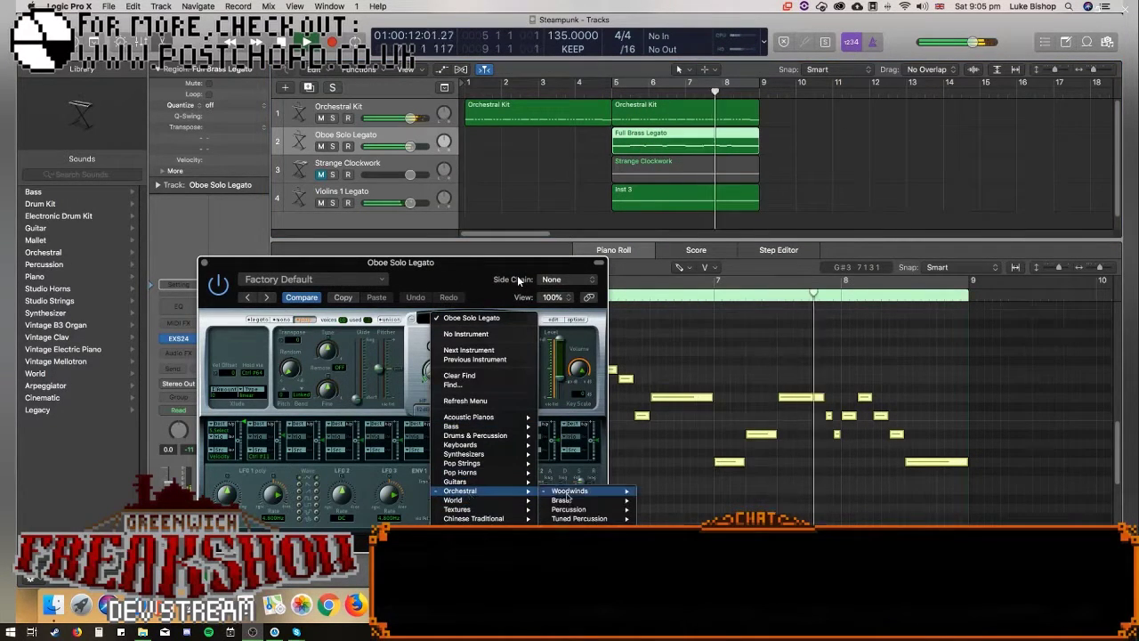
pyautogui.moveTo(568, 495)
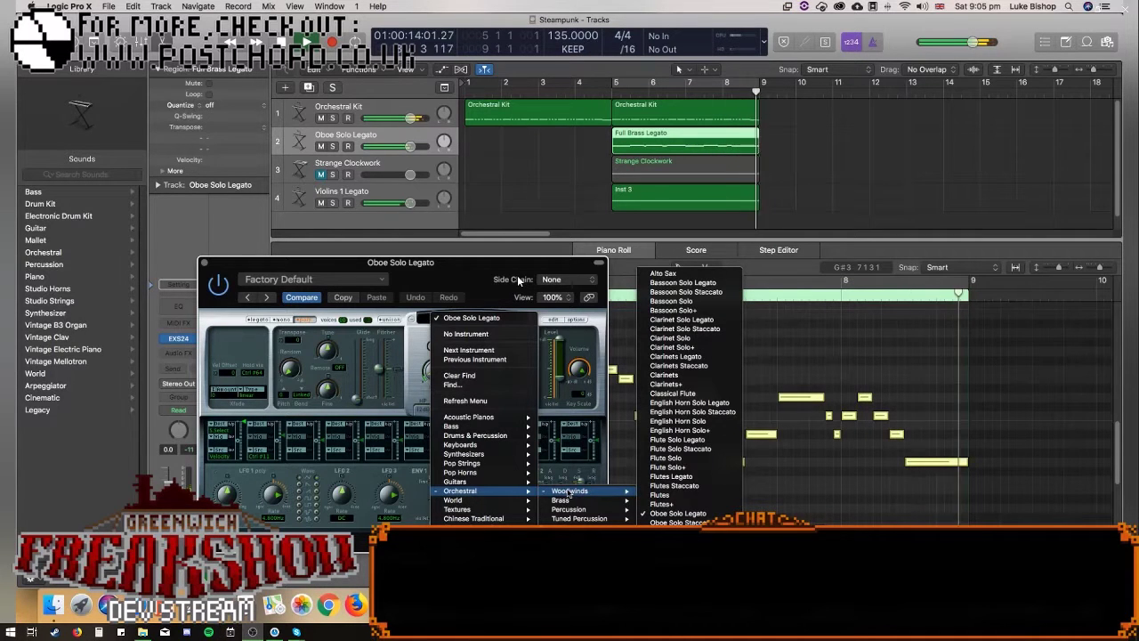
pyautogui.click(484, 173)
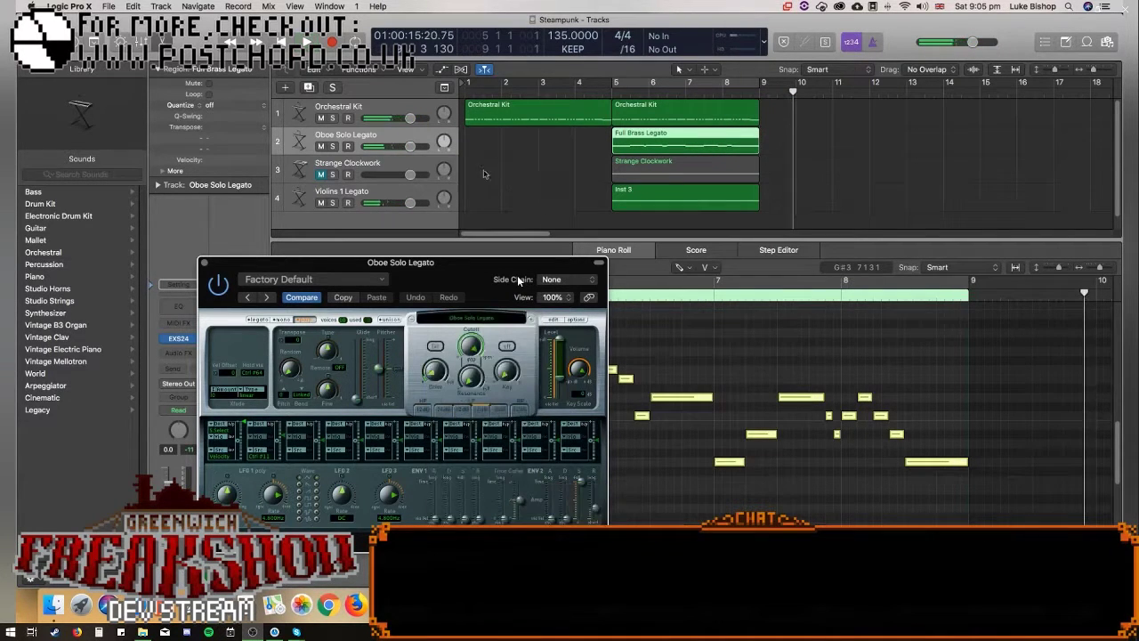
# Create one software instrument track with a stereo EXS24 sampler directly below the Oboe Solo Legato track.
pyautogui.moveTo(228, 263); pyautogui.dragTo(649, 194)
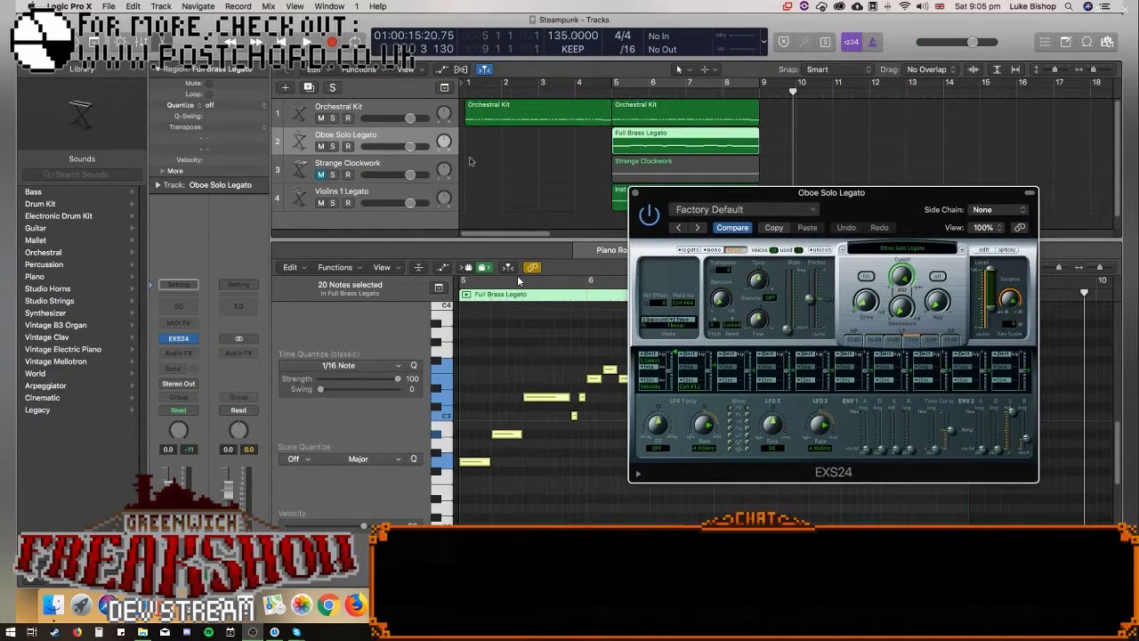
pyautogui.click(375, 141)
pyautogui.click(286, 88)
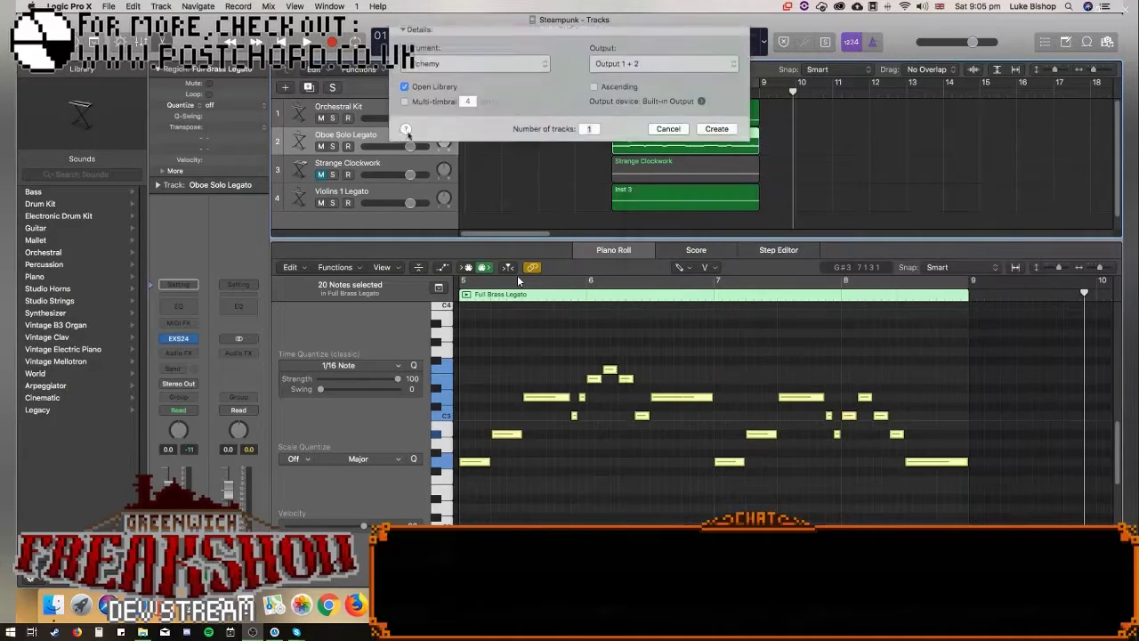
pyautogui.click(451, 136)
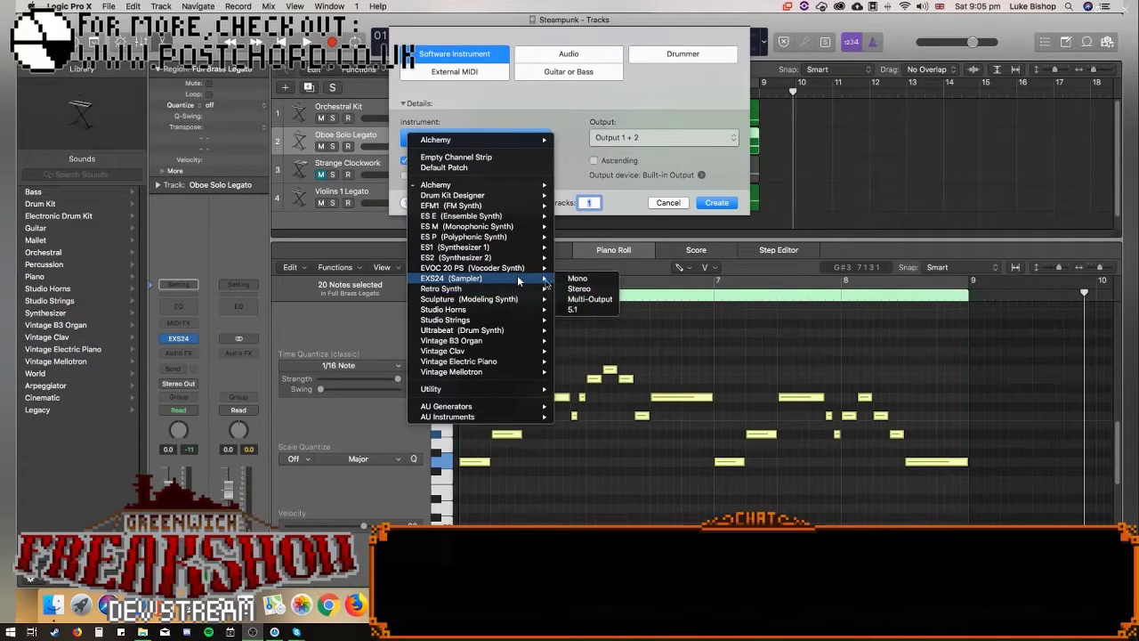
pyautogui.click(578, 289)
pyautogui.click(715, 204)
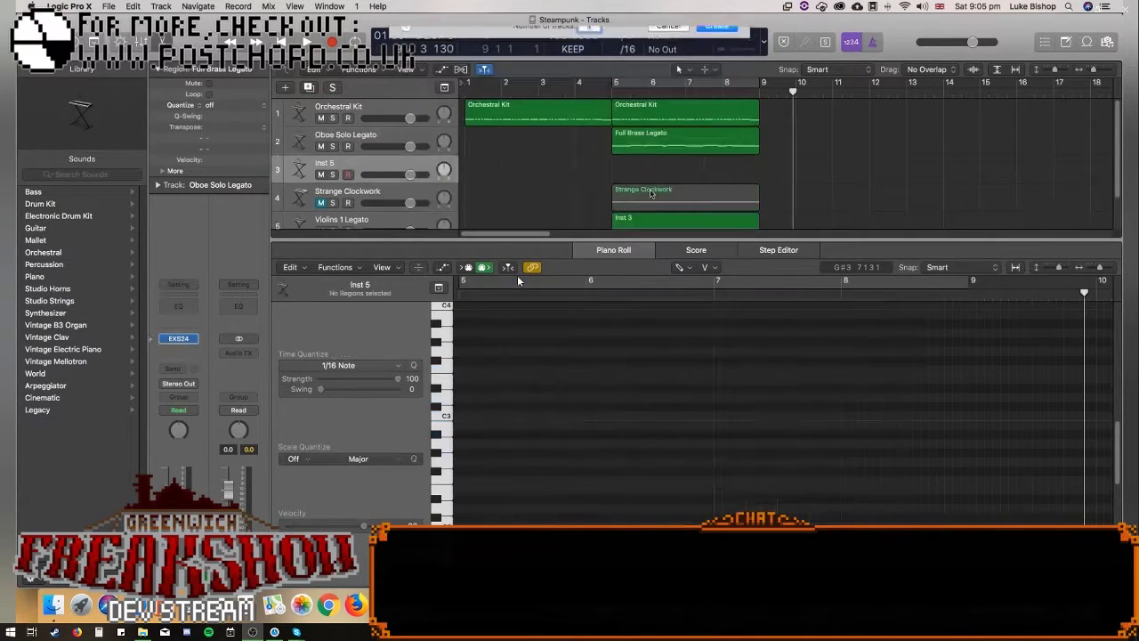
# Choose the Harp instrument from the orchestral sounds in the open EXS24 window.
pyautogui.click(921, 251)
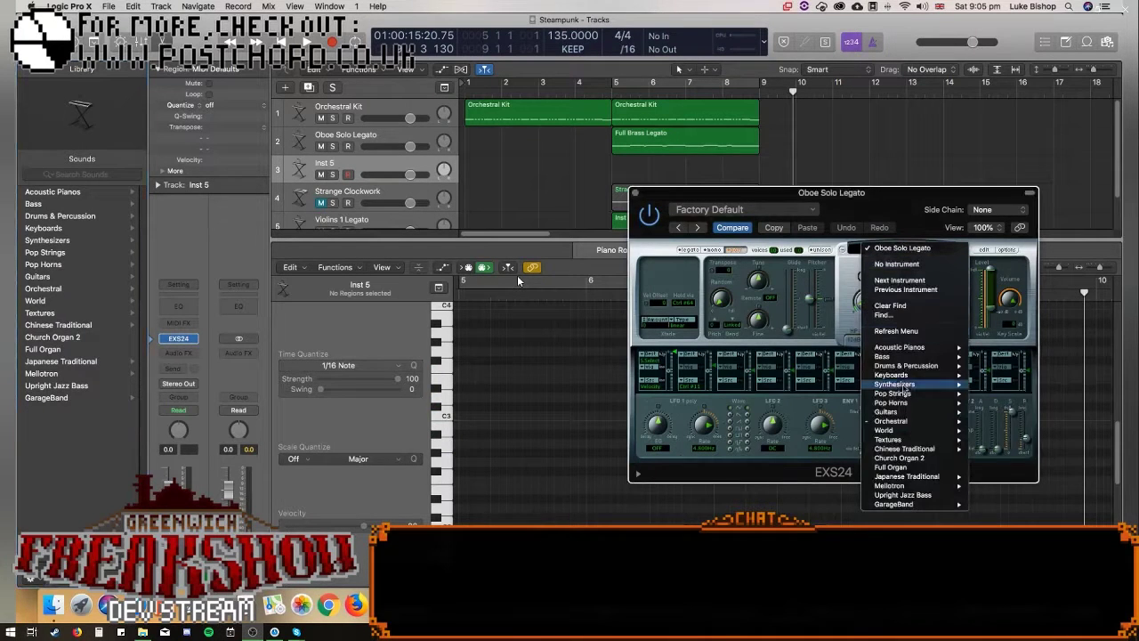
pyautogui.moveTo(901, 428)
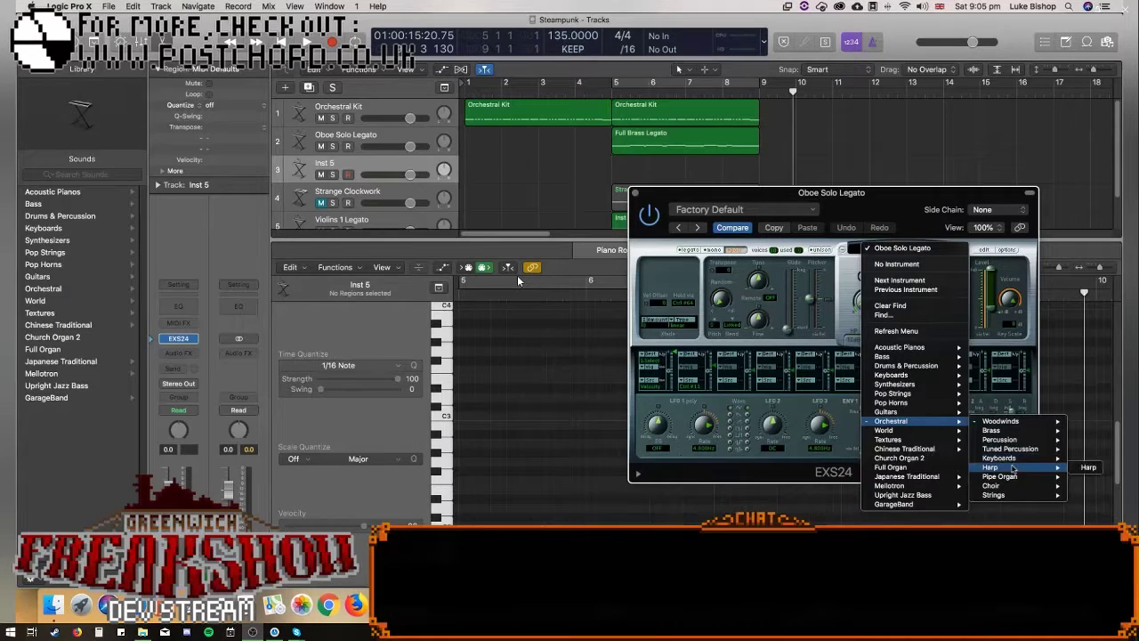
pyautogui.click(1087, 468)
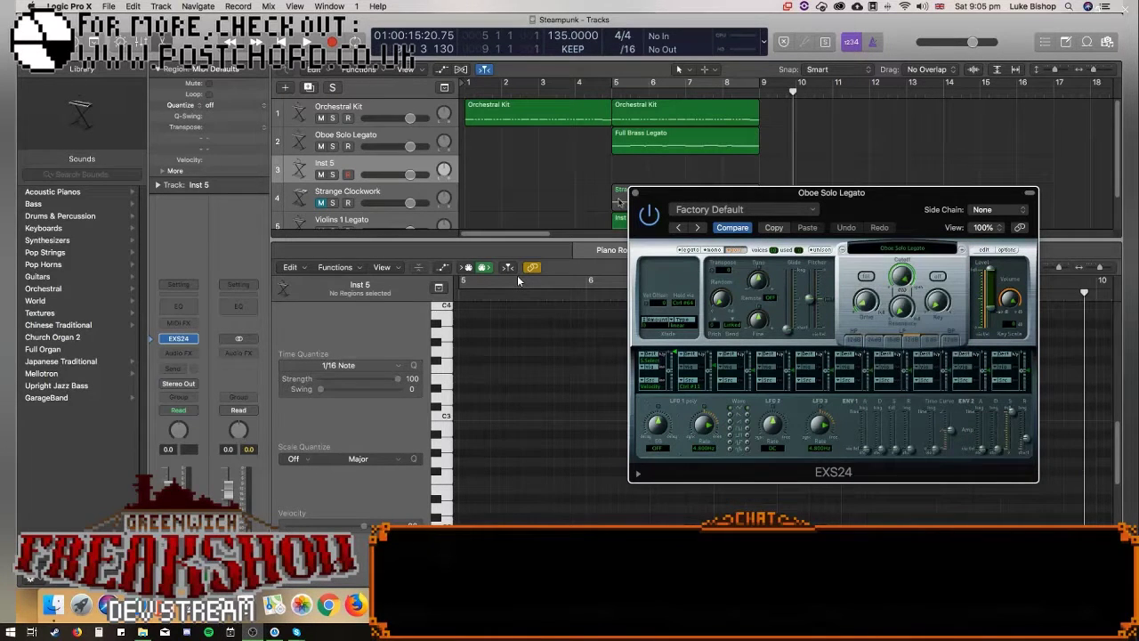
# Create a region on the Inst 5 track from bar 5 to bar 9 and add an F3 note at its start.
pyautogui.rightClick(653, 178)
pyautogui.click(656, 181)
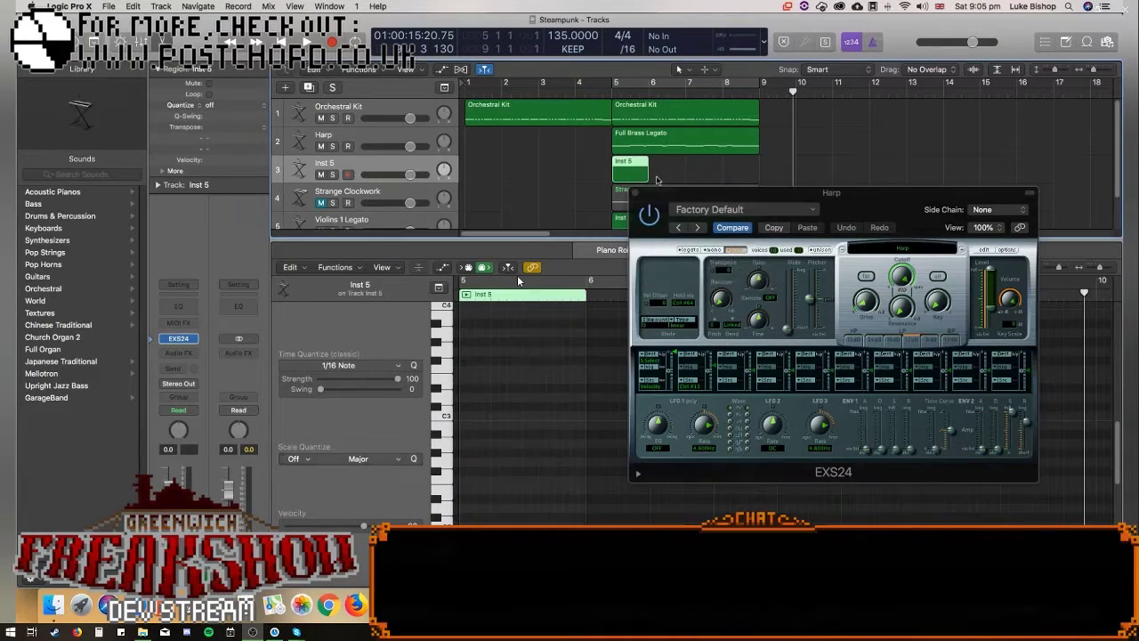
pyautogui.moveTo(646, 177); pyautogui.dragTo(758, 175)
pyautogui.click(468, 365)
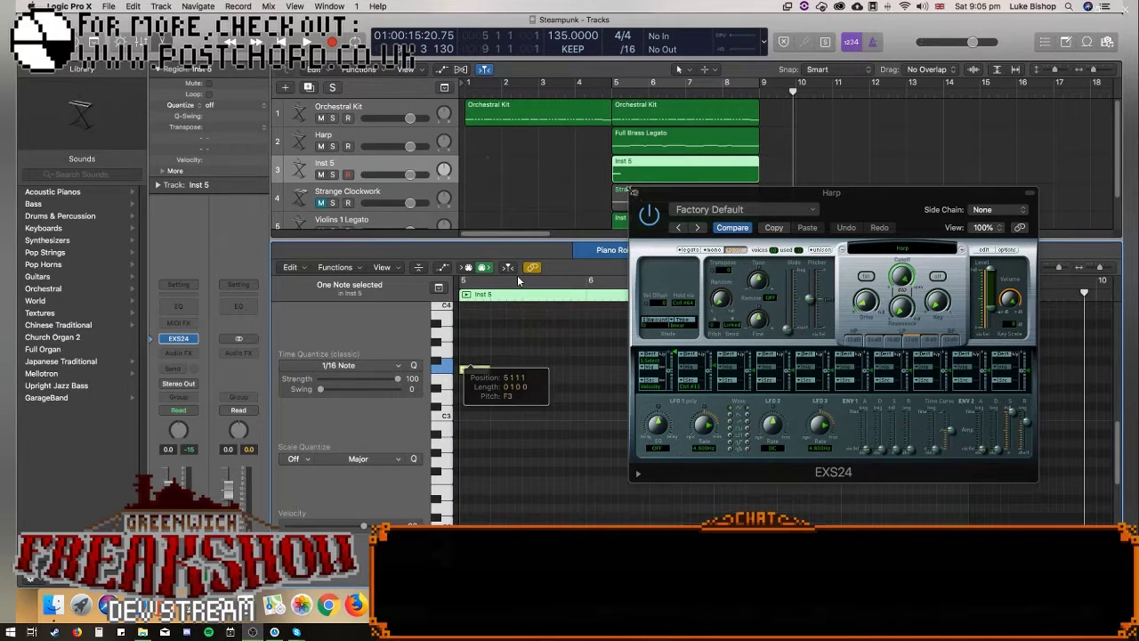
# Play the section from bar 5 with the Harp sound on the track holding the Full Brass Legato region.
pyautogui.press('Up')
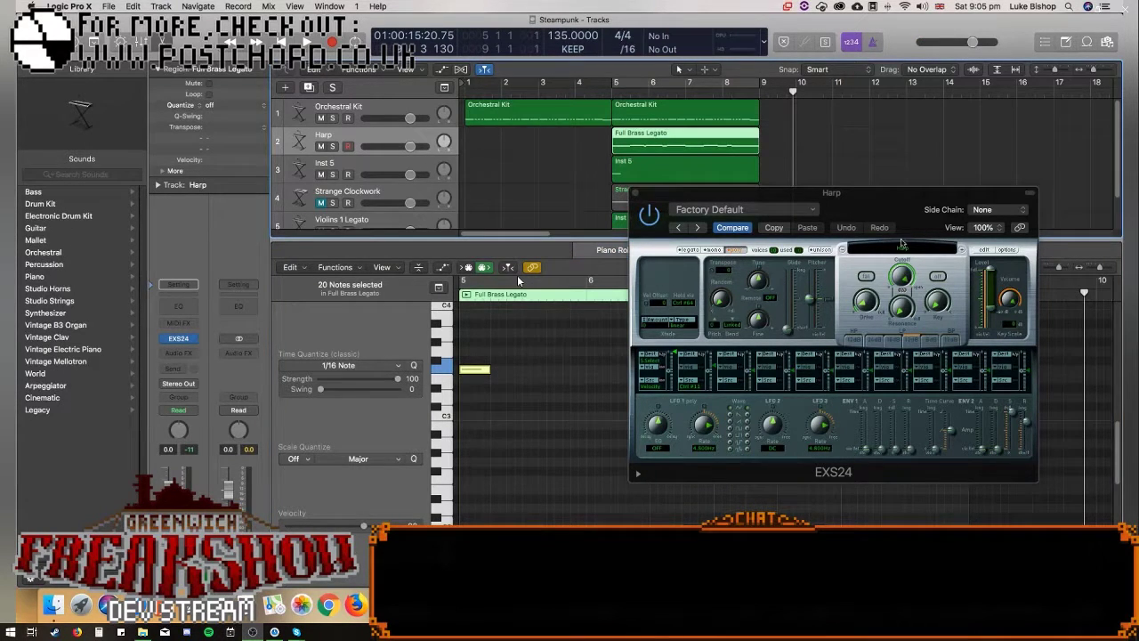
pyautogui.click(901, 243)
pyautogui.moveTo(918, 423)
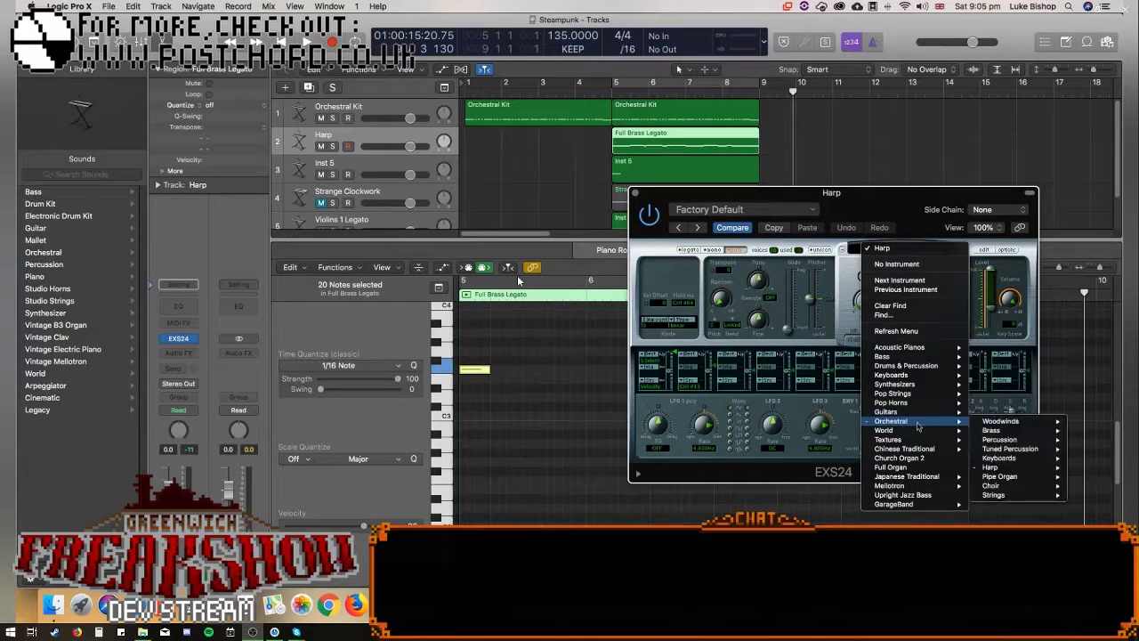
pyautogui.click(609, 92)
pyautogui.click(612, 91)
pyautogui.press('space')
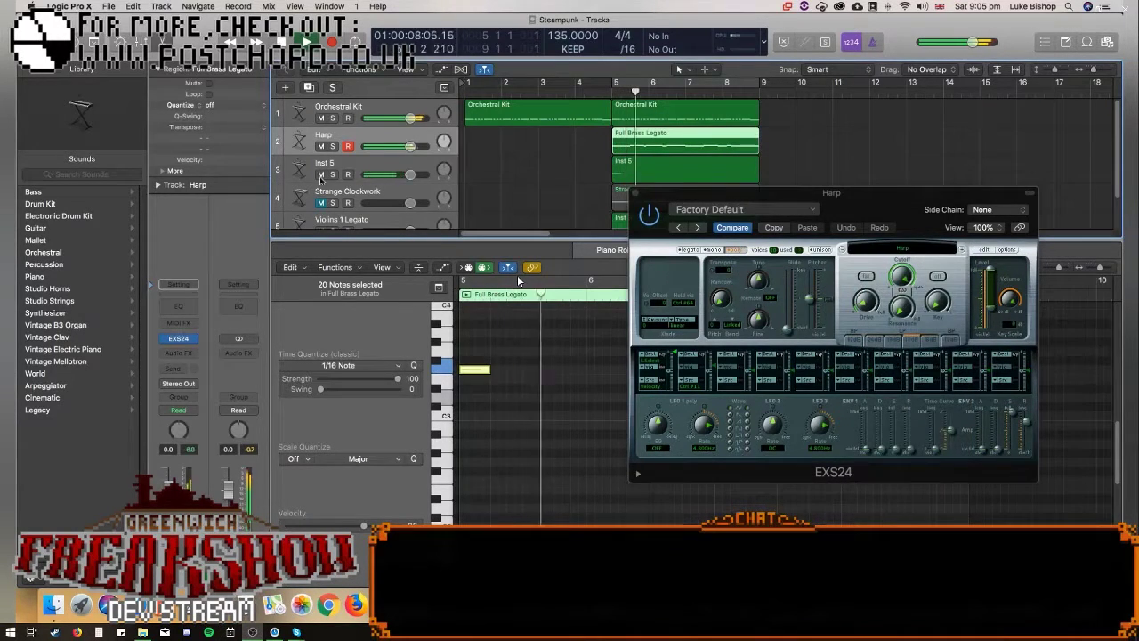
pyautogui.click(925, 248)
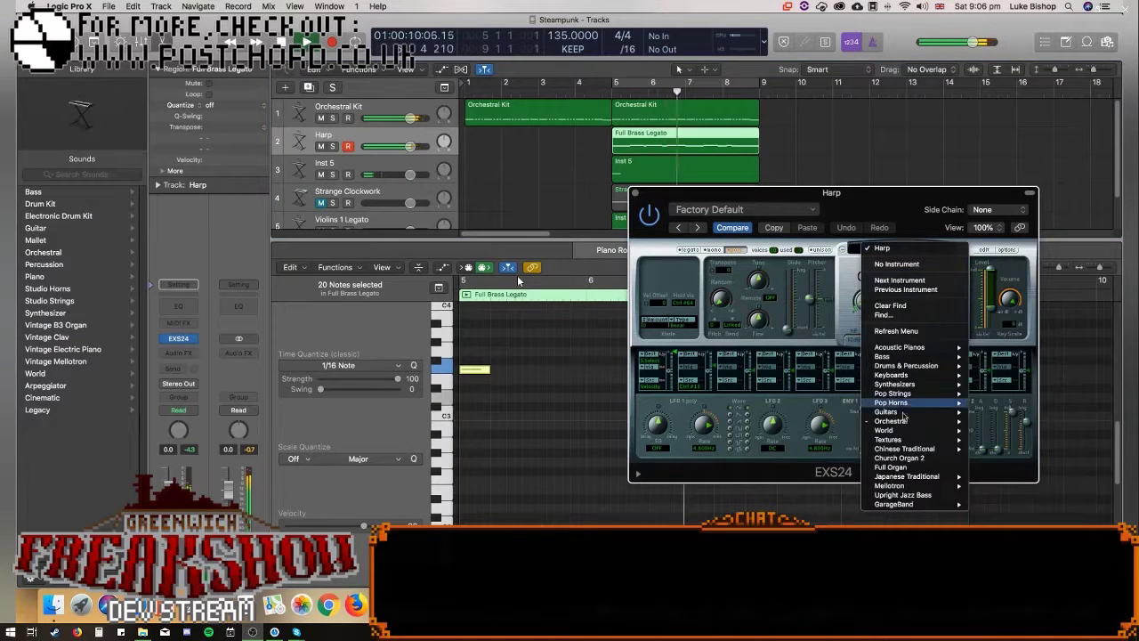
pyautogui.click(1034, 389)
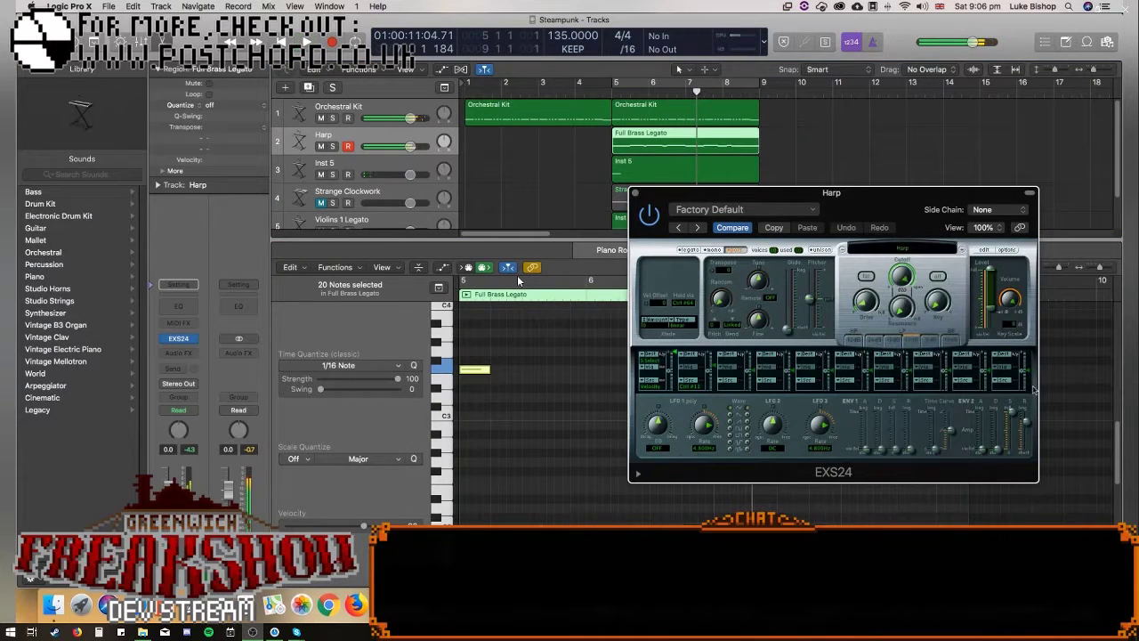
# Load Oboe Solo Legato from the orchestral woodwinds back into the melody track's EXS24 and return the playhead to bar 5.
pyautogui.click(910, 249)
pyautogui.moveTo(925, 421)
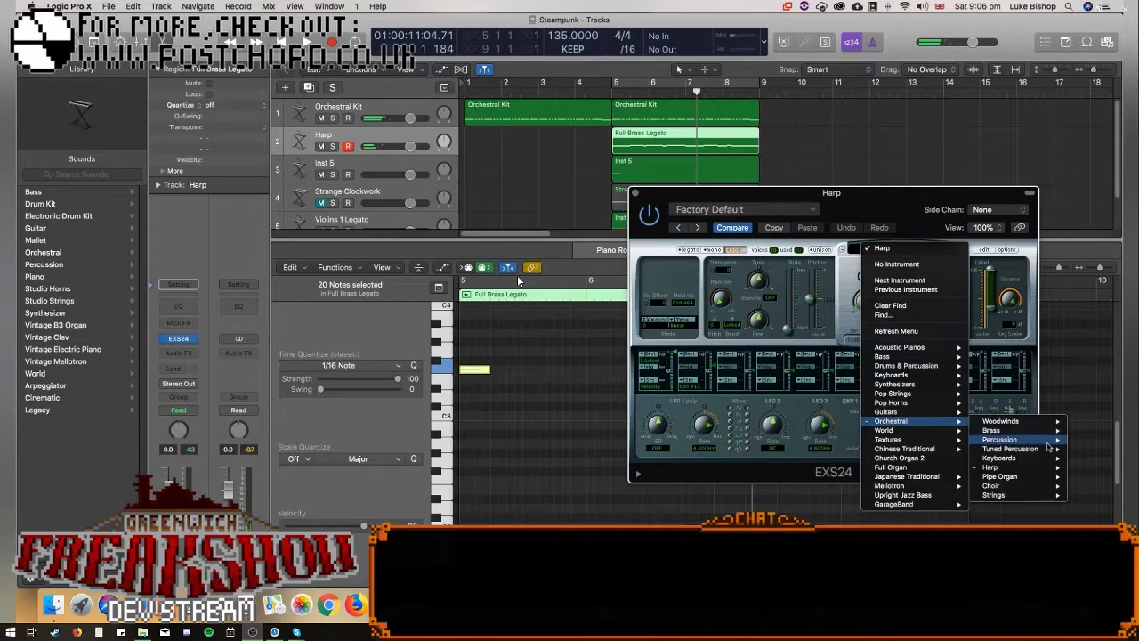
pyautogui.moveTo(1034, 433)
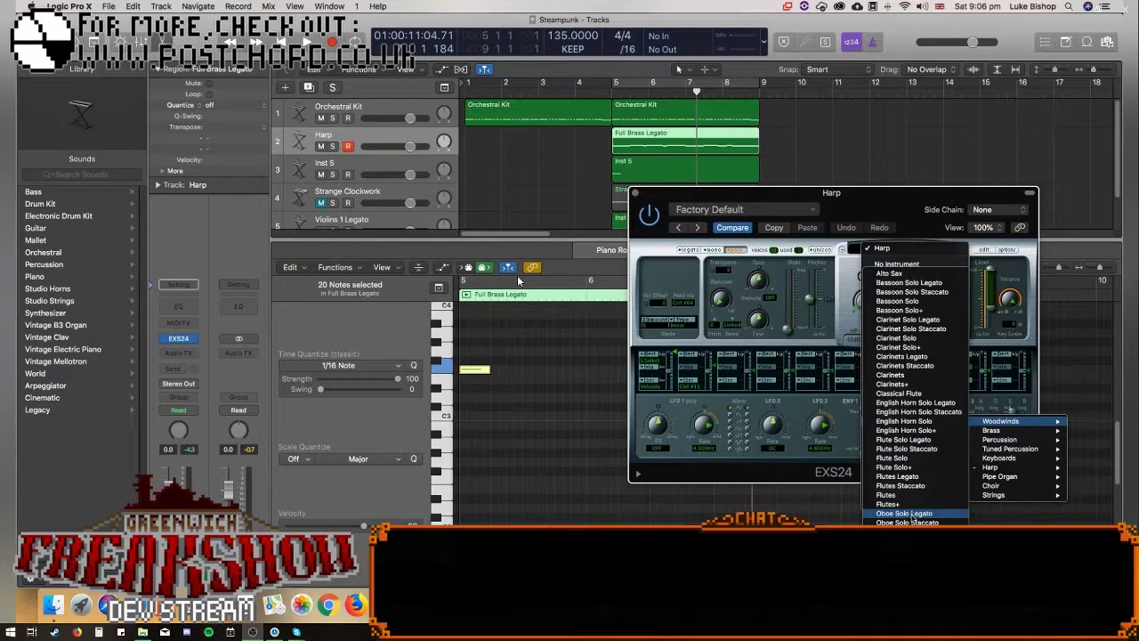
pyautogui.click(913, 514)
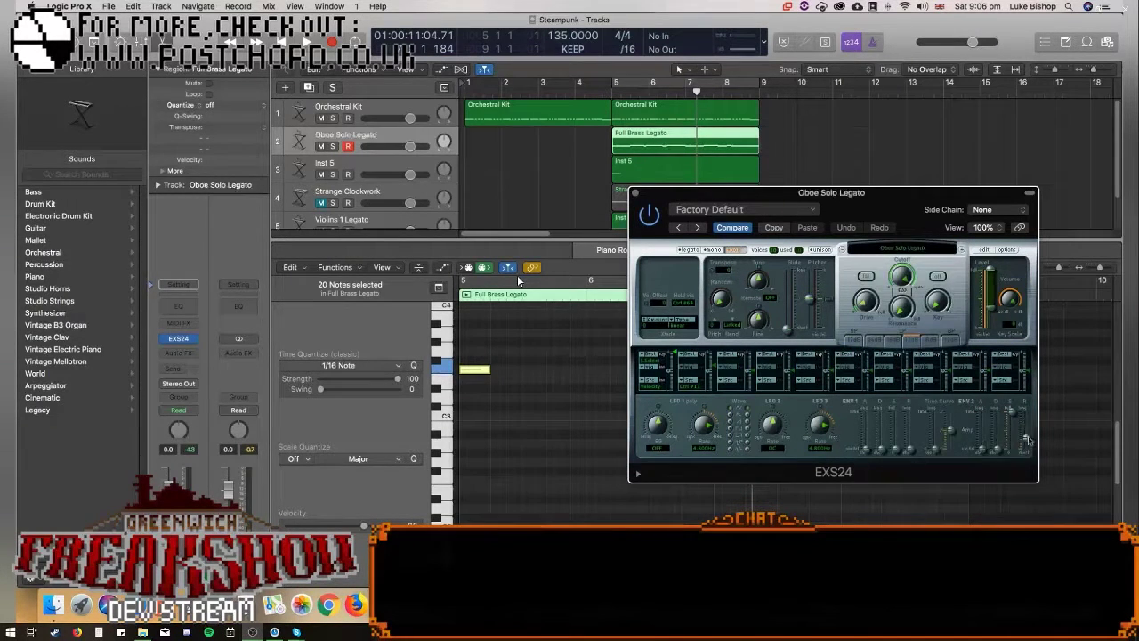
pyautogui.click(610, 93)
# Delete the muted Strange Clockwork track together with its region.
pyautogui.click(686, 178)
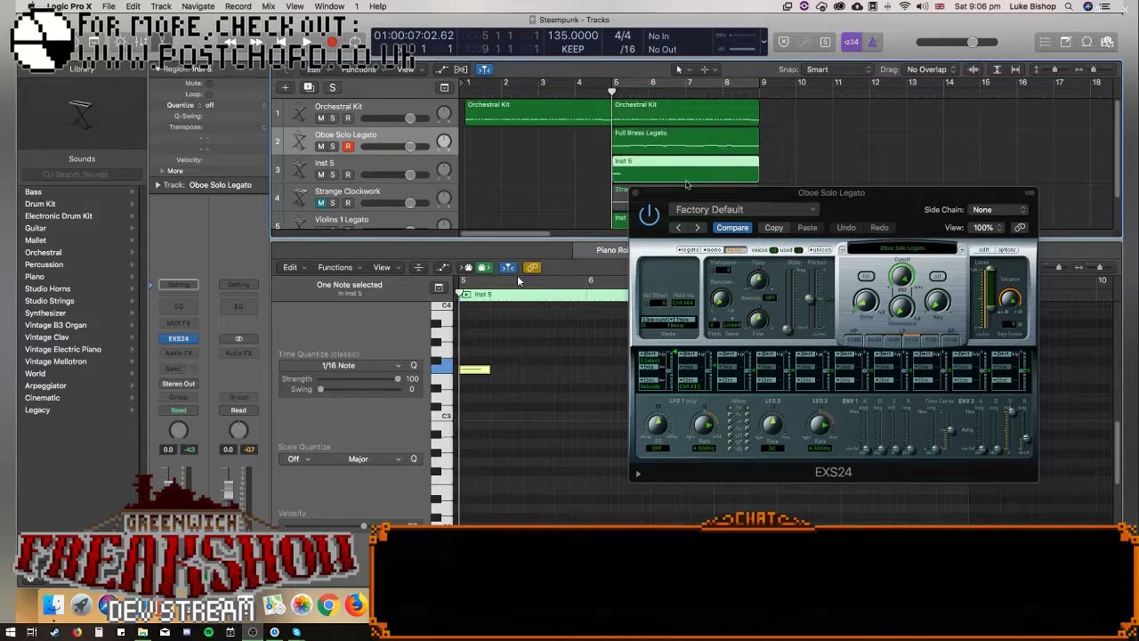
pyautogui.click(343, 169)
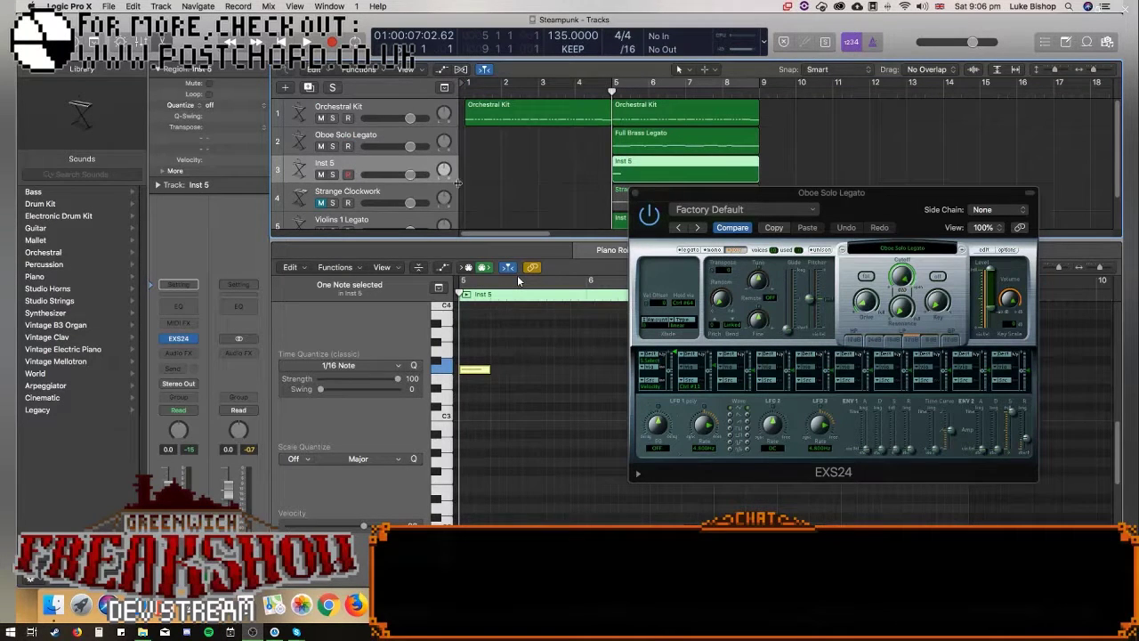
pyautogui.scroll(-2, 475, 174)
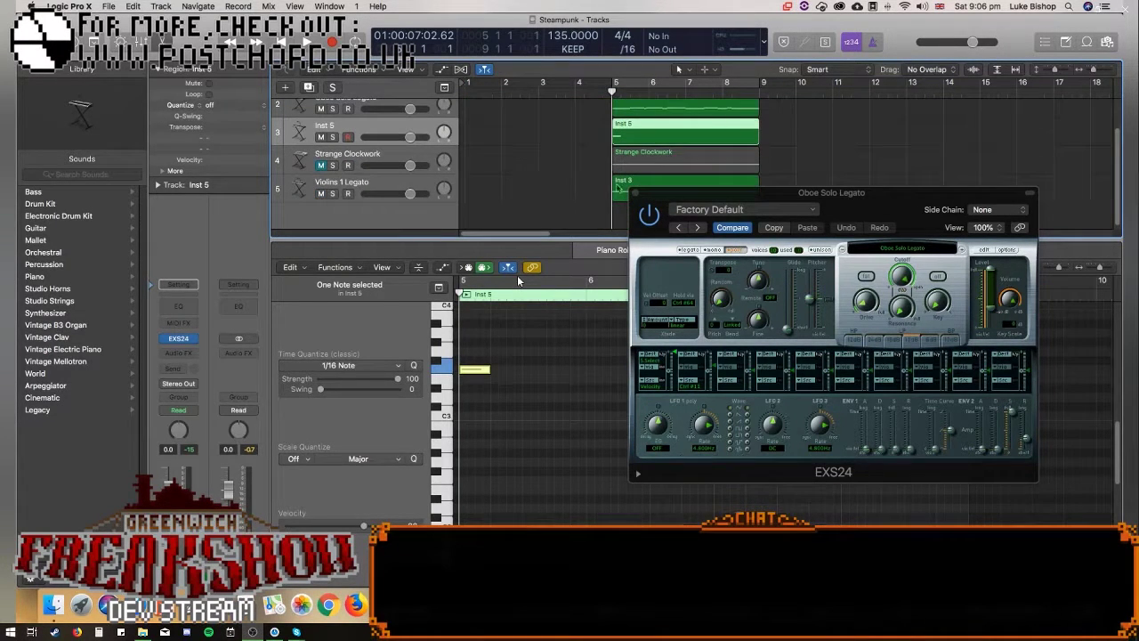
pyautogui.scroll(1, 617, 187)
pyautogui.click(345, 172)
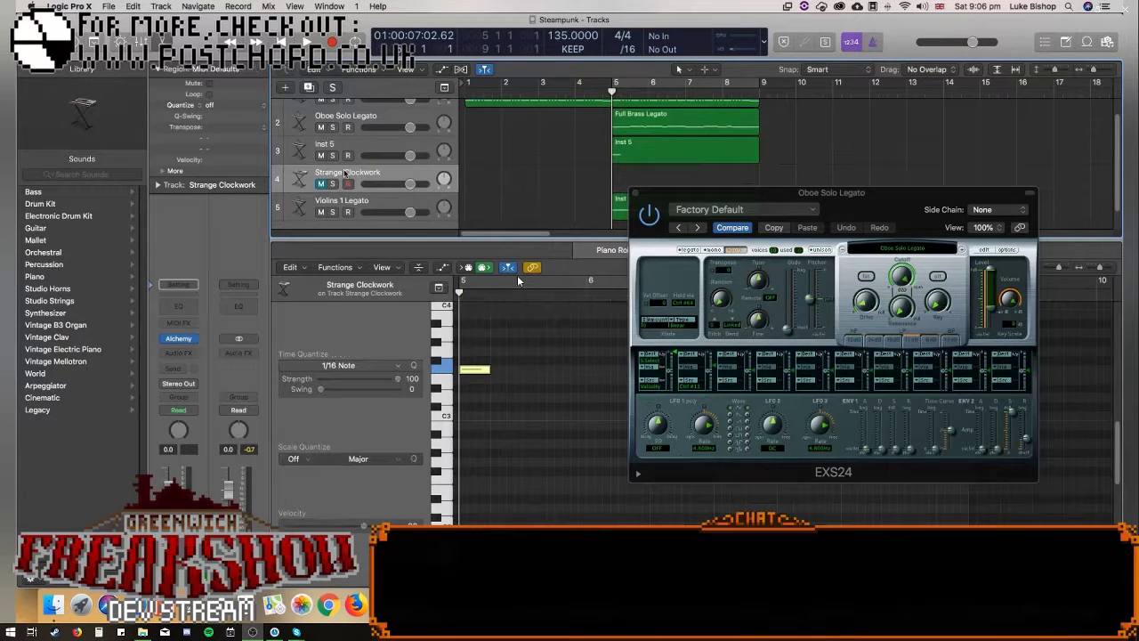
pyautogui.press('super+BackSpace')
pyautogui.scroll(1, 876, 165)
pyautogui.scroll(-1, 870, 166)
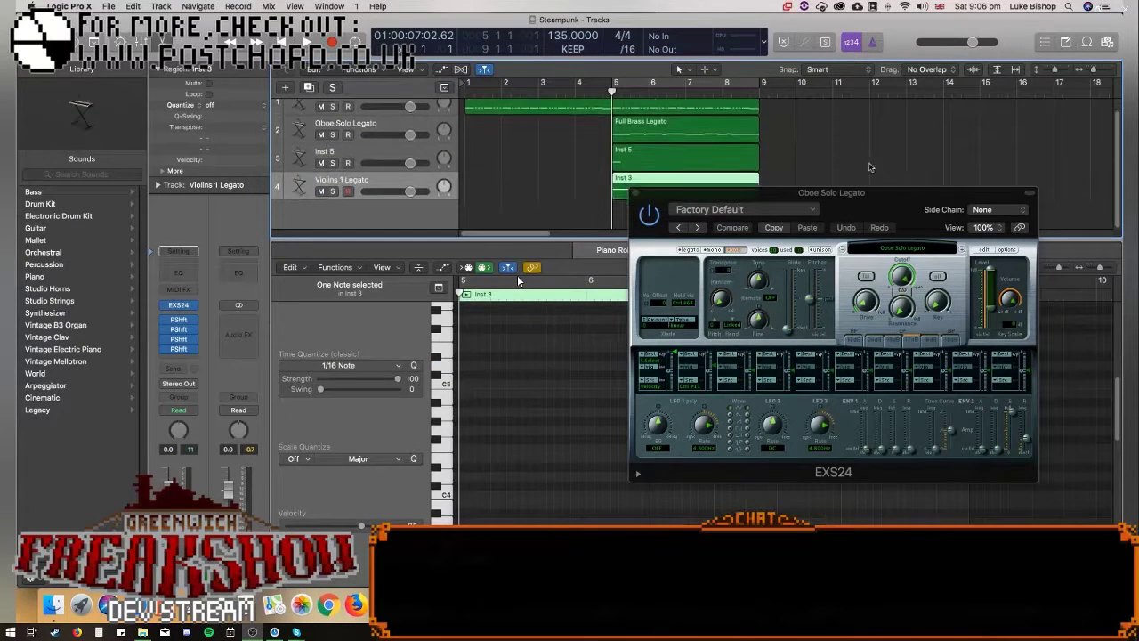
# Close the oboe's EXS24 window and load the orchestral Harp instrument into the Inst 5 track's own EXS24.
pyautogui.click(369, 152)
pyautogui.click(898, 242)
pyautogui.click(908, 210)
pyautogui.click(634, 192)
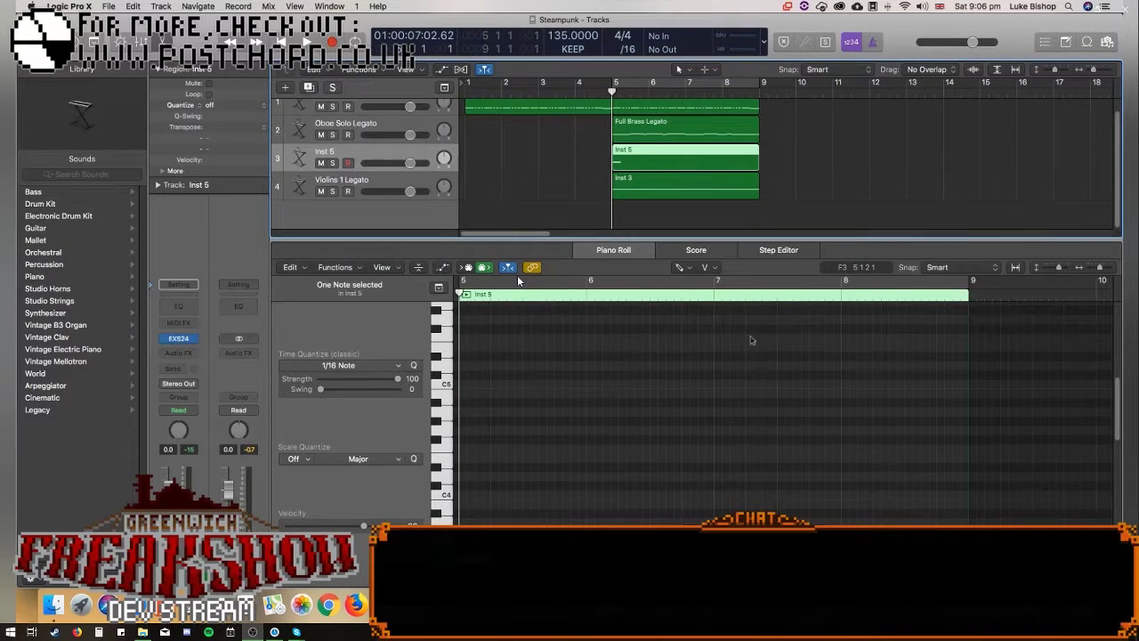
pyautogui.click(178, 338)
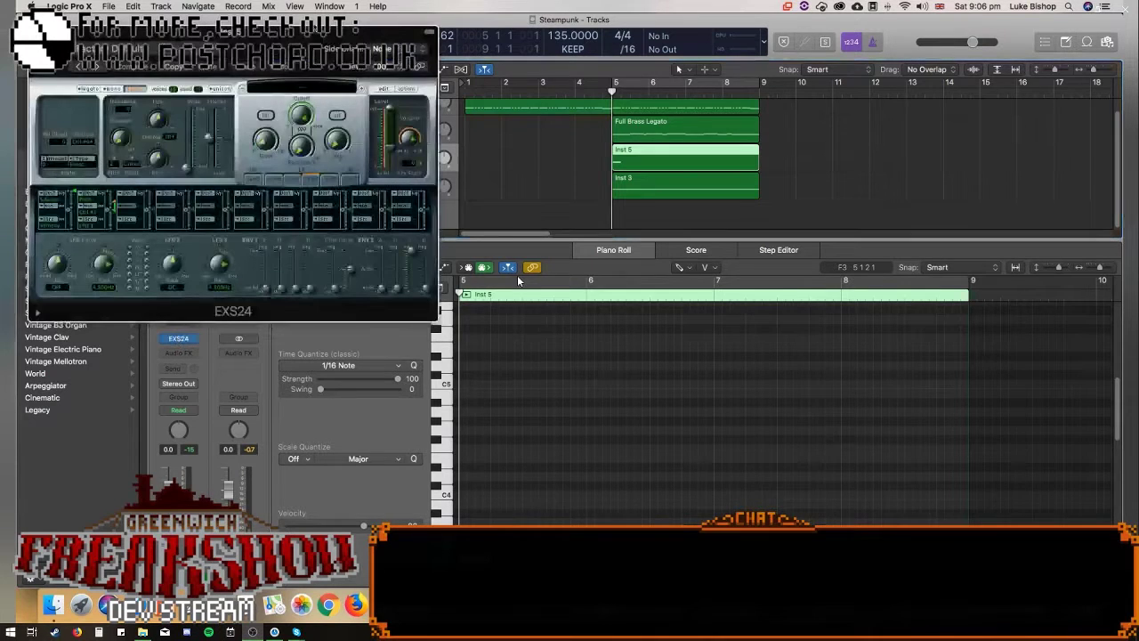
pyautogui.click(305, 89)
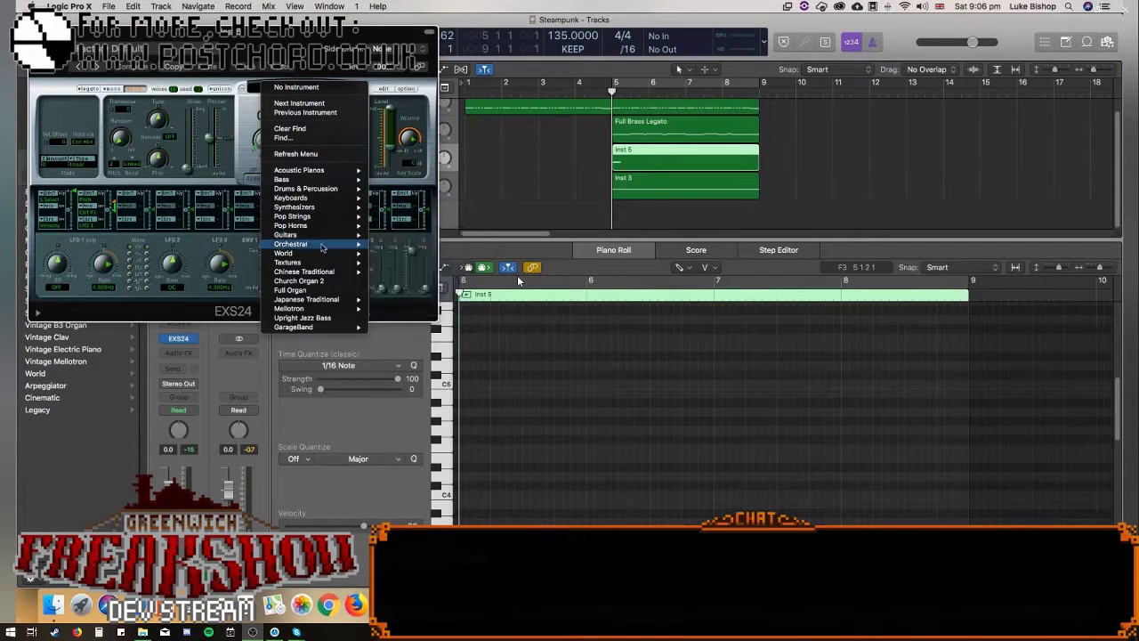
pyautogui.moveTo(322, 244)
pyautogui.moveTo(424, 291)
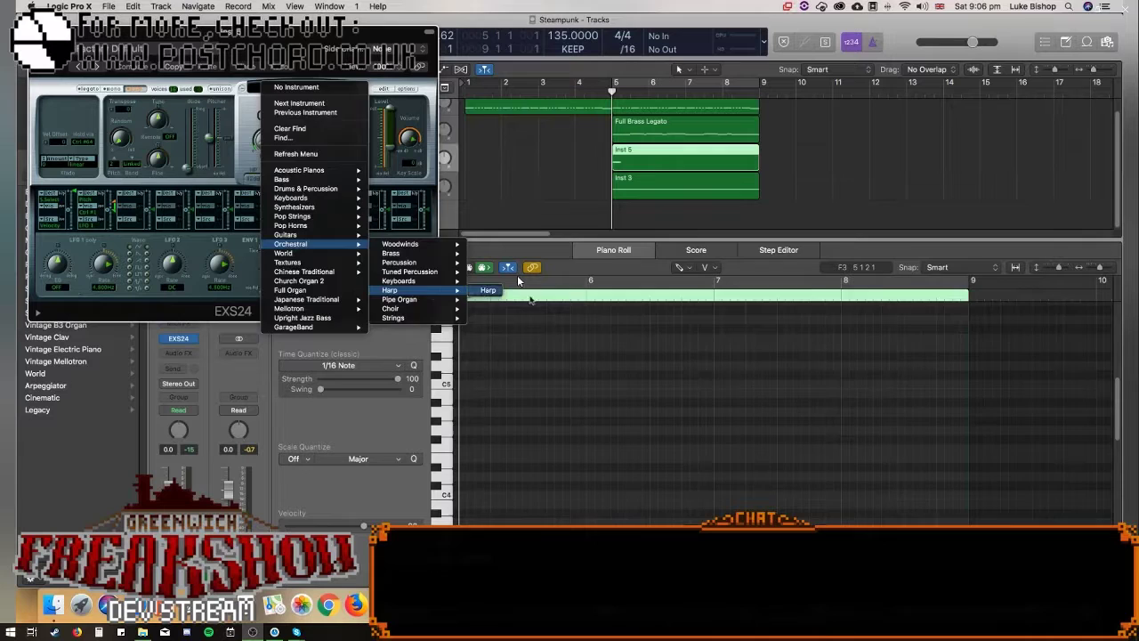
pyautogui.click(491, 290)
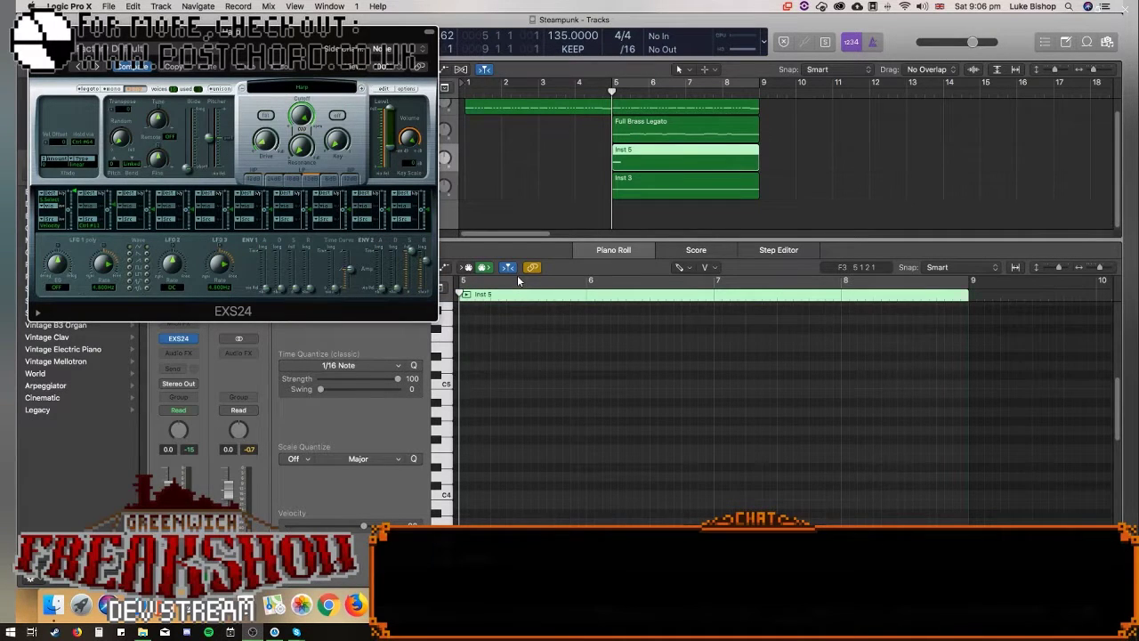
# Set the grid division to /32 and build a staggered G3, A#3 and D4 chord at bar 5 in the Inst 5 region.
pyautogui.click(518, 280)
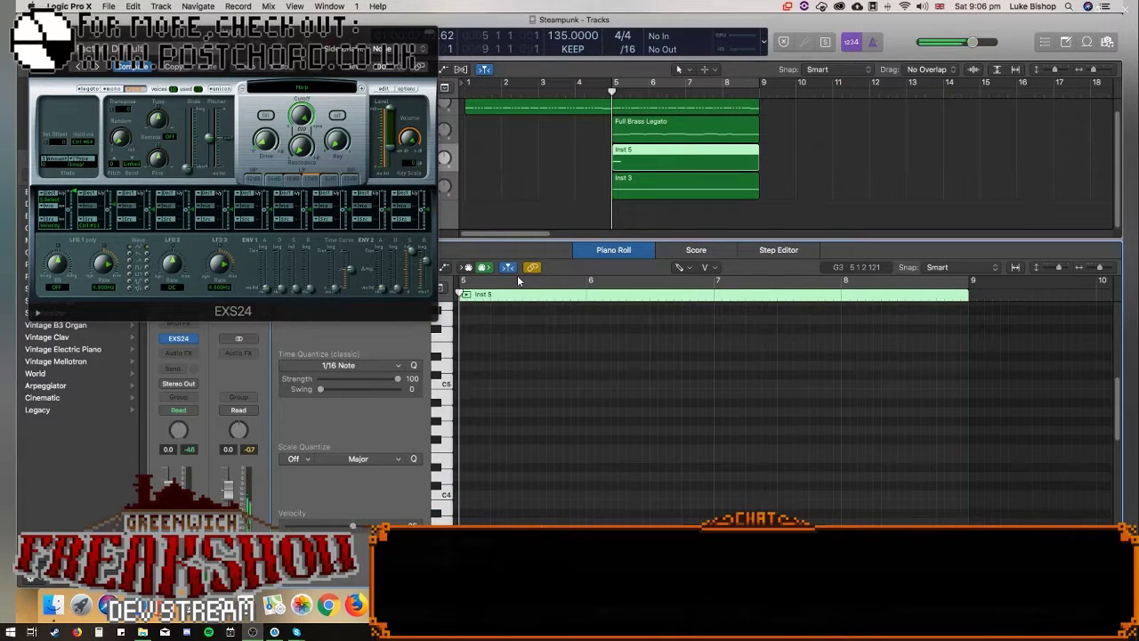
pyautogui.scroll(-2, 523, 503)
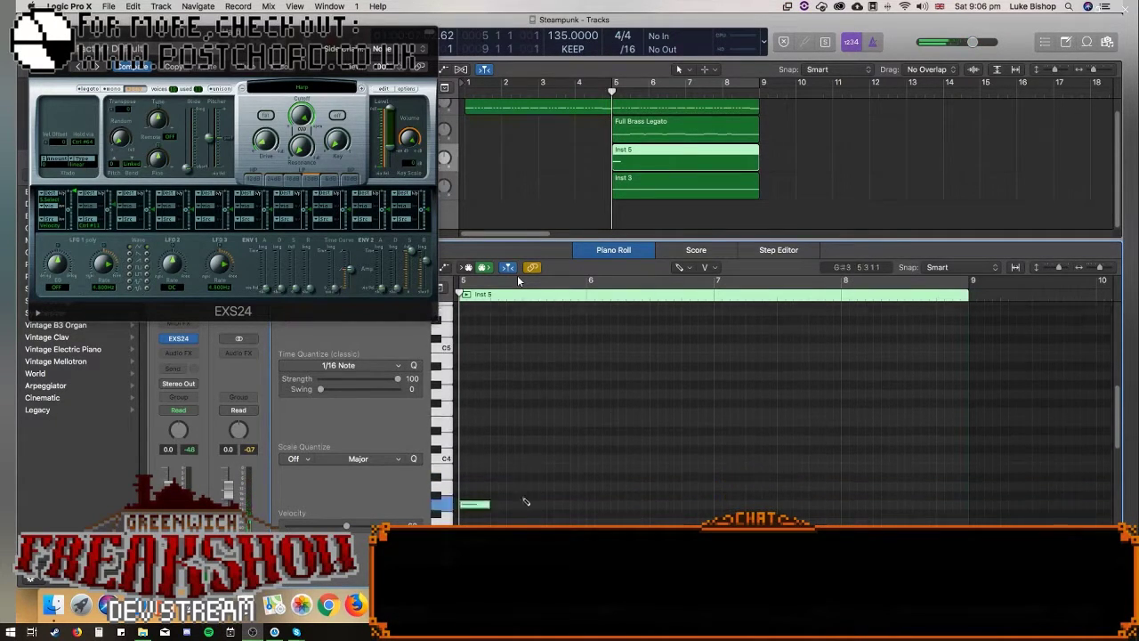
pyautogui.press('super+Right')
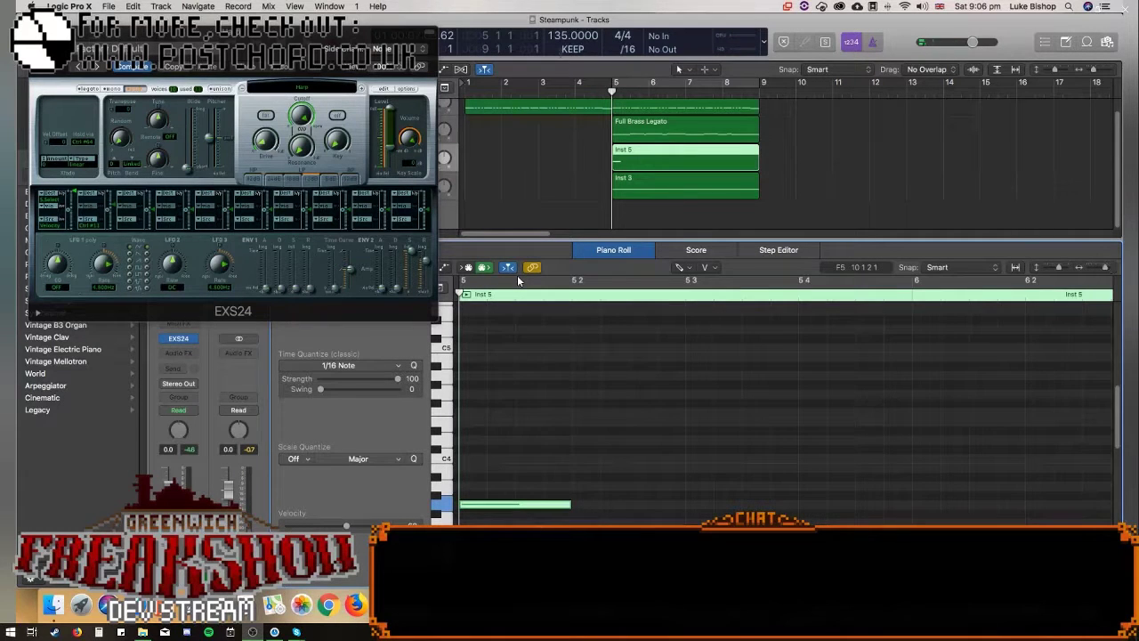
pyautogui.click(627, 50)
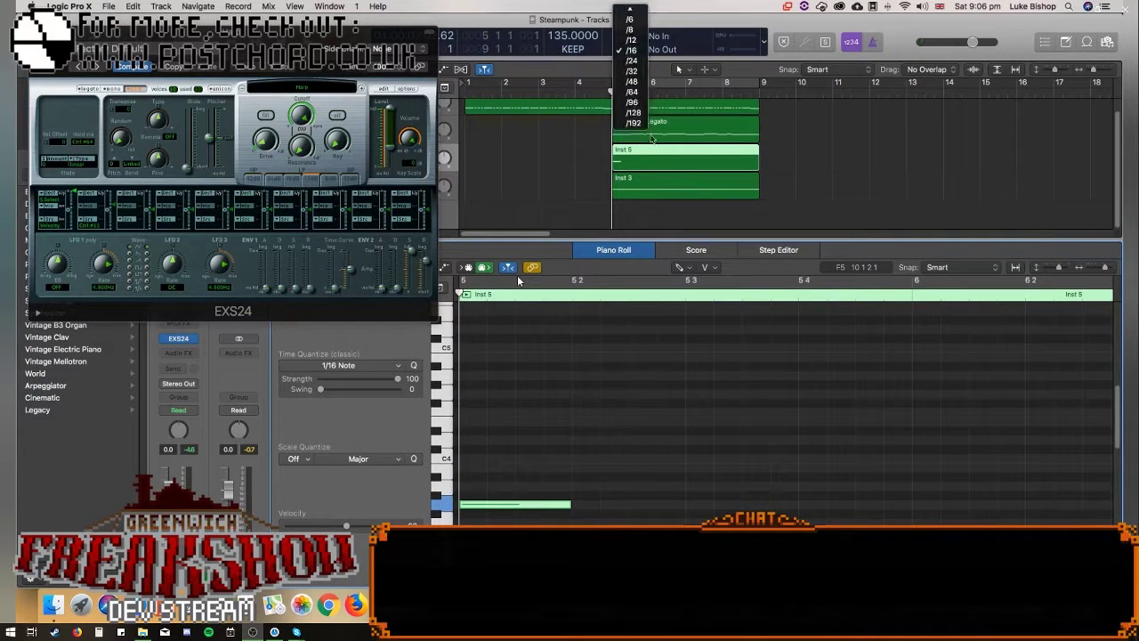
pyautogui.click(632, 80)
pyautogui.click(479, 479)
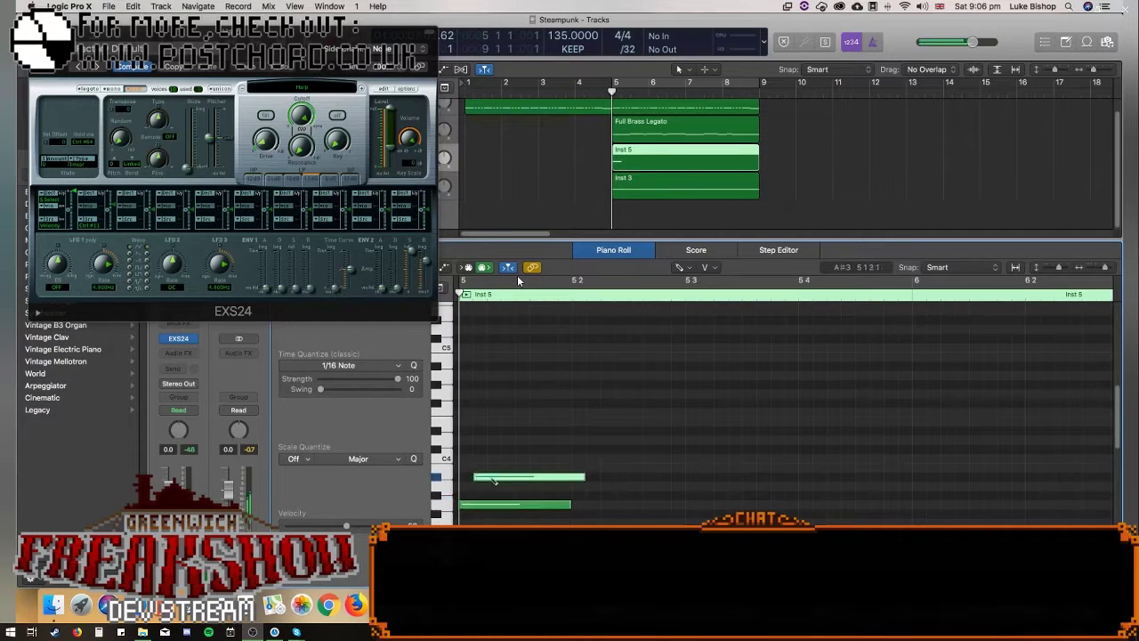
pyautogui.click(498, 431)
pyautogui.moveTo(503, 440); pyautogui.dragTo(503, 441)
pyautogui.click(597, 283)
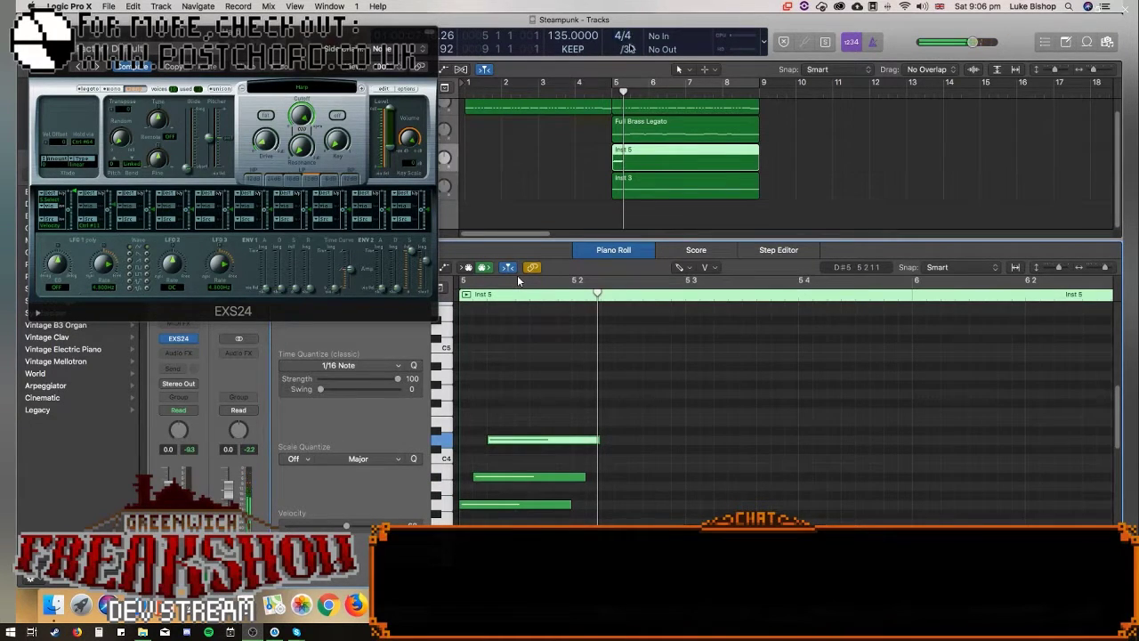
# Set the grid division to /48 and tighten the stagger of the A#3 and D4 notes in the bar 5 chord.
pyautogui.click(629, 49)
pyautogui.click(635, 49)
pyautogui.moveTo(501, 479); pyautogui.dragTo(488, 439)
pyautogui.press('space')
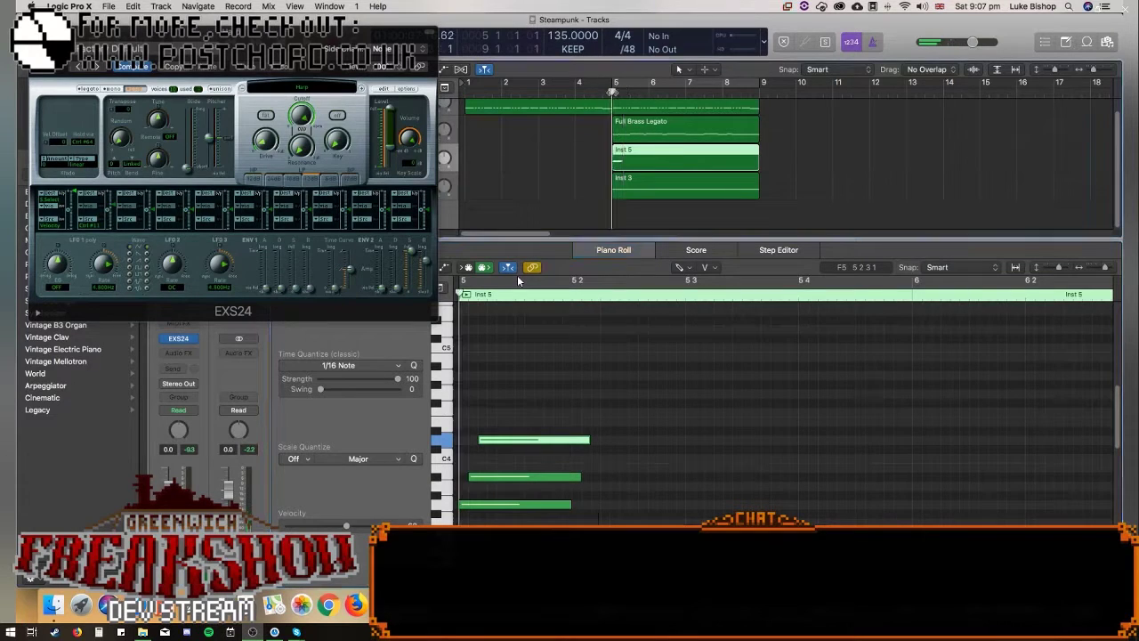
# Add a rising staggered chord of C4, E4 and G4 at the start of bar 6.
pyautogui.press('Tab')
pyautogui.moveTo(934, 480)
pyautogui.mouseDown()
pyautogui.moveTo(935, 506)
pyautogui.moveTo(940, 424)
pyautogui.mouseUp()
pyautogui.click(934, 432)
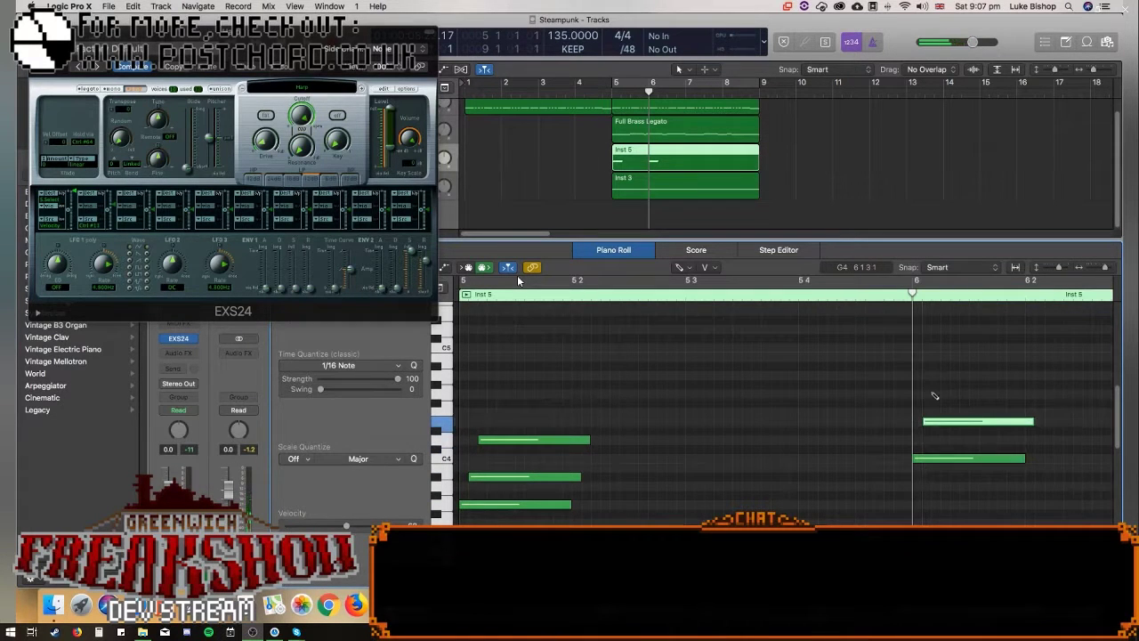
pyautogui.click(931, 393)
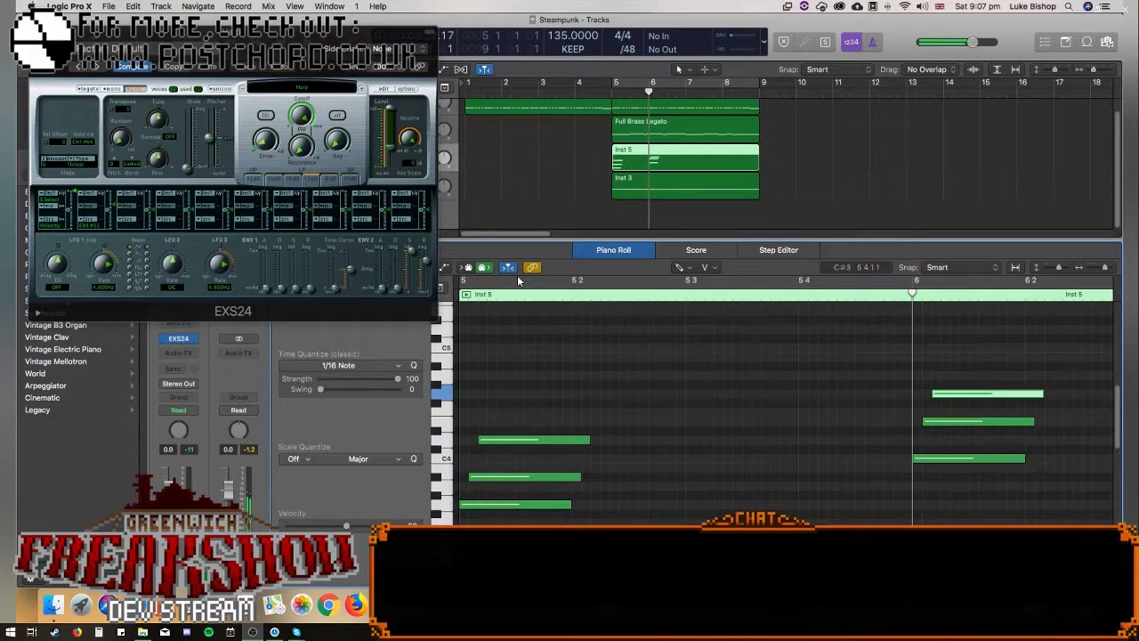
# Add a staggered F4 note on top of the bar 5 chord.
pyautogui.click(495, 440)
pyautogui.click(495, 396)
pyautogui.moveTo(497, 396); pyautogui.dragTo(498, 413)
# Add a G3 note at the start of bar 6 and shift C4, E4 and G4 one grid step later each.
pyautogui.hscroll(3, 650, 505)
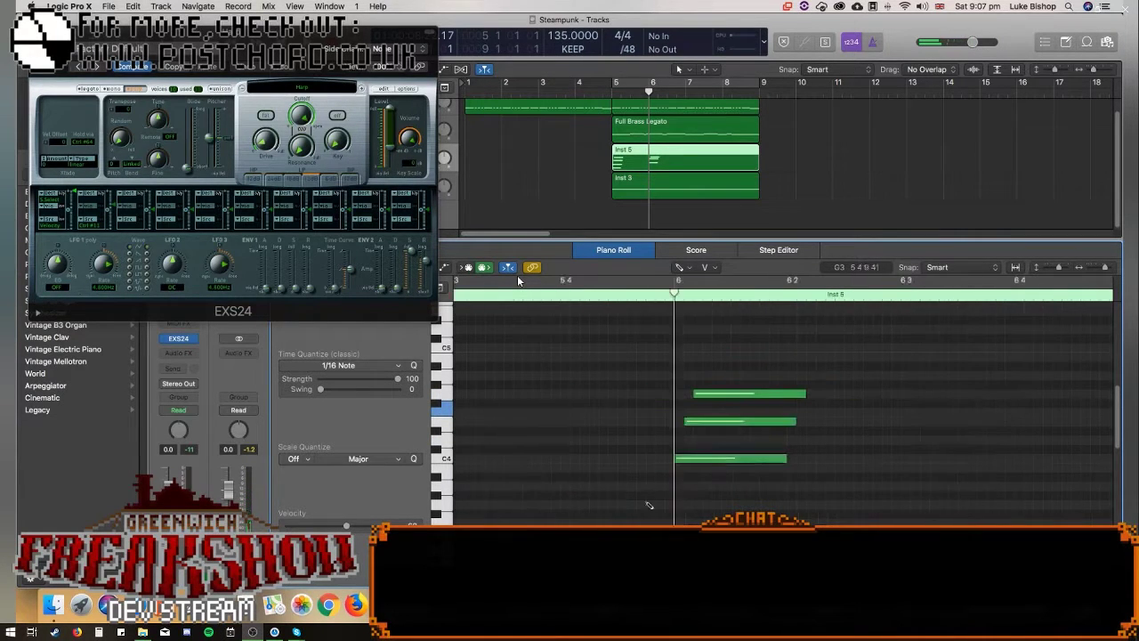
pyautogui.click(678, 495)
pyautogui.moveTo(683, 497); pyautogui.dragTo(683, 505)
pyautogui.moveTo(686, 459); pyautogui.dragTo(697, 459)
pyautogui.moveTo(707, 419); pyautogui.dragTo(720, 400)
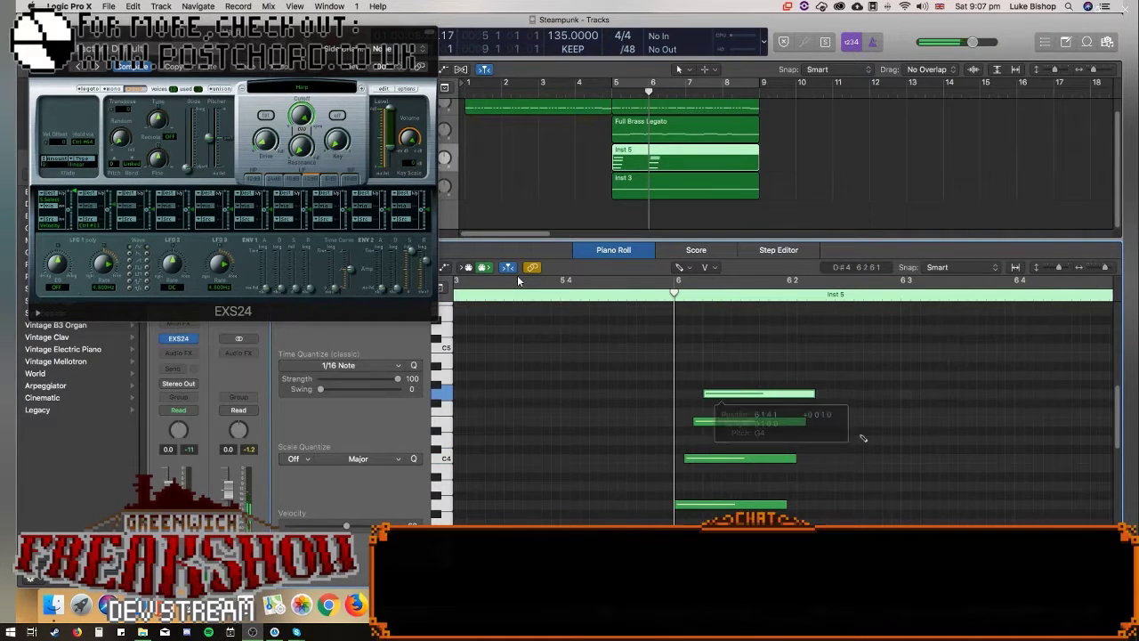
# Play on from bar 6 and add a staggered G3, A#3, D4 and F4 chord at beat 3 of that bar.
pyautogui.press('space')
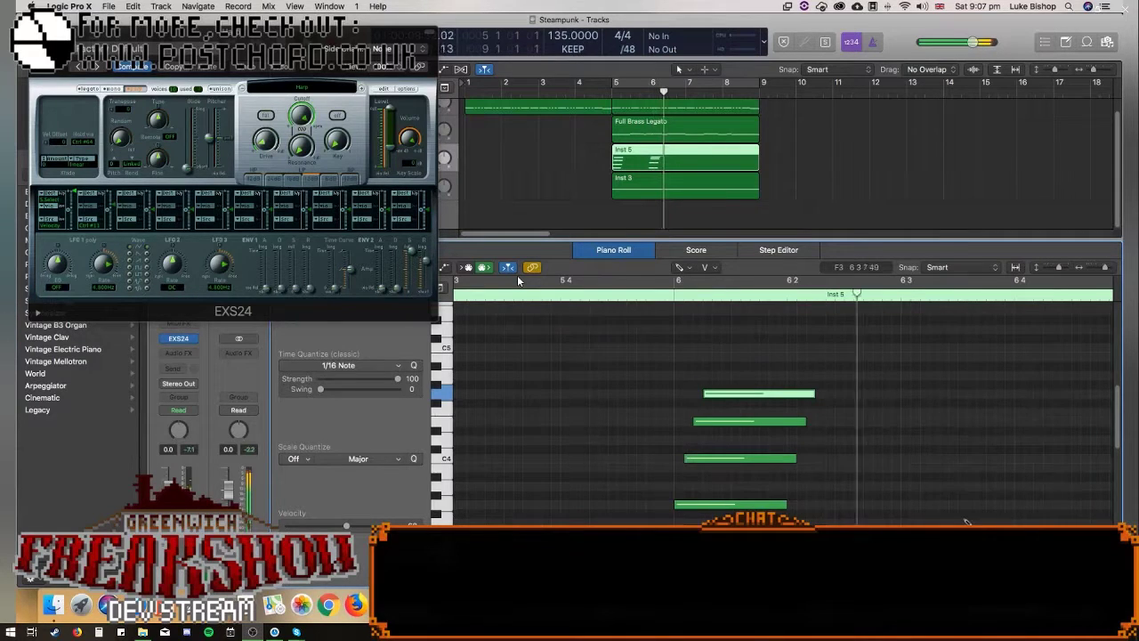
pyautogui.moveTo(912, 520); pyautogui.dragTo(938, 414)
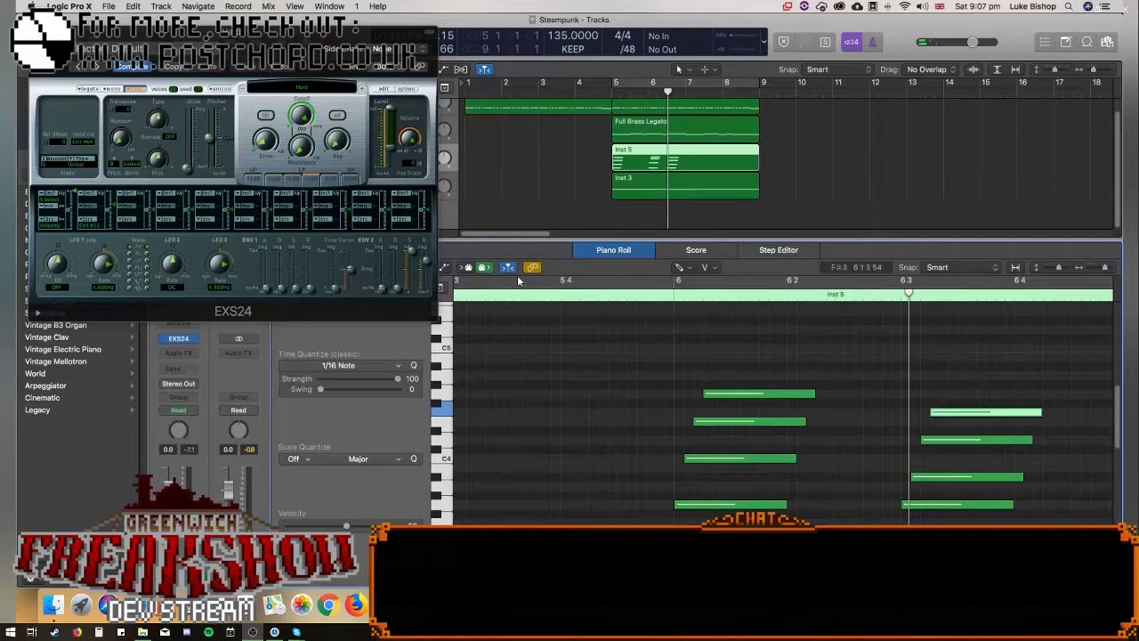
# Copy all the harp chords of bars 5 and 6 and paste them from bar 7.
pyautogui.press('super+a')
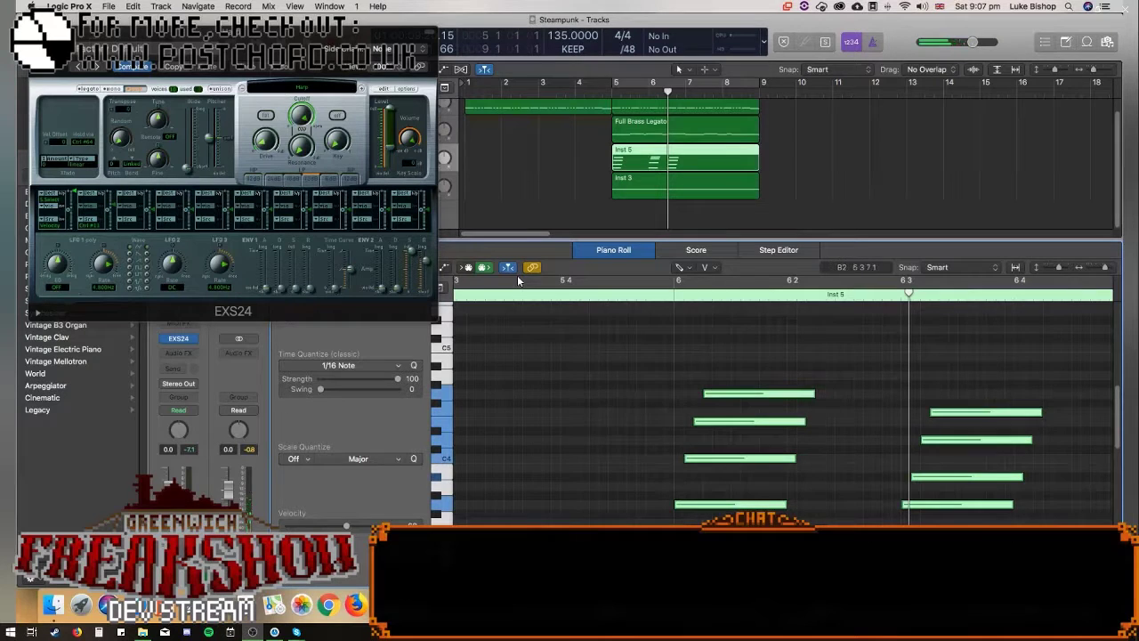
pyautogui.hscroll(5, 518, 281)
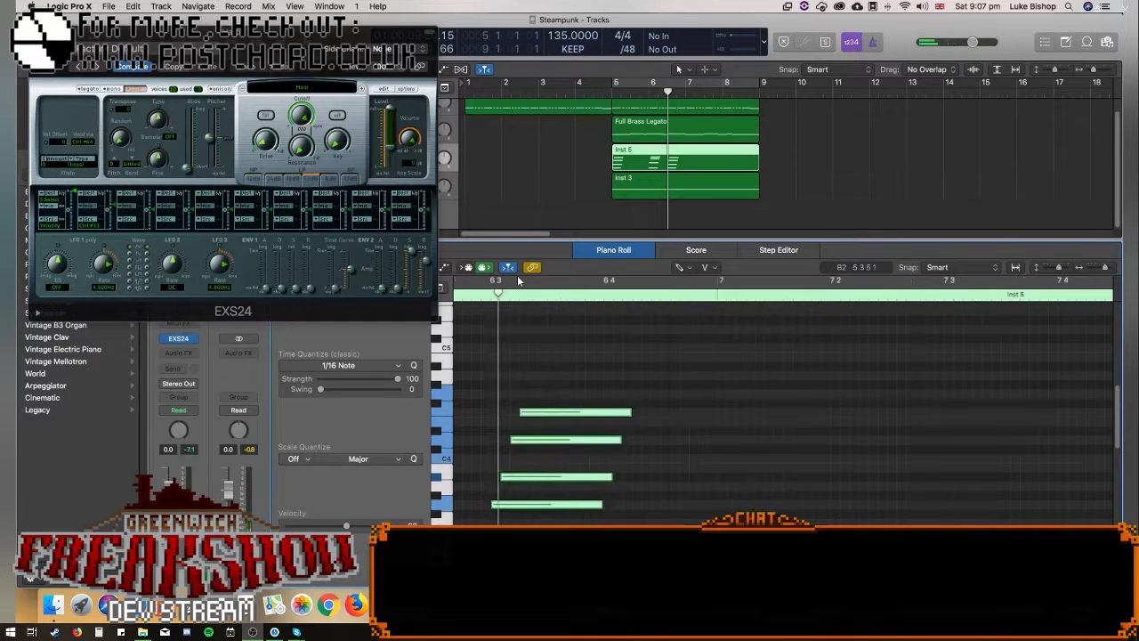
pyautogui.click(716, 300)
pyautogui.press('super+v')
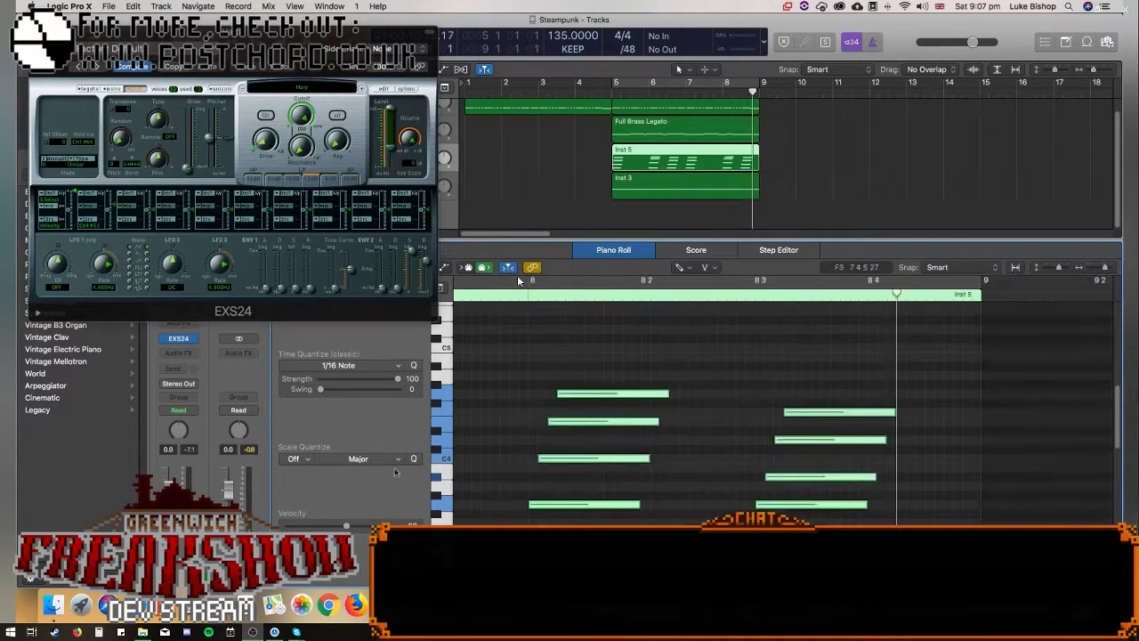
# Lower the top note of the chord at the start of bar 8 to F4.
pyautogui.click(450, 475)
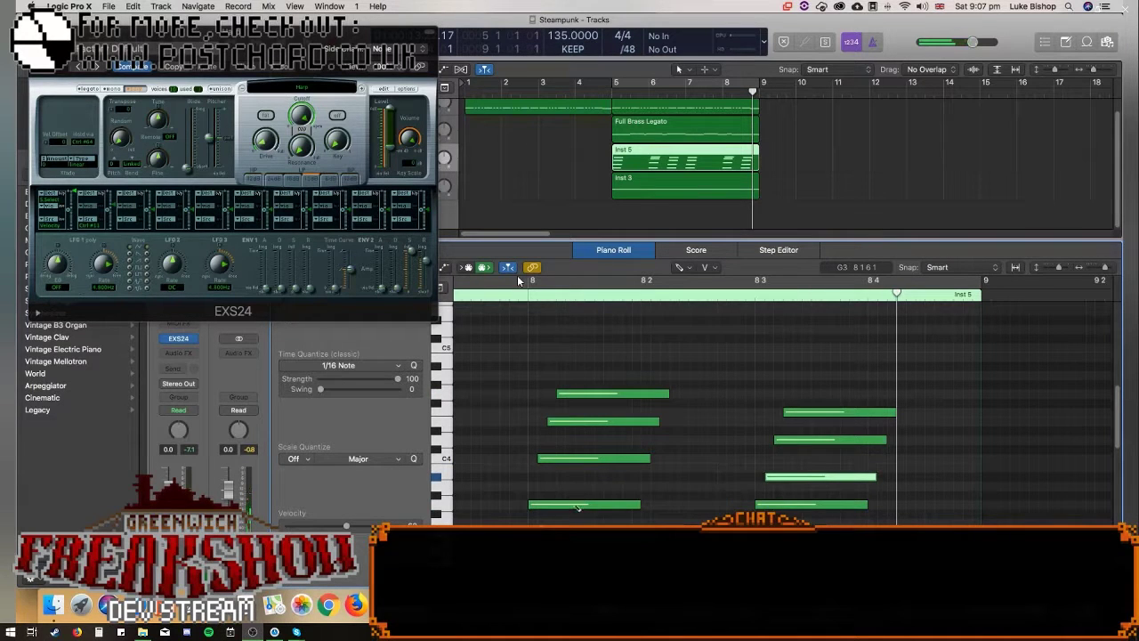
pyautogui.click(578, 505)
pyautogui.click(584, 461)
pyautogui.click(586, 424)
pyautogui.moveTo(591, 393); pyautogui.dragTo(588, 412)
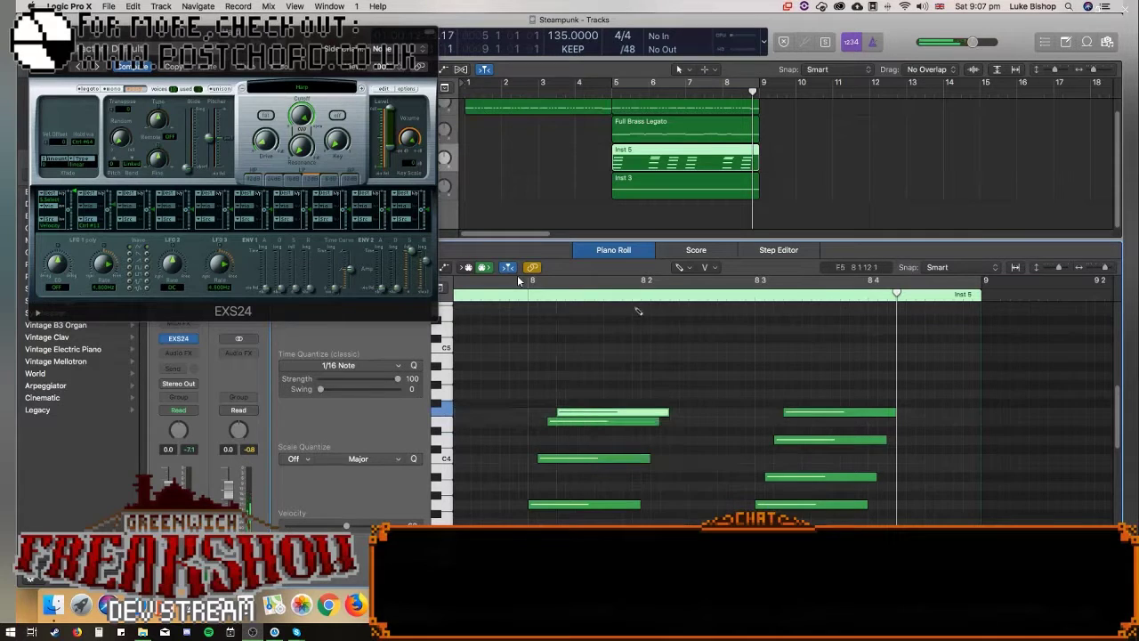
# Play the section from bar 5 and delete the F4 top notes from both bar 8 harp chords.
pyautogui.click(606, 79)
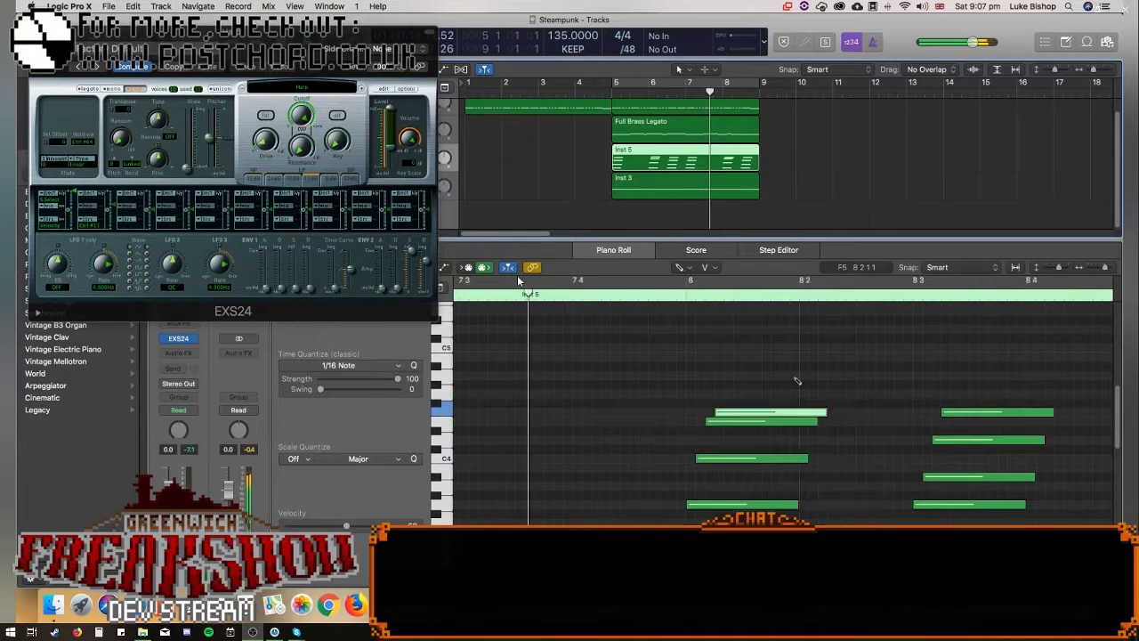
pyautogui.click(518, 276)
pyautogui.hscroll(-5, 518, 277)
pyautogui.moveTo(628, 413); pyautogui.dragTo(685, 415)
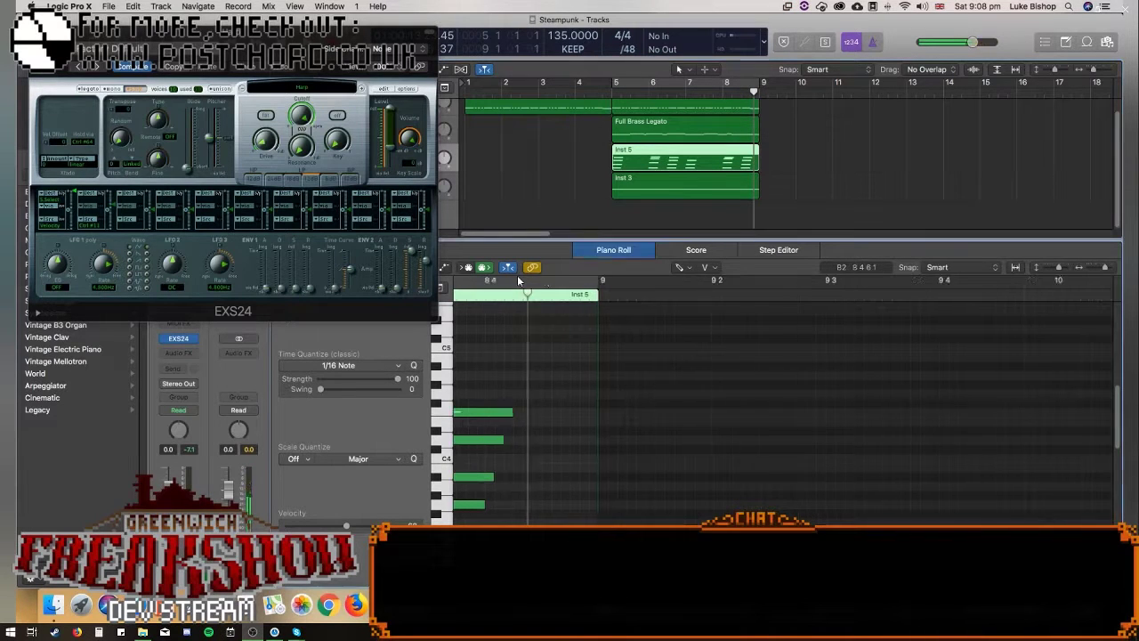
pyautogui.hscroll(-5, 517, 282)
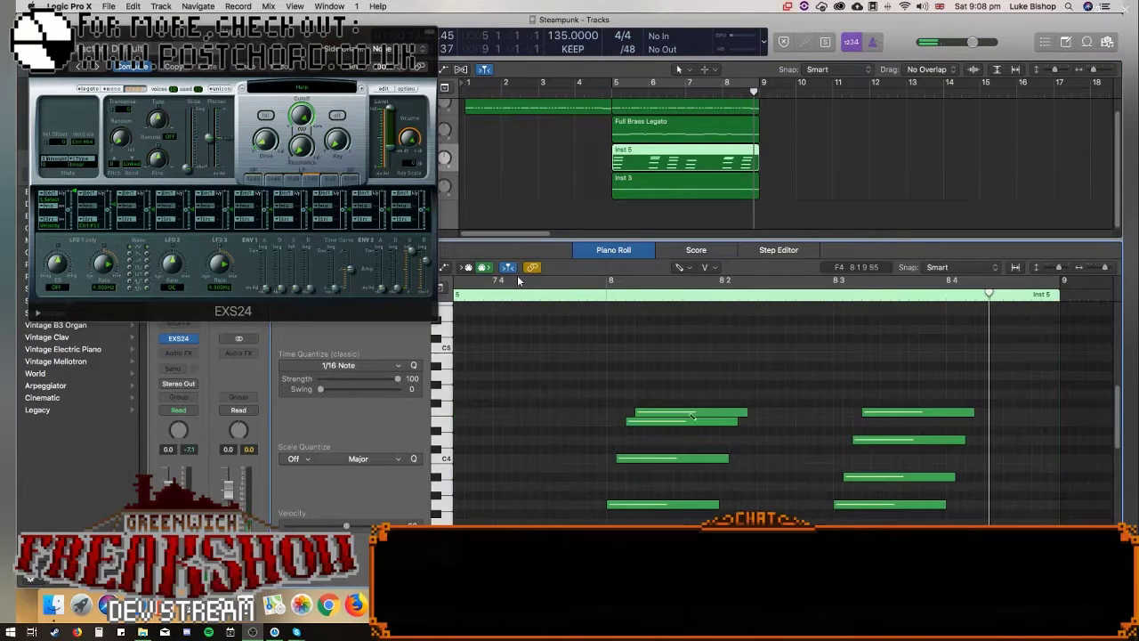
pyautogui.click(693, 413)
pyautogui.click(891, 414)
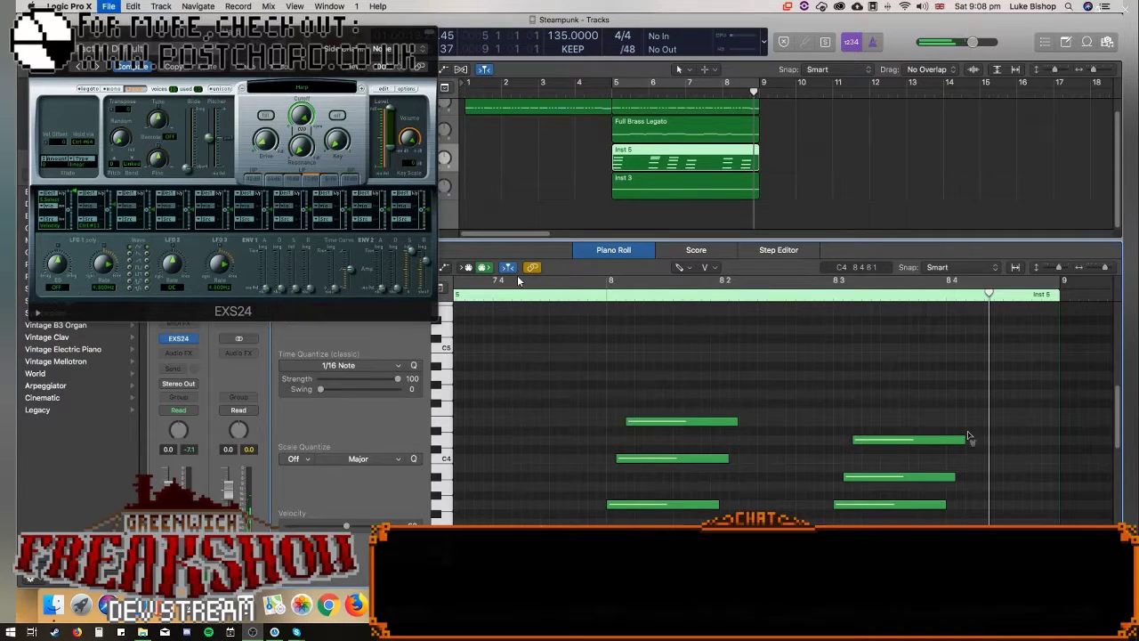
# Add a Channel EQ to the harp track with a 5000 Hz high-shelf cut of -17.5 dB and play the section.
pyautogui.press('super+w')
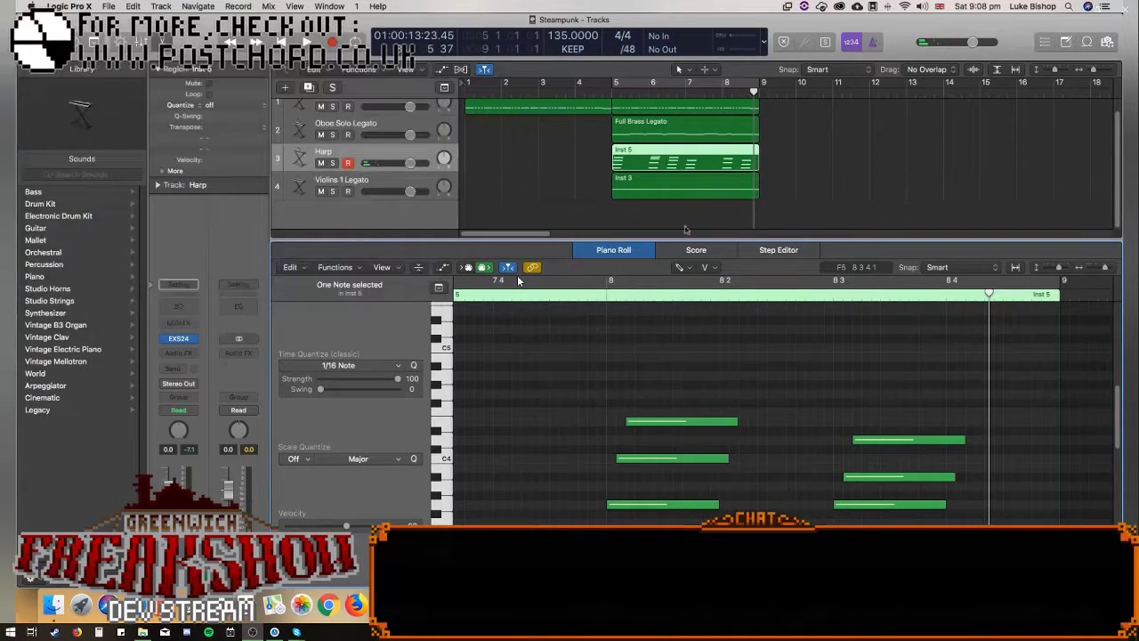
pyautogui.click(178, 306)
pyautogui.moveTo(464, 178); pyautogui.dragTo(478, 236)
pyautogui.press('space')
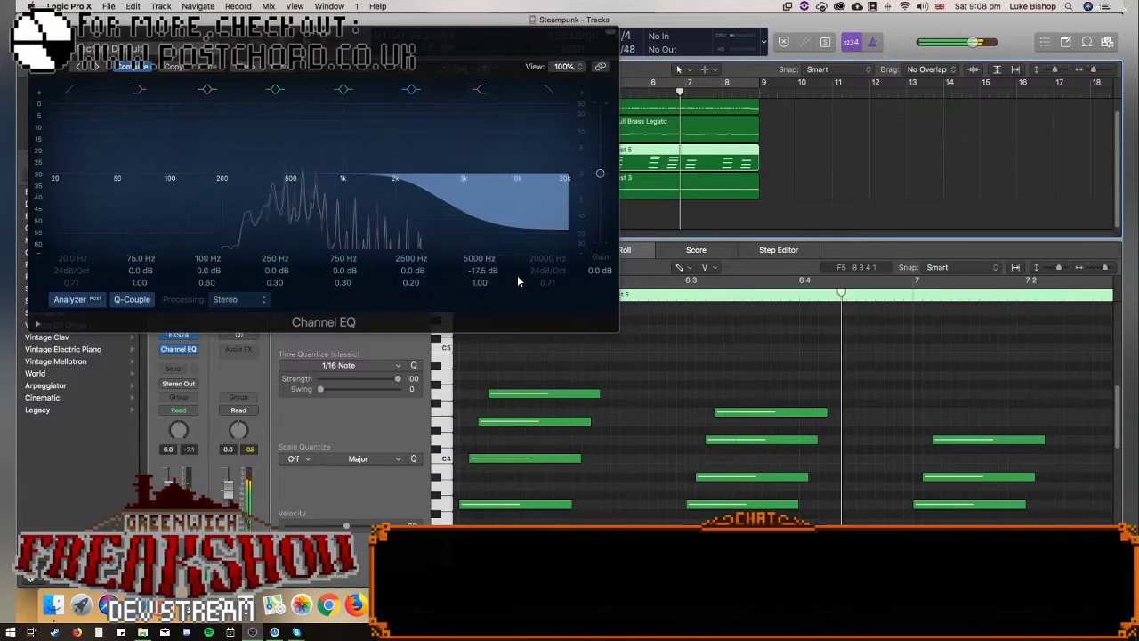
pyautogui.press('super+w')
# Add a stereo ChromaVerb to the harp track after the Channel EQ and play the section from bar 5.
pyautogui.click(190, 361)
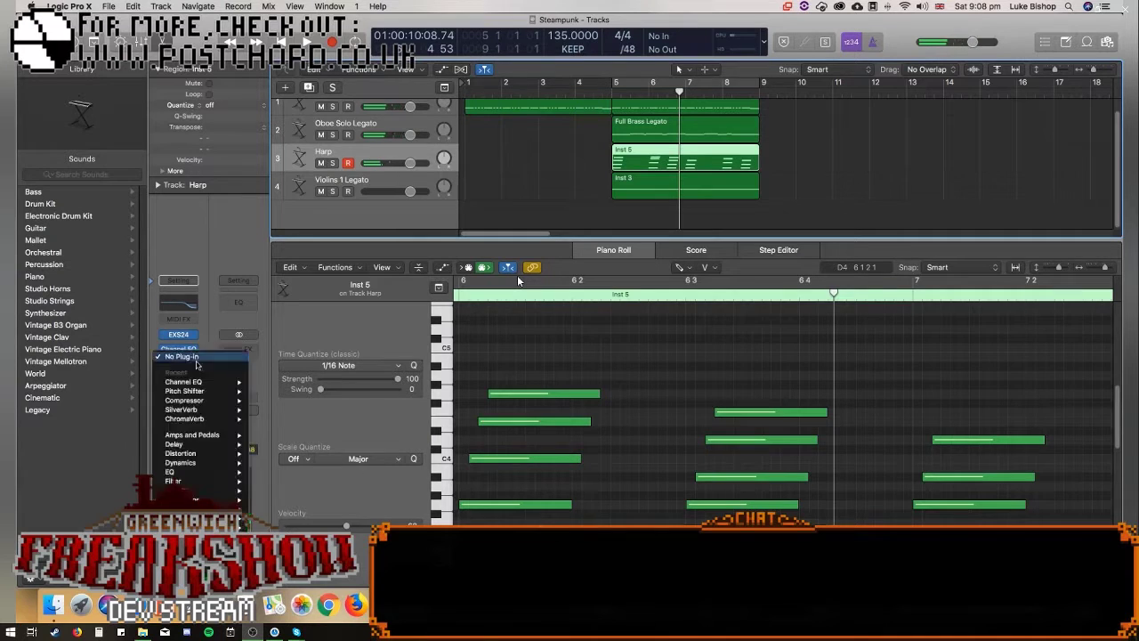
pyautogui.moveTo(206, 419)
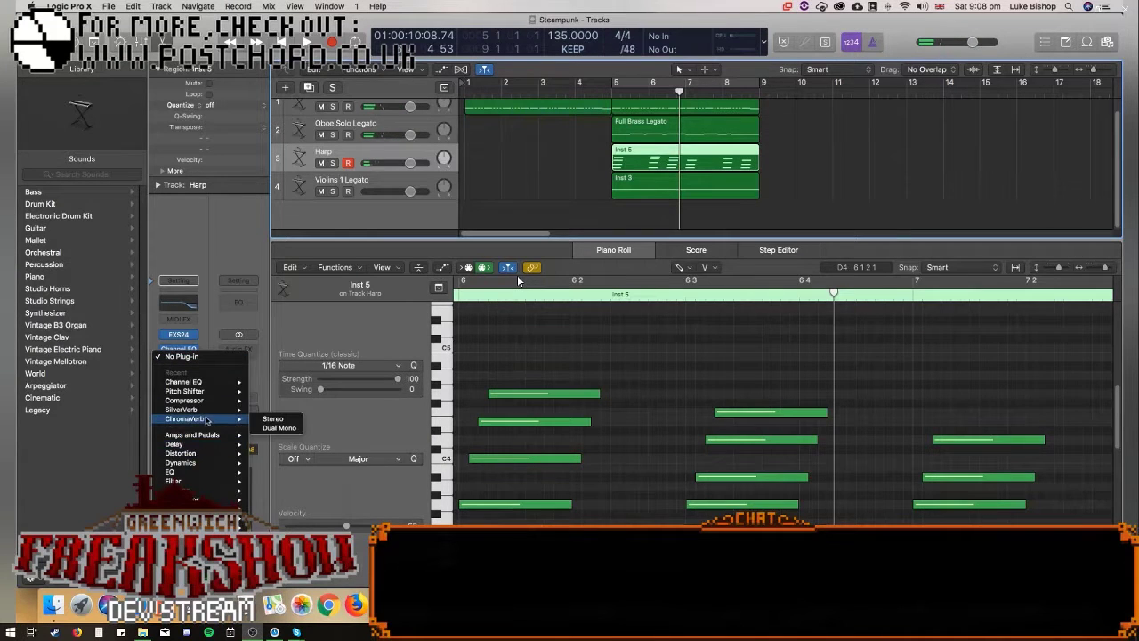
pyautogui.click(285, 420)
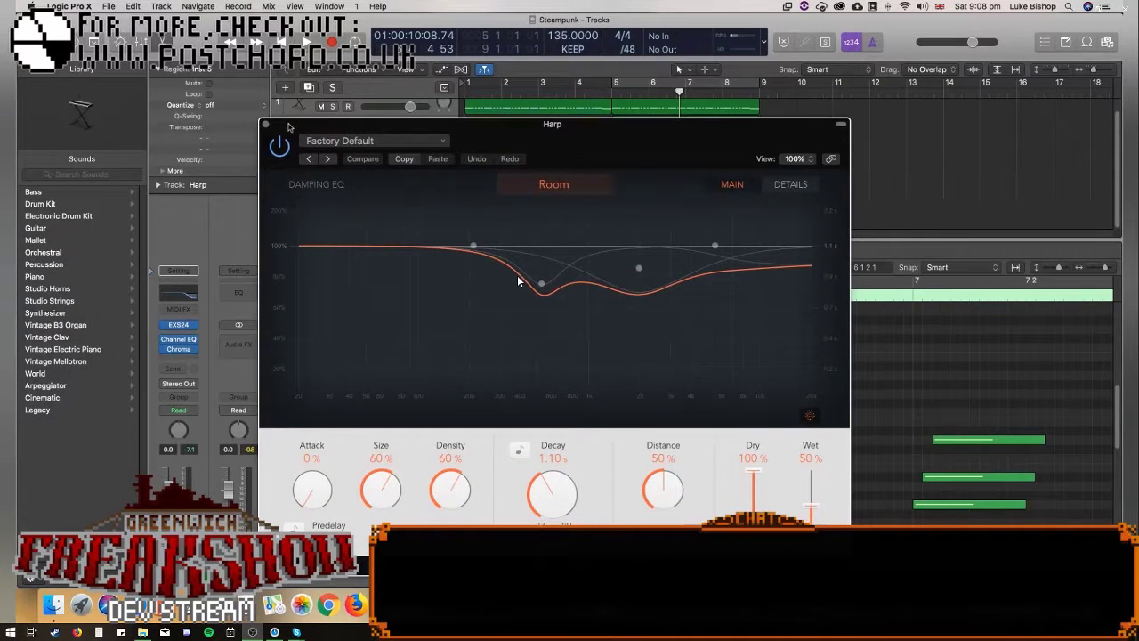
pyautogui.press('space')
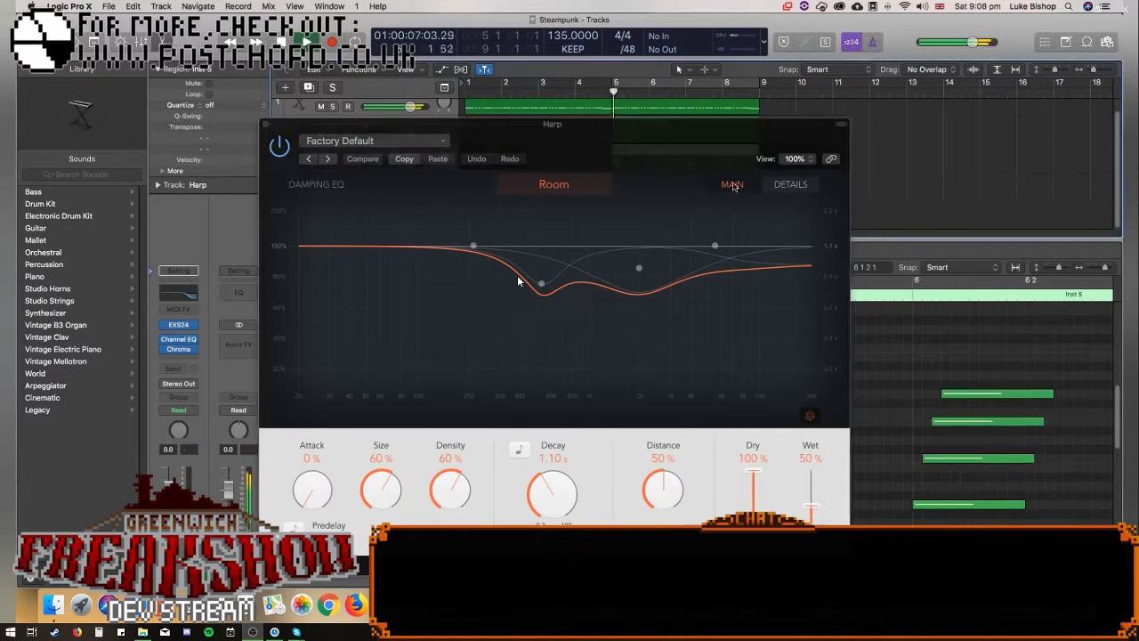
# Raise the reverb's lower damping EQ bands, with the lowest at 265 Hz and ratio 1.50, and set Dry to 27% and Wet to 70%.
pyautogui.moveTo(540, 283); pyautogui.dragTo(490, 233)
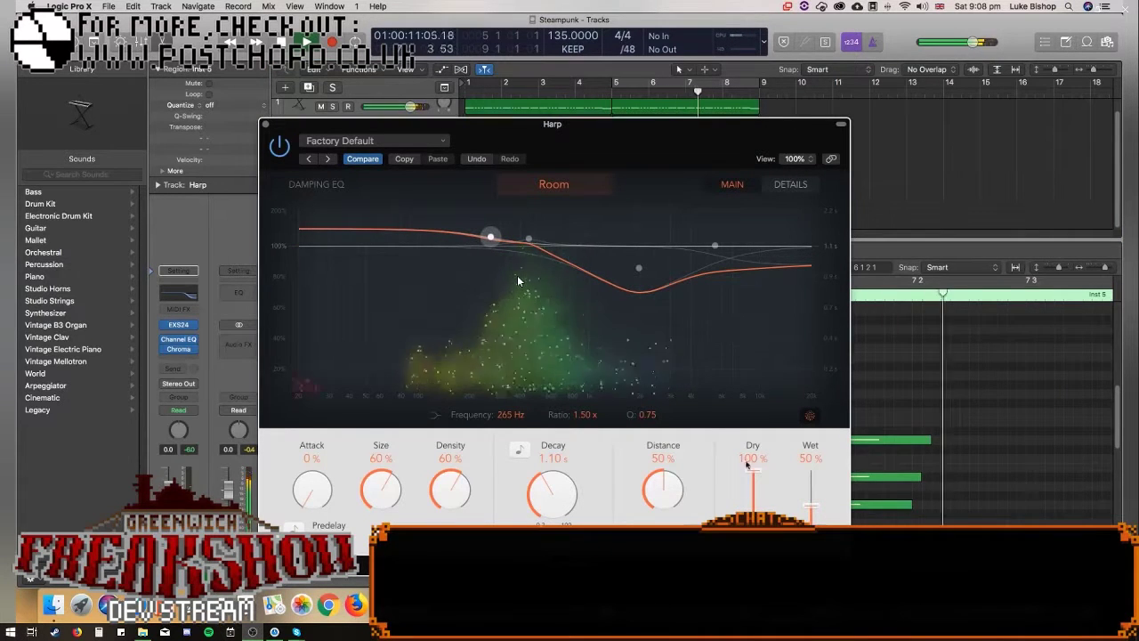
pyautogui.moveTo(753, 472); pyautogui.dragTo(752, 544)
pyautogui.moveTo(810, 510)
pyautogui.mouseDown()
pyautogui.moveTo(810, 474)
pyautogui.moveTo(811, 494)
pyautogui.mouseUp()
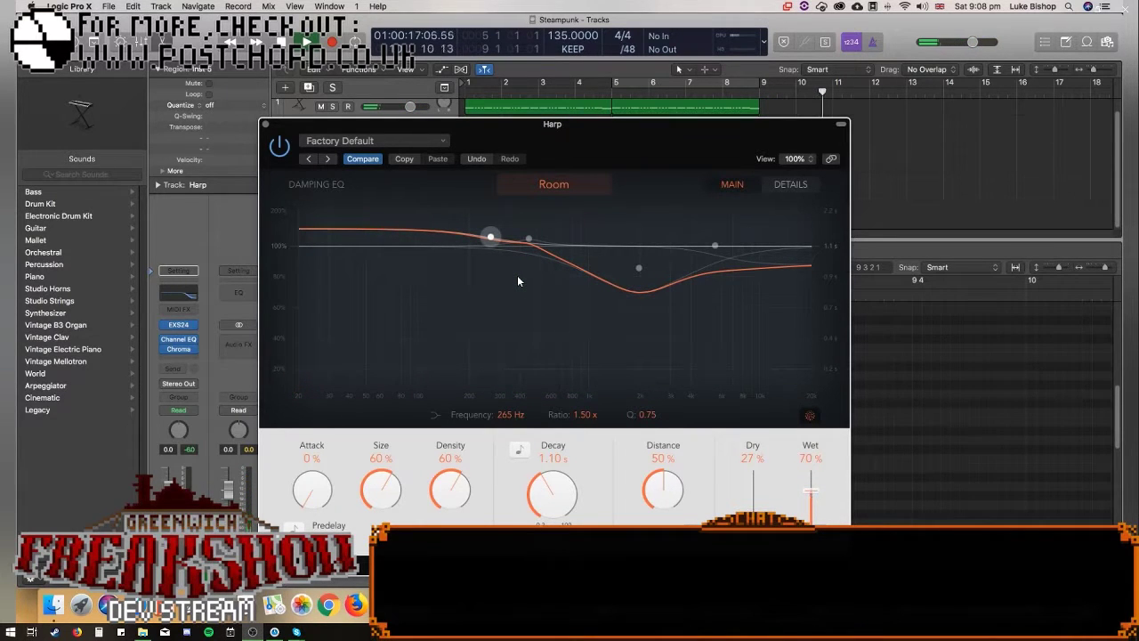
pyautogui.press('space')
pyautogui.click(265, 125)
# Duplicate the Oboe Solo Legato track and copy its melody region onto the new track from bar 5.
pyautogui.click(612, 91)
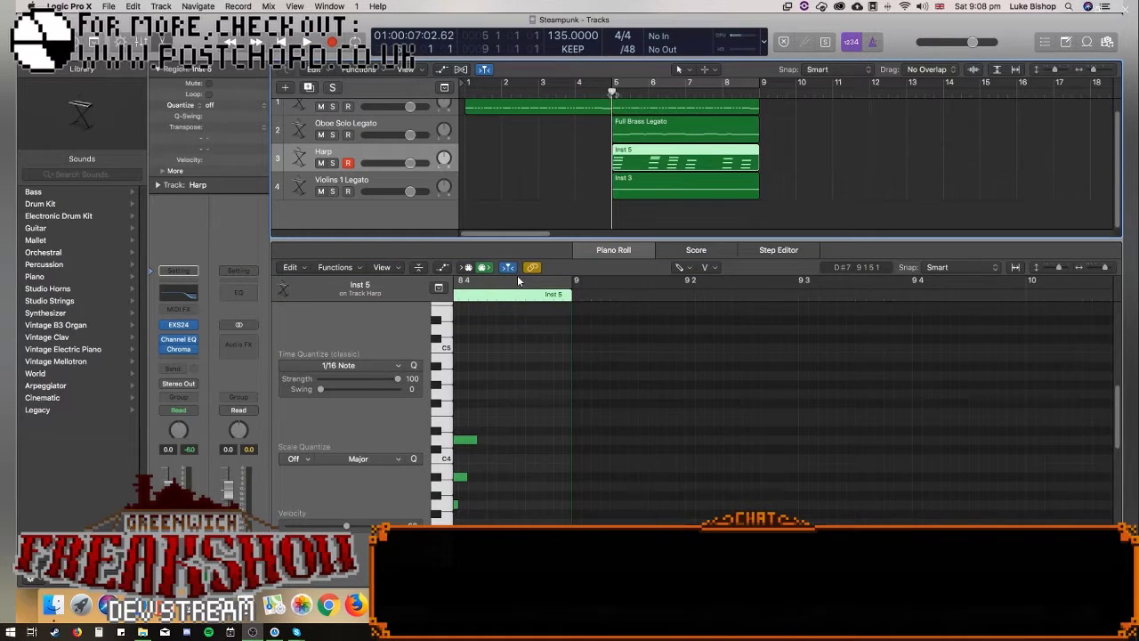
pyautogui.click(570, 135)
pyautogui.click(347, 125)
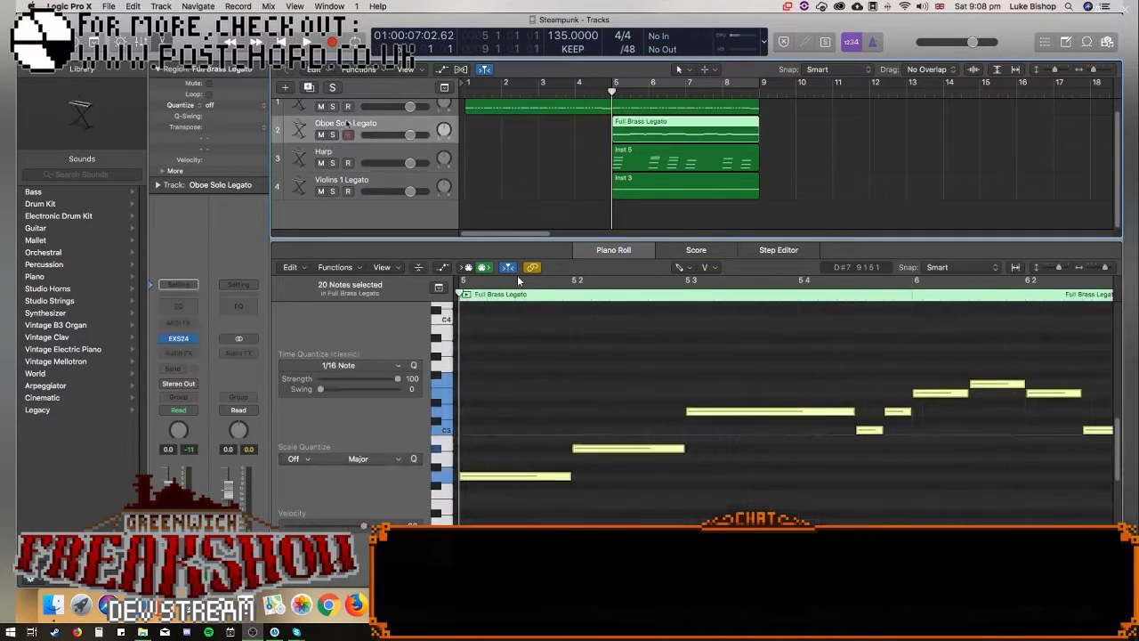
pyautogui.click(307, 89)
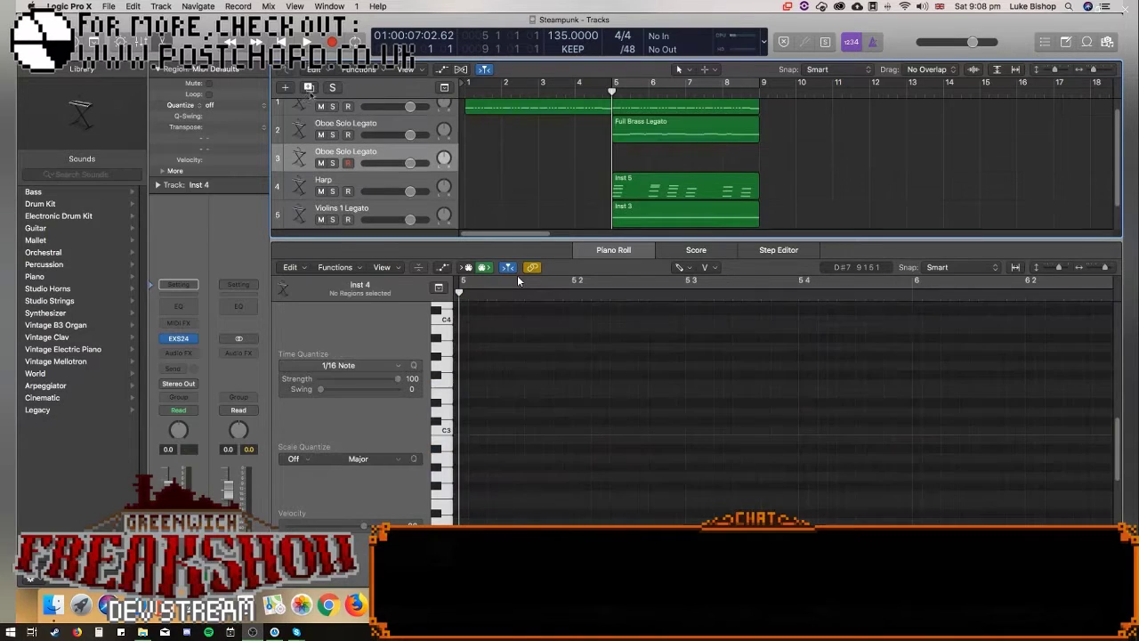
pyautogui.click(669, 132)
pyautogui.press('super+v')
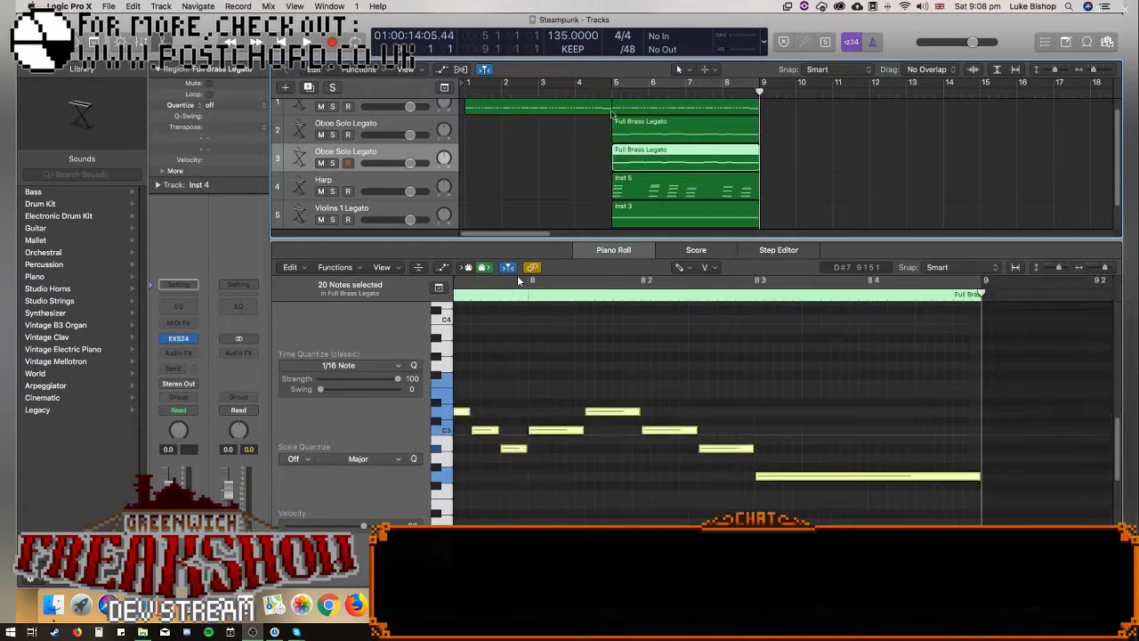
# Load the orchestral woodwind instrument Piccolo Legato on the duplicated track and play it from bar 5.
pyautogui.click(179, 339)
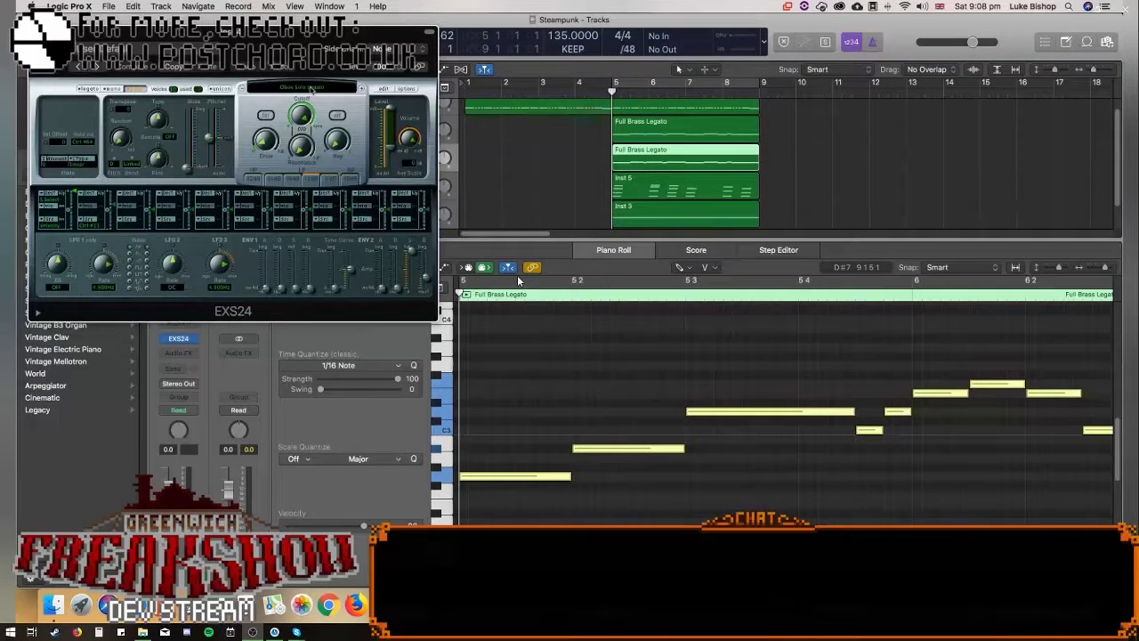
pyautogui.click(311, 88)
pyautogui.moveTo(311, 261)
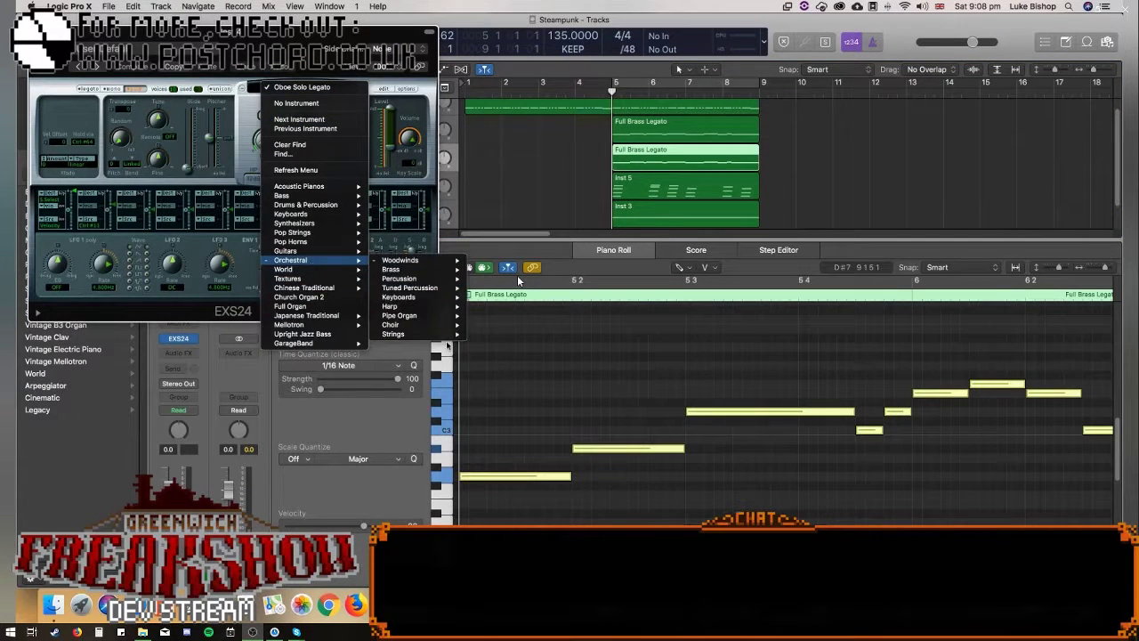
pyautogui.moveTo(404, 259)
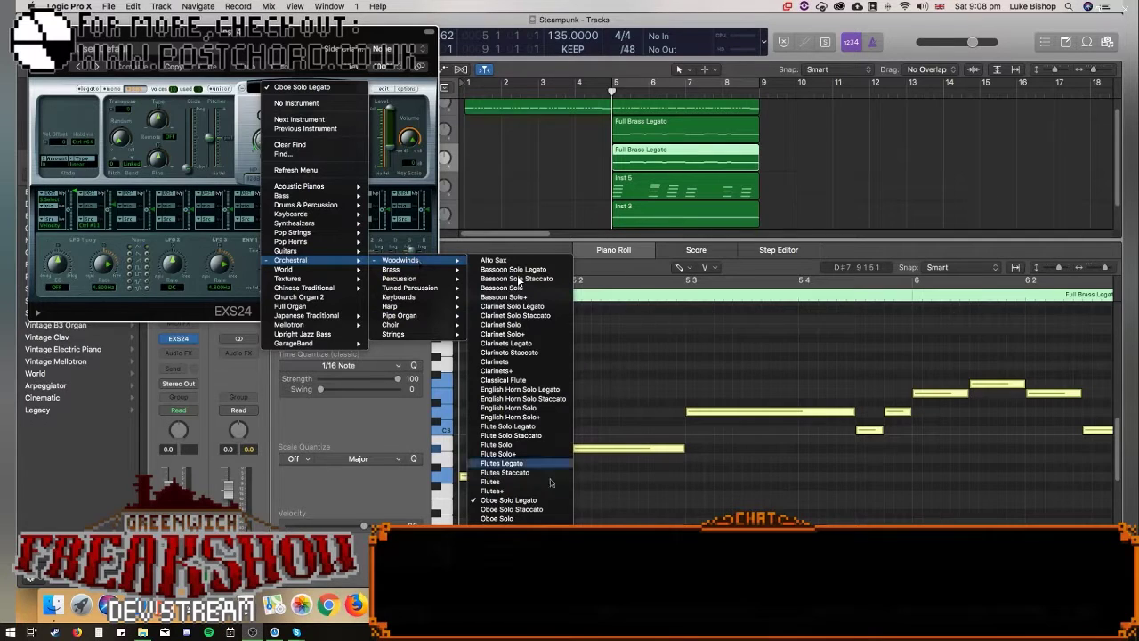
pyautogui.click(512, 516)
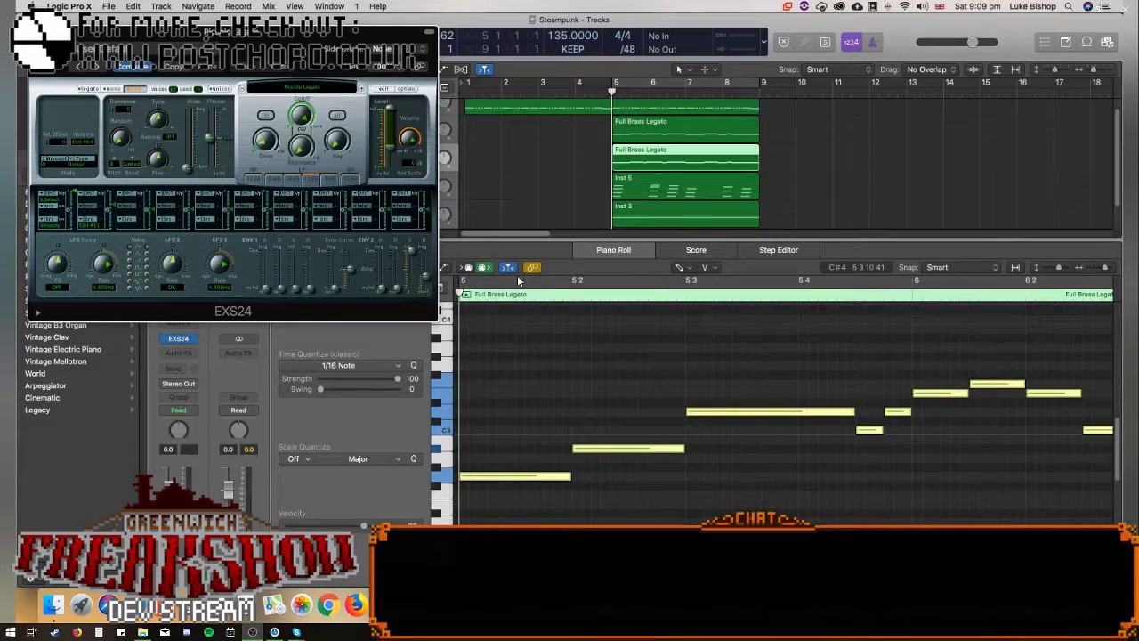
pyautogui.press('v')
pyautogui.press('space')
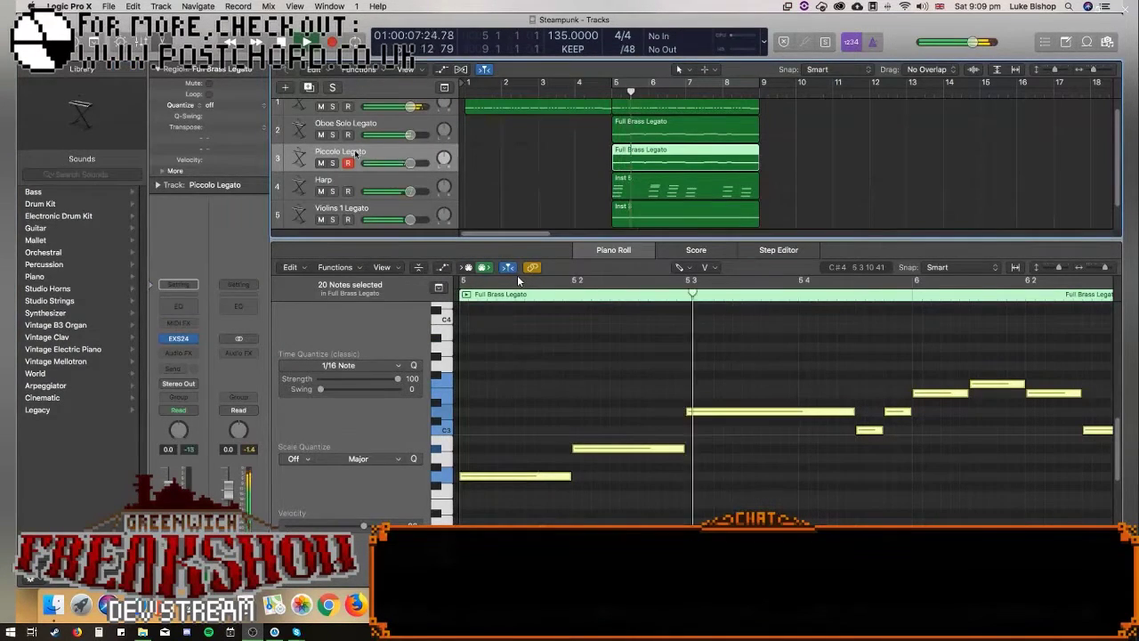
# Transpose all notes of the piccolo region up one octave.
pyautogui.click(440, 478)
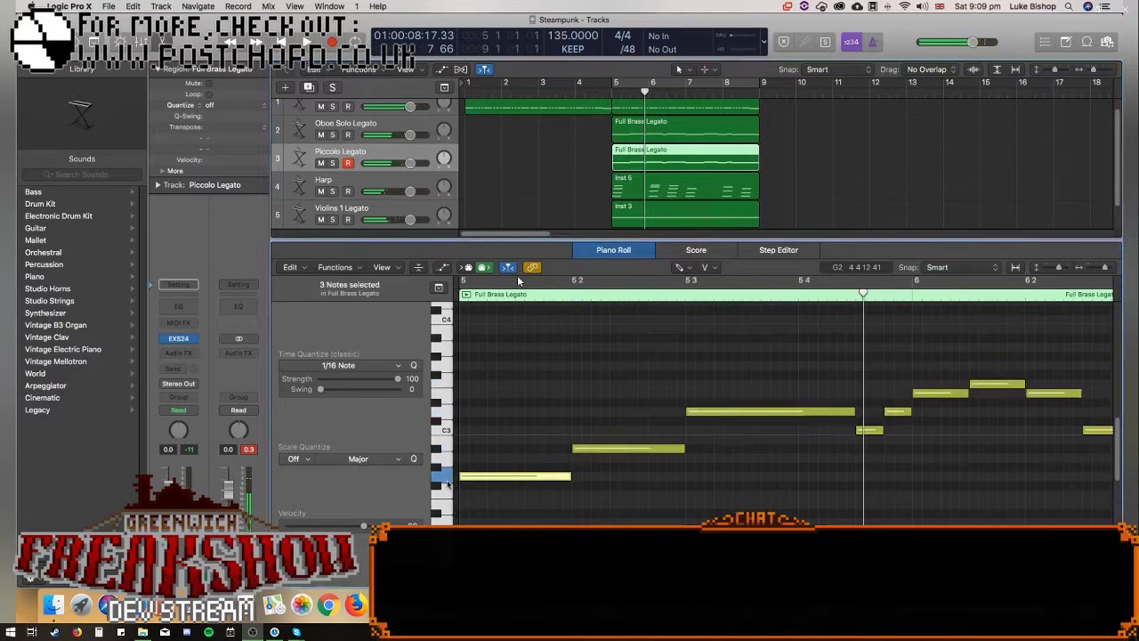
pyautogui.press('super+a')
pyautogui.moveTo(504, 478); pyautogui.dragTo(462, 366)
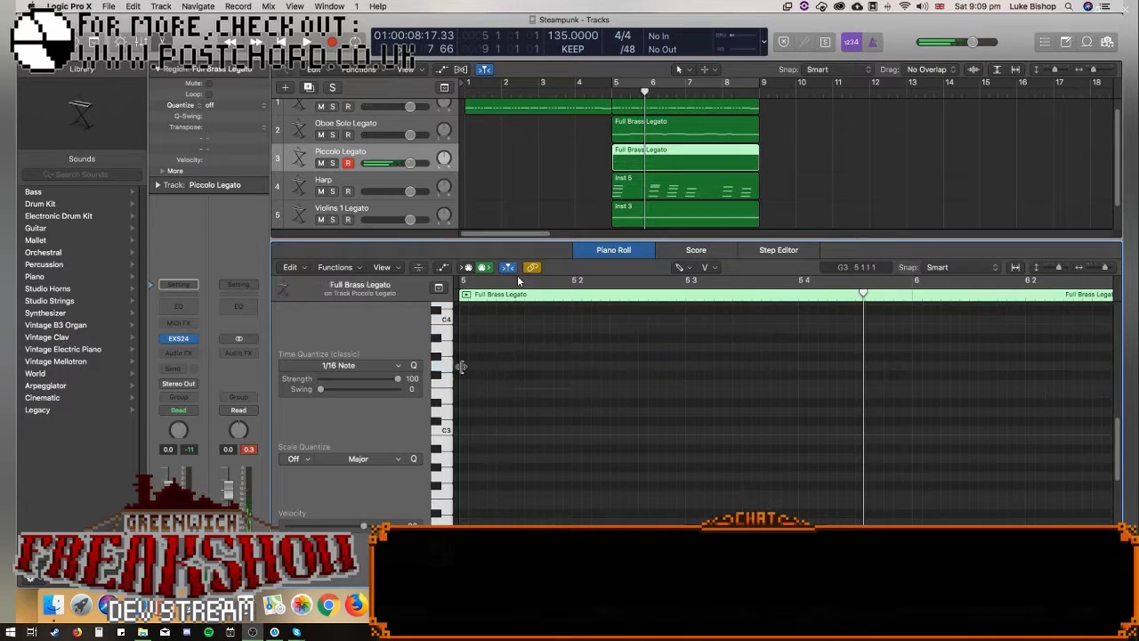
pyautogui.press('super+z')
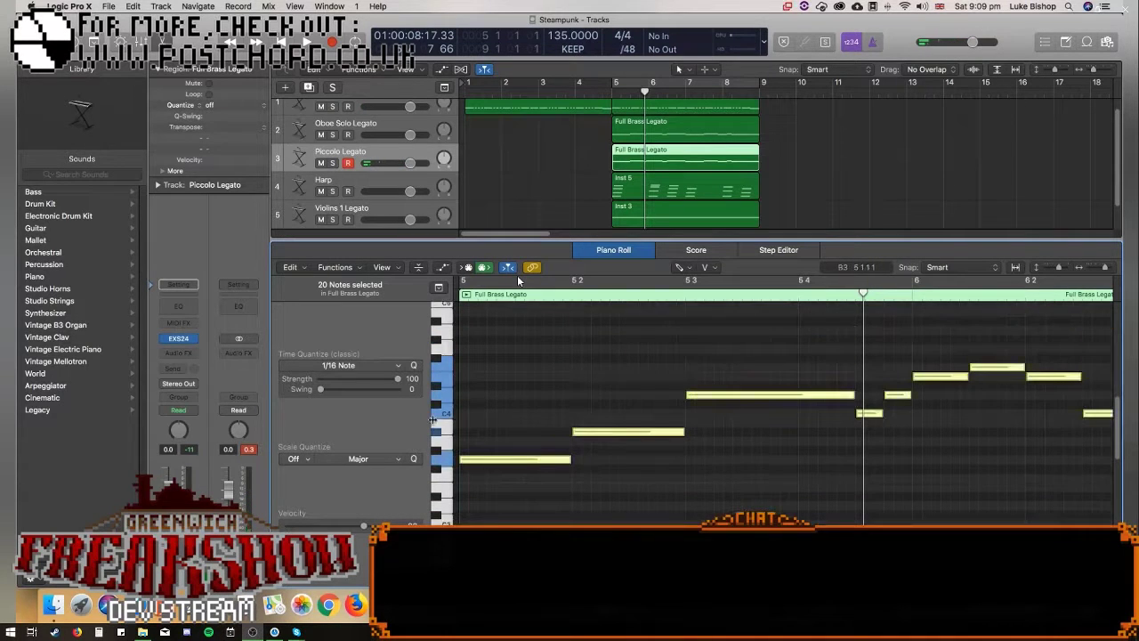
# Change the first three piccolo notes of bar 5 to D4, C4 and A#3.
pyautogui.moveTo(502, 459); pyautogui.dragTo(503, 395)
pyautogui.moveTo(625, 432); pyautogui.dragTo(687, 400)
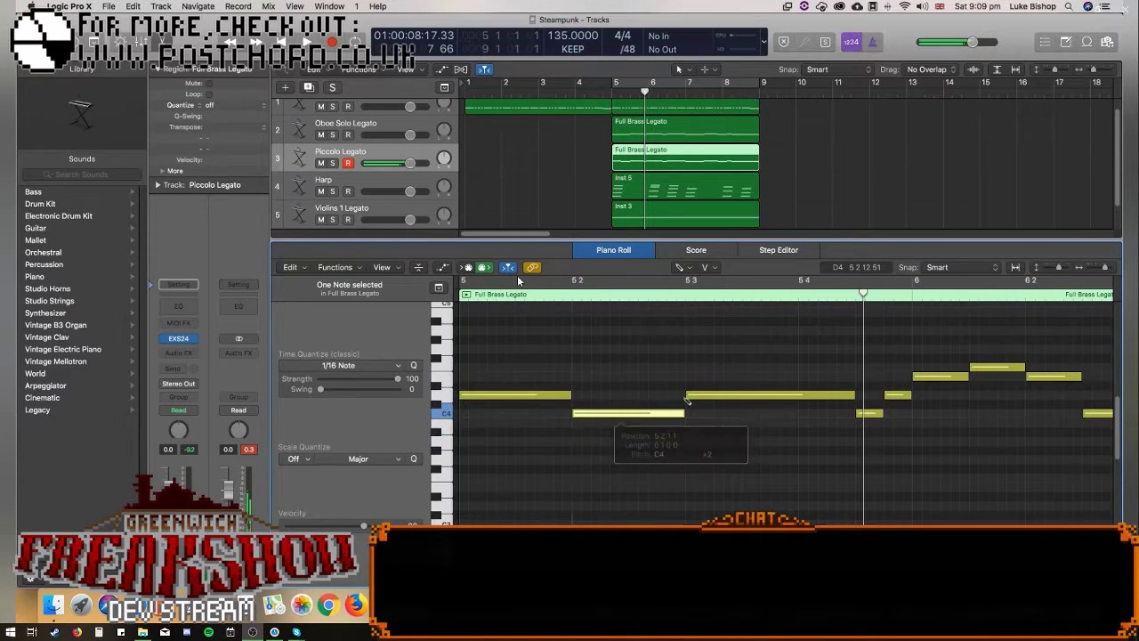
pyautogui.moveTo(770, 395); pyautogui.dragTo(771, 432)
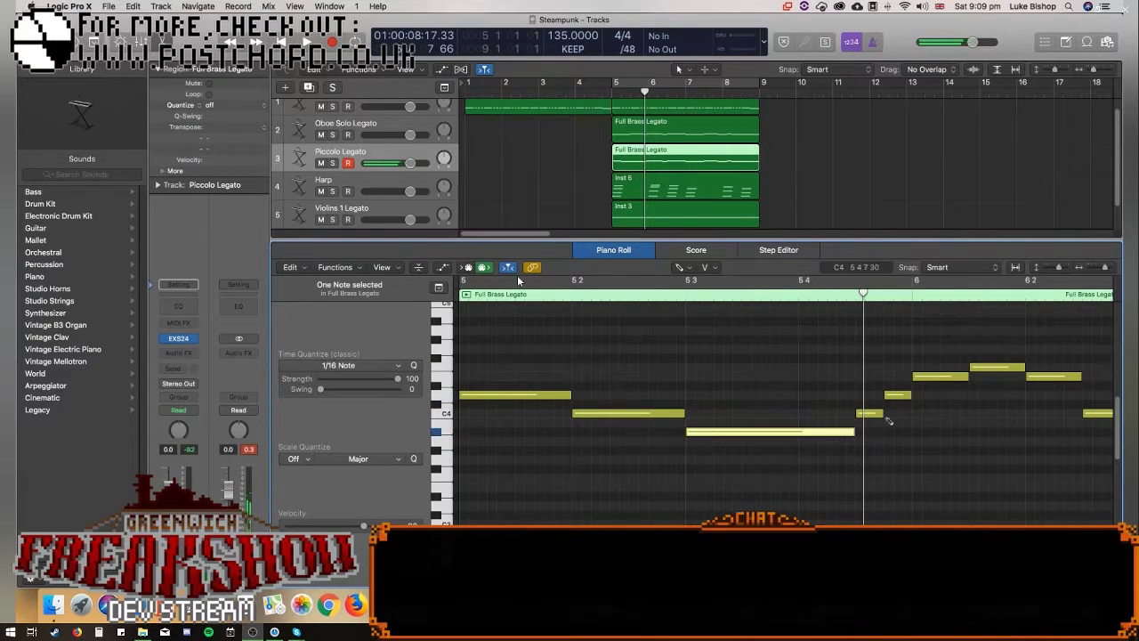
# Raise the two short piccolo notes at the end of bar 5 to E4 and F4, and the first note of bar 6 to G4.
pyautogui.click(875, 414)
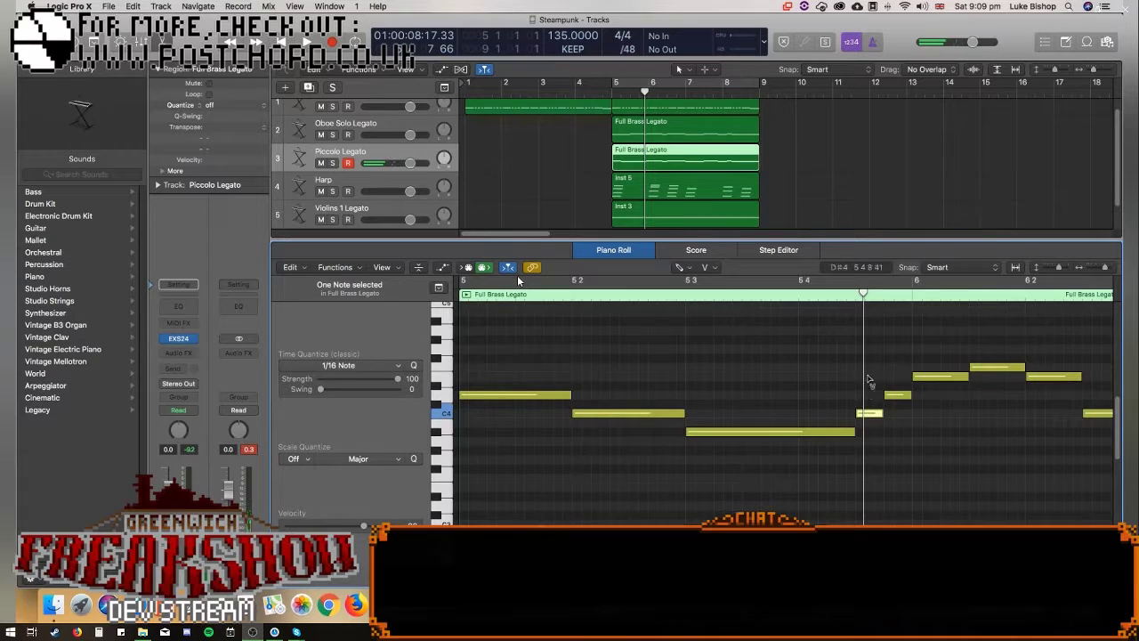
pyautogui.moveTo(837, 336)
pyautogui.mouseDown()
pyautogui.moveTo(1094, 419)
pyautogui.moveTo(846, 347)
pyautogui.mouseUp()
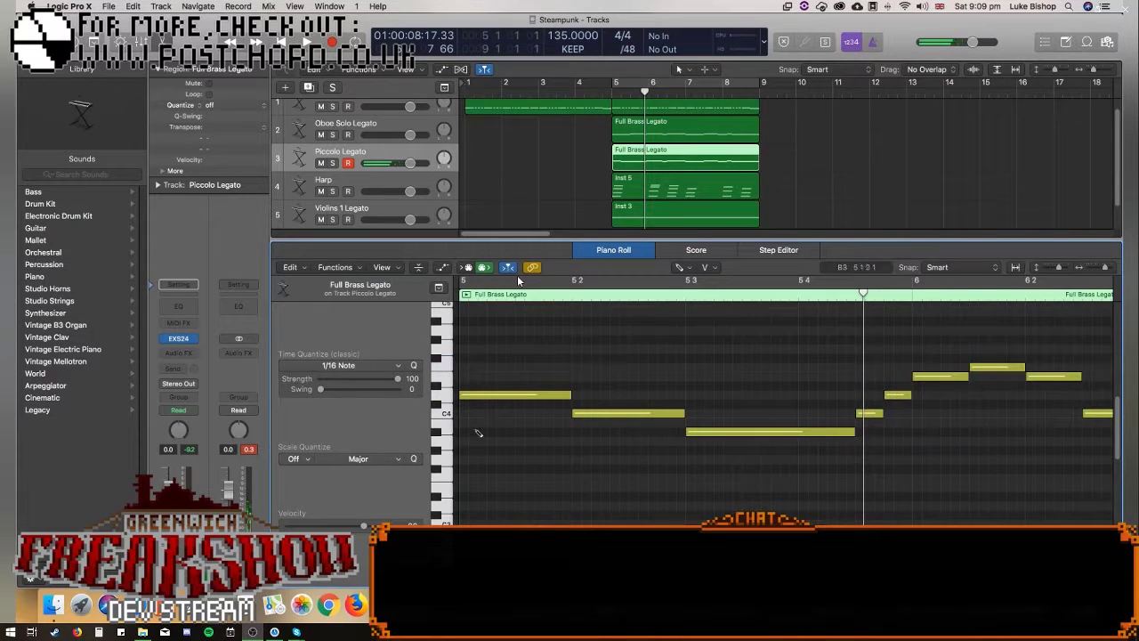
pyautogui.moveTo(870, 415); pyautogui.dragTo(936, 354)
pyautogui.click(899, 396)
pyautogui.click(900, 397)
pyautogui.click(948, 377)
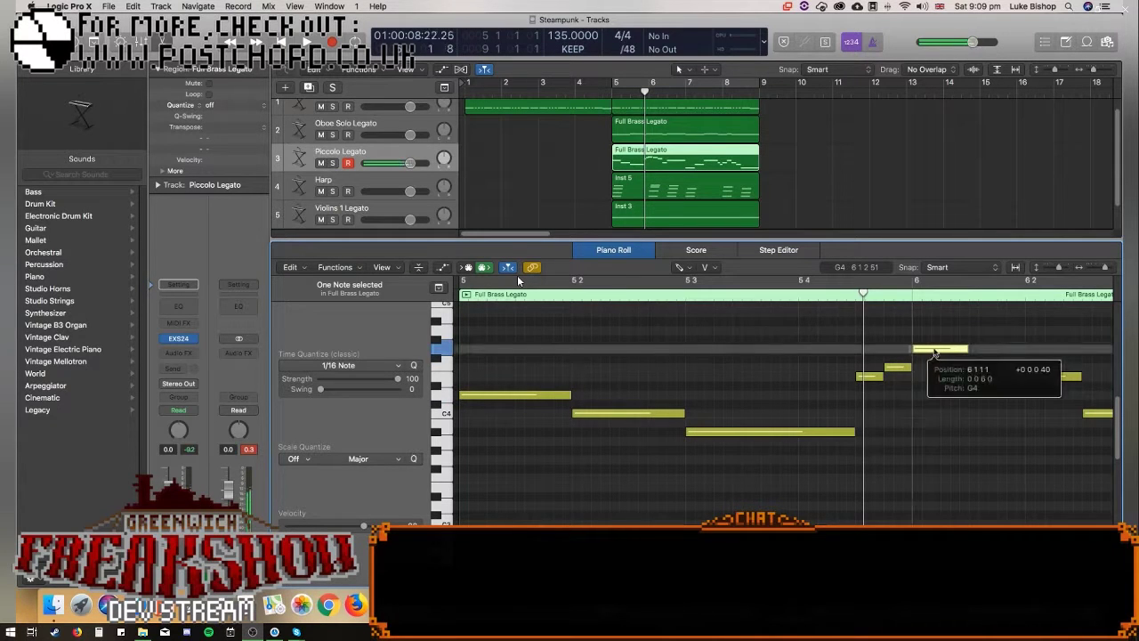
pyautogui.click(1050, 377)
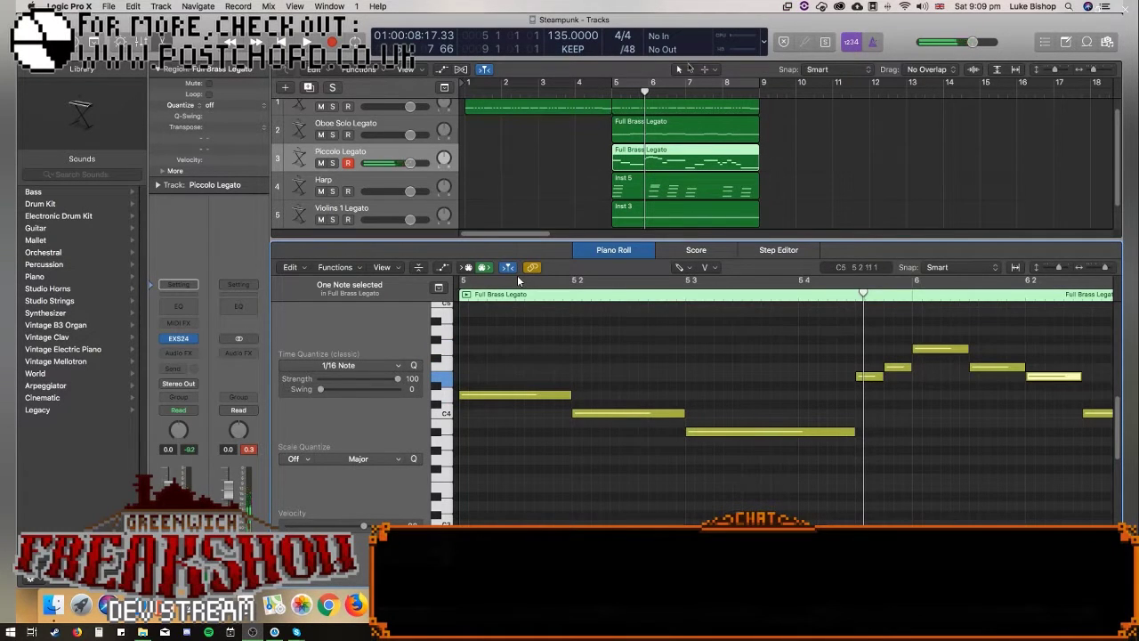
# Play the piccolo part, then raise the first two notes of bar 7 to F4 and E4.
pyautogui.click(752, 155)
pyautogui.press('space')
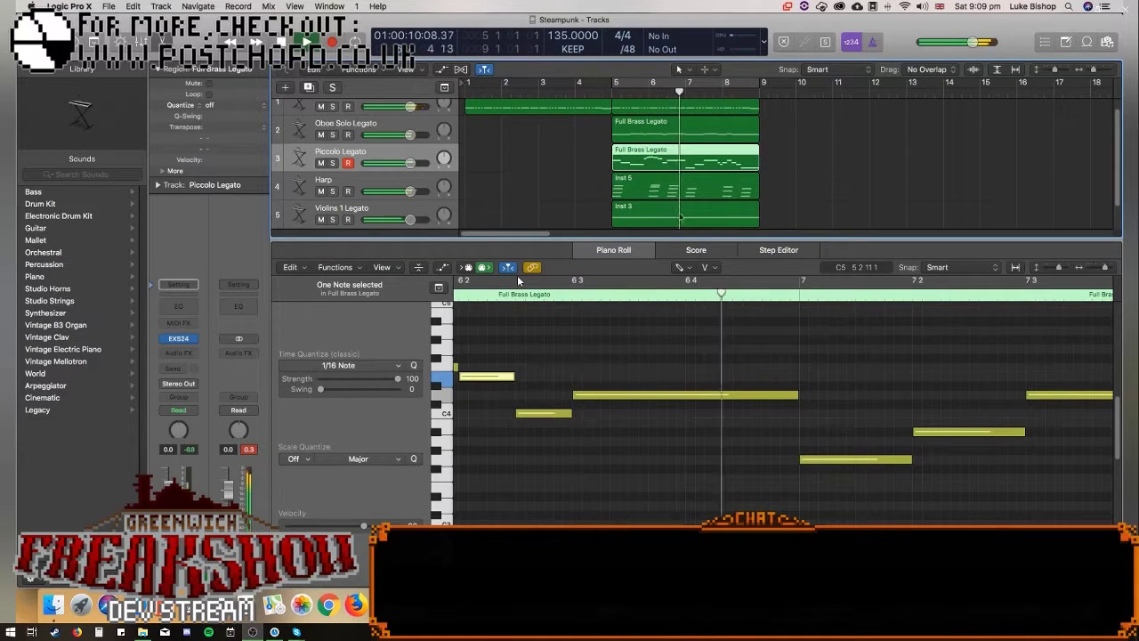
pyautogui.moveTo(835, 462); pyautogui.dragTo(834, 368)
pyautogui.moveTo(930, 431); pyautogui.dragTo(930, 375)
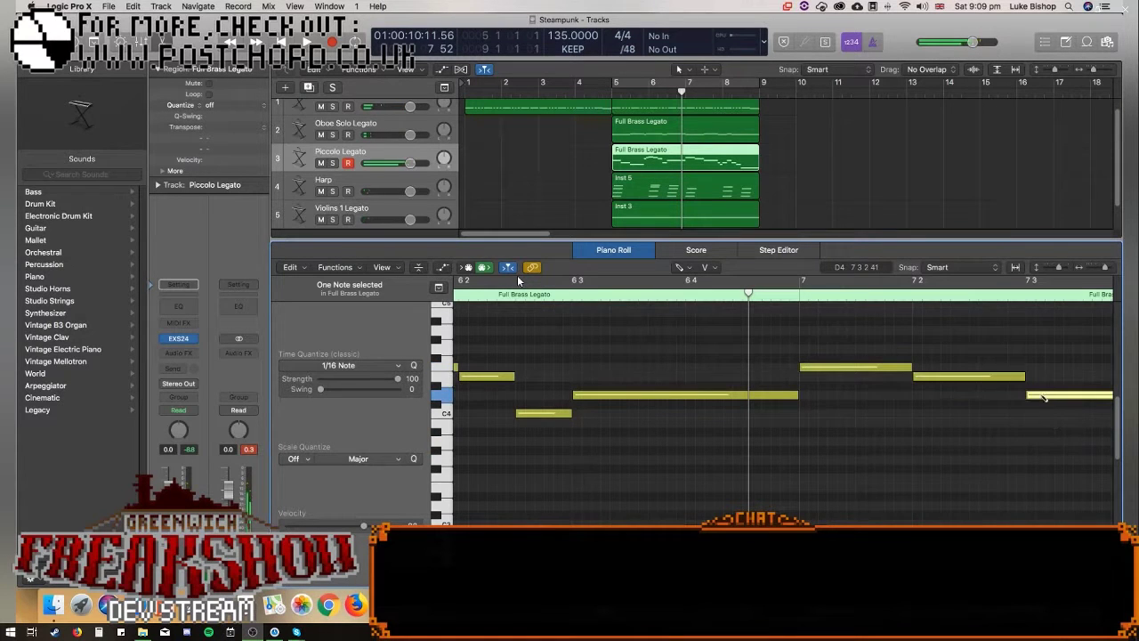
# Change the first four piccolo notes of bar 8 to A3, A#3, A3 and F3, and play the section back.
pyautogui.moveTo(1105, 267); pyautogui.dragTo(1101, 267)
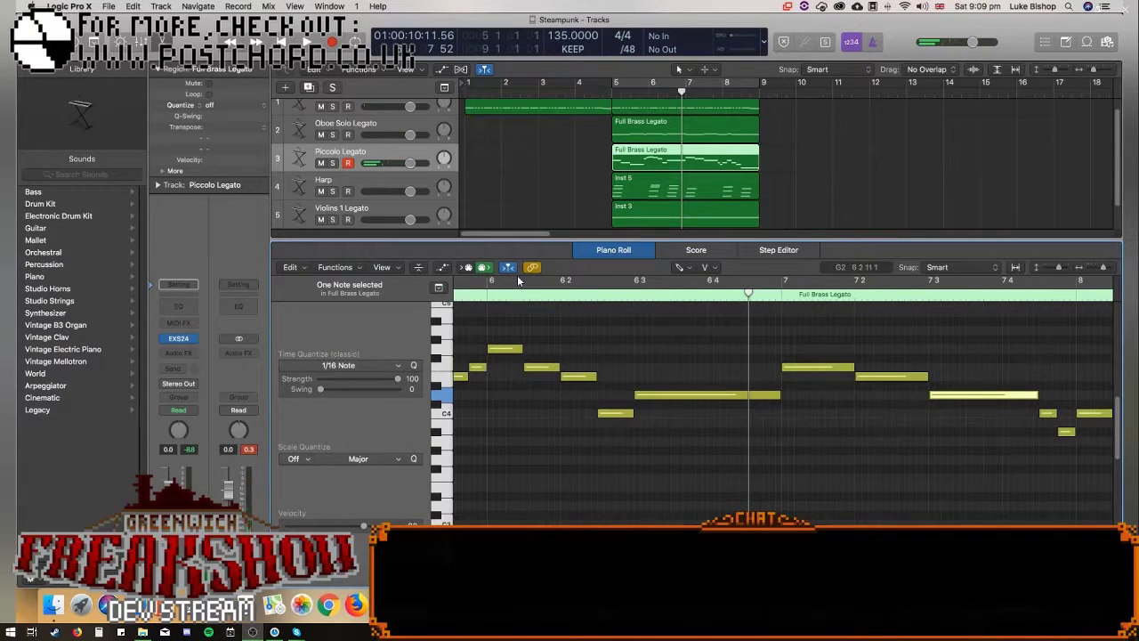
pyautogui.hscroll(5, 519, 281)
pyautogui.click(734, 413)
pyautogui.moveTo(782, 415); pyautogui.dragTo(782, 442)
pyautogui.moveTo(823, 395); pyautogui.dragTo(893, 478)
pyautogui.rightClick(894, 434)
pyautogui.click(893, 436)
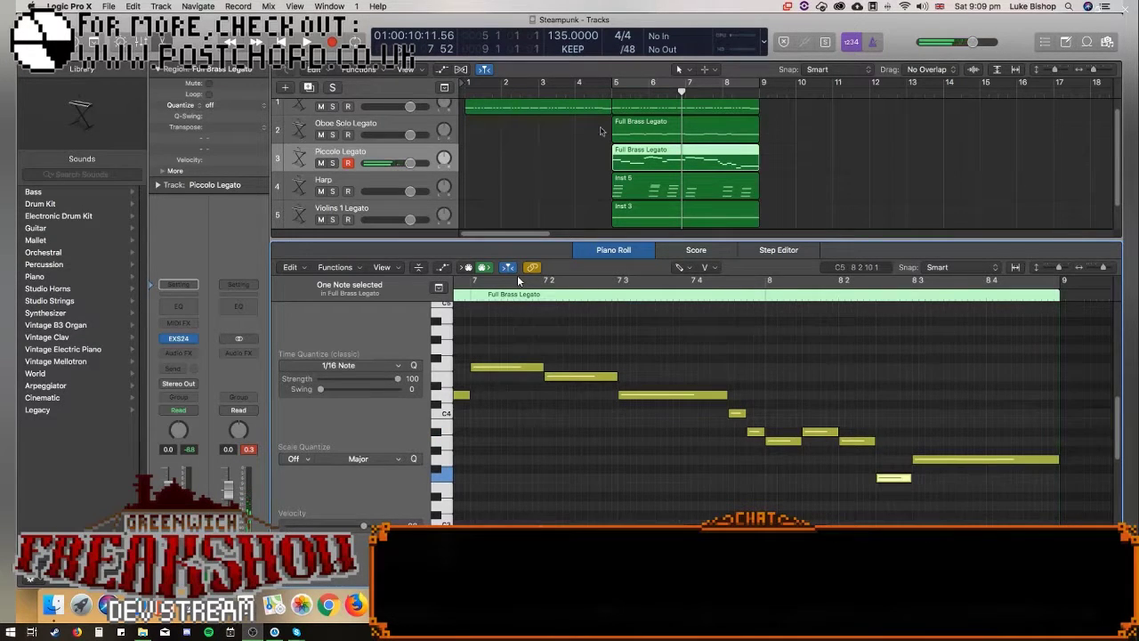
pyautogui.hotkey('shift', 'space')
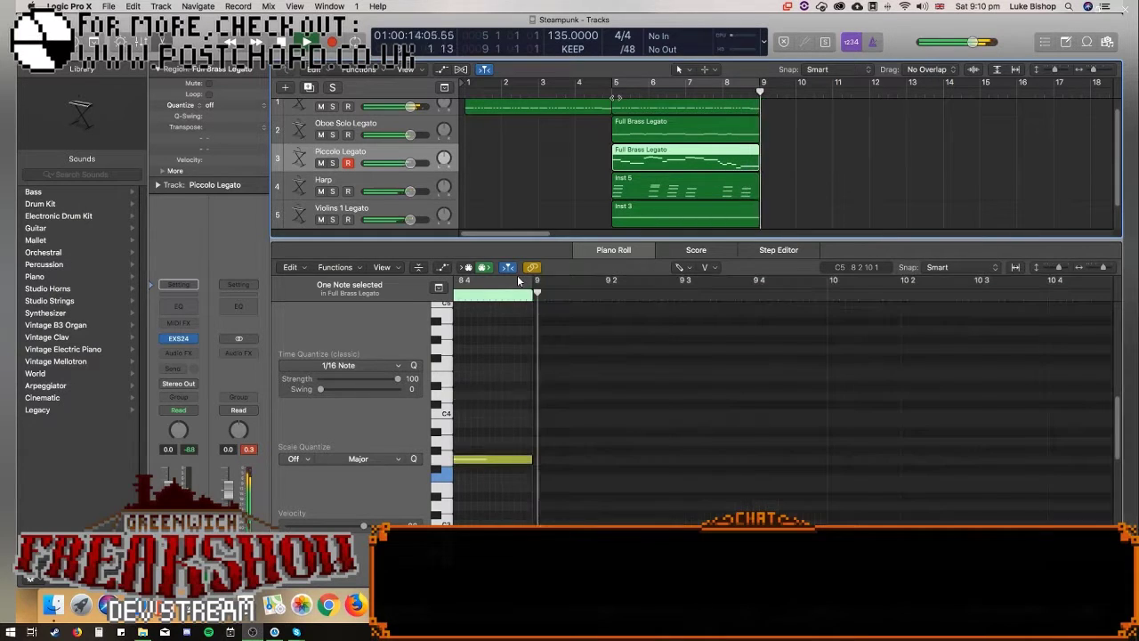
# Try the orchestral brass instrument French Horns Legato in place of Oboe Solo Legato and play it from bar 5.
pyautogui.click(377, 127)
pyautogui.click(630, 89)
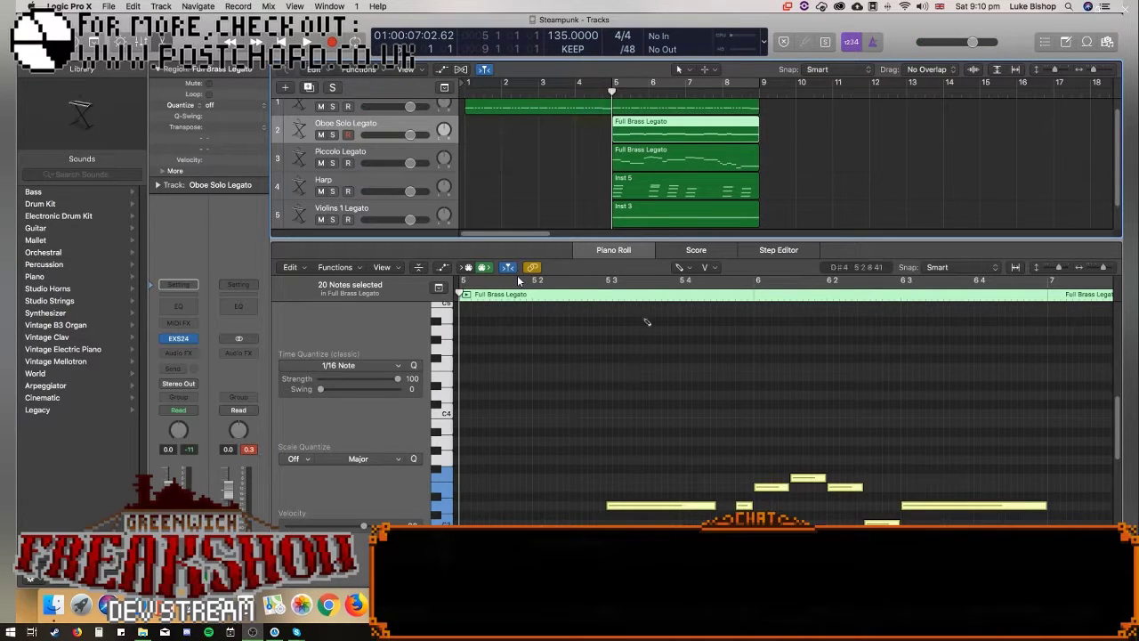
pyautogui.press('space')
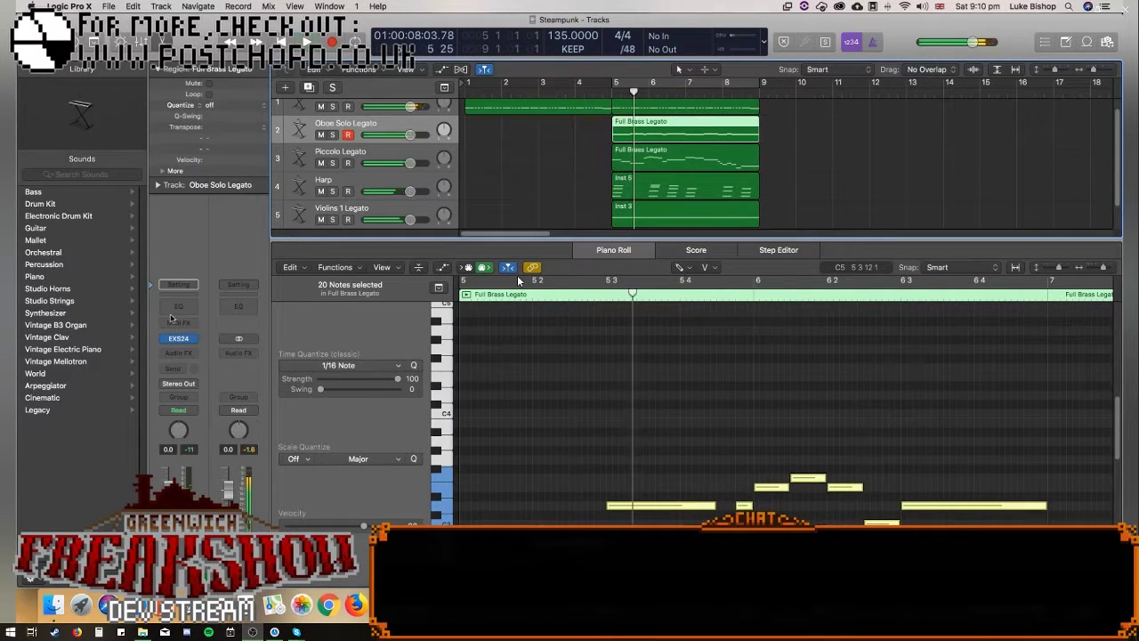
pyautogui.click(195, 340)
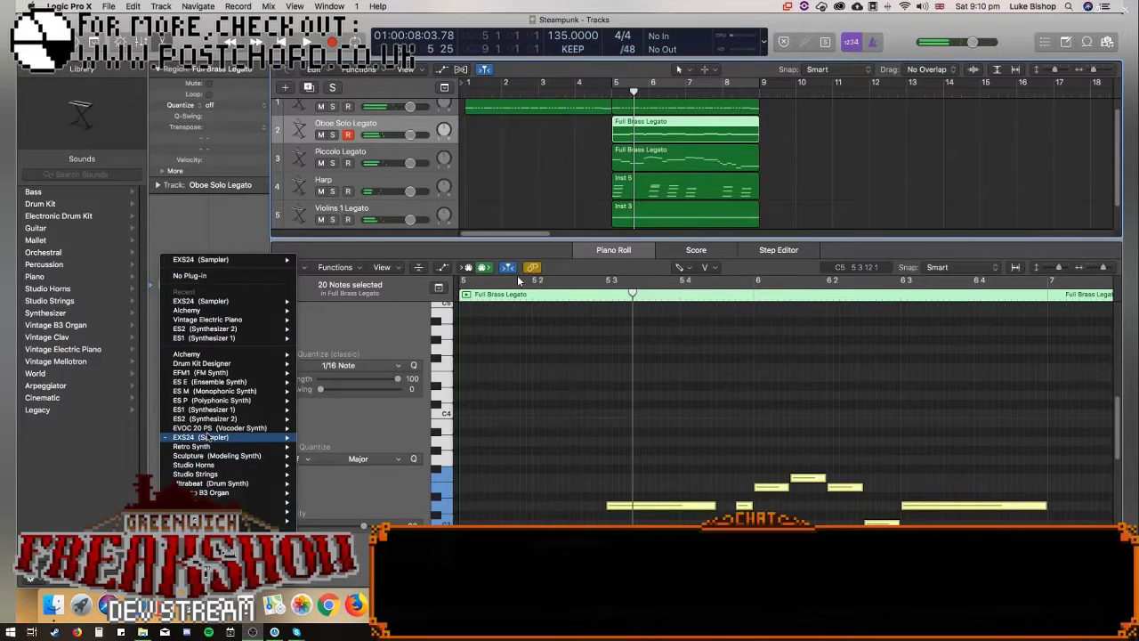
pyautogui.moveTo(219, 437)
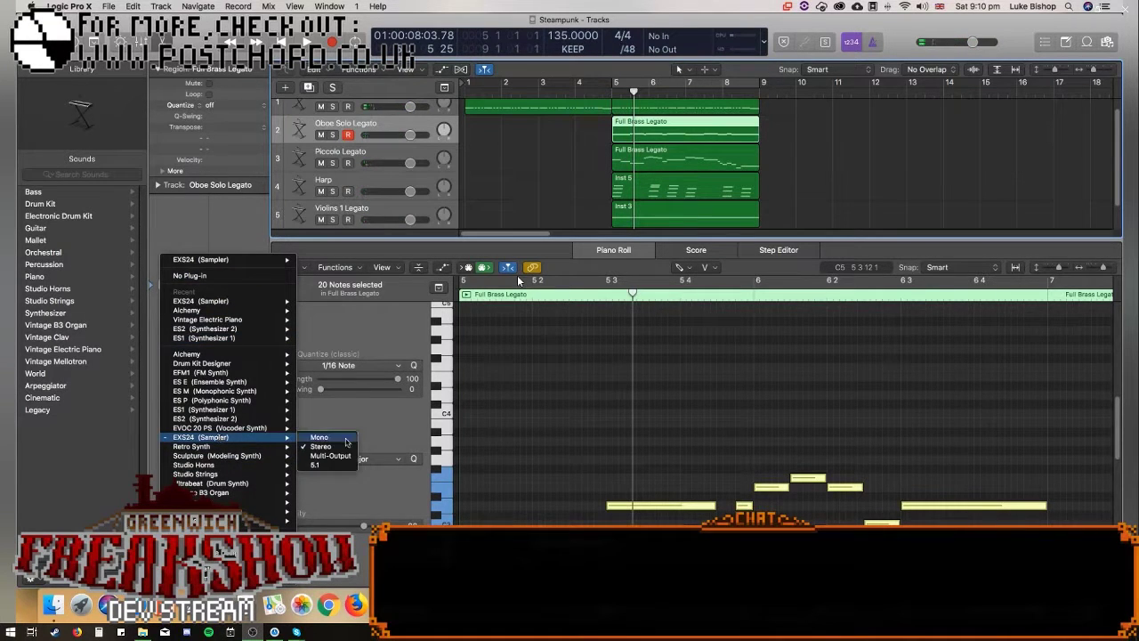
pyautogui.click(345, 439)
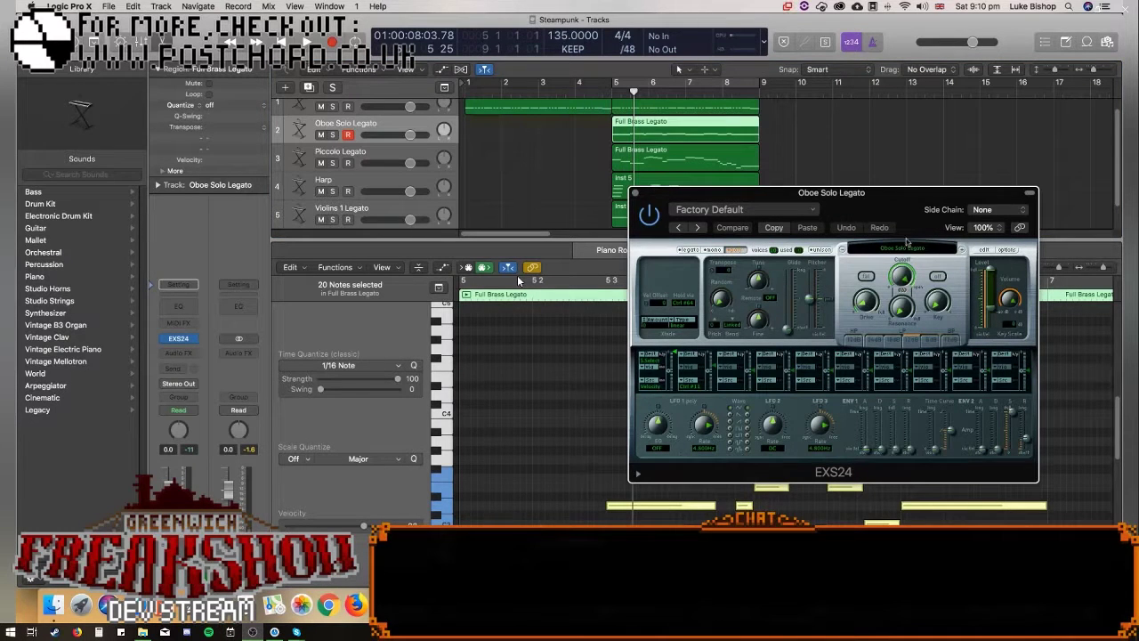
pyautogui.click(906, 242)
pyautogui.moveTo(914, 424)
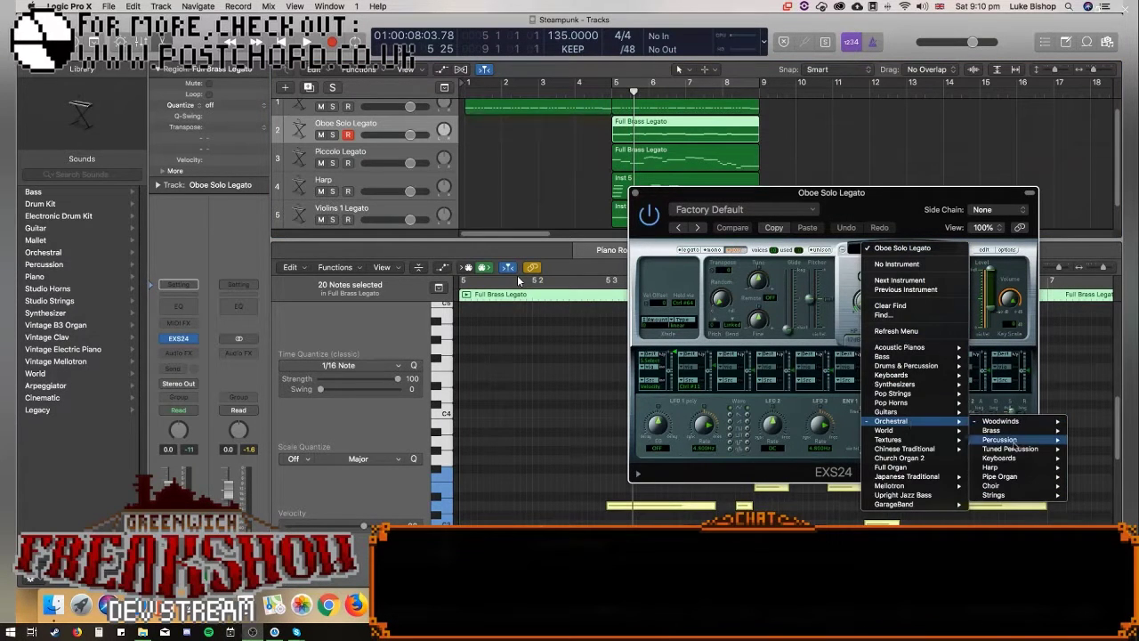
pyautogui.moveTo(990, 430)
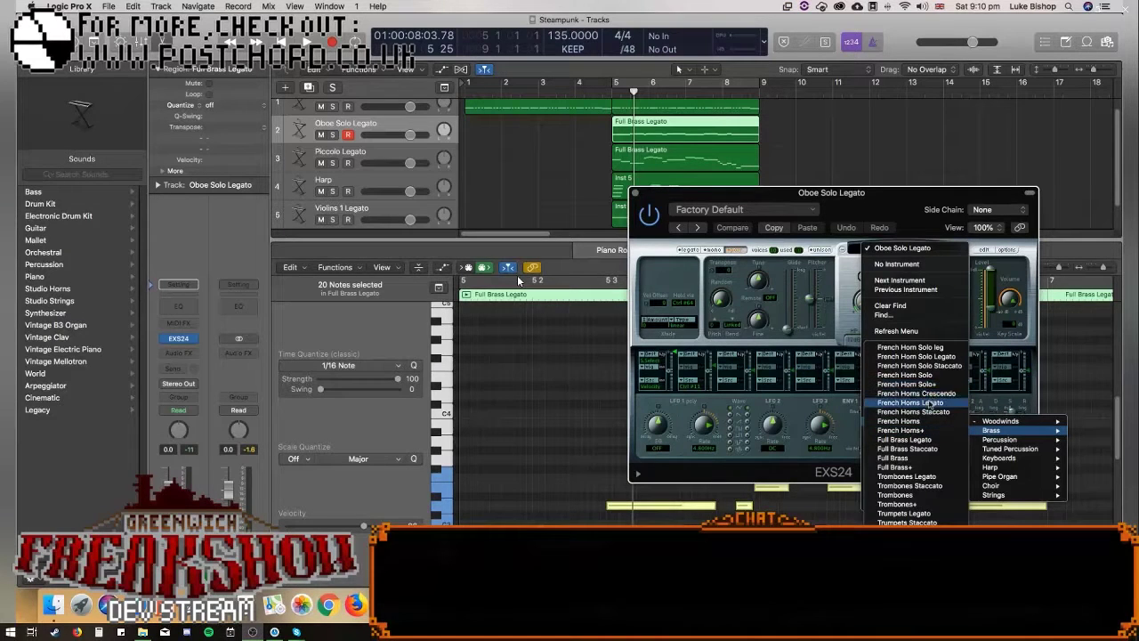
pyautogui.click(929, 403)
pyautogui.click(614, 92)
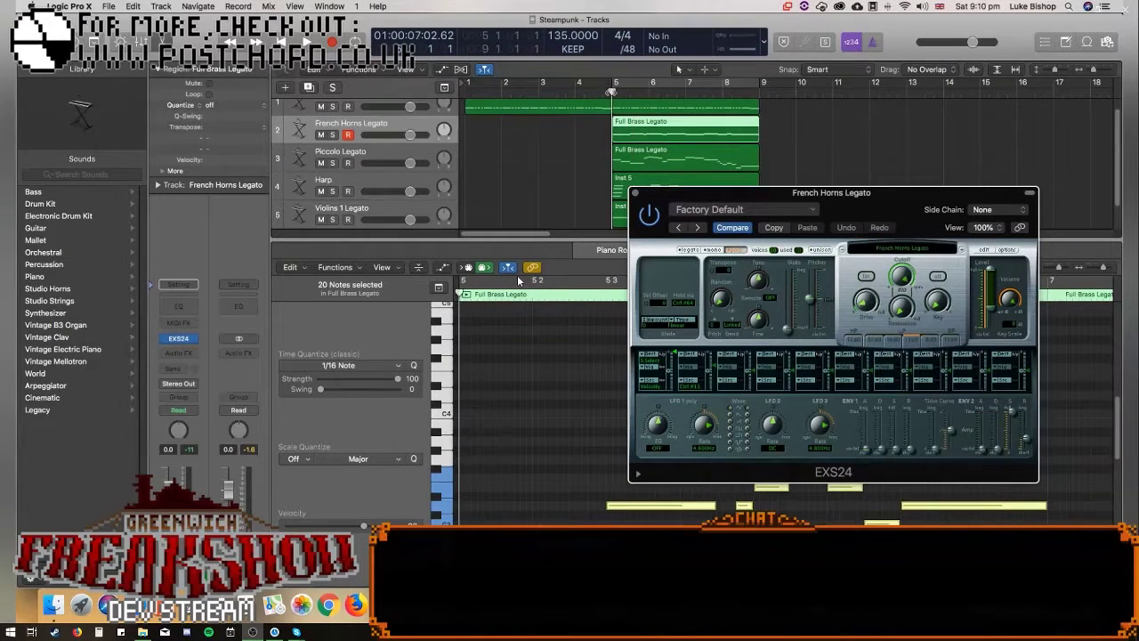
pyautogui.press('space')
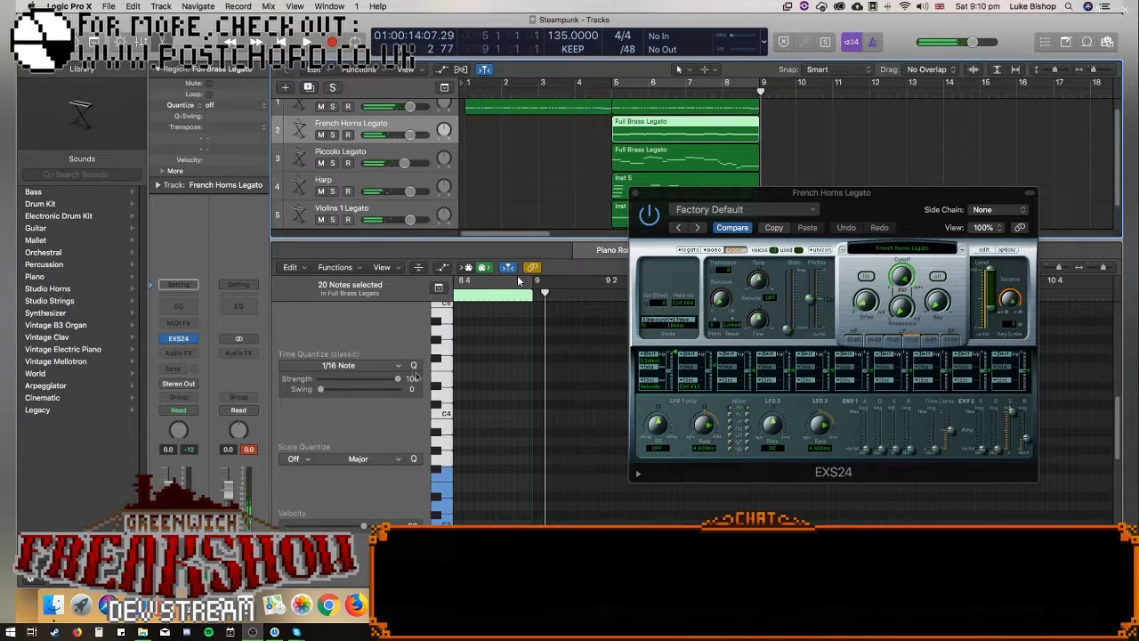
# Pan the French Horns track off-centre by 10 and the Piccolo track to +12, and set the French Horns volume to +1.7 dB.
pyautogui.click(436, 394)
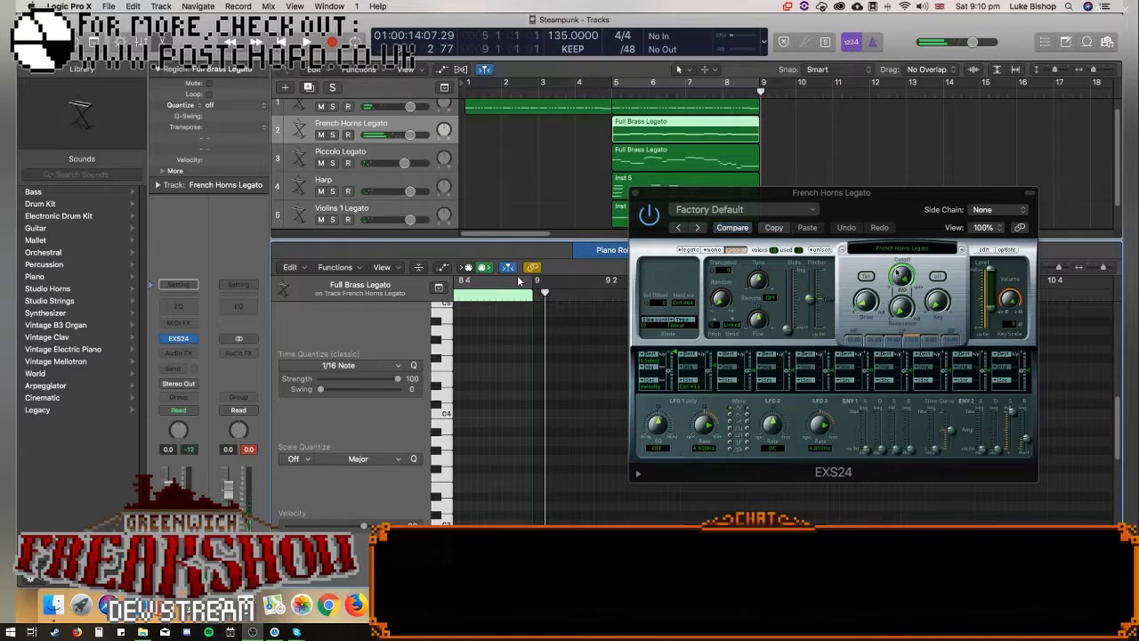
pyautogui.press('super+a')
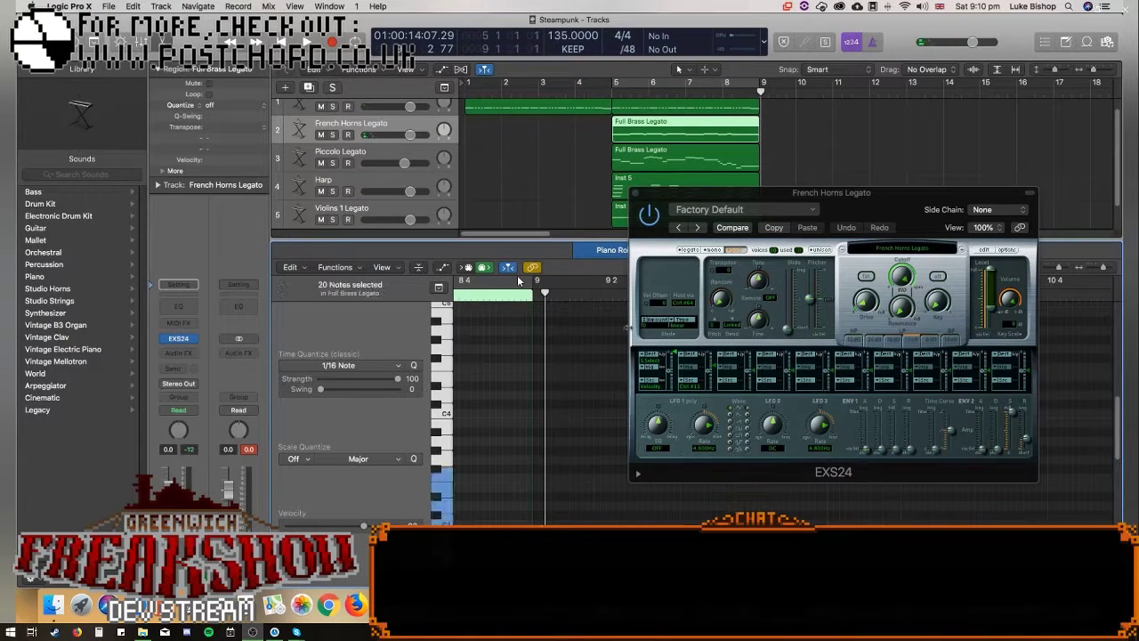
pyautogui.click(533, 142)
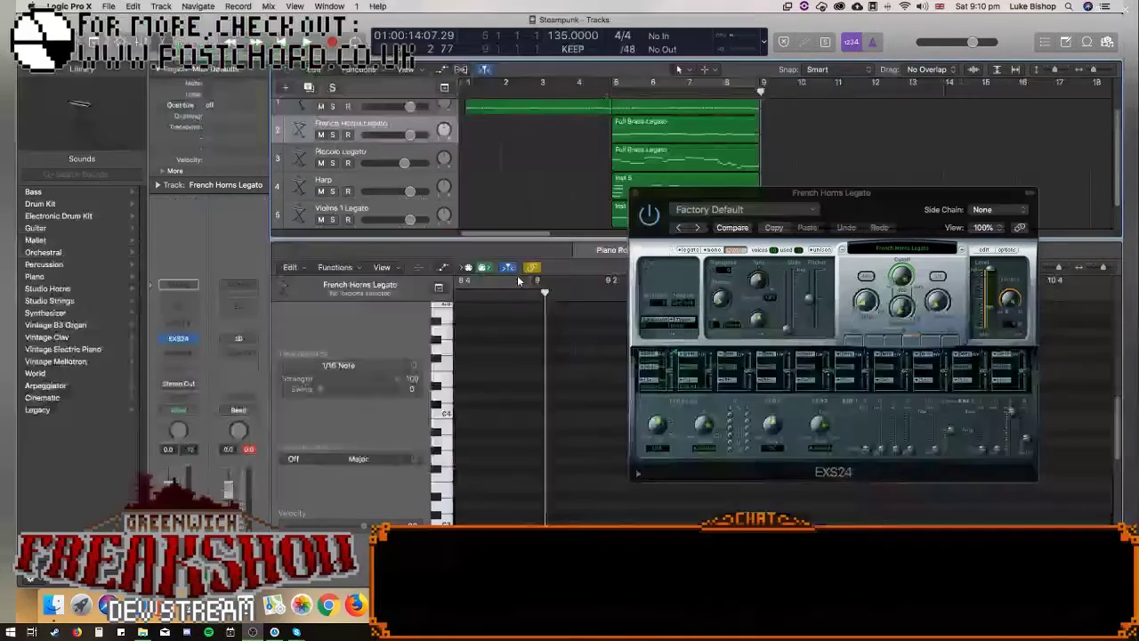
pyautogui.click(612, 93)
pyautogui.click(518, 281)
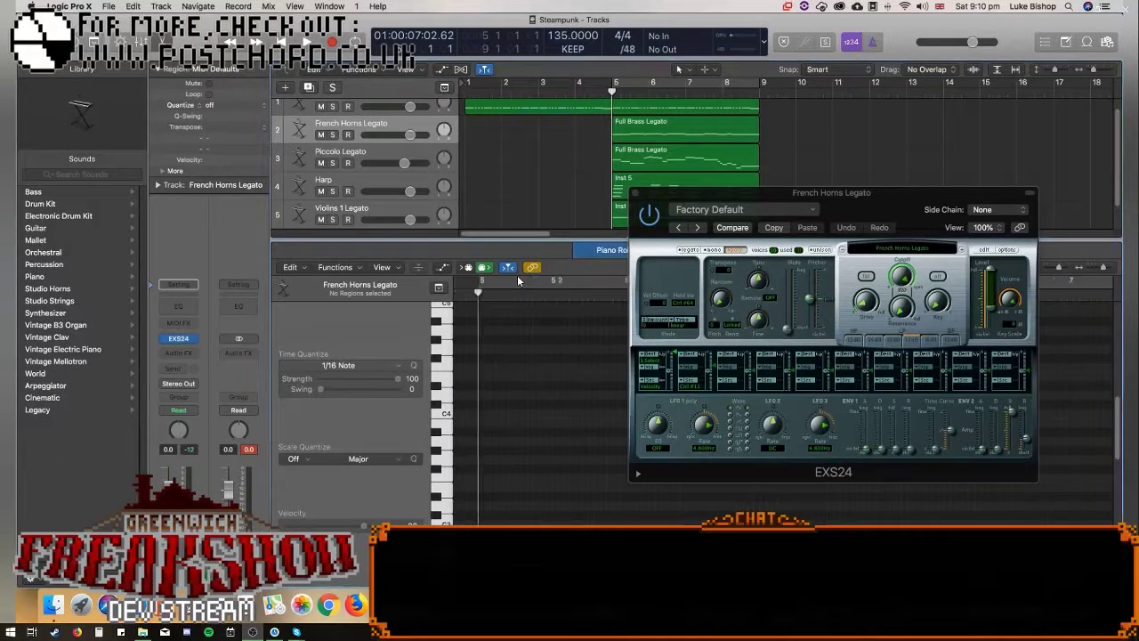
pyautogui.moveTo(444, 131); pyautogui.dragTo(443, 153)
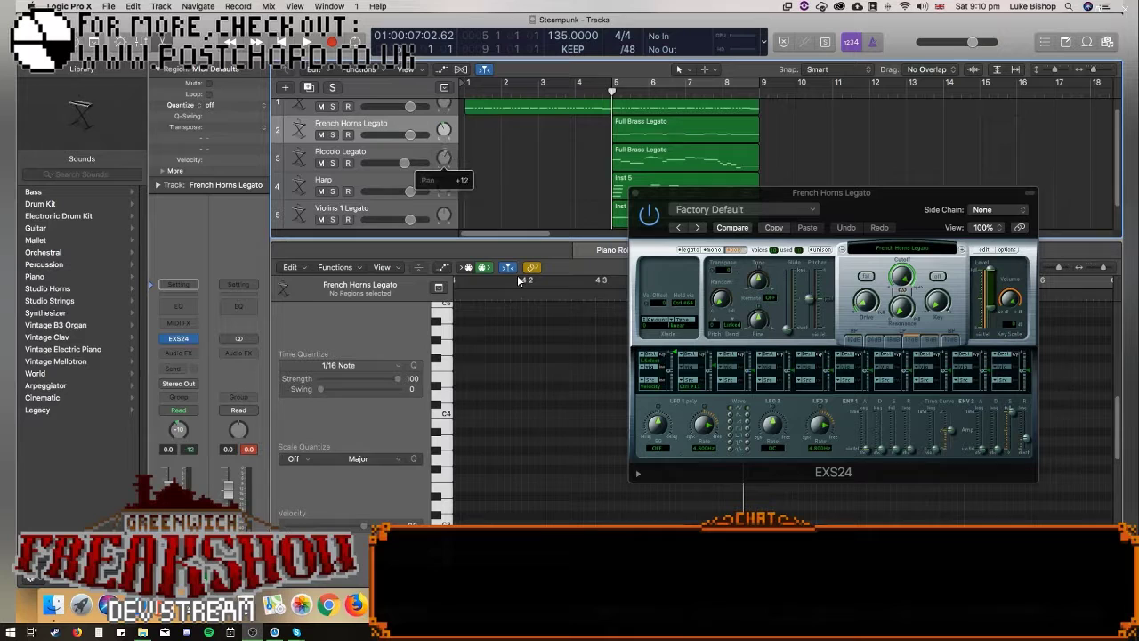
pyautogui.press('space')
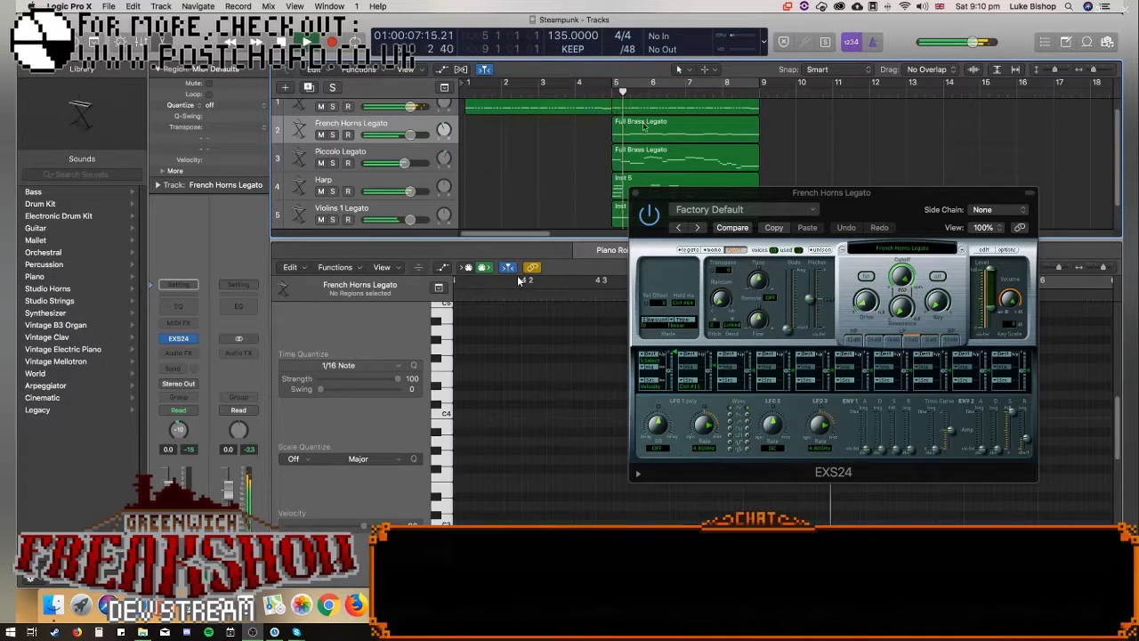
pyautogui.moveTo(792, 206)
pyautogui.mouseDown()
pyautogui.moveTo(779, 264)
pyautogui.moveTo(711, 347)
pyautogui.moveTo(349, 110)
pyautogui.moveTo(323, 122)
pyautogui.moveTo(774, 193)
pyautogui.mouseUp()
pyautogui.moveTo(410, 135); pyautogui.dragTo(412, 135)
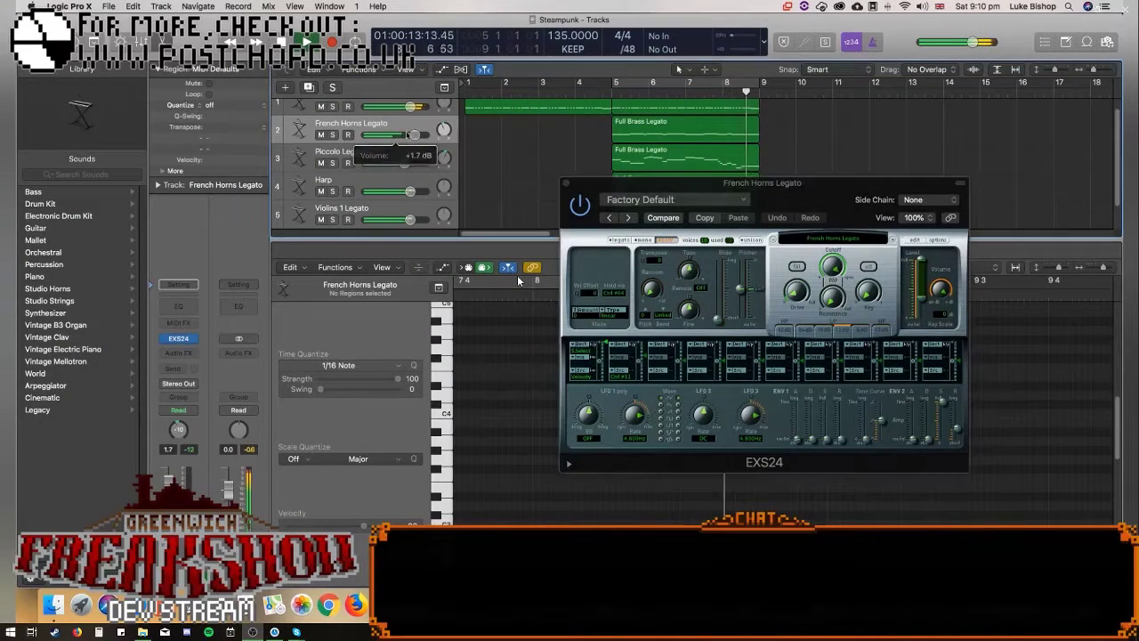
# Try the orchestral woodwind instrument English Horn Solo Legato on the French Horns track and audition it from bar 5.
pyautogui.click(663, 140)
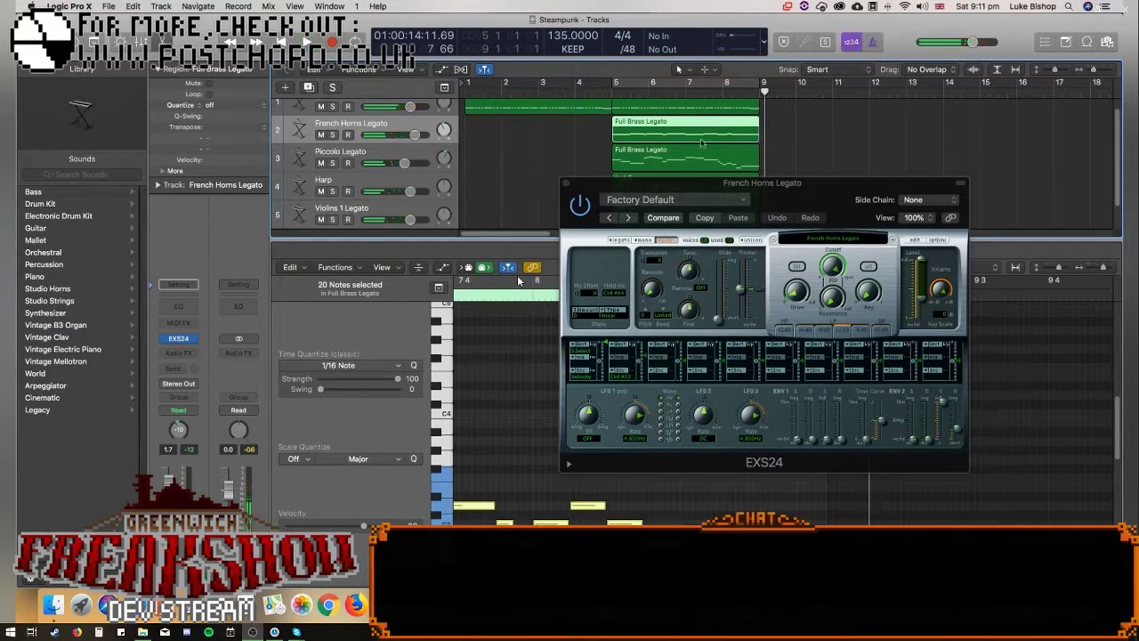
pyautogui.click(846, 240)
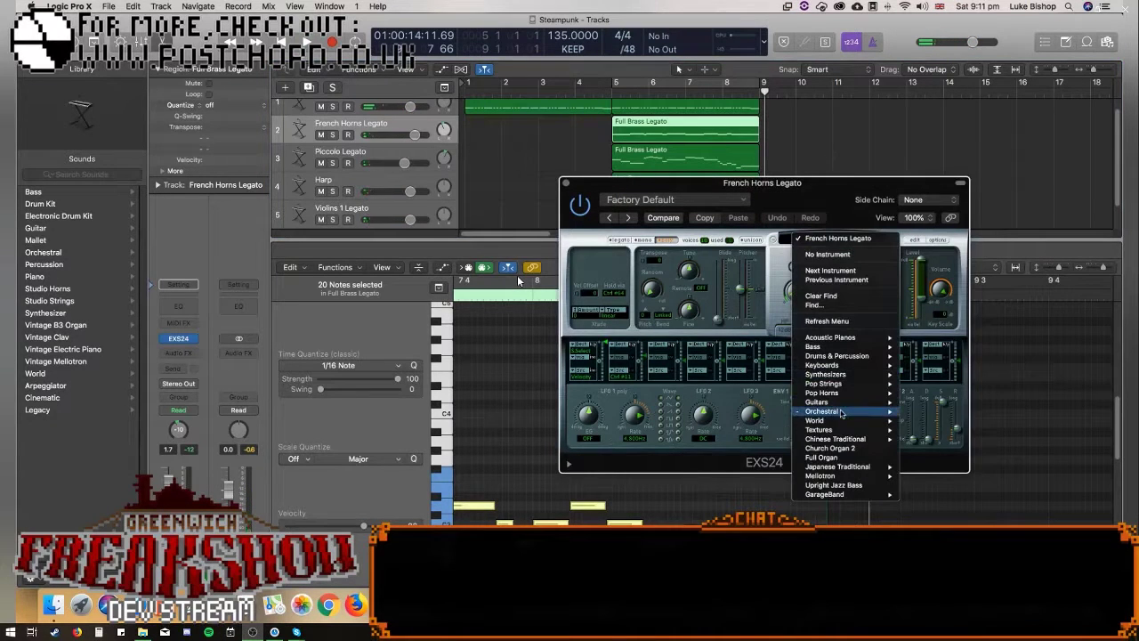
pyautogui.moveTo(844, 412)
pyautogui.moveTo(954, 443)
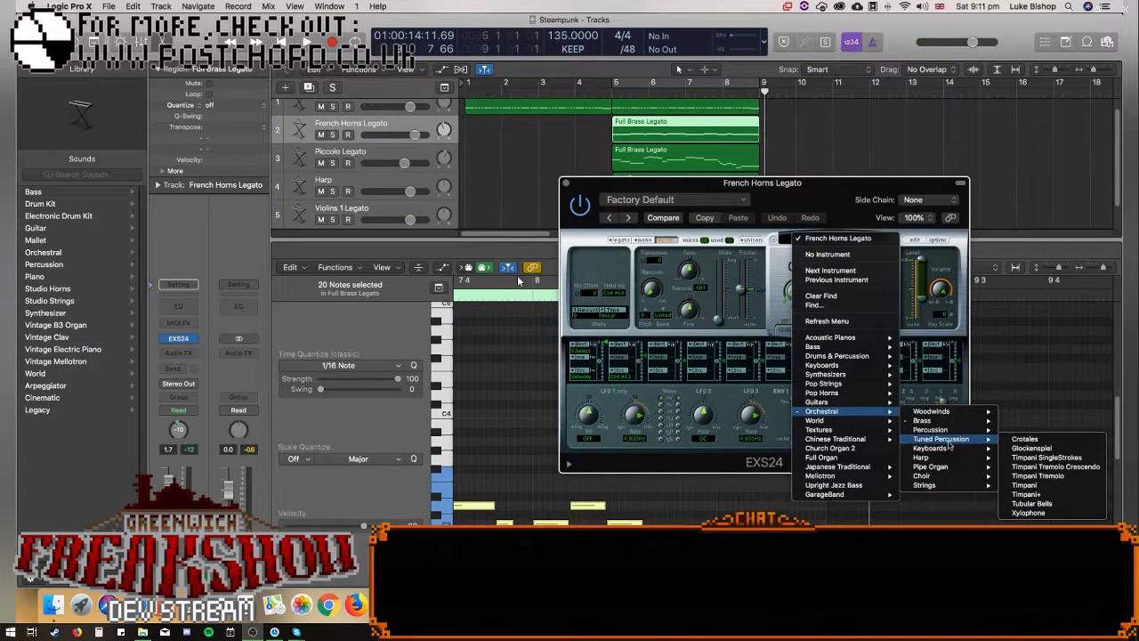
pyautogui.moveTo(948, 414)
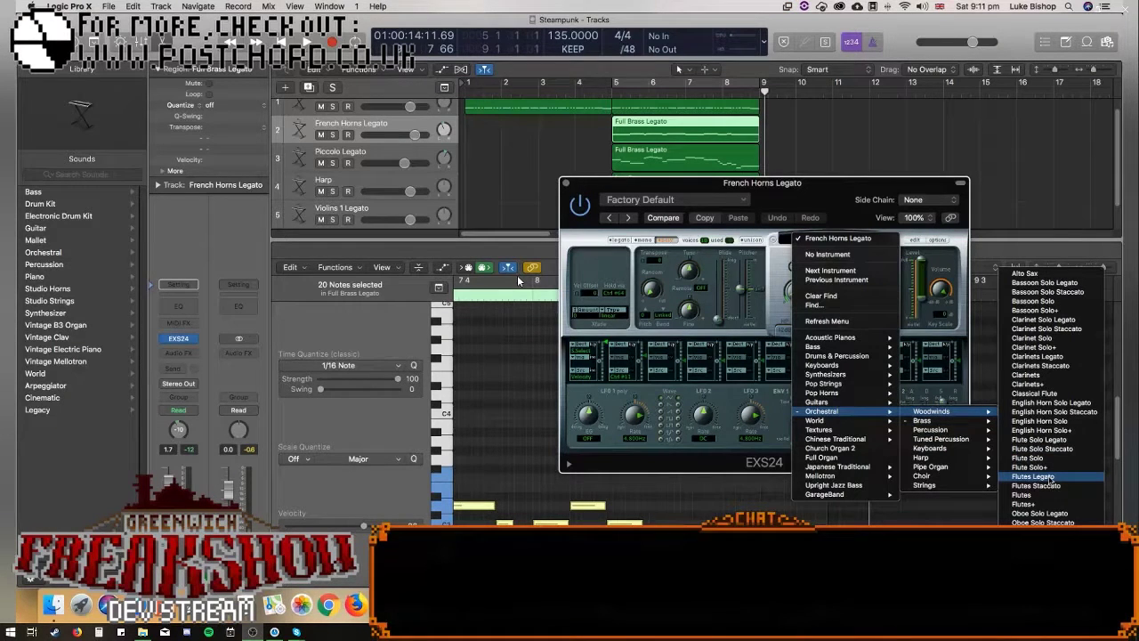
pyautogui.click(1050, 403)
pyautogui.press('space')
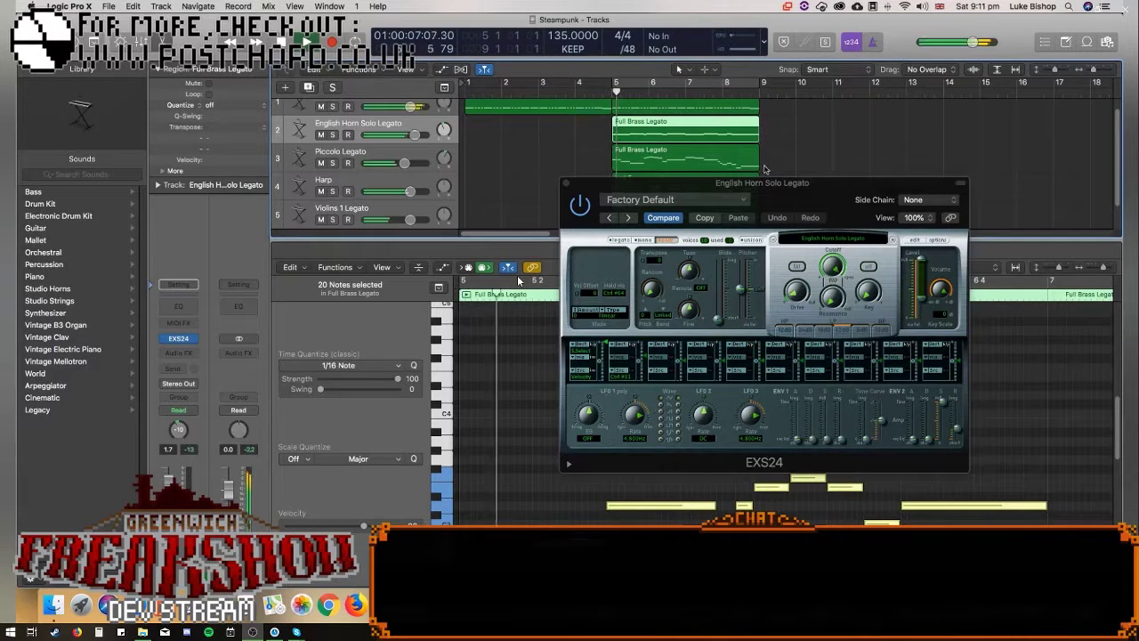
pyautogui.click(831, 239)
pyautogui.click(820, 162)
pyautogui.click(820, 162)
pyautogui.press('space')
# Try Clarinet Solo Legato on the English horn track and audition it from bar 5.
pyautogui.click(844, 239)
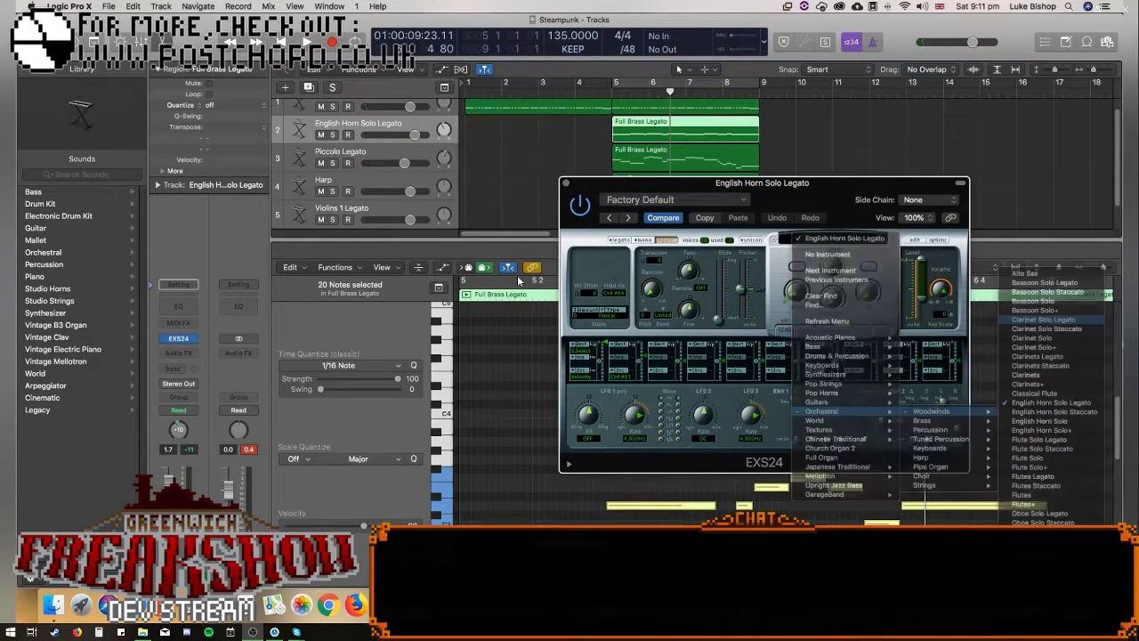
pyautogui.click(1055, 320)
pyautogui.press('space')
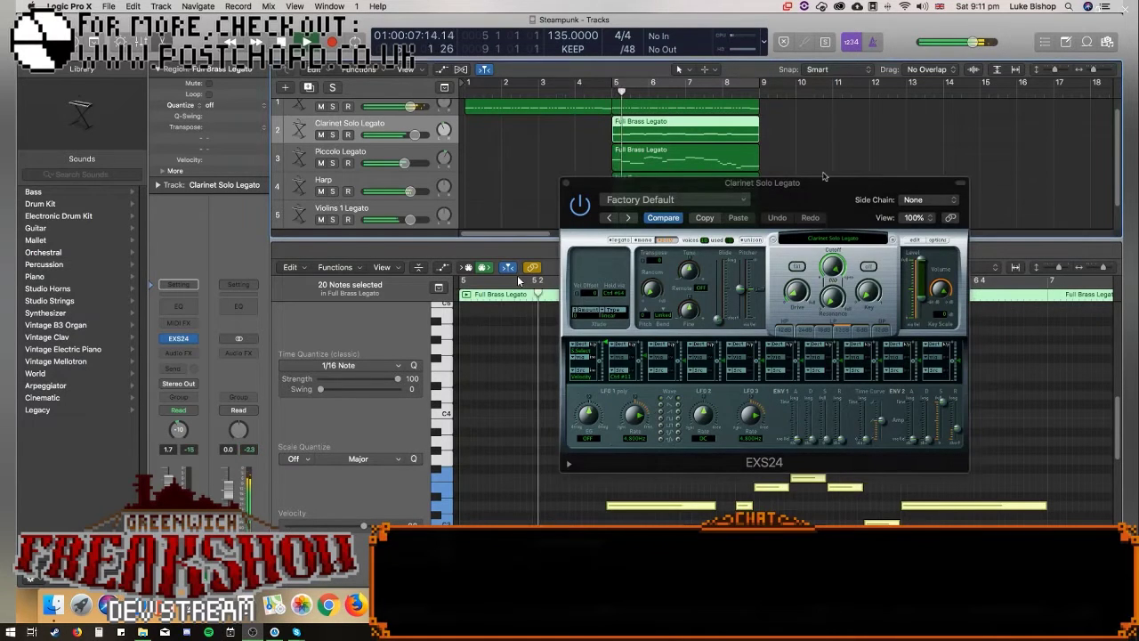
# Replace the solo clarinet with the orchestral woodwind instrument Clarinets Legato and listen to the section.
pyautogui.click(845, 239)
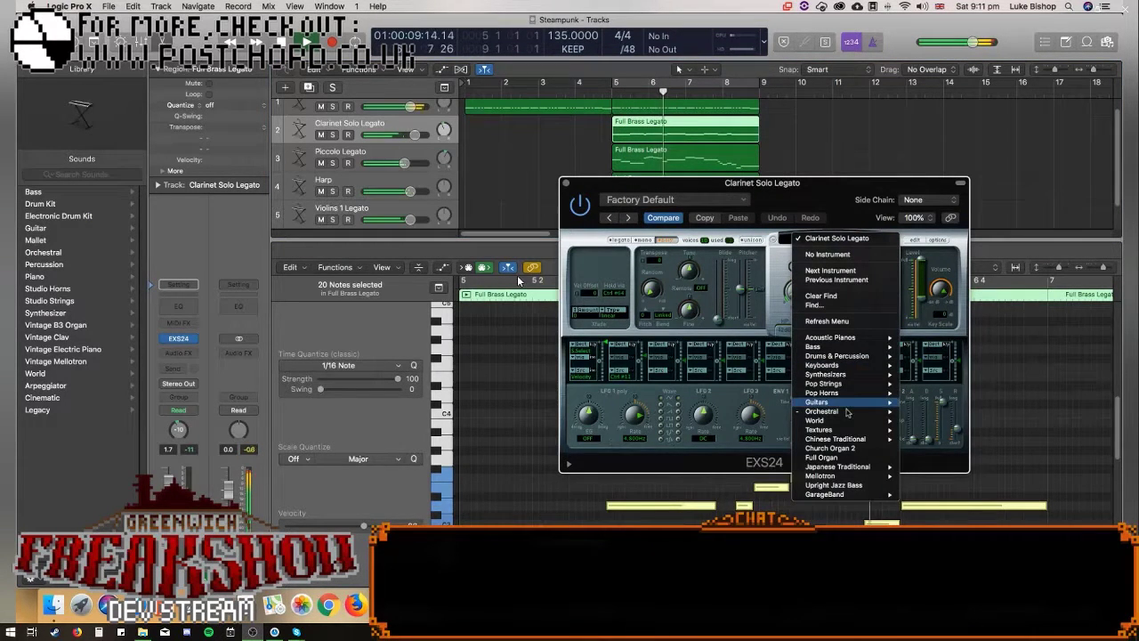
pyautogui.moveTo(854, 411)
pyautogui.moveTo(940, 415)
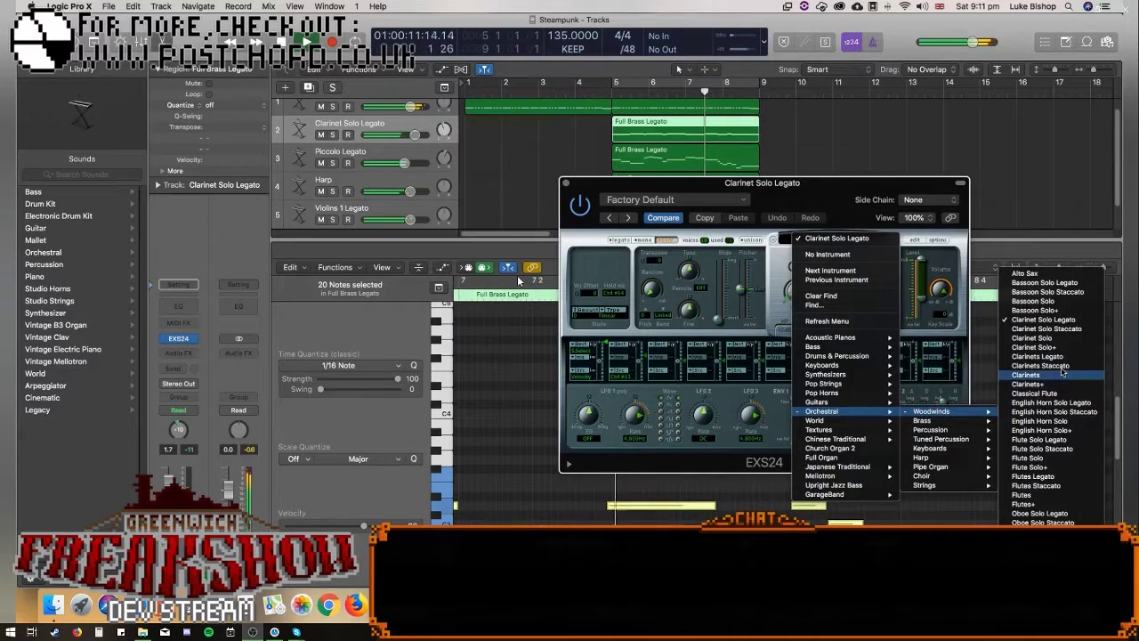
pyautogui.click(1028, 303)
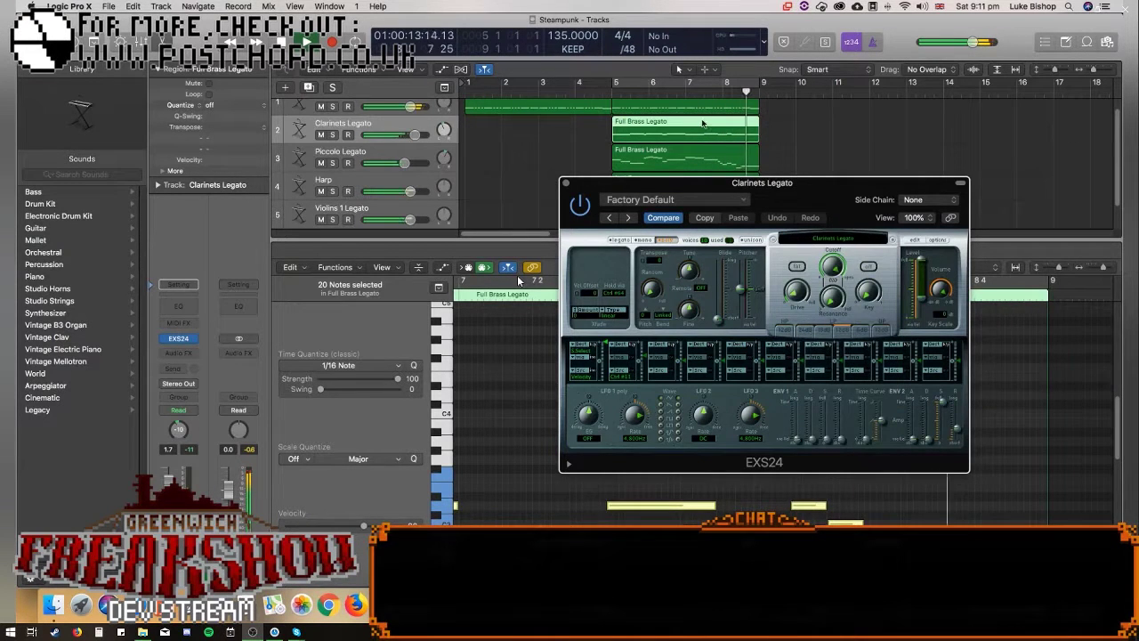
pyautogui.click(761, 133)
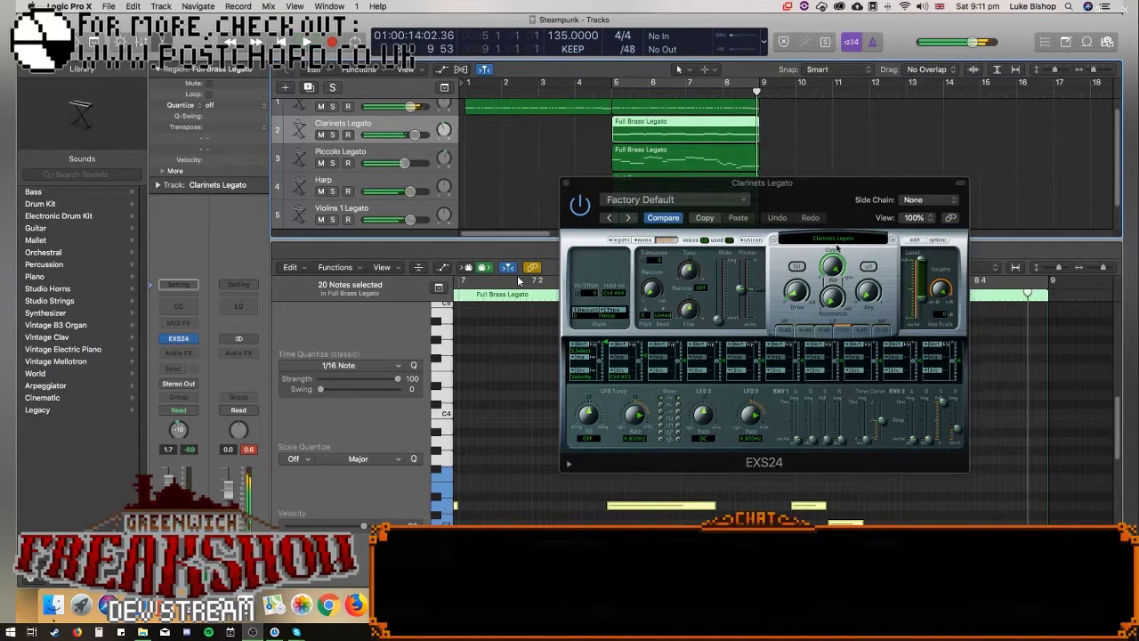
# Try the orchestral pipe organ instrument Bass 1 on the Clarinets Legato track and audition it from bar 5.
pyautogui.click(836, 240)
pyautogui.moveTo(850, 407)
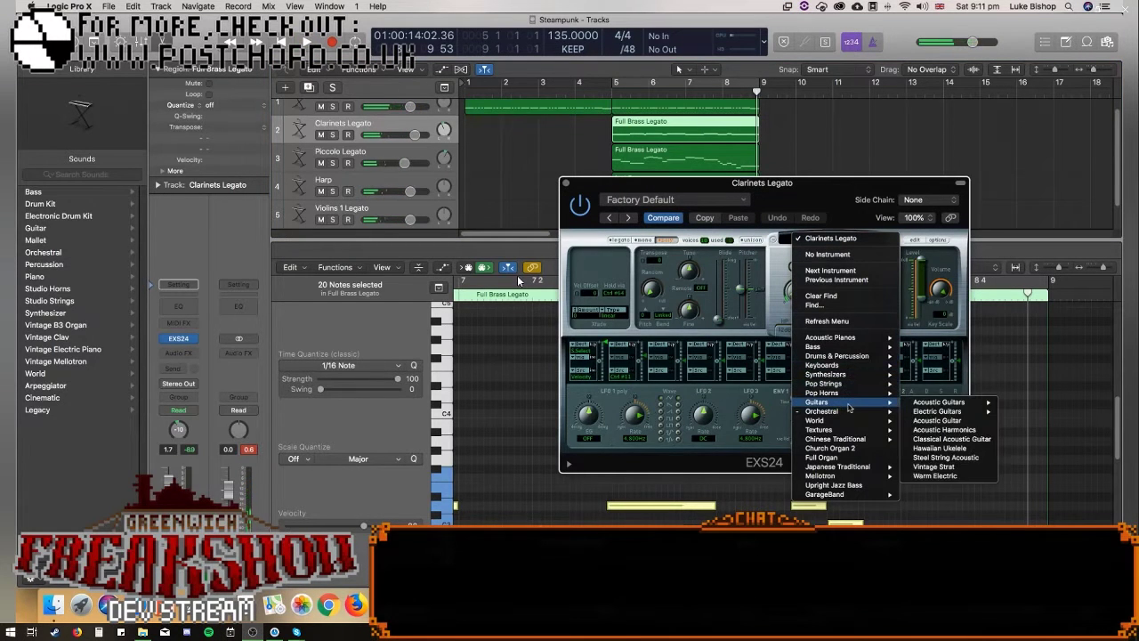
pyautogui.moveTo(921, 415)
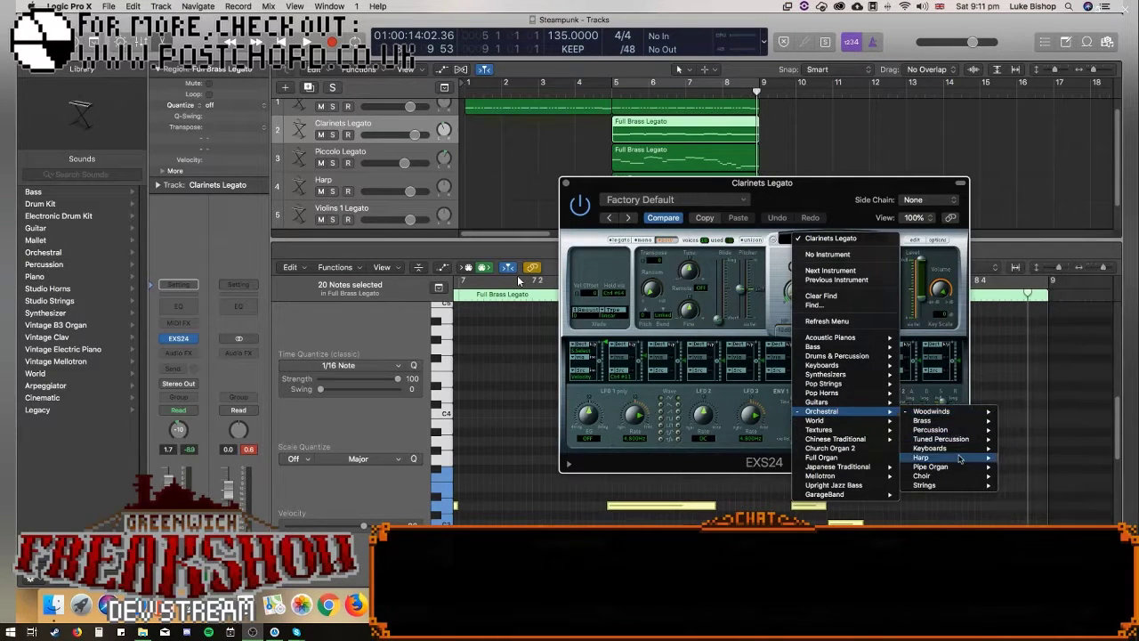
pyautogui.moveTo(954, 485)
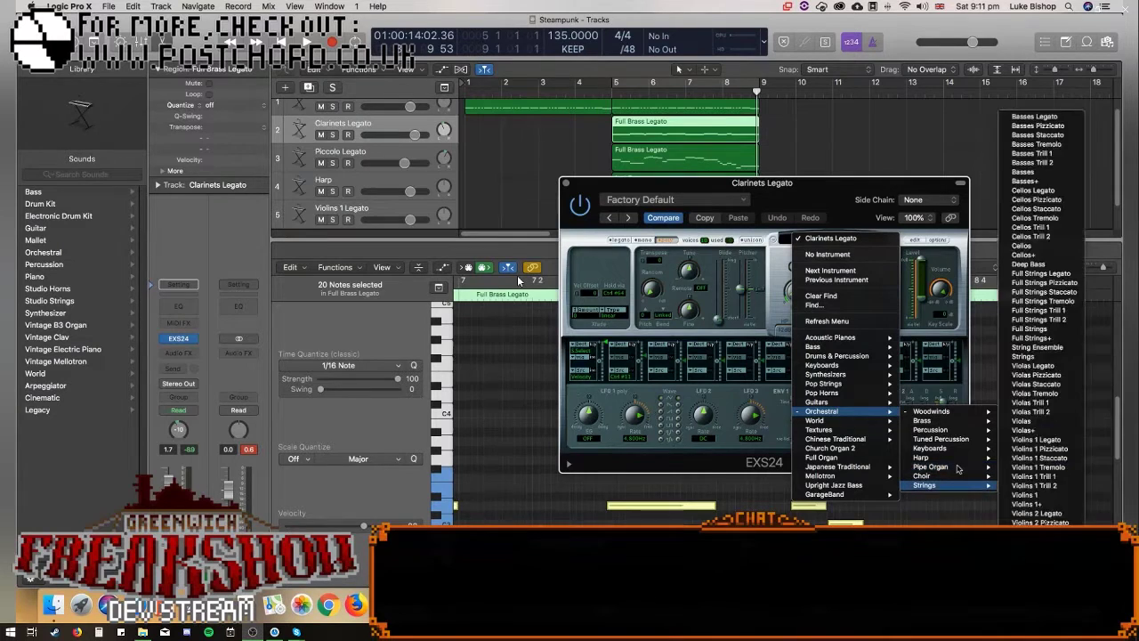
pyautogui.click(1046, 470)
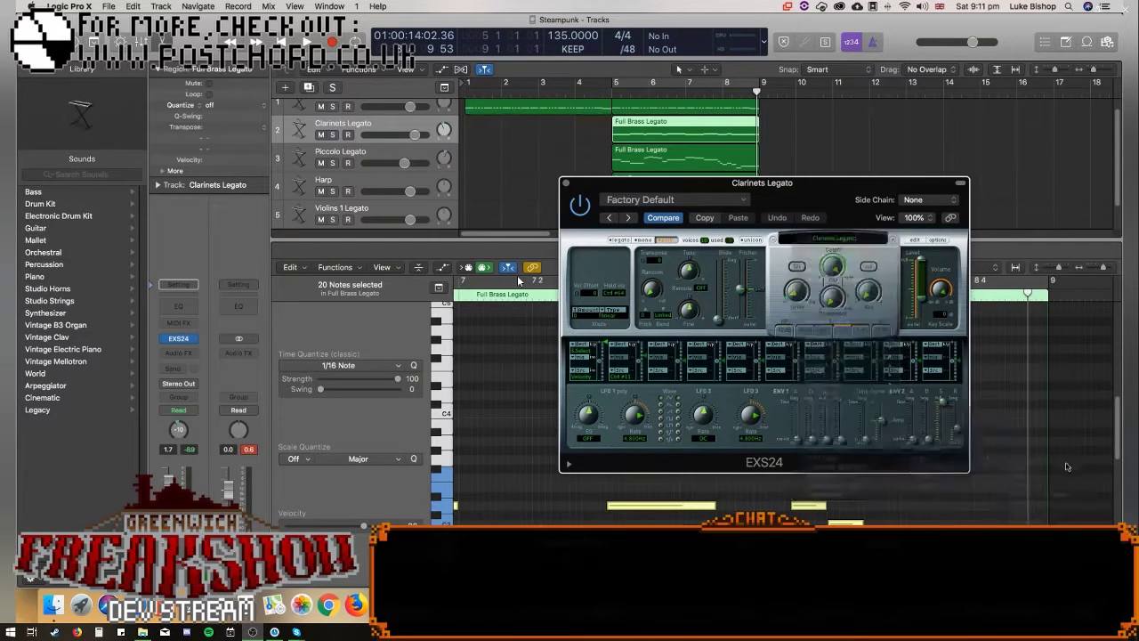
pyautogui.press('space')
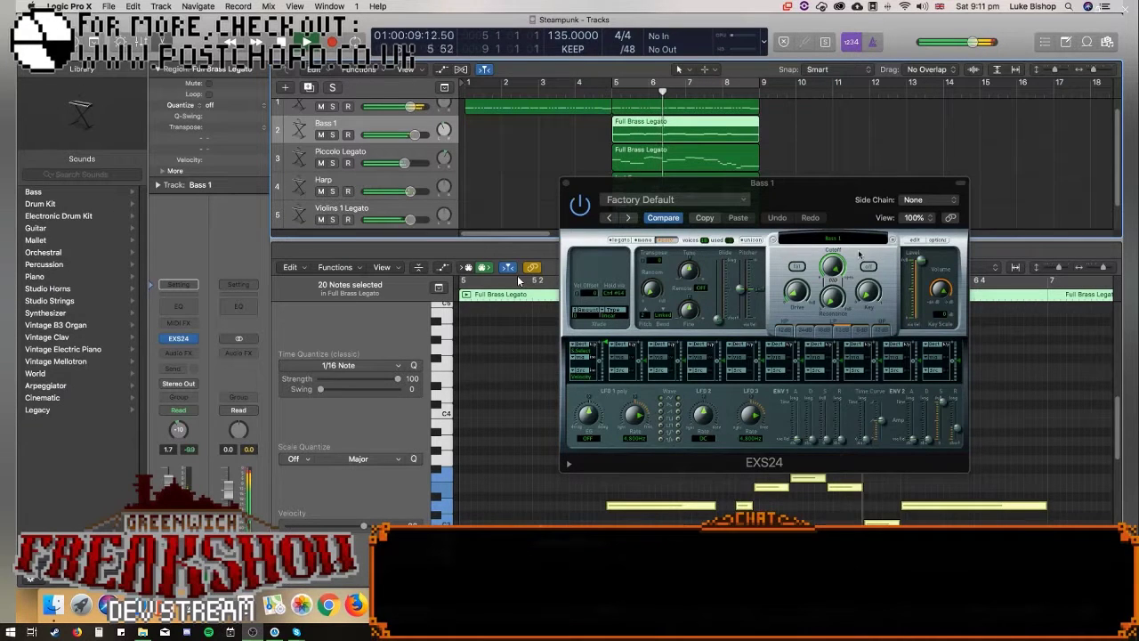
# Replace the Bass 1 instrument with the orchestral strings instrument Violas Legato and listen to the section from bar 5.
pyautogui.click(835, 239)
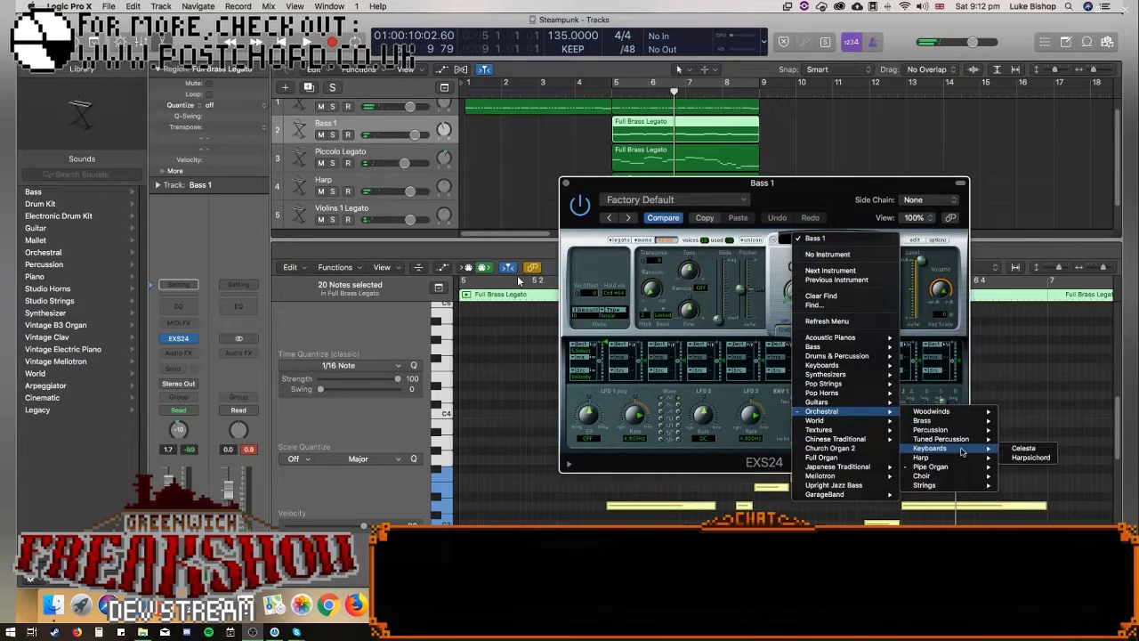
pyautogui.moveTo(963, 490)
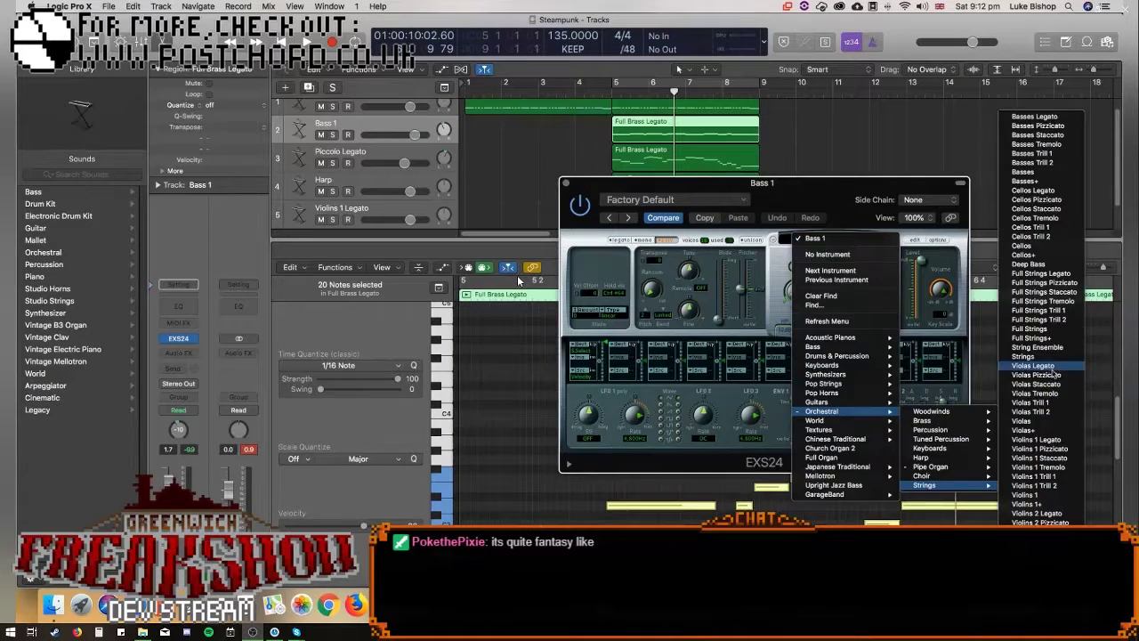
pyautogui.click(1034, 366)
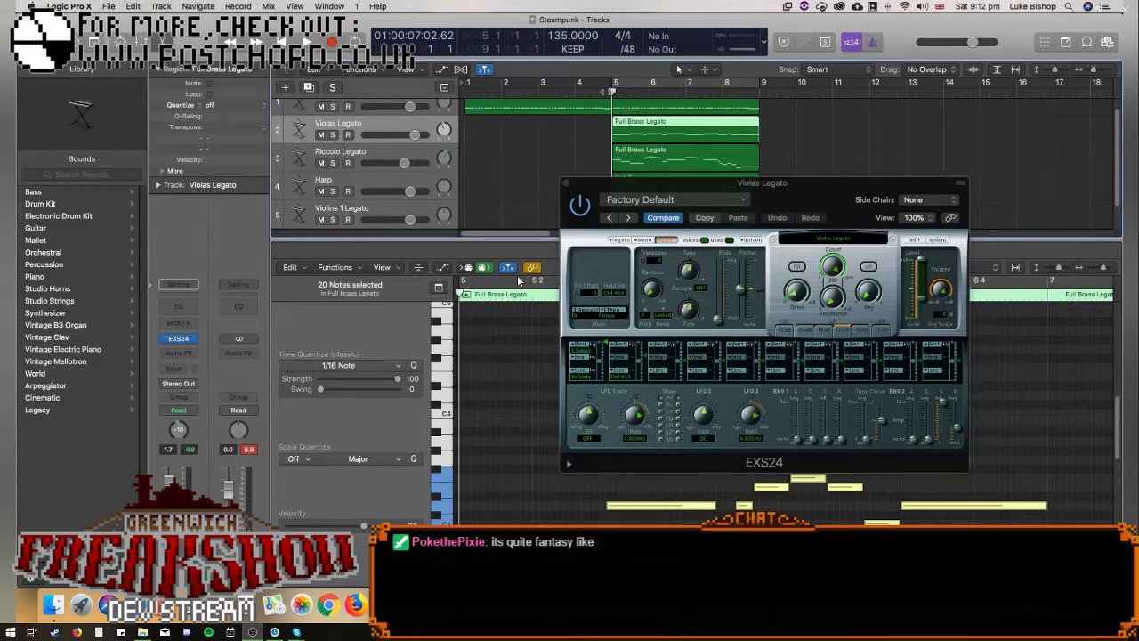
pyautogui.press('space')
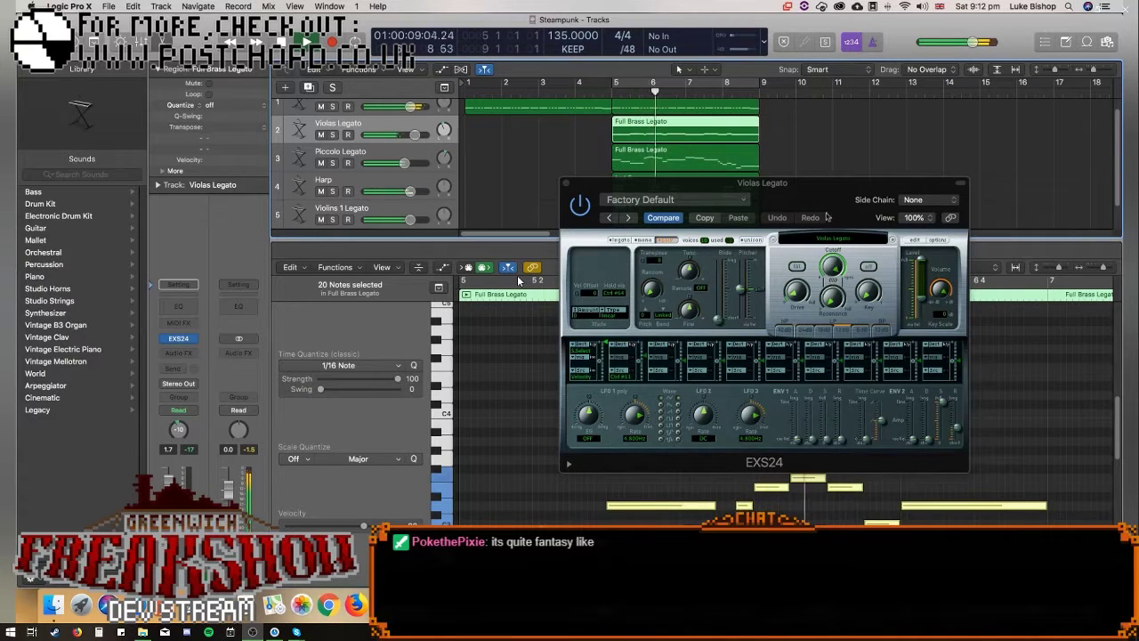
# Try the orchestral strings instrument Violins 1 Legato on the Violas Legato track and audition it from bar 5.
pyautogui.click(833, 239)
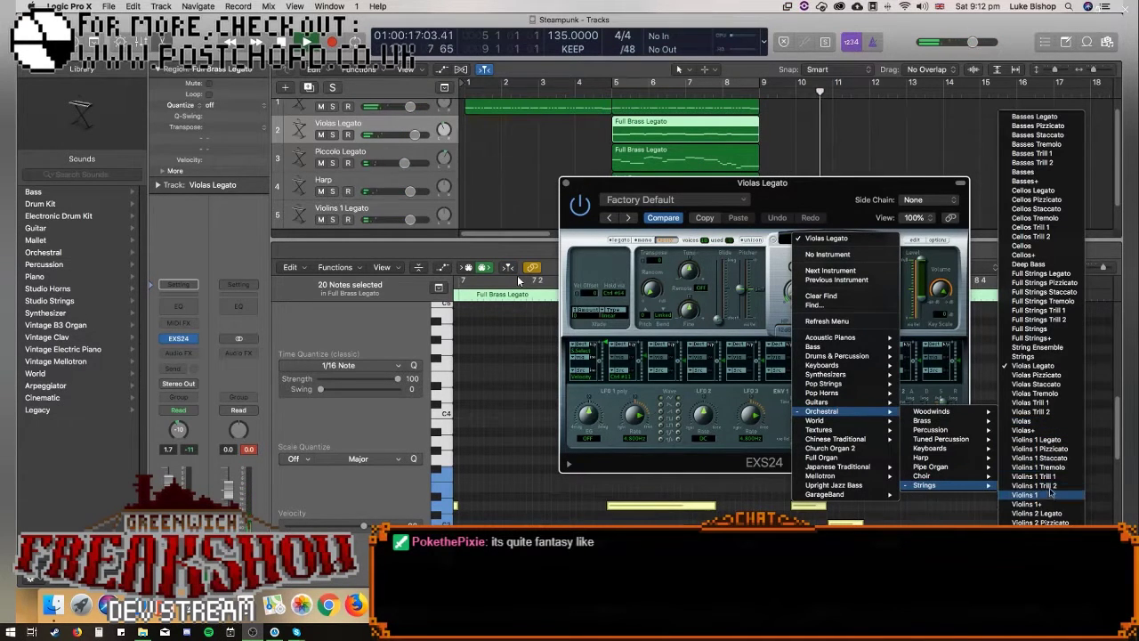
pyautogui.click(1038, 442)
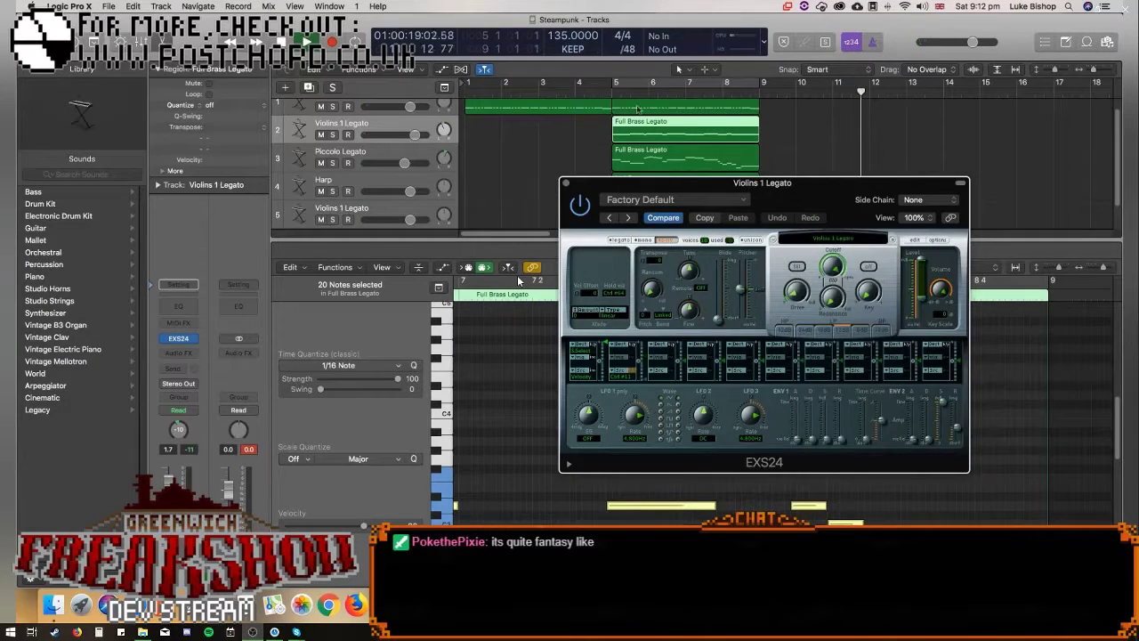
pyautogui.click(518, 281)
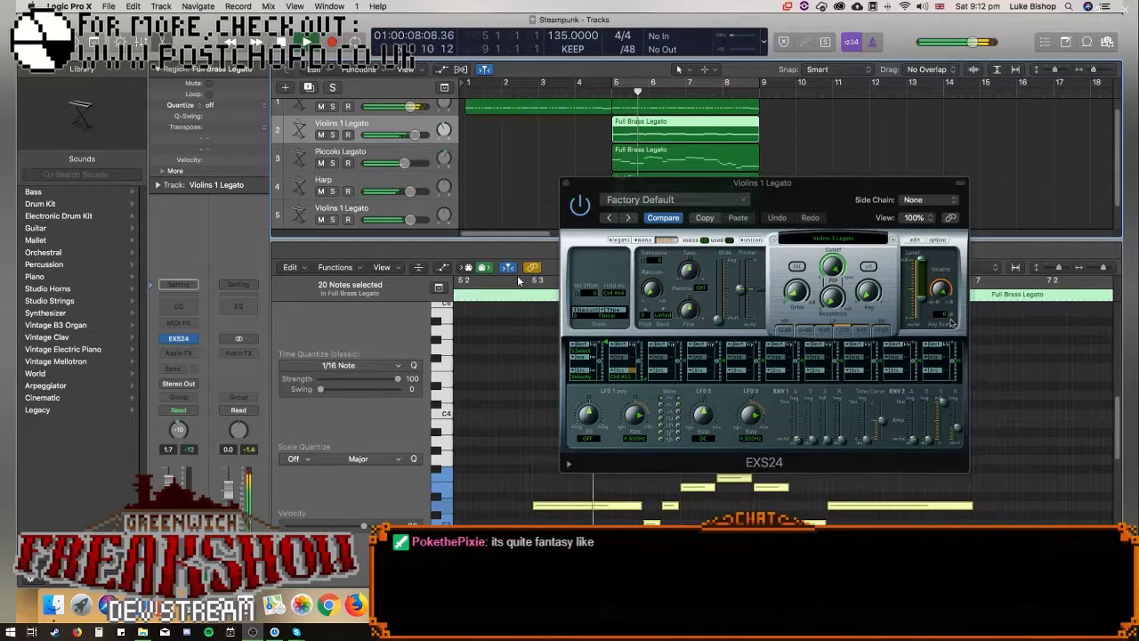
# Browse the orchestral and texture instruments for track 2 and load Comedy Noises from Ambient Environments.
pyautogui.click(834, 237)
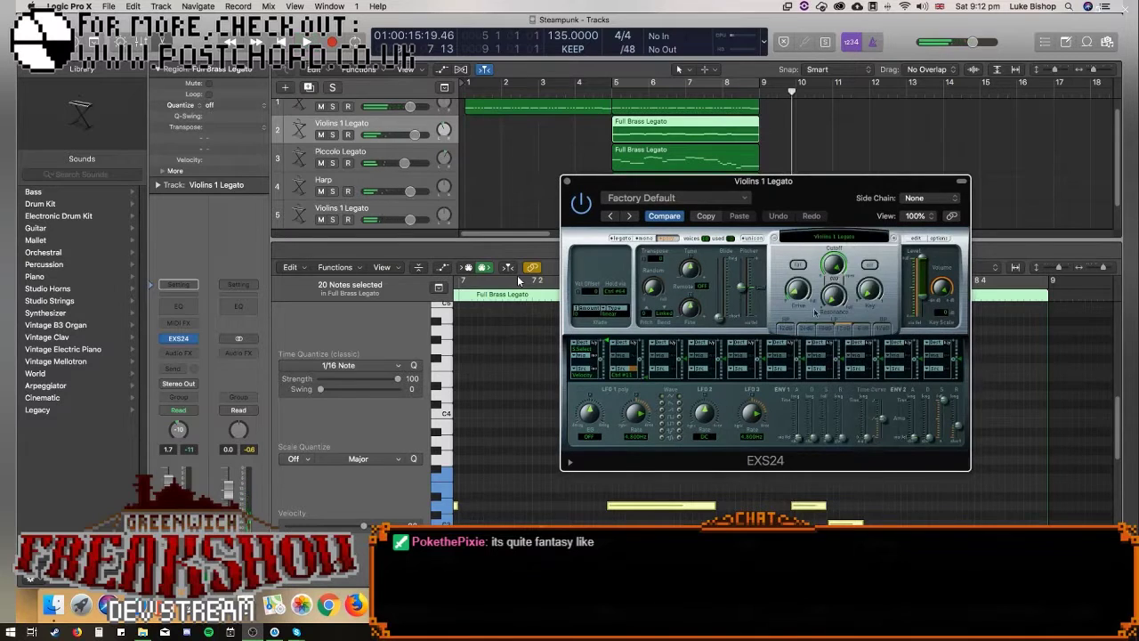
pyautogui.click(836, 238)
pyautogui.moveTo(833, 411)
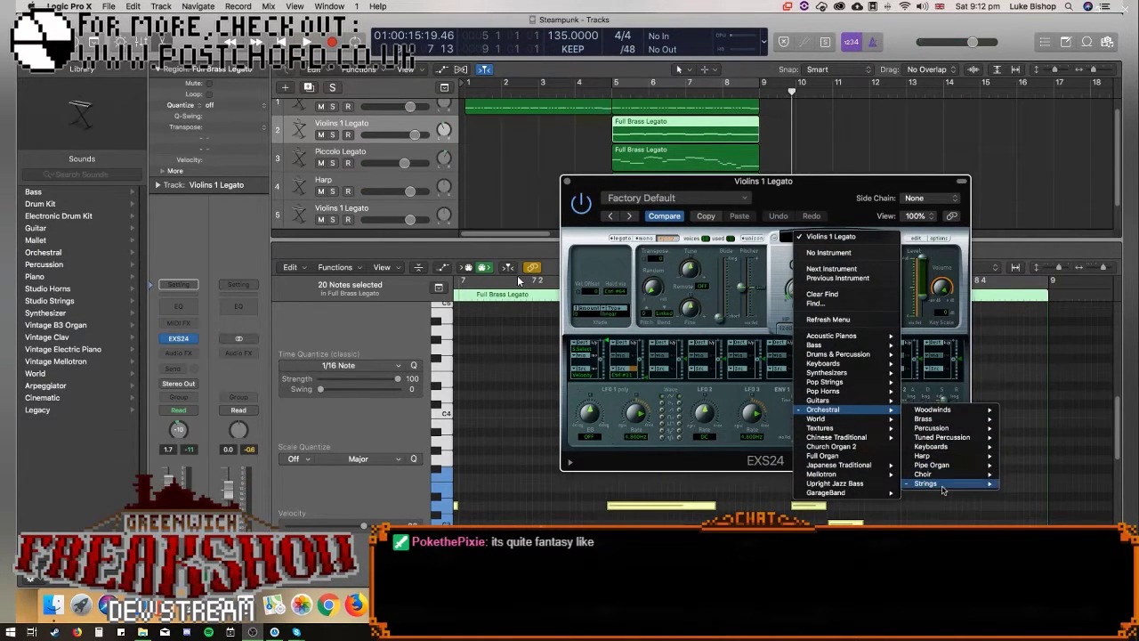
pyautogui.moveTo(943, 488)
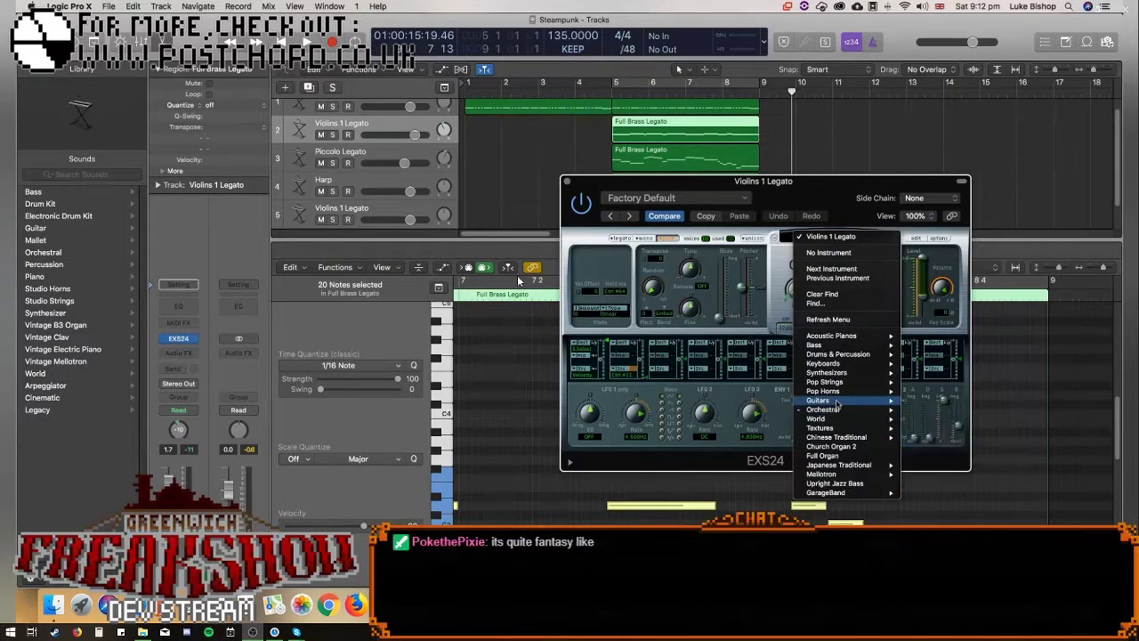
pyautogui.moveTo(950, 432)
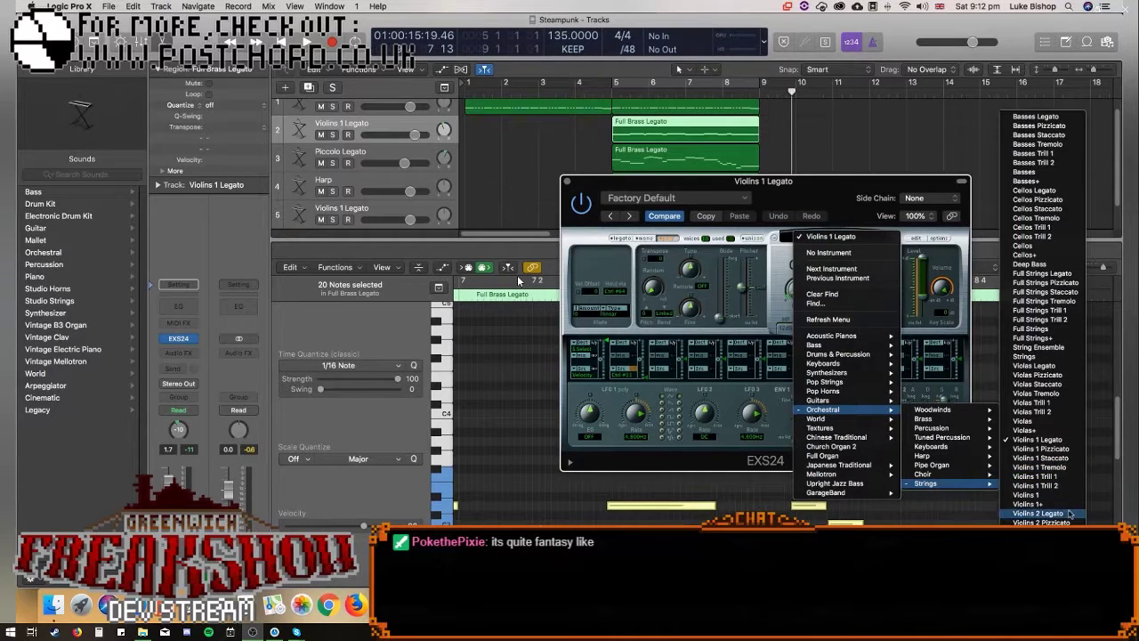
pyautogui.moveTo(850, 439)
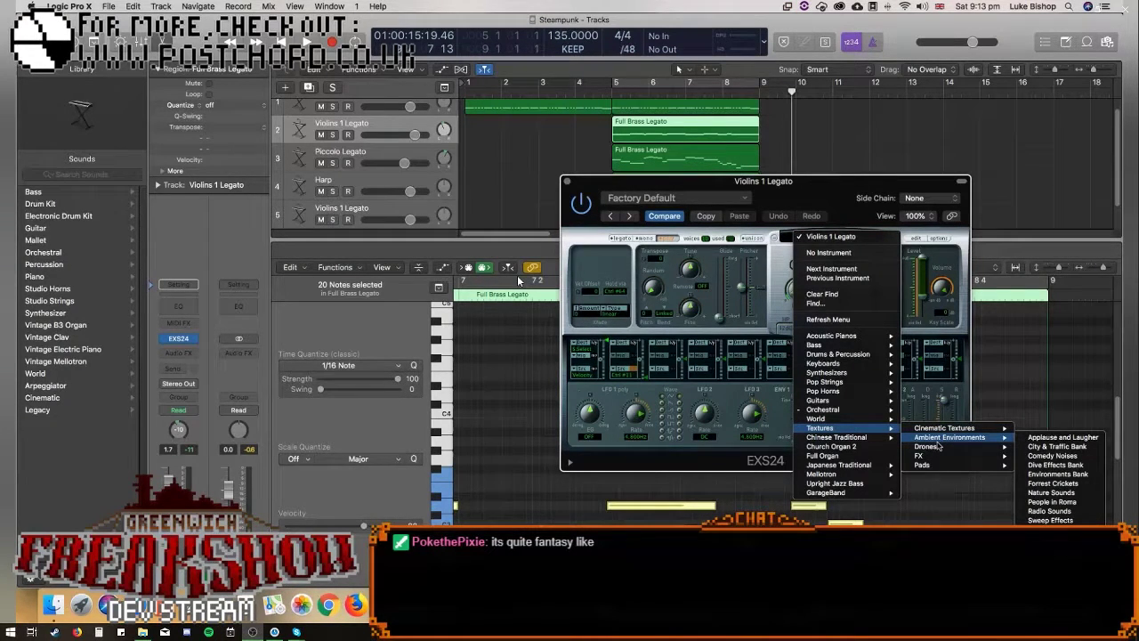
pyautogui.click(1053, 455)
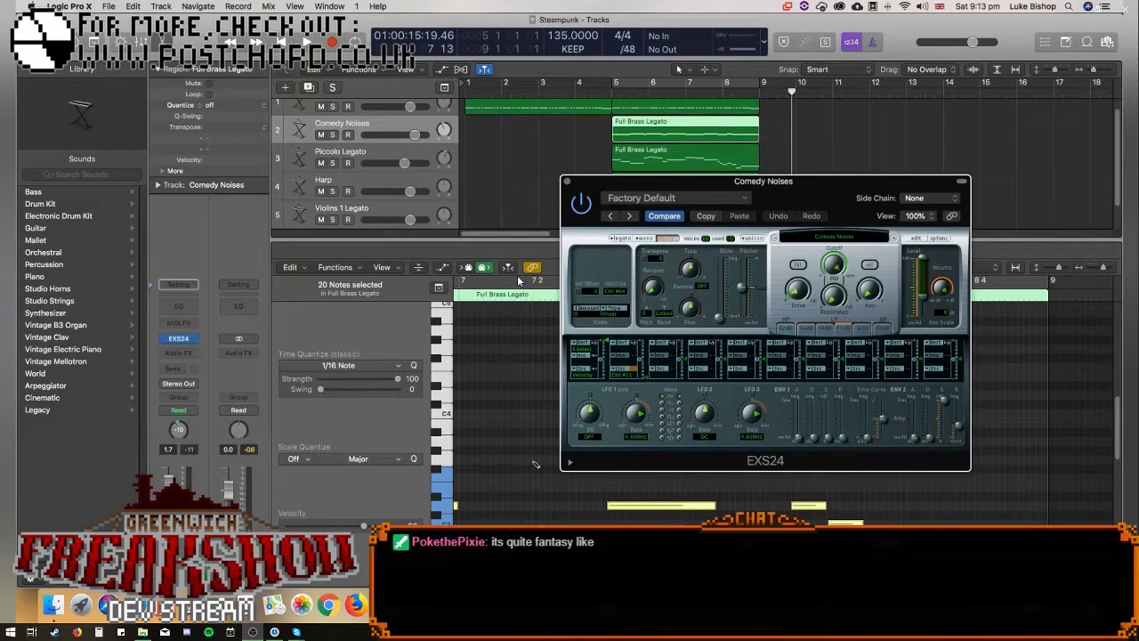
# Audition individual Comedy Noises sounds on the piano roll keyboard and play the section with them.
pyautogui.click(519, 281)
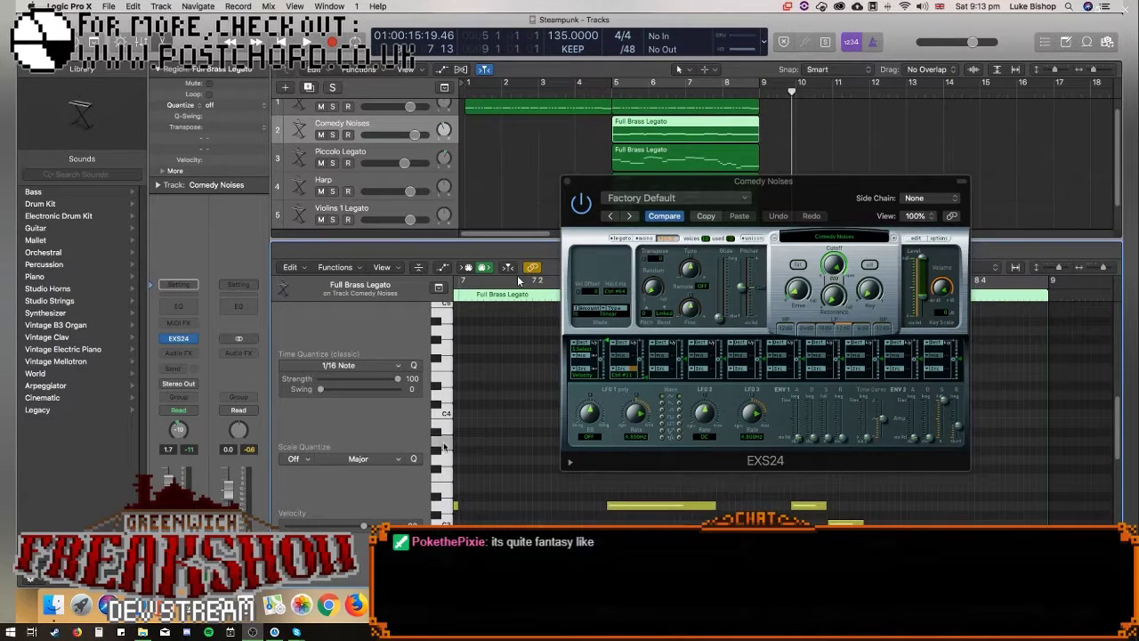
pyautogui.moveTo(445, 467); pyautogui.dragTo(444, 508)
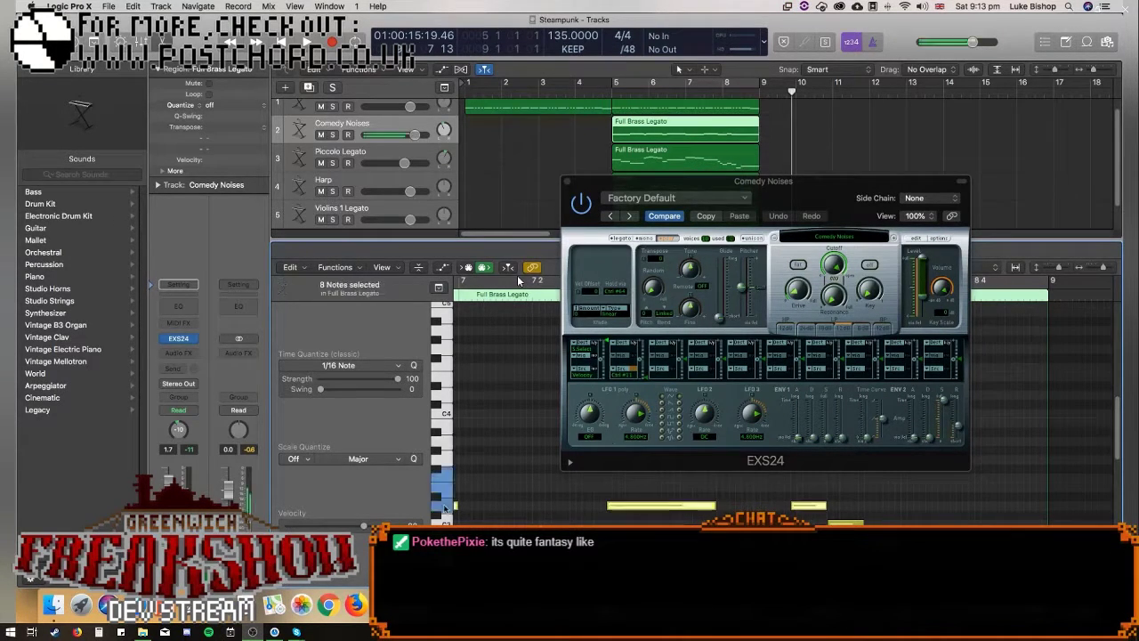
pyautogui.click(445, 506)
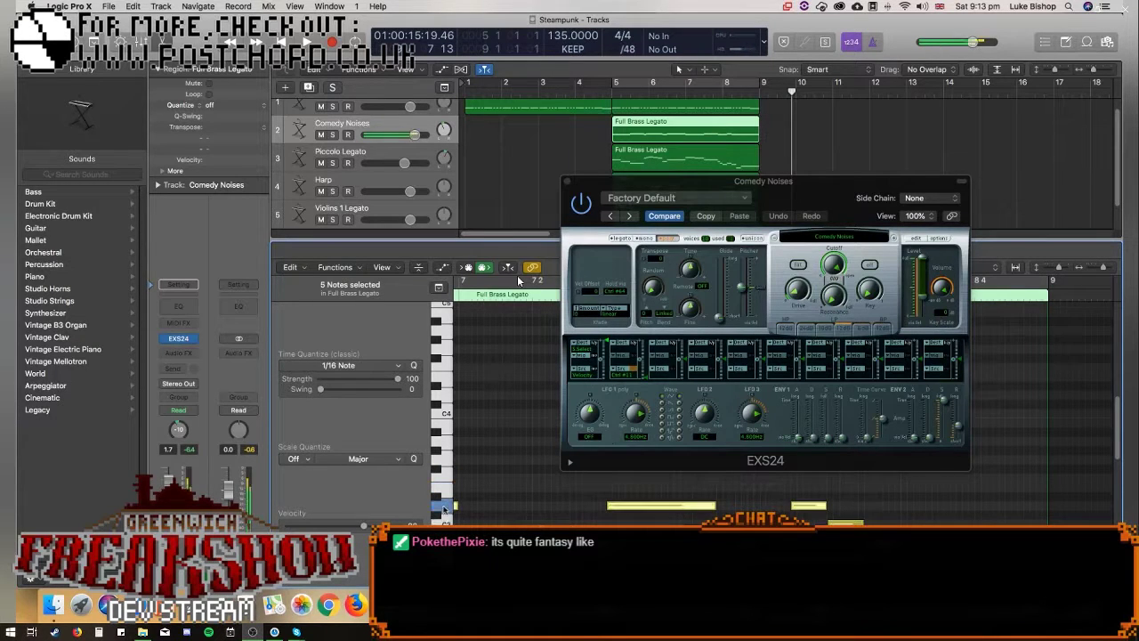
pyautogui.moveTo(445, 507); pyautogui.dragTo(444, 521)
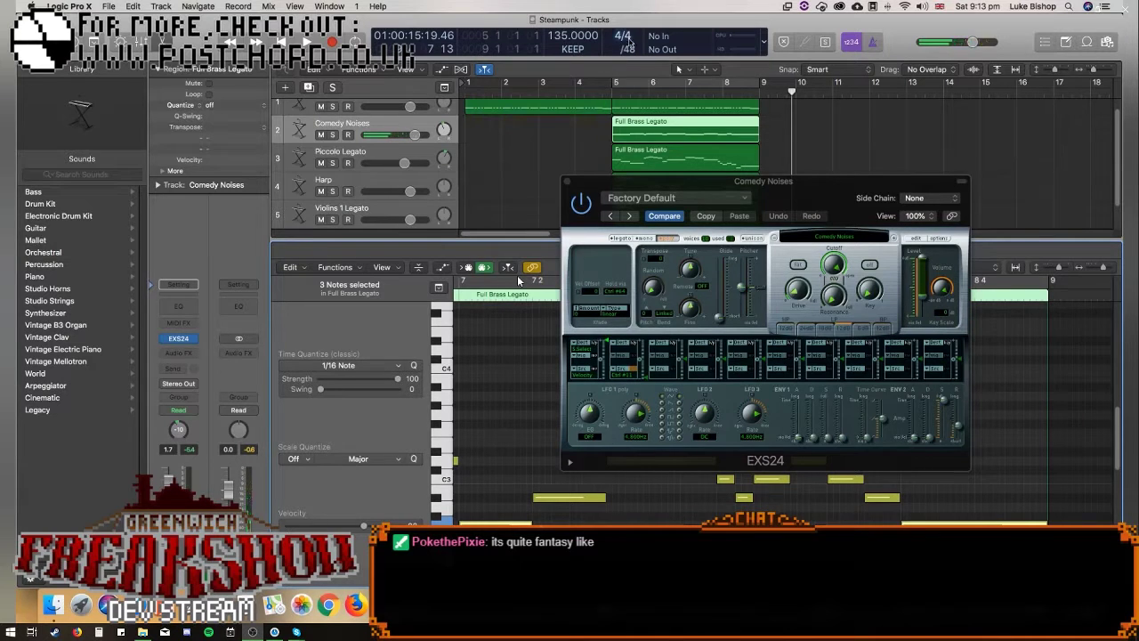
pyautogui.press('space')
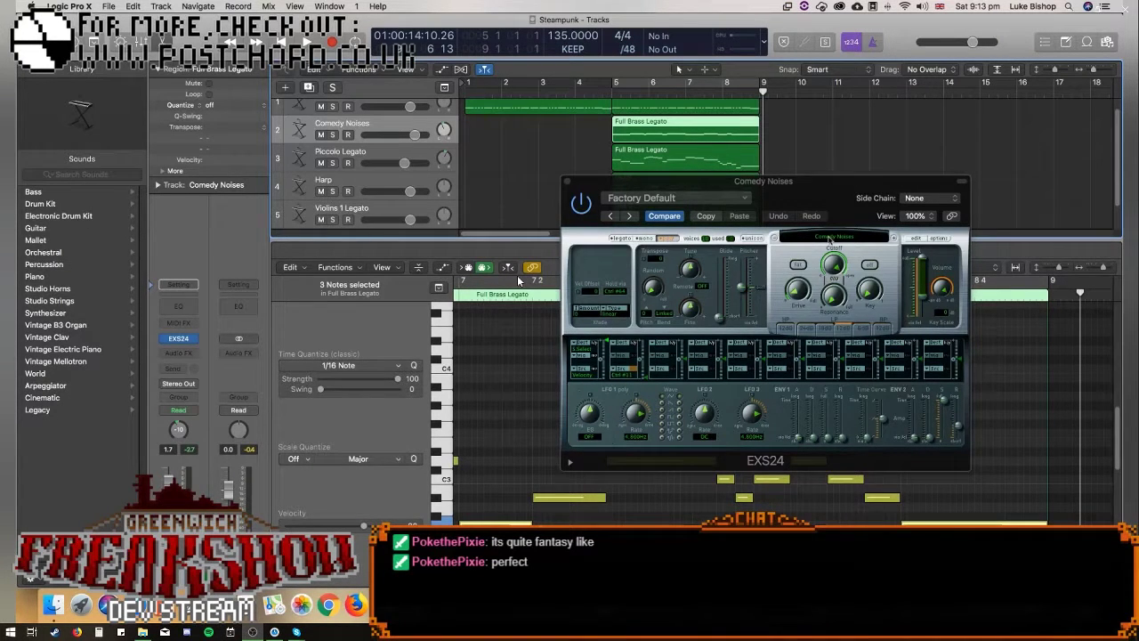
# Replace Comedy Noises with the North American world instrument Native American Flute+ and listen to the section from bar 5.
pyautogui.click(829, 239)
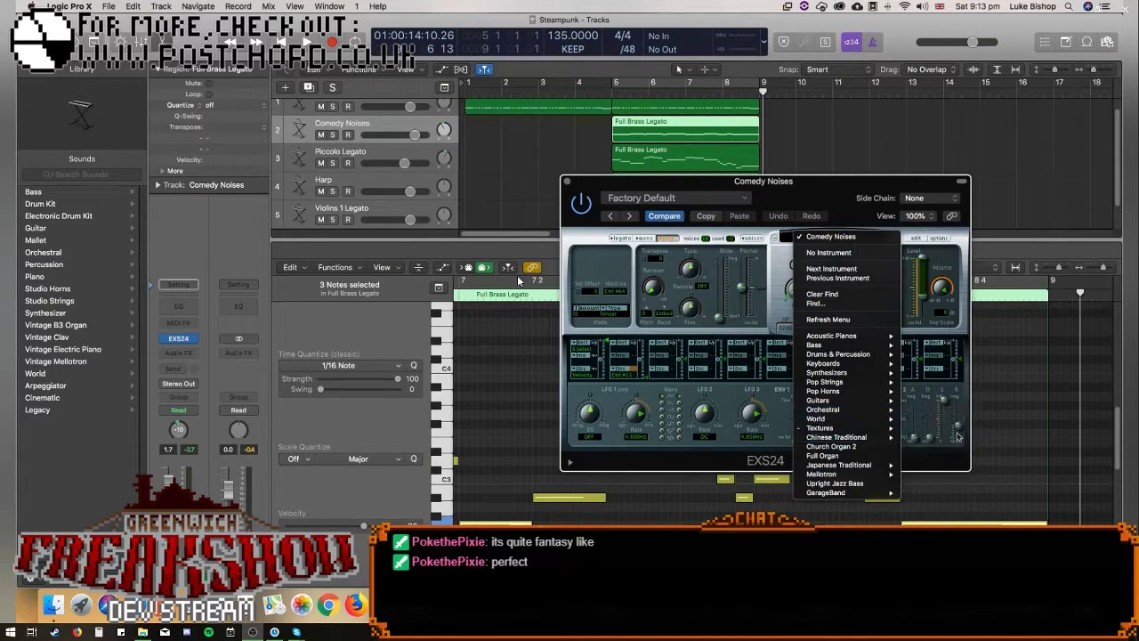
pyautogui.moveTo(950, 449)
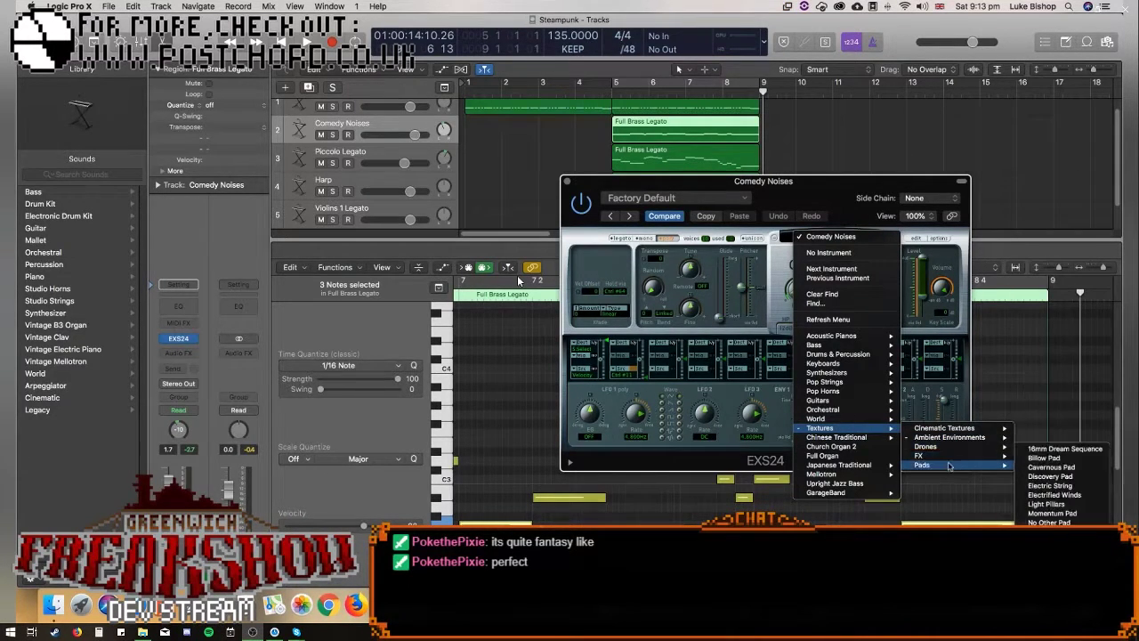
pyautogui.moveTo(843, 474)
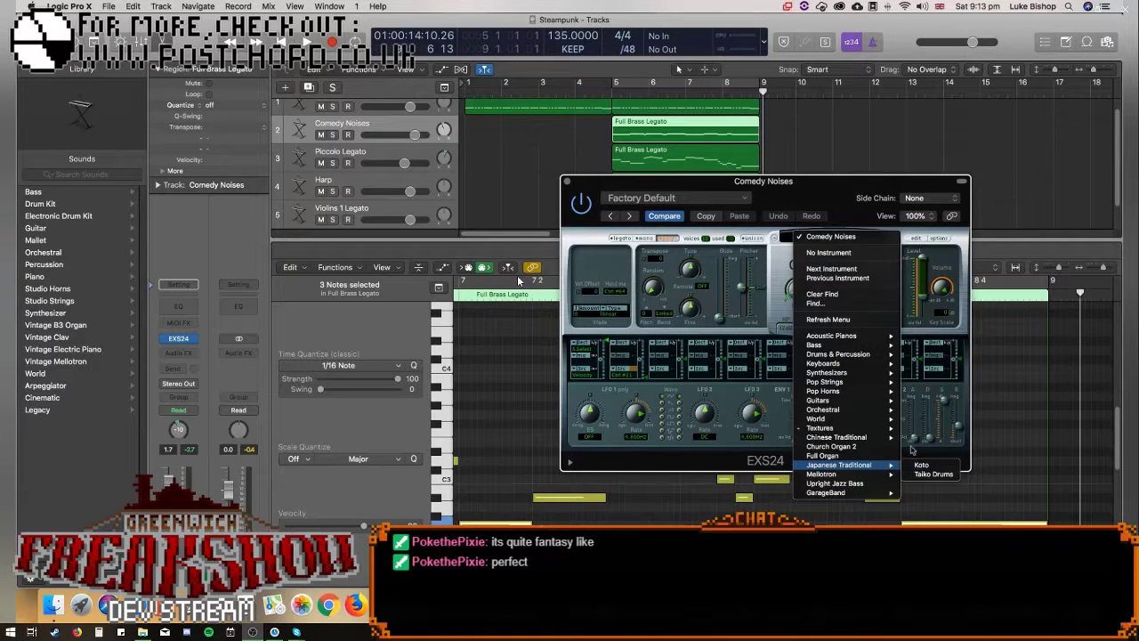
pyautogui.moveTo(865, 376)
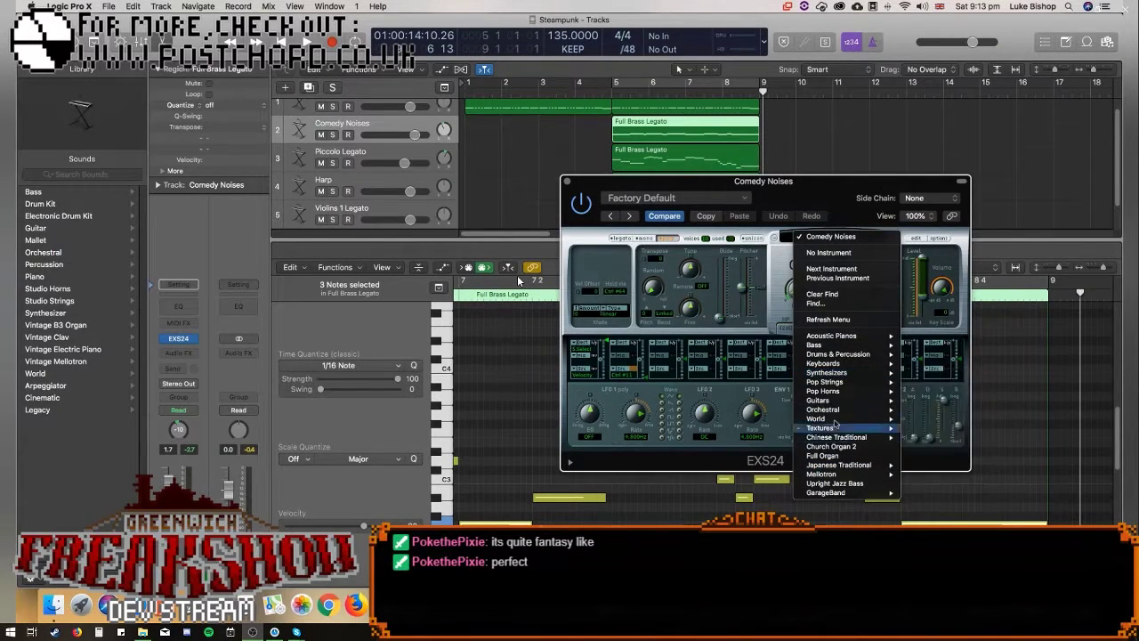
pyautogui.moveTo(969, 488)
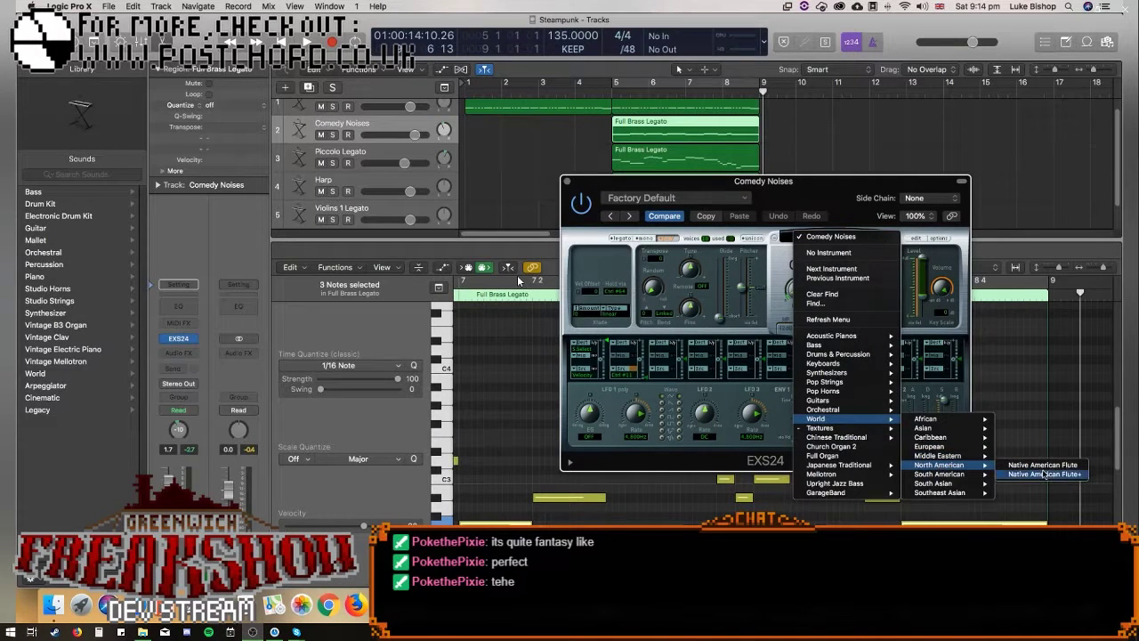
pyautogui.click(1045, 474)
pyautogui.click(614, 93)
pyautogui.press('space')
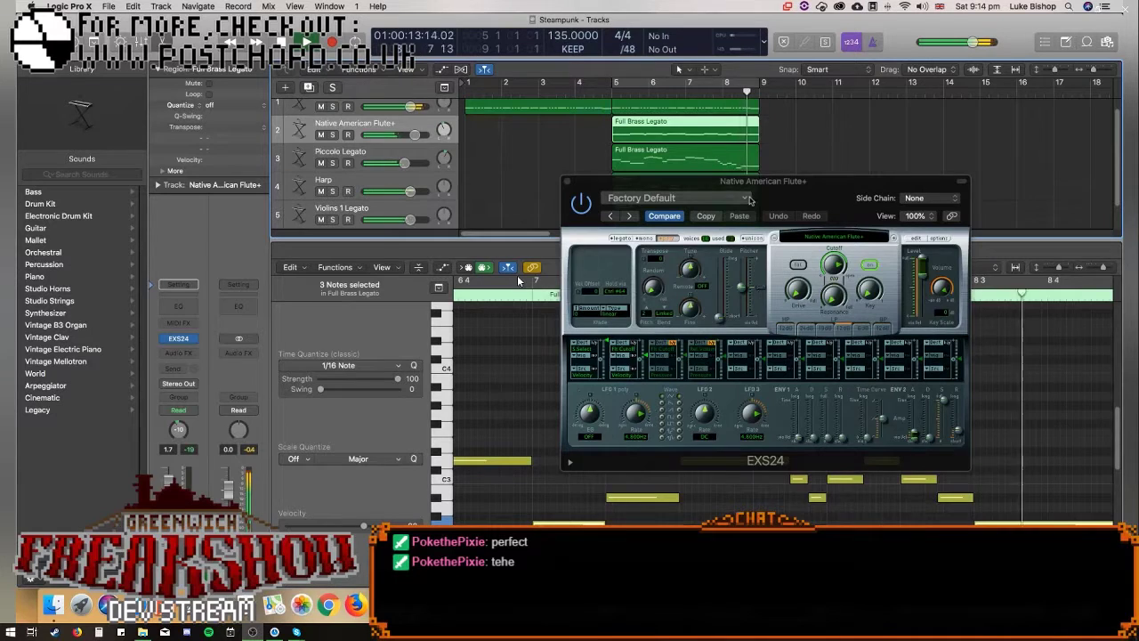
pyautogui.press('space')
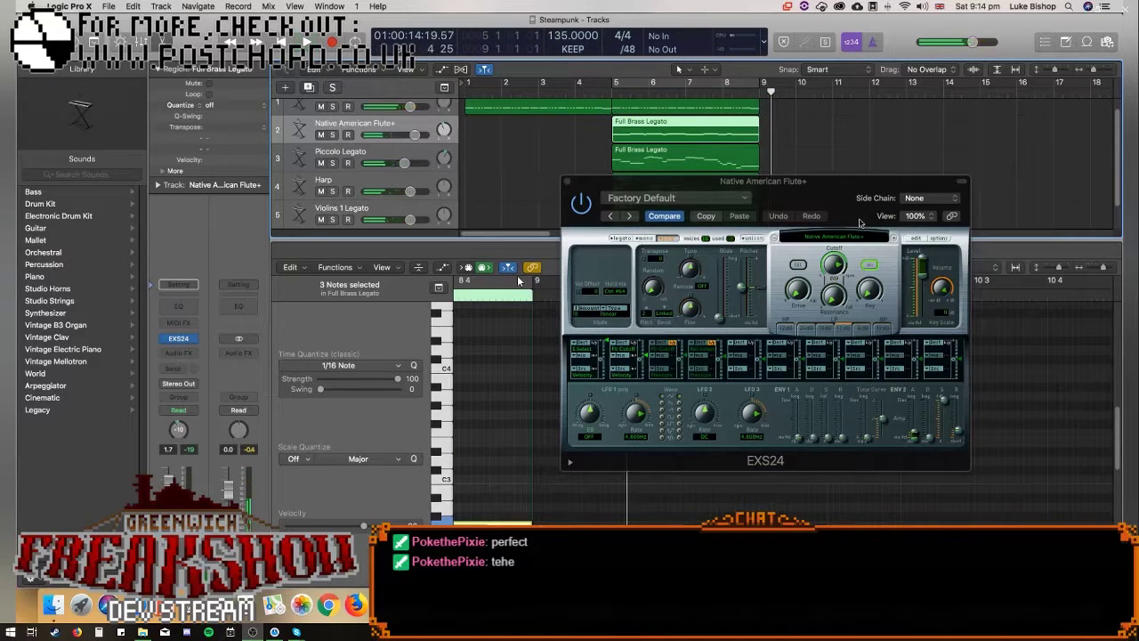
pyautogui.moveTo(803, 184); pyautogui.dragTo(843, 168)
pyautogui.click(875, 221)
pyautogui.moveTo(896, 412)
pyautogui.moveTo(975, 415)
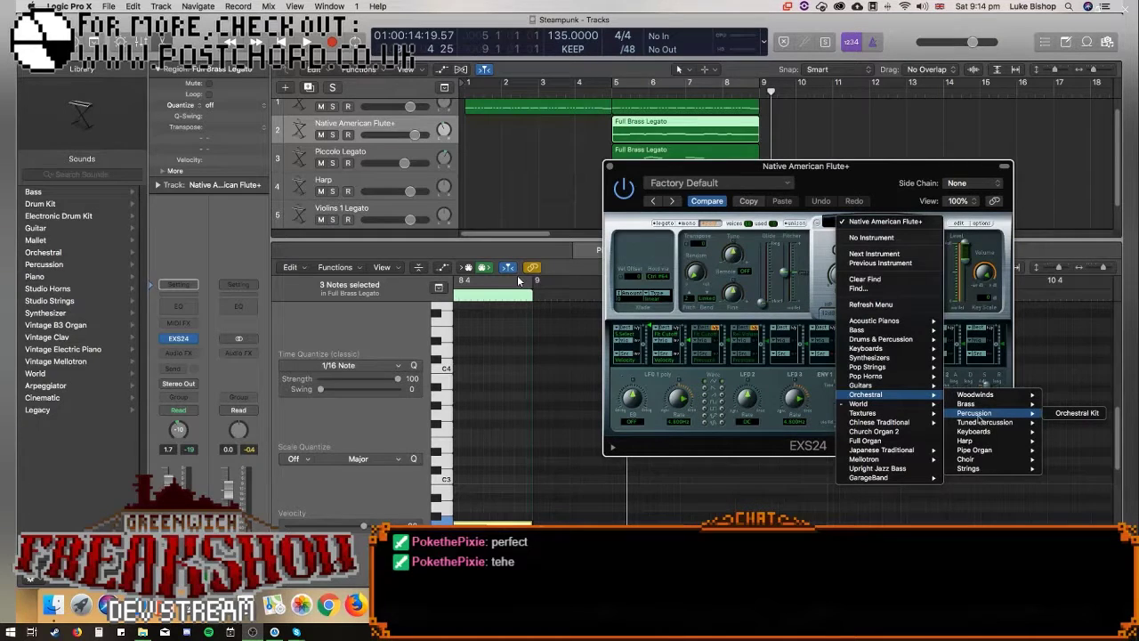
pyautogui.click(497, 204)
# Show color bars in the track headers and assign the orange-red color to the Native American Flute+ track.
pyautogui.click(331, 131)
pyautogui.rightClick(334, 125)
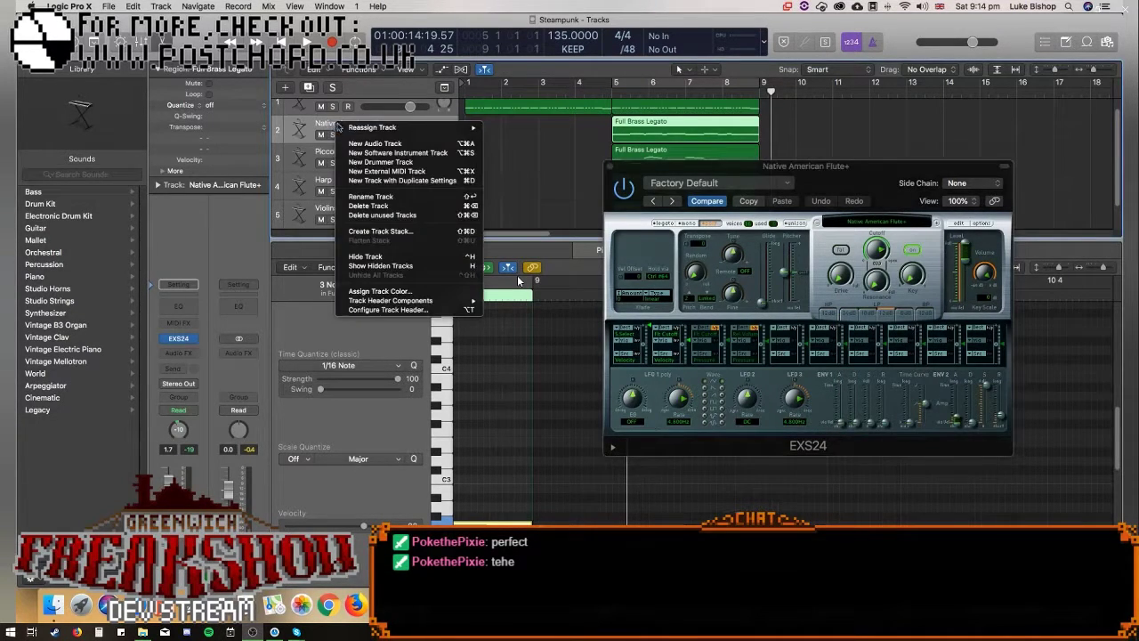
pyautogui.click(489, 313)
pyautogui.hotkey('alt', 'c')
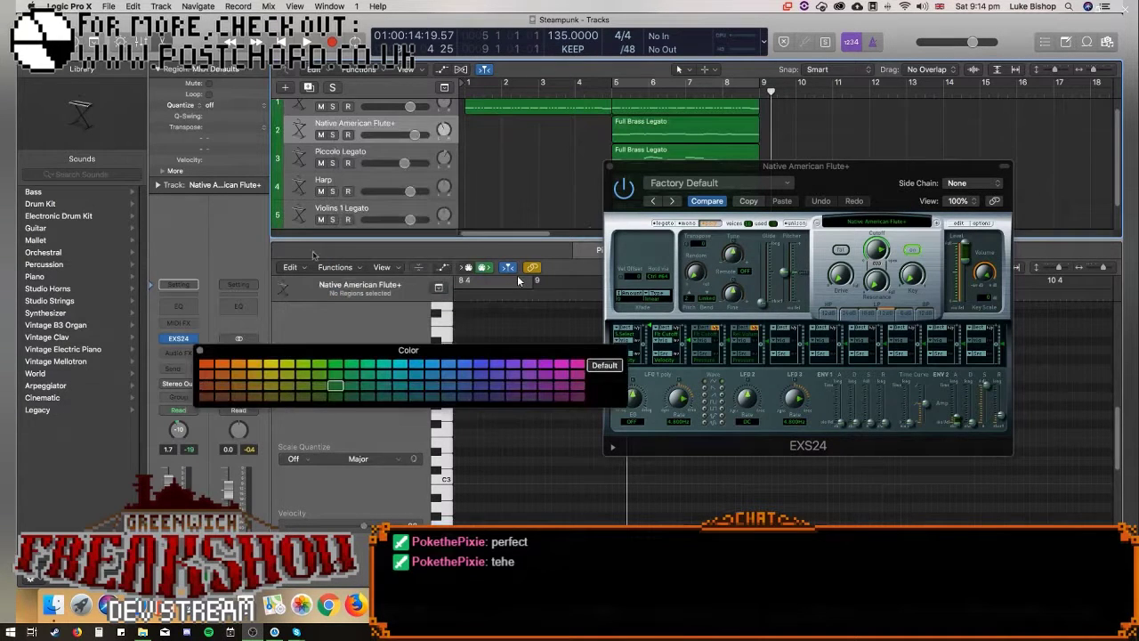
pyautogui.click(207, 365)
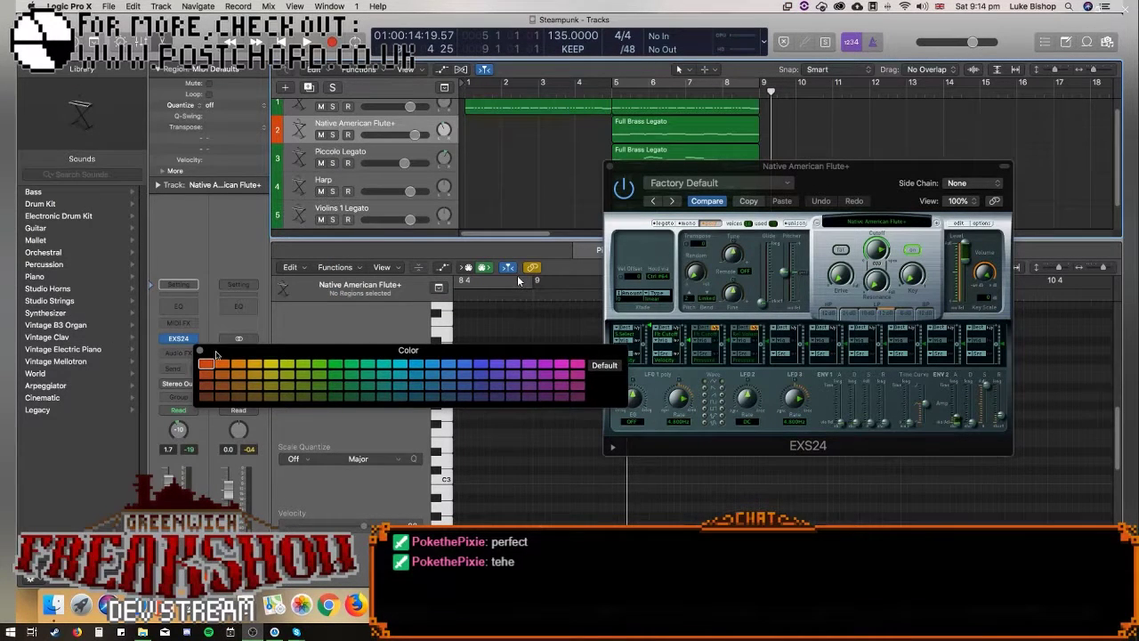
pyautogui.click(201, 351)
# Color the bar 5 Full Brass Legato region to match the Native American Flute+ track and move the EXS24 window off the arrangement.
pyautogui.rightClick(657, 130)
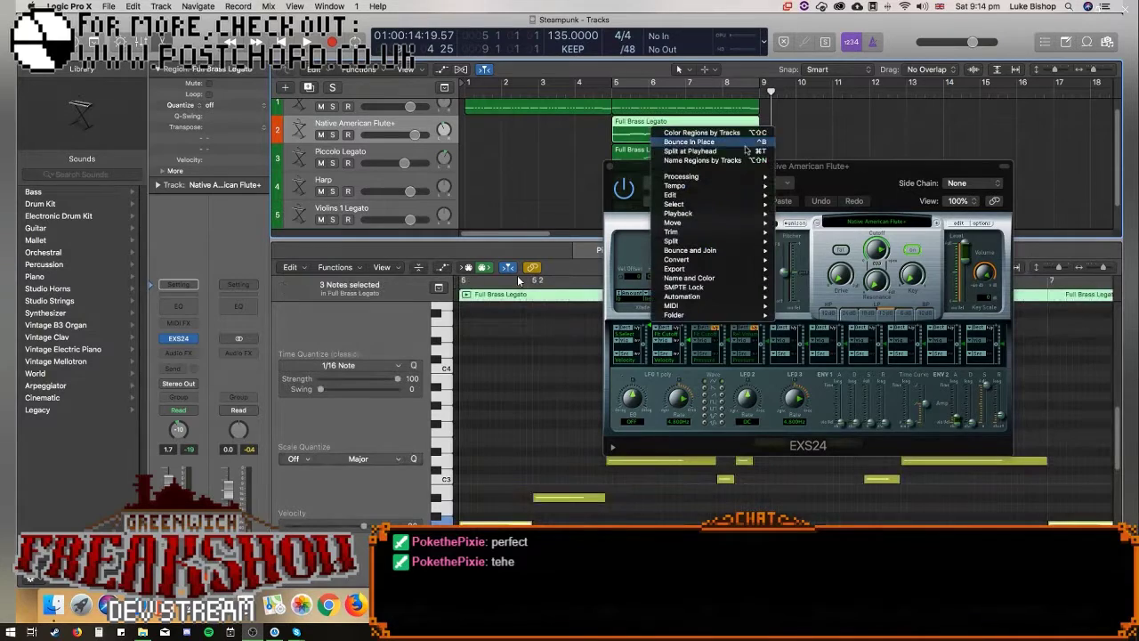
pyautogui.click(732, 134)
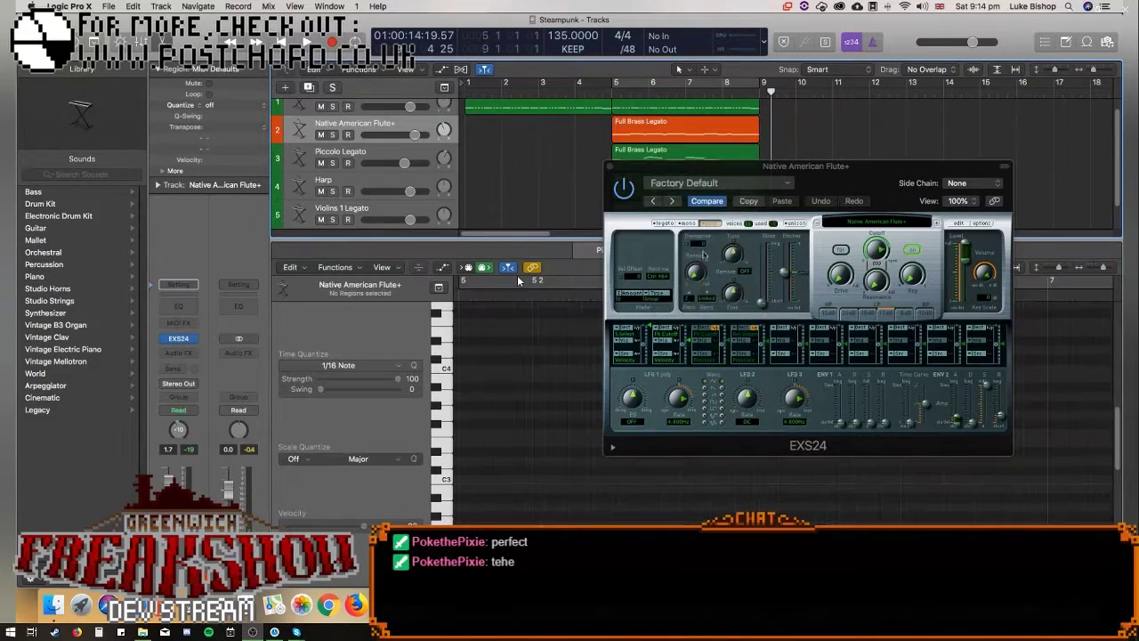
pyautogui.moveTo(670, 174); pyautogui.dragTo(836, 286)
pyautogui.scroll(2, 779, 197)
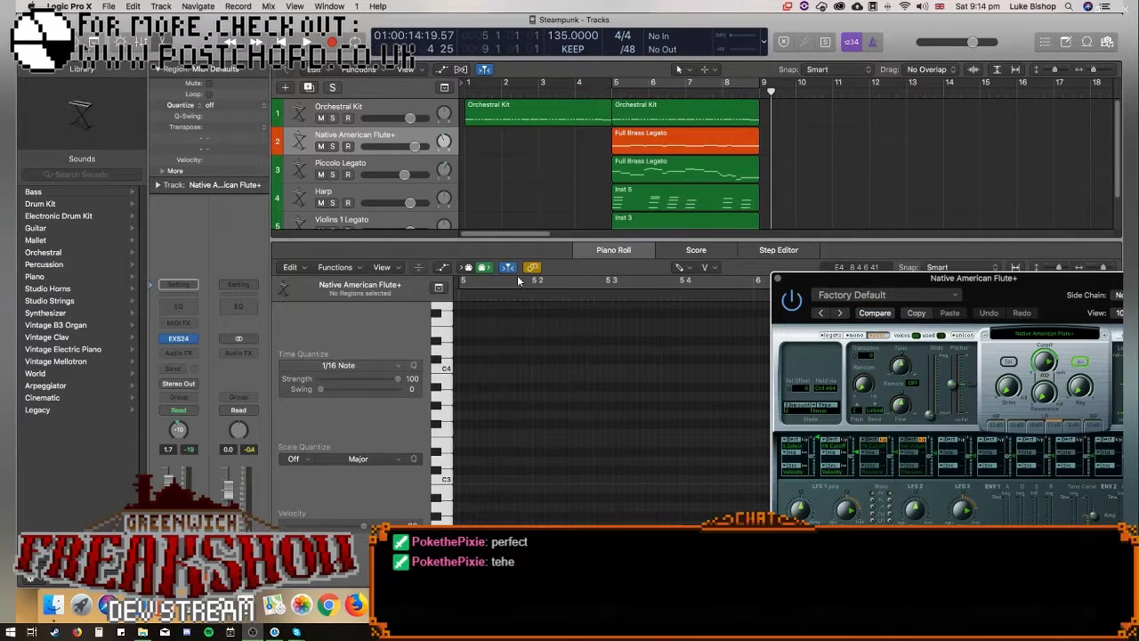
# Open the recent project L'enfant de mort, closing the current Steampunk project.
pyautogui.click(100, 6)
pyautogui.moveTo(169, 54)
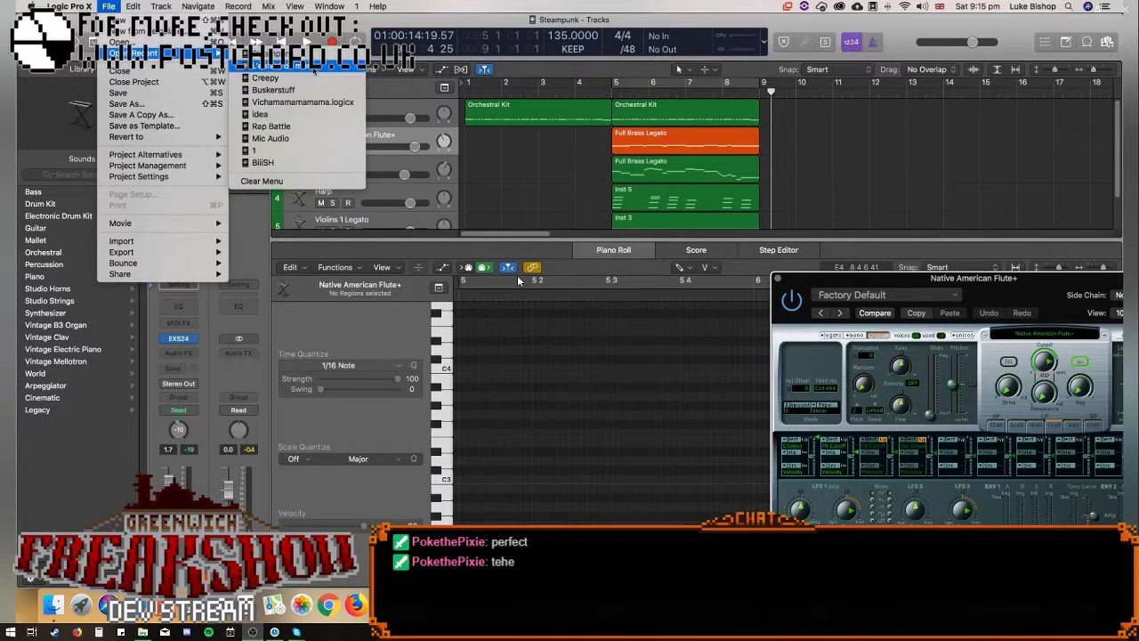
pyautogui.click(362, 87)
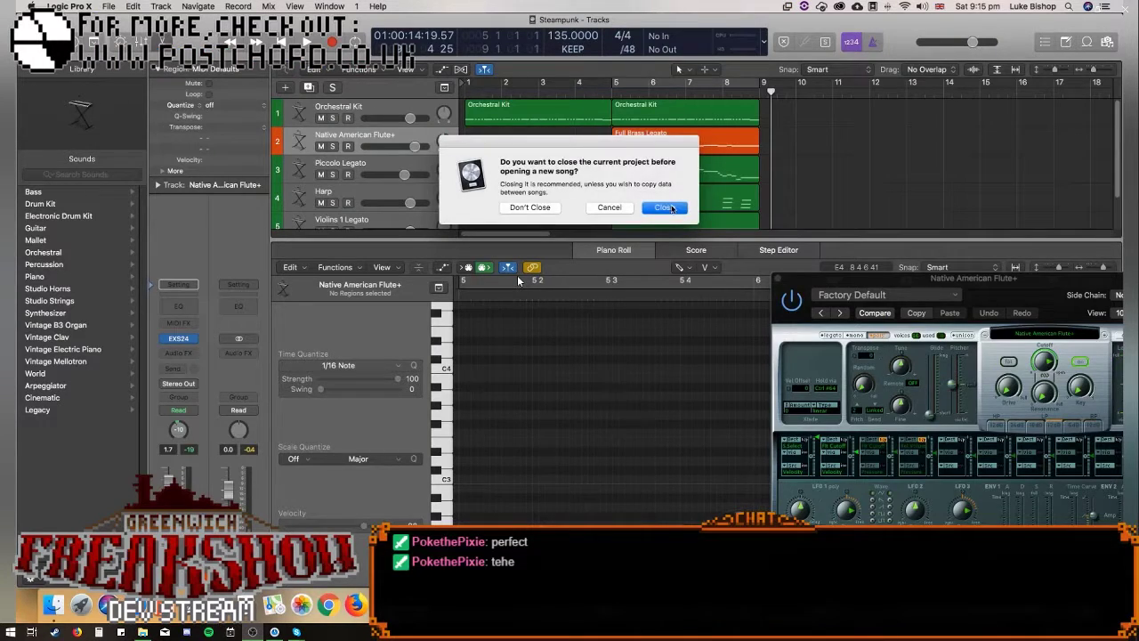
pyautogui.click(665, 207)
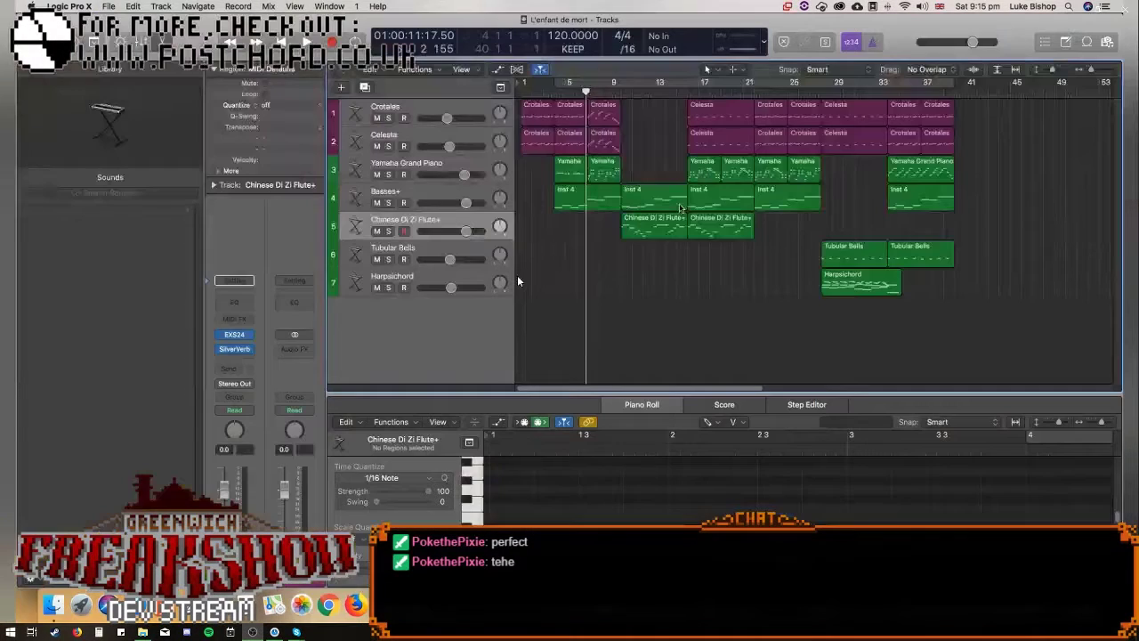
# Play L'enfant de mort from the beginning past its last regions, stop playback and save the project.
pyautogui.press('Return')
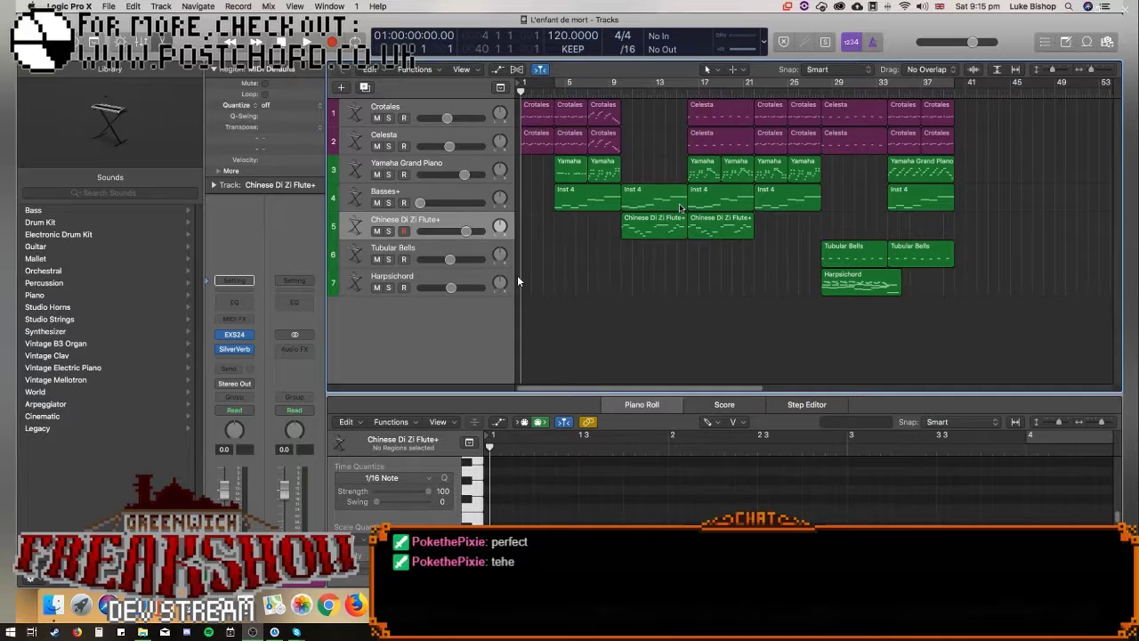
pyautogui.press('space')
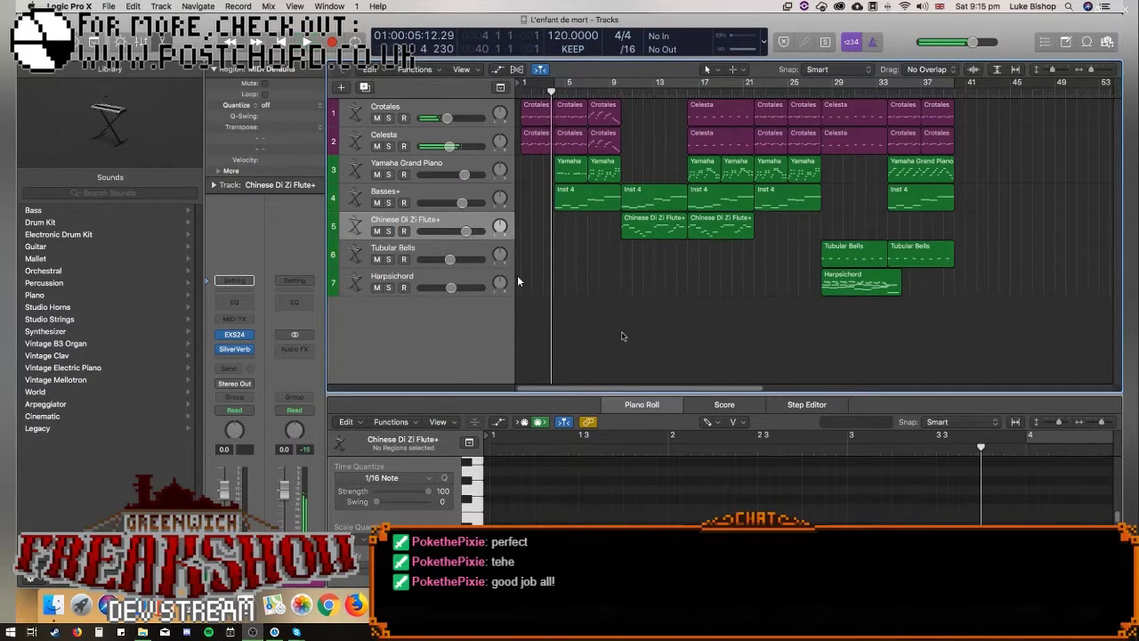
pyautogui.press('space')
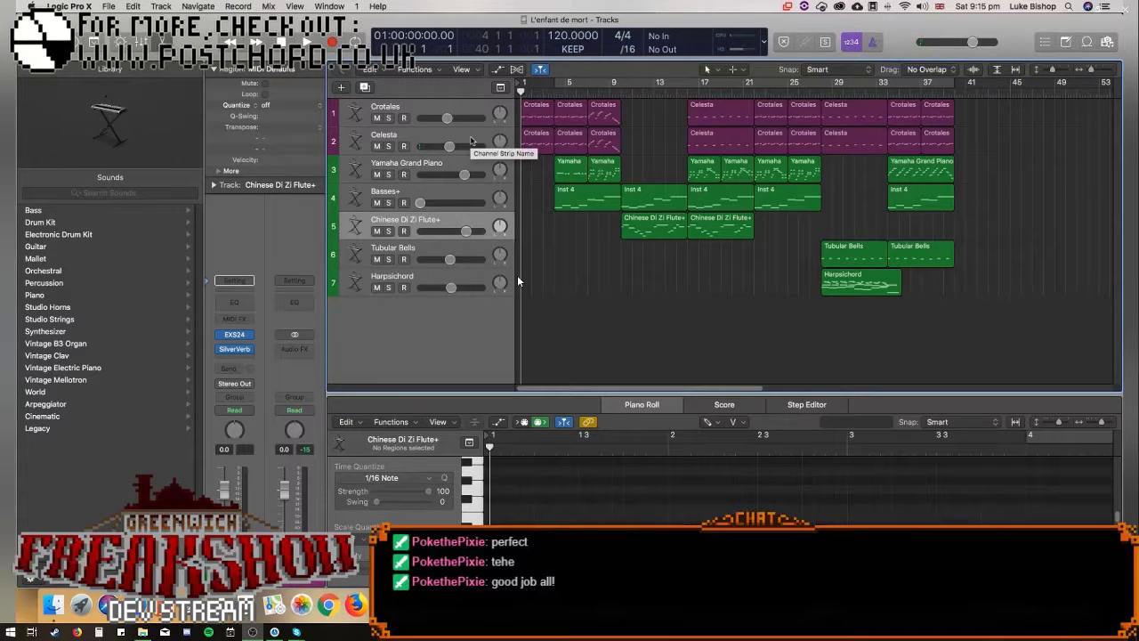
pyautogui.press('space')
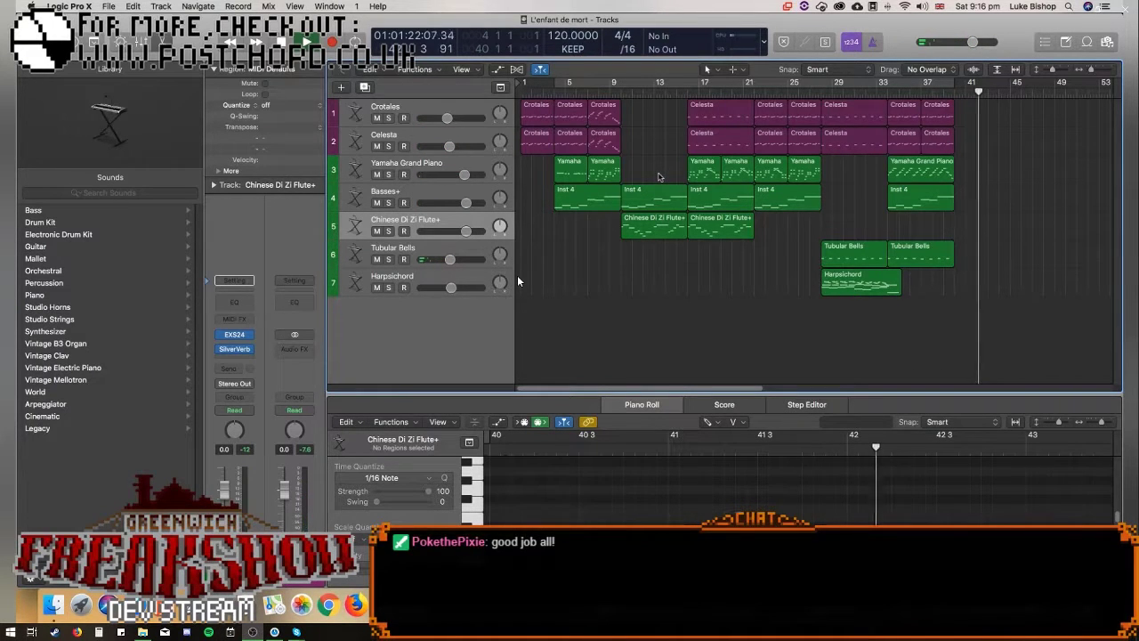
pyautogui.press('space')
pyautogui.press('super+s')
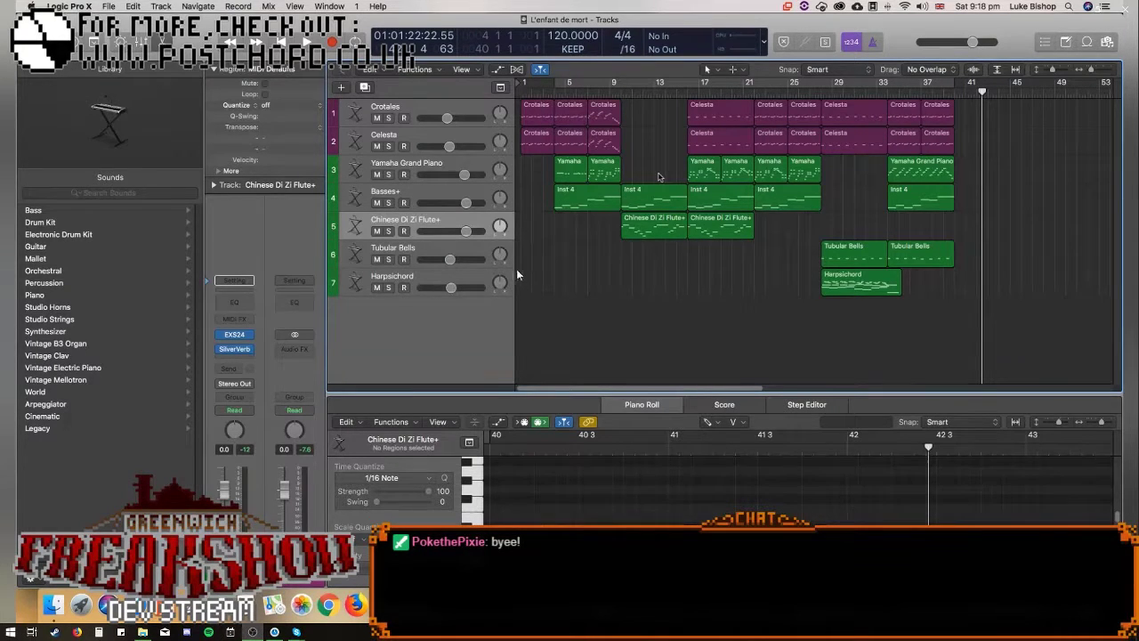
pyautogui.moveTo(959, 479)
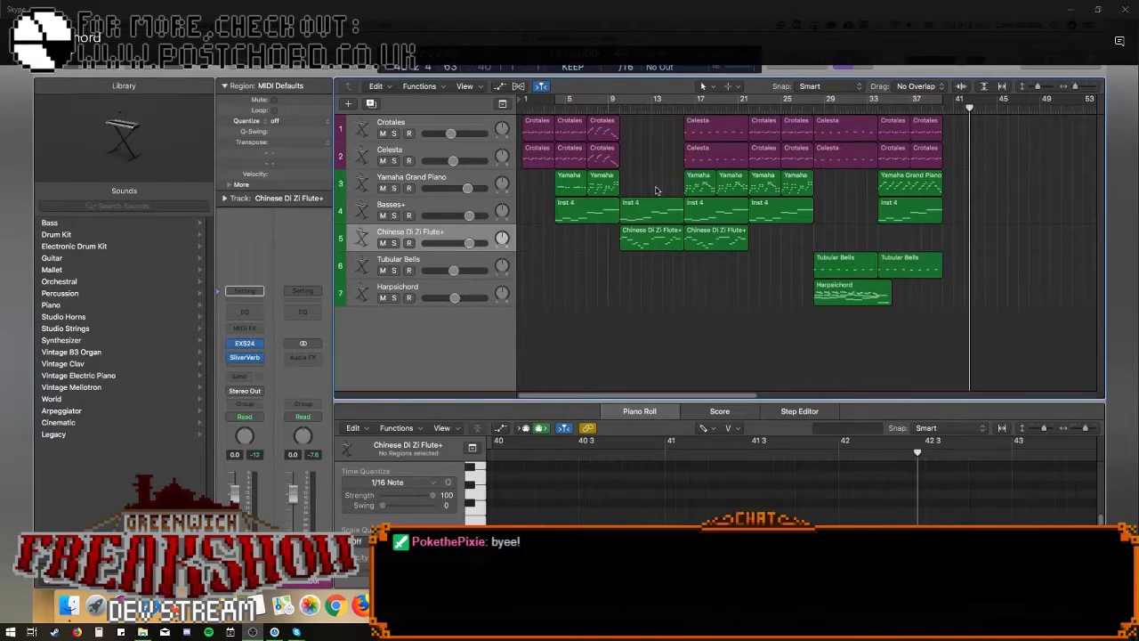